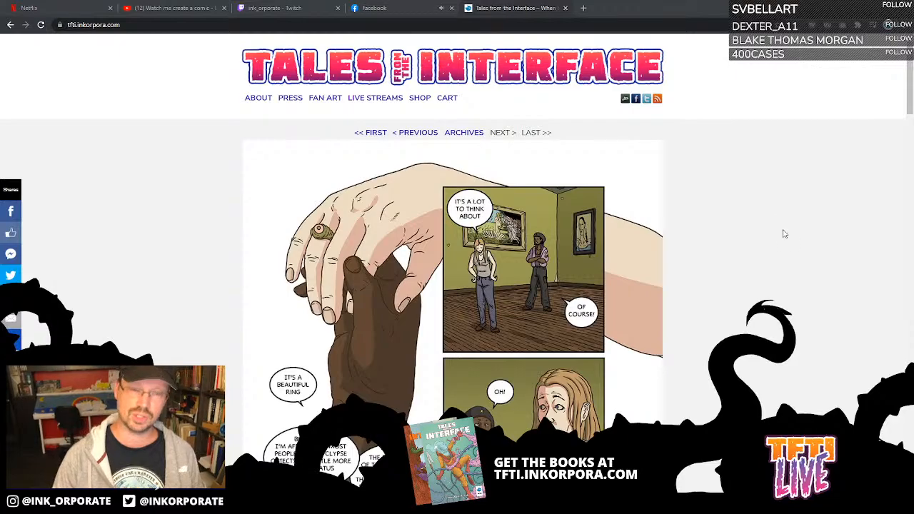
# Reload the Tales from the Interface site and look over the latest comic page and the print books offered below it.
pyautogui.scroll(-1, 779, 246)
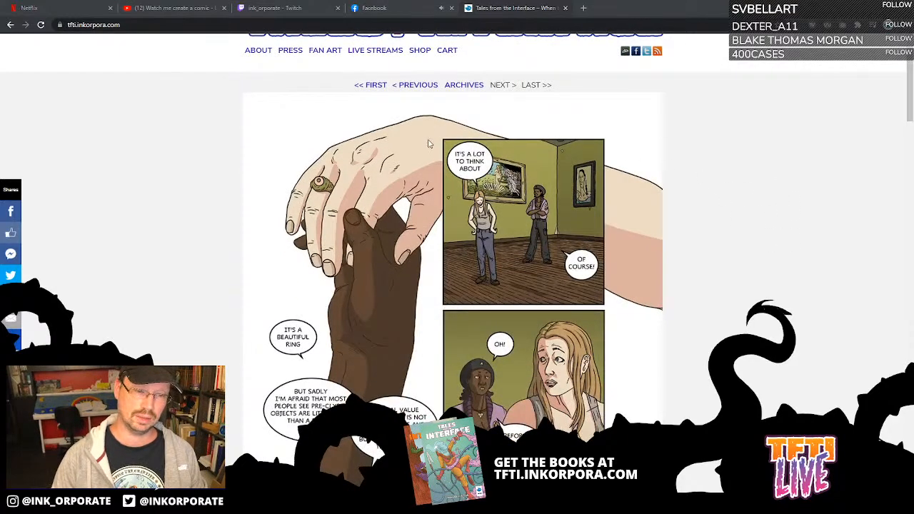
pyautogui.click(43, 25)
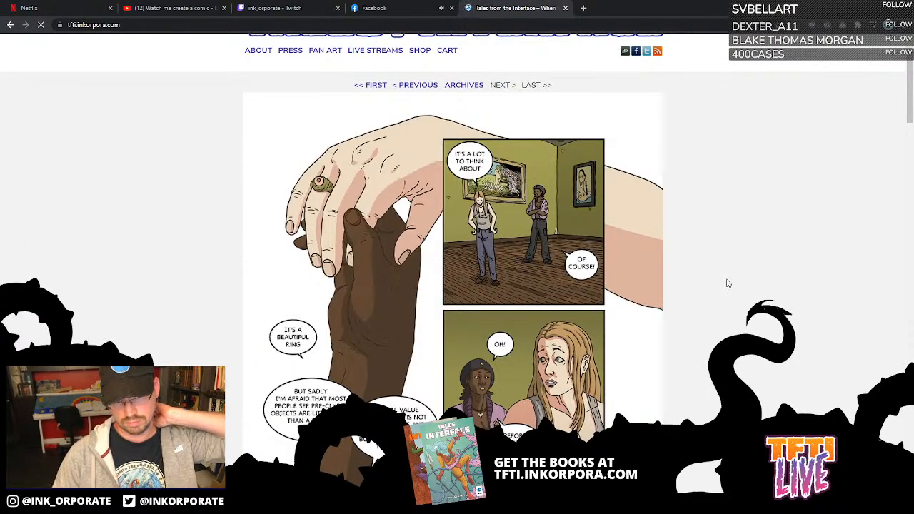
pyautogui.scroll(-4, 692, 247)
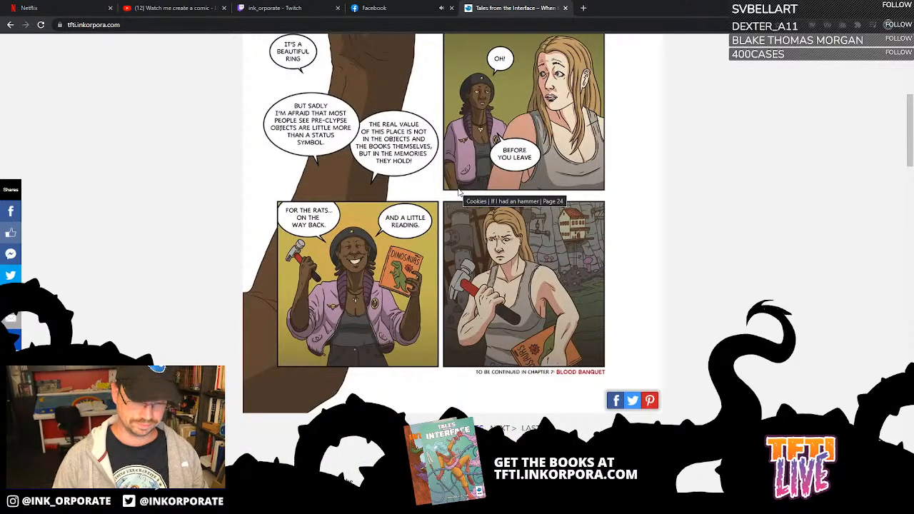
pyautogui.scroll(5, 677, 207)
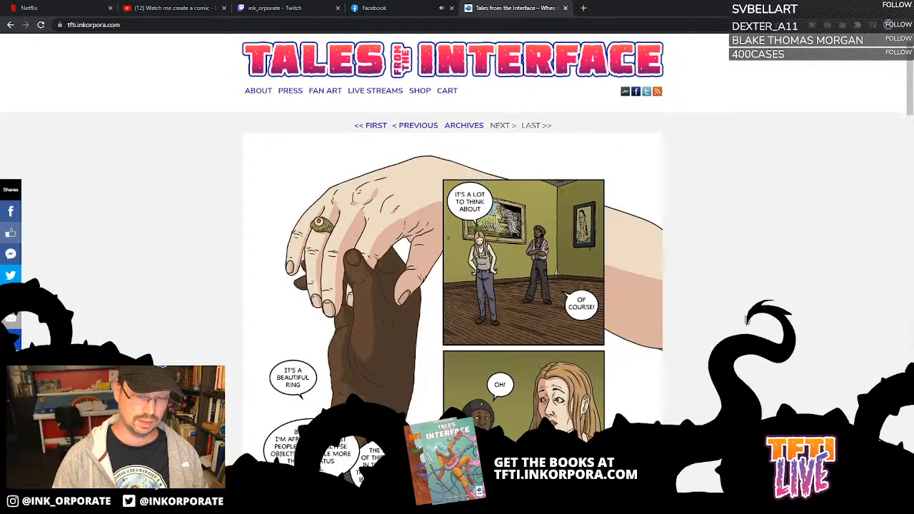
pyautogui.scroll(-7, 743, 322)
pyautogui.scroll(-3, 743, 321)
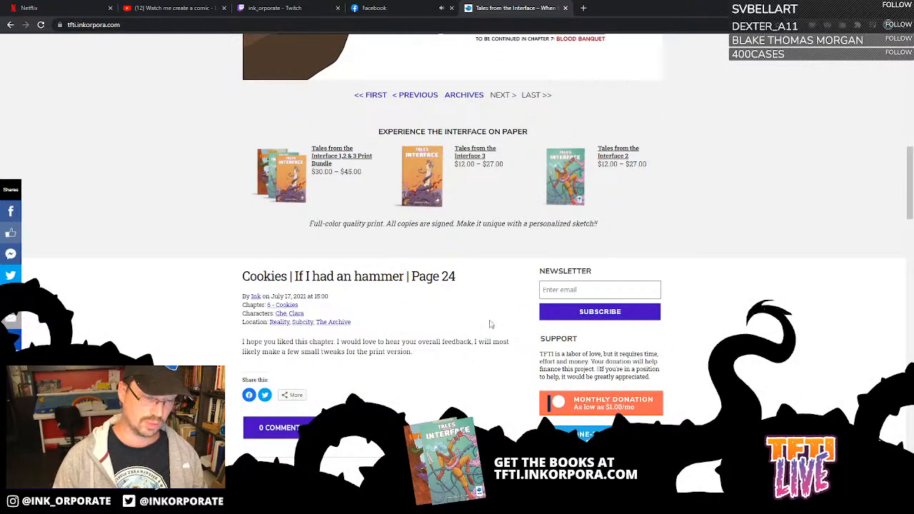
pyautogui.scroll(1, 732, 313)
pyautogui.scroll(3, 732, 313)
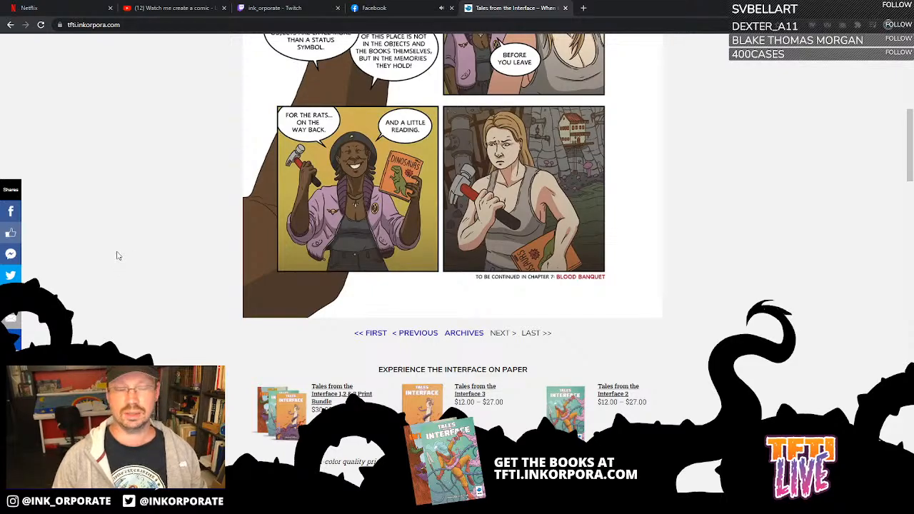
# Open the Tales from the Interface 1,2 & 3 Print Bundle product, set its optional sketch to With a sketch, and review the page.
pyautogui.moveTo(294, 278)
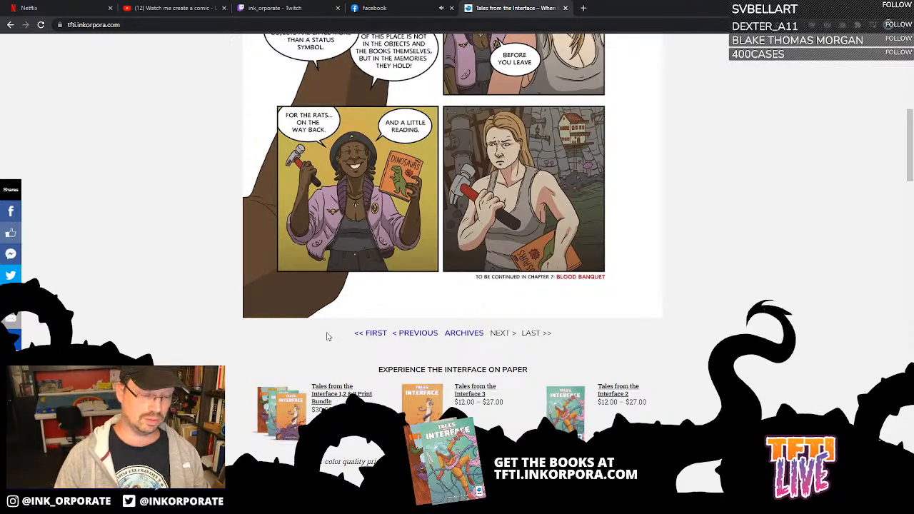
pyautogui.click(337, 397)
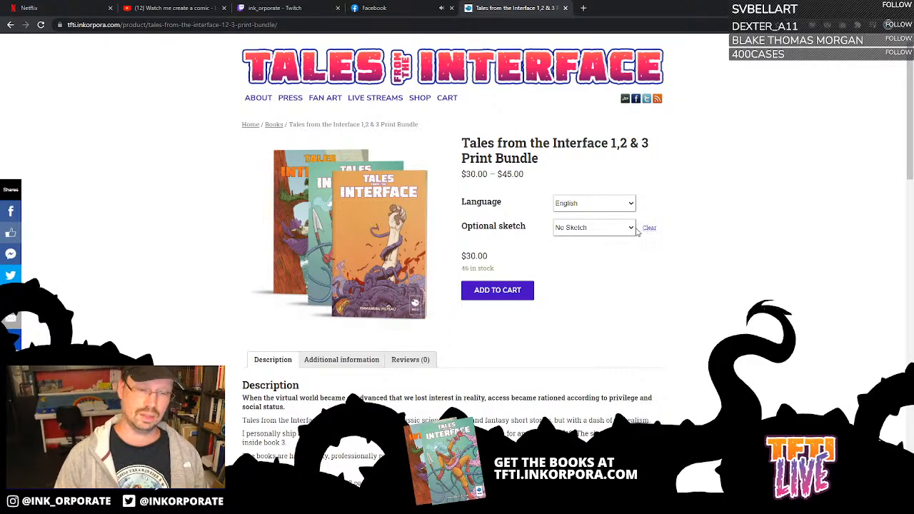
pyautogui.click(577, 228)
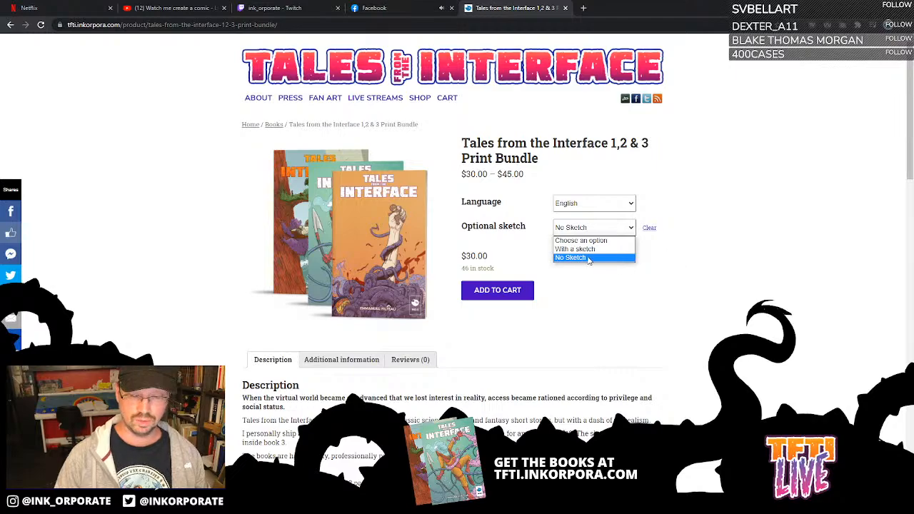
pyautogui.click(592, 250)
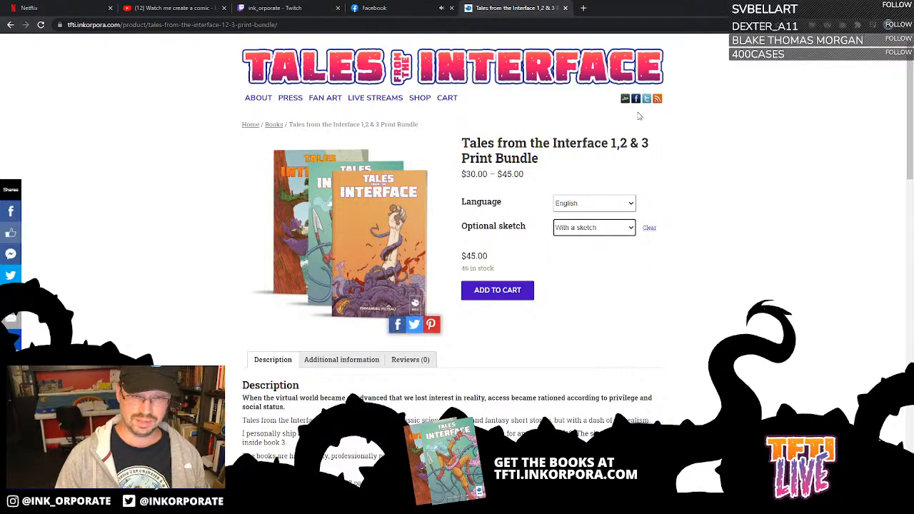
pyautogui.scroll(-10, 760, 116)
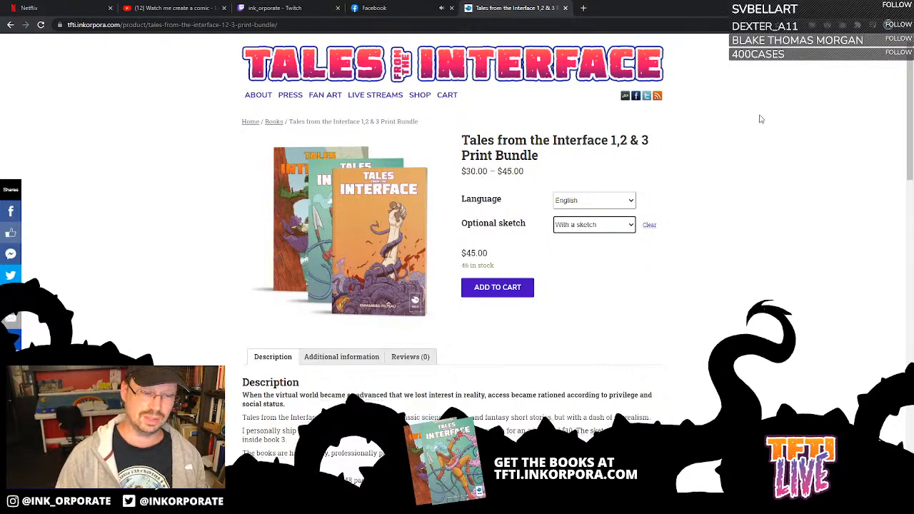
pyautogui.scroll(-5, 766, 118)
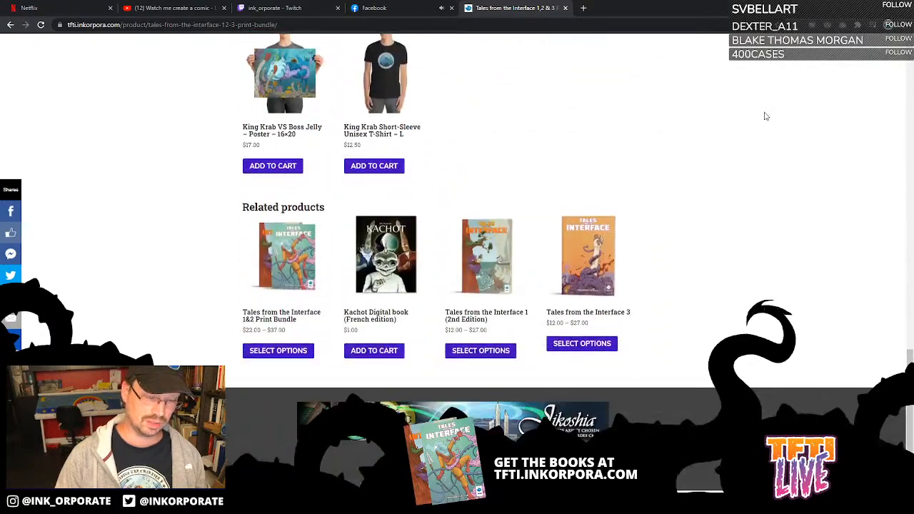
pyautogui.scroll(12, 768, 116)
pyautogui.scroll(3, 768, 112)
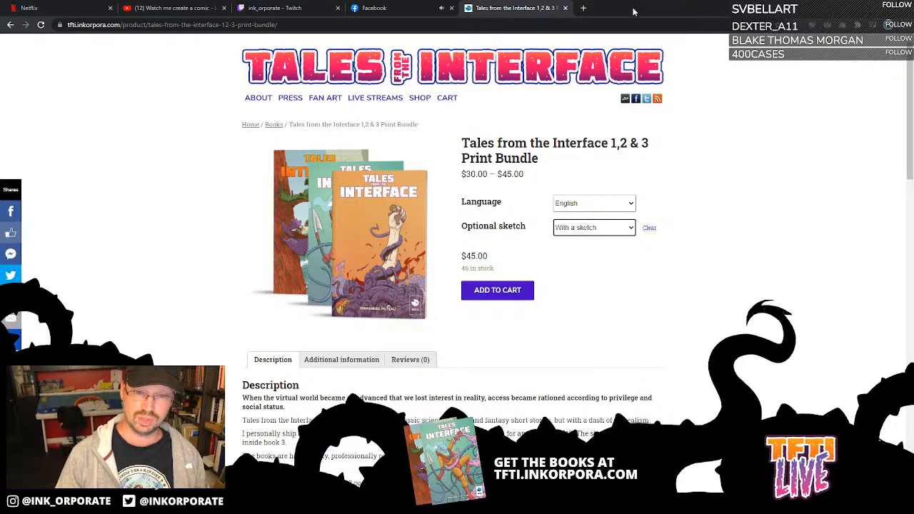
# Move the website and Chapter 11: Retribution script windows out of the way and switch to Clip Studio Paint.
pyautogui.moveTo(623, 12); pyautogui.dragTo(913, 50)
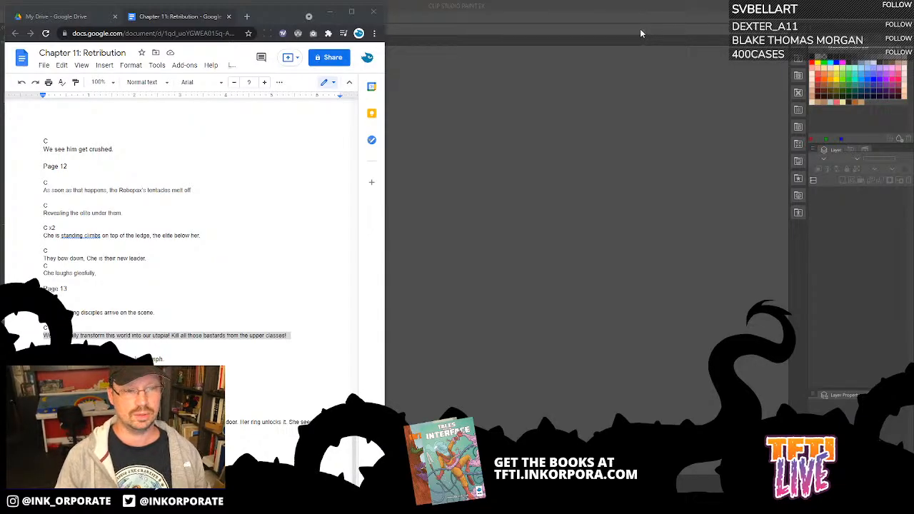
pyautogui.moveTo(265, 16); pyautogui.dragTo(771, 24)
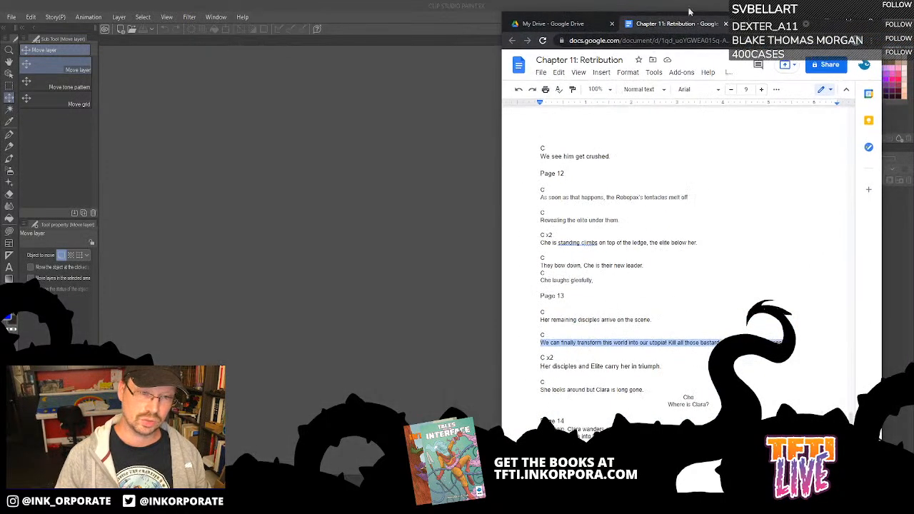
pyautogui.click(508, 5)
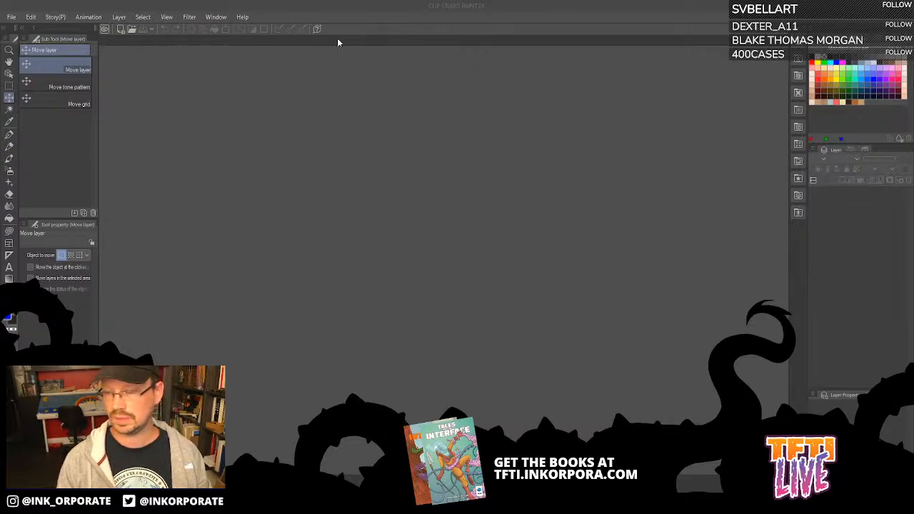
# Open the recent comic project 11 - Retribution.
pyautogui.click(12, 18)
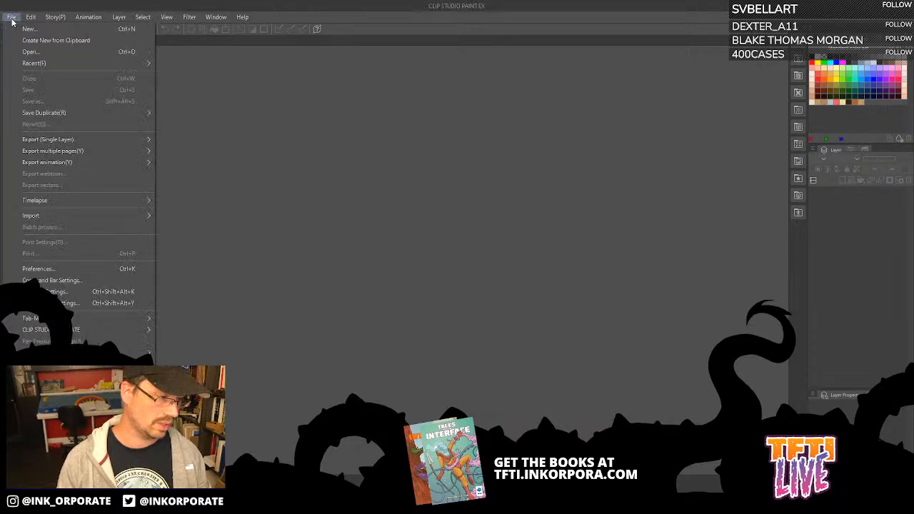
pyautogui.moveTo(128, 64)
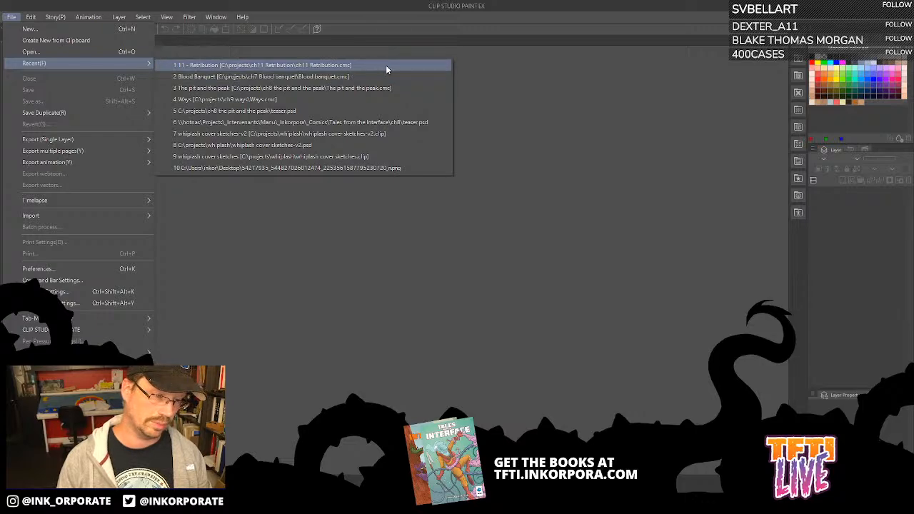
pyautogui.click(322, 65)
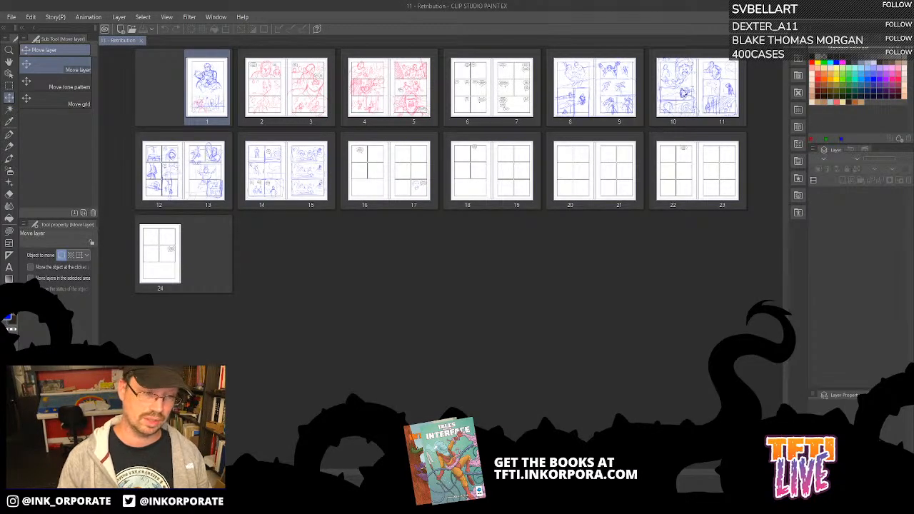
# Enlarge the page thumbnails of 11 - Retribution and examine the sketched layouts from the opening pages through page 15.
pyautogui.hotkey('ctrl', '+')
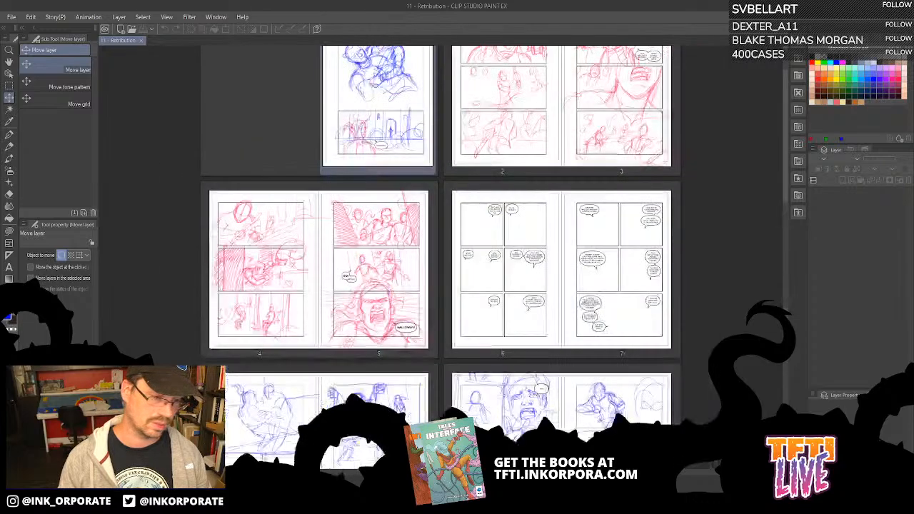
pyautogui.moveTo(590, 223); pyautogui.dragTo(587, 271)
pyautogui.scroll(-3, 524, 304)
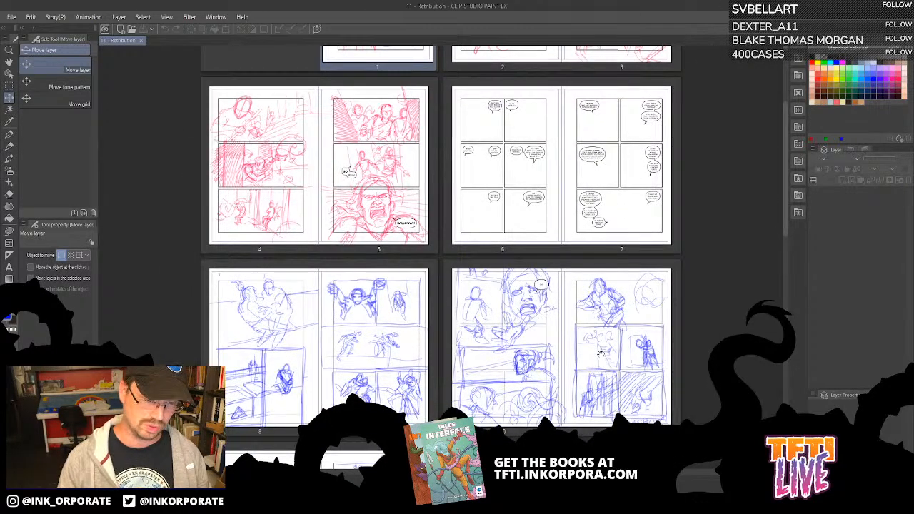
pyautogui.scroll(-3, 601, 350)
pyautogui.scroll(3, 623, 307)
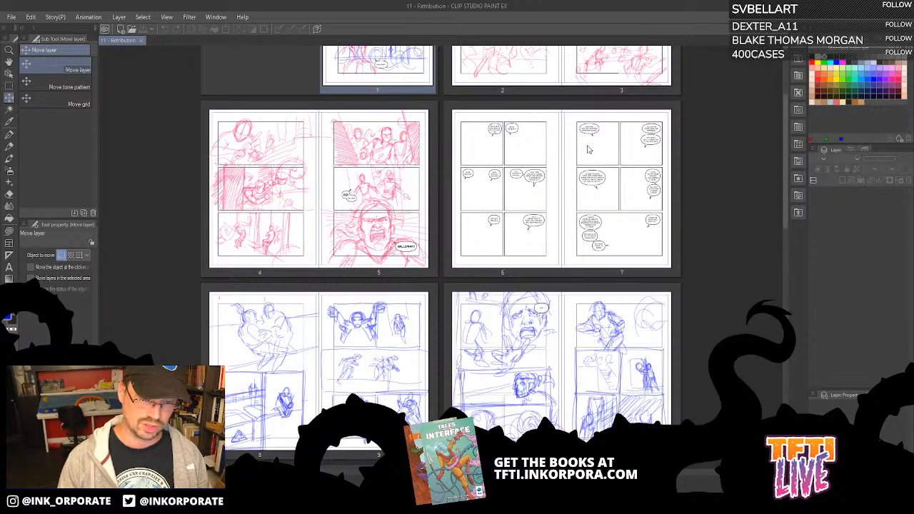
pyautogui.scroll(-1, 559, 259)
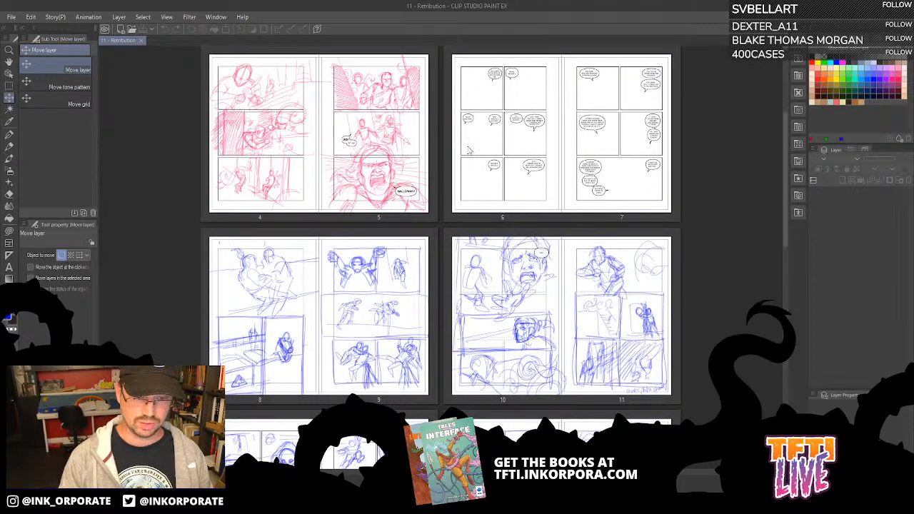
pyautogui.scroll(-3, 477, 286)
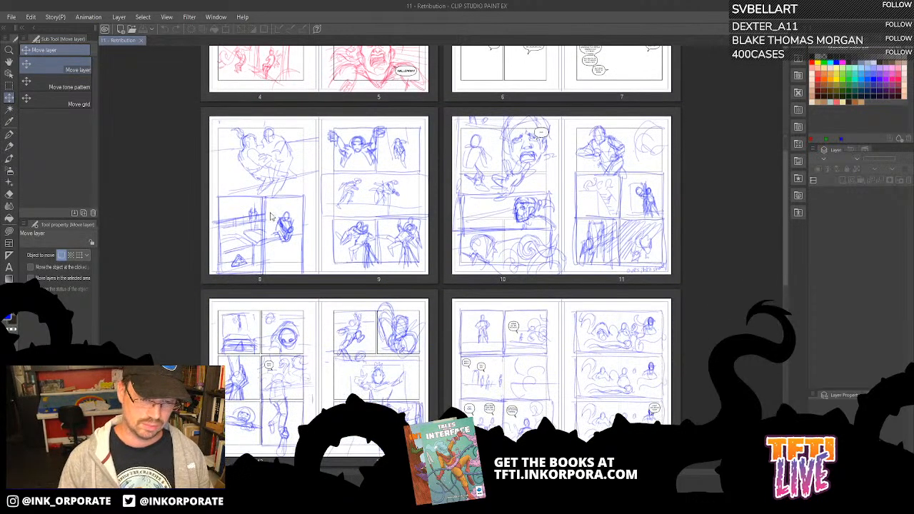
pyautogui.scroll(-4, 414, 286)
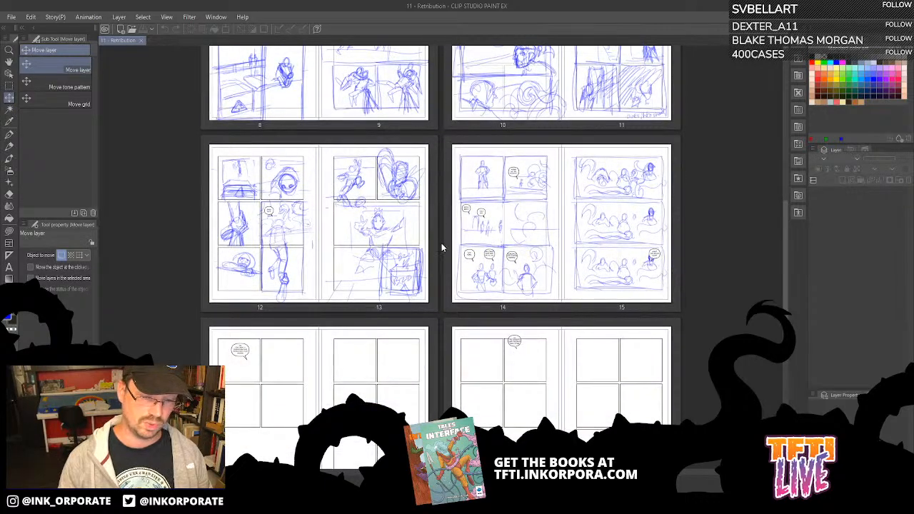
pyautogui.moveTo(441, 243); pyautogui.dragTo(447, 198)
pyautogui.scroll(4, 485, 161)
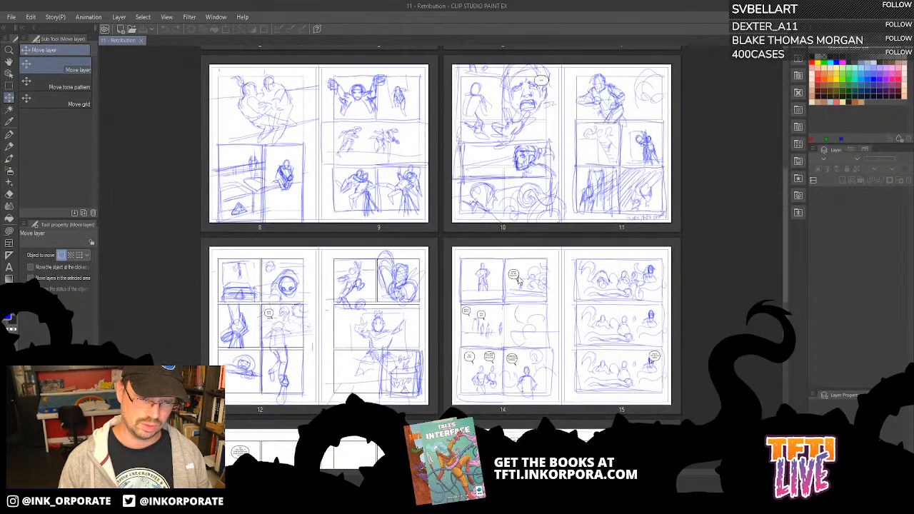
pyautogui.scroll(2, 502, 202)
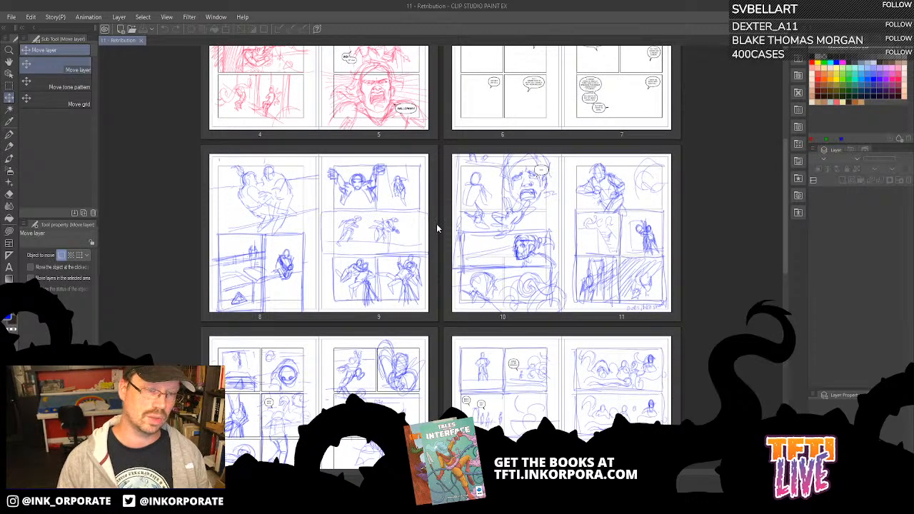
# Open the recent comic project The pit and the peak.
pyautogui.click(33, 18)
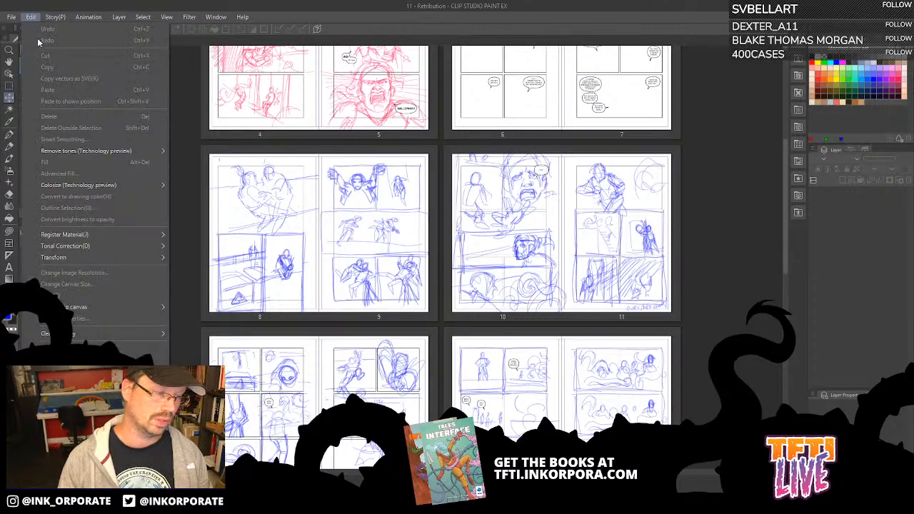
pyautogui.moveTo(62, 15)
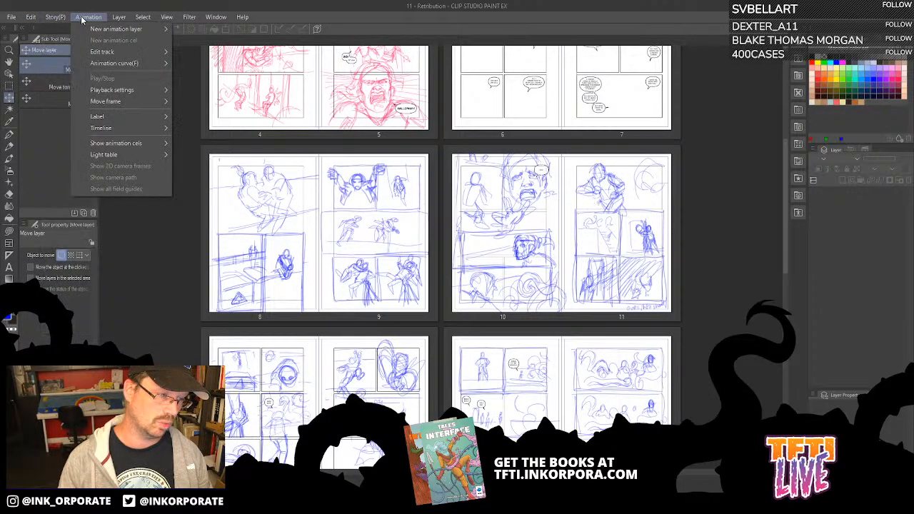
pyautogui.moveTo(12, 18)
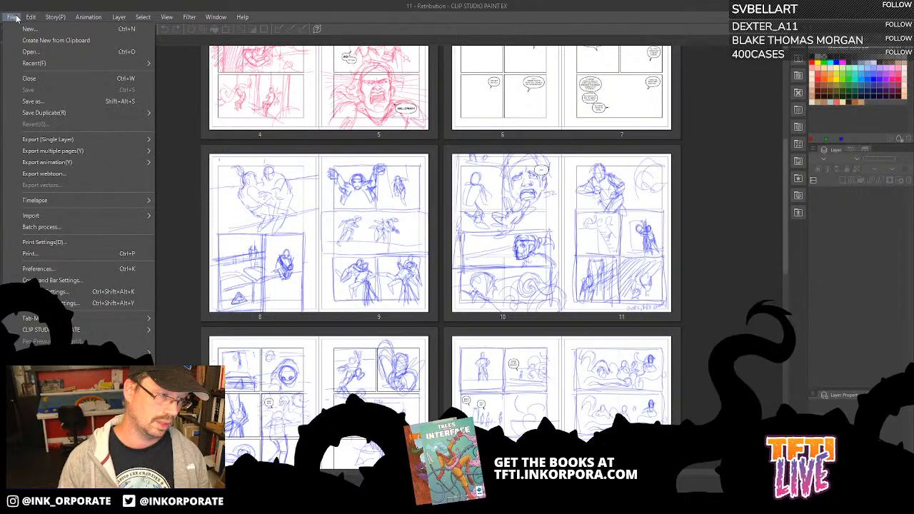
pyautogui.moveTo(134, 63)
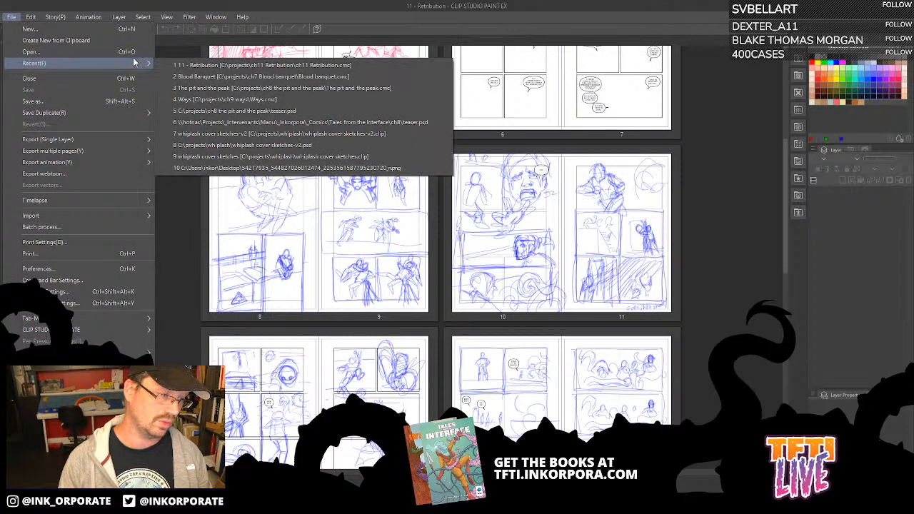
pyautogui.click(399, 89)
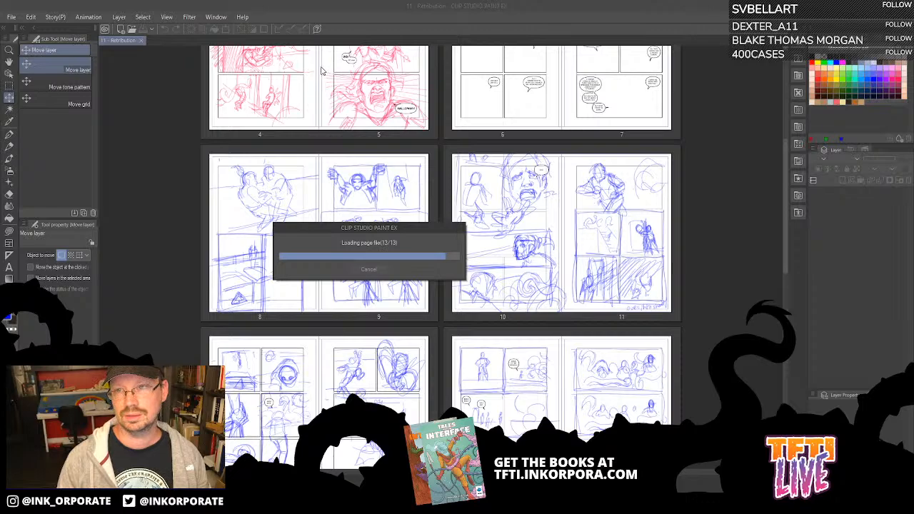
# Close the 11 - Retribution project and open the spread of pages 8 and 9 in The pit and the peak.
pyautogui.click(119, 39)
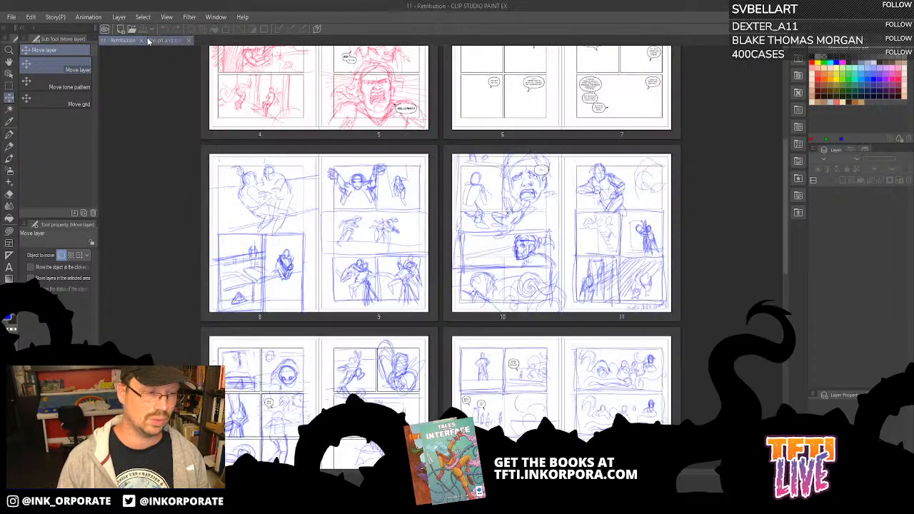
pyautogui.click(140, 41)
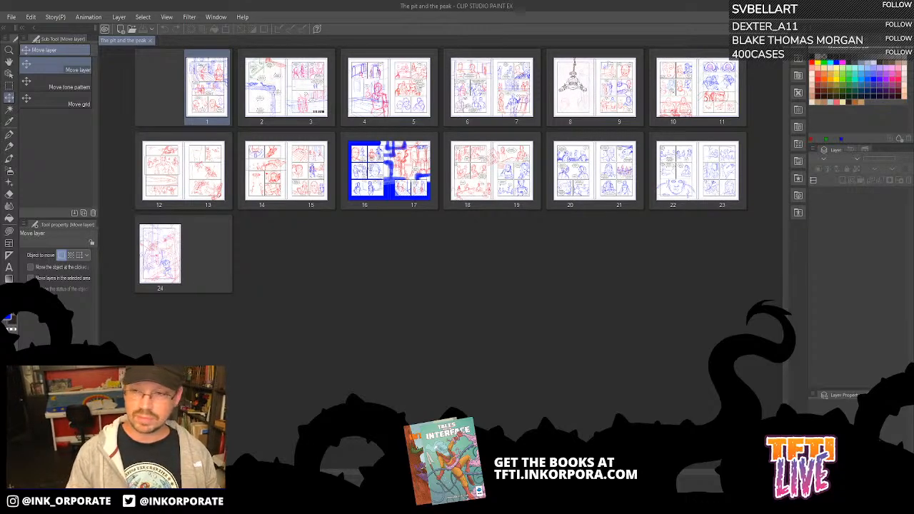
pyautogui.doubleClick(613, 86)
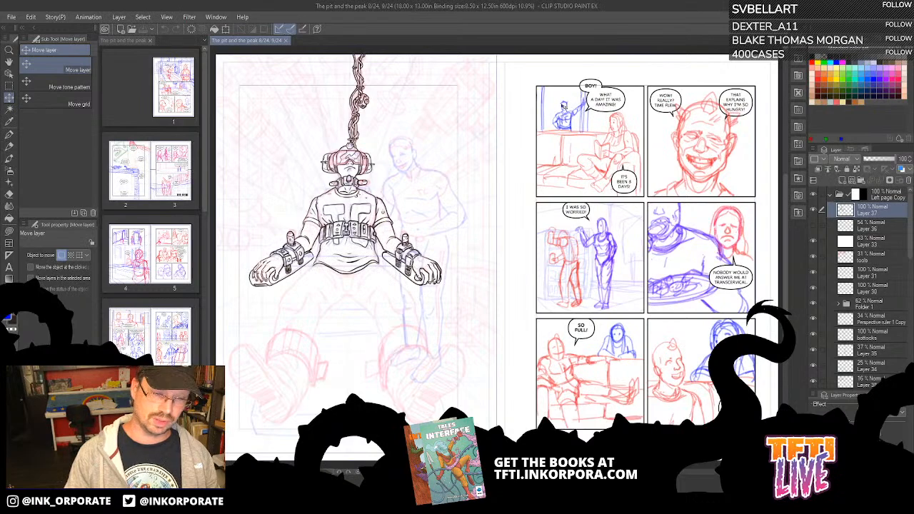
# Check the inks by hiding and reshowing Layer 37, and select the G-pen for inking.
pyautogui.moveTo(315, 168); pyautogui.dragTo(392, 159)
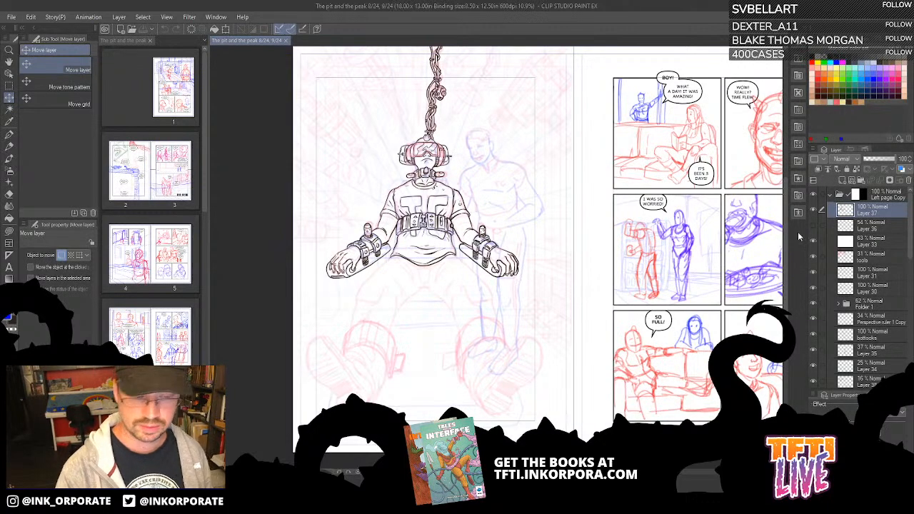
pyautogui.click(815, 212)
pyautogui.click(814, 212)
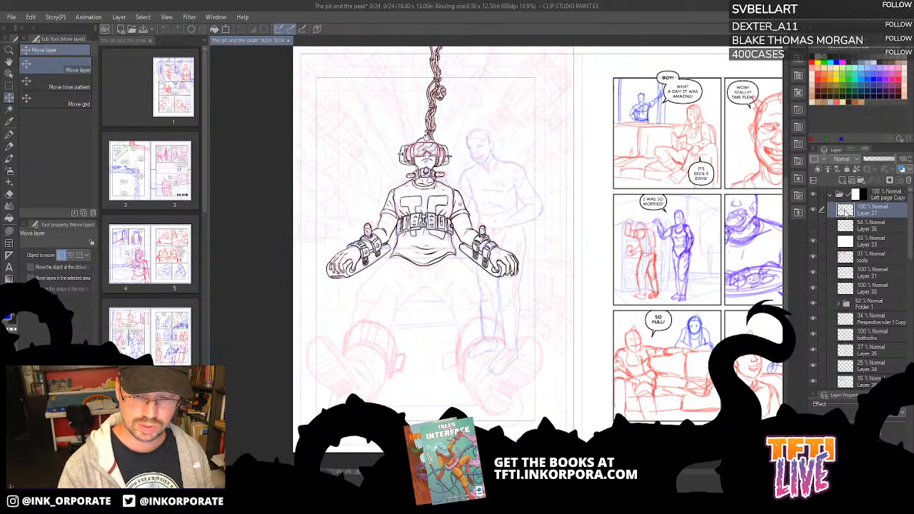
pyautogui.click(10, 135)
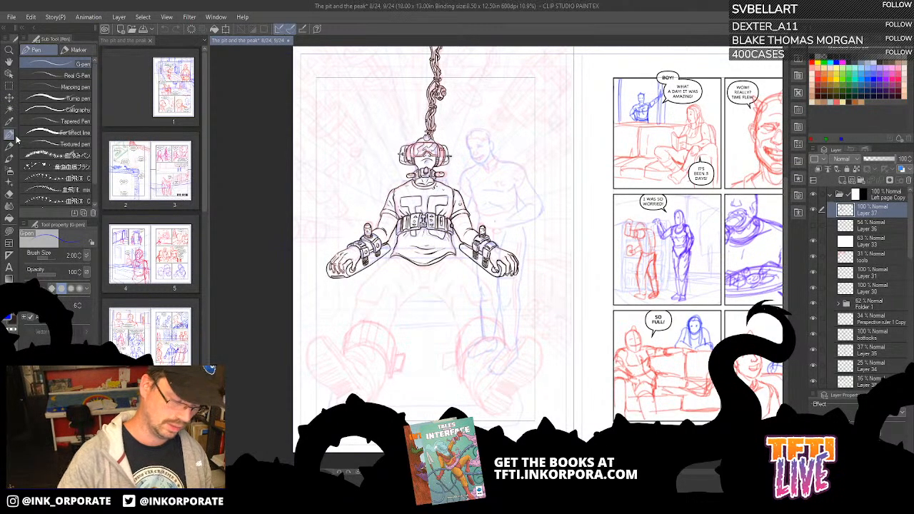
# Examine the inked torso, belt and restrained arms up close, and compare them with the sketch by toggling Layer 37.
pyautogui.hotkey('ctrl', '+')
pyautogui.hotkey('ctrl', '+')
pyautogui.hotkey('ctrl', '+')
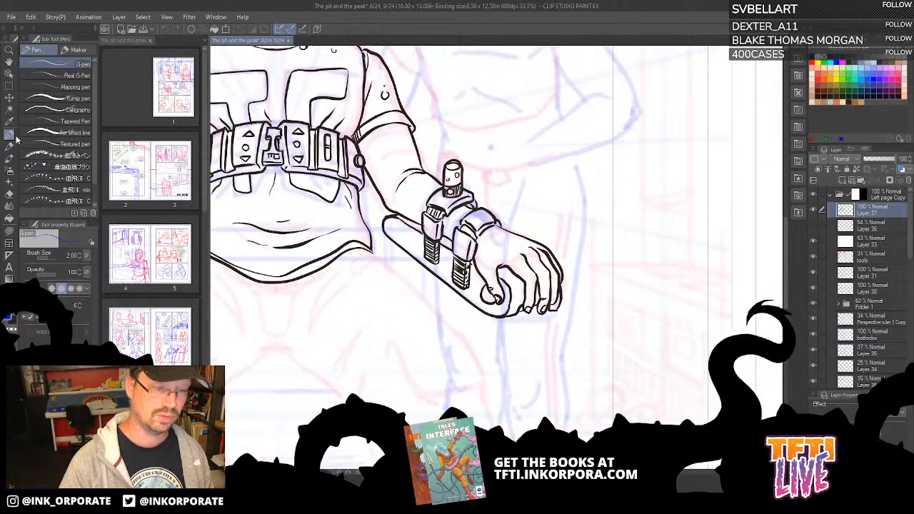
pyautogui.moveTo(441, 257); pyautogui.dragTo(648, 314)
pyautogui.moveTo(606, 387); pyautogui.dragTo(626, 336)
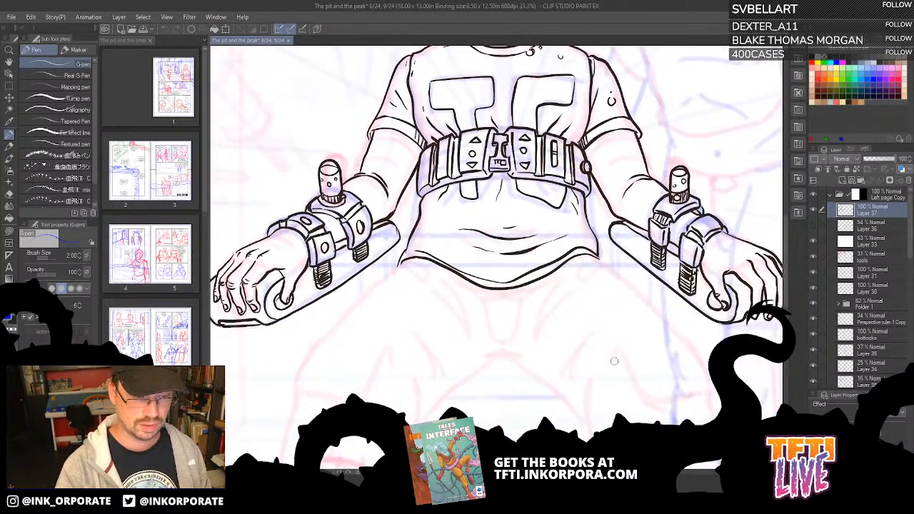
pyautogui.scroll(1, 605, 358)
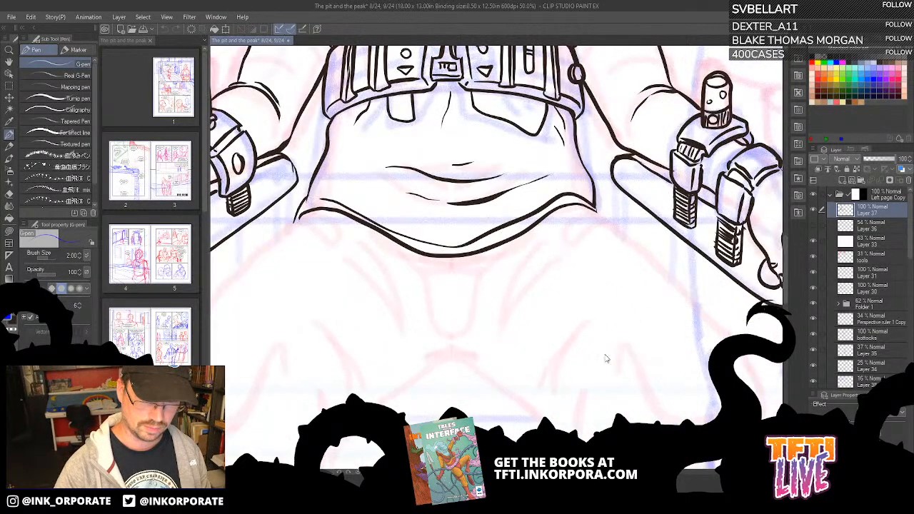
pyautogui.moveTo(577, 168); pyautogui.dragTo(556, 354)
pyautogui.press('-')
pyautogui.press('-')
pyautogui.press('-')
pyautogui.press('-')
pyautogui.press('-')
pyautogui.press('-')
pyautogui.press('-')
pyautogui.press('-')
pyautogui.press('-')
pyautogui.press('-')
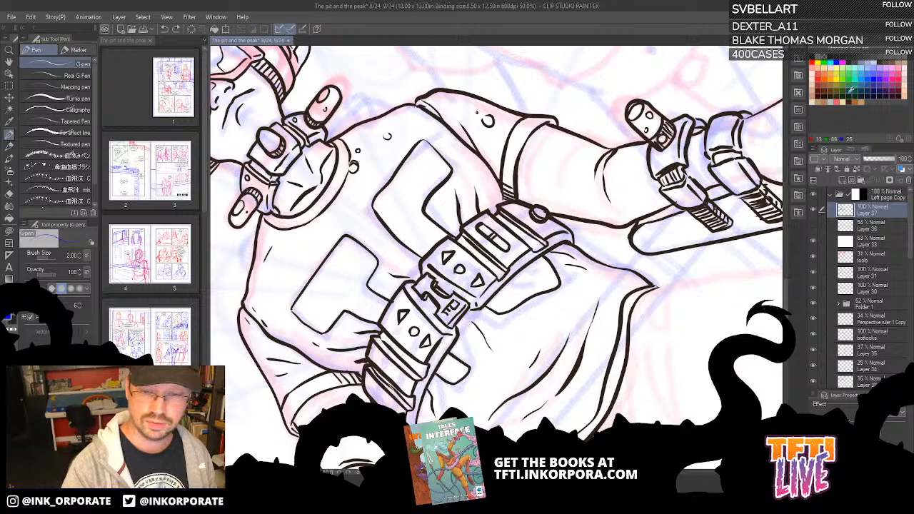
pyautogui.click(814, 210)
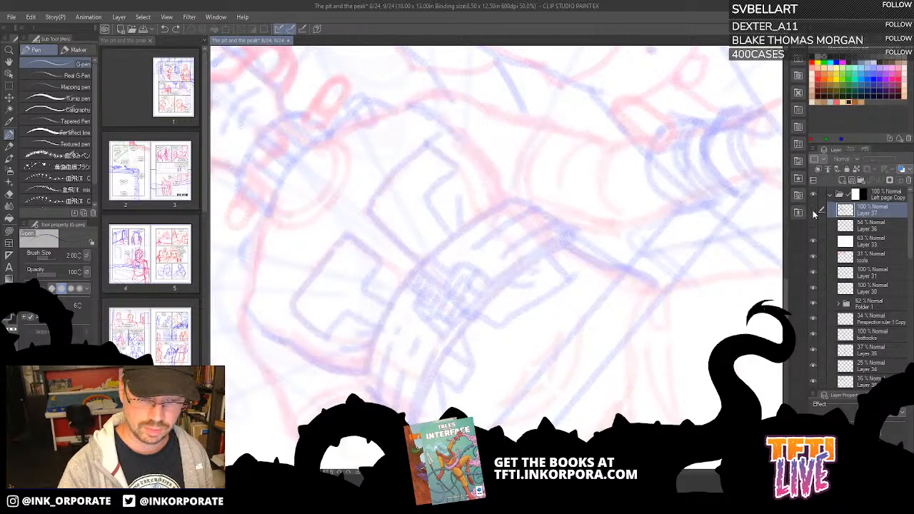
pyautogui.click(814, 210)
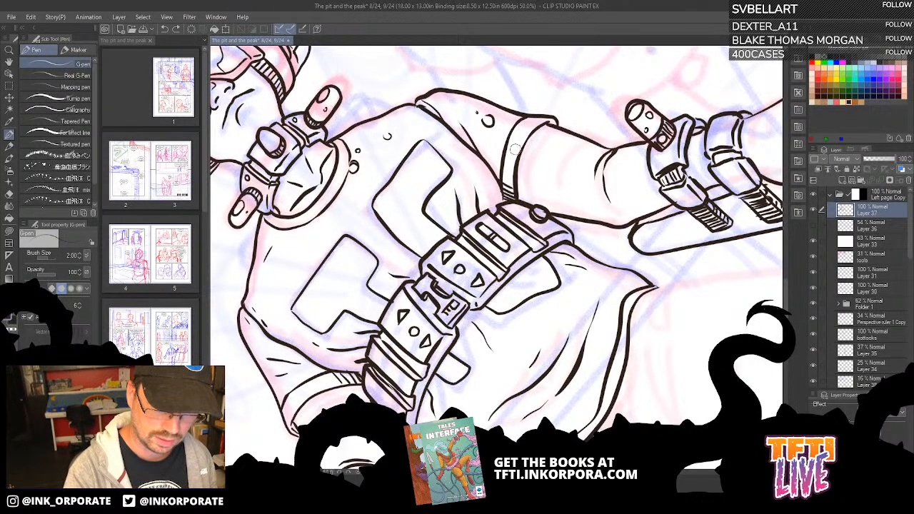
# Examine the inked sleeve cuffs, wrist restraints, collar and shirt hem of the hanging figure for remaining gaps.
pyautogui.moveTo(378, 382); pyautogui.dragTo(433, 282)
pyautogui.moveTo(343, 317); pyautogui.dragTo(429, 200)
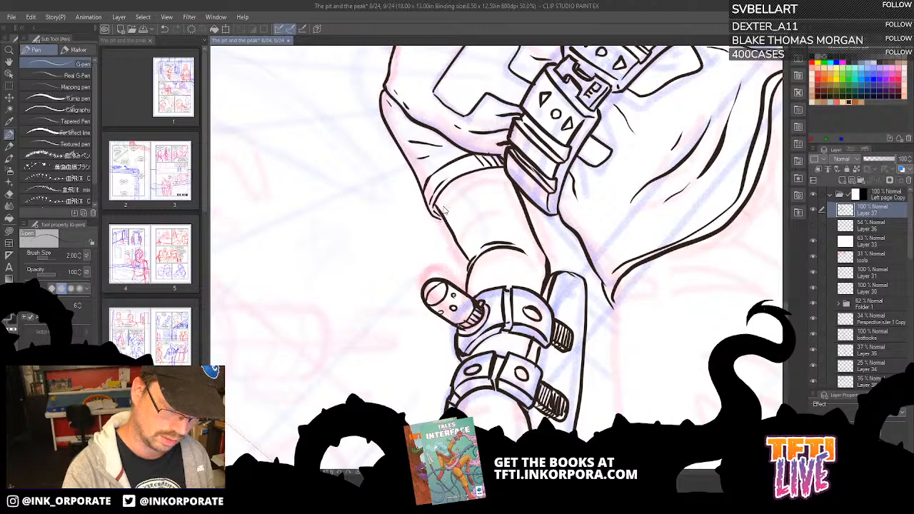
pyautogui.scroll(3, 443, 208)
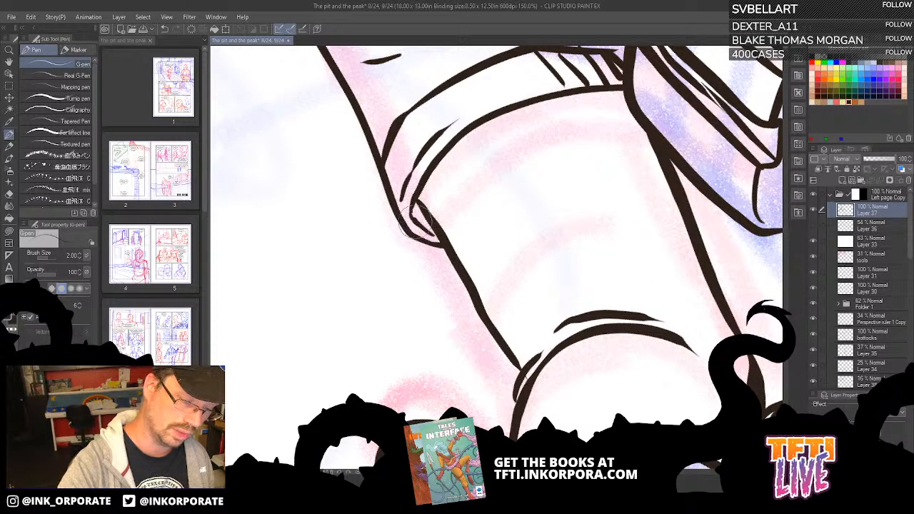
pyautogui.moveTo(592, 251); pyautogui.dragTo(436, 401)
pyautogui.scroll(-1, 681, 228)
pyautogui.scroll(-2, 680, 227)
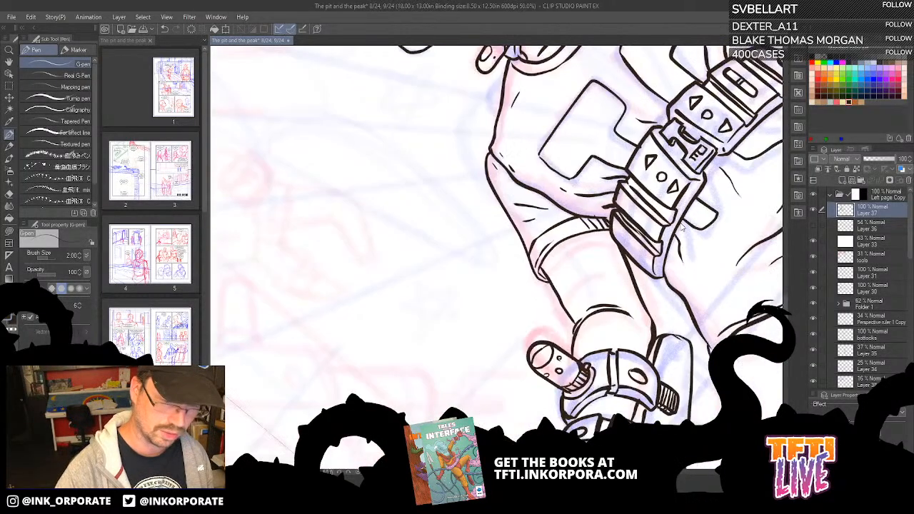
pyautogui.moveTo(720, 230); pyautogui.dragTo(541, 336)
pyautogui.moveTo(601, 294); pyautogui.dragTo(568, 330)
pyautogui.press('^')
pyautogui.press('^')
pyautogui.press('^')
pyautogui.press('^')
pyautogui.press('^')
pyautogui.press('^')
pyautogui.press('^')
pyautogui.press('^')
pyautogui.press('^')
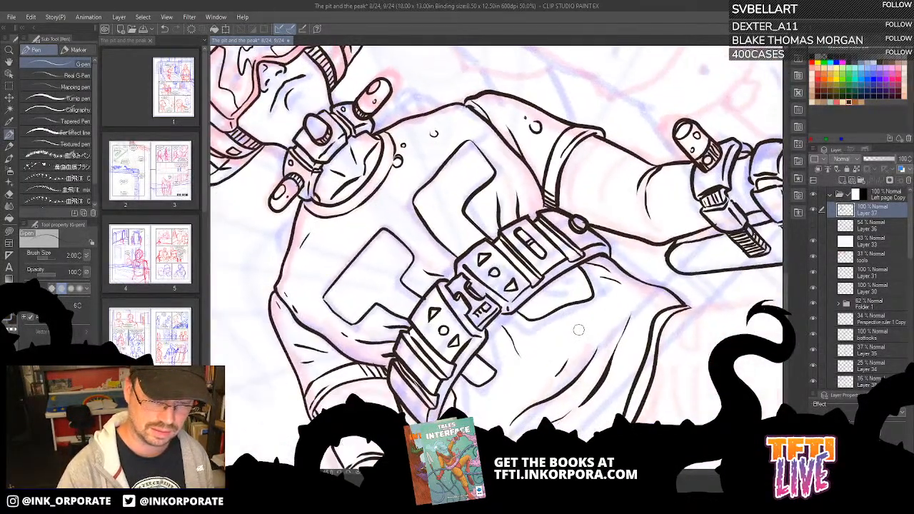
pyautogui.moveTo(643, 286); pyautogui.dragTo(617, 384)
pyautogui.moveTo(600, 286); pyautogui.dragTo(643, 339)
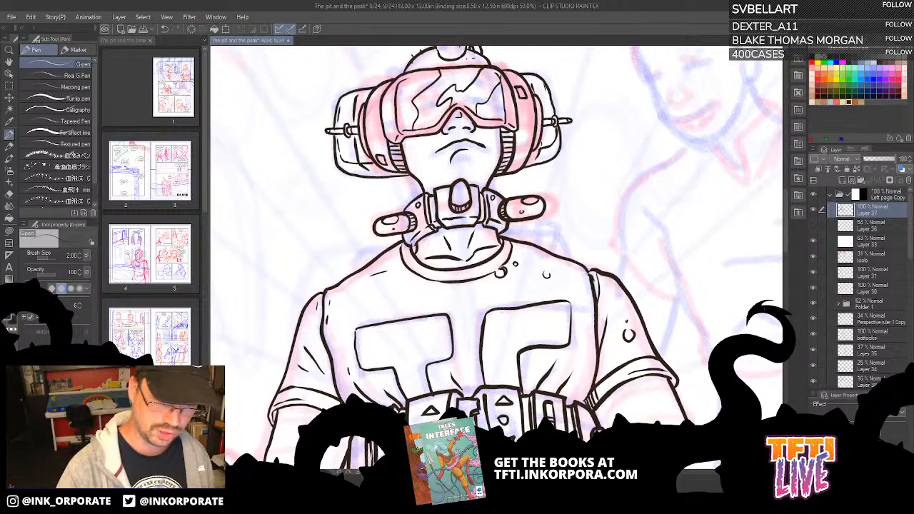
pyautogui.moveTo(663, 402); pyautogui.dragTo(665, 252)
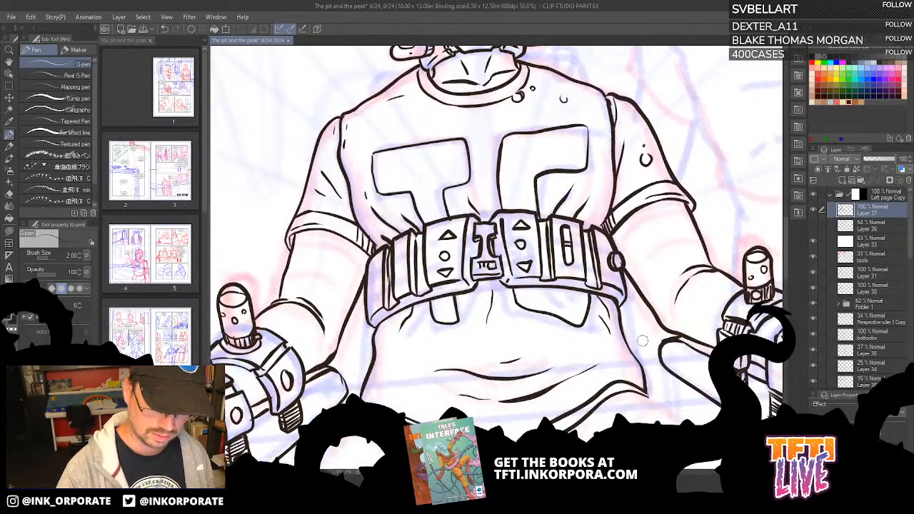
pyautogui.moveTo(582, 351); pyautogui.dragTo(626, 147)
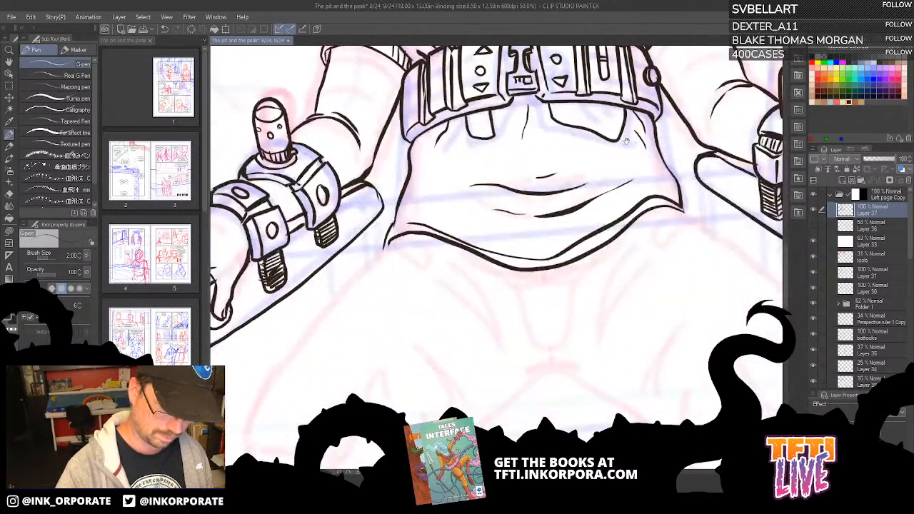
pyautogui.moveTo(592, 343); pyautogui.dragTo(627, 177)
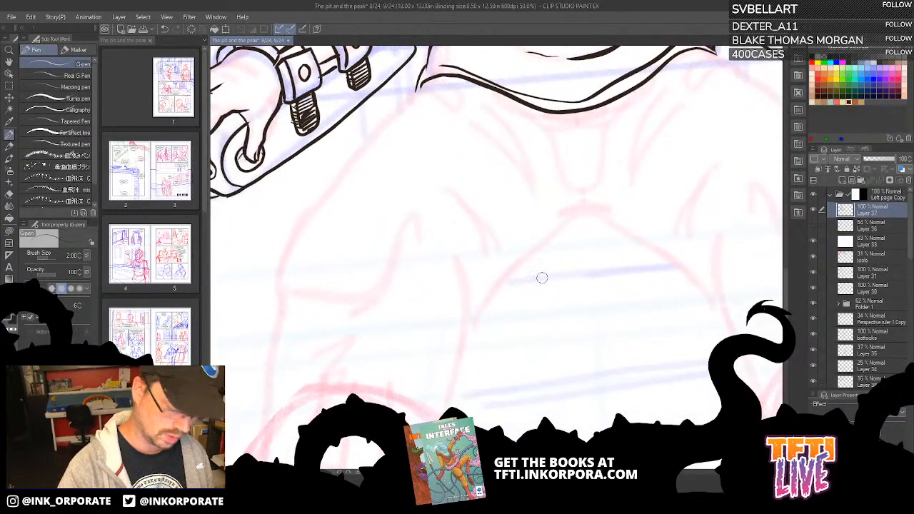
# Ink the outline of the sole and rounded heel of the sketched boot in the page's lower-left corner on Layer 37.
pyautogui.scroll(-1, 542, 278)
pyautogui.scroll(2, 542, 278)
pyautogui.scroll(-2, 542, 278)
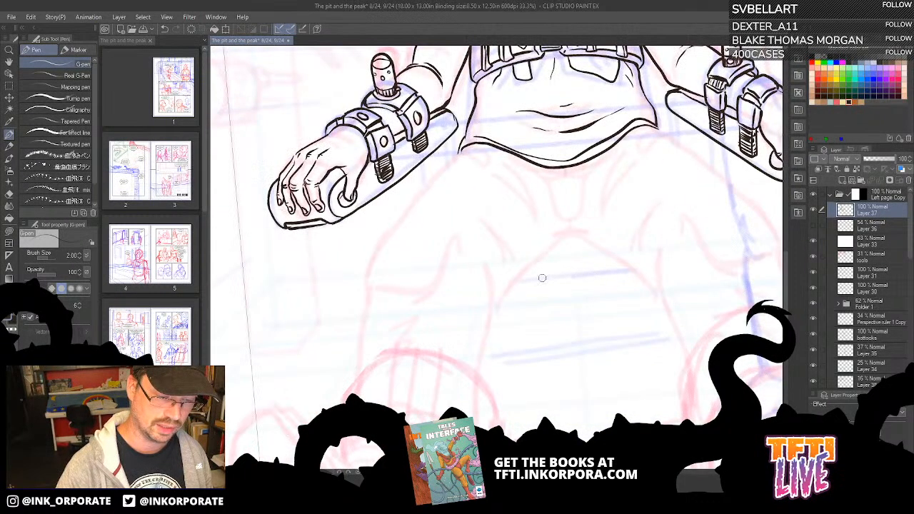
pyautogui.moveTo(612, 395); pyautogui.dragTo(624, 250)
pyautogui.moveTo(600, 301); pyautogui.dragTo(623, 257)
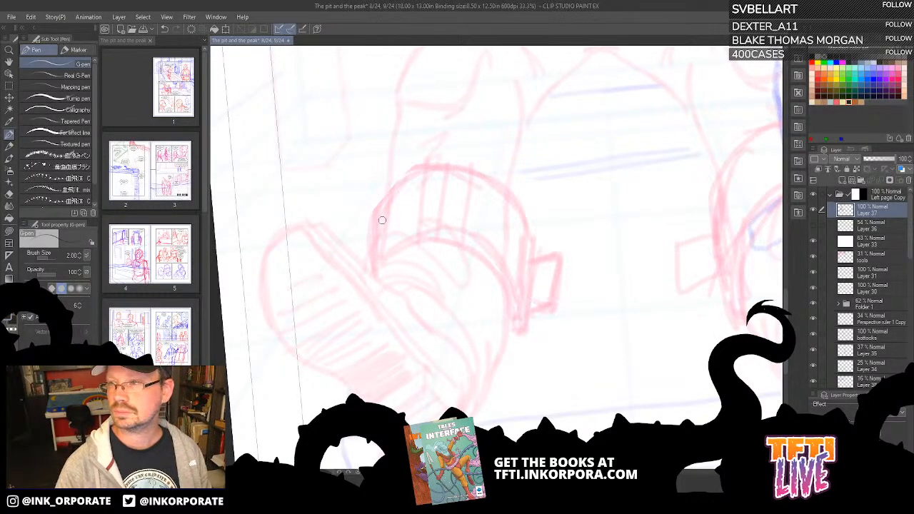
pyautogui.moveTo(451, 359); pyautogui.dragTo(473, 278)
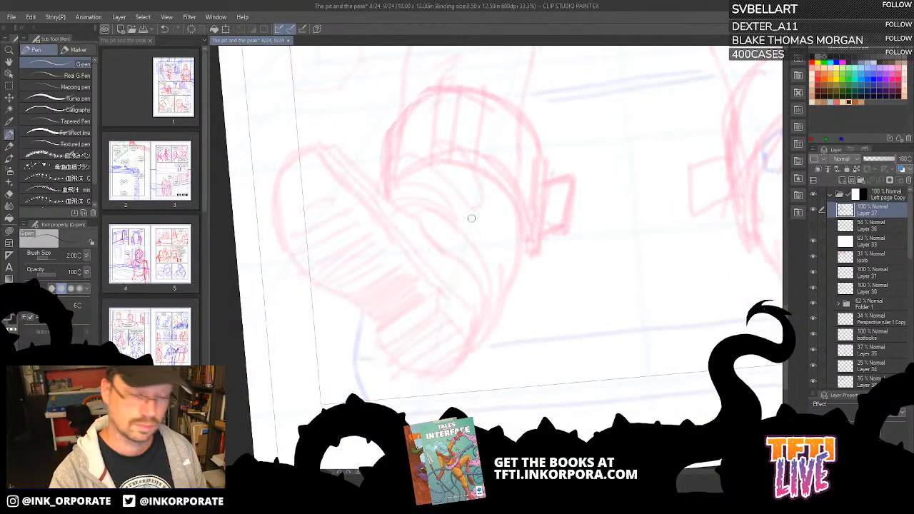
pyautogui.moveTo(472, 218); pyautogui.dragTo(475, 78)
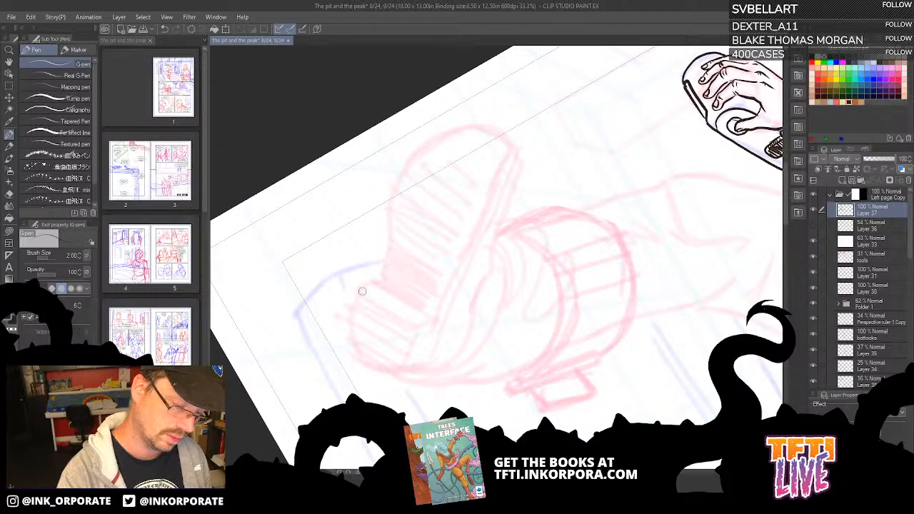
pyautogui.moveTo(361, 287)
pyautogui.mouseDown()
pyautogui.moveTo(379, 280)
pyautogui.moveTo(388, 247)
pyautogui.mouseUp()
pyautogui.hotkey('ctrl', 'z')
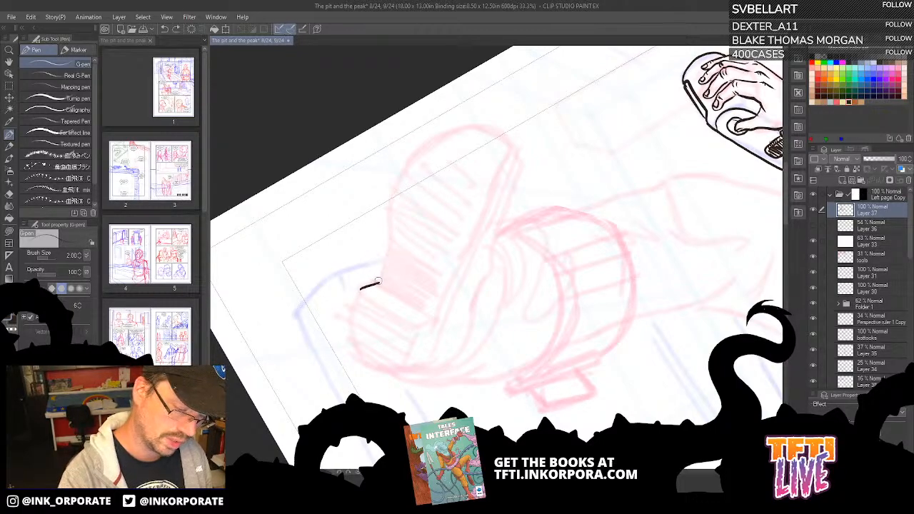
pyautogui.moveTo(379, 283)
pyautogui.mouseDown()
pyautogui.moveTo(396, 198)
pyautogui.moveTo(419, 152)
pyautogui.moveTo(470, 126)
pyautogui.moveTo(499, 131)
pyautogui.moveTo(510, 152)
pyautogui.moveTo(430, 317)
pyautogui.mouseUp()
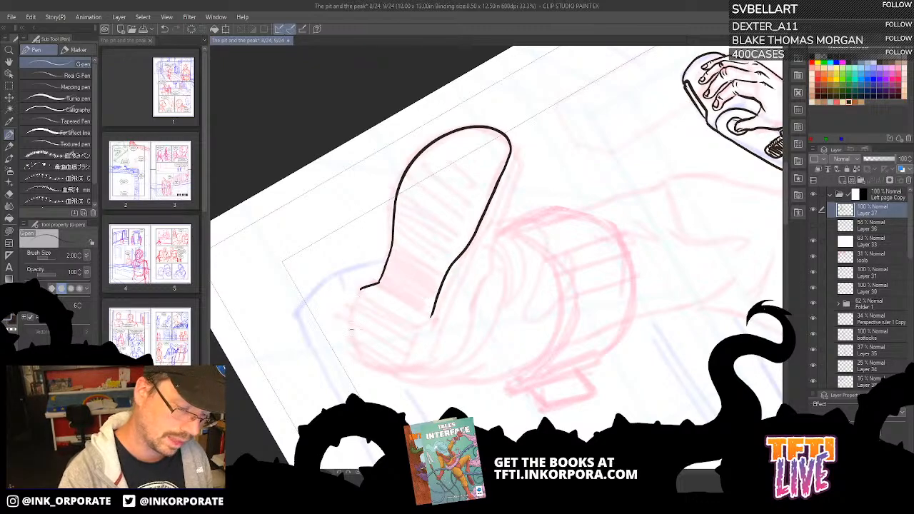
pyautogui.moveTo(378, 369)
pyautogui.mouseDown()
pyautogui.moveTo(353, 353)
pyautogui.moveTo(349, 310)
pyautogui.moveTo(355, 291)
pyautogui.moveTo(378, 282)
pyautogui.mouseUp()
# Ink the thick side edge of the boot sole from toe to heel and the inner contour of the heel block.
pyautogui.moveTo(504, 384); pyautogui.dragTo(536, 310)
pyautogui.press('^')
pyautogui.press('^')
pyautogui.press('^')
pyautogui.press('^')
pyautogui.press('^')
pyautogui.press('^')
pyautogui.press('^')
pyautogui.press('^')
pyautogui.press('^')
pyautogui.press('^')
pyautogui.press('^')
pyautogui.press('^')
pyautogui.press('^')
pyautogui.press('^')
pyautogui.press('^')
pyautogui.press('^')
pyautogui.press('^')
pyautogui.press('^')
pyautogui.press('^')
pyautogui.press('^')
pyautogui.press('^')
pyautogui.press('^')
pyautogui.press('^')
pyautogui.press('^')
pyautogui.press('^')
pyautogui.press('^')
pyautogui.press('^')
pyautogui.press('^')
pyautogui.press('^')
pyautogui.press('^')
pyautogui.press('^')
pyautogui.press('^')
pyautogui.press('^')
pyautogui.press('^')
pyautogui.press('^')
pyautogui.press('^')
pyautogui.press('^')
pyautogui.press('^')
pyautogui.press('^')
pyautogui.press('^')
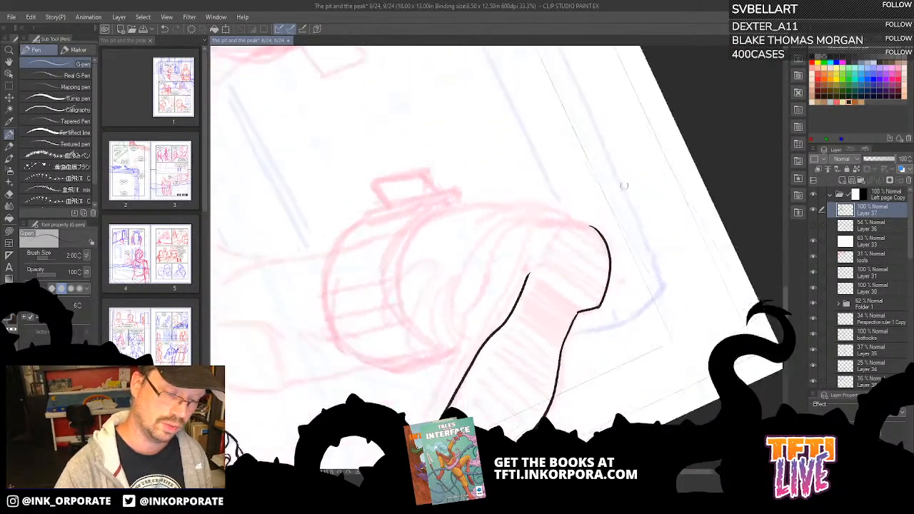
pyautogui.press('-')
pyautogui.press('-')
pyautogui.press('-')
pyautogui.press('-')
pyautogui.press('-')
pyautogui.press('-')
pyautogui.press('-')
pyautogui.press('-')
pyautogui.press('-')
pyautogui.press('-')
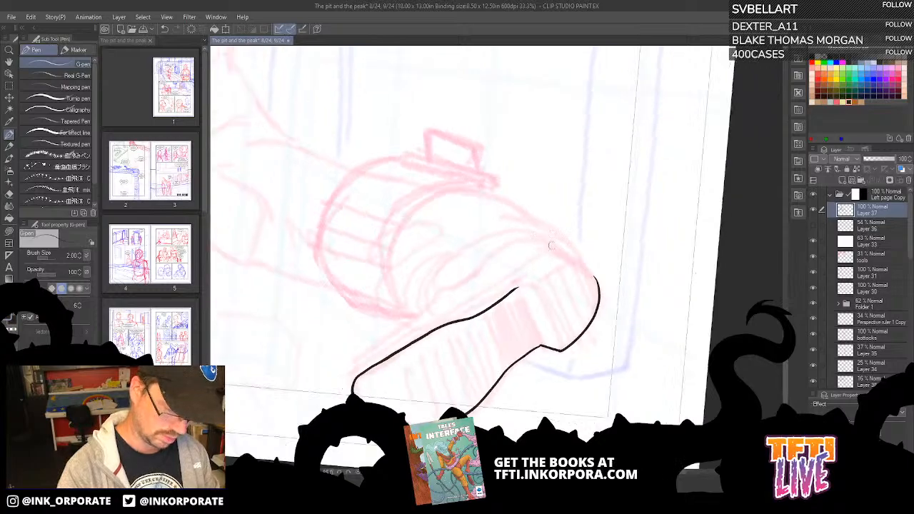
pyautogui.moveTo(593, 390); pyautogui.dragTo(587, 311)
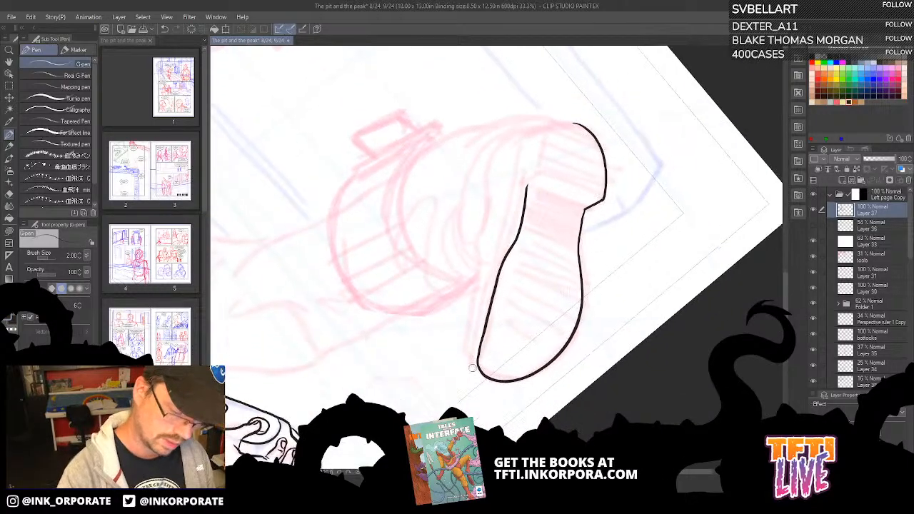
pyautogui.moveTo(476, 358); pyautogui.dragTo(477, 377)
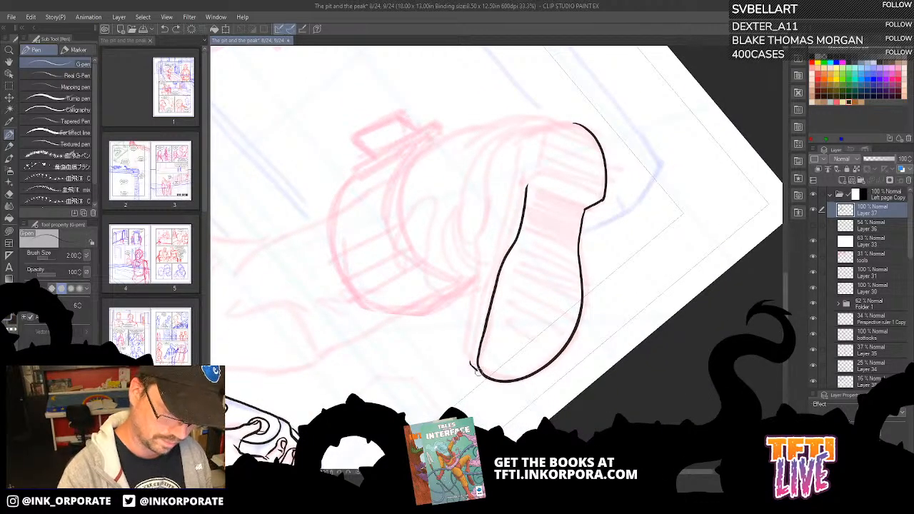
pyautogui.hotkey('ctrl', 'z')
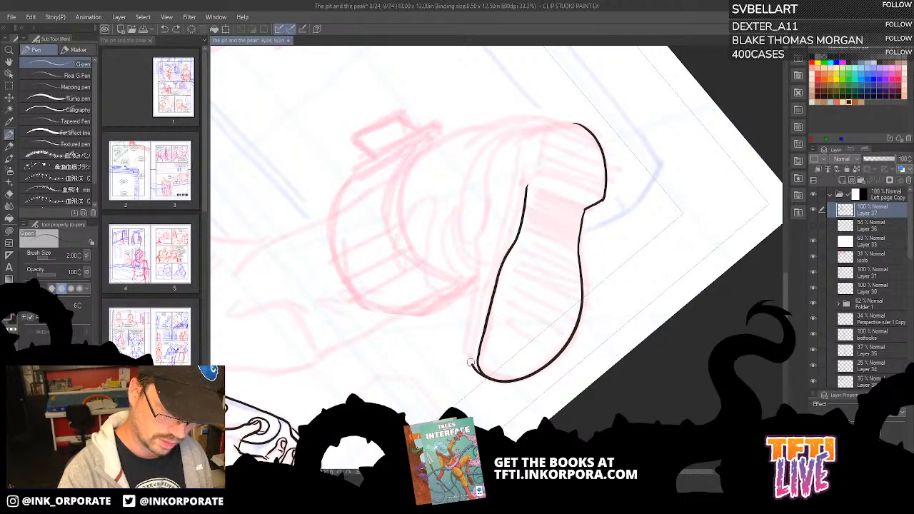
pyautogui.moveTo(470, 363)
pyautogui.mouseDown()
pyautogui.moveTo(521, 142)
pyautogui.moveTo(556, 121)
pyautogui.moveTo(582, 125)
pyautogui.mouseUp()
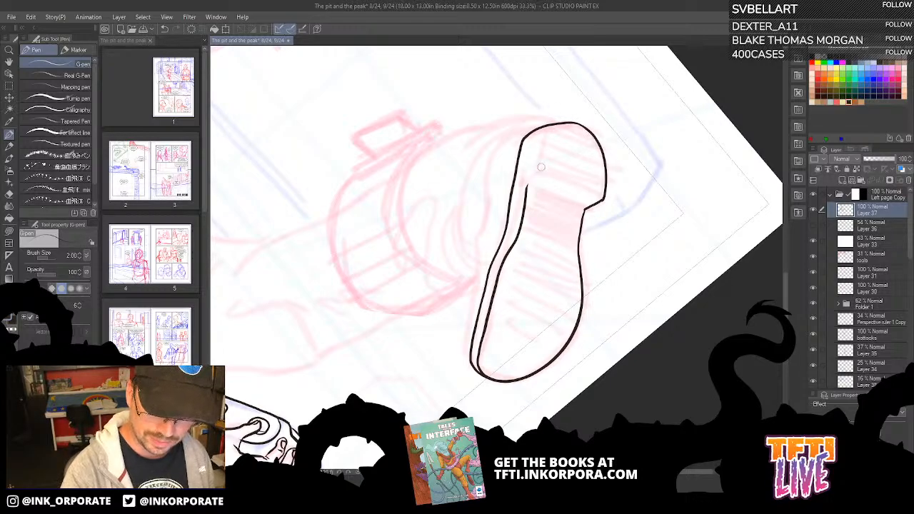
pyautogui.moveTo(527, 183); pyautogui.dragTo(548, 132)
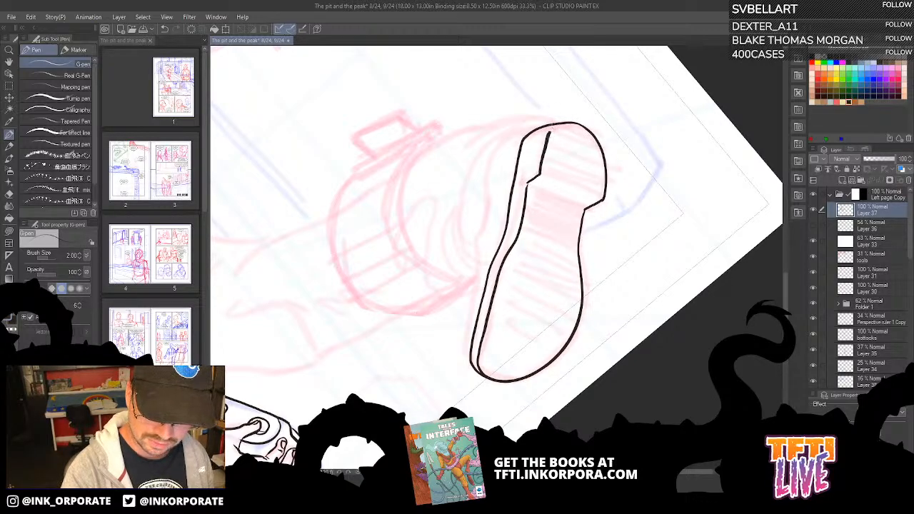
# Ink the two lines across the boot sole that form the front face of the raised heel.
pyautogui.press('^')
pyautogui.press('^')
pyautogui.press('^')
pyautogui.press('^')
pyautogui.press('^')
pyautogui.press('^')
pyautogui.press('^')
pyautogui.press('^')
pyautogui.press('^')
pyautogui.press('^')
pyautogui.press('^')
pyautogui.press('^')
pyautogui.press('^')
pyautogui.press('^')
pyautogui.press('^')
pyautogui.press('^')
pyautogui.press('^')
pyautogui.press('^')
pyautogui.press('^')
pyautogui.press('^')
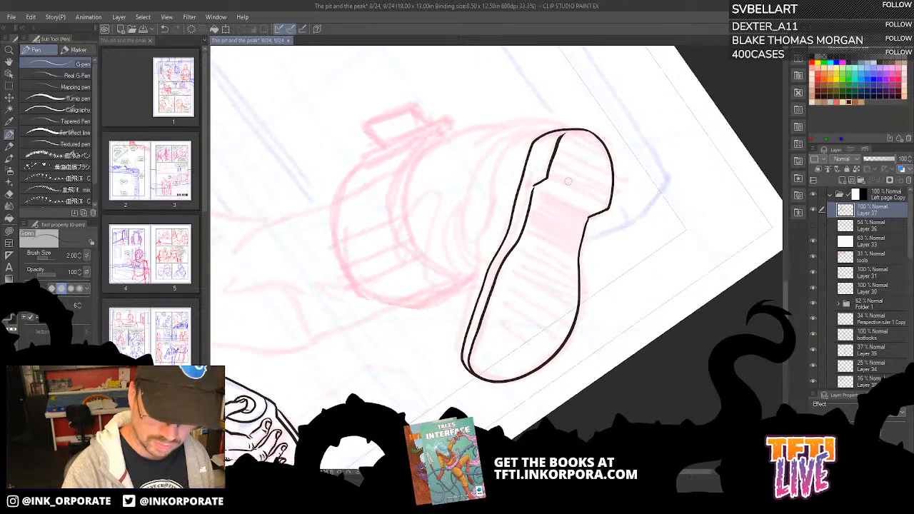
pyautogui.moveTo(579, 209); pyautogui.dragTo(593, 114)
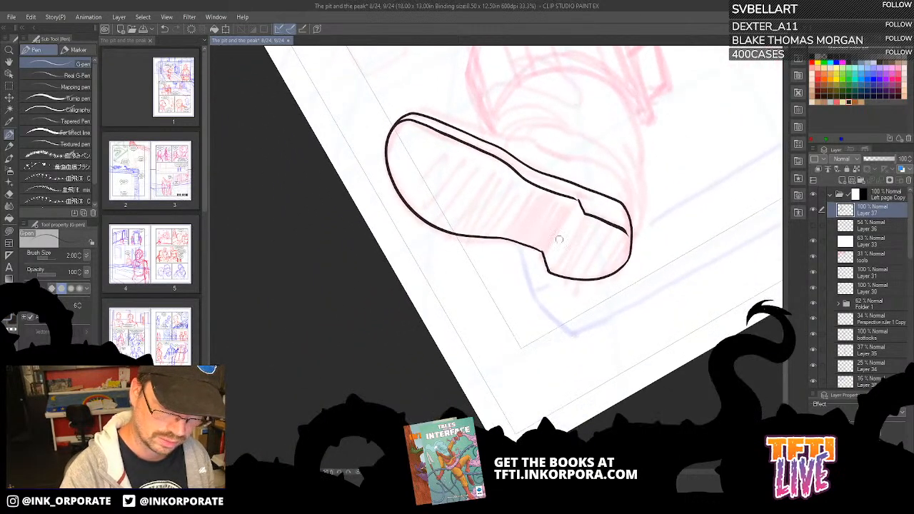
pyautogui.moveTo(551, 269); pyautogui.dragTo(580, 218)
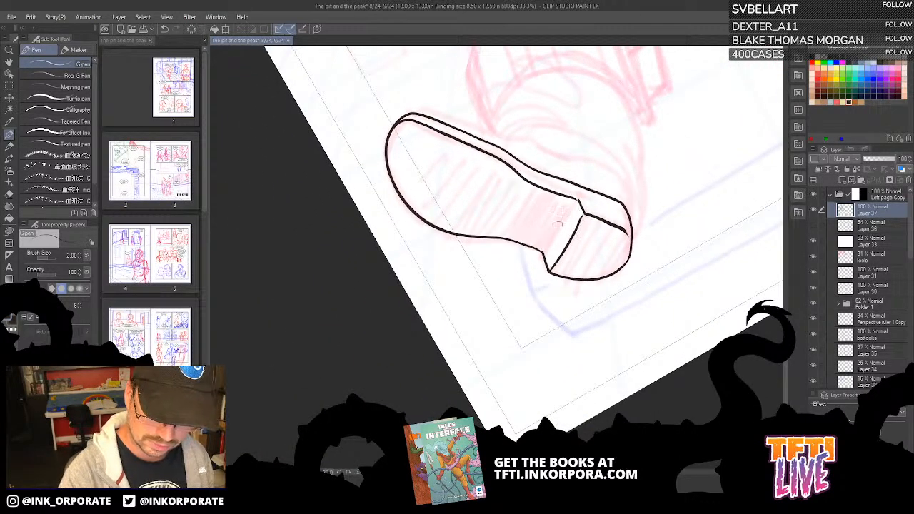
pyautogui.moveTo(542, 251)
pyautogui.mouseDown()
pyautogui.moveTo(569, 209)
pyautogui.moveTo(513, 315)
pyautogui.mouseUp()
pyautogui.press('^')
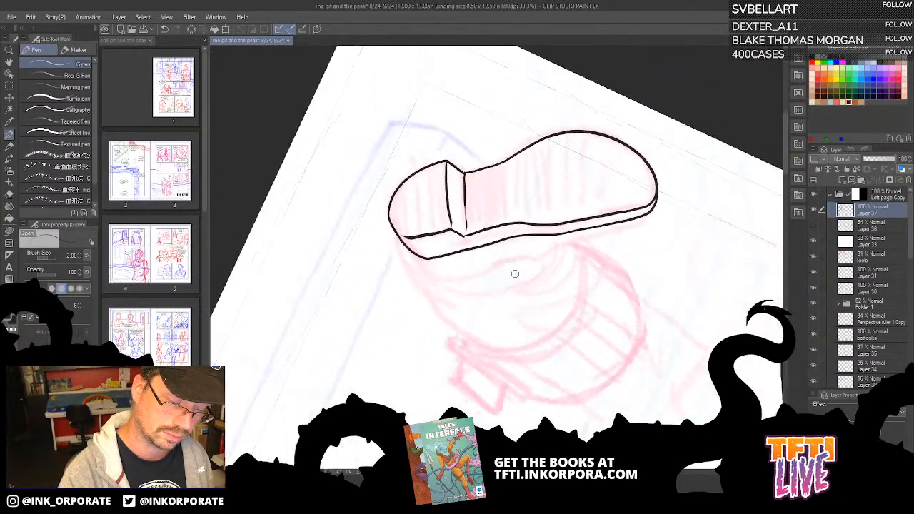
pyautogui.press('^')
pyautogui.moveTo(528, 301); pyautogui.dragTo(525, 249)
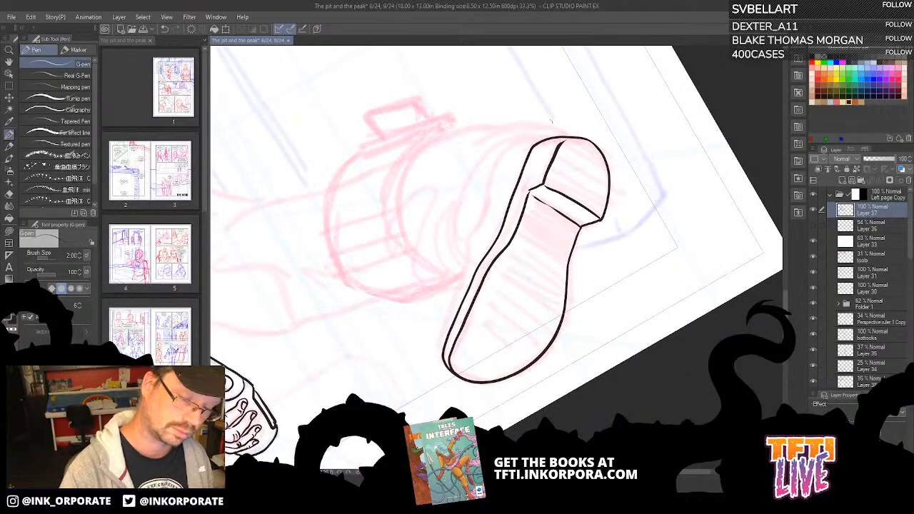
# Ink the side line of the boot's upper above the sole edge, from the toe past the small bump to the heel.
pyautogui.moveTo(495, 222); pyautogui.dragTo(491, 248)
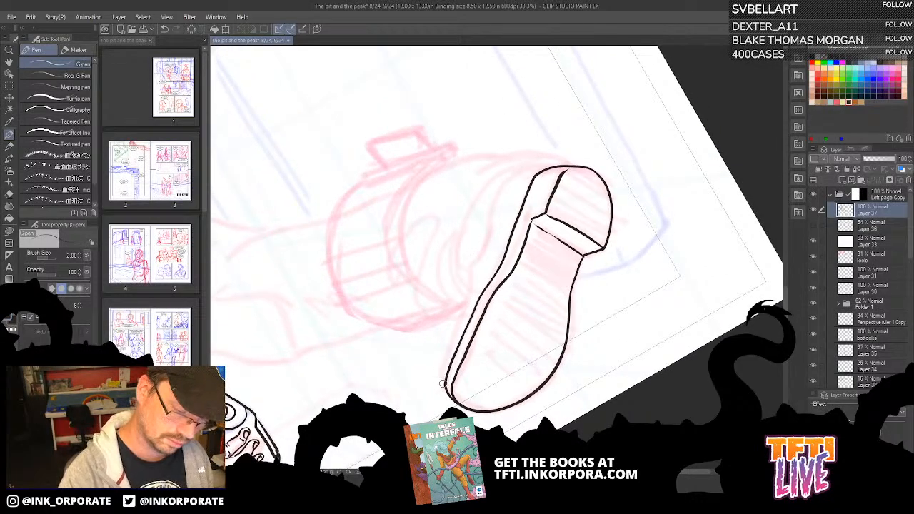
pyautogui.moveTo(446, 386)
pyautogui.mouseDown()
pyautogui.moveTo(440, 363)
pyautogui.moveTo(470, 269)
pyautogui.mouseUp()
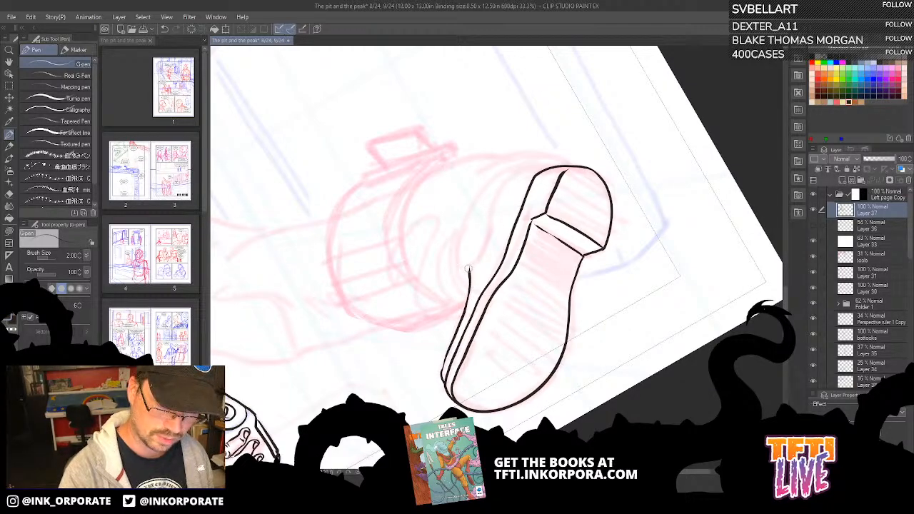
pyautogui.moveTo(471, 264); pyautogui.dragTo(496, 190)
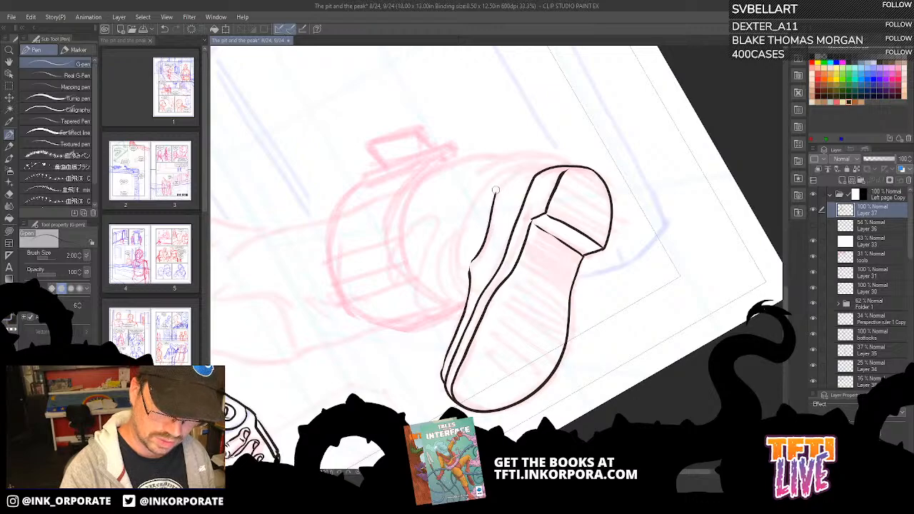
pyautogui.hotkey('ctrl', 'z')
pyautogui.moveTo(468, 273)
pyautogui.mouseDown()
pyautogui.moveTo(501, 188)
pyautogui.moveTo(544, 168)
pyautogui.mouseUp()
# Try to ink the outer edge of the ankle cuff on the toe side of the boot.
pyautogui.press('^')
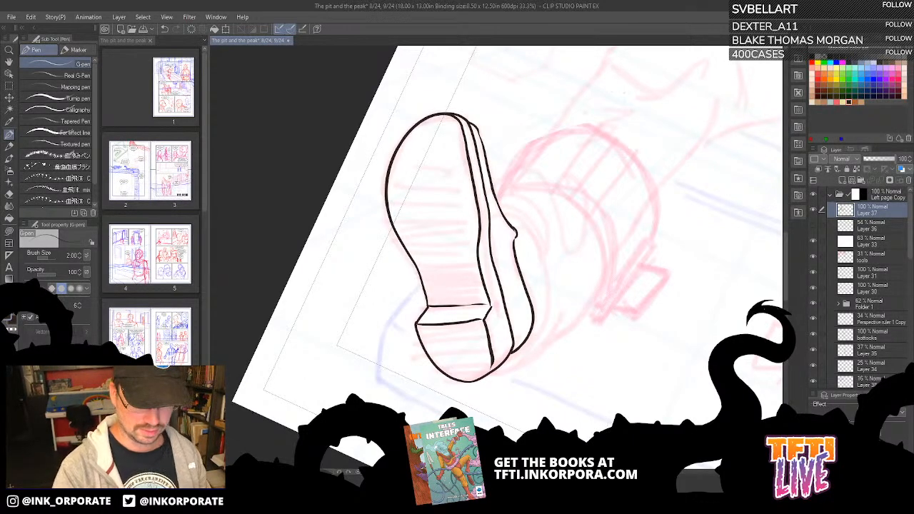
pyautogui.moveTo(542, 388); pyautogui.dragTo(533, 397)
pyautogui.press('^')
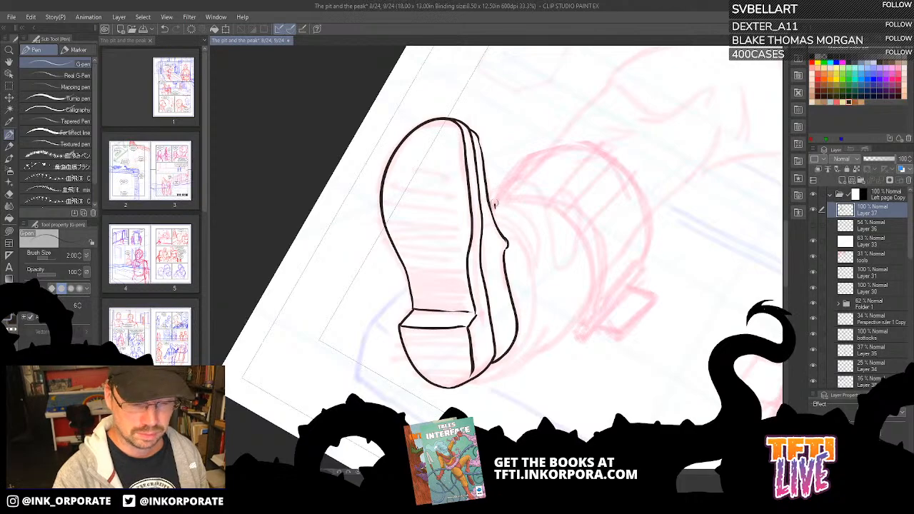
pyautogui.moveTo(495, 207); pyautogui.dragTo(550, 150)
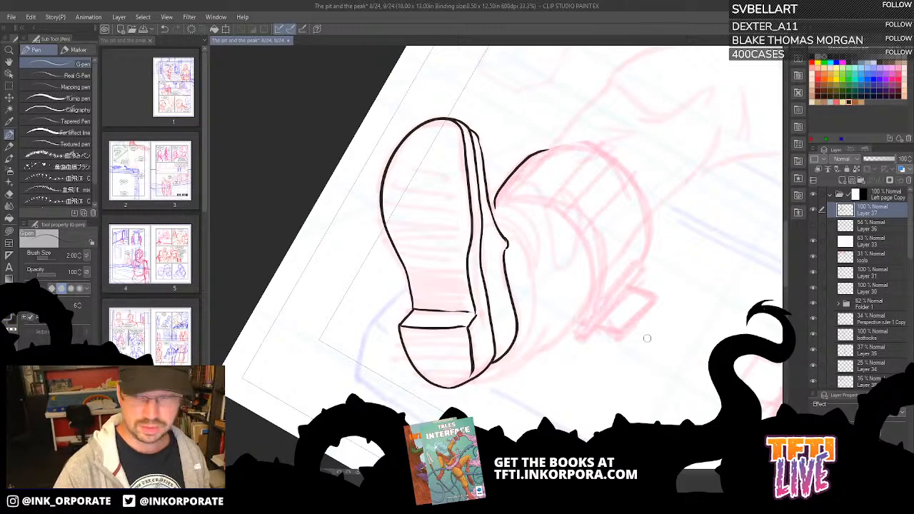
pyautogui.press('^')
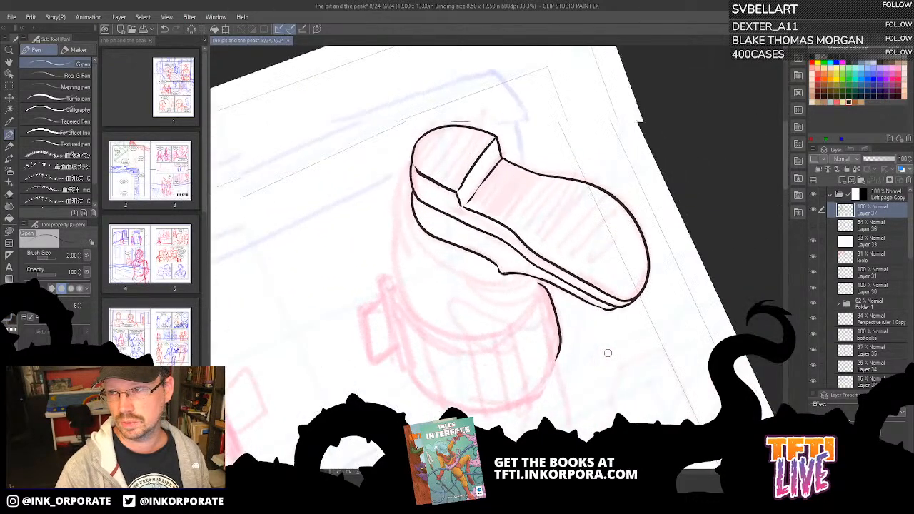
pyautogui.press('^')
pyautogui.press('^')
pyautogui.press('^')
pyautogui.press('^')
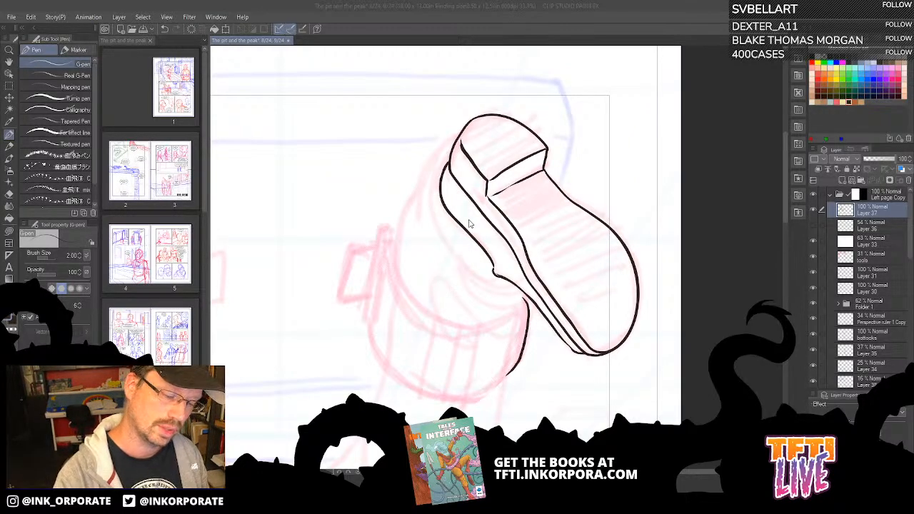
pyautogui.click(611, 6)
pyautogui.press('^')
pyautogui.press('^')
pyautogui.press('^')
pyautogui.press('^')
pyautogui.press('^')
pyautogui.press('^')
pyautogui.press('^')
pyautogui.press('^')
pyautogui.press('^')
pyautogui.press('^')
pyautogui.press('^')
pyautogui.press('^')
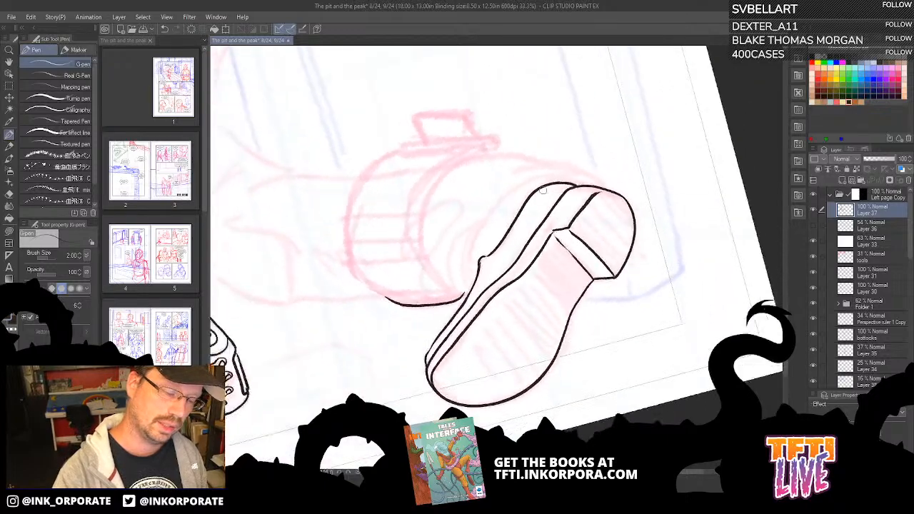
pyautogui.press('^')
pyautogui.press('^')
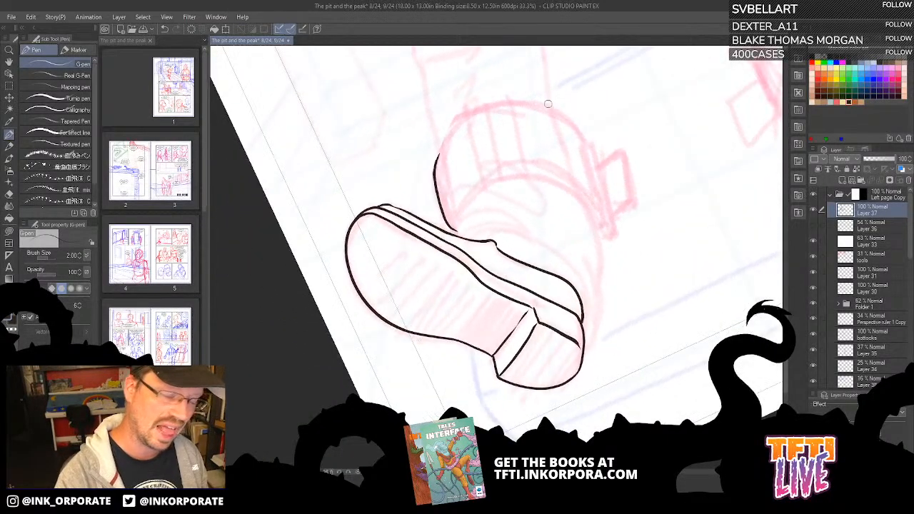
pyautogui.scroll(2, 557, 110)
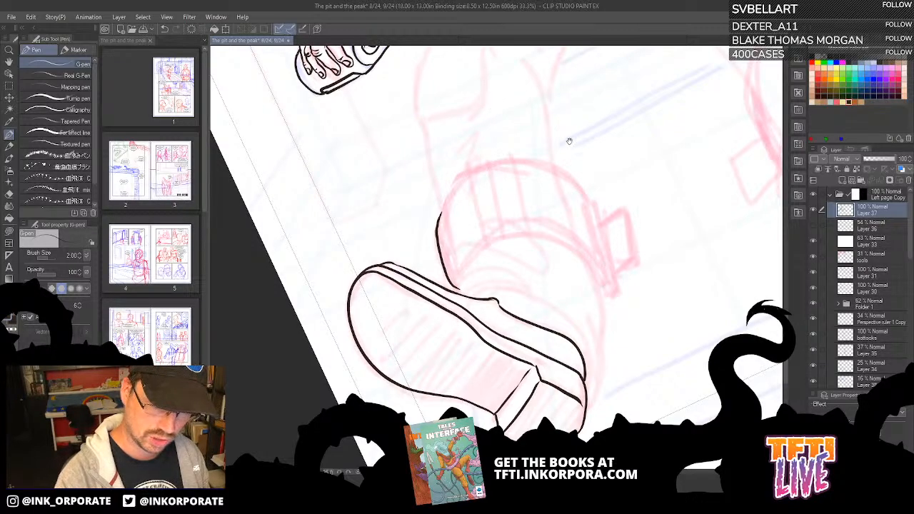
pyautogui.moveTo(570, 141); pyautogui.dragTo(554, 315)
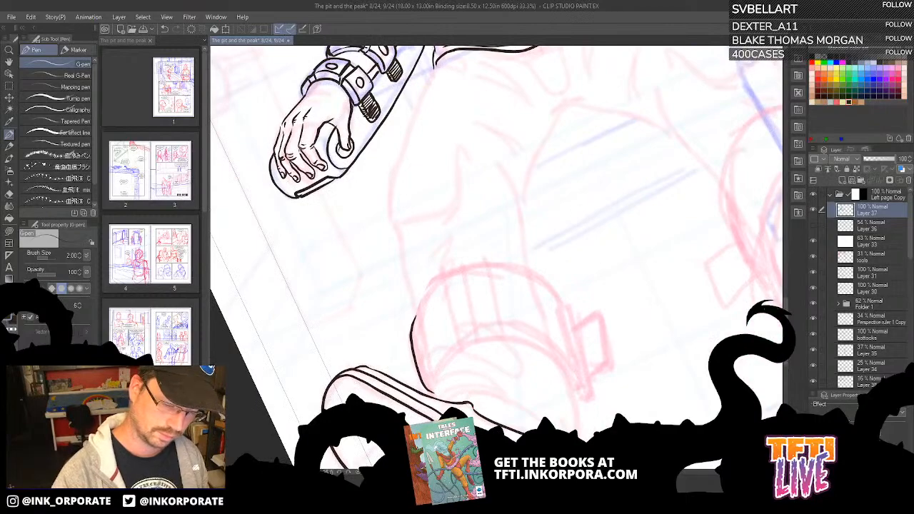
pyautogui.moveTo(540, 268)
pyautogui.mouseDown()
pyautogui.moveTo(551, 375)
pyautogui.moveTo(546, 467)
pyautogui.moveTo(565, 194)
pyautogui.mouseUp()
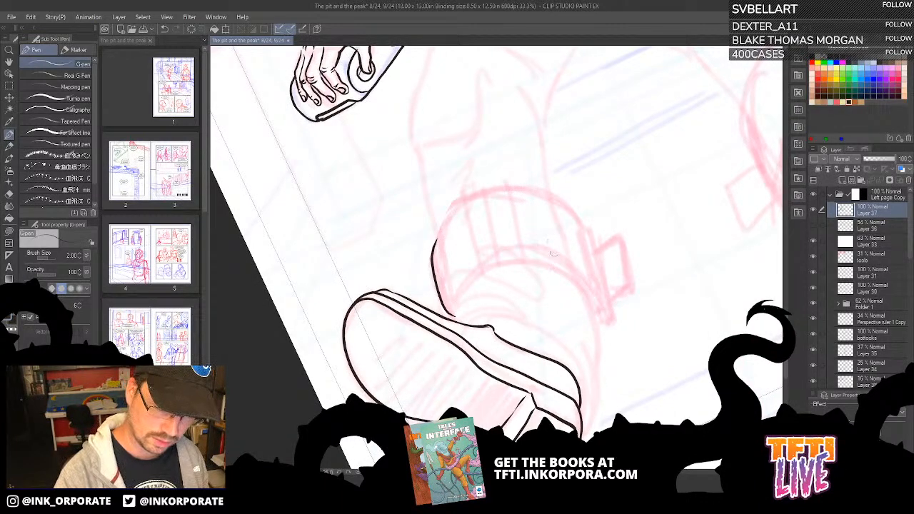
pyautogui.moveTo(554, 269); pyautogui.dragTo(602, 325)
pyautogui.hotkey('ctrl', 'z')
pyautogui.hotkey('ctrl', 'z')
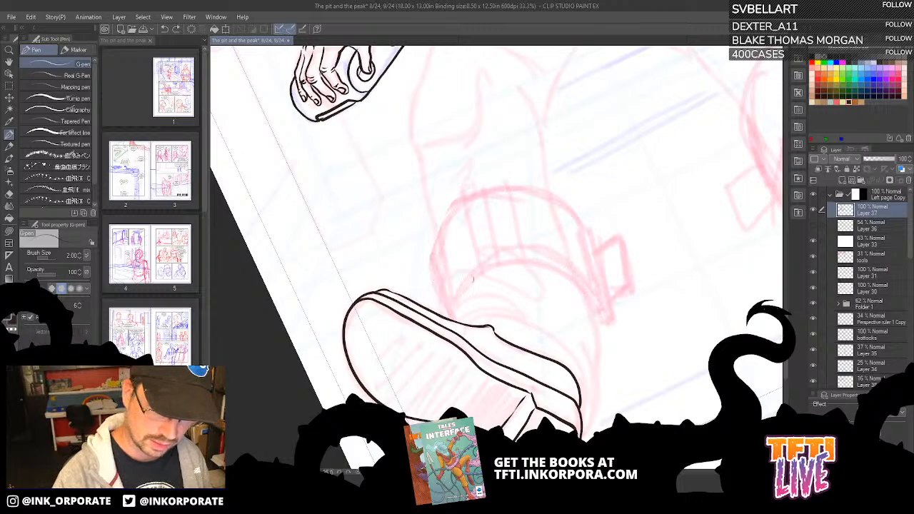
# Ink the double-lined toe-side edge of the ankle cuff and the first boot fold emerging beneath it.
pyautogui.moveTo(449, 314)
pyautogui.mouseDown()
pyautogui.moveTo(429, 258)
pyautogui.moveTo(439, 238)
pyautogui.mouseUp()
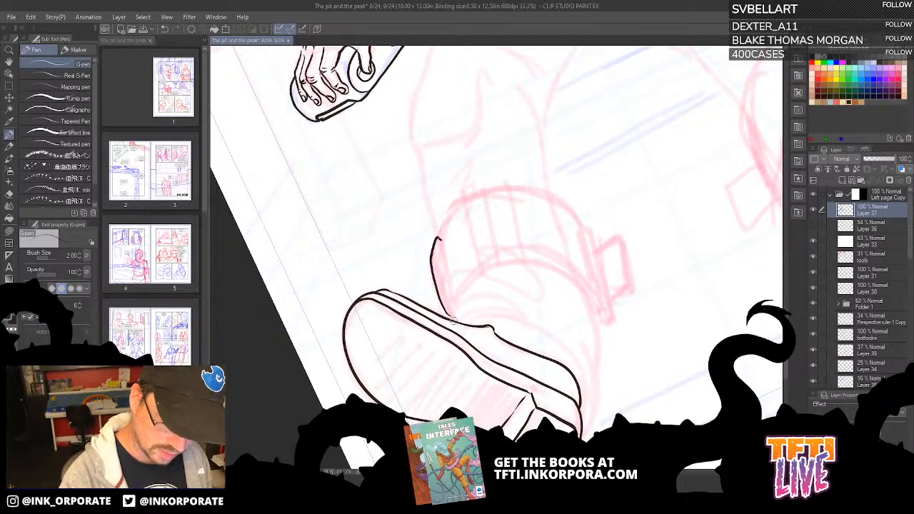
pyautogui.moveTo(453, 321)
pyautogui.mouseDown()
pyautogui.moveTo(455, 306)
pyautogui.moveTo(492, 288)
pyautogui.moveTo(530, 291)
pyautogui.mouseUp()
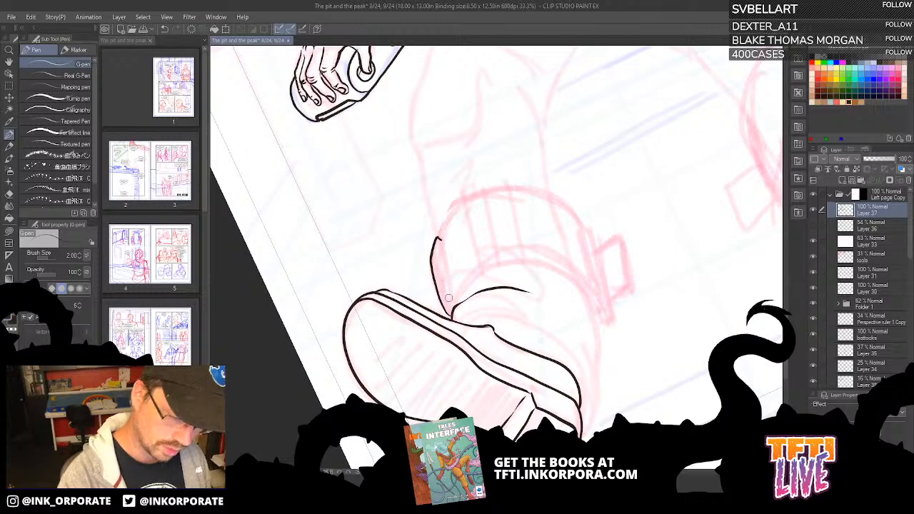
pyautogui.moveTo(448, 296); pyautogui.dragTo(442, 235)
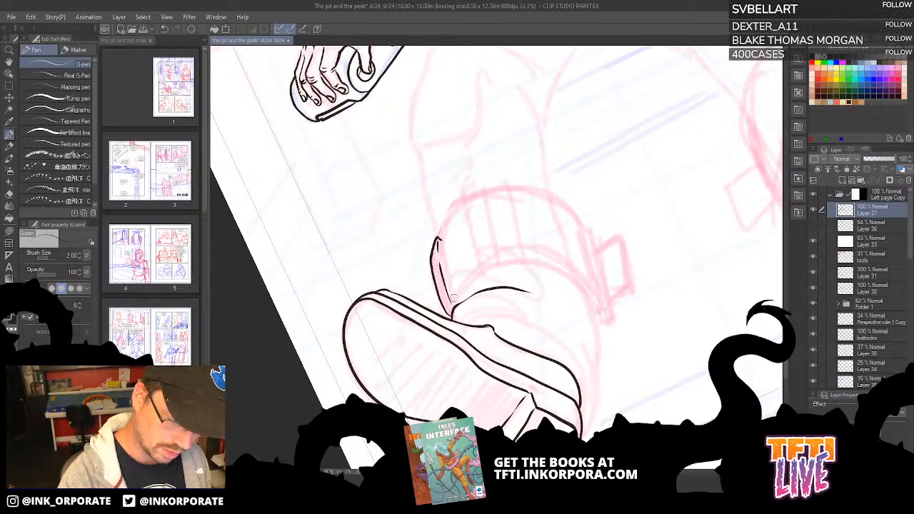
pyautogui.moveTo(458, 301)
pyautogui.mouseDown()
pyautogui.moveTo(447, 291)
pyautogui.moveTo(439, 233)
pyautogui.moveTo(465, 197)
pyautogui.mouseUp()
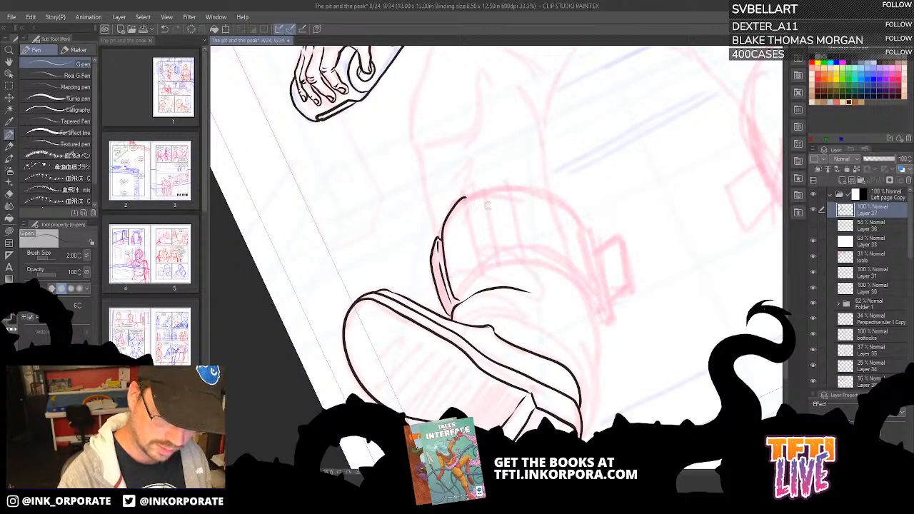
# Try to ink a short curve at the buckle-side end of the ankle cuff.
pyautogui.press('^')
pyautogui.press('^')
pyautogui.press('^')
pyautogui.press('^')
pyautogui.press('^')
pyautogui.press('^')
pyautogui.press('^')
pyautogui.press('^')
pyautogui.press('^')
pyautogui.press('^')
pyautogui.press('^')
pyautogui.press('^')
pyautogui.press('^')
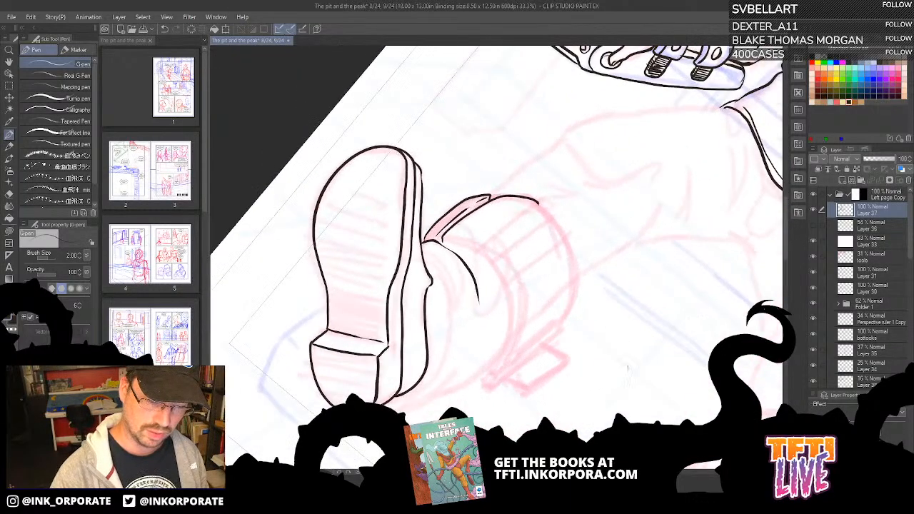
pyautogui.moveTo(609, 380); pyautogui.dragTo(663, 338)
pyautogui.moveTo(530, 340)
pyautogui.mouseDown()
pyautogui.moveTo(545, 338)
pyautogui.moveTo(570, 304)
pyautogui.mouseUp()
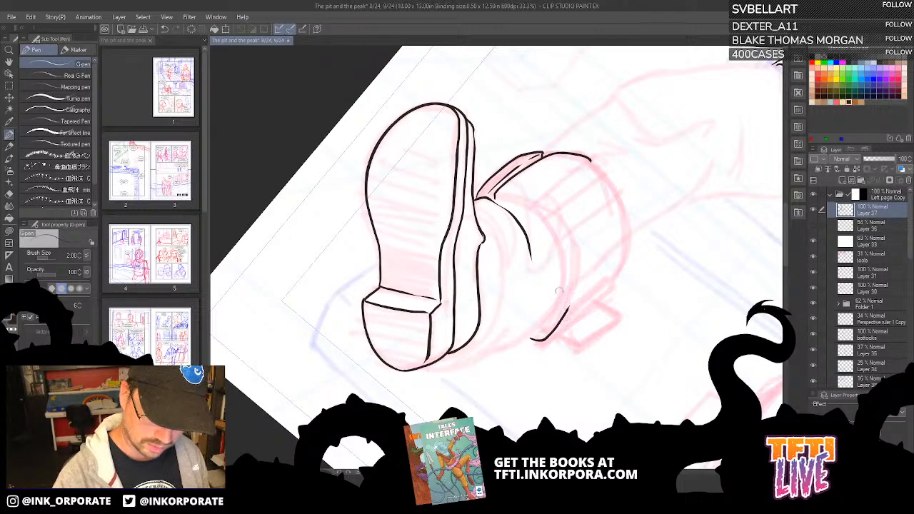
pyautogui.hotkey('ctrl', 'z')
# Ink the long curved outer edge of the ankle cuff on its buckle side.
pyautogui.press('^')
pyautogui.press('^')
pyautogui.press('^')
pyautogui.press('^')
pyautogui.press('^')
pyautogui.press('^')
pyautogui.press('^')
pyautogui.press('^')
pyautogui.press('^')
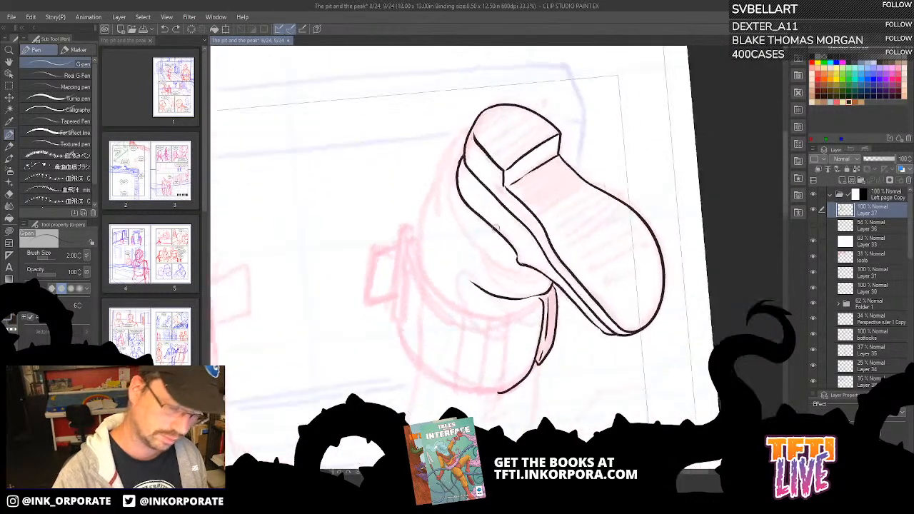
pyautogui.press('^')
pyautogui.press('^')
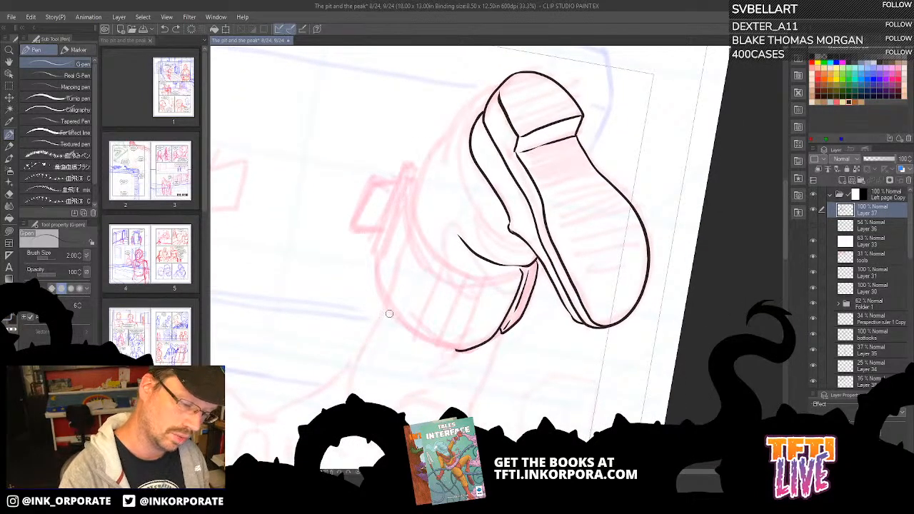
pyautogui.moveTo(389, 313)
pyautogui.mouseDown()
pyautogui.moveTo(371, 241)
pyautogui.moveTo(407, 168)
pyautogui.moveTo(420, 170)
pyautogui.mouseUp()
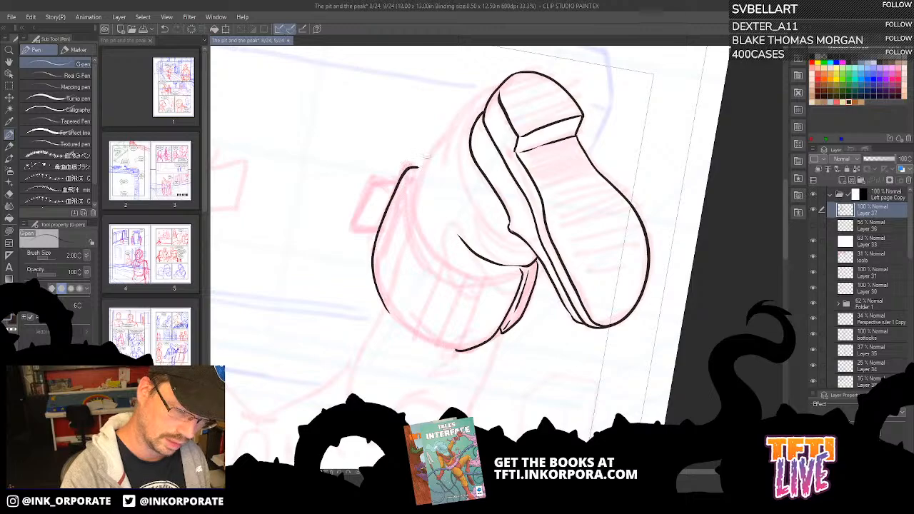
pyautogui.hotkey('ctrl', 'z')
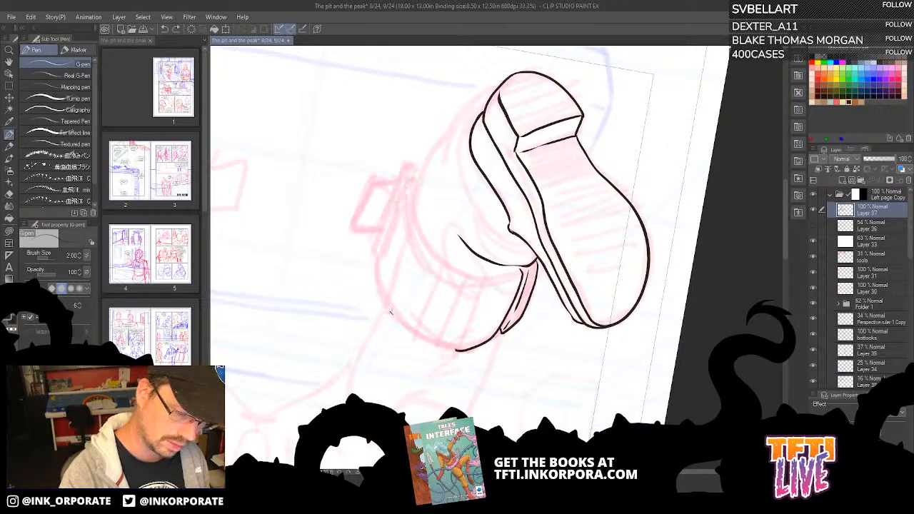
pyautogui.moveTo(391, 311)
pyautogui.mouseDown()
pyautogui.moveTo(374, 275)
pyautogui.moveTo(378, 237)
pyautogui.moveTo(408, 169)
pyautogui.moveTo(422, 166)
pyautogui.moveTo(405, 203)
pyautogui.moveTo(411, 237)
pyautogui.mouseUp()
pyautogui.hotkey('ctrl', 'z')
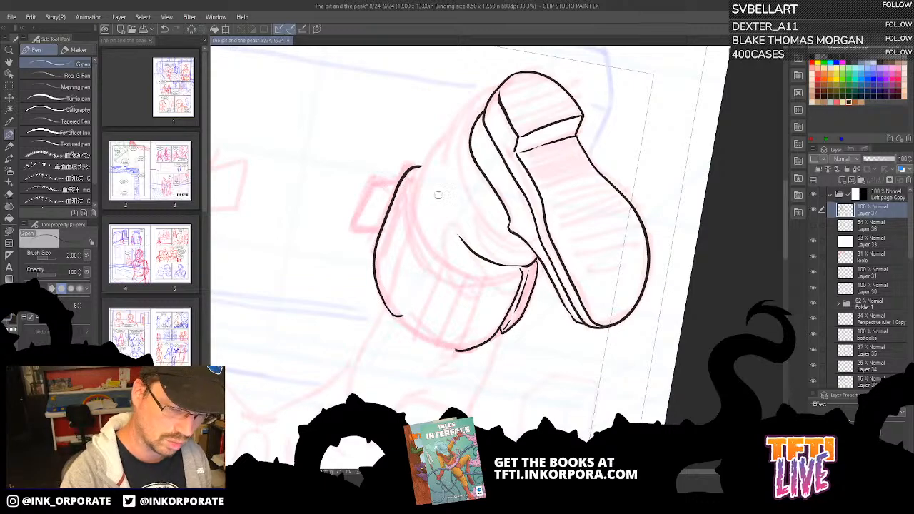
# Ink the back outline of the boot's ankle, running from below the cuff toward the heel.
pyautogui.press('^')
pyautogui.press('^')
pyautogui.press('^')
pyautogui.press('^')
pyautogui.press('^')
pyautogui.press('^')
pyautogui.press('^')
pyautogui.press('^')
pyautogui.press('^')
pyautogui.press('^')
pyautogui.press('^')
pyautogui.press('^')
pyautogui.press('^')
pyautogui.press('^')
pyautogui.press('^')
pyautogui.press('^')
pyautogui.press('^')
pyautogui.press('^')
pyautogui.press('^')
pyautogui.press('^')
pyautogui.press('^')
pyautogui.press('^')
pyautogui.press('^')
pyautogui.press('^')
pyautogui.press('^')
pyautogui.press('^')
pyautogui.press('^')
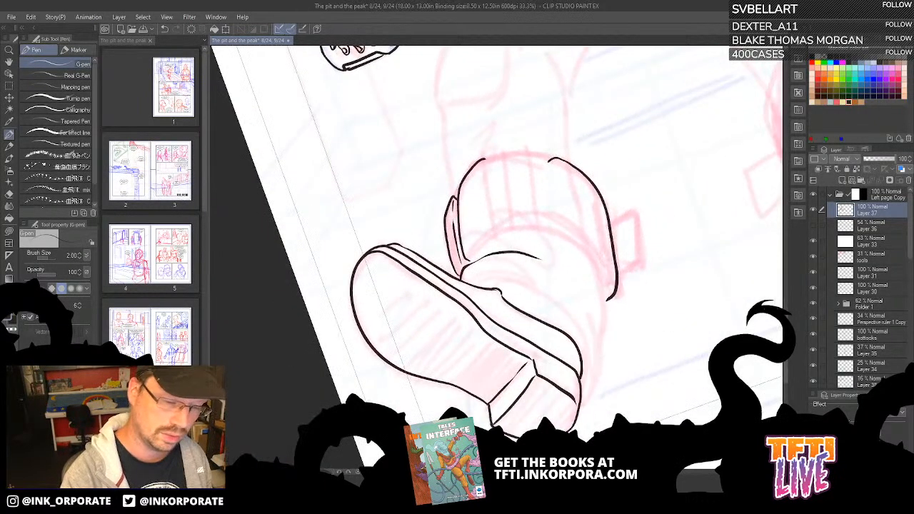
pyautogui.moveTo(557, 264); pyautogui.dragTo(605, 308)
pyautogui.hotkey('ctrl', 'z')
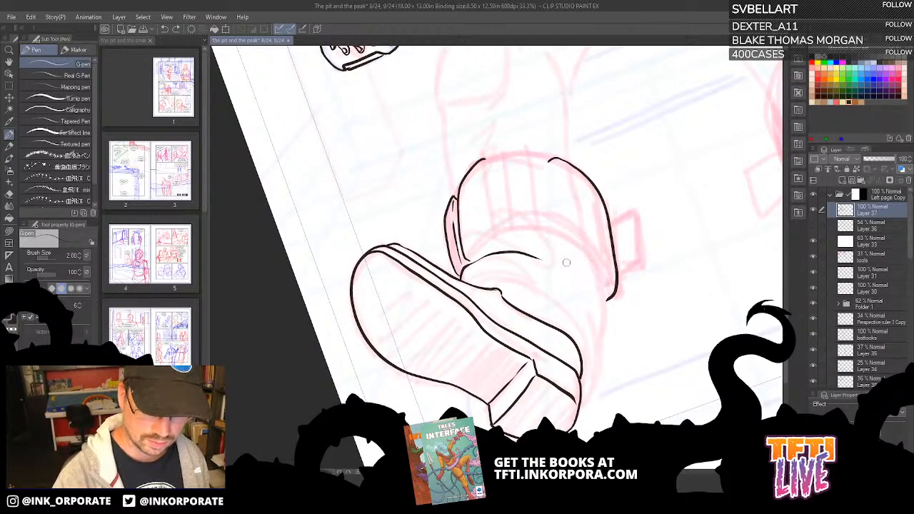
pyautogui.moveTo(566, 262); pyautogui.dragTo(607, 307)
pyautogui.hotkey('ctrl', 'z')
pyautogui.moveTo(561, 263)
pyautogui.mouseDown()
pyautogui.moveTo(590, 288)
pyautogui.moveTo(606, 326)
pyautogui.moveTo(600, 352)
pyautogui.mouseUp()
pyautogui.moveTo(598, 309); pyautogui.dragTo(590, 264)
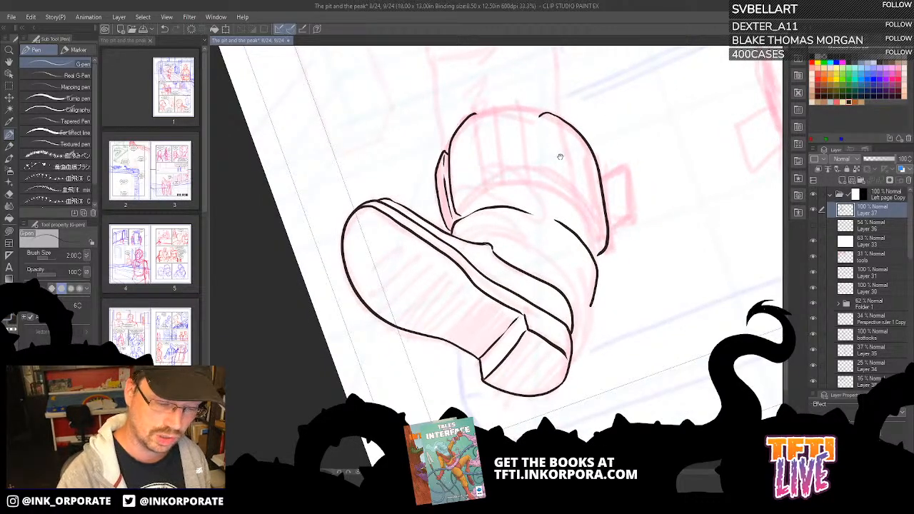
# Ink the fold lines wrapping around the boot's ankle between the cuff, the heel and the side of the upper.
pyautogui.moveTo(560, 156); pyautogui.dragTo(549, 186)
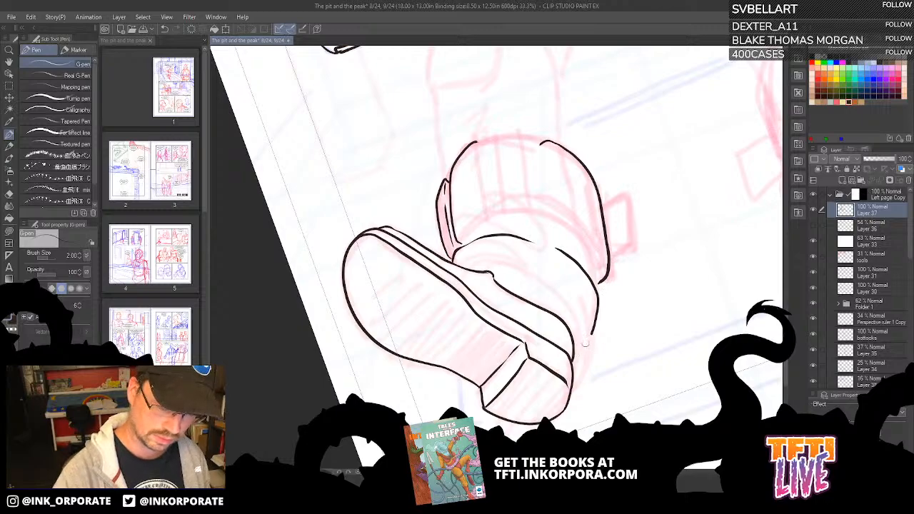
pyautogui.moveTo(573, 384)
pyautogui.mouseDown()
pyautogui.moveTo(590, 351)
pyautogui.moveTo(581, 290)
pyautogui.moveTo(556, 262)
pyautogui.moveTo(525, 264)
pyautogui.moveTo(571, 310)
pyautogui.moveTo(577, 375)
pyautogui.mouseUp()
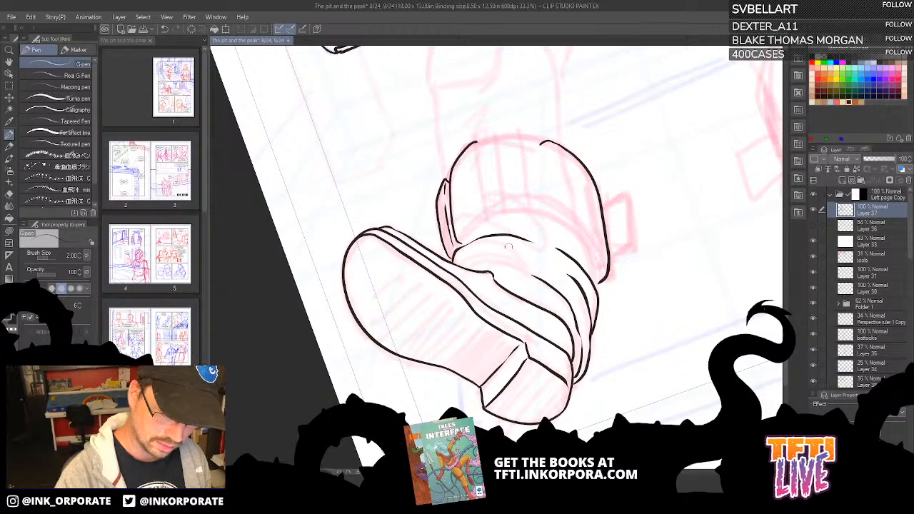
pyautogui.moveTo(477, 265)
pyautogui.mouseDown()
pyautogui.moveTo(526, 268)
pyautogui.moveTo(553, 287)
pyautogui.mouseUp()
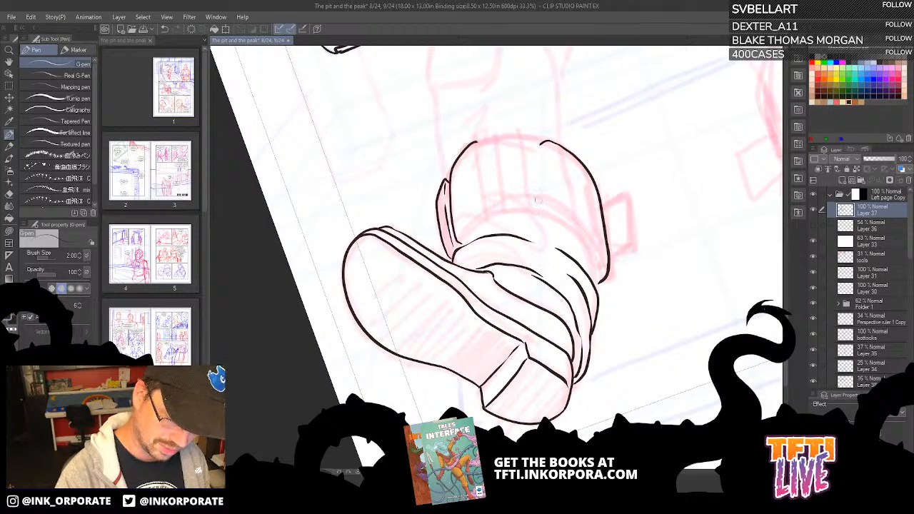
pyautogui.hotkey('ctrl', 'z')
pyautogui.press('-')
pyautogui.press('-')
pyautogui.press('-')
pyautogui.press('-')
pyautogui.press('-')
pyautogui.press('-')
pyautogui.press('-')
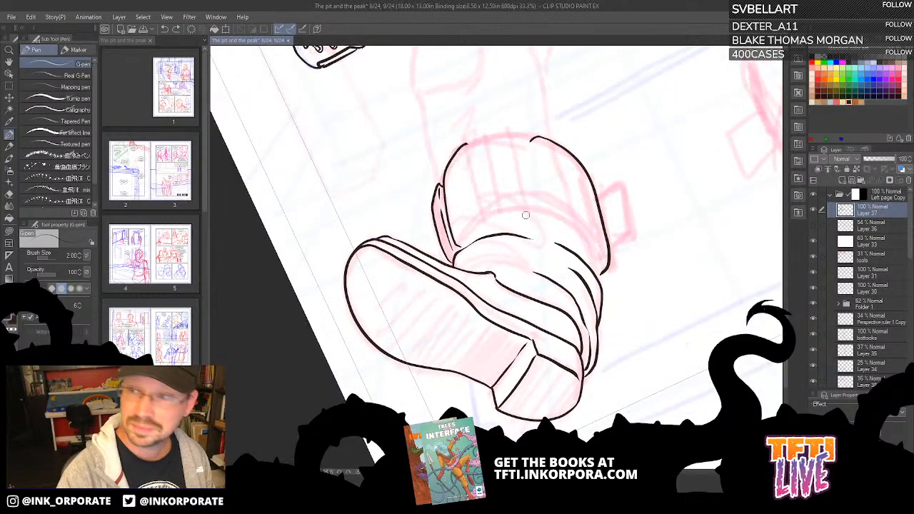
pyautogui.moveTo(484, 310); pyautogui.dragTo(564, 211)
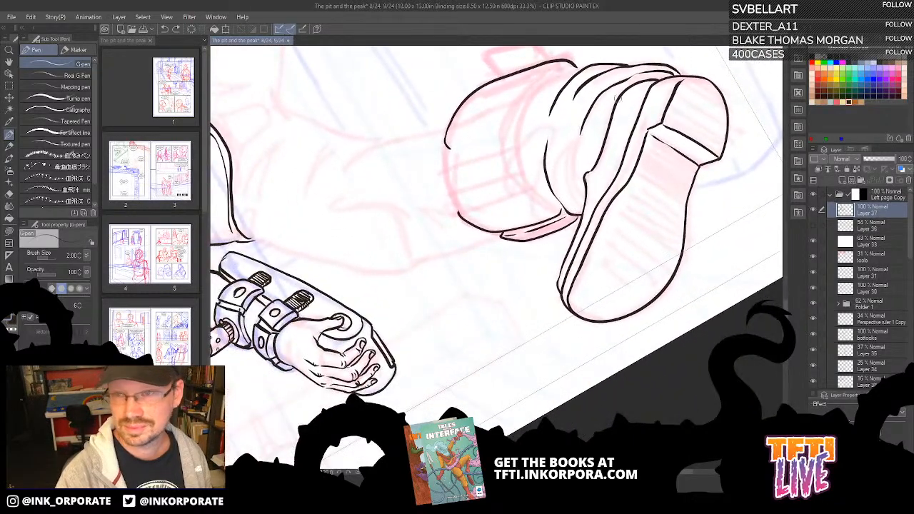
pyautogui.scroll(3, 582, 223)
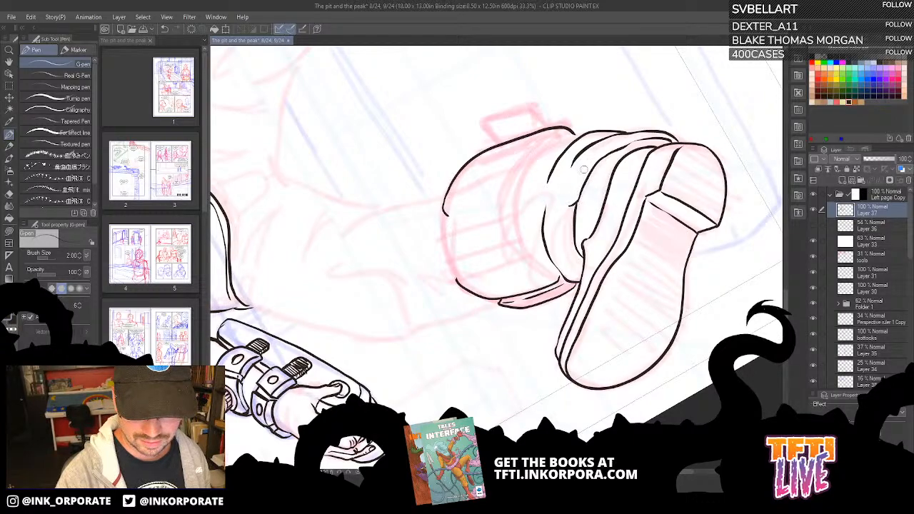
pyautogui.moveTo(561, 238); pyautogui.dragTo(580, 276)
pyautogui.hotkey('ctrl', 'z')
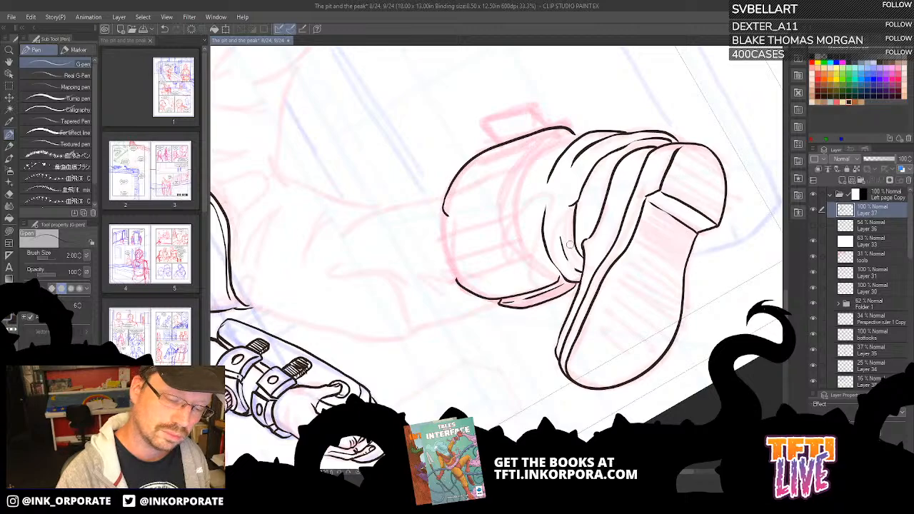
# Ink the lower edge and far side edge of the ankle cuff's first wide plate, nearest the toe.
pyautogui.press('^')
pyautogui.press('^')
pyautogui.press('^')
pyautogui.press('^')
pyautogui.press('^')
pyautogui.press('^')
pyautogui.press('^')
pyautogui.press('^')
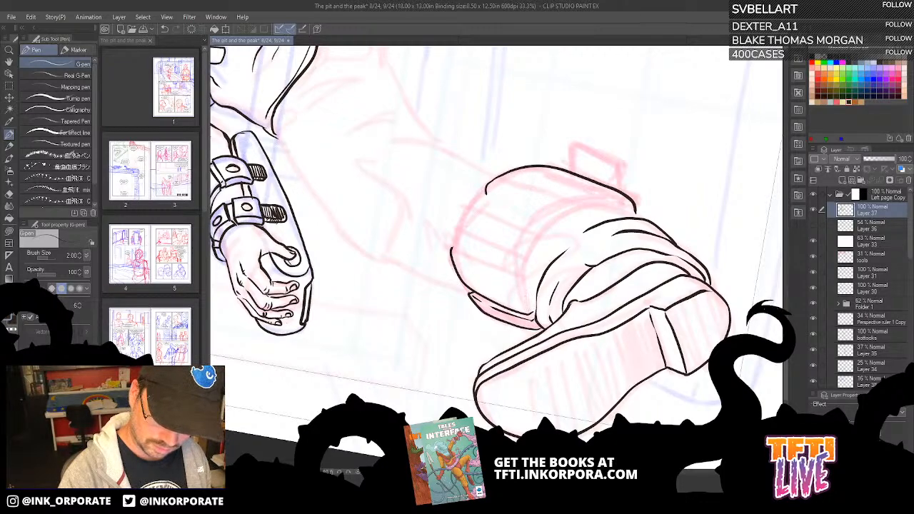
pyautogui.moveTo(515, 274)
pyautogui.mouseDown()
pyautogui.moveTo(517, 283)
pyautogui.moveTo(536, 237)
pyautogui.mouseUp()
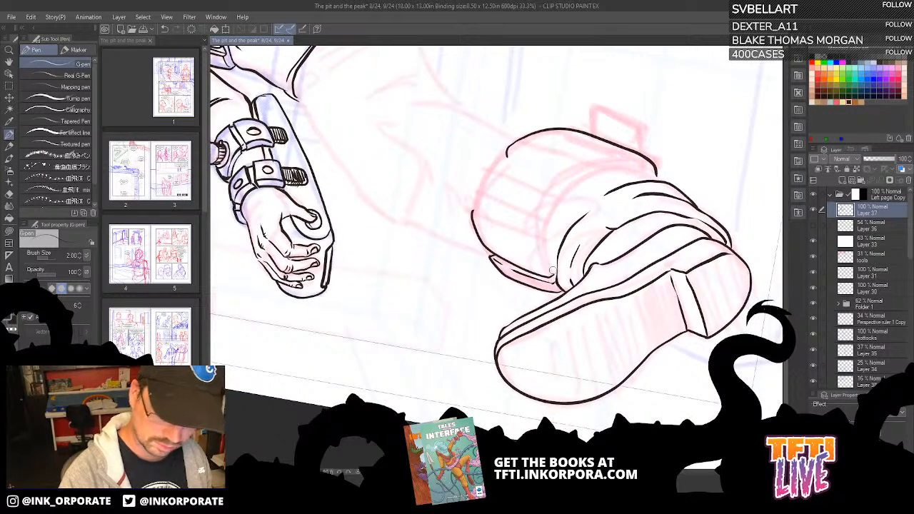
pyautogui.moveTo(555, 277)
pyautogui.mouseDown()
pyautogui.moveTo(545, 238)
pyautogui.moveTo(528, 222)
pyautogui.moveTo(573, 121)
pyautogui.moveTo(535, 285)
pyautogui.moveTo(517, 304)
pyautogui.moveTo(547, 236)
pyautogui.mouseUp()
pyautogui.press('^')
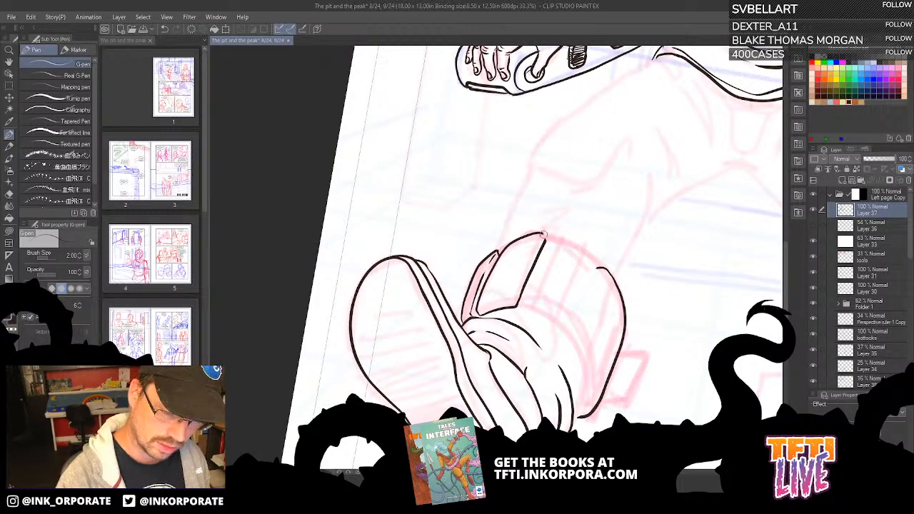
pyautogui.hotkey('ctrl', 'z')
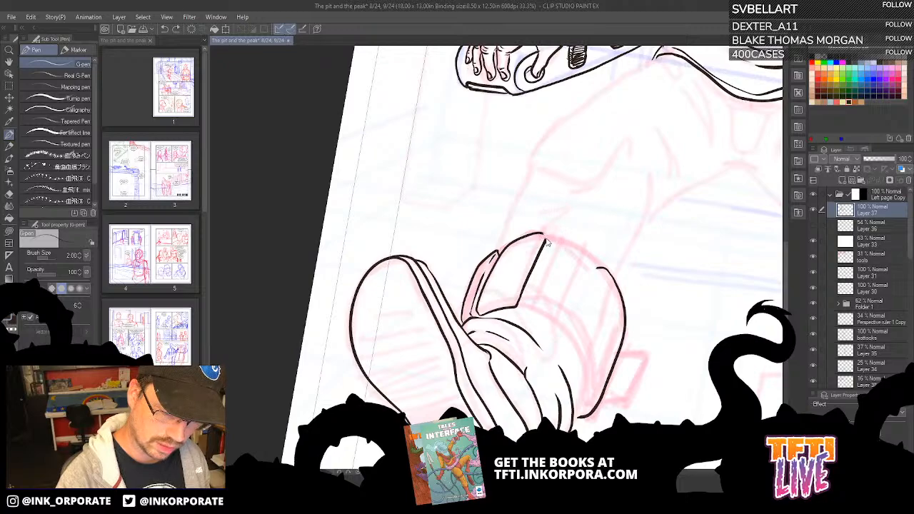
# Double the side edge of the cuff's first plate and ink the inner line of the narrow piece beside it.
pyautogui.moveTo(545, 241); pyautogui.dragTo(533, 228)
pyautogui.moveTo(478, 312)
pyautogui.mouseDown()
pyautogui.moveTo(513, 297)
pyautogui.moveTo(540, 232)
pyautogui.mouseUp()
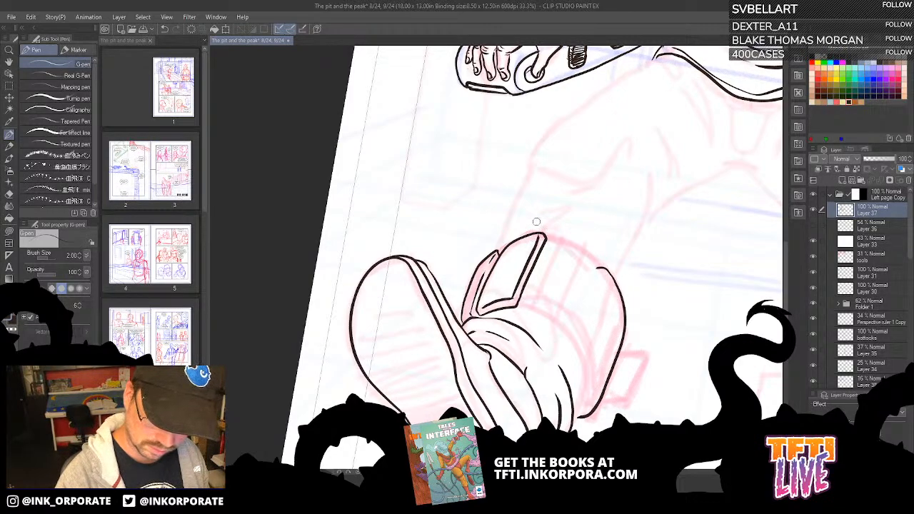
pyautogui.moveTo(520, 274); pyautogui.dragTo(609, 180)
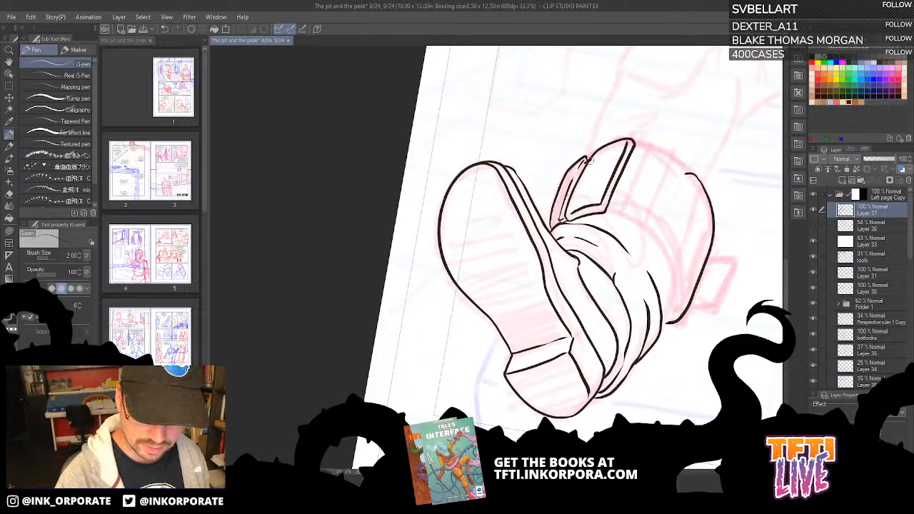
pyautogui.moveTo(561, 223); pyautogui.dragTo(591, 151)
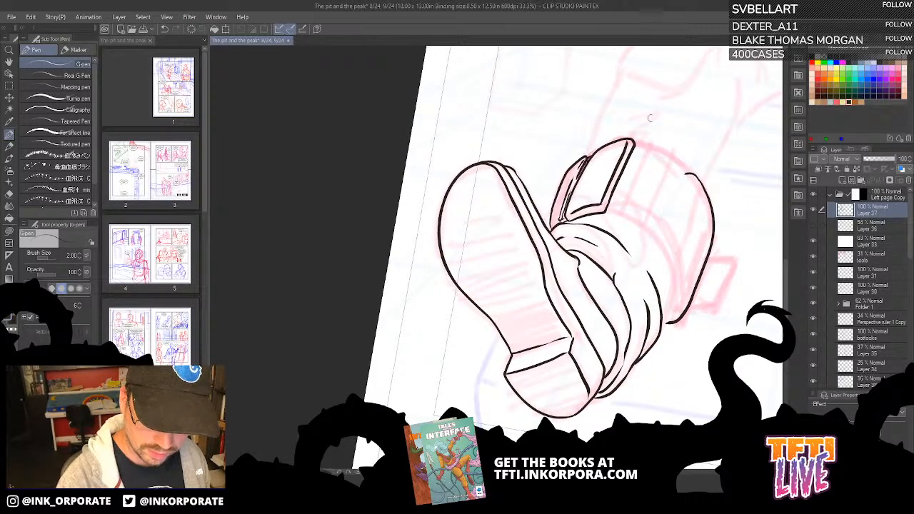
# Ink the outline of the cuff's middle plate with its rounded outer edge, far side and lower edge.
pyautogui.moveTo(675, 184)
pyautogui.mouseDown()
pyautogui.moveTo(620, 212)
pyautogui.moveTo(627, 132)
pyautogui.moveTo(618, 135)
pyautogui.moveTo(610, 100)
pyautogui.mouseUp()
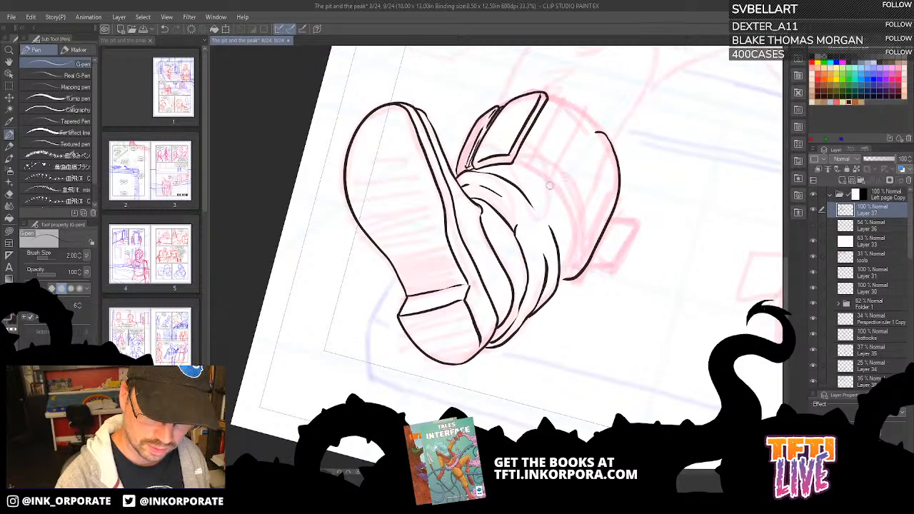
pyautogui.moveTo(549, 185)
pyautogui.mouseDown()
pyautogui.moveTo(561, 191)
pyautogui.moveTo(591, 122)
pyautogui.moveTo(550, 96)
pyautogui.mouseUp()
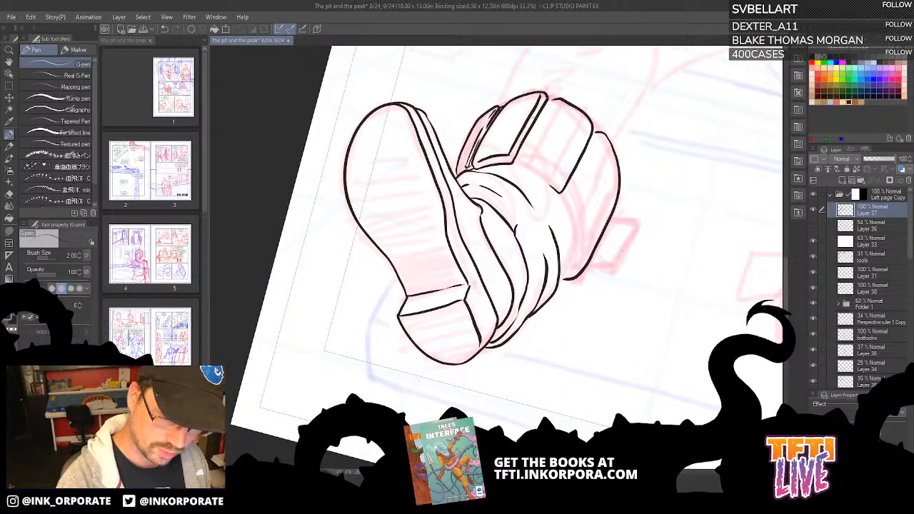
pyautogui.moveTo(522, 165); pyautogui.dragTo(559, 193)
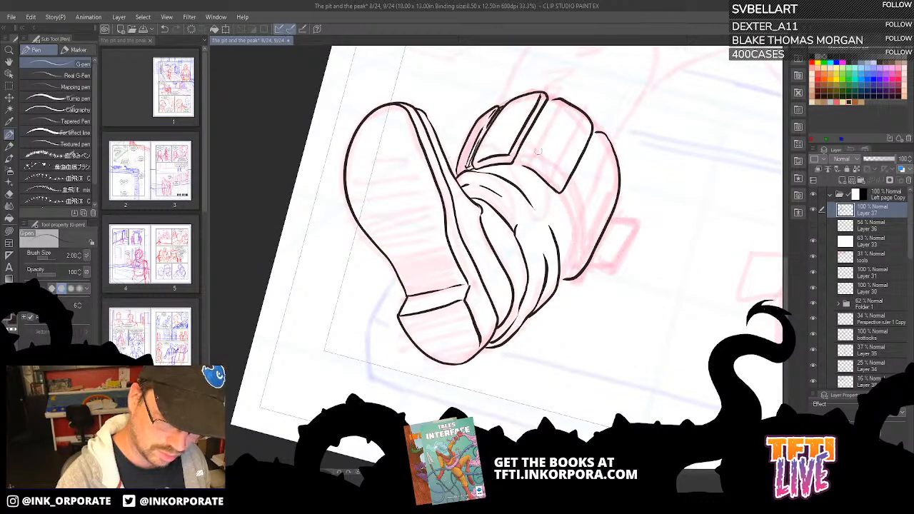
pyautogui.hotkey('ctrl', 'z')
pyautogui.moveTo(522, 165); pyautogui.dragTo(557, 191)
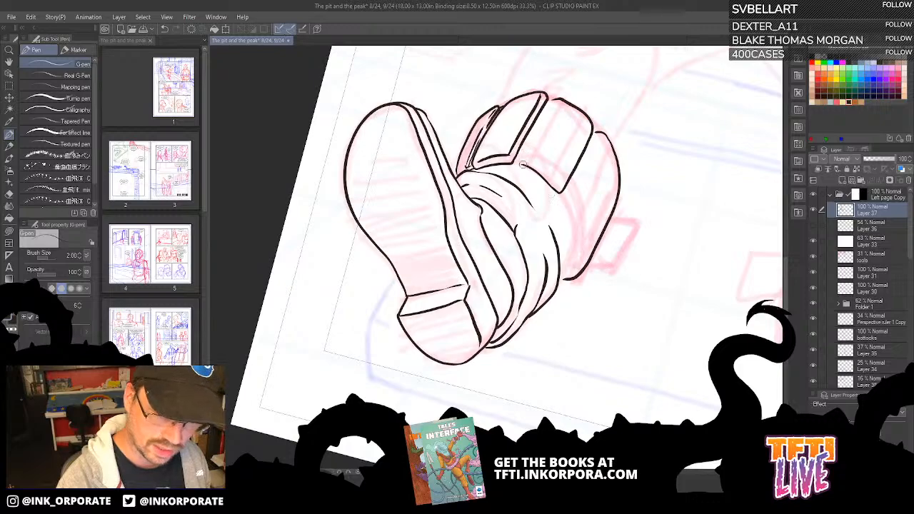
# Ink the middle plate's side edge facing the first plate and add a thickness line along its lower edge.
pyautogui.moveTo(522, 164); pyautogui.dragTo(537, 127)
pyautogui.hotkey('ctrl', 'z')
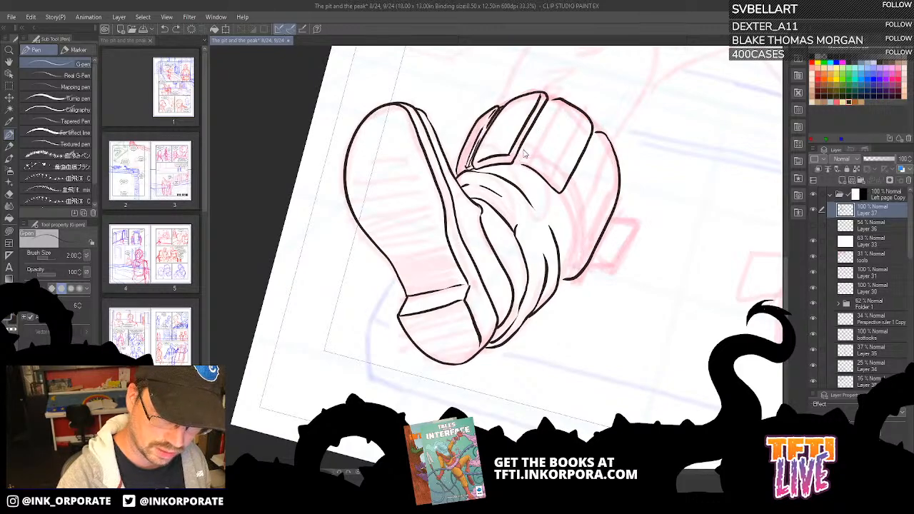
pyautogui.moveTo(522, 163); pyautogui.dragTo(545, 107)
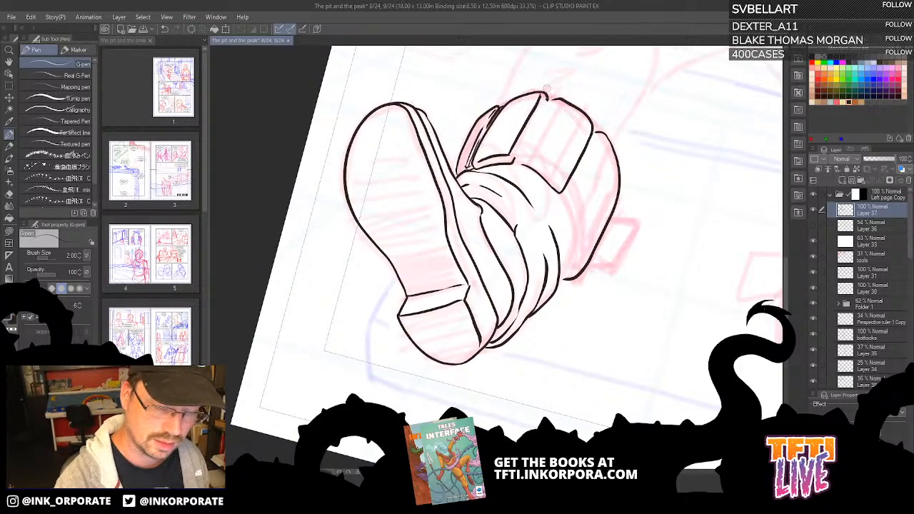
pyautogui.moveTo(529, 159); pyautogui.dragTo(558, 99)
pyautogui.press('^')
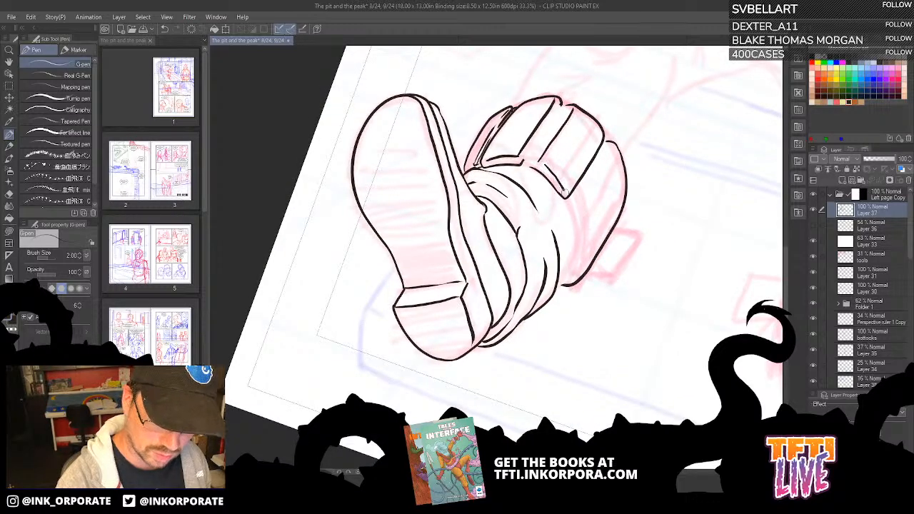
pyautogui.moveTo(542, 163); pyautogui.dragTo(565, 201)
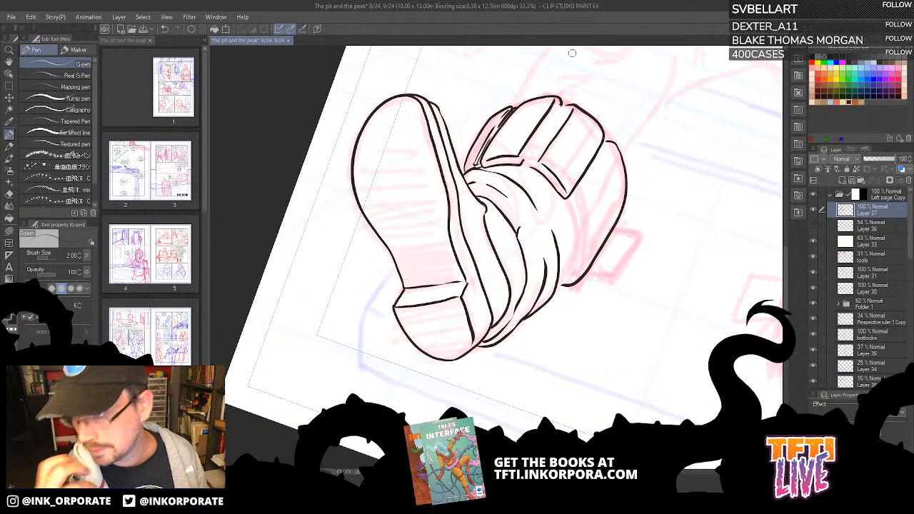
# Try to ink an extra line along the gap between the cuff's first and middle plates.
pyautogui.press('-')
pyautogui.press('-')
pyautogui.press('-')
pyautogui.press('-')
pyautogui.press('-')
pyautogui.press('-')
pyautogui.press('-')
pyautogui.press('-')
pyautogui.press('-')
pyautogui.press('-')
pyautogui.press('-')
pyautogui.press('-')
pyautogui.press('-')
pyautogui.press('-')
pyautogui.press('-')
pyautogui.press('-')
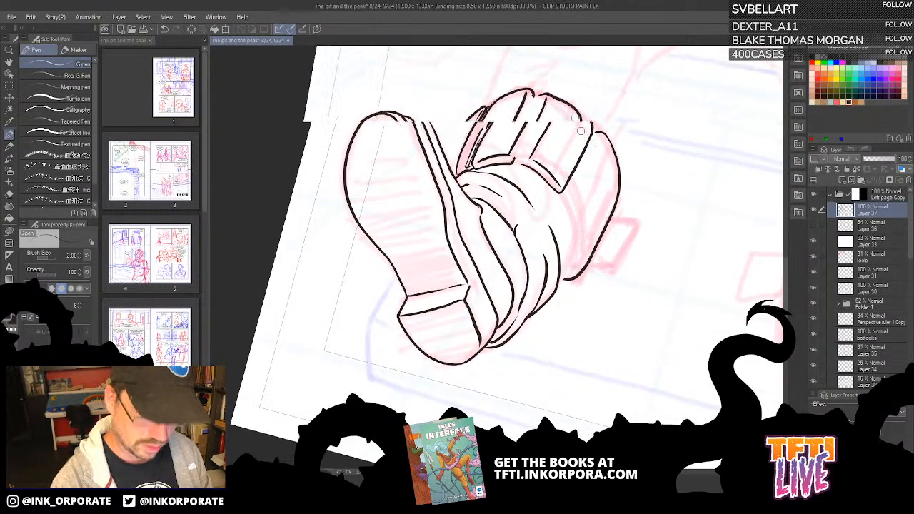
pyautogui.moveTo(444, 232); pyautogui.dragTo(521, 228)
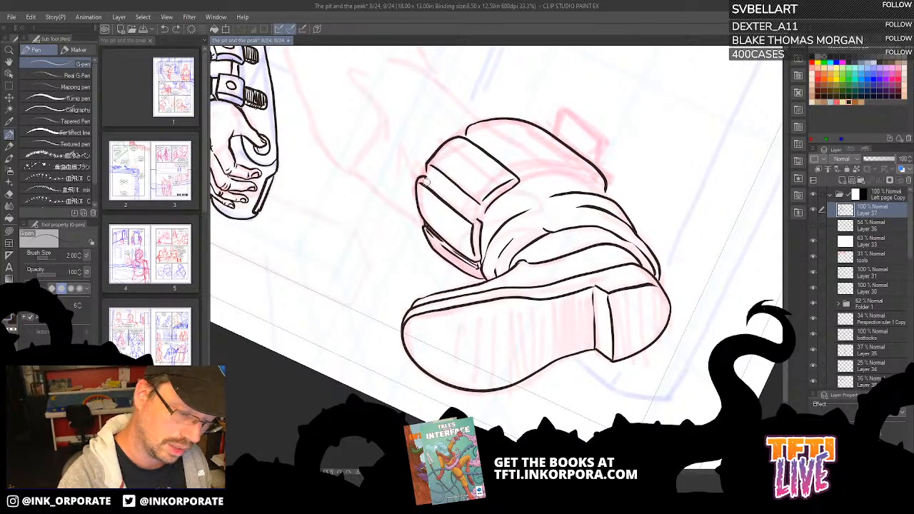
pyautogui.moveTo(426, 182); pyautogui.dragTo(472, 220)
pyautogui.hotkey('ctrl', 'z')
pyautogui.moveTo(426, 180)
pyautogui.mouseDown()
pyautogui.moveTo(432, 170)
pyautogui.moveTo(468, 196)
pyautogui.mouseUp()
pyautogui.hotkey('ctrl', 'z')
# Ink a second parallel line along the middle plate's side edge facing the first plate.
pyautogui.press('^')
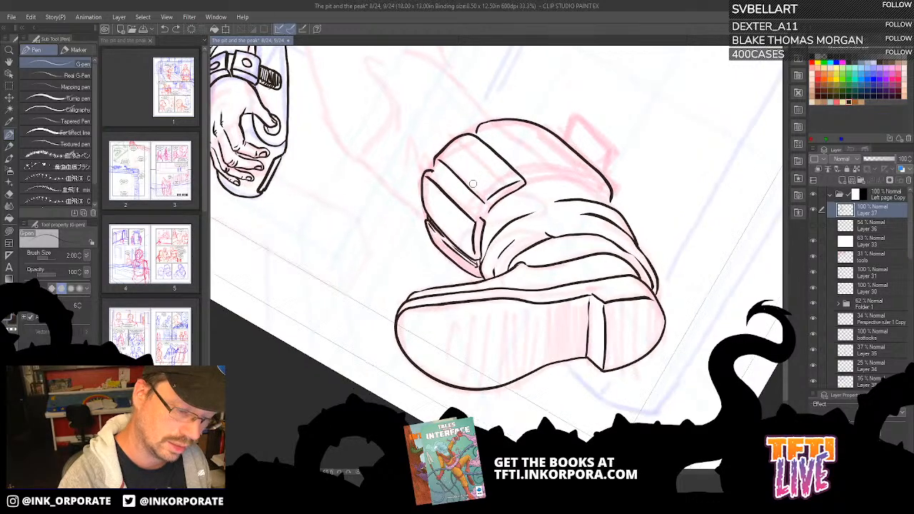
pyautogui.press('^')
pyautogui.press('^')
pyautogui.press('^')
pyautogui.press('^')
pyautogui.press('^')
pyautogui.press('^')
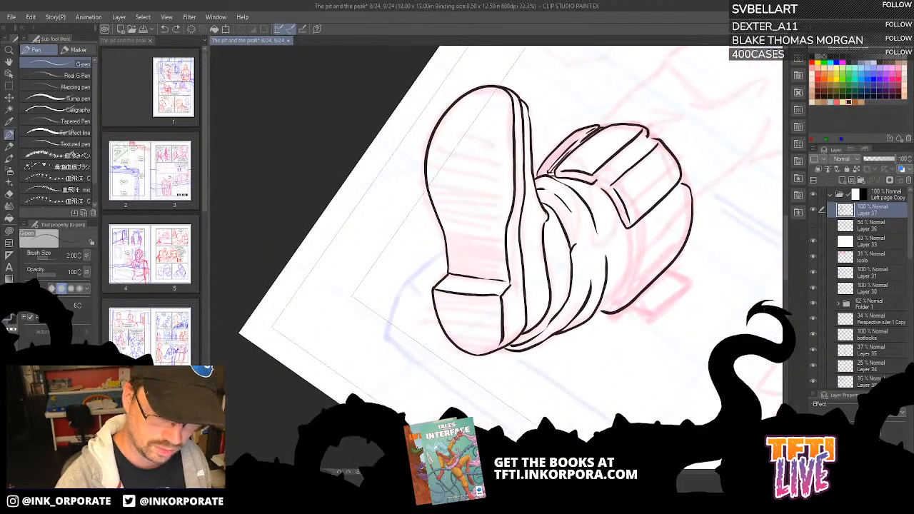
pyautogui.moveTo(613, 181); pyautogui.dragTo(654, 145)
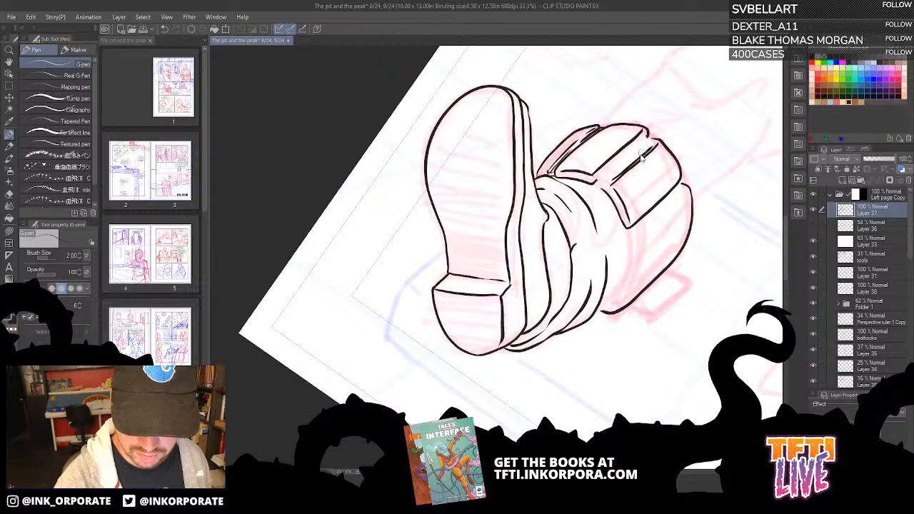
pyautogui.hotkey('ctrl', 'z')
pyautogui.moveTo(613, 180)
pyautogui.mouseDown()
pyautogui.moveTo(657, 141)
pyautogui.moveTo(647, 140)
pyautogui.mouseUp()
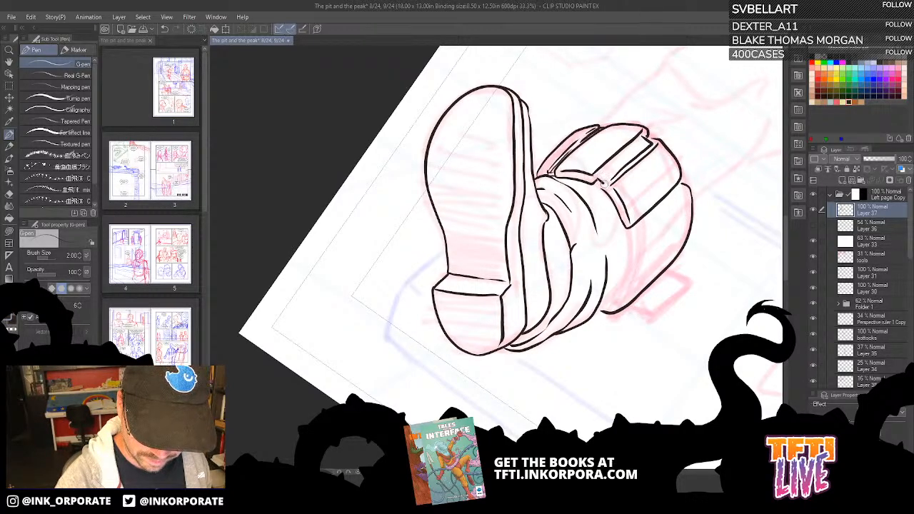
# Ink the short joining lines between the lower corners of the first and middle plates and double the first plate's side edge.
pyautogui.hotkey('ctrl', 'z')
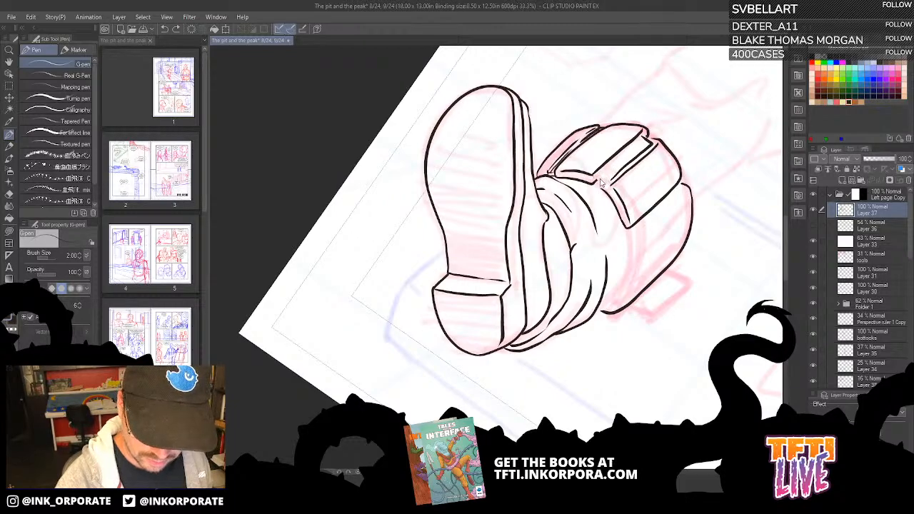
pyautogui.moveTo(599, 183); pyautogui.dragTo(612, 185)
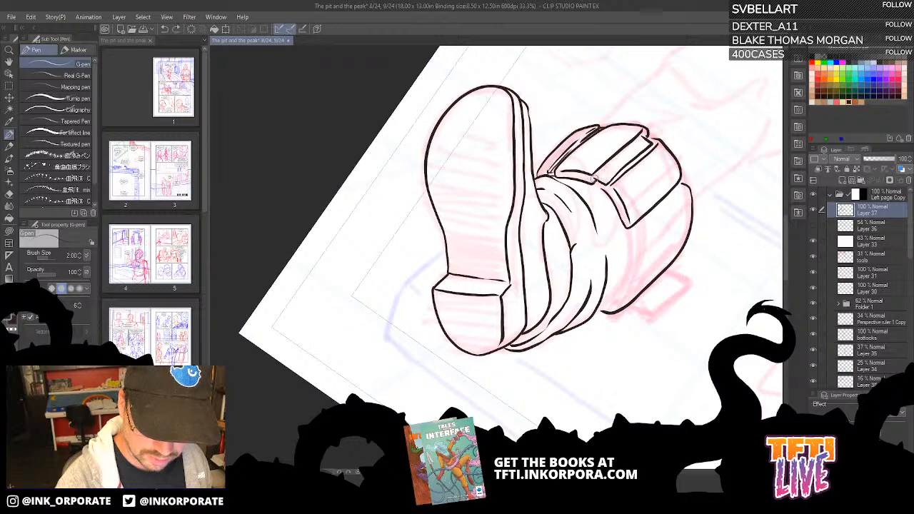
pyautogui.moveTo(614, 159); pyautogui.dragTo(646, 137)
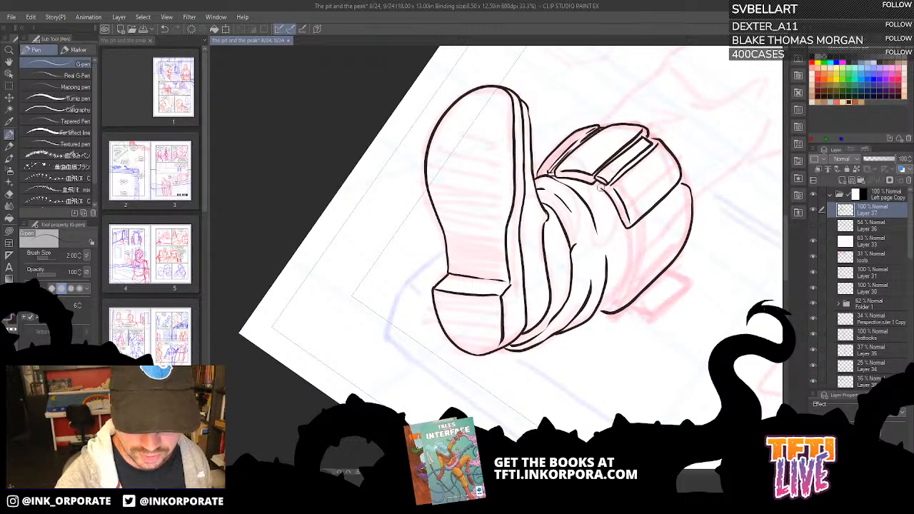
pyautogui.moveTo(602, 185); pyautogui.dragTo(611, 187)
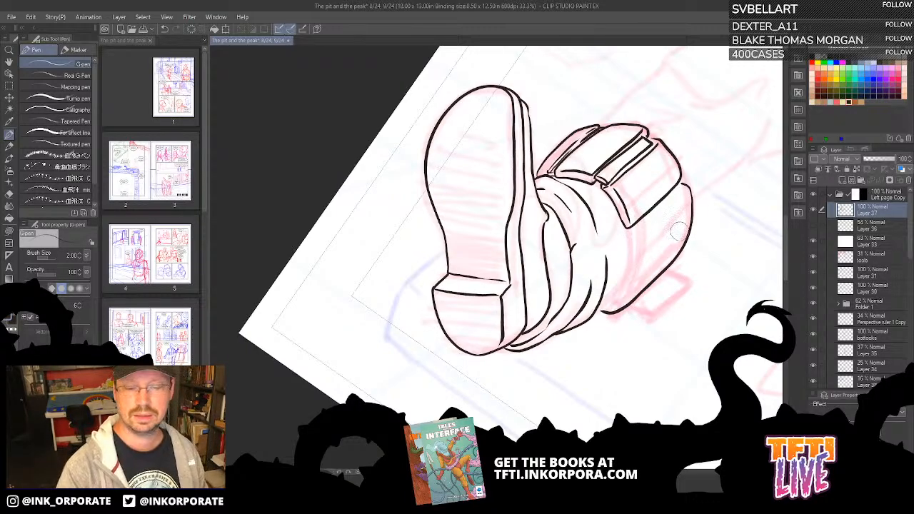
# Ink the buckle-side edge and lower edge of the cuff's third wide plate.
pyautogui.press('Tab')
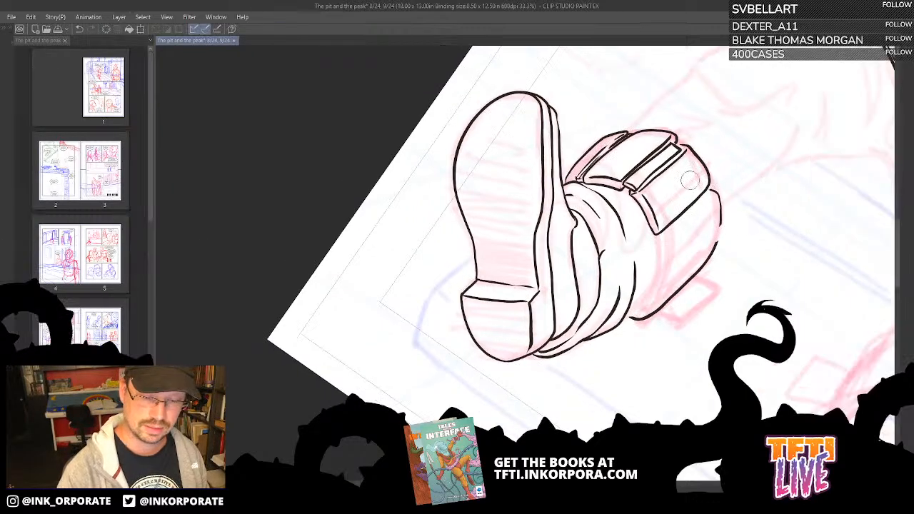
pyautogui.press('Tab')
pyautogui.press('^')
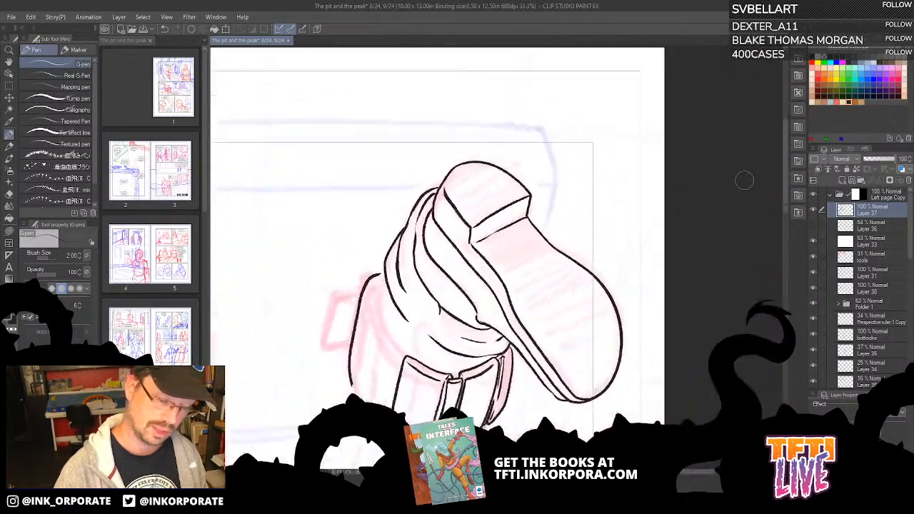
pyautogui.press('^')
pyautogui.moveTo(472, 286); pyautogui.dragTo(614, 175)
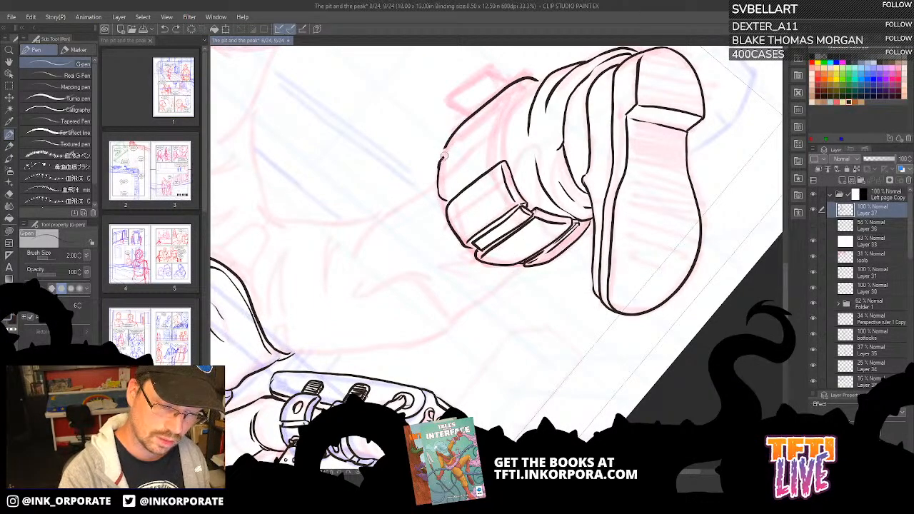
pyautogui.moveTo(444, 155); pyautogui.dragTo(469, 136)
pyautogui.hotkey('ctrl', 'z')
pyautogui.moveTo(439, 165)
pyautogui.mouseDown()
pyautogui.moveTo(506, 107)
pyautogui.moveTo(498, 158)
pyautogui.mouseUp()
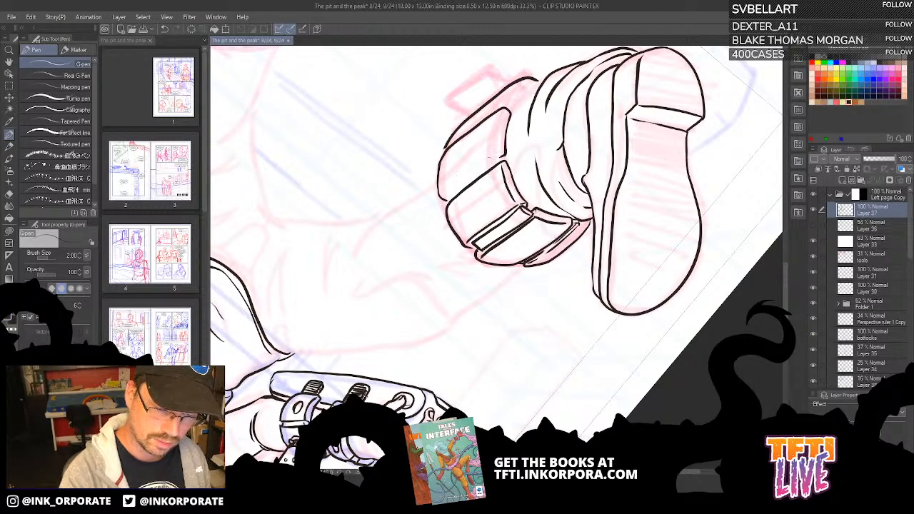
# Add thickness lines to the third plate's edges and ink the inner edges of the narrow plate beside the buckle.
pyautogui.moveTo(444, 196)
pyautogui.mouseDown()
pyautogui.moveTo(495, 151)
pyautogui.moveTo(509, 110)
pyautogui.mouseUp()
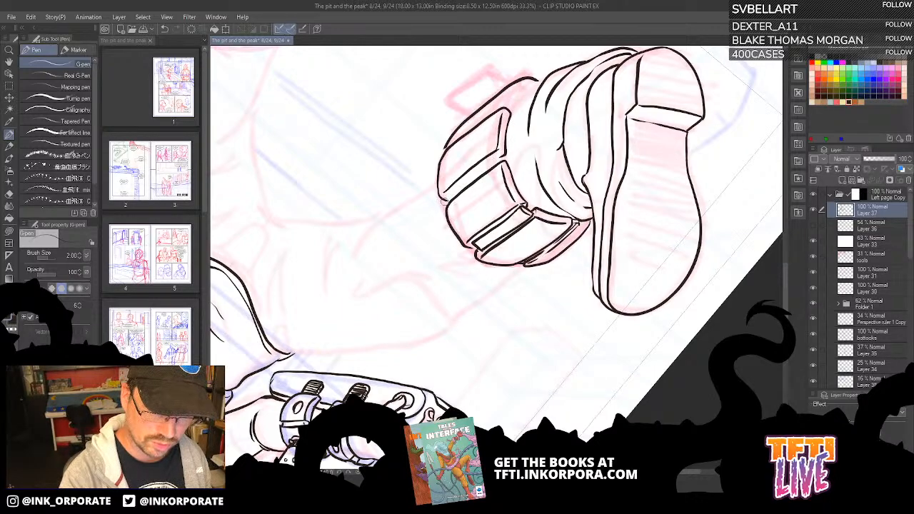
pyautogui.moveTo(443, 202); pyautogui.dragTo(500, 152)
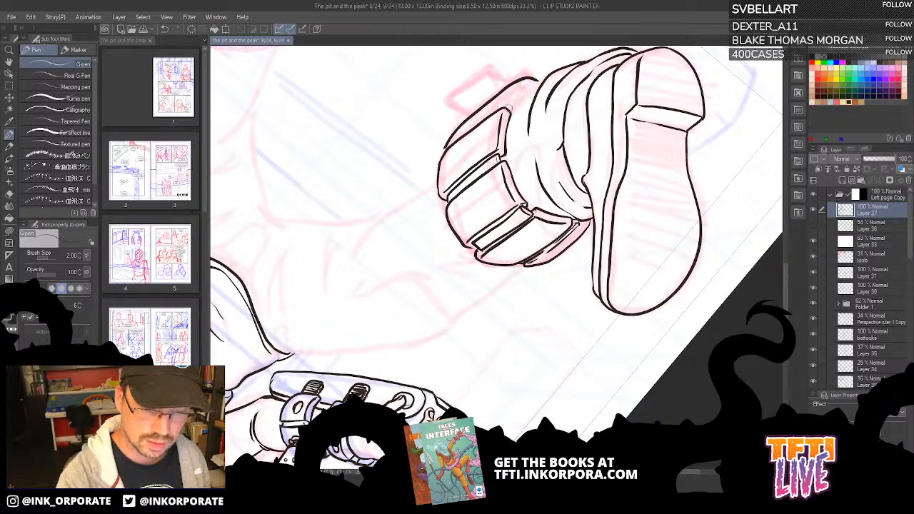
pyautogui.moveTo(509, 106); pyautogui.dragTo(509, 110)
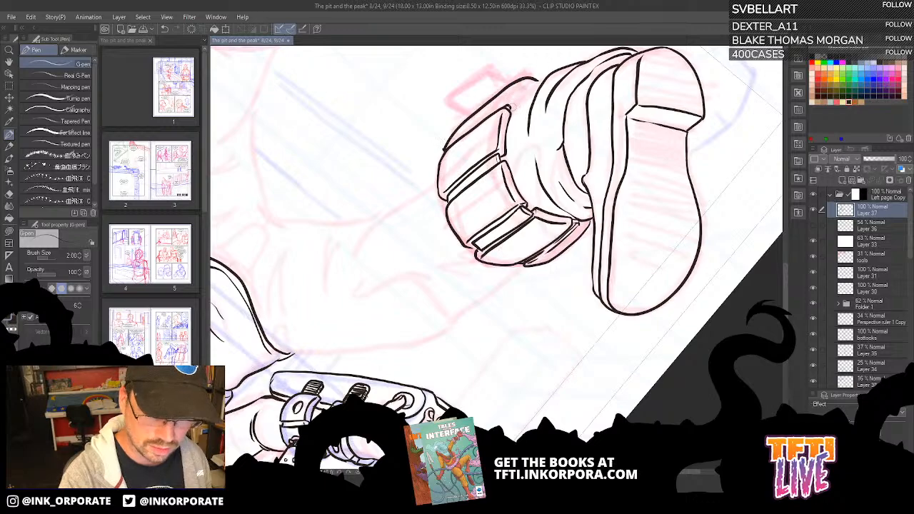
pyautogui.moveTo(508, 107)
pyautogui.mouseDown()
pyautogui.moveTo(540, 74)
pyautogui.moveTo(529, 79)
pyautogui.mouseUp()
pyautogui.moveTo(447, 148); pyautogui.dragTo(510, 96)
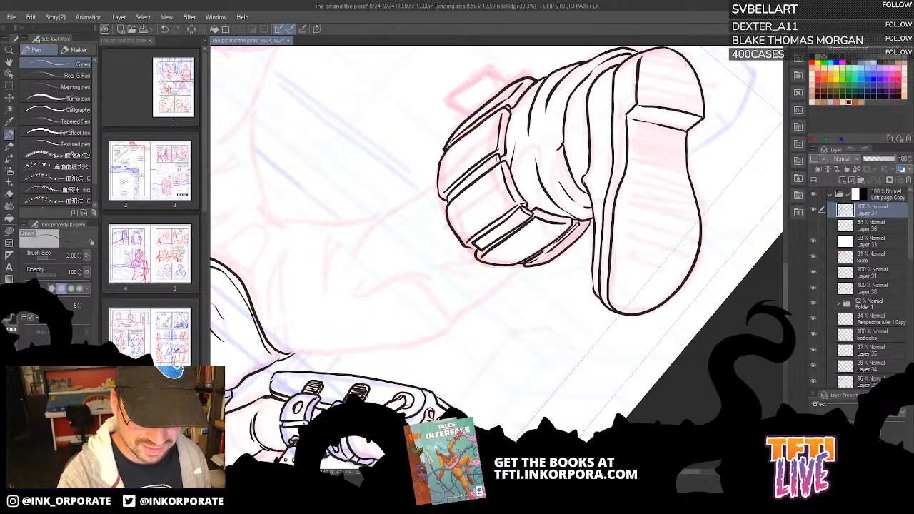
# Ink an oval hole with an inner rim line on each of the cuff's three wide plates.
pyautogui.moveTo(521, 134); pyautogui.dragTo(617, 203)
pyautogui.moveTo(601, 244)
pyautogui.mouseDown()
pyautogui.moveTo(597, 270)
pyautogui.moveTo(608, 251)
pyautogui.moveTo(600, 242)
pyautogui.moveTo(592, 268)
pyautogui.moveTo(606, 241)
pyautogui.mouseUp()
pyautogui.moveTo(595, 178)
pyautogui.mouseDown()
pyautogui.moveTo(659, 183)
pyautogui.moveTo(619, 220)
pyautogui.moveTo(633, 230)
pyautogui.moveTo(643, 207)
pyautogui.moveTo(630, 197)
pyautogui.moveTo(619, 223)
pyautogui.moveTo(641, 209)
pyautogui.moveTo(633, 226)
pyautogui.moveTo(620, 201)
pyautogui.moveTo(562, 212)
pyautogui.moveTo(576, 187)
pyautogui.moveTo(584, 202)
pyautogui.moveTo(567, 214)
pyautogui.mouseUp()
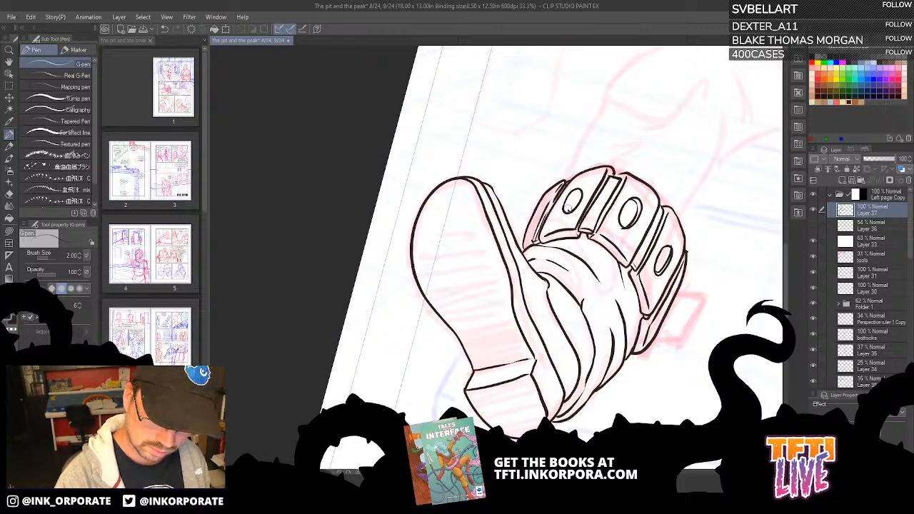
pyautogui.moveTo(570, 212); pyautogui.dragTo(578, 188)
pyautogui.hotkey('ctrl', 'z')
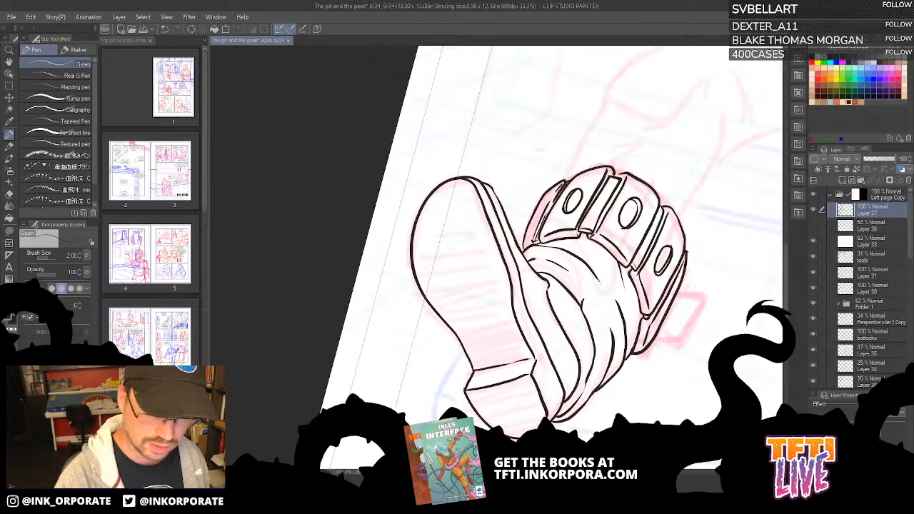
# Touch up the cuff's buckle-side edge and ink an oval hole on the narrow foreshortened plate at its opposite end.
pyautogui.moveTo(656, 250)
pyautogui.mouseDown()
pyautogui.moveTo(639, 198)
pyautogui.moveTo(657, 193)
pyautogui.moveTo(655, 164)
pyautogui.mouseUp()
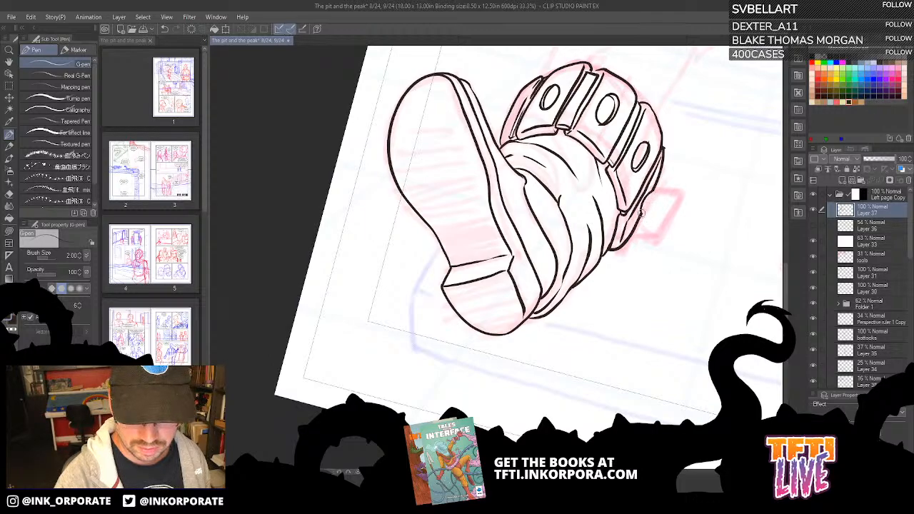
pyautogui.moveTo(638, 217); pyautogui.dragTo(652, 189)
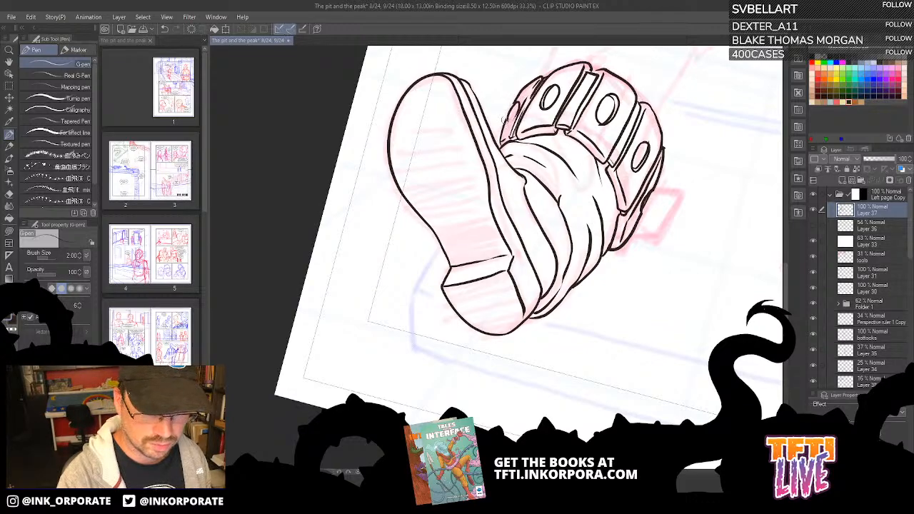
pyautogui.moveTo(507, 120)
pyautogui.mouseDown()
pyautogui.moveTo(516, 110)
pyautogui.moveTo(510, 121)
pyautogui.mouseUp()
pyautogui.moveTo(635, 161); pyautogui.dragTo(598, 197)
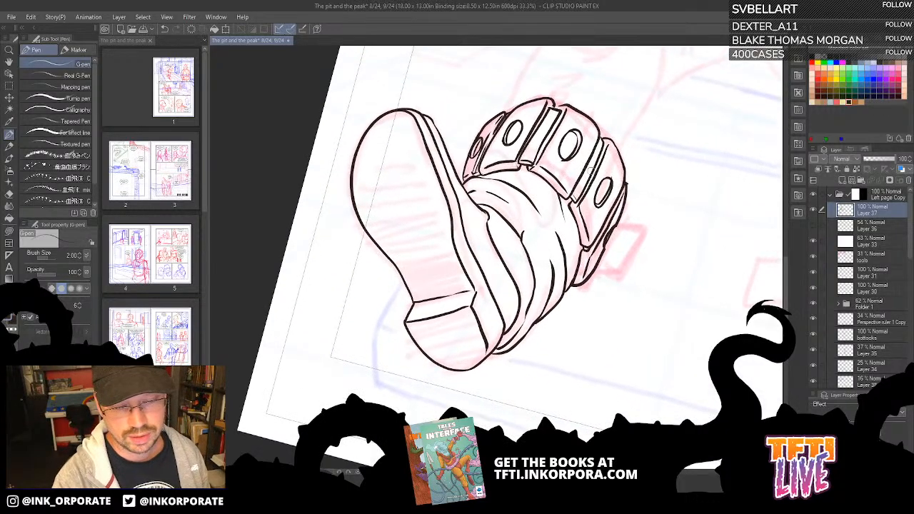
pyautogui.moveTo(630, 124); pyautogui.dragTo(598, 198)
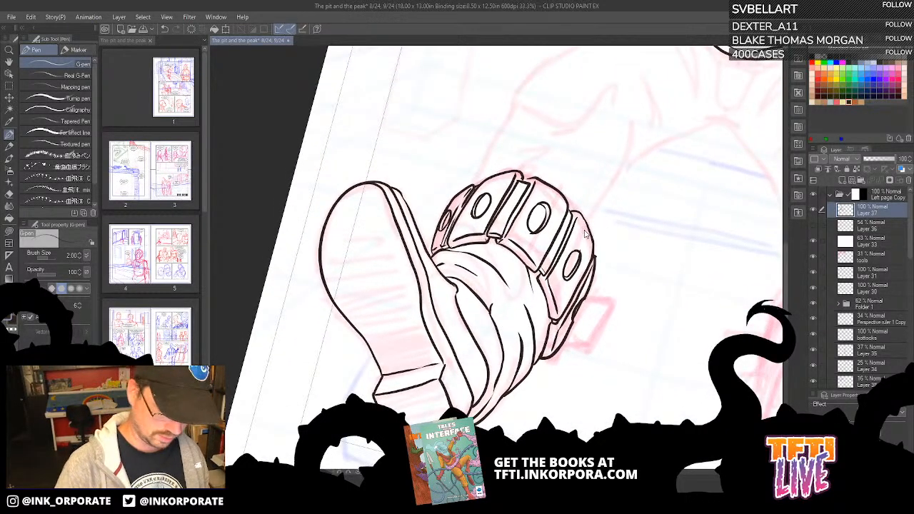
# Ink the inner contour of the lower leg from the knee down to the plated ankle cuff.
pyautogui.scroll(1, 584, 232)
pyautogui.scroll(-2, 584, 232)
pyautogui.moveTo(673, 297); pyautogui.dragTo(651, 373)
pyautogui.press('^')
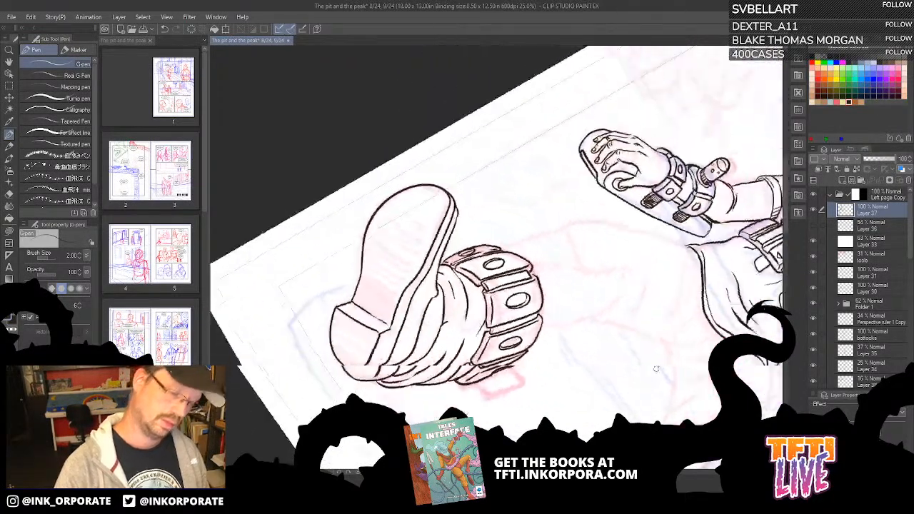
pyautogui.press('^')
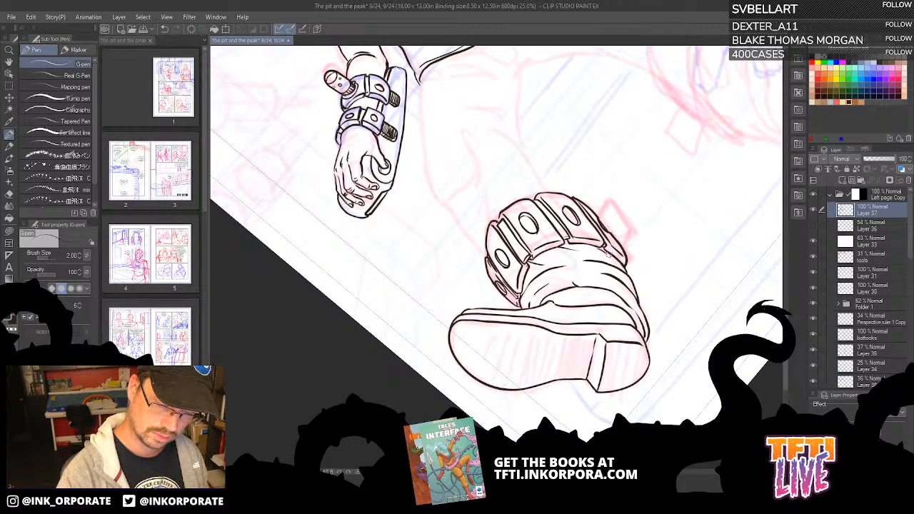
pyautogui.moveTo(523, 87); pyautogui.dragTo(543, 161)
pyautogui.moveTo(530, 210); pyautogui.dragTo(581, 269)
pyautogui.hotkey('ctrl', 'z')
pyautogui.moveTo(527, 209); pyautogui.dragTo(582, 270)
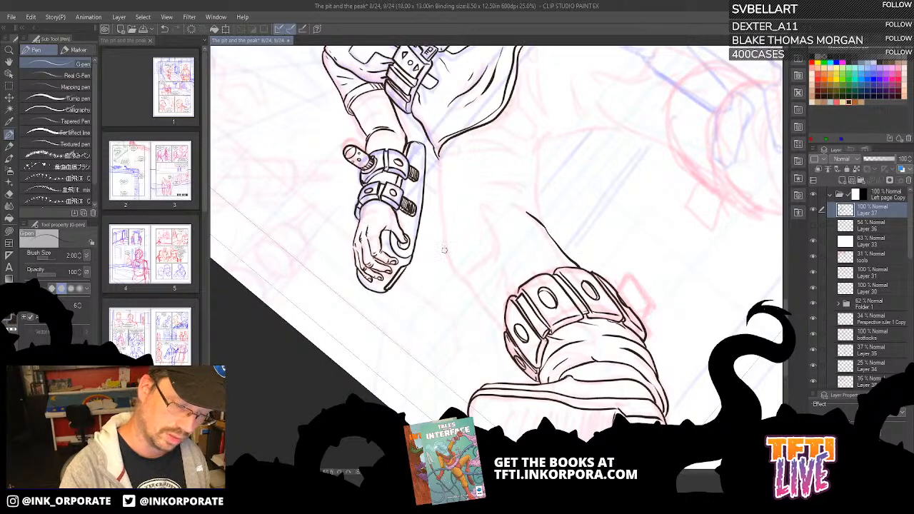
# Ink the leg's outer contour from the ankle cuff up past the knee to the shirt hem.
pyautogui.moveTo(443, 249); pyautogui.dragTo(504, 334)
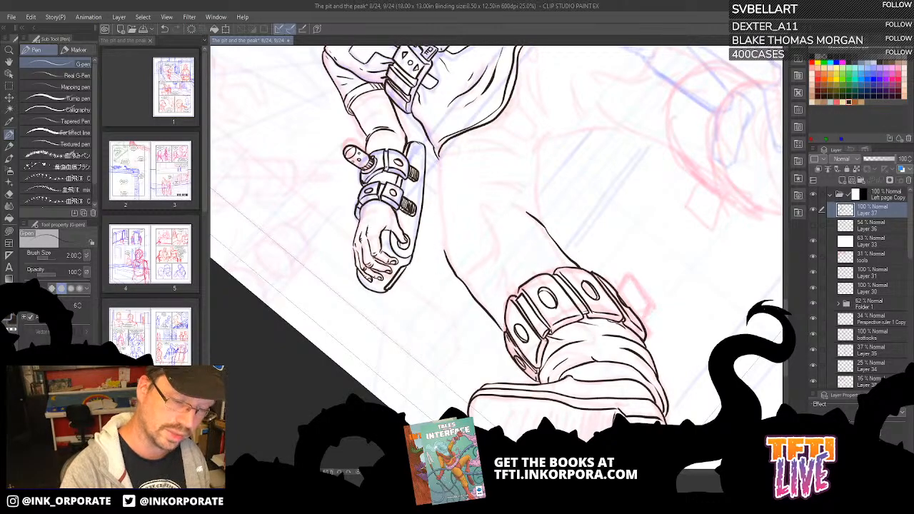
pyautogui.moveTo(444, 251); pyautogui.dragTo(440, 232)
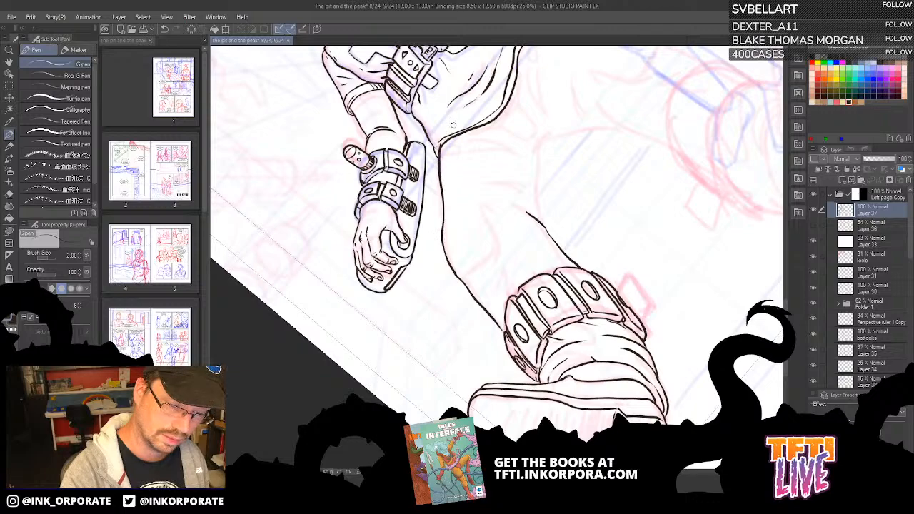
pyautogui.hotkey('ctrl', 'z')
pyautogui.moveTo(445, 255); pyautogui.dragTo(438, 146)
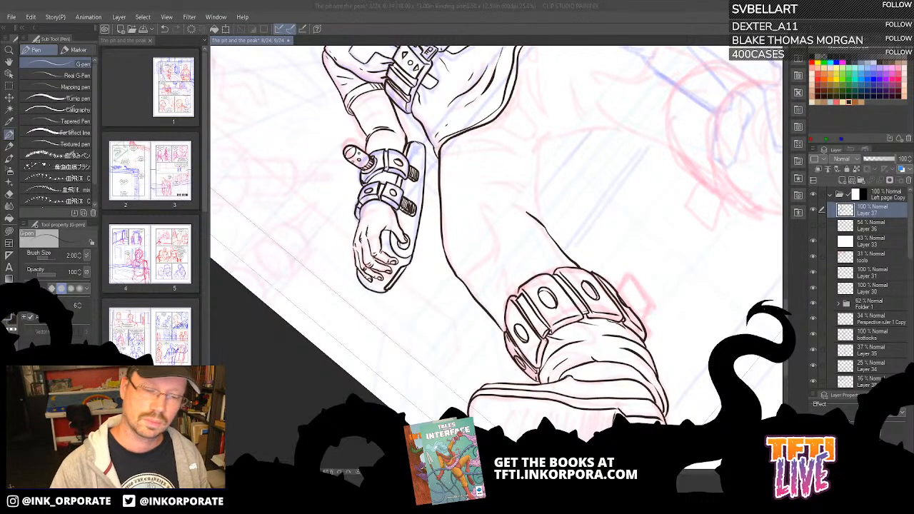
# Ink the fold lines around the knee and the curved inner thigh line rising from it.
pyautogui.click(506, 207)
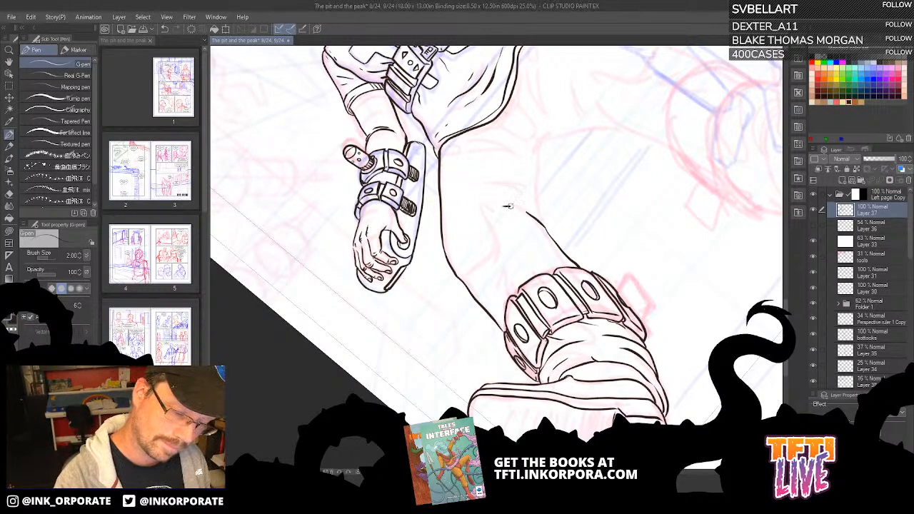
pyautogui.moveTo(521, 199); pyautogui.dragTo(540, 226)
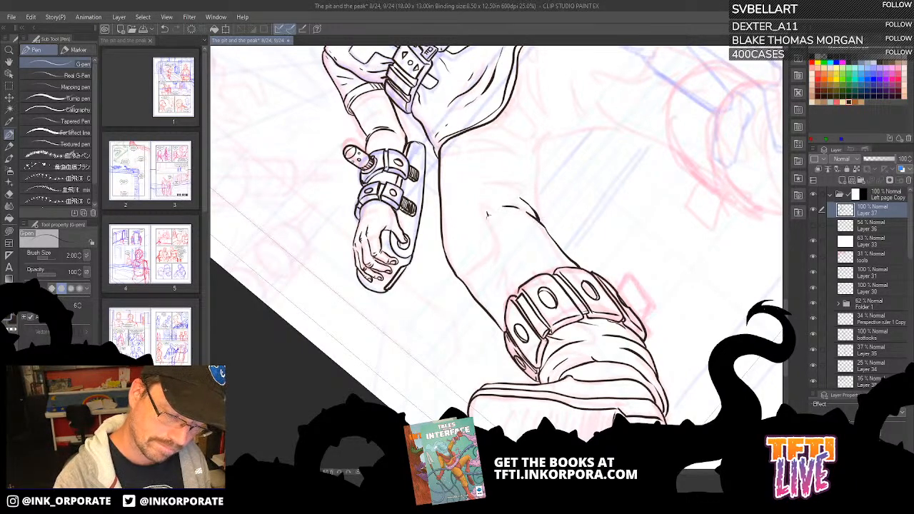
pyautogui.moveTo(487, 213); pyautogui.dragTo(502, 287)
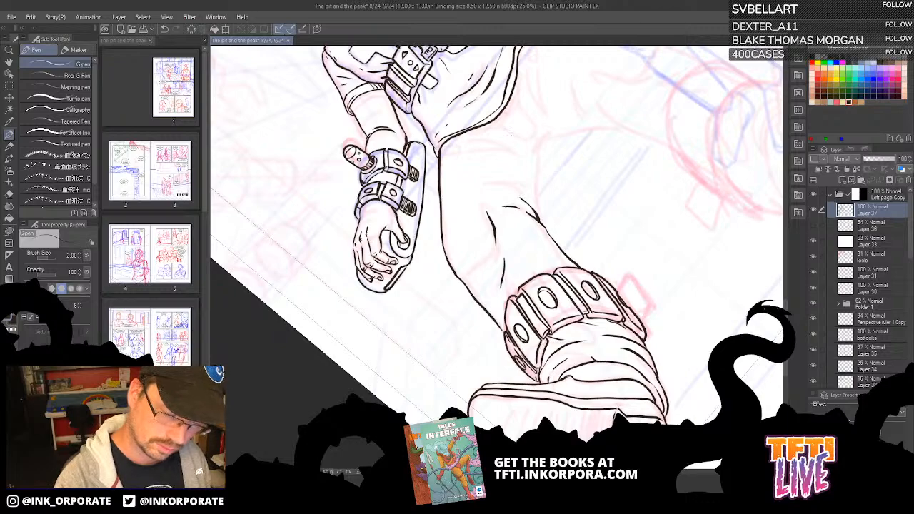
pyautogui.moveTo(536, 203)
pyautogui.mouseDown()
pyautogui.moveTo(518, 281)
pyautogui.moveTo(523, 220)
pyautogui.moveTo(543, 208)
pyautogui.mouseUp()
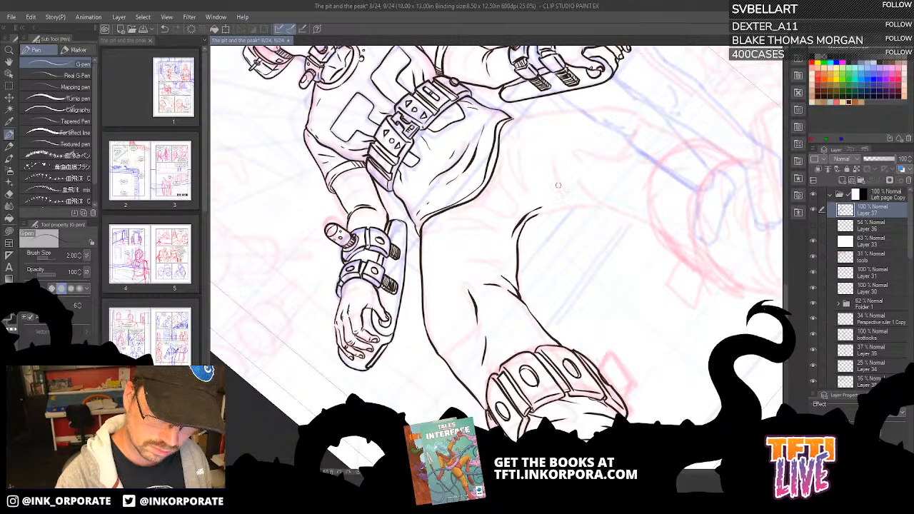
# Ink the second boot's sole outline from heel to toe and the line marking the sole's thickness along its inner side.
pyautogui.press('^')
pyautogui.press('^')
pyautogui.press('^')
pyautogui.press('^')
pyautogui.press('^')
pyautogui.press('^')
pyautogui.press('^')
pyautogui.press('^')
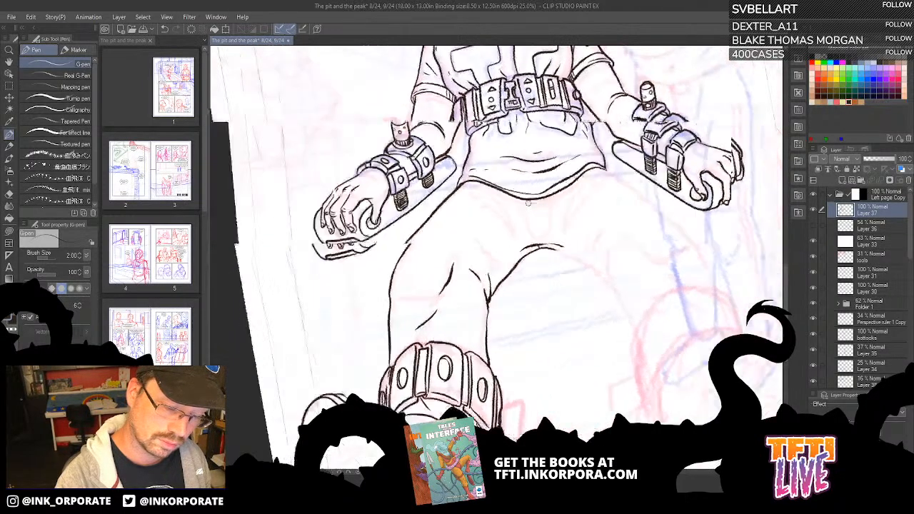
pyautogui.press('^')
pyautogui.press('^')
pyautogui.press('^')
pyautogui.press('^')
pyautogui.press('^')
pyautogui.press('^')
pyautogui.press('^')
pyautogui.press('^')
pyautogui.press('^')
pyautogui.press('^')
pyautogui.moveTo(552, 326)
pyautogui.mouseDown()
pyautogui.moveTo(645, 279)
pyautogui.moveTo(665, 253)
pyautogui.mouseUp()
pyautogui.moveTo(572, 232); pyautogui.dragTo(537, 141)
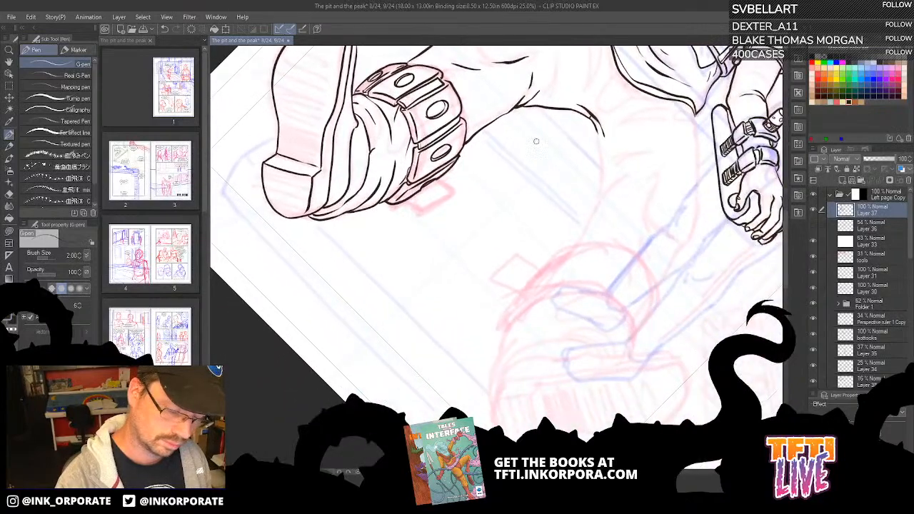
pyautogui.press('-')
pyautogui.press('-')
pyautogui.press('-')
pyautogui.press('-')
pyautogui.press('-')
pyautogui.press('-')
pyautogui.press('-')
pyautogui.press('-')
pyautogui.press('-')
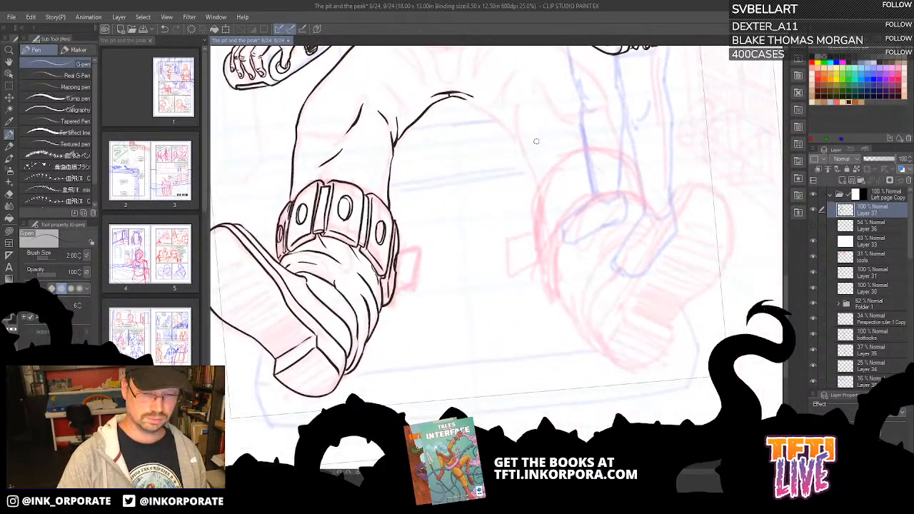
pyautogui.moveTo(620, 326)
pyautogui.mouseDown()
pyautogui.moveTo(608, 275)
pyautogui.moveTo(631, 171)
pyautogui.moveTo(615, 294)
pyautogui.moveTo(655, 249)
pyautogui.moveTo(649, 268)
pyautogui.moveTo(631, 236)
pyautogui.moveTo(637, 256)
pyautogui.moveTo(669, 271)
pyautogui.moveTo(699, 227)
pyautogui.mouseUp()
pyautogui.hotkey('ctrl', 'z')
pyautogui.moveTo(641, 216); pyautogui.dragTo(616, 248)
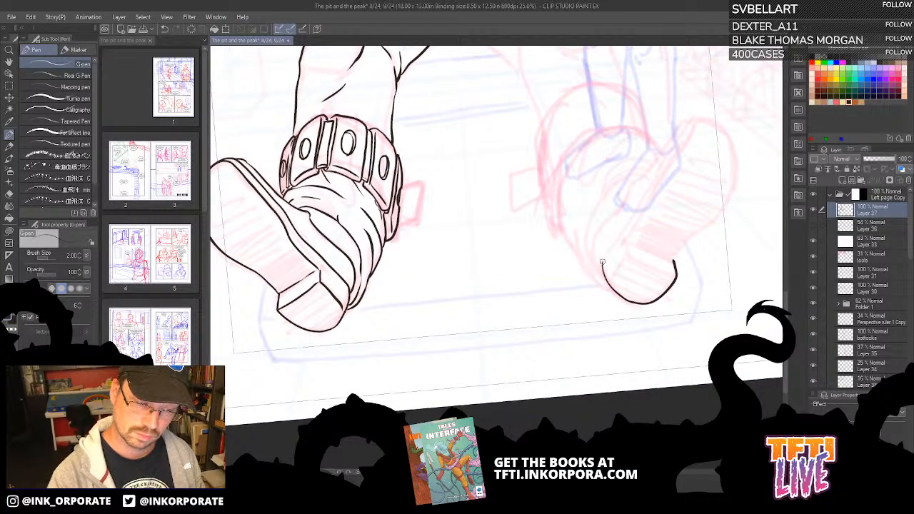
pyautogui.moveTo(603, 261)
pyautogui.mouseDown()
pyautogui.moveTo(691, 120)
pyautogui.moveTo(711, 118)
pyautogui.moveTo(734, 151)
pyautogui.moveTo(734, 185)
pyautogui.moveTo(721, 213)
pyautogui.moveTo(676, 272)
pyautogui.mouseUp()
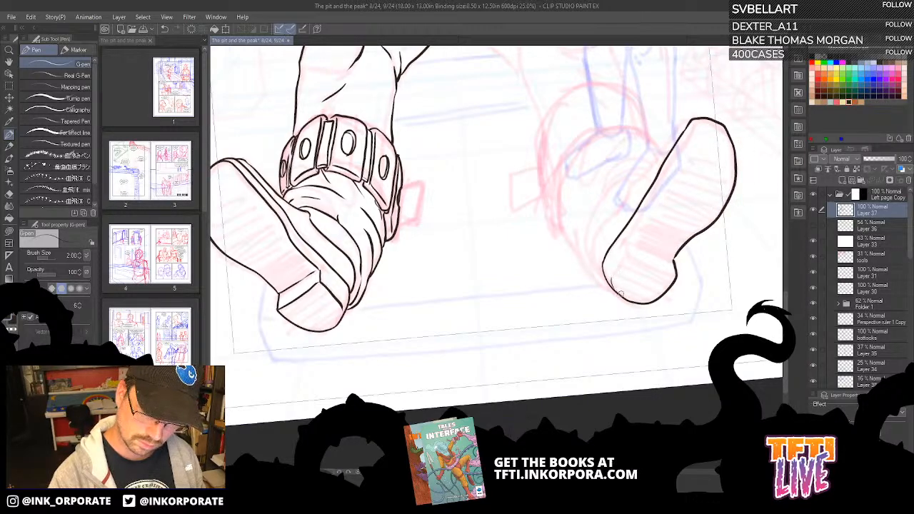
pyautogui.moveTo(613, 283); pyautogui.dragTo(694, 123)
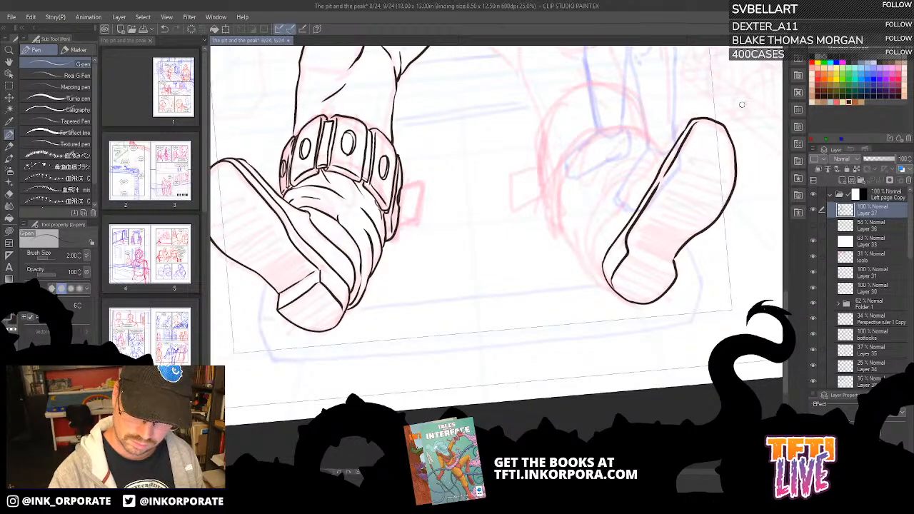
# Ink the double heel line across the second sole and the boot's side contour alongside it.
pyautogui.moveTo(631, 254); pyautogui.dragTo(675, 275)
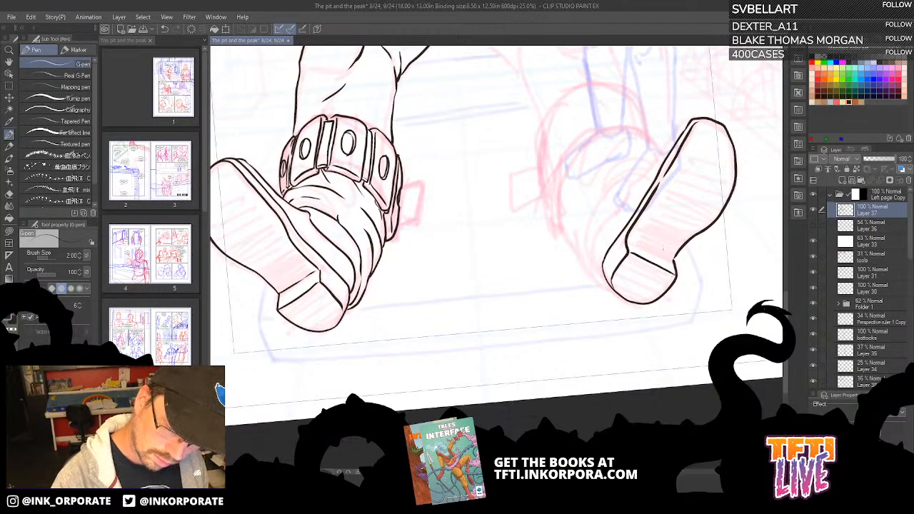
pyautogui.moveTo(631, 238); pyautogui.dragTo(671, 262)
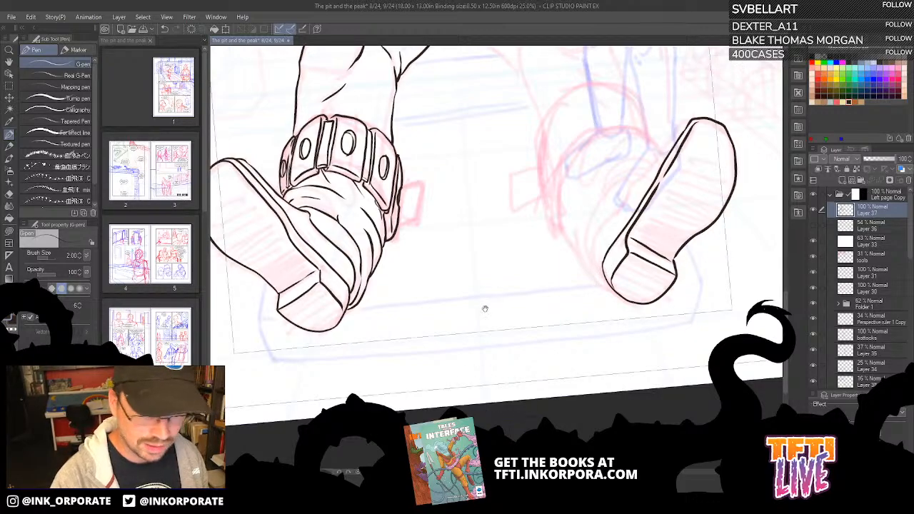
pyautogui.moveTo(484, 309); pyautogui.dragTo(470, 345)
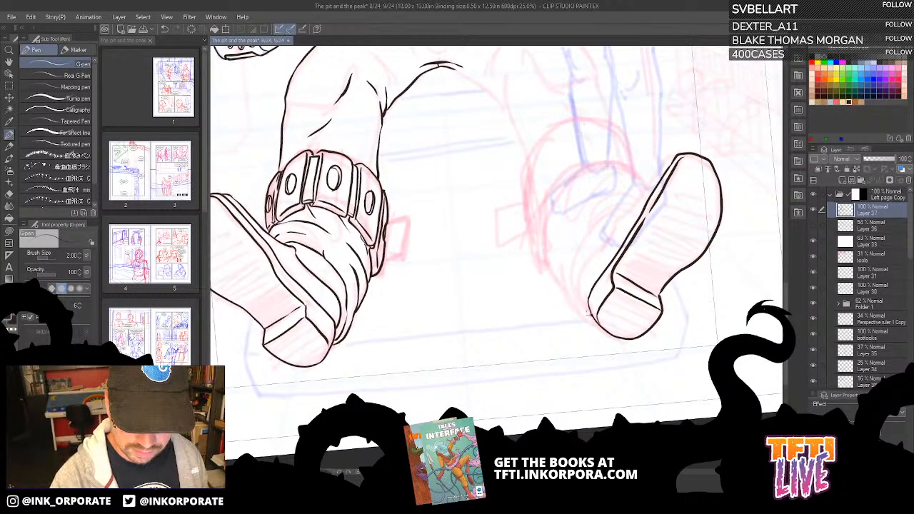
pyautogui.moveTo(590, 313)
pyautogui.mouseDown()
pyautogui.moveTo(577, 278)
pyautogui.moveTo(590, 256)
pyautogui.moveTo(679, 154)
pyautogui.moveTo(680, 179)
pyautogui.mouseUp()
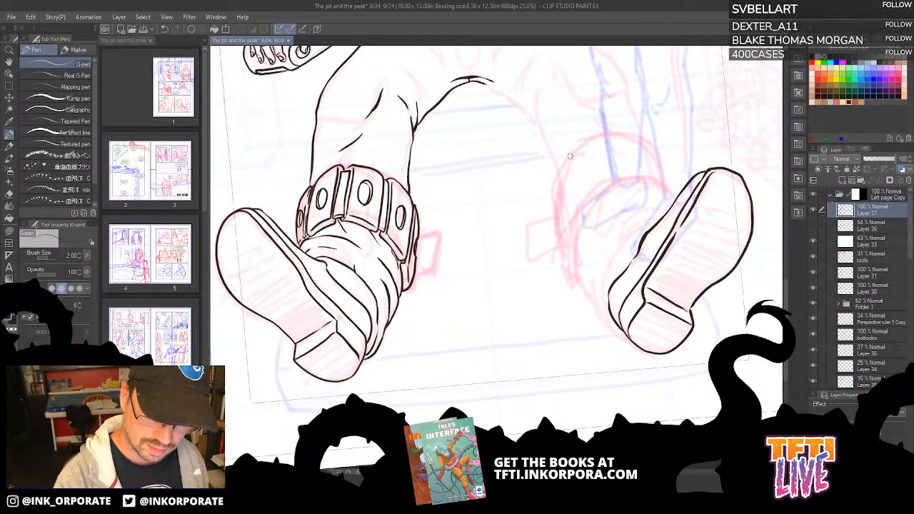
# Ink the first wide plate of the second boot's ankle cuff with its lower edge thickness and oval hole.
pyautogui.moveTo(570, 155)
pyautogui.mouseDown()
pyautogui.moveTo(590, 138)
pyautogui.moveTo(575, 184)
pyautogui.moveTo(581, 205)
pyautogui.moveTo(609, 187)
pyautogui.mouseUp()
pyautogui.moveTo(589, 141); pyautogui.dragTo(600, 183)
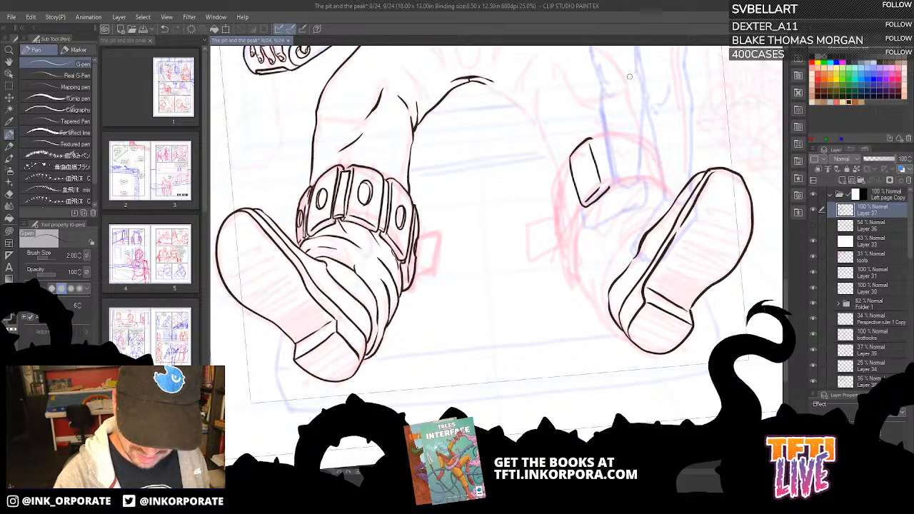
pyautogui.moveTo(579, 164)
pyautogui.mouseDown()
pyautogui.moveTo(587, 178)
pyautogui.moveTo(578, 161)
pyautogui.moveTo(583, 170)
pyautogui.mouseUp()
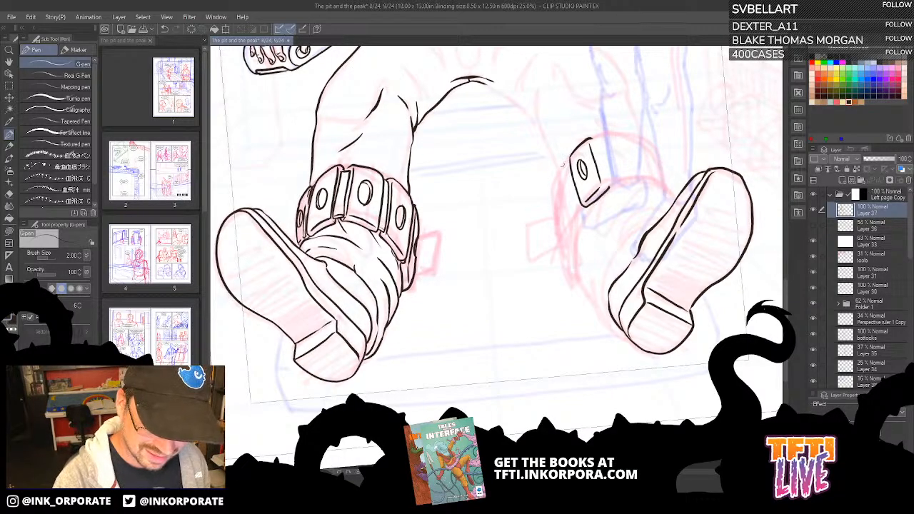
# Ink the narrower foreshortened plate beside the second cuff's wide plate, with its oval hole and the strip between them.
pyautogui.moveTo(554, 187)
pyautogui.mouseDown()
pyautogui.moveTo(568, 236)
pyautogui.moveTo(584, 222)
pyautogui.mouseUp()
pyautogui.hotkey('ctrl', 'z')
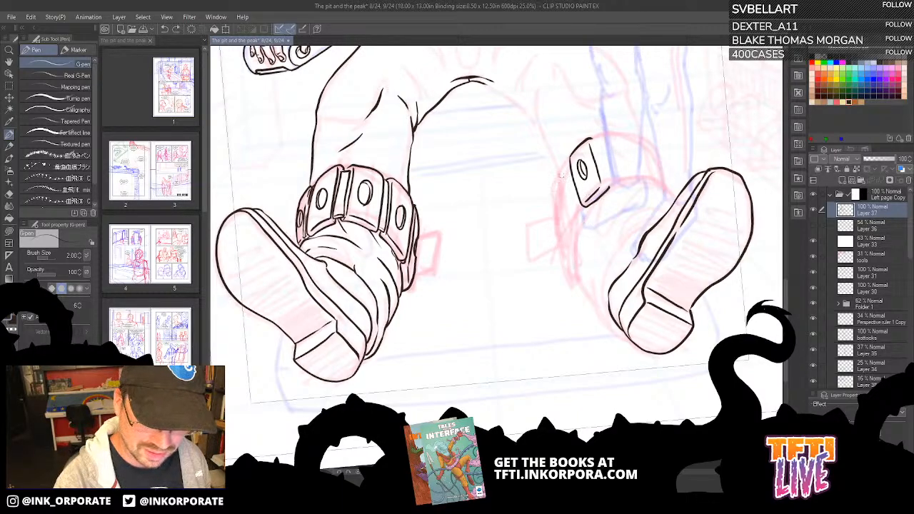
pyautogui.moveTo(562, 179)
pyautogui.mouseDown()
pyautogui.moveTo(558, 210)
pyautogui.moveTo(572, 236)
pyautogui.moveTo(584, 219)
pyautogui.mouseUp()
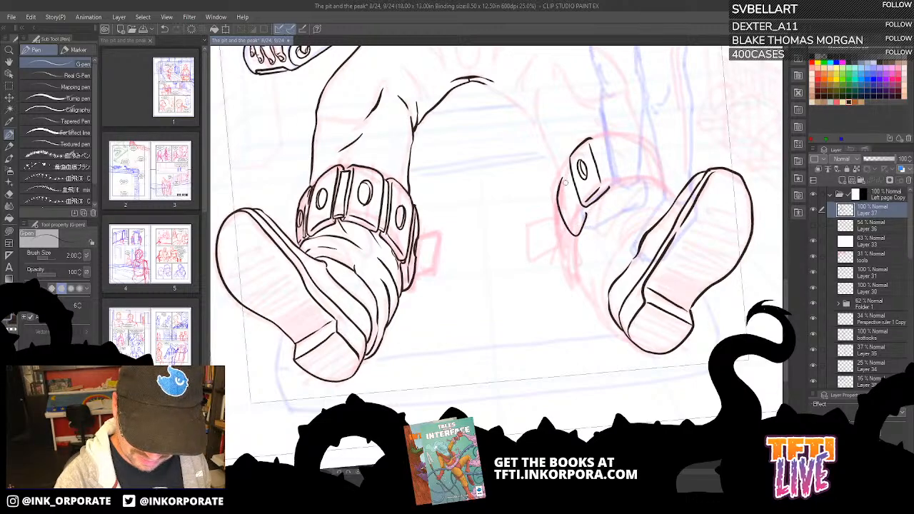
pyautogui.moveTo(564, 179)
pyautogui.mouseDown()
pyautogui.moveTo(580, 214)
pyautogui.moveTo(585, 204)
pyautogui.moveTo(581, 213)
pyautogui.moveTo(579, 190)
pyautogui.moveTo(562, 184)
pyautogui.moveTo(577, 222)
pyautogui.mouseUp()
pyautogui.moveTo(634, 123); pyautogui.dragTo(621, 163)
pyautogui.moveTo(551, 243)
pyautogui.mouseDown()
pyautogui.moveTo(553, 258)
pyautogui.moveTo(551, 245)
pyautogui.mouseUp()
pyautogui.hotkey('ctrl', 'z')
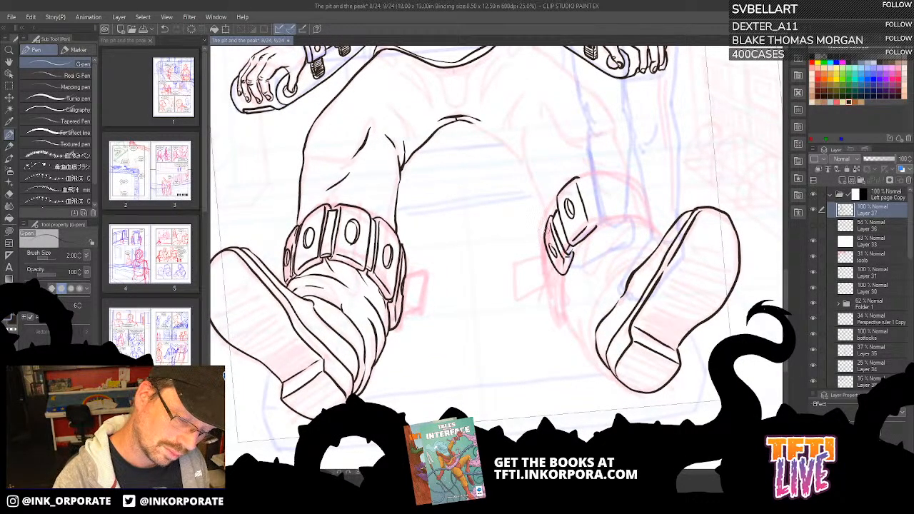
pyautogui.moveTo(610, 177); pyautogui.dragTo(569, 201)
pyautogui.press('^')
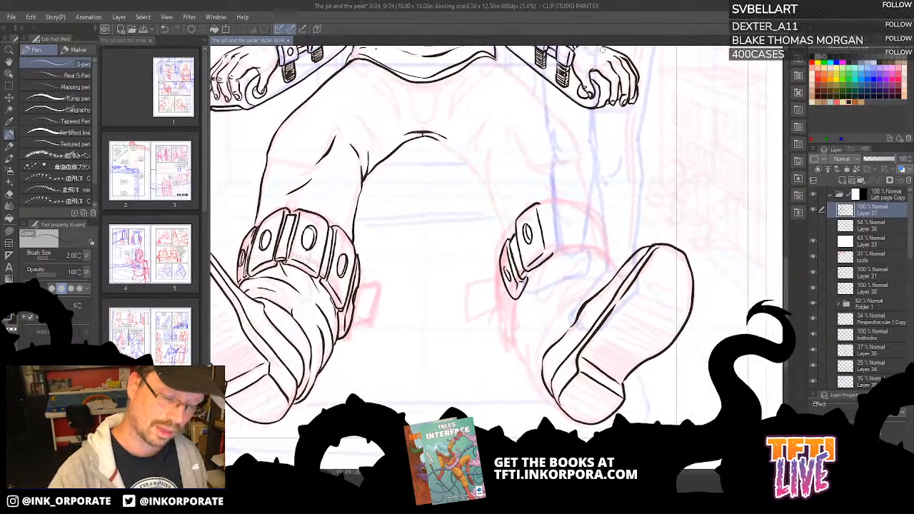
pyautogui.press('^')
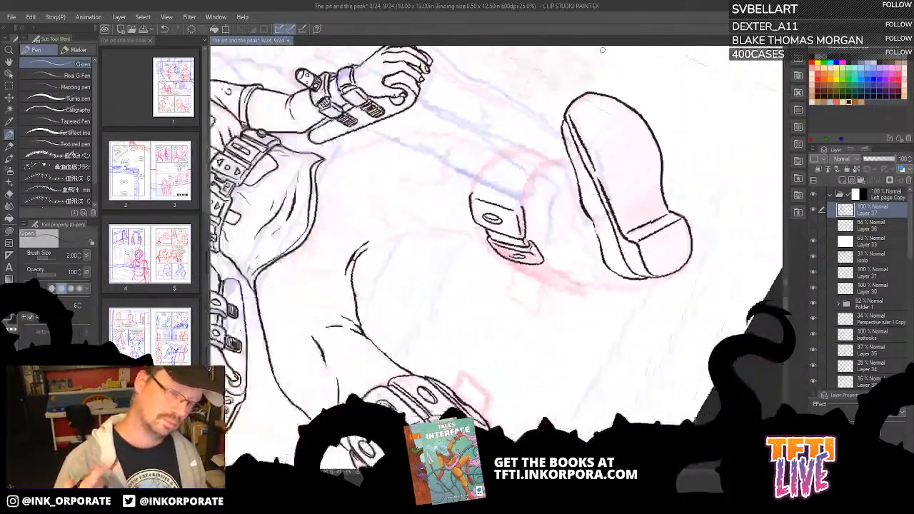
pyautogui.press('^')
pyautogui.press('^')
pyautogui.press('^')
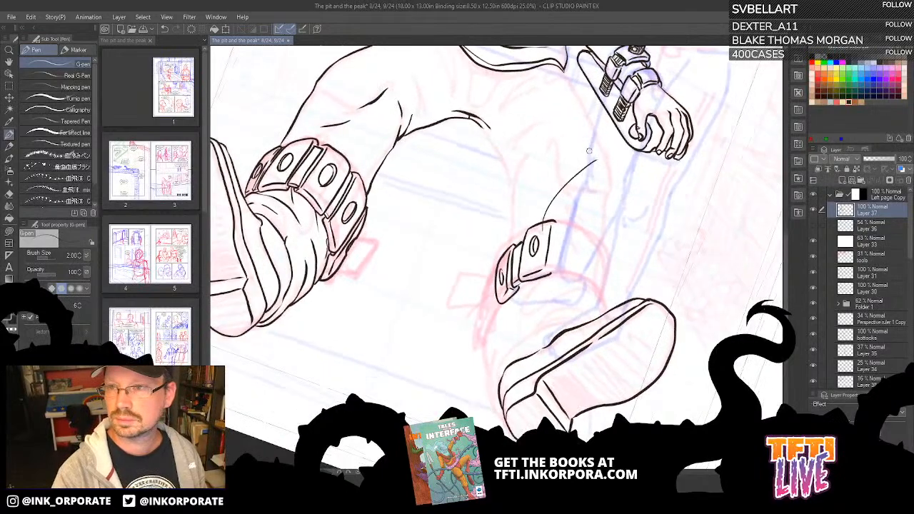
pyautogui.press('^')
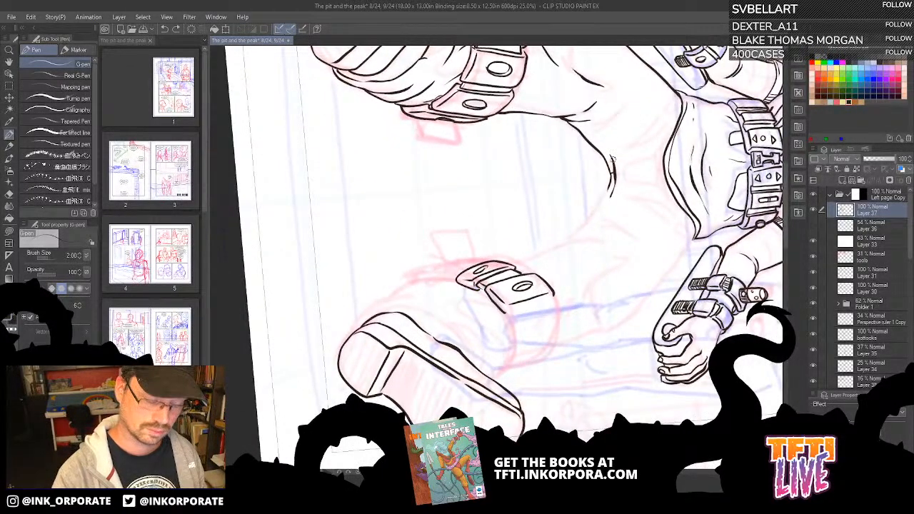
pyautogui.press('^')
pyautogui.press('^')
pyautogui.press('^')
pyautogui.press('^')
pyautogui.press('^')
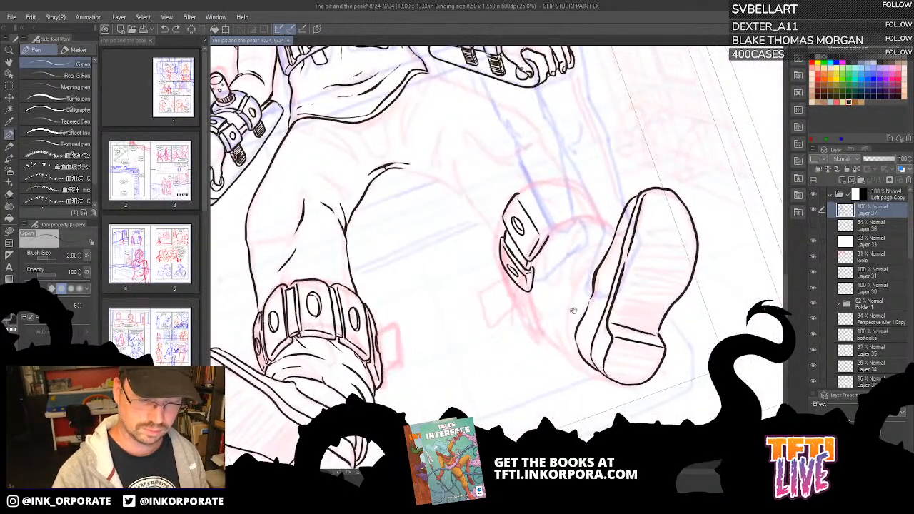
# Ink the thin, nearly edge-on plate at the far inner end of the second boot's ankle cuff.
pyautogui.moveTo(574, 311); pyautogui.dragTo(617, 270)
pyautogui.moveTo(548, 233); pyautogui.dragTo(568, 261)
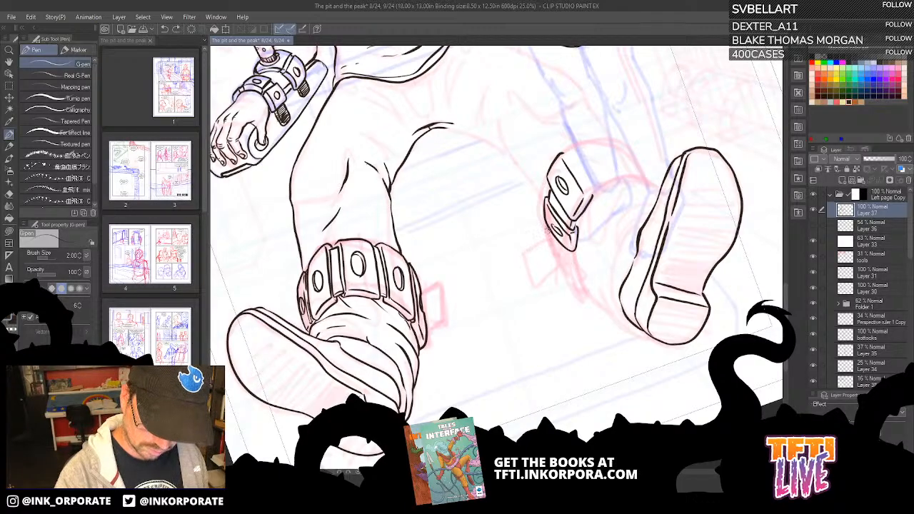
pyautogui.moveTo(547, 227)
pyautogui.mouseDown()
pyautogui.moveTo(566, 266)
pyautogui.moveTo(576, 253)
pyautogui.moveTo(567, 262)
pyautogui.mouseUp()
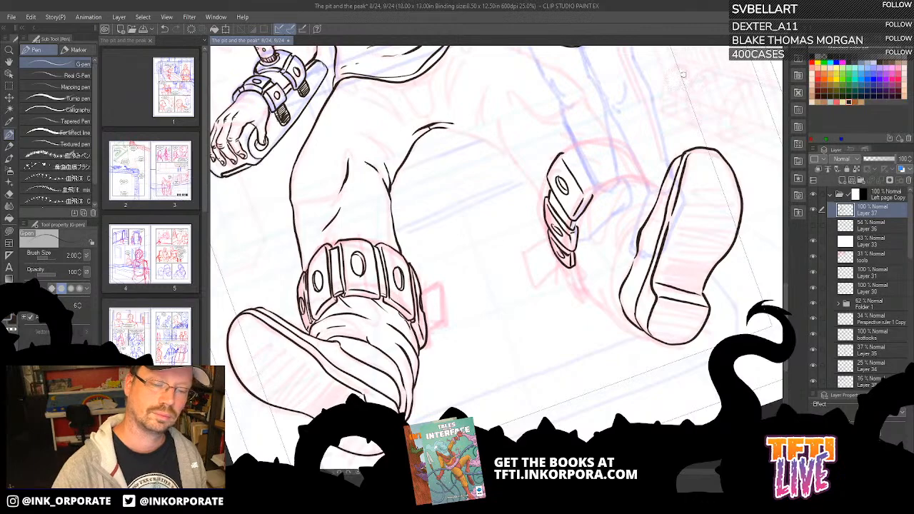
# Redraw the oval hole in the second cuff's first wide plate.
pyautogui.press('^')
pyautogui.press('^')
pyautogui.press('^')
pyautogui.press('^')
pyautogui.press('^')
pyautogui.press('^')
pyautogui.press('^')
pyautogui.press('^')
pyautogui.press('^')
pyautogui.press('^')
pyautogui.press('^')
pyautogui.press('^')
pyautogui.press('^')
pyautogui.press('^')
pyautogui.press('^')
pyautogui.press('^')
pyautogui.press('^')
pyautogui.press('^')
pyautogui.press('^')
pyautogui.press('^')
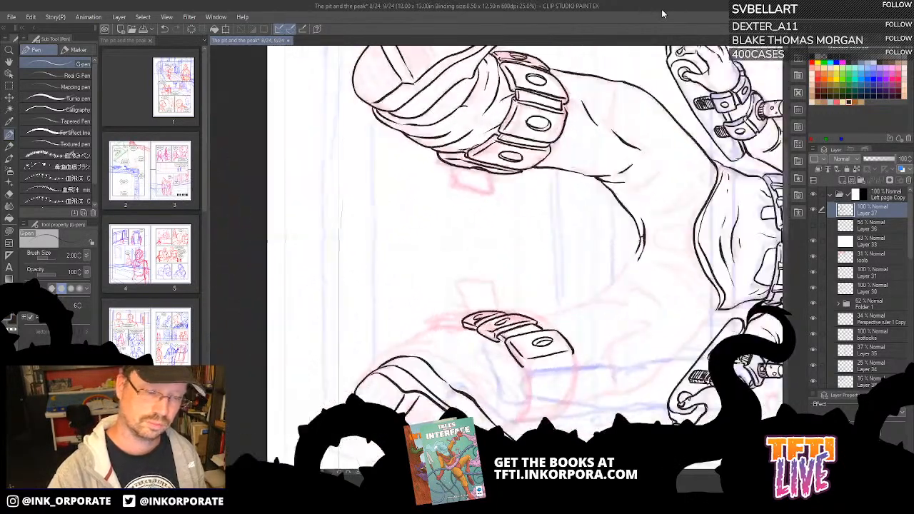
pyautogui.press('^')
pyautogui.press('^')
pyautogui.press('^')
pyautogui.press('^')
pyautogui.press('^')
pyautogui.press('^')
pyautogui.press('^')
pyautogui.press('^')
pyautogui.press('^')
pyautogui.press('^')
pyautogui.press('^')
pyautogui.press('^')
pyautogui.press('^')
pyautogui.press('^')
pyautogui.press('^')
pyautogui.press('^')
pyautogui.press('^')
pyautogui.press('^')
pyautogui.press('^')
pyautogui.press('^')
pyautogui.moveTo(526, 175); pyautogui.dragTo(629, 132)
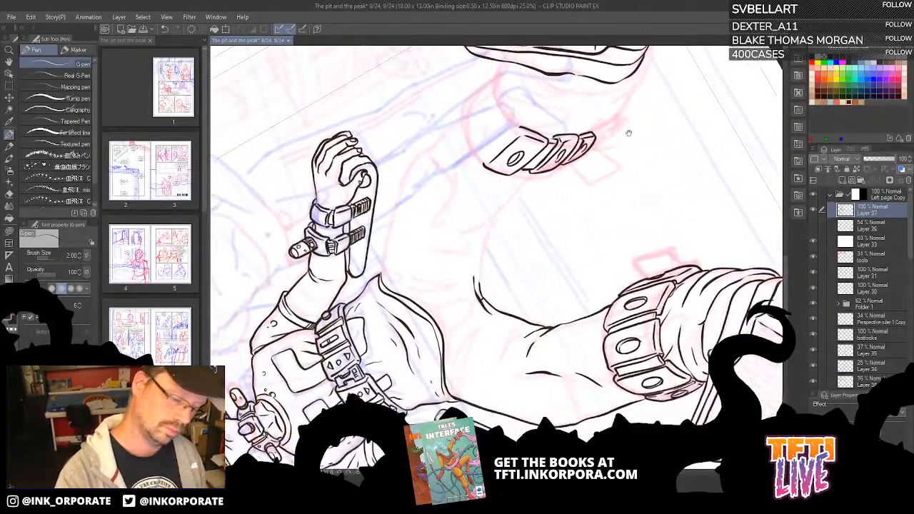
pyautogui.moveTo(527, 154); pyautogui.dragTo(520, 157)
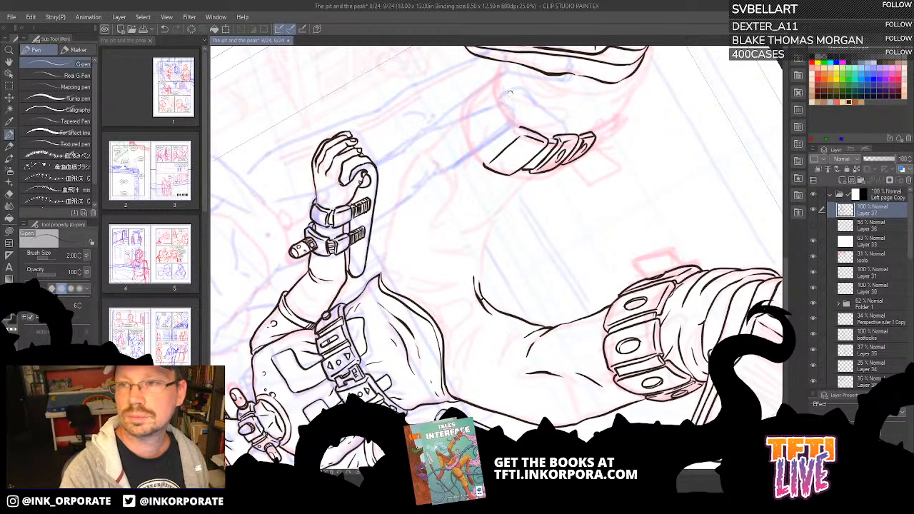
pyautogui.moveTo(519, 149)
pyautogui.mouseDown()
pyautogui.moveTo(505, 159)
pyautogui.moveTo(512, 167)
pyautogui.moveTo(524, 151)
pyautogui.mouseUp()
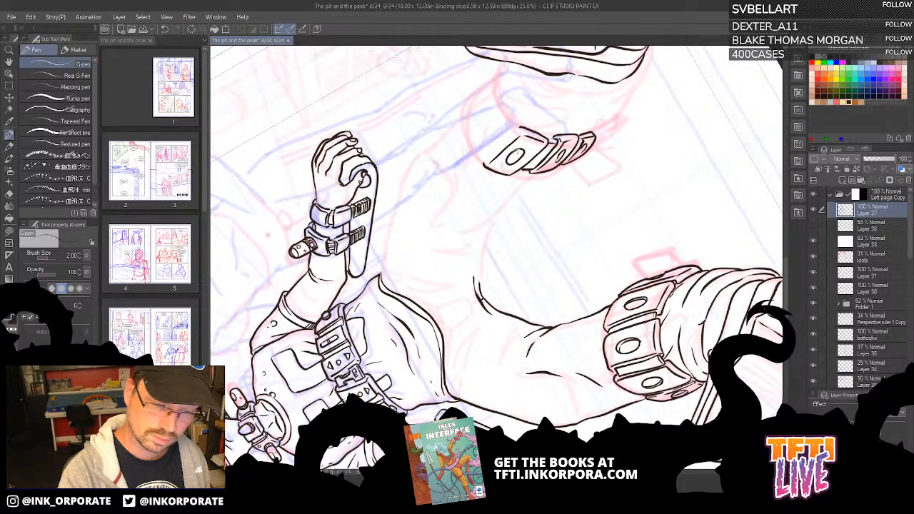
pyautogui.moveTo(549, 105); pyautogui.dragTo(517, 409)
pyautogui.moveTo(546, 273); pyautogui.dragTo(553, 131)
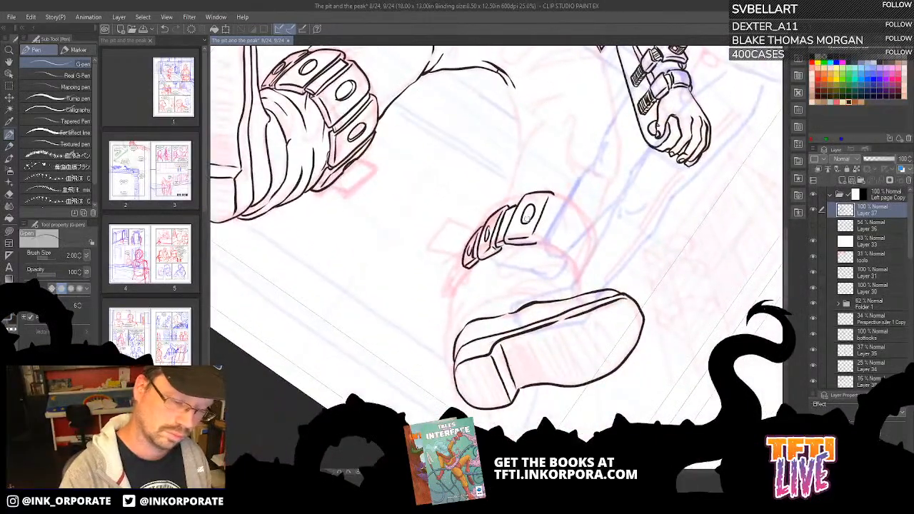
pyautogui.moveTo(524, 220); pyautogui.dragTo(532, 205)
# Ink the large squarish front plate of the second cuff with rounded corners and a round hole.
pyautogui.moveTo(600, 189); pyautogui.dragTo(592, 166)
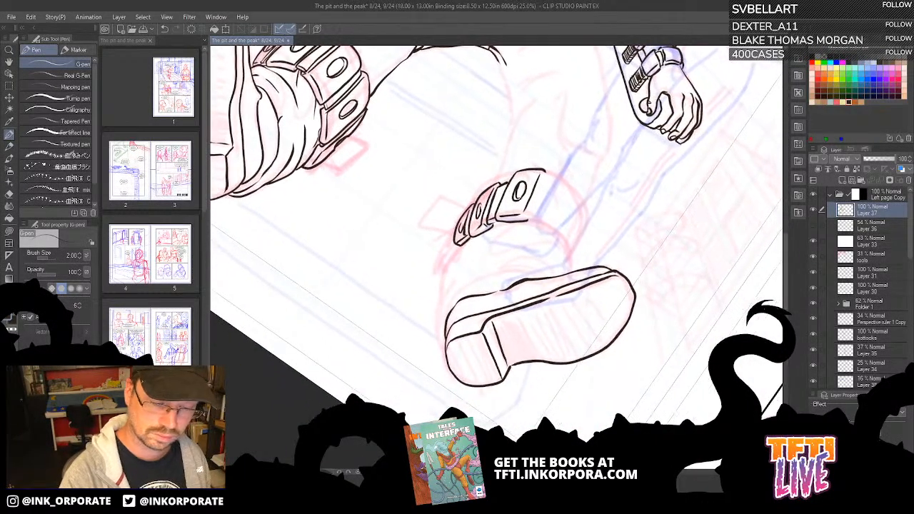
pyautogui.moveTo(543, 208)
pyautogui.mouseDown()
pyautogui.moveTo(535, 219)
pyautogui.moveTo(544, 177)
pyautogui.moveTo(560, 175)
pyautogui.moveTo(583, 202)
pyautogui.moveTo(564, 234)
pyautogui.moveTo(554, 229)
pyautogui.moveTo(564, 231)
pyautogui.mouseUp()
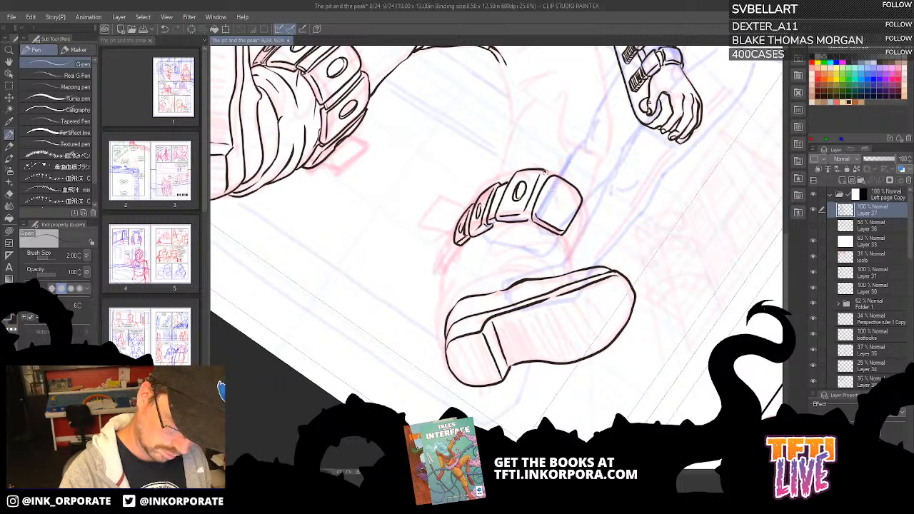
pyautogui.moveTo(545, 174)
pyautogui.mouseDown()
pyautogui.moveTo(532, 211)
pyautogui.moveTo(547, 174)
pyautogui.moveTo(561, 177)
pyautogui.moveTo(549, 207)
pyautogui.moveTo(568, 208)
pyautogui.moveTo(557, 192)
pyautogui.moveTo(563, 205)
pyautogui.mouseUp()
pyautogui.hotkey('ctrl', 'z')
pyautogui.hotkey('ctrl', 'z')
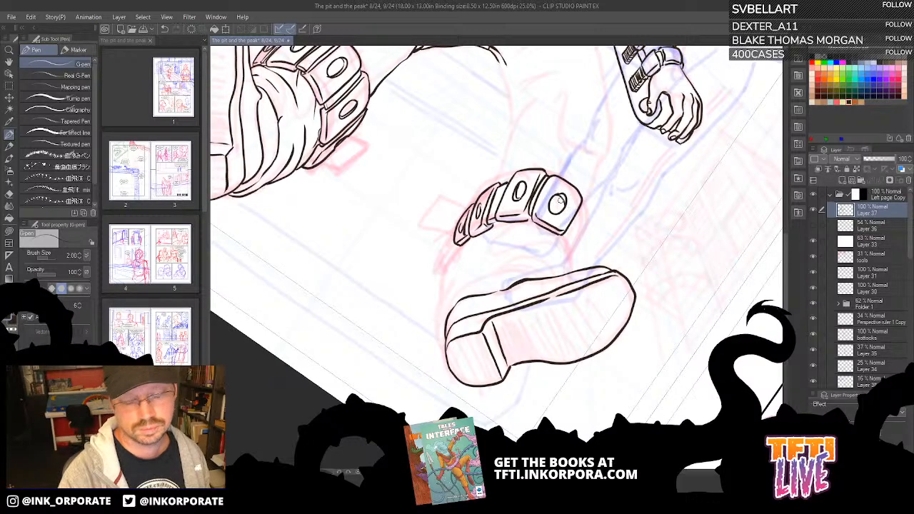
# Ink the narrow outer plate of the second cuff with its oval hole and the boot's upper folds just below the cuff.
pyautogui.scroll(-6, 562, 203)
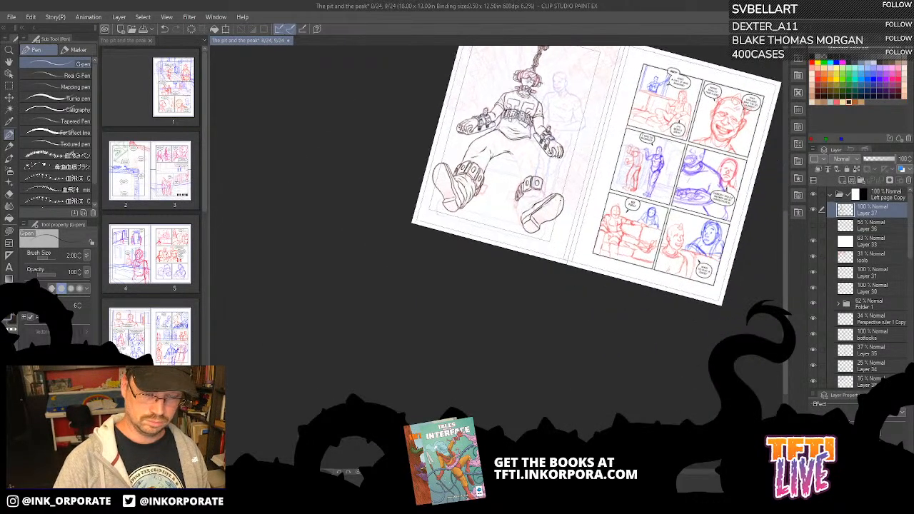
pyautogui.press('-')
pyautogui.press('-')
pyautogui.press('-')
pyautogui.press('-')
pyautogui.press('-')
pyautogui.scroll(2, 560, 200)
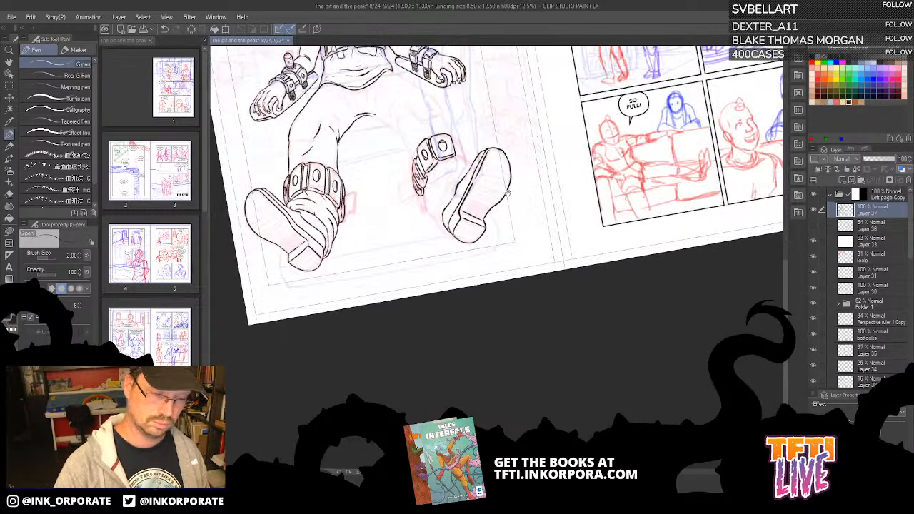
pyautogui.scroll(2, 508, 193)
pyautogui.moveTo(480, 181); pyautogui.dragTo(487, 288)
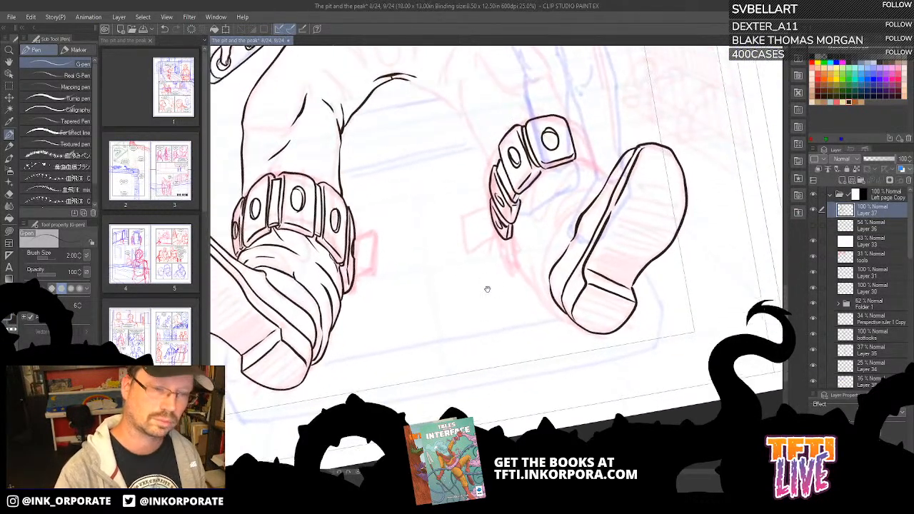
pyautogui.moveTo(576, 116)
pyautogui.mouseDown()
pyautogui.moveTo(592, 156)
pyautogui.moveTo(580, 161)
pyautogui.moveTo(570, 128)
pyautogui.moveTo(604, 182)
pyautogui.moveTo(570, 176)
pyautogui.moveTo(544, 193)
pyautogui.mouseUp()
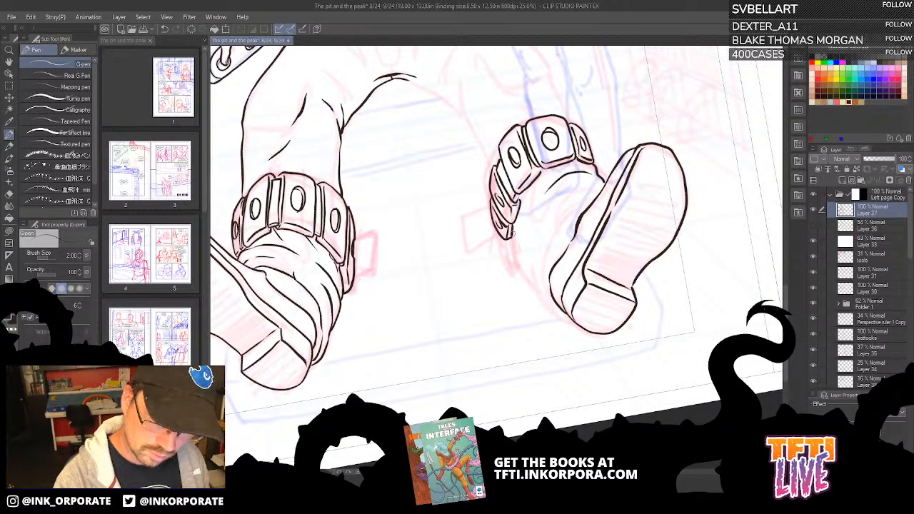
# Ink the second boot's inner contour from the cuff down to the heel and a long fold line beside the sole.
pyautogui.moveTo(512, 233); pyautogui.dragTo(512, 254)
pyautogui.moveTo(530, 282)
pyautogui.mouseDown()
pyautogui.moveTo(549, 309)
pyautogui.moveTo(573, 319)
pyautogui.moveTo(541, 275)
pyautogui.moveTo(589, 187)
pyautogui.mouseUp()
pyautogui.hotkey('ctrl', 'z')
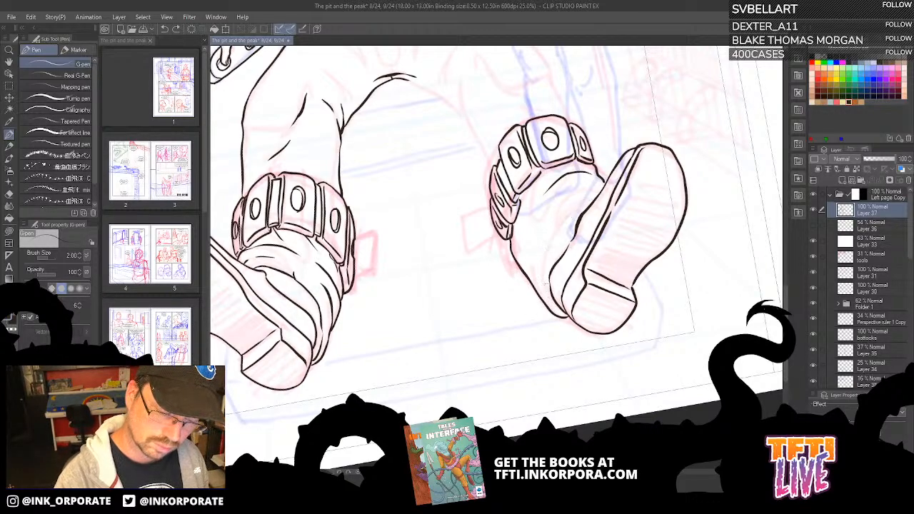
pyautogui.moveTo(554, 309)
pyautogui.mouseDown()
pyautogui.moveTo(547, 253)
pyautogui.moveTo(587, 207)
pyautogui.mouseUp()
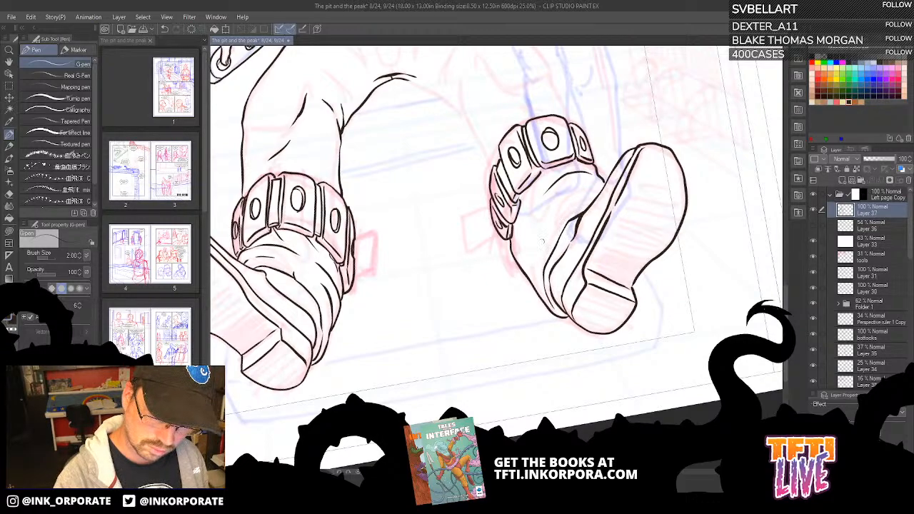
# Ink the curved folds across the second boot's upper and touch up the lower edges of its cuff plates.
pyautogui.moveTo(540, 250)
pyautogui.mouseDown()
pyautogui.moveTo(553, 211)
pyautogui.moveTo(586, 188)
pyautogui.mouseUp()
pyautogui.moveTo(530, 223); pyautogui.dragTo(524, 262)
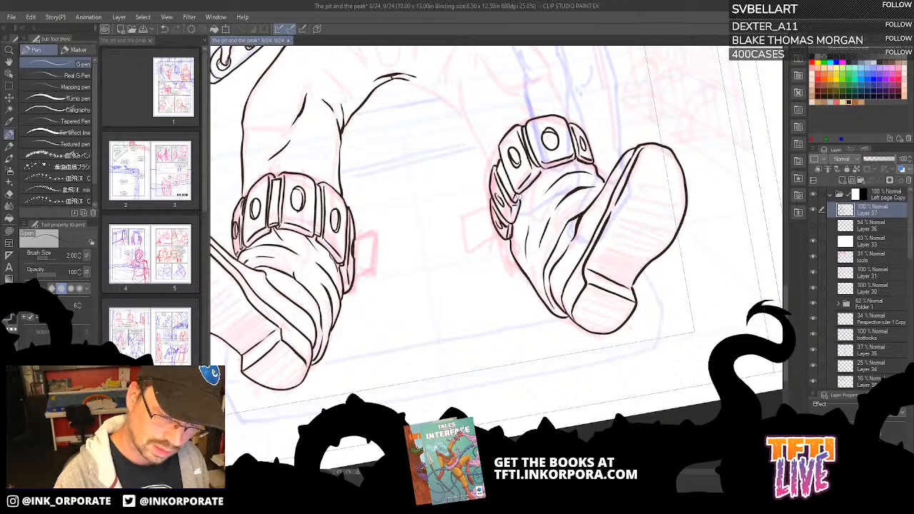
pyautogui.moveTo(520, 193); pyautogui.dragTo(522, 215)
pyautogui.hotkey('ctrl', 'z')
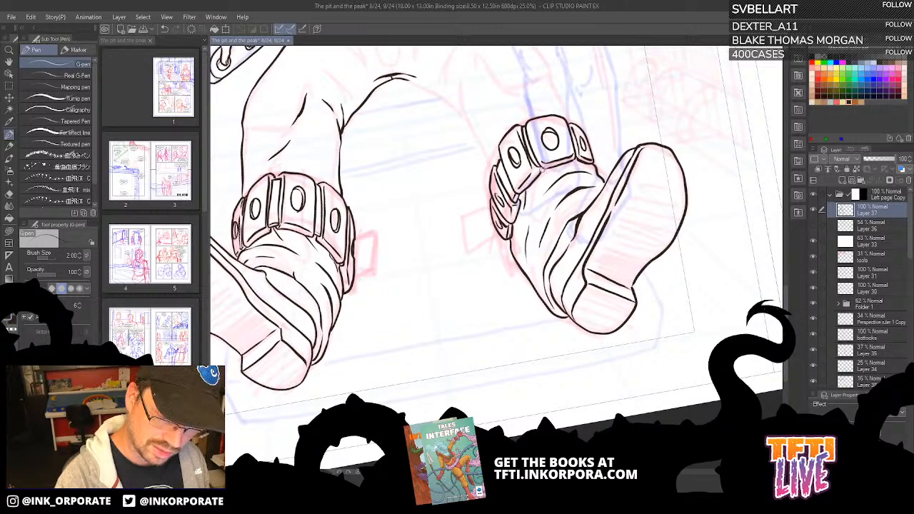
pyautogui.moveTo(543, 166)
pyautogui.mouseDown()
pyautogui.moveTo(537, 173)
pyautogui.moveTo(551, 167)
pyautogui.mouseUp()
pyautogui.moveTo(517, 218); pyautogui.dragTo(515, 242)
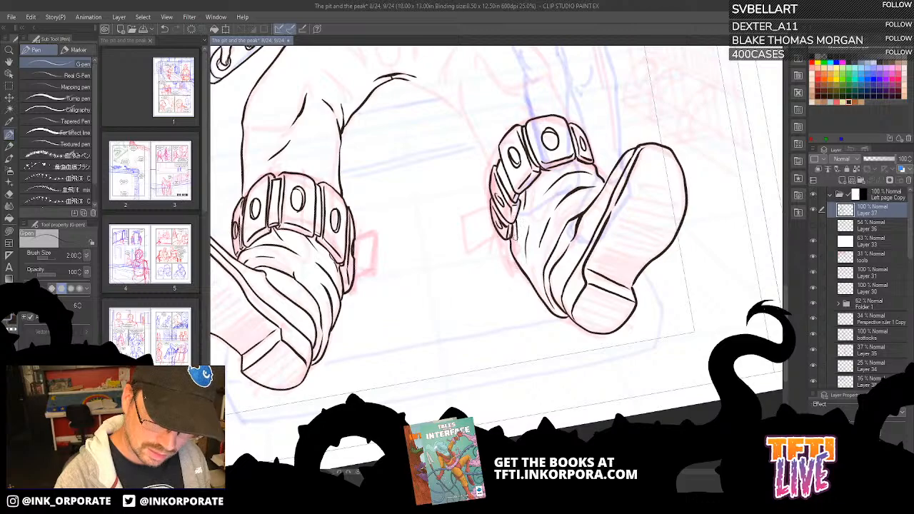
# Ink the rounded rectangular tab projecting from the inner side of the first boot's cuff, with its edge thickness.
pyautogui.press('^')
pyautogui.press('^')
pyautogui.press('^')
pyautogui.press('^')
pyautogui.press('^')
pyautogui.press('^')
pyautogui.press('^')
pyautogui.press('^')
pyautogui.press('^')
pyautogui.press('^')
pyautogui.press('^')
pyautogui.press('^')
pyautogui.press('^')
pyautogui.press('^')
pyautogui.press('^')
pyautogui.press('^')
pyautogui.press('^')
pyautogui.press('^')
pyautogui.press('^')
pyautogui.press('^')
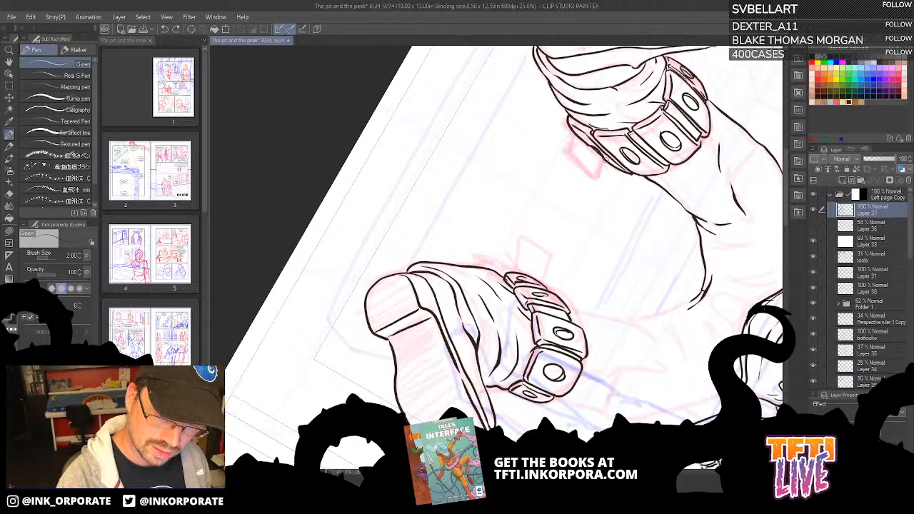
pyautogui.moveTo(595, 183); pyautogui.dragTo(560, 162)
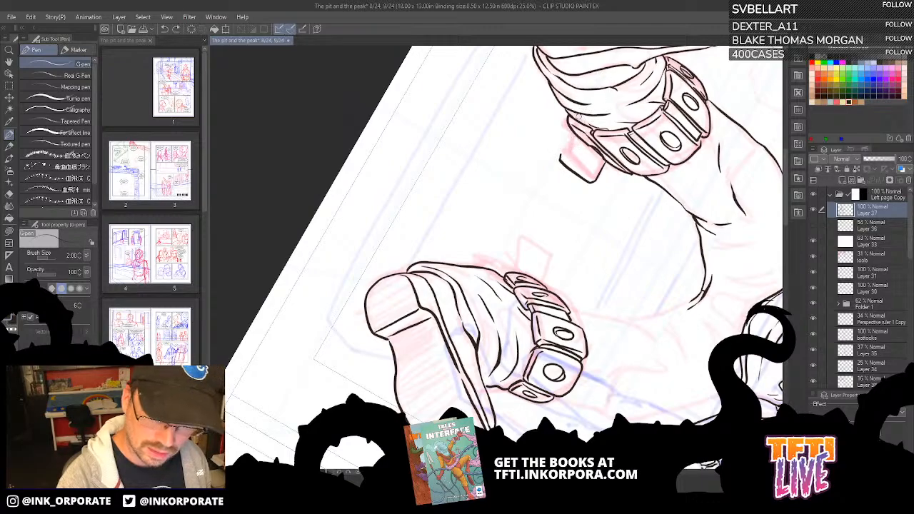
pyautogui.moveTo(574, 135); pyautogui.dragTo(577, 132)
pyautogui.moveTo(565, 162)
pyautogui.mouseDown()
pyautogui.moveTo(588, 179)
pyautogui.moveTo(582, 132)
pyautogui.mouseUp()
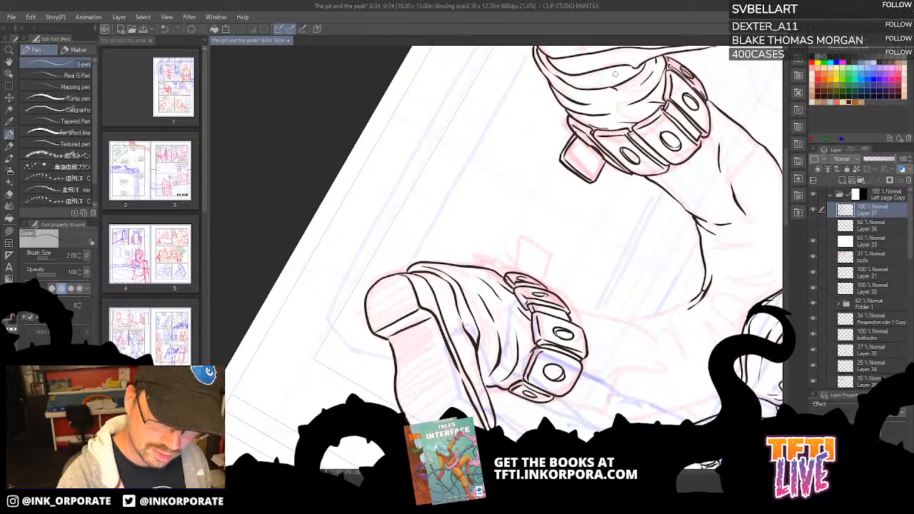
# Ink the matching rounded rectangular tab projecting from the inner side of the second boot's cuff, with its edge thickness.
pyautogui.press('^')
pyautogui.press('^')
pyautogui.press('^')
pyautogui.press('^')
pyautogui.press('^')
pyautogui.press('^')
pyautogui.press('^')
pyautogui.press('^')
pyautogui.press('^')
pyautogui.press('^')
pyautogui.press('^')
pyautogui.press('^')
pyautogui.press('^')
pyautogui.press('^')
pyautogui.press('^')
pyautogui.press('^')
pyautogui.press('^')
pyautogui.press('^')
pyautogui.press('^')
pyautogui.press('^')
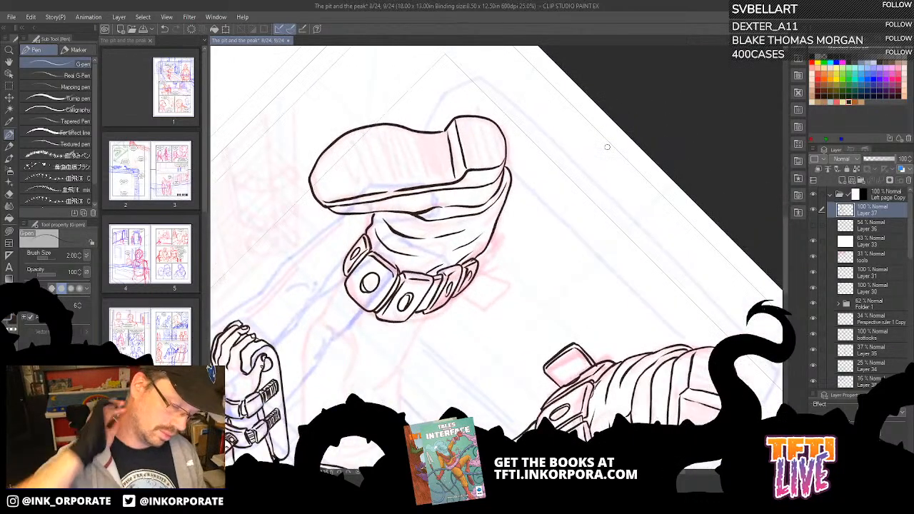
pyautogui.press('^')
pyautogui.press('^')
pyautogui.press('^')
pyautogui.press('^')
pyautogui.press('^')
pyautogui.press('^')
pyautogui.press('^')
pyautogui.press('^')
pyautogui.press('^')
pyautogui.press('^')
pyautogui.press('^')
pyautogui.press('^')
pyautogui.press('^')
pyautogui.press('^')
pyautogui.press('^')
pyautogui.press('^')
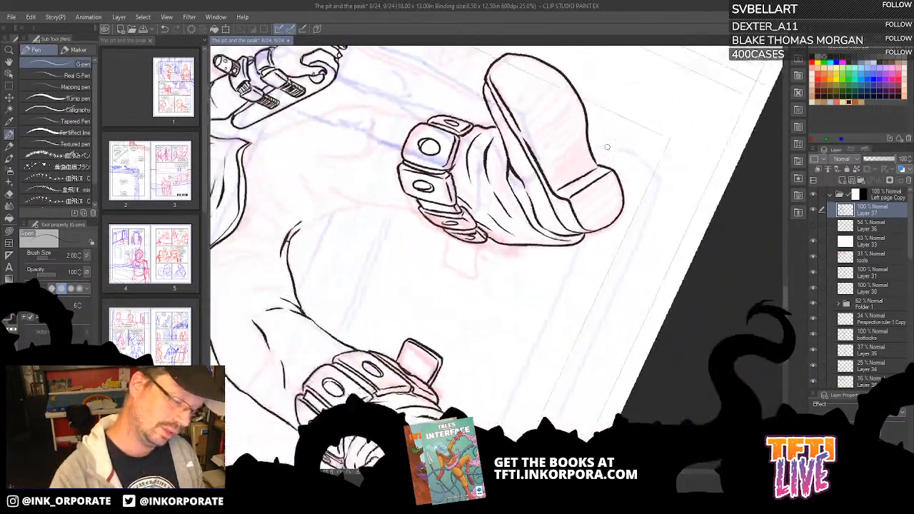
pyautogui.press('^')
pyautogui.press('^')
pyautogui.press('^')
pyautogui.press('^')
pyautogui.press('^')
pyautogui.press('^')
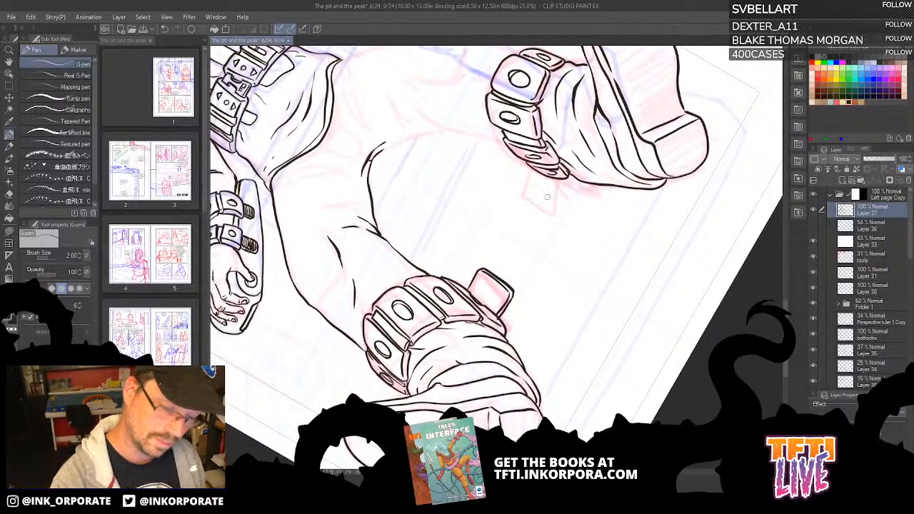
pyautogui.press('^')
pyautogui.press('^')
pyautogui.press('^')
pyautogui.press('^')
pyautogui.press('^')
pyautogui.press('^')
pyautogui.press('^')
pyautogui.press('^')
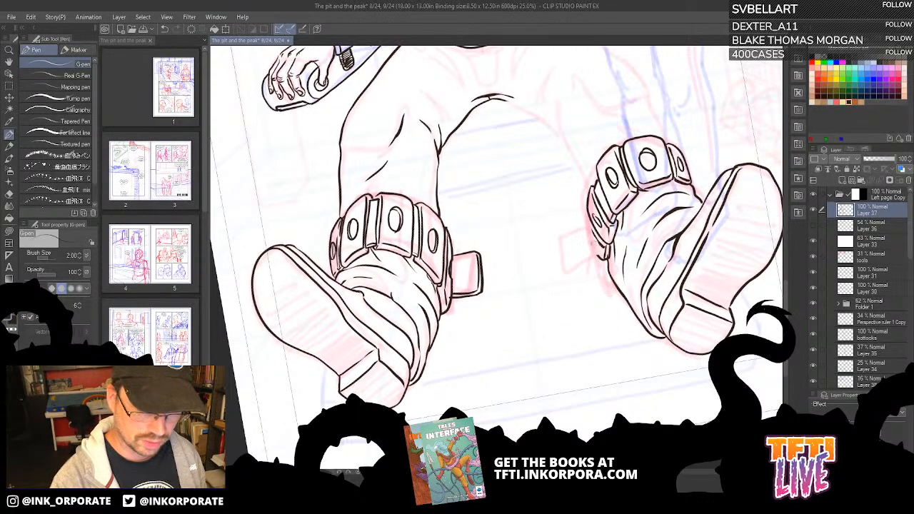
pyautogui.moveTo(600, 258)
pyautogui.mouseDown()
pyautogui.moveTo(585, 209)
pyautogui.moveTo(595, 209)
pyautogui.moveTo(597, 252)
pyautogui.mouseUp()
pyautogui.hotkey('ctrl', 'z')
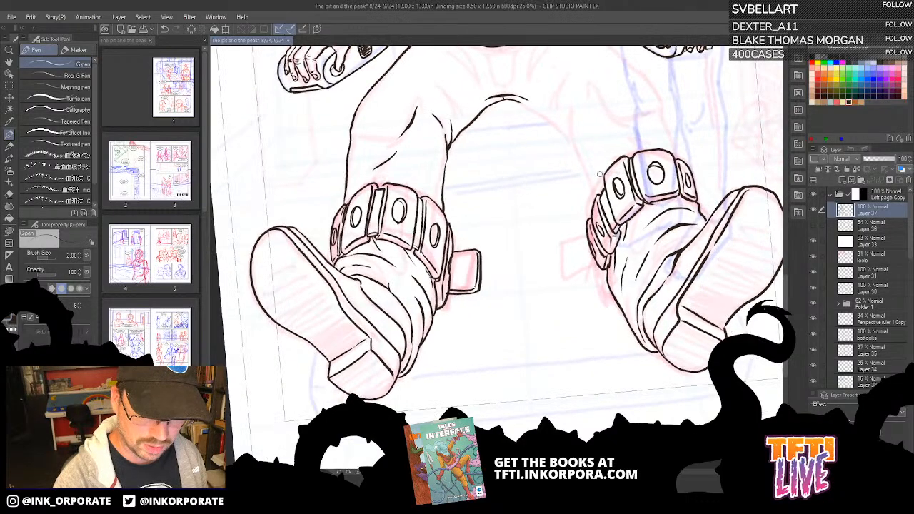
pyautogui.moveTo(602, 171)
pyautogui.mouseDown()
pyautogui.moveTo(564, 299)
pyautogui.moveTo(517, 297)
pyautogui.moveTo(480, 282)
pyautogui.moveTo(477, 260)
pyautogui.moveTo(511, 260)
pyautogui.moveTo(516, 292)
pyautogui.moveTo(483, 260)
pyautogui.moveTo(507, 263)
pyautogui.mouseUp()
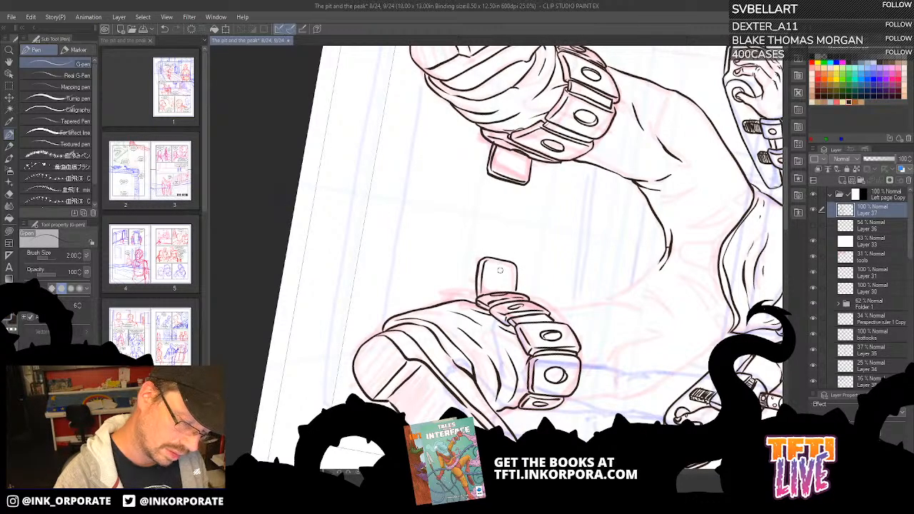
# Ink a small round cross-head screw on the tab of each ankle cuff.
pyautogui.press('^')
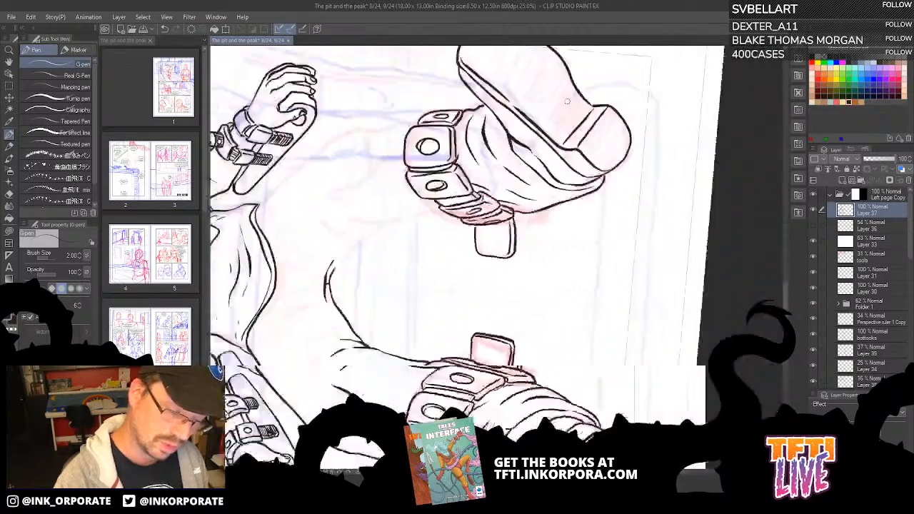
pyautogui.press('^')
pyautogui.moveTo(557, 207); pyautogui.dragTo(661, 142)
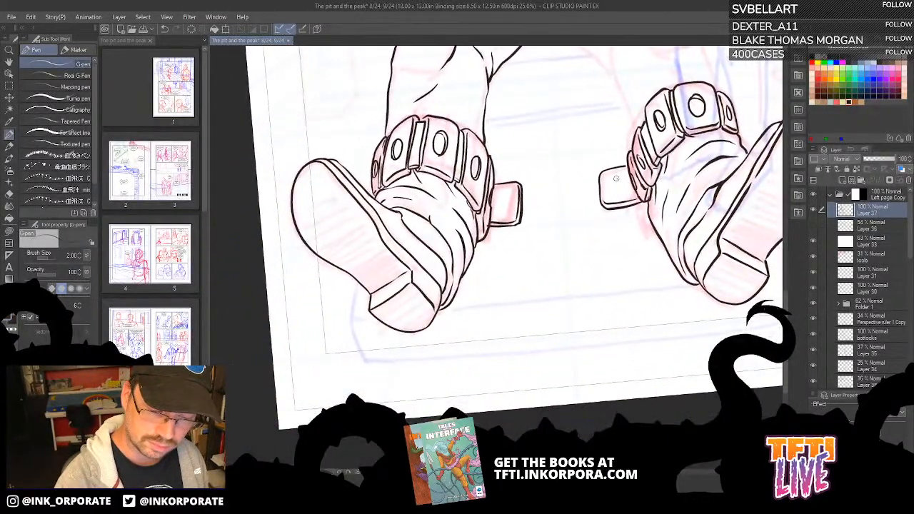
pyautogui.moveTo(615, 178)
pyautogui.mouseDown()
pyautogui.moveTo(616, 191)
pyautogui.moveTo(613, 184)
pyautogui.mouseUp()
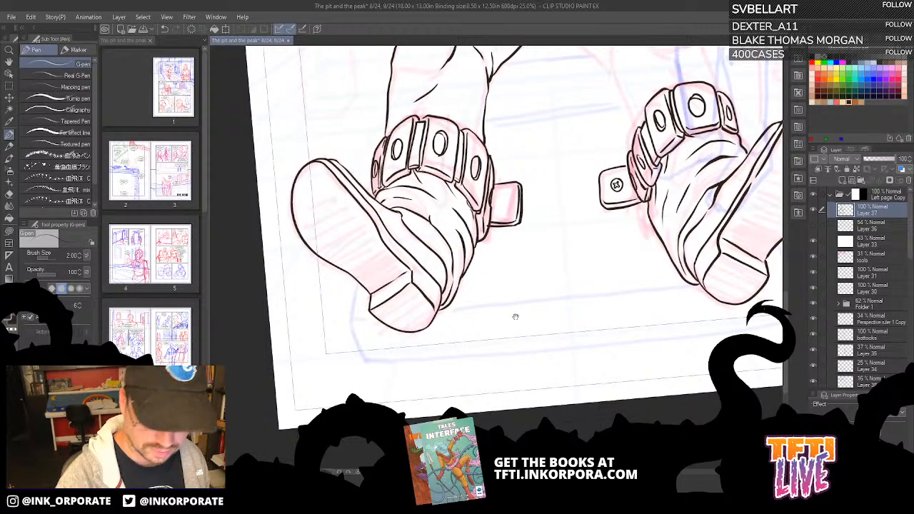
pyautogui.moveTo(515, 254); pyautogui.dragTo(601, 232)
pyautogui.moveTo(591, 176)
pyautogui.mouseDown()
pyautogui.moveTo(583, 186)
pyautogui.moveTo(595, 180)
pyautogui.moveTo(591, 189)
pyautogui.mouseUp()
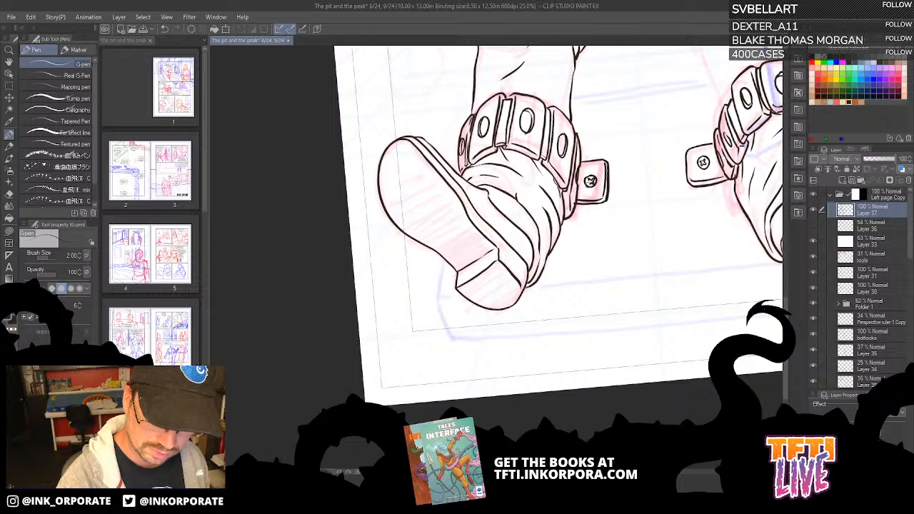
pyautogui.moveTo(608, 265); pyautogui.dragTo(519, 299)
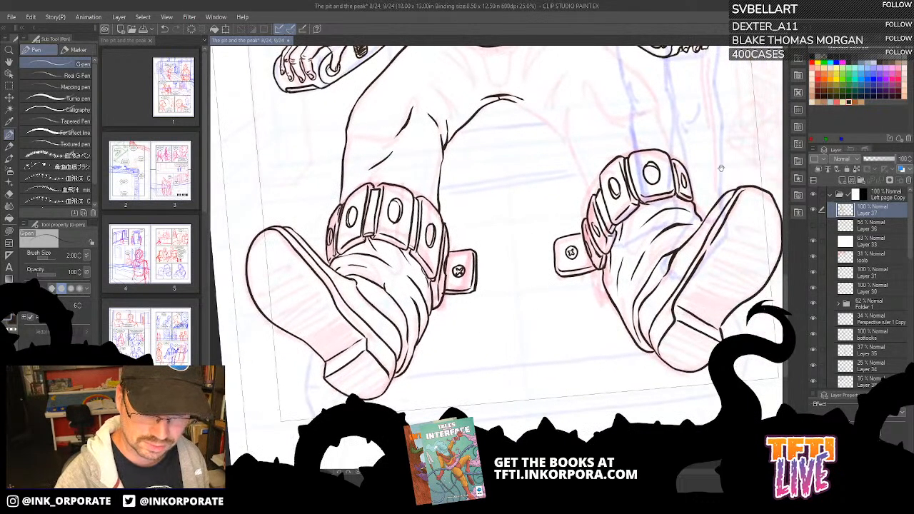
pyautogui.moveTo(722, 168); pyautogui.dragTo(704, 193)
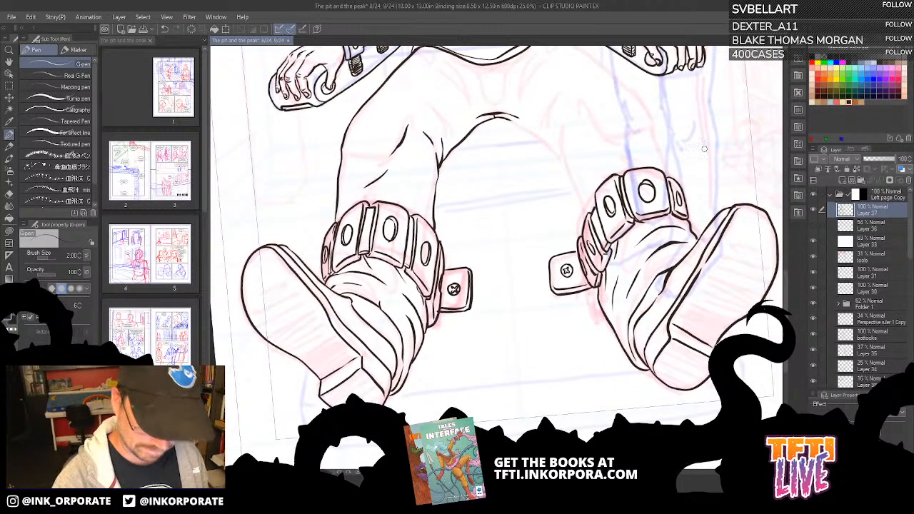
pyautogui.scroll(-5, 704, 148)
pyautogui.scroll(5, 704, 149)
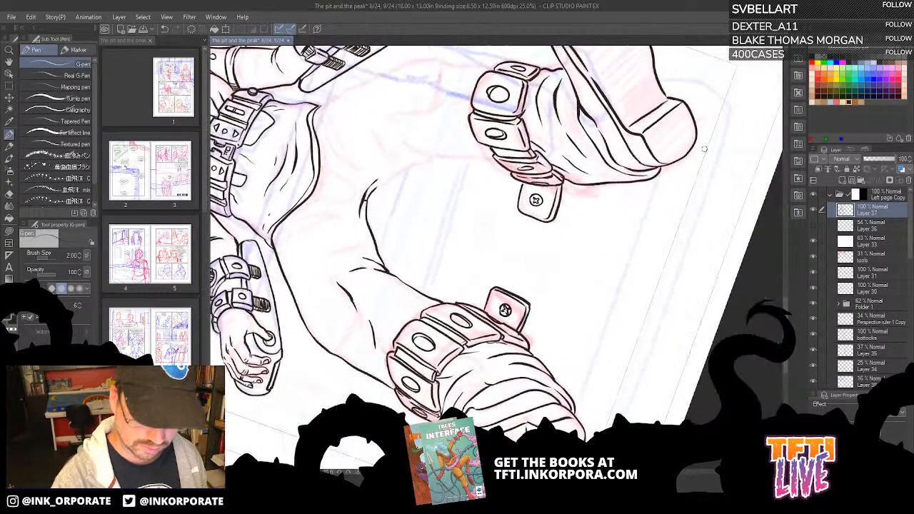
# Ink the doubled inner seam of the first trouser leg, running from the inner thigh past the knee to the ankle cuff.
pyautogui.scroll(-2, 705, 148)
pyautogui.press('^')
pyautogui.press('^')
pyautogui.press('^')
pyautogui.press('^')
pyautogui.press('^')
pyautogui.press('^')
pyautogui.press('^')
pyautogui.press('^')
pyautogui.press('^')
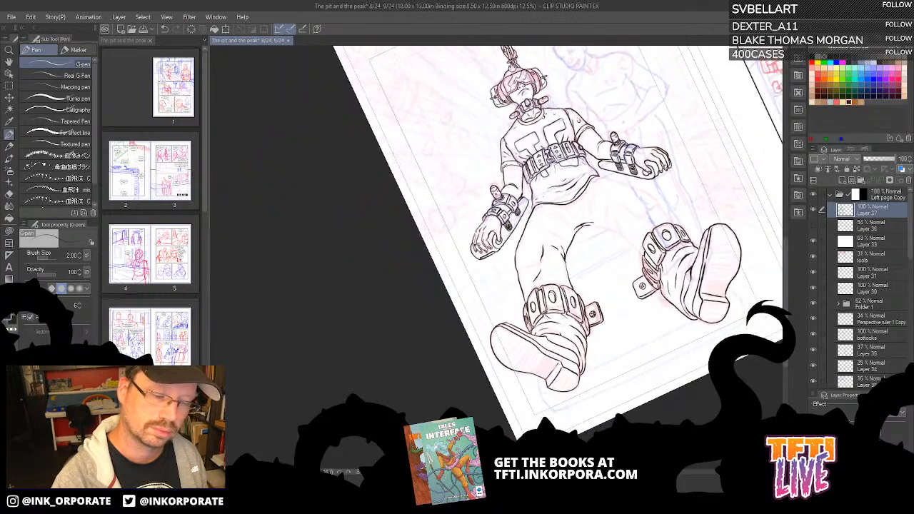
pyautogui.moveTo(645, 109); pyautogui.dragTo(554, 147)
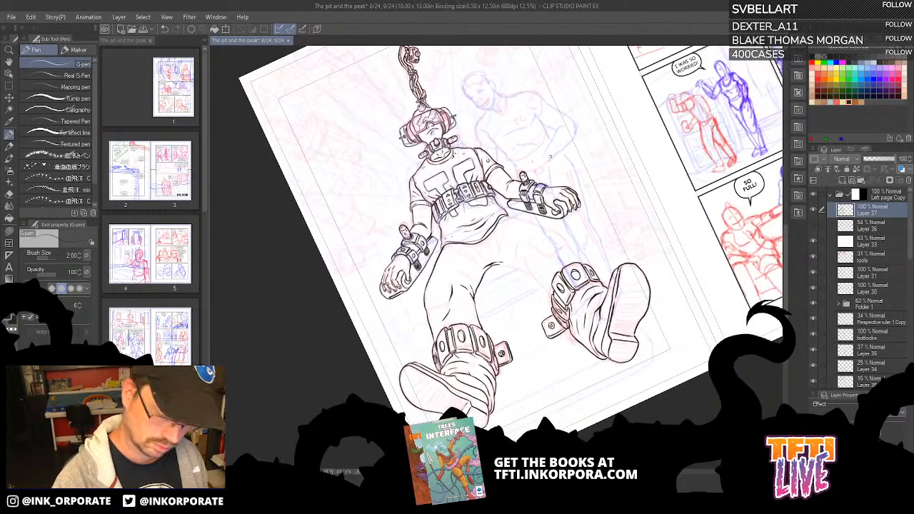
pyautogui.scroll(2, 550, 157)
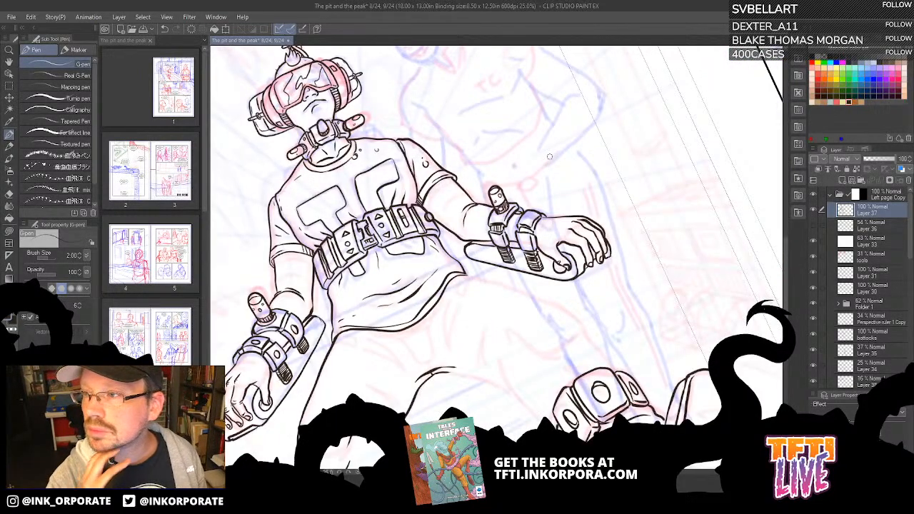
pyautogui.moveTo(510, 373); pyautogui.dragTo(533, 195)
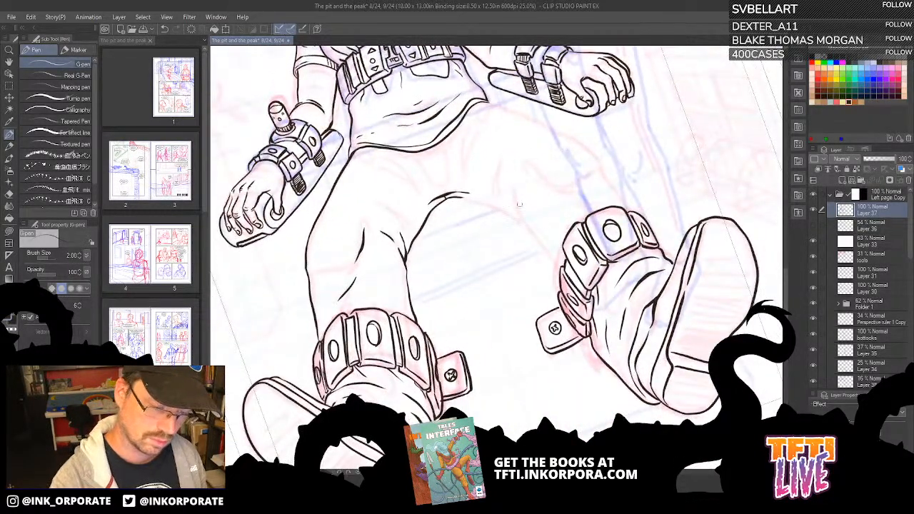
pyautogui.moveTo(451, 285); pyautogui.dragTo(550, 185)
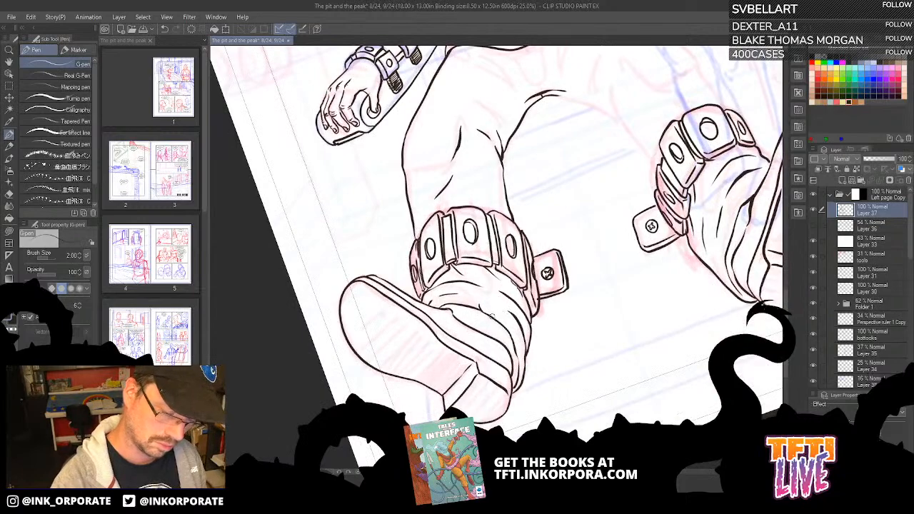
pyautogui.moveTo(485, 313); pyautogui.dragTo(500, 259)
pyautogui.moveTo(487, 313)
pyautogui.mouseDown()
pyautogui.moveTo(506, 276)
pyautogui.moveTo(551, 297)
pyautogui.mouseUp()
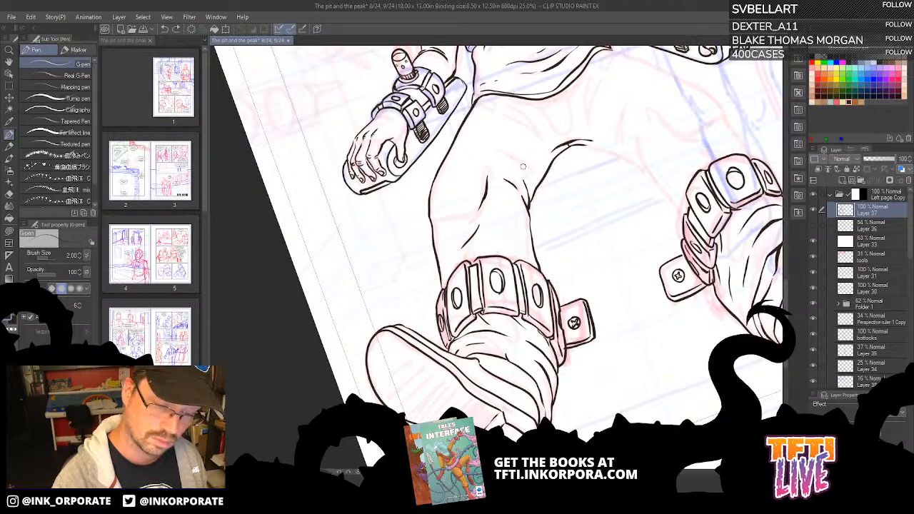
pyautogui.moveTo(521, 171); pyautogui.dragTo(555, 133)
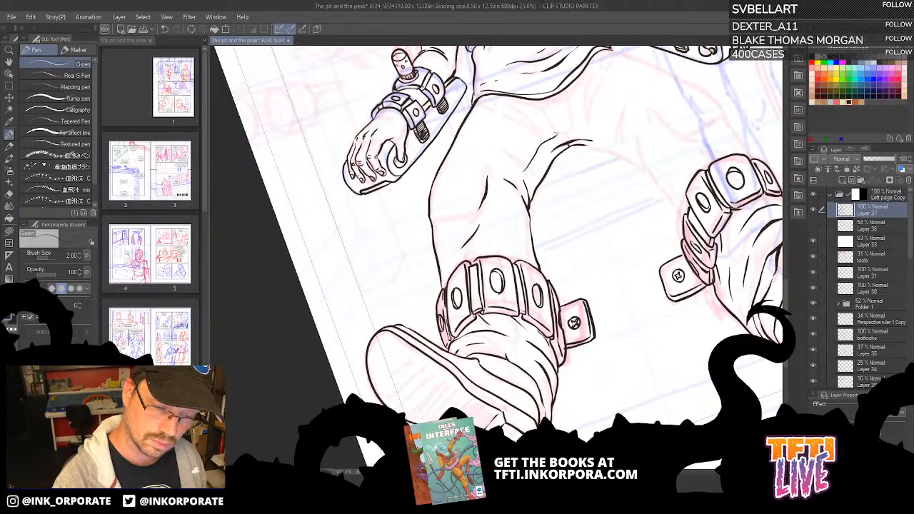
pyautogui.hotkey('ctrl', 'z')
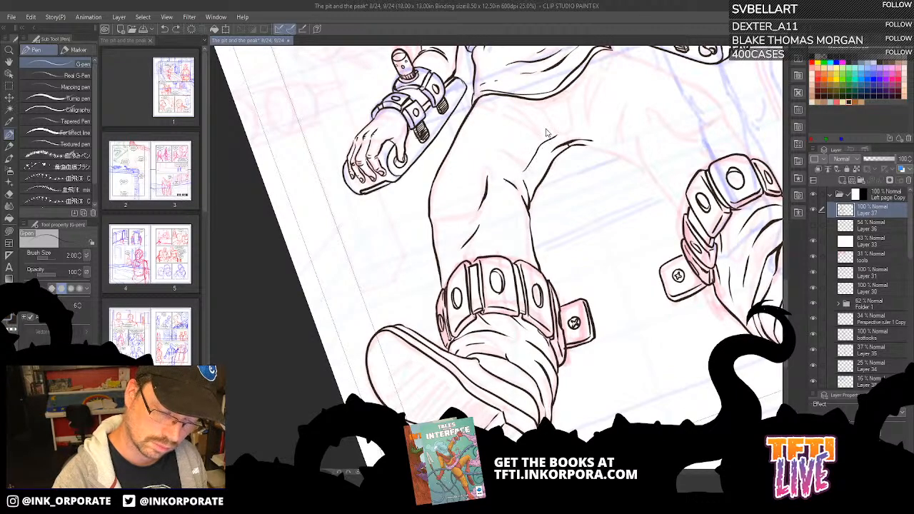
pyautogui.moveTo(530, 169); pyautogui.dragTo(557, 135)
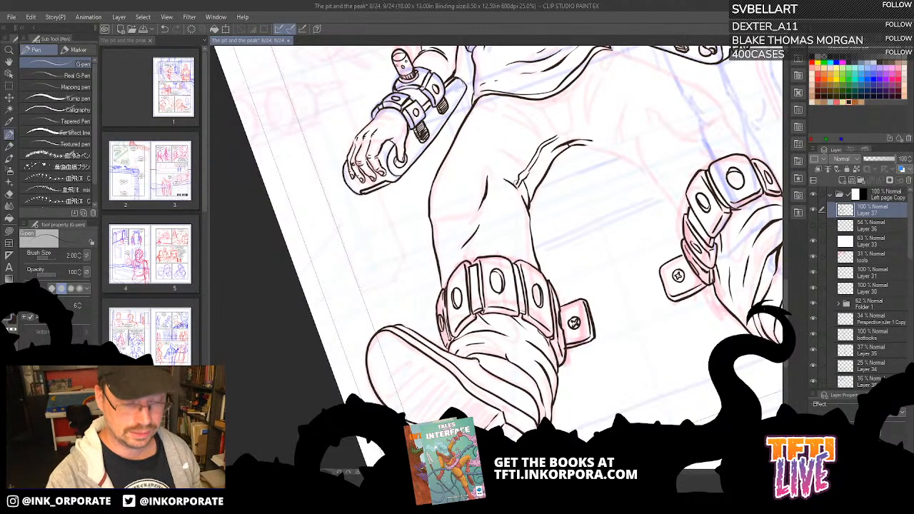
pyautogui.moveTo(513, 188)
pyautogui.mouseDown()
pyautogui.moveTo(527, 263)
pyautogui.moveTo(518, 181)
pyautogui.mouseUp()
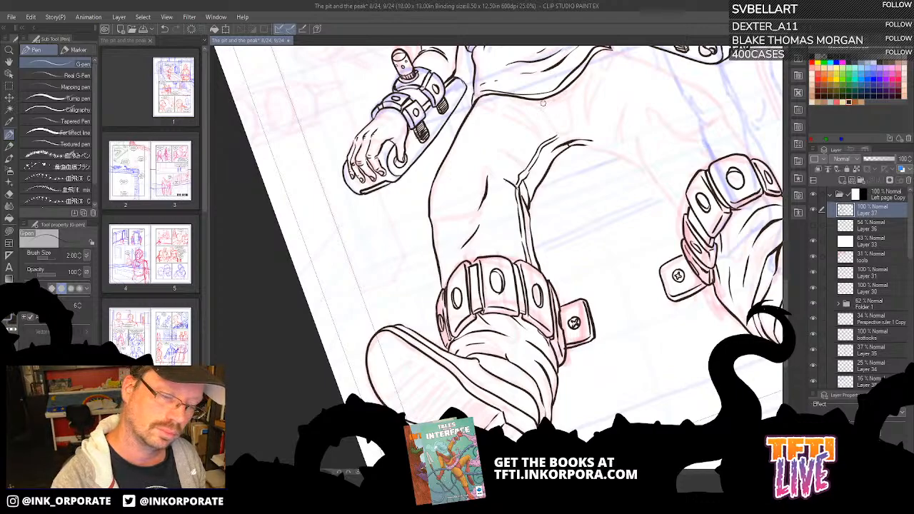
# Ink the crotch seam and hip creases below the shirt hem, plus short folds above the first leg's ankle cuff.
pyautogui.moveTo(544, 102)
pyautogui.mouseDown()
pyautogui.moveTo(560, 138)
pyautogui.moveTo(574, 130)
pyautogui.moveTo(563, 93)
pyautogui.mouseUp()
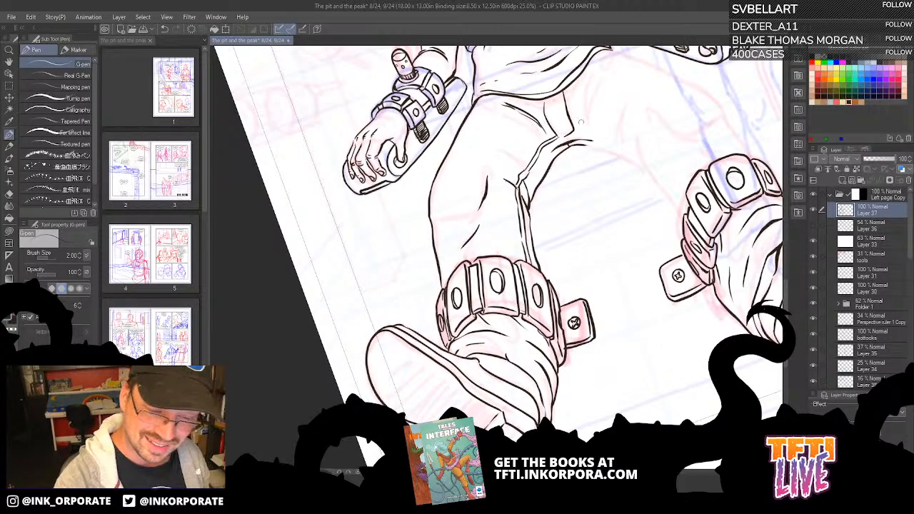
pyautogui.moveTo(582, 125); pyautogui.dragTo(592, 63)
pyautogui.moveTo(583, 108); pyautogui.dragTo(598, 70)
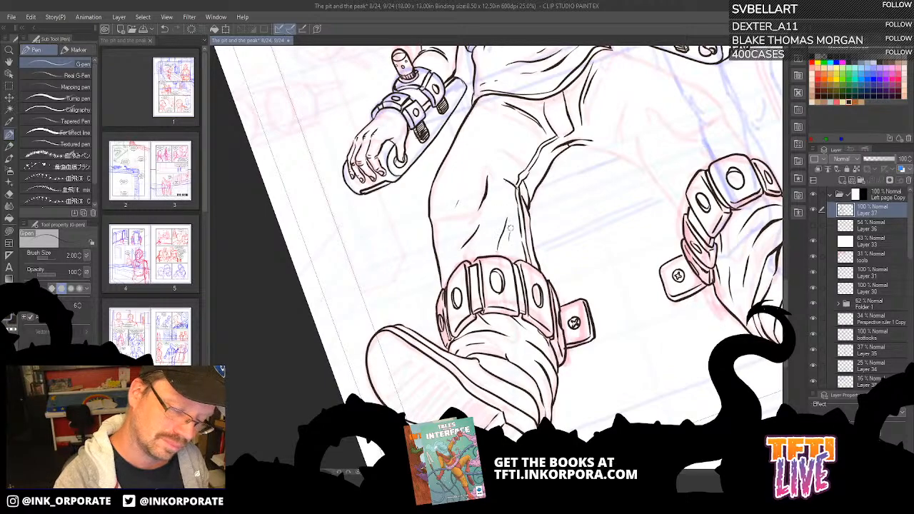
# Ink the second leg's inner contour from the crotch to its ankle cuff and add a curved fold at the knee.
pyautogui.moveTo(659, 174)
pyautogui.mouseDown()
pyautogui.moveTo(585, 187)
pyautogui.moveTo(552, 208)
pyautogui.moveTo(558, 215)
pyautogui.mouseUp()
pyautogui.moveTo(491, 189)
pyautogui.mouseDown()
pyautogui.moveTo(546, 214)
pyautogui.moveTo(543, 206)
pyautogui.moveTo(579, 263)
pyautogui.mouseUp()
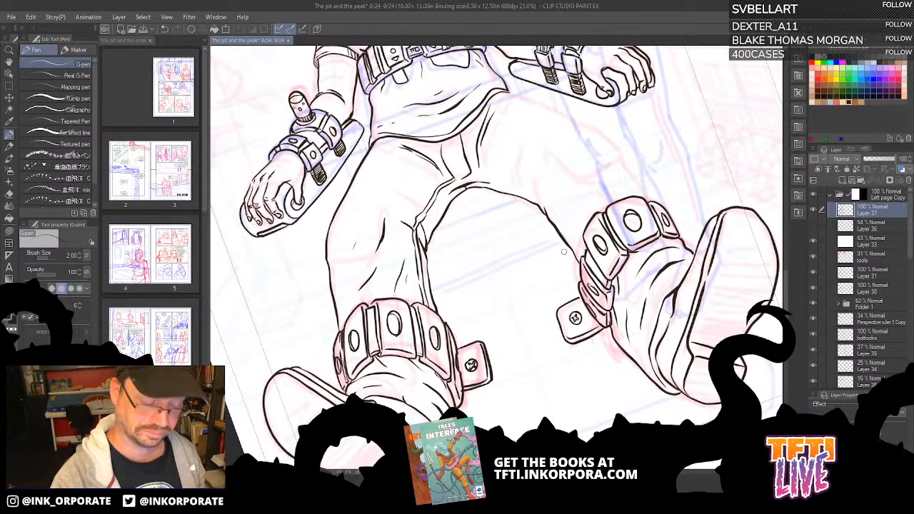
pyautogui.moveTo(557, 156)
pyautogui.mouseDown()
pyautogui.moveTo(568, 175)
pyautogui.moveTo(604, 192)
pyautogui.mouseUp()
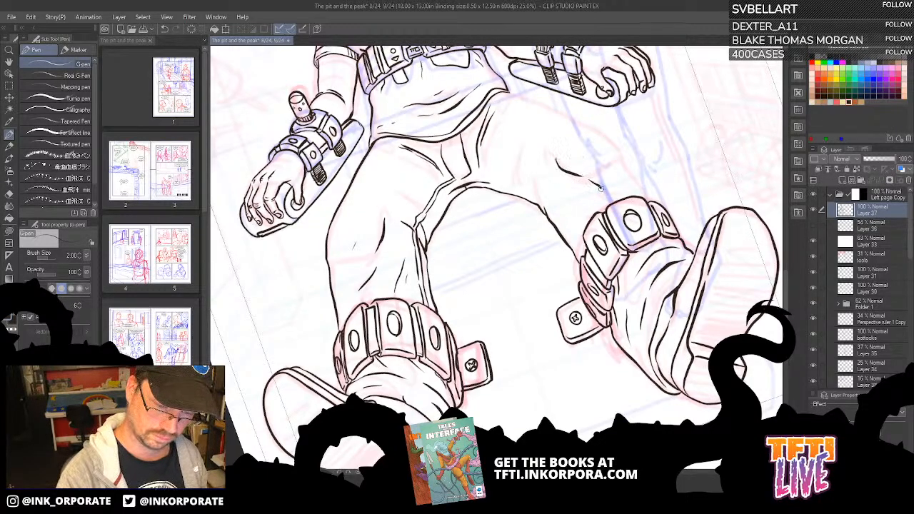
# Ink the second leg's outer contour from the shirt hem to the ankle cuff and add fold lines on its thigh.
pyautogui.moveTo(644, 84)
pyautogui.mouseDown()
pyautogui.moveTo(710, 283)
pyautogui.moveTo(553, 458)
pyautogui.moveTo(343, 398)
pyautogui.moveTo(315, 332)
pyautogui.mouseUp()
pyautogui.moveTo(358, 213); pyautogui.dragTo(398, 213)
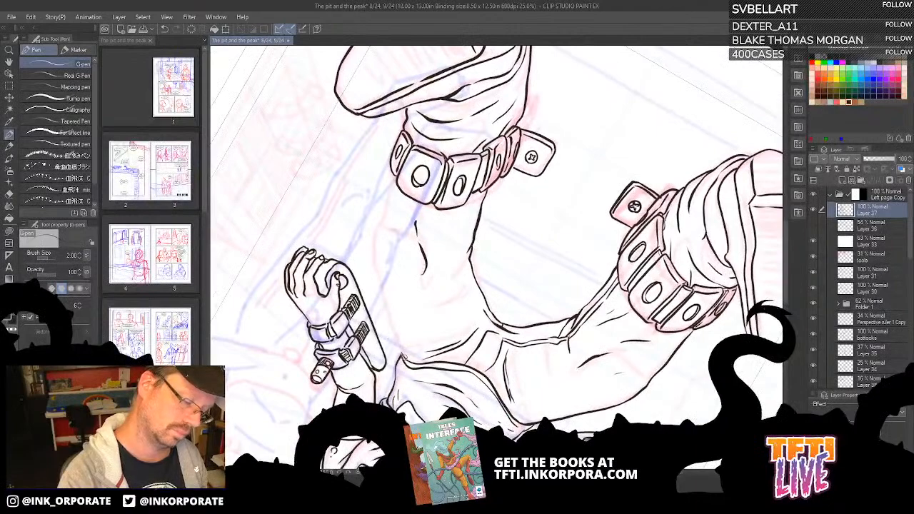
pyautogui.moveTo(405, 360)
pyautogui.mouseDown()
pyautogui.moveTo(374, 252)
pyautogui.moveTo(397, 158)
pyautogui.mouseUp()
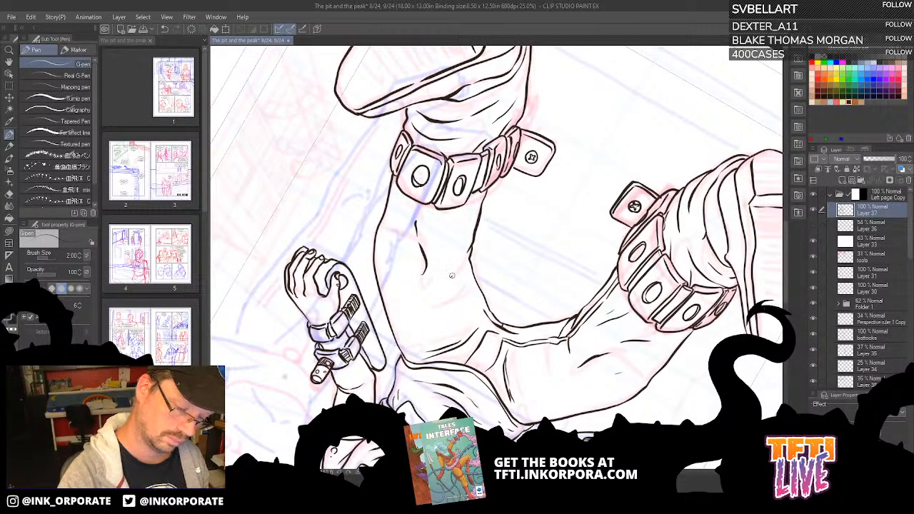
pyautogui.moveTo(452, 275); pyautogui.dragTo(470, 255)
pyautogui.moveTo(435, 306)
pyautogui.mouseDown()
pyautogui.moveTo(468, 286)
pyautogui.moveTo(461, 299)
pyautogui.mouseUp()
# Ink a doubled edge along the shirt hem and touch up the small folds below the belt.
pyautogui.press('^')
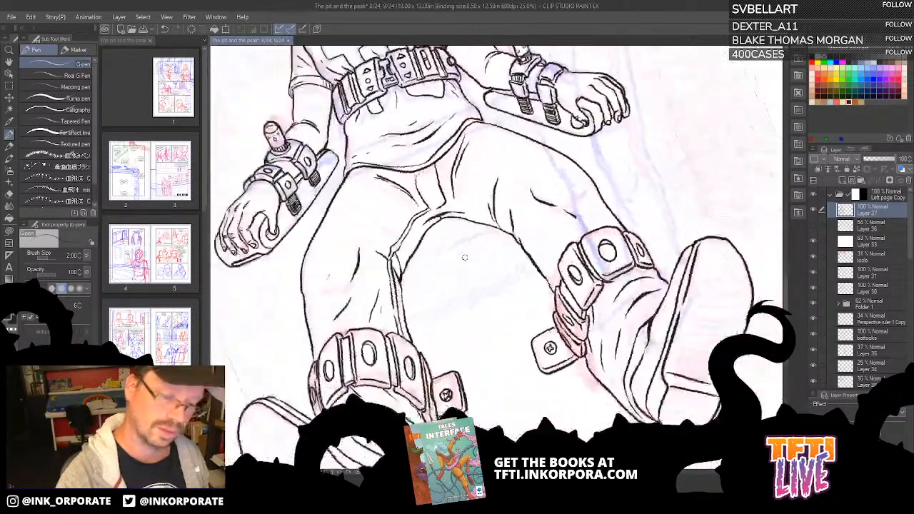
pyautogui.press('^')
pyautogui.press('^')
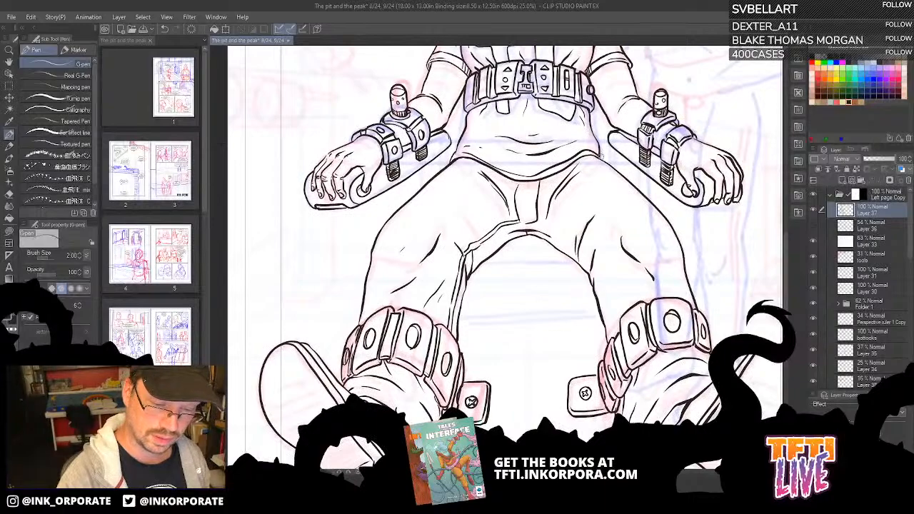
pyautogui.moveTo(604, 155)
pyautogui.mouseDown()
pyautogui.moveTo(582, 163)
pyautogui.moveTo(603, 157)
pyautogui.mouseUp()
pyautogui.hotkey('ctrl', 'z')
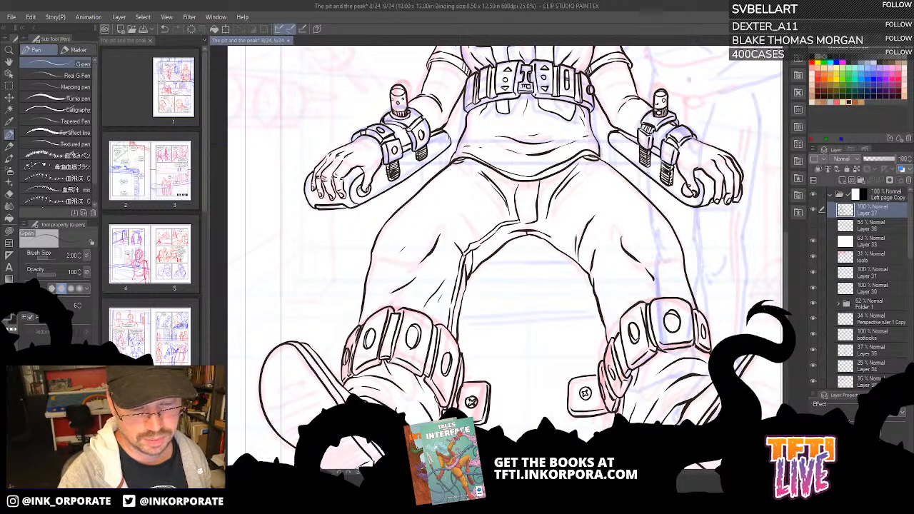
pyautogui.moveTo(472, 124); pyautogui.dragTo(485, 125)
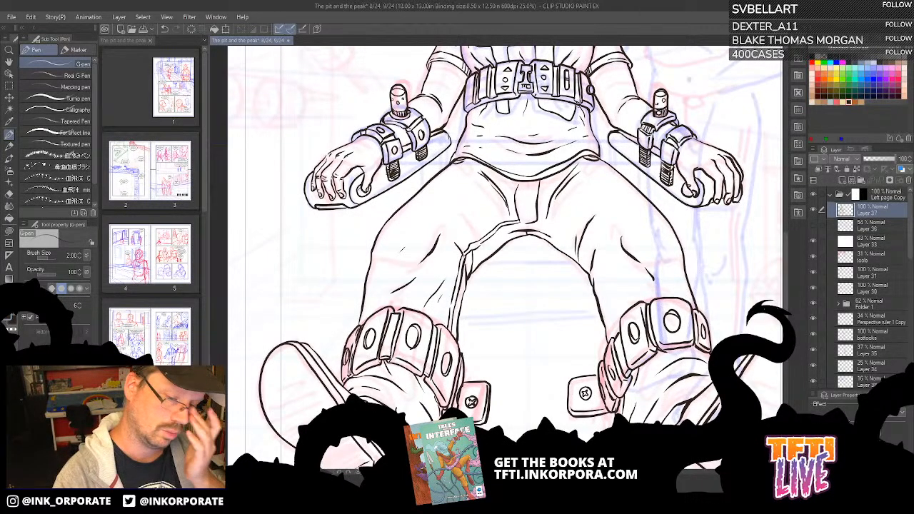
pyautogui.moveTo(597, 162); pyautogui.dragTo(585, 196)
pyautogui.moveTo(607, 54); pyautogui.dragTo(599, 108)
pyautogui.moveTo(592, 155); pyautogui.dragTo(604, 82)
# Ink the long outer edge and rounded corners of the platform beneath both boots.
pyautogui.scroll(-2, 616, 61)
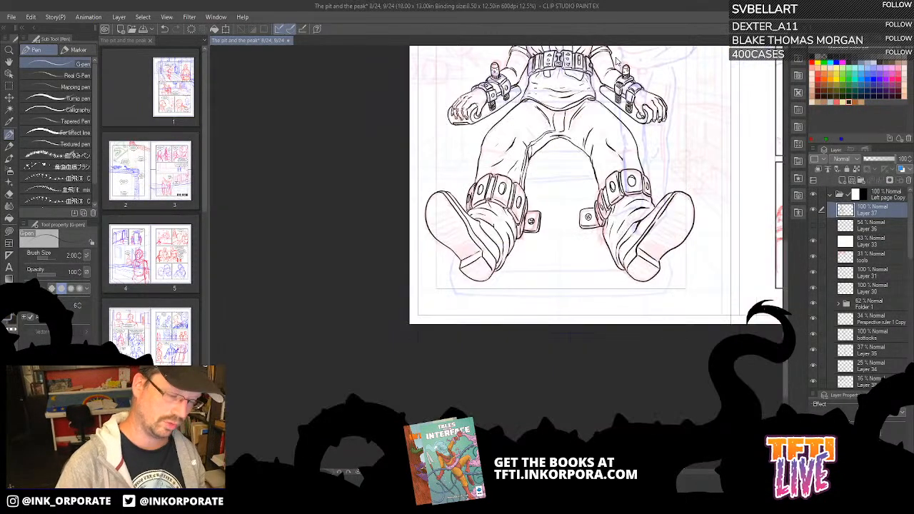
pyautogui.scroll(2, 617, 61)
pyautogui.scroll(-2, 616, 61)
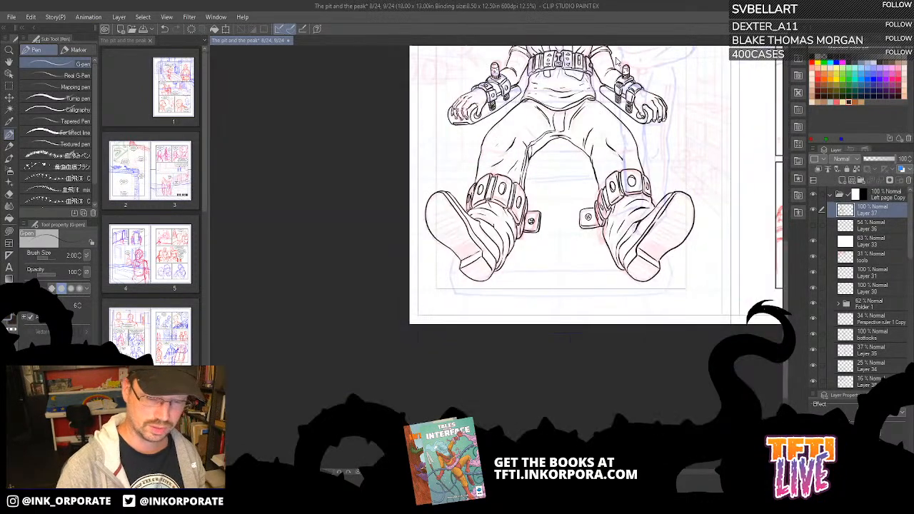
pyautogui.moveTo(616, 57); pyautogui.dragTo(547, 41)
pyautogui.press('-')
pyautogui.press('-')
pyautogui.press('-')
pyautogui.press('-')
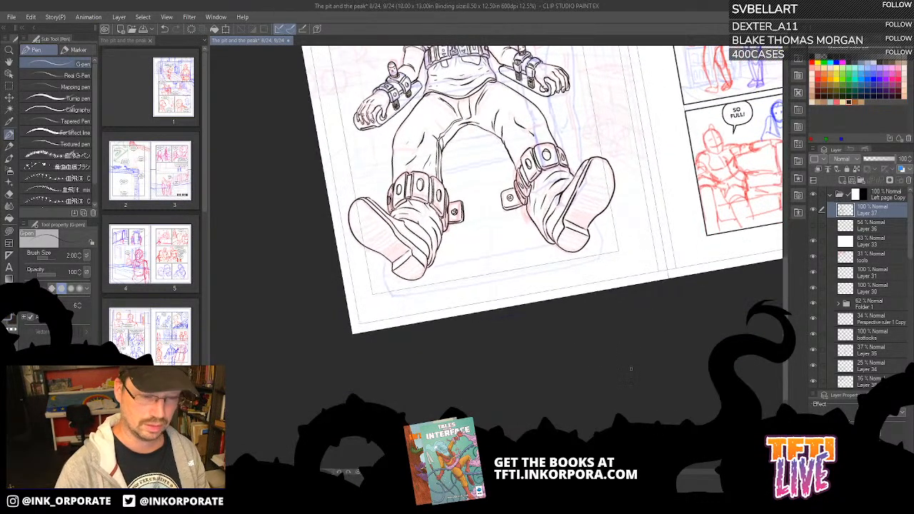
pyautogui.press('-')
pyautogui.press('-')
pyautogui.press('-')
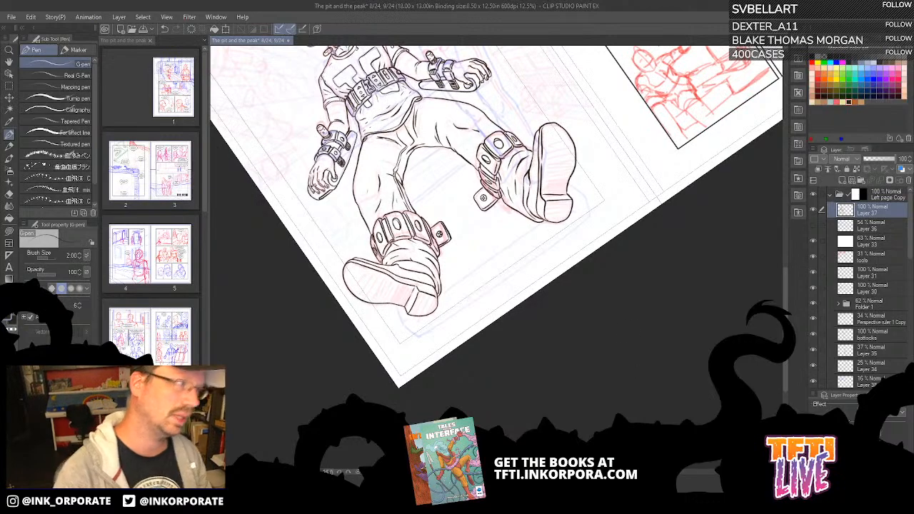
pyautogui.press('-')
pyautogui.press('-')
pyautogui.moveTo(490, 289); pyautogui.dragTo(479, 232)
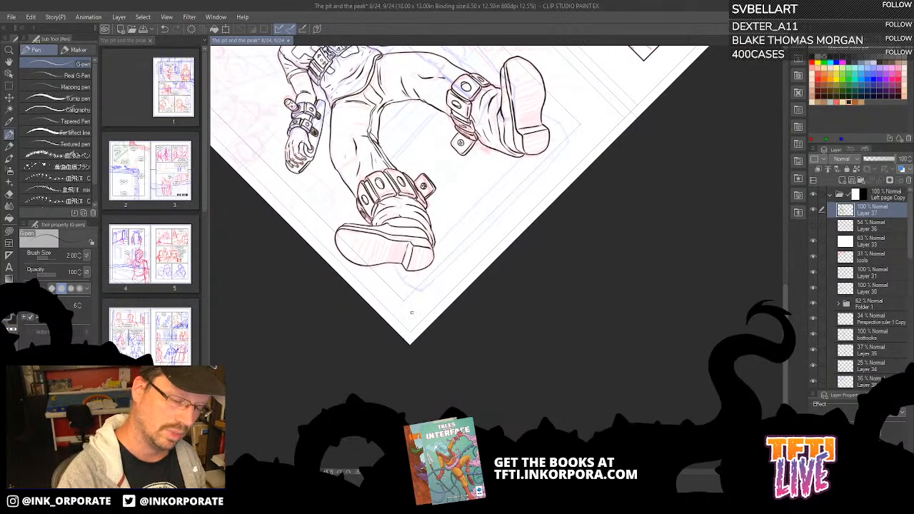
pyautogui.moveTo(392, 263)
pyautogui.mouseDown()
pyautogui.moveTo(406, 284)
pyautogui.moveTo(429, 290)
pyautogui.moveTo(534, 182)
pyautogui.mouseUp()
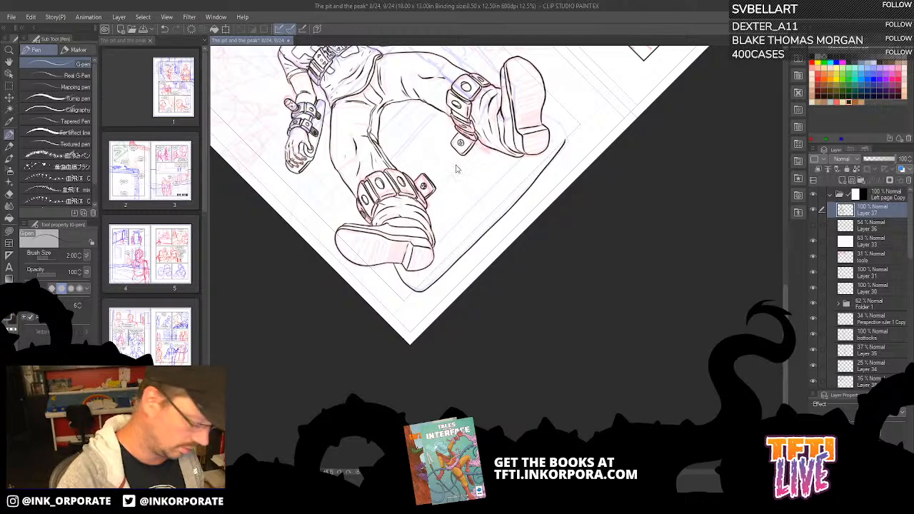
pyautogui.hotkey('ctrl', 'z')
pyautogui.moveTo(394, 263)
pyautogui.mouseDown()
pyautogui.moveTo(402, 280)
pyautogui.moveTo(460, 264)
pyautogui.moveTo(548, 171)
pyautogui.mouseUp()
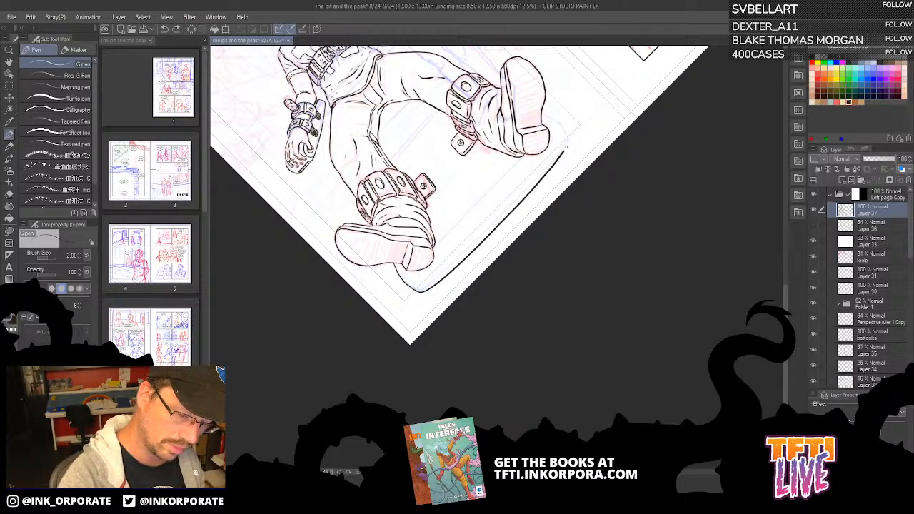
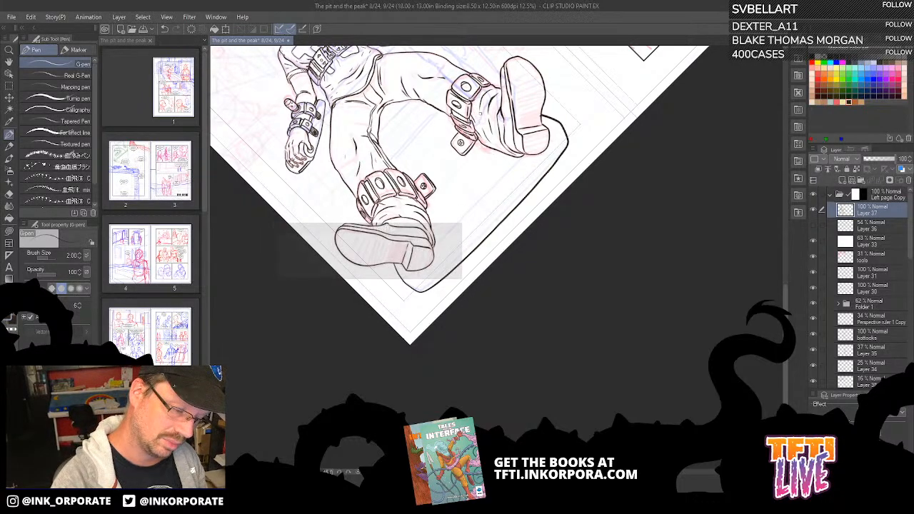
# Ink the platform's straight inner edge between the two boots and try a second line parallel to its outer edge.
pyautogui.press('-')
pyautogui.press('-')
pyautogui.press('-')
pyautogui.moveTo(464, 292); pyautogui.dragTo(475, 314)
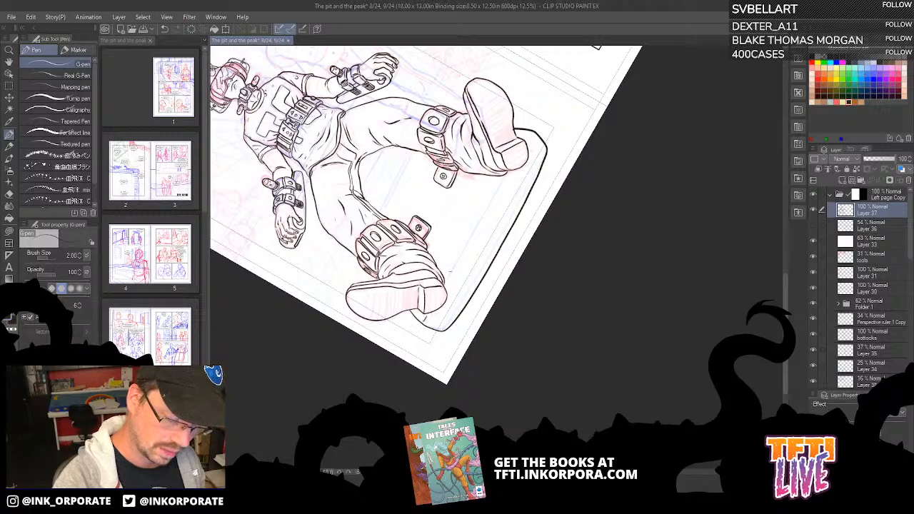
pyautogui.moveTo(444, 287); pyautogui.dragTo(485, 211)
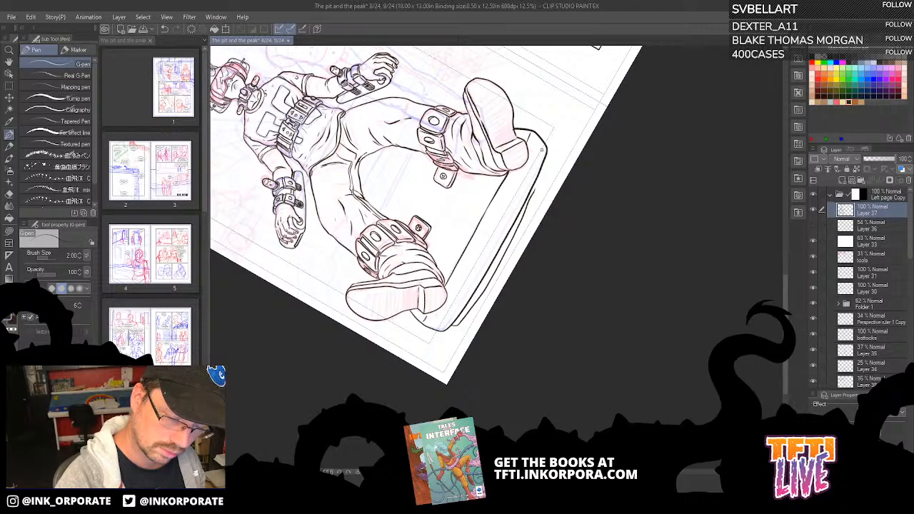
# Undo the platform's second outer line and re-ink it parallel to the long edge with the page rotated.
pyautogui.hotkey('ctrl', 'z')
pyautogui.press('^')
pyautogui.press('^')
pyautogui.press('^')
pyautogui.press('^')
pyautogui.press('^')
pyautogui.press('^')
pyautogui.press('^')
pyautogui.press('^')
pyautogui.press('^')
pyautogui.press('^')
pyautogui.press('^')
pyautogui.press('^')
pyautogui.press('^')
pyautogui.press('^')
pyautogui.press('^')
pyautogui.press('^')
pyautogui.press('^')
pyautogui.press('^')
pyautogui.press('^')
pyautogui.press('^')
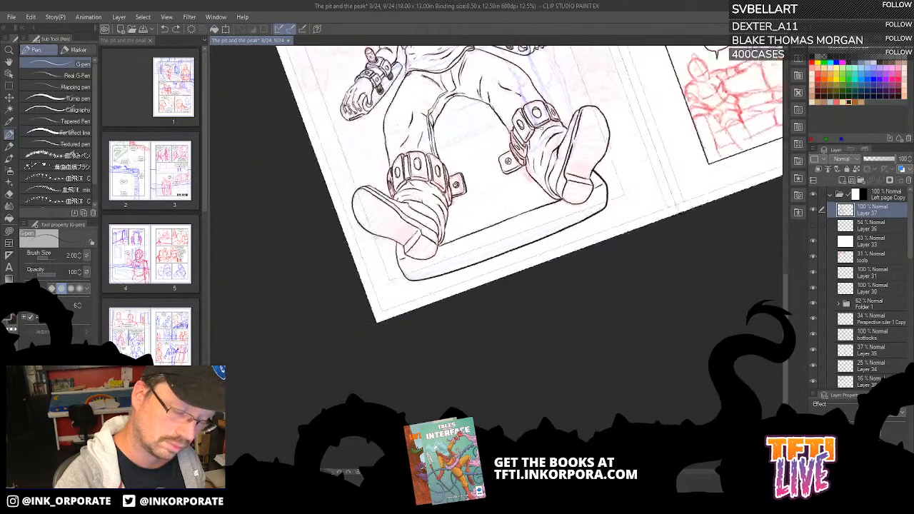
pyautogui.press('^')
pyautogui.press('^')
pyautogui.press('^')
pyautogui.press('^')
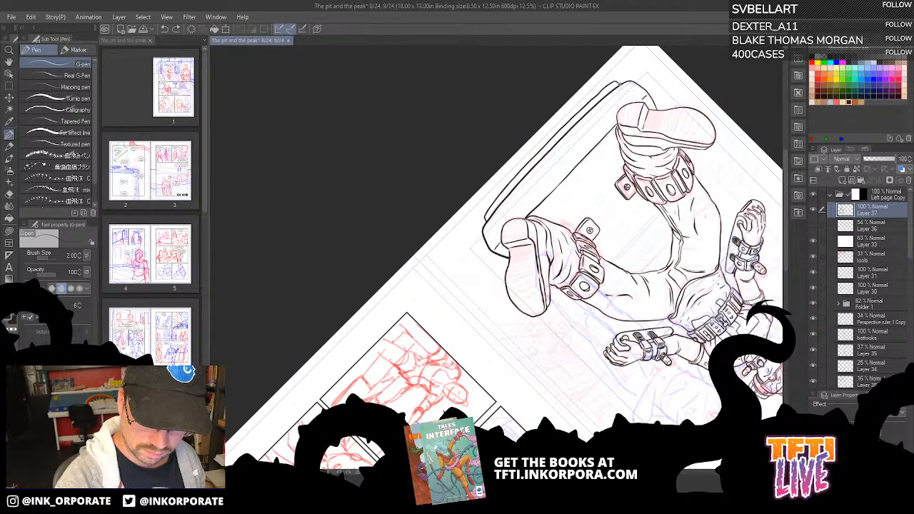
# Ink the rounded end of the platform's lower slab where its doubled outer edge meets the corner beside the boot.
pyautogui.press('^')
pyautogui.press('^')
pyautogui.press('^')
pyautogui.press('^')
pyautogui.press('^')
pyautogui.press('^')
pyautogui.press('^')
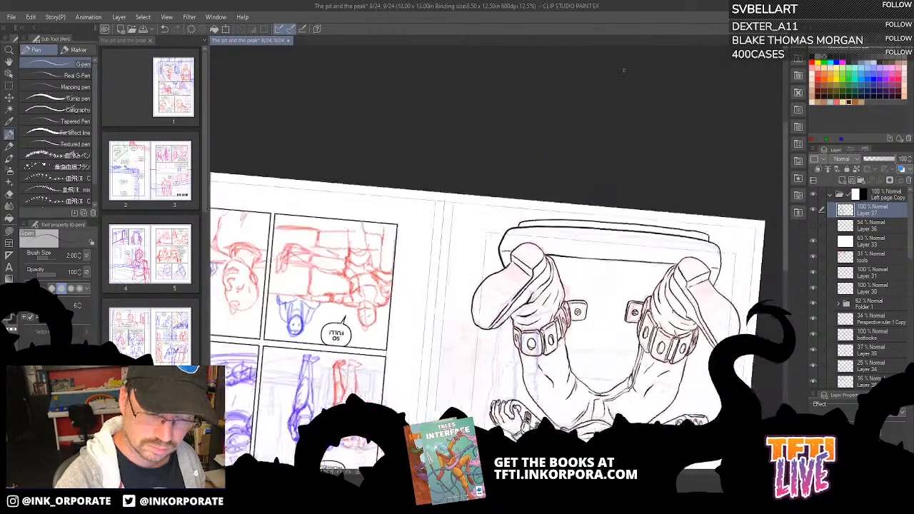
pyautogui.moveTo(688, 325)
pyautogui.mouseDown()
pyautogui.moveTo(568, 134)
pyautogui.moveTo(590, 213)
pyautogui.mouseUp()
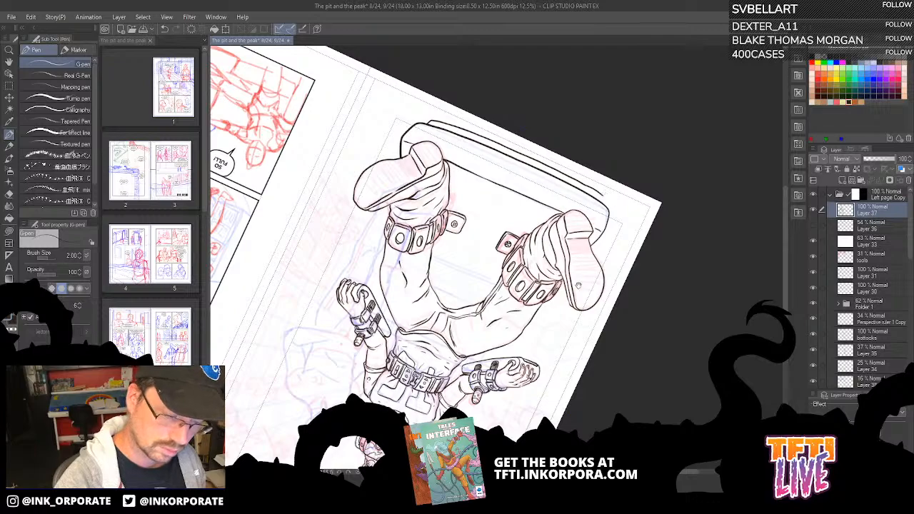
pyautogui.moveTo(551, 315); pyautogui.dragTo(501, 264)
pyautogui.moveTo(537, 222); pyautogui.dragTo(546, 280)
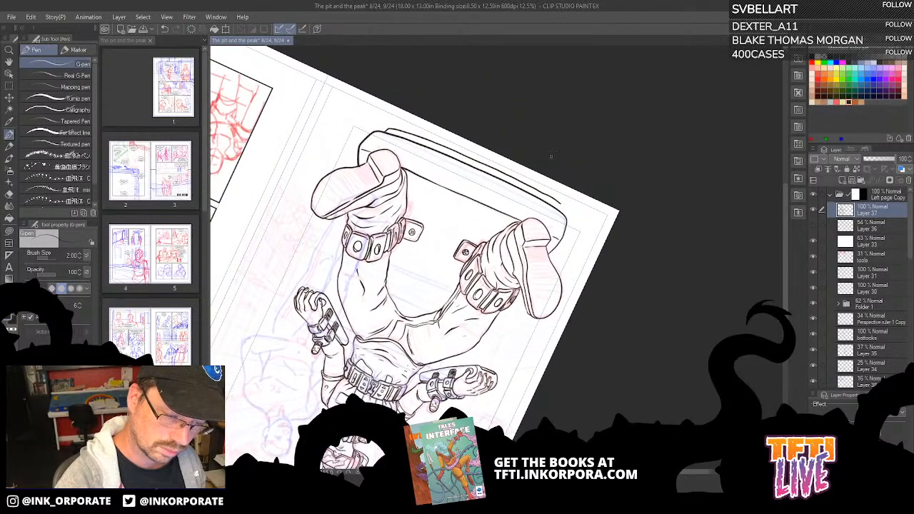
pyautogui.moveTo(440, 238)
pyautogui.mouseDown()
pyautogui.moveTo(445, 227)
pyautogui.moveTo(516, 201)
pyautogui.moveTo(564, 228)
pyautogui.mouseUp()
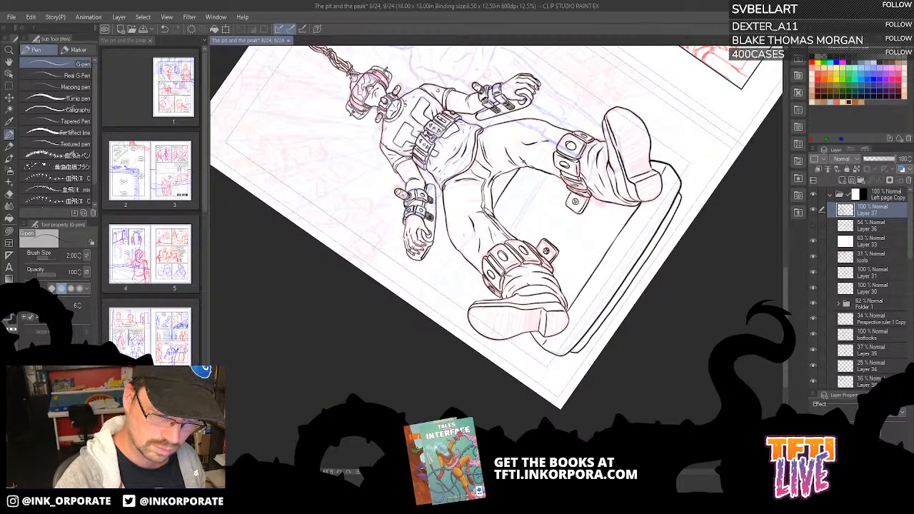
pyautogui.moveTo(546, 180)
pyautogui.mouseDown()
pyautogui.moveTo(548, 230)
pyautogui.moveTo(528, 268)
pyautogui.moveTo(492, 260)
pyautogui.moveTo(505, 273)
pyautogui.mouseUp()
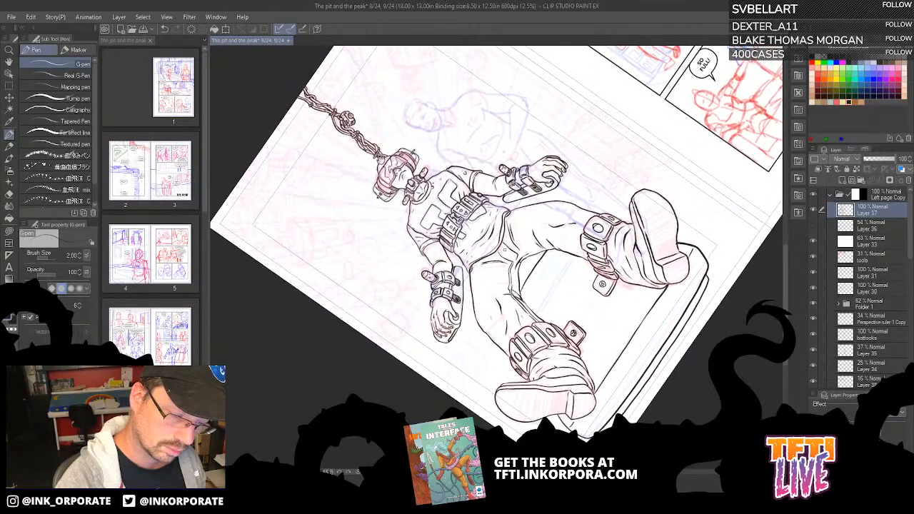
# Ink the chair back's slanted edge beside the shirt, running from the belt down to the thigh near the armrest.
pyautogui.scroll(2, 509, 205)
pyautogui.press('^')
pyautogui.press('^')
pyautogui.press('^')
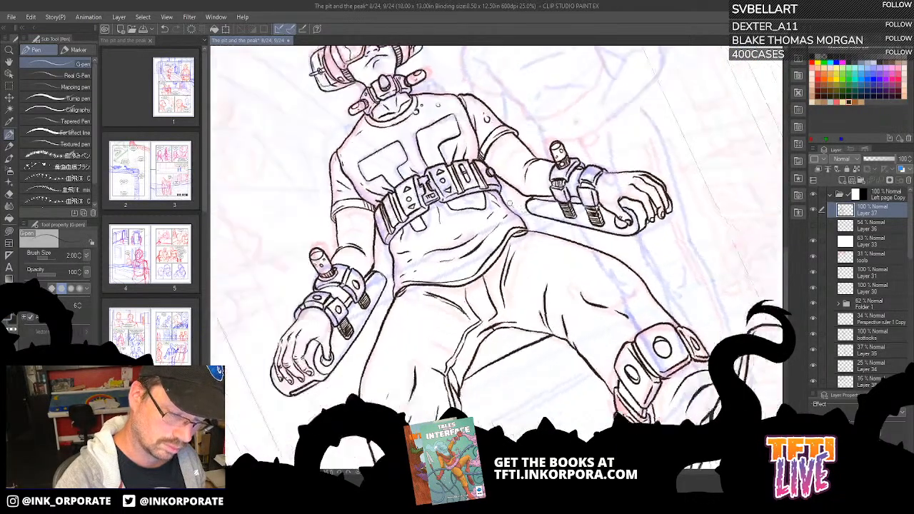
pyautogui.press('^')
pyautogui.press('^')
pyautogui.press('^')
pyautogui.press('^')
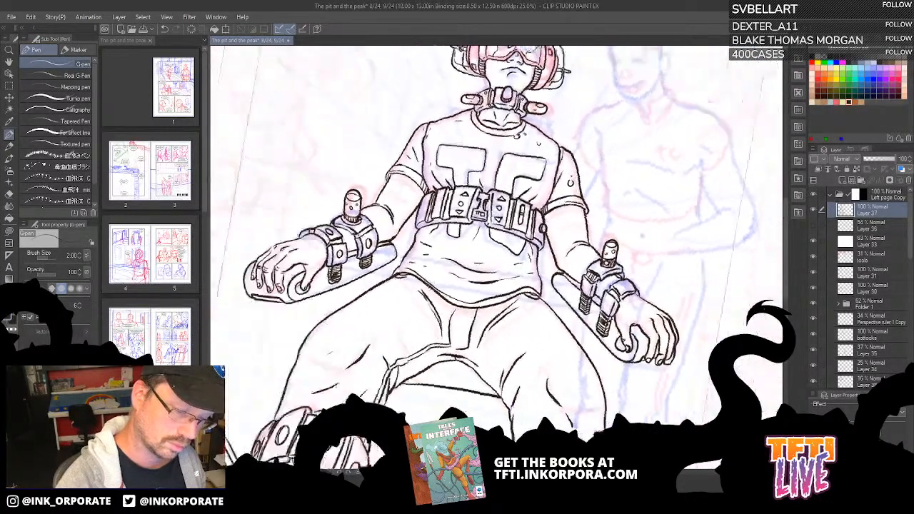
pyautogui.moveTo(482, 314); pyautogui.dragTo(513, 310)
pyautogui.moveTo(499, 149); pyautogui.dragTo(567, 120)
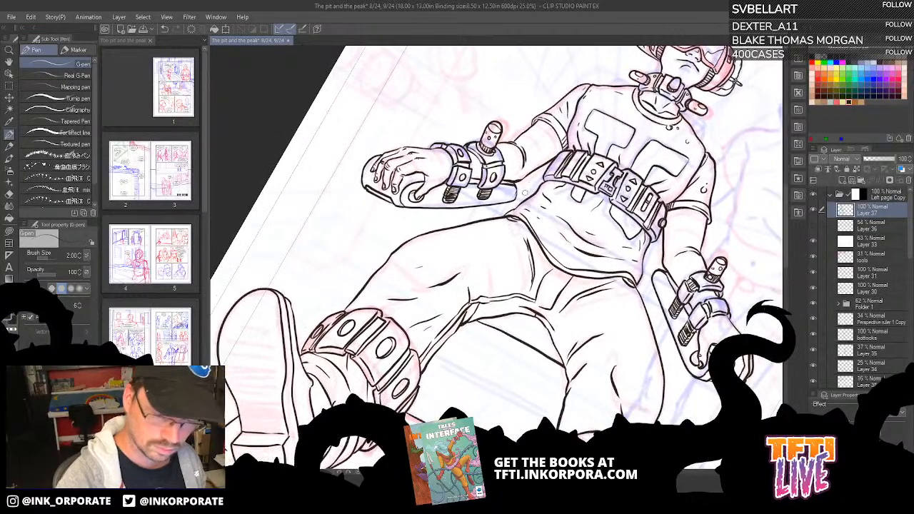
pyautogui.moveTo(514, 208); pyautogui.dragTo(548, 163)
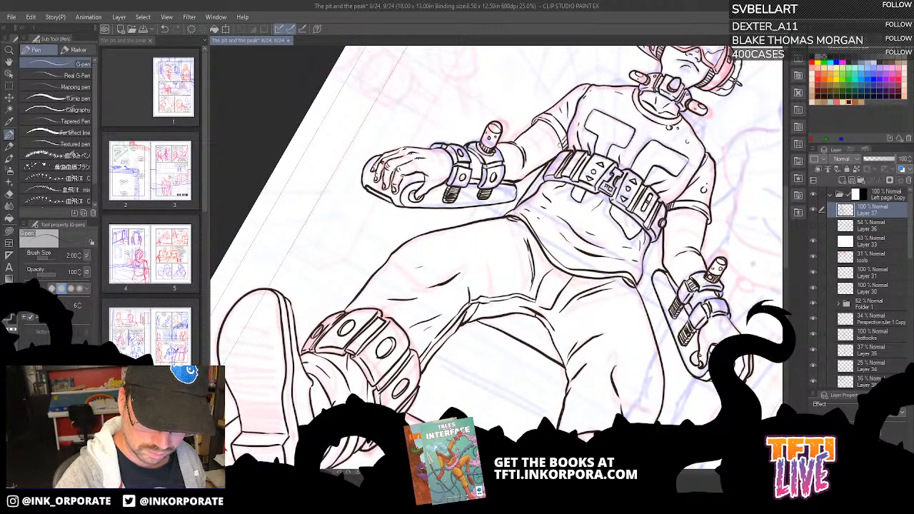
pyautogui.moveTo(633, 266)
pyautogui.mouseDown()
pyautogui.moveTo(582, 236)
pyautogui.moveTo(604, 182)
pyautogui.mouseUp()
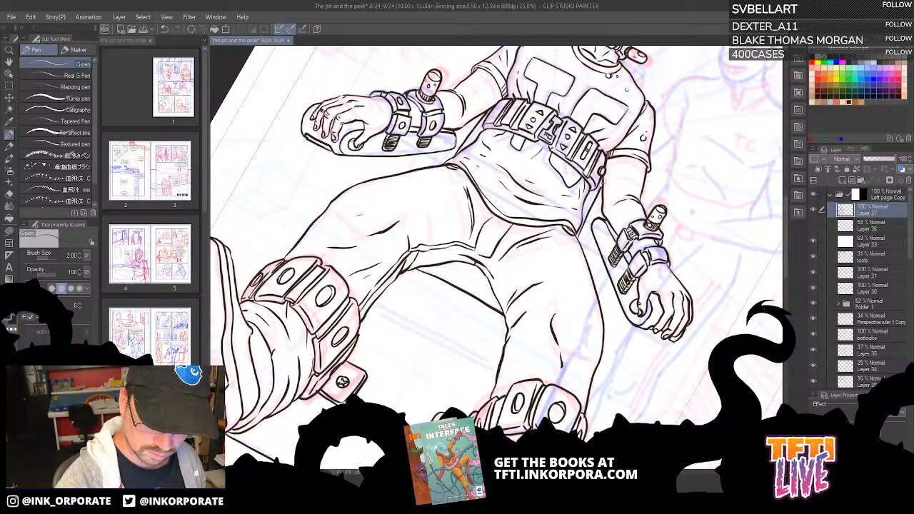
# Ink the short support struts beneath the armrests and undo the misplaced strokes.
pyautogui.moveTo(487, 269); pyautogui.dragTo(582, 239)
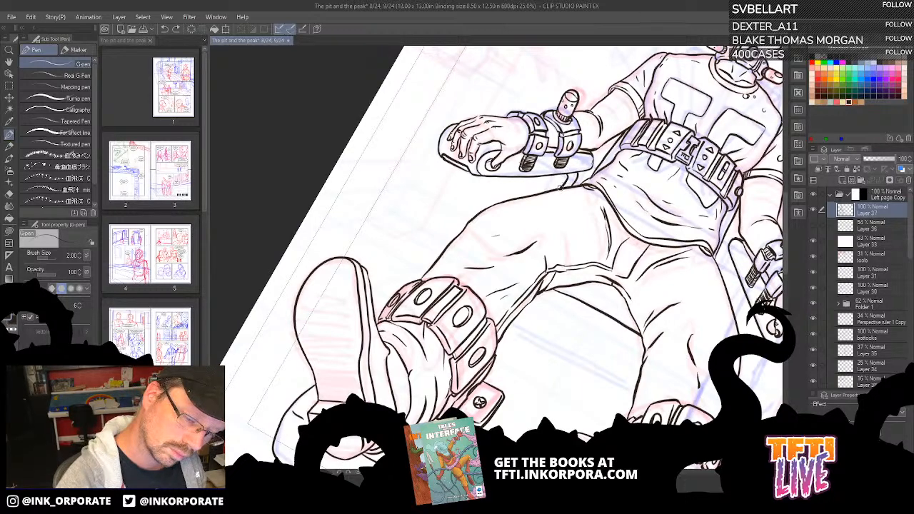
pyautogui.moveTo(560, 188); pyautogui.dragTo(570, 180)
pyautogui.moveTo(613, 397); pyautogui.dragTo(583, 460)
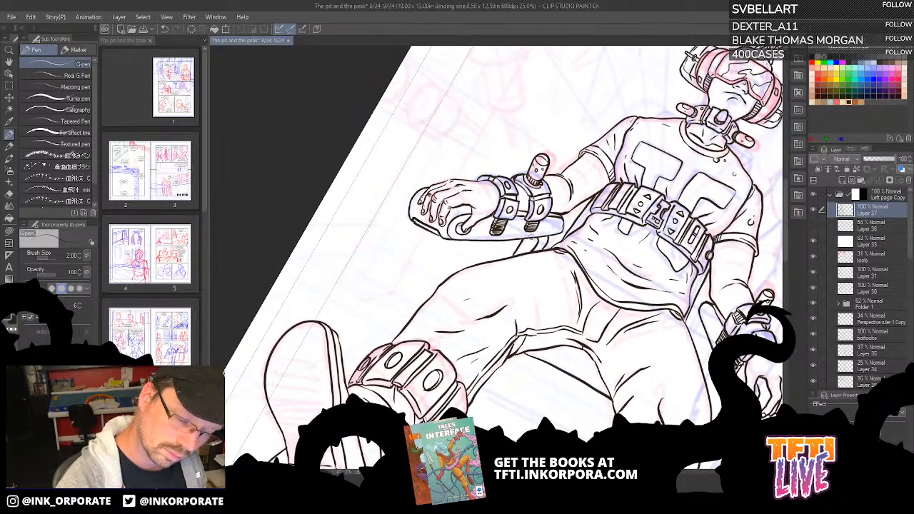
pyautogui.hotkey('ctrl', 'z')
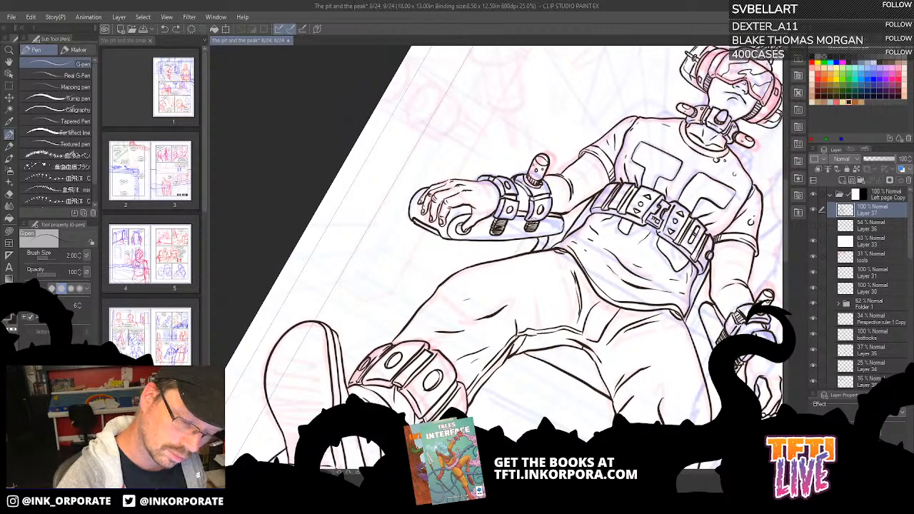
pyautogui.moveTo(473, 299)
pyautogui.mouseDown()
pyautogui.moveTo(450, 244)
pyautogui.moveTo(504, 207)
pyautogui.moveTo(530, 217)
pyautogui.mouseUp()
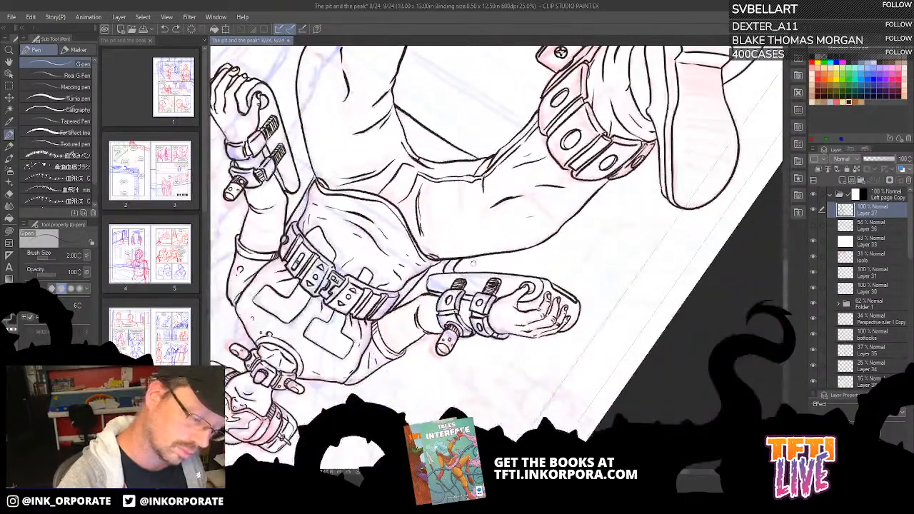
pyautogui.moveTo(467, 272)
pyautogui.mouseDown()
pyautogui.moveTo(483, 255)
pyautogui.moveTo(462, 268)
pyautogui.moveTo(467, 259)
pyautogui.moveTo(456, 251)
pyautogui.moveTo(485, 136)
pyautogui.moveTo(547, 82)
pyautogui.mouseUp()
pyautogui.hotkey('ctrl', 'z')
pyautogui.moveTo(634, 158); pyautogui.dragTo(538, 260)
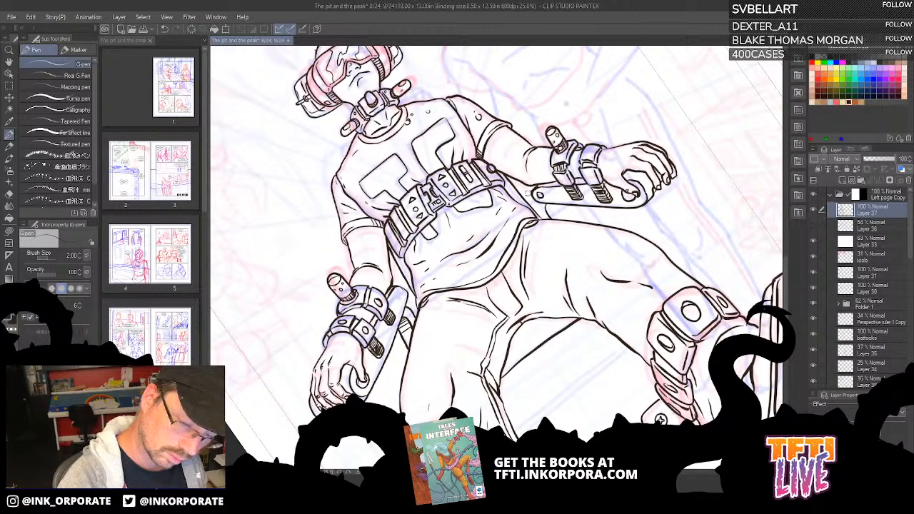
# Draw a small bolt hole at the armrest's inner end and shade the strut beneath the opposite armrest.
pyautogui.moveTo(398, 290)
pyautogui.mouseDown()
pyautogui.moveTo(396, 297)
pyautogui.moveTo(400, 291)
pyautogui.mouseUp()
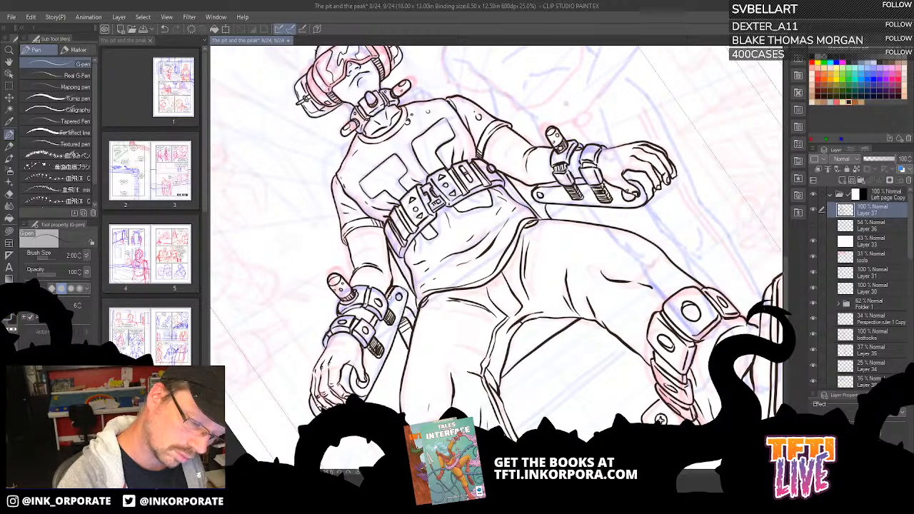
pyautogui.moveTo(557, 203); pyautogui.dragTo(561, 217)
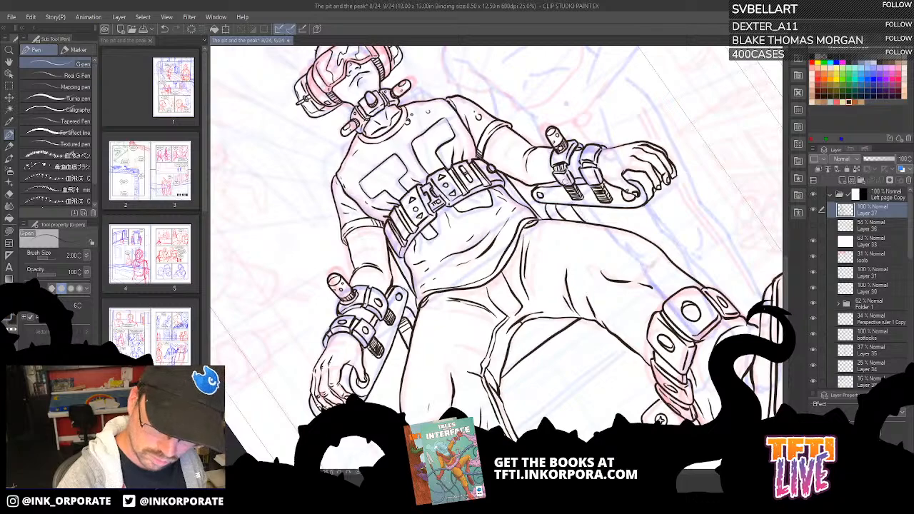
pyautogui.moveTo(558, 204); pyautogui.dragTo(570, 216)
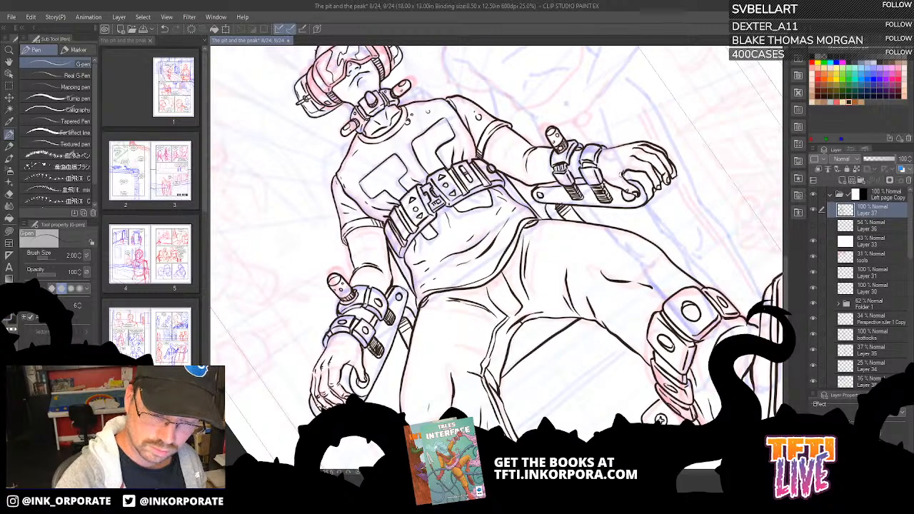
# Hatch the shadow beneath the palm on the armrest with the shaded strut and reinforce that armrest's edges.
pyautogui.moveTo(622, 172); pyautogui.dragTo(630, 178)
pyautogui.moveTo(630, 171); pyautogui.dragTo(640, 175)
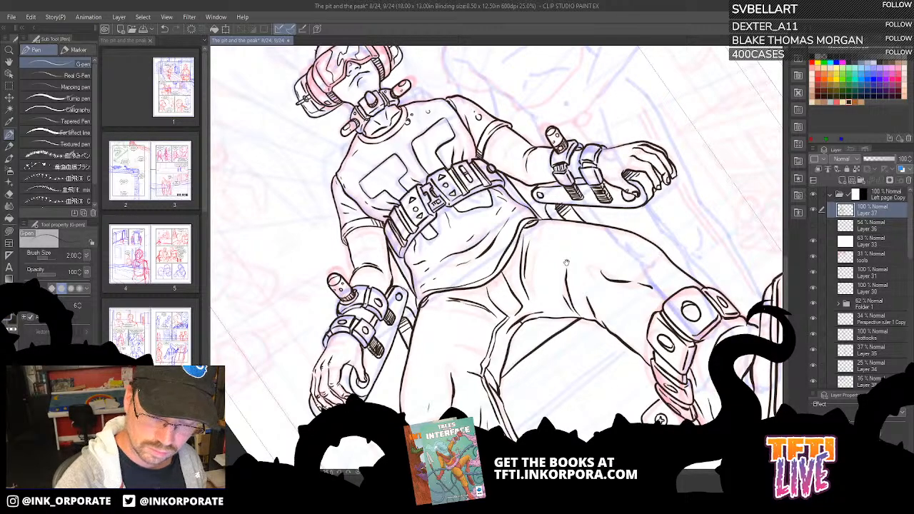
pyautogui.moveTo(566, 263); pyautogui.dragTo(677, 220)
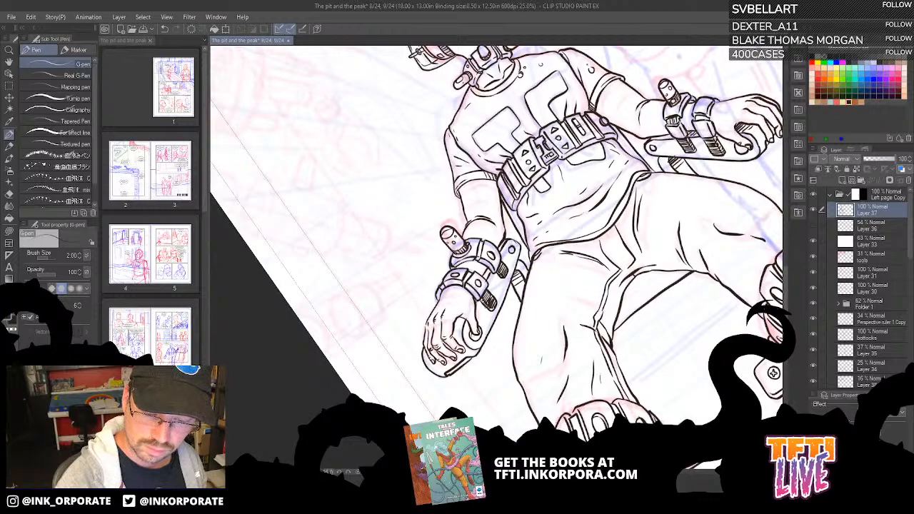
pyautogui.moveTo(655, 138); pyautogui.dragTo(670, 135)
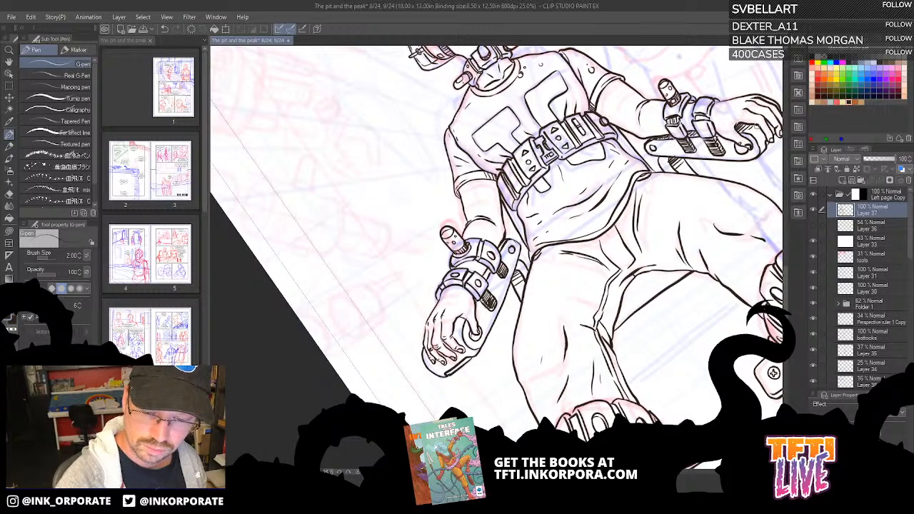
pyautogui.moveTo(750, 123); pyautogui.dragTo(759, 146)
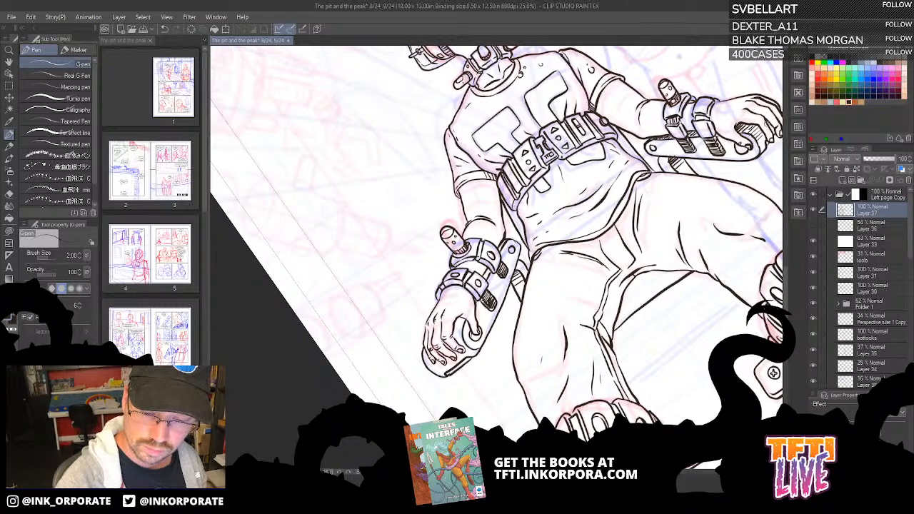
# Hatch the shadow between the other hand's palm and its armrest with short parallel strokes.
pyautogui.moveTo(485, 282)
pyautogui.mouseDown()
pyautogui.moveTo(555, 246)
pyautogui.moveTo(562, 187)
pyautogui.mouseUp()
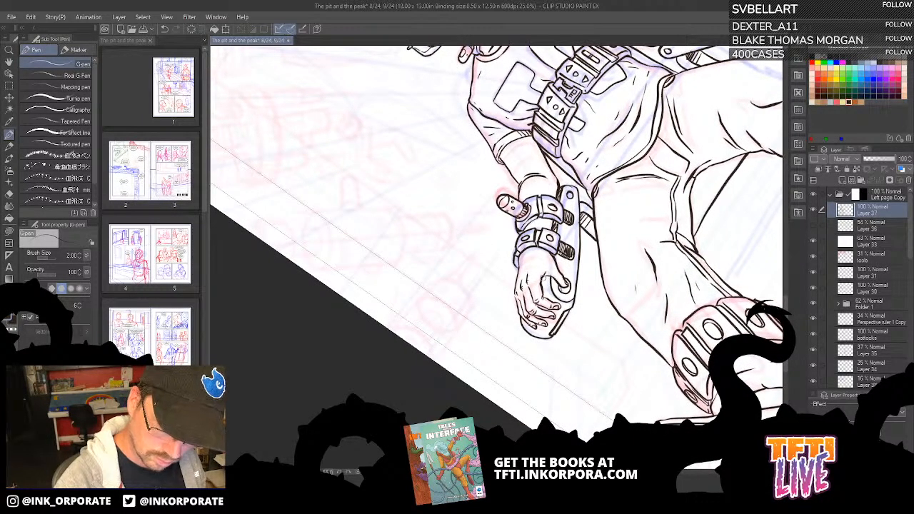
pyautogui.moveTo(546, 277); pyautogui.dragTo(542, 292)
pyautogui.moveTo(549, 280); pyautogui.dragTo(543, 295)
pyautogui.moveTo(550, 286); pyautogui.dragTo(547, 297)
pyautogui.moveTo(554, 289); pyautogui.dragTo(549, 298)
pyautogui.moveTo(556, 293); pyautogui.dragTo(553, 301)
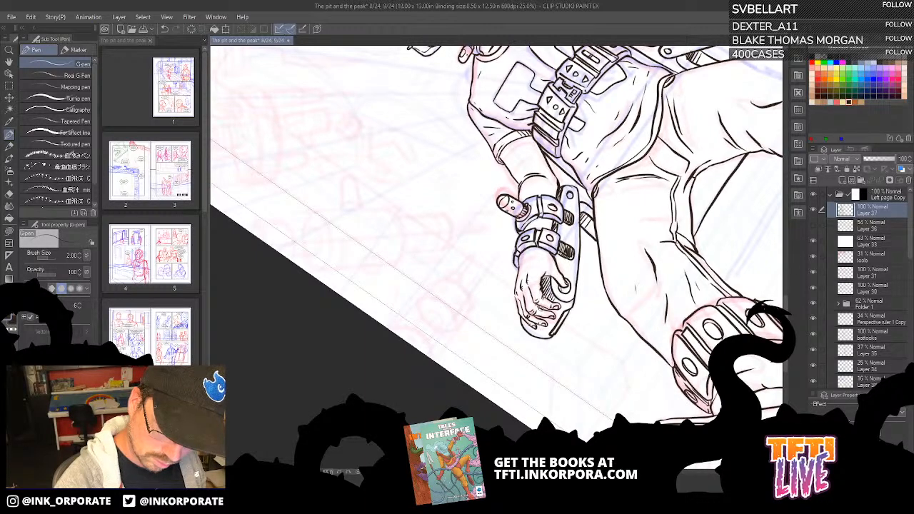
# Raise Layer 33's opacity to 100% to hide the sketch and examine the figure's clean line art, including boots and platform.
pyautogui.click(875, 241)
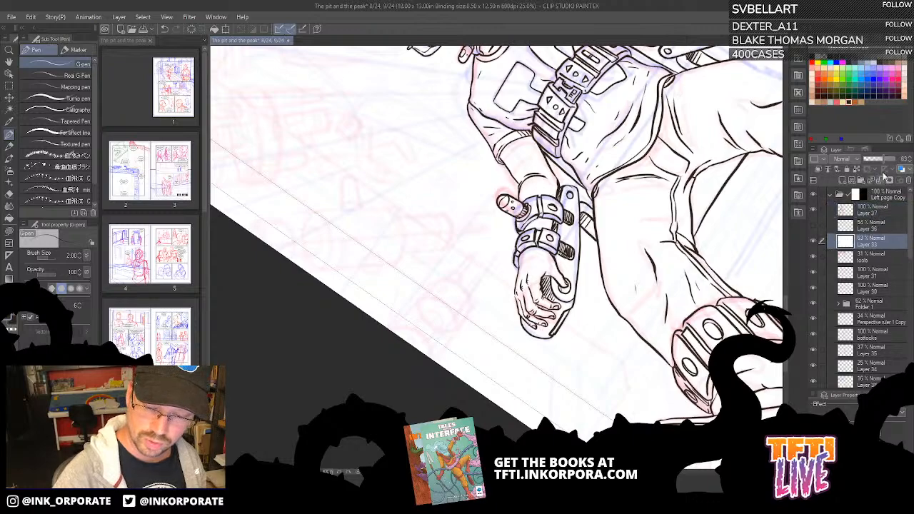
pyautogui.moveTo(885, 159); pyautogui.dragTo(896, 160)
pyautogui.hotkey('ctrl', '-')
pyautogui.press('^')
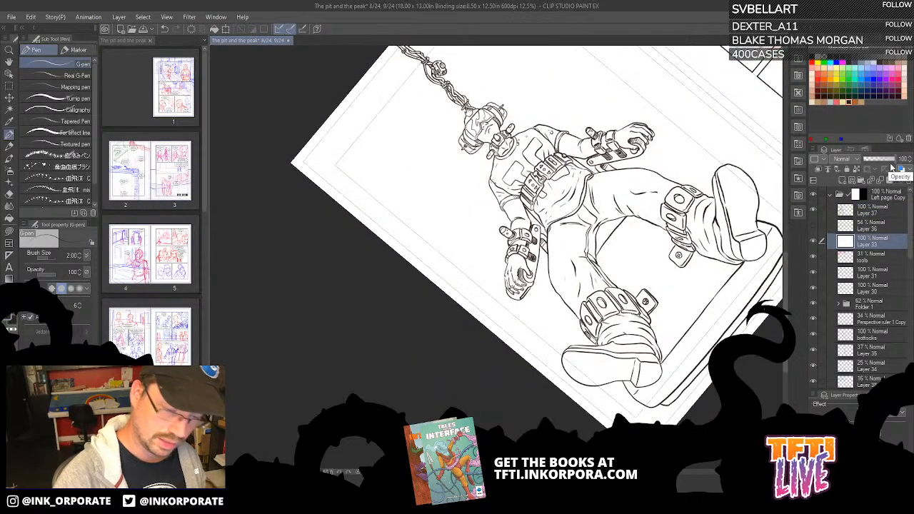
pyautogui.press('^')
pyautogui.press('^')
pyautogui.press('^')
pyautogui.press('^')
pyautogui.press('^')
pyautogui.press('^')
pyautogui.press('^')
pyautogui.press('^')
pyautogui.press('^')
pyautogui.press('^')
pyautogui.press('^')
pyautogui.press('^')
pyautogui.moveTo(652, 373); pyautogui.dragTo(581, 350)
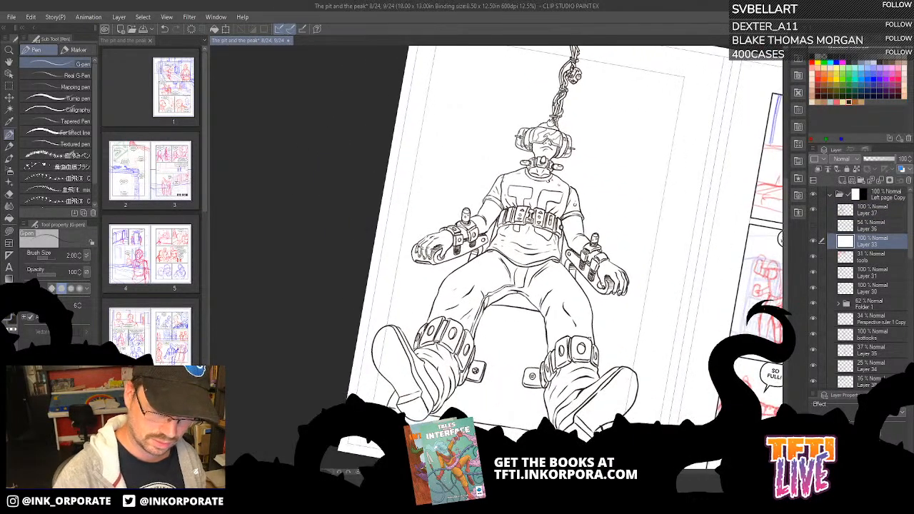
pyautogui.press('^')
pyautogui.moveTo(609, 455); pyautogui.dragTo(640, 391)
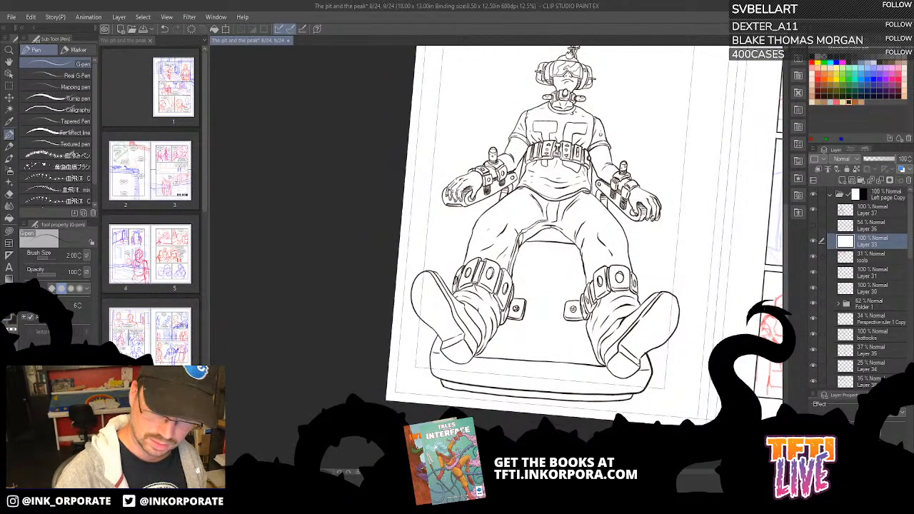
pyautogui.scroll(2, 641, 370)
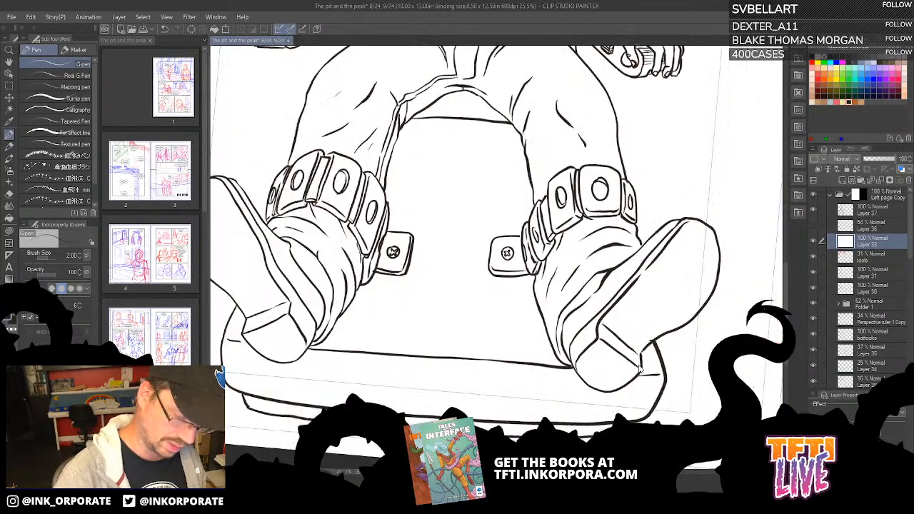
# Strengthen the side edge of the boot sole with an ink stroke on Layer 37.
pyautogui.click(883, 212)
pyautogui.press('^')
pyautogui.press('^')
pyautogui.press('^')
pyautogui.press('^')
pyautogui.press('^')
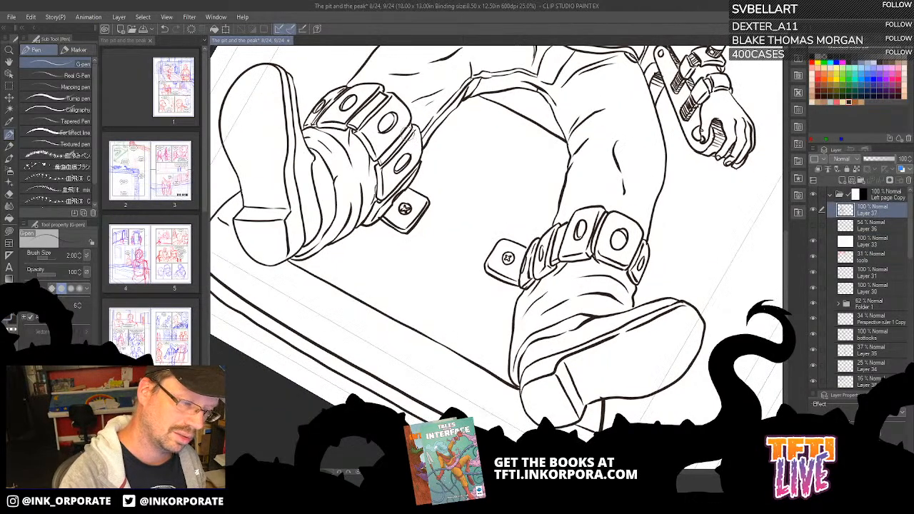
pyautogui.press('^')
pyautogui.press('^')
pyautogui.press('^')
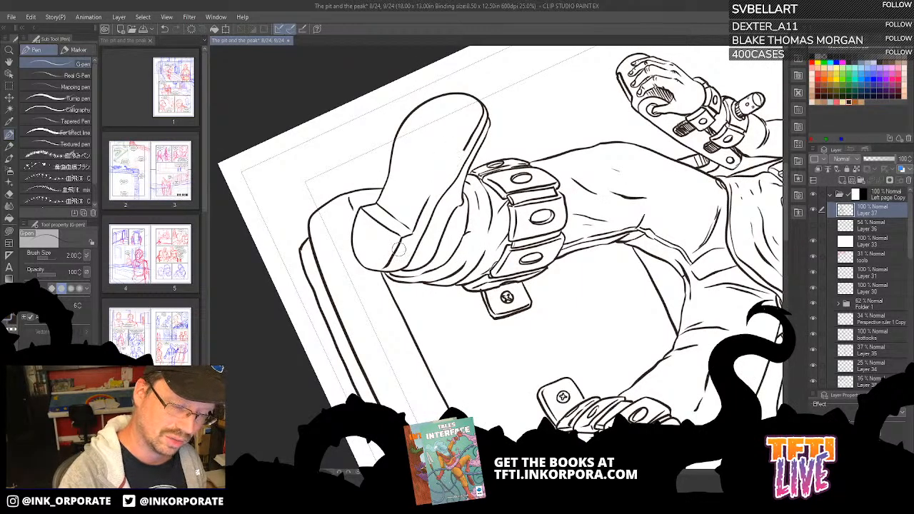
pyautogui.moveTo(427, 201); pyautogui.dragTo(481, 105)
pyautogui.press('-')
pyautogui.press('-')
pyautogui.press('-')
pyautogui.press('-')
pyautogui.press('-')
pyautogui.press('-')
pyautogui.press('-')
pyautogui.press('-')
pyautogui.press('-')
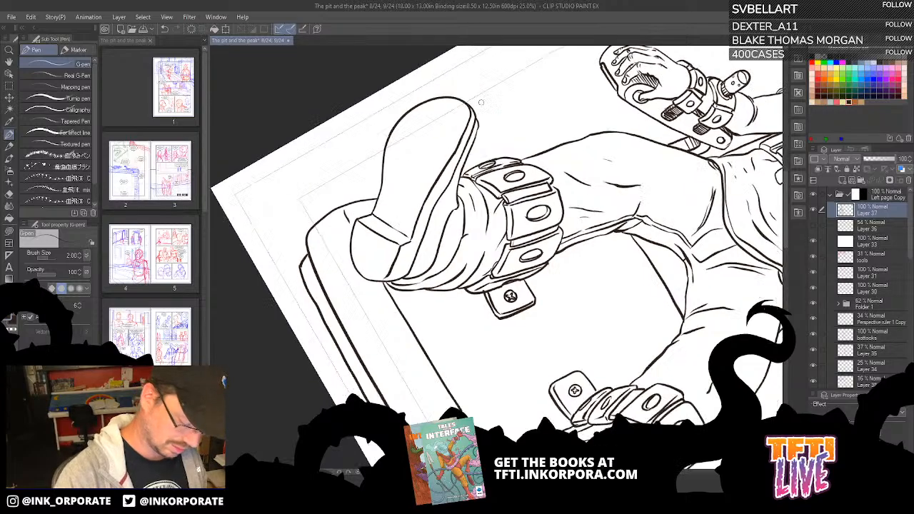
# Lower Layer 33's opacity to 39% so the sketch shows through beneath the boots and platform.
pyautogui.click(885, 241)
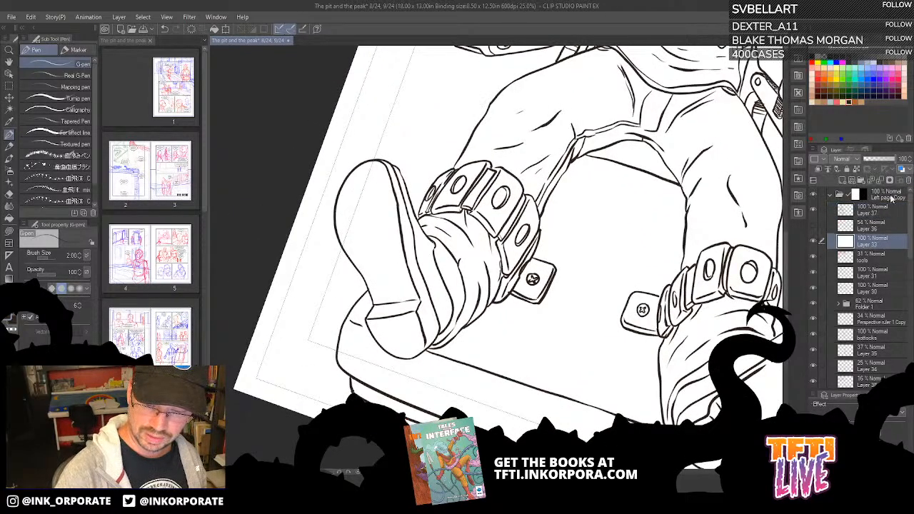
pyautogui.click(876, 160)
pyautogui.hotkey('ctrl', '-')
pyautogui.press('-')
pyautogui.press('-')
pyautogui.press('-')
pyautogui.press('-')
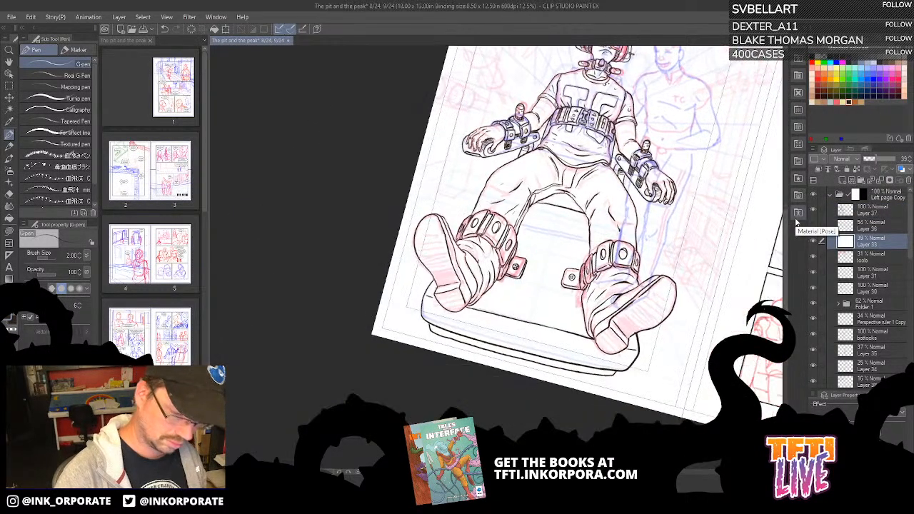
pyautogui.hotkey('ctrl', '+')
pyautogui.moveTo(629, 323); pyautogui.dragTo(605, 311)
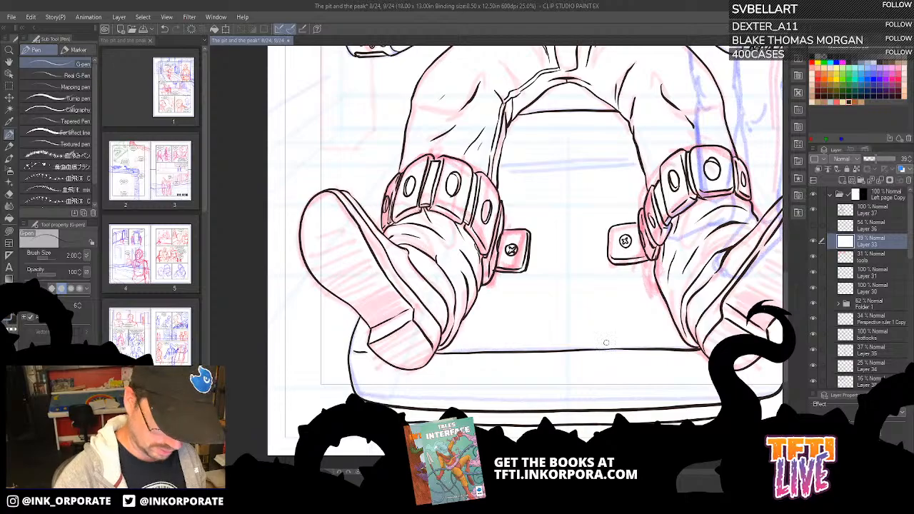
# Erase the inked screw tabs beside both ankle cuffs on Layer 37.
pyautogui.press('-')
pyautogui.press('-')
pyautogui.press('-')
pyautogui.press('-')
pyautogui.press('-')
pyautogui.press('-')
pyautogui.press('-')
pyautogui.press('-')
pyautogui.press('-')
pyautogui.press('-')
pyautogui.press('-')
pyautogui.press('-')
pyautogui.press('-')
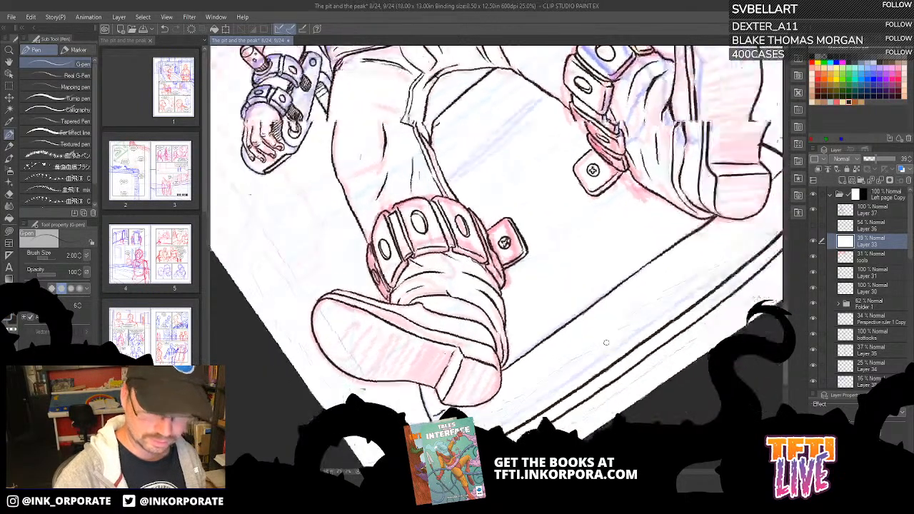
pyautogui.press('^')
pyautogui.press('^')
pyautogui.press('^')
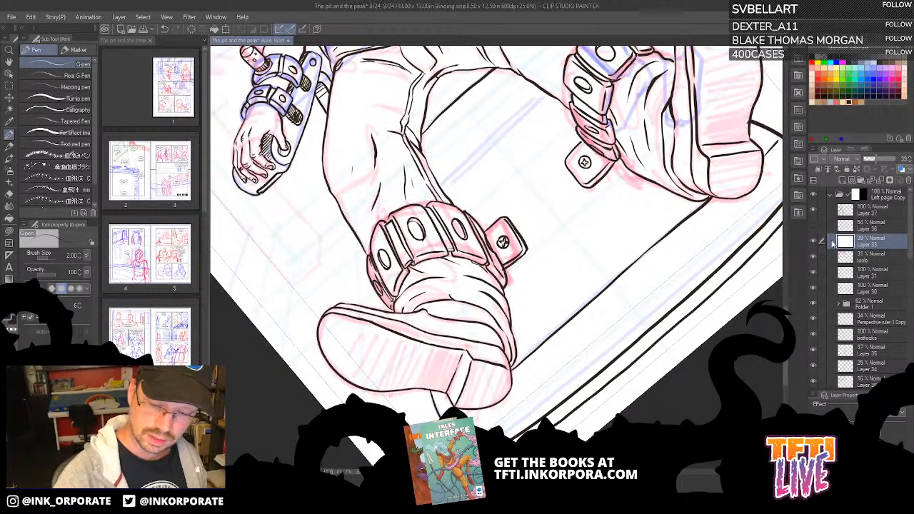
pyautogui.click(879, 214)
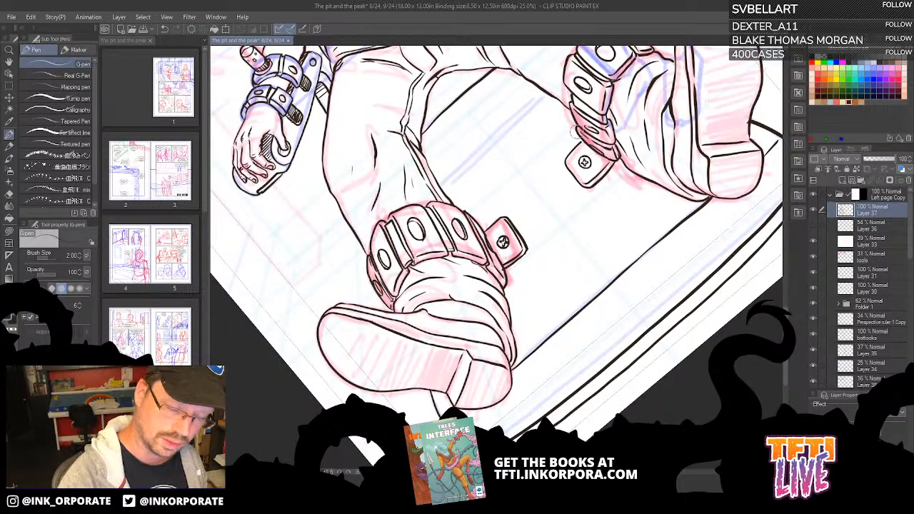
pyautogui.moveTo(571, 147)
pyautogui.mouseDown()
pyautogui.moveTo(574, 172)
pyautogui.moveTo(606, 172)
pyautogui.mouseUp()
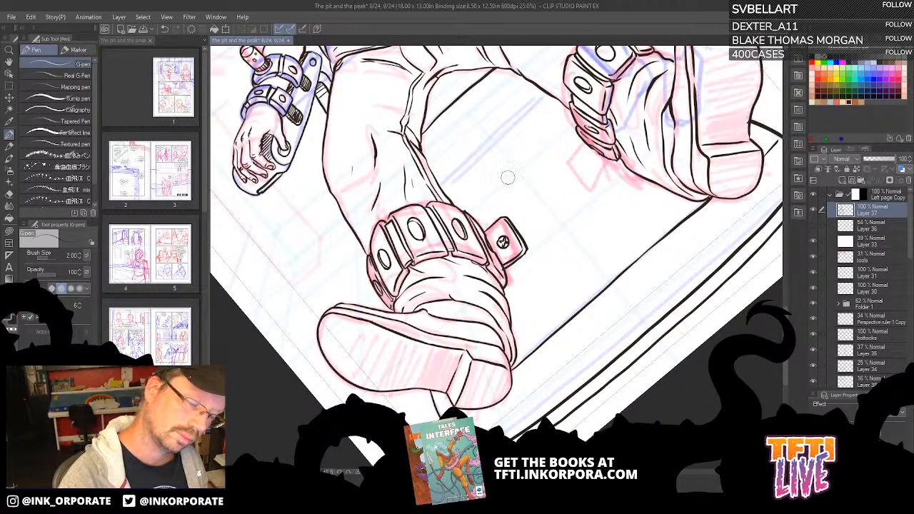
pyautogui.moveTo(489, 227)
pyautogui.mouseDown()
pyautogui.moveTo(518, 228)
pyautogui.moveTo(527, 246)
pyautogui.moveTo(511, 264)
pyautogui.mouseUp()
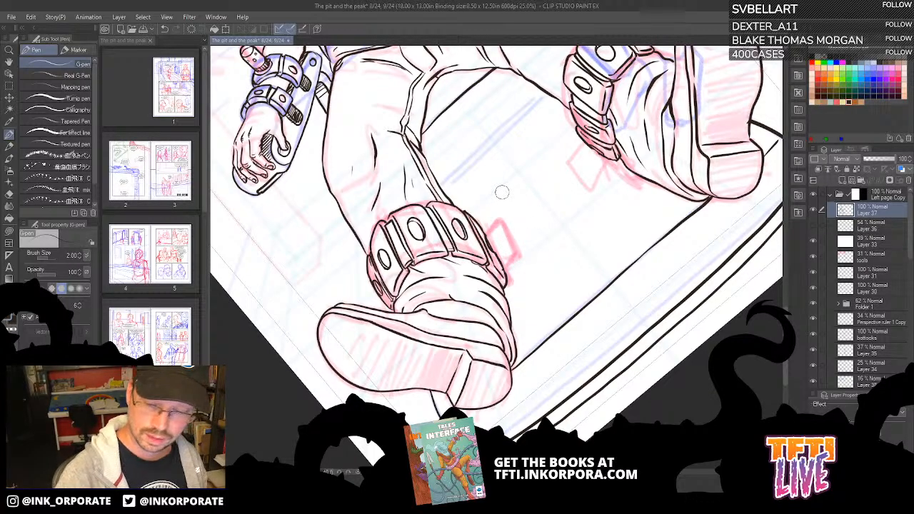
# Ink two parallel lines between the ankle cuffs as the upper and lower edges of a connecting strap.
pyautogui.moveTo(554, 210); pyautogui.dragTo(562, 169)
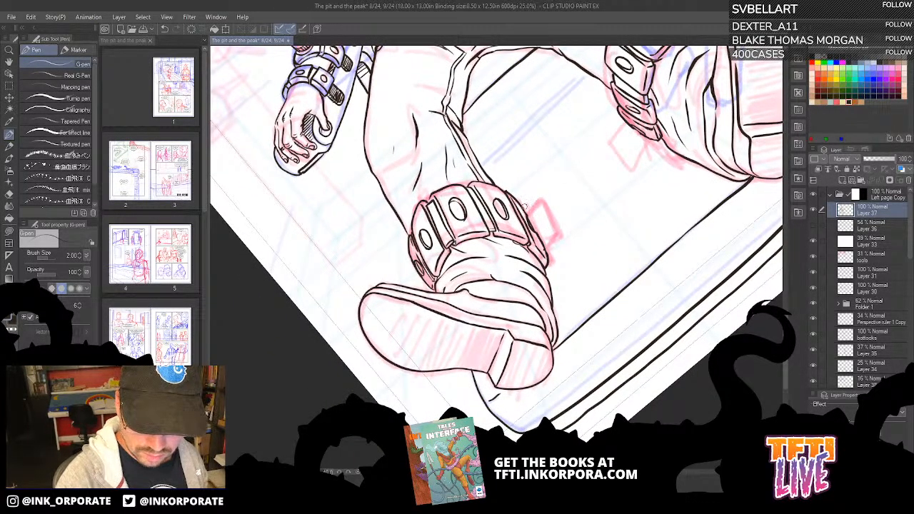
pyautogui.moveTo(526, 207); pyautogui.dragTo(624, 122)
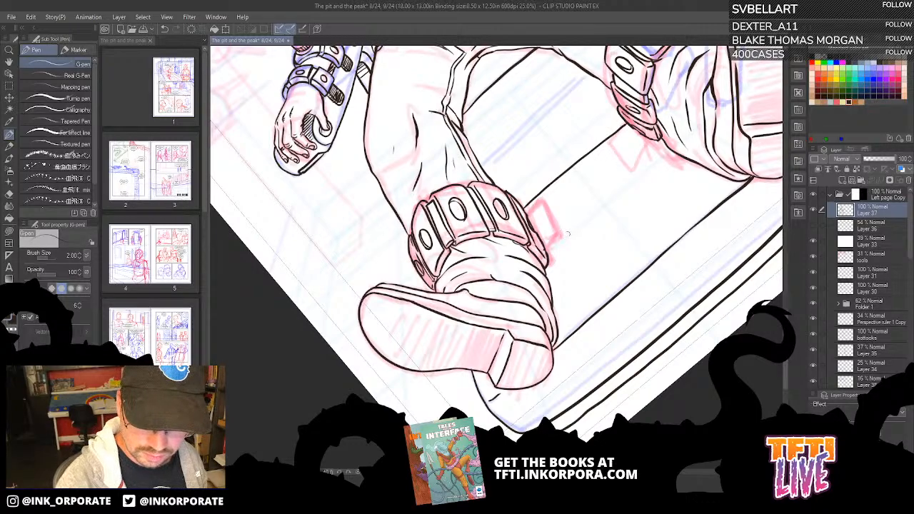
pyautogui.moveTo(549, 260); pyautogui.dragTo(650, 170)
pyautogui.hotkey('ctrl', 'z')
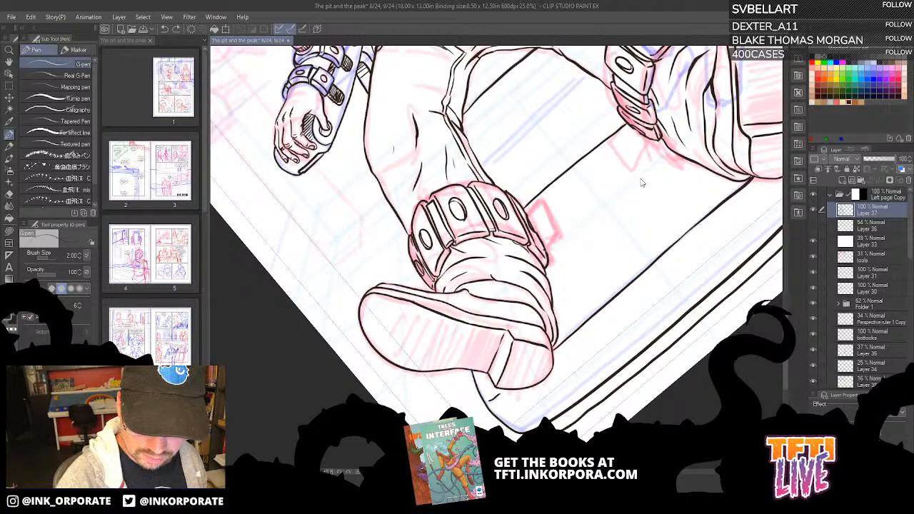
pyautogui.moveTo(550, 253); pyautogui.dragTo(671, 151)
# Strengthen the inner edge of the ankle cuff on the viewer's right with short ink strokes.
pyautogui.press('^')
pyautogui.press('^')
pyautogui.press('^')
pyautogui.press('^')
pyautogui.press('^')
pyautogui.press('^')
pyautogui.press('^')
pyautogui.press('^')
pyautogui.press('^')
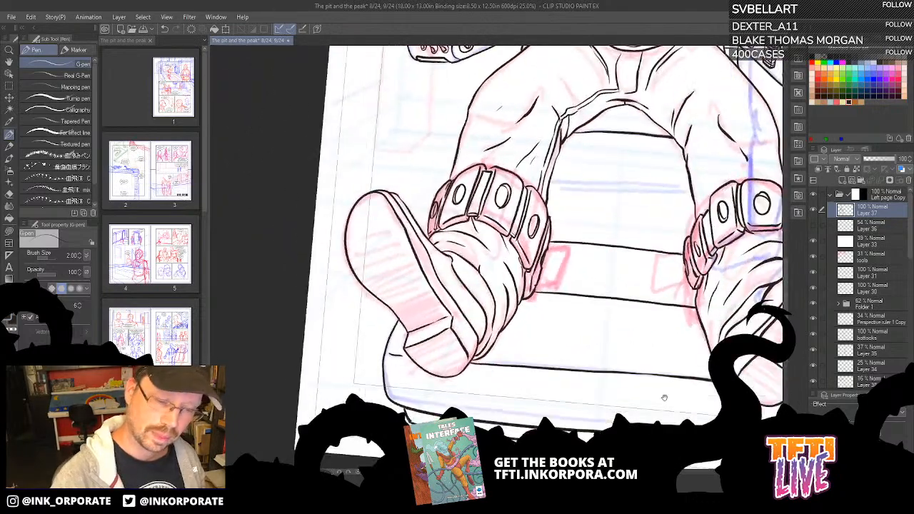
pyautogui.moveTo(664, 332); pyautogui.dragTo(553, 289)
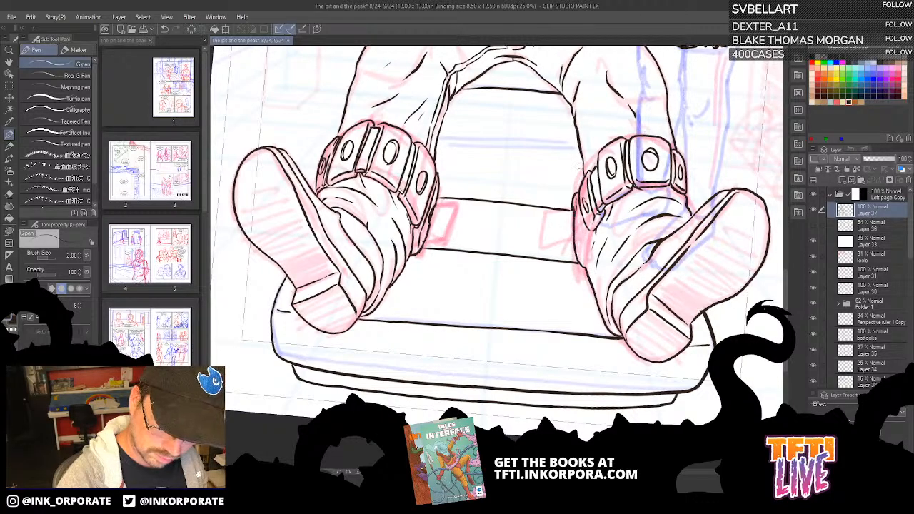
pyautogui.moveTo(584, 271); pyautogui.dragTo(572, 197)
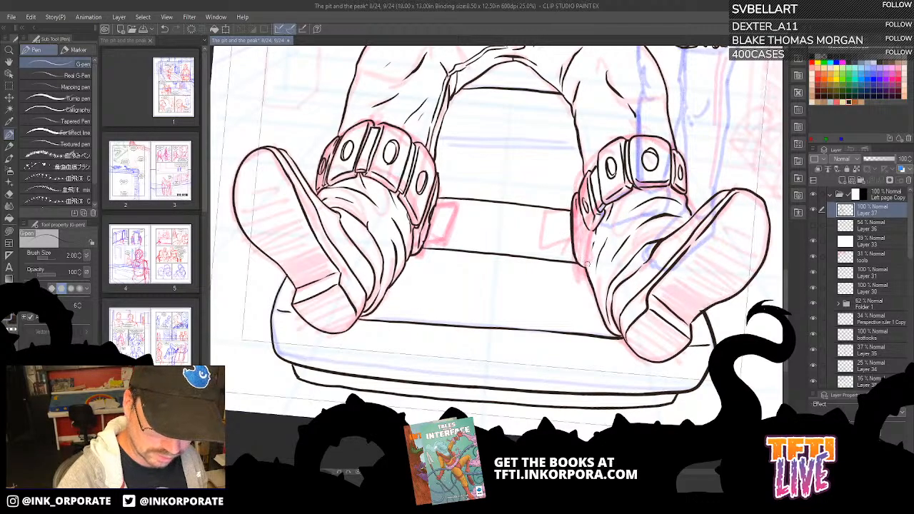
pyautogui.moveTo(586, 272); pyautogui.dragTo(595, 224)
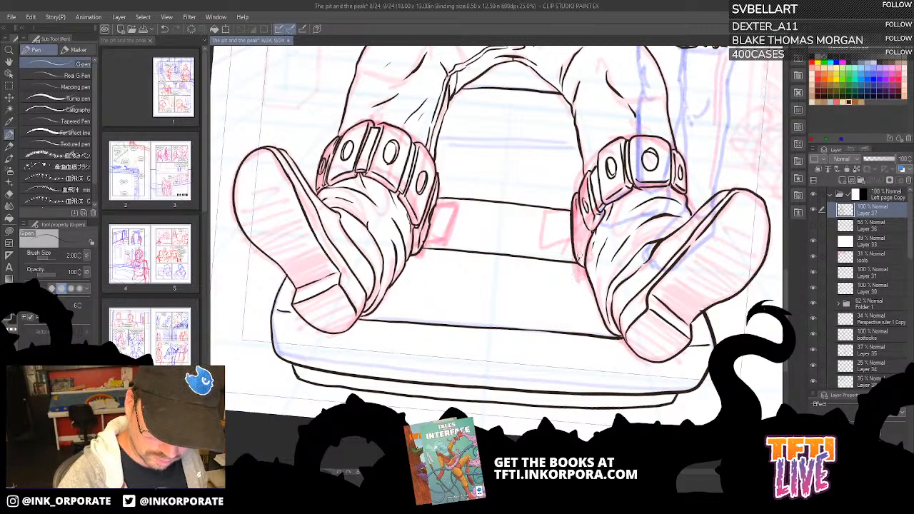
pyautogui.moveTo(580, 256)
pyautogui.mouseDown()
pyautogui.moveTo(585, 232)
pyautogui.moveTo(576, 192)
pyautogui.mouseUp()
pyautogui.moveTo(572, 239); pyautogui.dragTo(571, 212)
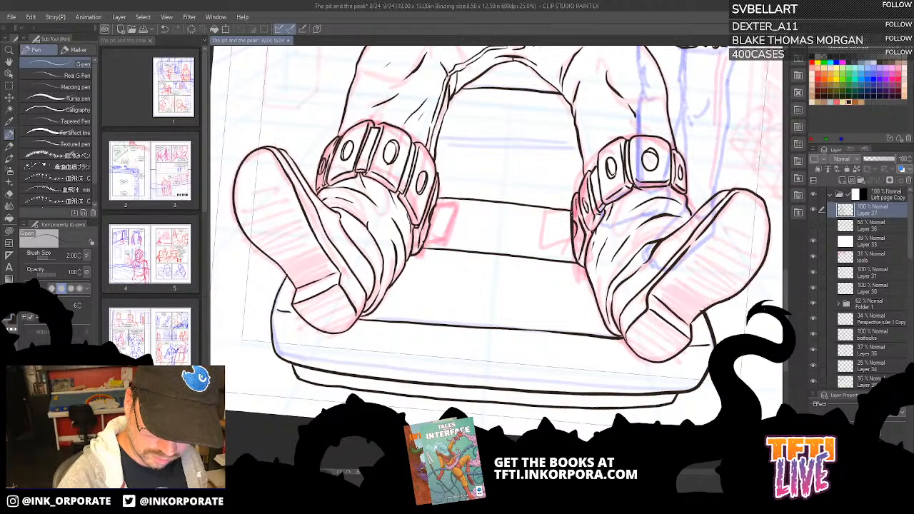
# Ink a second line just below the strap's lower edge, from cuff to cuff, to give the strap thickness.
pyautogui.press('-')
pyautogui.press('-')
pyautogui.press('-')
pyautogui.press('-')
pyautogui.press('-')
pyautogui.press('-')
pyautogui.press('-')
pyautogui.press('-')
pyautogui.press('-')
pyautogui.press('-')
pyautogui.press('-')
pyautogui.press('-')
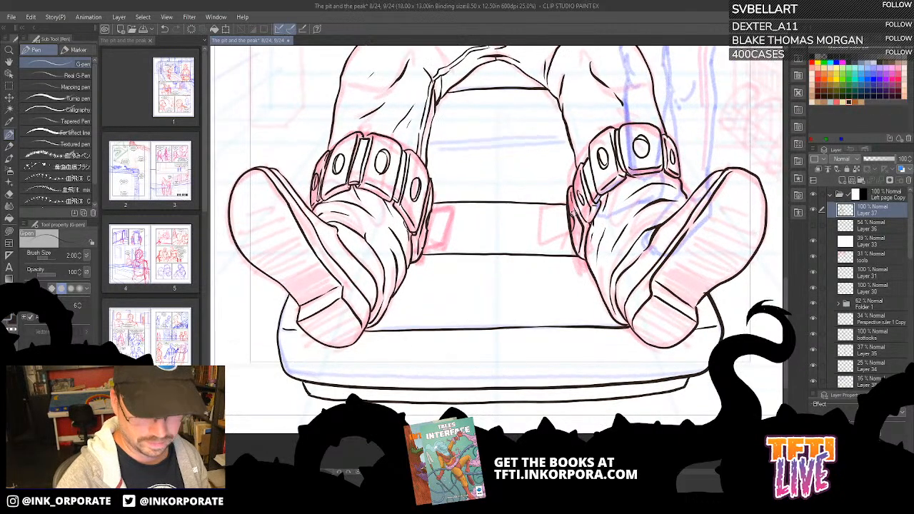
pyautogui.moveTo(501, 310); pyautogui.dragTo(537, 261)
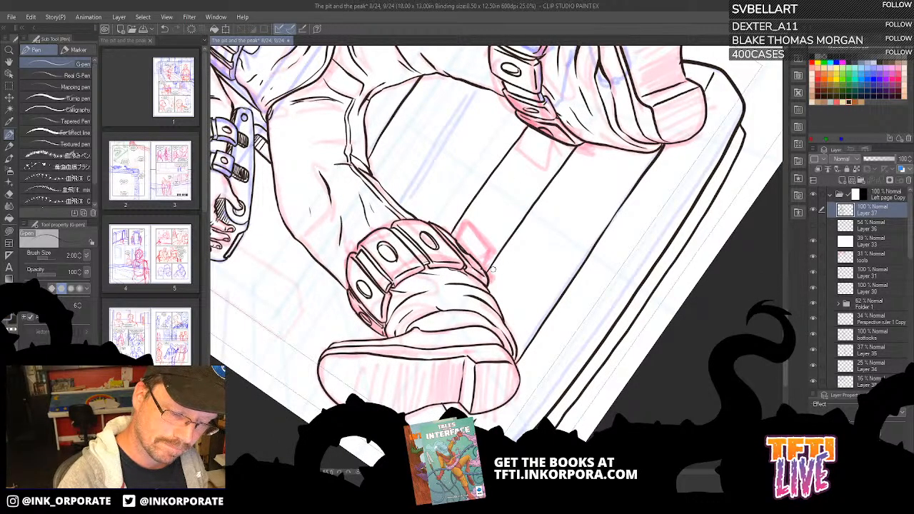
pyautogui.moveTo(488, 277); pyautogui.dragTo(585, 140)
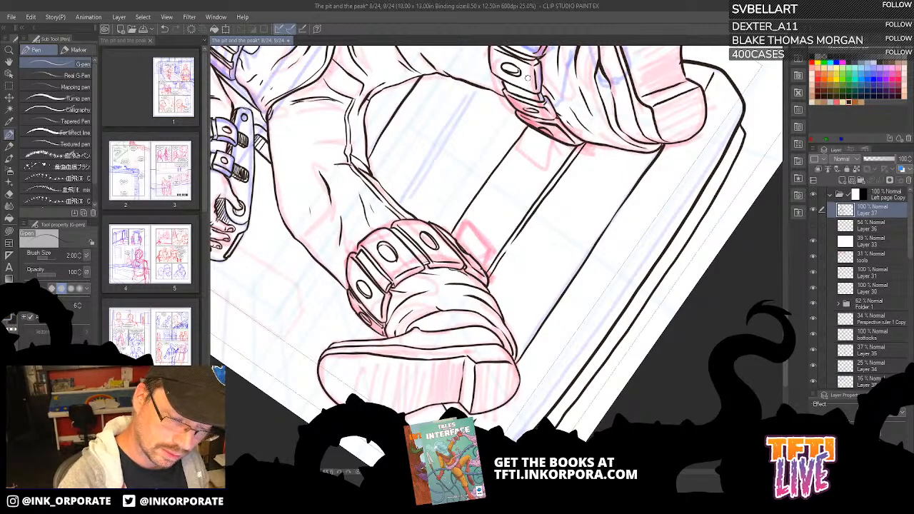
pyautogui.press('^')
pyautogui.press('^')
pyautogui.press('^')
pyautogui.press('^')
pyautogui.press('^')
pyautogui.press('^')
pyautogui.press('^')
pyautogui.press('^')
pyautogui.press('^')
pyautogui.press('^')
pyautogui.press('^')
pyautogui.press('^')
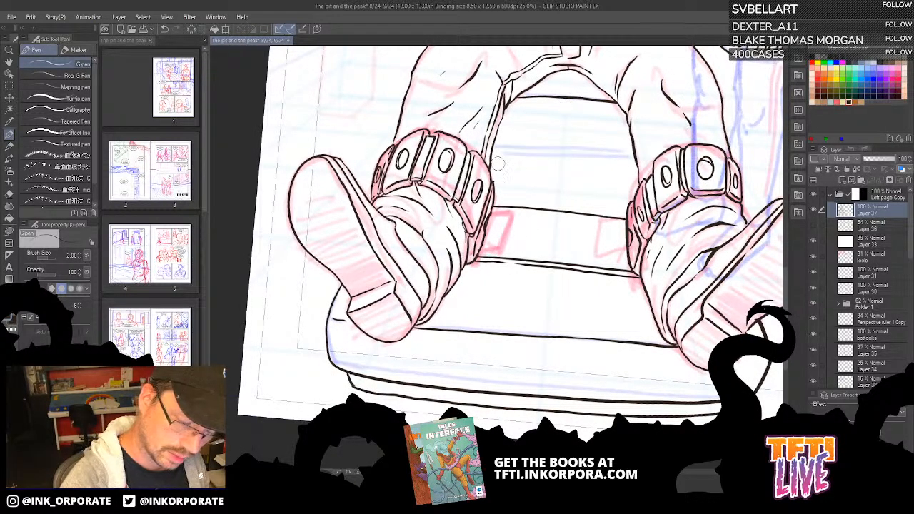
pyautogui.press('^')
pyautogui.press('^')
pyautogui.press('^')
pyautogui.press('^')
pyautogui.press('^')
pyautogui.press('^')
pyautogui.press('^')
pyautogui.press('^')
pyautogui.press('^')
pyautogui.press('^')
pyautogui.press('^')
pyautogui.press('^')
pyautogui.press('^')
pyautogui.press('^')
pyautogui.press('^')
pyautogui.press('^')
pyautogui.press('^')
pyautogui.press('^')
pyautogui.press('^')
pyautogui.press('^')
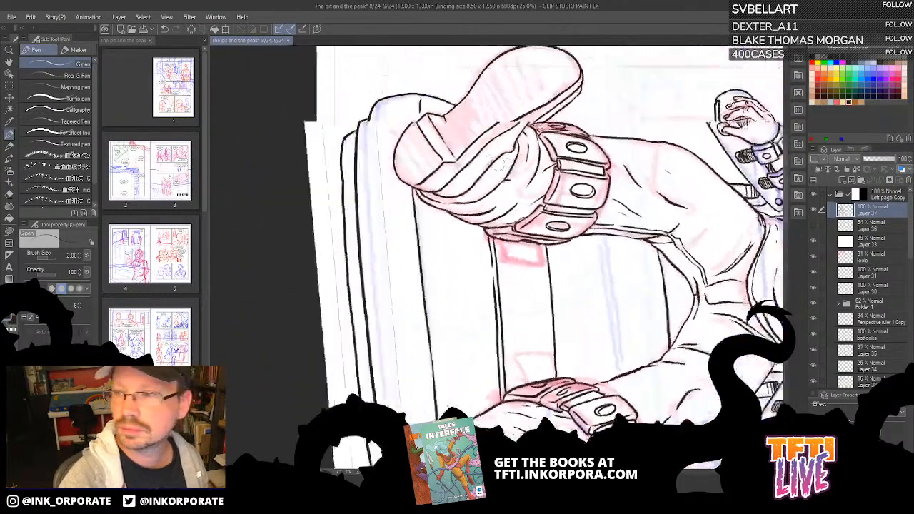
pyautogui.moveTo(532, 191); pyautogui.dragTo(551, 117)
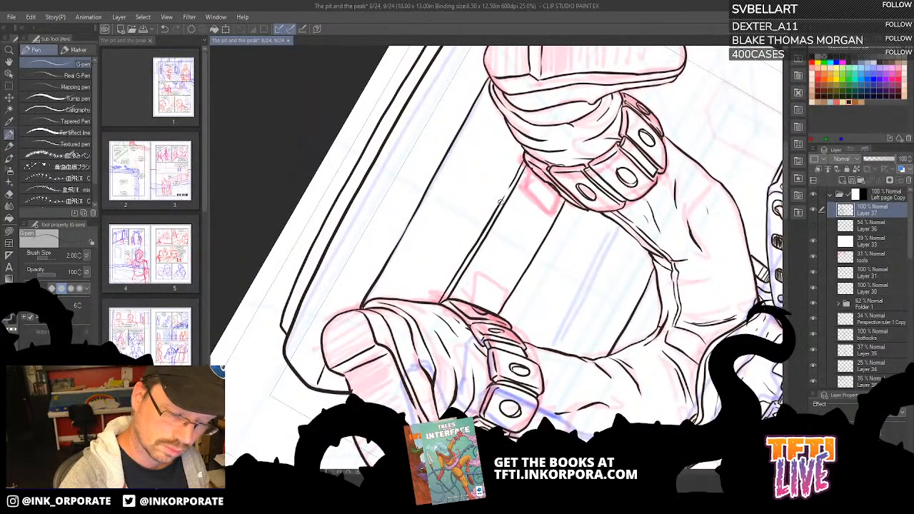
pyautogui.moveTo(501, 203); pyautogui.dragTo(519, 172)
# Erase the middle section of the strap lines to open a gap between the two ankle cuffs.
pyautogui.press('^')
pyautogui.press('^')
pyautogui.press('^')
pyautogui.press('^')
pyautogui.press('^')
pyautogui.press('^')
pyautogui.press('^')
pyautogui.press('^')
pyautogui.press('^')
pyautogui.press('^')
pyautogui.press('^')
pyautogui.press('^')
pyautogui.press('^')
pyautogui.press('^')
pyautogui.press('^')
pyautogui.press('^')
pyautogui.press('^')
pyautogui.press('^')
pyautogui.press('^')
pyautogui.press('^')
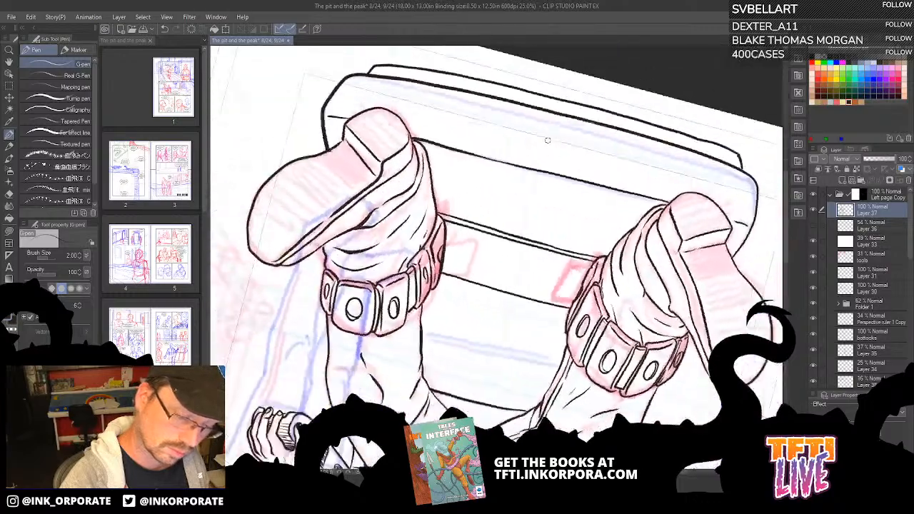
pyautogui.press('^')
pyautogui.press('^')
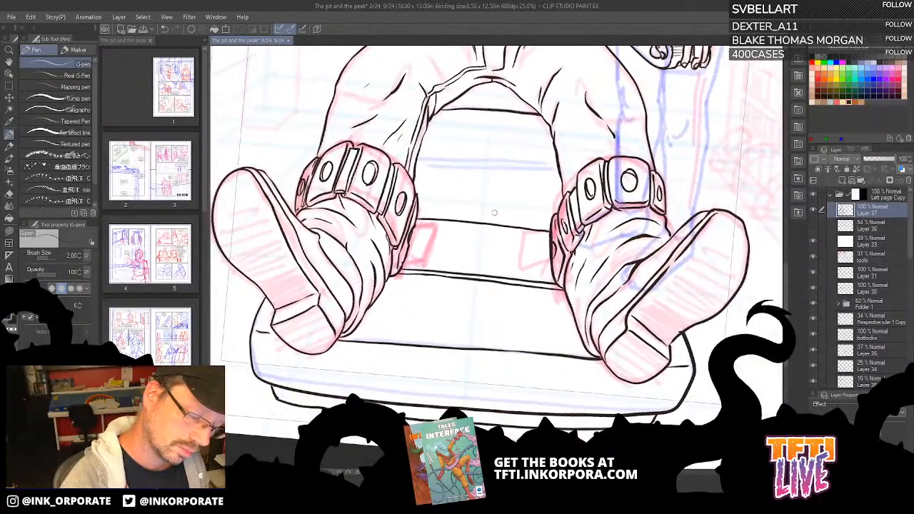
pyautogui.moveTo(494, 212)
pyautogui.mouseDown()
pyautogui.moveTo(461, 234)
pyautogui.moveTo(464, 216)
pyautogui.moveTo(452, 270)
pyautogui.moveTo(459, 278)
pyautogui.moveTo(490, 226)
pyautogui.moveTo(496, 288)
pyautogui.moveTo(479, 280)
pyautogui.moveTo(464, 206)
pyautogui.mouseUp()
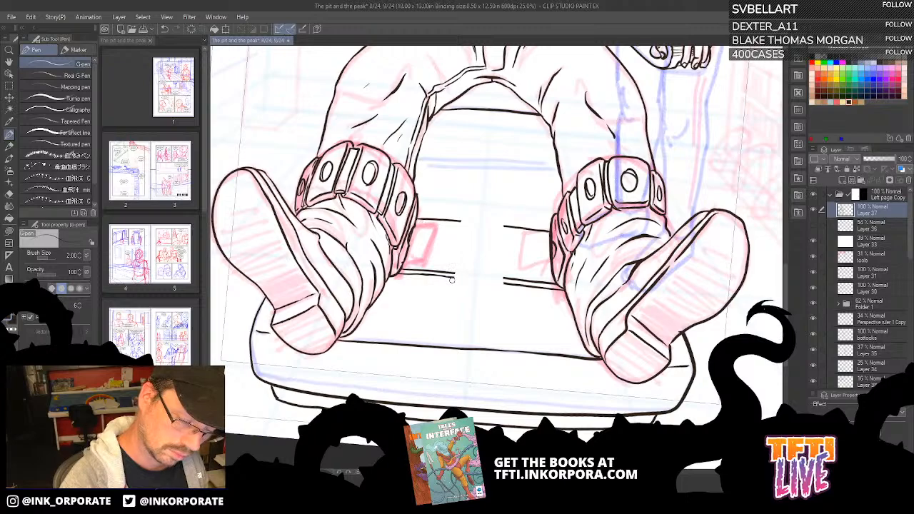
# Ink a rounded rectangular buckle in the gap at the middle of the strap.
pyautogui.moveTo(452, 276)
pyautogui.mouseDown()
pyautogui.moveTo(463, 221)
pyautogui.moveTo(502, 222)
pyautogui.mouseUp()
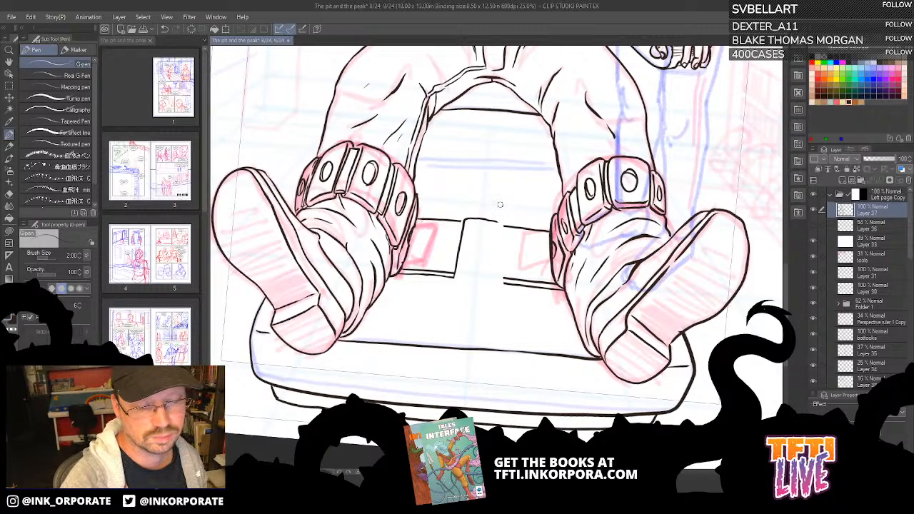
pyautogui.press('^')
pyautogui.press('^')
pyautogui.press('^')
pyautogui.press('^')
pyautogui.press('^')
pyautogui.press('^')
pyautogui.press('^')
pyautogui.press('^')
pyautogui.press('^')
pyautogui.press('^')
pyautogui.press('^')
pyautogui.press('^')
pyautogui.press('^')
pyautogui.press('^')
pyautogui.press('^')
pyautogui.press('^')
pyautogui.press('^')
pyautogui.press('^')
pyautogui.press('^')
pyautogui.press('^')
pyautogui.press('^')
pyautogui.press('^')
pyautogui.press('^')
pyautogui.press('^')
pyautogui.press('^')
pyautogui.press('^')
pyautogui.press('^')
pyautogui.press('^')
pyautogui.press('^')
pyautogui.press('^')
pyautogui.press('^')
pyautogui.press('^')
pyautogui.press('^')
pyautogui.press('^')
pyautogui.press('^')
pyautogui.press('^')
pyautogui.press('^')
pyautogui.press('^')
pyautogui.press('^')
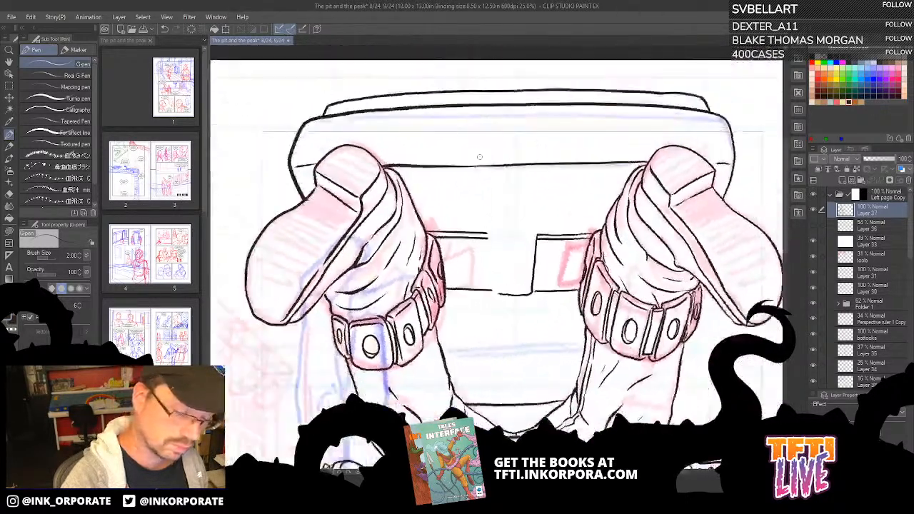
pyautogui.moveTo(487, 292)
pyautogui.mouseDown()
pyautogui.moveTo(504, 237)
pyautogui.moveTo(538, 251)
pyautogui.mouseUp()
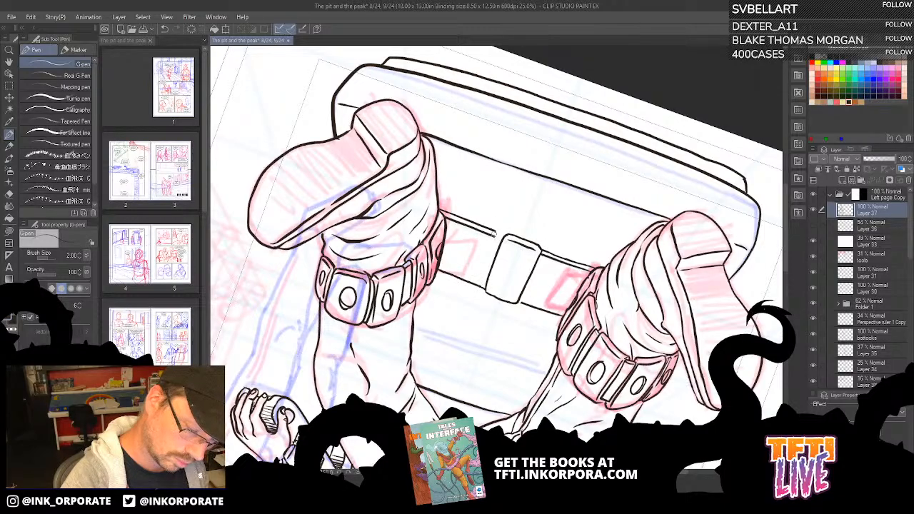
# Ink small round rivets along both edges of the strap, on either side of the central buckle.
pyautogui.press('^')
pyautogui.press('^')
pyautogui.press('^')
pyautogui.press('^')
pyautogui.press('^')
pyautogui.press('^')
pyautogui.press('^')
pyautogui.press('^')
pyautogui.press('^')
pyautogui.press('^')
pyautogui.press('^')
pyautogui.press('^')
pyautogui.press('^')
pyautogui.press('^')
pyautogui.press('^')
pyautogui.press('^')
pyautogui.press('^')
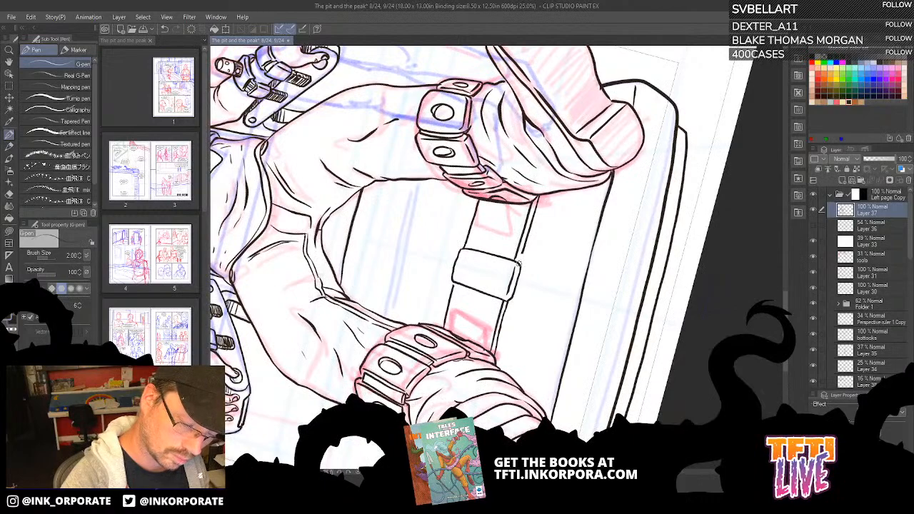
pyautogui.moveTo(517, 263); pyautogui.dragTo(524, 251)
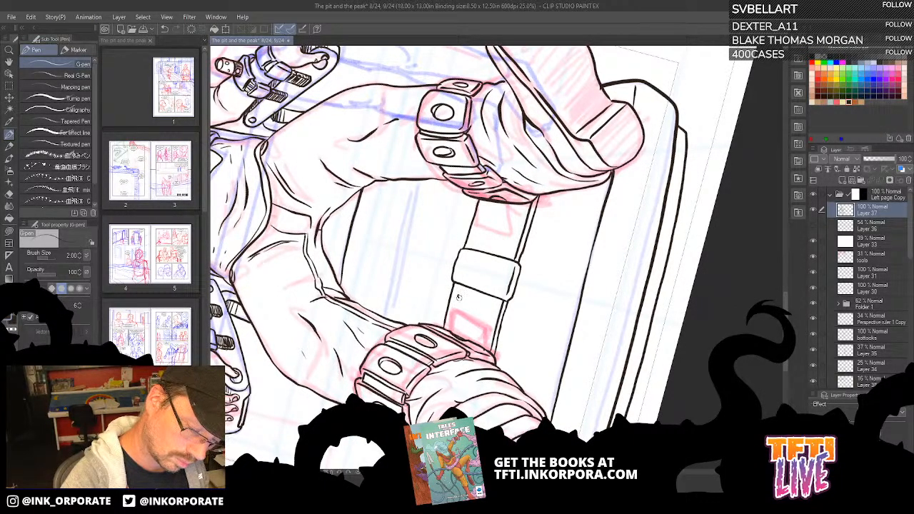
pyautogui.moveTo(459, 297)
pyautogui.mouseDown()
pyautogui.moveTo(490, 283)
pyautogui.moveTo(493, 306)
pyautogui.mouseUp()
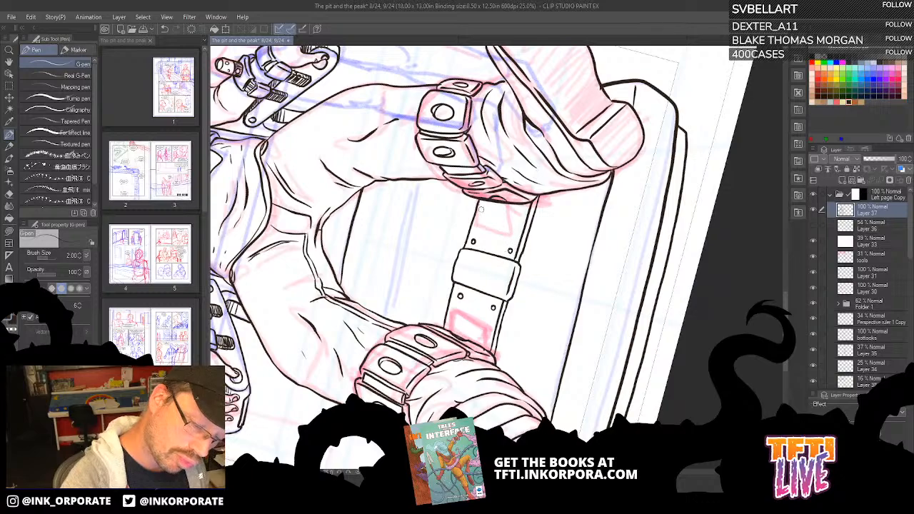
pyautogui.moveTo(479, 219)
pyautogui.mouseDown()
pyautogui.moveTo(515, 232)
pyautogui.moveTo(519, 212)
pyautogui.moveTo(486, 205)
pyautogui.mouseUp()
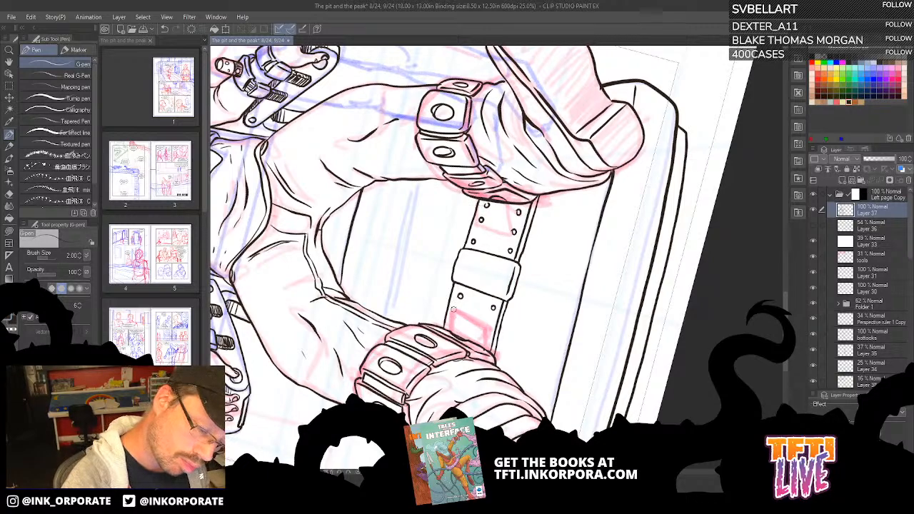
pyautogui.moveTo(452, 311)
pyautogui.mouseDown()
pyautogui.moveTo(488, 328)
pyautogui.moveTo(485, 308)
pyautogui.mouseUp()
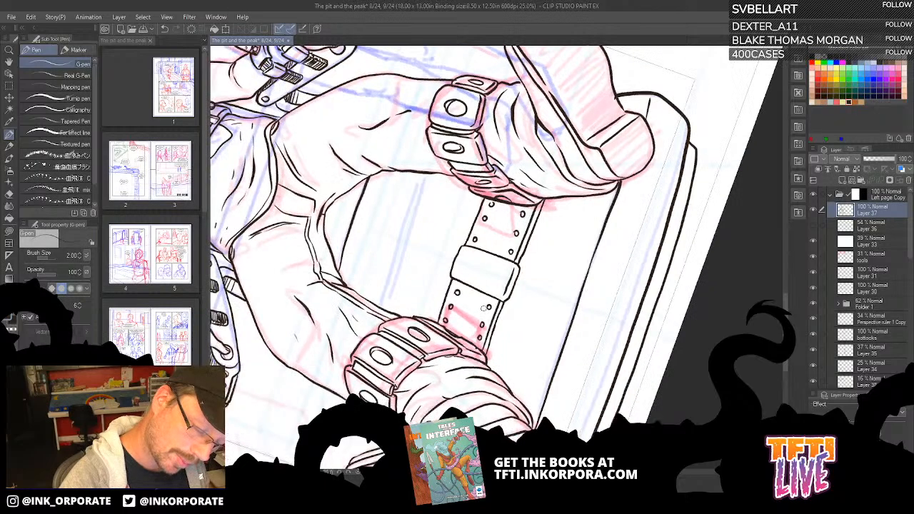
# Ink a four-pointed star emblem surrounded by small triangles on the face of the strap buckle.
pyautogui.moveTo(460, 88); pyautogui.dragTo(543, 90)
pyautogui.moveTo(487, 224); pyautogui.dragTo(575, 166)
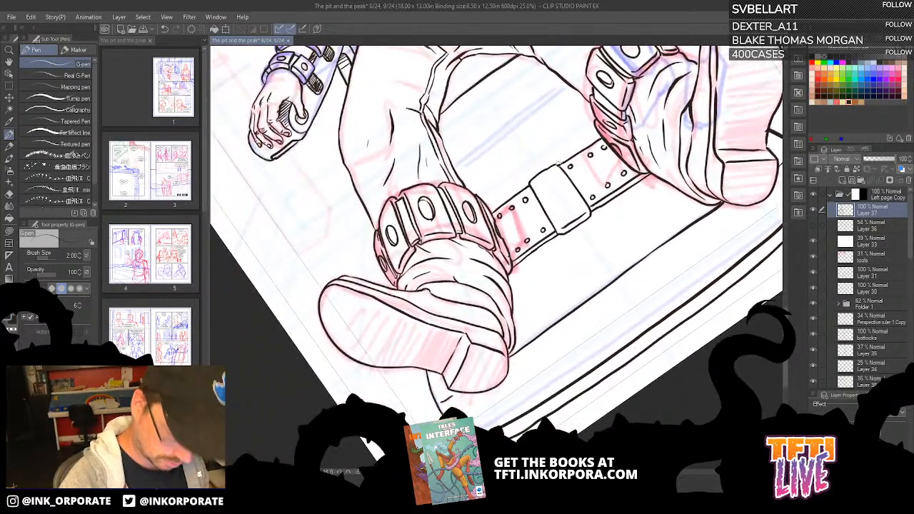
pyautogui.press('-')
pyautogui.moveTo(544, 194)
pyautogui.mouseDown()
pyautogui.moveTo(550, 204)
pyautogui.moveTo(565, 184)
pyautogui.moveTo(541, 178)
pyautogui.moveTo(547, 196)
pyautogui.moveTo(562, 191)
pyautogui.moveTo(553, 187)
pyautogui.moveTo(550, 208)
pyautogui.moveTo(545, 185)
pyautogui.moveTo(598, 210)
pyautogui.mouseUp()
pyautogui.scroll(-2, 547, 188)
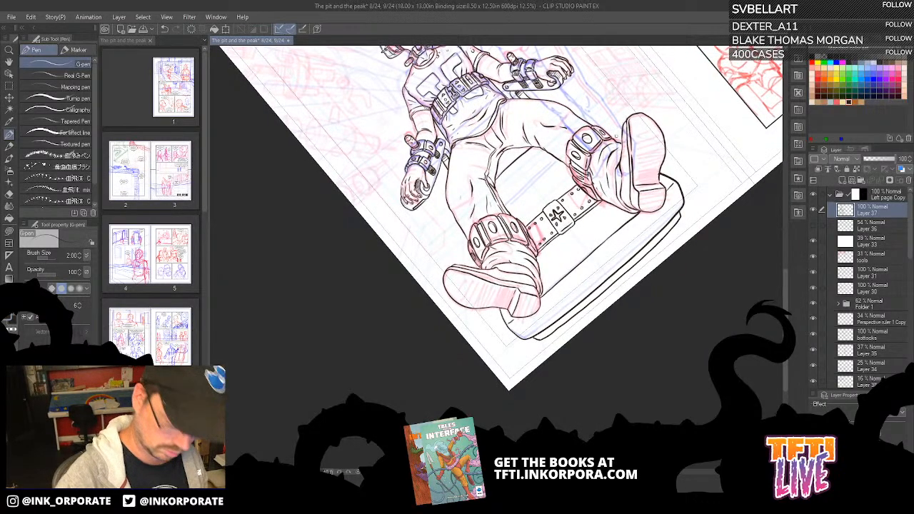
# Erase small gaps in the buckle's two strap-side edges, next to the four nearest rivets.
pyautogui.press('-')
pyautogui.press('-')
pyautogui.press('-')
pyautogui.press('-')
pyautogui.press('-')
pyautogui.press('-')
pyautogui.scroll(2, 617, 137)
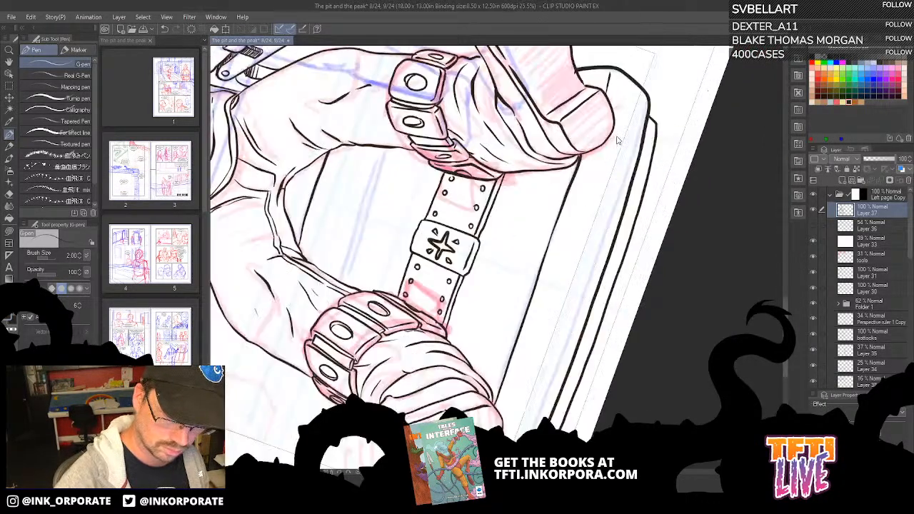
pyautogui.scroll(1, 619, 139)
pyautogui.moveTo(474, 325); pyautogui.dragTo(567, 256)
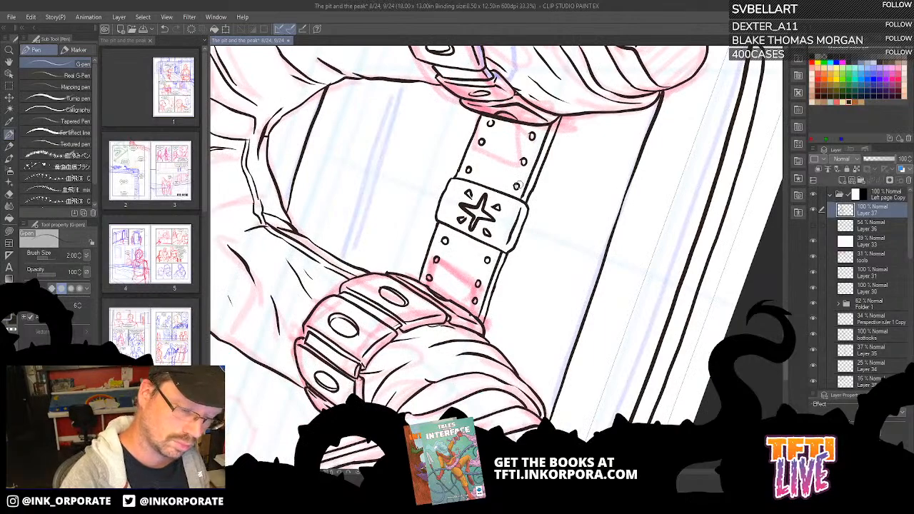
pyautogui.moveTo(449, 240); pyautogui.dragTo(450, 226)
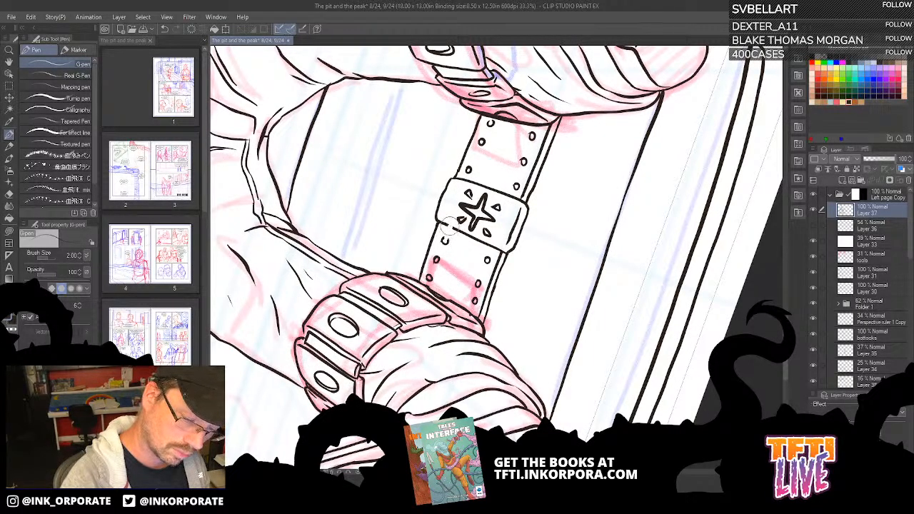
pyautogui.moveTo(468, 179); pyautogui.dragTo(467, 178)
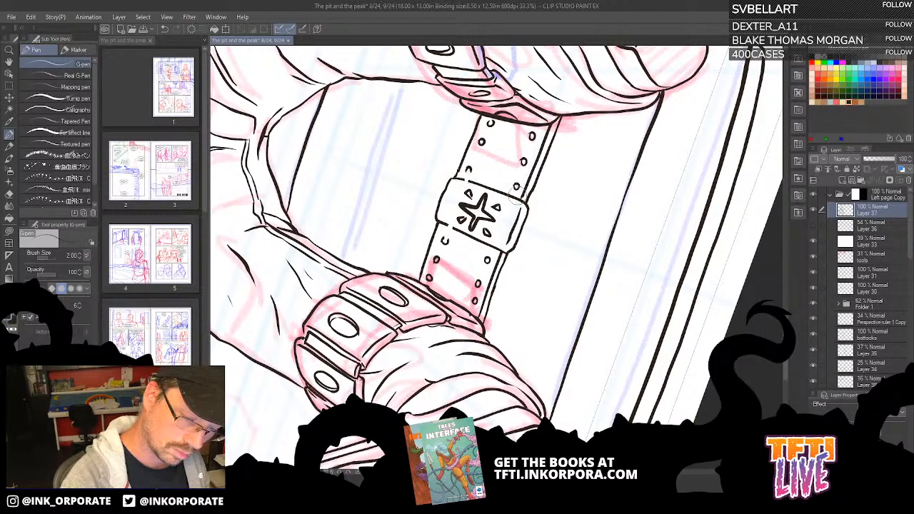
pyautogui.moveTo(518, 195); pyautogui.dragTo(513, 194)
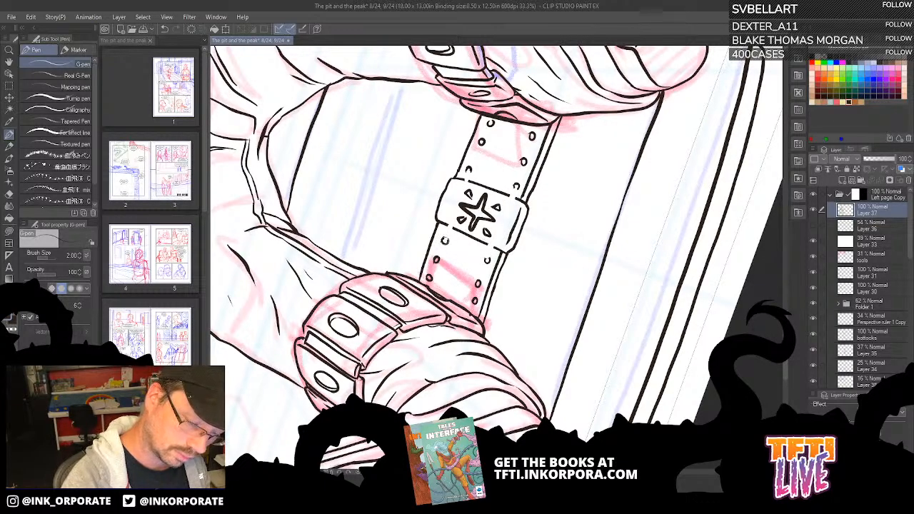
# Ink four short prongs running from the gaps in the buckle's edges to the nearest rivets on the strap.
pyautogui.moveTo(445, 242)
pyautogui.mouseDown()
pyautogui.moveTo(449, 221)
pyautogui.moveTo(444, 243)
pyautogui.mouseUp()
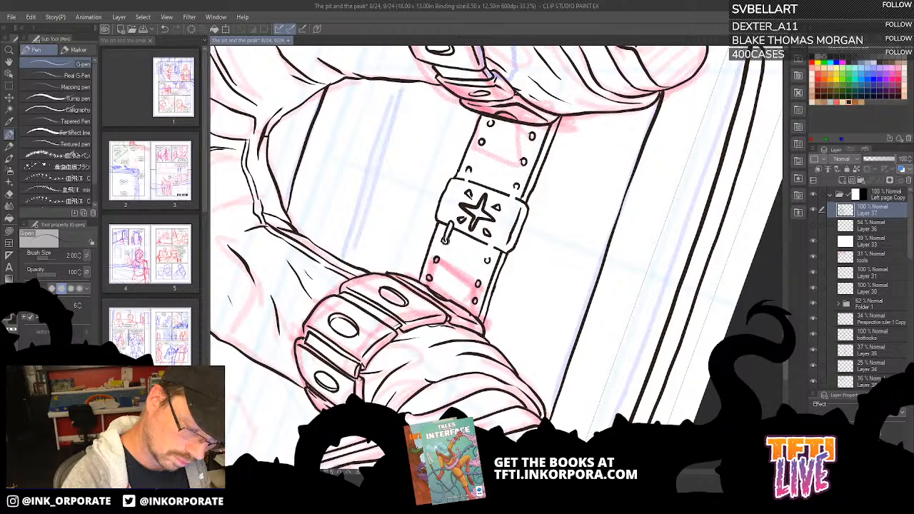
pyautogui.moveTo(466, 168); pyautogui.dragTo(468, 180)
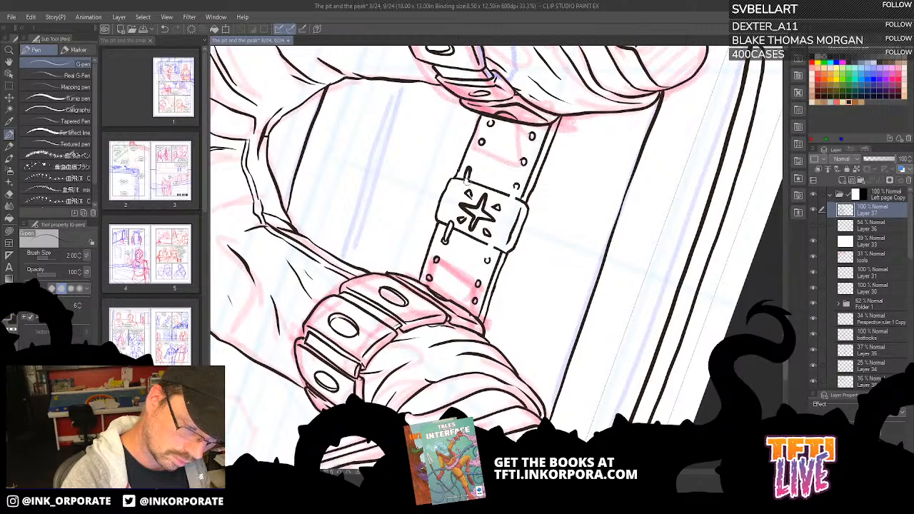
pyautogui.moveTo(490, 243); pyautogui.dragTo(489, 260)
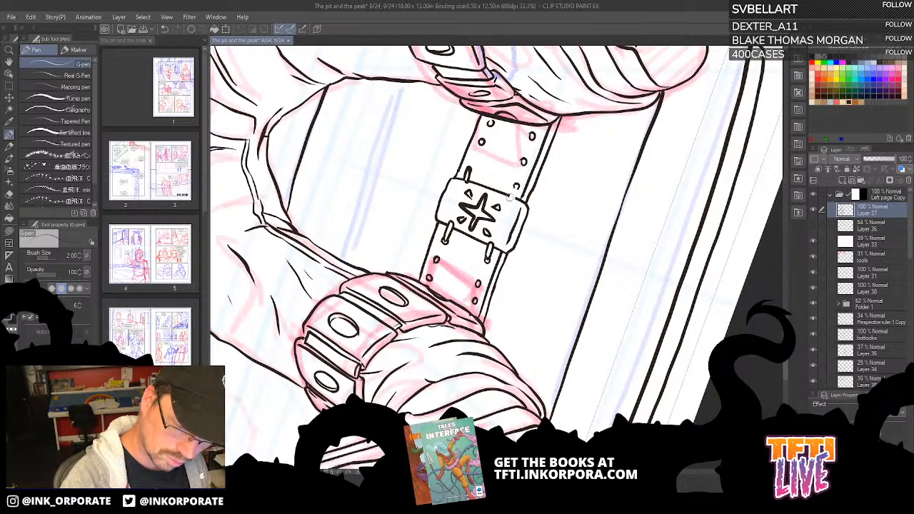
pyautogui.moveTo(512, 187); pyautogui.dragTo(510, 205)
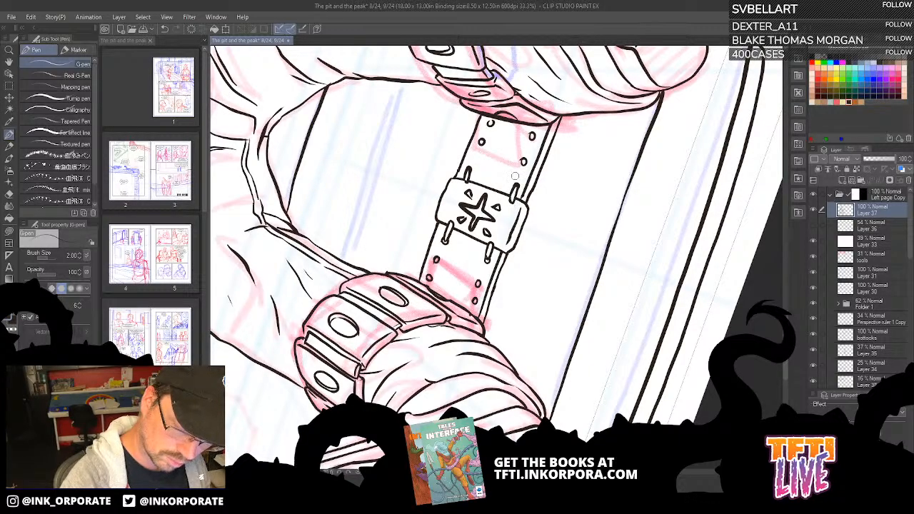
# Examine the inked figure as a whole, from the boots and ankle strap up to the headset and hanging cable.
pyautogui.press('^')
pyautogui.press('^')
pyautogui.press('^')
pyautogui.press('^')
pyautogui.press('^')
pyautogui.press('^')
pyautogui.press('^')
pyautogui.press('^')
pyautogui.press('^')
pyautogui.press('^')
pyautogui.press('^')
pyautogui.press('^')
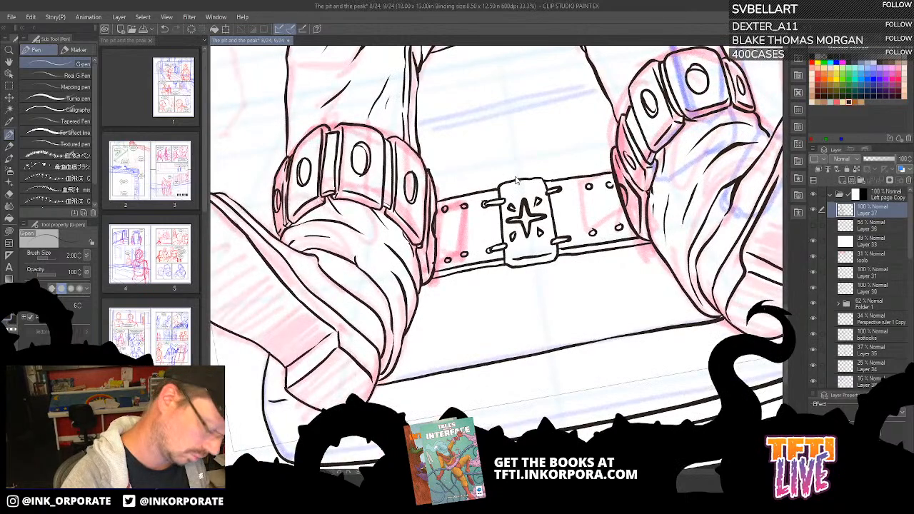
pyautogui.hotkey('ctrl', '0')
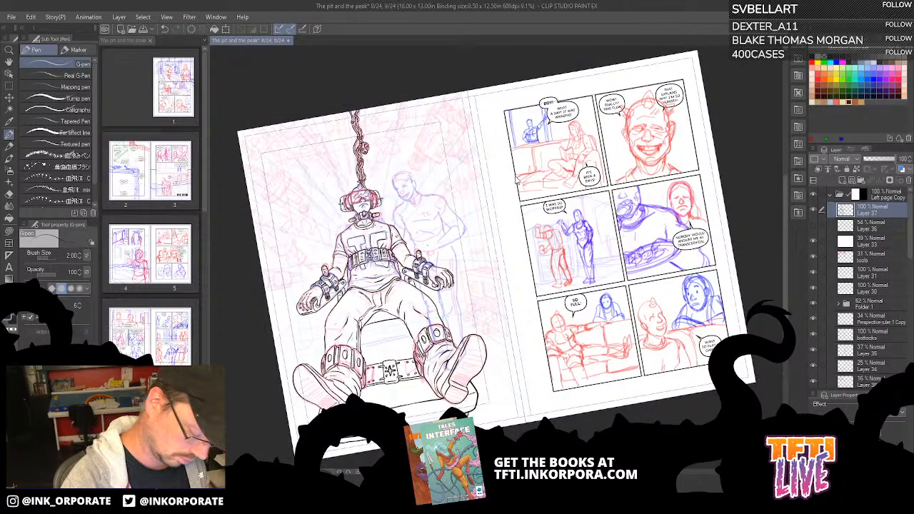
pyautogui.hotkey('ctrl', '+')
pyautogui.moveTo(394, 369); pyautogui.dragTo(503, 224)
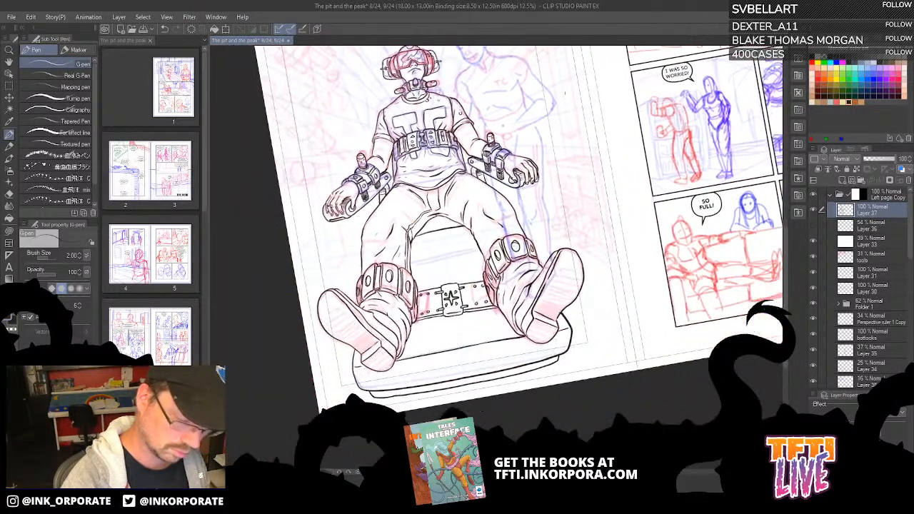
pyautogui.moveTo(432, 283); pyautogui.dragTo(462, 318)
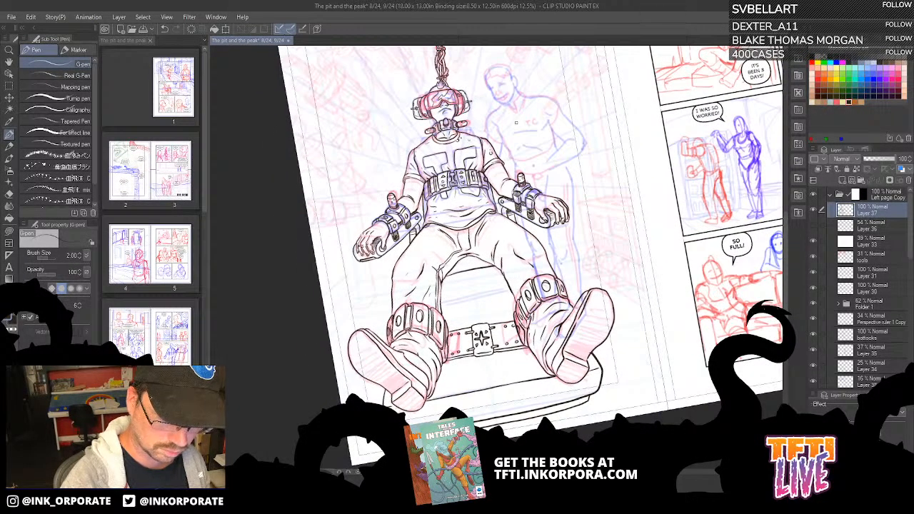
pyautogui.moveTo(507, 224); pyautogui.dragTo(508, 237)
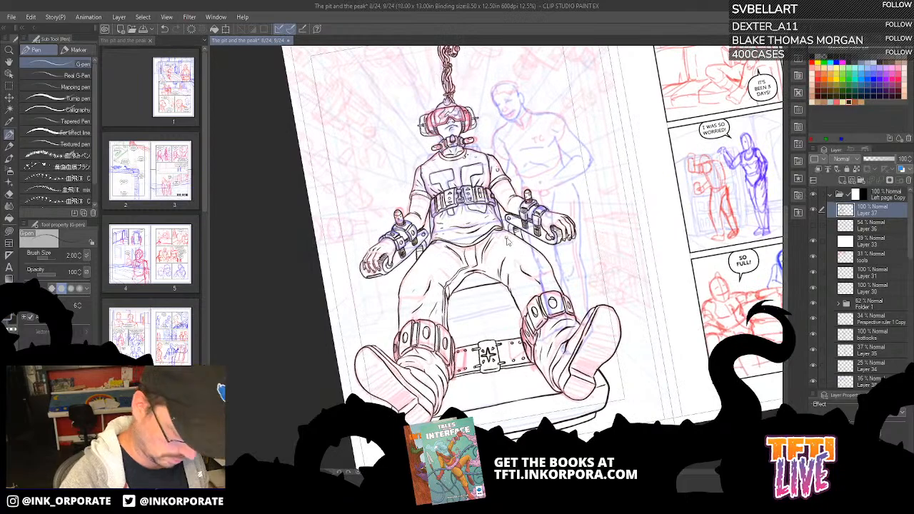
pyautogui.hotkey('ctrl', '+')
pyautogui.hotkey('ctrl', '+')
pyautogui.moveTo(479, 316); pyautogui.dragTo(543, 404)
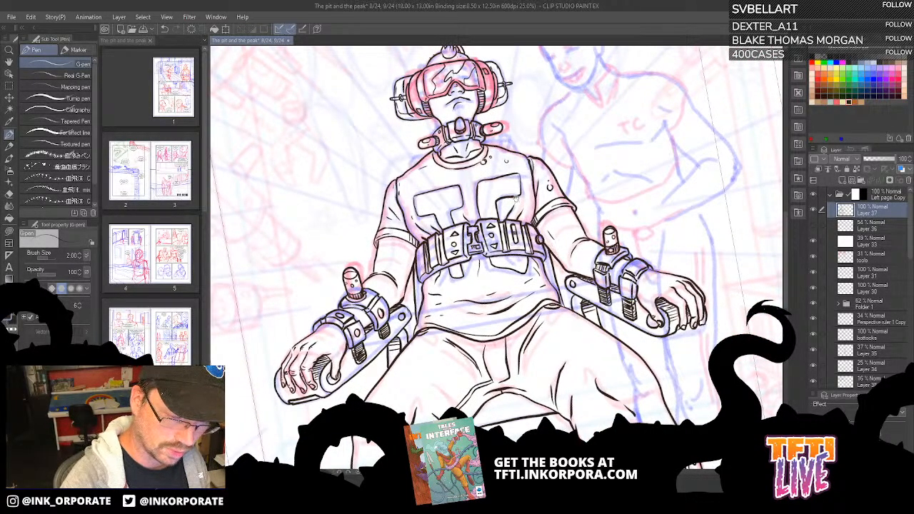
pyautogui.moveTo(533, 166); pyautogui.dragTo(525, 286)
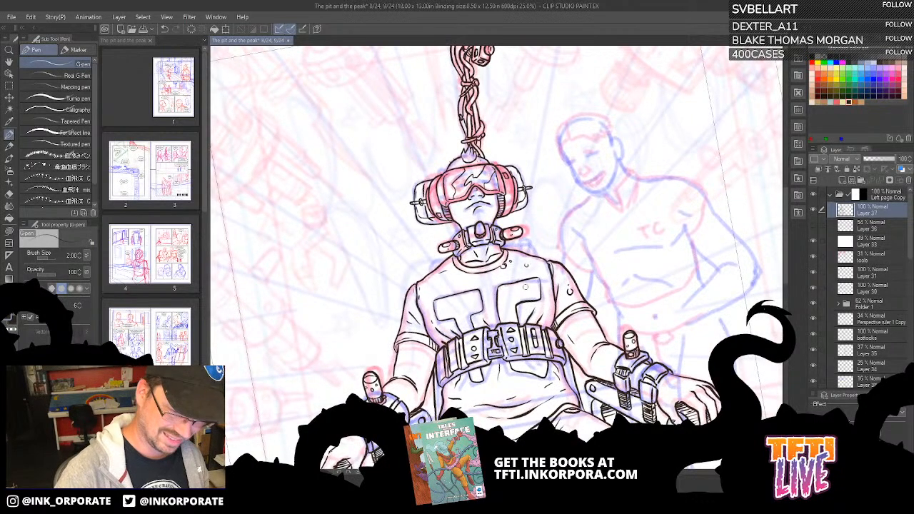
# Raise the opacity of Layer 33 to 64% to fade the sketch beneath the inks.
pyautogui.press('-')
pyautogui.press('-')
pyautogui.press('-')
pyautogui.press('-')
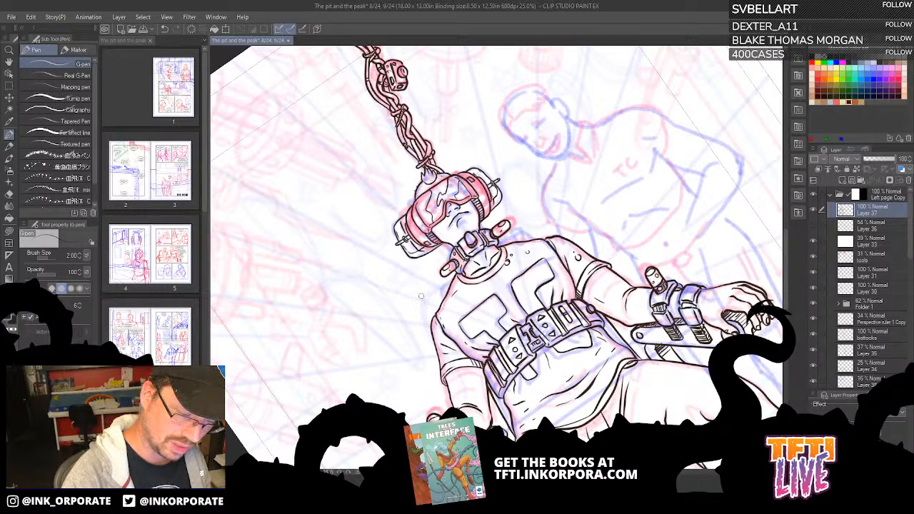
pyautogui.hotkey('ctrl', '+')
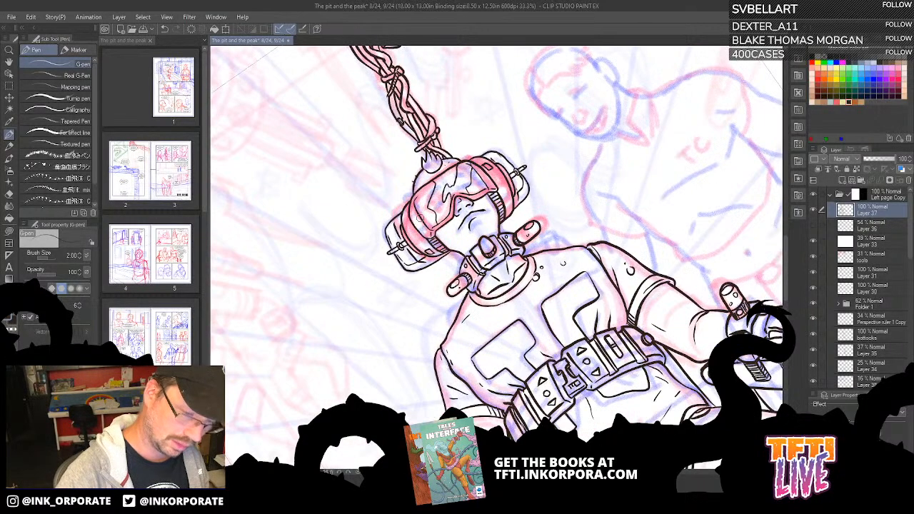
pyautogui.click(885, 243)
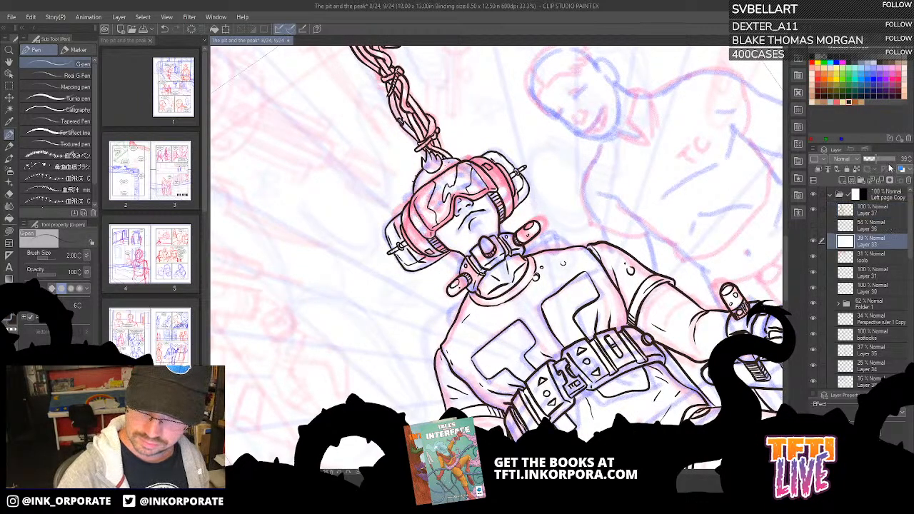
pyautogui.moveTo(886, 159); pyautogui.dragTo(870, 161)
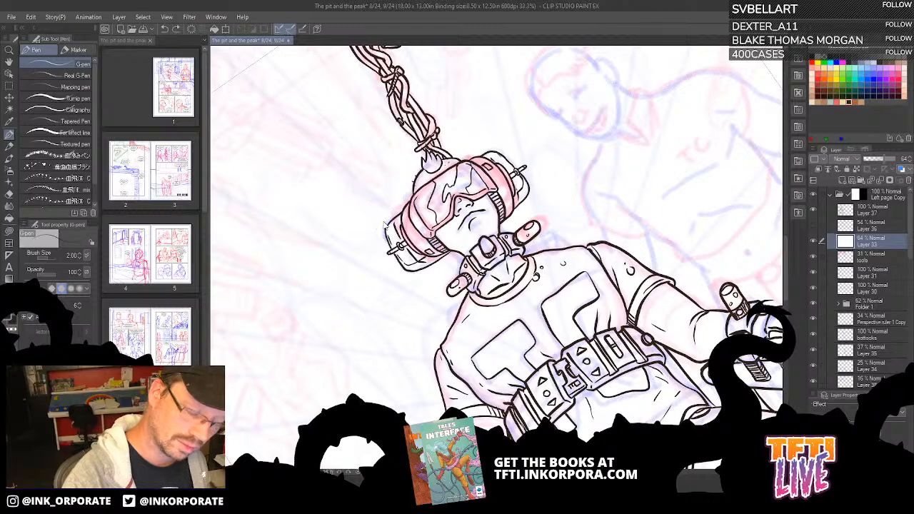
# Erase the looped outlines around the antenna pins on both sides of the headset on Layer 37.
pyautogui.click(848, 212)
pyautogui.moveTo(422, 295); pyautogui.dragTo(491, 291)
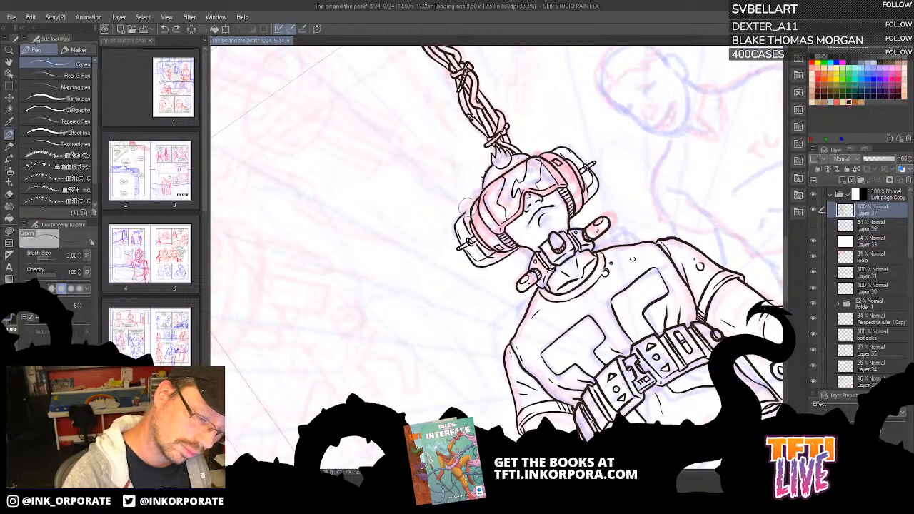
pyautogui.moveTo(456, 223); pyautogui.dragTo(458, 217)
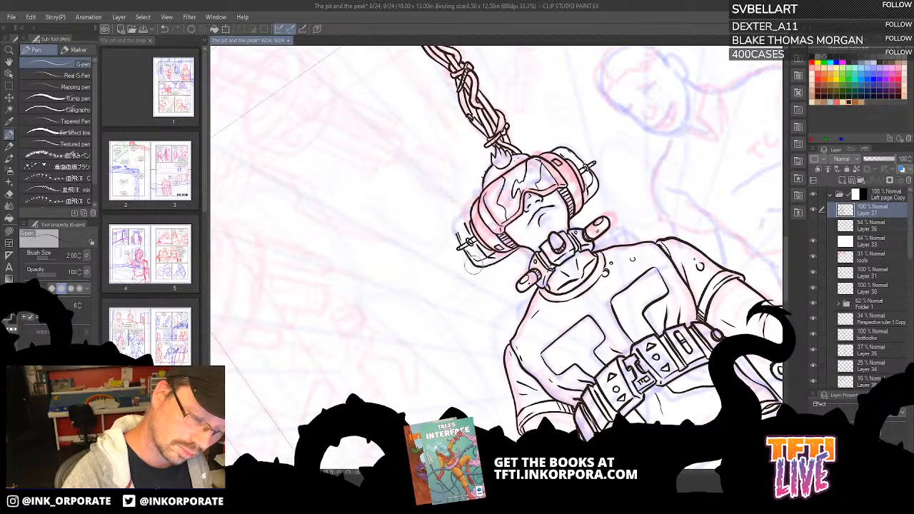
pyautogui.moveTo(472, 266); pyautogui.dragTo(517, 255)
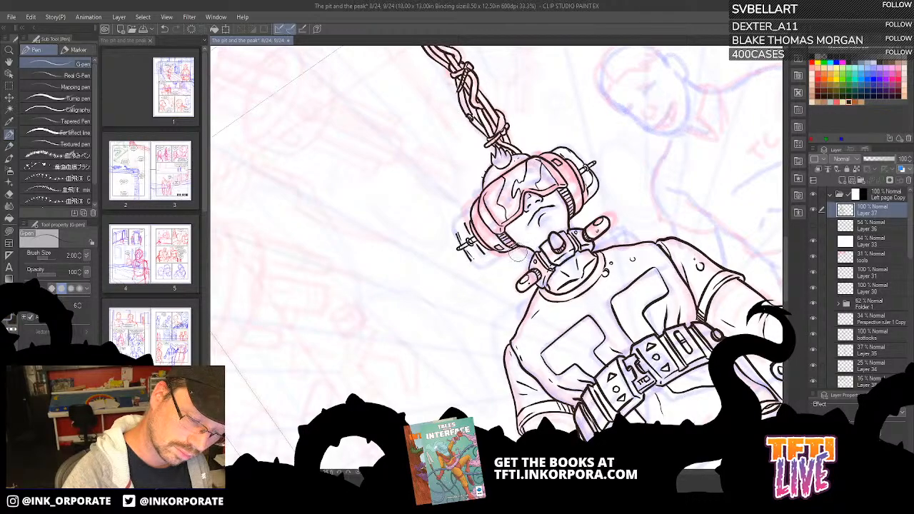
pyautogui.moveTo(590, 205); pyautogui.dragTo(595, 173)
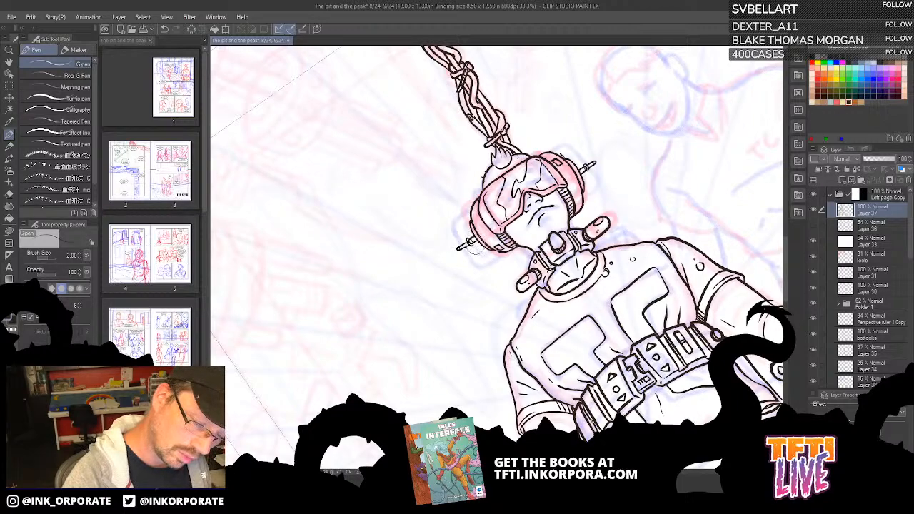
# Add a new layer above Layer 37 and make it the active layer.
pyautogui.click(855, 167)
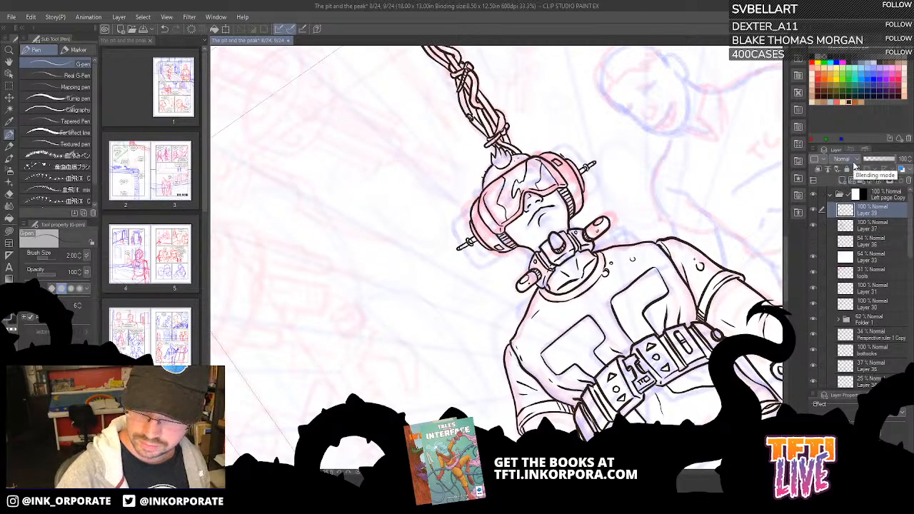
pyautogui.hotkey('shift', 'space')
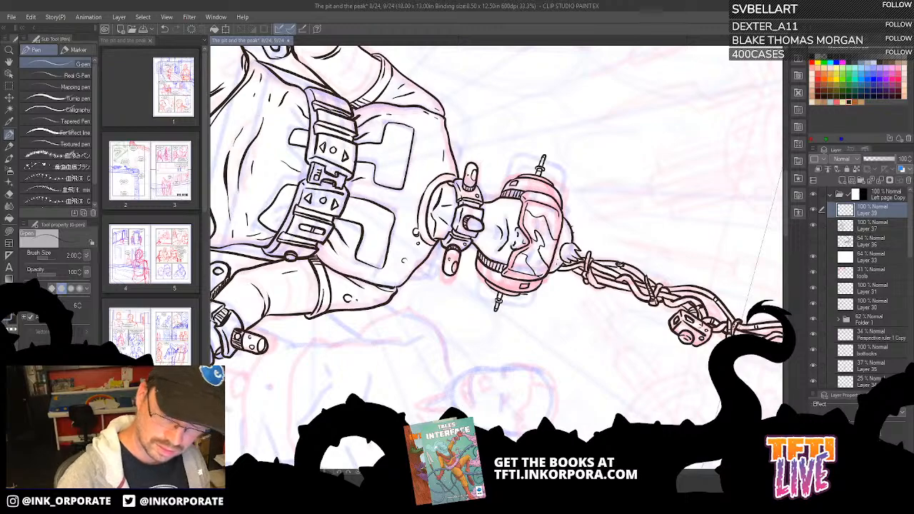
pyautogui.click(871, 226)
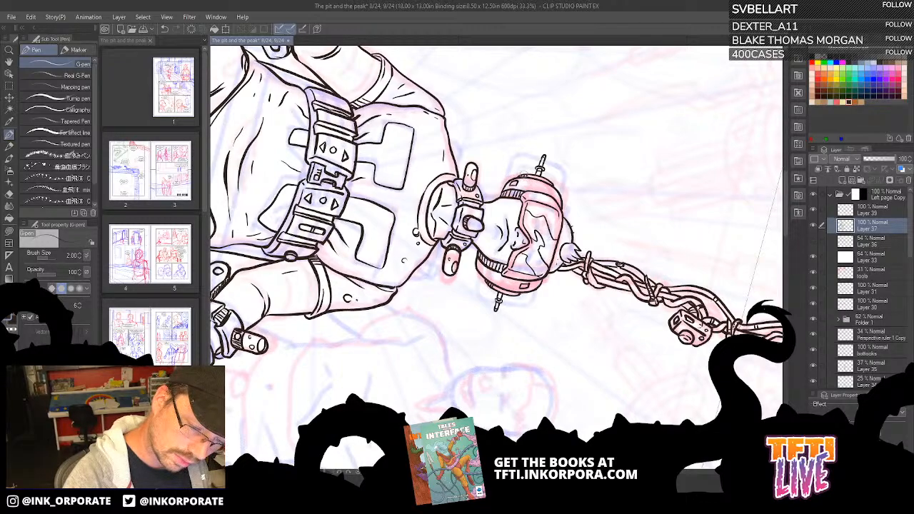
pyautogui.click(871, 209)
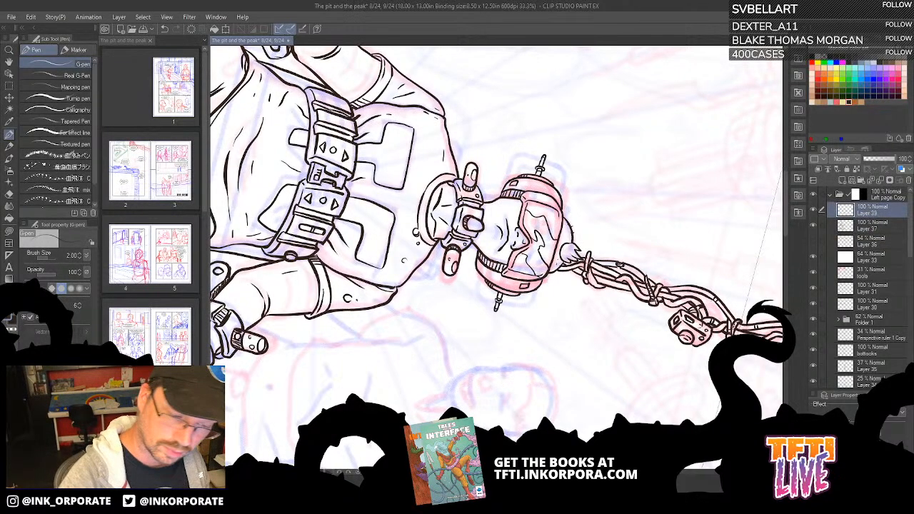
# Ink a rounded frame around the antenna pin on the left side of the headset on Layer 39.
pyautogui.press('^')
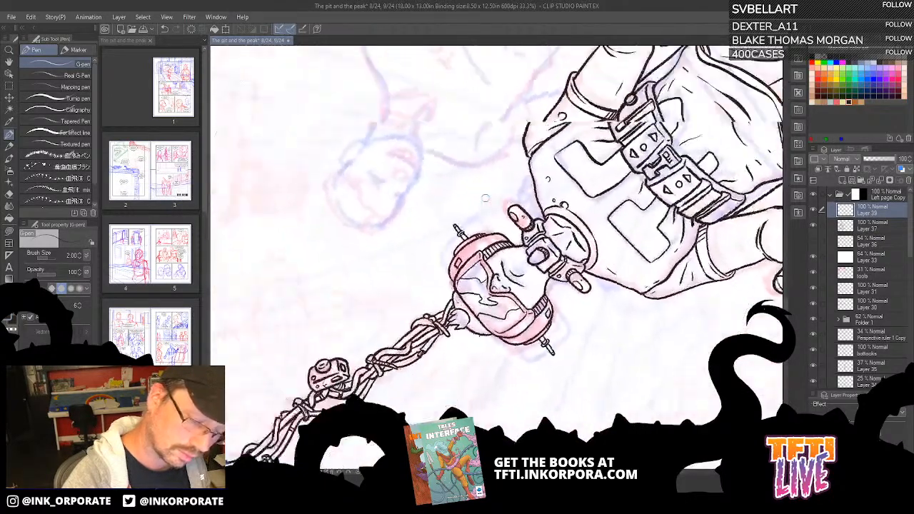
pyautogui.press('^')
pyautogui.press('^')
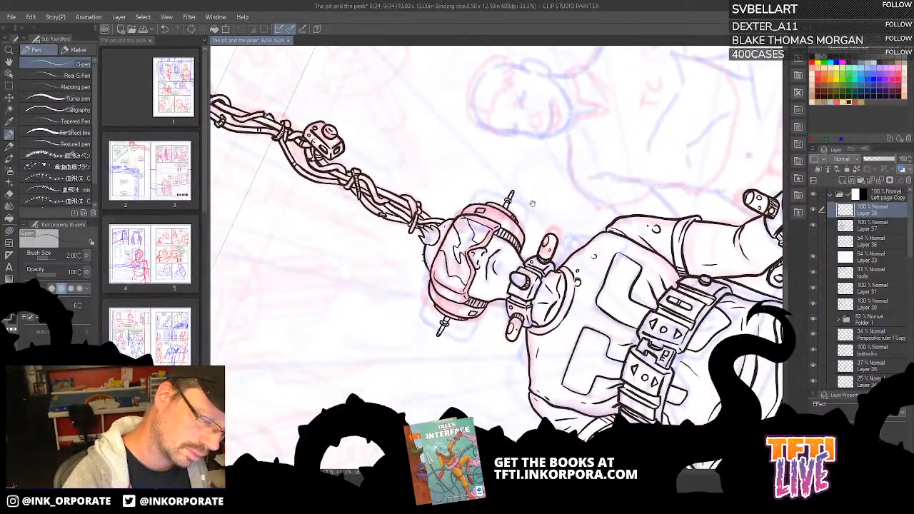
pyautogui.moveTo(533, 204); pyautogui.dragTo(552, 177)
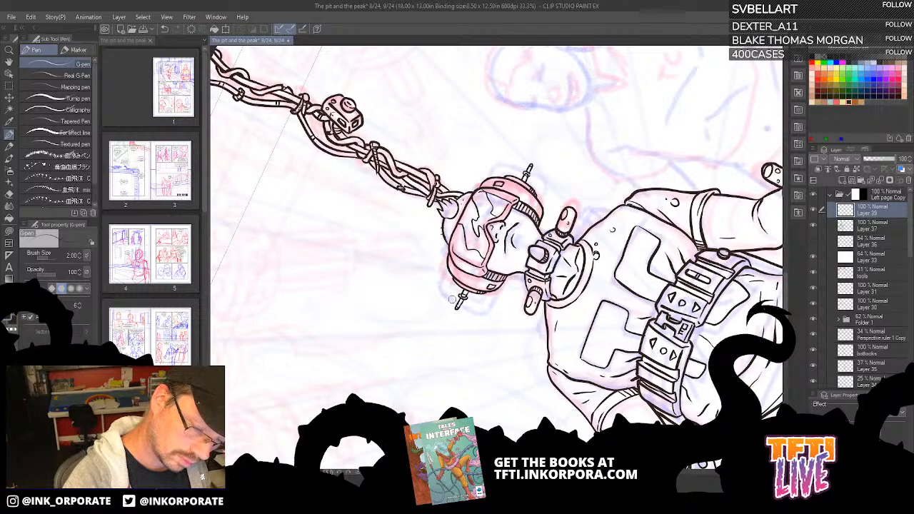
pyautogui.moveTo(453, 300); pyautogui.dragTo(448, 267)
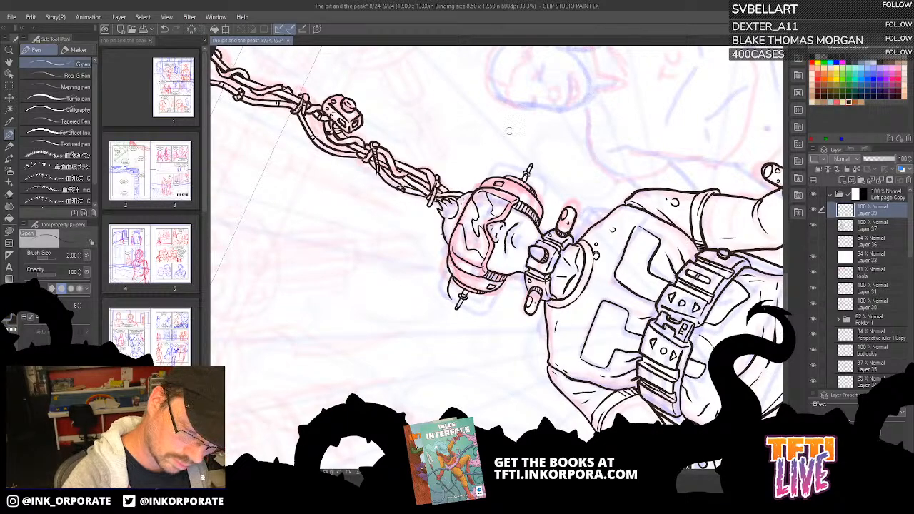
pyautogui.moveTo(451, 300)
pyautogui.mouseDown()
pyautogui.moveTo(484, 317)
pyautogui.moveTo(516, 284)
pyautogui.moveTo(555, 210)
pyautogui.moveTo(546, 173)
pyautogui.moveTo(525, 161)
pyautogui.moveTo(505, 159)
pyautogui.moveTo(496, 178)
pyautogui.mouseUp()
pyautogui.hotkey('ctrl', 'z')
pyautogui.press('^')
pyautogui.press('^')
pyautogui.press('^')
pyautogui.press('^')
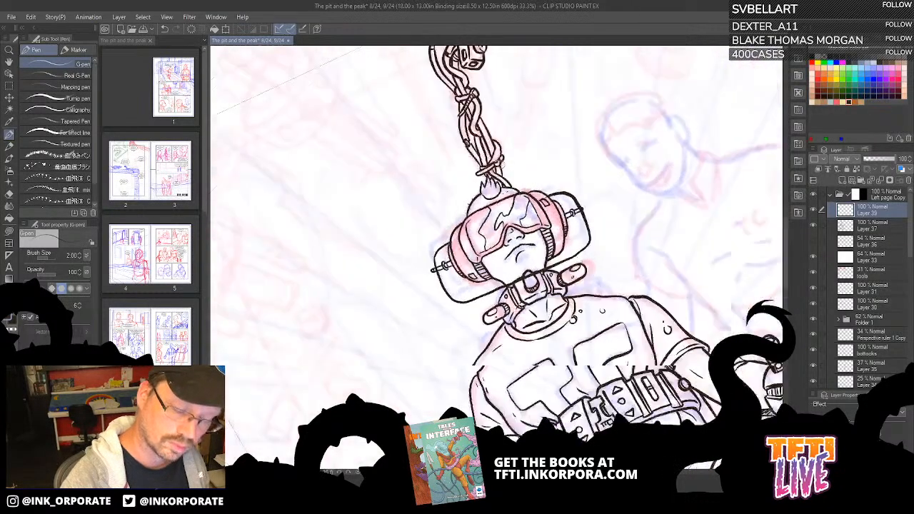
pyautogui.moveTo(589, 228); pyautogui.dragTo(586, 284)
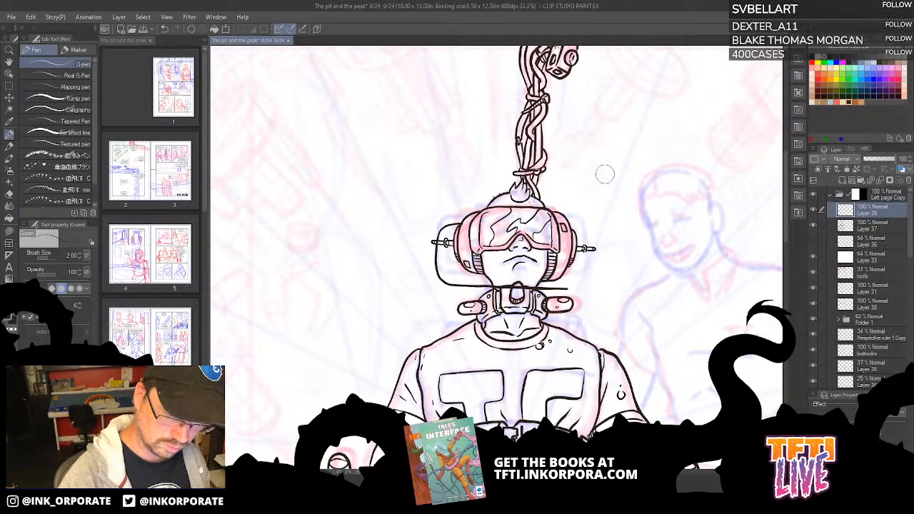
# Ink a matching rounded frame around the antenna pin on the right side of the headset.
pyautogui.press('-')
pyautogui.press('-')
pyautogui.press('-')
pyautogui.press('-')
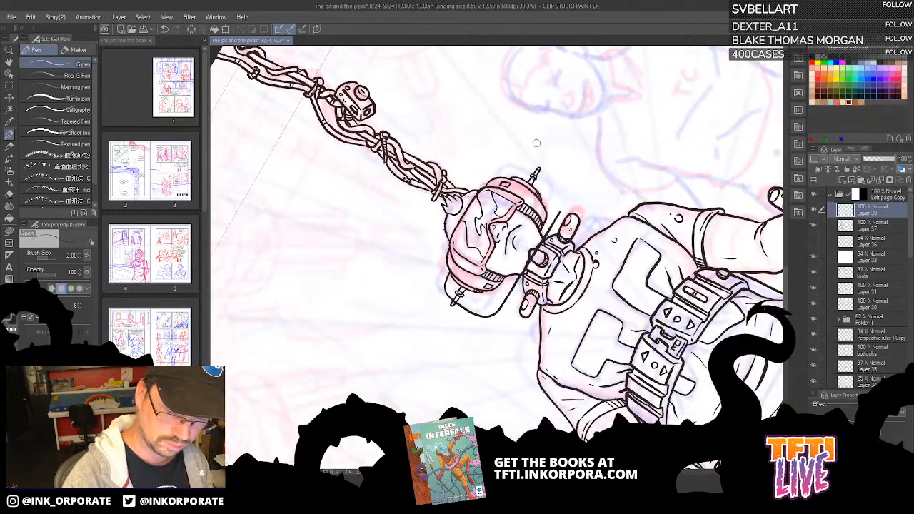
pyautogui.moveTo(451, 271)
pyautogui.mouseDown()
pyautogui.moveTo(513, 170)
pyautogui.moveTo(541, 171)
pyautogui.moveTo(562, 187)
pyautogui.moveTo(568, 202)
pyautogui.moveTo(556, 216)
pyautogui.mouseUp()
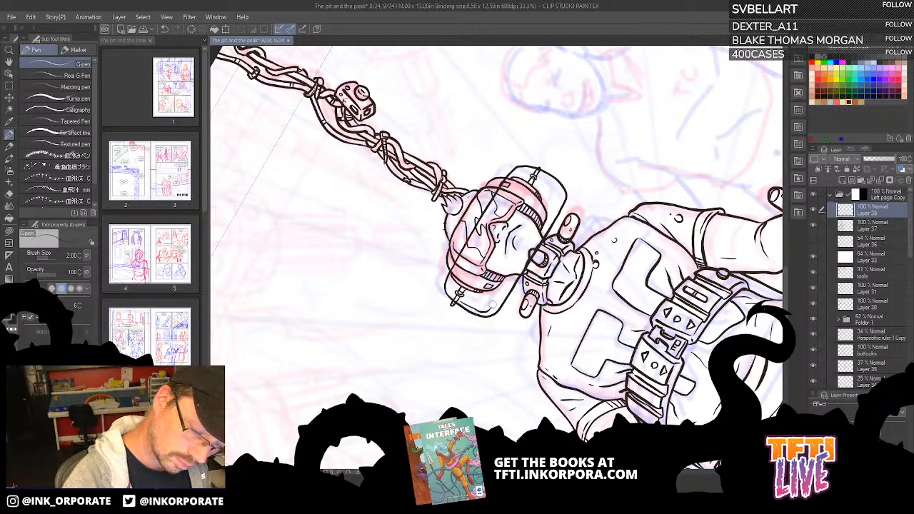
# Ink inner contour lines inside the rounded frames on both sides of the headset.
pyautogui.moveTo(491, 307); pyautogui.dragTo(513, 273)
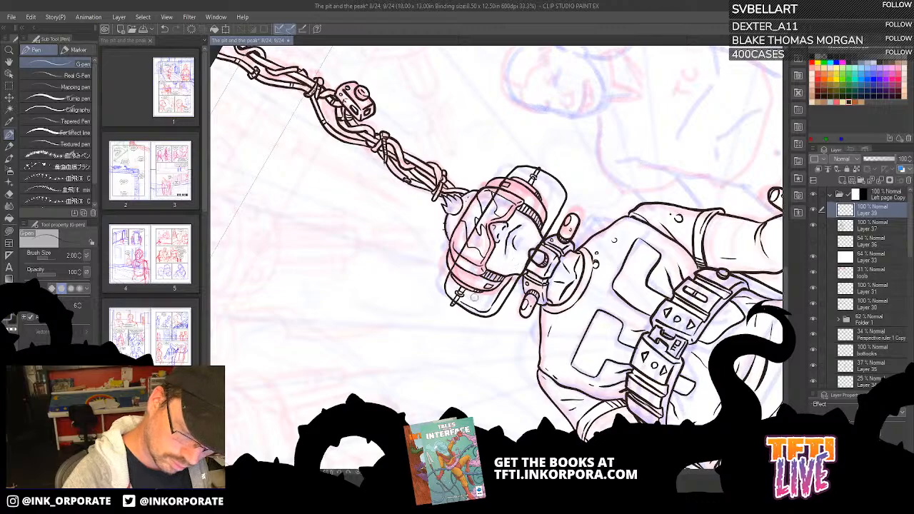
pyautogui.hotkey('ctrl', 'z')
pyautogui.hotkey('ctrl', 'z')
pyautogui.moveTo(464, 303)
pyautogui.mouseDown()
pyautogui.moveTo(473, 307)
pyautogui.moveTo(503, 286)
pyautogui.mouseUp()
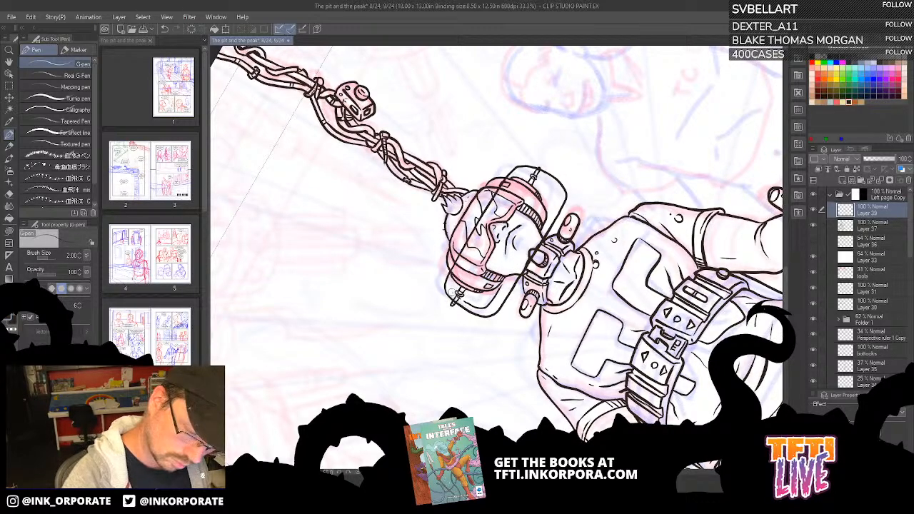
pyautogui.moveTo(522, 169)
pyautogui.mouseDown()
pyautogui.moveTo(548, 187)
pyautogui.moveTo(550, 215)
pyautogui.mouseUp()
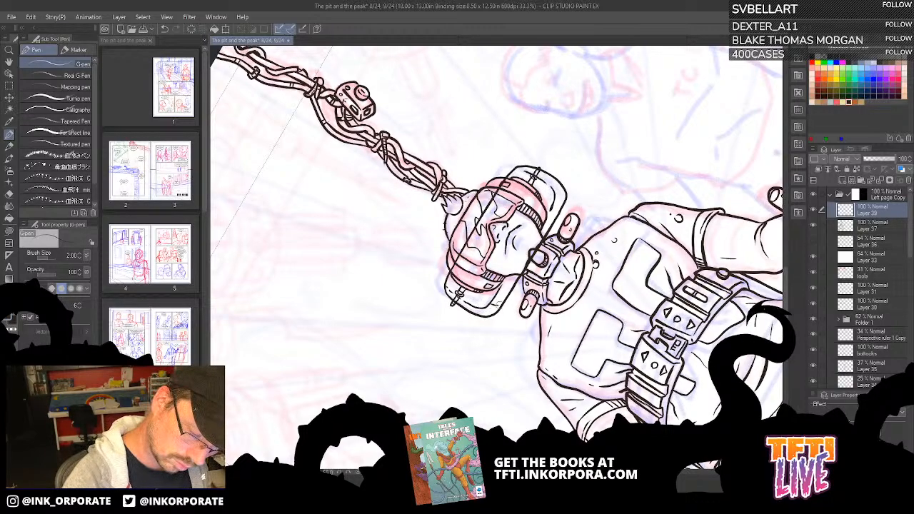
# Add short depth strokes along the lower parts of the left and right headset frames.
pyautogui.press('^')
pyautogui.press('^')
pyautogui.press('^')
pyautogui.press('^')
pyautogui.press('^')
pyautogui.press('^')
pyautogui.press('^')
pyautogui.press('^')
pyautogui.press('^')
pyautogui.press('^')
pyautogui.press('^')
pyautogui.press('^')
pyautogui.press('^')
pyautogui.press('^')
pyautogui.press('^')
pyautogui.press('^')
pyautogui.press('^')
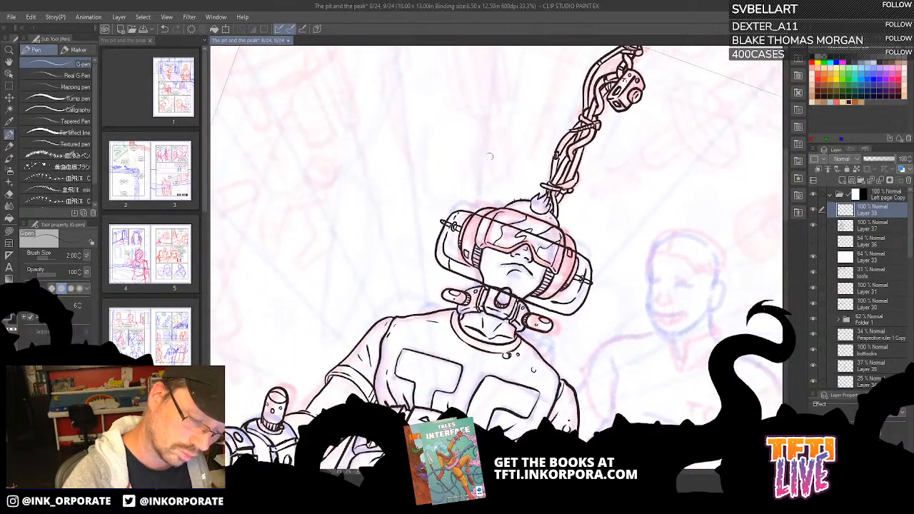
pyautogui.hotkey('ctrl', 'z')
pyautogui.moveTo(450, 262); pyautogui.dragTo(454, 254)
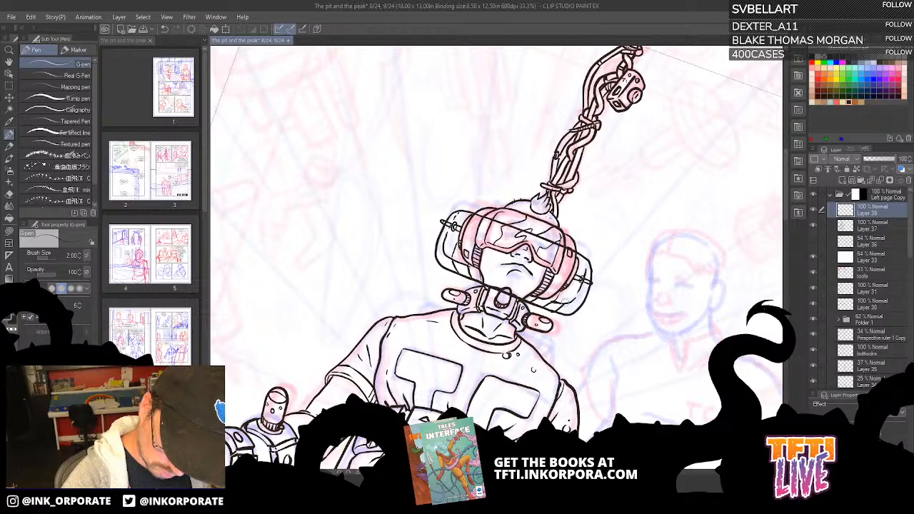
pyautogui.moveTo(566, 302); pyautogui.dragTo(576, 282)
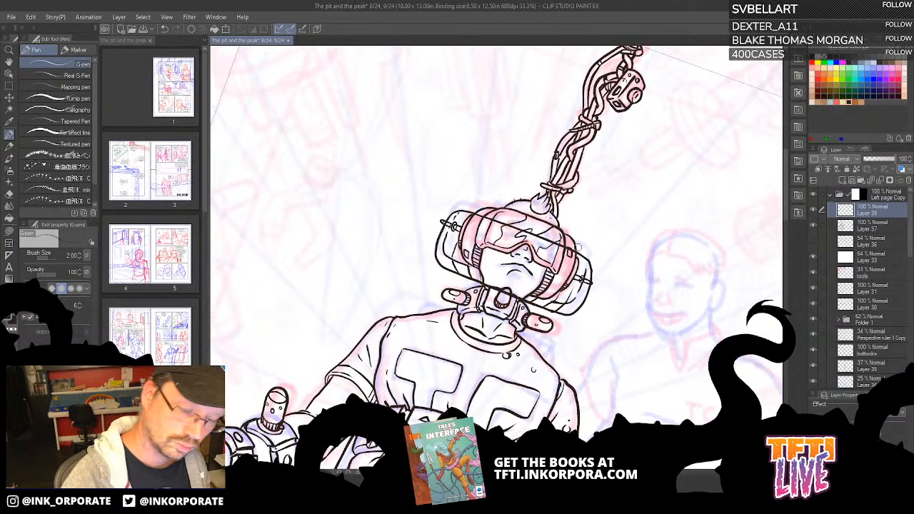
# Try Layer 39 at 60% opacity and return it to 100%.
pyautogui.click(883, 159)
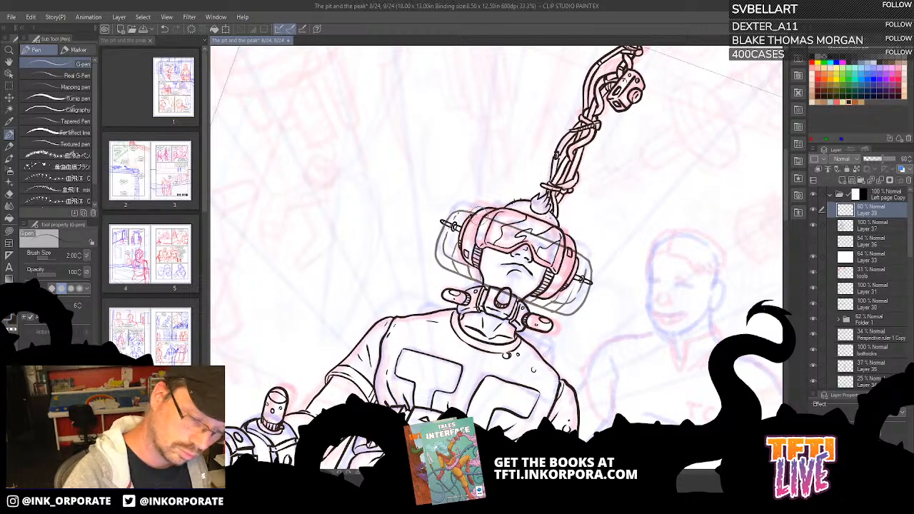
pyautogui.moveTo(479, 219)
pyautogui.mouseDown()
pyautogui.moveTo(533, 227)
pyautogui.moveTo(524, 230)
pyautogui.moveTo(568, 251)
pyautogui.moveTo(554, 233)
pyautogui.moveTo(513, 227)
pyautogui.moveTo(486, 209)
pyautogui.mouseUp()
pyautogui.hotkey('ctrl', 'z')
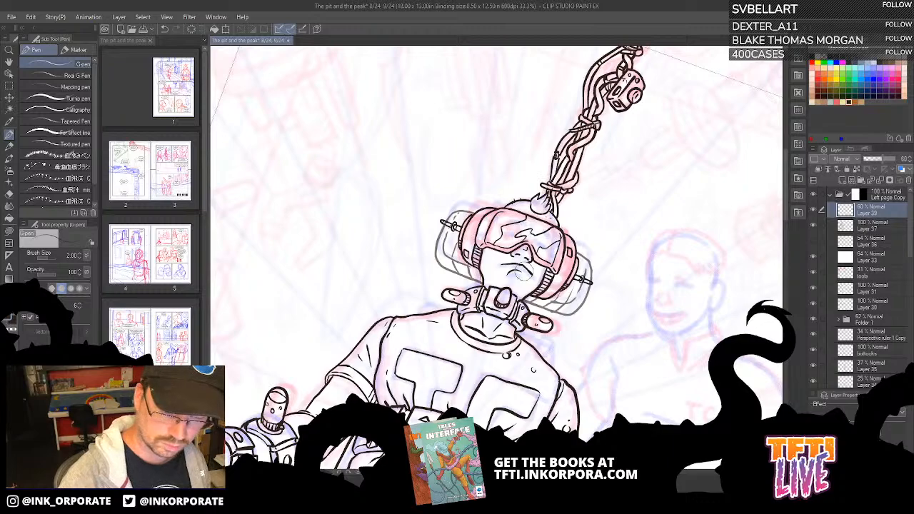
pyautogui.scroll(1, 520, 272)
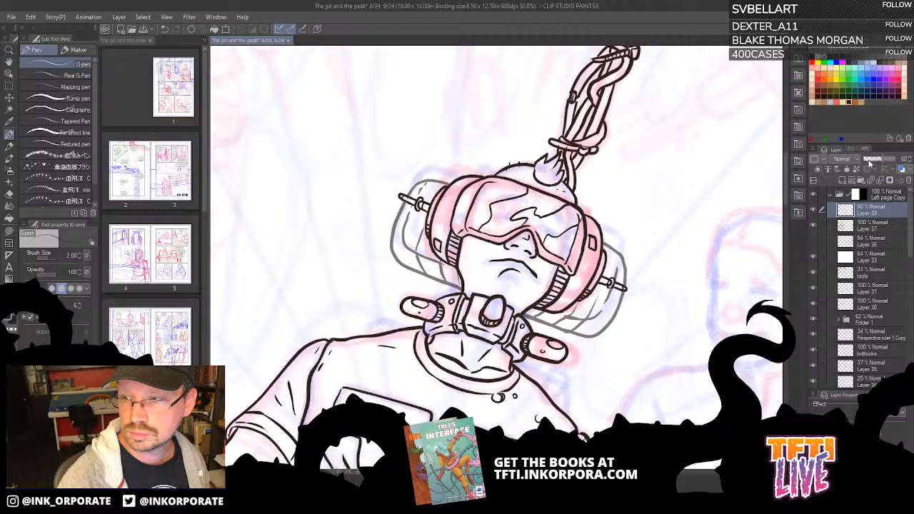
pyautogui.moveTo(868, 162); pyautogui.dragTo(905, 159)
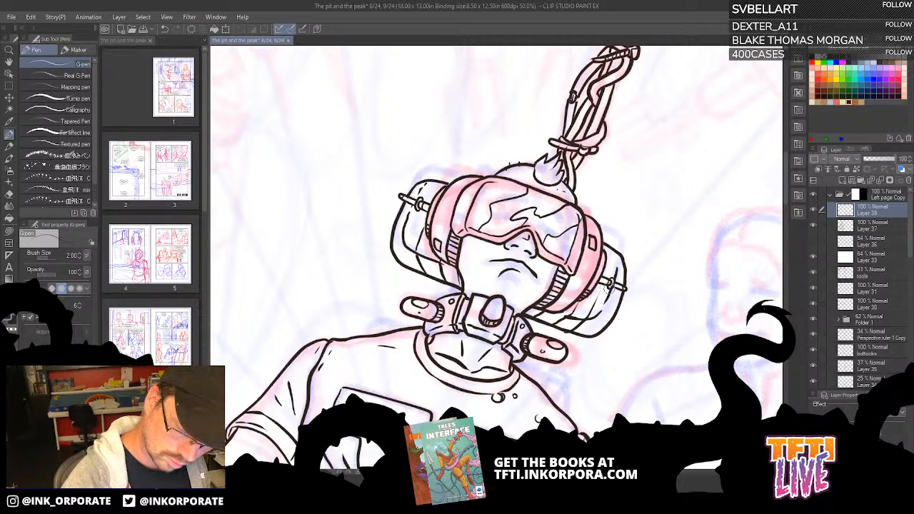
# Raise the opacity of Layer 33 to 100% to hide the sketch beneath the inks.
pyautogui.moveTo(613, 237); pyautogui.dragTo(656, 193)
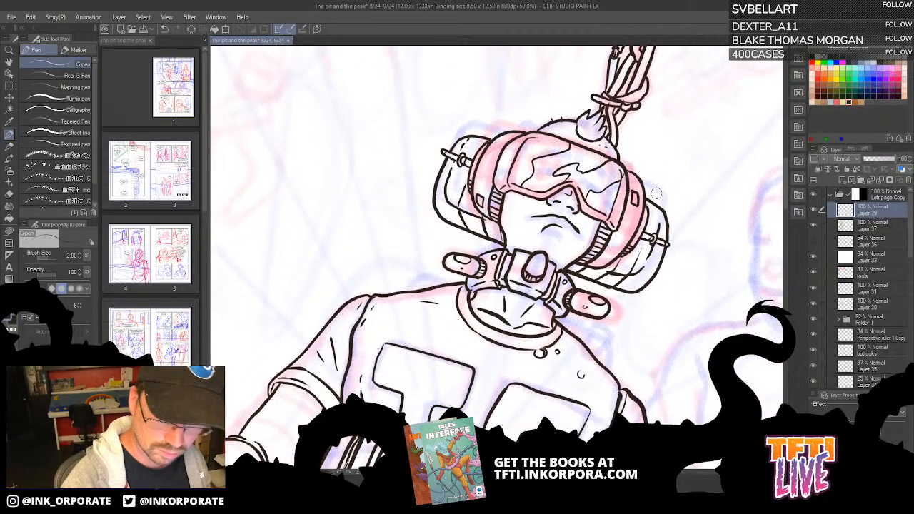
pyautogui.press('-')
pyautogui.press('-')
pyautogui.press('-')
pyautogui.press('-')
pyautogui.press('-')
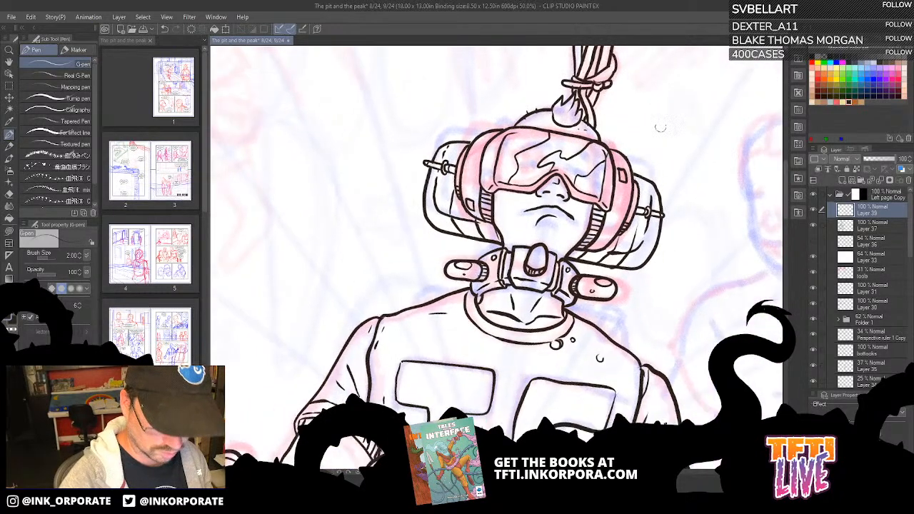
pyautogui.press('-')
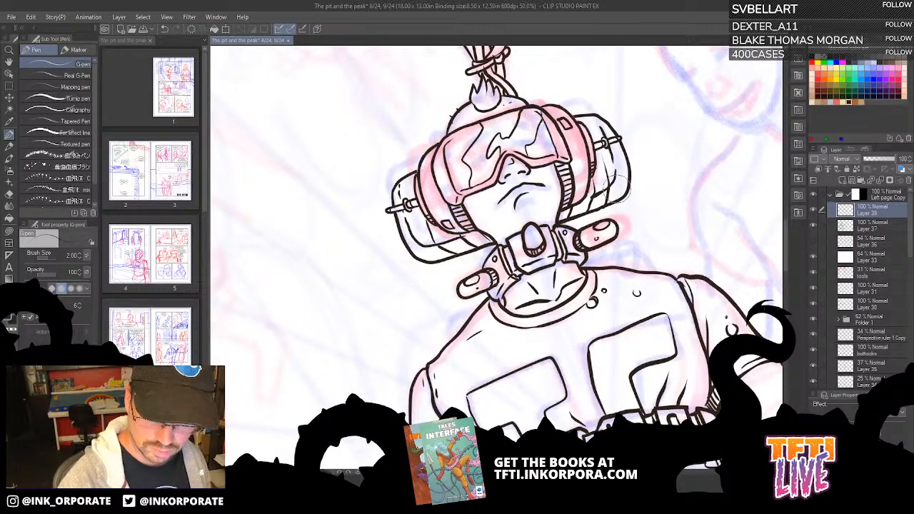
pyautogui.click(880, 227)
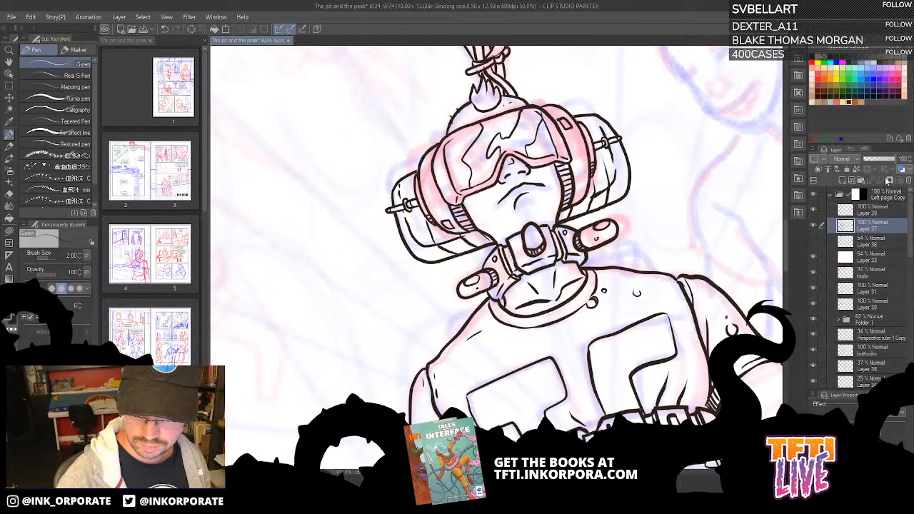
pyautogui.click(873, 257)
pyautogui.click(888, 160)
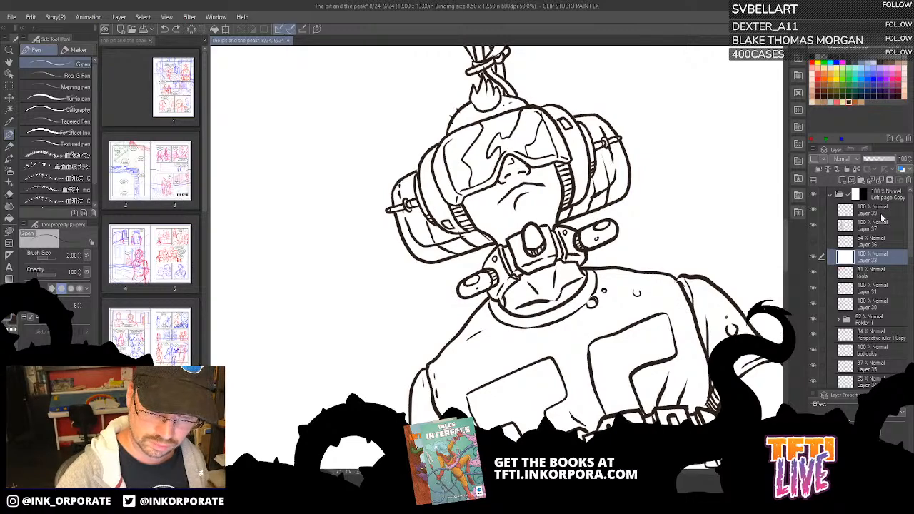
# Strengthen the outer outlines of the rounded frames on both sides of the headset on Layer 39.
pyautogui.click(882, 214)
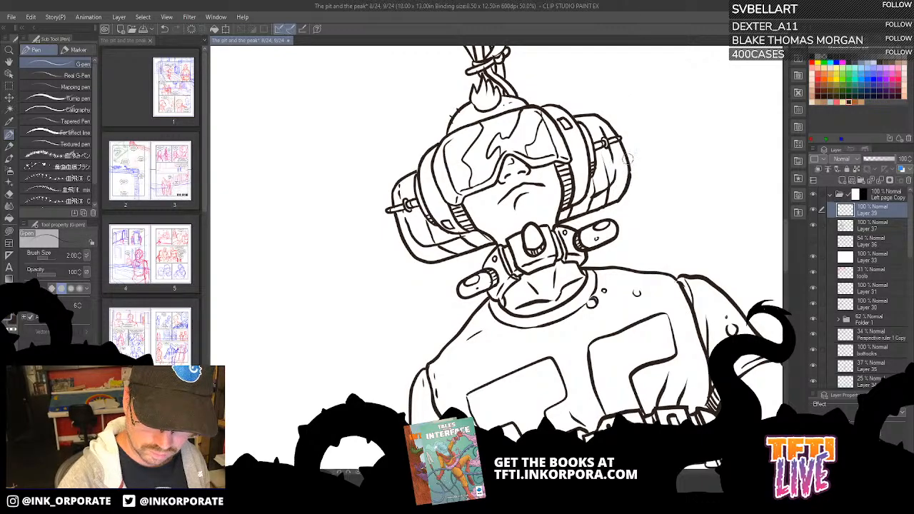
pyautogui.hotkey('ctrl', 'z')
pyautogui.moveTo(618, 200); pyautogui.dragTo(628, 168)
pyautogui.press('^')
pyautogui.press('^')
pyautogui.press('^')
pyautogui.press('^')
pyautogui.press('^')
pyautogui.press('^')
pyautogui.press('^')
pyautogui.press('^')
pyautogui.press('^')
pyautogui.press('^')
pyautogui.press('^')
pyautogui.press('^')
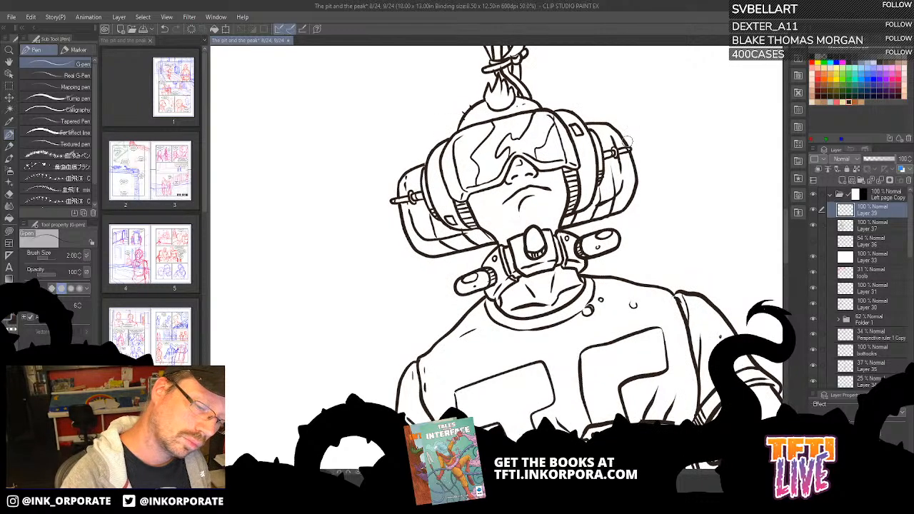
pyautogui.moveTo(458, 207); pyautogui.dragTo(454, 154)
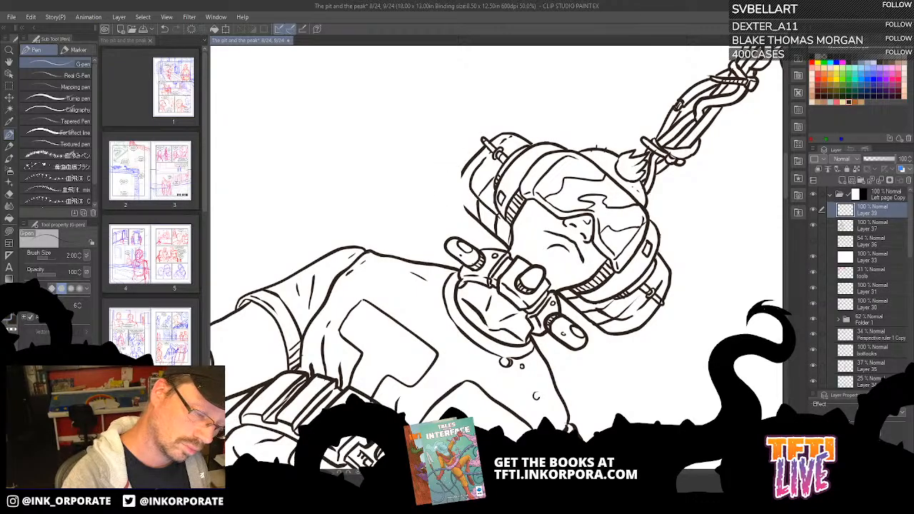
pyautogui.moveTo(463, 206)
pyautogui.mouseDown()
pyautogui.moveTo(477, 155)
pyautogui.moveTo(459, 176)
pyautogui.moveTo(475, 152)
pyautogui.mouseUp()
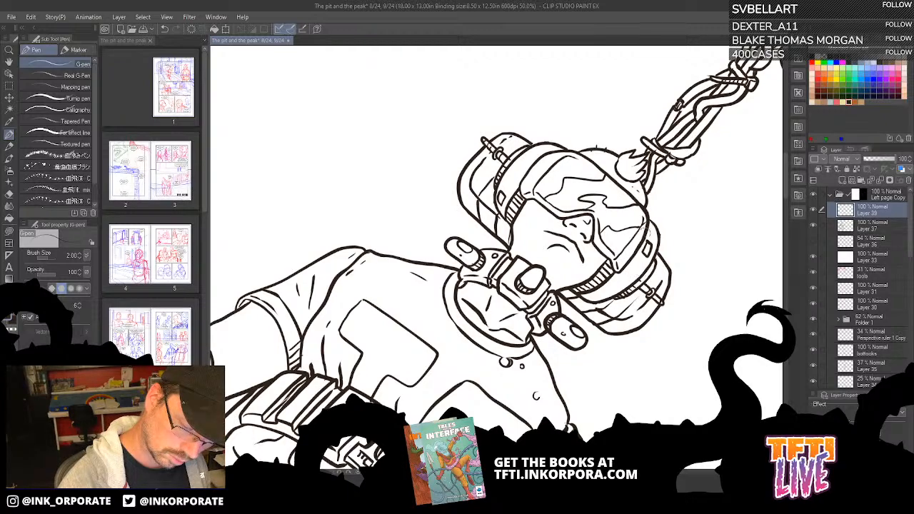
# Ink small triangular markings on the right ear cup of the headset.
pyautogui.moveTo(648, 252); pyautogui.dragTo(643, 262)
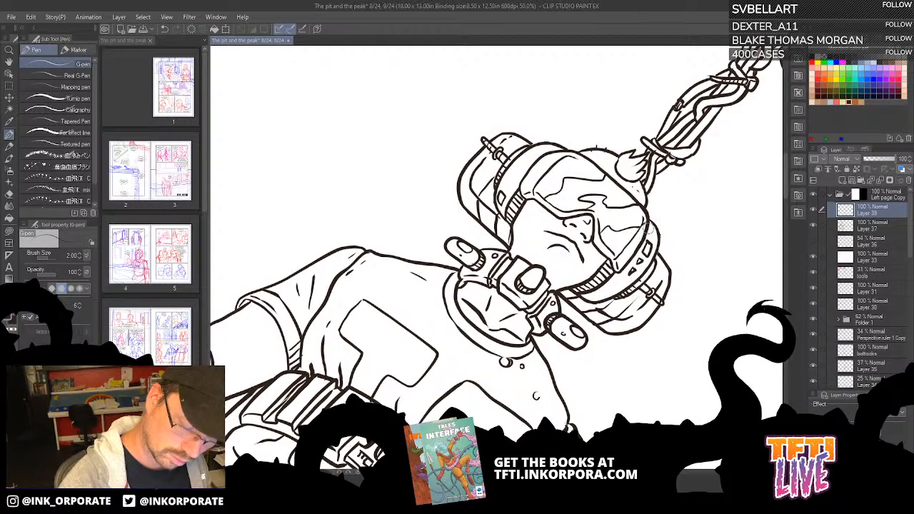
pyautogui.press('-')
pyautogui.press('-')
pyautogui.press('-')
pyautogui.press('-')
pyautogui.press('-')
pyautogui.press('-')
pyautogui.press('-')
pyautogui.press('-')
pyautogui.press('-')
pyautogui.press('-')
pyautogui.press('-')
pyautogui.press('-')
pyautogui.press('-')
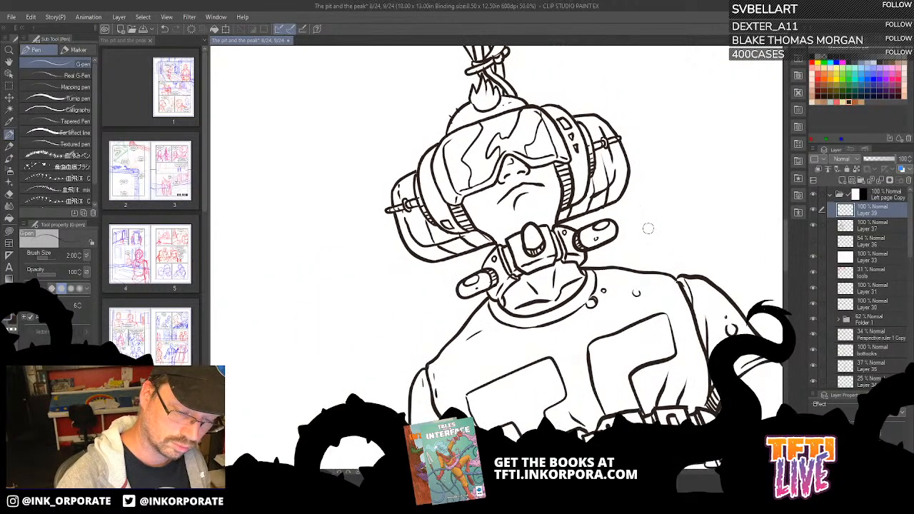
# Examine the whole inked figure on the left page, from the headset and cable down to the boots.
pyautogui.scroll(-1, 650, 232)
pyautogui.moveTo(572, 373); pyautogui.dragTo(555, 324)
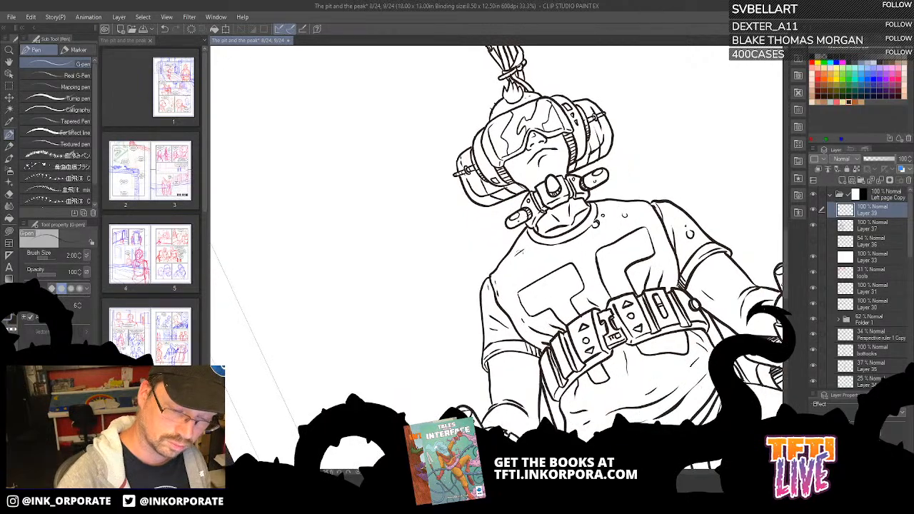
pyautogui.scroll(-1, 555, 247)
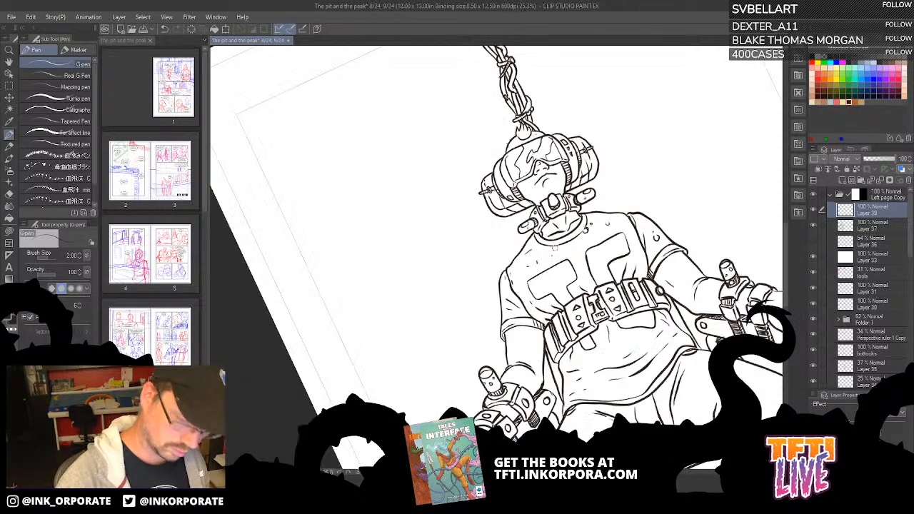
pyautogui.press('^')
pyautogui.press('^')
pyautogui.press('^')
pyautogui.press('^')
pyautogui.scroll(-2, 557, 252)
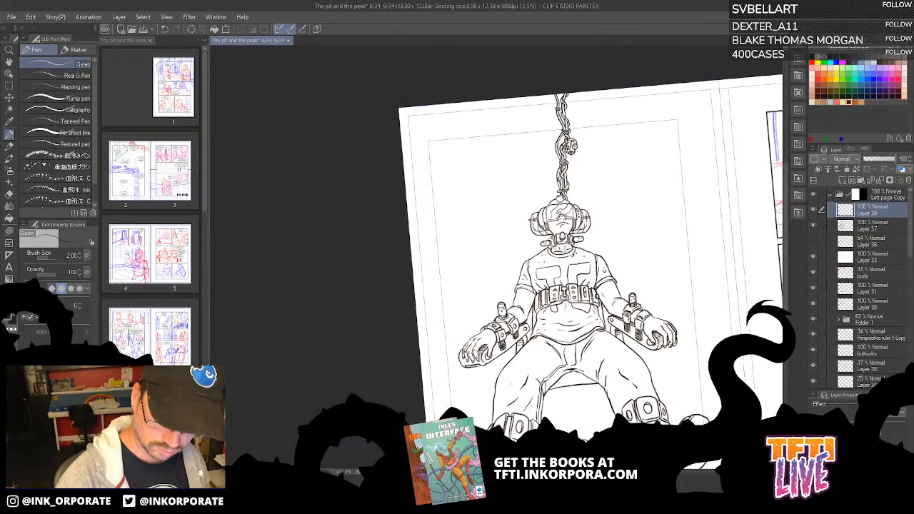
pyautogui.moveTo(653, 407); pyautogui.dragTo(562, 319)
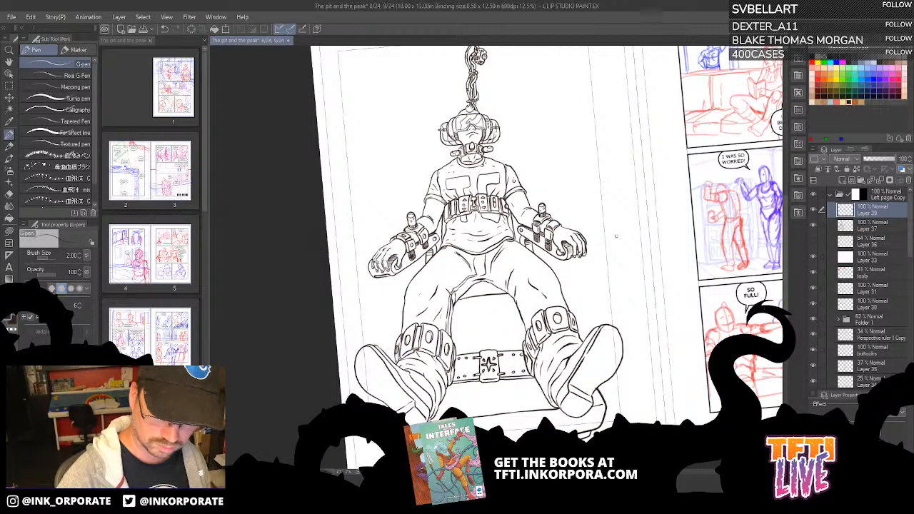
# Merge Layer 39 and Layer 37 into one ink layer and add a new raster layer.
pyautogui.click(814, 226)
pyautogui.click(815, 226)
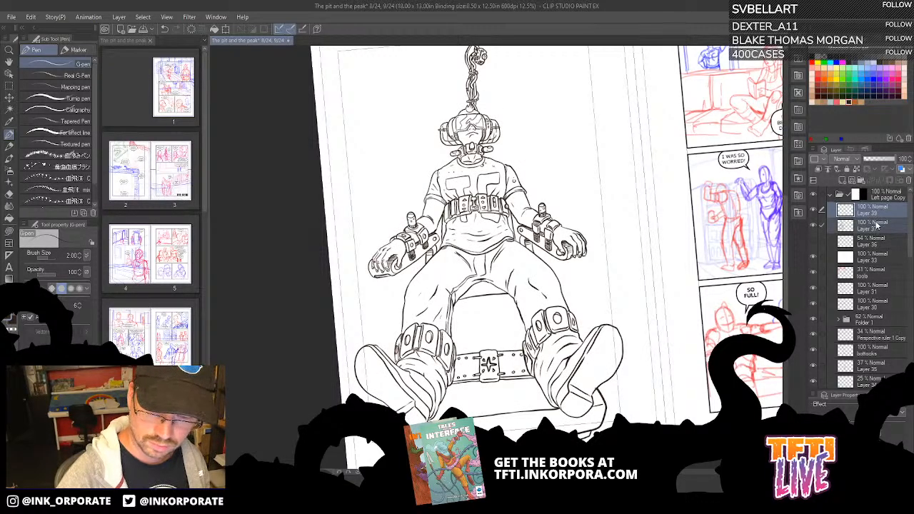
pyautogui.rightClick(876, 217)
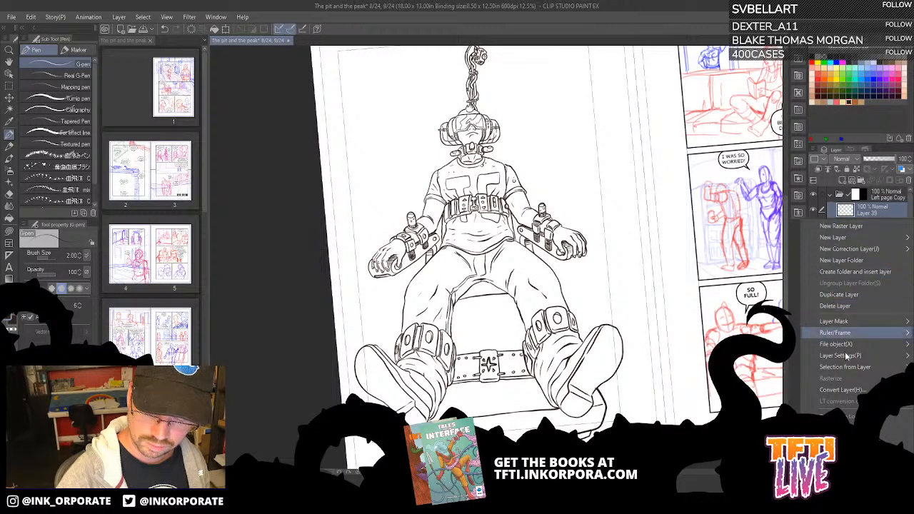
pyautogui.click(852, 440)
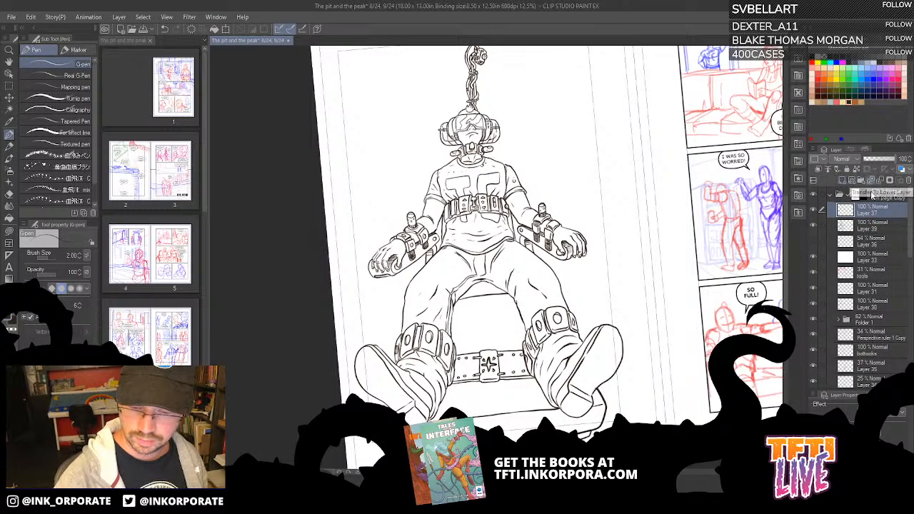
pyautogui.click(848, 182)
# Lower the opacity of Layer 33 to 30% to bring the sketch back beneath the inks.
pyautogui.click(867, 255)
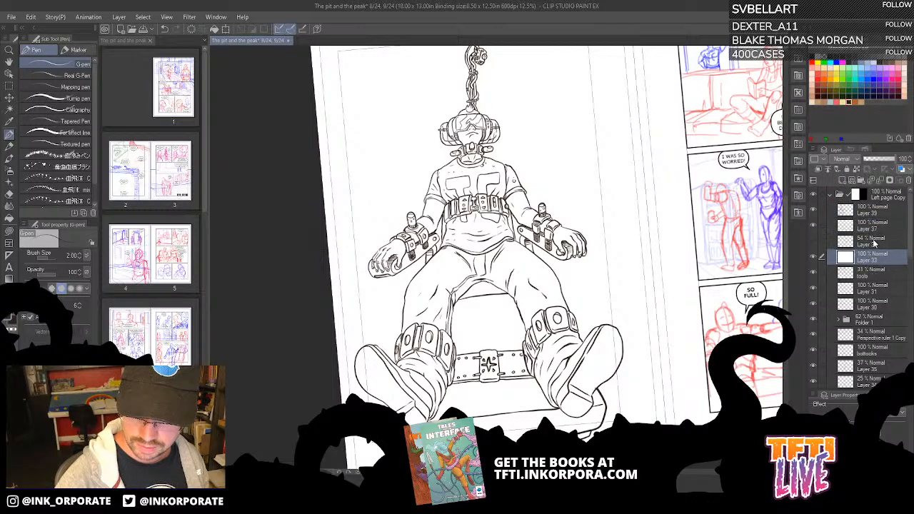
pyautogui.click(880, 160)
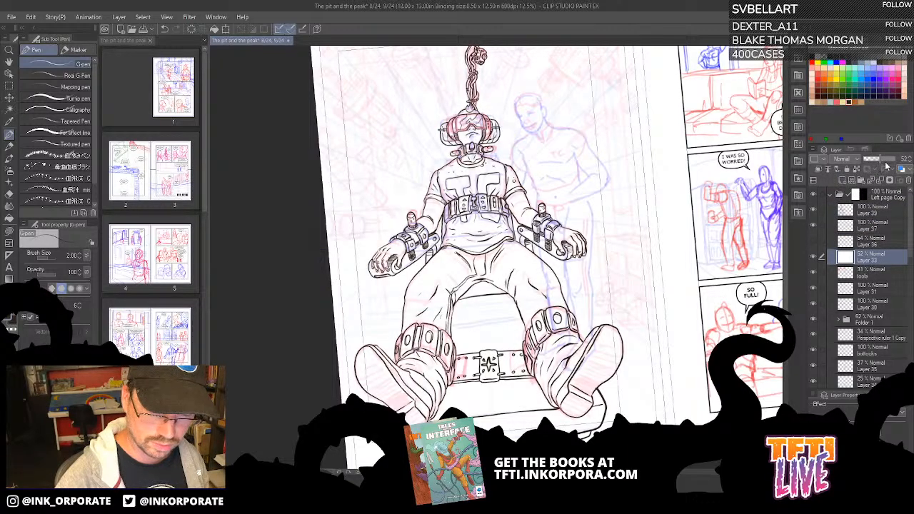
pyautogui.moveTo(888, 161); pyautogui.dragTo(869, 170)
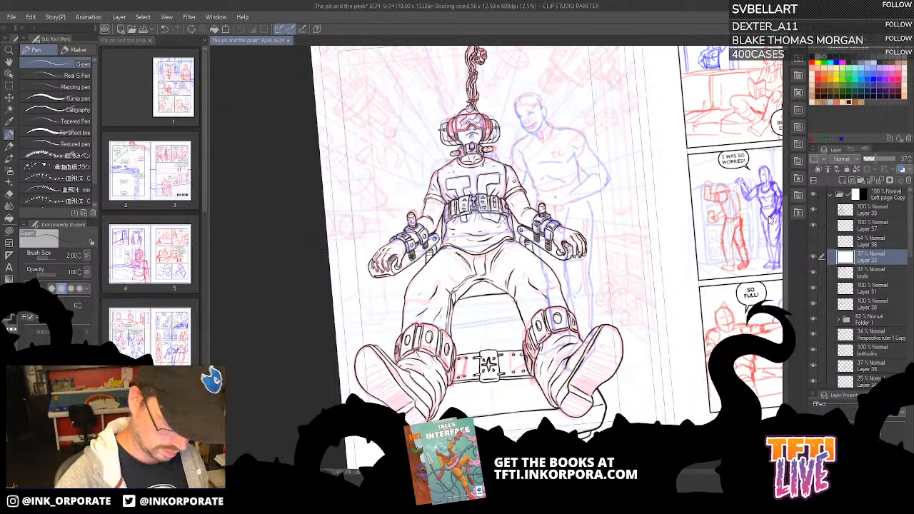
pyautogui.click(885, 163)
pyautogui.click(886, 163)
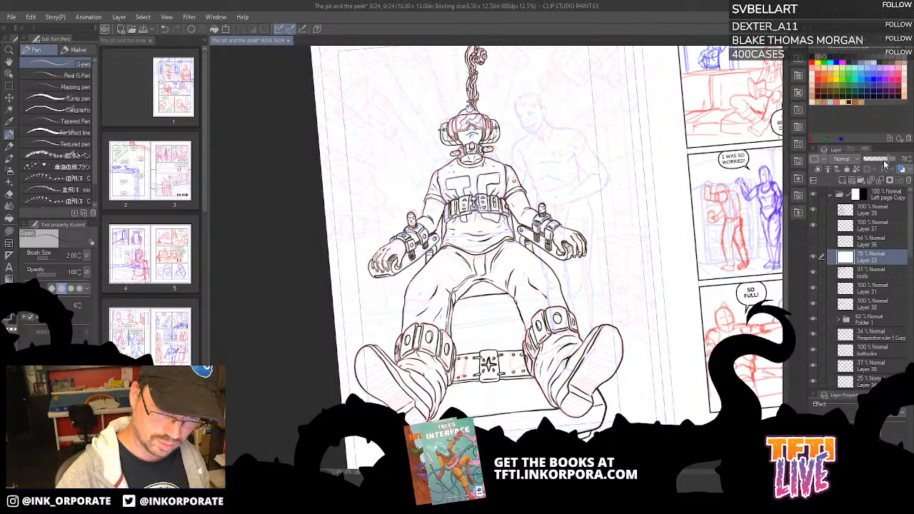
pyautogui.hotkey('ctrl', '+')
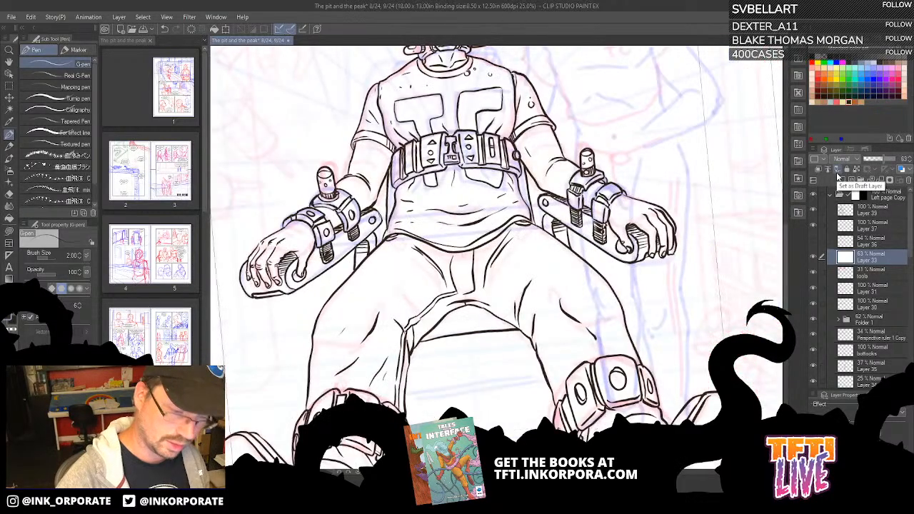
pyautogui.moveTo(421, 154); pyautogui.dragTo(545, 366)
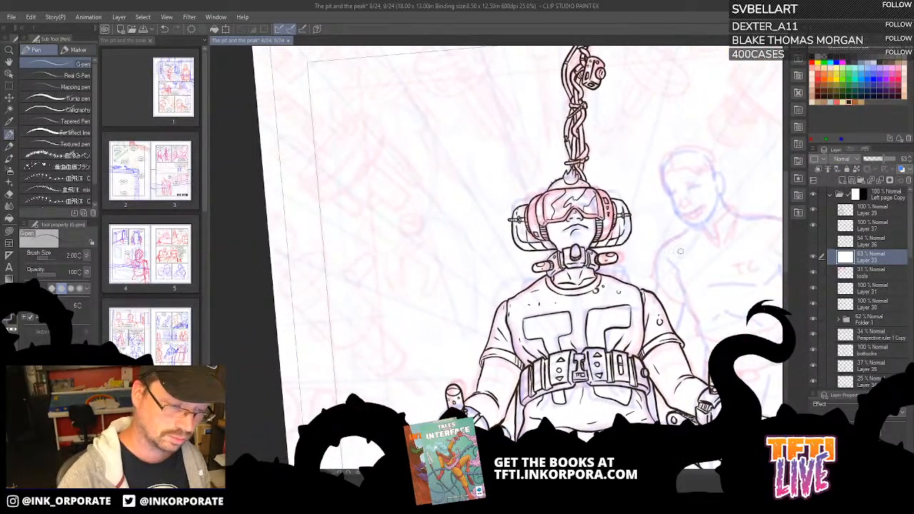
pyautogui.moveTo(886, 163); pyautogui.dragTo(875, 159)
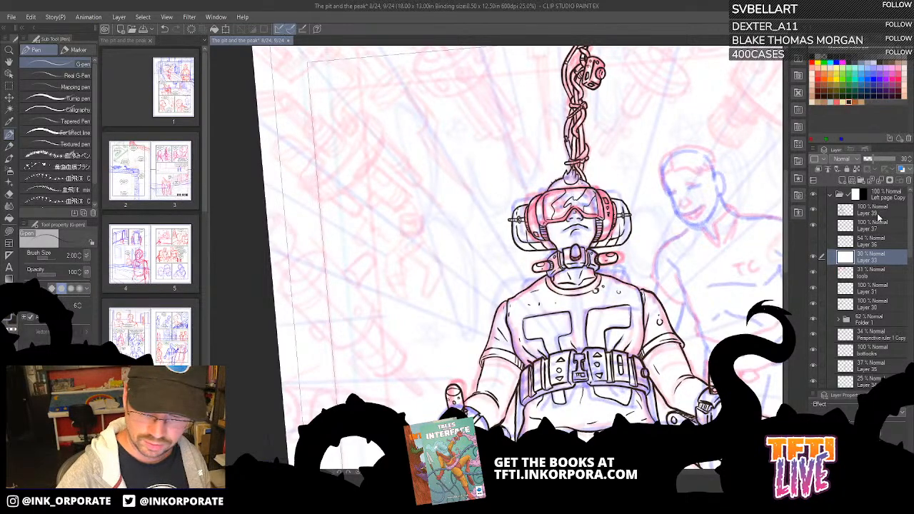
# Raise the opacity of the tools sketch layer to 64%.
pyautogui.click(813, 273)
pyautogui.click(813, 272)
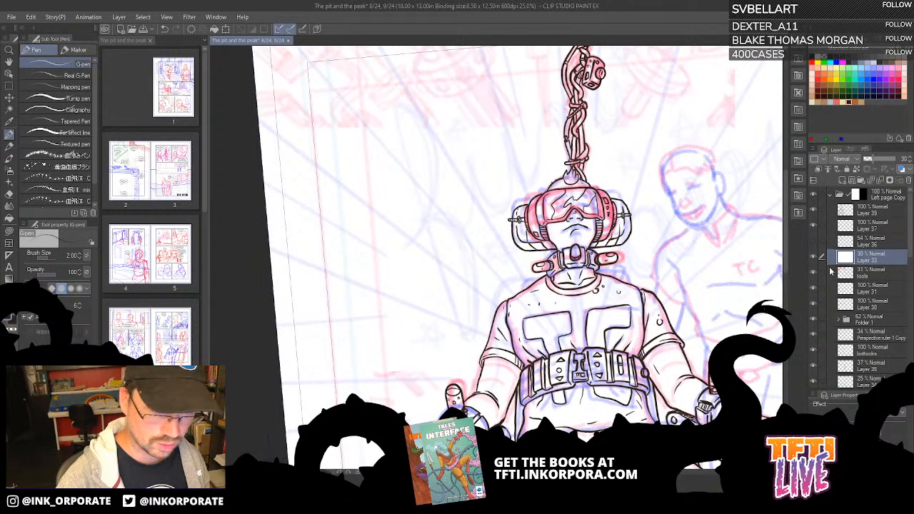
pyautogui.click(866, 273)
pyautogui.click(885, 160)
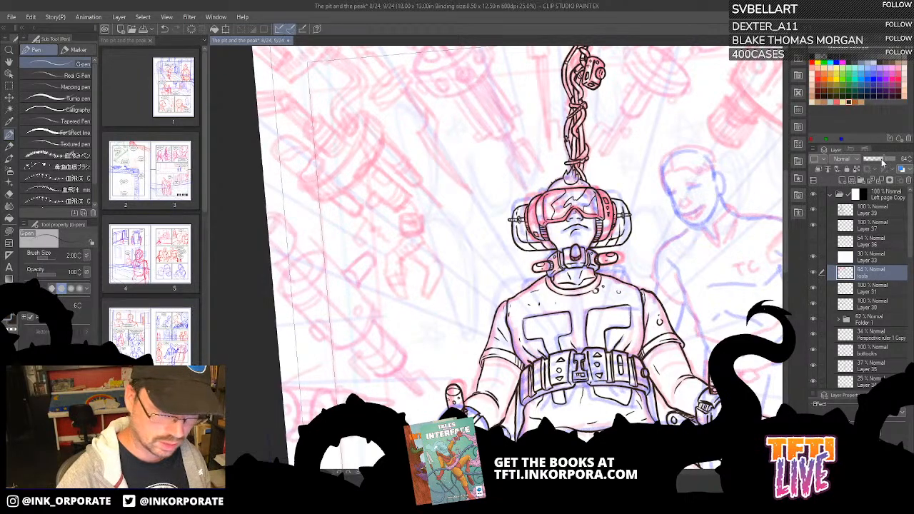
# Hide and show Layer 39 to check which inks it holds.
pyautogui.click(872, 211)
pyautogui.click(813, 211)
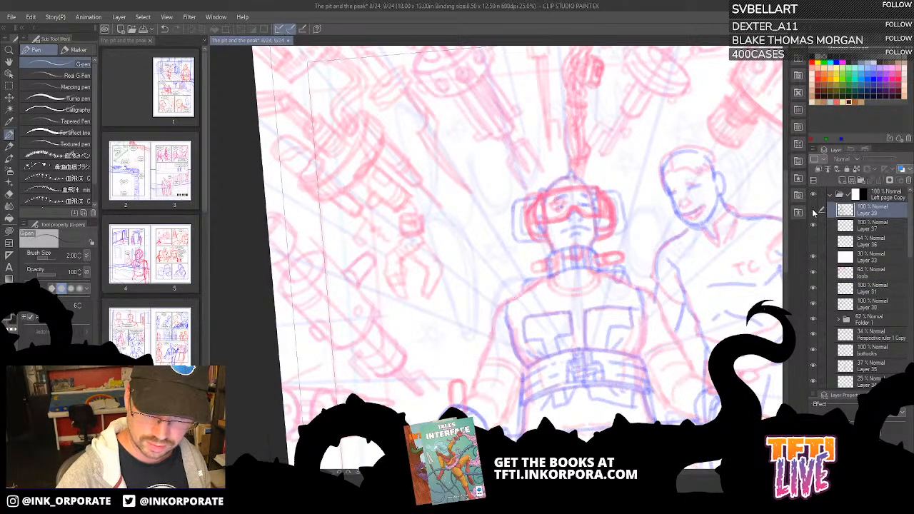
pyautogui.click(813, 212)
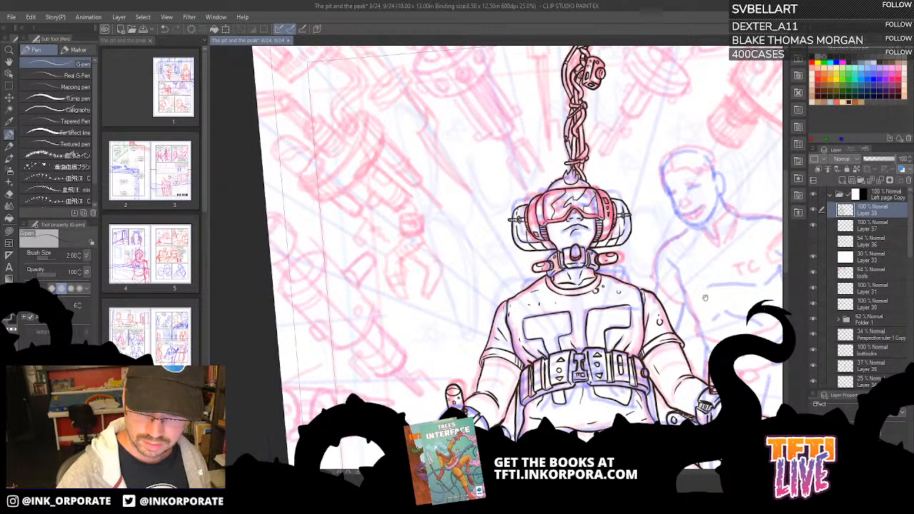
pyautogui.moveTo(571, 214); pyautogui.dragTo(384, 309)
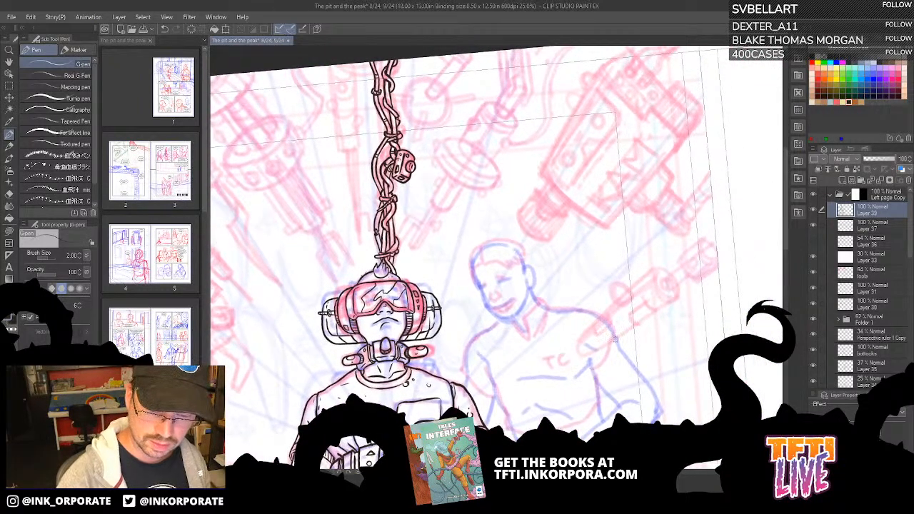
# Move Layer 37 above the inked Layer 39 in the layer stack.
pyautogui.click(875, 227)
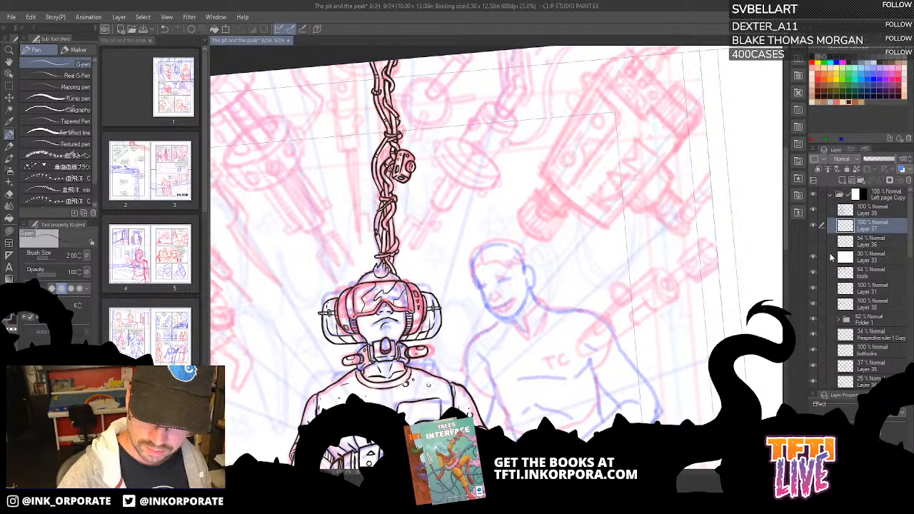
pyautogui.click(813, 213)
pyautogui.click(813, 212)
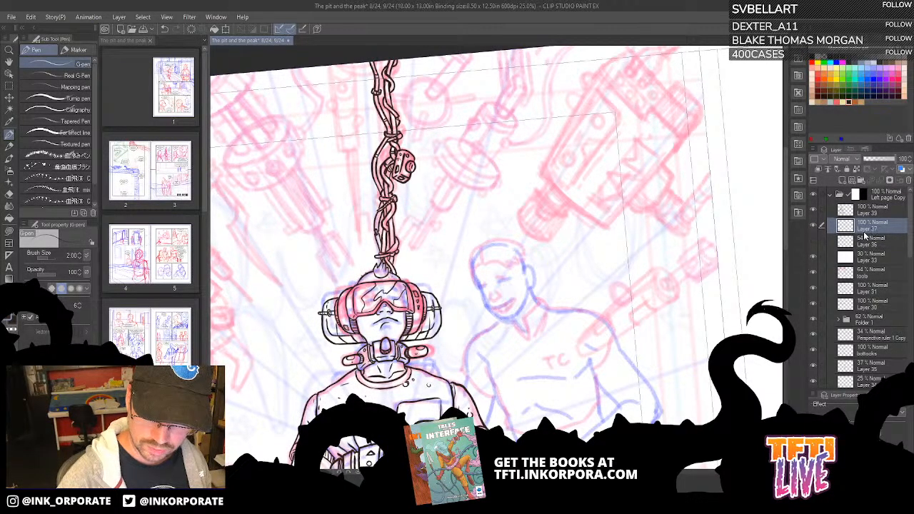
pyautogui.scroll(1, 611, 114)
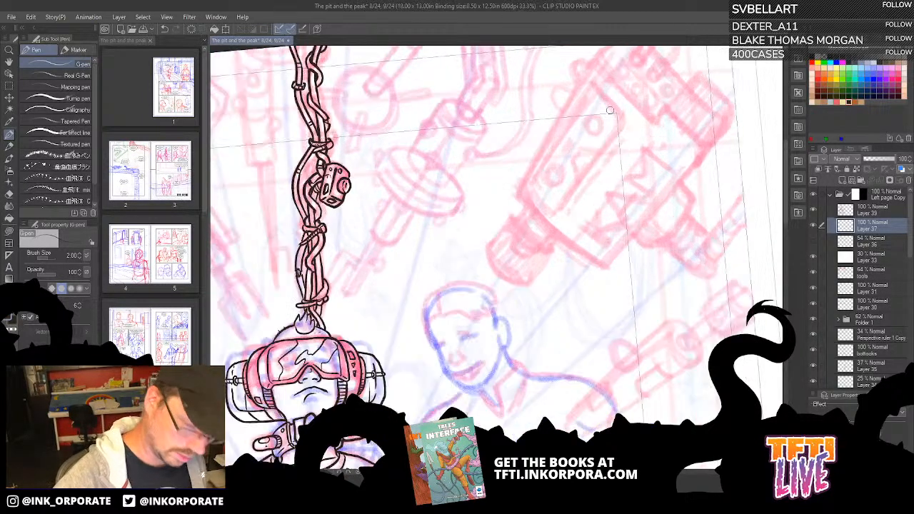
pyautogui.moveTo(482, 292); pyautogui.dragTo(524, 245)
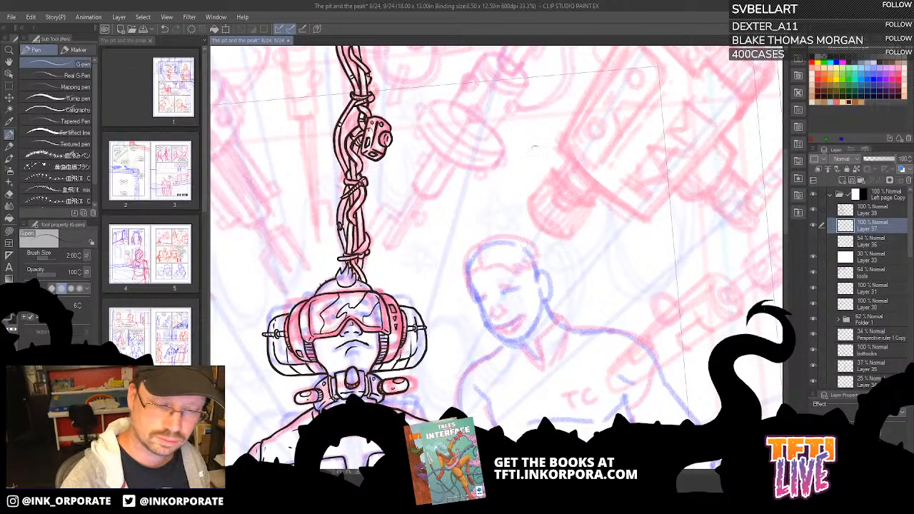
pyautogui.moveTo(874, 227); pyautogui.dragTo(871, 206)
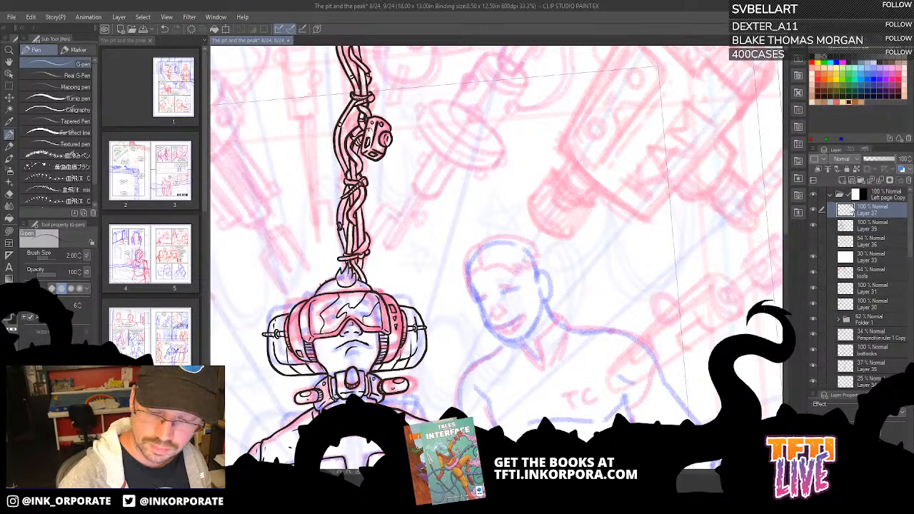
# Rename Layer 39 with the name of the restrained character.
pyautogui.click(875, 229)
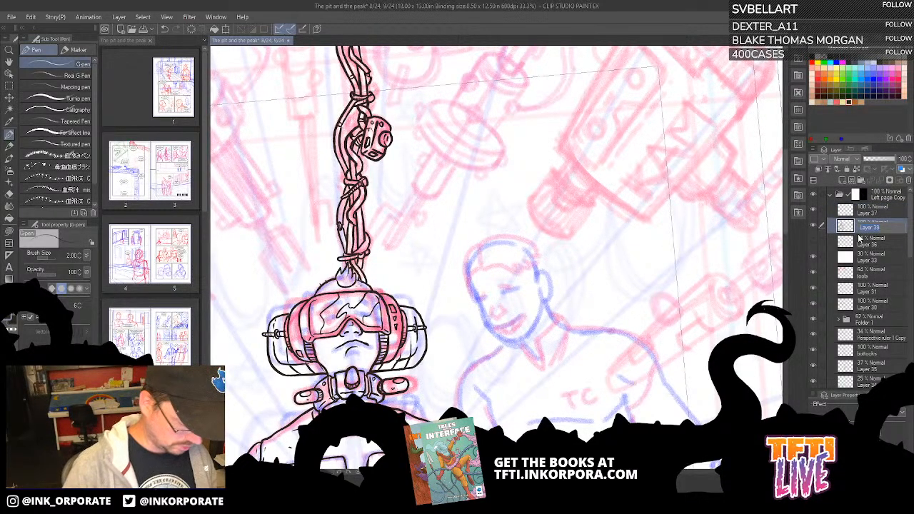
pyautogui.write('gau')
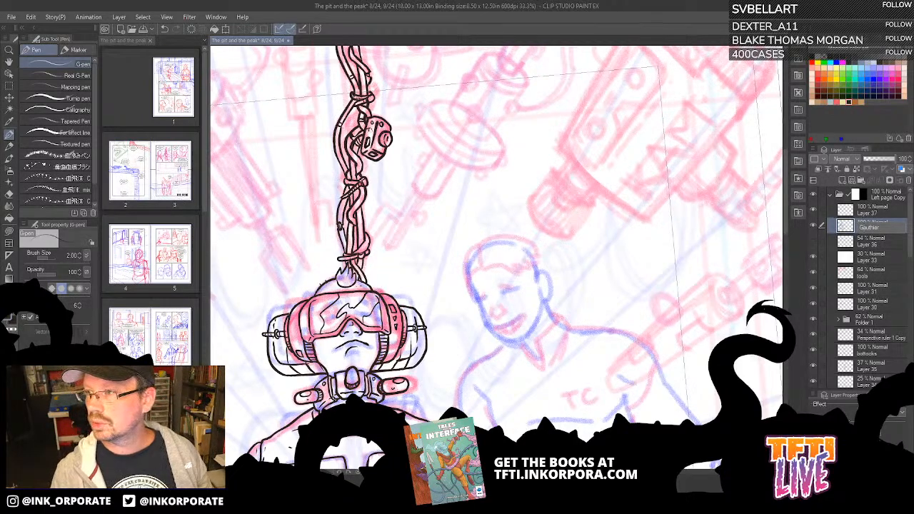
pyautogui.press('Return')
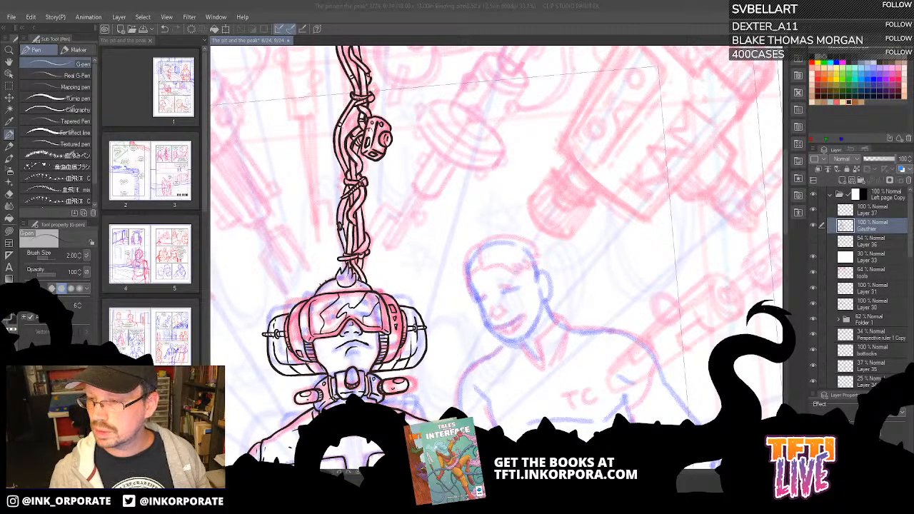
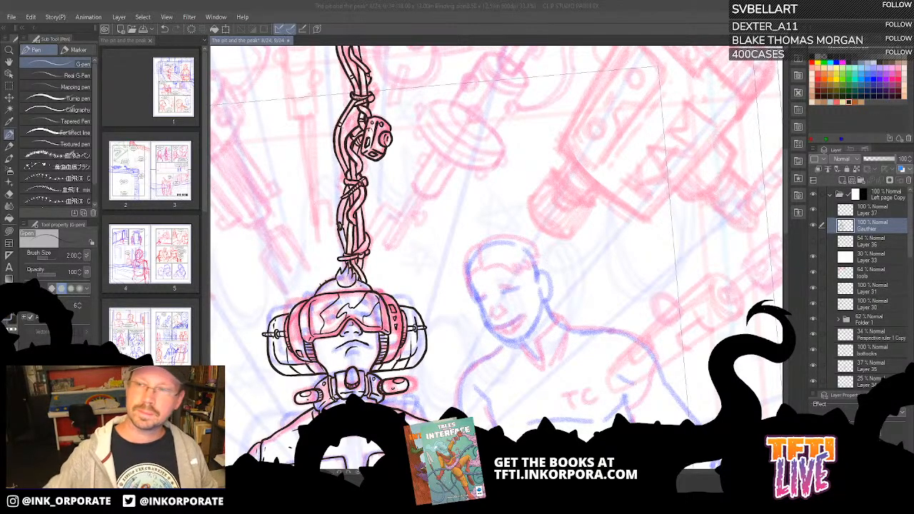
pyautogui.click(623, 20)
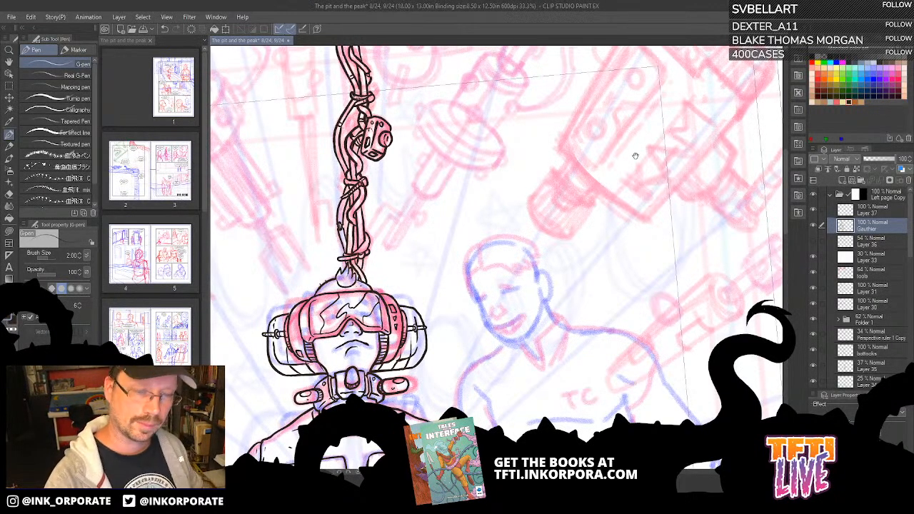
pyautogui.moveTo(635, 156); pyautogui.dragTo(530, 175)
pyautogui.moveTo(484, 62)
pyautogui.mouseDown()
pyautogui.moveTo(496, 65)
pyautogui.moveTo(635, 358)
pyautogui.moveTo(650, 333)
pyautogui.moveTo(571, 337)
pyautogui.mouseUp()
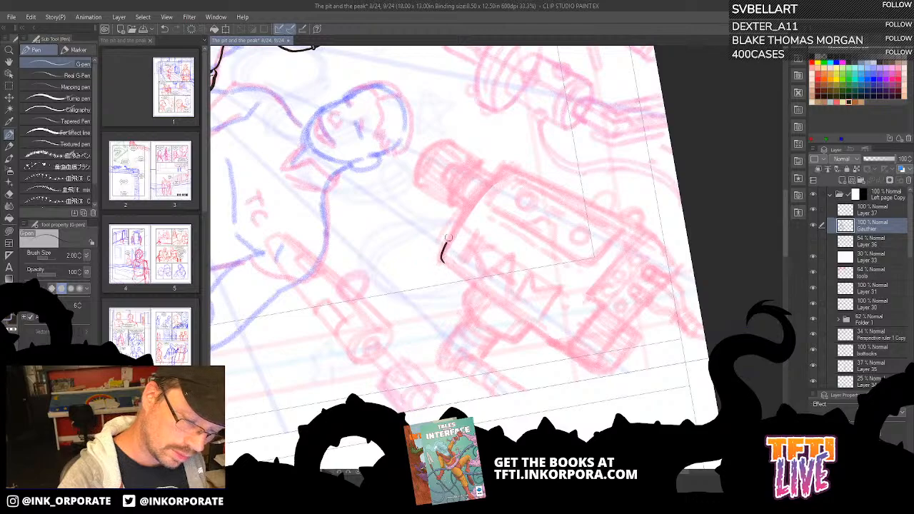
pyautogui.moveTo(448, 238); pyautogui.dragTo(502, 169)
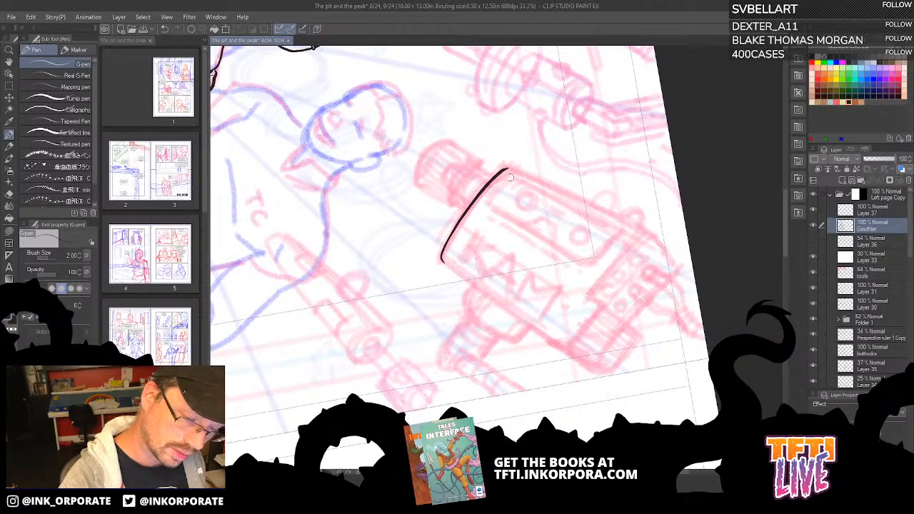
pyautogui.hotkey('ctrl', 'z')
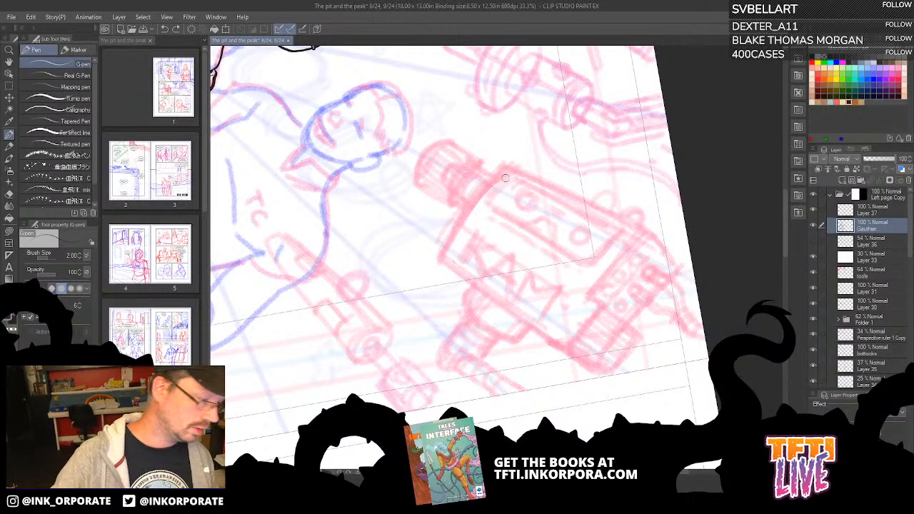
# Set the G-pen's brush size to 3.00.
pyautogui.click(72, 256)
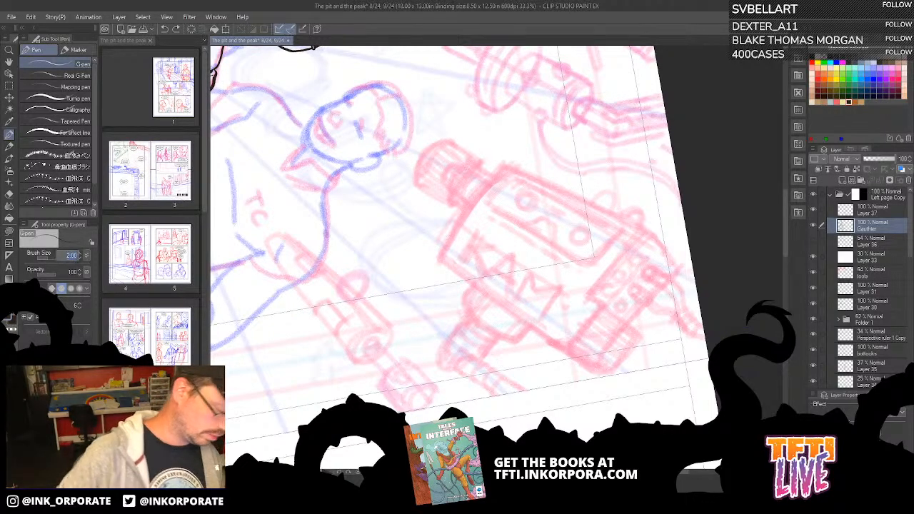
pyautogui.press('Return')
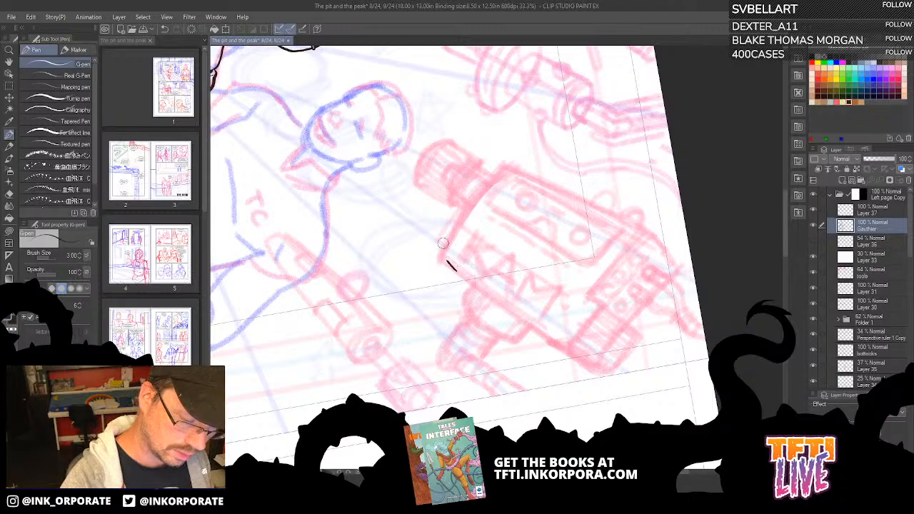
pyautogui.hotkey('ctrl', 'z')
# Ink the long bottom edge of the KAM camera body in one line, continuing around its rounded rear corner.
pyautogui.press('^')
pyautogui.press('^')
pyautogui.press('^')
pyautogui.press('^')
pyautogui.press('^')
pyautogui.press('^')
pyautogui.press('^')
pyautogui.press('^')
pyautogui.press('-')
pyautogui.press('-')
pyautogui.press('-')
pyautogui.press('-')
pyautogui.press('-')
pyautogui.press('-')
pyautogui.press('-')
pyautogui.press('-')
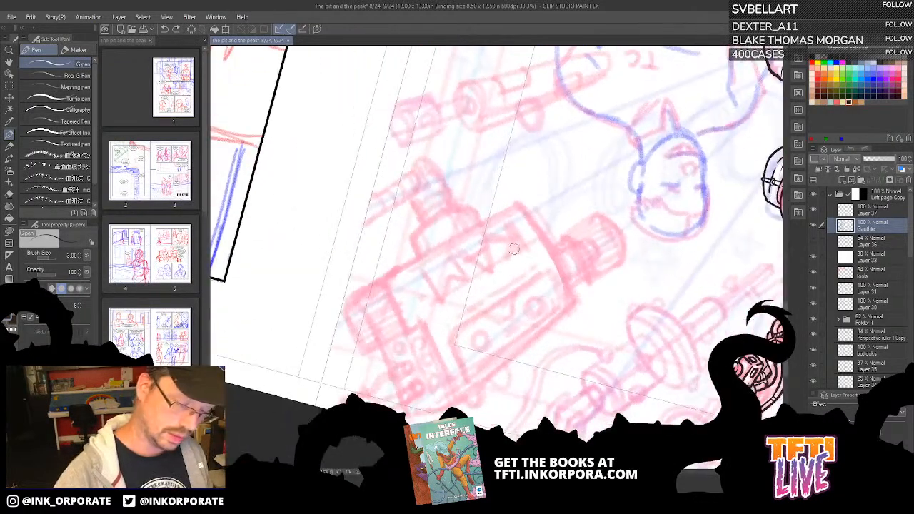
pyautogui.press('-')
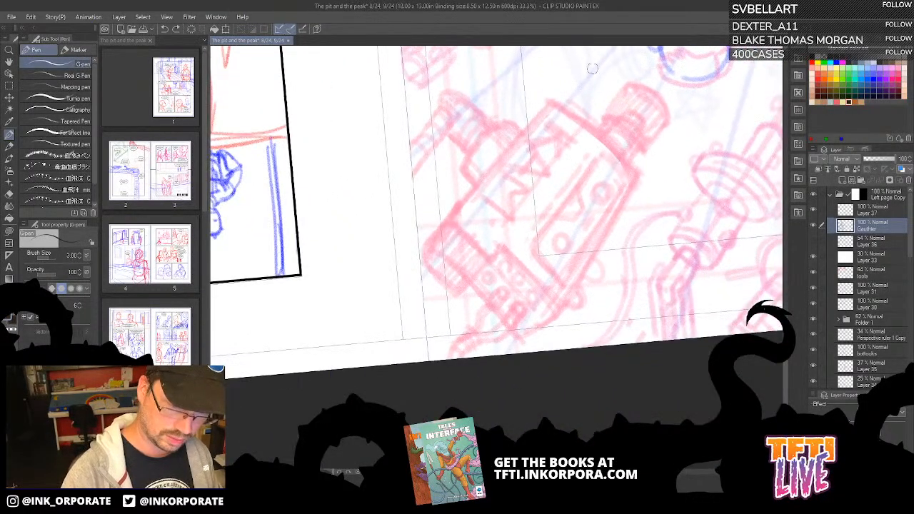
pyautogui.moveTo(455, 293); pyautogui.dragTo(427, 262)
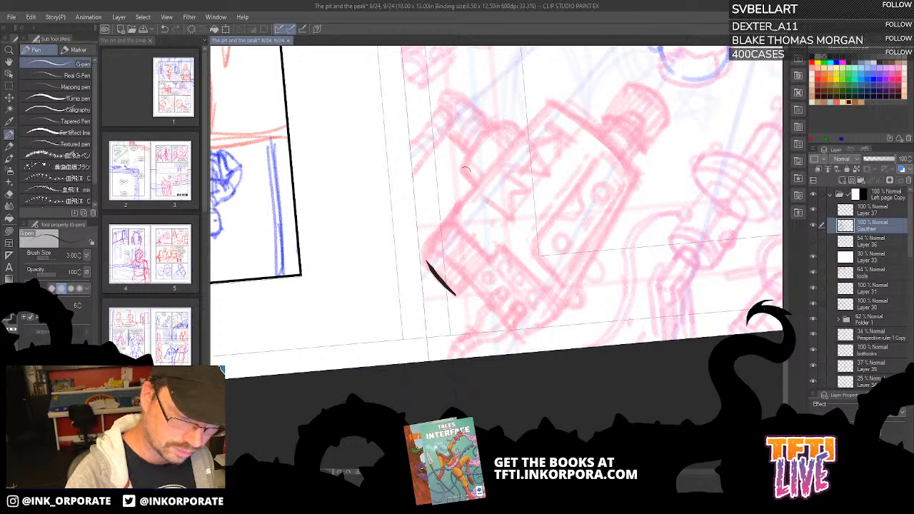
pyautogui.hotkey('ctrl', 'z')
pyautogui.moveTo(456, 296)
pyautogui.mouseDown()
pyautogui.moveTo(430, 270)
pyautogui.moveTo(426, 251)
pyautogui.moveTo(426, 273)
pyautogui.moveTo(453, 294)
pyautogui.moveTo(486, 260)
pyautogui.mouseUp()
pyautogui.hotkey('ctrl', 'z')
pyautogui.hotkey('ctrl', 'z')
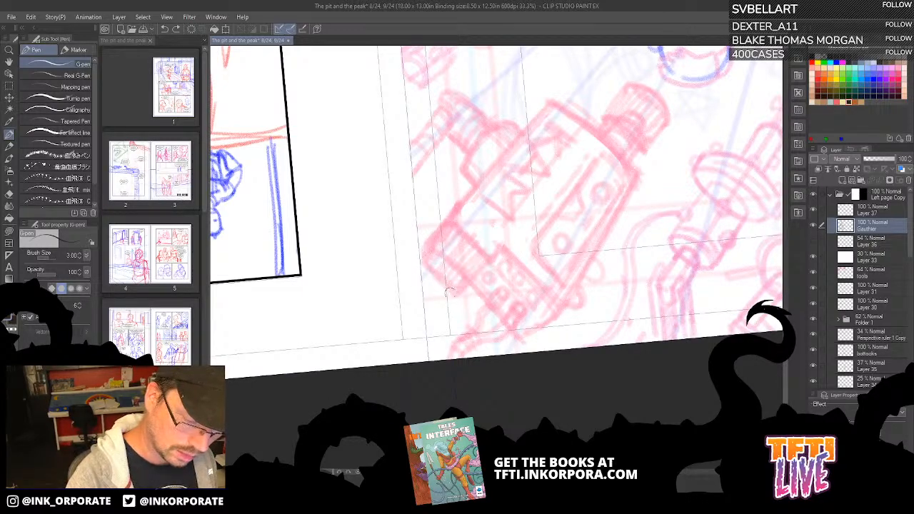
pyautogui.moveTo(457, 297)
pyautogui.mouseDown()
pyautogui.moveTo(421, 258)
pyautogui.moveTo(431, 235)
pyautogui.moveTo(550, 102)
pyautogui.mouseUp()
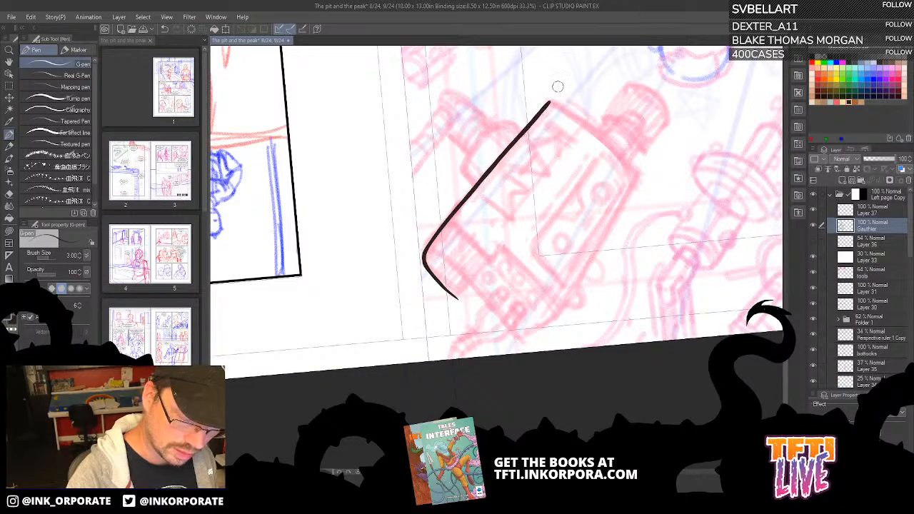
# Ink the upper and inner edges of the small block at the camera's lower rear corner, closing its outline.
pyautogui.moveTo(458, 297); pyautogui.dragTo(489, 261)
pyautogui.press('^')
pyautogui.press('^')
pyautogui.press('^')
pyautogui.press('^')
pyautogui.press('^')
pyautogui.press('^')
pyautogui.press('^')
pyautogui.press('^')
pyautogui.press('^')
pyautogui.press('^')
pyautogui.press('^')
pyautogui.press('^')
pyautogui.press('^')
pyautogui.press('^')
pyautogui.press('^')
pyautogui.press('^')
pyautogui.press('^')
pyautogui.press('^')
pyautogui.press('^')
pyautogui.press('^')
pyautogui.press('^')
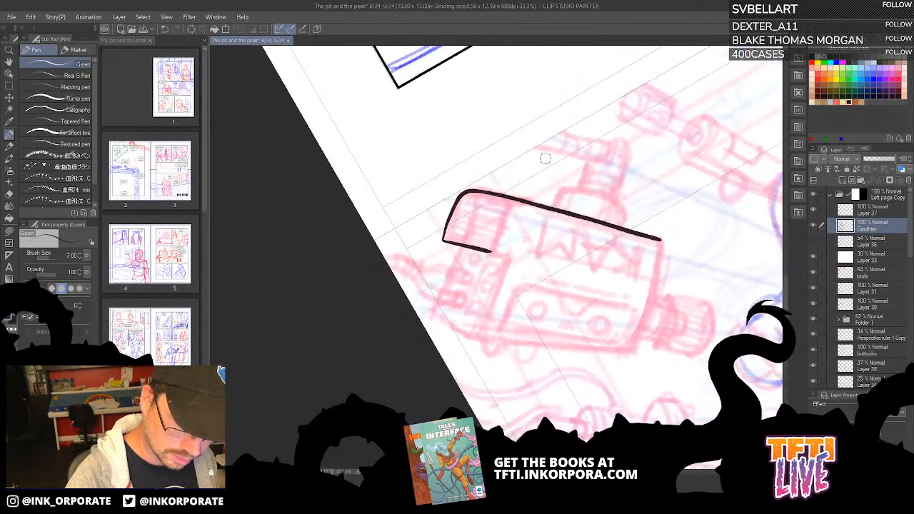
pyautogui.press('^')
pyautogui.press('^')
pyautogui.press('^')
pyautogui.press('^')
pyautogui.press('^')
pyautogui.press('^')
pyautogui.press('^')
pyautogui.press('^')
pyautogui.press('^')
pyautogui.press('^')
pyautogui.press('^')
pyautogui.press('^')
pyautogui.press('^')
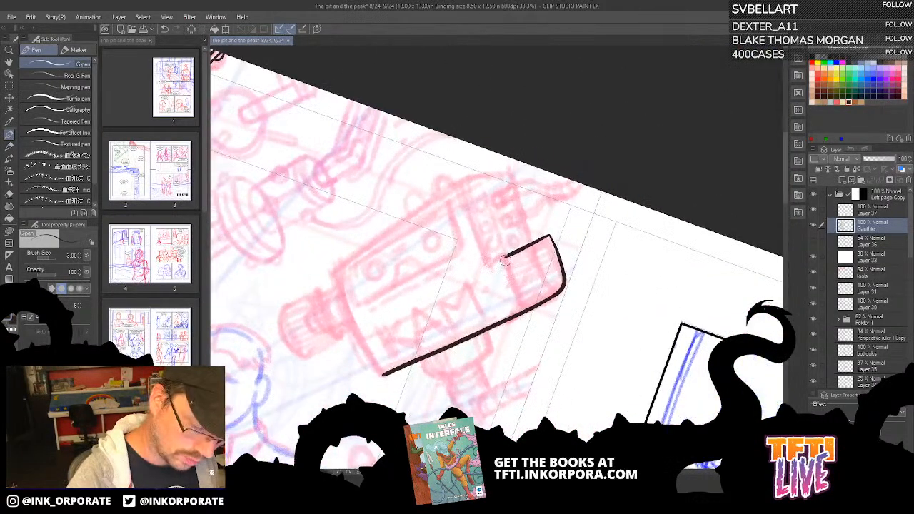
pyautogui.moveTo(505, 258); pyautogui.dragTo(528, 310)
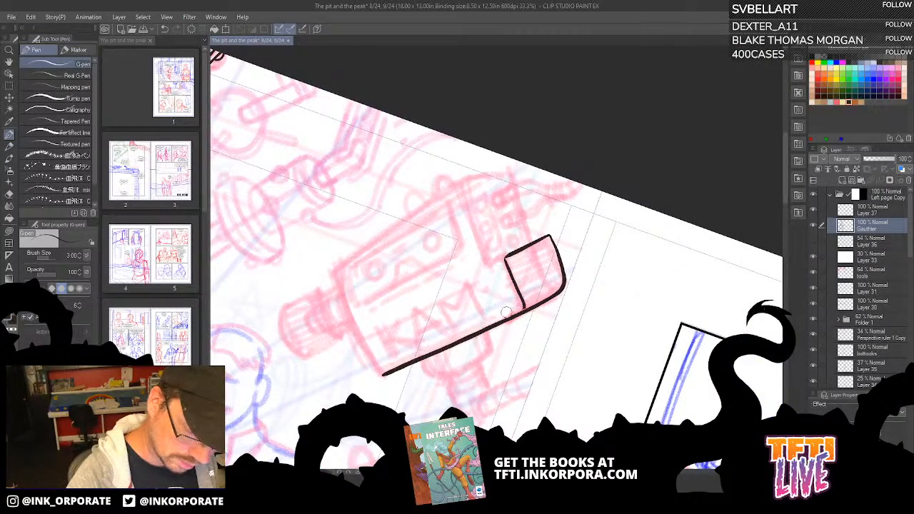
# Ink the slightly curved front edge of the camera body, up from the front end of the bottom edge.
pyautogui.moveTo(384, 375)
pyautogui.mouseDown()
pyautogui.moveTo(356, 340)
pyautogui.moveTo(339, 295)
pyautogui.mouseUp()
pyautogui.hotkey('ctrl', 'z')
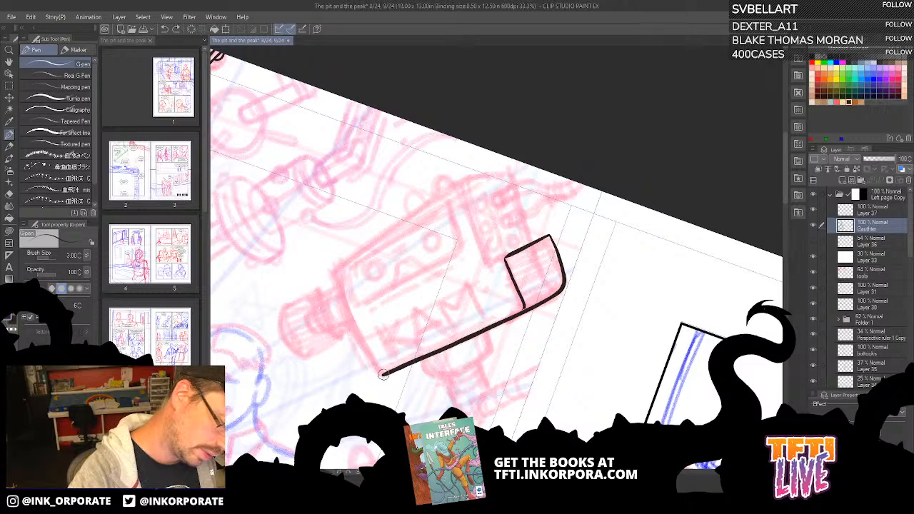
pyautogui.moveTo(384, 374)
pyautogui.mouseDown()
pyautogui.moveTo(348, 324)
pyautogui.moveTo(330, 272)
pyautogui.moveTo(337, 266)
pyautogui.mouseUp()
pyautogui.hotkey('ctrl', 'z')
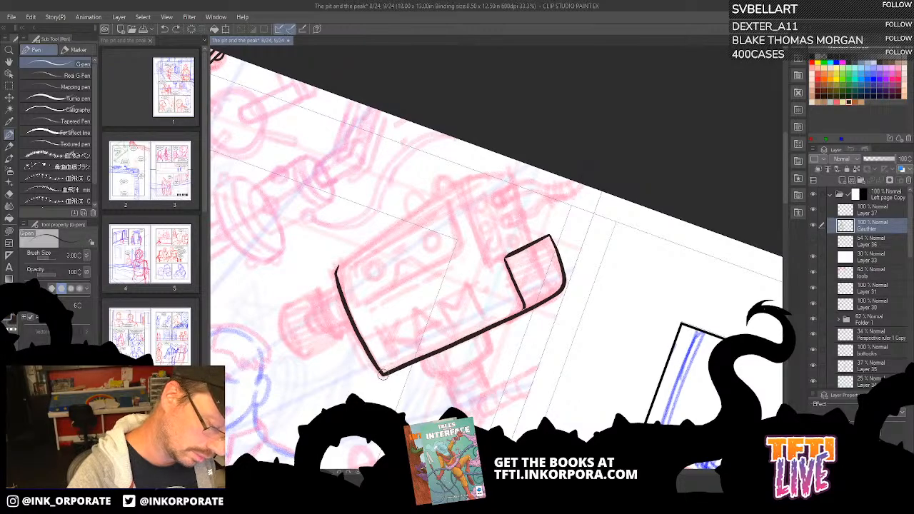
# Ink the camera body's long top edge from the front corner to the slanted rear corner.
pyautogui.press('-')
pyautogui.press('-')
pyautogui.press('-')
pyautogui.press('-')
pyautogui.press('-')
pyautogui.press('-')
pyautogui.press('-')
pyautogui.press('-')
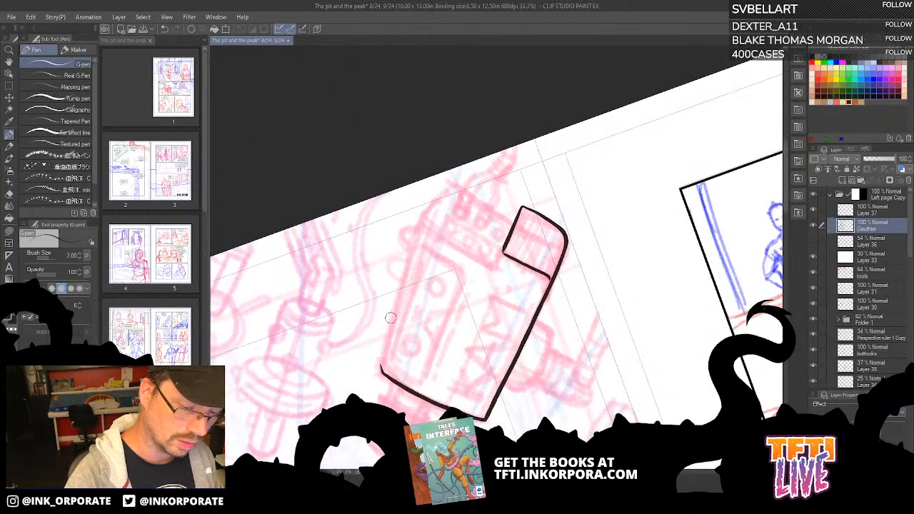
pyautogui.moveTo(382, 377)
pyautogui.mouseDown()
pyautogui.moveTo(390, 309)
pyautogui.moveTo(418, 225)
pyautogui.moveTo(452, 187)
pyautogui.mouseUp()
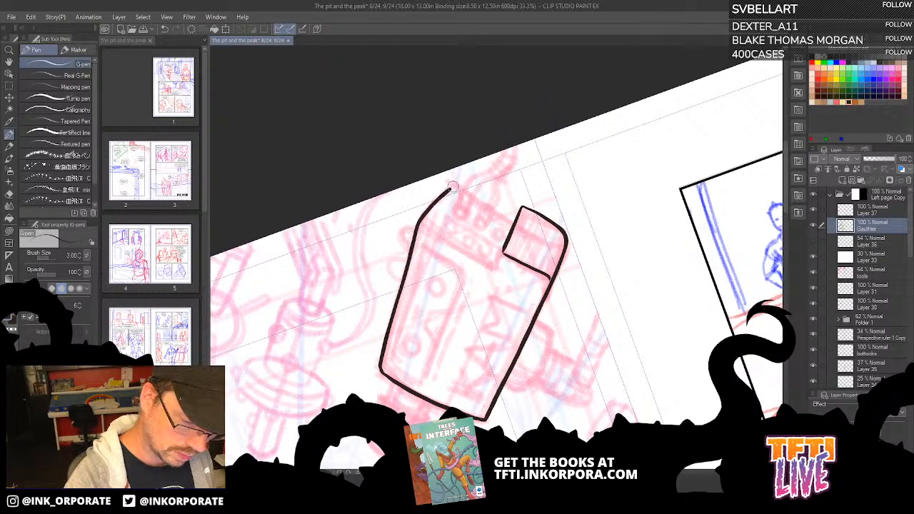
# Ink the first ribbed plug at the camera's rear with its curved cable and coupling running to the page edge.
pyautogui.press('^')
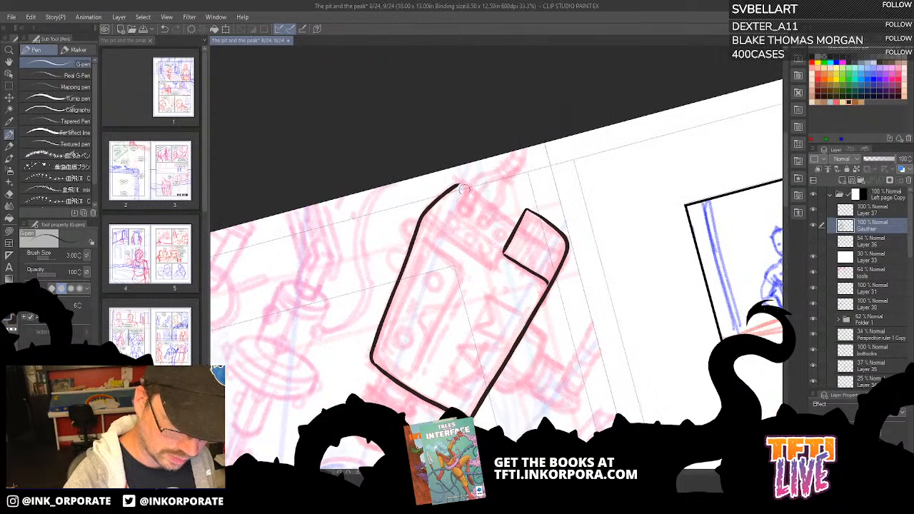
pyautogui.moveTo(461, 205)
pyautogui.mouseDown()
pyautogui.moveTo(469, 190)
pyautogui.moveTo(466, 215)
pyautogui.moveTo(484, 183)
pyautogui.moveTo(477, 177)
pyautogui.moveTo(504, 173)
pyautogui.moveTo(495, 172)
pyautogui.mouseUp()
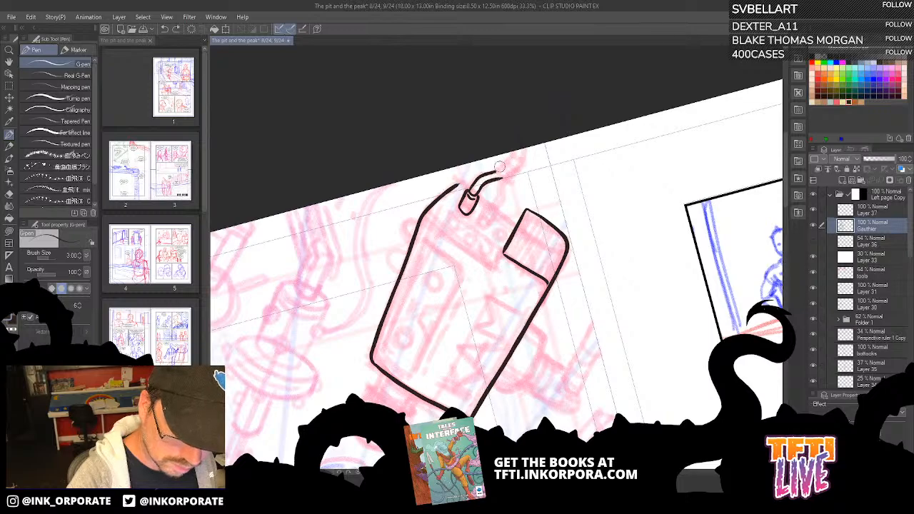
pyautogui.moveTo(493, 172)
pyautogui.mouseDown()
pyautogui.moveTo(505, 176)
pyautogui.moveTo(521, 161)
pyautogui.moveTo(503, 162)
pyautogui.moveTo(523, 148)
pyautogui.moveTo(508, 169)
pyautogui.moveTo(517, 163)
pyautogui.mouseUp()
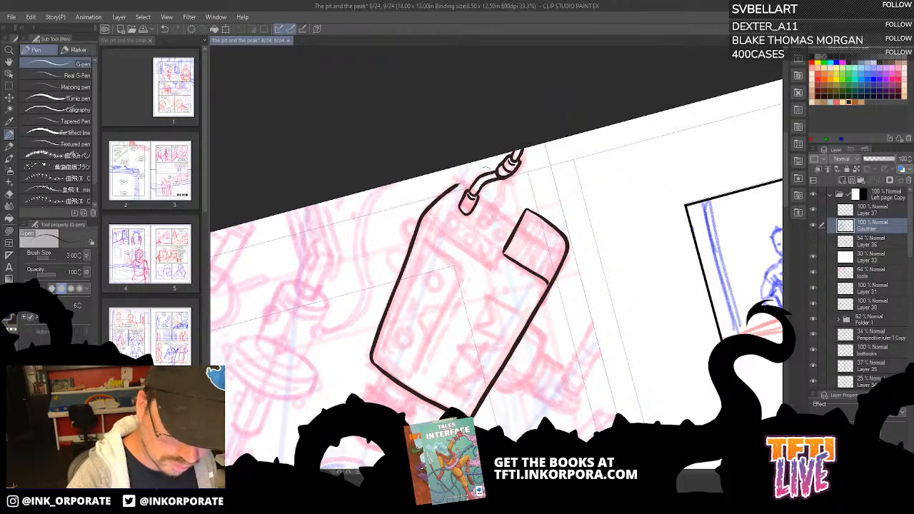
pyautogui.moveTo(461, 197); pyautogui.dragTo(474, 213)
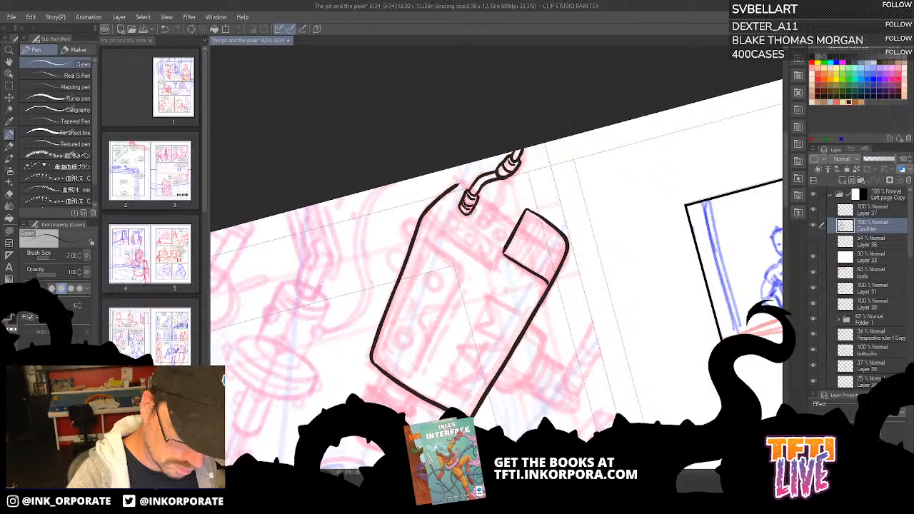
# Ink a second ribbed plug beside the first, with its cable crossing the first one toward the page edge.
pyautogui.press('^')
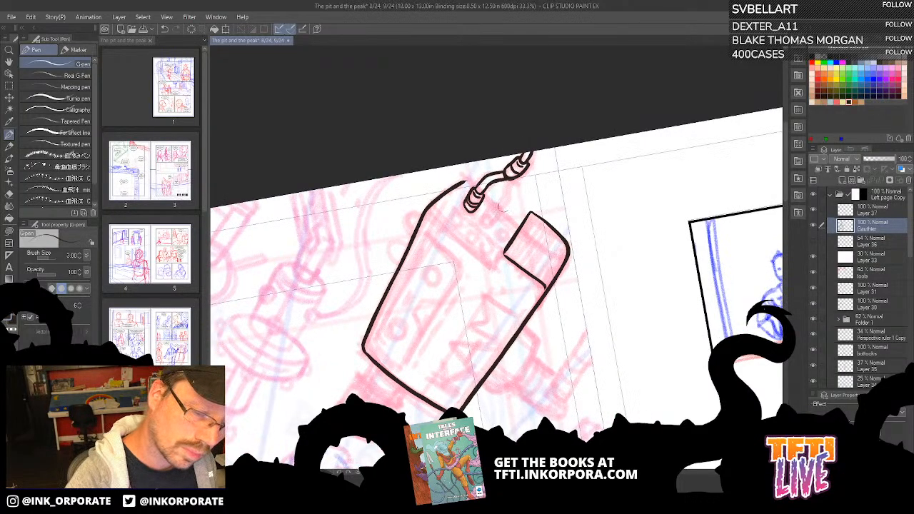
pyautogui.moveTo(481, 216)
pyautogui.mouseDown()
pyautogui.moveTo(485, 226)
pyautogui.moveTo(498, 222)
pyautogui.moveTo(501, 213)
pyautogui.moveTo(485, 210)
pyautogui.moveTo(507, 200)
pyautogui.moveTo(508, 157)
pyautogui.mouseUp()
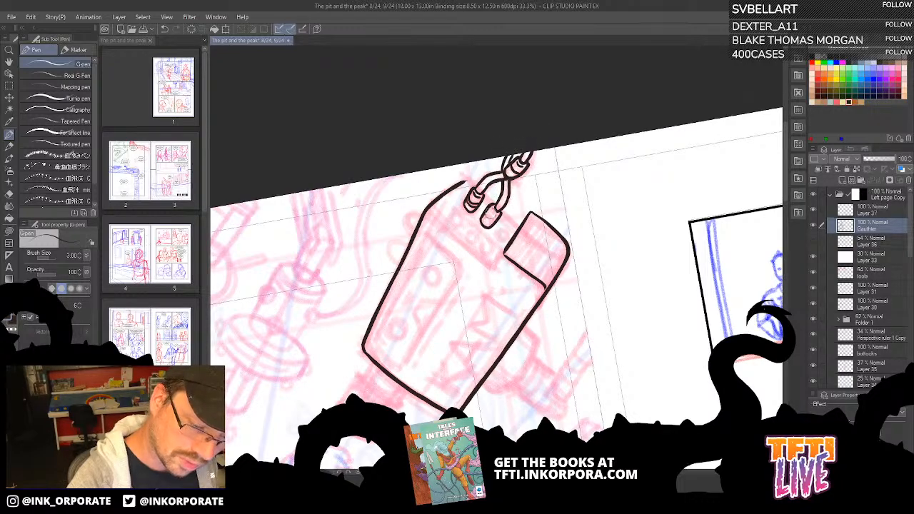
pyautogui.moveTo(486, 207)
pyautogui.mouseDown()
pyautogui.moveTo(501, 213)
pyautogui.moveTo(493, 221)
pyautogui.mouseUp()
# Ink the camera's rear edge around the two plugs and a small round socket below them.
pyautogui.press('^')
pyautogui.press('^')
pyautogui.press('^')
pyautogui.press('^')
pyautogui.press('^')
pyautogui.press('^')
pyautogui.press('^')
pyautogui.press('^')
pyautogui.press('^')
pyautogui.press('^')
pyautogui.press('^')
pyautogui.press('^')
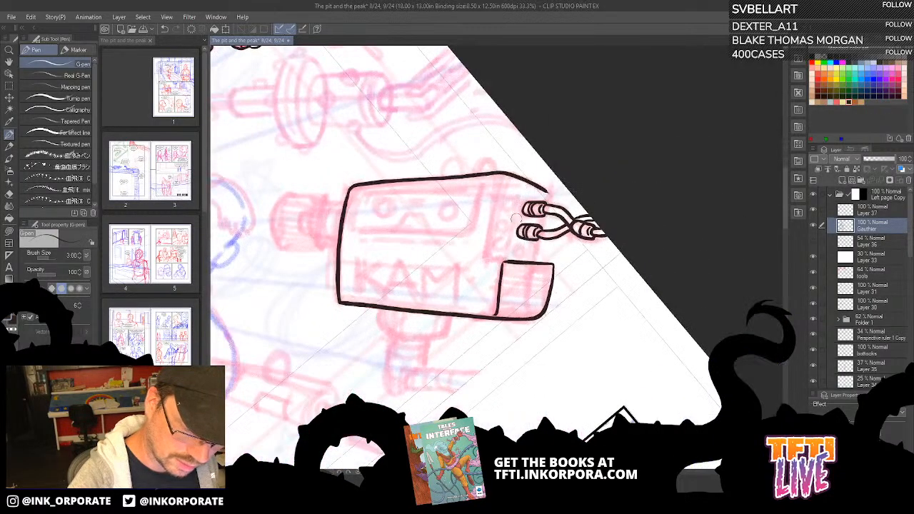
pyautogui.moveTo(521, 245)
pyautogui.mouseDown()
pyautogui.moveTo(538, 250)
pyautogui.moveTo(546, 192)
pyautogui.mouseUp()
pyautogui.hotkey('ctrl', 'z')
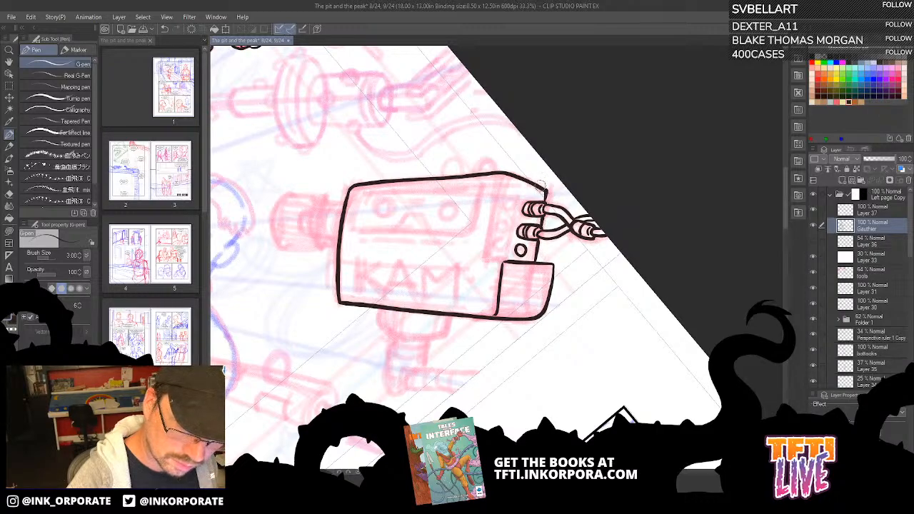
# Ink the line that separates the rear connector panel from the camera body, from the lower block to the top edge.
pyautogui.press('^')
pyautogui.press('^')
pyautogui.press('^')
pyautogui.press('^')
pyautogui.press('^')
pyautogui.press('^')
pyautogui.moveTo(502, 264)
pyautogui.mouseDown()
pyautogui.moveTo(493, 257)
pyautogui.moveTo(541, 190)
pyautogui.mouseUp()
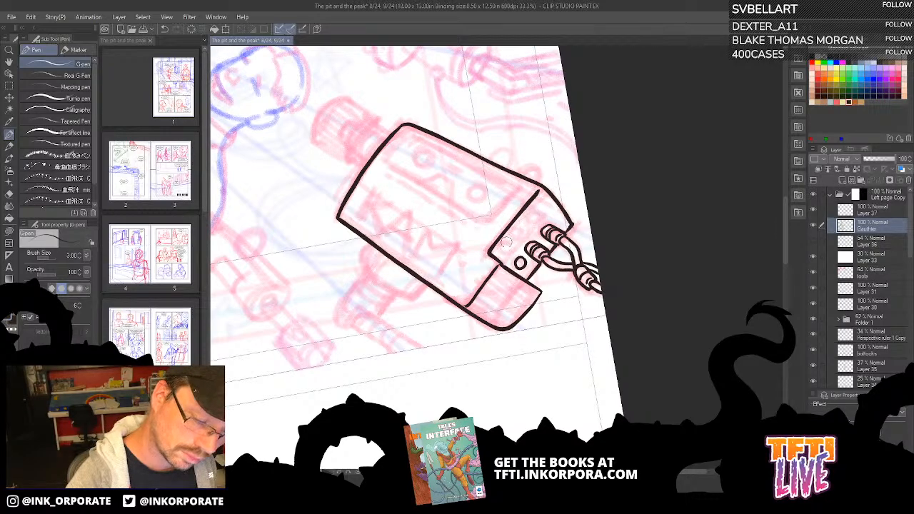
# Ink the three remaining round sockets on the connector panel and add inner circles to all four sockets.
pyautogui.moveTo(519, 260); pyautogui.dragTo(521, 265)
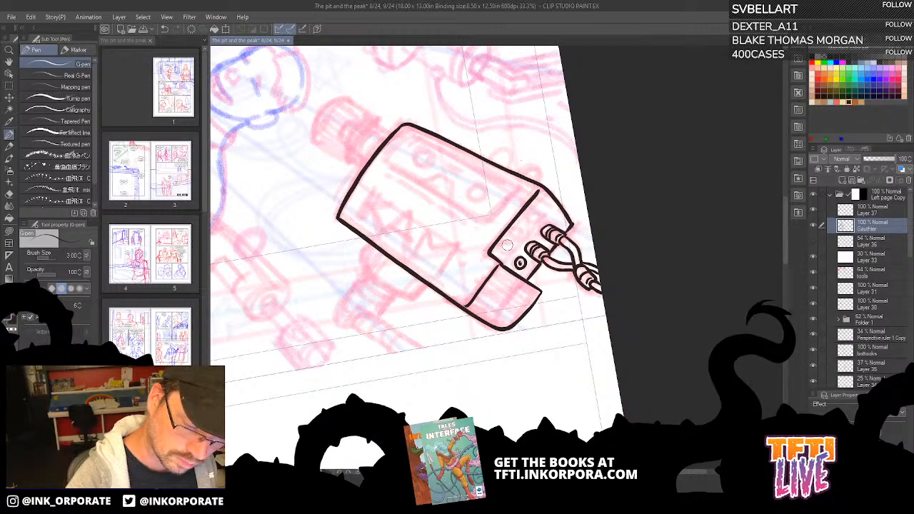
pyautogui.moveTo(510, 247)
pyautogui.mouseDown()
pyautogui.moveTo(511, 260)
pyautogui.moveTo(508, 249)
pyautogui.moveTo(530, 217)
pyautogui.moveTo(540, 218)
pyautogui.moveTo(535, 211)
pyautogui.mouseUp()
pyautogui.hotkey('ctrl', 'z')
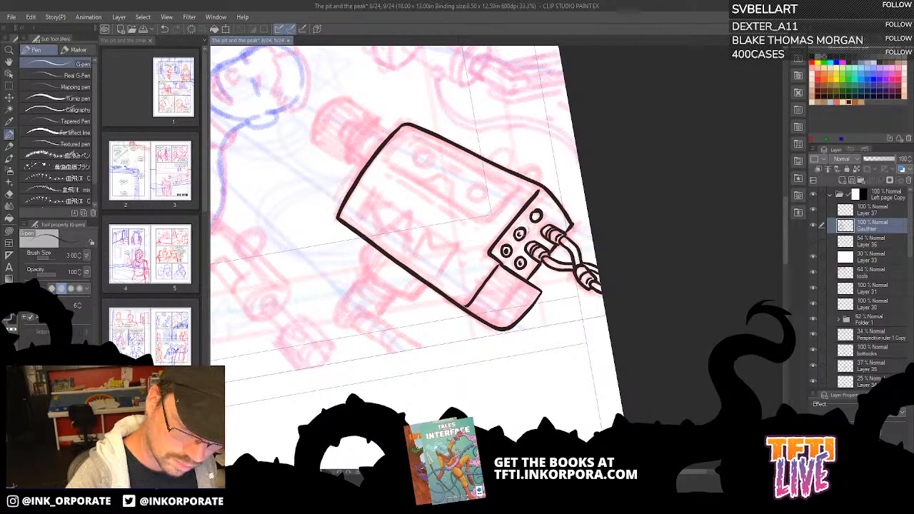
pyautogui.moveTo(535, 214); pyautogui.dragTo(536, 216)
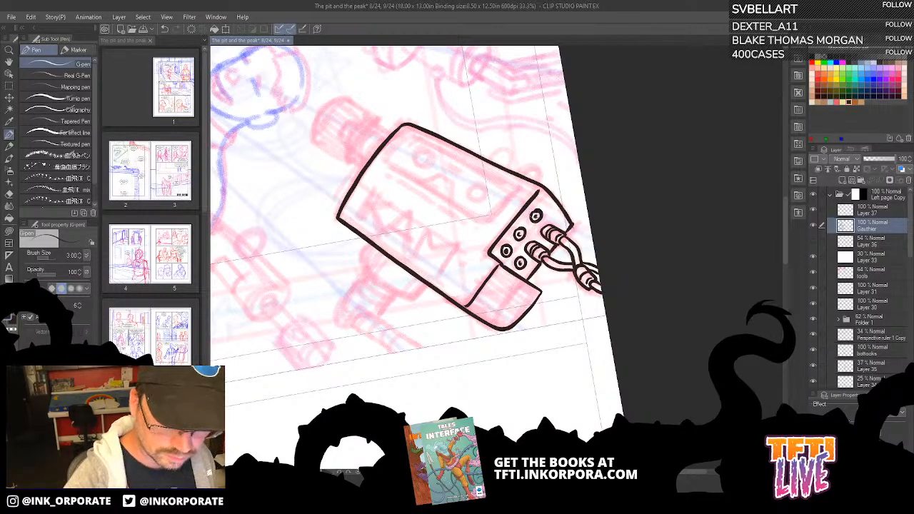
# Ink the outlined block letter K of the KAM lettering near the front of the camera's side.
pyautogui.press('^')
pyautogui.press('^')
pyautogui.press('^')
pyautogui.press('^')
pyautogui.press('^')
pyautogui.press('^')
pyautogui.press('^')
pyautogui.press('^')
pyautogui.press('^')
pyautogui.press('^')
pyautogui.press('^')
pyautogui.press('^')
pyautogui.press('^')
pyautogui.press('^')
pyautogui.press('^')
pyautogui.press('^')
pyautogui.press('^')
pyautogui.press('^')
pyautogui.press('^')
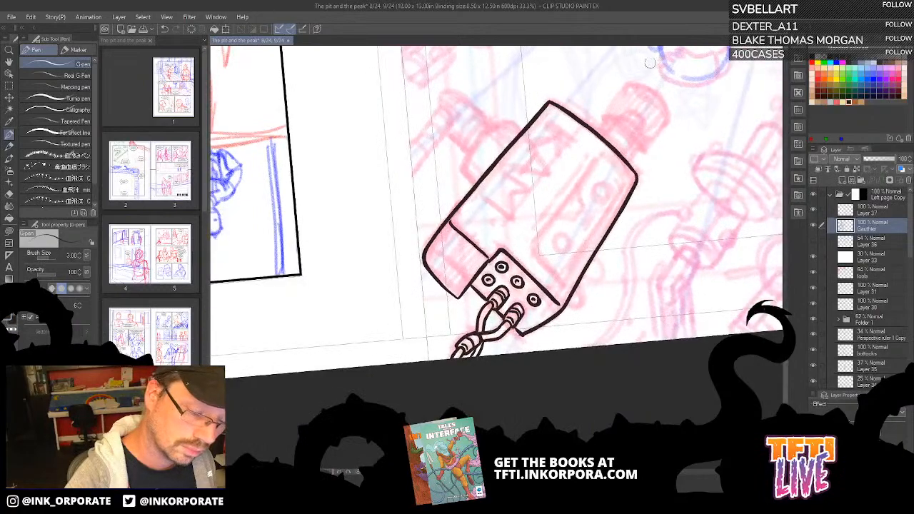
pyautogui.press('^')
pyautogui.press('^')
pyautogui.press('^')
pyautogui.press('^')
pyautogui.press('^')
pyautogui.press('^')
pyautogui.press('^')
pyautogui.press('^')
pyautogui.press('^')
pyautogui.press('^')
pyautogui.press('^')
pyautogui.press('^')
pyautogui.press('^')
pyautogui.press('^')
pyautogui.press('^')
pyautogui.press('^')
pyautogui.press('^')
pyautogui.press('^')
pyautogui.press('^')
pyautogui.press('^')
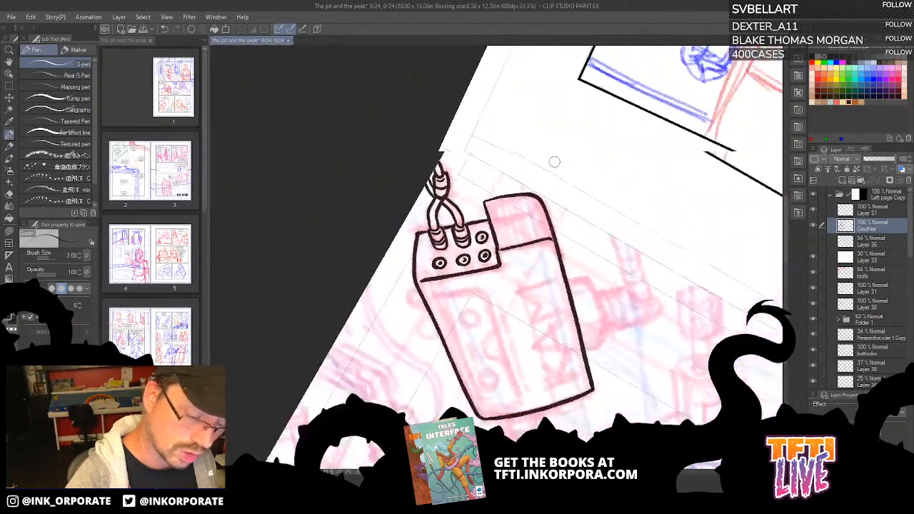
pyautogui.moveTo(440, 279)
pyautogui.mouseDown()
pyautogui.moveTo(445, 207)
pyautogui.moveTo(567, 96)
pyautogui.mouseUp()
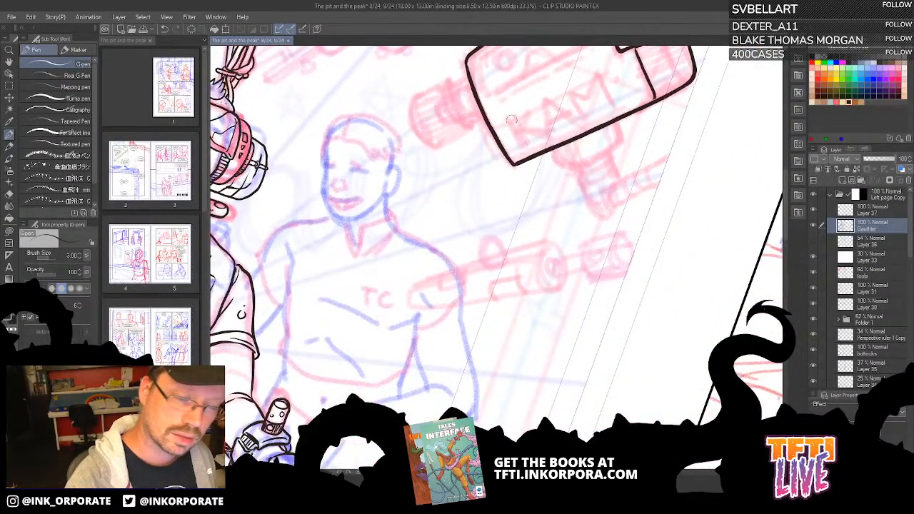
pyautogui.moveTo(507, 121)
pyautogui.mouseDown()
pyautogui.moveTo(519, 148)
pyautogui.moveTo(522, 138)
pyautogui.moveTo(539, 137)
pyautogui.moveTo(522, 127)
pyautogui.moveTo(528, 113)
pyautogui.moveTo(503, 105)
pyautogui.mouseUp()
pyautogui.hotkey('ctrl', 'z')
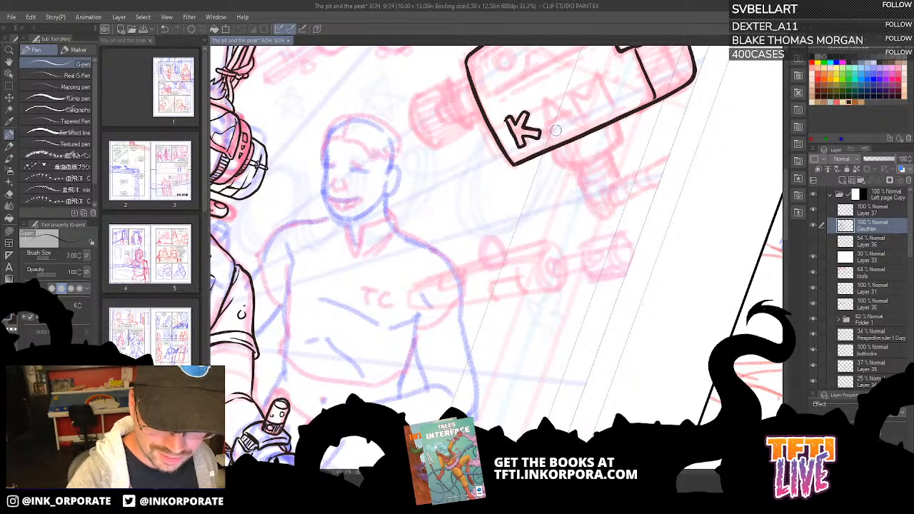
# Ink the outlined block letter A next to the K on the camera's side.
pyautogui.moveTo(524, 197); pyautogui.dragTo(428, 273)
pyautogui.moveTo(404, 113); pyautogui.dragTo(528, 78)
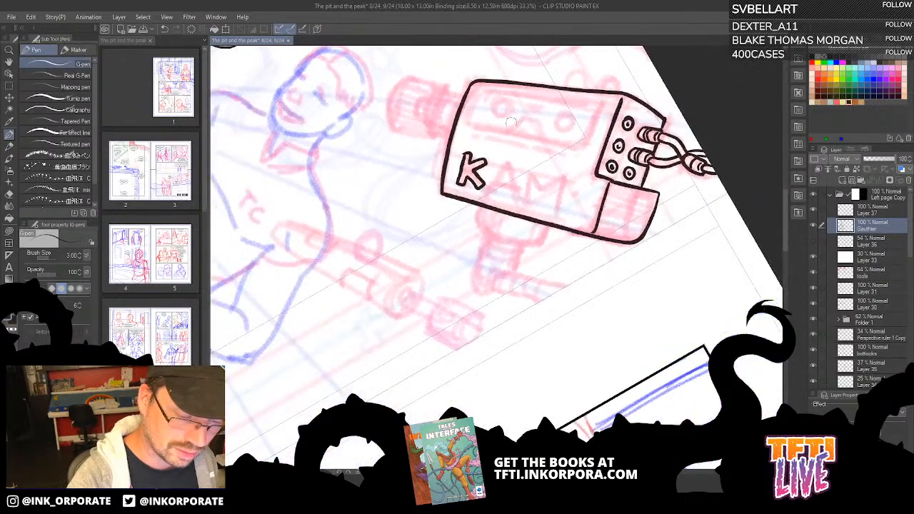
pyautogui.moveTo(488, 188)
pyautogui.mouseDown()
pyautogui.moveTo(512, 167)
pyautogui.moveTo(515, 199)
pyautogui.moveTo(507, 164)
pyautogui.moveTo(503, 192)
pyautogui.mouseUp()
pyautogui.hotkey('ctrl', 'z')
pyautogui.hotkey('ctrl', 'z')
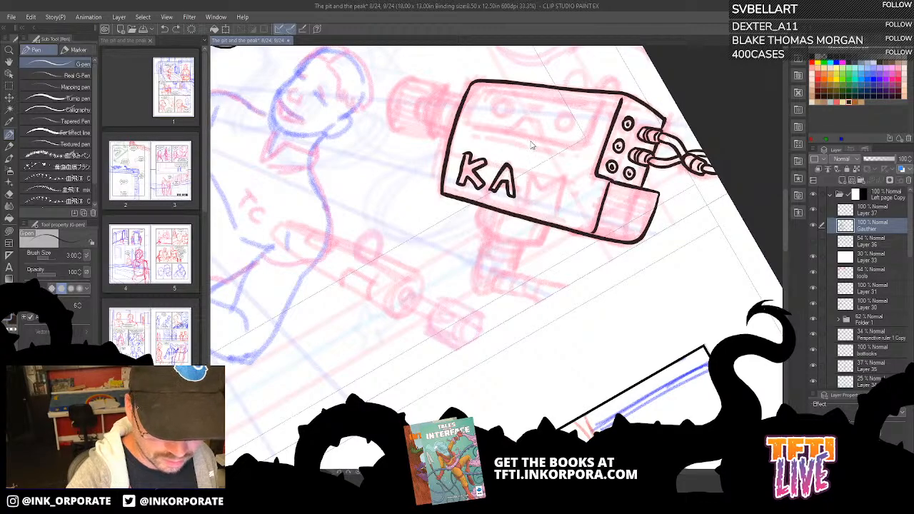
# Undo the inked block letter A beside the K and redraw it with a cleaner shape on the camera's side.
pyautogui.hotkey('ctrl', 'z')
pyautogui.hotkey('ctrl', 'z')
pyautogui.hotkey('ctrl', 'z')
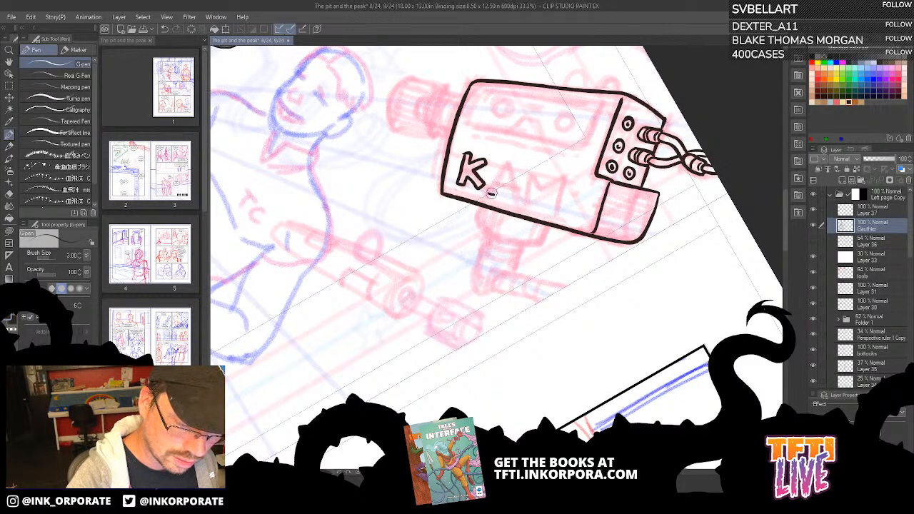
pyautogui.moveTo(488, 193)
pyautogui.mouseDown()
pyautogui.moveTo(502, 169)
pyautogui.moveTo(515, 194)
pyautogui.moveTo(498, 189)
pyautogui.mouseUp()
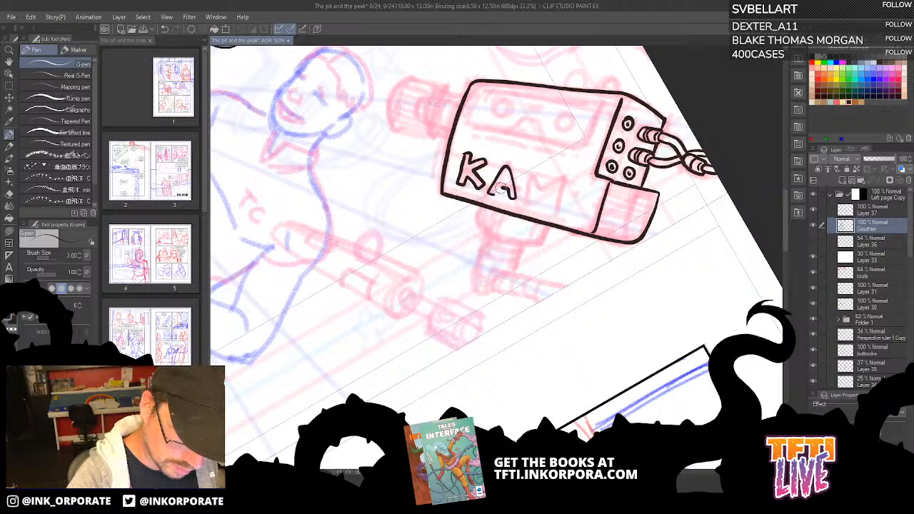
pyautogui.hotkey('ctrl', 'z')
pyautogui.hotkey('ctrl', 'z')
pyautogui.hotkey('ctrl', 'z')
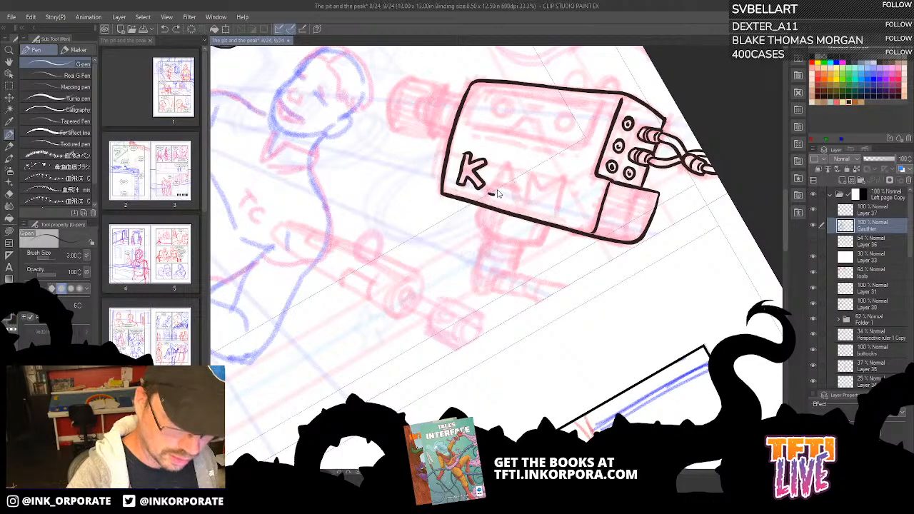
pyautogui.moveTo(490, 194)
pyautogui.mouseDown()
pyautogui.moveTo(503, 167)
pyautogui.moveTo(514, 195)
pyautogui.moveTo(508, 186)
pyautogui.mouseUp()
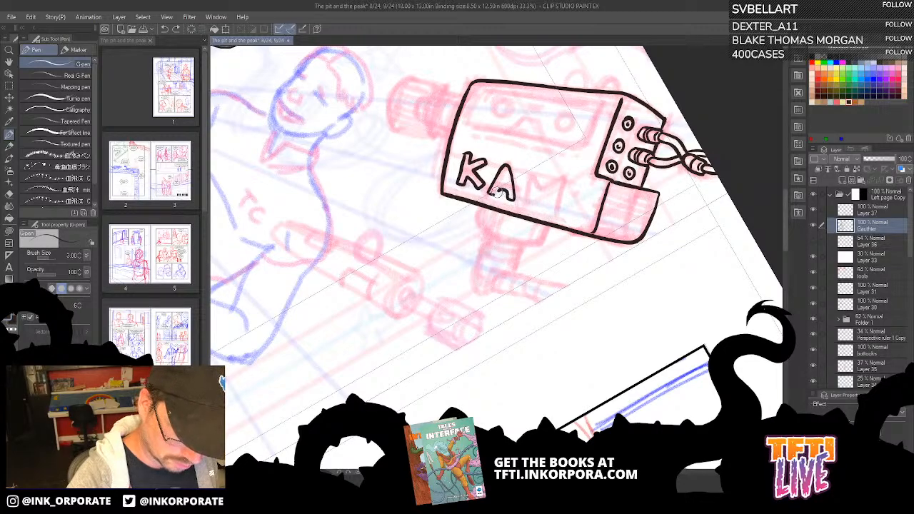
pyautogui.hotkey('ctrl', 'z')
pyautogui.hotkey('ctrl', 'z')
pyautogui.hotkey('ctrl', 'z')
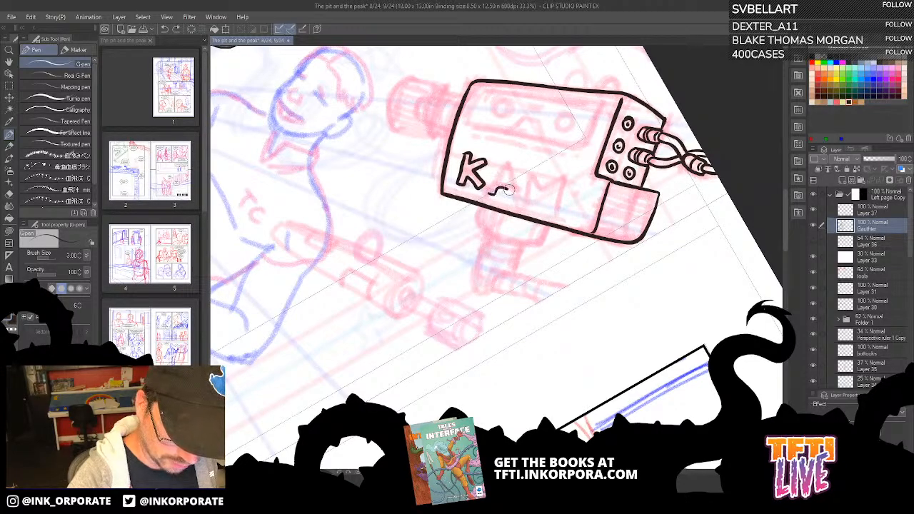
pyautogui.moveTo(504, 166); pyautogui.dragTo(487, 199)
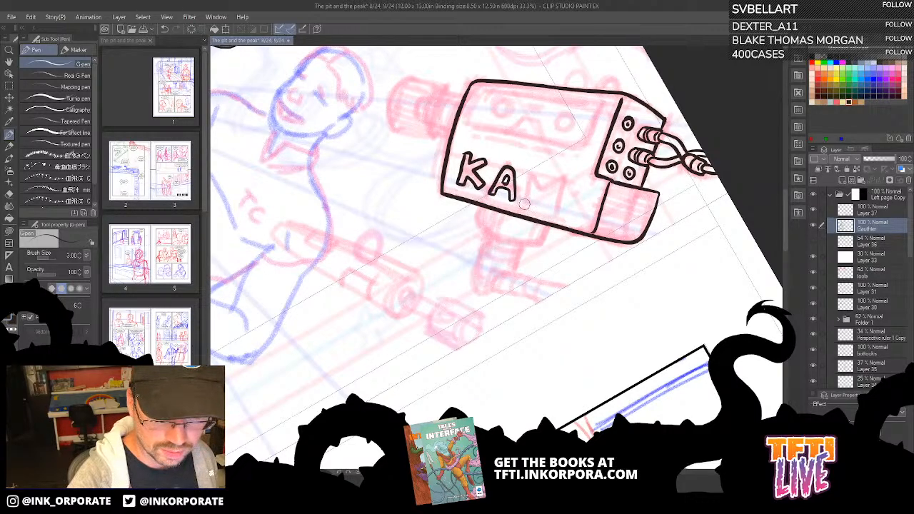
# Ink the outlined block letter M after the A to complete the KAM lettering on the camera's side.
pyautogui.moveTo(524, 206); pyautogui.dragTo(530, 160)
pyautogui.hotkey('ctrl', 'z')
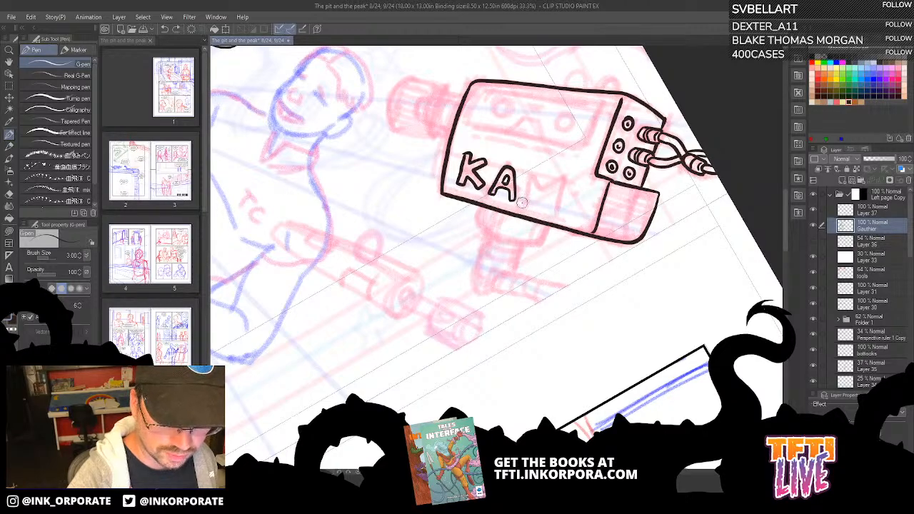
pyautogui.moveTo(524, 206)
pyautogui.mouseDown()
pyautogui.moveTo(529, 168)
pyautogui.moveTo(541, 191)
pyautogui.moveTo(550, 174)
pyautogui.moveTo(555, 180)
pyautogui.moveTo(550, 208)
pyautogui.moveTo(549, 189)
pyautogui.moveTo(540, 194)
pyautogui.mouseUp()
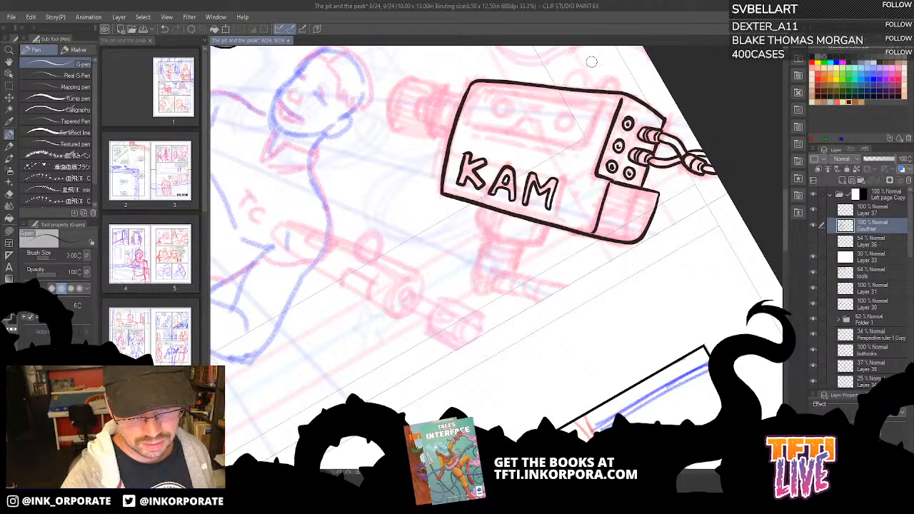
# Ink a rounded rectangular recess with a small ridged latch inside it on the camera's lower rear block.
pyautogui.press('^')
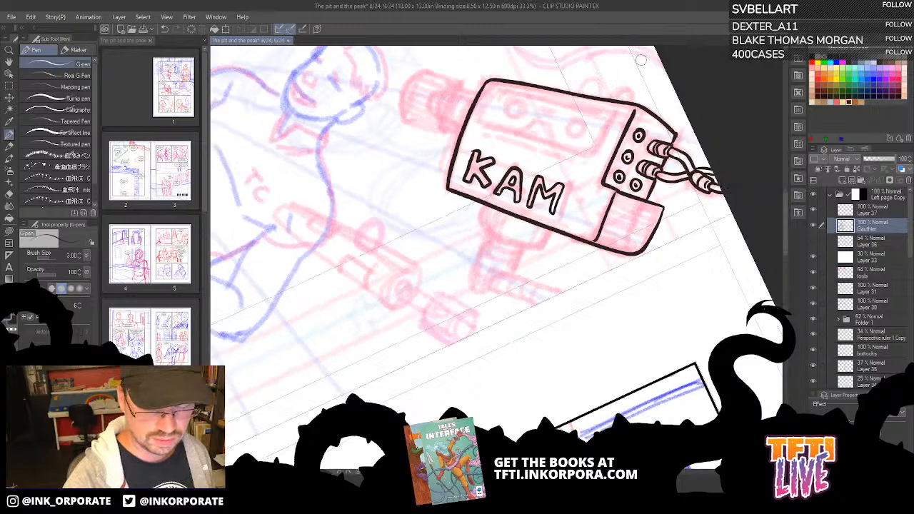
pyautogui.press('^')
pyautogui.moveTo(424, 231); pyautogui.dragTo(610, 146)
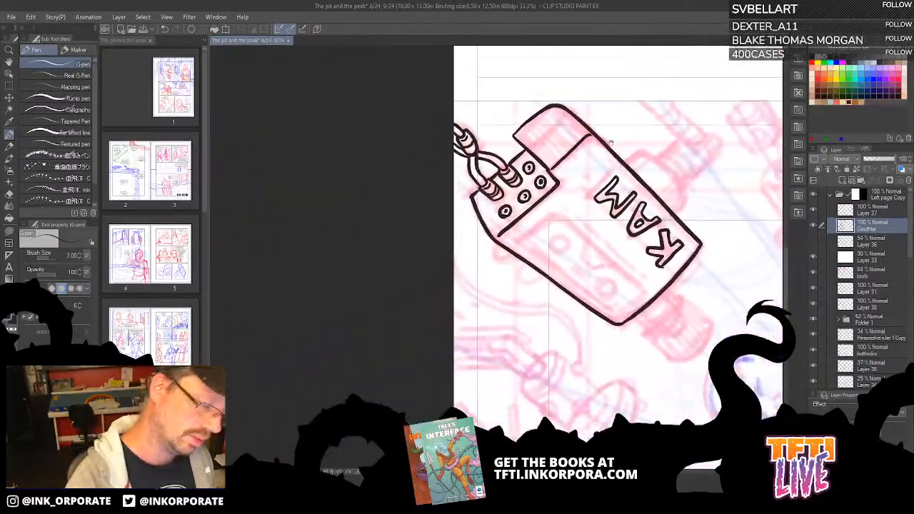
pyautogui.moveTo(540, 148)
pyautogui.mouseDown()
pyautogui.moveTo(568, 122)
pyautogui.moveTo(579, 140)
pyautogui.moveTo(550, 160)
pyautogui.moveTo(543, 142)
pyautogui.moveTo(559, 143)
pyautogui.mouseUp()
pyautogui.hotkey('ctrl', 'z')
pyautogui.press('^')
pyautogui.press('^')
pyautogui.press('^')
pyautogui.press('^')
pyautogui.press('^')
pyautogui.press('^')
pyautogui.press('^')
pyautogui.press('^')
pyautogui.press('^')
pyautogui.press('^')
pyautogui.press('^')
pyautogui.press('^')
pyautogui.press('^')
pyautogui.press('^')
pyautogui.press('^')
pyautogui.press('^')
pyautogui.press('^')
pyautogui.press('^')
pyautogui.press('^')
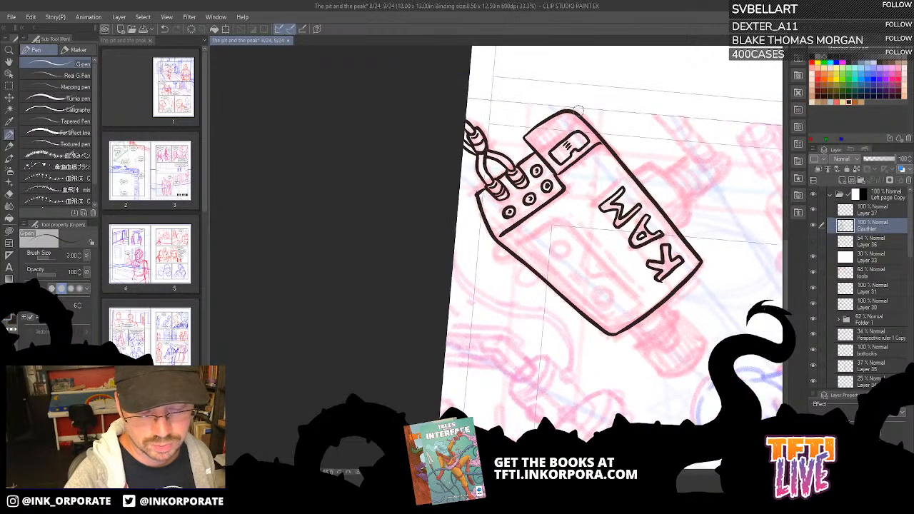
# Ink two small screws at the corners of the lower rear block and a short inner edge line on the connector panel.
pyautogui.moveTo(650, 206); pyautogui.dragTo(620, 84)
pyautogui.moveTo(599, 196); pyautogui.dragTo(600, 197)
pyautogui.moveTo(581, 168); pyautogui.dragTo(587, 173)
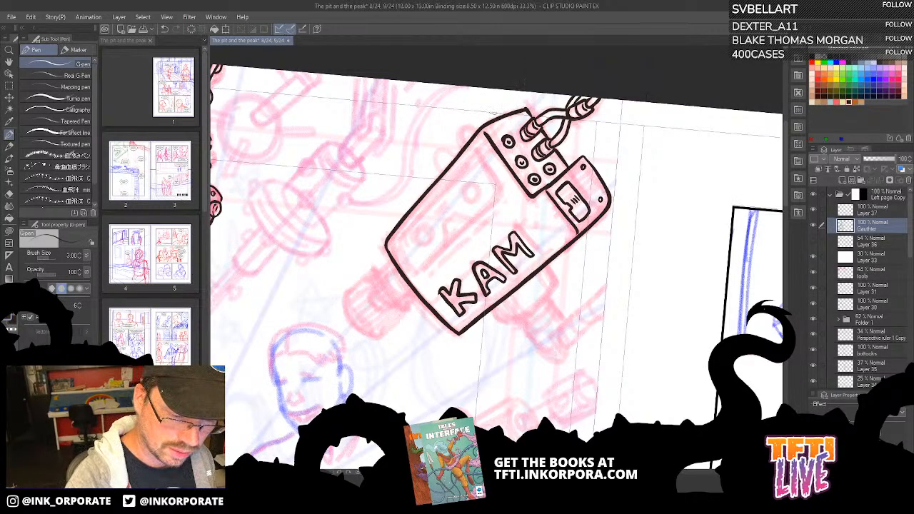
pyautogui.moveTo(495, 127)
pyautogui.mouseDown()
pyautogui.moveTo(524, 113)
pyautogui.moveTo(500, 136)
pyautogui.mouseUp()
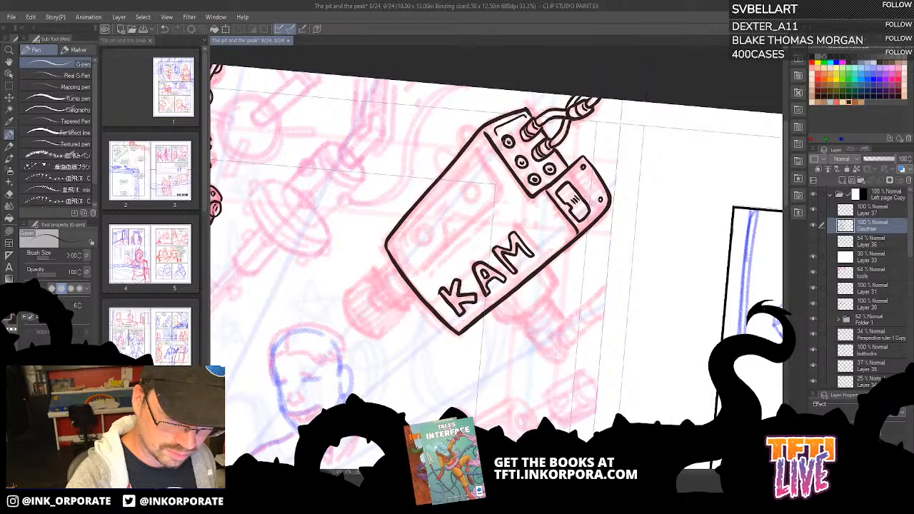
# Ink the notched cassette window outline above the KAM lettering, with a short parallel line beside its notch.
pyautogui.moveTo(438, 207); pyautogui.dragTo(520, 129)
pyautogui.moveTo(478, 167)
pyautogui.mouseDown()
pyautogui.moveTo(498, 195)
pyautogui.moveTo(524, 161)
pyautogui.moveTo(487, 185)
pyautogui.moveTo(496, 195)
pyautogui.moveTo(549, 149)
pyautogui.moveTo(550, 133)
pyautogui.moveTo(578, 111)
pyautogui.moveTo(562, 81)
pyautogui.moveTo(480, 164)
pyautogui.mouseUp()
pyautogui.hotkey('ctrl', 'z')
pyautogui.hotkey('ctrl', 'z')
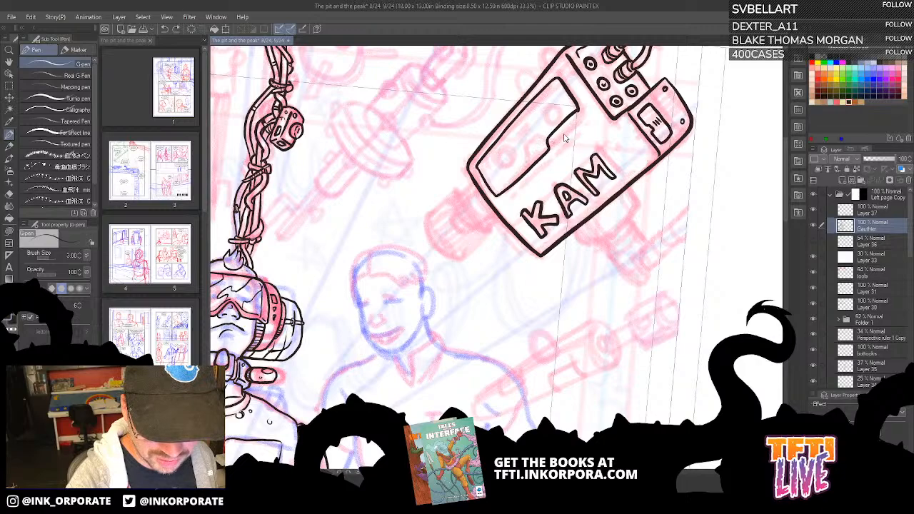
pyautogui.moveTo(555, 142)
pyautogui.mouseDown()
pyautogui.moveTo(578, 116)
pyautogui.moveTo(556, 142)
pyautogui.mouseUp()
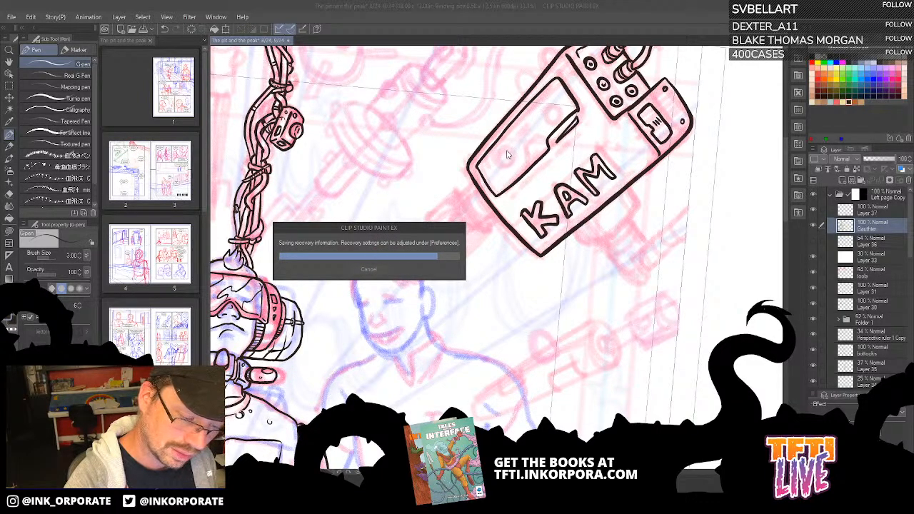
# Ink the two cassette reels inside the window, each as a small circle with a larger ring around it.
pyautogui.moveTo(505, 153)
pyautogui.mouseDown()
pyautogui.moveTo(499, 161)
pyautogui.moveTo(509, 167)
pyautogui.moveTo(508, 155)
pyautogui.moveTo(498, 158)
pyautogui.mouseUp()
pyautogui.hotkey('ctrl', 'z')
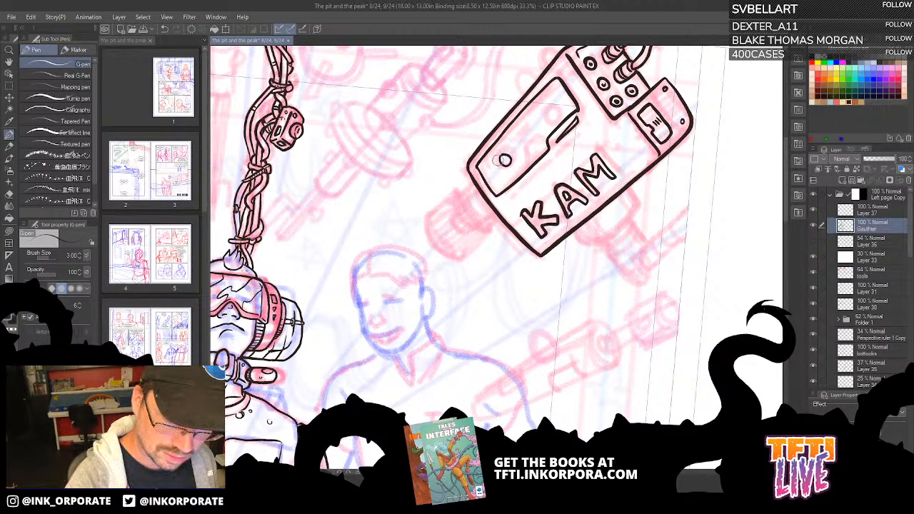
pyautogui.moveTo(548, 111)
pyautogui.mouseDown()
pyautogui.moveTo(544, 123)
pyautogui.moveTo(556, 116)
pyautogui.moveTo(548, 112)
pyautogui.mouseUp()
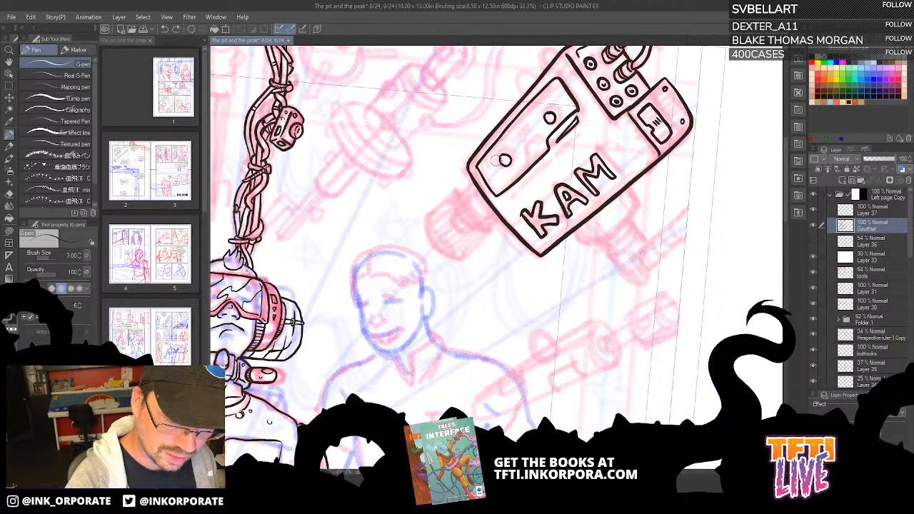
pyautogui.moveTo(495, 163)
pyautogui.mouseDown()
pyautogui.moveTo(506, 170)
pyautogui.moveTo(515, 159)
pyautogui.moveTo(496, 152)
pyautogui.moveTo(496, 166)
pyautogui.mouseUp()
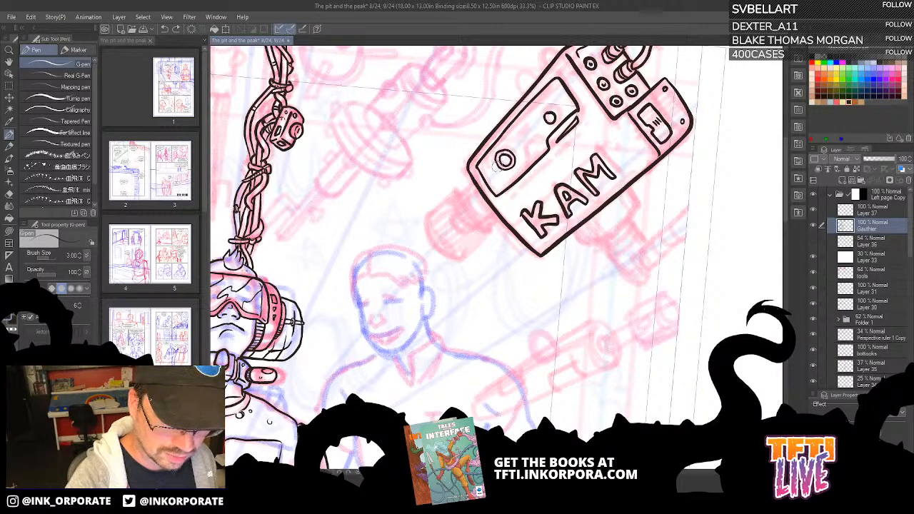
pyautogui.moveTo(541, 118)
pyautogui.mouseDown()
pyautogui.moveTo(554, 113)
pyautogui.moveTo(542, 115)
pyautogui.moveTo(552, 129)
pyautogui.moveTo(555, 119)
pyautogui.moveTo(540, 113)
pyautogui.moveTo(553, 108)
pyautogui.moveTo(559, 124)
pyautogui.mouseUp()
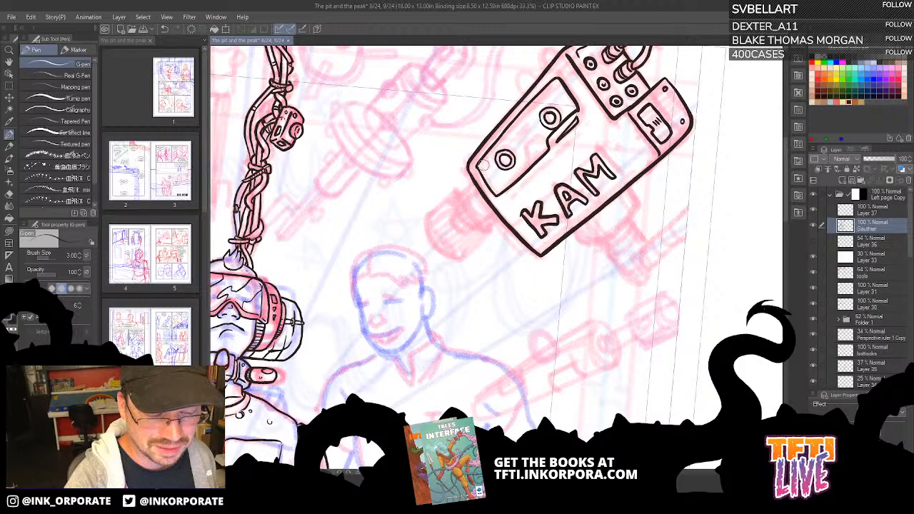
# Ink the inner contour lines of the cassette window around the two reels.
pyautogui.moveTo(480, 164)
pyautogui.mouseDown()
pyautogui.moveTo(497, 185)
pyautogui.moveTo(503, 182)
pyautogui.moveTo(528, 160)
pyautogui.moveTo(548, 126)
pyautogui.mouseUp()
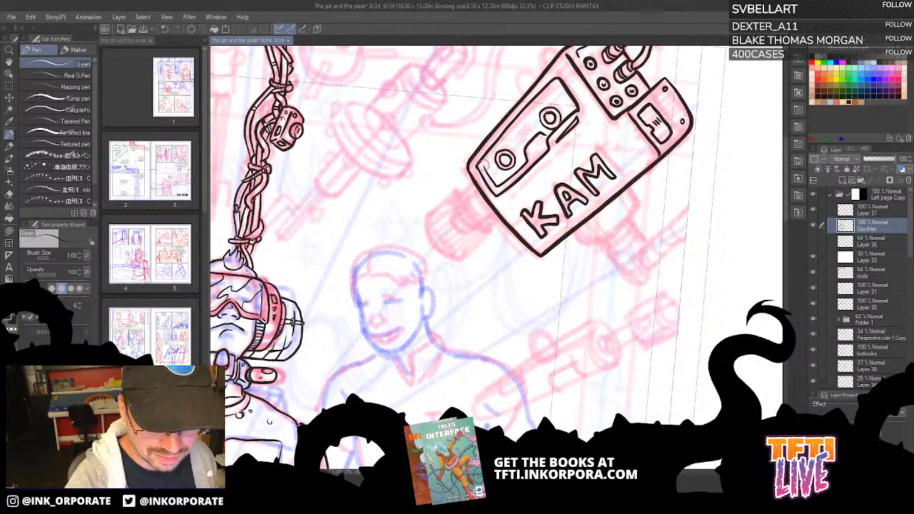
pyautogui.moveTo(484, 165); pyautogui.dragTo(544, 100)
pyautogui.hotkey('ctrl', 'z')
pyautogui.moveTo(486, 162)
pyautogui.mouseDown()
pyautogui.moveTo(550, 89)
pyautogui.moveTo(568, 107)
pyautogui.mouseUp()
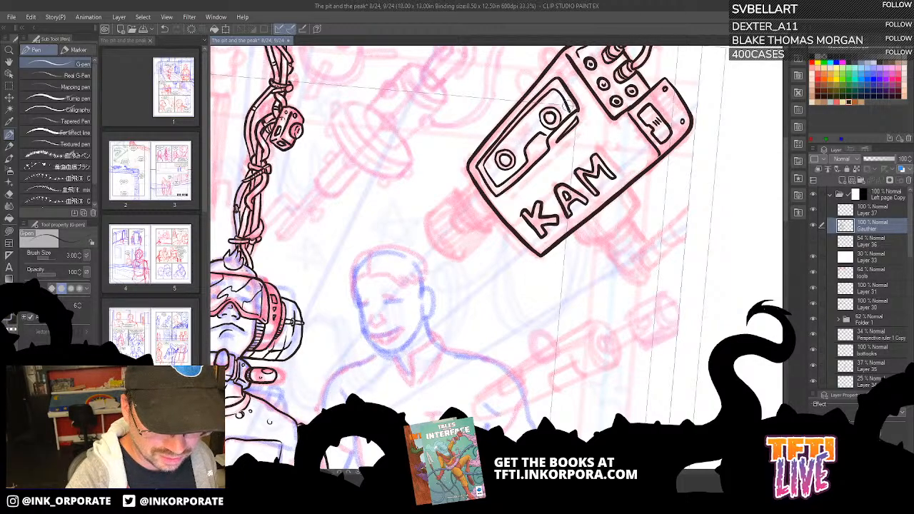
pyautogui.hotkey('ctrl', 'z')
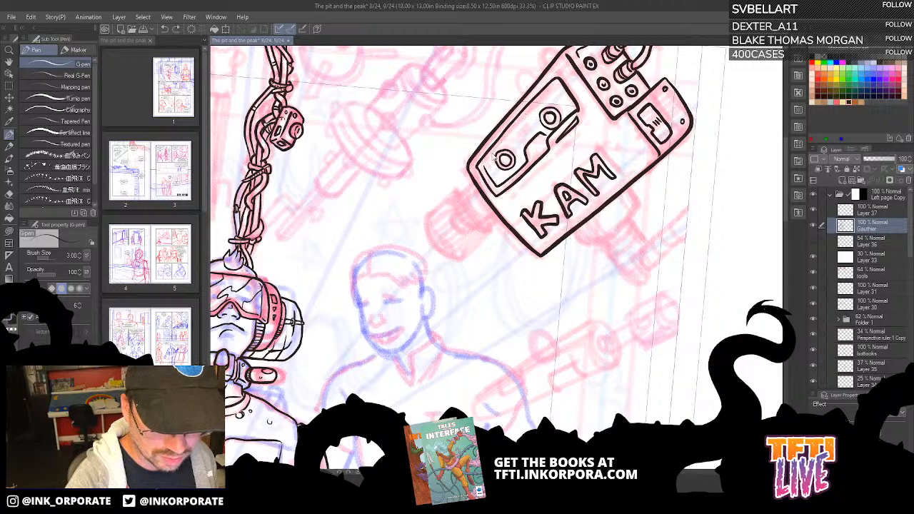
pyautogui.moveTo(480, 168)
pyautogui.mouseDown()
pyautogui.moveTo(539, 100)
pyautogui.moveTo(553, 91)
pyautogui.moveTo(570, 113)
pyautogui.mouseUp()
pyautogui.hotkey('ctrl', 'z')
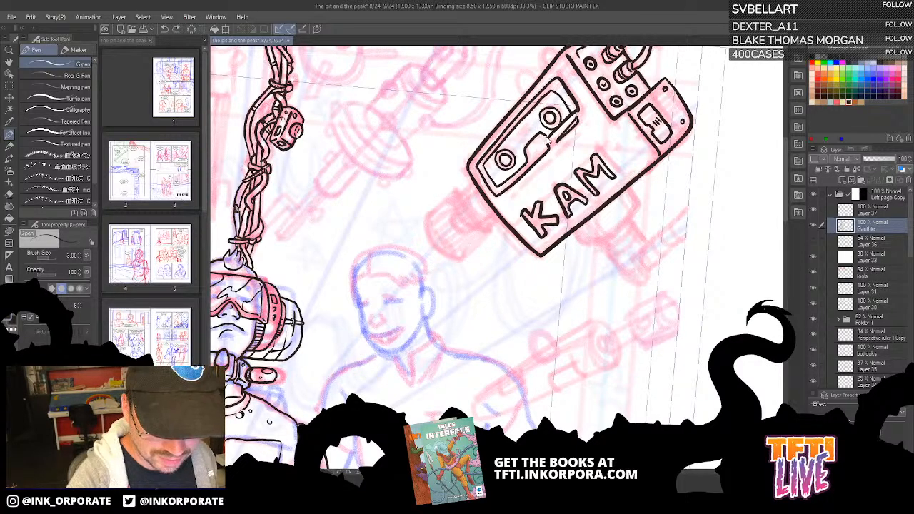
# Ink a small row of tick marks between the two cassette reels.
pyautogui.moveTo(549, 142)
pyautogui.mouseDown()
pyautogui.moveTo(519, 136)
pyautogui.moveTo(524, 130)
pyautogui.moveTo(519, 143)
pyautogui.moveTo(531, 123)
pyautogui.moveTo(518, 144)
pyautogui.moveTo(529, 133)
pyautogui.mouseUp()
pyautogui.hotkey('ctrl', 'z')
pyautogui.hotkey('ctrl', 'z')
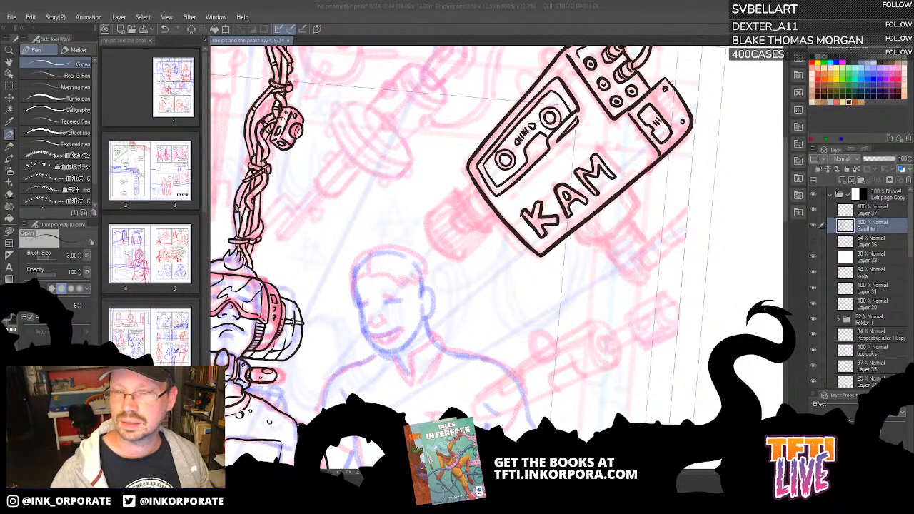
# Ink inner edge lines on the connector panel and a line parallel to its front edge on the camera body.
pyautogui.click(644, 10)
pyautogui.moveTo(593, 124); pyautogui.dragTo(601, 189)
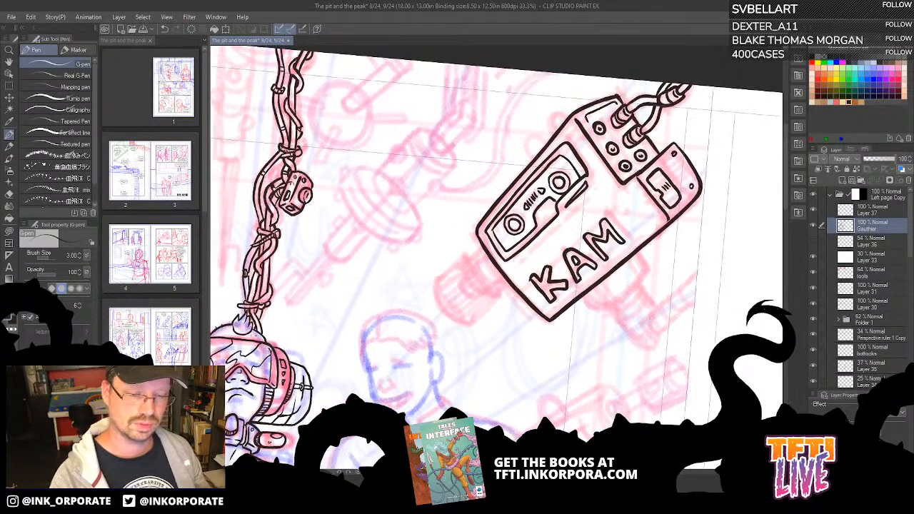
pyautogui.moveTo(627, 84); pyautogui.dragTo(633, 115)
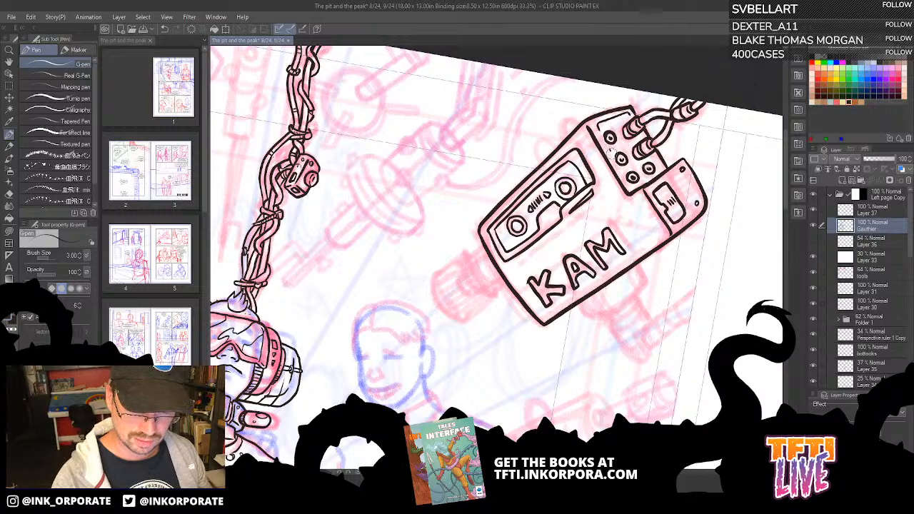
pyautogui.hotkey('ctrl', 'z')
pyautogui.press('^')
pyautogui.press('^')
pyautogui.press('^')
pyautogui.press('^')
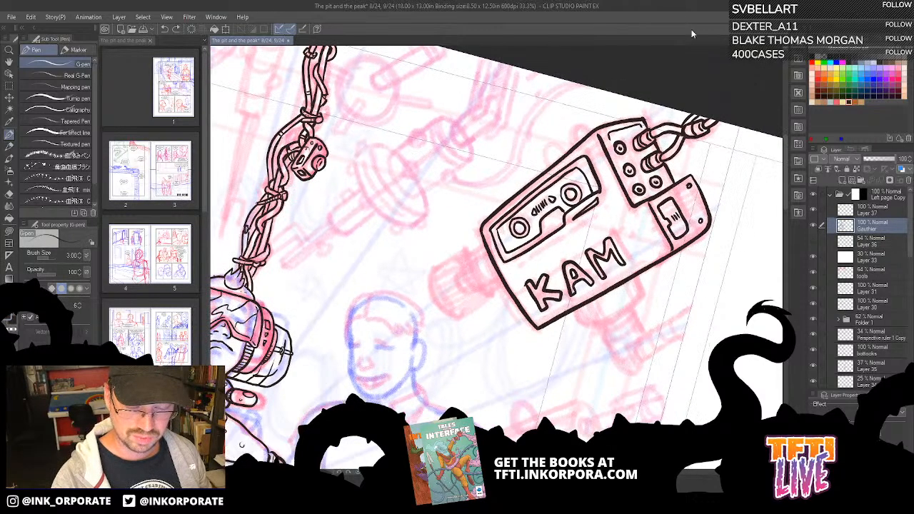
pyautogui.moveTo(597, 250); pyautogui.dragTo(545, 167)
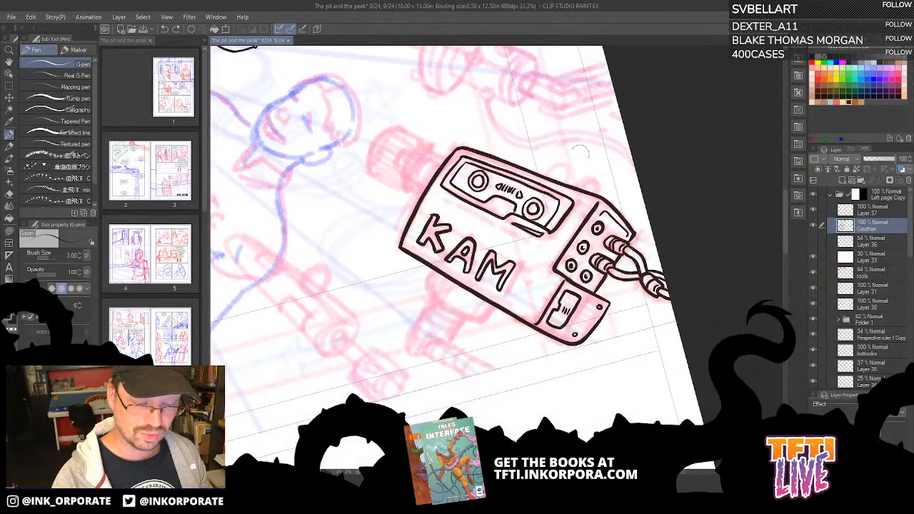
pyautogui.moveTo(600, 206); pyautogui.dragTo(593, 215)
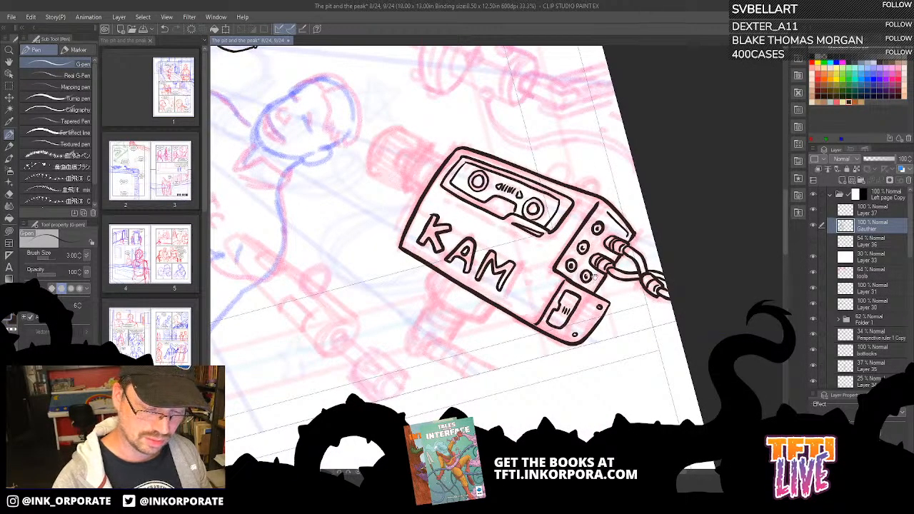
pyautogui.scroll(-2, 586, 203)
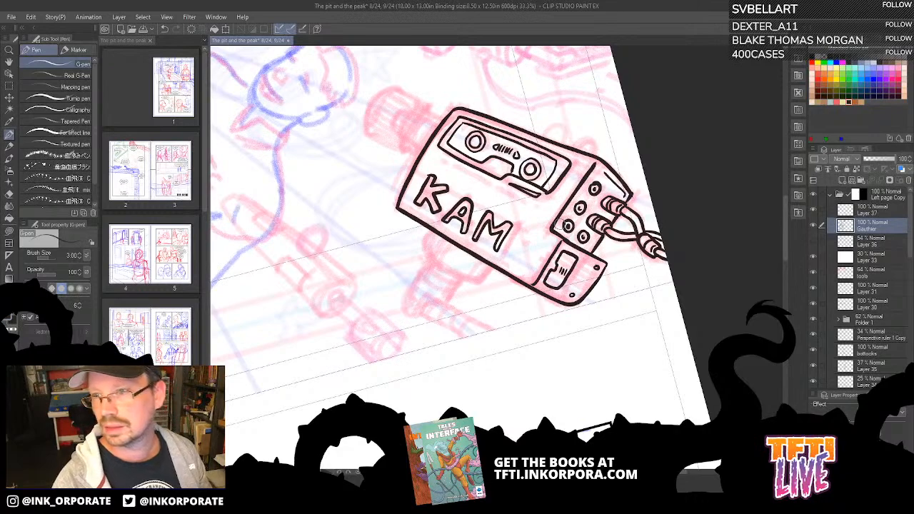
pyautogui.moveTo(559, 225)
pyautogui.mouseDown()
pyautogui.moveTo(589, 179)
pyautogui.moveTo(604, 171)
pyautogui.moveTo(622, 199)
pyautogui.moveTo(582, 246)
pyautogui.mouseUp()
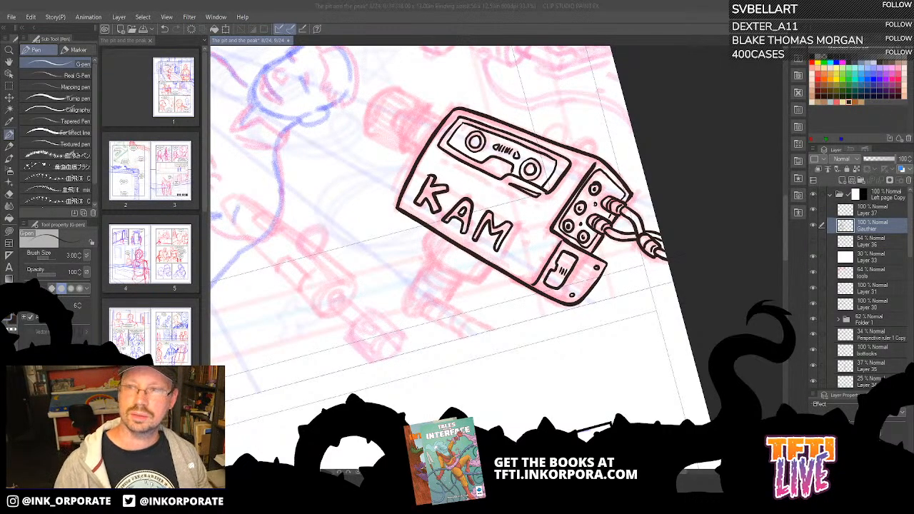
pyautogui.moveTo(496, 174); pyautogui.dragTo(559, 180)
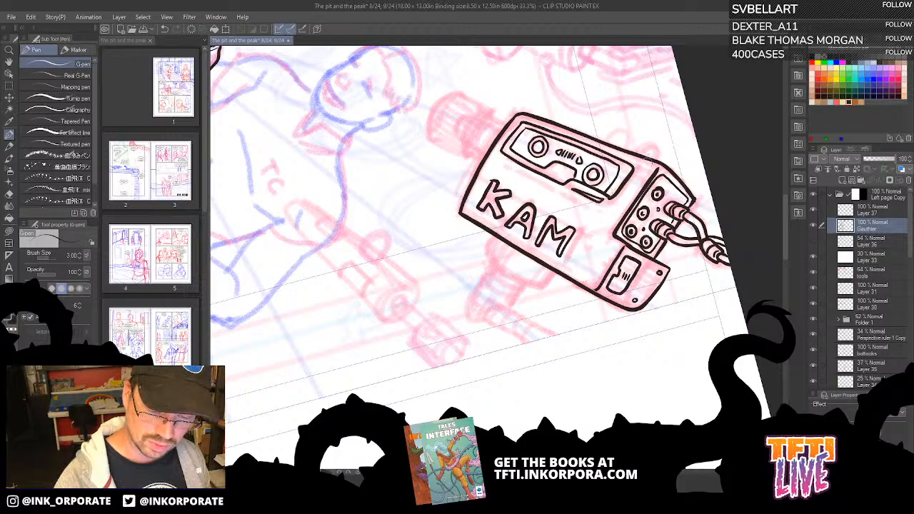
pyautogui.moveTo(602, 236); pyautogui.dragTo(643, 171)
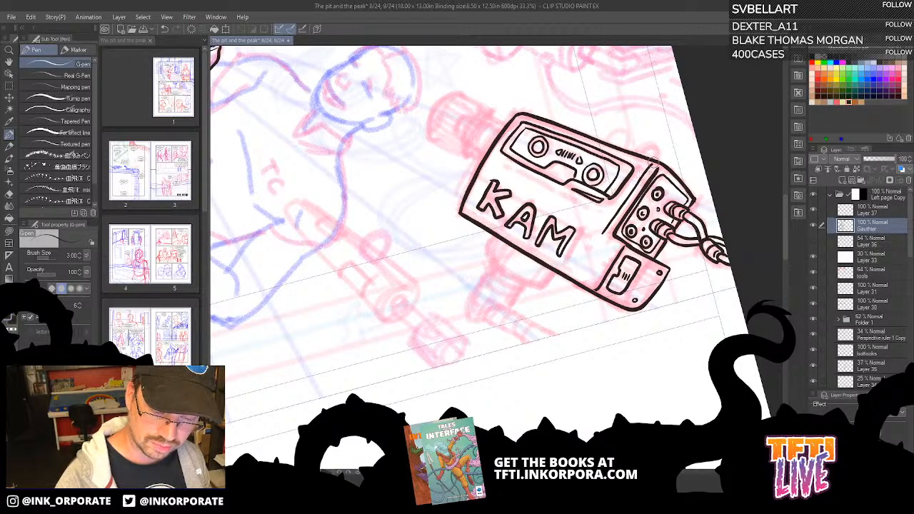
pyautogui.press('^')
pyautogui.press('^')
pyautogui.press('^')
pyautogui.press('^')
pyautogui.press('^')
pyautogui.press('^')
pyautogui.press('^')
pyautogui.press('^')
pyautogui.press('^')
pyautogui.press('^')
pyautogui.press('^')
pyautogui.press('^')
pyautogui.press('^')
pyautogui.press('^')
pyautogui.press('^')
pyautogui.press('^')
pyautogui.press('^')
pyautogui.press('^')
pyautogui.press('^')
pyautogui.press('^')
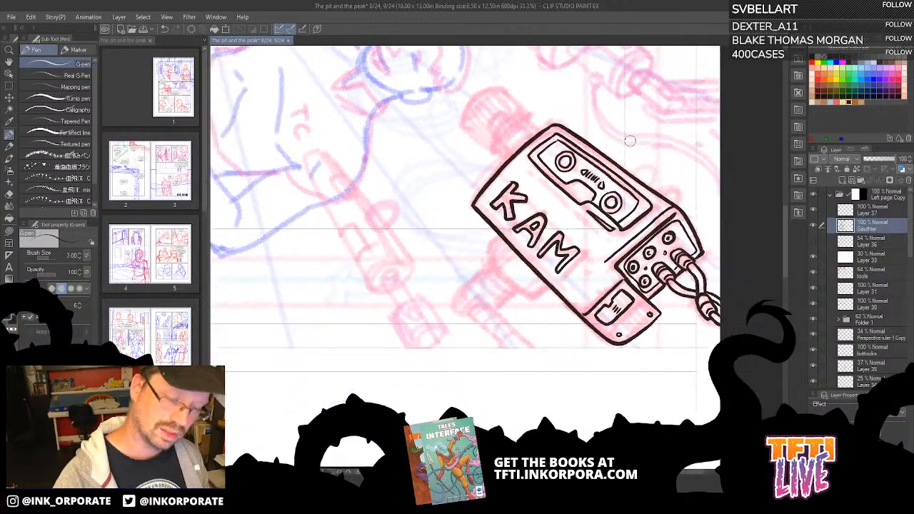
pyautogui.press('^')
pyautogui.press('^')
pyautogui.press('^')
pyautogui.press('^')
pyautogui.press('^')
pyautogui.press('^')
pyautogui.press('^')
pyautogui.press('^')
pyautogui.press('^')
pyautogui.press('^')
pyautogui.press('^')
pyautogui.press('^')
pyautogui.press('^')
pyautogui.press('^')
pyautogui.press('^')
pyautogui.press('^')
pyautogui.press('^')
pyautogui.press('^')
pyautogui.press('^')
pyautogui.press('^')
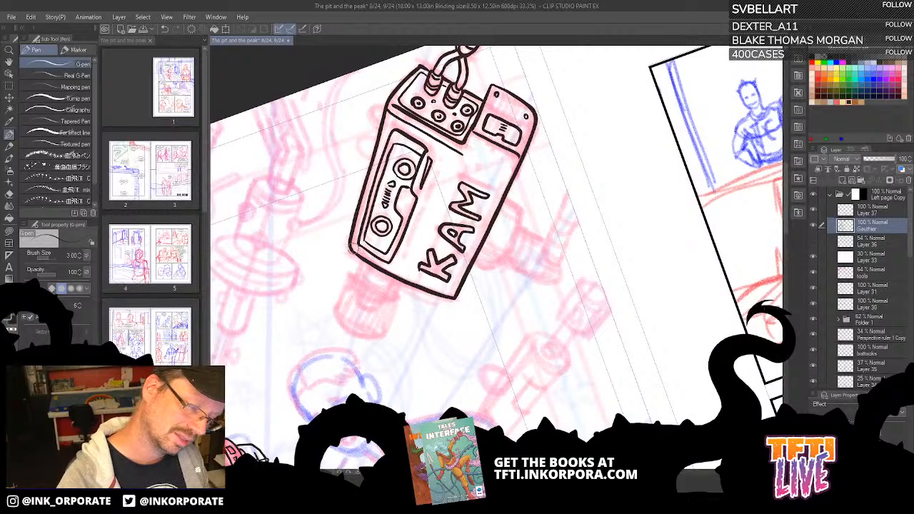
# Ink a line parallel to the camera body's short front edge and the dividing line between the cassette section and the KAM lettering.
pyautogui.moveTo(354, 248); pyautogui.dragTo(404, 269)
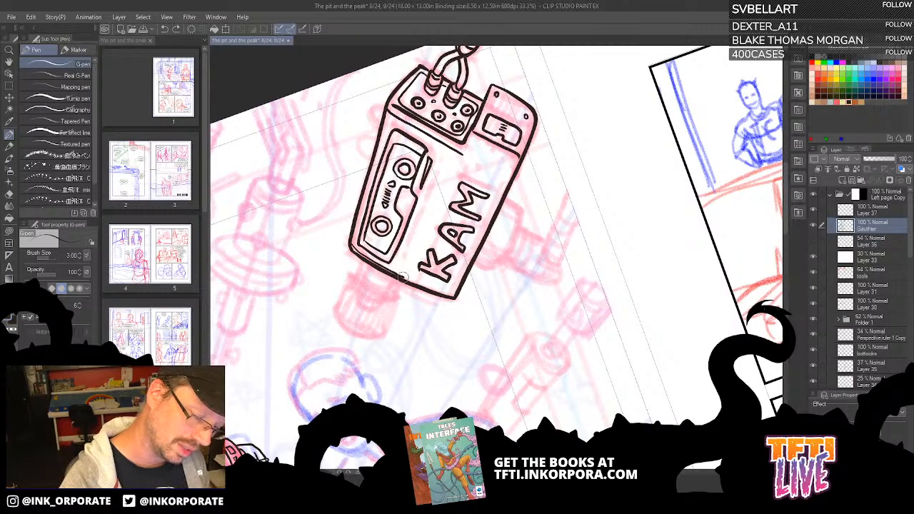
pyautogui.moveTo(406, 279); pyautogui.dragTo(465, 144)
pyautogui.press('^')
pyautogui.press('^')
pyautogui.press('^')
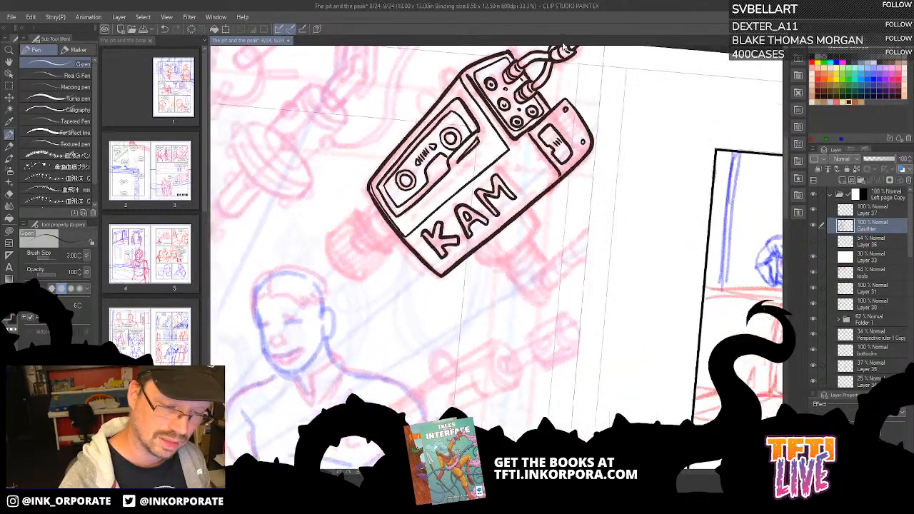
# Ink small screw dots in the corners of the camera's cassette panel.
pyautogui.moveTo(484, 224); pyautogui.dragTo(571, 169)
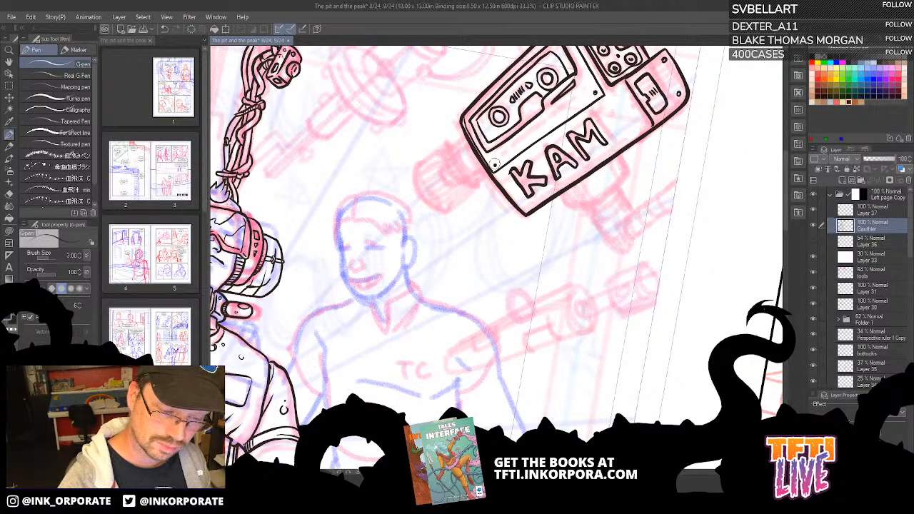
pyautogui.moveTo(495, 164); pyautogui.dragTo(503, 250)
pyautogui.click(568, 115)
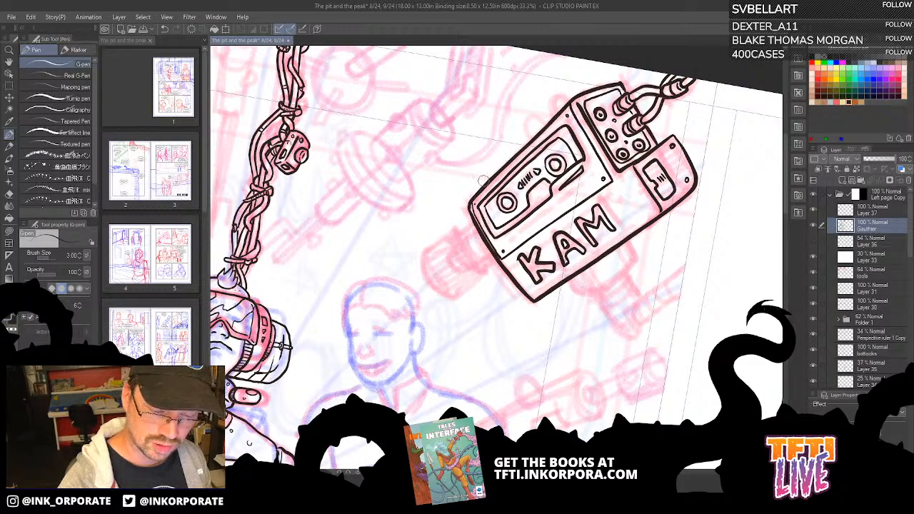
# Ink the short rounded lens neck on the front end of the KAM camera.
pyautogui.press('^')
pyautogui.press('^')
pyautogui.press('^')
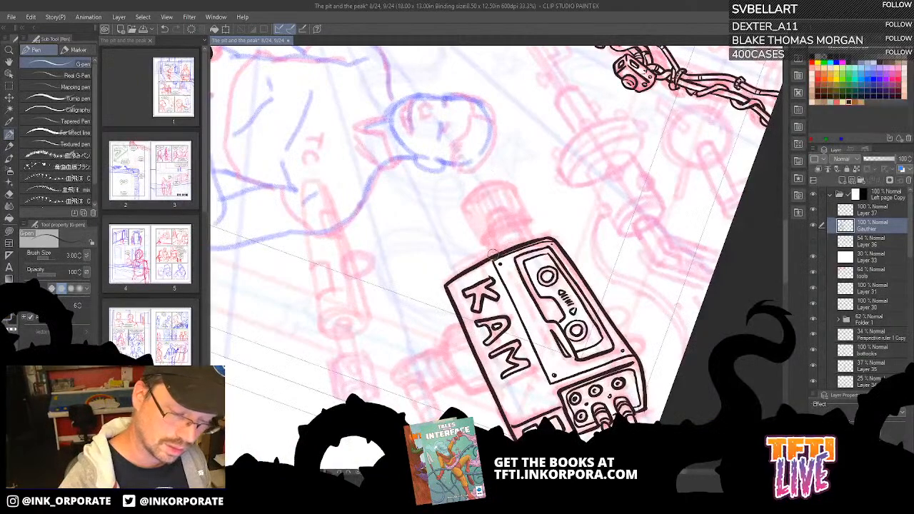
pyautogui.moveTo(496, 252)
pyautogui.mouseDown()
pyautogui.moveTo(492, 233)
pyautogui.moveTo(513, 227)
pyautogui.moveTo(491, 241)
pyautogui.moveTo(498, 229)
pyautogui.moveTo(513, 225)
pyautogui.moveTo(529, 238)
pyautogui.mouseUp()
pyautogui.hotkey('ctrl', 'z')
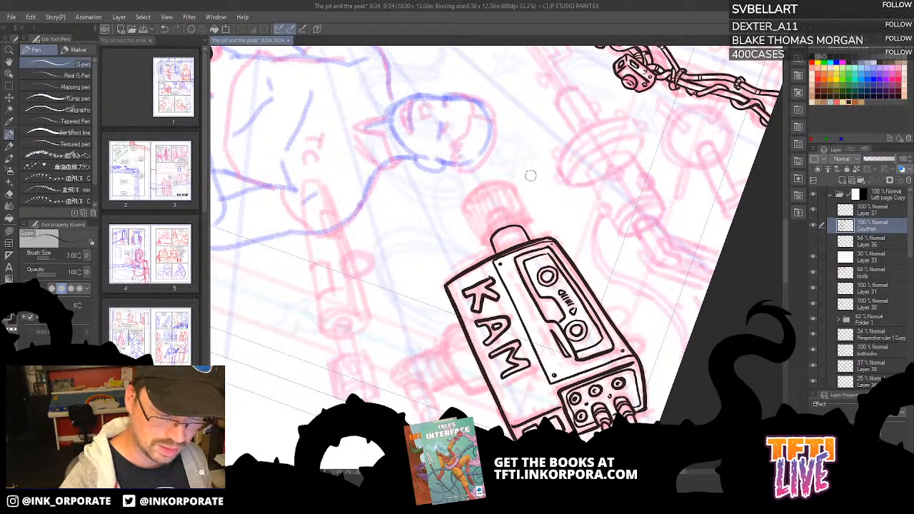
# Ink the outline of the lens barrel around the neck, with a curved line marking its rear rim.
pyautogui.press('^')
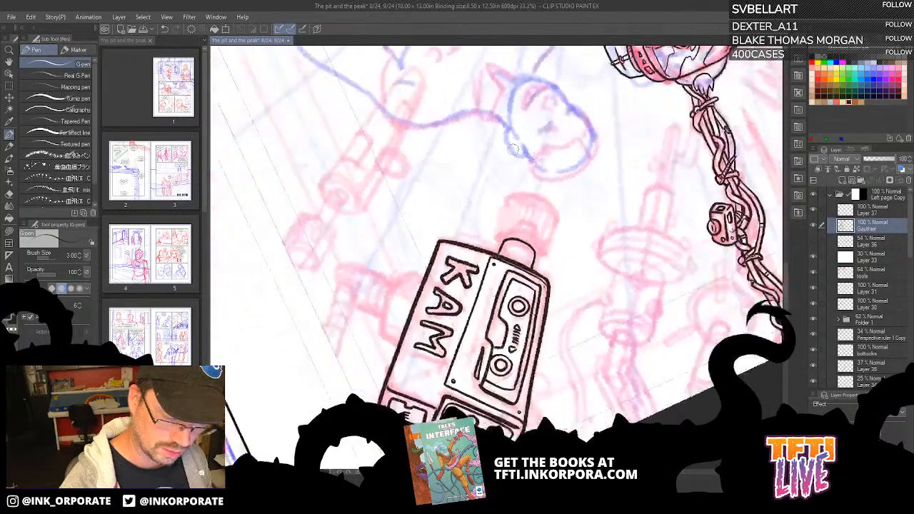
pyautogui.press('^')
pyautogui.press('^')
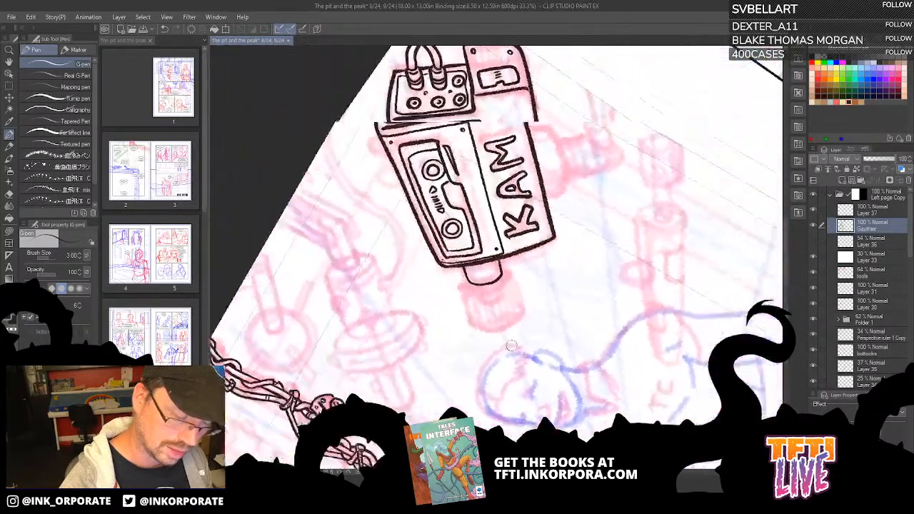
pyautogui.press('^')
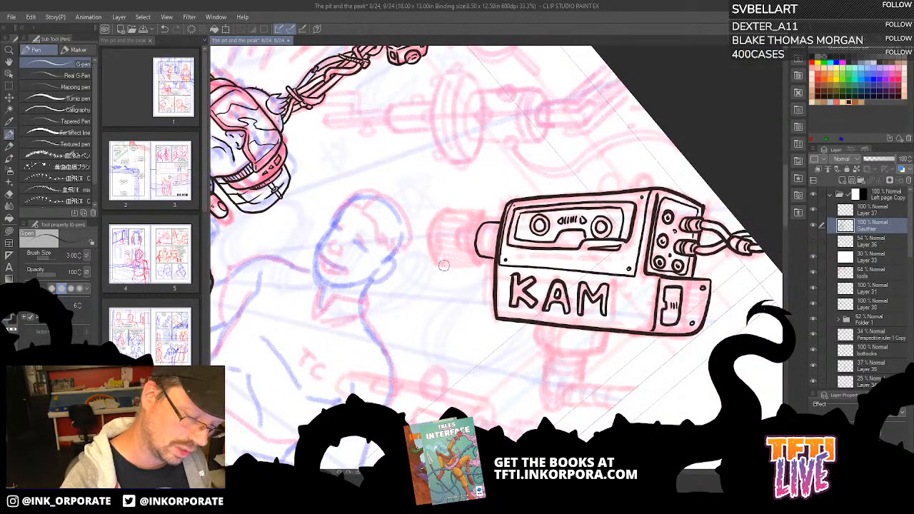
pyautogui.moveTo(444, 265)
pyautogui.mouseDown()
pyautogui.moveTo(426, 248)
pyautogui.moveTo(431, 213)
pyautogui.moveTo(490, 212)
pyautogui.mouseUp()
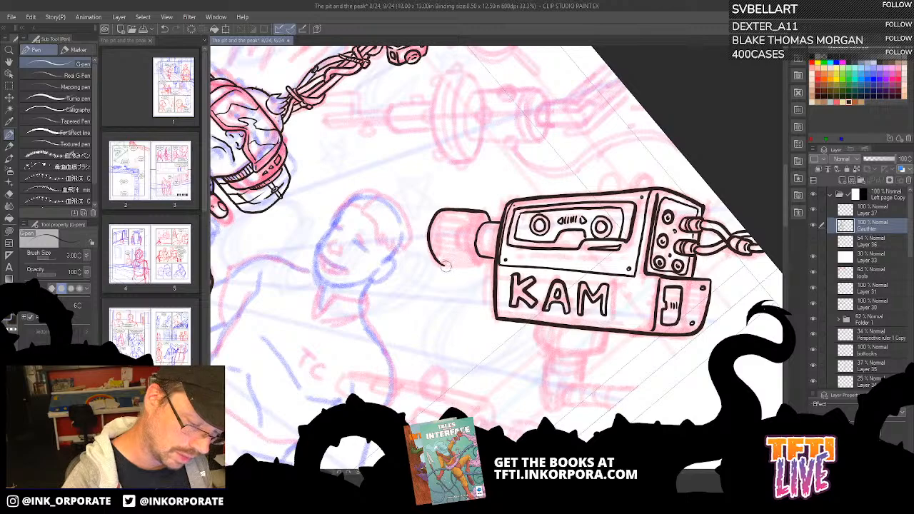
pyautogui.moveTo(446, 268)
pyautogui.mouseDown()
pyautogui.moveTo(485, 257)
pyautogui.moveTo(477, 245)
pyautogui.moveTo(477, 265)
pyautogui.moveTo(468, 258)
pyautogui.moveTo(475, 211)
pyautogui.mouseUp()
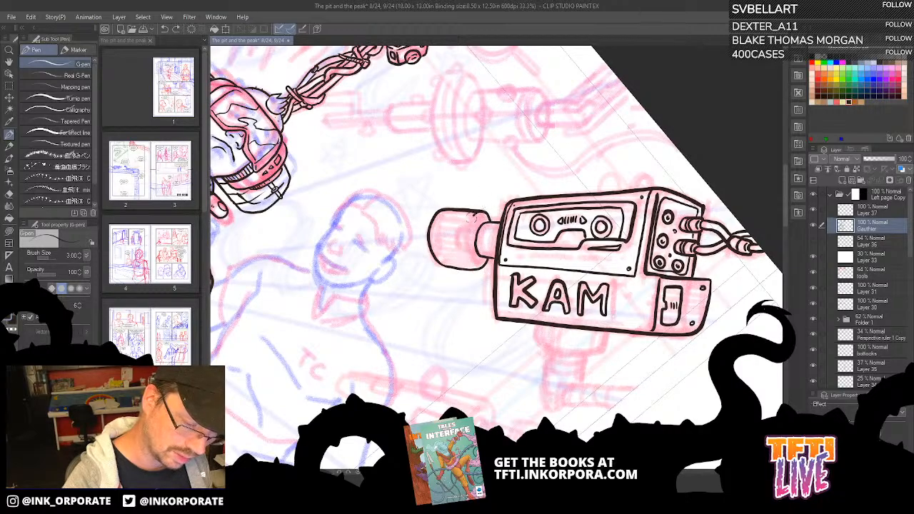
pyautogui.moveTo(466, 233); pyautogui.dragTo(478, 268)
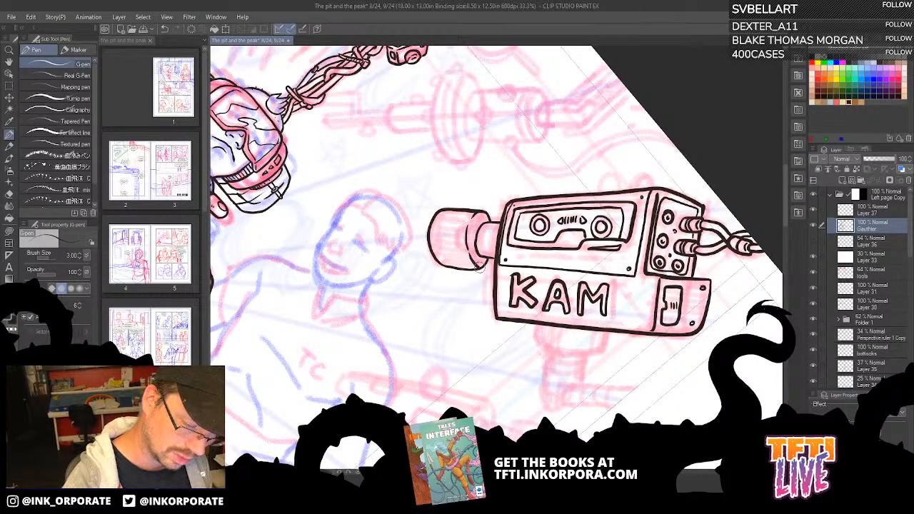
pyautogui.hotkey('ctrl', 'z')
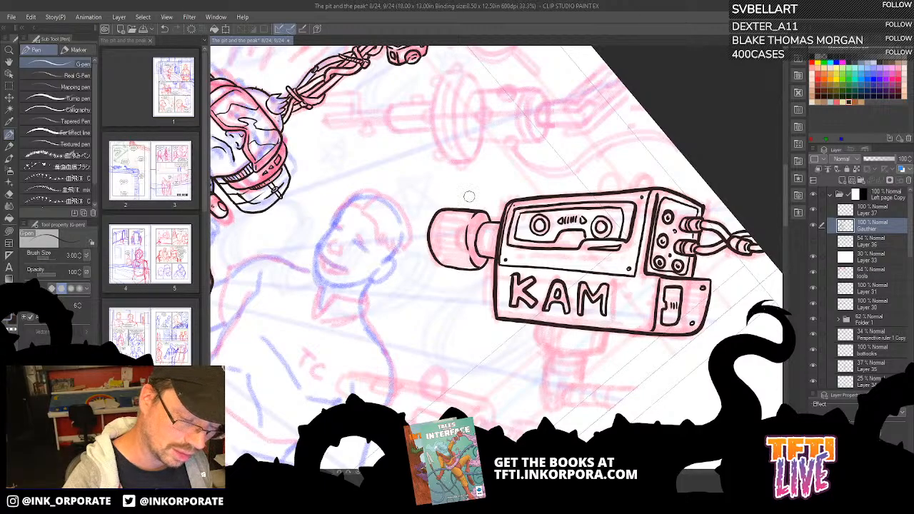
# Ink a curved ring line across the lens barrel near its front end and touch up the barrel's outline there.
pyautogui.press('^')
pyautogui.press('^')
pyautogui.press('^')
pyautogui.press('^')
pyautogui.press('^')
pyautogui.press('^')
pyautogui.press('^')
pyautogui.press('^')
pyautogui.press('^')
pyautogui.press('^')
pyautogui.press('^')
pyautogui.press('^')
pyautogui.press('^')
pyautogui.press('^')
pyautogui.press('^')
pyautogui.press('^')
pyautogui.press('^')
pyautogui.press('^')
pyautogui.press('^')
pyautogui.press('^')
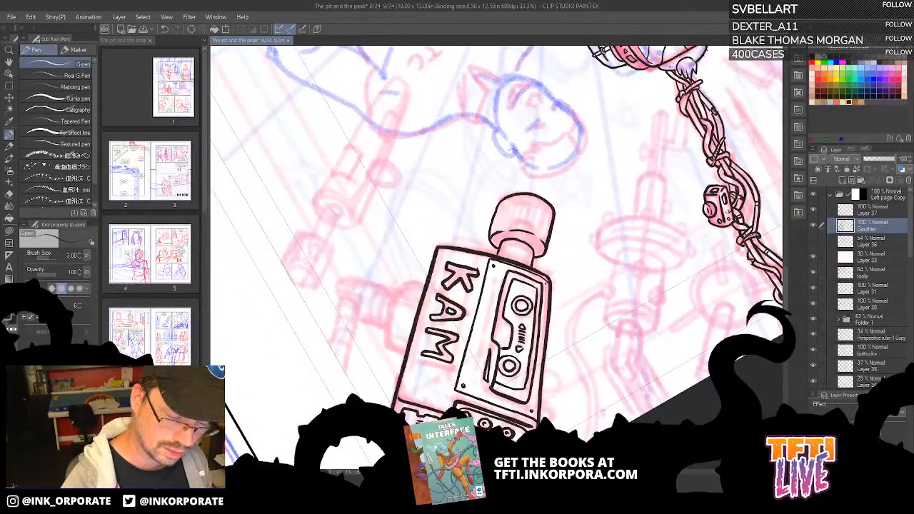
pyautogui.press('-')
pyautogui.press('-')
pyautogui.press('-')
pyautogui.press('-')
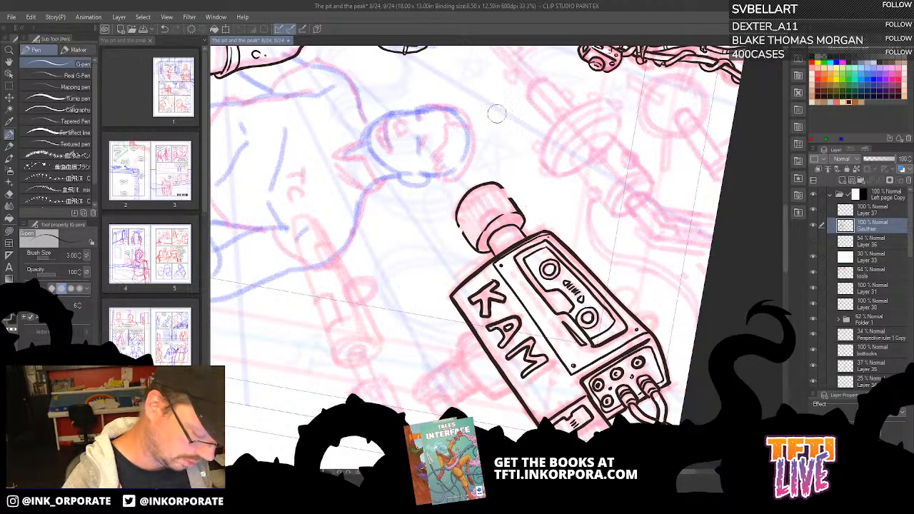
pyautogui.moveTo(464, 234); pyautogui.dragTo(463, 222)
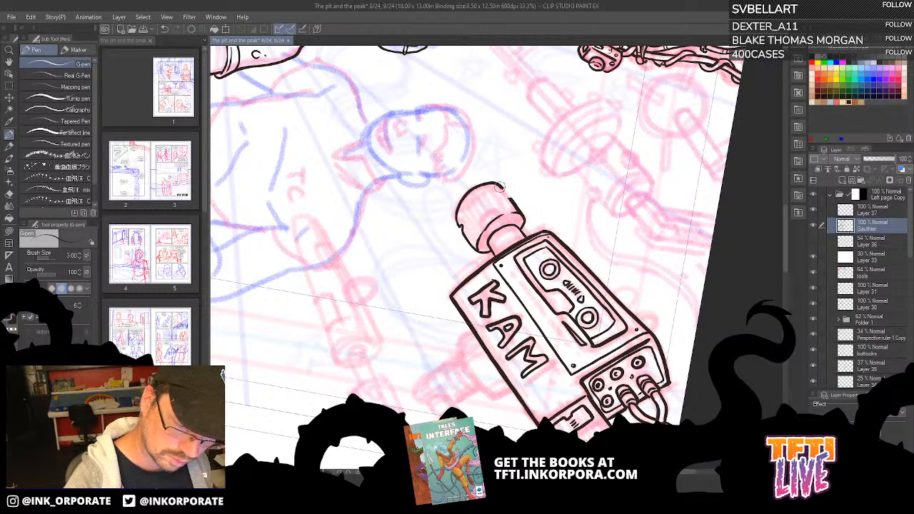
pyautogui.moveTo(500, 186); pyautogui.dragTo(504, 192)
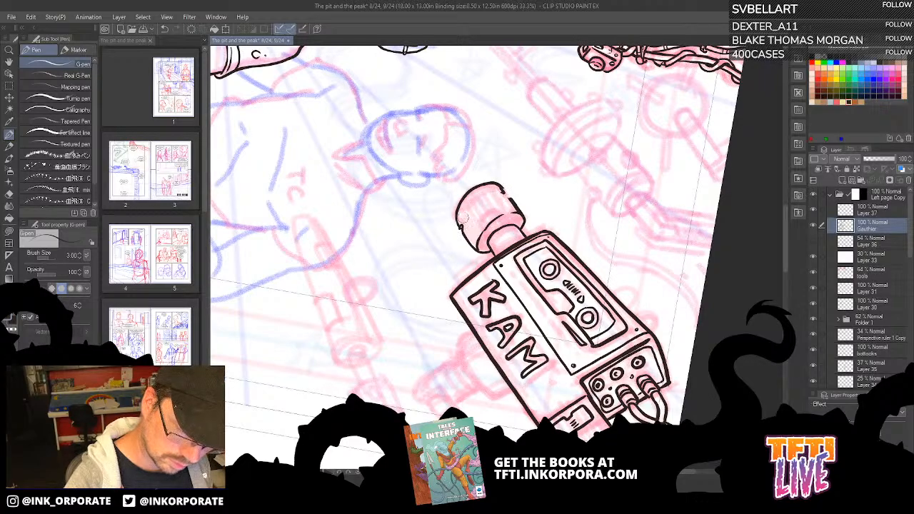
pyautogui.hotkey('ctrl', 'z')
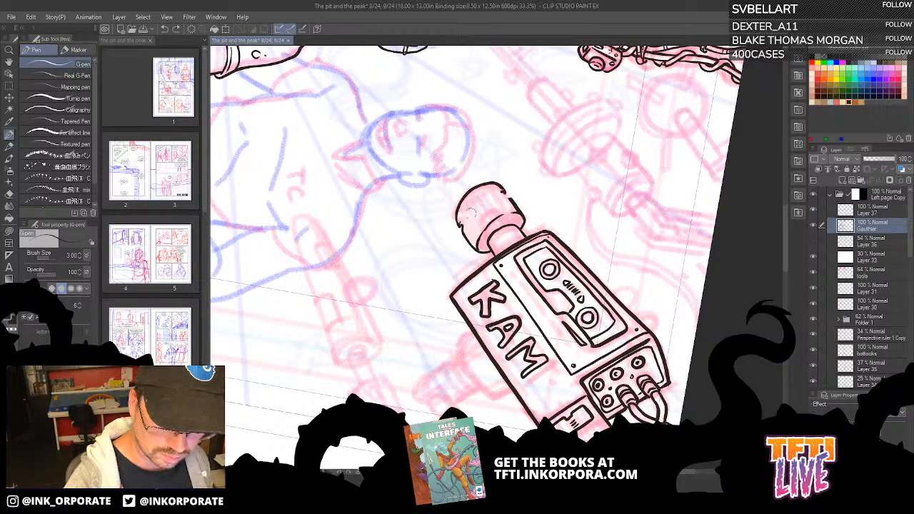
pyautogui.moveTo(491, 194); pyautogui.dragTo(506, 192)
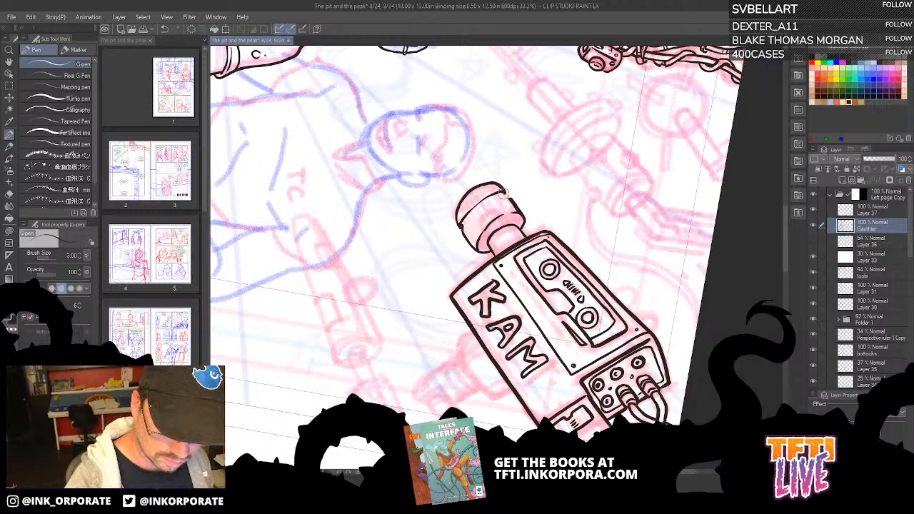
pyautogui.moveTo(463, 225); pyautogui.dragTo(507, 194)
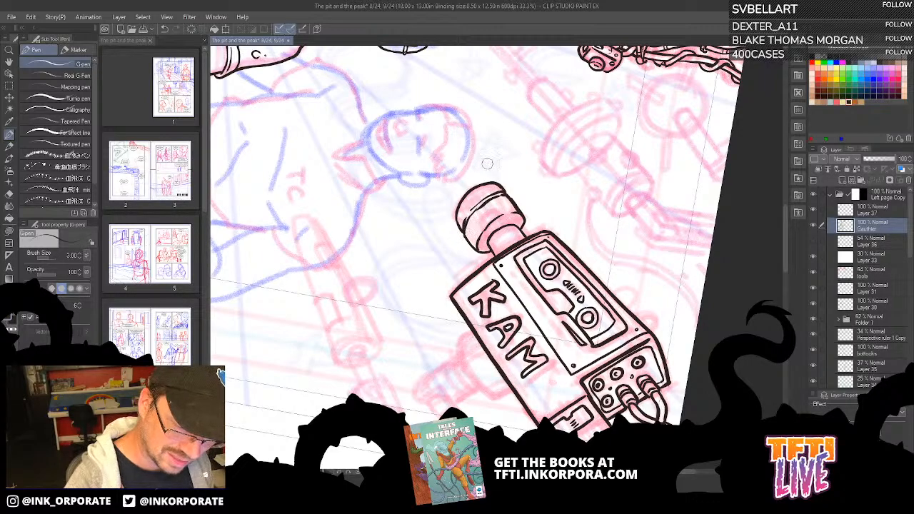
# Ink further curved strokes beside the ring line to form a narrow groove around the lens barrel.
pyautogui.press('-')
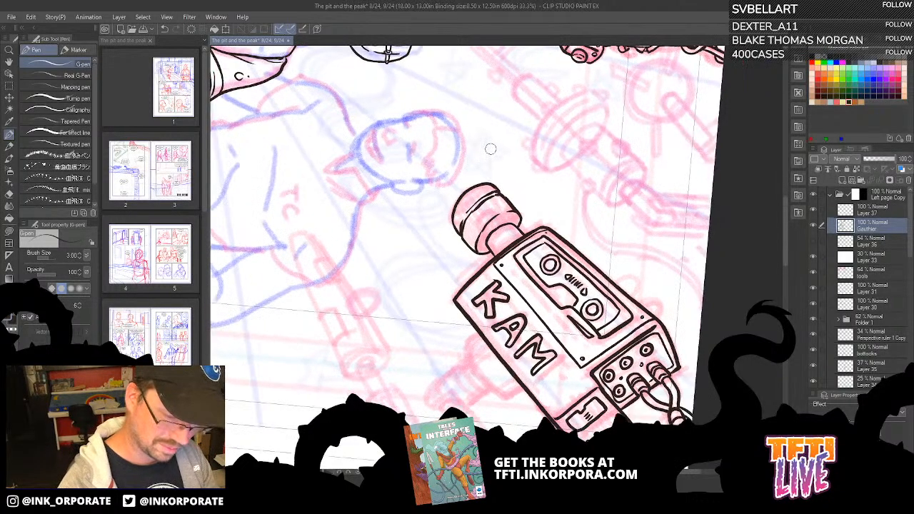
pyautogui.press('-')
pyautogui.press('-')
pyautogui.press('-')
pyautogui.press('-')
pyautogui.press('-')
pyautogui.press('-')
pyautogui.press('-')
pyautogui.press('-')
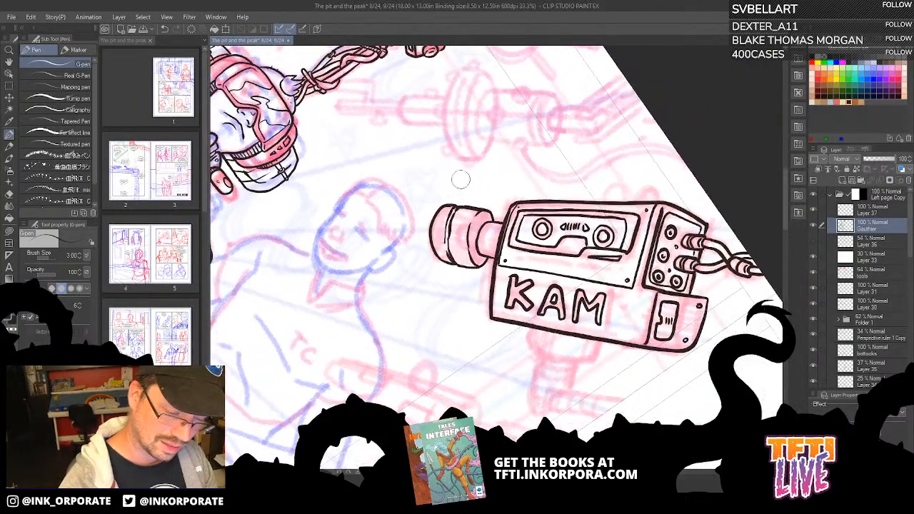
pyautogui.press('-')
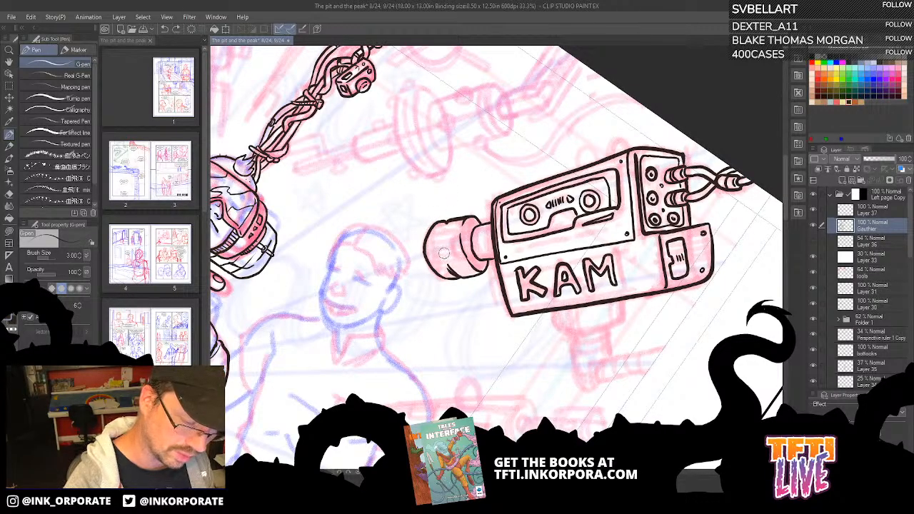
pyautogui.moveTo(443, 253)
pyautogui.mouseDown()
pyautogui.moveTo(438, 227)
pyautogui.moveTo(451, 217)
pyautogui.mouseUp()
pyautogui.moveTo(443, 257); pyautogui.dragTo(445, 221)
pyautogui.moveTo(449, 266)
pyautogui.mouseDown()
pyautogui.moveTo(442, 250)
pyautogui.moveTo(452, 217)
pyautogui.mouseUp()
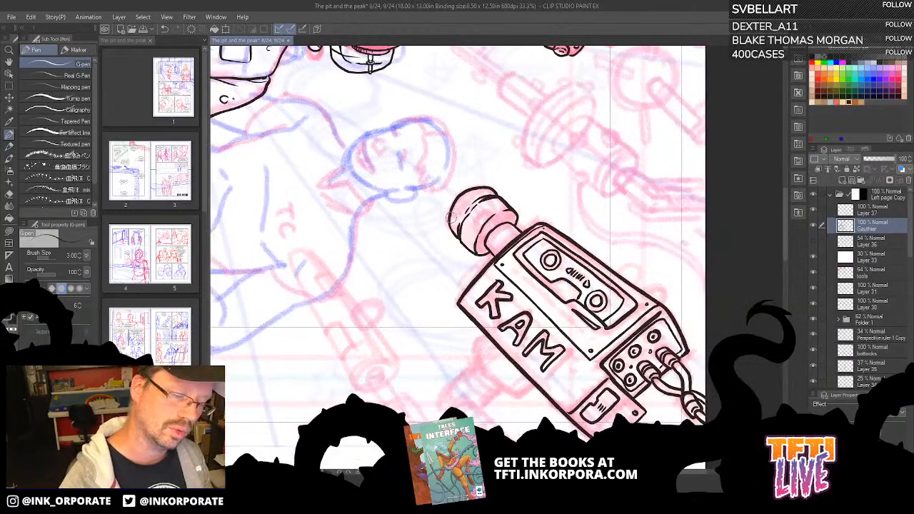
# Refine the front edge of the lens barrel and the groove lines with short curved strokes.
pyautogui.press('-')
pyautogui.press('-')
pyautogui.press('-')
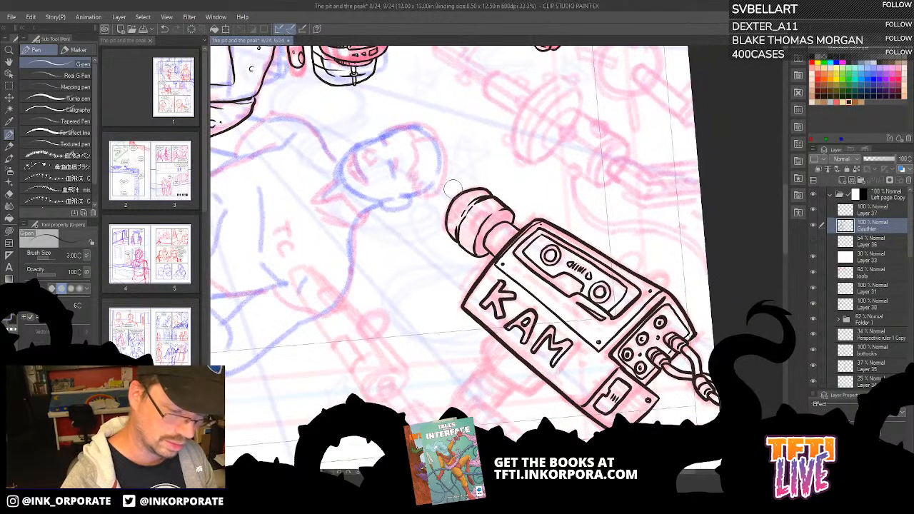
pyautogui.moveTo(430, 257); pyautogui.dragTo(434, 205)
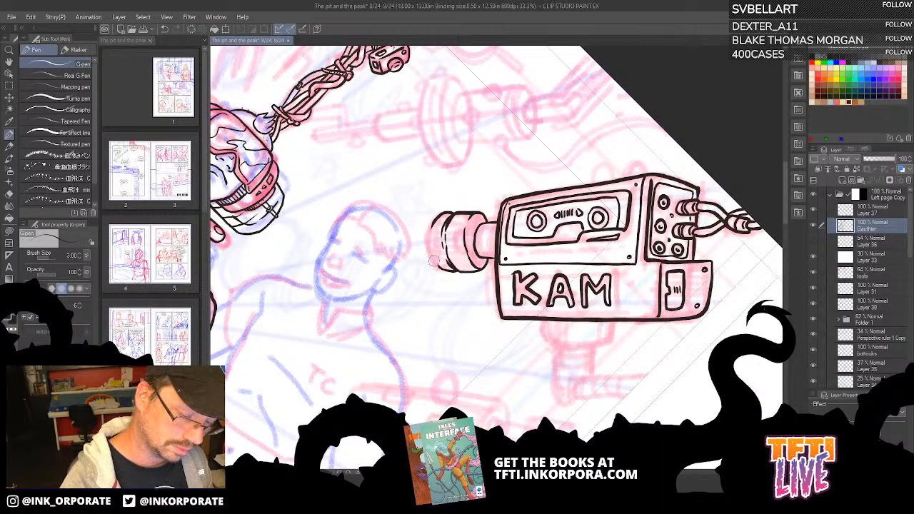
pyautogui.moveTo(433, 269); pyautogui.dragTo(431, 216)
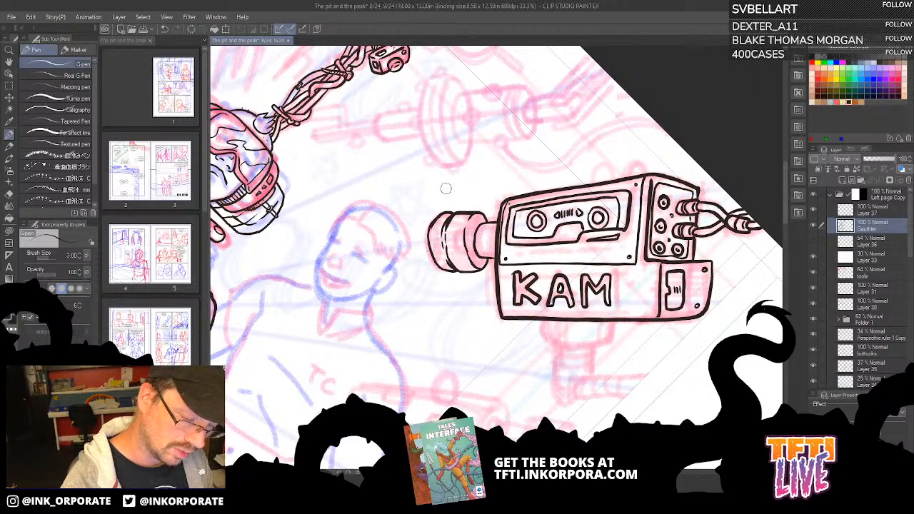
pyautogui.hotkey('ctrl', 'z')
pyautogui.moveTo(433, 259); pyautogui.dragTo(434, 215)
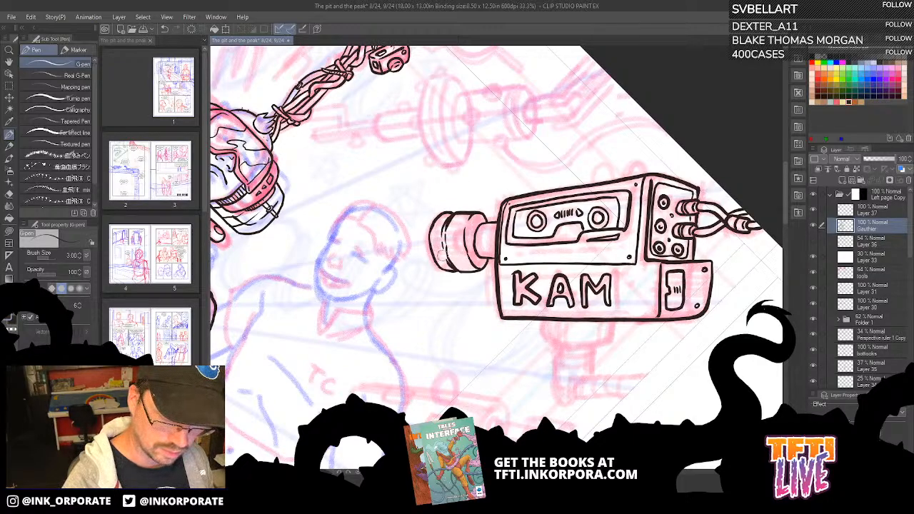
pyautogui.moveTo(448, 264); pyautogui.dragTo(442, 247)
# Ink a row of parallel grip ridges around the wide rear band of the lens barrel.
pyautogui.press('^')
pyautogui.press('^')
pyautogui.press('^')
pyautogui.press('^')
pyautogui.press('^')
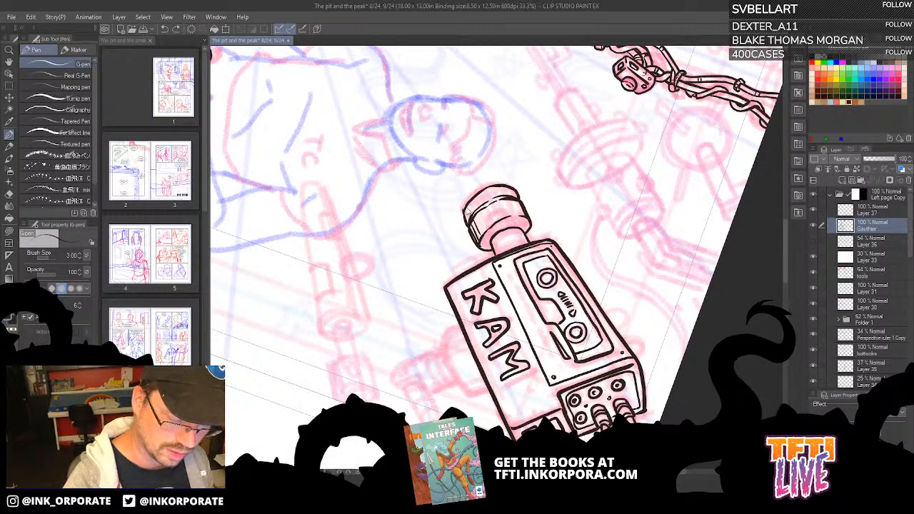
pyautogui.moveTo(466, 208)
pyautogui.mouseDown()
pyautogui.moveTo(471, 223)
pyautogui.moveTo(478, 207)
pyautogui.mouseUp()
pyautogui.moveTo(478, 195); pyautogui.dragTo(480, 237)
pyautogui.moveTo(479, 224)
pyautogui.mouseDown()
pyautogui.moveTo(486, 237)
pyautogui.moveTo(485, 228)
pyautogui.mouseUp()
pyautogui.moveTo(483, 205); pyautogui.dragTo(493, 229)
pyautogui.moveTo(489, 198); pyautogui.dragTo(498, 226)
pyautogui.moveTo(494, 200); pyautogui.dragTo(504, 218)
pyautogui.moveTo(503, 197); pyautogui.dragTo(511, 214)
pyautogui.moveTo(509, 195); pyautogui.dragTo(518, 222)
pyautogui.moveTo(515, 202); pyautogui.dragTo(524, 217)
pyautogui.moveTo(520, 199); pyautogui.dragTo(530, 224)
pyautogui.moveTo(526, 207); pyautogui.dragTo(533, 226)
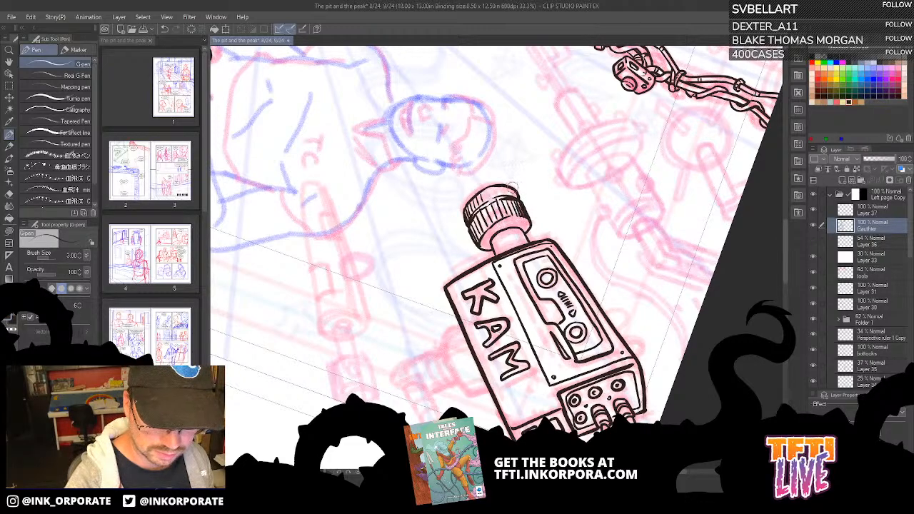
# Ink short parallel ridges across the narrow front band of the lens barrel.
pyautogui.moveTo(509, 184); pyautogui.dragTo(511, 196)
pyautogui.moveTo(515, 187); pyautogui.dragTo(515, 196)
pyautogui.moveTo(502, 183); pyautogui.dragTo(510, 197)
pyautogui.moveTo(499, 184); pyautogui.dragTo(498, 196)
pyautogui.moveTo(490, 183); pyautogui.dragTo(492, 197)
pyautogui.moveTo(482, 189); pyautogui.dragTo(487, 203)
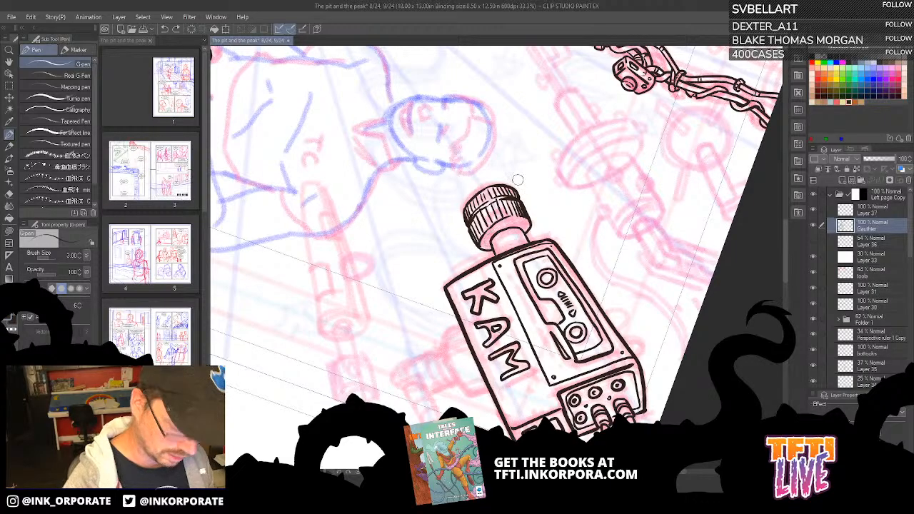
# Ink curved contour lines around the lens neck between the barrel and the camera body, undoing unwanted strokes.
pyautogui.press('-')
pyautogui.press('-')
pyautogui.press('-')
pyautogui.press('-')
pyautogui.press('-')
pyautogui.press('-')
pyautogui.press('-')
pyautogui.press('-')
pyautogui.press('-')
pyautogui.press('-')
pyautogui.press('-')
pyautogui.press('-')
pyautogui.press('-')
pyautogui.press('-')
pyautogui.press('-')
pyautogui.press('-')
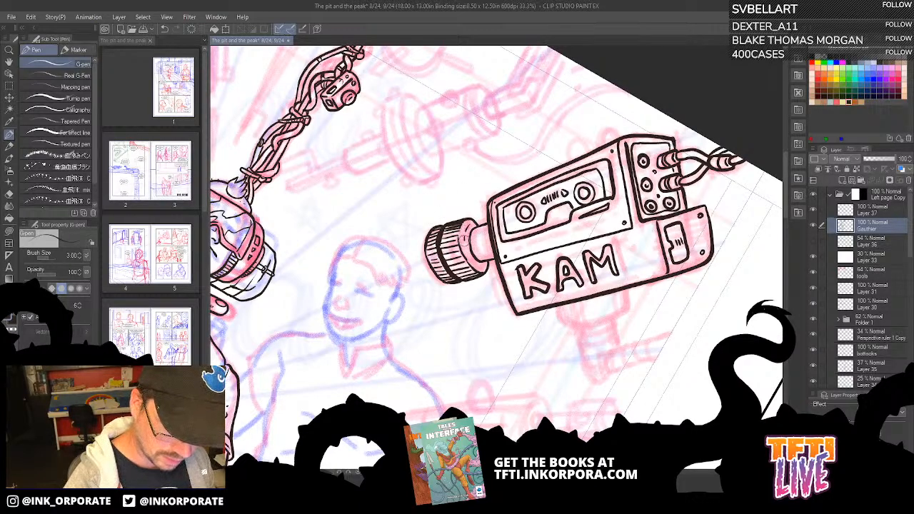
pyautogui.moveTo(473, 254); pyautogui.dragTo(492, 267)
pyautogui.hotkey('ctrl', 'z')
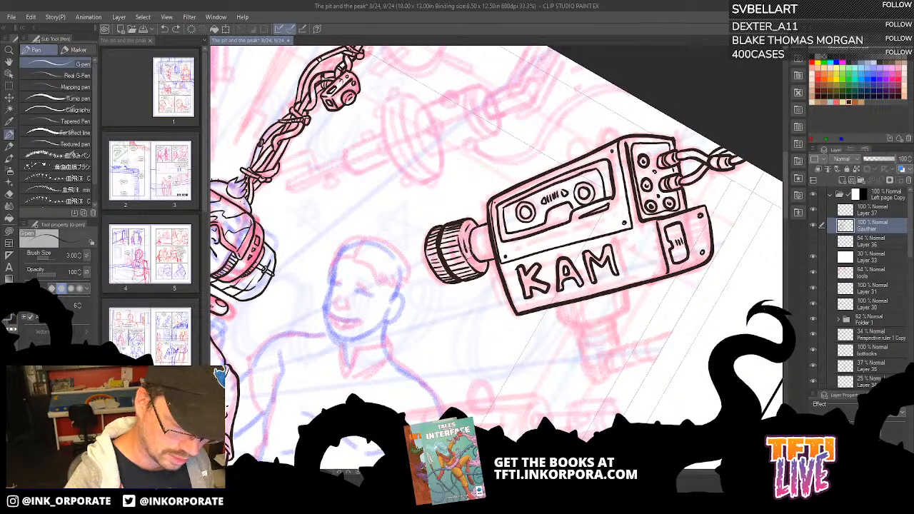
pyautogui.moveTo(472, 255); pyautogui.dragTo(490, 265)
pyautogui.hotkey('ctrl', 'z')
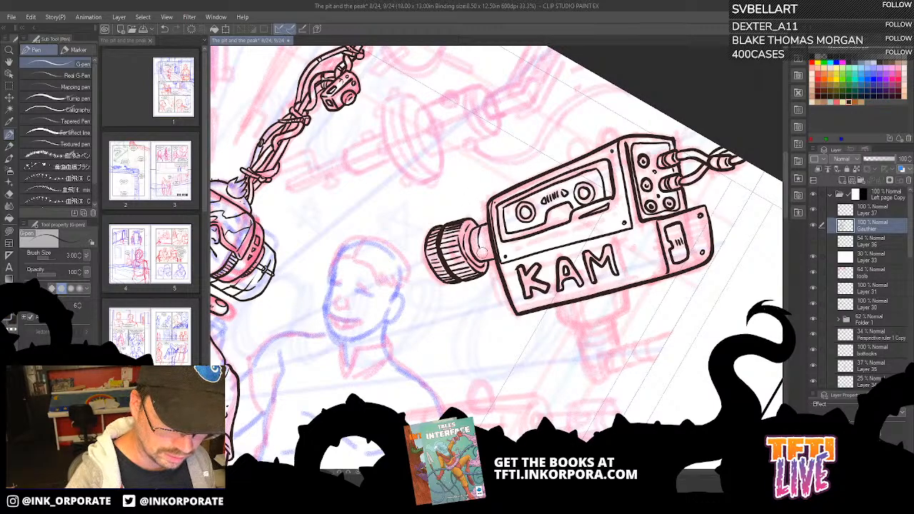
pyautogui.moveTo(483, 252); pyautogui.dragTo(490, 261)
pyautogui.moveTo(485, 224); pyautogui.dragTo(493, 263)
pyautogui.hotkey('ctrl', 'z')
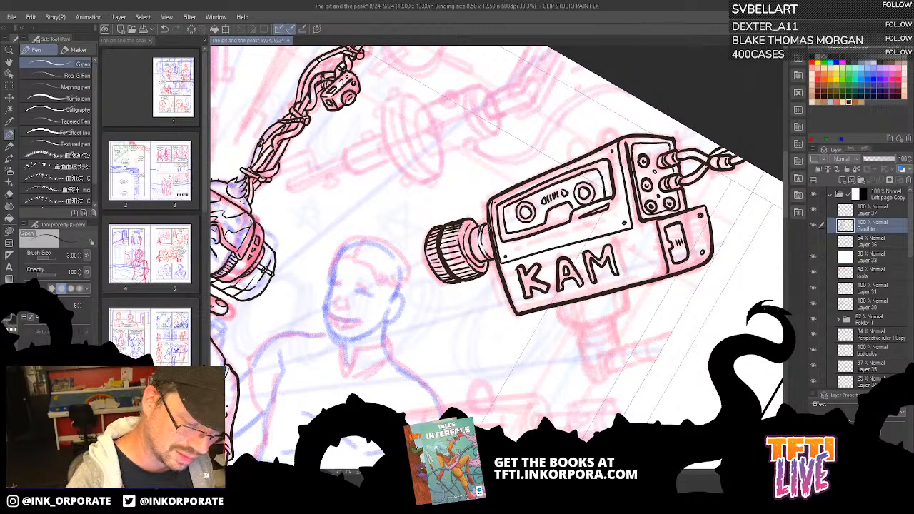
pyautogui.press('^')
pyautogui.press('^')
pyautogui.press('^')
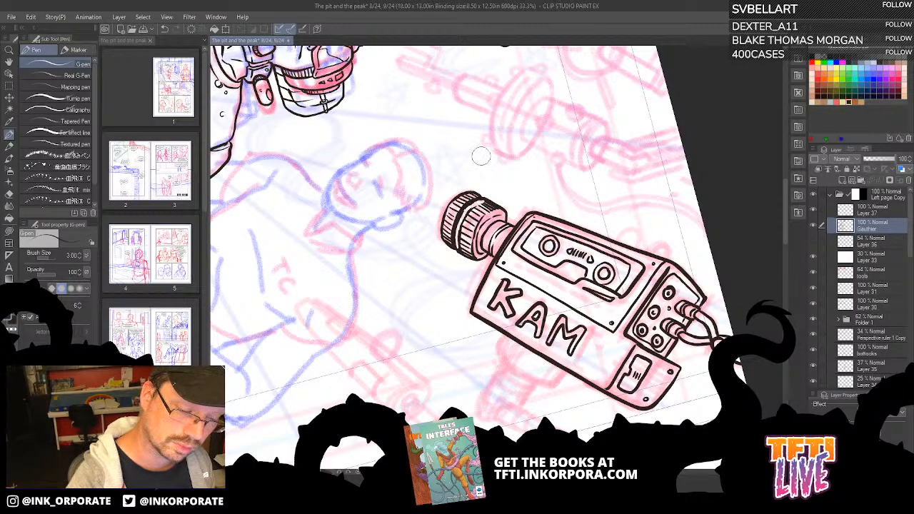
pyautogui.press('-')
pyautogui.press('-')
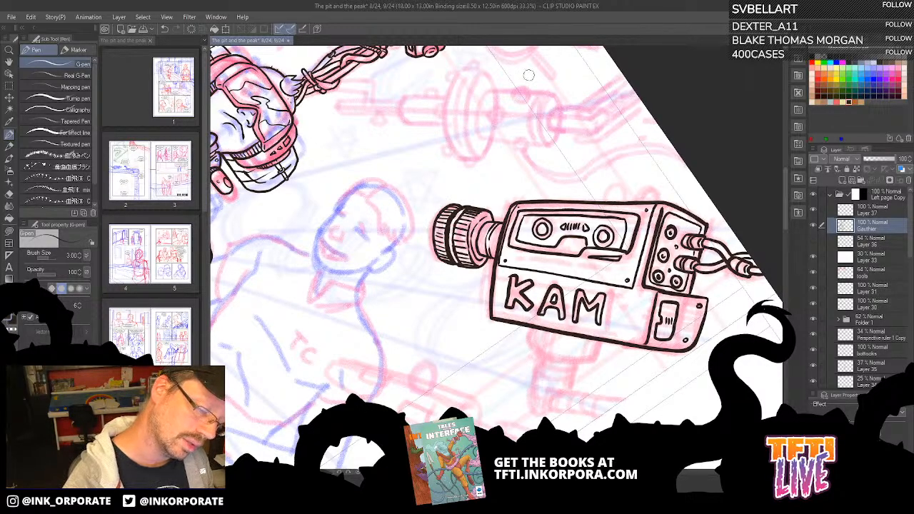
pyautogui.press('^')
pyautogui.press('^')
pyautogui.press('^')
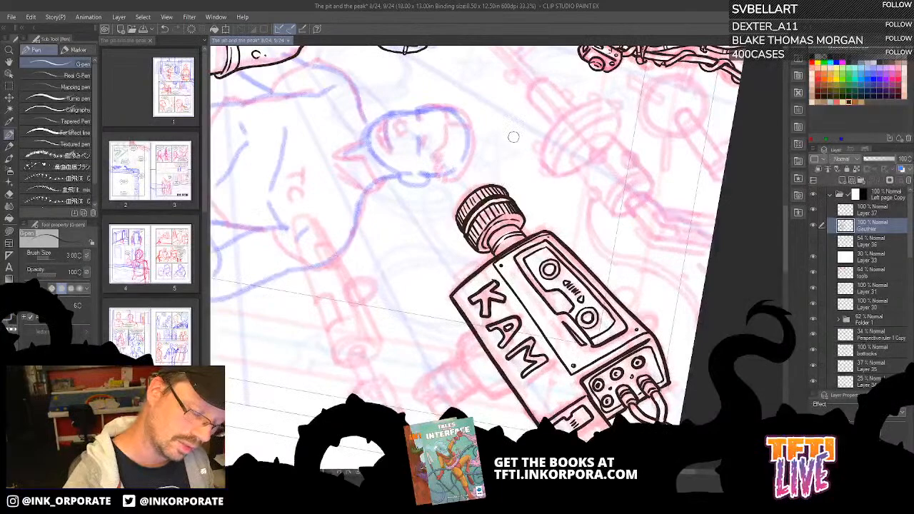
pyautogui.press('^')
pyautogui.press('^')
pyautogui.press('^')
pyautogui.press('^')
pyautogui.press('^')
pyautogui.press('^')
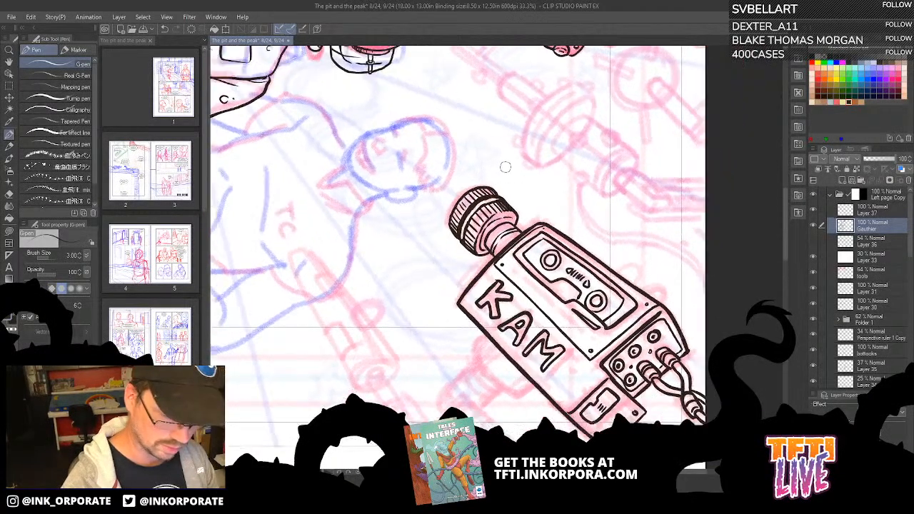
pyautogui.press('^')
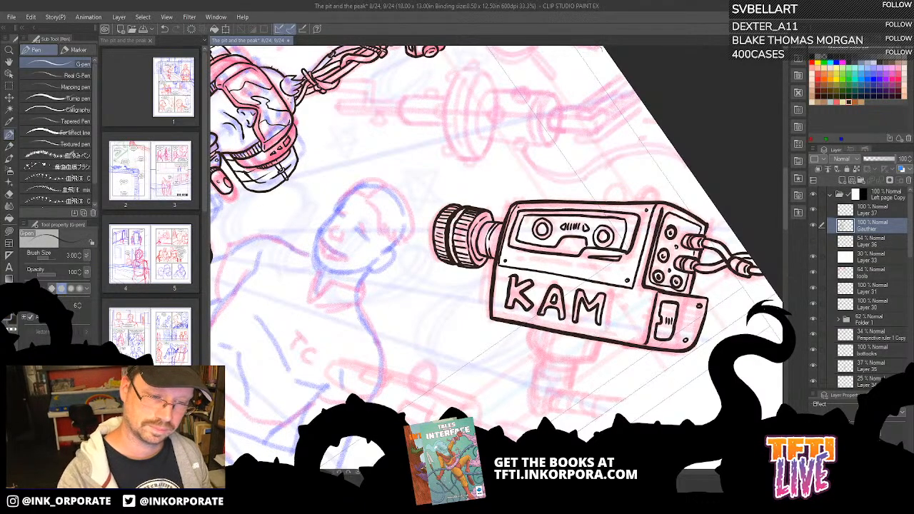
# Ink the domed mounting base on the underside of the KAM camera, with small rivets and a nub at its edge.
pyautogui.moveTo(563, 442)
pyautogui.mouseDown()
pyautogui.moveTo(589, 363)
pyautogui.moveTo(583, 327)
pyautogui.mouseUp()
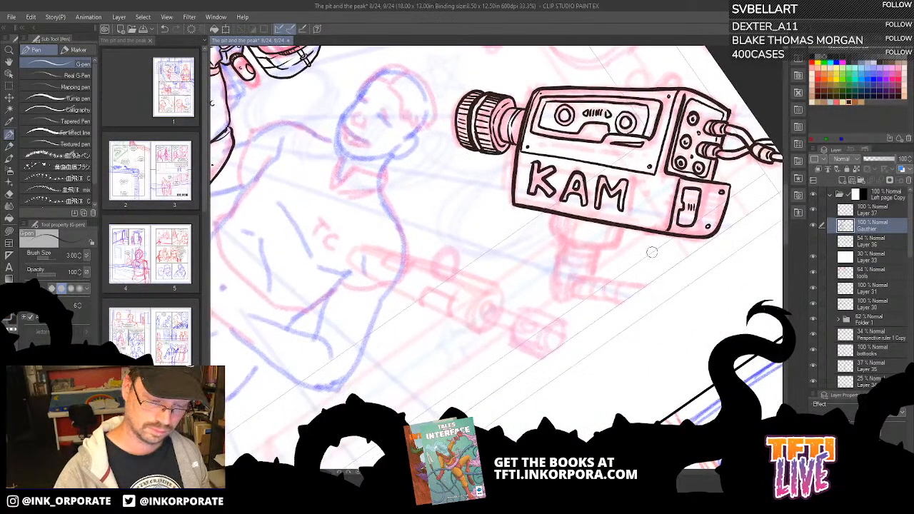
pyautogui.moveTo(652, 253)
pyautogui.mouseDown()
pyautogui.moveTo(525, 386)
pyautogui.moveTo(451, 382)
pyautogui.mouseUp()
pyautogui.moveTo(543, 385)
pyautogui.mouseDown()
pyautogui.moveTo(589, 218)
pyautogui.moveTo(530, 209)
pyautogui.moveTo(527, 191)
pyautogui.moveTo(551, 150)
pyautogui.moveTo(580, 147)
pyautogui.mouseUp()
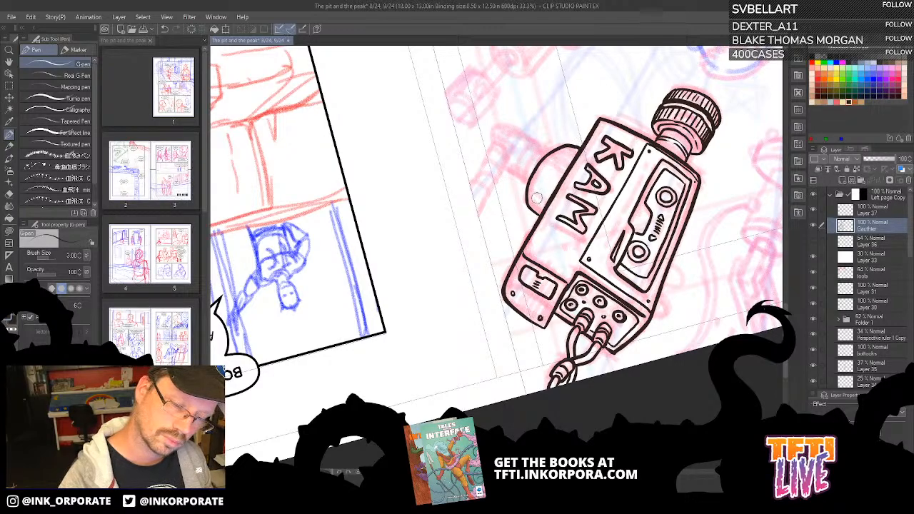
pyautogui.moveTo(538, 199); pyautogui.dragTo(570, 150)
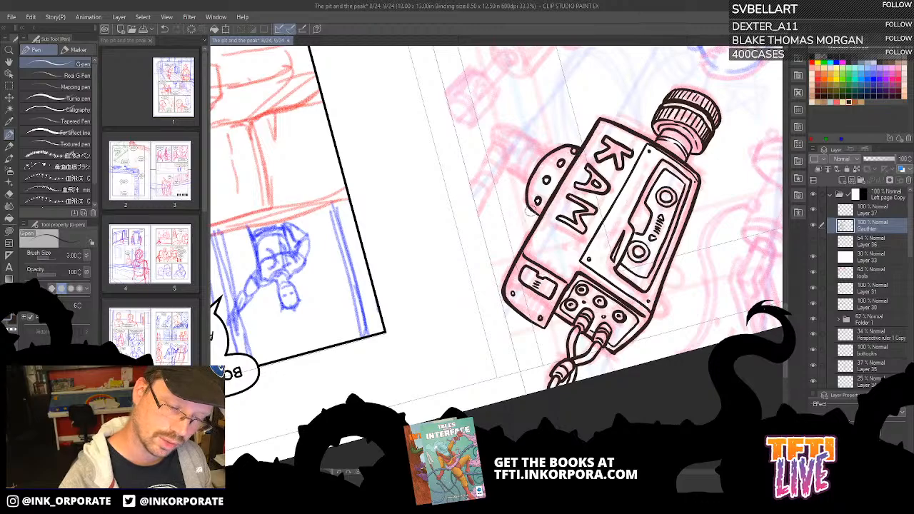
pyautogui.moveTo(529, 210); pyautogui.dragTo(535, 215)
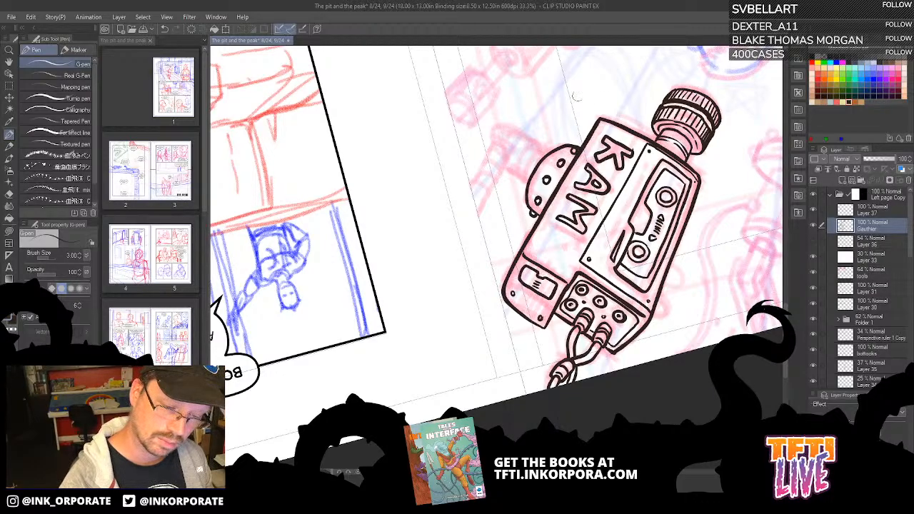
# Ink the curved collar on the domed base and the round-ended neck extending out from it.
pyautogui.press('^')
pyautogui.press('^')
pyautogui.press('^')
pyautogui.press('^')
pyautogui.press('^')
pyautogui.press('^')
pyautogui.press('^')
pyautogui.press('^')
pyautogui.press('^')
pyautogui.press('^')
pyautogui.press('^')
pyautogui.press('^')
pyautogui.press('^')
pyautogui.press('^')
pyautogui.press('^')
pyautogui.press('^')
pyautogui.press('^')
pyautogui.press('^')
pyautogui.press('^')
pyautogui.press('^')
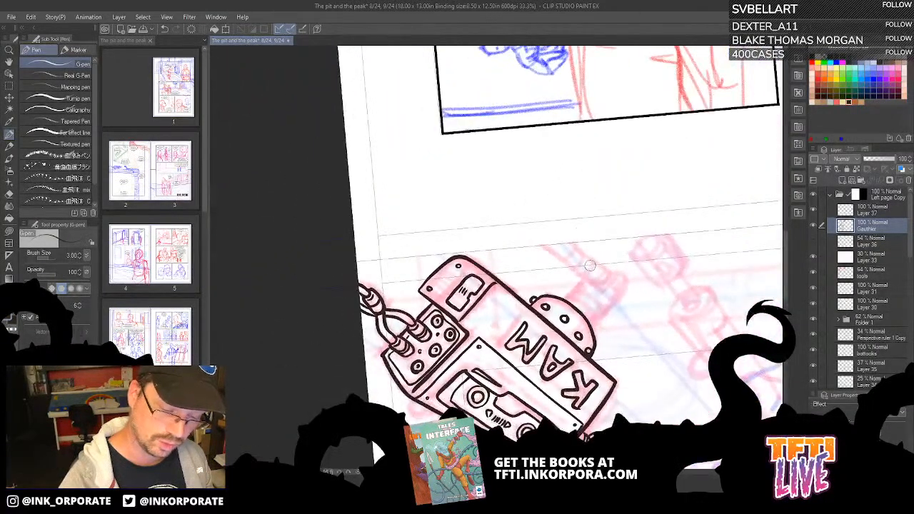
pyautogui.moveTo(591, 266); pyautogui.dragTo(585, 120)
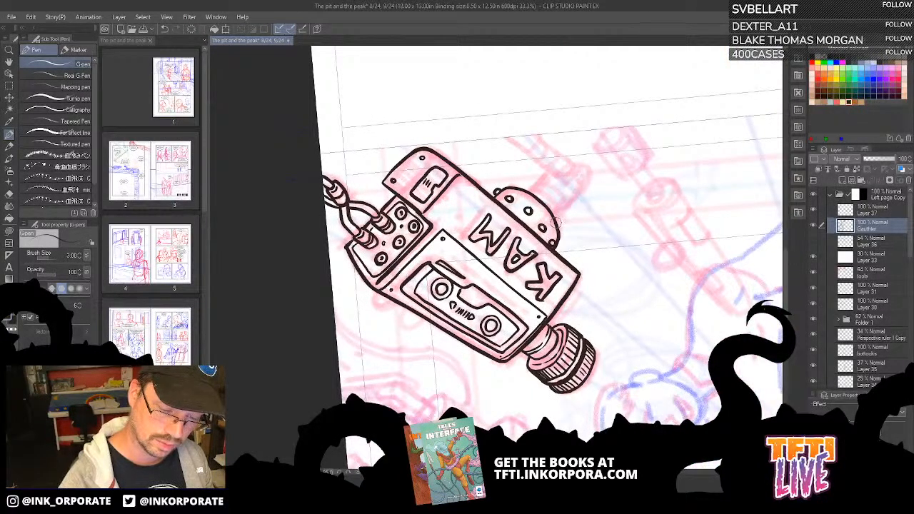
pyautogui.moveTo(556, 224)
pyautogui.mouseDown()
pyautogui.moveTo(558, 202)
pyautogui.moveTo(532, 187)
pyautogui.mouseUp()
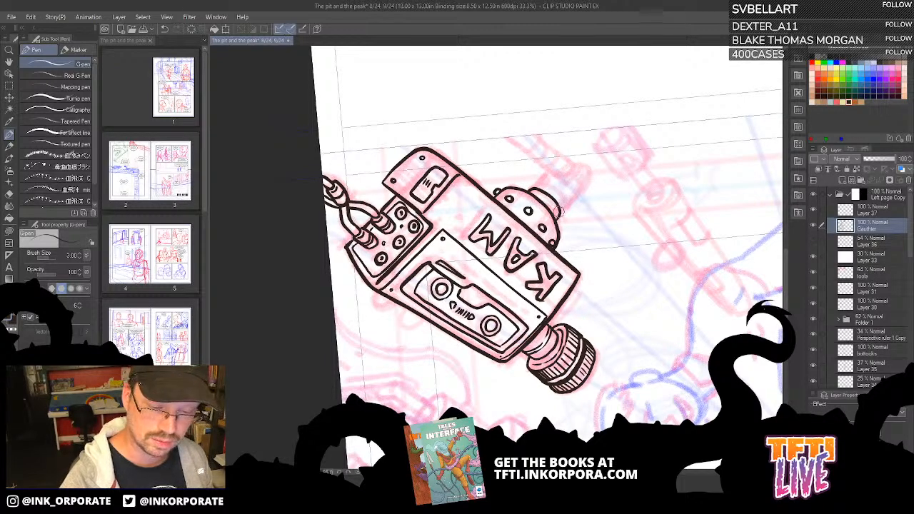
pyautogui.moveTo(560, 215)
pyautogui.mouseDown()
pyautogui.moveTo(584, 172)
pyautogui.moveTo(569, 160)
pyautogui.moveTo(559, 175)
pyautogui.mouseUp()
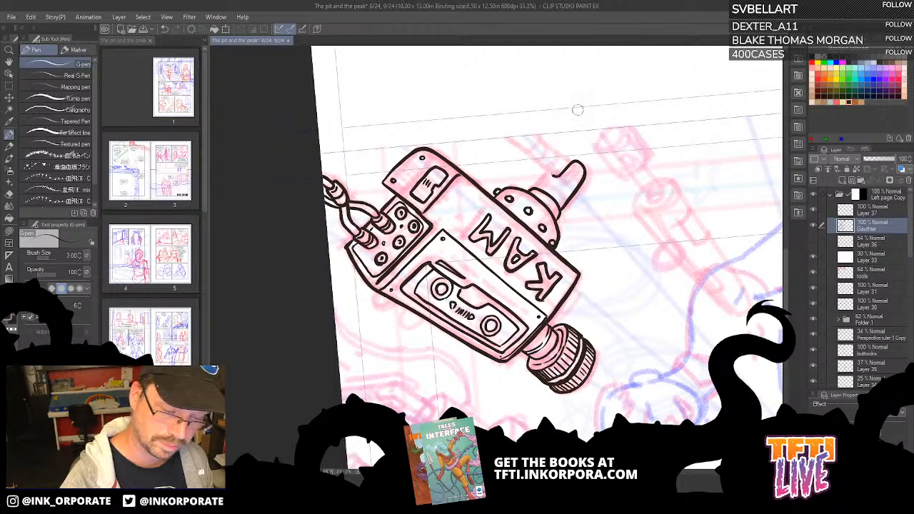
pyautogui.moveTo(552, 179); pyautogui.dragTo(576, 161)
# Add a small bolt at the neck's rounded end and ink the two parallel edges of the rod branching from it.
pyautogui.press('^')
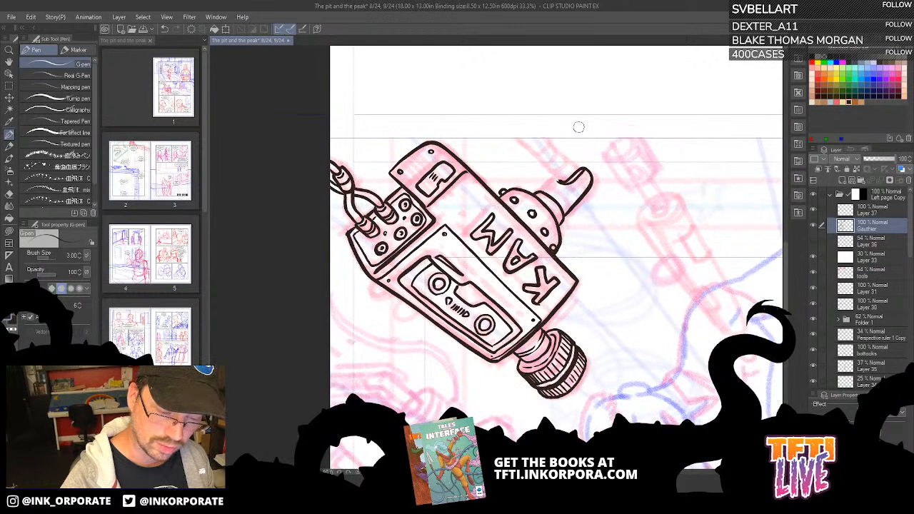
pyautogui.moveTo(532, 261); pyautogui.dragTo(530, 166)
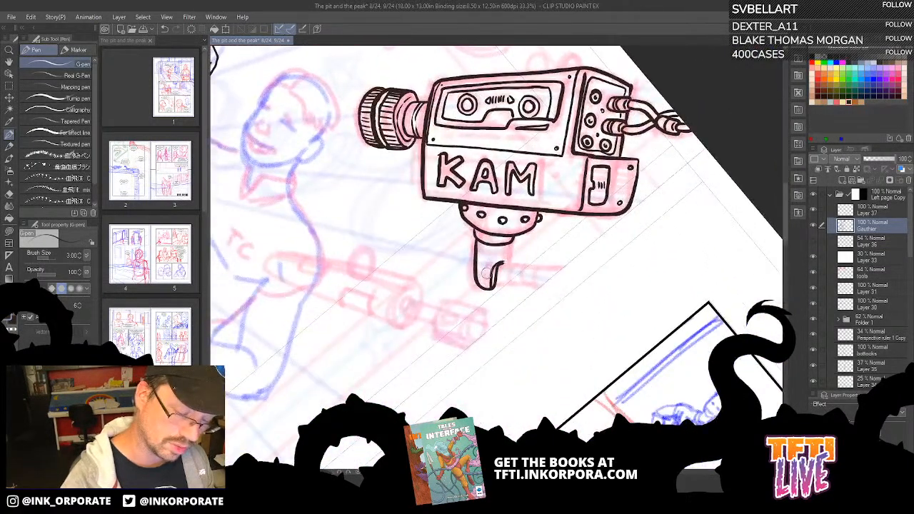
pyautogui.moveTo(485, 271); pyautogui.dragTo(483, 275)
pyautogui.press('^')
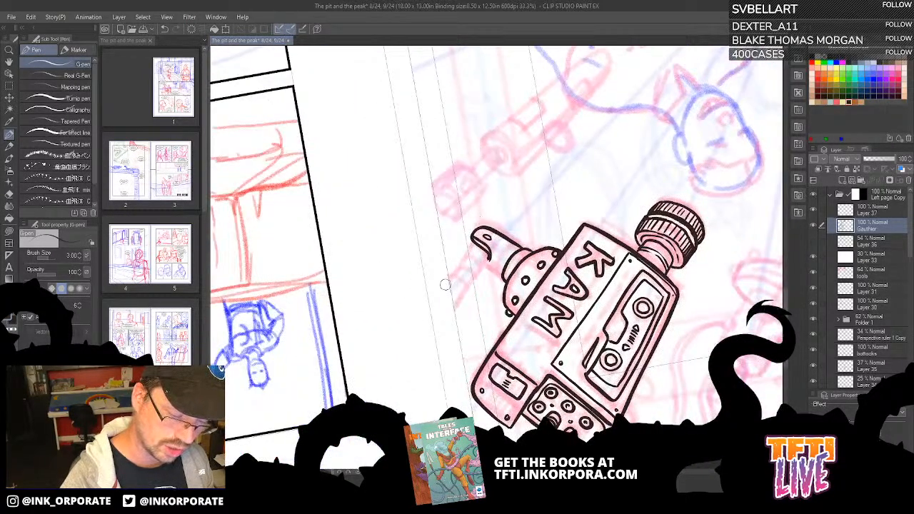
pyautogui.moveTo(445, 285); pyautogui.dragTo(474, 241)
pyautogui.moveTo(453, 311); pyautogui.dragTo(479, 262)
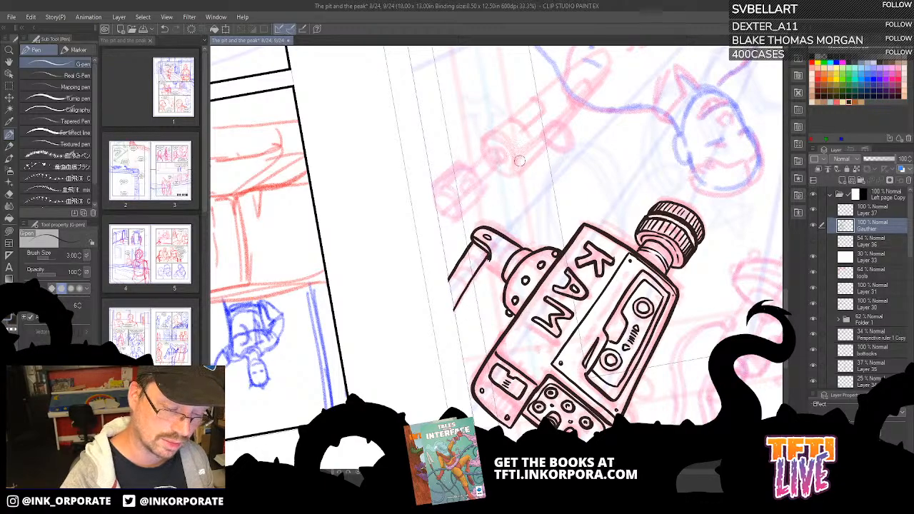
# Ink a series of curved bands across the rod attached to the camera mount's neck.
pyautogui.press('^')
pyautogui.press('^')
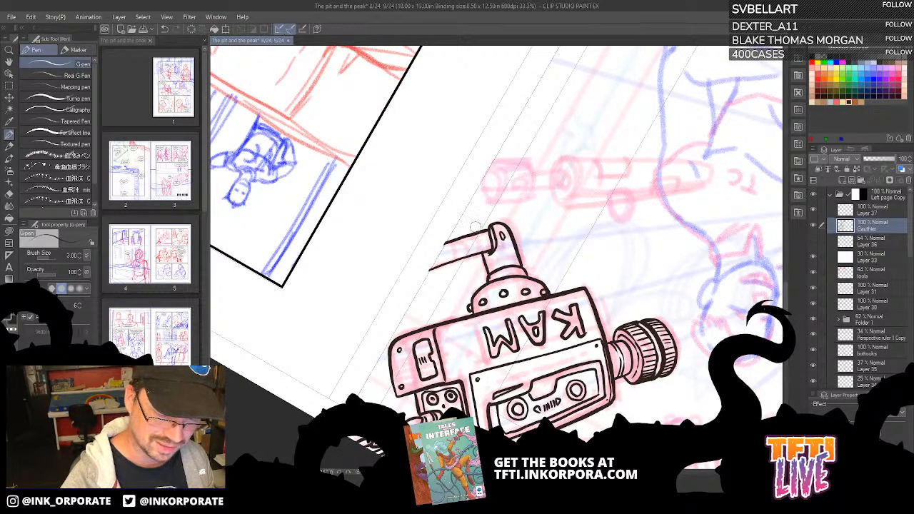
pyautogui.press('^')
pyautogui.press('^')
pyautogui.press('^')
pyautogui.press('^')
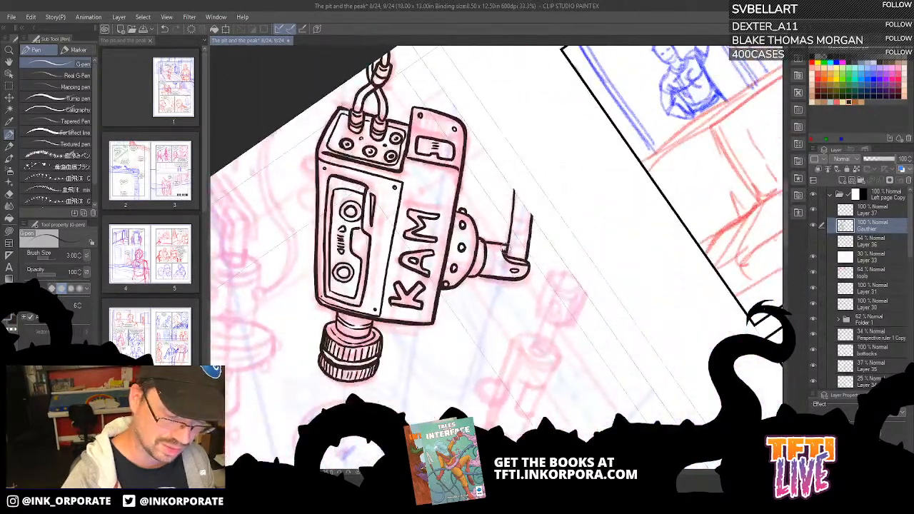
pyautogui.press('^')
pyautogui.press('^')
pyautogui.press('^')
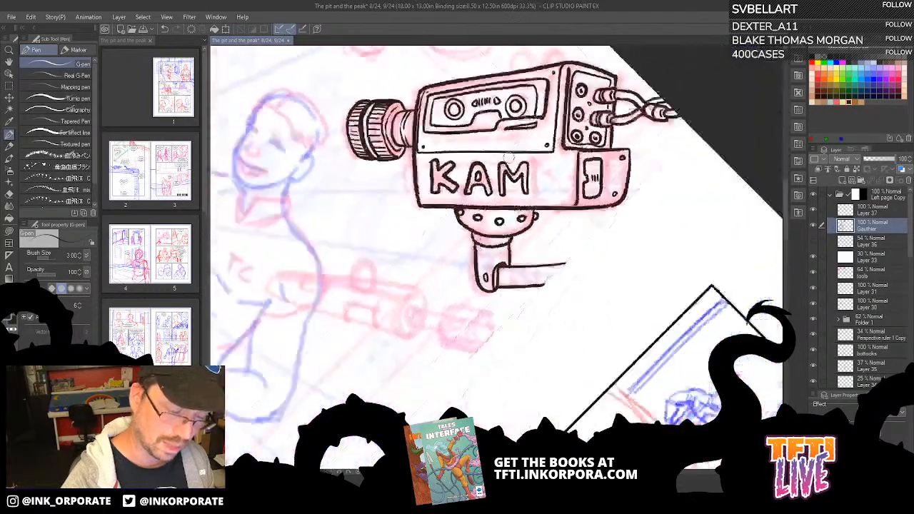
pyautogui.press('^')
pyautogui.press('^')
pyautogui.press('^')
pyautogui.press('^')
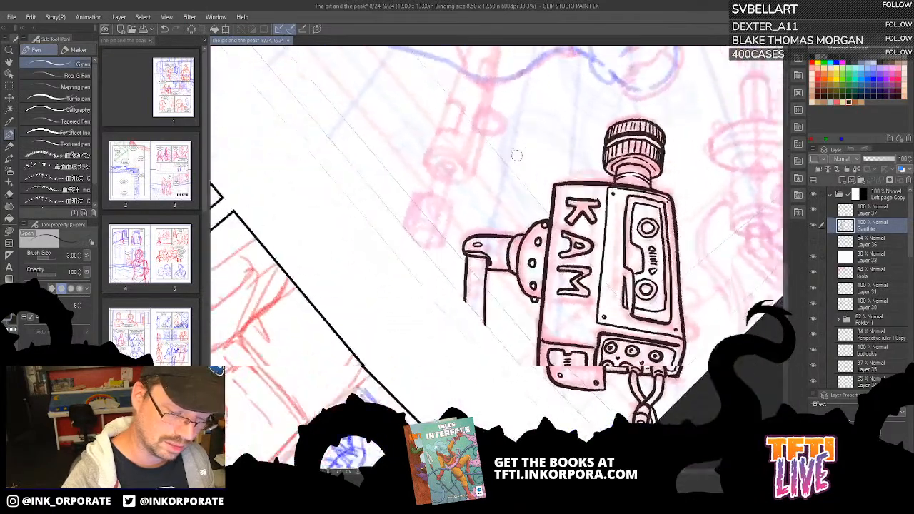
pyautogui.press('^')
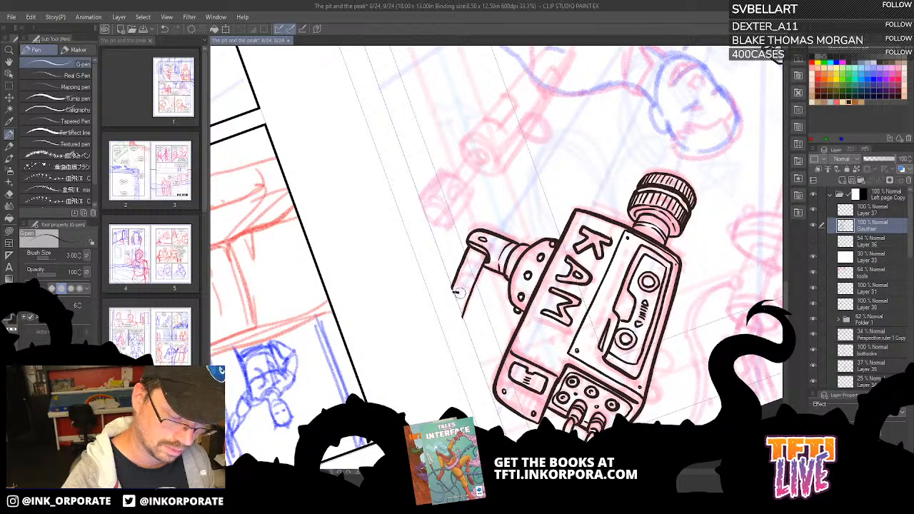
pyautogui.moveTo(455, 296); pyautogui.dragTo(461, 306)
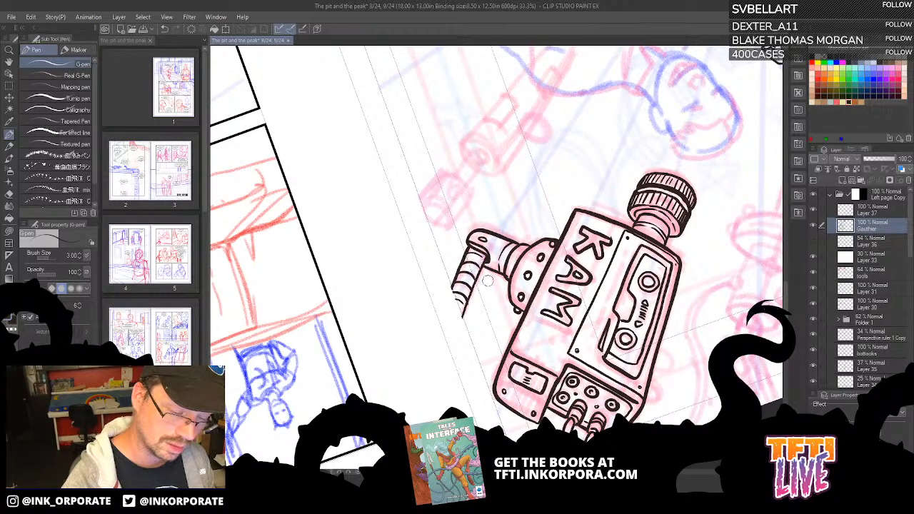
# Add short contour strokes on the mount's neck near the rod joint, undoing the unwanted stroke.
pyautogui.press('^')
pyautogui.press('^')
pyautogui.press('^')
pyautogui.press('^')
pyautogui.press('^')
pyautogui.press('^')
pyautogui.press('^')
pyautogui.press('^')
pyautogui.press('^')
pyautogui.press('^')
pyautogui.press('^')
pyautogui.press('^')
pyautogui.press('^')
pyautogui.press('^')
pyautogui.press('^')
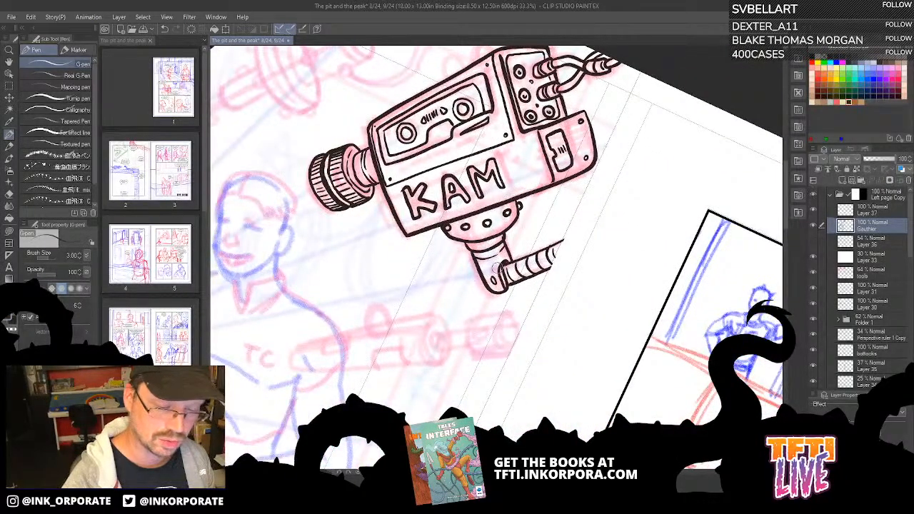
pyautogui.moveTo(499, 266); pyautogui.dragTo(504, 259)
pyautogui.hotkey('ctrl', 'z')
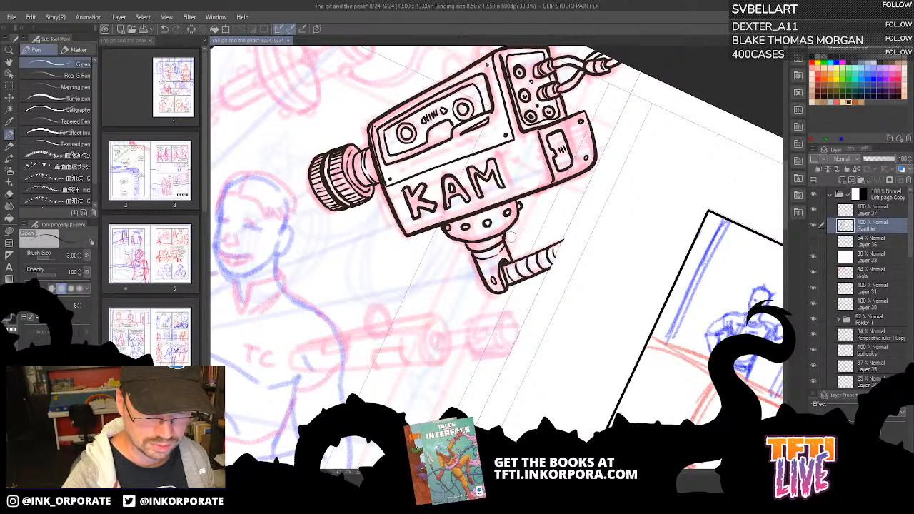
# Ink short ridges around the collar below the domed base and darken the joint where the rod meets the neck.
pyautogui.moveTo(536, 235)
pyautogui.mouseDown()
pyautogui.moveTo(606, 191)
pyautogui.moveTo(618, 225)
pyautogui.mouseUp()
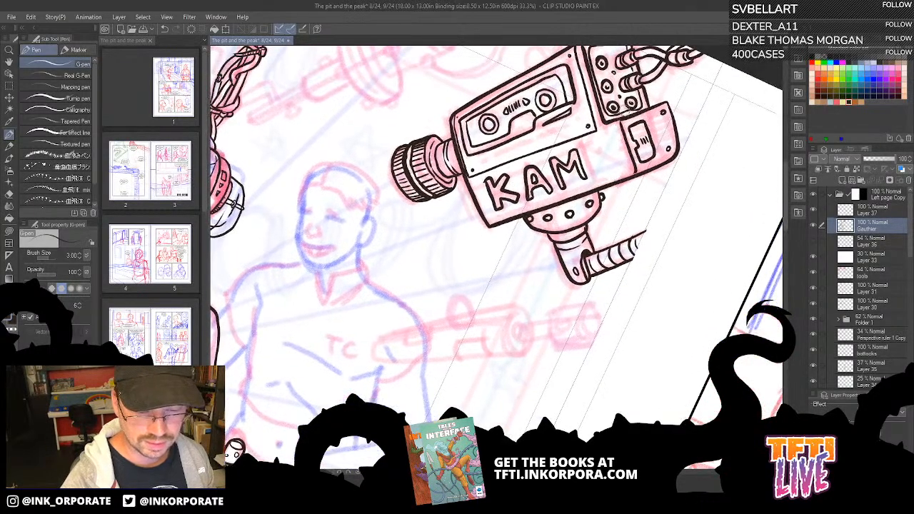
pyautogui.moveTo(616, 112); pyautogui.dragTo(623, 107)
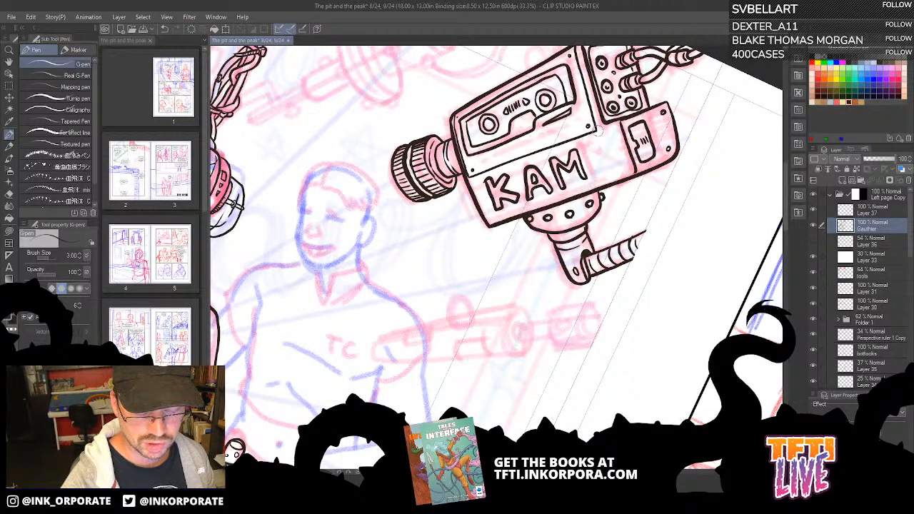
pyautogui.moveTo(573, 197)
pyautogui.mouseDown()
pyautogui.moveTo(545, 293)
pyautogui.moveTo(527, 213)
pyautogui.mouseUp()
pyautogui.moveTo(498, 303)
pyautogui.mouseDown()
pyautogui.moveTo(512, 217)
pyautogui.moveTo(514, 277)
pyautogui.mouseUp()
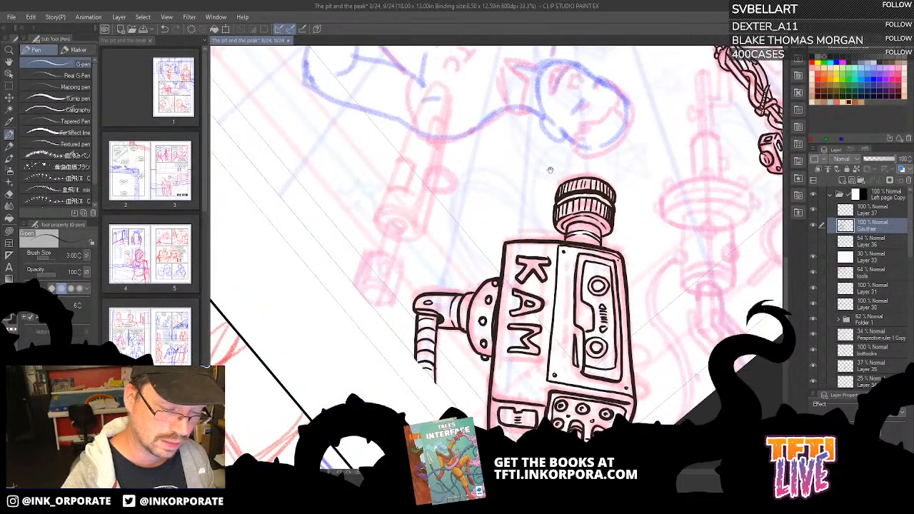
pyautogui.moveTo(550, 170)
pyautogui.mouseDown()
pyautogui.moveTo(529, 217)
pyautogui.moveTo(508, 183)
pyautogui.moveTo(446, 237)
pyautogui.moveTo(476, 293)
pyautogui.moveTo(608, 266)
pyautogui.mouseUp()
pyautogui.hotkey('ctrl', 'z')
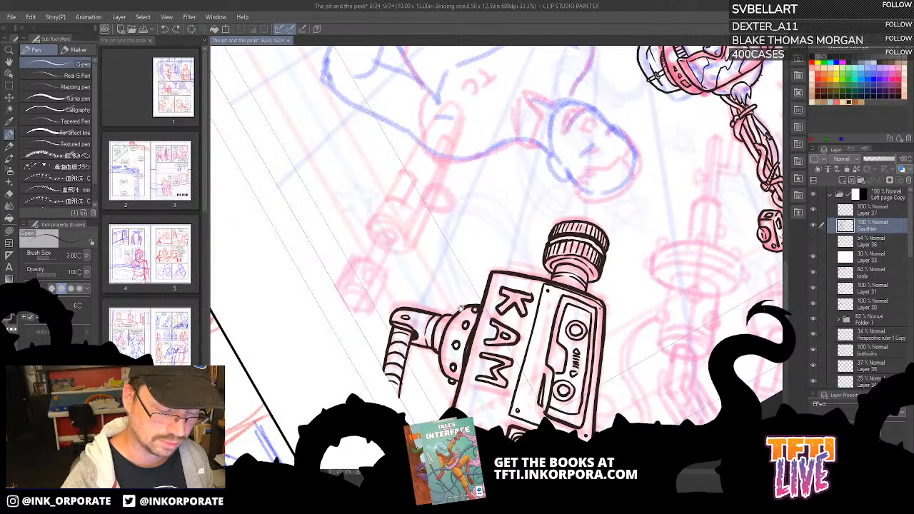
pyautogui.moveTo(462, 307); pyautogui.dragTo(608, 178)
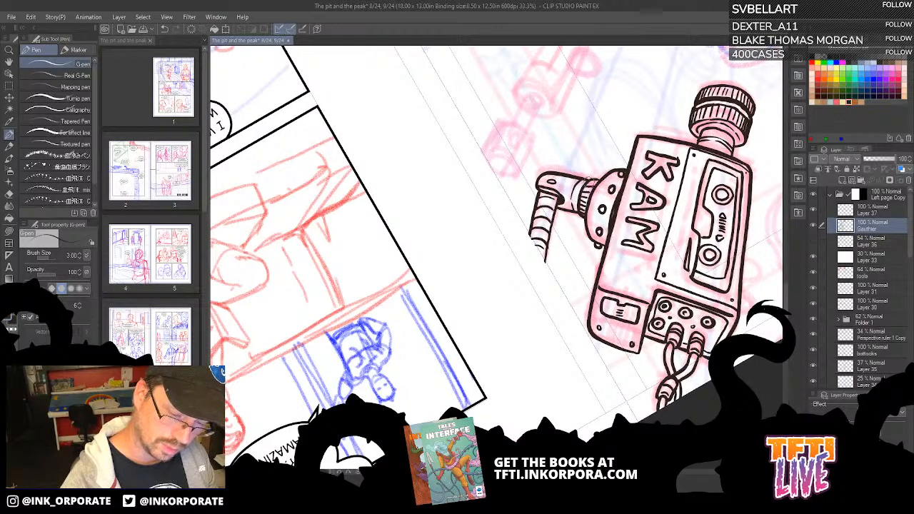
# Ink the rounded end piece of the sketched tubular device below the camera mount, with its inner ring and small bolts.
pyautogui.moveTo(552, 262); pyautogui.dragTo(509, 318)
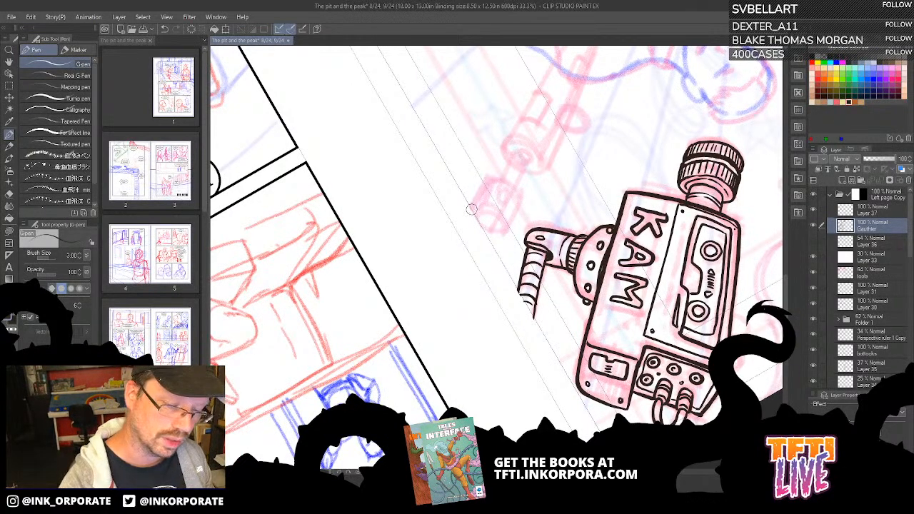
pyautogui.moveTo(472, 206)
pyautogui.mouseDown()
pyautogui.moveTo(486, 180)
pyautogui.moveTo(515, 187)
pyautogui.moveTo(519, 205)
pyautogui.moveTo(499, 240)
pyautogui.moveTo(487, 213)
pyautogui.moveTo(504, 220)
pyautogui.moveTo(505, 237)
pyautogui.moveTo(478, 233)
pyautogui.moveTo(487, 219)
pyautogui.moveTo(490, 242)
pyautogui.moveTo(499, 241)
pyautogui.mouseUp()
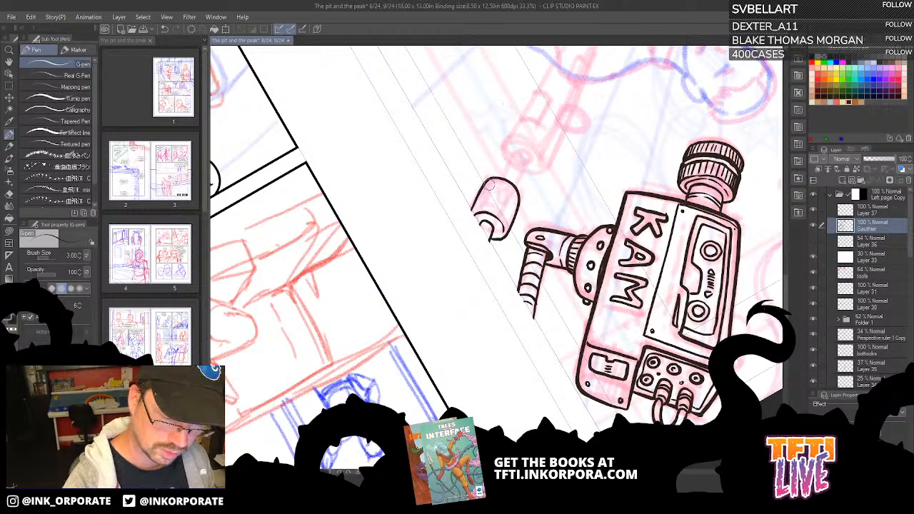
pyautogui.moveTo(489, 182); pyautogui.dragTo(481, 204)
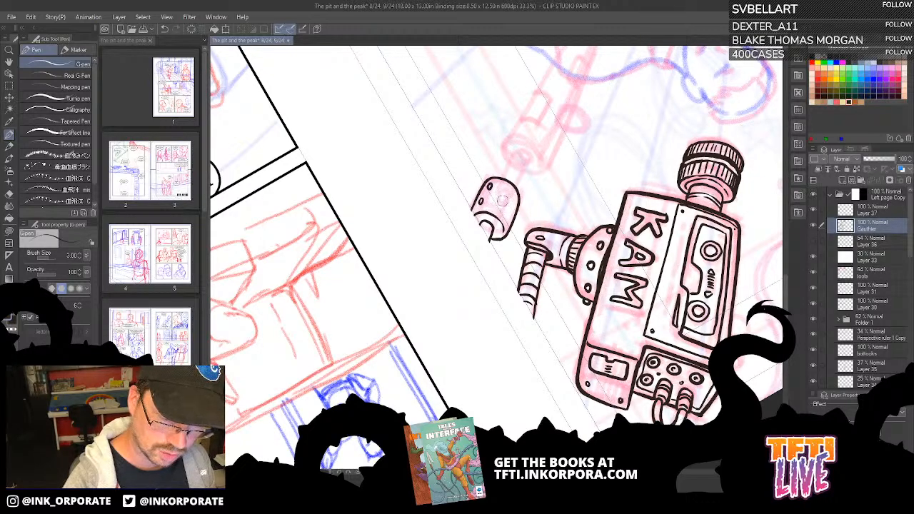
pyautogui.press('^')
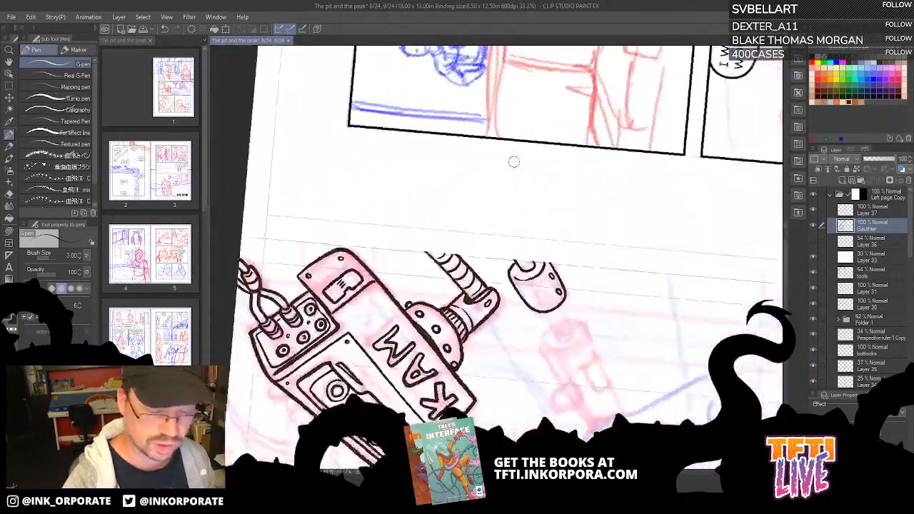
pyautogui.press('^')
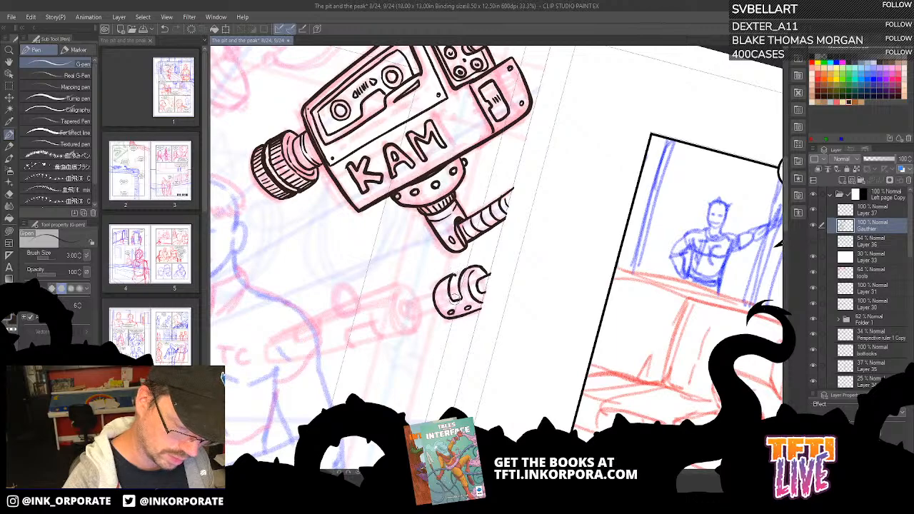
# Ink the short rounded shaft projecting from the tubular device's end piece, undoing the unwanted strokes.
pyautogui.moveTo(453, 299)
pyautogui.mouseDown()
pyautogui.moveTo(453, 277)
pyautogui.moveTo(462, 271)
pyautogui.mouseUp()
pyautogui.moveTo(405, 325); pyautogui.dragTo(522, 147)
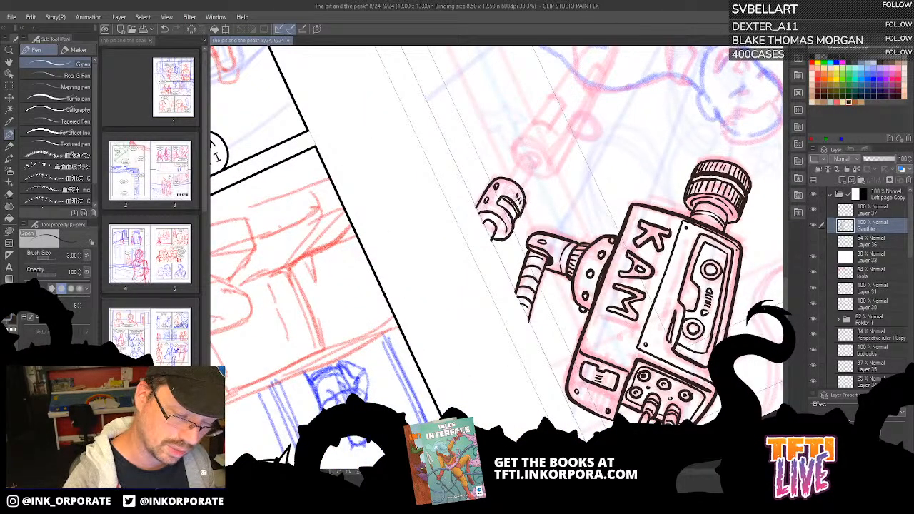
pyautogui.moveTo(541, 94); pyautogui.dragTo(550, 118)
pyautogui.moveTo(518, 202); pyautogui.dragTo(523, 191)
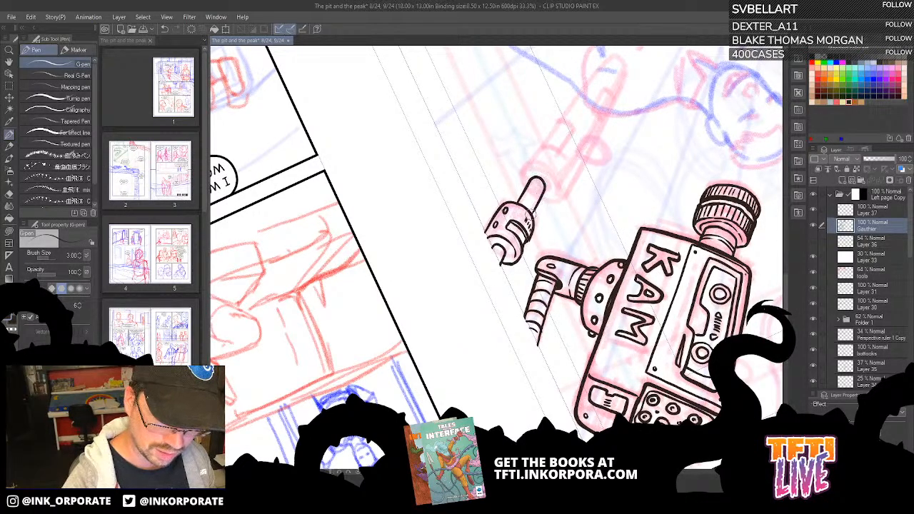
pyautogui.hotkey('ctrl', 'z')
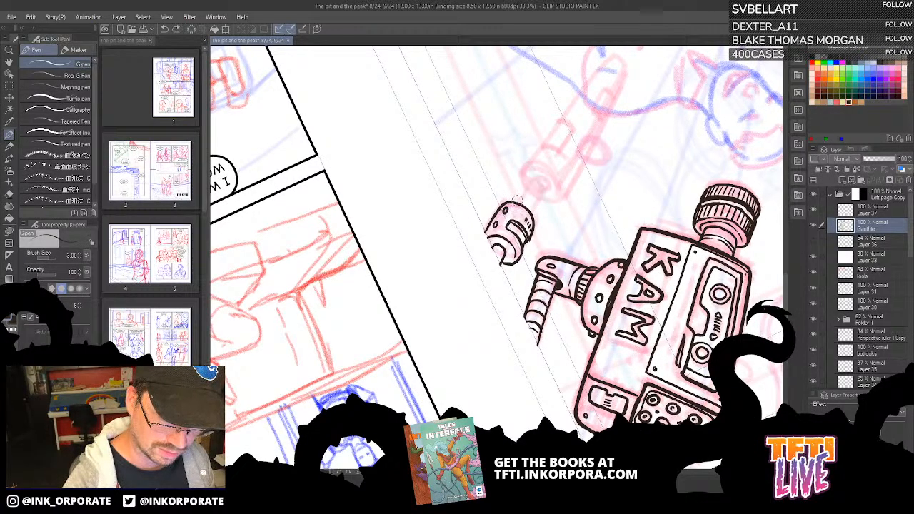
pyautogui.moveTo(517, 201); pyautogui.dragTo(532, 178)
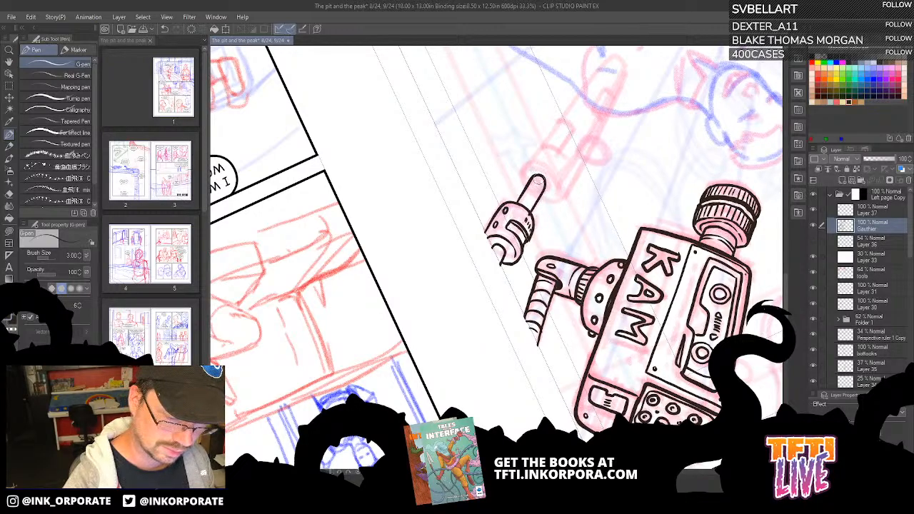
pyautogui.hotkey('ctrl', 'z')
pyautogui.hotkey('ctrl', 'z')
pyautogui.moveTo(517, 202)
pyautogui.mouseDown()
pyautogui.moveTo(539, 175)
pyautogui.moveTo(537, 205)
pyautogui.moveTo(530, 182)
pyautogui.moveTo(545, 179)
pyautogui.moveTo(533, 212)
pyautogui.mouseUp()
pyautogui.hotkey('ctrl', 'z')
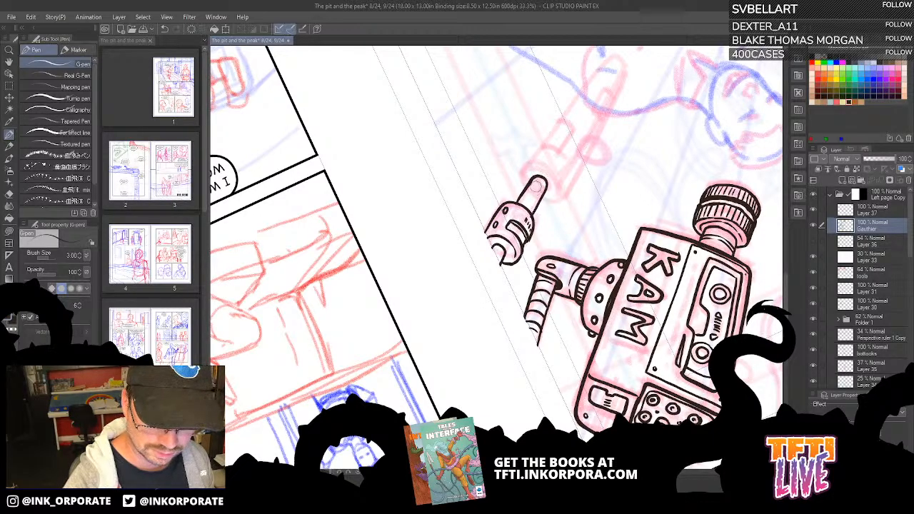
pyautogui.moveTo(559, 182); pyautogui.dragTo(507, 261)
pyautogui.moveTo(511, 227); pyautogui.dragTo(553, 189)
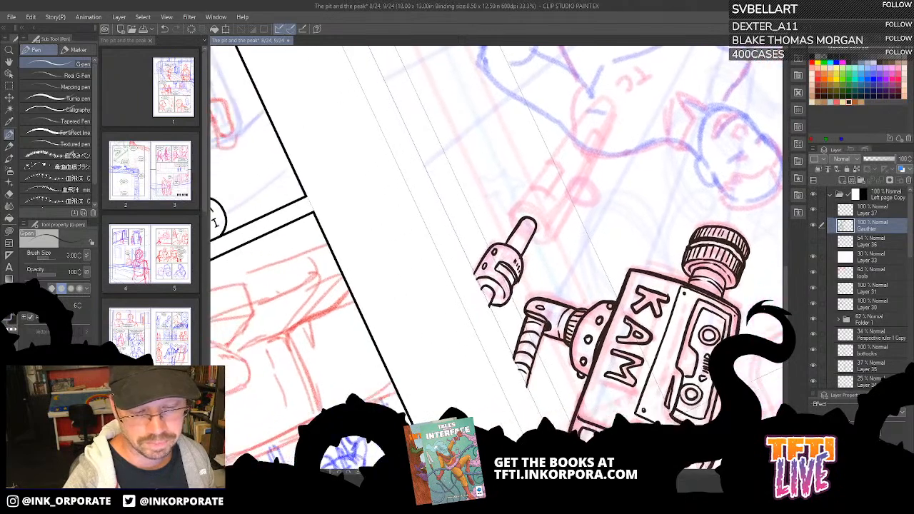
# Ink the notched outline along one side of the tubular device's long body, continuing around its rounded tip.
pyautogui.moveTo(512, 222)
pyautogui.mouseDown()
pyautogui.moveTo(530, 188)
pyautogui.moveTo(555, 182)
pyautogui.moveTo(559, 169)
pyautogui.moveTo(546, 170)
pyautogui.moveTo(554, 153)
pyautogui.moveTo(598, 95)
pyautogui.moveTo(617, 111)
pyautogui.mouseUp()
pyautogui.press('^')
pyautogui.press('^')
pyautogui.press('^')
pyautogui.press('^')
pyautogui.press('^')
pyautogui.press('^')
pyautogui.press('^')
pyautogui.press('^')
pyautogui.press('^')
pyautogui.press('^')
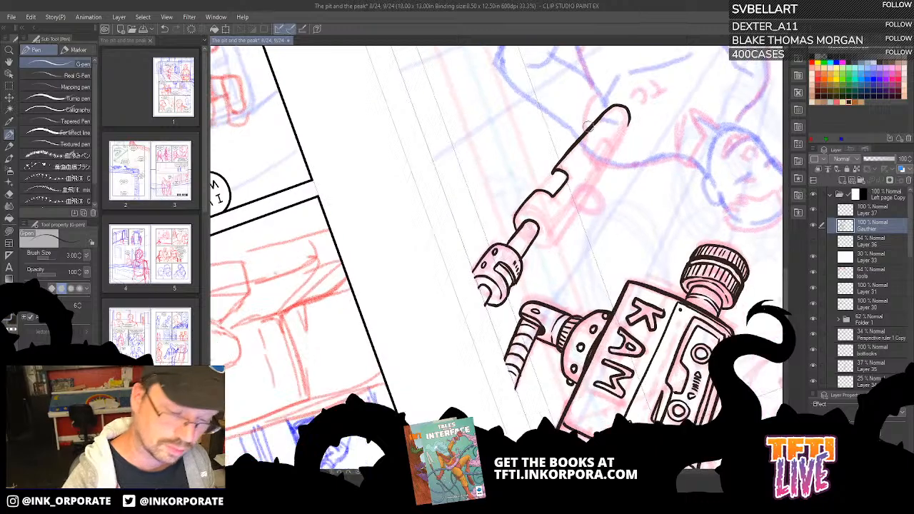
# Ink the opposite side of the device's body from the tip back to the shaft, undoing the misplaced strokes.
pyautogui.press('^')
pyautogui.press('^')
pyautogui.press('^')
pyautogui.press('^')
pyautogui.press('^')
pyautogui.press('^')
pyautogui.press('^')
pyautogui.press('^')
pyautogui.press('^')
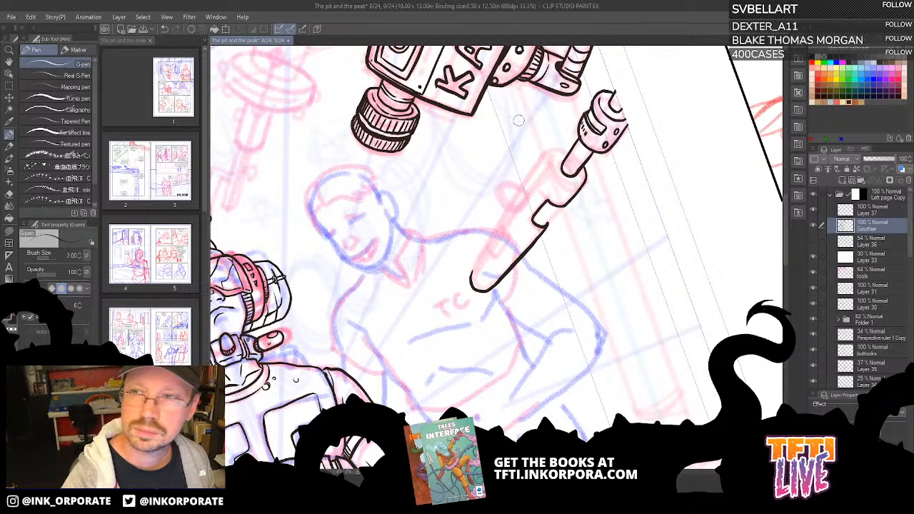
pyautogui.moveTo(513, 211); pyautogui.dragTo(502, 199)
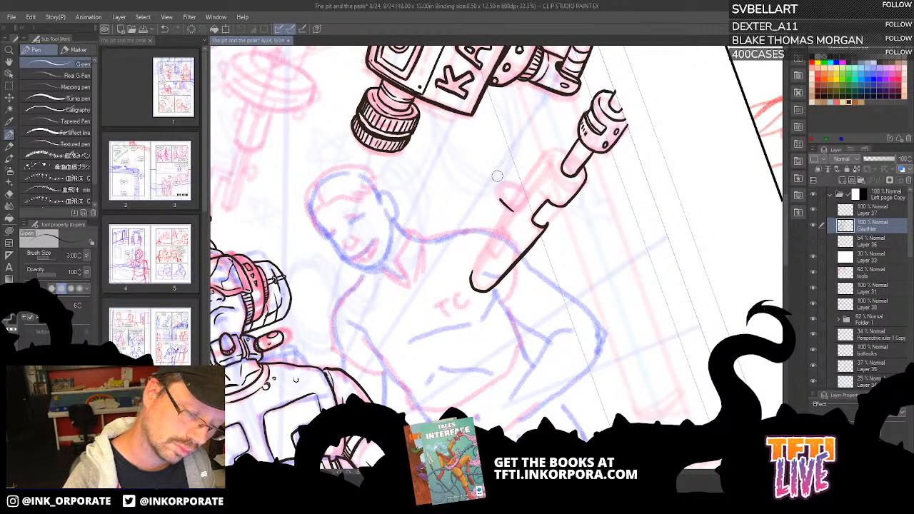
pyautogui.hotkey('ctrl', 'z')
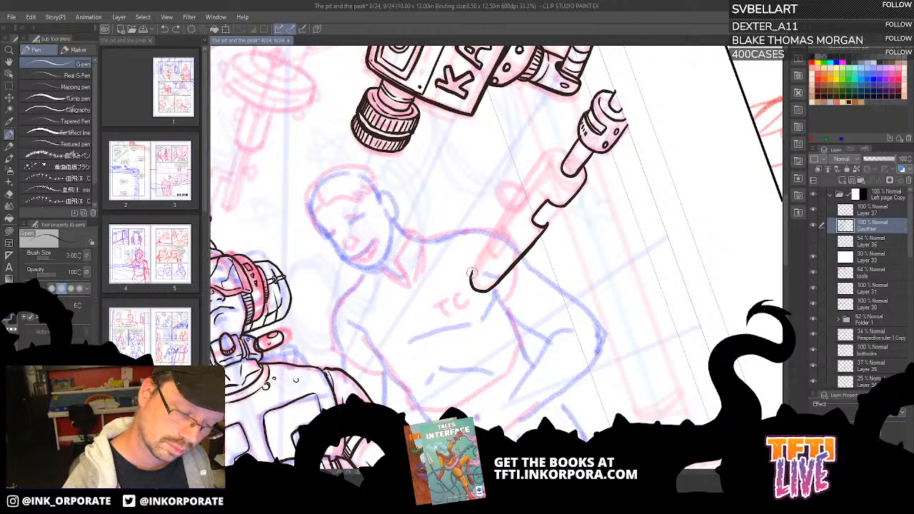
pyautogui.moveTo(471, 273); pyautogui.dragTo(536, 163)
pyautogui.hotkey('ctrl', 'z')
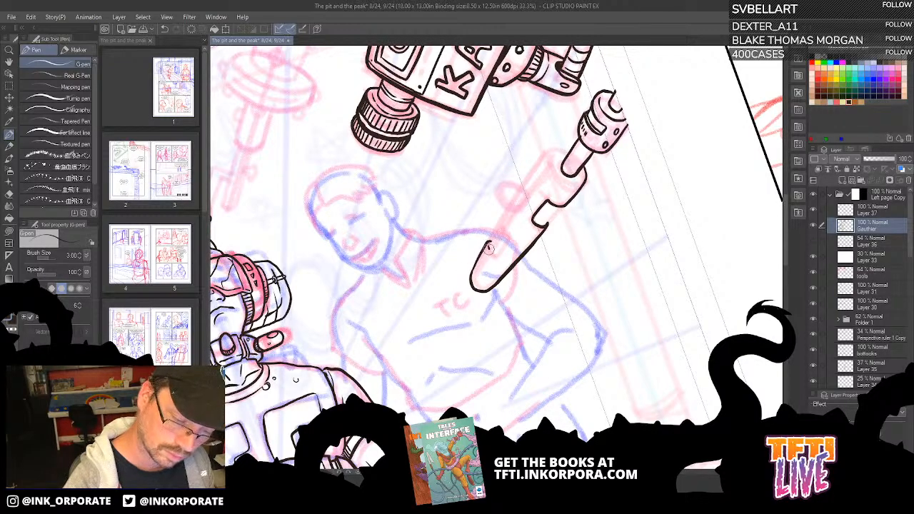
pyautogui.moveTo(490, 248)
pyautogui.mouseDown()
pyautogui.moveTo(514, 198)
pyautogui.moveTo(572, 135)
pyautogui.mouseUp()
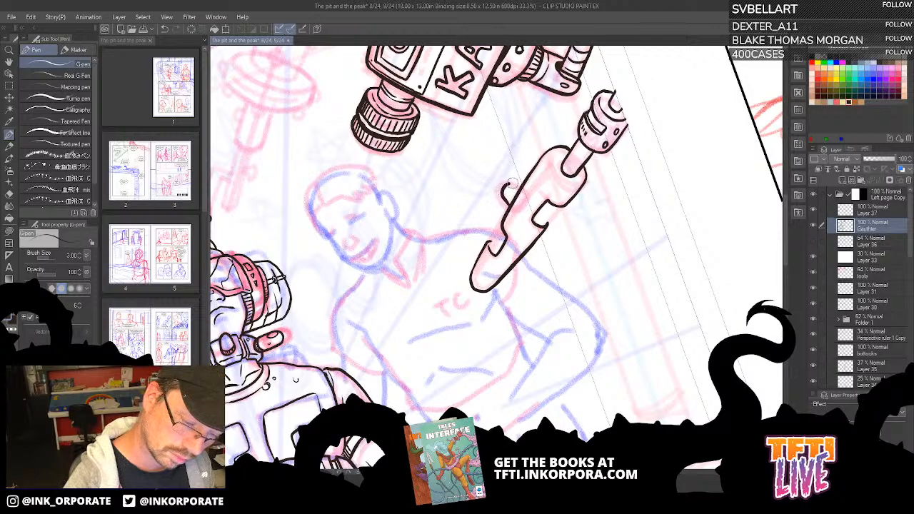
# Ink the device's round side knob, close the notches in its body, and add the collar rim and small nozzle.
pyautogui.moveTo(517, 189)
pyautogui.mouseDown()
pyautogui.moveTo(506, 184)
pyautogui.moveTo(500, 195)
pyautogui.moveTo(510, 207)
pyautogui.mouseUp()
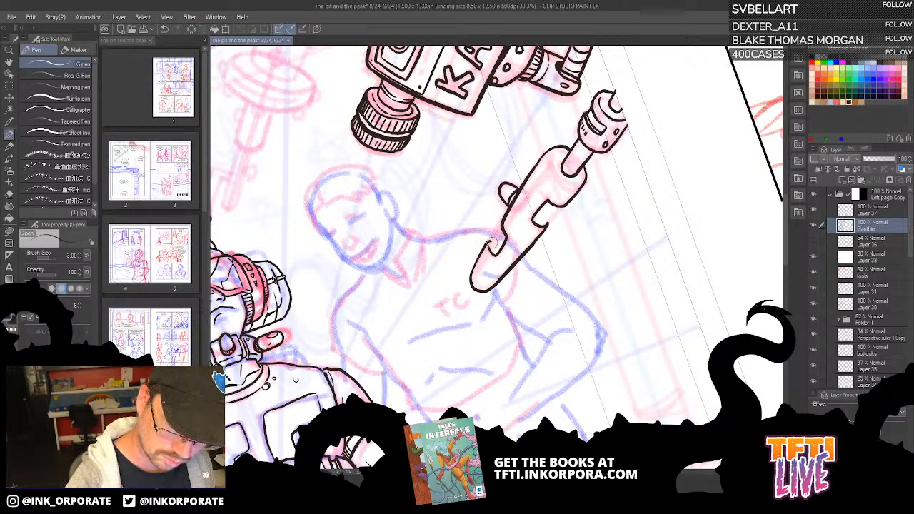
pyautogui.moveTo(503, 229); pyautogui.dragTo(490, 256)
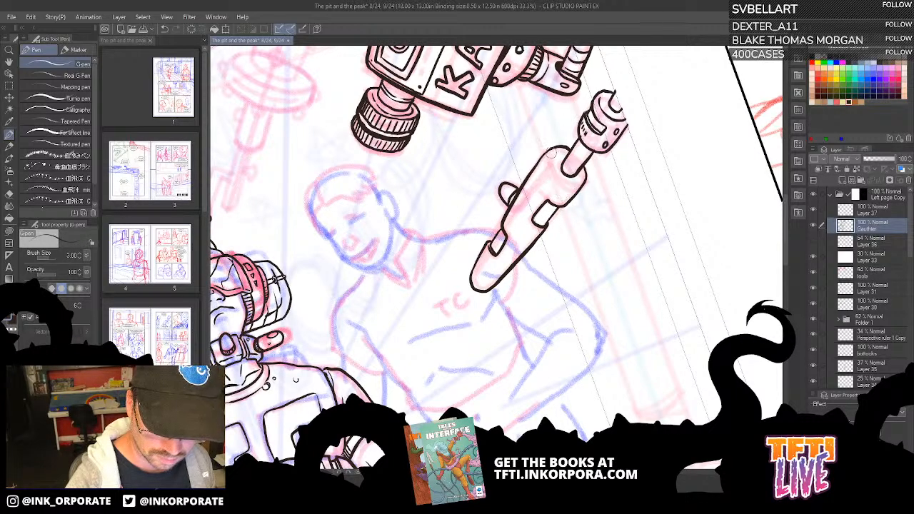
pyautogui.moveTo(550, 151)
pyautogui.mouseDown()
pyautogui.moveTo(552, 173)
pyautogui.moveTo(567, 187)
pyautogui.moveTo(582, 184)
pyautogui.mouseUp()
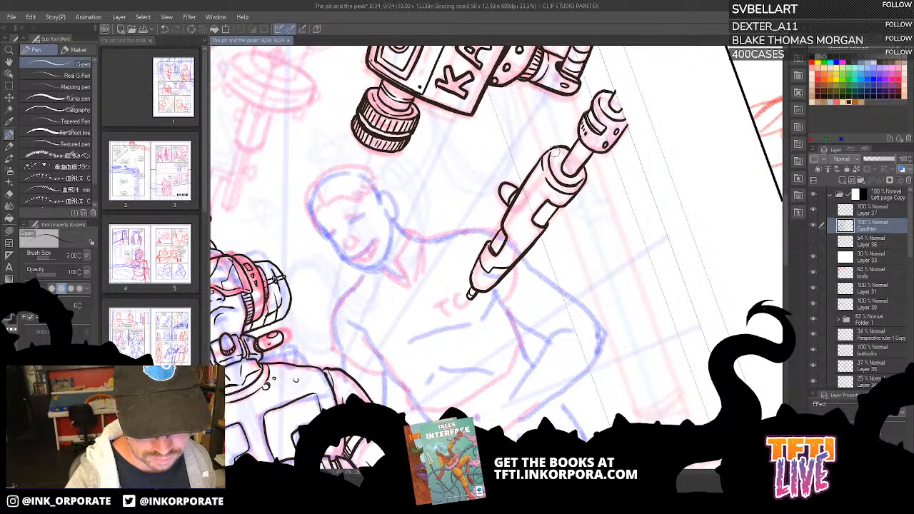
# Hatch the inside of the device's collar opening around the shaft and undo the unwanted strokes.
pyautogui.moveTo(560, 150); pyautogui.dragTo(555, 176)
pyautogui.moveTo(572, 169)
pyautogui.mouseDown()
pyautogui.moveTo(557, 182)
pyautogui.moveTo(567, 183)
pyautogui.mouseUp()
pyautogui.moveTo(581, 170)
pyautogui.mouseDown()
pyautogui.moveTo(571, 184)
pyautogui.moveTo(586, 147)
pyautogui.mouseUp()
pyautogui.hotkey('ctrl', 'z')
pyautogui.hotkey('ctrl', 'z')
pyautogui.hotkey('ctrl', 'z')
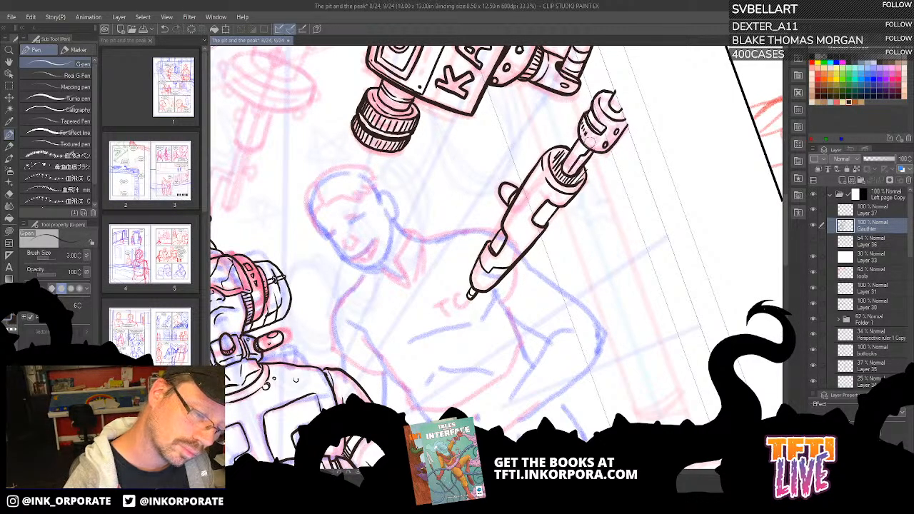
# Add short ink marks along the device's body between the side knob and the collar.
pyautogui.moveTo(463, 383); pyautogui.dragTo(478, 355)
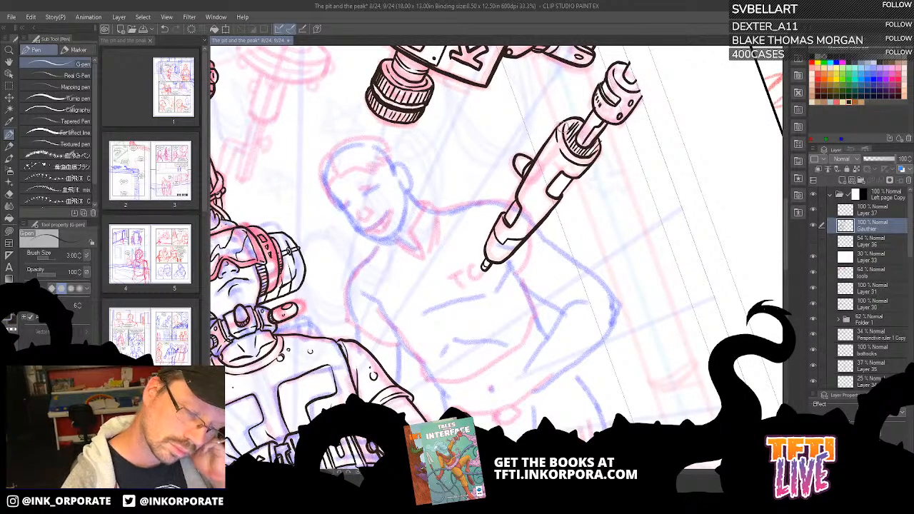
pyautogui.moveTo(574, 206); pyautogui.dragTo(595, 199)
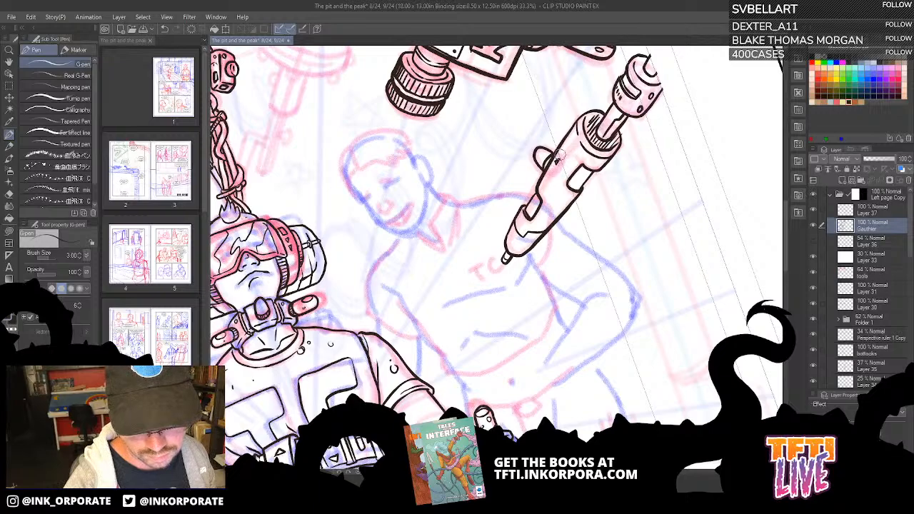
pyautogui.moveTo(568, 146); pyautogui.dragTo(574, 136)
pyautogui.moveTo(390, 372); pyautogui.dragTo(385, 384)
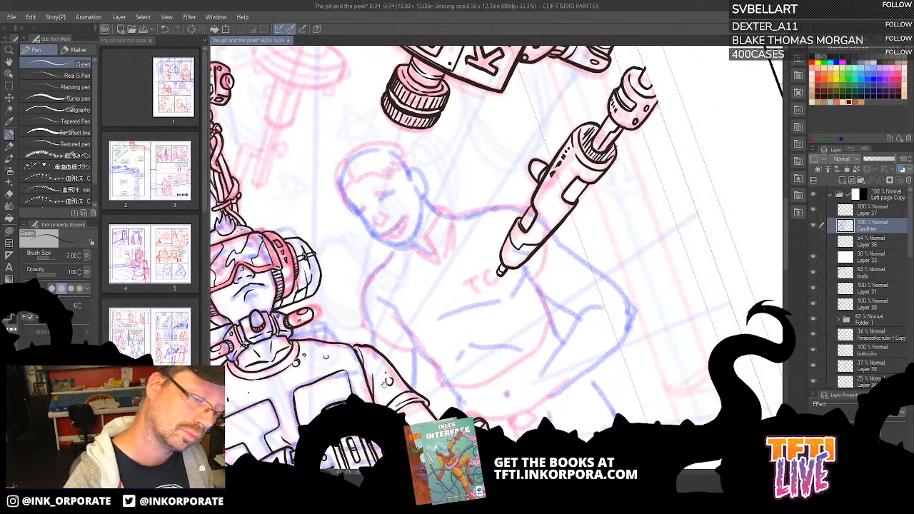
# Show the upright full page and set the opacity of Layer 33 to 64% to fade the underlying sketch.
pyautogui.scroll(-3, 387, 376)
pyautogui.moveTo(514, 375); pyautogui.dragTo(610, 275)
pyautogui.press('^')
pyautogui.press('^')
pyautogui.press('^')
pyautogui.click(881, 254)
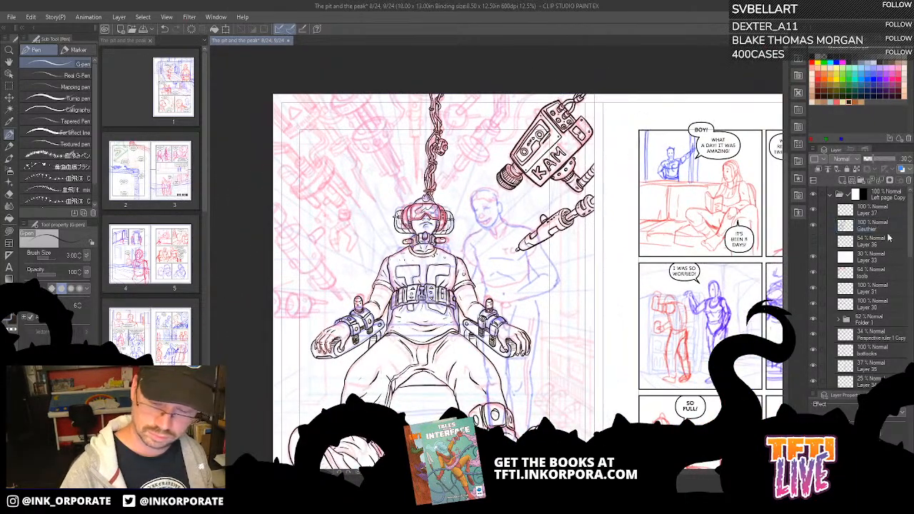
pyautogui.click(884, 160)
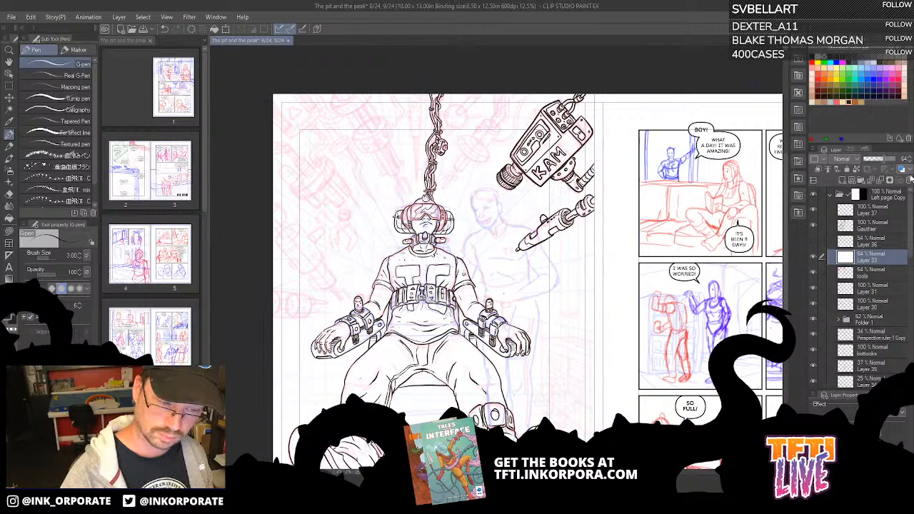
# Toggle the visibility of Layer 37 and the Gauthier layer to check what each contains.
pyautogui.click(885, 213)
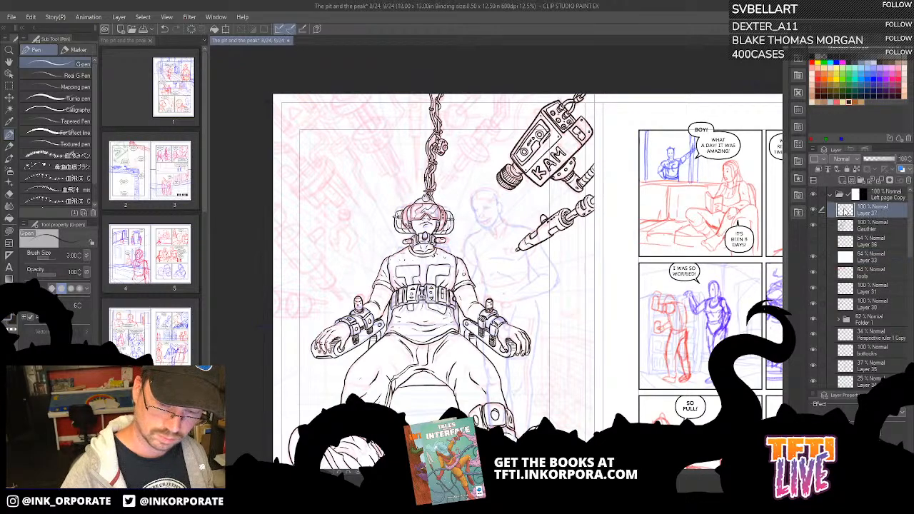
pyautogui.click(814, 210)
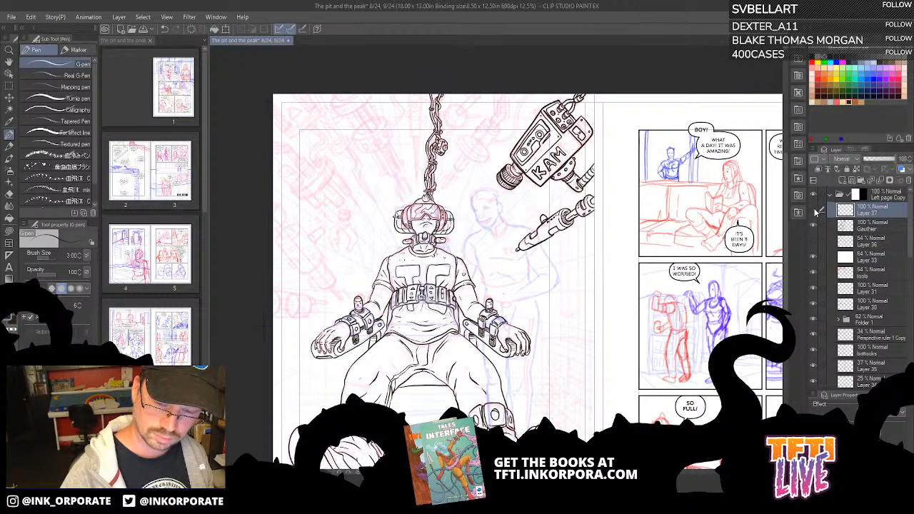
pyautogui.click(814, 225)
pyautogui.click(815, 226)
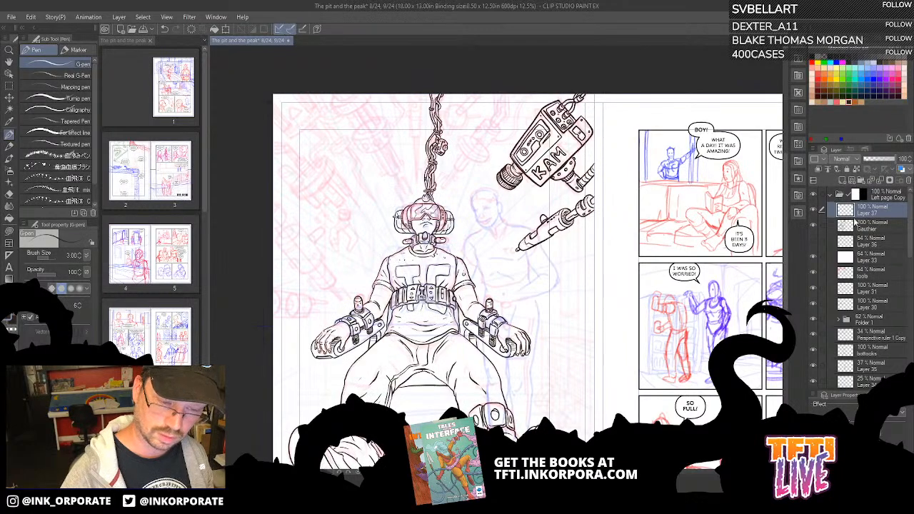
# Lasso the inked camera and tubular device, cut them from the Gauthier layer, paste them onto their own layer, and deselect.
pyautogui.click(9, 75)
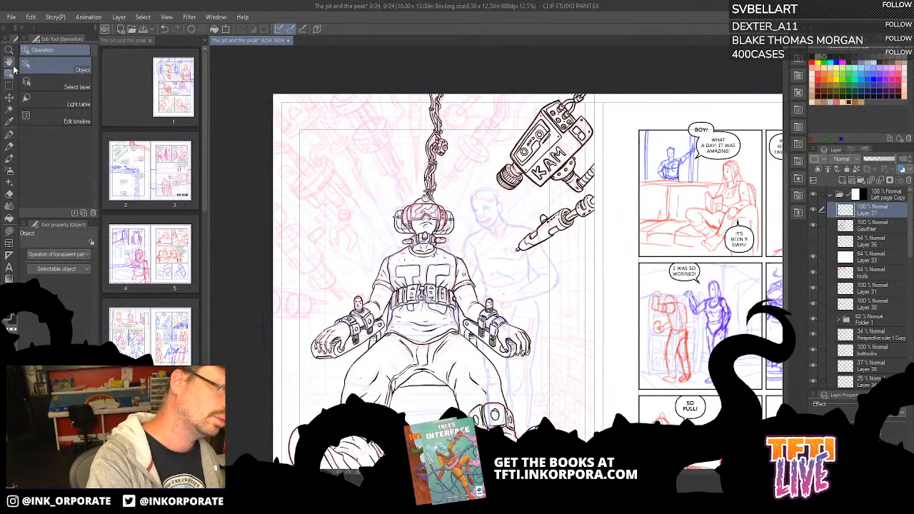
pyautogui.click(9, 86)
pyautogui.click(68, 95)
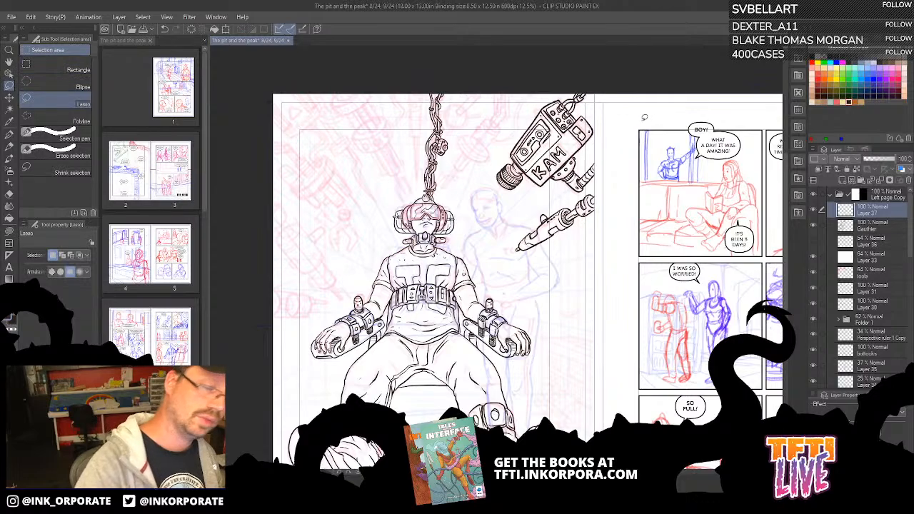
pyautogui.moveTo(628, 70)
pyautogui.mouseDown()
pyautogui.moveTo(483, 136)
pyautogui.moveTo(673, 99)
pyautogui.moveTo(674, 87)
pyautogui.mouseUp()
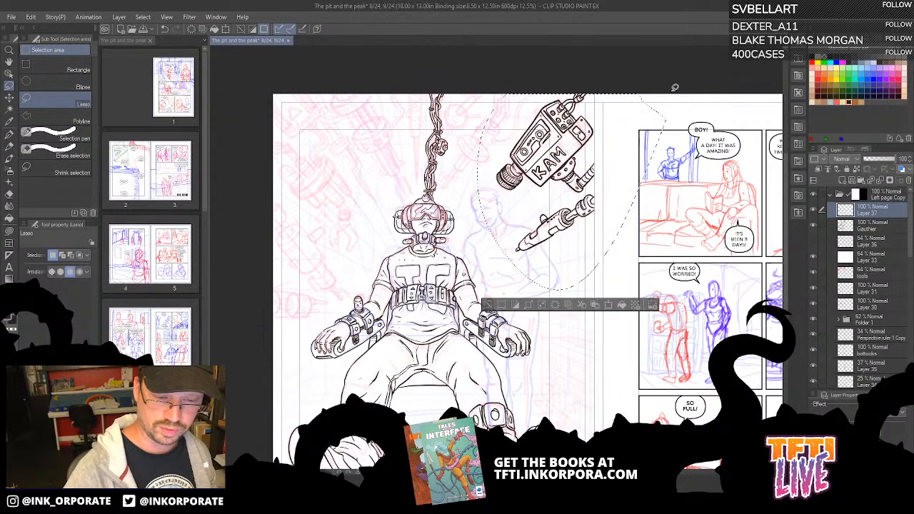
pyautogui.click(885, 226)
pyautogui.press('Delete')
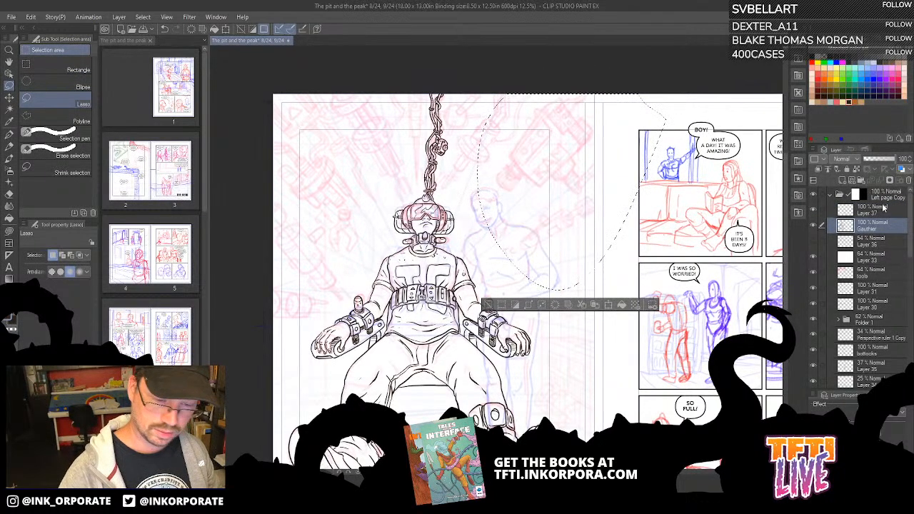
pyautogui.hotkey('ctrl', 'v')
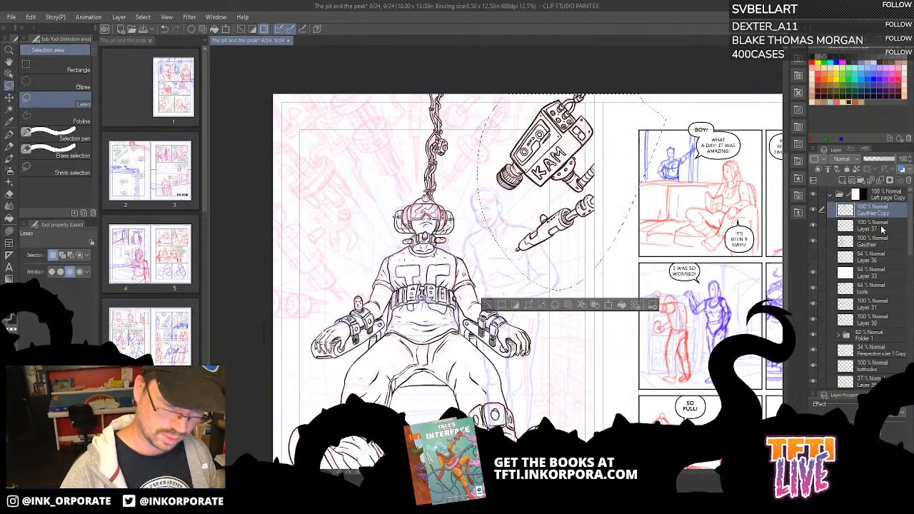
pyautogui.hotkey('ctrl', 'd')
# Check the separated artwork by toggling the Gauthier Copy and Gauthier layers, and delete Layer 37.
pyautogui.click(881, 227)
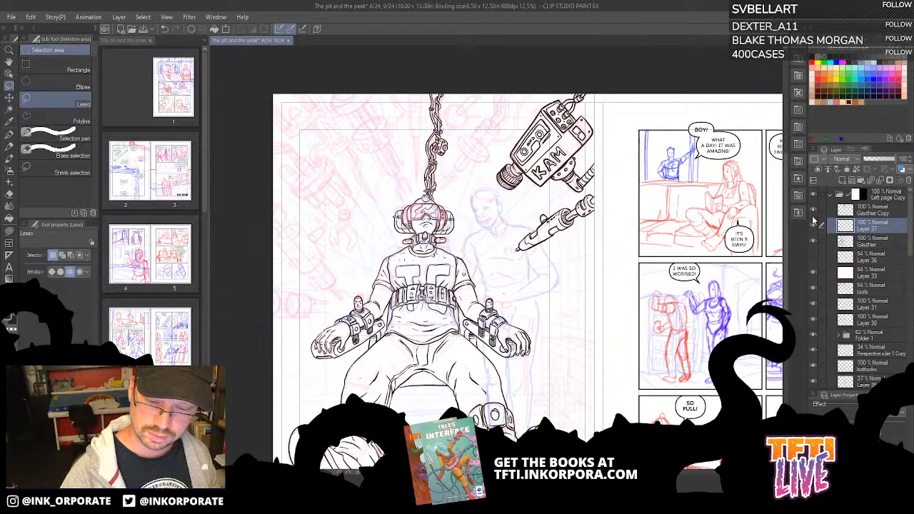
pyautogui.click(813, 211)
pyautogui.click(813, 211)
pyautogui.click(812, 243)
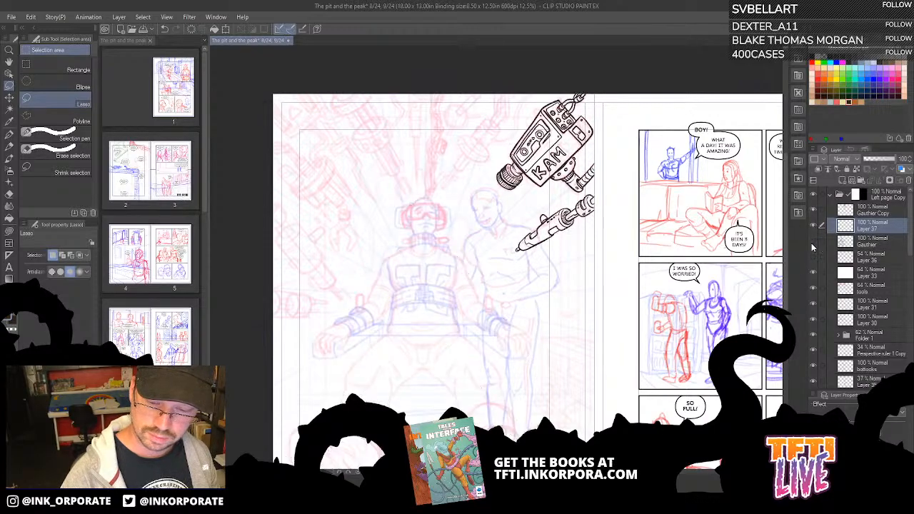
pyautogui.click(813, 243)
pyautogui.click(907, 179)
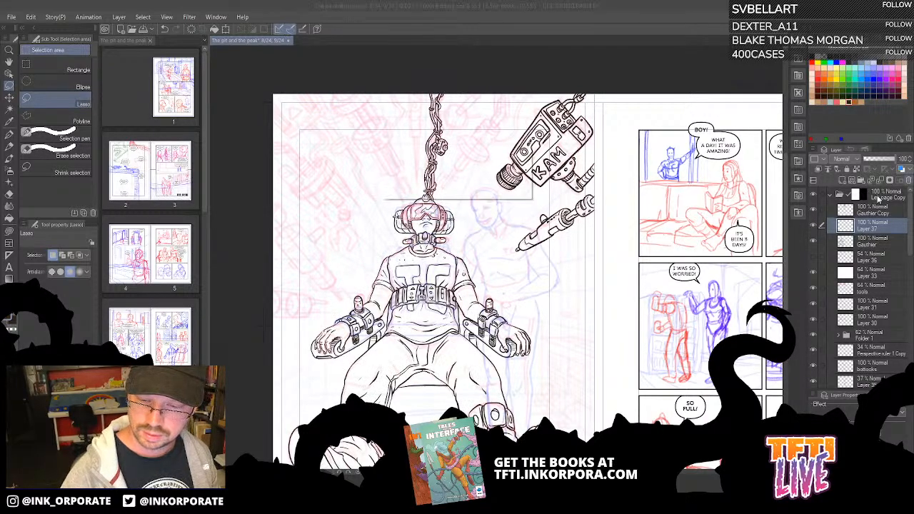
pyautogui.click(463, 188)
# Rename the Gauthier Copy layer to "tools".
pyautogui.click(883, 215)
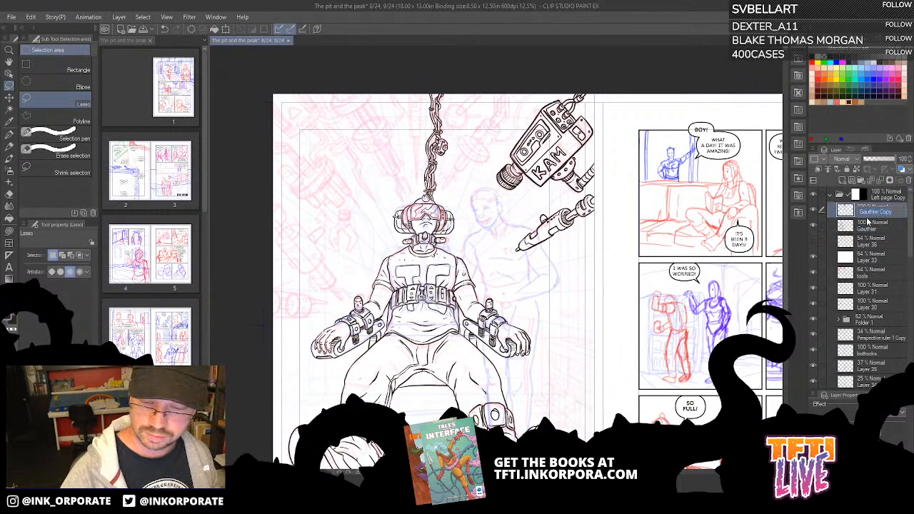
pyautogui.doubleClick(867, 220)
pyautogui.write('tool')
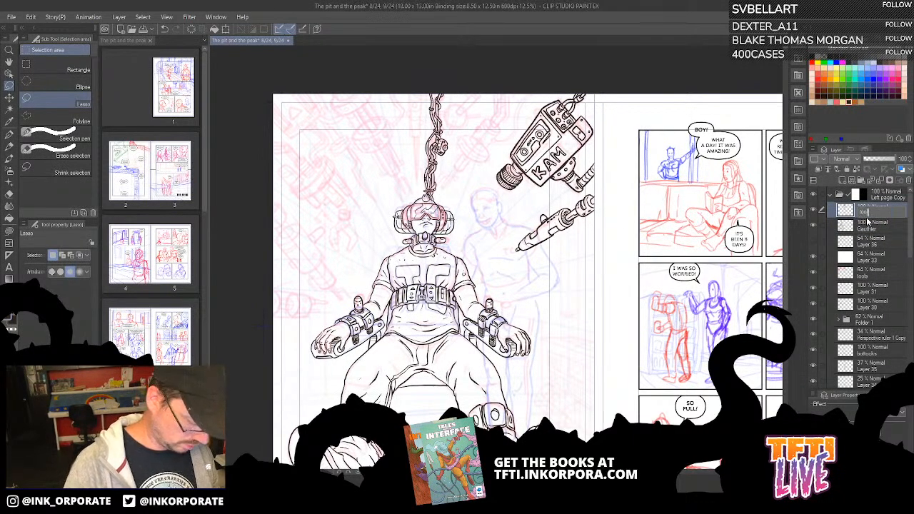
pyautogui.write('s')
pyautogui.press('Return')
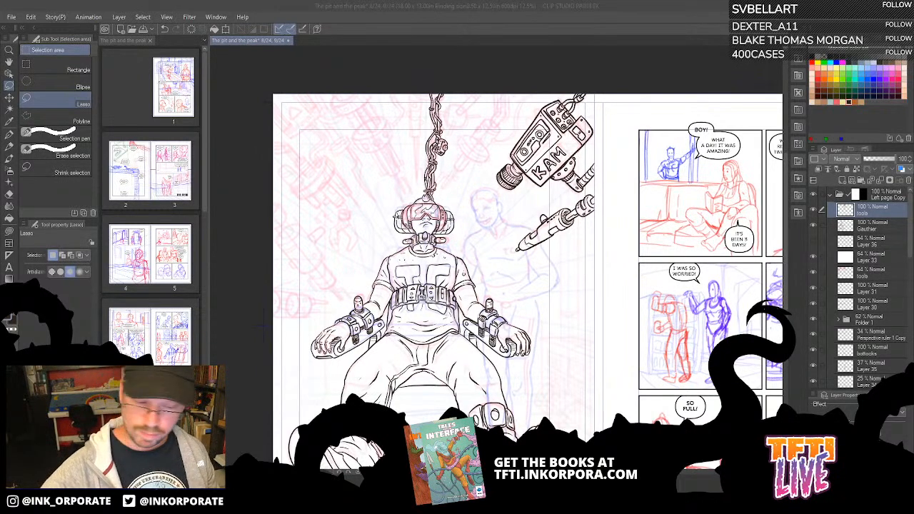
# Ink the cylindrical body of the sketched device left of the KAM camera with the G-pen, including its two side knobs.
pyautogui.click(547, 33)
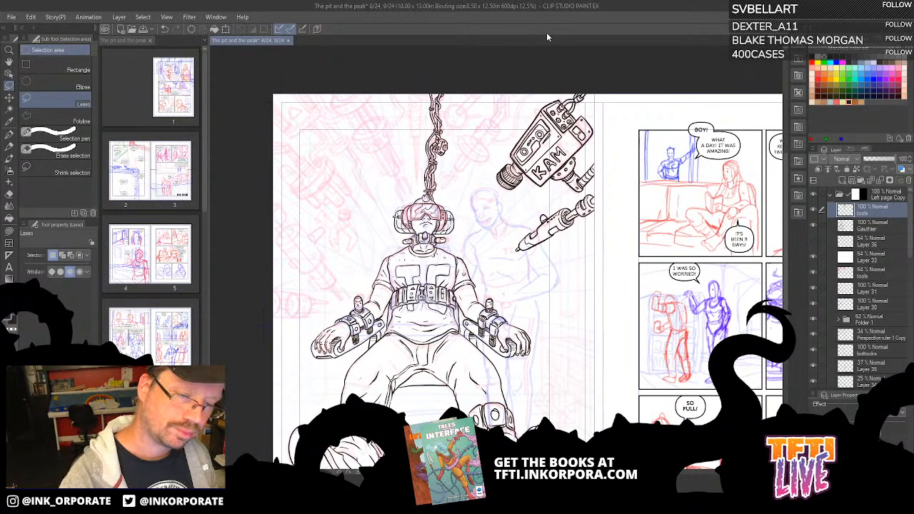
pyautogui.hotkey('ctrl', '+')
pyautogui.hotkey('ctrl', '+')
pyautogui.hotkey('ctrl', '+')
pyautogui.moveTo(413, 135)
pyautogui.mouseDown()
pyautogui.moveTo(466, 296)
pyautogui.moveTo(466, 368)
pyautogui.mouseUp()
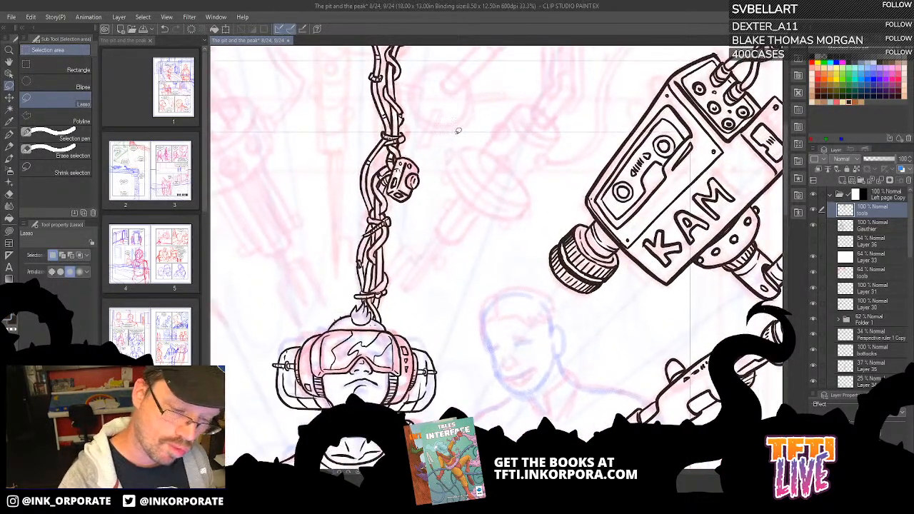
pyautogui.click(9, 135)
pyautogui.moveTo(486, 264); pyautogui.dragTo(489, 283)
pyautogui.moveTo(495, 162)
pyautogui.mouseDown()
pyautogui.moveTo(493, 151)
pyautogui.moveTo(506, 149)
pyautogui.moveTo(485, 171)
pyautogui.moveTo(494, 202)
pyautogui.moveTo(508, 207)
pyautogui.moveTo(537, 187)
pyautogui.mouseUp()
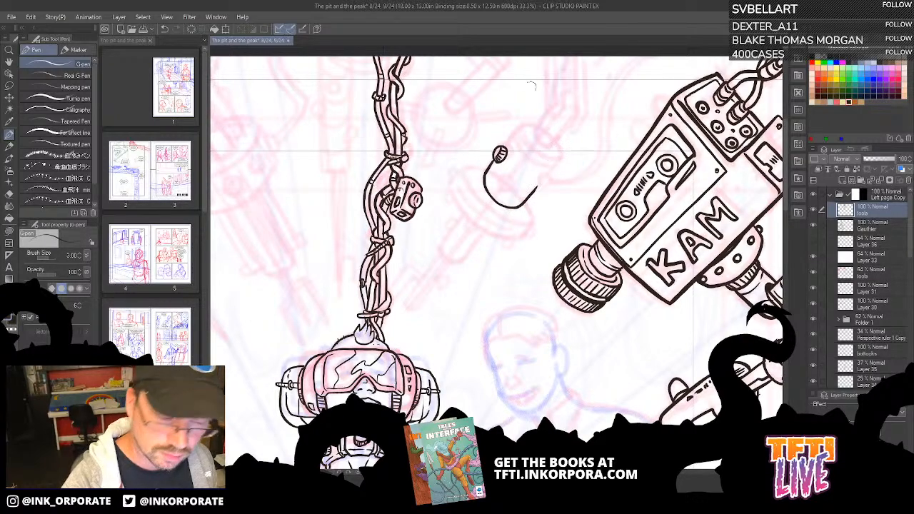
pyautogui.moveTo(505, 146); pyautogui.dragTo(536, 123)
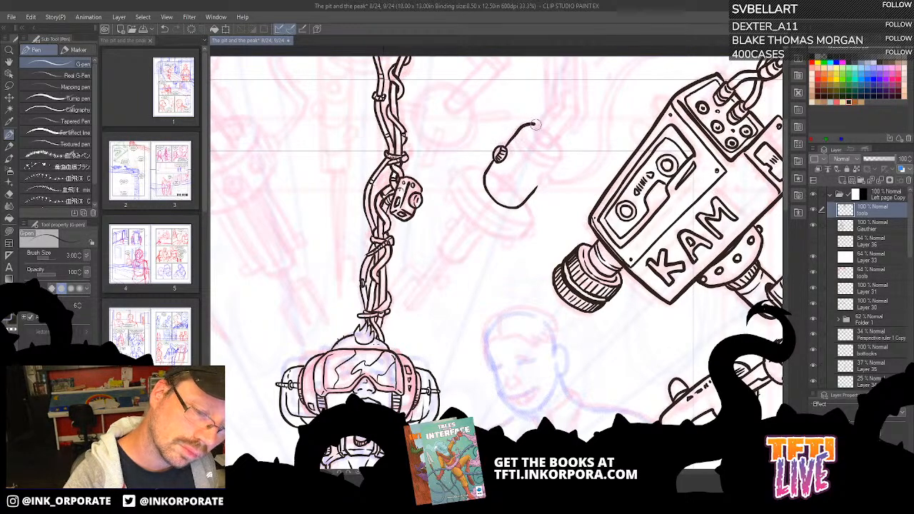
pyautogui.moveTo(538, 183)
pyautogui.mouseDown()
pyautogui.moveTo(545, 174)
pyautogui.moveTo(546, 184)
pyautogui.mouseUp()
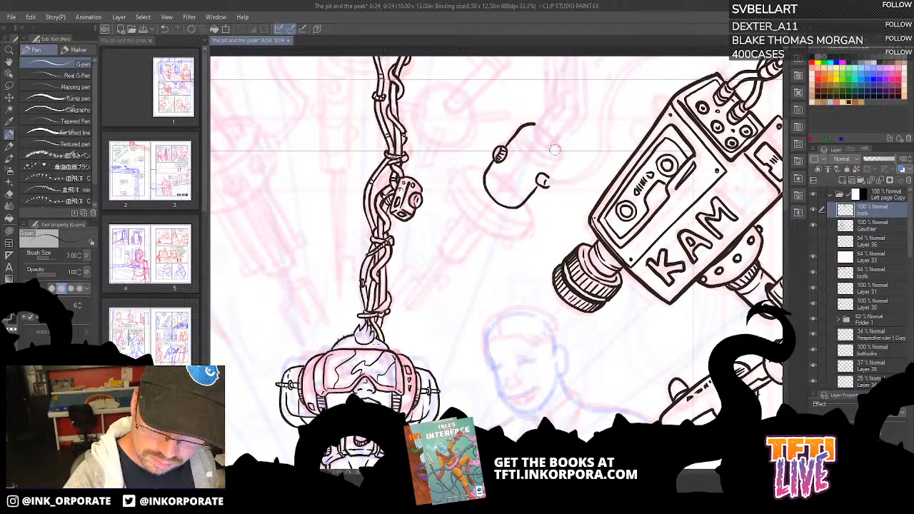
pyautogui.moveTo(547, 178)
pyautogui.mouseDown()
pyautogui.moveTo(561, 151)
pyautogui.moveTo(549, 129)
pyautogui.moveTo(535, 150)
pyautogui.moveTo(554, 159)
pyautogui.moveTo(562, 152)
pyautogui.mouseUp()
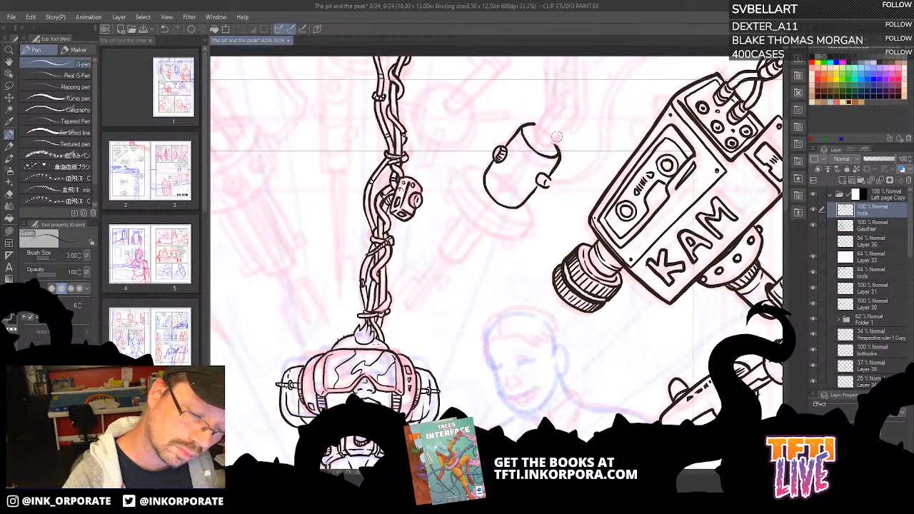
# Redraw the rim around the cylinder's upper opening as a double curved line.
pyautogui.hotkey('ctrl', 'z')
pyautogui.moveTo(525, 126)
pyautogui.mouseDown()
pyautogui.moveTo(548, 156)
pyautogui.moveTo(553, 133)
pyautogui.moveTo(517, 126)
pyautogui.moveTo(525, 155)
pyautogui.moveTo(561, 161)
pyautogui.mouseUp()
pyautogui.hotkey('ctrl', 'z')
pyautogui.hotkey('ctrl', 'z')
pyautogui.moveTo(530, 121)
pyautogui.mouseDown()
pyautogui.moveTo(516, 130)
pyautogui.moveTo(518, 153)
pyautogui.moveTo(542, 168)
pyautogui.moveTo(562, 160)
pyautogui.mouseUp()
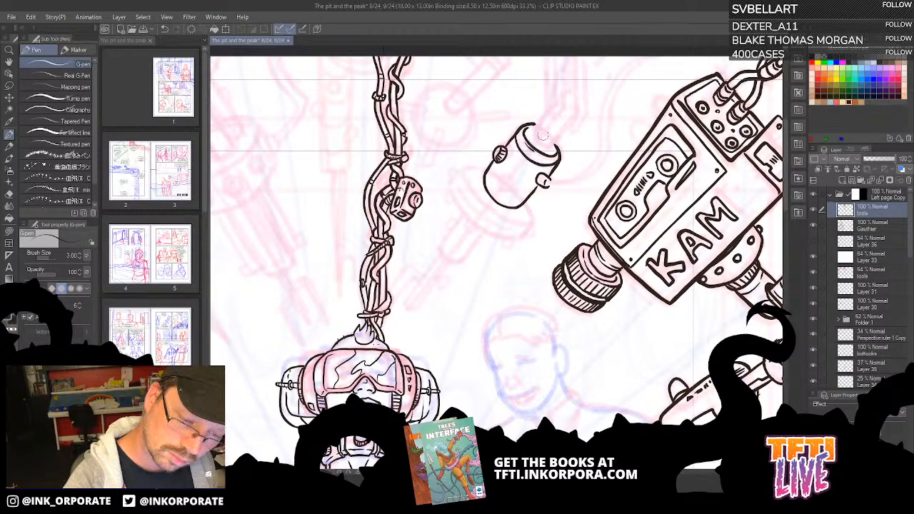
# Hide the white Layer 33 that fades the sketch beneath the inks.
pyautogui.press('^')
pyautogui.press('^')
pyautogui.press('^')
pyautogui.press('^')
pyautogui.press('^')
pyautogui.press('^')
pyautogui.press('^')
pyautogui.press('^')
pyautogui.press('^')
pyautogui.press('^')
pyautogui.press('^')
pyautogui.press('^')
pyautogui.press('^')
pyautogui.press('^')
pyautogui.press('^')
pyautogui.press('^')
pyautogui.press('^')
pyautogui.press('^')
pyautogui.press('^')
pyautogui.press('^')
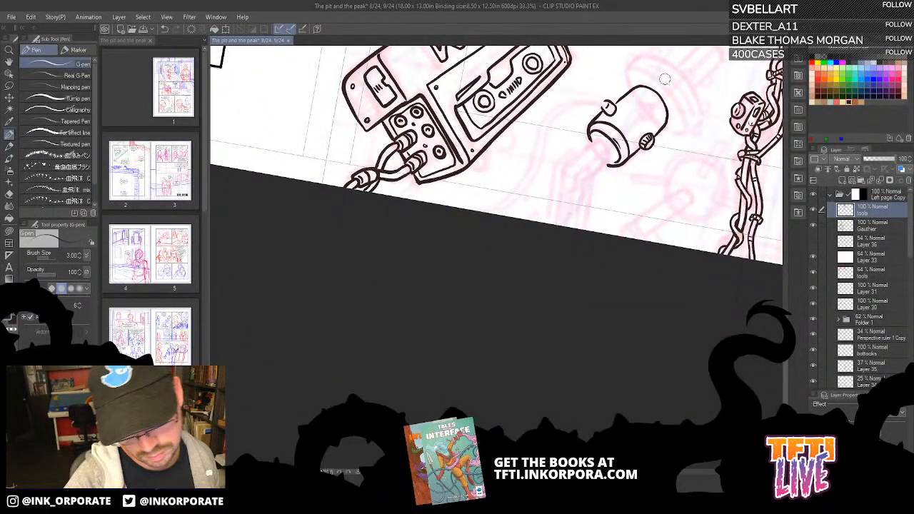
pyautogui.click(814, 258)
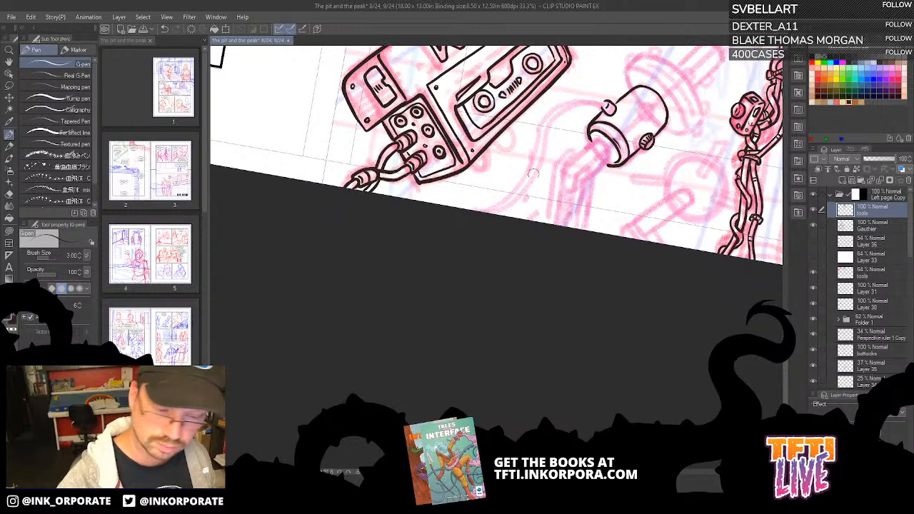
# Ink the slotted arm bracket that runs from the page edge toward the cylinder.
pyautogui.moveTo(525, 278); pyautogui.dragTo(431, 328)
pyautogui.press('^')
pyautogui.press('^')
pyautogui.press('^')
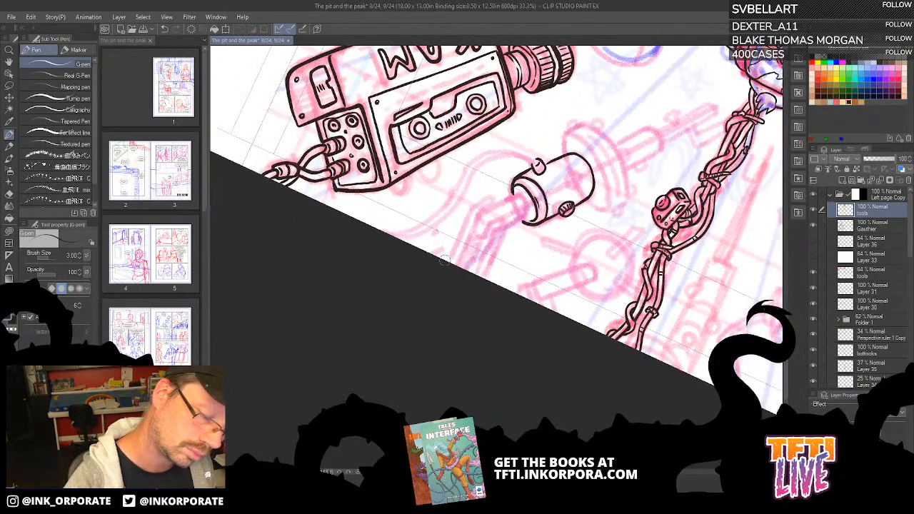
pyautogui.moveTo(444, 261)
pyautogui.mouseDown()
pyautogui.moveTo(473, 212)
pyautogui.moveTo(494, 197)
pyautogui.mouseUp()
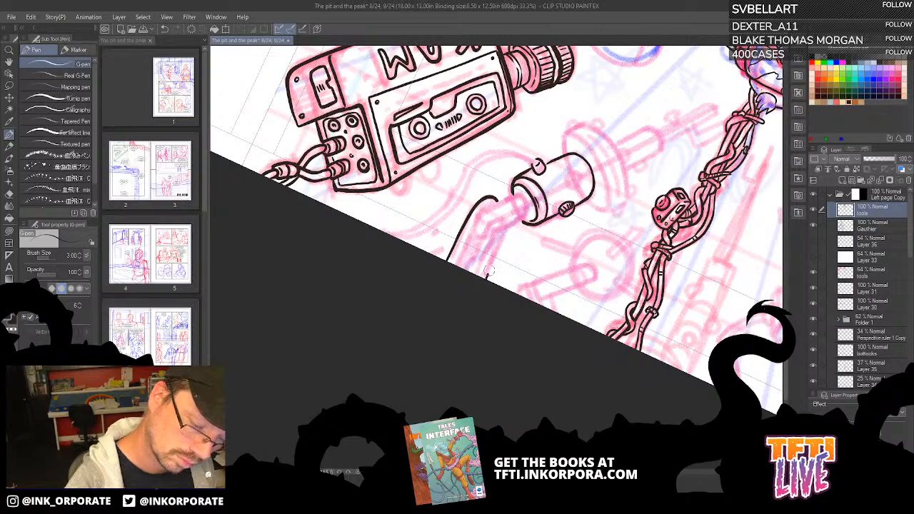
pyautogui.moveTo(487, 273)
pyautogui.mouseDown()
pyautogui.moveTo(511, 216)
pyautogui.moveTo(495, 214)
pyautogui.moveTo(471, 258)
pyautogui.moveTo(474, 220)
pyautogui.mouseUp()
pyautogui.moveTo(470, 274)
pyautogui.mouseDown()
pyautogui.moveTo(496, 215)
pyautogui.moveTo(510, 221)
pyautogui.mouseUp()
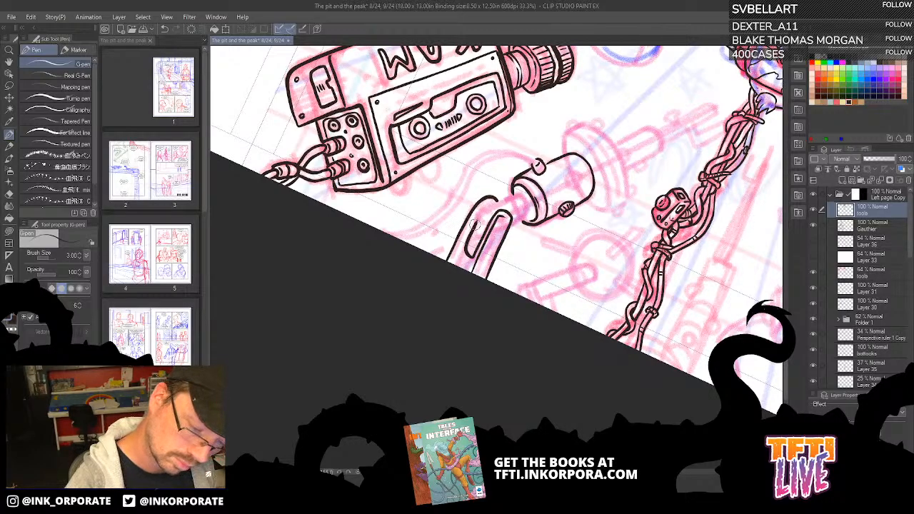
pyautogui.moveTo(475, 223); pyautogui.dragTo(496, 203)
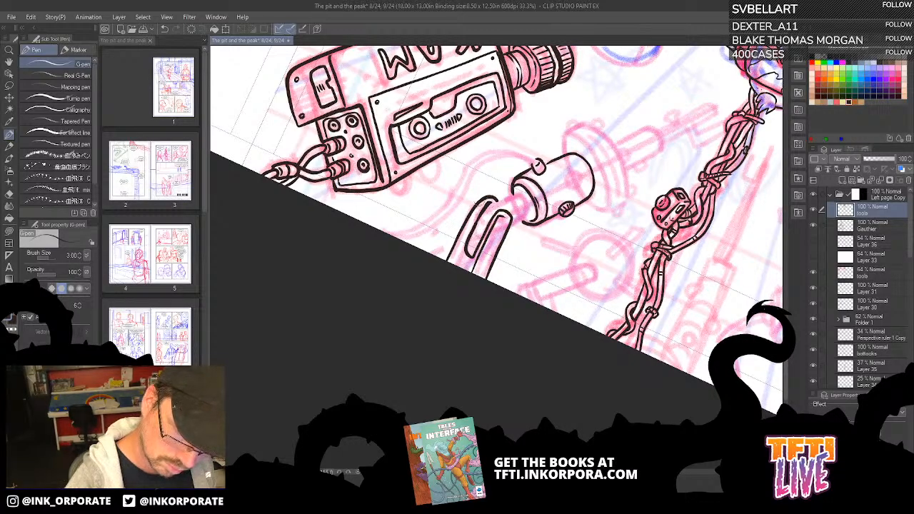
# Ink the rod joining the arm bracket to the cylinder's opening, along with the bracket's pivot details.
pyautogui.moveTo(492, 128)
pyautogui.mouseDown()
pyautogui.moveTo(520, 130)
pyautogui.moveTo(626, 256)
pyautogui.moveTo(597, 337)
pyautogui.mouseUp()
pyautogui.moveTo(547, 279); pyautogui.dragTo(540, 232)
pyautogui.moveTo(541, 98)
pyautogui.mouseDown()
pyautogui.moveTo(555, 100)
pyautogui.moveTo(545, 90)
pyautogui.mouseUp()
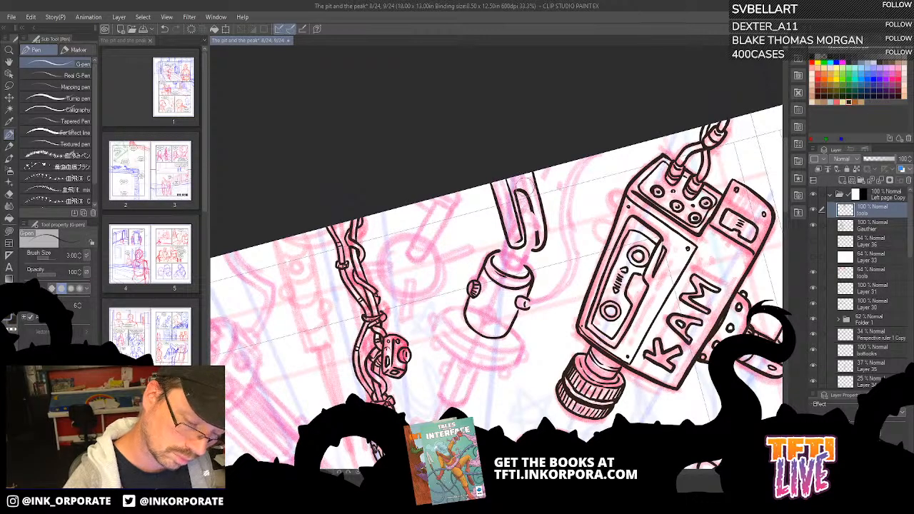
pyautogui.moveTo(506, 266)
pyautogui.mouseDown()
pyautogui.moveTo(506, 241)
pyautogui.moveTo(524, 213)
pyautogui.moveTo(532, 210)
pyautogui.moveTo(538, 230)
pyautogui.moveTo(520, 271)
pyautogui.moveTo(513, 269)
pyautogui.moveTo(538, 220)
pyautogui.moveTo(524, 207)
pyautogui.moveTo(534, 226)
pyautogui.moveTo(510, 263)
pyautogui.moveTo(527, 232)
pyautogui.mouseUp()
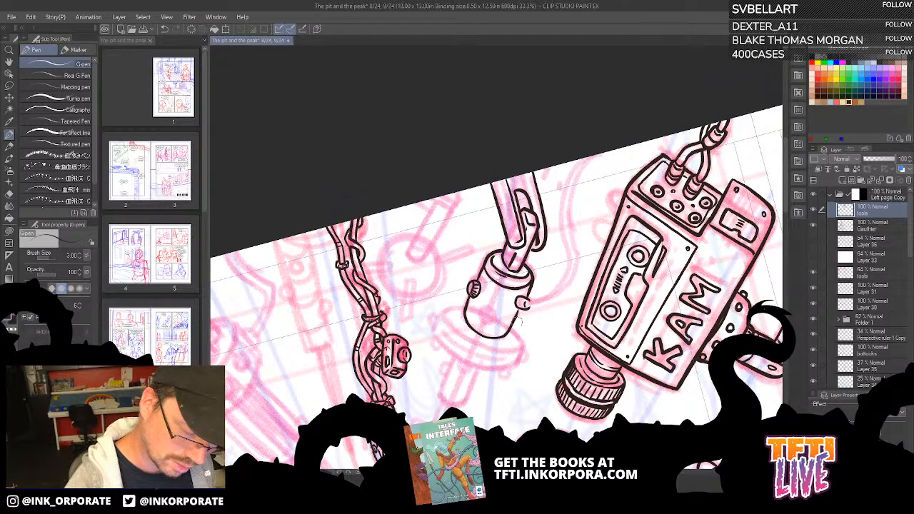
# Hatch the inside of the cylinder's open rim with short parallel strokes.
pyautogui.moveTo(515, 353); pyautogui.dragTo(549, 359)
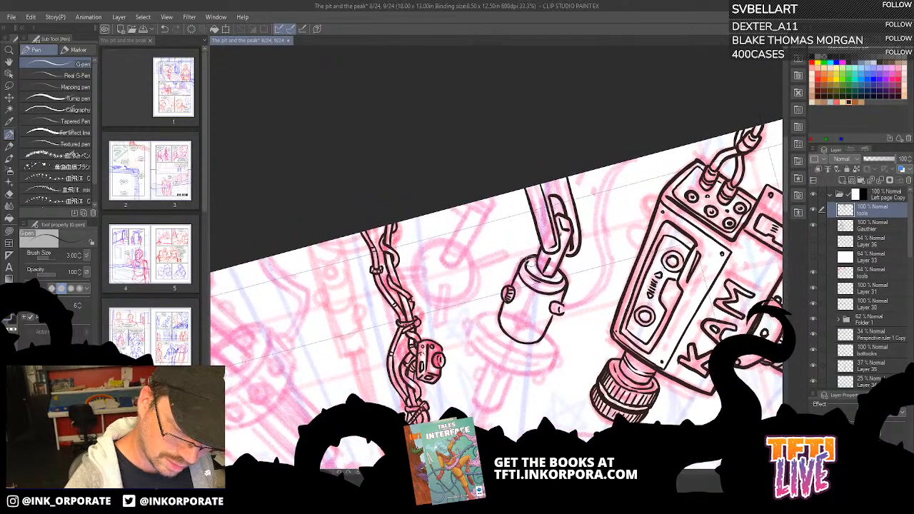
pyautogui.moveTo(527, 262); pyautogui.dragTo(532, 274)
pyautogui.moveTo(533, 260); pyautogui.dragTo(543, 283)
pyautogui.moveTo(546, 271); pyautogui.dragTo(553, 284)
pyautogui.moveTo(557, 270); pyautogui.dragTo(564, 283)
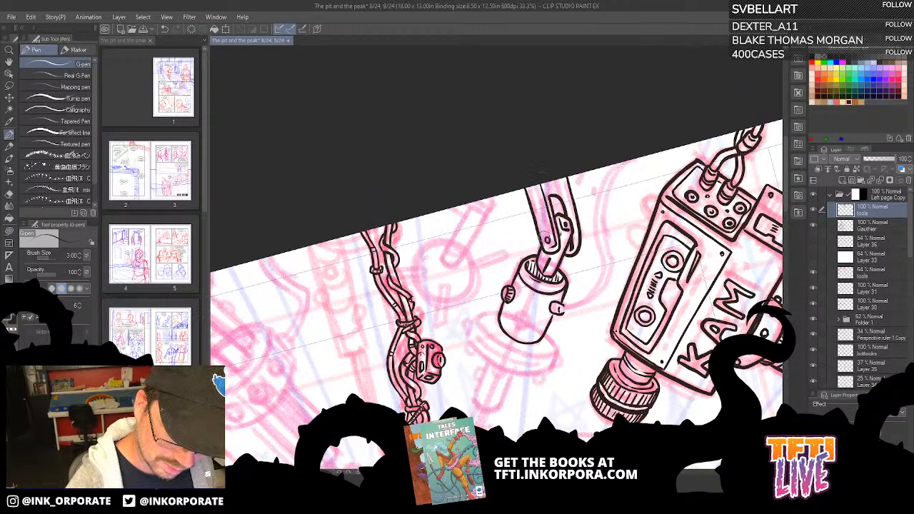
# Shade the recessed slot of the arm bracket with short hatching strokes.
pyautogui.press('^')
pyautogui.press('^')
pyautogui.press('^')
pyautogui.press('^')
pyautogui.press('^')
pyautogui.press('^')
pyautogui.press('^')
pyautogui.press('^')
pyautogui.press('^')
pyautogui.press('^')
pyautogui.press('^')
pyautogui.press('^')
pyautogui.press('^')
pyautogui.press('^')
pyautogui.press('^')
pyautogui.press('^')
pyautogui.press('^')
pyautogui.press('^')
pyautogui.press('^')
pyautogui.press('^')
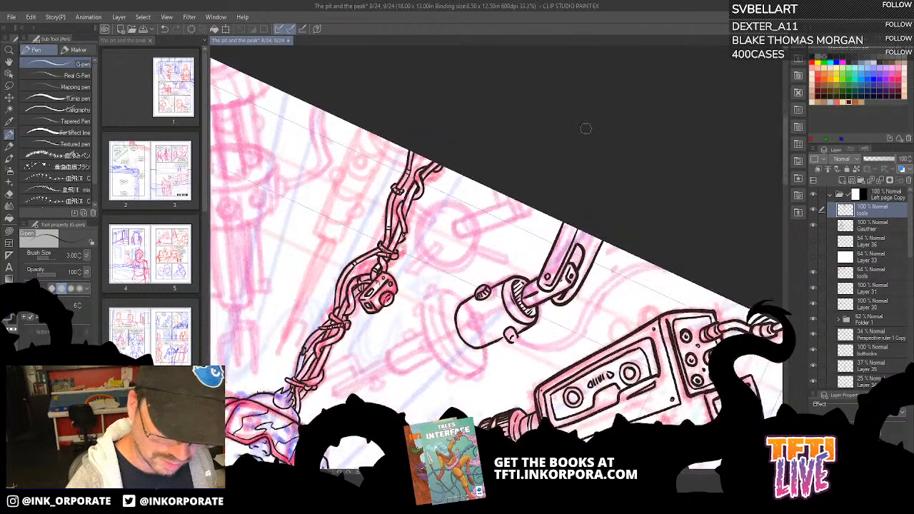
pyautogui.moveTo(514, 332); pyautogui.dragTo(513, 338)
pyautogui.moveTo(512, 331); pyautogui.dragTo(509, 341)
pyautogui.moveTo(508, 331); pyautogui.dragTo(505, 341)
pyautogui.moveTo(504, 330); pyautogui.dragTo(500, 341)
pyautogui.moveTo(500, 331); pyautogui.dragTo(498, 340)
# Ink a small hole on the outer plate of the arm bracket near the page edge.
pyautogui.press('^')
pyautogui.press('^')
pyautogui.press('^')
pyautogui.press('^')
pyautogui.press('^')
pyautogui.press('^')
pyautogui.press('^')
pyautogui.press('^')
pyautogui.press('^')
pyautogui.press('^')
pyautogui.press('^')
pyautogui.press('^')
pyautogui.press('^')
pyautogui.press('^')
pyautogui.press('^')
pyautogui.press('^')
pyautogui.press('^')
pyautogui.press('^')
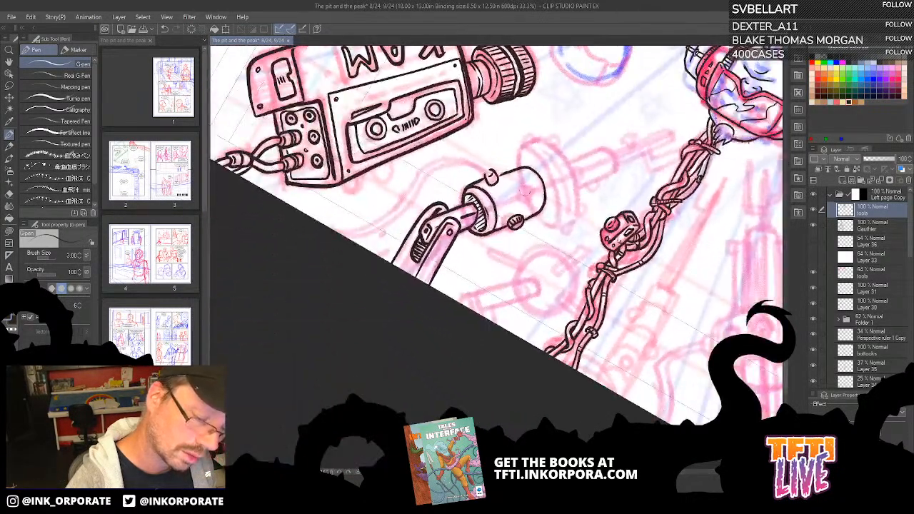
pyautogui.moveTo(495, 280); pyautogui.dragTo(566, 232)
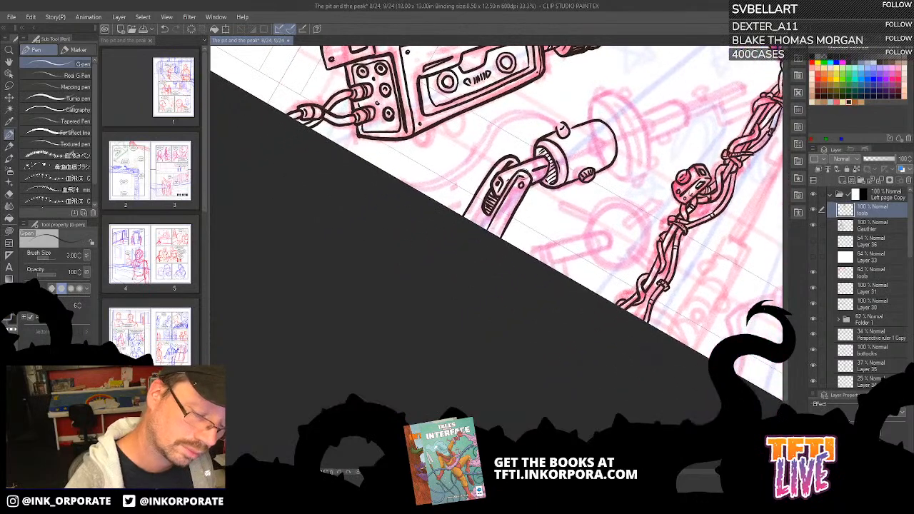
pyautogui.moveTo(498, 222)
pyautogui.mouseDown()
pyautogui.moveTo(495, 228)
pyautogui.moveTo(501, 223)
pyautogui.mouseUp()
pyautogui.moveTo(501, 223)
pyautogui.mouseDown()
pyautogui.moveTo(499, 230)
pyautogui.moveTo(524, 213)
pyautogui.mouseUp()
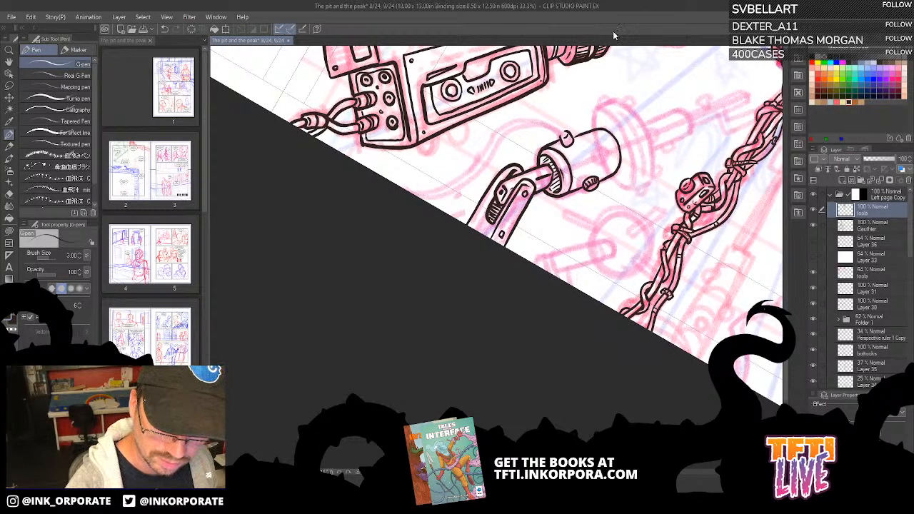
# Ink short detail strokes on the outer edge of the cylinder's rim, undoing and redrawing them.
pyautogui.moveTo(550, 151); pyautogui.dragTo(549, 163)
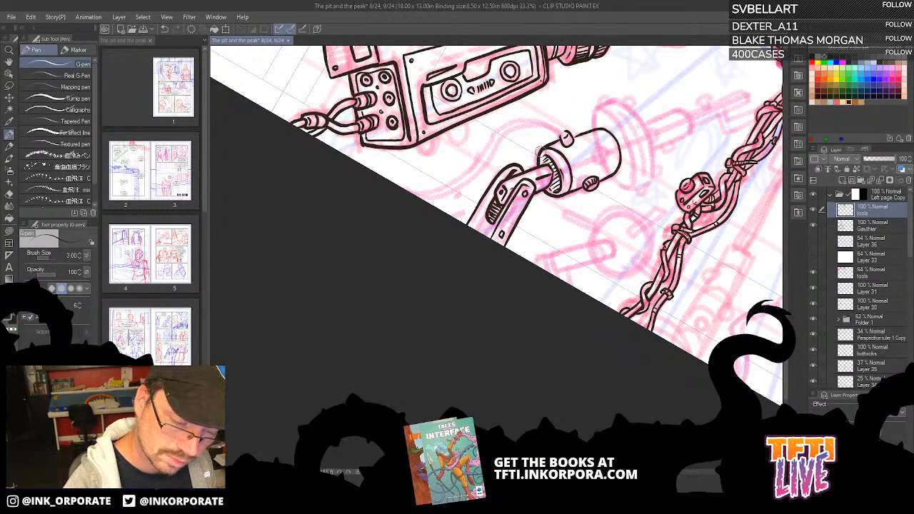
pyautogui.hotkey('ctrl', 'z')
pyautogui.hotkey('ctrl', 'z')
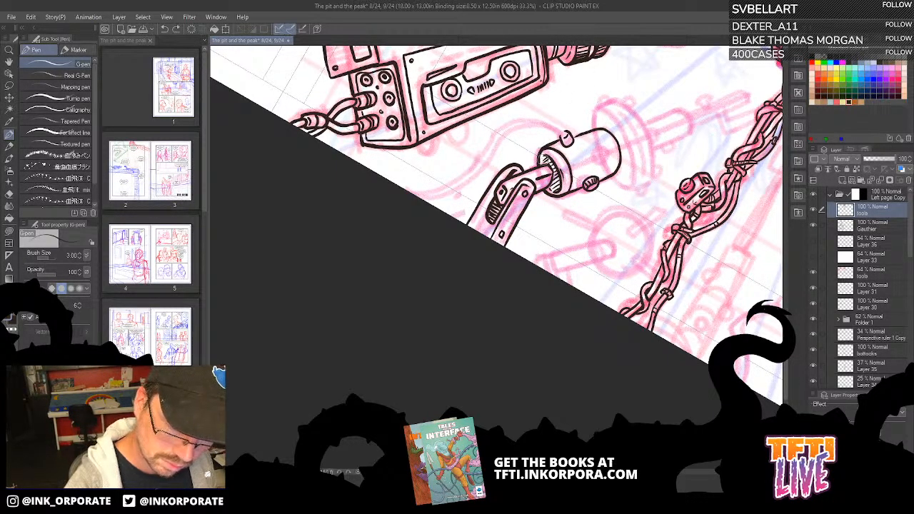
pyautogui.moveTo(541, 155)
pyautogui.mouseDown()
pyautogui.moveTo(547, 166)
pyautogui.moveTo(550, 159)
pyautogui.mouseUp()
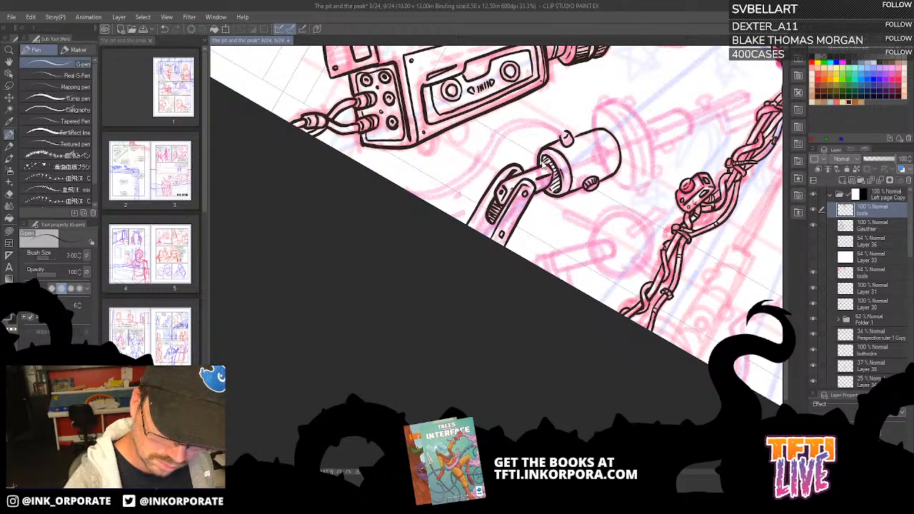
pyautogui.moveTo(540, 160); pyautogui.dragTo(546, 165)
pyautogui.hotkey('ctrl', 'z')
pyautogui.hotkey('ctrl', 'z')
pyautogui.moveTo(542, 150); pyautogui.dragTo(549, 161)
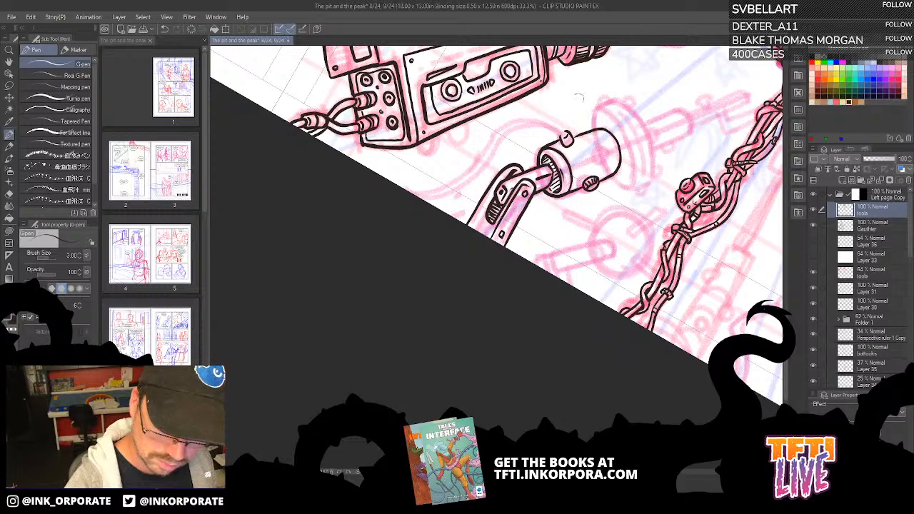
# Ink the small ribbed cable connector between the arm bracket and the KAM camera.
pyautogui.press('^')
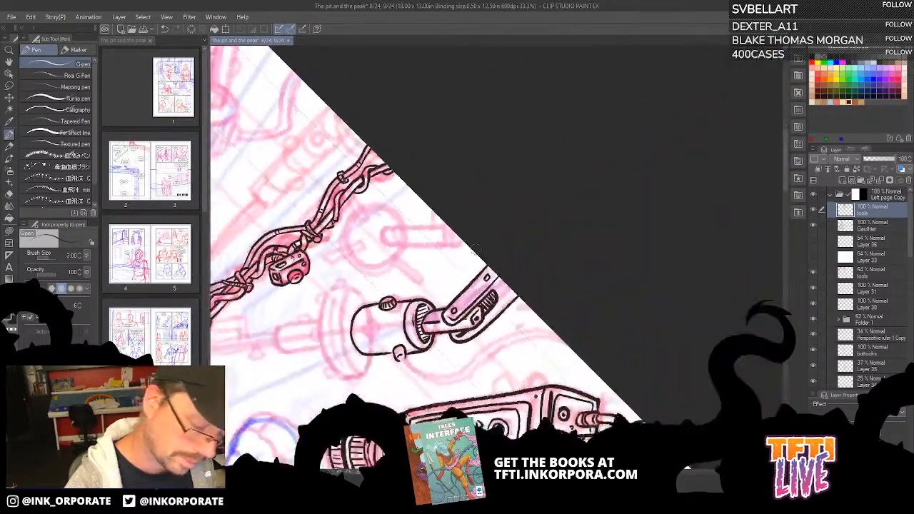
pyautogui.press('^')
pyautogui.moveTo(511, 200); pyautogui.dragTo(600, 165)
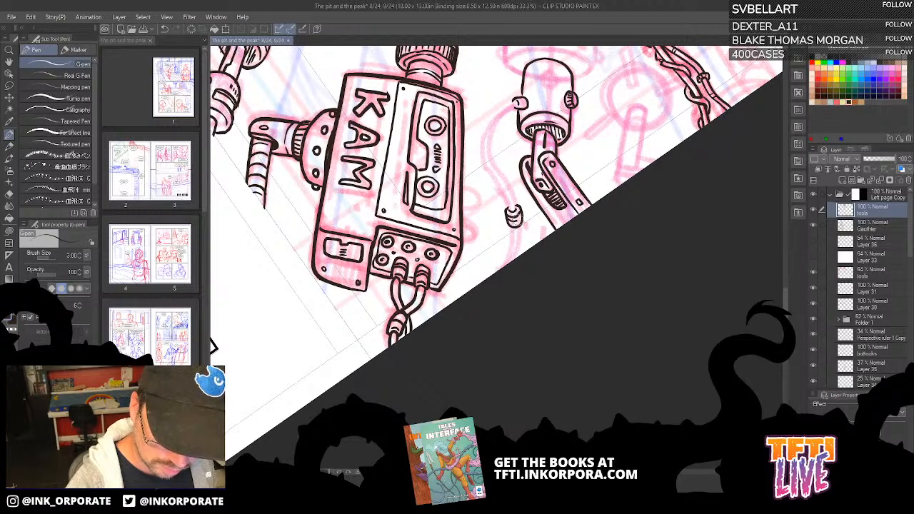
# Ink the curved cable running from the ribbed connector to the cylinder's side knob, starting its second edge.
pyautogui.press('^')
pyautogui.press('^')
pyautogui.press('^')
pyautogui.press('^')
pyautogui.press('^')
pyautogui.press('^')
pyautogui.press('^')
pyautogui.press('^')
pyautogui.press('^')
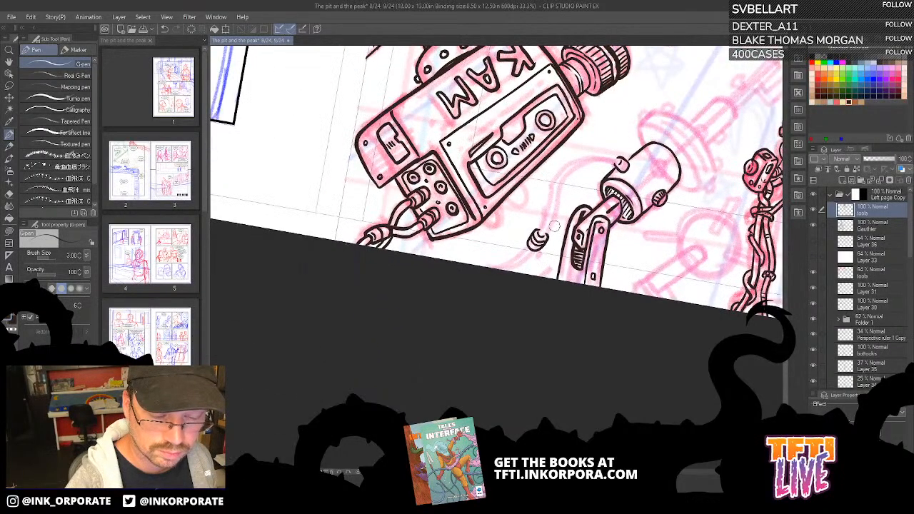
pyautogui.moveTo(541, 234)
pyautogui.mouseDown()
pyautogui.moveTo(570, 172)
pyautogui.moveTo(587, 163)
pyautogui.mouseUp()
pyautogui.moveTo(603, 161); pyautogui.dragTo(622, 163)
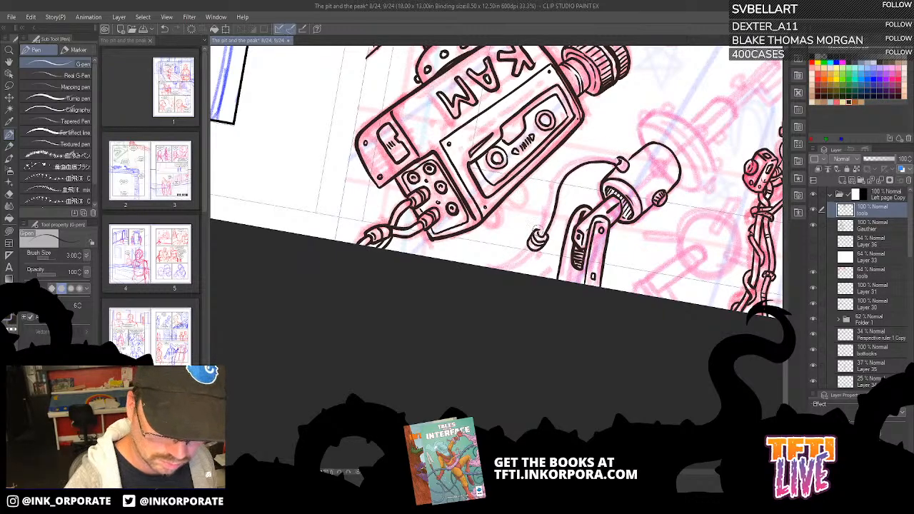
pyautogui.moveTo(537, 230)
pyautogui.mouseDown()
pyautogui.moveTo(557, 176)
pyautogui.moveTo(587, 149)
pyautogui.mouseUp()
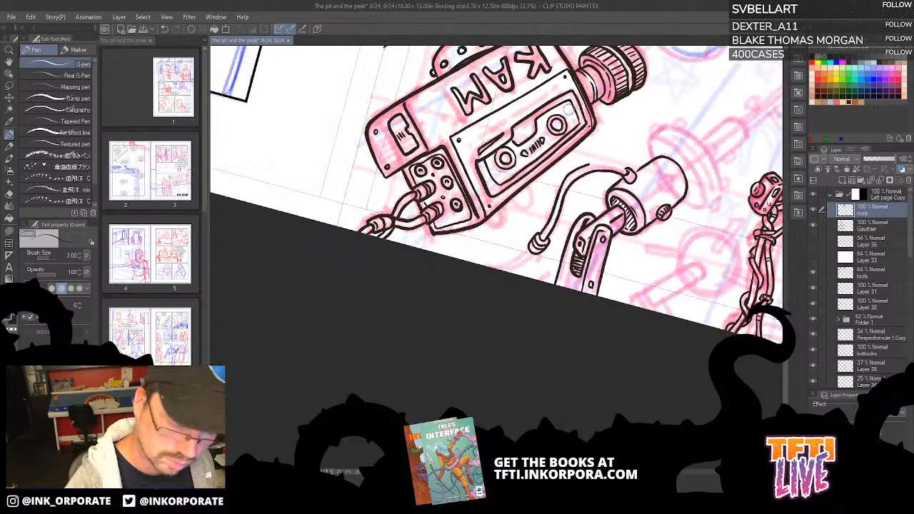
# Redraw the cable's outer edge between the cylinder's side knob and the connector to complete its double outline.
pyautogui.press('^')
pyautogui.press('space')
pyautogui.moveTo(524, 312); pyautogui.dragTo(560, 173)
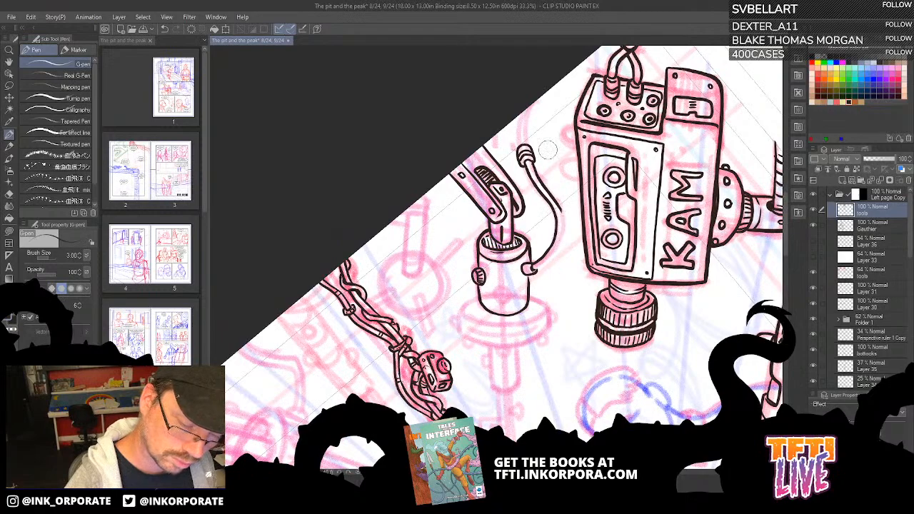
pyautogui.moveTo(542, 240)
pyautogui.mouseDown()
pyautogui.moveTo(563, 214)
pyautogui.moveTo(604, 105)
pyautogui.moveTo(580, 203)
pyautogui.moveTo(588, 189)
pyautogui.moveTo(566, 212)
pyautogui.moveTo(595, 180)
pyautogui.mouseUp()
pyautogui.hotkey('ctrl', 'z')
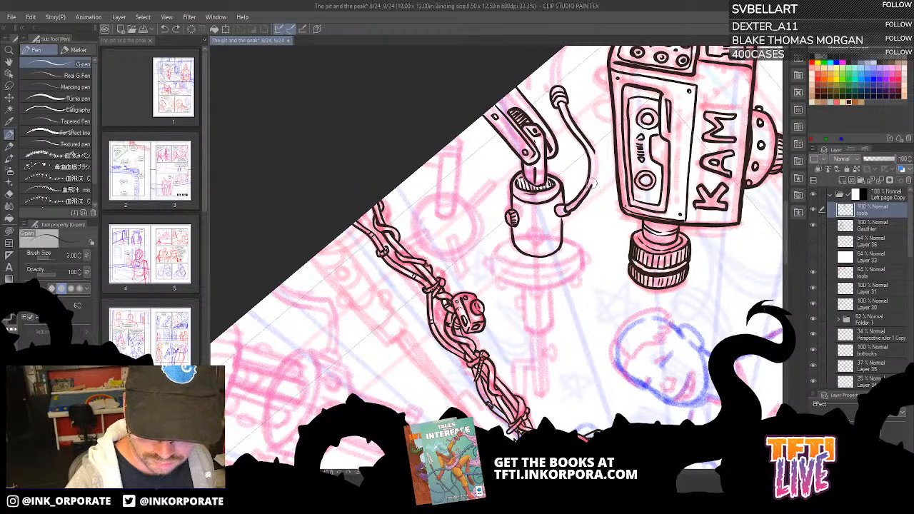
pyautogui.hotkey('ctrl', 'z')
pyautogui.moveTo(564, 211)
pyautogui.mouseDown()
pyautogui.moveTo(594, 188)
pyautogui.moveTo(593, 145)
pyautogui.mouseUp()
pyautogui.moveTo(578, 243); pyautogui.dragTo(546, 226)
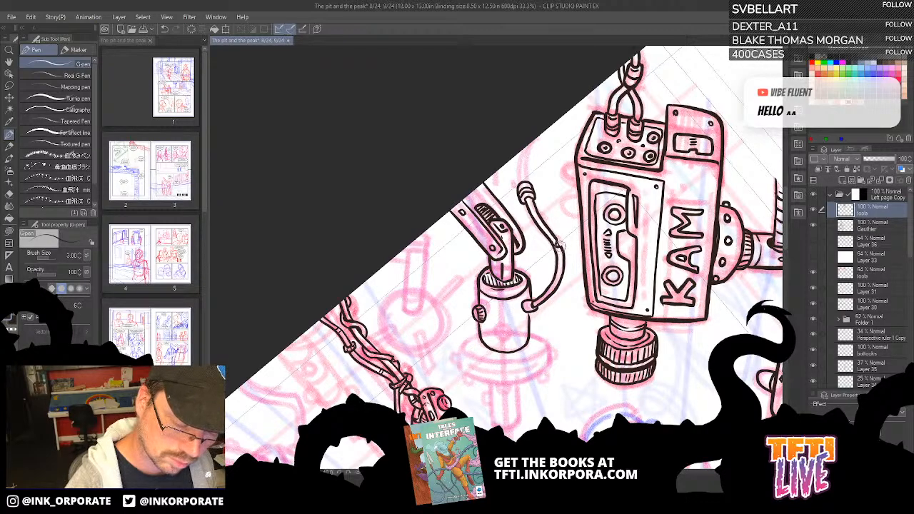
# Ink both edges of the cable running from the ribbed connector to the page edge, undoing and redrawing the strokes.
pyautogui.press('^')
pyautogui.press('^')
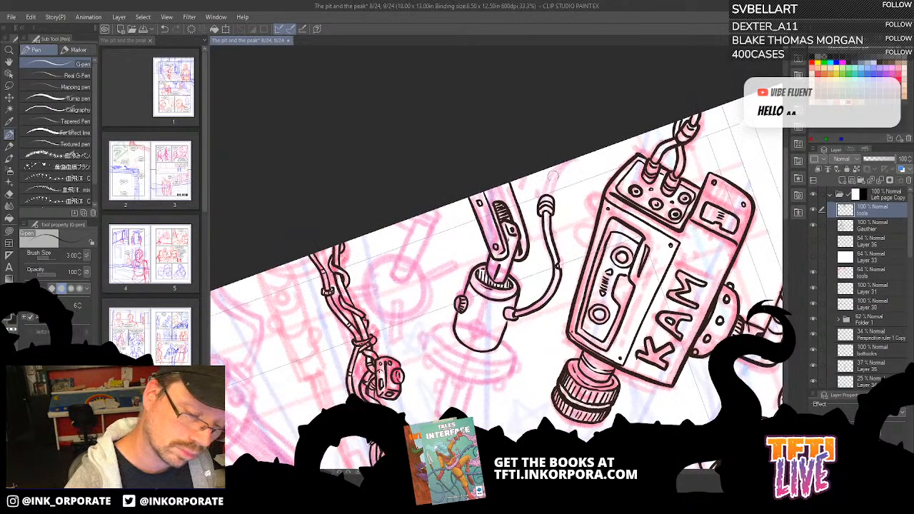
pyautogui.moveTo(547, 200); pyautogui.dragTo(570, 158)
pyautogui.hotkey('ctrl', 'z')
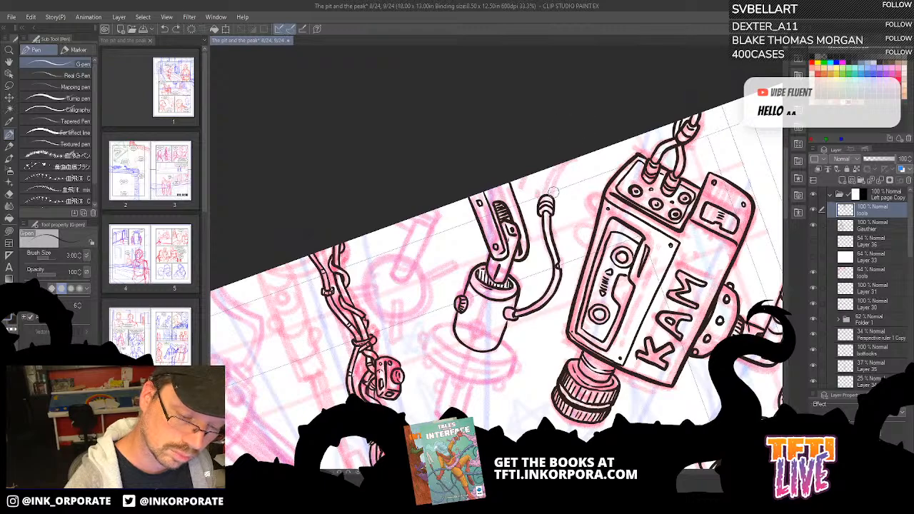
pyautogui.moveTo(552, 194); pyautogui.dragTo(576, 158)
pyautogui.moveTo(545, 193); pyautogui.dragTo(564, 157)
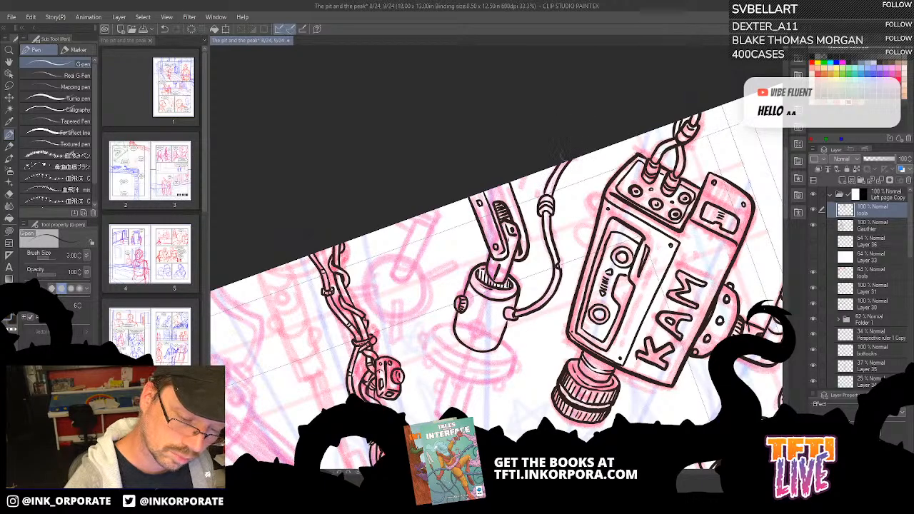
pyautogui.hotkey('ctrl', 'z')
pyautogui.moveTo(545, 194); pyautogui.dragTo(564, 159)
pyautogui.hotkey('ctrl', 'z')
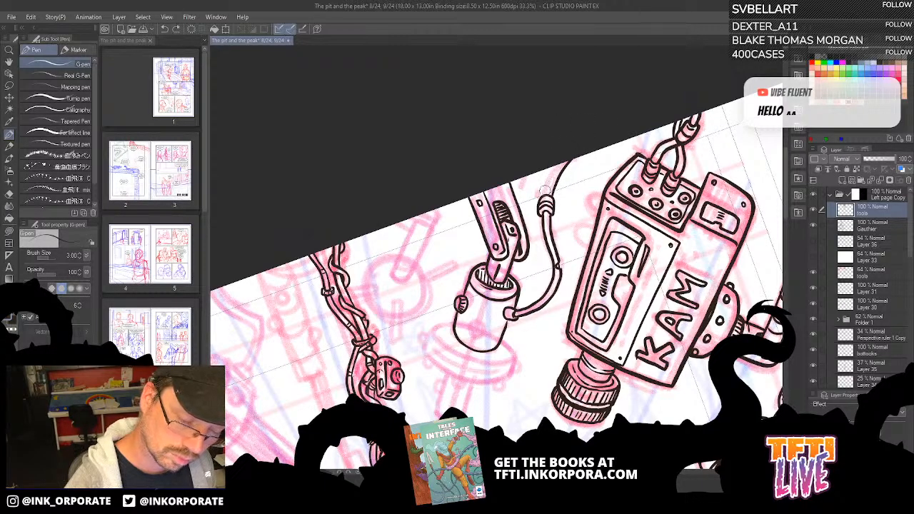
pyautogui.moveTo(545, 194); pyautogui.dragTo(564, 158)
pyautogui.scroll(-3, 535, 352)
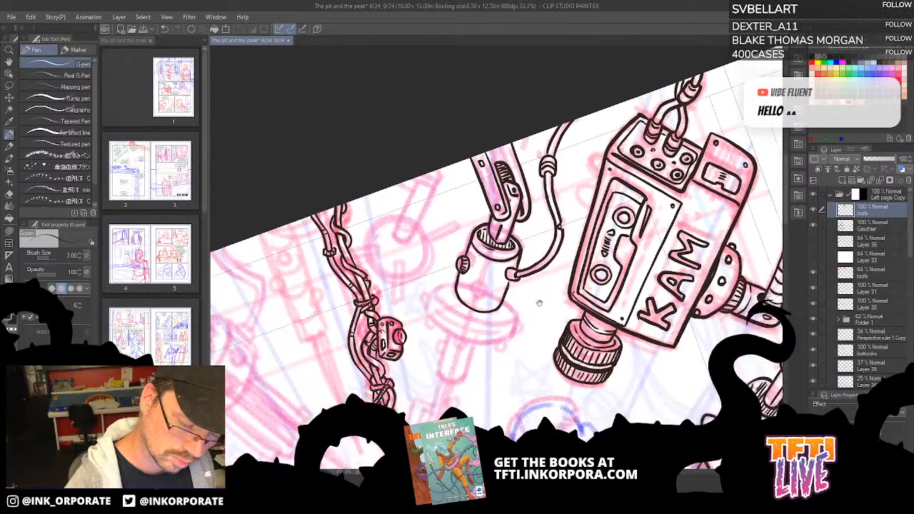
# Ink a second small bolt on the cylinder's body near its closed end, redrawing the first stroke.
pyautogui.press('^')
pyautogui.press('^')
pyautogui.press('^')
pyautogui.press('^')
pyautogui.press('^')
pyautogui.press('^')
pyautogui.press('^')
pyautogui.press('^')
pyautogui.press('^')
pyautogui.press('^')
pyautogui.press('^')
pyautogui.press('^')
pyautogui.press('^')
pyautogui.press('^')
pyautogui.press('^')
pyautogui.press('^')
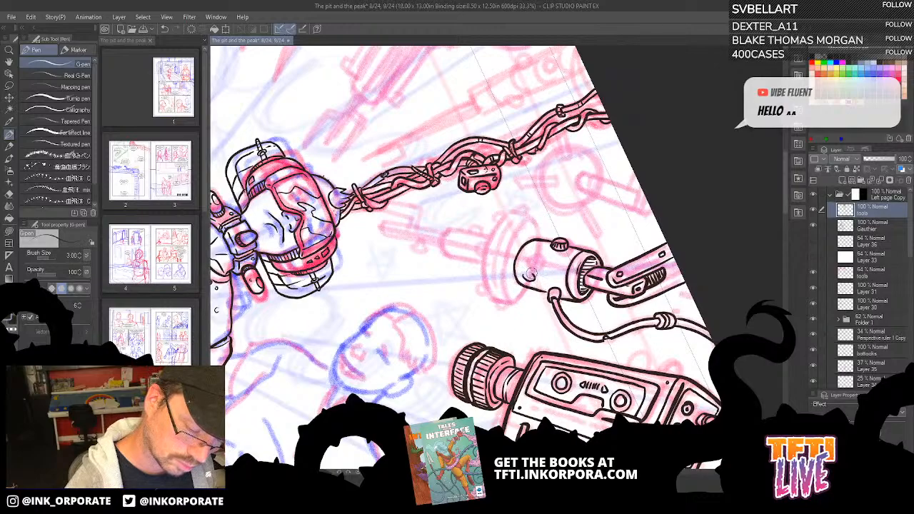
pyautogui.hotkey('ctrl', 'z')
pyautogui.moveTo(522, 277)
pyautogui.mouseDown()
pyautogui.moveTo(529, 283)
pyautogui.moveTo(533, 273)
pyautogui.moveTo(522, 278)
pyautogui.mouseUp()
pyautogui.press('^')
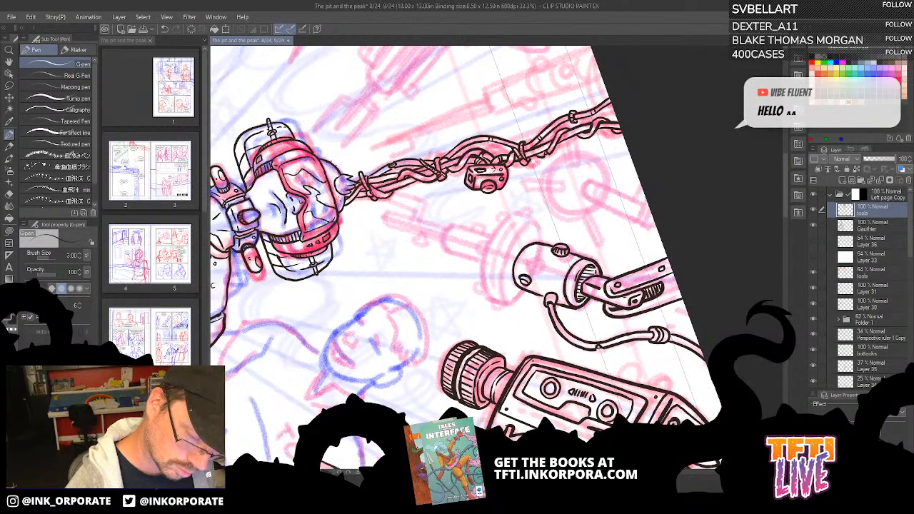
pyautogui.press('-')
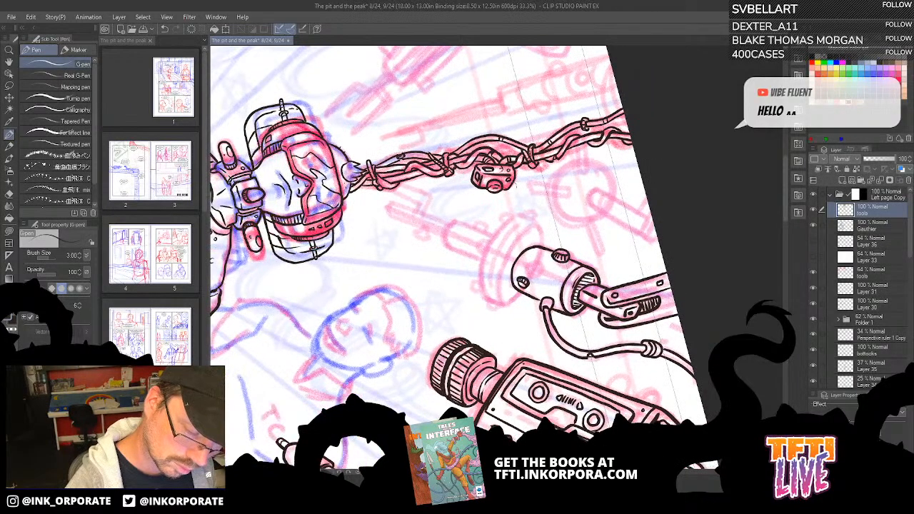
# Ink the round flange disc at the cylinder's closed end, with its outer outline and inner rim line.
pyautogui.moveTo(525, 286)
pyautogui.mouseDown()
pyautogui.moveTo(504, 309)
pyautogui.moveTo(481, 295)
pyautogui.moveTo(476, 269)
pyautogui.moveTo(487, 243)
pyautogui.moveTo(517, 214)
pyautogui.moveTo(545, 234)
pyautogui.moveTo(543, 250)
pyautogui.mouseUp()
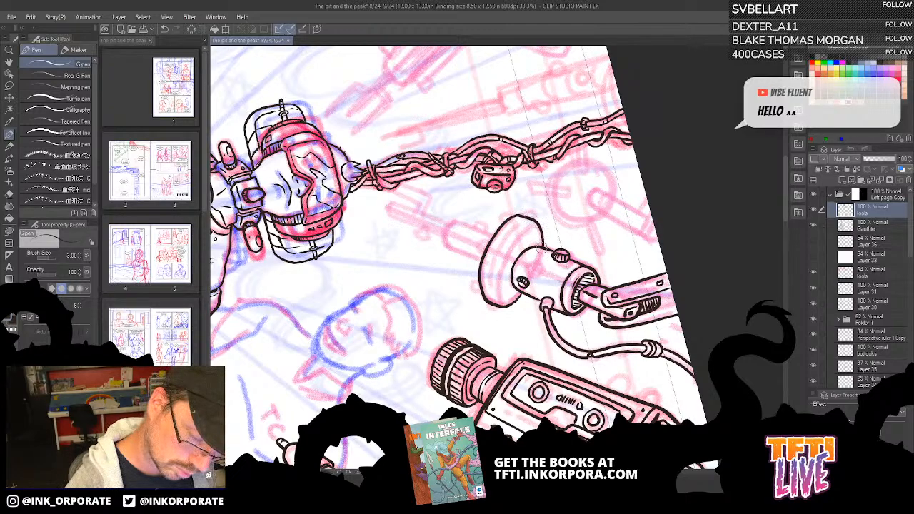
pyautogui.moveTo(506, 303)
pyautogui.mouseDown()
pyautogui.moveTo(496, 275)
pyautogui.moveTo(501, 249)
pyautogui.moveTo(536, 225)
pyautogui.mouseUp()
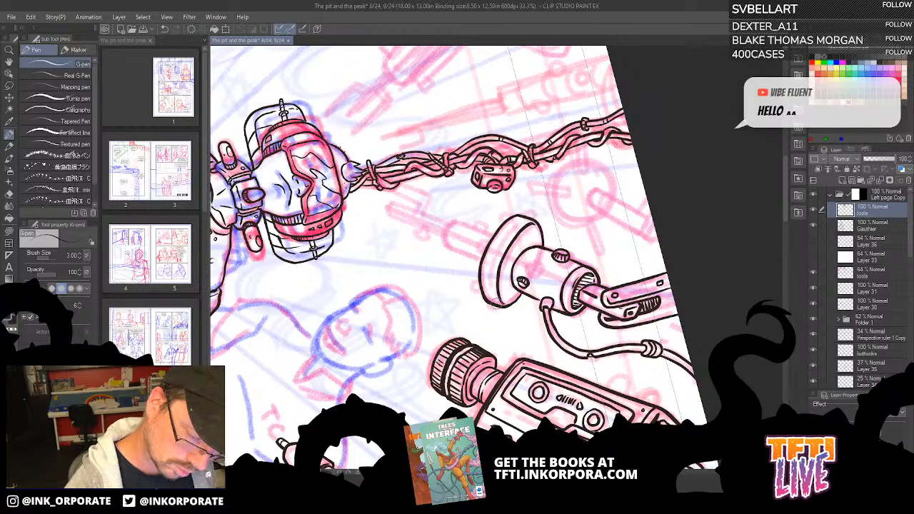
pyautogui.moveTo(497, 307)
pyautogui.mouseDown()
pyautogui.moveTo(483, 260)
pyautogui.moveTo(500, 230)
pyautogui.moveTo(531, 216)
pyautogui.mouseUp()
# Ink short pins projecting from the outer face of the flange disc around its rim.
pyautogui.press('^')
pyautogui.press('^')
pyautogui.press('^')
pyautogui.press('^')
pyautogui.press('^')
pyautogui.press('^')
pyautogui.press('^')
pyautogui.press('^')
pyautogui.press('^')
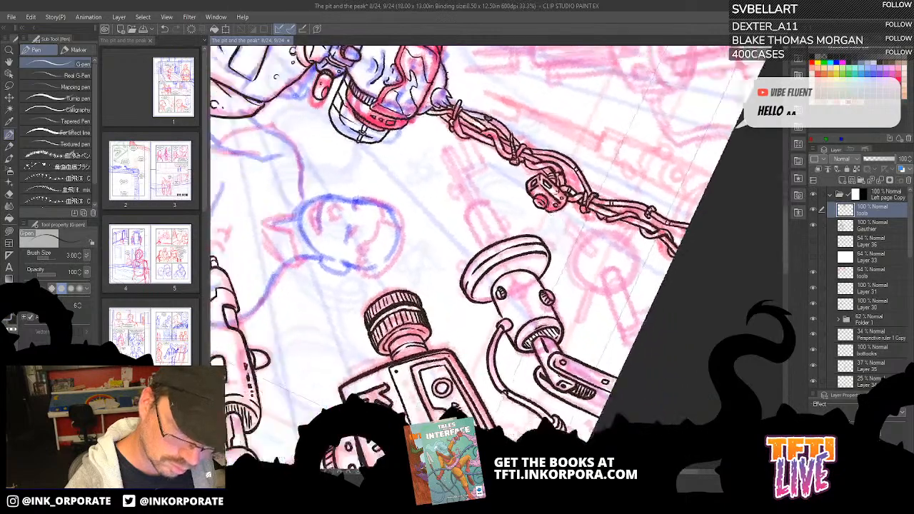
pyautogui.press('^')
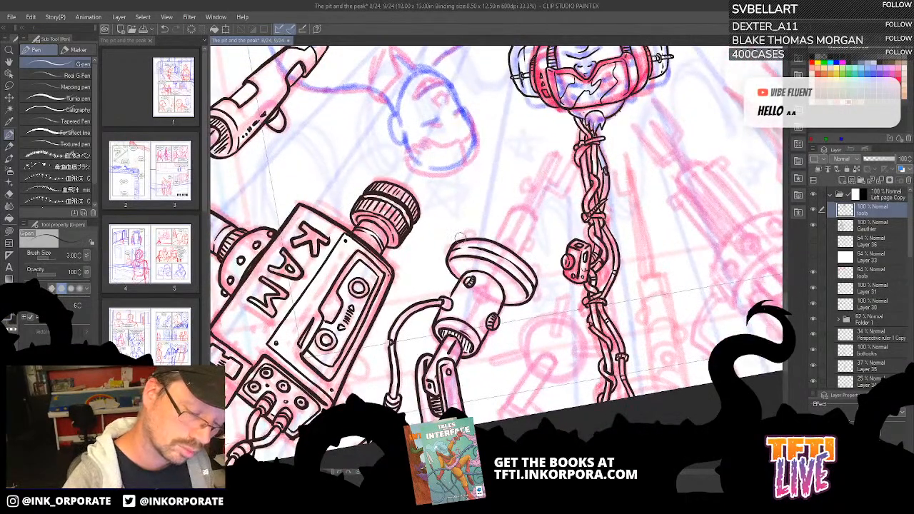
pyautogui.moveTo(460, 240)
pyautogui.mouseDown()
pyautogui.moveTo(467, 231)
pyautogui.moveTo(468, 238)
pyautogui.mouseUp()
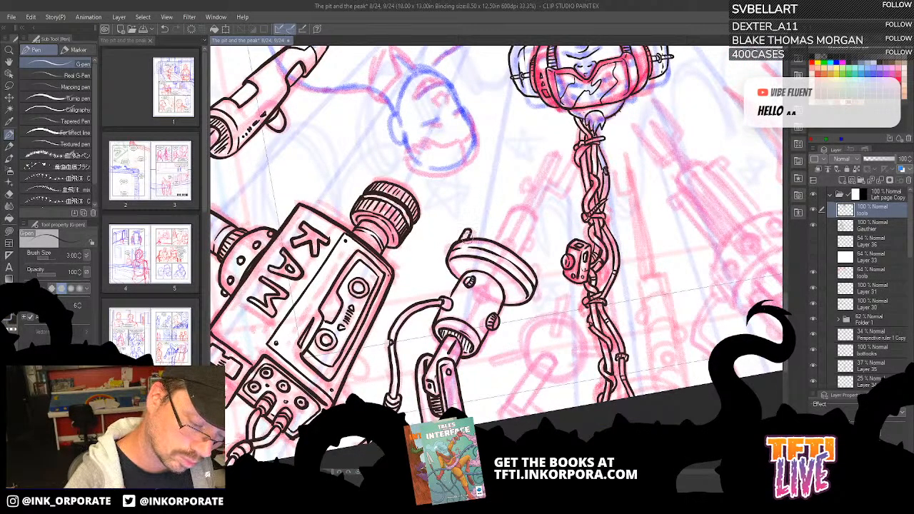
pyautogui.moveTo(537, 273)
pyautogui.mouseDown()
pyautogui.moveTo(538, 262)
pyautogui.moveTo(531, 270)
pyautogui.mouseUp()
pyautogui.moveTo(490, 243)
pyautogui.mouseDown()
pyautogui.moveTo(497, 232)
pyautogui.moveTo(524, 258)
pyautogui.mouseUp()
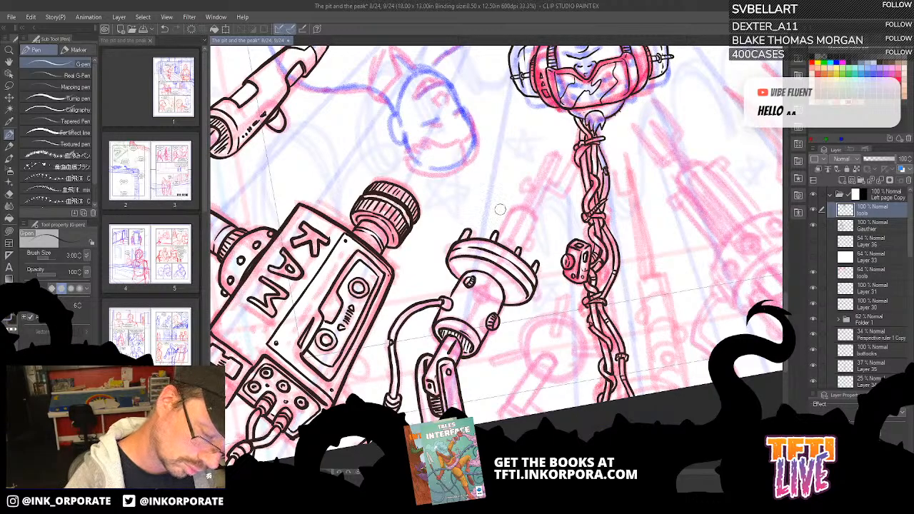
# Ink small slot details around the flange disc's cylinder-side face.
pyautogui.press('^')
pyautogui.press('^')
pyautogui.press('^')
pyautogui.press('^')
pyautogui.press('^')
pyautogui.press('^')
pyautogui.press('^')
pyautogui.press('^')
pyautogui.press('^')
pyautogui.press('^')
pyautogui.press('^')
pyautogui.press('^')
pyautogui.press('^')
pyautogui.press('^')
pyautogui.press('^')
pyautogui.press('^')
pyautogui.press('^')
pyautogui.press('^')
pyautogui.press('^')
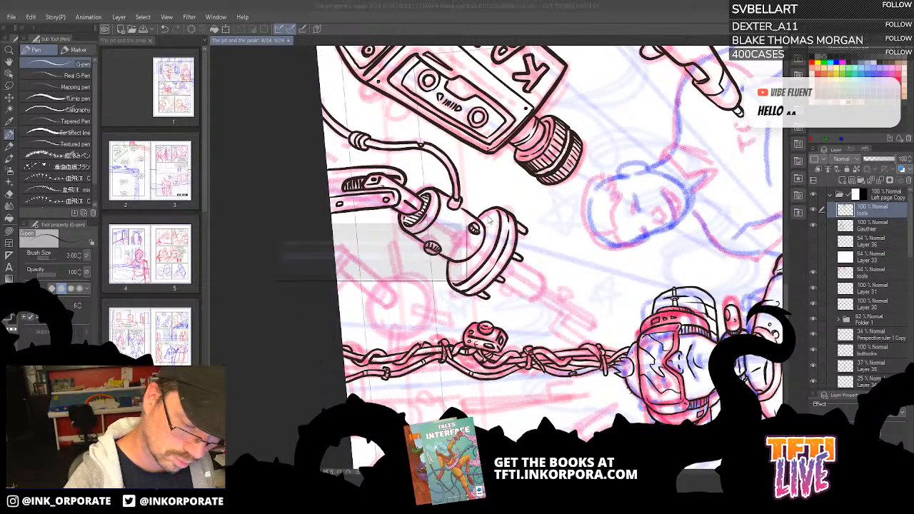
pyautogui.moveTo(487, 217); pyautogui.dragTo(490, 223)
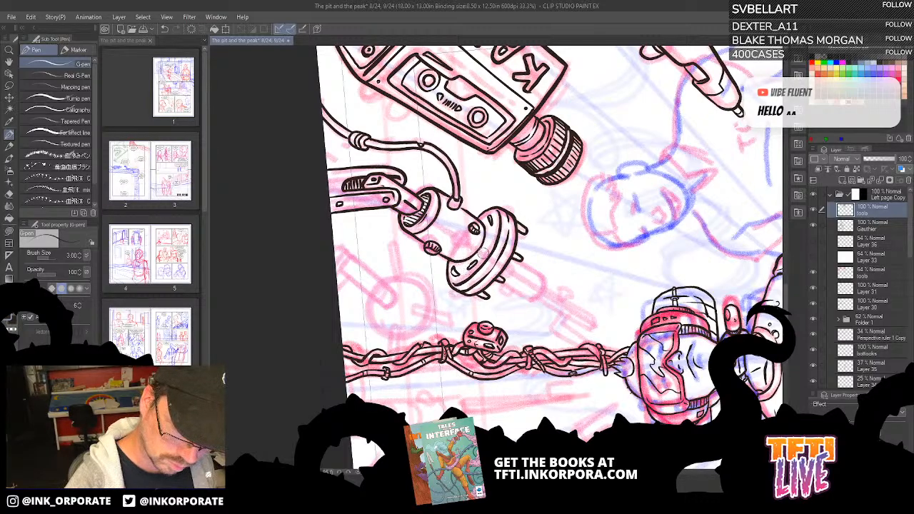
# Ink the short rounded barrel projecting from the flange disc, with a small side knob and a row of dots.
pyautogui.moveTo(545, 310); pyautogui.dragTo(561, 271)
pyautogui.moveTo(406, 237)
pyautogui.mouseDown()
pyautogui.moveTo(414, 213)
pyautogui.moveTo(526, 168)
pyautogui.mouseUp()
pyautogui.moveTo(492, 270); pyautogui.dragTo(541, 179)
pyautogui.moveTo(534, 209)
pyautogui.mouseDown()
pyautogui.moveTo(568, 207)
pyautogui.moveTo(535, 199)
pyautogui.moveTo(533, 210)
pyautogui.moveTo(551, 180)
pyautogui.mouseUp()
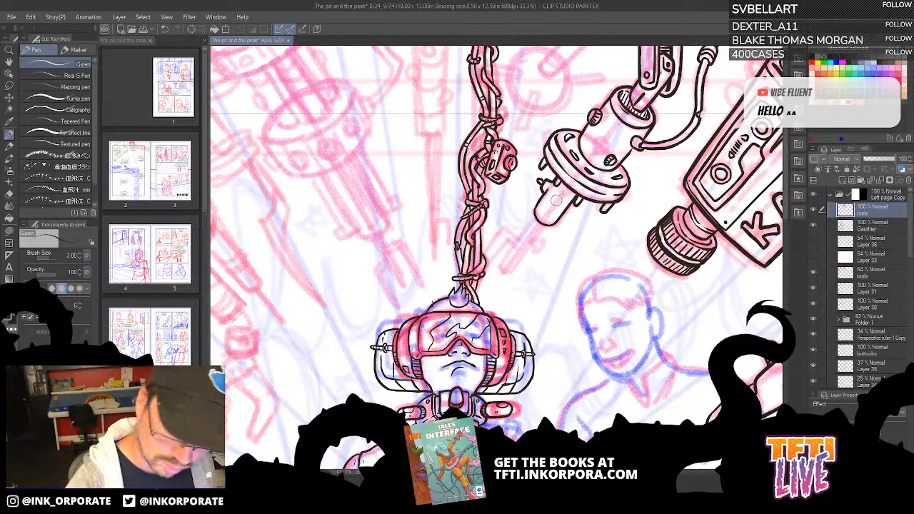
pyautogui.moveTo(552, 211); pyautogui.dragTo(562, 197)
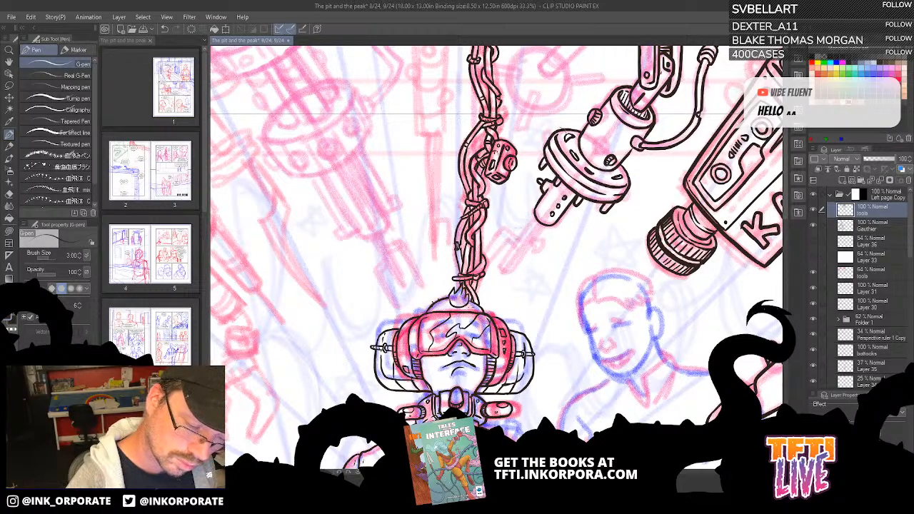
# Ink the thin rod extending from the barrel's tip with a small T-shaped catch on its side, redrawing one edge.
pyautogui.moveTo(498, 265); pyautogui.dragTo(535, 212)
pyautogui.moveTo(500, 264)
pyautogui.mouseDown()
pyautogui.moveTo(506, 273)
pyautogui.moveTo(527, 243)
pyautogui.moveTo(536, 201)
pyautogui.mouseUp()
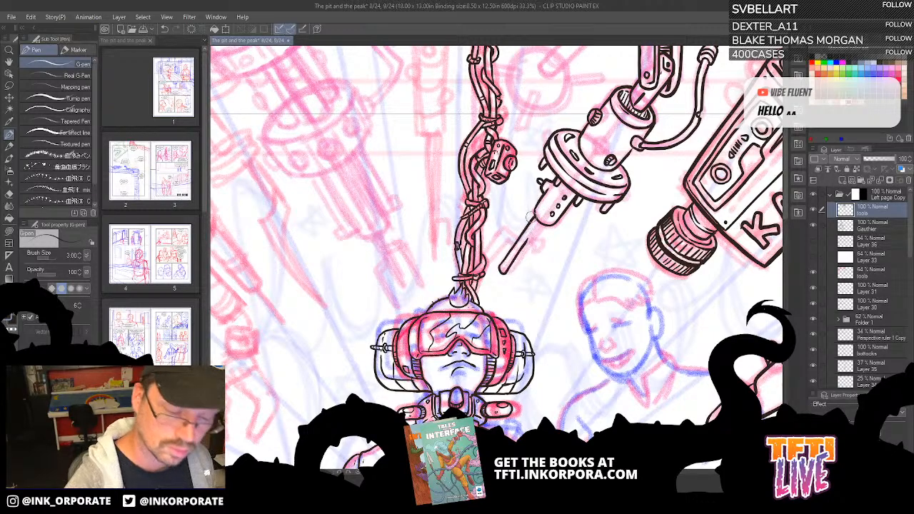
pyautogui.hotkey('ctrl', 'z')
pyautogui.moveTo(500, 264)
pyautogui.mouseDown()
pyautogui.moveTo(533, 233)
pyautogui.moveTo(536, 255)
pyautogui.moveTo(541, 219)
pyautogui.mouseUp()
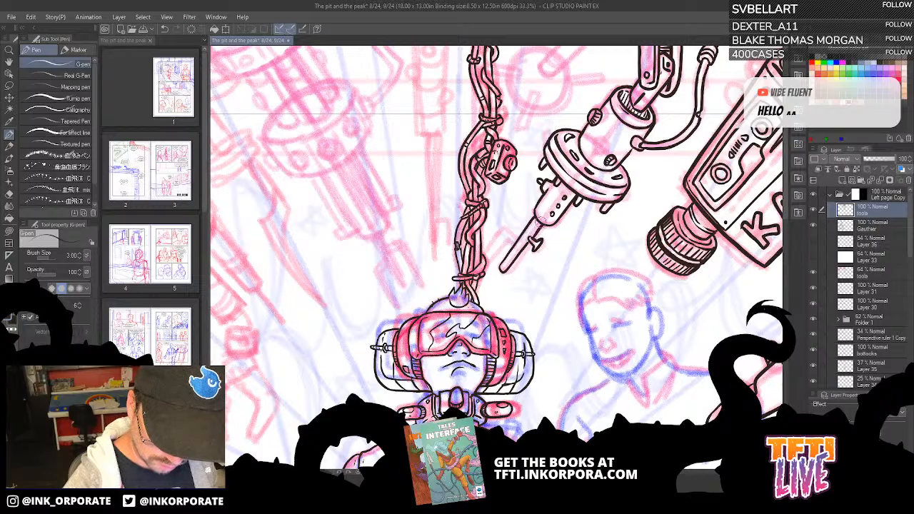
# Ink the bent second prong beside the thin rod at the barrel's tip.
pyautogui.press('^')
pyautogui.press('^')
pyautogui.press('^')
pyautogui.press('^')
pyautogui.press('^')
pyautogui.press('^')
pyautogui.press('^')
pyautogui.press('^')
pyautogui.press('^')
pyautogui.press('^')
pyautogui.press('^')
pyautogui.press('^')
pyautogui.press('^')
pyautogui.press('^')
pyautogui.press('^')
pyautogui.press('^')
pyautogui.press('^')
pyautogui.press('^')
pyautogui.press('^')
pyautogui.press('^')
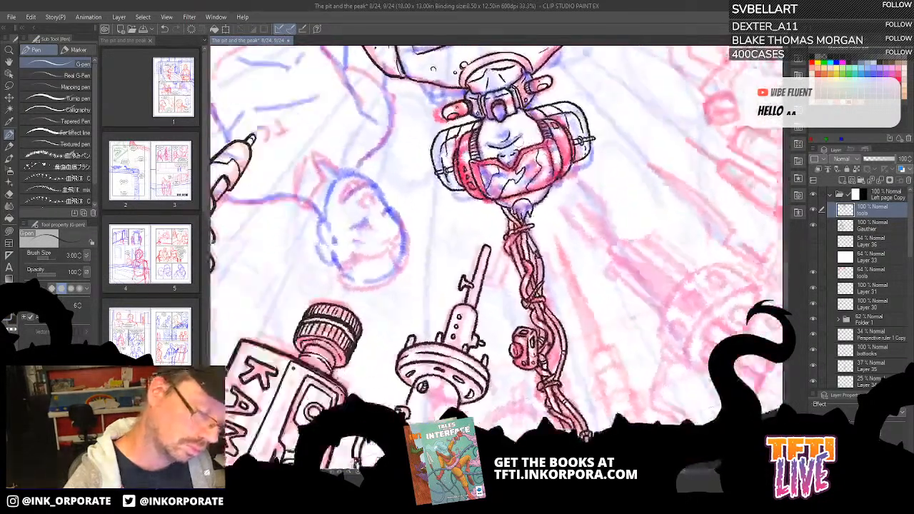
pyautogui.press('^')
pyautogui.press('^')
pyautogui.press('^')
pyautogui.press('^')
pyautogui.press('^')
pyautogui.press('^')
pyautogui.moveTo(494, 262); pyautogui.dragTo(607, 147)
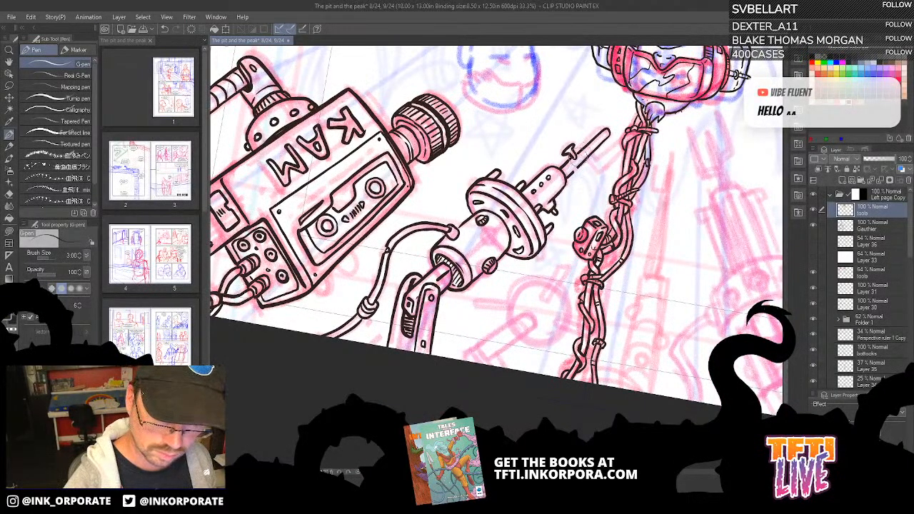
pyautogui.press('^')
pyautogui.press('^')
pyautogui.press('^')
pyautogui.press('^')
pyautogui.press('^')
pyautogui.press('^')
pyautogui.press('^')
pyautogui.press('^')
pyautogui.press('^')
pyautogui.press('^')
pyautogui.press('^')
pyautogui.press('^')
pyautogui.press('^')
pyautogui.press('^')
pyautogui.press('^')
pyautogui.press('^')
pyautogui.press('^')
pyautogui.press('^')
pyautogui.press('^')
pyautogui.press('^')
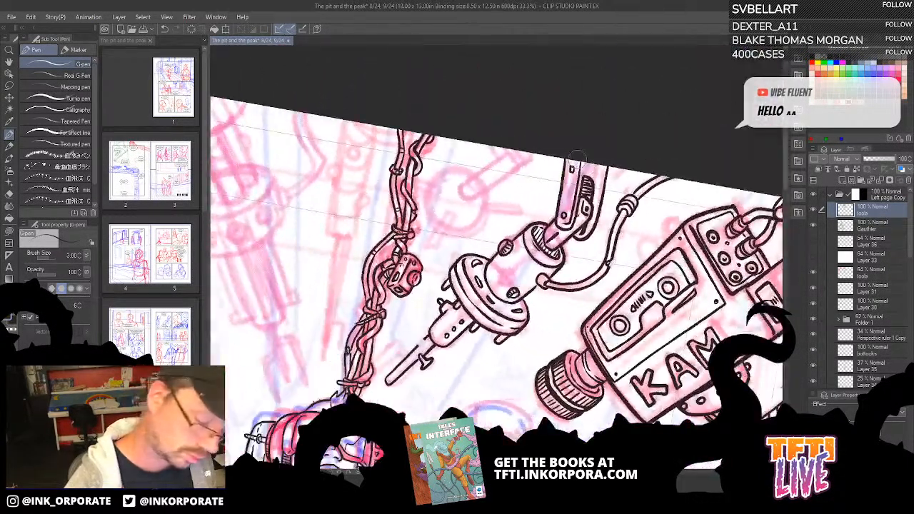
pyautogui.moveTo(602, 346); pyautogui.dragTo(793, 167)
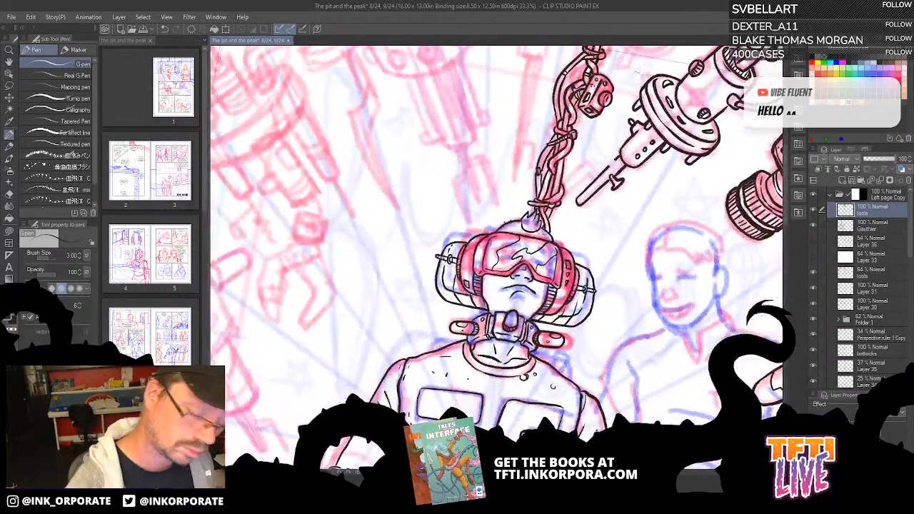
pyautogui.moveTo(577, 177)
pyautogui.mouseDown()
pyautogui.moveTo(604, 152)
pyautogui.moveTo(617, 163)
pyautogui.moveTo(597, 155)
pyautogui.moveTo(587, 169)
pyautogui.mouseUp()
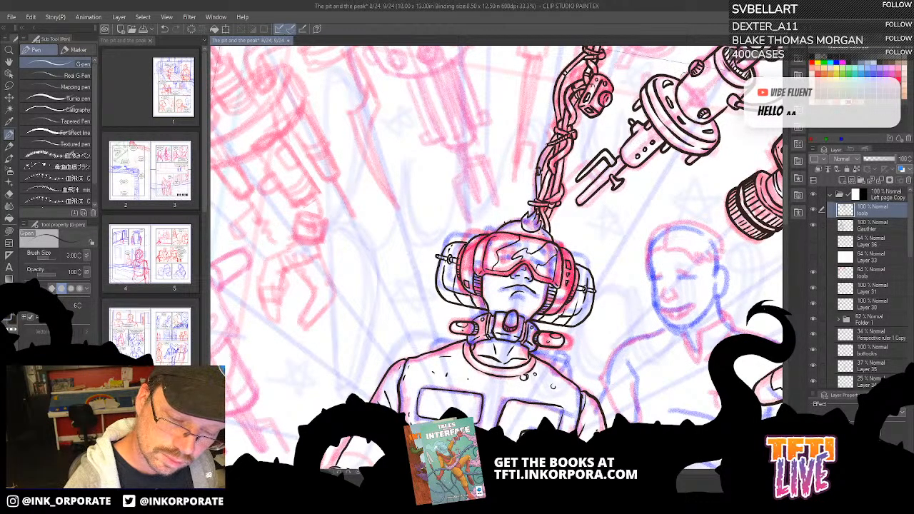
# Ink a ring of small vent marks on the cylinder's body between its bolts.
pyautogui.moveTo(687, 76); pyautogui.dragTo(580, 161)
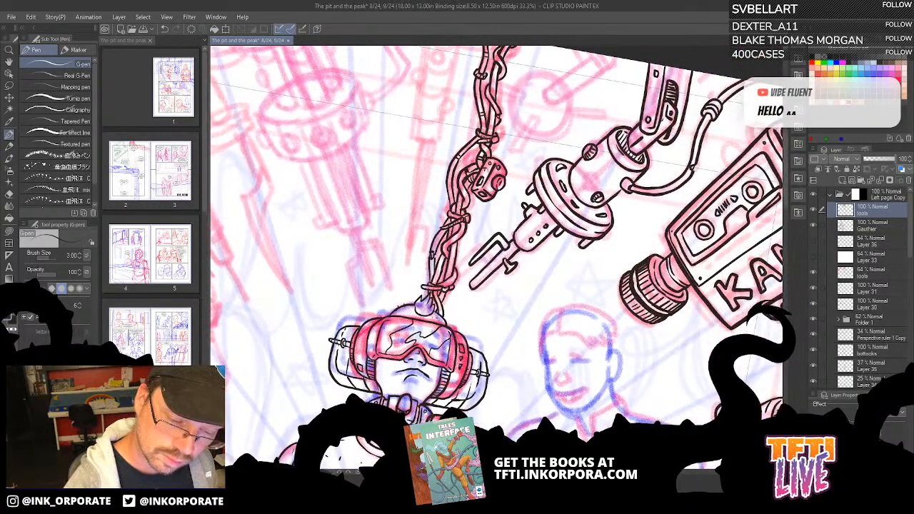
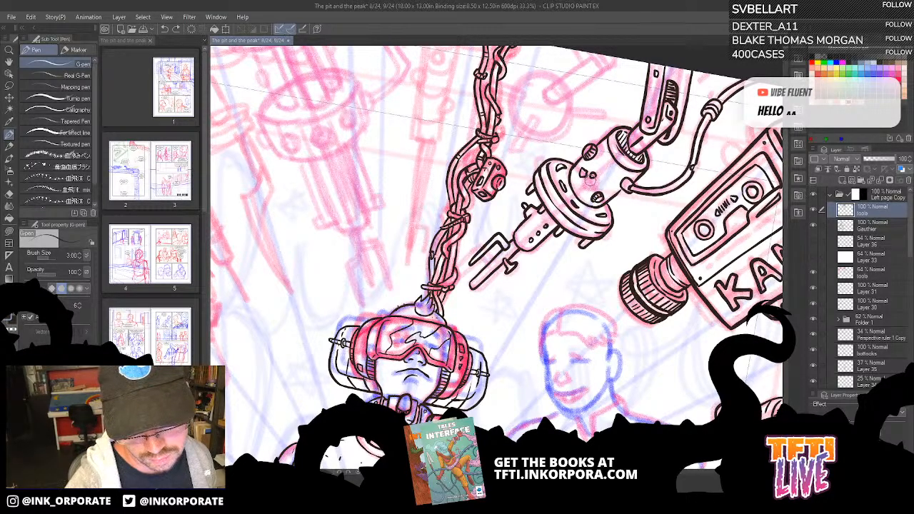
pyautogui.moveTo(590, 183); pyautogui.dragTo(599, 189)
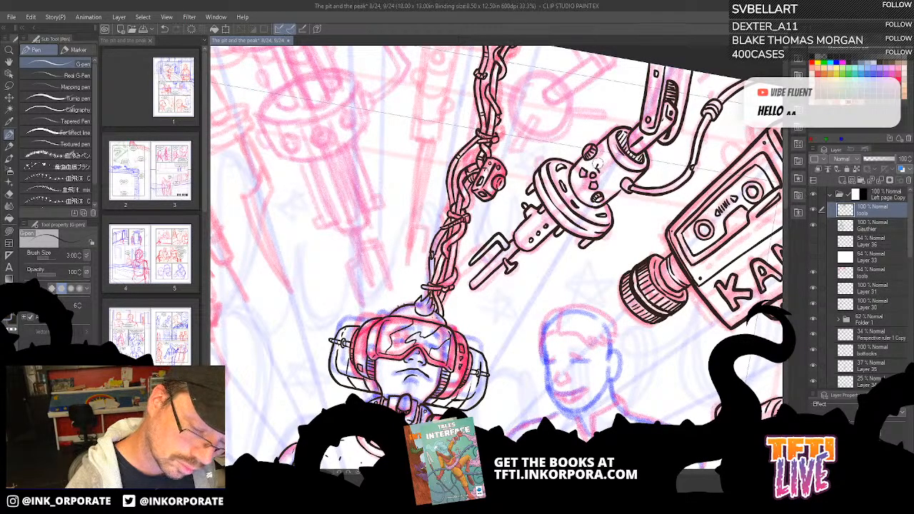
# Ink the curved joint at the page edge and the round-ended rod reaching from it to the sketched ring beside the wire bundle.
pyautogui.press('^')
pyautogui.press('^')
pyautogui.press('^')
pyautogui.press('^')
pyautogui.press('^')
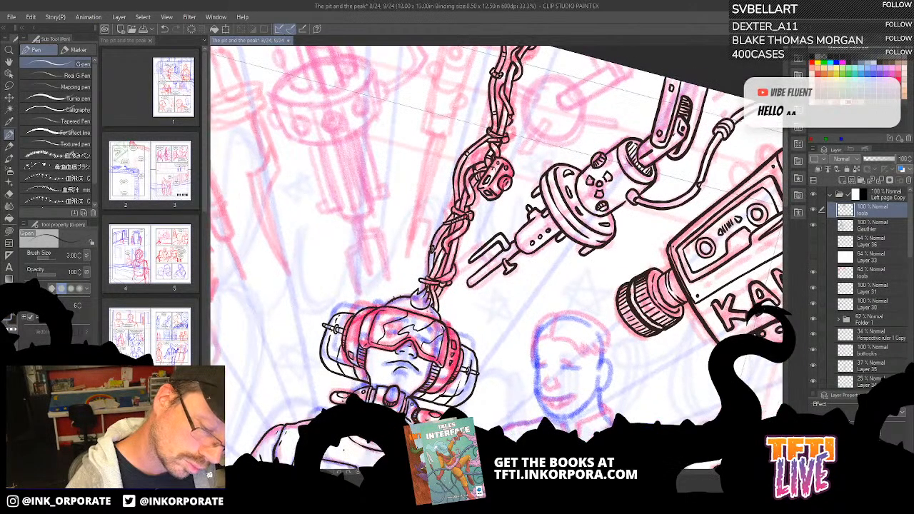
pyautogui.press('^')
pyautogui.press('^')
pyautogui.press('^')
pyautogui.press('^')
pyautogui.press('^')
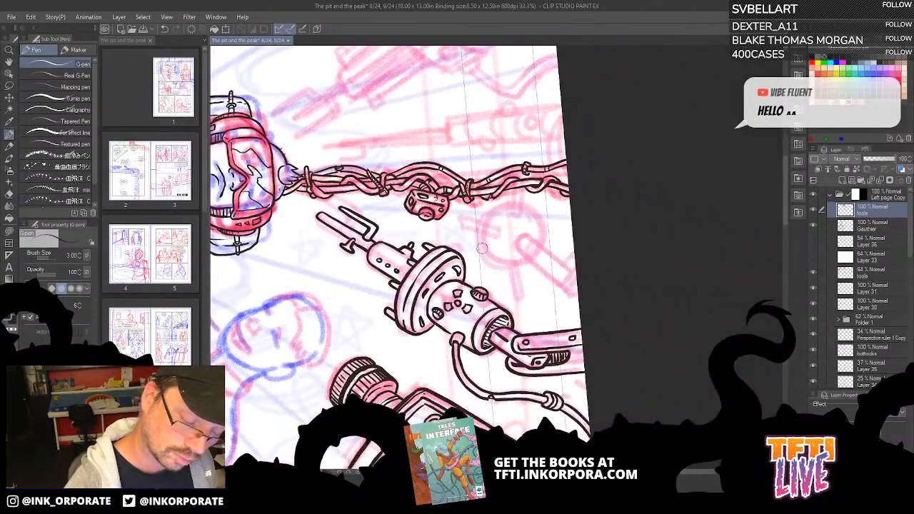
pyautogui.press('^')
pyautogui.press('^')
pyautogui.press('^')
pyautogui.press('^')
pyautogui.press('^')
pyautogui.press('^')
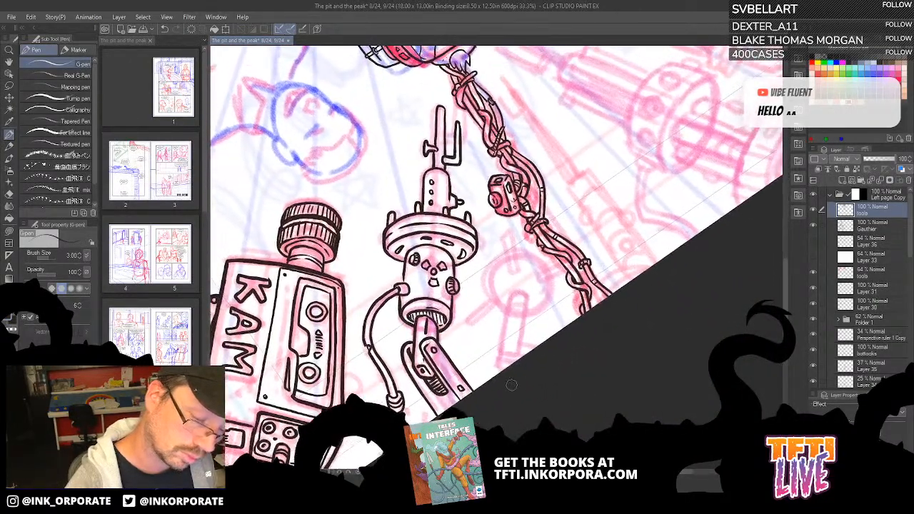
pyautogui.moveTo(523, 282); pyautogui.dragTo(545, 260)
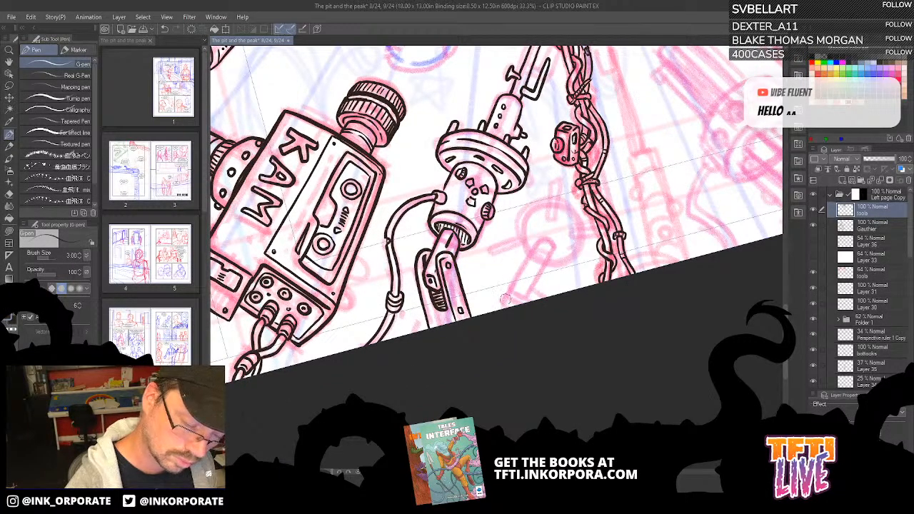
pyautogui.moveTo(502, 311)
pyautogui.mouseDown()
pyautogui.moveTo(538, 304)
pyautogui.moveTo(508, 298)
pyautogui.moveTo(532, 308)
pyautogui.moveTo(528, 246)
pyautogui.moveTo(553, 301)
pyautogui.mouseUp()
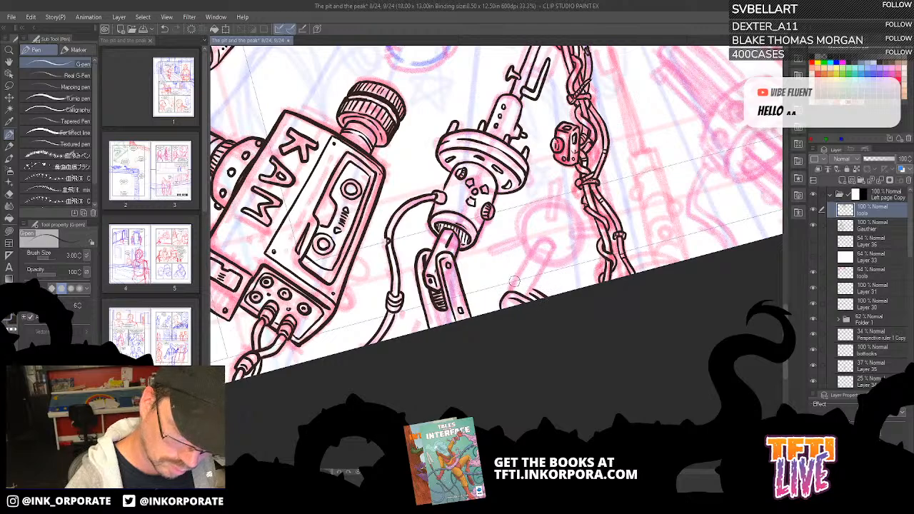
pyautogui.moveTo(520, 266)
pyautogui.mouseDown()
pyautogui.moveTo(545, 241)
pyautogui.moveTo(525, 300)
pyautogui.mouseUp()
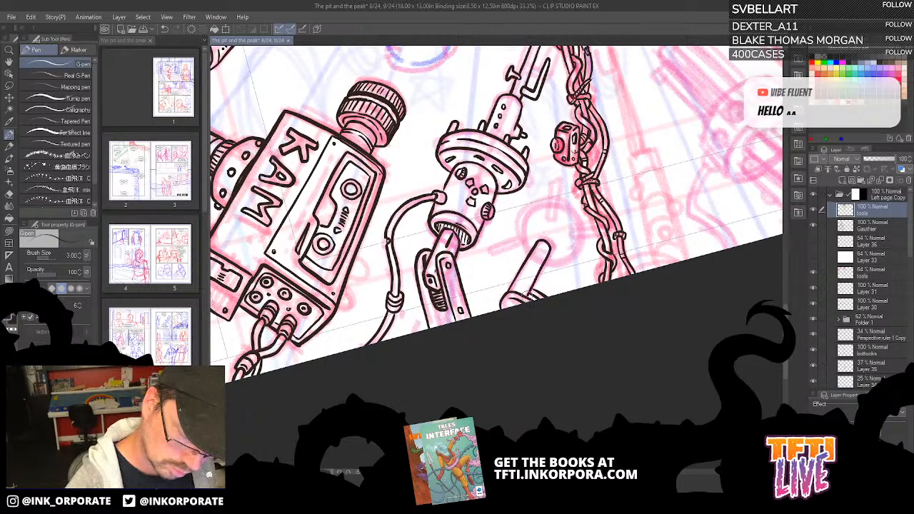
# Ink a collar band across the round-ended rod coming from the curved joint at the page edge.
pyautogui.press('^')
pyautogui.press('^')
pyautogui.press('^')
pyautogui.press('^')
pyautogui.press('^')
pyautogui.press('^')
pyautogui.press('^')
pyautogui.press('^')
pyautogui.press('^')
pyautogui.press('^')
pyautogui.press('^')
pyautogui.press('^')
pyautogui.press('^')
pyautogui.press('^')
pyautogui.press('^')
pyautogui.press('^')
pyautogui.press('^')
pyautogui.press('^')
pyautogui.press('^')
pyautogui.press('^')
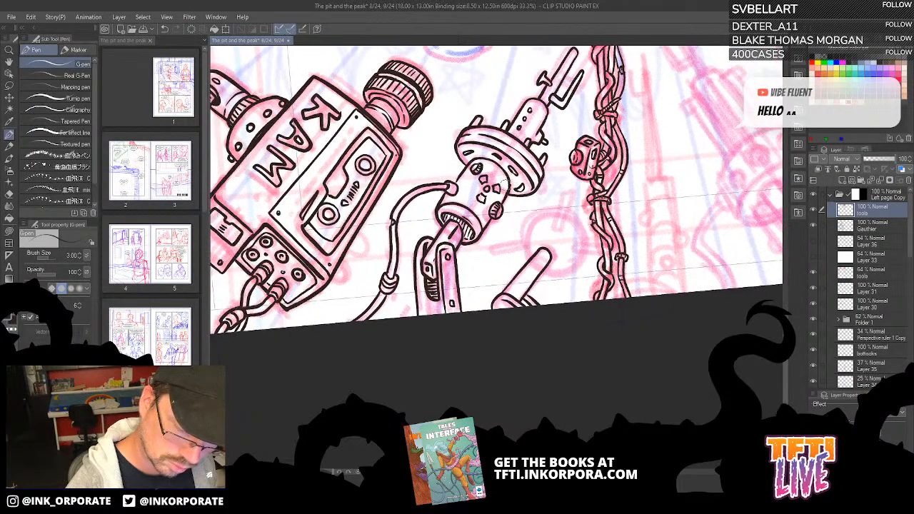
pyautogui.moveTo(523, 285); pyautogui.dragTo(585, 209)
pyautogui.moveTo(549, 206); pyautogui.dragTo(529, 222)
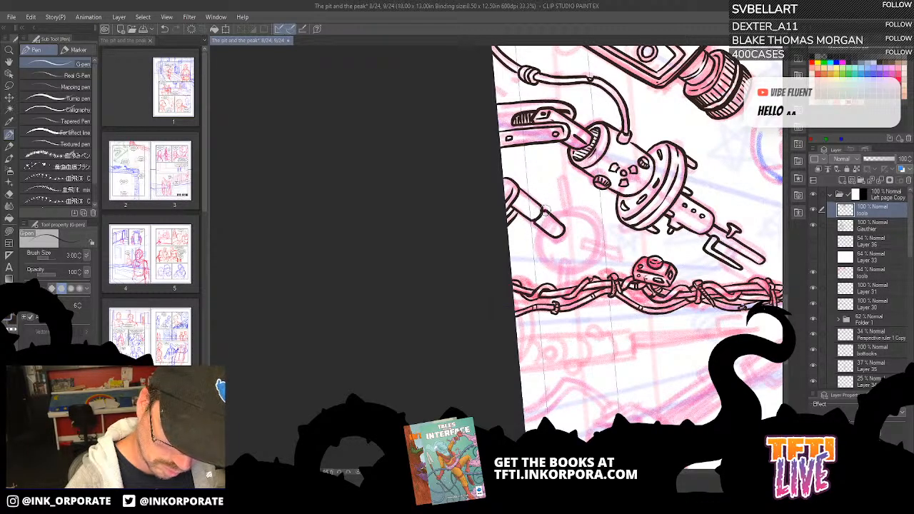
pyautogui.moveTo(543, 214); pyautogui.dragTo(539, 220)
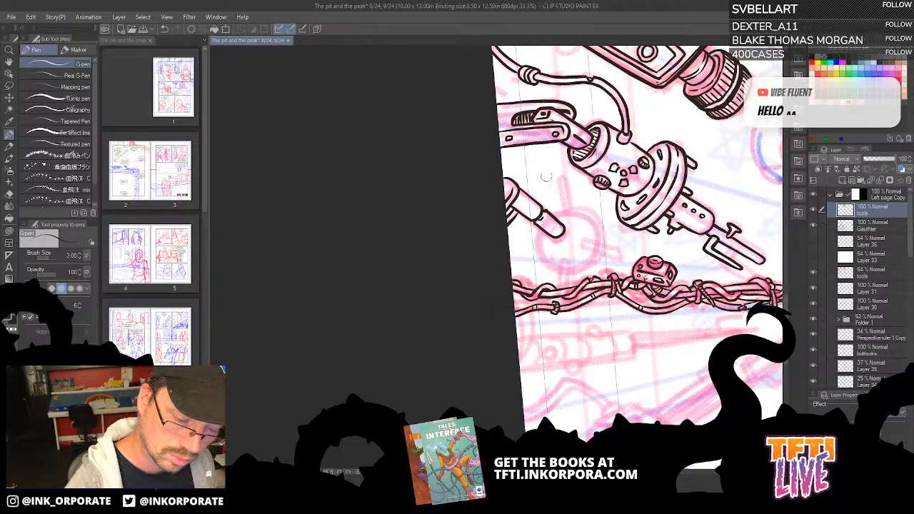
# Ink the round ball outline at the end of the rod, with one straight spike projecting from it.
pyautogui.moveTo(598, 256); pyautogui.dragTo(589, 223)
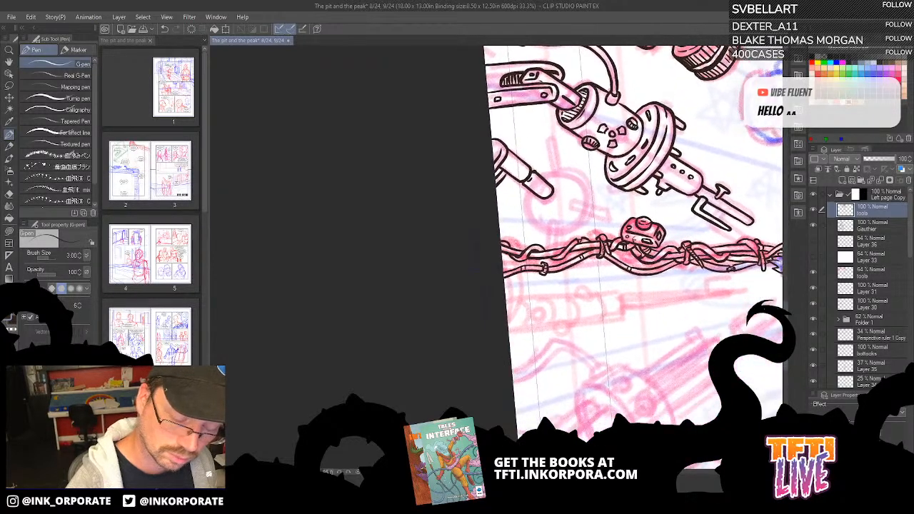
pyautogui.moveTo(530, 185)
pyautogui.mouseDown()
pyautogui.moveTo(539, 228)
pyautogui.moveTo(576, 225)
pyautogui.moveTo(585, 194)
pyautogui.moveTo(571, 177)
pyautogui.moveTo(549, 174)
pyautogui.moveTo(554, 143)
pyautogui.moveTo(556, 174)
pyautogui.mouseUp()
pyautogui.press('^')
pyautogui.press('^')
pyautogui.press('^')
pyautogui.press('^')
pyautogui.press('^')
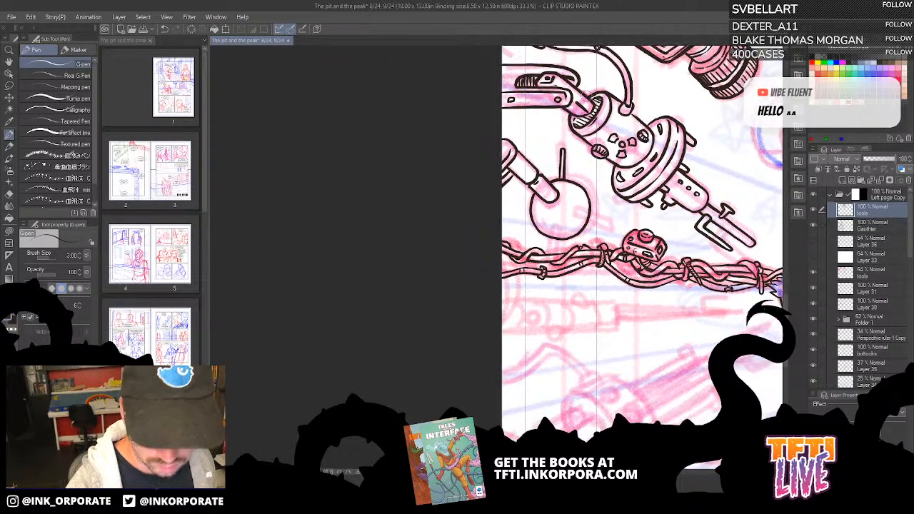
# Ink a second spike on the ball's face, with a small rounded base, pointing toward the twin-pronged tool.
pyautogui.press('^')
pyautogui.press('^')
pyautogui.press('^')
pyautogui.press('^')
pyautogui.press('^')
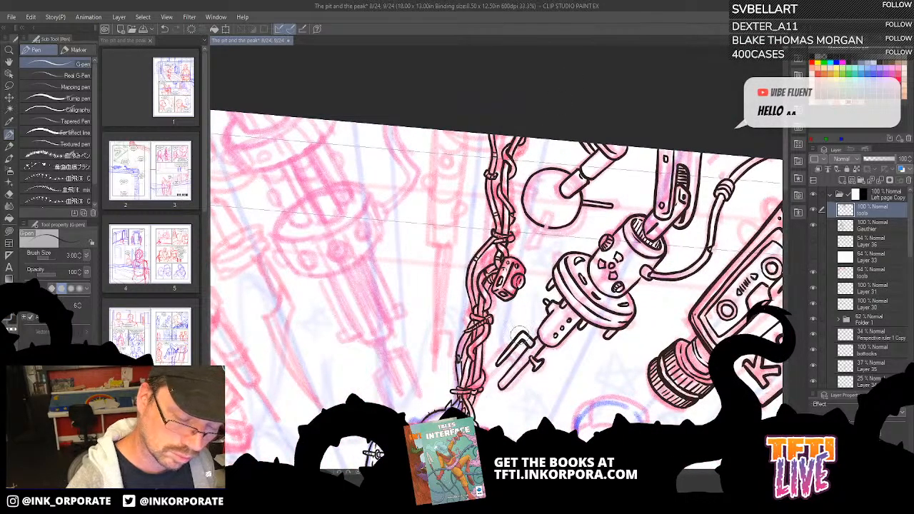
pyautogui.press('^')
pyautogui.moveTo(484, 358); pyautogui.dragTo(489, 305)
pyautogui.press('^')
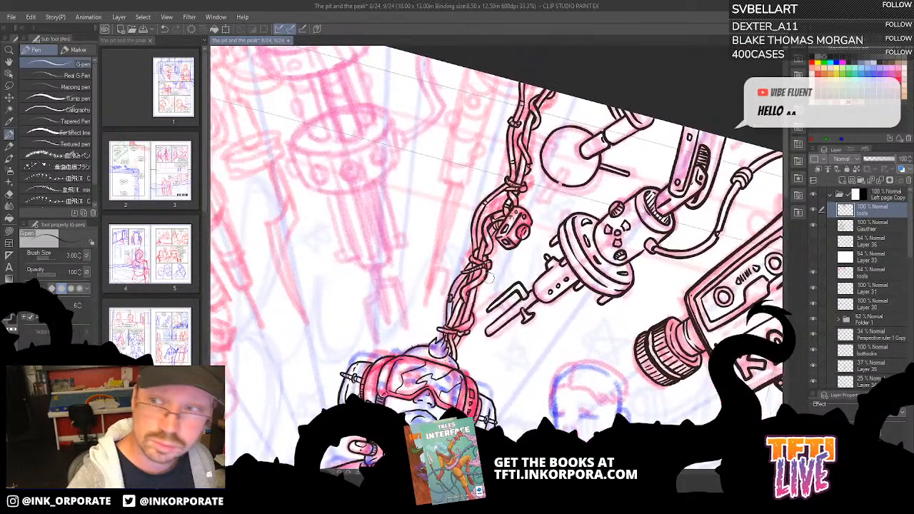
pyautogui.press('^')
pyautogui.press('^')
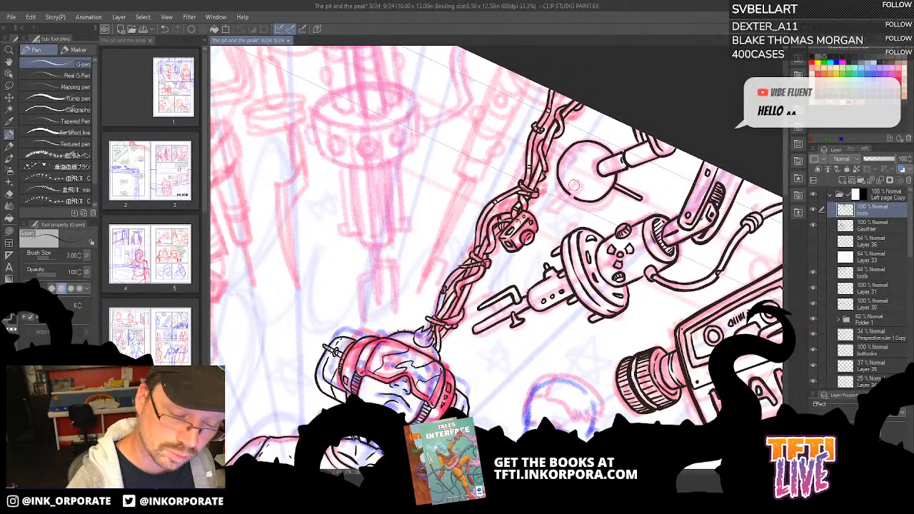
pyautogui.moveTo(573, 185)
pyautogui.mouseDown()
pyautogui.moveTo(560, 216)
pyautogui.moveTo(576, 188)
pyautogui.mouseUp()
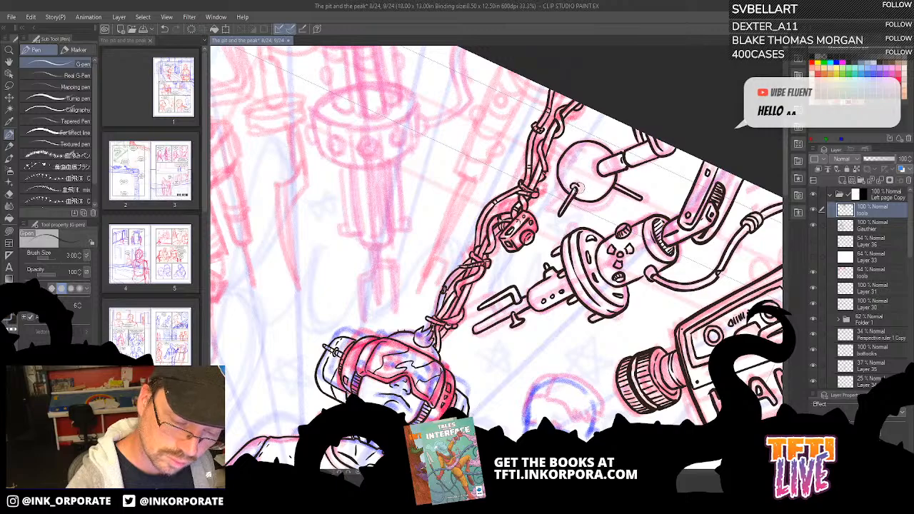
# Ink another based spike on the ball, pointing toward the wire bundle at the page edge.
pyautogui.press('^')
pyautogui.press('^')
pyautogui.press('^')
pyautogui.press('^')
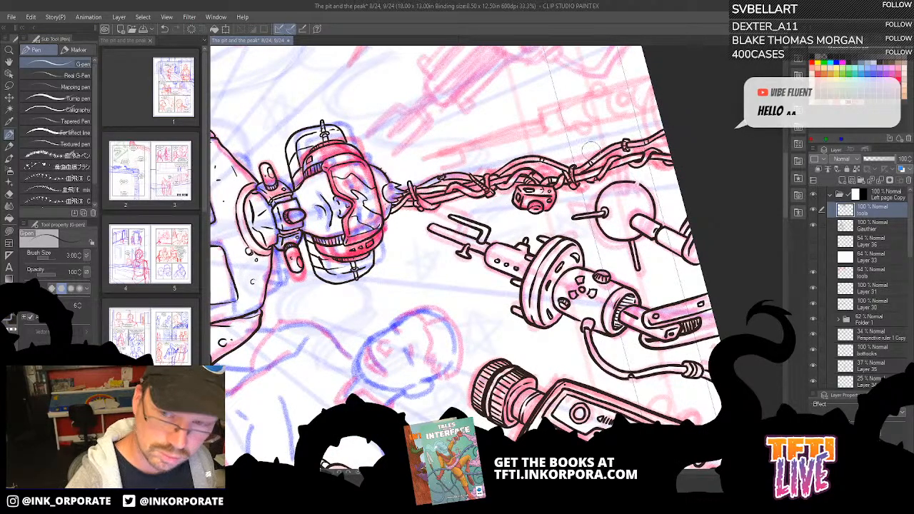
pyautogui.press('^')
pyautogui.press('^')
pyautogui.press('^')
pyautogui.moveTo(592, 152); pyautogui.dragTo(525, 93)
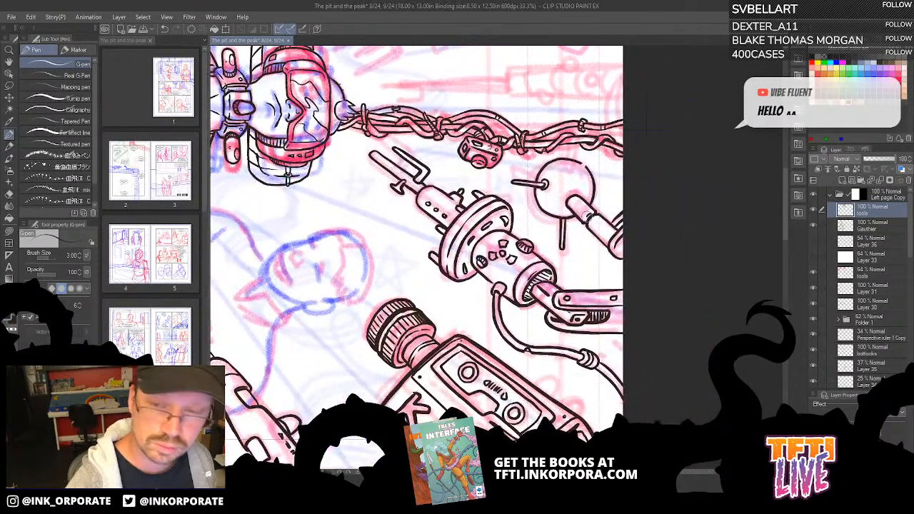
pyautogui.moveTo(543, 202); pyautogui.dragTo(563, 261)
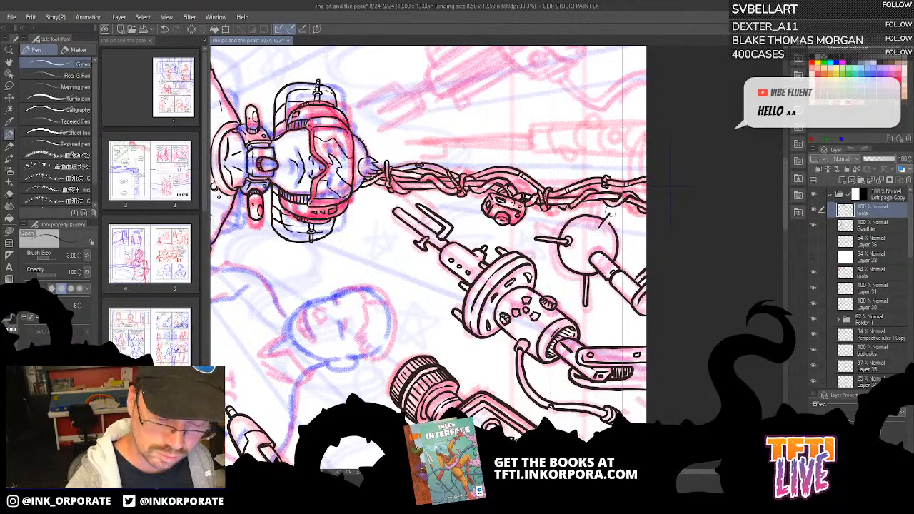
pyautogui.moveTo(613, 214); pyautogui.dragTo(602, 228)
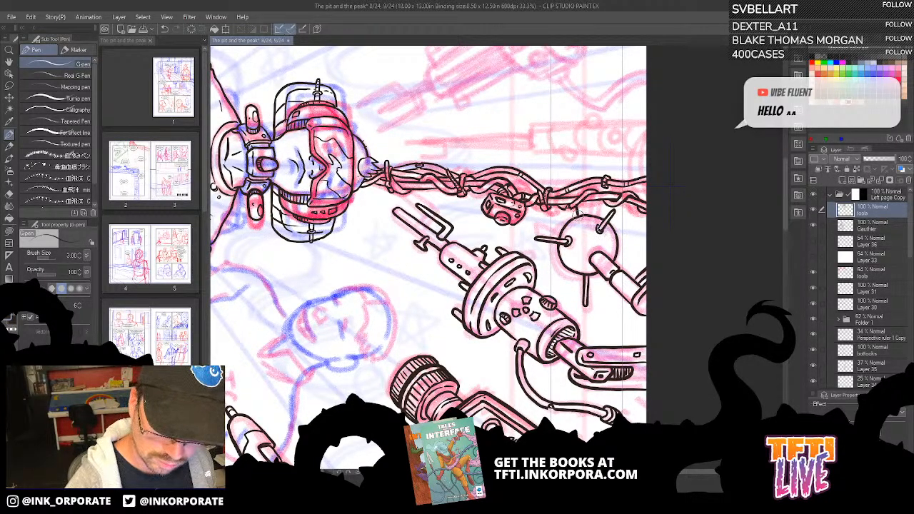
# Undo the last stroke and ink the remaining spikes around the ball's rim.
pyautogui.hotkey('ctrl', 'z')
pyautogui.moveTo(598, 159)
pyautogui.mouseDown()
pyautogui.moveTo(635, 241)
pyautogui.moveTo(565, 376)
pyautogui.mouseUp()
pyautogui.moveTo(474, 452); pyautogui.dragTo(474, 390)
pyautogui.moveTo(477, 322)
pyautogui.mouseDown()
pyautogui.moveTo(478, 343)
pyautogui.moveTo(480, 323)
pyautogui.mouseUp()
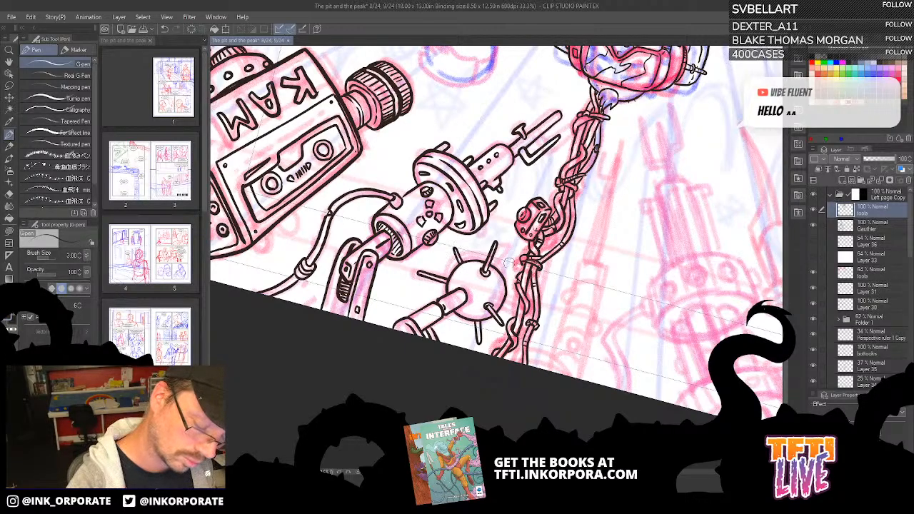
pyautogui.moveTo(502, 277)
pyautogui.mouseDown()
pyautogui.moveTo(513, 272)
pyautogui.moveTo(506, 281)
pyautogui.mouseUp()
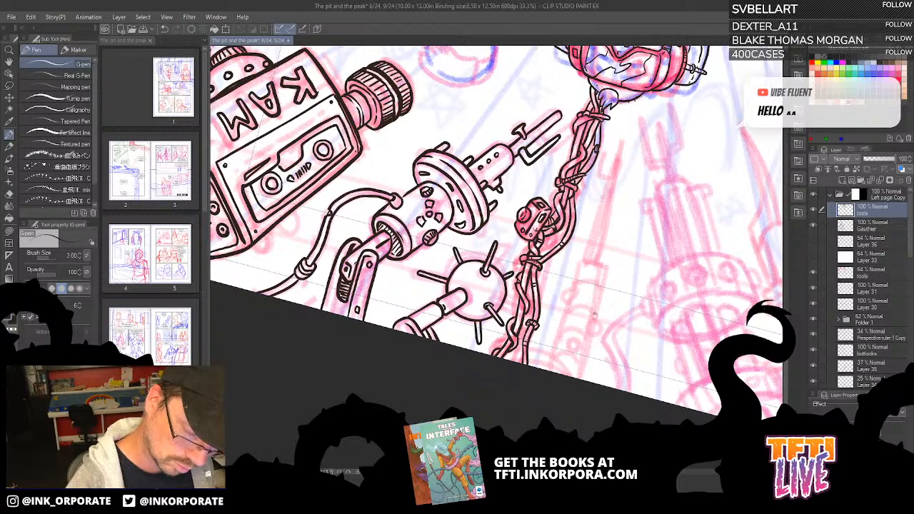
# Try to ink a small arc along the page edge beside the base of the wire bundle.
pyautogui.moveTo(594, 315)
pyautogui.mouseDown()
pyautogui.moveTo(520, 317)
pyautogui.moveTo(497, 261)
pyautogui.mouseUp()
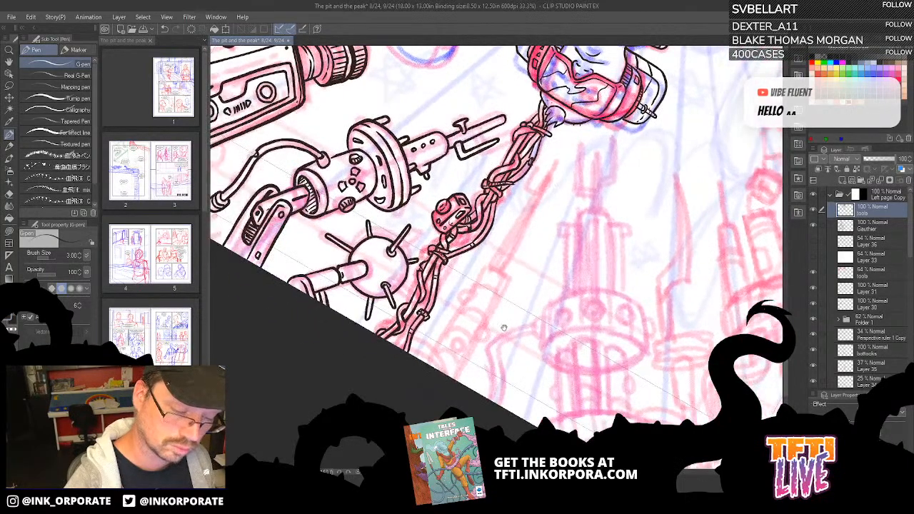
pyautogui.moveTo(504, 328)
pyautogui.mouseDown()
pyautogui.moveTo(480, 372)
pyautogui.moveTo(553, 223)
pyautogui.mouseUp()
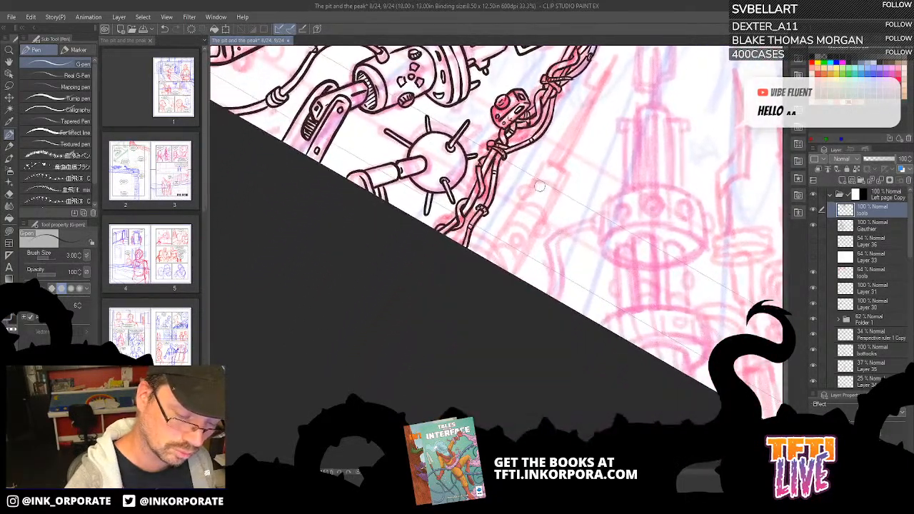
pyautogui.moveTo(446, 238)
pyautogui.mouseDown()
pyautogui.moveTo(469, 233)
pyautogui.moveTo(451, 240)
pyautogui.moveTo(508, 272)
pyautogui.mouseUp()
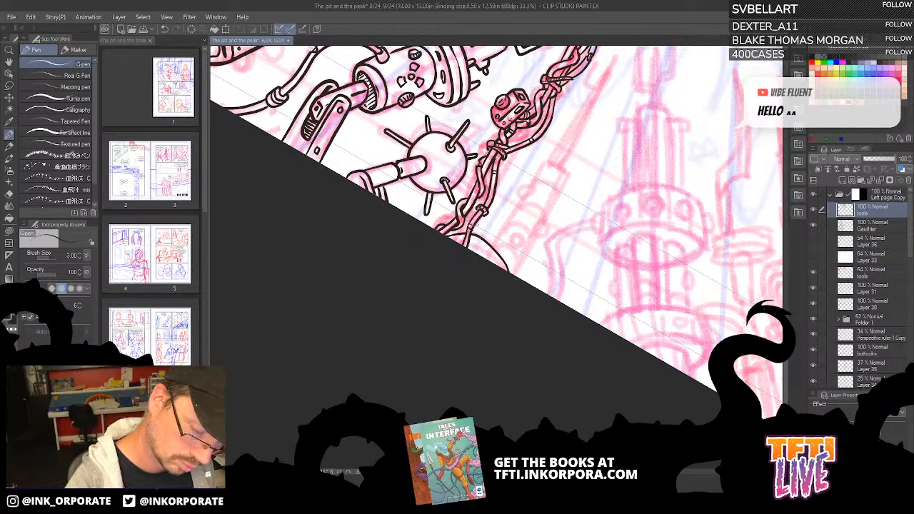
# Ink a wide double-lined arc from the base of the wire bundle back to the page edge, redrawing its inner line.
pyautogui.press('^')
pyautogui.press('^')
pyautogui.press('^')
pyautogui.press('^')
pyautogui.press('^')
pyautogui.press('^')
pyautogui.press('^')
pyautogui.press('^')
pyautogui.press('^')
pyautogui.press('^')
pyautogui.press('^')
pyautogui.press('^')
pyautogui.press('^')
pyautogui.press('^')
pyautogui.press('^')
pyautogui.press('^')
pyautogui.press('^')
pyautogui.press('^')
pyautogui.press('^')
pyautogui.press('^')
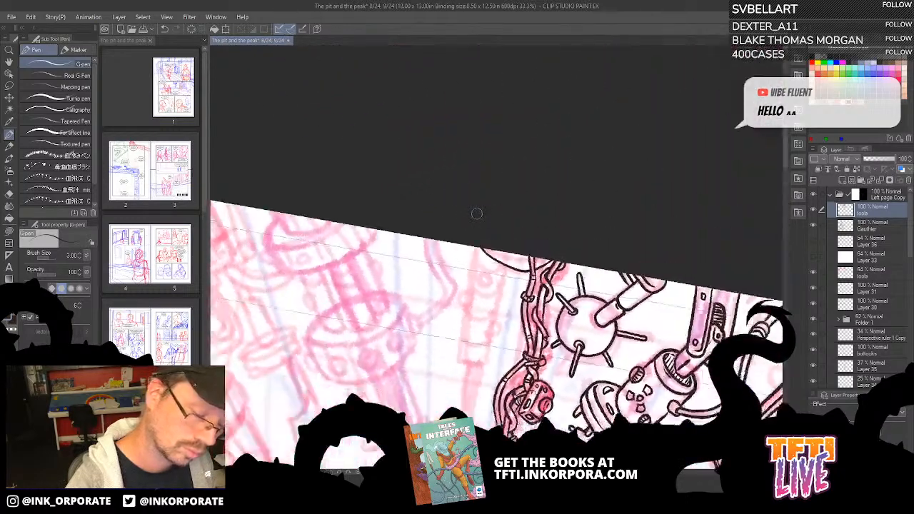
pyautogui.press('^')
pyautogui.press('^')
pyautogui.press('^')
pyautogui.press('^')
pyautogui.press('^')
pyautogui.press('^')
pyautogui.press('^')
pyautogui.press('^')
pyautogui.press('^')
pyautogui.press('^')
pyautogui.press('^')
pyautogui.press('^')
pyautogui.press('^')
pyautogui.press('^')
pyautogui.press('^')
pyautogui.press('^')
pyautogui.press('^')
pyautogui.press('^')
pyautogui.press('^')
pyautogui.press('^')
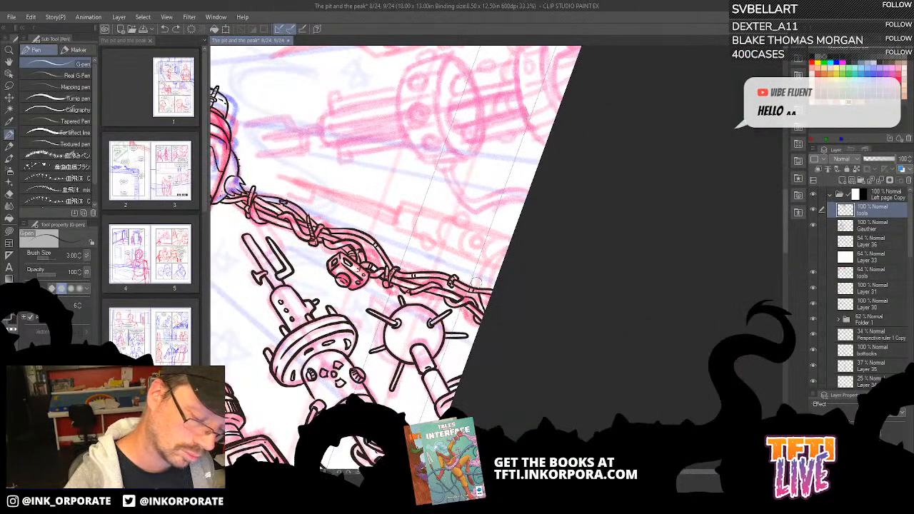
pyautogui.moveTo(479, 291)
pyautogui.mouseDown()
pyautogui.moveTo(479, 251)
pyautogui.moveTo(509, 192)
pyautogui.moveTo(541, 165)
pyautogui.mouseUp()
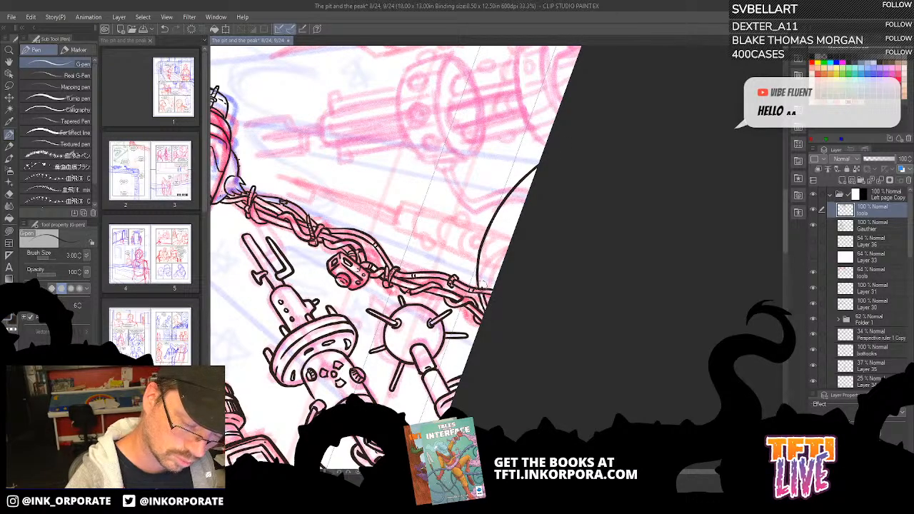
pyautogui.moveTo(483, 284); pyautogui.dragTo(494, 221)
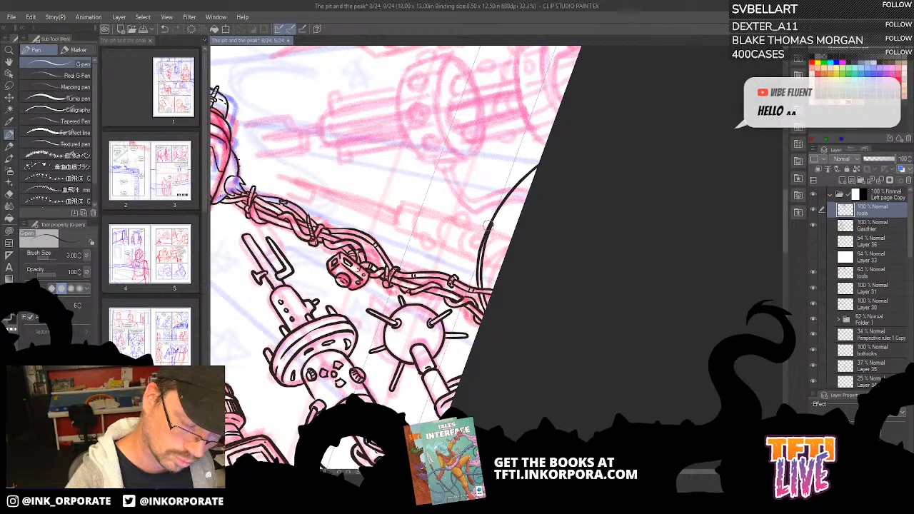
pyautogui.hotkey('ctrl', 'z')
pyautogui.moveTo(482, 293)
pyautogui.mouseDown()
pyautogui.moveTo(485, 246)
pyautogui.moveTo(502, 207)
pyautogui.moveTo(535, 173)
pyautogui.moveTo(547, 179)
pyautogui.mouseUp()
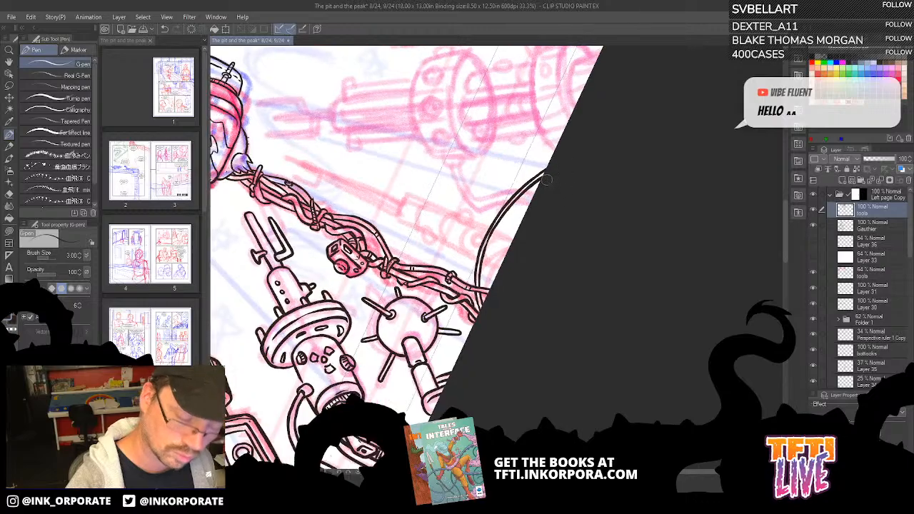
# Try to ink the curved collar of the sketched needle tool beside the wire bundle, and undo the stroke.
pyautogui.press('^')
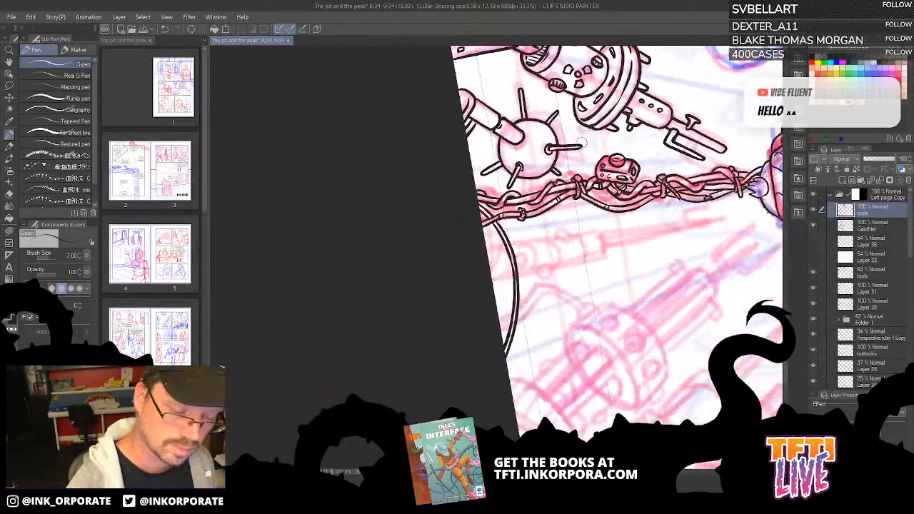
pyautogui.press('^')
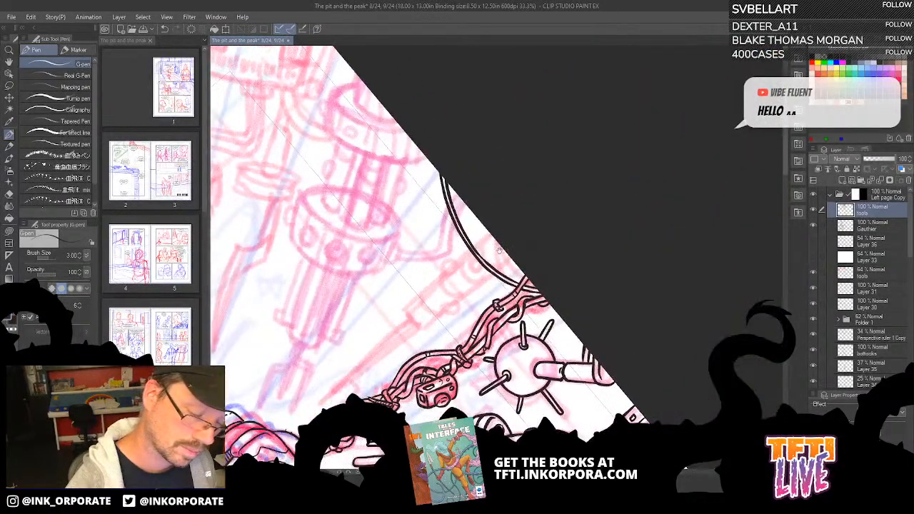
pyautogui.moveTo(498, 250)
pyautogui.mouseDown()
pyautogui.moveTo(555, 140)
pyautogui.moveTo(596, 135)
pyautogui.mouseUp()
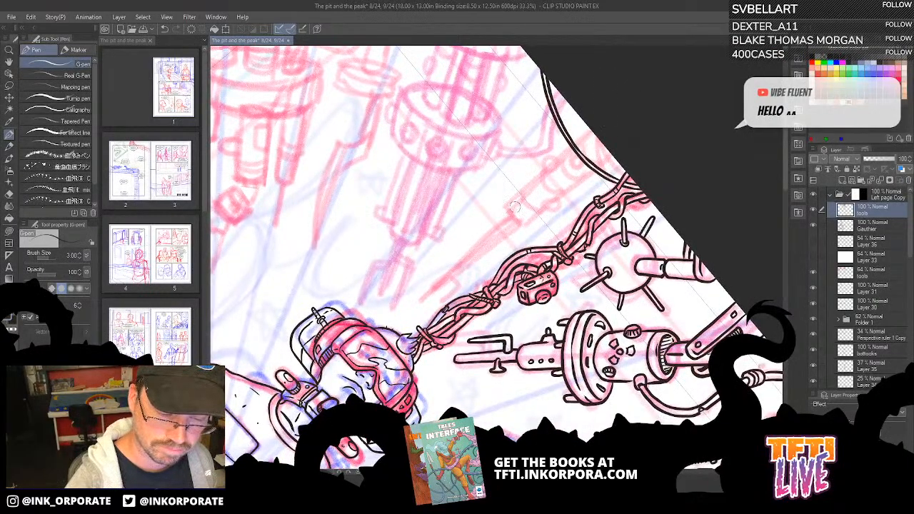
pyautogui.moveTo(514, 207)
pyautogui.mouseDown()
pyautogui.moveTo(506, 208)
pyautogui.moveTo(510, 223)
pyautogui.moveTo(529, 223)
pyautogui.moveTo(541, 197)
pyautogui.mouseUp()
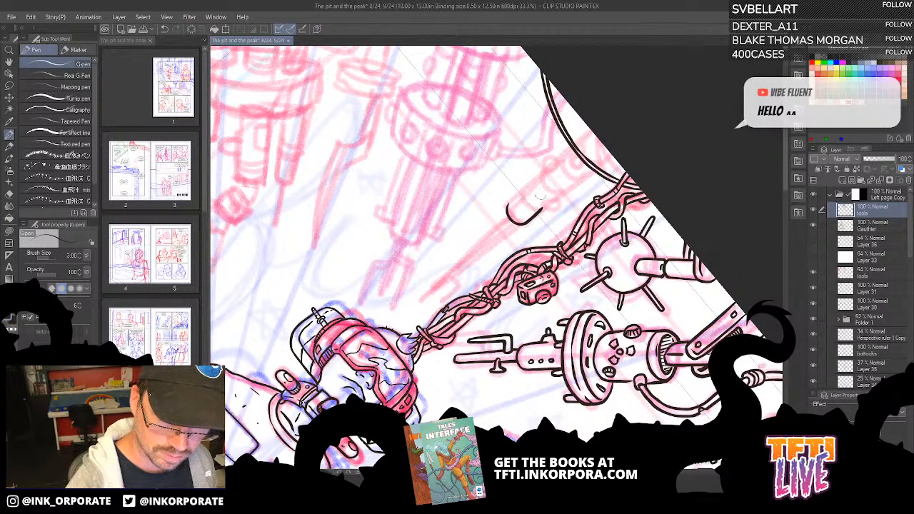
pyautogui.hotkey('ctrl', 'z')
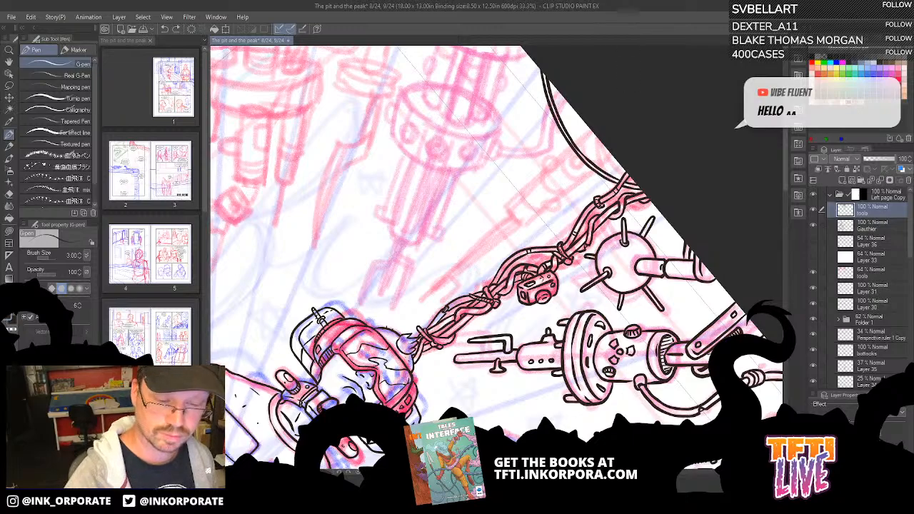
pyautogui.moveTo(579, 203); pyautogui.dragTo(606, 182)
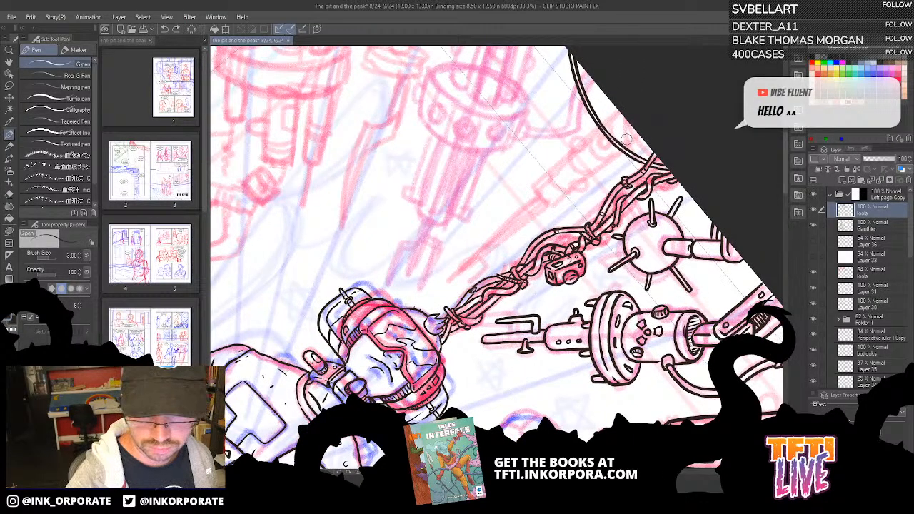
pyautogui.moveTo(627, 140); pyautogui.dragTo(601, 363)
pyautogui.moveTo(585, 288)
pyautogui.mouseDown()
pyautogui.moveTo(580, 219)
pyautogui.moveTo(608, 119)
pyautogui.mouseUp()
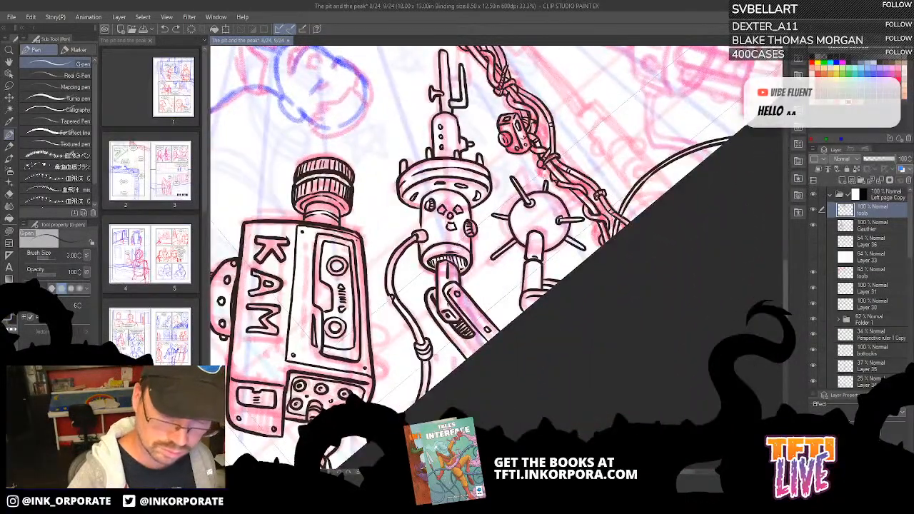
pyautogui.moveTo(618, 221); pyautogui.dragTo(623, 201)
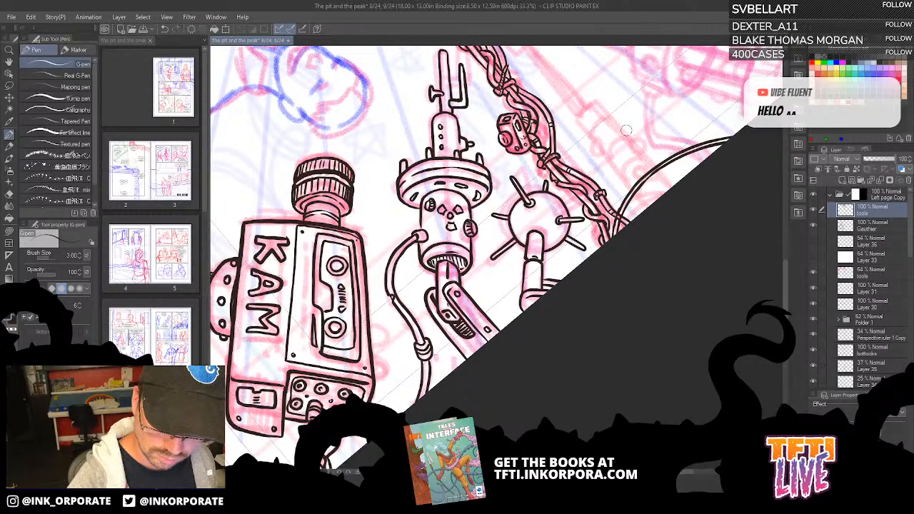
pyautogui.click(878, 226)
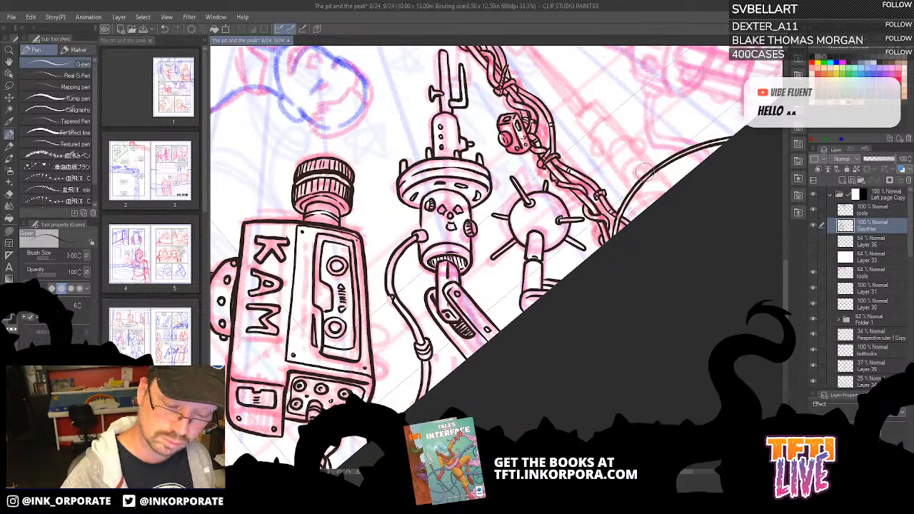
pyautogui.click(870, 208)
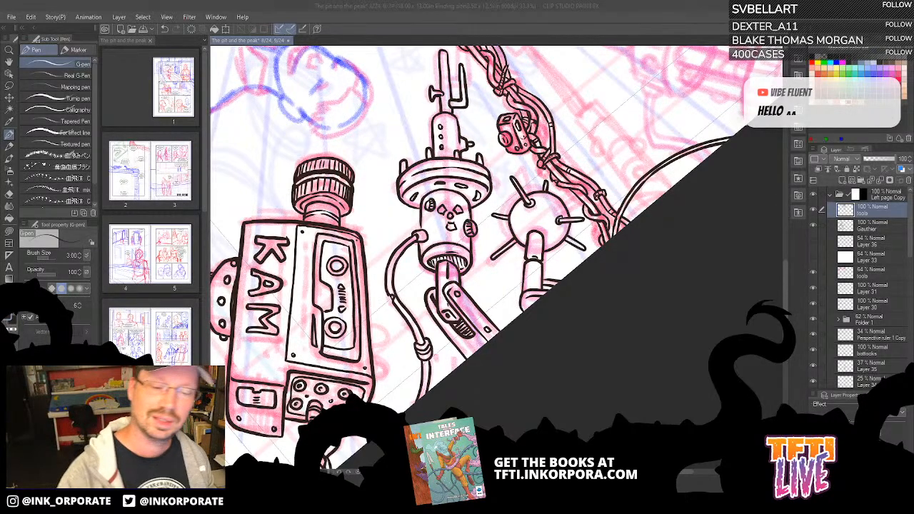
pyautogui.moveTo(575, 65); pyautogui.dragTo(807, 307)
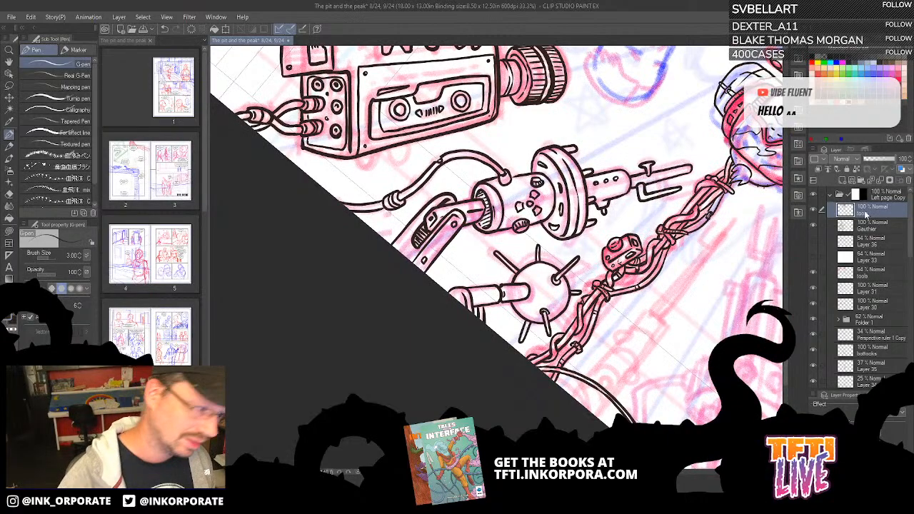
pyautogui.moveTo(496, 414); pyautogui.dragTo(415, 345)
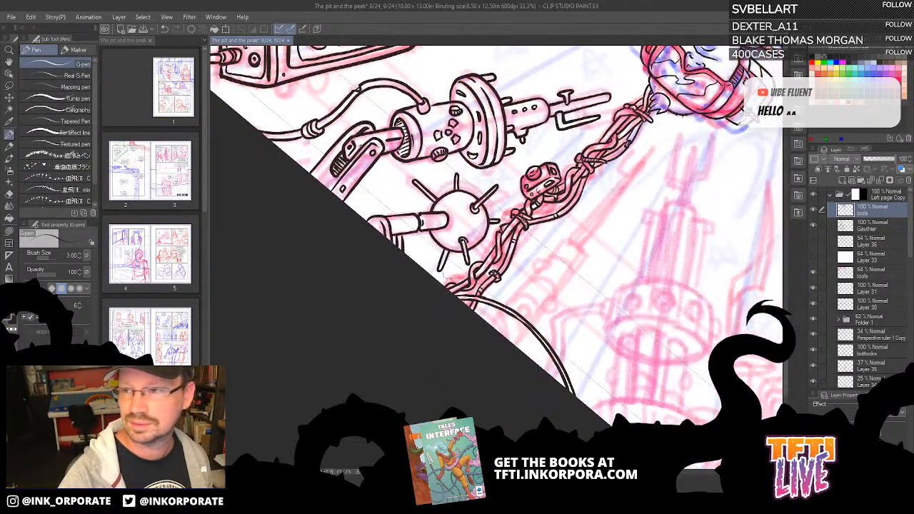
# Ink a small round bolt on the edge of the sketched needle tool beside the wire bundle, undoing one stroke.
pyautogui.press('^')
pyautogui.press('^')
pyautogui.press('^')
pyautogui.press('^')
pyautogui.press('^')
pyautogui.moveTo(622, 223); pyautogui.dragTo(585, 114)
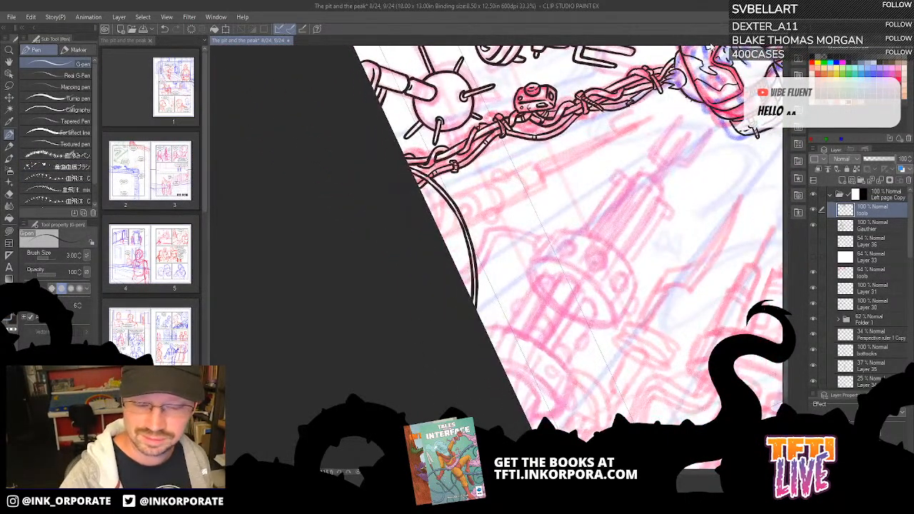
pyautogui.press('-')
pyautogui.press('-')
pyautogui.press('-')
pyautogui.press('-')
pyautogui.press('-')
pyautogui.press('-')
pyautogui.press('-')
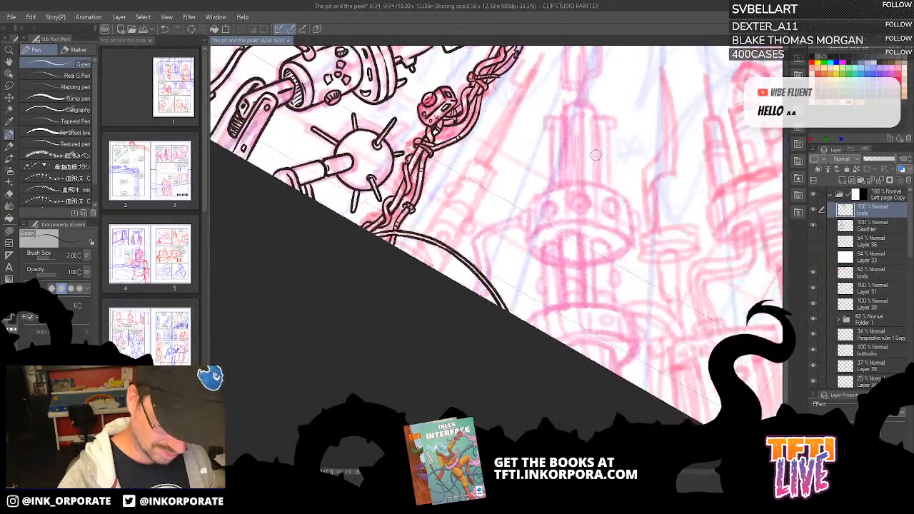
pyautogui.moveTo(501, 290); pyautogui.dragTo(549, 274)
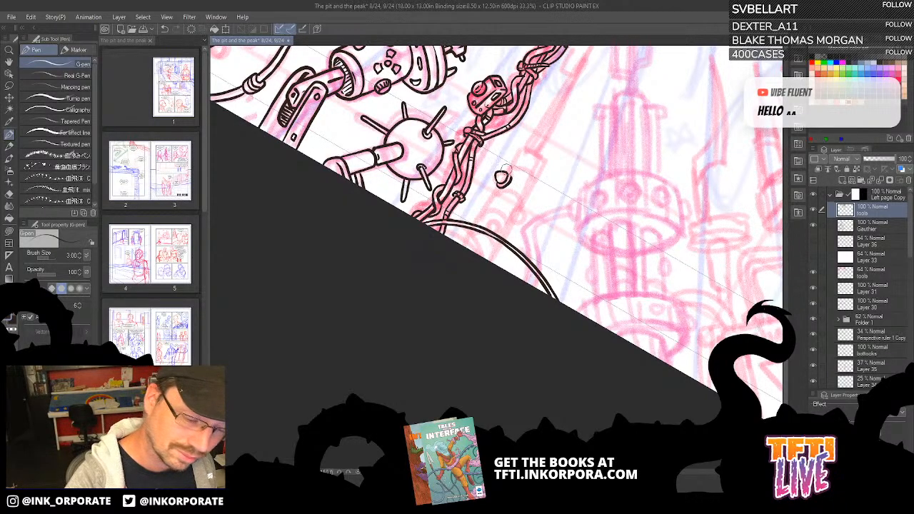
pyautogui.hotkey('ctrl', 'z')
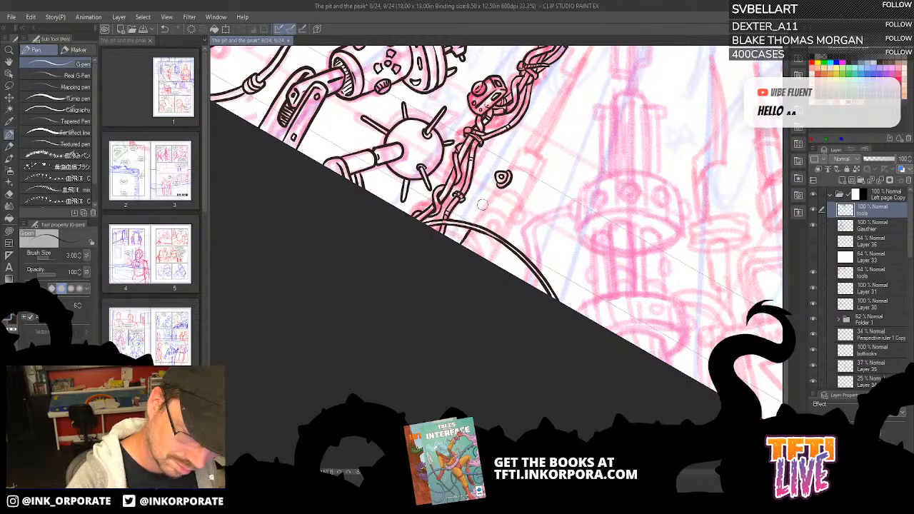
# Ink the needle tool's straight sides and rounded end from the page-edge arc past the bolt.
pyautogui.moveTo(473, 223); pyautogui.dragTo(498, 179)
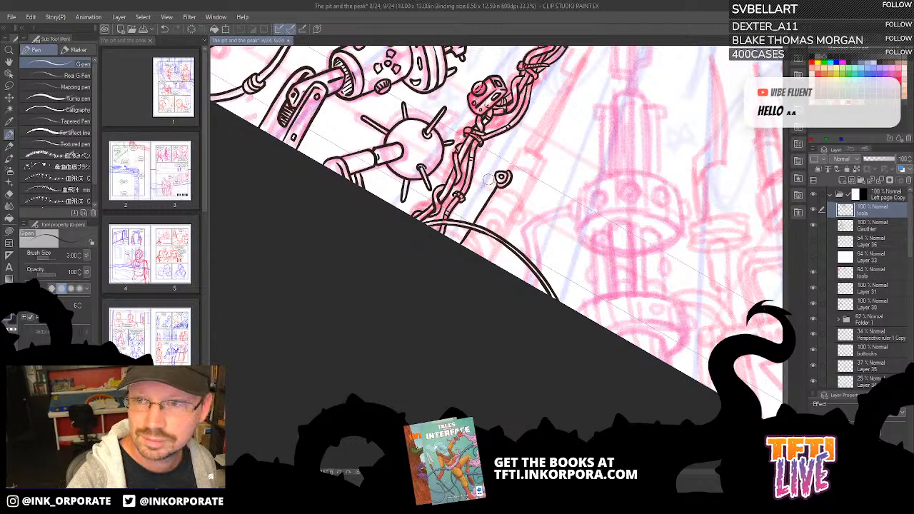
pyautogui.moveTo(507, 172)
pyautogui.mouseDown()
pyautogui.moveTo(523, 148)
pyautogui.moveTo(540, 159)
pyautogui.moveTo(522, 203)
pyautogui.mouseUp()
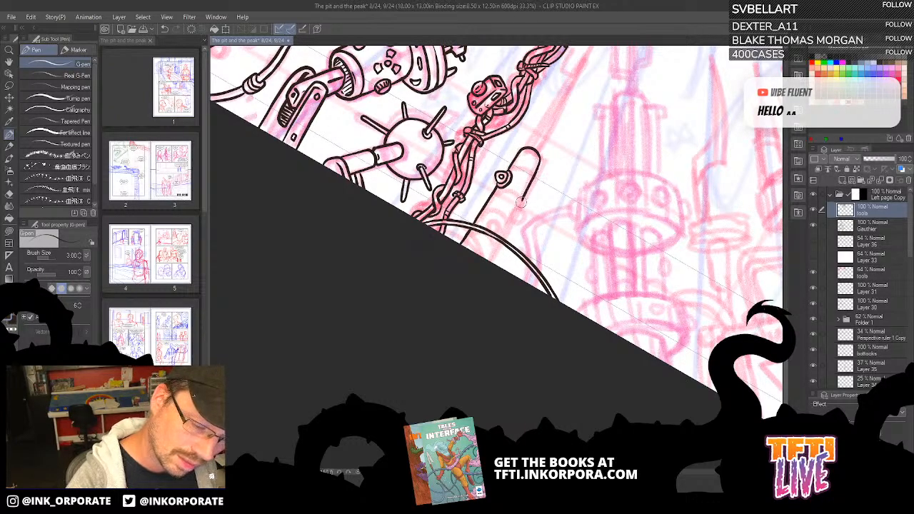
pyautogui.moveTo(491, 262); pyautogui.dragTo(511, 222)
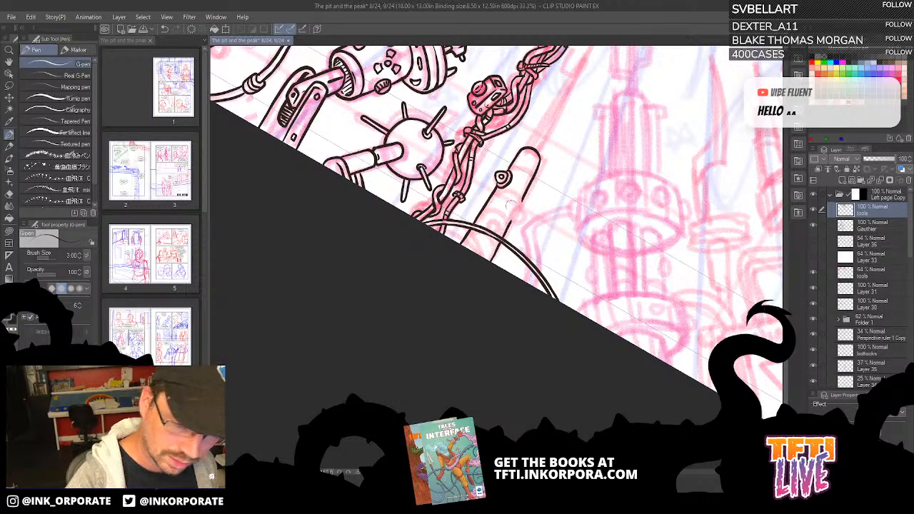
# Ink a second bolt on the opposite side of the needle tool and redraw the body edge beside it.
pyautogui.moveTo(509, 315); pyautogui.dragTo(430, 306)
pyautogui.moveTo(429, 306)
pyautogui.mouseDown()
pyautogui.moveTo(453, 265)
pyautogui.moveTo(471, 189)
pyautogui.mouseUp()
pyautogui.moveTo(595, 127); pyautogui.dragTo(614, 149)
pyautogui.moveTo(591, 213); pyautogui.dragTo(575, 102)
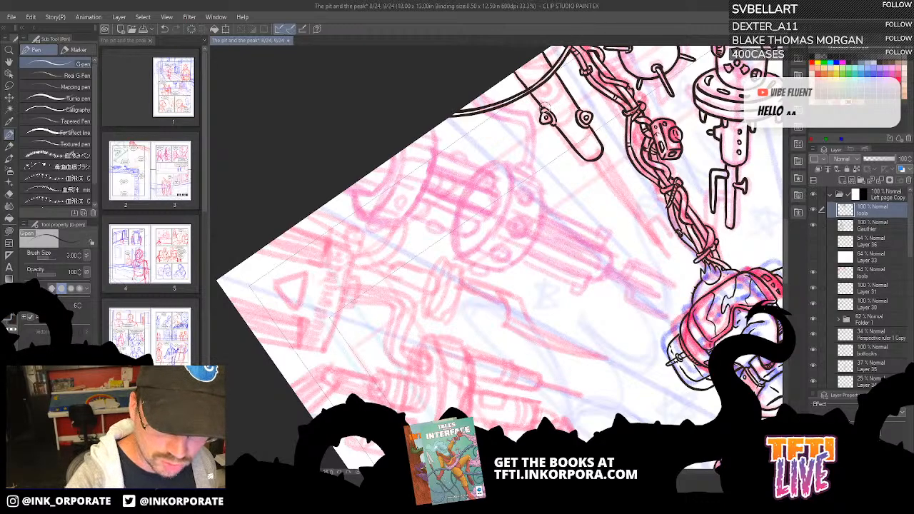
pyautogui.press('^')
pyautogui.press('^')
pyautogui.press('^')
pyautogui.press('^')
pyautogui.press('^')
pyautogui.press('^')
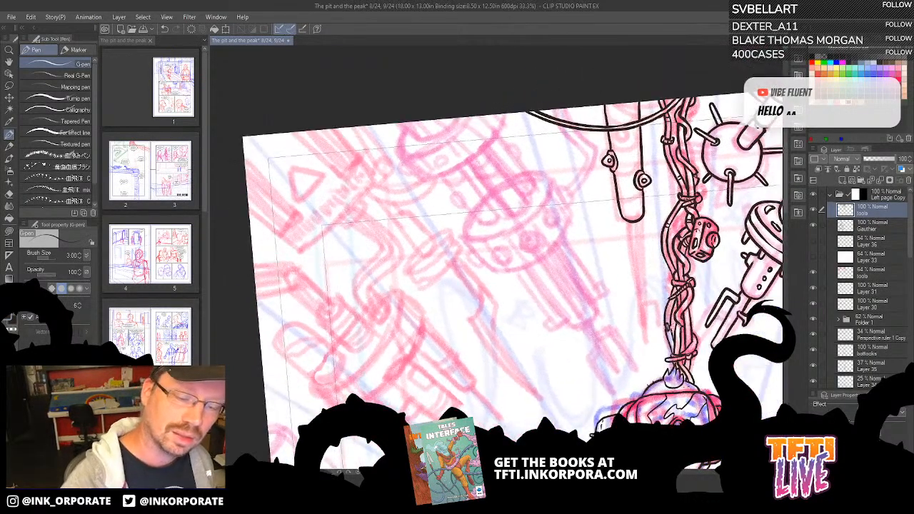
pyautogui.moveTo(630, 364); pyautogui.dragTo(558, 344)
pyautogui.press('^')
pyautogui.press('^')
pyautogui.press('^')
pyautogui.press('^')
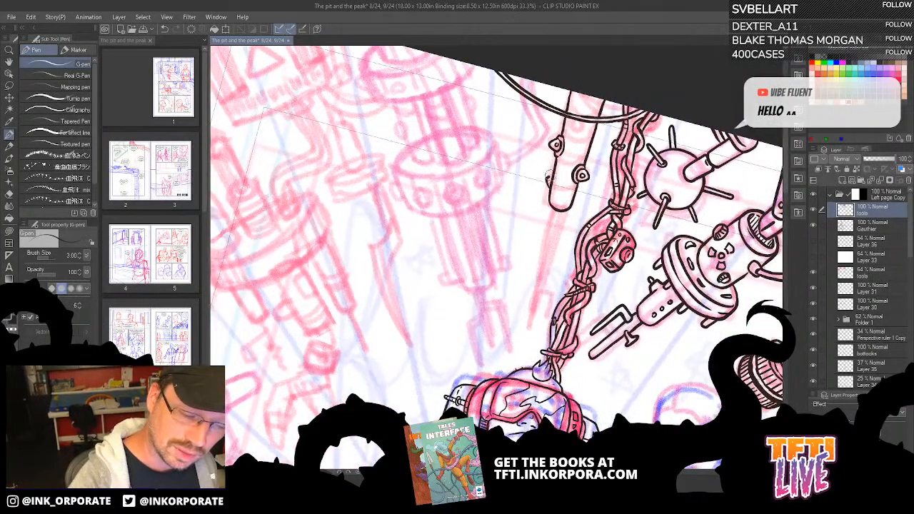
pyautogui.hotkey('ctrl', 'z')
pyautogui.moveTo(550, 191); pyautogui.dragTo(556, 166)
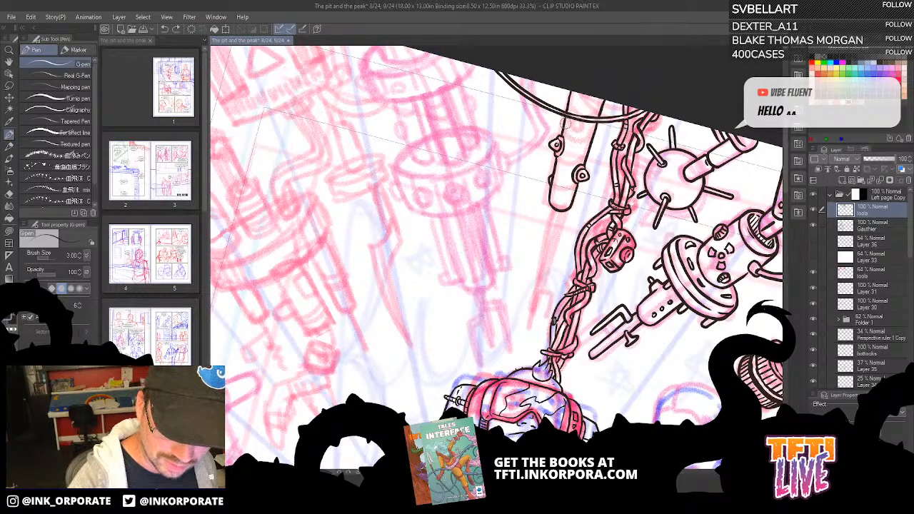
# Ink the band at the rounded end, the lengthwise inner line and the collar at the base of the needle tool.
pyautogui.moveTo(575, 188); pyautogui.dragTo(530, 63)
pyautogui.moveTo(541, 127); pyautogui.dragTo(467, 192)
pyautogui.scroll(-1, 458, 237)
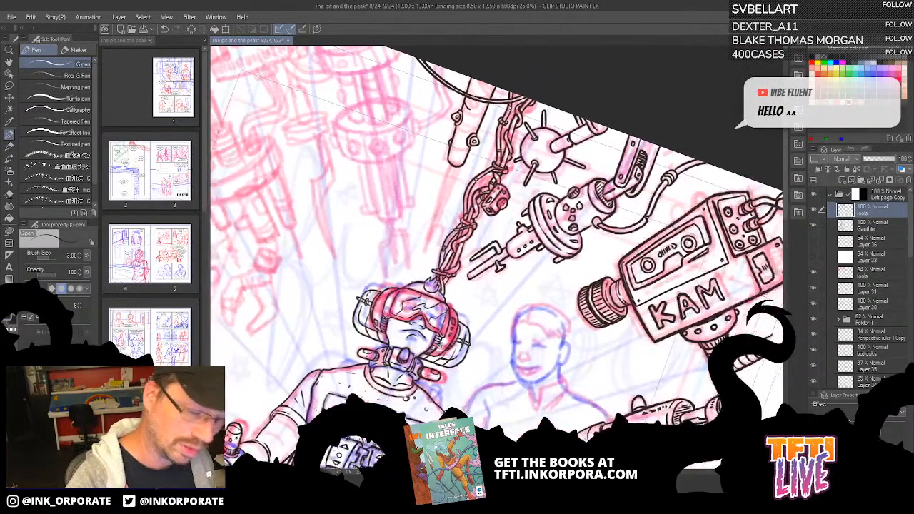
pyautogui.moveTo(475, 154); pyautogui.dragTo(520, 154)
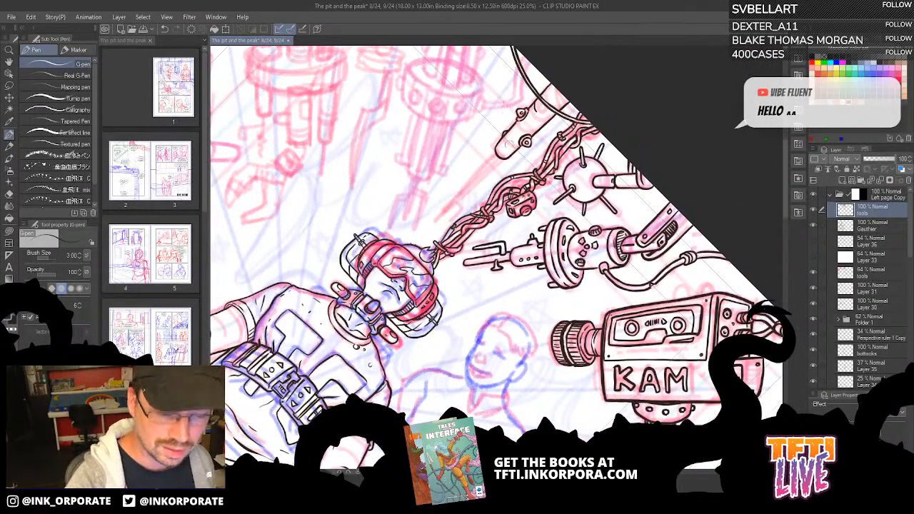
pyautogui.moveTo(510, 144)
pyautogui.mouseDown()
pyautogui.moveTo(537, 111)
pyautogui.moveTo(530, 100)
pyautogui.mouseUp()
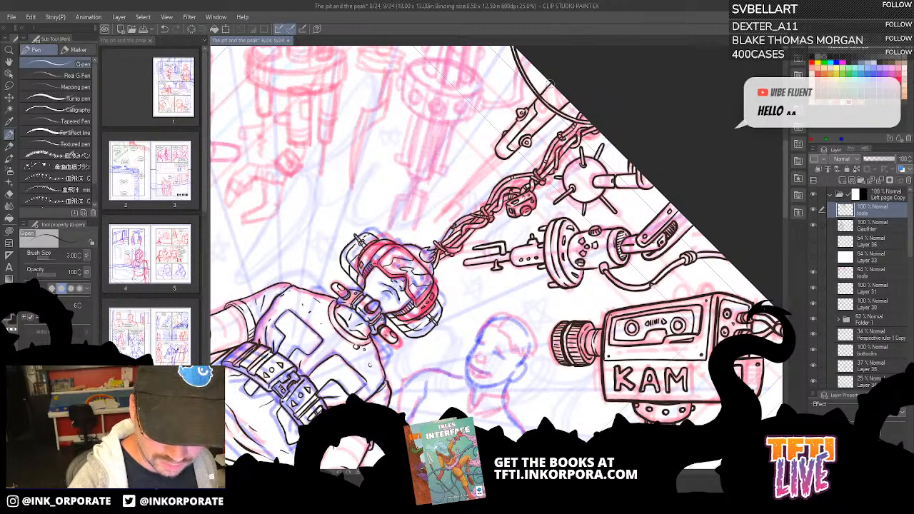
pyautogui.moveTo(547, 81); pyautogui.dragTo(572, 105)
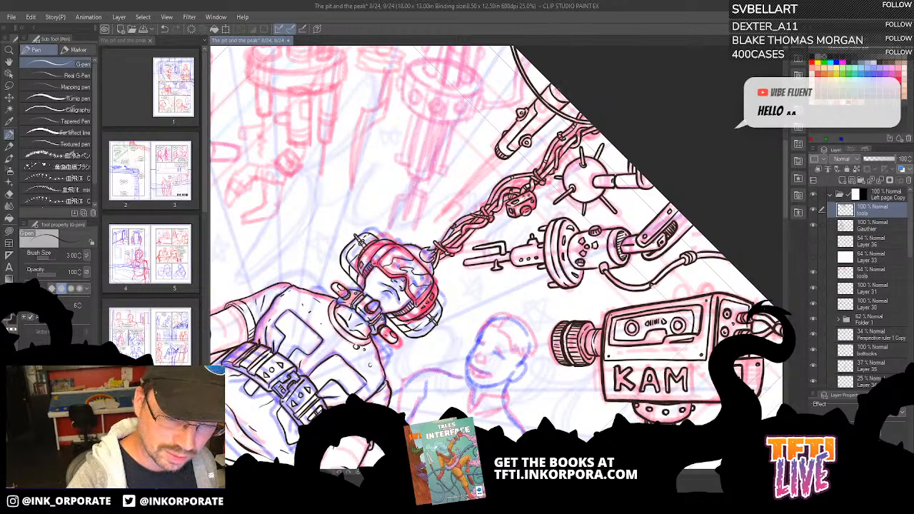
pyautogui.moveTo(557, 90); pyautogui.dragTo(541, 137)
# Ink short detail lines on the collar at the needle tool's base, redrawing one stroke.
pyautogui.moveTo(536, 77); pyautogui.dragTo(649, 155)
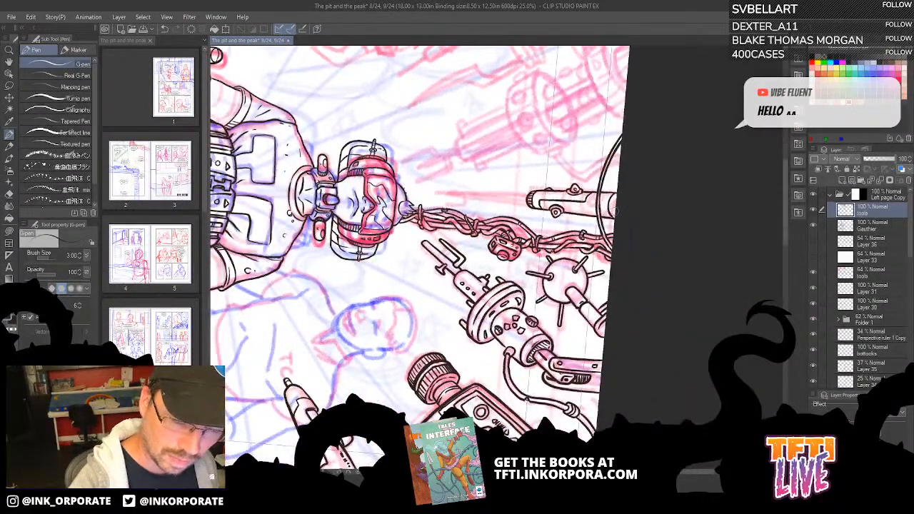
pyautogui.moveTo(614, 203); pyautogui.dragTo(616, 191)
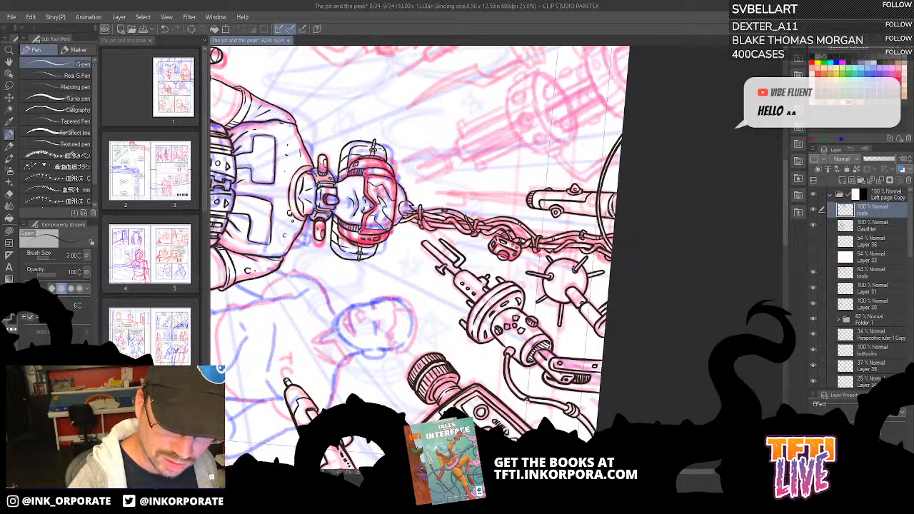
pyautogui.hotkey('ctrl', 'z')
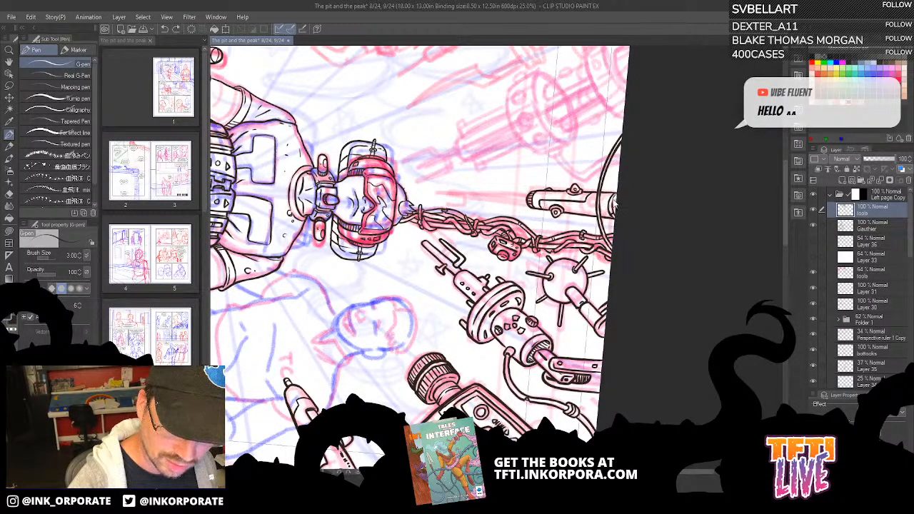
pyautogui.moveTo(612, 217); pyautogui.dragTo(616, 191)
# Ink the needle tool's thin rod with its ball joint and forked tip pointing toward the figure's head.
pyautogui.moveTo(425, 203)
pyautogui.mouseDown()
pyautogui.moveTo(491, 168)
pyautogui.moveTo(583, 228)
pyautogui.moveTo(574, 220)
pyautogui.mouseUp()
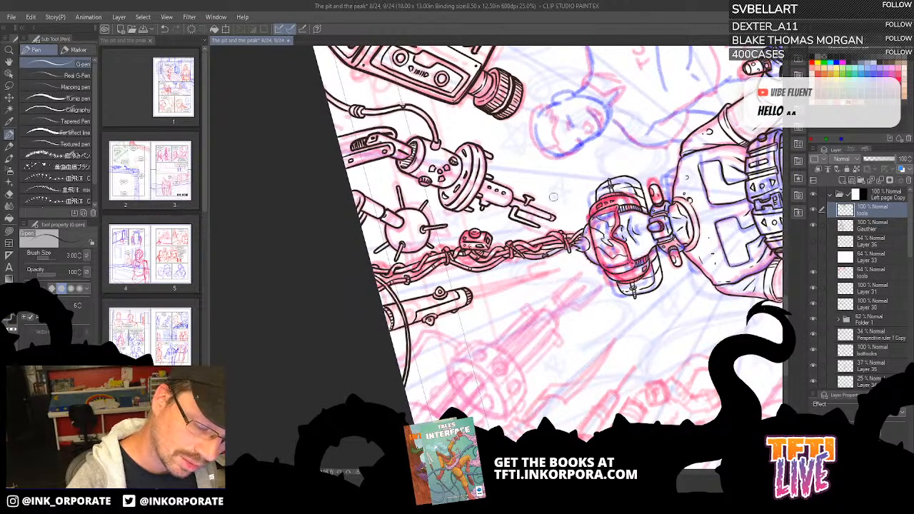
pyautogui.moveTo(538, 213)
pyautogui.mouseDown()
pyautogui.moveTo(513, 217)
pyautogui.moveTo(530, 224)
pyautogui.mouseUp()
pyautogui.press('^')
pyautogui.press('^')
pyautogui.press('^')
pyautogui.press('^')
pyautogui.press('^')
pyautogui.press('^')
pyautogui.press('^')
pyautogui.press('^')
pyautogui.press('^')
pyautogui.press('^')
pyautogui.press('^')
pyautogui.press('^')
pyautogui.press('^')
pyautogui.press('^')
pyautogui.press('^')
pyautogui.press('^')
pyautogui.press('^')
pyautogui.press('^')
pyautogui.press('^')
pyautogui.press('^')
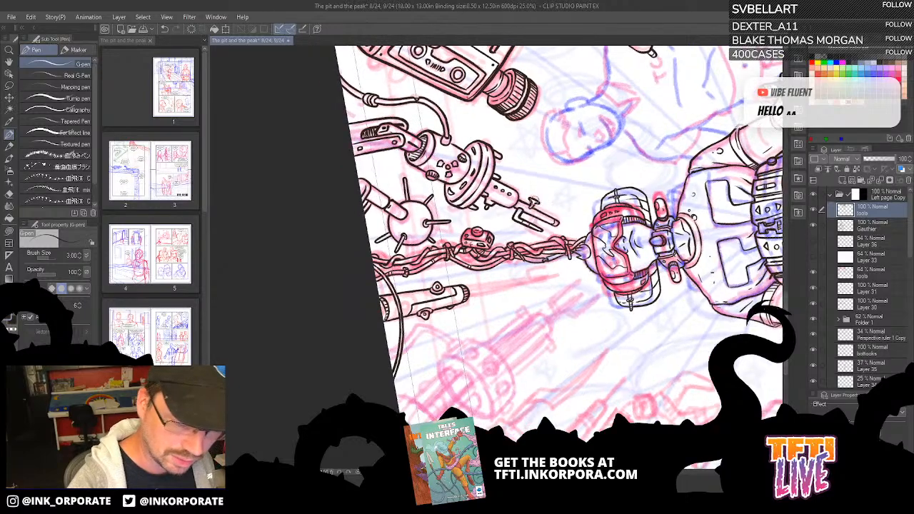
pyautogui.press('^')
pyautogui.press('^')
pyautogui.press('^')
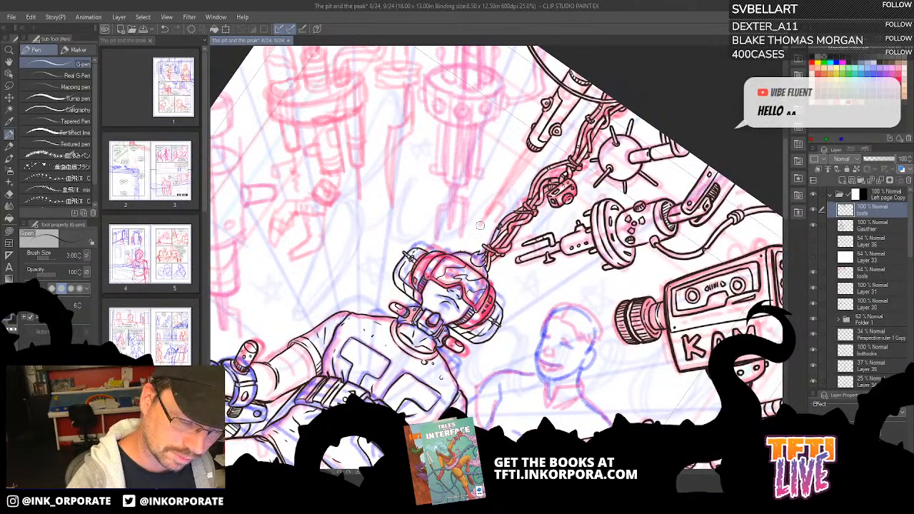
pyautogui.moveTo(480, 224); pyautogui.dragTo(526, 137)
pyautogui.moveTo(479, 224)
pyautogui.mouseDown()
pyautogui.moveTo(505, 205)
pyautogui.moveTo(502, 182)
pyautogui.moveTo(501, 201)
pyautogui.moveTo(528, 137)
pyautogui.mouseUp()
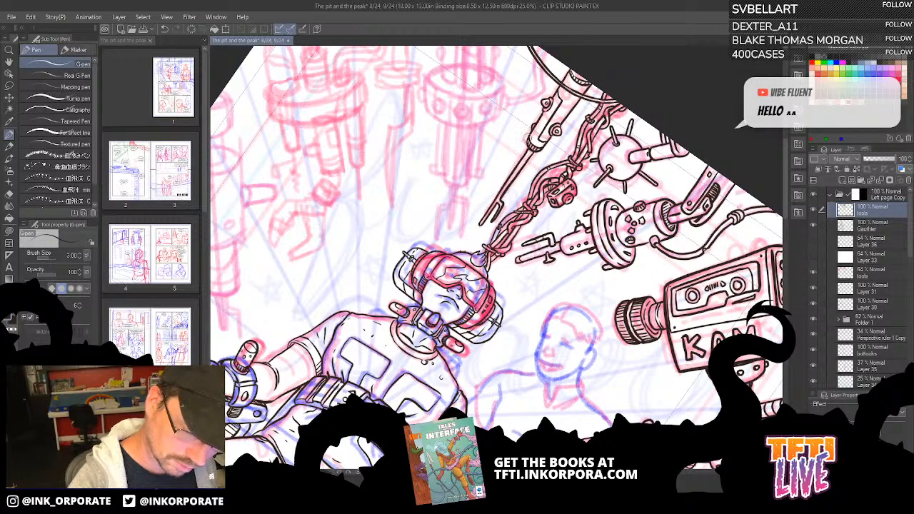
pyautogui.moveTo(581, 65)
pyautogui.mouseDown()
pyautogui.moveTo(663, 159)
pyautogui.moveTo(616, 325)
pyautogui.moveTo(573, 275)
pyautogui.moveTo(546, 174)
pyautogui.mouseUp()
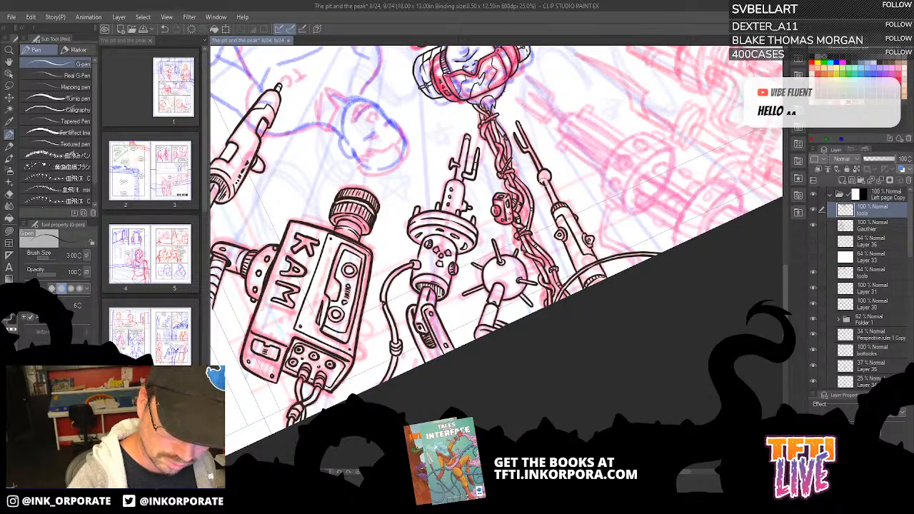
pyautogui.moveTo(582, 120)
pyautogui.mouseDown()
pyautogui.moveTo(593, 120)
pyautogui.moveTo(660, 278)
pyautogui.moveTo(645, 355)
pyautogui.moveTo(586, 312)
pyautogui.moveTo(583, 237)
pyautogui.mouseUp()
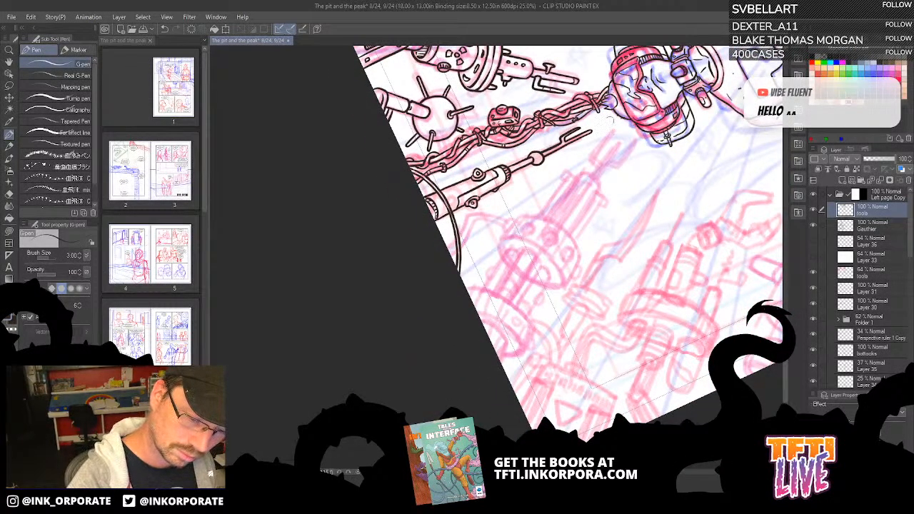
# Ink a partial bolt on the rim and a full round bolt on the disc of the neighbouring large tool, undoing one stroke.
pyautogui.moveTo(592, 120); pyautogui.dragTo(604, 133)
pyautogui.moveTo(570, 249); pyautogui.dragTo(618, 449)
pyautogui.moveTo(525, 415); pyautogui.dragTo(470, 168)
pyautogui.moveTo(488, 125)
pyautogui.mouseDown()
pyautogui.moveTo(582, 140)
pyautogui.moveTo(609, 178)
pyautogui.moveTo(533, 231)
pyautogui.mouseUp()
pyautogui.moveTo(509, 164); pyautogui.dragTo(525, 168)
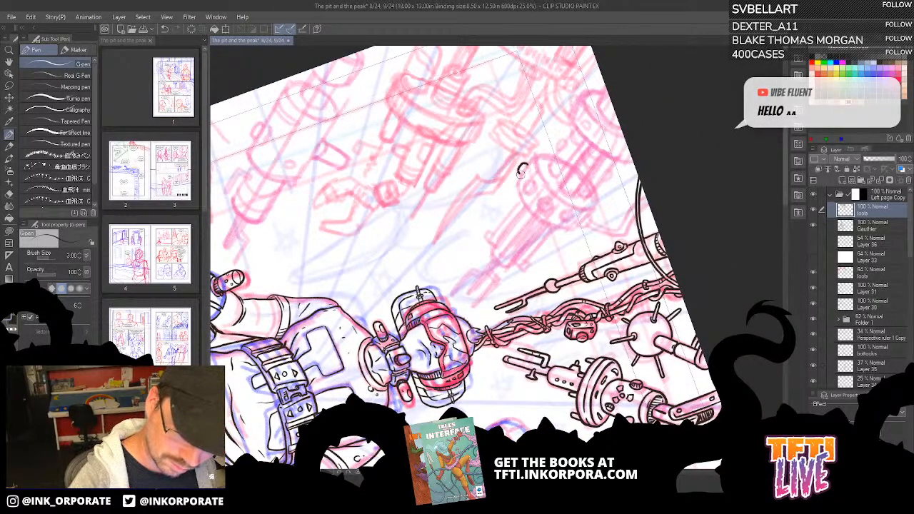
pyautogui.moveTo(510, 169)
pyautogui.mouseDown()
pyautogui.moveTo(535, 114)
pyautogui.moveTo(608, 41)
pyautogui.moveTo(583, 268)
pyautogui.moveTo(546, 209)
pyautogui.moveTo(547, 183)
pyautogui.mouseUp()
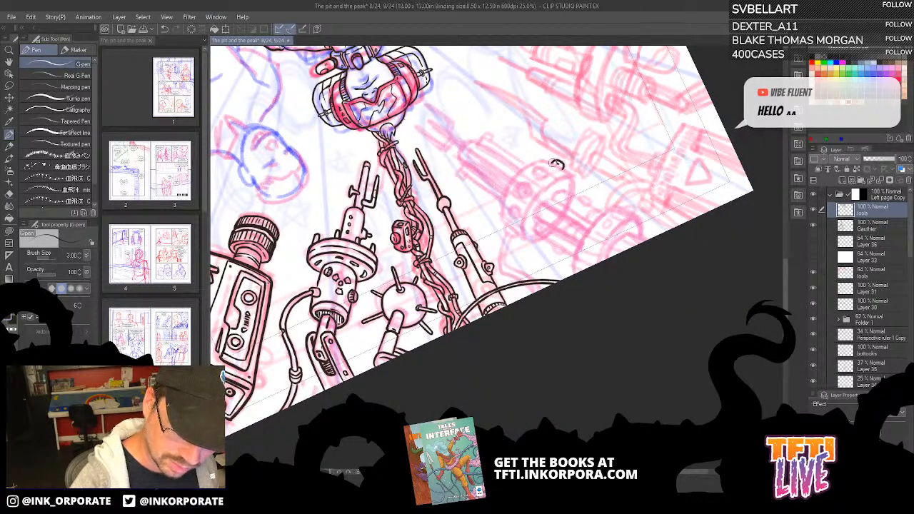
pyautogui.hotkey('ctrl', 'z')
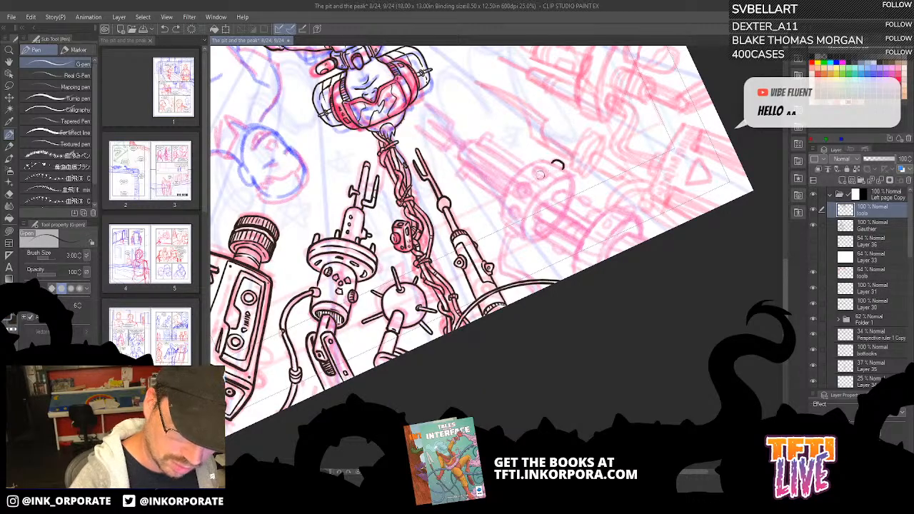
pyautogui.moveTo(548, 167); pyautogui.dragTo(547, 178)
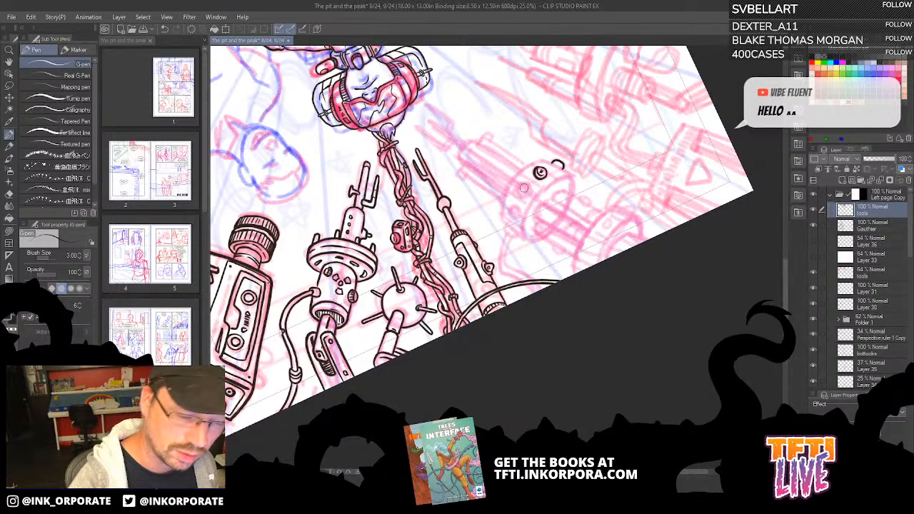
# Ink two more round bolts along the large tool's disc, redoing the inner detail of the first.
pyautogui.moveTo(522, 184)
pyautogui.mouseDown()
pyautogui.moveTo(516, 193)
pyautogui.moveTo(527, 197)
pyautogui.moveTo(530, 187)
pyautogui.moveTo(517, 186)
pyautogui.moveTo(520, 196)
pyautogui.moveTo(530, 190)
pyautogui.moveTo(518, 186)
pyautogui.mouseUp()
pyautogui.hotkey('ctrl', 'z')
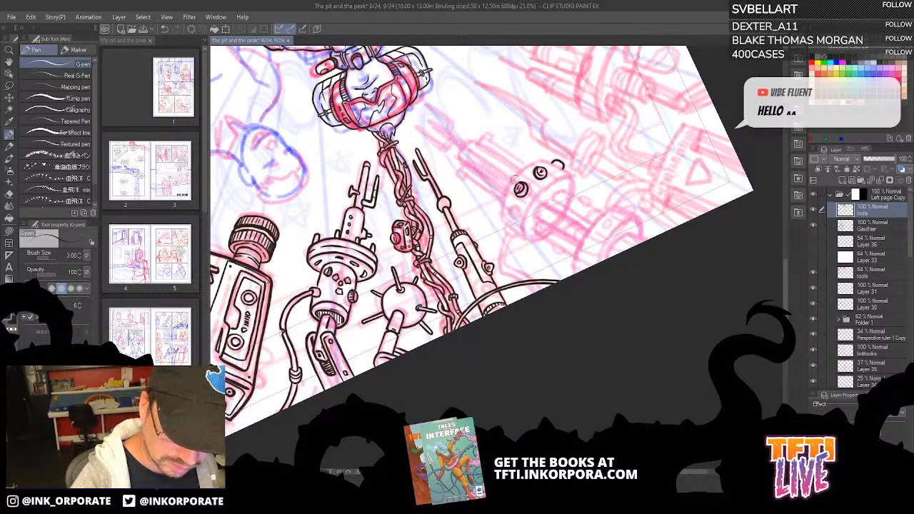
pyautogui.press('^')
pyautogui.press('^')
pyautogui.press('^')
pyautogui.press('^')
pyautogui.press('^')
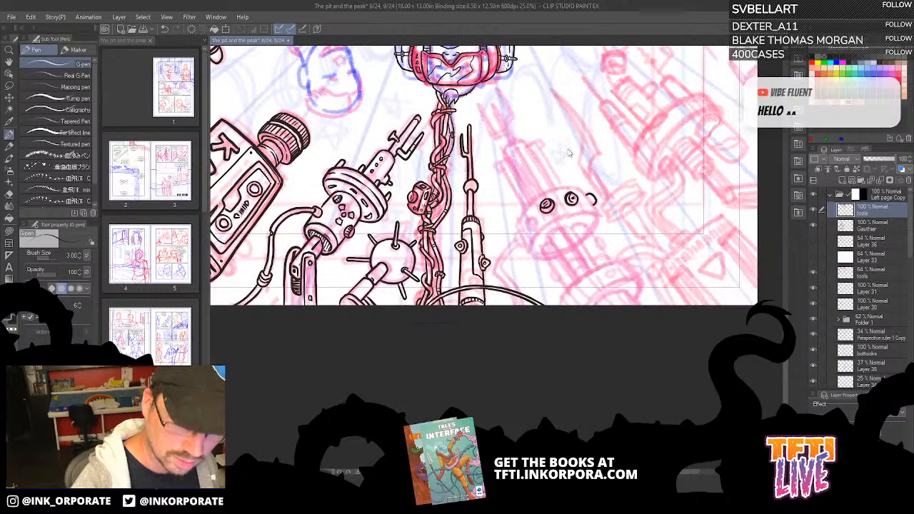
pyautogui.hotkey('ctrl', 'z')
pyautogui.hotkey('ctrl', 'z')
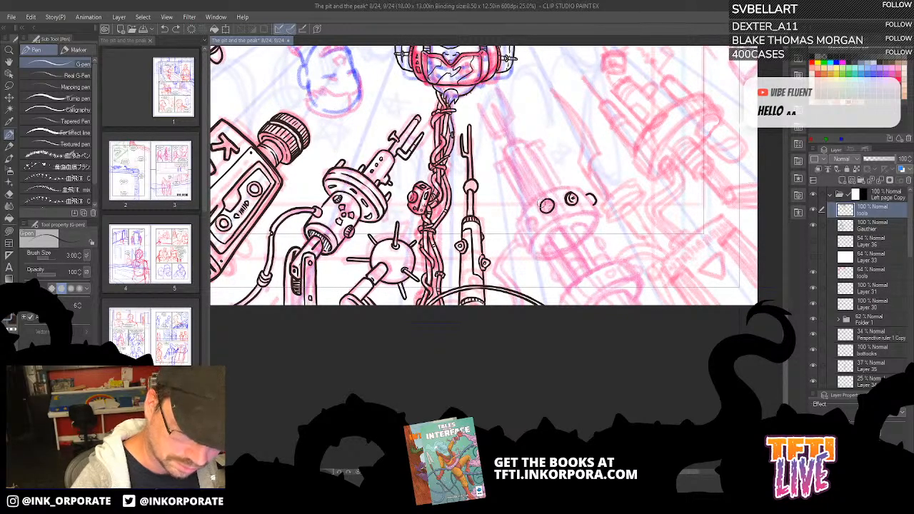
pyautogui.moveTo(544, 202)
pyautogui.mouseDown()
pyautogui.moveTo(549, 208)
pyautogui.moveTo(619, 155)
pyautogui.mouseUp()
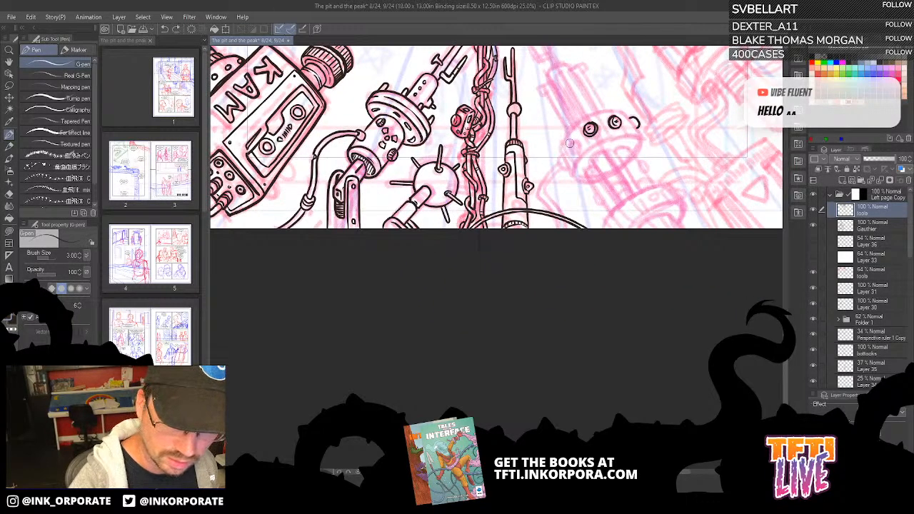
pyautogui.moveTo(567, 145); pyautogui.dragTo(576, 147)
pyautogui.hotkey('ctrl', 'z')
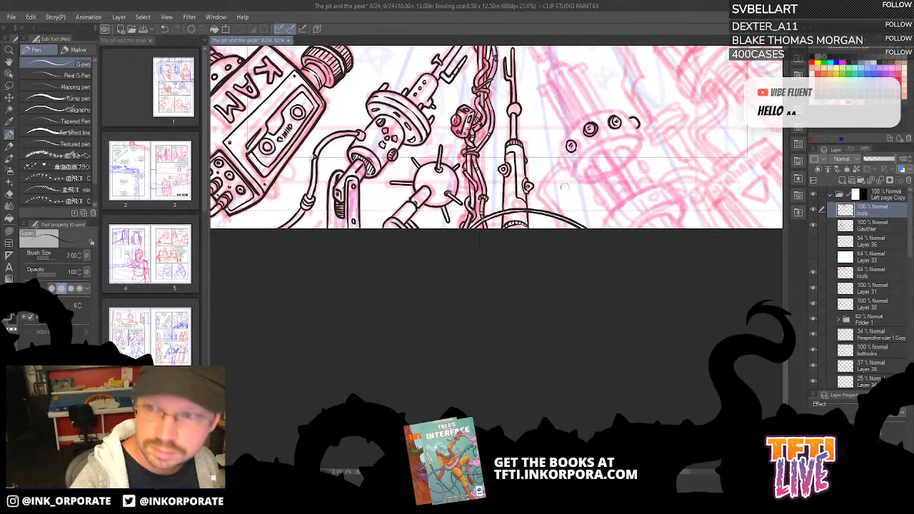
# Ink the curved outline of the large tool's disc around the row of bolts, redrawing one stroke.
pyautogui.moveTo(565, 187); pyautogui.dragTo(562, 161)
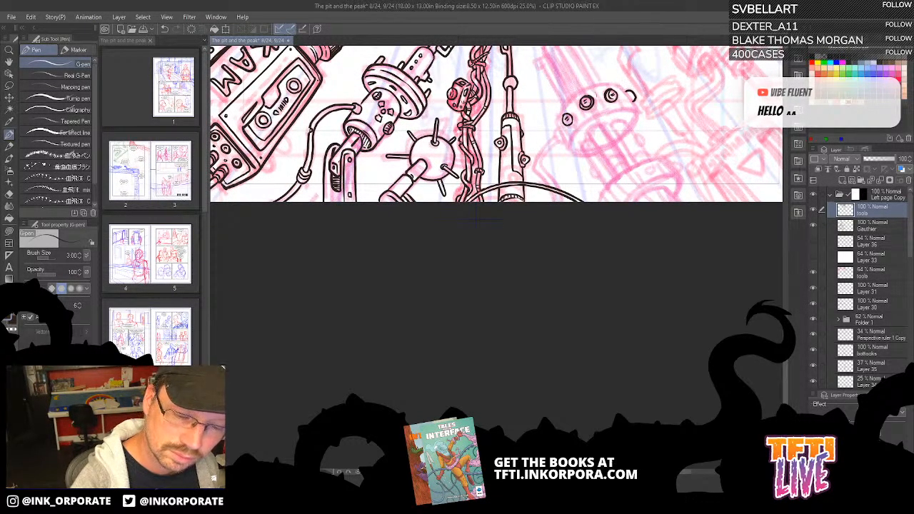
pyautogui.moveTo(587, 154)
pyautogui.mouseDown()
pyautogui.moveTo(571, 150)
pyautogui.moveTo(555, 122)
pyautogui.moveTo(578, 90)
pyautogui.moveTo(623, 80)
pyautogui.moveTo(638, 107)
pyautogui.moveTo(631, 131)
pyautogui.mouseUp()
pyautogui.hotkey('ctrl', 'z')
pyautogui.moveTo(619, 85)
pyautogui.mouseDown()
pyautogui.moveTo(635, 105)
pyautogui.moveTo(632, 130)
pyautogui.mouseUp()
pyautogui.press('^')
pyautogui.press('^')
pyautogui.press('^')
pyautogui.press('^')
pyautogui.press('^')
pyautogui.press('^')
pyautogui.press('^')
pyautogui.press('^')
pyautogui.press('^')
pyautogui.press('^')
pyautogui.press('^')
pyautogui.press('^')
pyautogui.press('^')
pyautogui.press('^')
pyautogui.press('^')
pyautogui.press('^')
pyautogui.press('^')
pyautogui.press('^')
pyautogui.press('^')
pyautogui.press('^')
pyautogui.press('^')
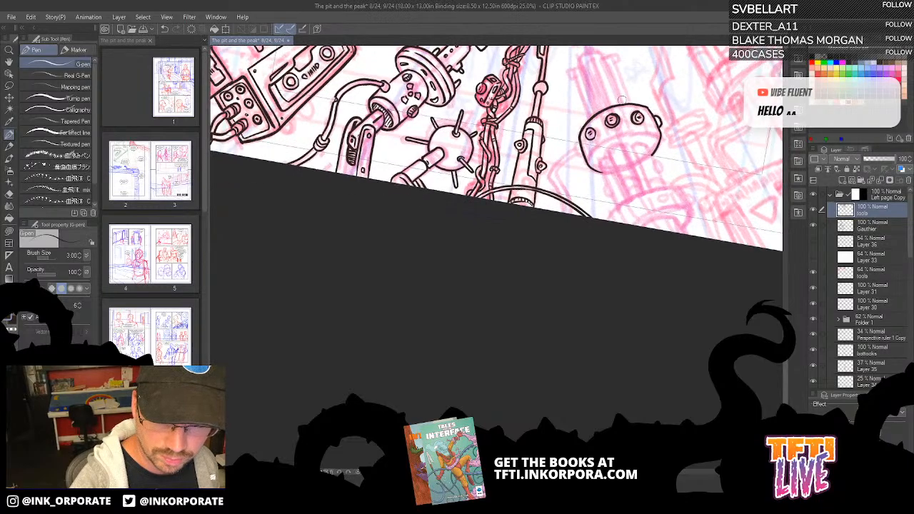
# Ink the second curved edge of the large tool's bolted disc to give its rim thickness.
pyautogui.press('^')
pyautogui.press('^')
pyautogui.press('^')
pyautogui.press('^')
pyautogui.press('^')
pyautogui.press('^')
pyautogui.press('^')
pyautogui.press('^')
pyautogui.press('^')
pyautogui.press('^')
pyautogui.press('^')
pyautogui.press('^')
pyautogui.press('^')
pyautogui.press('^')
pyautogui.press('^')
pyautogui.press('^')
pyautogui.press('^')
pyautogui.press('^')
pyautogui.press('^')
pyautogui.press('^')
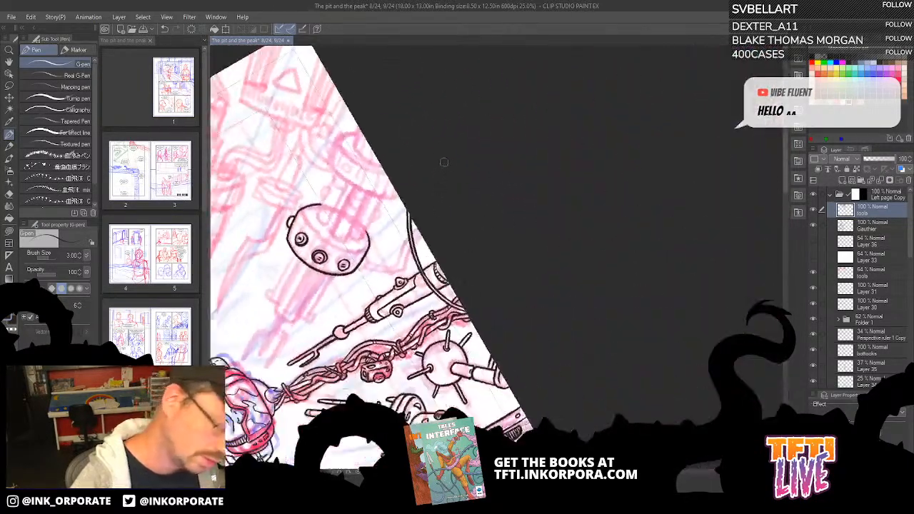
pyautogui.moveTo(463, 261)
pyautogui.mouseDown()
pyautogui.moveTo(482, 316)
pyautogui.moveTo(504, 337)
pyautogui.mouseUp()
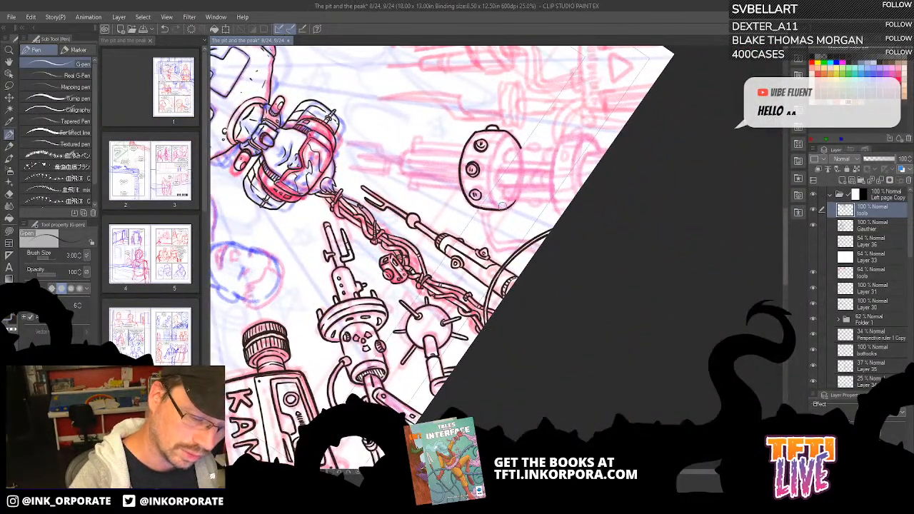
pyautogui.moveTo(504, 209)
pyautogui.mouseDown()
pyautogui.moveTo(490, 182)
pyautogui.moveTo(492, 151)
pyautogui.moveTo(504, 135)
pyautogui.moveTo(513, 151)
pyautogui.mouseUp()
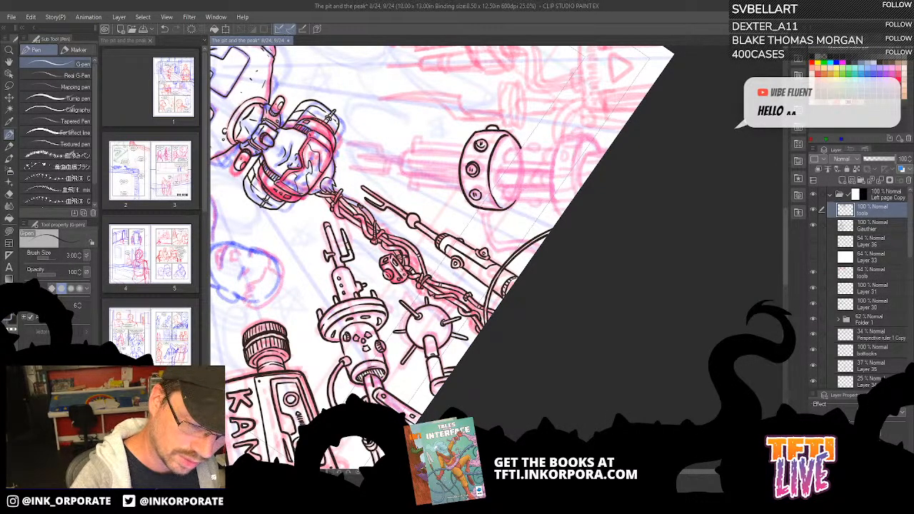
# Ink the side line and the rounded central rod extending from the underside of the bolted disc, undoing one small stroke.
pyautogui.press('^')
pyautogui.press('^')
pyautogui.press('^')
pyautogui.press('^')
pyautogui.press('^')
pyautogui.press('^')
pyautogui.press('^')
pyautogui.press('^')
pyautogui.press('^')
pyautogui.press('^')
pyautogui.press('^')
pyautogui.press('^')
pyautogui.press('^')
pyautogui.press('^')
pyautogui.press('^')
pyautogui.press('^')
pyautogui.press('^')
pyautogui.press('^')
pyautogui.press('^')
pyautogui.press('^')
pyautogui.press('^')
pyautogui.press('^')
pyautogui.press('^')
pyautogui.press('^')
pyautogui.press('^')
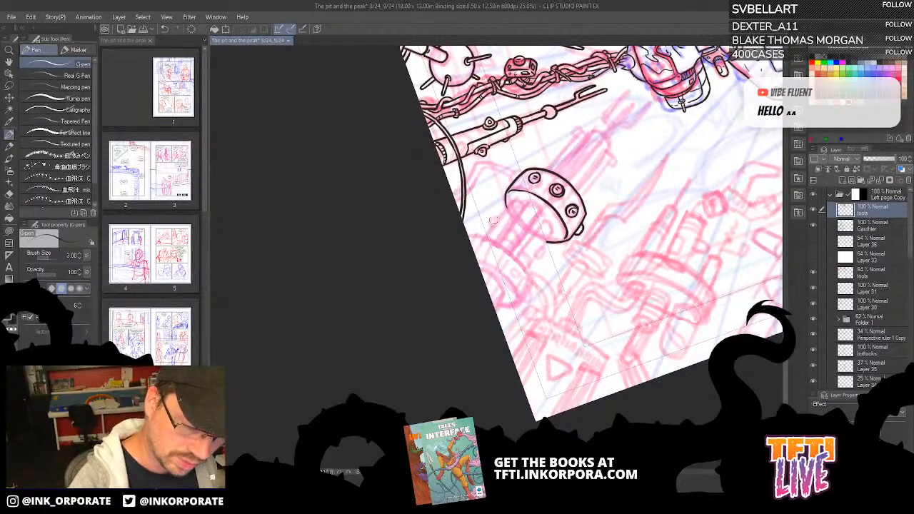
pyautogui.moveTo(485, 233)
pyautogui.mouseDown()
pyautogui.moveTo(516, 198)
pyautogui.moveTo(525, 203)
pyautogui.mouseUp()
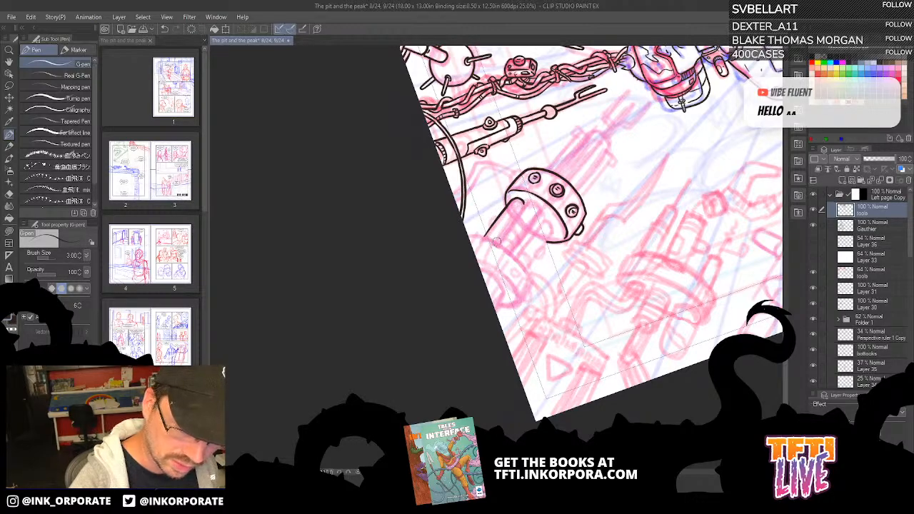
pyautogui.moveTo(496, 245)
pyautogui.mouseDown()
pyautogui.moveTo(517, 207)
pyautogui.moveTo(539, 205)
pyautogui.moveTo(505, 254)
pyautogui.mouseUp()
pyautogui.hotkey('ctrl', 'z')
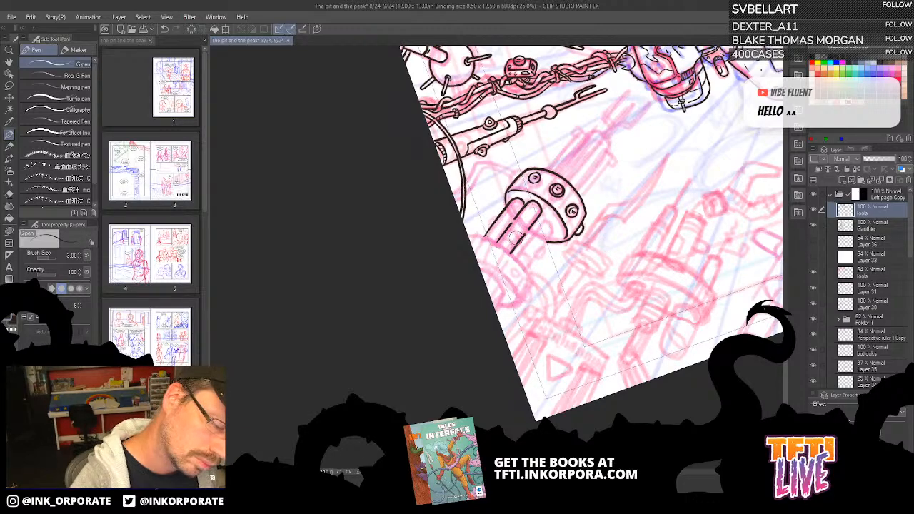
# Ink the band across the central rod behind the bolted disc, undoing one stroke.
pyautogui.press('^')
pyautogui.press('^')
pyautogui.press('^')
pyautogui.press('^')
pyautogui.press('^')
pyautogui.press('^')
pyautogui.press('^')
pyautogui.press('^')
pyautogui.press('^')
pyautogui.press('^')
pyautogui.press('^')
pyautogui.press('^')
pyautogui.press('^')
pyautogui.press('^')
pyautogui.press('^')
pyautogui.press('^')
pyautogui.press('^')
pyautogui.press('^')
pyautogui.press('^')
pyautogui.press('^')
pyautogui.press('^')
pyautogui.moveTo(567, 216); pyautogui.dragTo(633, 75)
pyautogui.moveTo(581, 151); pyautogui.dragTo(595, 146)
pyautogui.hotkey('ctrl', 'z')
pyautogui.press('^')
pyautogui.press('^')
pyautogui.press('^')
pyautogui.press('^')
pyautogui.press('^')
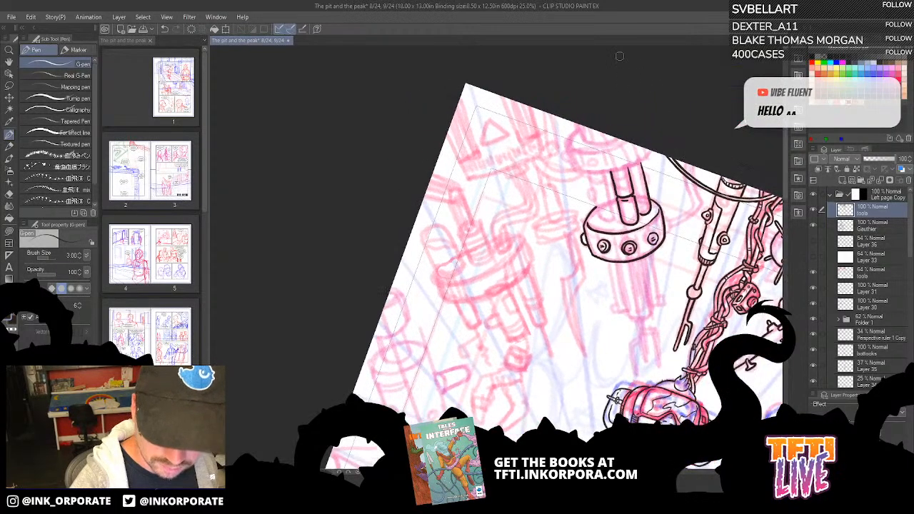
pyautogui.press('^')
pyautogui.press('^')
pyautogui.press('^')
pyautogui.press('^')
pyautogui.press('^')
pyautogui.press('^')
pyautogui.press('^')
pyautogui.press('^')
pyautogui.press('^')
pyautogui.press('^')
pyautogui.press('^')
pyautogui.press('^')
pyautogui.press('^')
pyautogui.press('^')
pyautogui.press('^')
pyautogui.press('^')
pyautogui.press('^')
pyautogui.press('^')
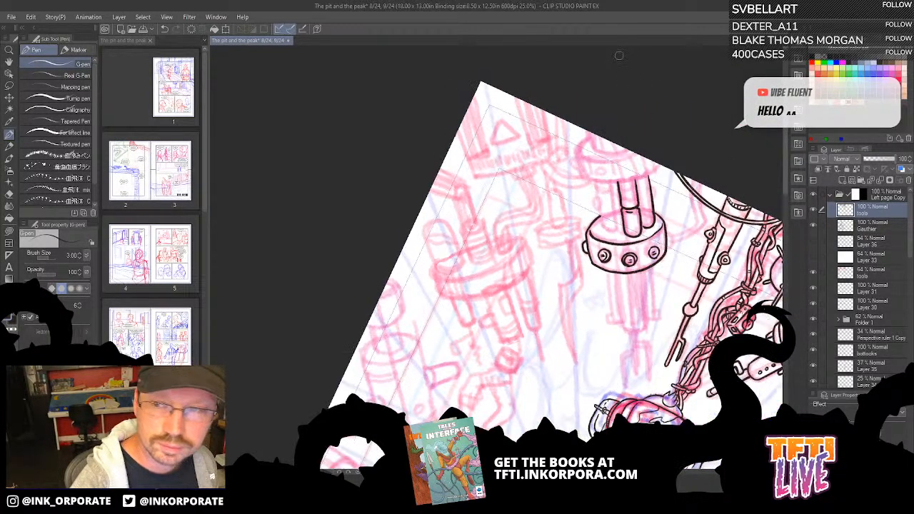
pyautogui.moveTo(503, 257); pyautogui.dragTo(563, 108)
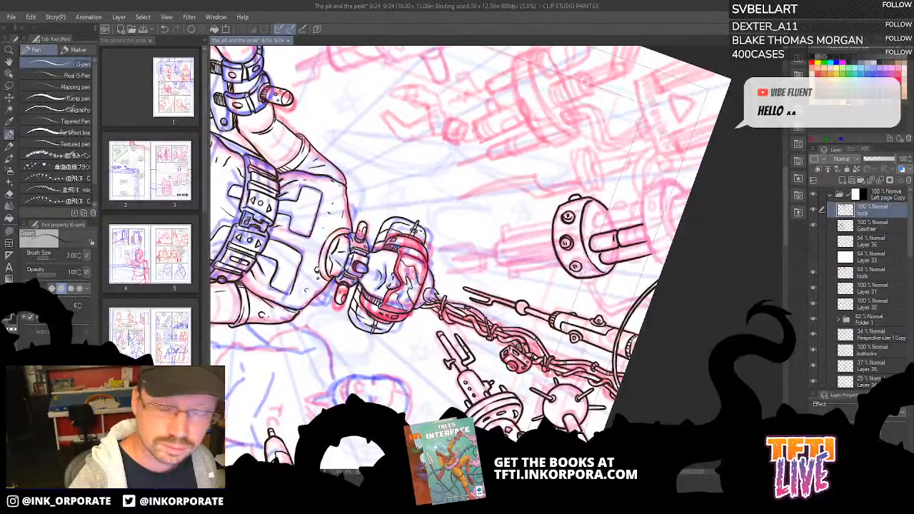
pyautogui.moveTo(620, 231); pyautogui.dragTo(593, 185)
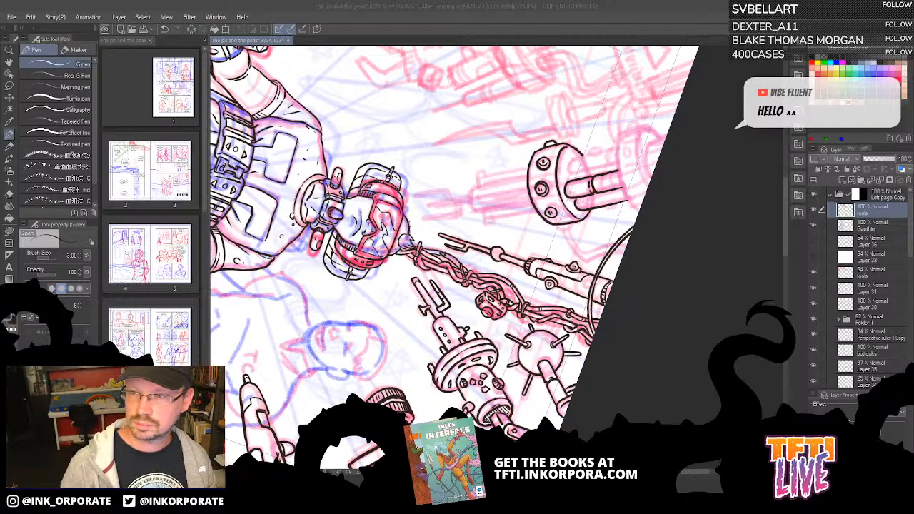
pyautogui.click(598, 149)
pyautogui.press('-')
pyautogui.press('-')
pyautogui.press('-')
pyautogui.press('-')
pyautogui.press('-')
pyautogui.press('-')
pyautogui.press('-')
pyautogui.press('-')
pyautogui.press('-')
pyautogui.press('-')
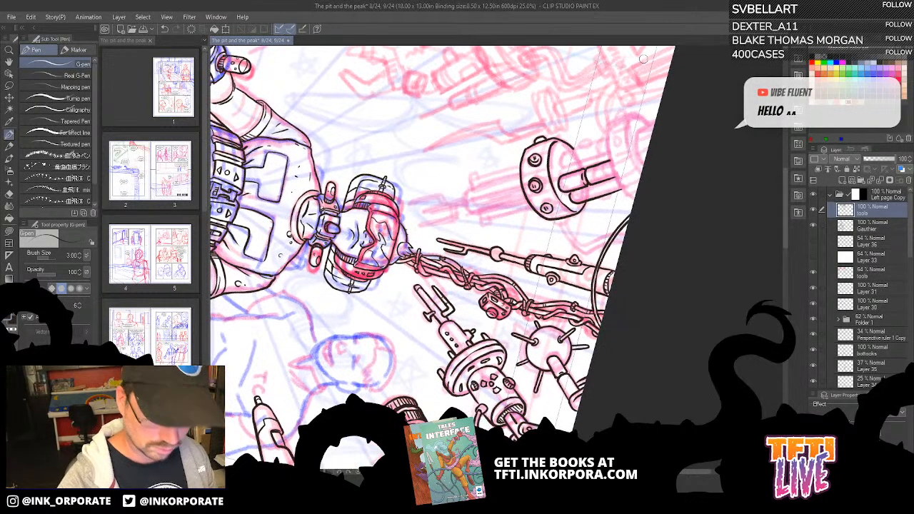
pyautogui.moveTo(518, 105); pyautogui.dragTo(566, 158)
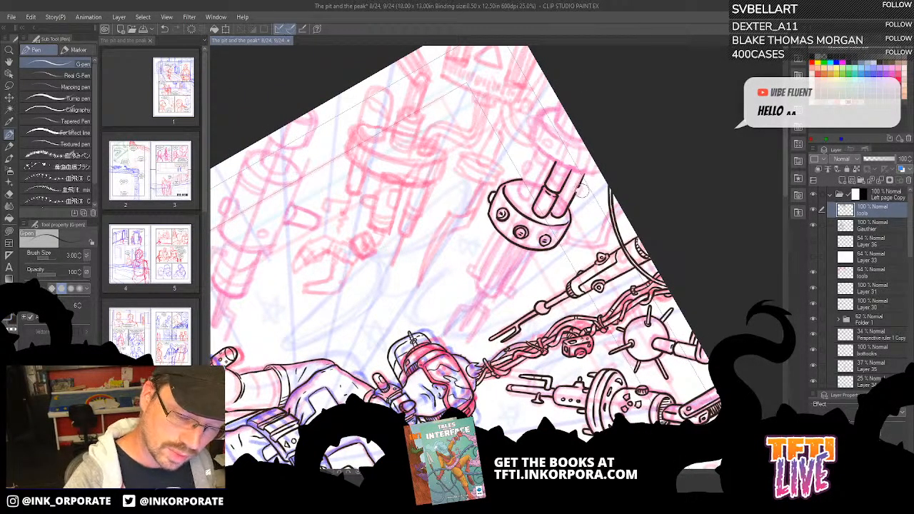
# Ink another rod beside the central one, running from the bolted disc toward the page edge.
pyautogui.press('^')
pyautogui.press('^')
pyautogui.press('^')
pyautogui.press('^')
pyautogui.press('^')
pyautogui.press('^')
pyautogui.press('^')
pyautogui.scroll(-4, 580, 79)
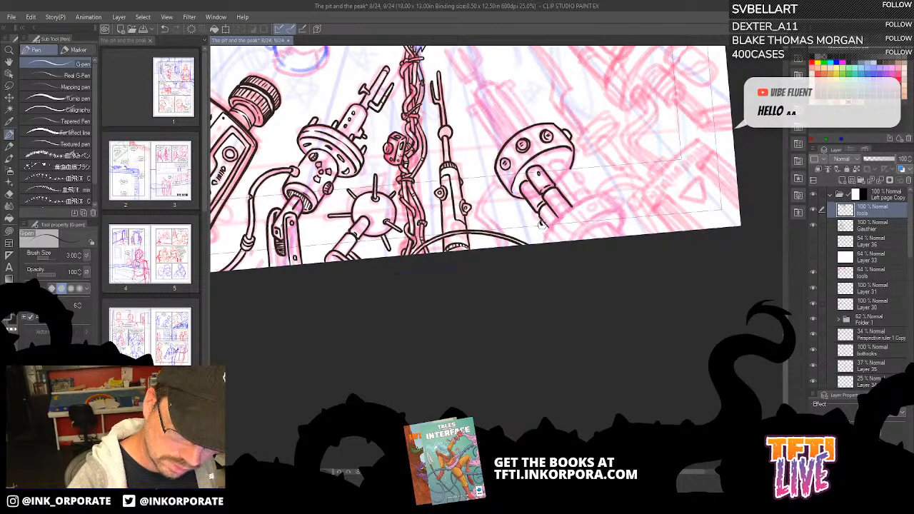
pyautogui.press('^')
pyautogui.press('^')
pyautogui.press('^')
pyautogui.press('^')
pyautogui.press('^')
pyautogui.press('^')
pyautogui.press('^')
pyautogui.press('^')
pyautogui.press('^')
pyautogui.press('^')
pyautogui.press('^')
pyautogui.press('^')
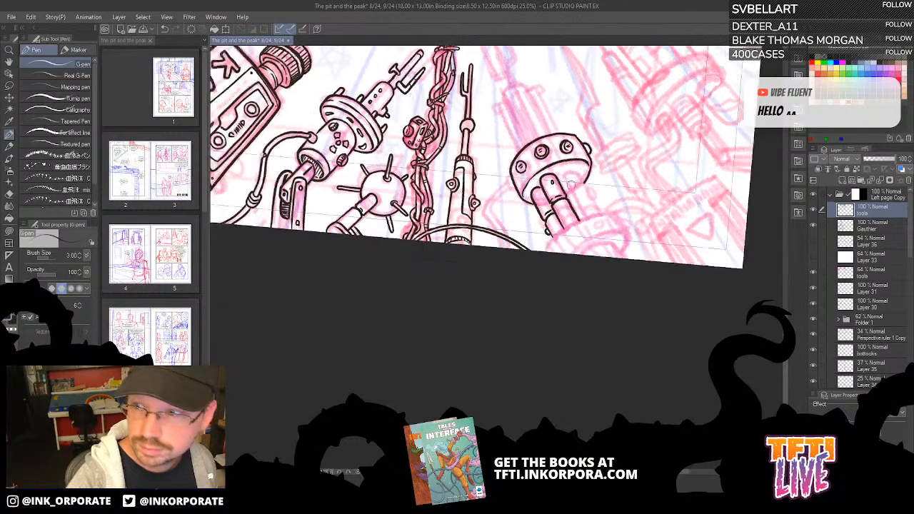
# Ink the remaining rods of the cluster behind the bolted disc, with bands and small end details on them.
pyautogui.moveTo(587, 288)
pyautogui.mouseDown()
pyautogui.moveTo(550, 238)
pyautogui.moveTo(509, 207)
pyautogui.moveTo(517, 204)
pyautogui.moveTo(506, 237)
pyautogui.moveTo(525, 187)
pyautogui.moveTo(533, 189)
pyautogui.moveTo(534, 209)
pyautogui.moveTo(518, 219)
pyautogui.mouseUp()
pyautogui.press('-')
pyautogui.press('-')
pyautogui.press('-')
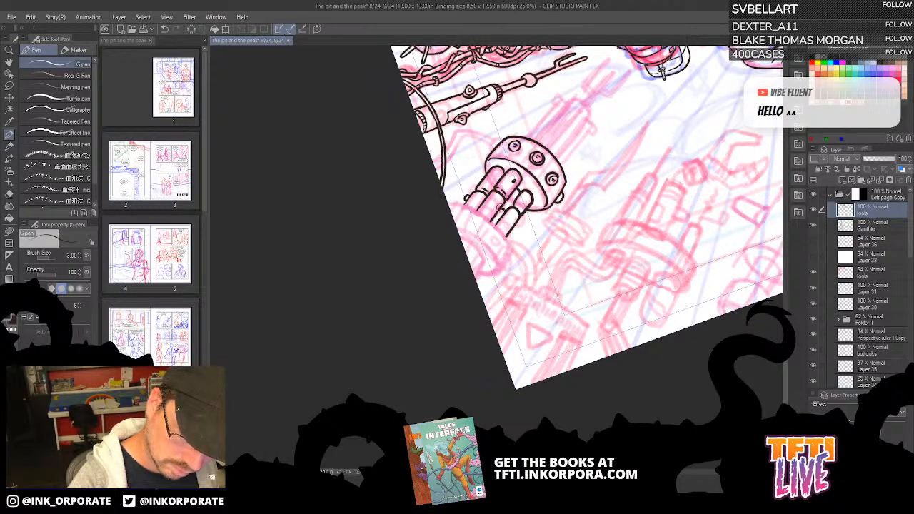
pyautogui.moveTo(523, 205)
pyautogui.mouseDown()
pyautogui.moveTo(517, 213)
pyautogui.moveTo(499, 205)
pyautogui.mouseUp()
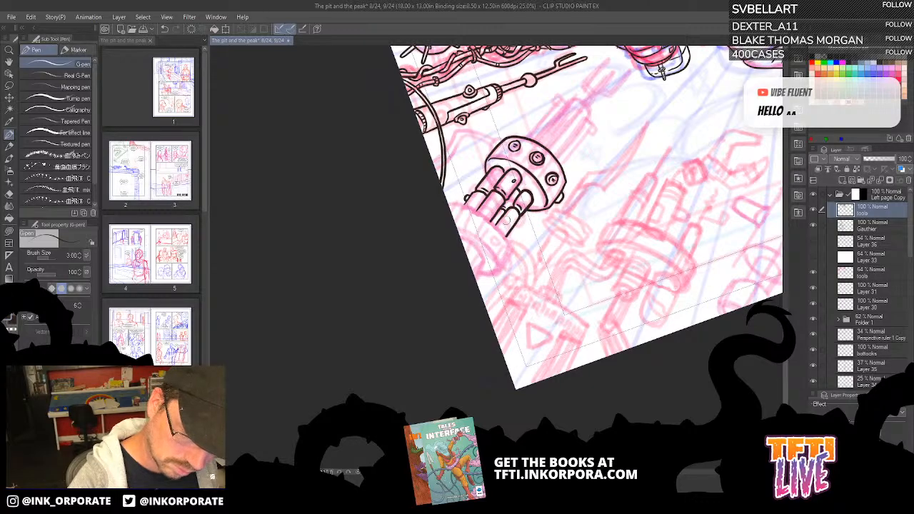
pyautogui.moveTo(375, 106)
pyautogui.mouseDown()
pyautogui.moveTo(389, 97)
pyautogui.moveTo(593, 90)
pyautogui.moveTo(635, 122)
pyautogui.mouseUp()
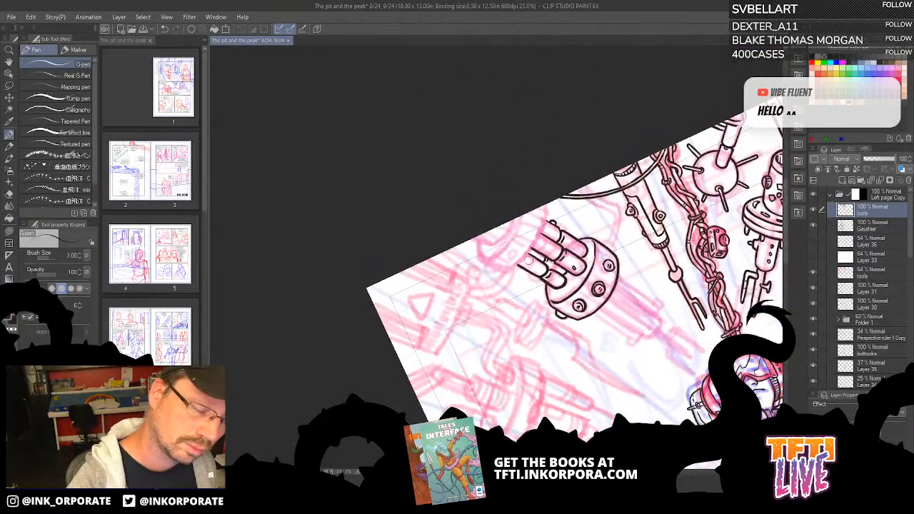
pyautogui.moveTo(522, 263); pyautogui.dragTo(527, 270)
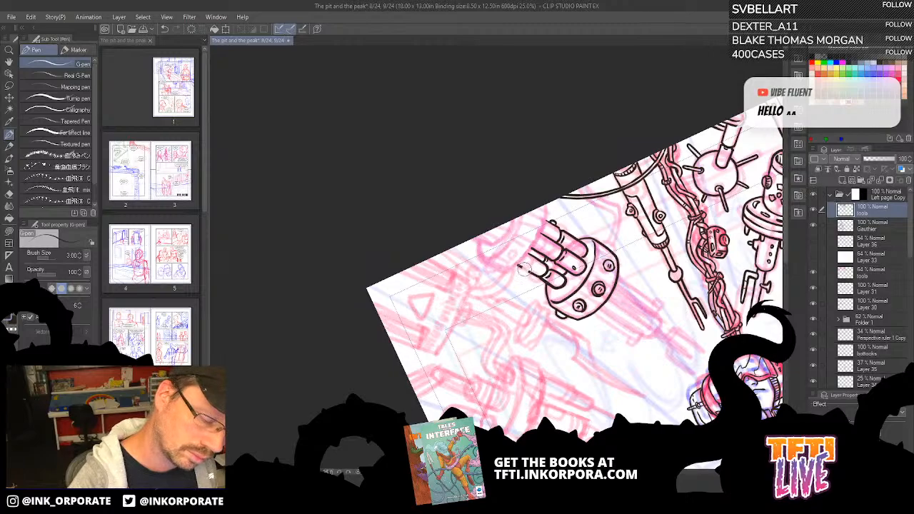
# Ink the curved outlines of the round base flange that the rod cluster plugs into.
pyautogui.moveTo(524, 179)
pyautogui.mouseDown()
pyautogui.moveTo(563, 207)
pyautogui.moveTo(571, 295)
pyautogui.mouseUp()
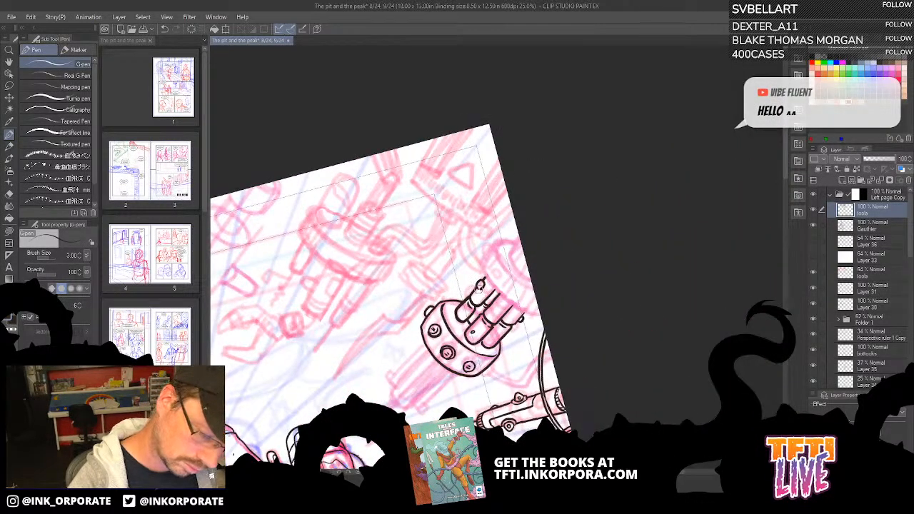
pyautogui.moveTo(483, 255)
pyautogui.mouseDown()
pyautogui.moveTo(515, 255)
pyautogui.moveTo(532, 296)
pyautogui.mouseUp()
pyautogui.moveTo(513, 230)
pyautogui.mouseDown()
pyautogui.moveTo(550, 174)
pyautogui.moveTo(588, 142)
pyautogui.mouseUp()
pyautogui.moveTo(534, 222)
pyautogui.mouseDown()
pyautogui.moveTo(548, 190)
pyautogui.moveTo(580, 165)
pyautogui.moveTo(604, 180)
pyautogui.moveTo(602, 193)
pyautogui.mouseUp()
pyautogui.moveTo(552, 229)
pyautogui.mouseDown()
pyautogui.moveTo(571, 183)
pyautogui.moveTo(594, 174)
pyautogui.mouseUp()
pyautogui.moveTo(469, 185); pyautogui.dragTo(481, 191)
# Ink both edges of the curved cable running from the side of the bolted disc toward the page edge.
pyautogui.press('^')
pyautogui.press('^')
pyautogui.press('^')
pyautogui.press('^')
pyautogui.press('^')
pyautogui.press('^')
pyautogui.press('^')
pyautogui.press('^')
pyautogui.press('^')
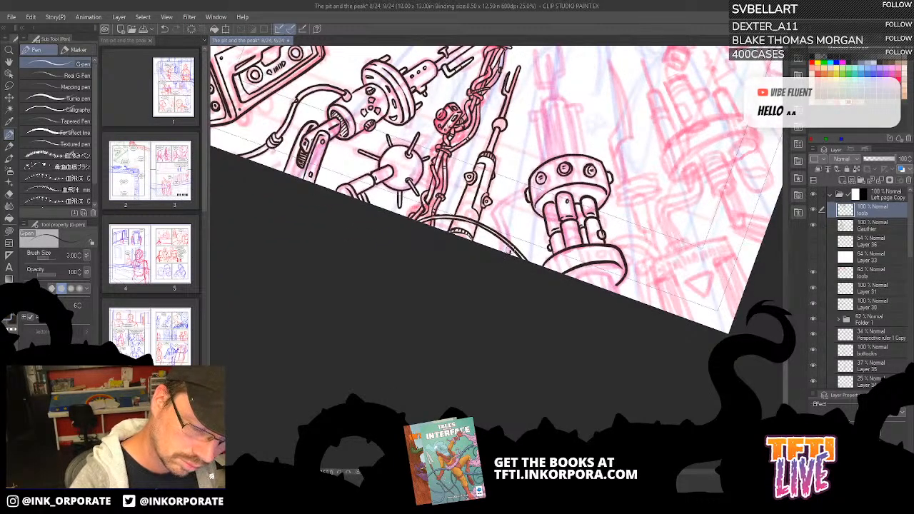
pyautogui.moveTo(514, 245)
pyautogui.mouseDown()
pyautogui.moveTo(501, 212)
pyautogui.moveTo(529, 197)
pyautogui.mouseUp()
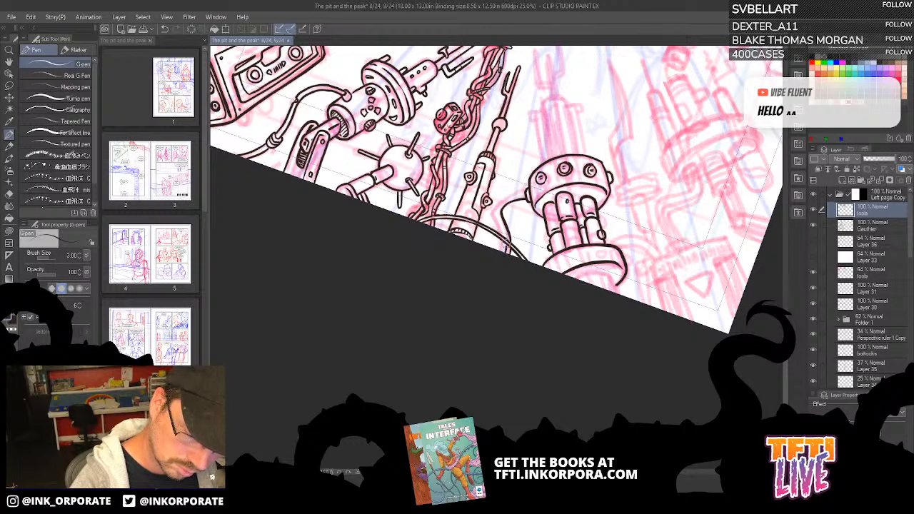
pyautogui.moveTo(504, 242)
pyautogui.mouseDown()
pyautogui.moveTo(495, 206)
pyautogui.moveTo(525, 193)
pyautogui.mouseUp()
# Ink the rim line, bolts and small edge details on the round base flange behind the rod cluster.
pyautogui.press('^')
pyautogui.press('^')
pyautogui.press('^')
pyautogui.press('^')
pyautogui.press('^')
pyautogui.press('^')
pyautogui.press('^')
pyautogui.press('^')
pyautogui.press('^')
pyautogui.press('^')
pyautogui.press('^')
pyautogui.press('^')
pyautogui.press('^')
pyautogui.press('^')
pyautogui.press('^')
pyautogui.press('^')
pyautogui.press('^')
pyautogui.press('^')
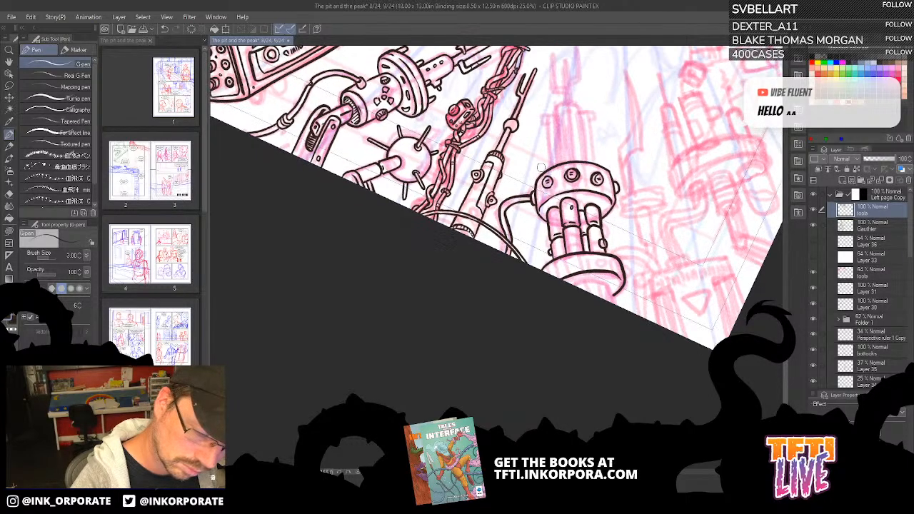
pyautogui.press('^')
pyautogui.press('^')
pyautogui.press('^')
pyautogui.press('^')
pyautogui.press('^')
pyautogui.press('^')
pyautogui.press('^')
pyautogui.press('^')
pyautogui.press('^')
pyautogui.press('^')
pyautogui.press('^')
pyautogui.press('^')
pyautogui.press('^')
pyautogui.press('^')
pyautogui.moveTo(628, 385); pyautogui.dragTo(653, 221)
pyautogui.moveTo(593, 358); pyautogui.dragTo(599, 283)
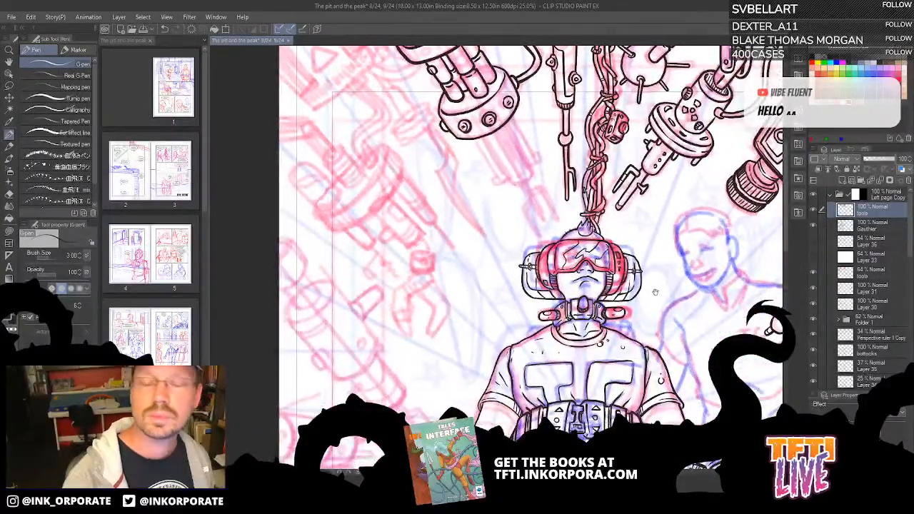
pyautogui.moveTo(656, 292); pyautogui.dragTo(642, 212)
pyautogui.moveTo(651, 247); pyautogui.dragTo(609, 386)
pyautogui.press('^')
pyautogui.press('^')
pyautogui.press('^')
pyautogui.press('^')
pyautogui.press('^')
pyautogui.press('^')
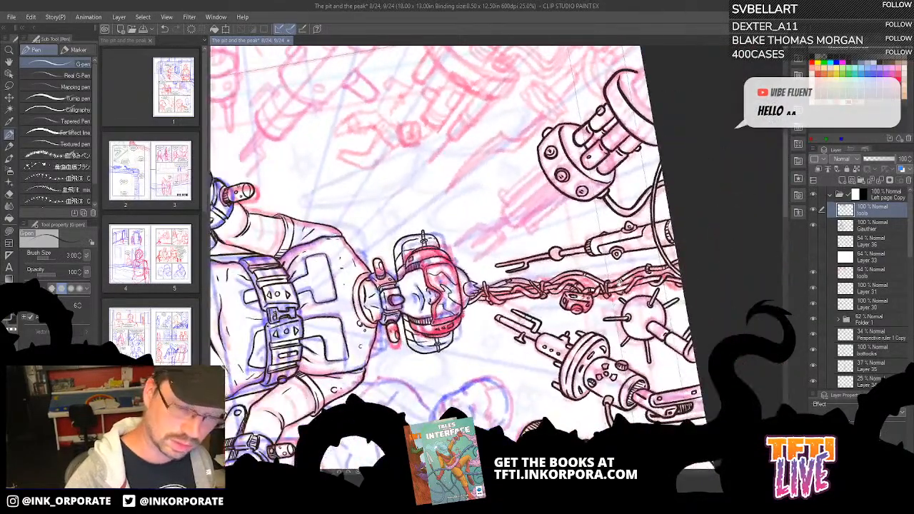
pyautogui.moveTo(620, 283); pyautogui.dragTo(590, 296)
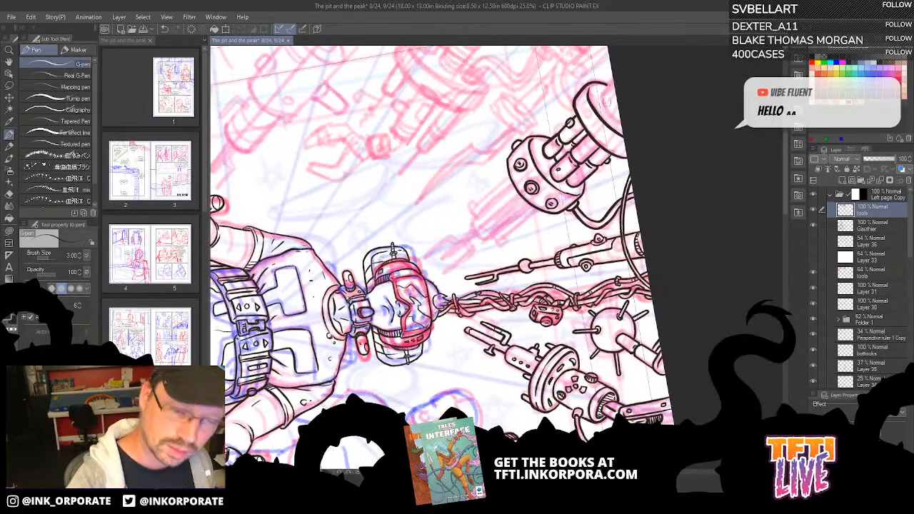
pyautogui.moveTo(602, 92); pyautogui.dragTo(621, 125)
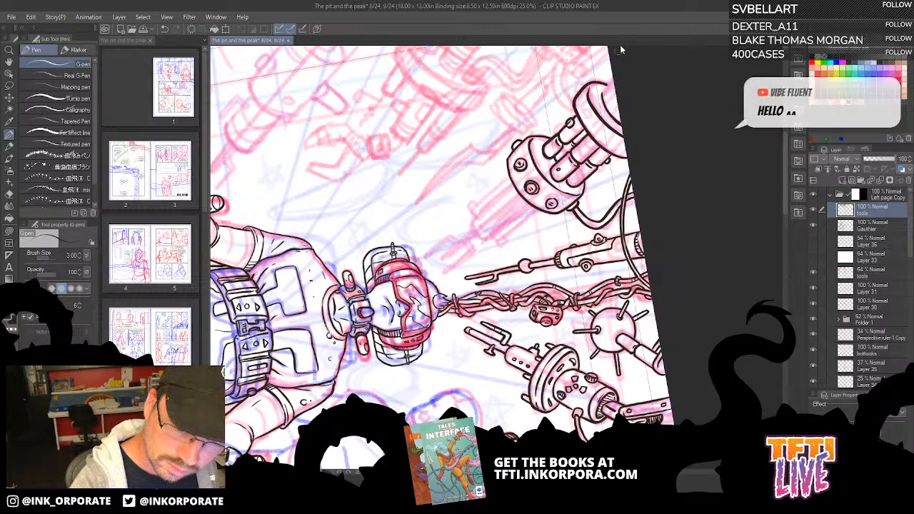
pyautogui.moveTo(601, 91); pyautogui.dragTo(613, 78)
pyautogui.moveTo(586, 107)
pyautogui.mouseDown()
pyautogui.moveTo(600, 134)
pyautogui.moveTo(620, 148)
pyautogui.mouseUp()
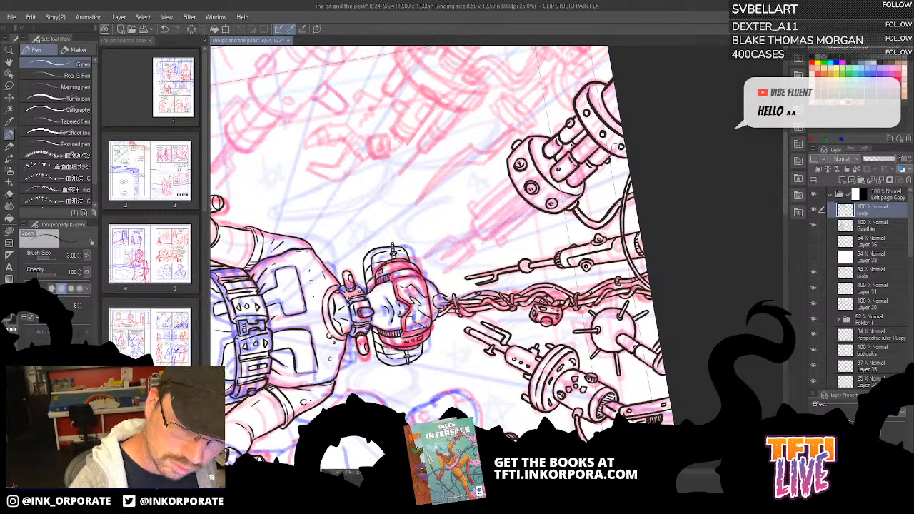
pyautogui.moveTo(579, 84); pyautogui.dragTo(583, 88)
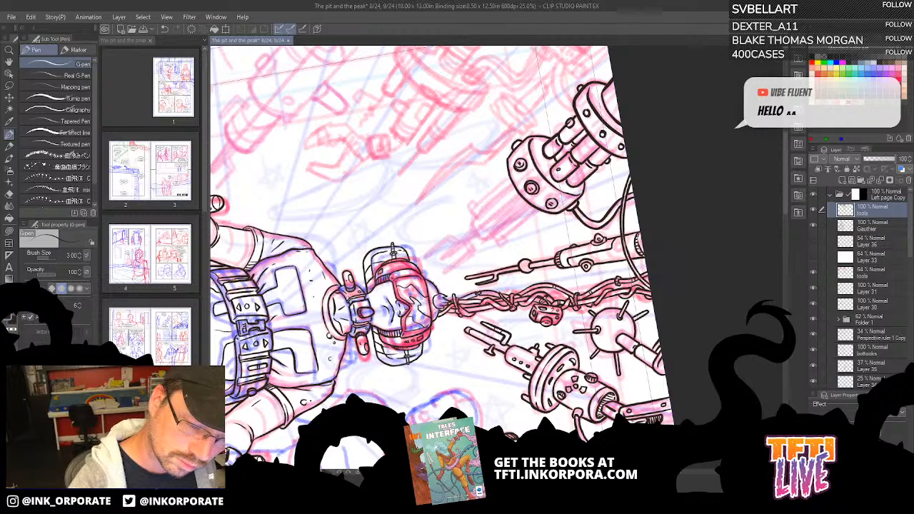
# Ink the first long prong with its hooked end projecting from the front of the bolted disc, redoing one stroke.
pyautogui.moveTo(528, 146); pyautogui.dragTo(595, 92)
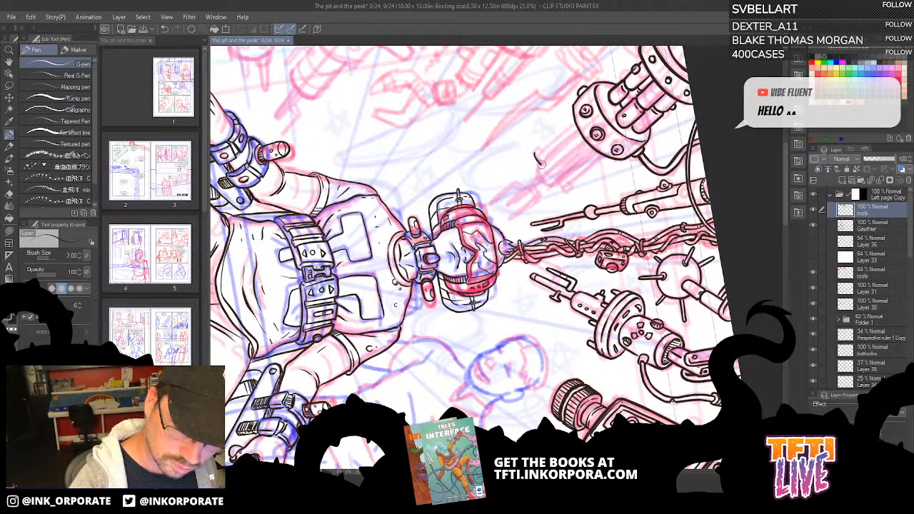
pyautogui.moveTo(541, 163); pyautogui.dragTo(580, 131)
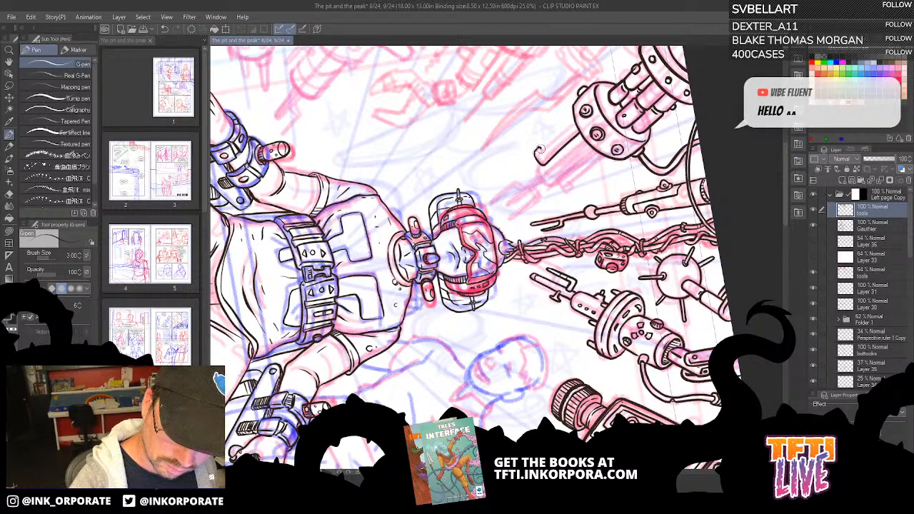
pyautogui.moveTo(541, 149); pyautogui.dragTo(578, 117)
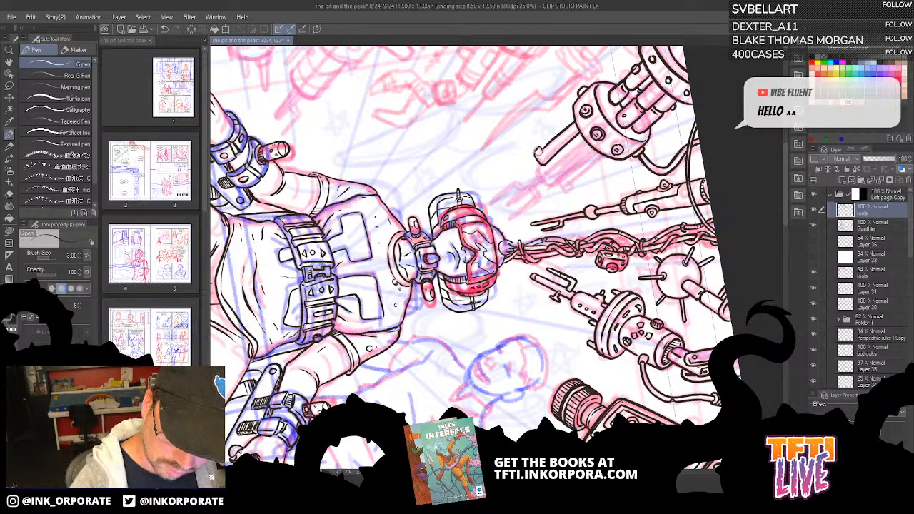
pyautogui.moveTo(542, 153); pyautogui.dragTo(580, 119)
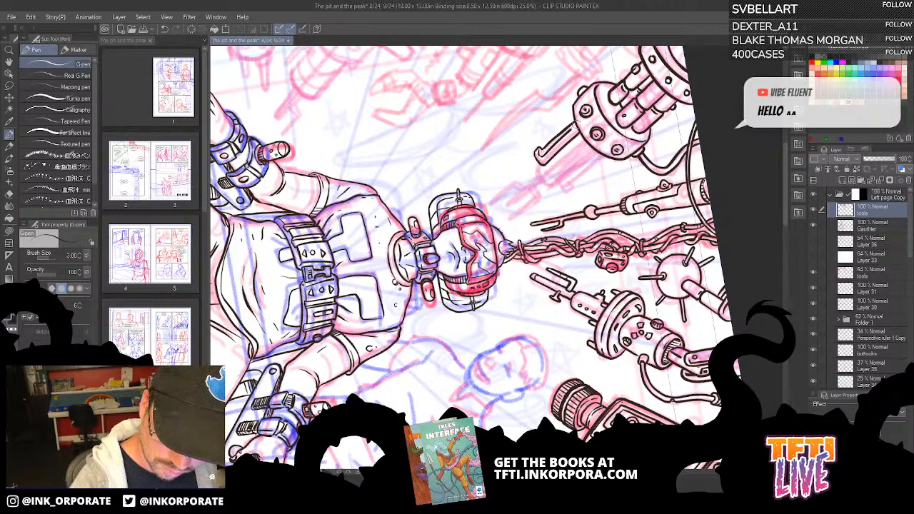
pyautogui.hotkey('ctrl', 'z')
pyautogui.moveTo(541, 157); pyautogui.dragTo(577, 126)
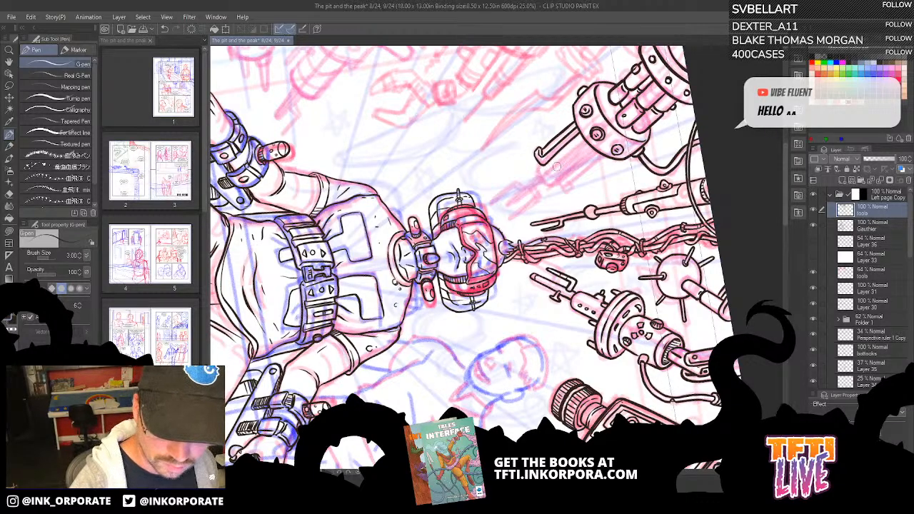
# Ink the remaining parallel prongs in front of the bolted disc and the line joining their ends.
pyautogui.moveTo(545, 173)
pyautogui.mouseDown()
pyautogui.moveTo(554, 178)
pyautogui.moveTo(584, 141)
pyautogui.mouseUp()
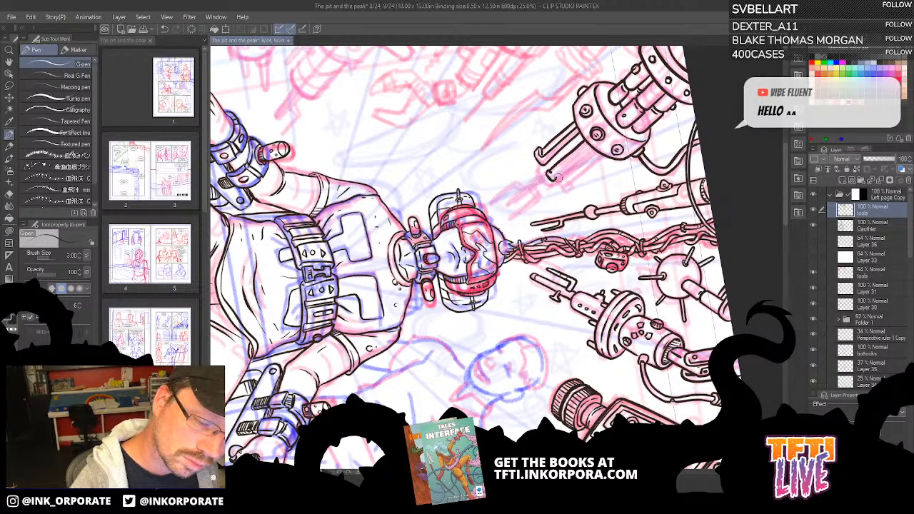
pyautogui.moveTo(556, 179); pyautogui.dragTo(592, 146)
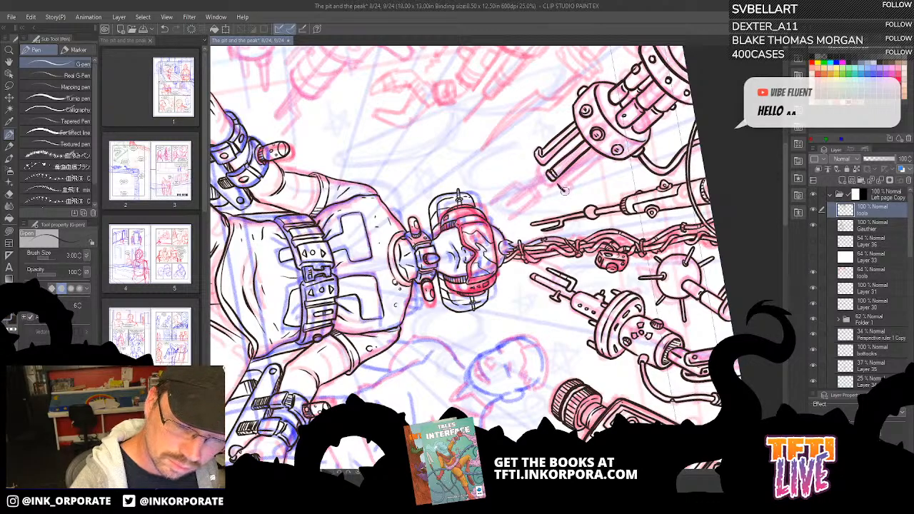
pyautogui.moveTo(572, 182); pyautogui.dragTo(600, 153)
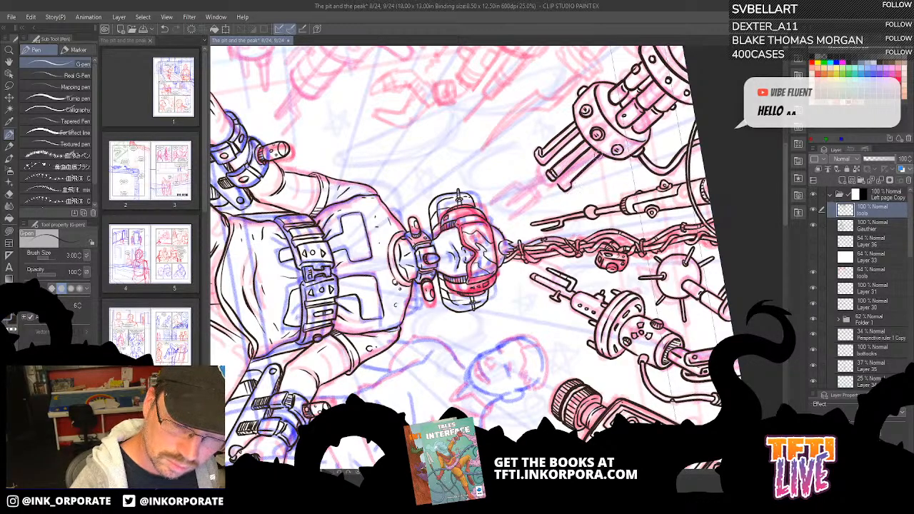
pyautogui.moveTo(563, 188); pyautogui.dragTo(602, 144)
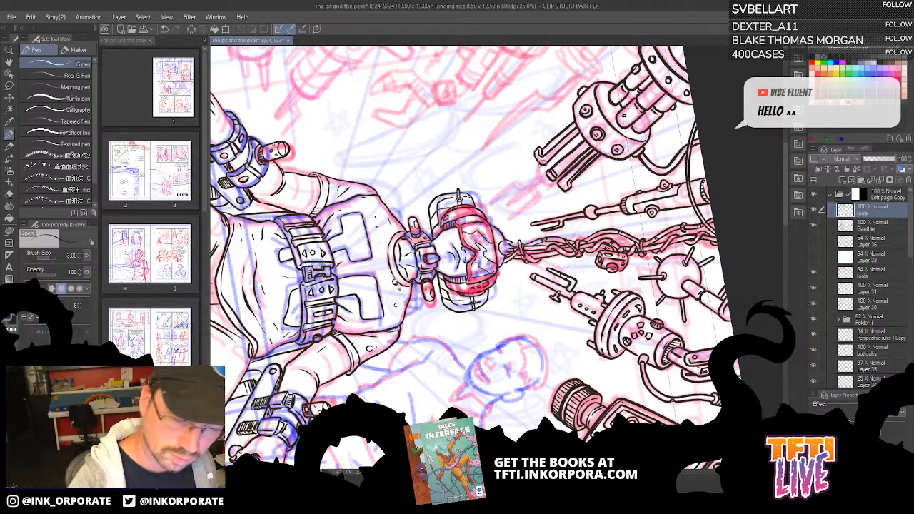
pyautogui.moveTo(537, 166); pyautogui.dragTo(545, 184)
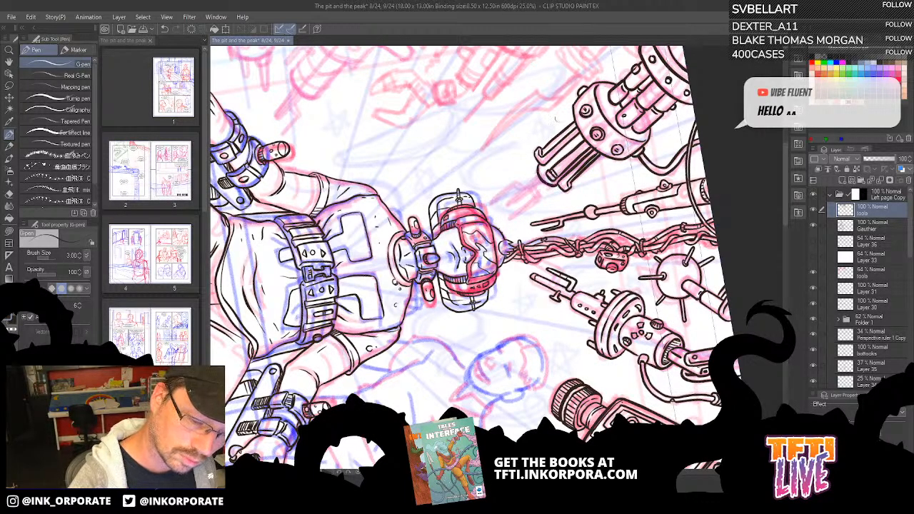
# Ink the forked tip at the end of the prong cluster, pointing toward the seated figure's head, redoing unsatisfactory strokes.
pyautogui.moveTo(599, 50)
pyautogui.mouseDown()
pyautogui.moveTo(616, 59)
pyautogui.moveTo(658, 150)
pyautogui.moveTo(640, 333)
pyautogui.moveTo(634, 168)
pyautogui.mouseUp()
pyautogui.moveTo(559, 141)
pyautogui.mouseDown()
pyautogui.moveTo(578, 132)
pyautogui.moveTo(564, 146)
pyautogui.mouseUp()
pyautogui.hotkey('ctrl', 'z')
pyautogui.moveTo(565, 108)
pyautogui.mouseDown()
pyautogui.moveTo(604, 133)
pyautogui.moveTo(652, 311)
pyautogui.mouseUp()
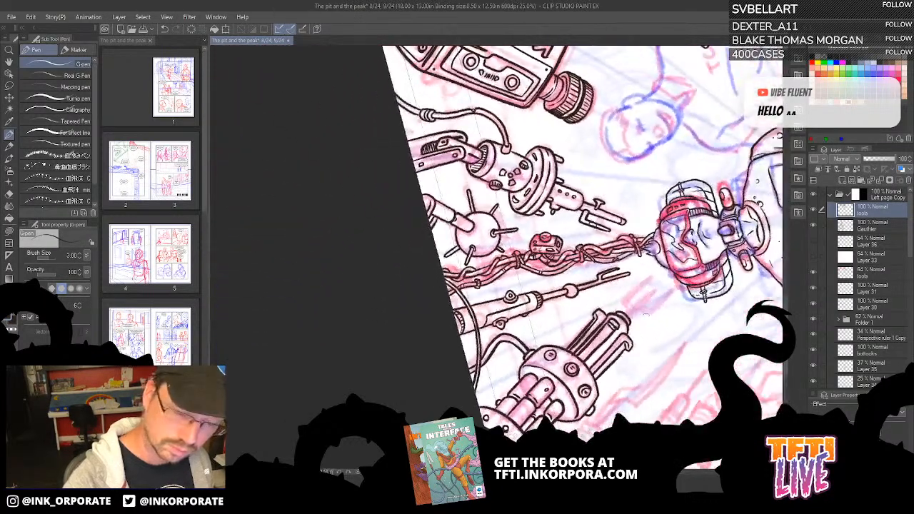
pyautogui.moveTo(575, 389); pyautogui.dragTo(454, 297)
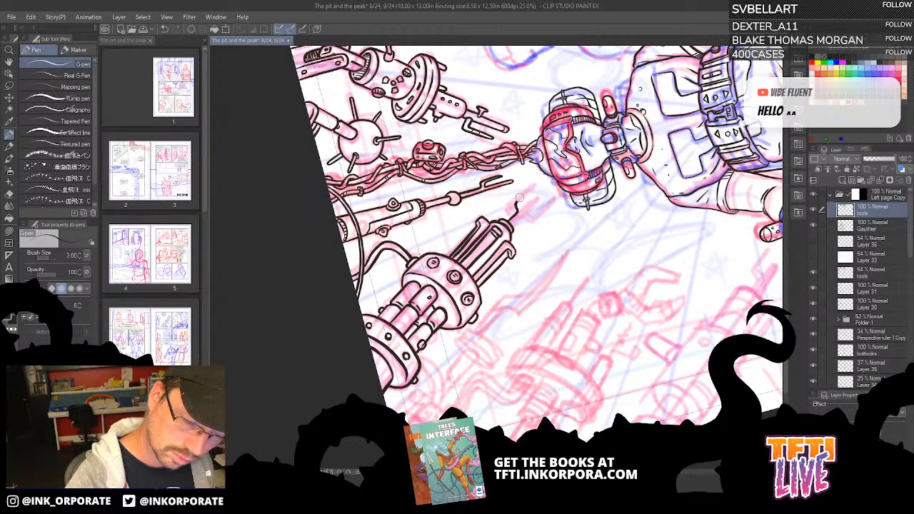
pyautogui.moveTo(519, 198); pyautogui.dragTo(540, 182)
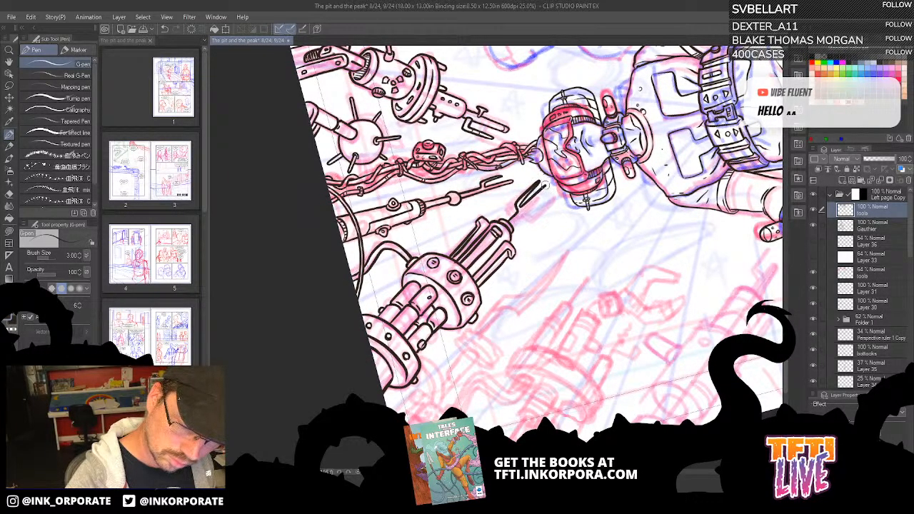
pyautogui.hotkey('ctrl', 'z')
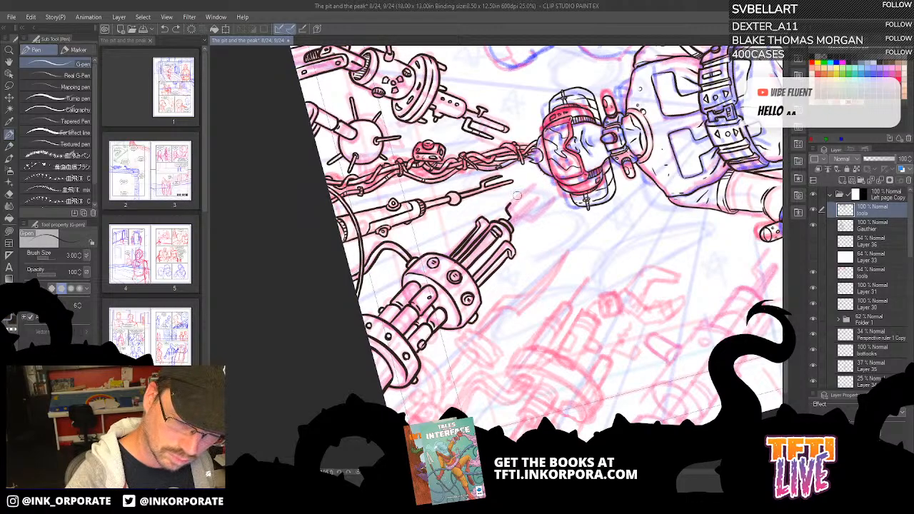
pyautogui.moveTo(536, 182)
pyautogui.mouseDown()
pyautogui.moveTo(518, 204)
pyautogui.moveTo(537, 194)
pyautogui.moveTo(525, 213)
pyautogui.moveTo(548, 193)
pyautogui.moveTo(513, 227)
pyautogui.mouseUp()
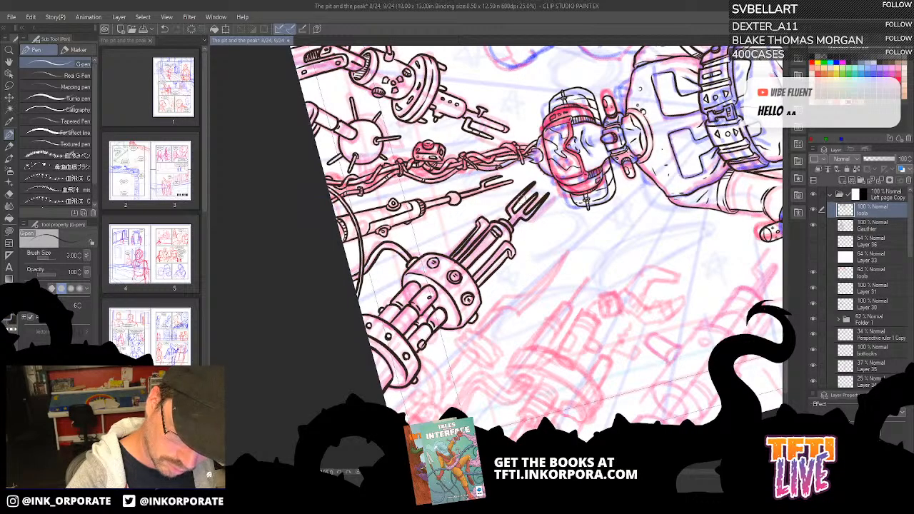
# Ink the curved pointed blade and its angled handle beside the bolted-disc tool, redoing one stroke.
pyautogui.press('^')
pyautogui.press('^')
pyautogui.press('^')
pyautogui.press('^')
pyautogui.press('^')
pyautogui.press('^')
pyautogui.press('^')
pyautogui.press('^')
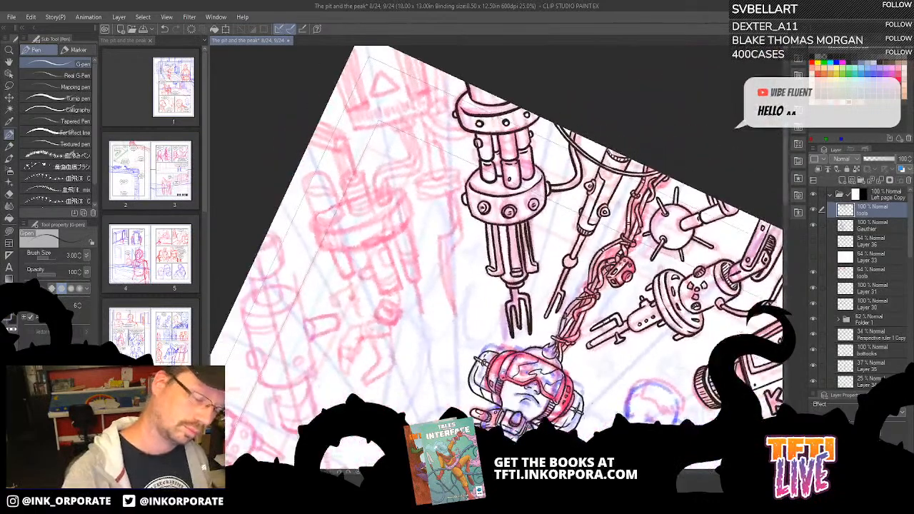
pyautogui.press('^')
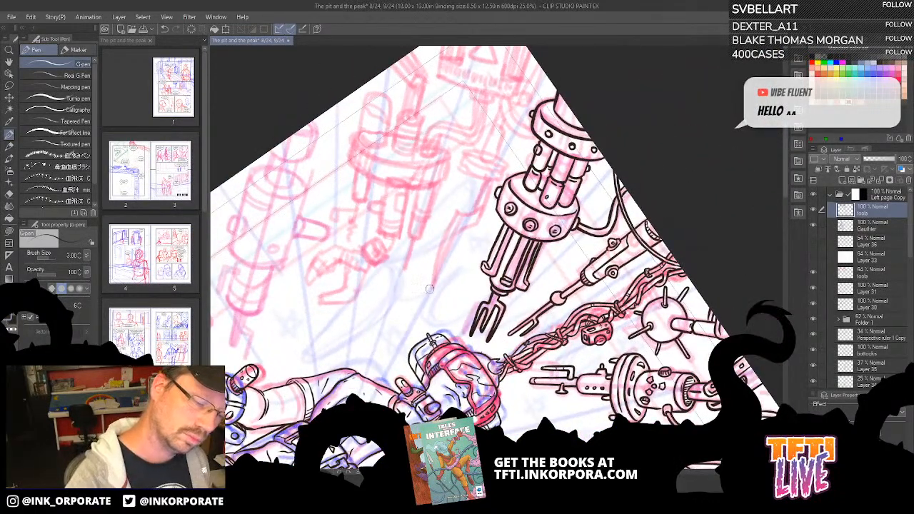
pyautogui.moveTo(432, 293); pyautogui.dragTo(458, 209)
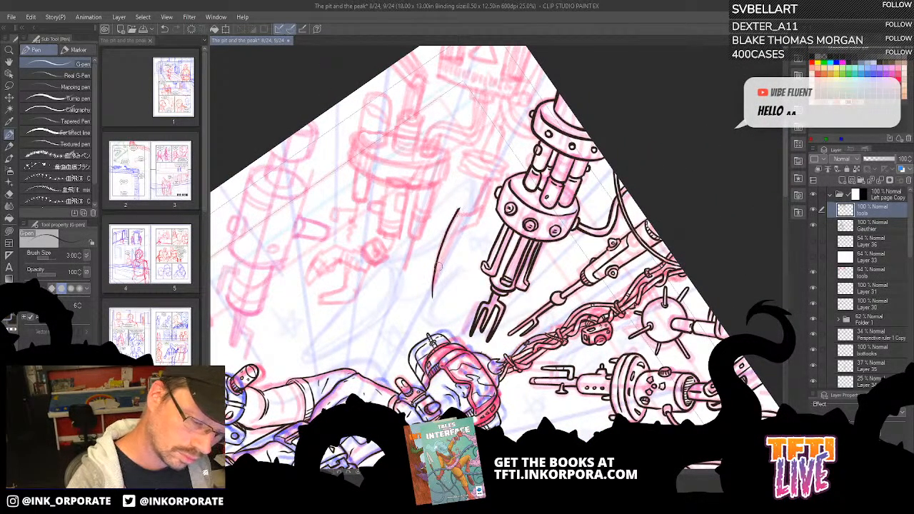
pyautogui.moveTo(431, 299); pyautogui.dragTo(460, 231)
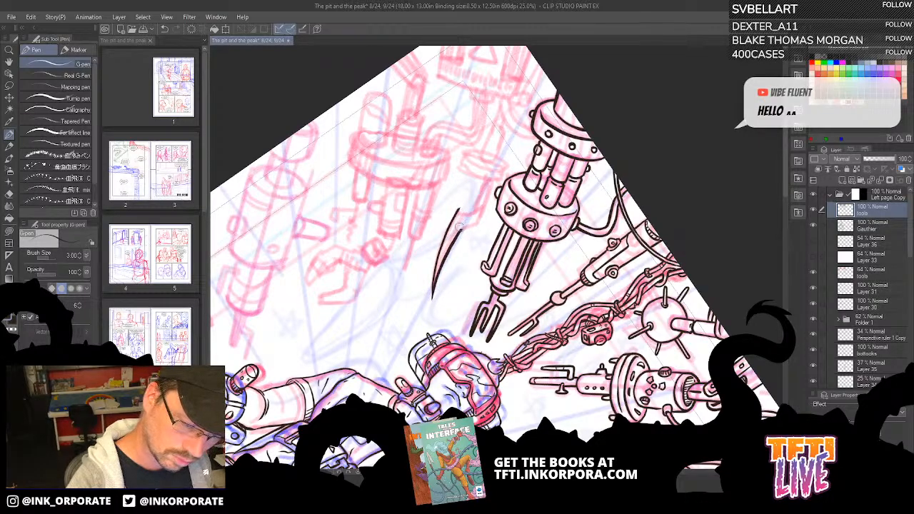
pyautogui.hotkey('ctrl', 'z')
pyautogui.moveTo(432, 300)
pyautogui.mouseDown()
pyautogui.moveTo(446, 252)
pyautogui.moveTo(479, 220)
pyautogui.moveTo(496, 169)
pyautogui.mouseUp()
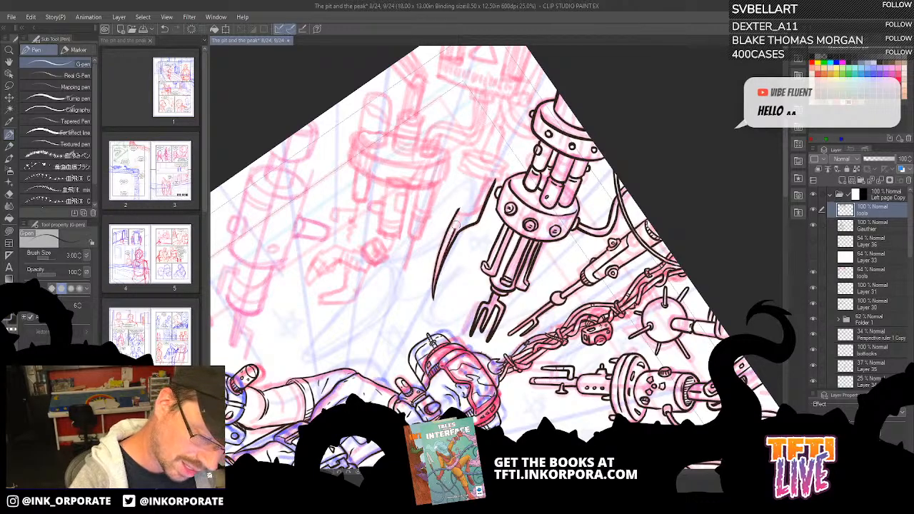
# Ink the blade's handle and the round disc it attaches to, redrawing the disc's curve until it fits the sketch.
pyautogui.moveTo(441, 266)
pyautogui.mouseDown()
pyautogui.moveTo(461, 208)
pyautogui.moveTo(478, 207)
pyautogui.moveTo(488, 187)
pyautogui.moveTo(500, 143)
pyautogui.moveTo(547, 154)
pyautogui.moveTo(611, 260)
pyautogui.moveTo(607, 285)
pyautogui.mouseUp()
pyautogui.moveTo(608, 181); pyautogui.dragTo(571, 68)
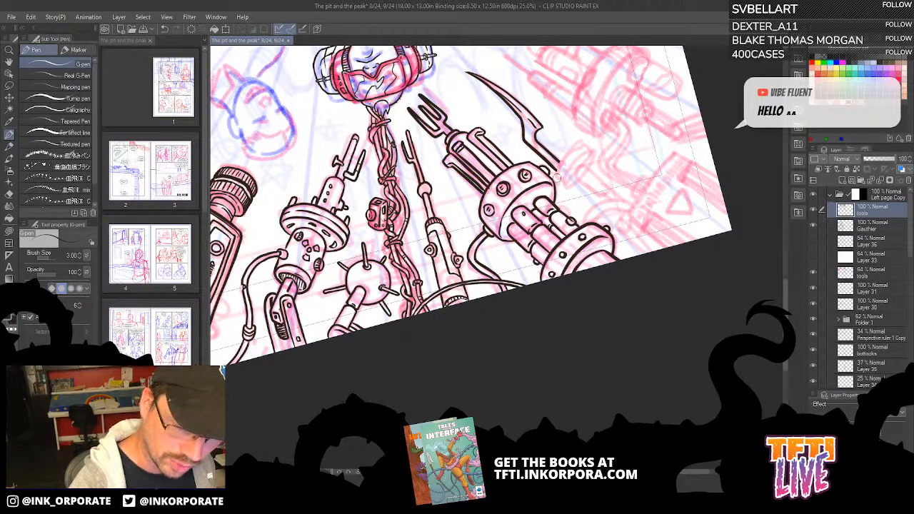
pyautogui.moveTo(557, 177)
pyautogui.mouseDown()
pyautogui.moveTo(567, 187)
pyautogui.moveTo(565, 156)
pyautogui.moveTo(576, 144)
pyautogui.mouseUp()
pyautogui.hotkey('ctrl', 'z')
pyautogui.moveTo(558, 175)
pyautogui.mouseDown()
pyautogui.moveTo(571, 152)
pyautogui.moveTo(594, 148)
pyautogui.mouseUp()
pyautogui.hotkey('ctrl', 'z')
pyautogui.moveTo(557, 177)
pyautogui.mouseDown()
pyautogui.moveTo(580, 144)
pyautogui.moveTo(596, 151)
pyautogui.mouseUp()
pyautogui.hotkey('ctrl', 'z')
pyautogui.moveTo(556, 175)
pyautogui.mouseDown()
pyautogui.moveTo(584, 146)
pyautogui.moveTo(589, 165)
pyautogui.moveTo(576, 184)
pyautogui.moveTo(565, 173)
pyautogui.moveTo(580, 152)
pyautogui.moveTo(593, 153)
pyautogui.mouseUp()
pyautogui.moveTo(500, 139)
pyautogui.mouseDown()
pyautogui.moveTo(573, 171)
pyautogui.moveTo(608, 232)
pyautogui.moveTo(588, 175)
pyautogui.mouseUp()
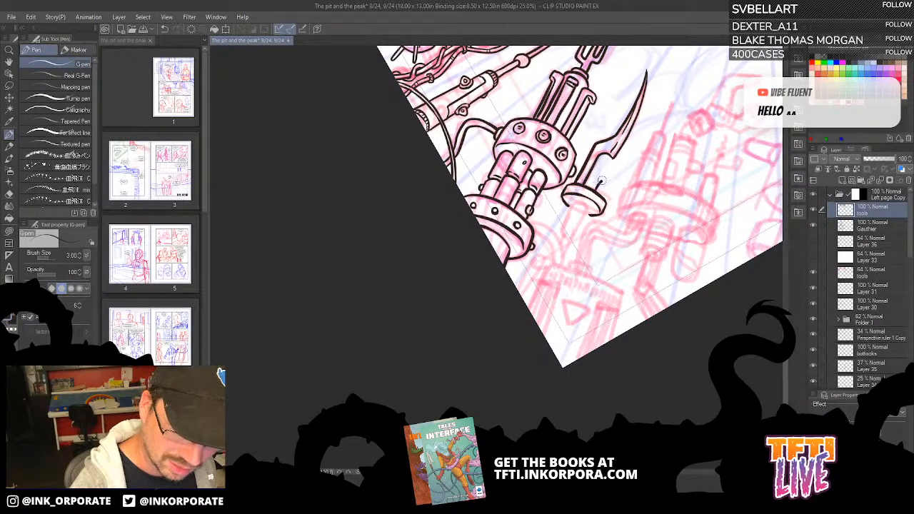
pyautogui.hotkey('ctrl', 'z')
pyautogui.moveTo(602, 185); pyautogui.dragTo(601, 194)
# Ink the small rounded knob and the straight front edge of the block-shaped tool in the page corner, redoing one stroke.
pyautogui.press('^')
pyautogui.press('^')
pyautogui.press('^')
pyautogui.press('^')
pyautogui.press('^')
pyautogui.press('^')
pyautogui.press('^')
pyautogui.press('^')
pyautogui.press('^')
pyautogui.press('^')
pyautogui.press('^')
pyautogui.press('^')
pyautogui.press('^')
pyautogui.press('^')
pyautogui.press('^')
pyautogui.press('^')
pyautogui.press('^')
pyautogui.press('^')
pyautogui.press('^')
pyautogui.press('^')
pyautogui.press('^')
pyautogui.press('^')
pyautogui.press('^')
pyautogui.press('^')
pyautogui.press('^')
pyautogui.press('^')
pyautogui.press('^')
pyautogui.press('^')
pyautogui.press('^')
pyautogui.press('^')
pyautogui.press('^')
pyautogui.press('^')
pyautogui.press('^')
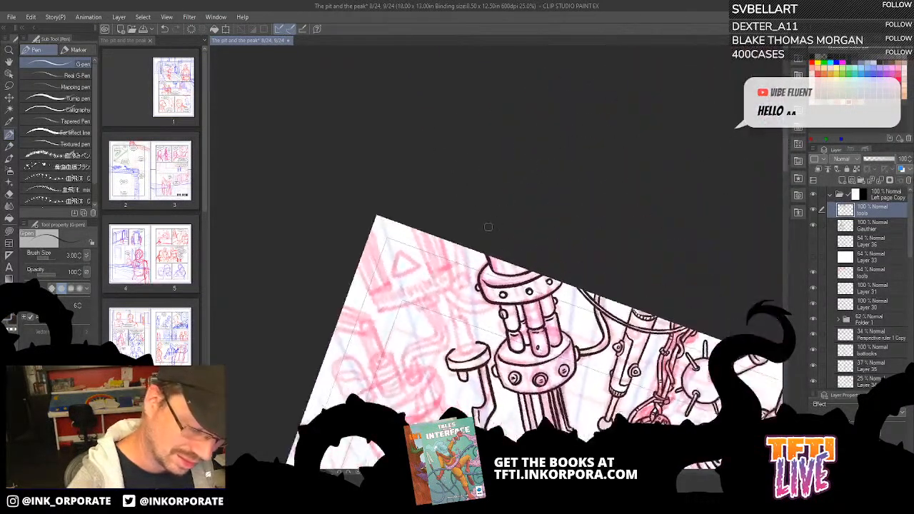
pyautogui.moveTo(425, 298); pyautogui.dragTo(595, 120)
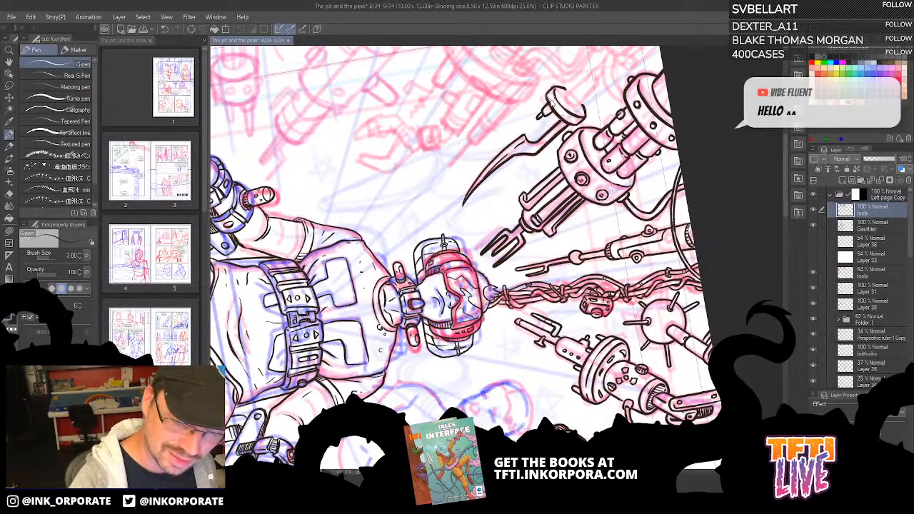
pyautogui.moveTo(540, 114)
pyautogui.mouseDown()
pyautogui.moveTo(540, 159)
pyautogui.moveTo(498, 216)
pyautogui.mouseUp()
pyautogui.moveTo(595, 155); pyautogui.dragTo(588, 190)
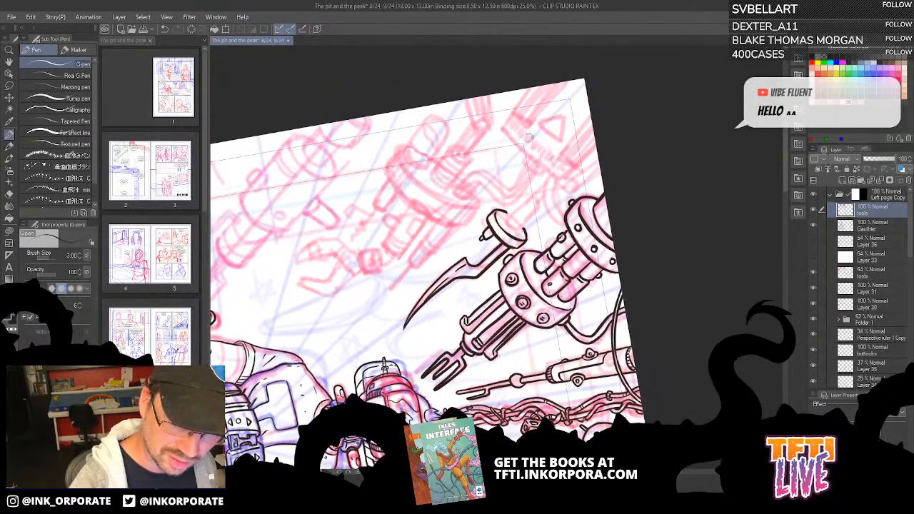
pyautogui.moveTo(521, 156)
pyautogui.mouseDown()
pyautogui.moveTo(529, 170)
pyautogui.moveTo(545, 165)
pyautogui.mouseUp()
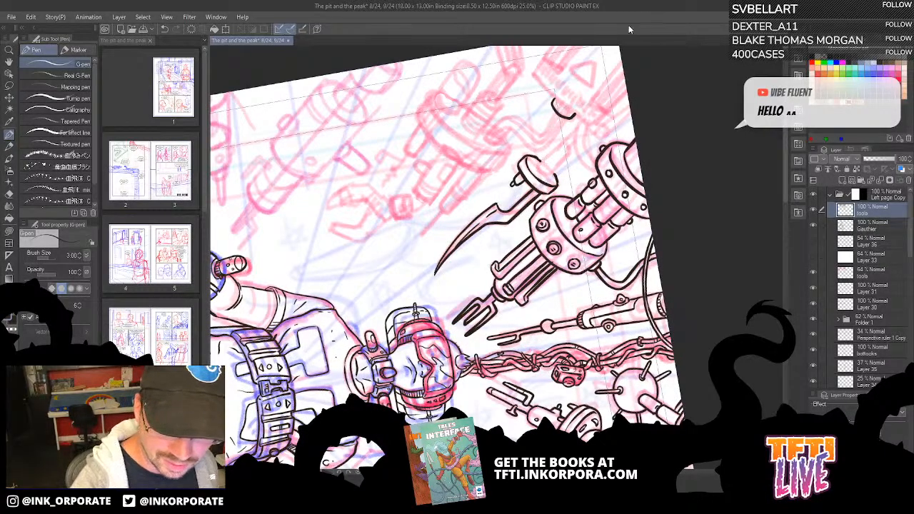
pyautogui.moveTo(629, 29); pyautogui.dragTo(559, 366)
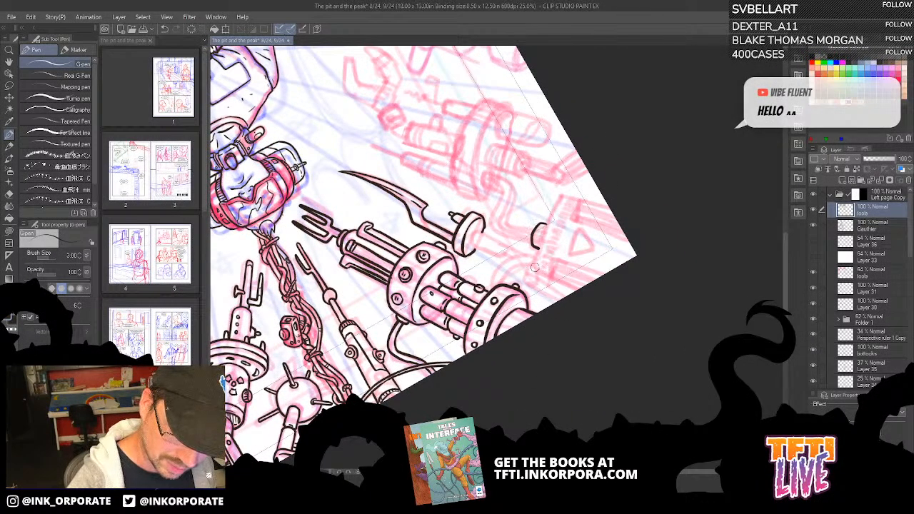
pyautogui.moveTo(536, 271); pyautogui.dragTo(565, 194)
pyautogui.hotkey('ctrl', 'z')
pyautogui.moveTo(536, 272)
pyautogui.mouseDown()
pyautogui.moveTo(565, 185)
pyautogui.moveTo(596, 242)
pyautogui.moveTo(533, 351)
pyautogui.mouseUp()
pyautogui.press('^')
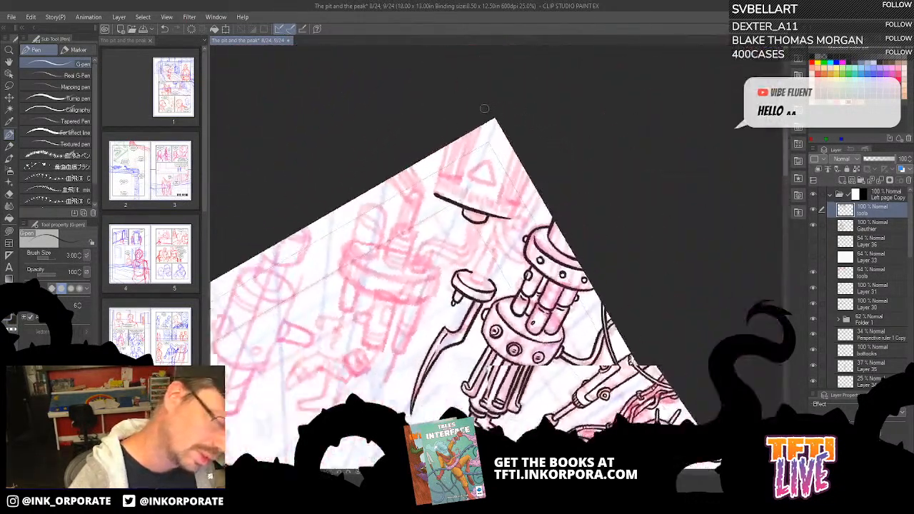
# Ink the stepped side outlines of the corner block out to the page edge, undoing an extra inner line.
pyautogui.moveTo(440, 190)
pyautogui.mouseDown()
pyautogui.moveTo(465, 174)
pyautogui.moveTo(490, 127)
pyautogui.mouseUp()
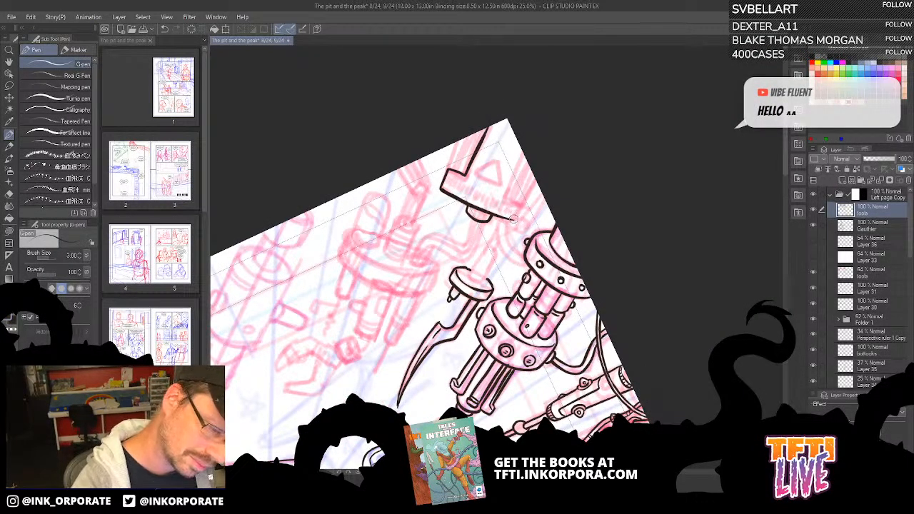
pyautogui.moveTo(512, 219); pyautogui.dragTo(517, 166)
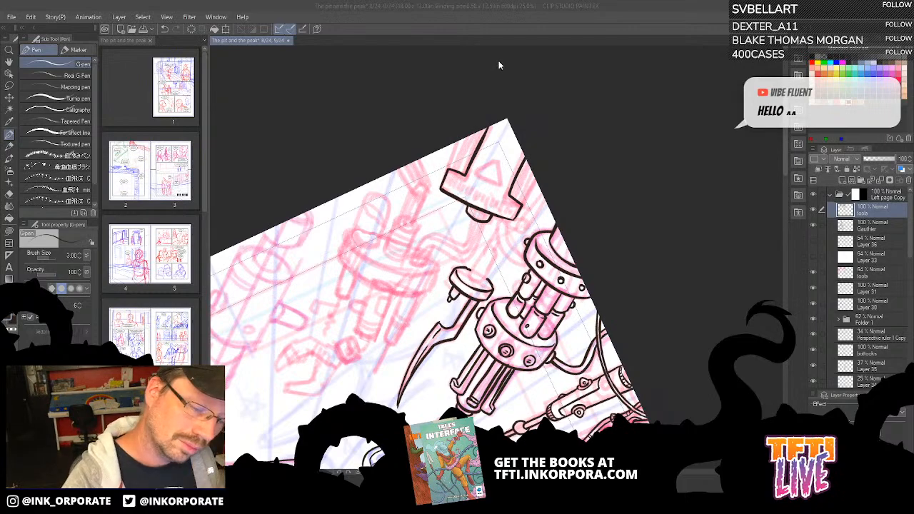
pyautogui.click(455, 172)
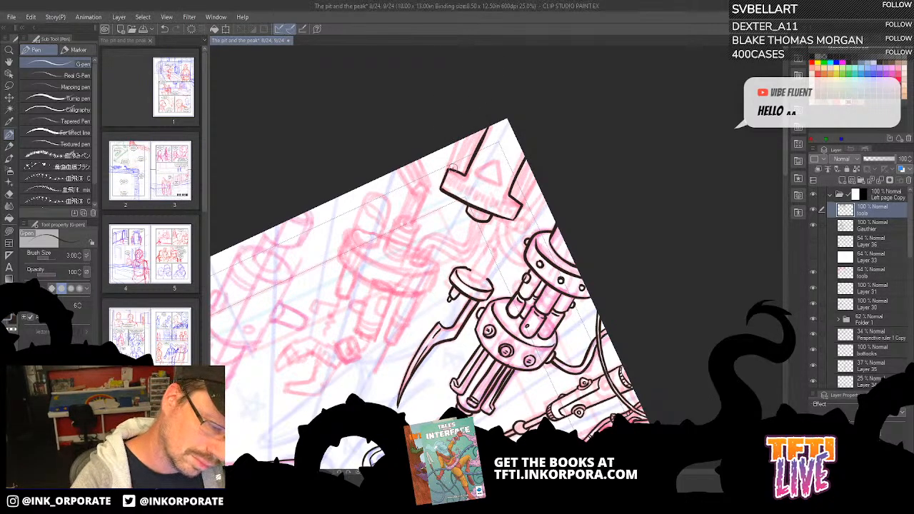
pyautogui.moveTo(453, 165); pyautogui.dragTo(464, 134)
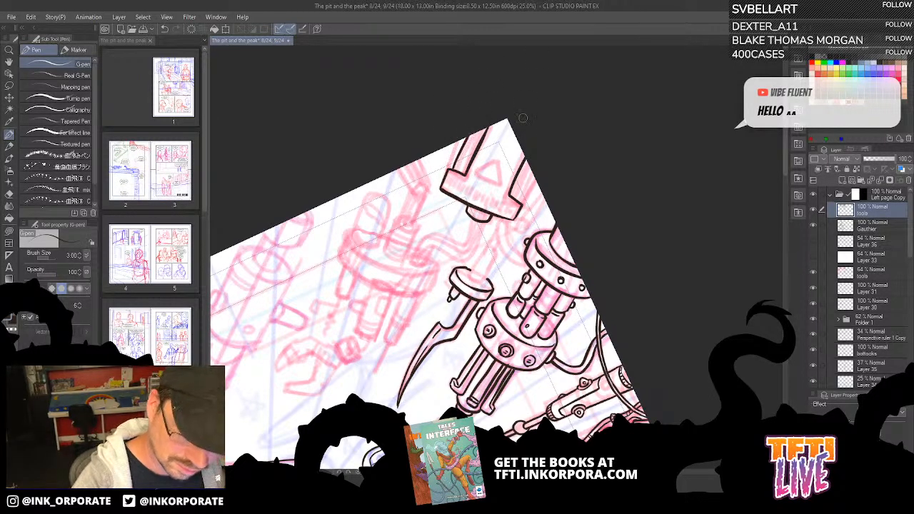
pyautogui.hotkey('ctrl', 'z')
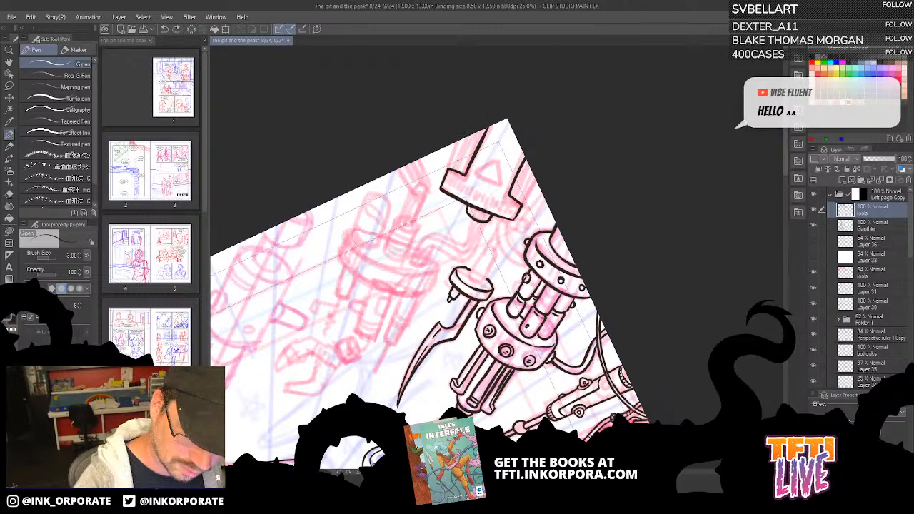
# Ink the rows of short teeth along both narrow sides of the corner block and thicken their gaps.
pyautogui.press('^')
pyautogui.press('^')
pyautogui.press('^')
pyautogui.press('^')
pyautogui.press('^')
pyautogui.press('^')
pyautogui.press('^')
pyautogui.press('^')
pyautogui.press('^')
pyautogui.press('^')
pyautogui.press('^')
pyautogui.press('^')
pyautogui.press('^')
pyautogui.press('^')
pyautogui.press('^')
pyautogui.press('^')
pyautogui.press('^')
pyautogui.press('^')
pyautogui.press('^')
pyautogui.moveTo(585, 238)
pyautogui.mouseDown()
pyautogui.moveTo(503, 156)
pyautogui.moveTo(511, 155)
pyautogui.moveTo(506, 168)
pyautogui.moveTo(517, 154)
pyautogui.moveTo(508, 170)
pyautogui.moveTo(521, 159)
pyautogui.moveTo(516, 172)
pyautogui.moveTo(523, 157)
pyautogui.moveTo(522, 177)
pyautogui.moveTo(543, 178)
pyautogui.mouseUp()
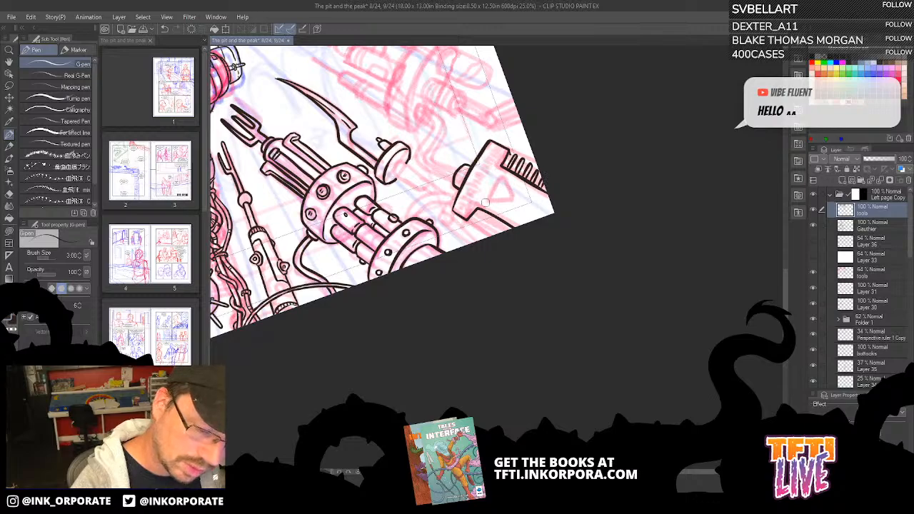
pyautogui.moveTo(481, 210)
pyautogui.mouseDown()
pyautogui.moveTo(473, 221)
pyautogui.moveTo(485, 212)
pyautogui.moveTo(483, 226)
pyautogui.moveTo(494, 218)
pyautogui.moveTo(493, 232)
pyautogui.moveTo(492, 223)
pyautogui.mouseUp()
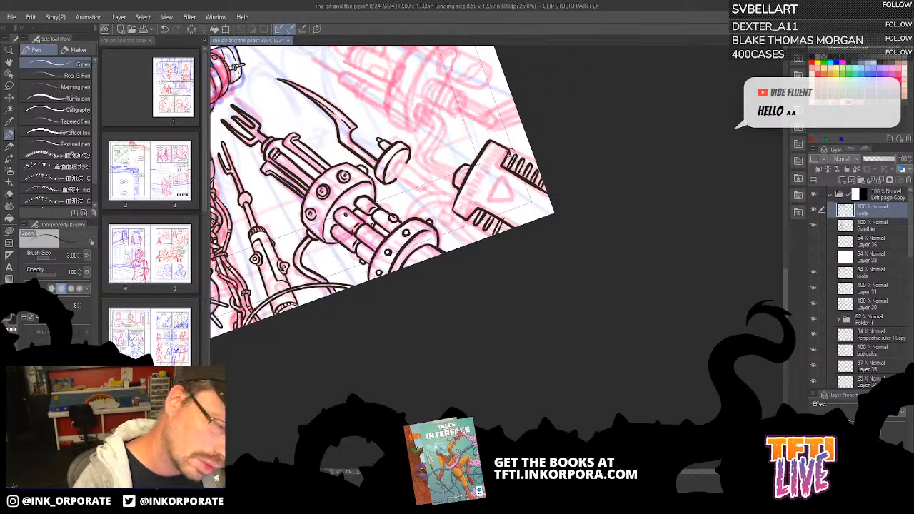
pyautogui.moveTo(529, 157); pyautogui.dragTo(522, 170)
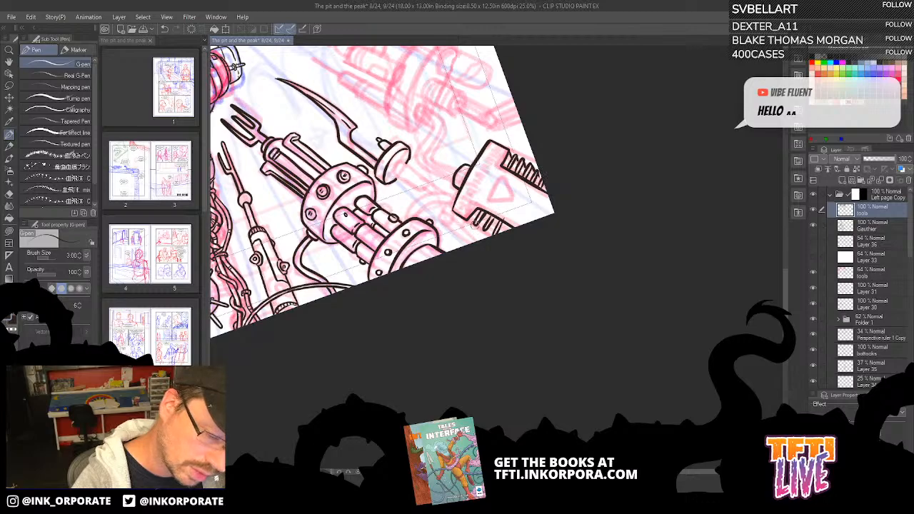
pyautogui.moveTo(498, 225); pyautogui.dragTo(483, 235)
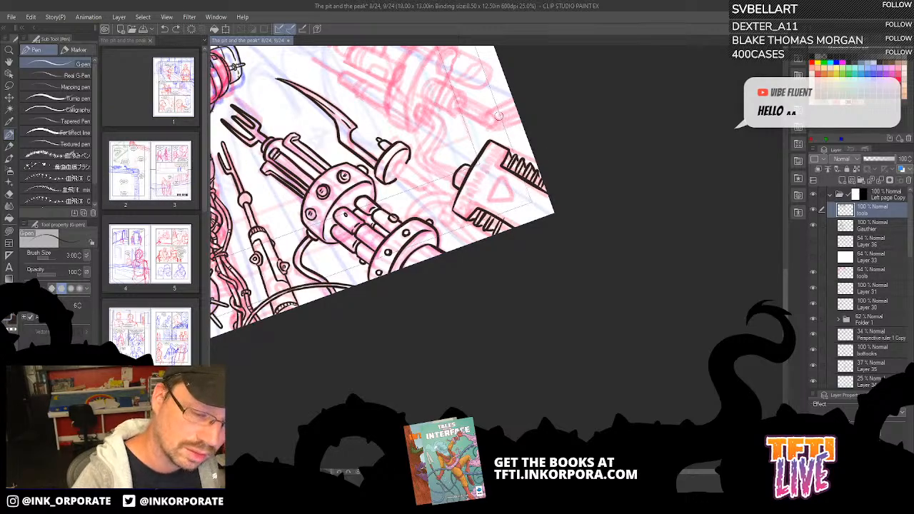
pyautogui.moveTo(498, 115)
pyautogui.mouseDown()
pyautogui.moveTo(535, 207)
pyautogui.moveTo(533, 197)
pyautogui.moveTo(443, 240)
pyautogui.mouseUp()
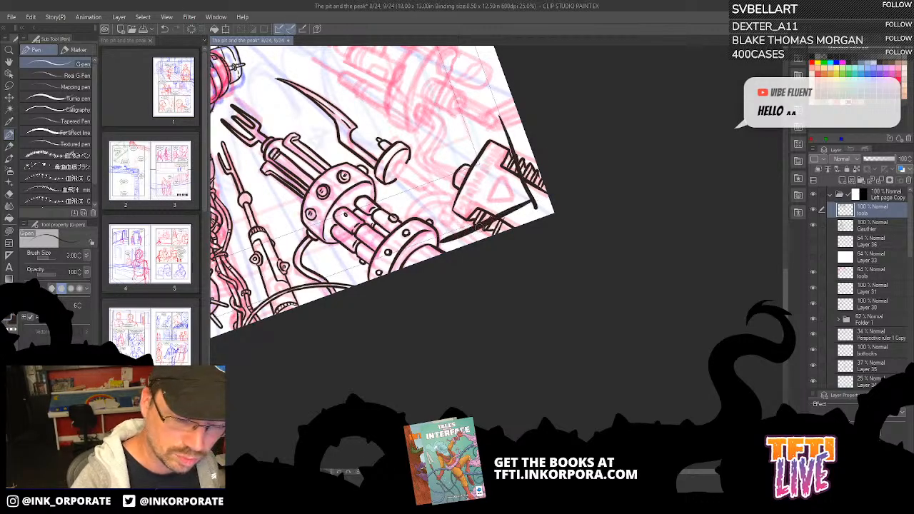
pyautogui.hotkey('ctrl', 'z')
pyautogui.hotkey('ctrl', 'z')
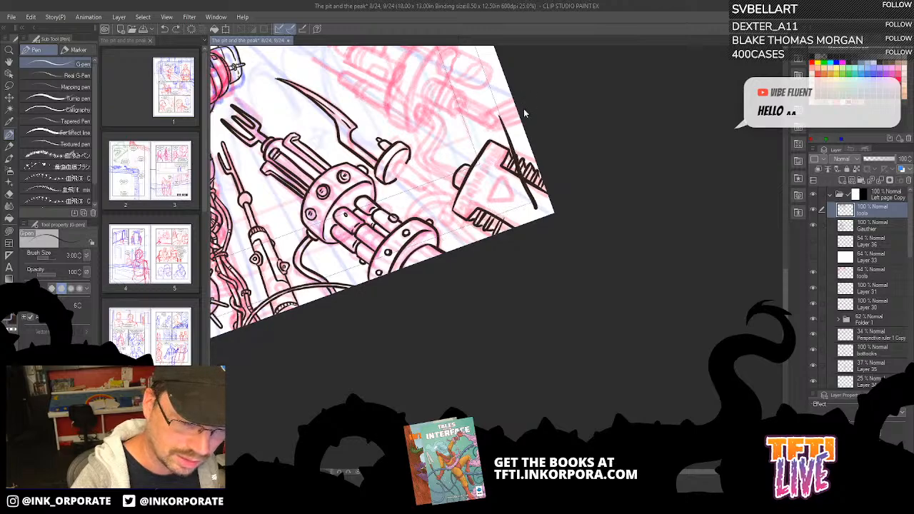
# Ink the triangle emblem on the face of the corner block and draw a small eye inside it.
pyautogui.moveTo(490, 197)
pyautogui.mouseDown()
pyautogui.moveTo(502, 176)
pyautogui.moveTo(513, 197)
pyautogui.moveTo(512, 196)
pyautogui.mouseUp()
pyautogui.press('^')
pyautogui.press('^')
pyautogui.press('^')
pyautogui.press('^')
pyautogui.press('^')
pyautogui.press('^')
pyautogui.press('^')
pyautogui.press('^')
pyautogui.press('^')
pyautogui.press('^')
pyautogui.press('^')
pyautogui.press('^')
pyautogui.press('^')
pyautogui.press('^')
pyautogui.press('^')
pyautogui.press('^')
pyautogui.press('^')
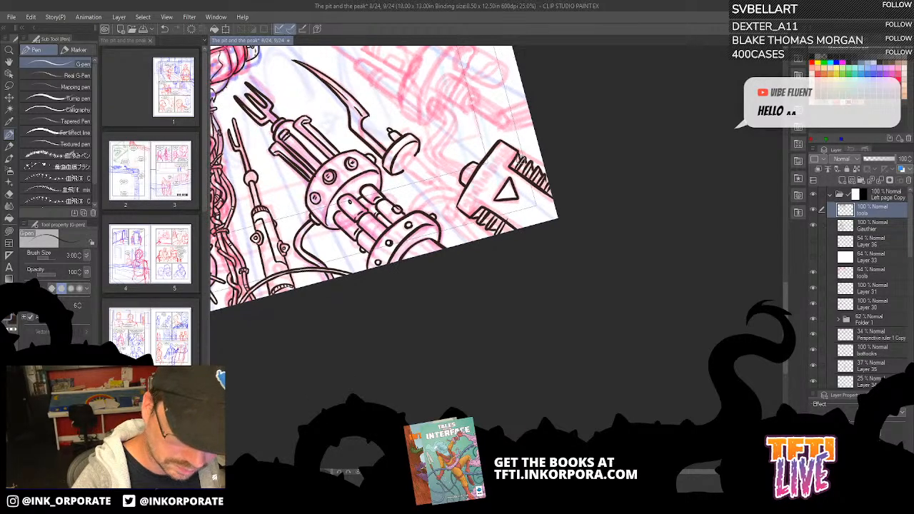
pyautogui.press('^')
pyautogui.press('^')
pyautogui.press('^')
pyautogui.press('^')
pyautogui.press('^')
pyautogui.press('^')
pyautogui.press('^')
pyautogui.press('^')
pyautogui.press('^')
pyautogui.press('^')
pyautogui.press('^')
pyautogui.press('^')
pyautogui.press('^')
pyautogui.press('^')
pyautogui.press('^')
pyautogui.press('^')
pyautogui.press('^')
pyautogui.press('^')
pyautogui.press('^')
pyautogui.press('^')
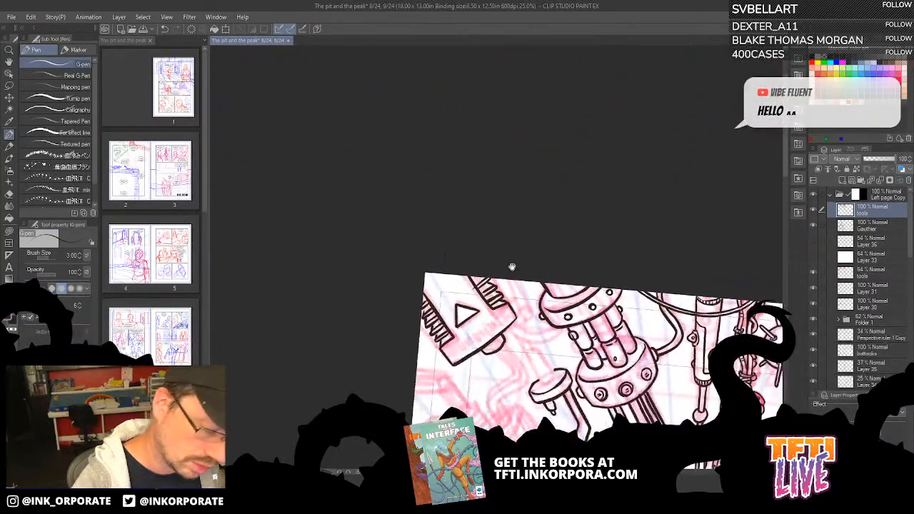
pyautogui.moveTo(512, 265); pyautogui.dragTo(633, 86)
pyautogui.moveTo(590, 133)
pyautogui.mouseDown()
pyautogui.moveTo(577, 143)
pyautogui.moveTo(587, 139)
pyautogui.mouseUp()
pyautogui.moveTo(663, 135); pyautogui.dragTo(696, 107)
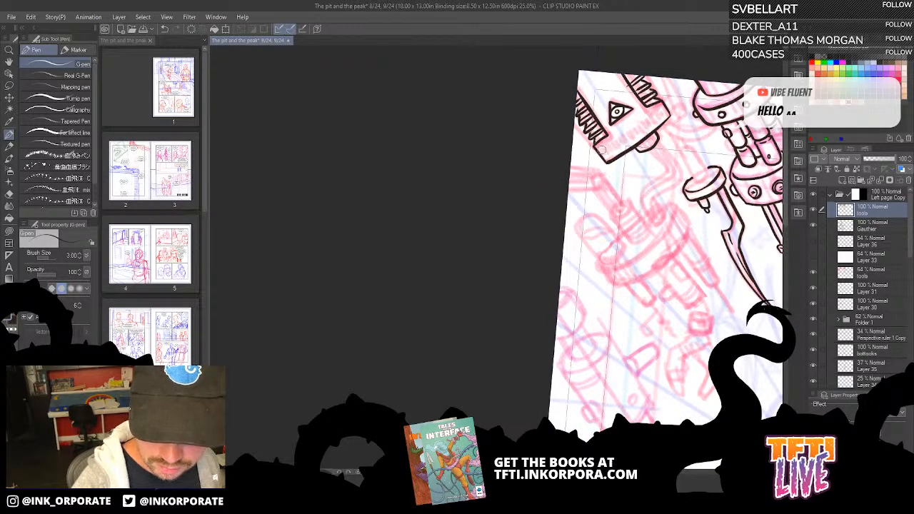
# Add a row of short hatch strokes along the corner block's front edge and shade its rounded knob.
pyautogui.moveTo(601, 148)
pyautogui.mouseDown()
pyautogui.moveTo(607, 159)
pyautogui.moveTo(661, 108)
pyautogui.moveTo(663, 118)
pyautogui.mouseUp()
pyautogui.moveTo(662, 109); pyautogui.dragTo(668, 116)
pyautogui.moveTo(635, 146); pyautogui.dragTo(639, 151)
pyautogui.moveTo(637, 144); pyautogui.dragTo(644, 151)
pyautogui.moveTo(642, 142); pyautogui.dragTo(647, 150)
pyautogui.moveTo(646, 139); pyautogui.dragTo(654, 148)
pyautogui.moveTo(652, 136); pyautogui.dragTo(658, 141)
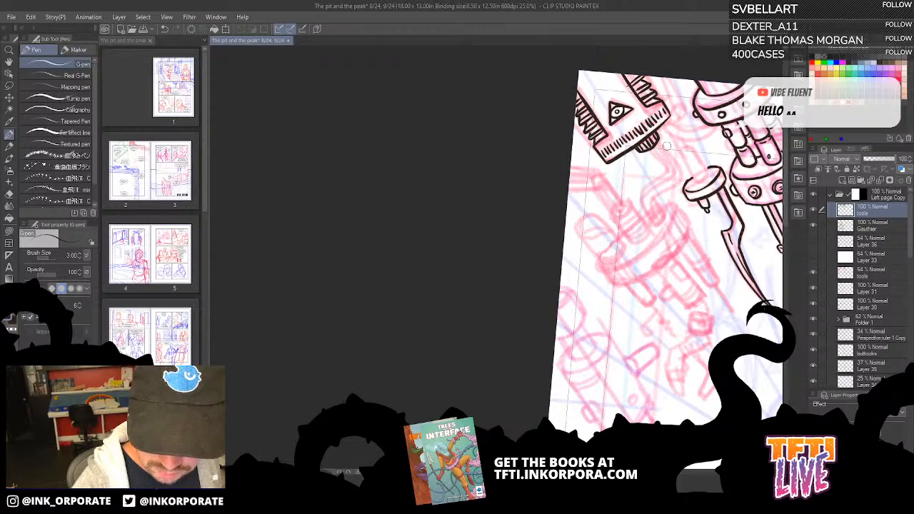
# Ink the segmented shaft behind the blade's disc and the curved joint linking it to the corner block and bolted cylinder.
pyautogui.moveTo(703, 123)
pyautogui.mouseDown()
pyautogui.moveTo(640, 113)
pyautogui.moveTo(590, 121)
pyautogui.mouseUp()
pyautogui.press('^')
pyautogui.press('^')
pyautogui.press('^')
pyautogui.press('^')
pyautogui.press('^')
pyautogui.press('^')
pyautogui.press('^')
pyautogui.press('^')
pyautogui.press('^')
pyautogui.press('^')
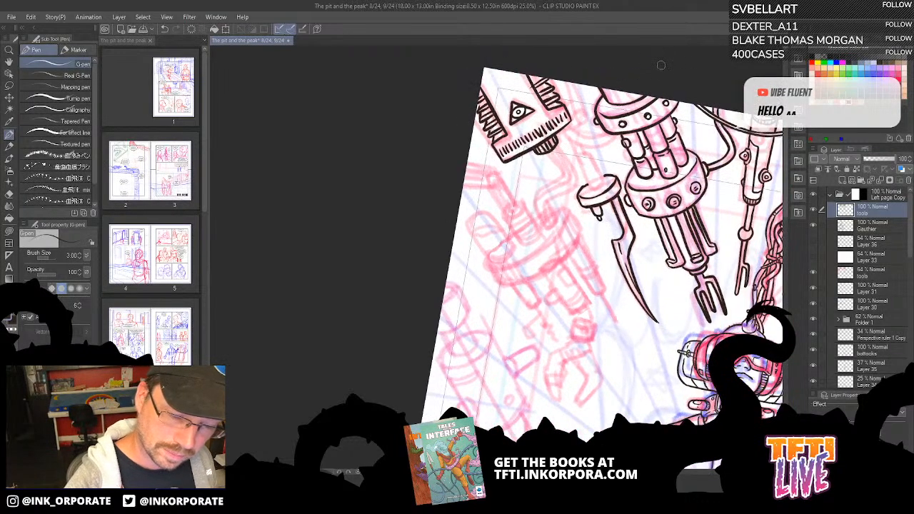
pyautogui.press('-')
pyautogui.press('-')
pyautogui.press('-')
pyautogui.press('-')
pyautogui.press('-')
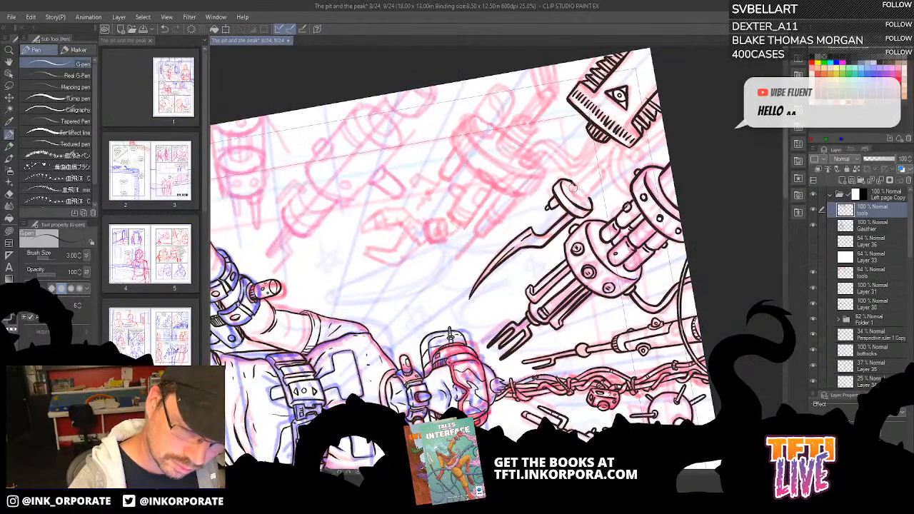
pyautogui.moveTo(574, 193)
pyautogui.mouseDown()
pyautogui.moveTo(592, 192)
pyautogui.moveTo(582, 183)
pyautogui.moveTo(591, 190)
pyautogui.moveTo(596, 167)
pyautogui.moveTo(594, 187)
pyautogui.moveTo(603, 176)
pyautogui.mouseUp()
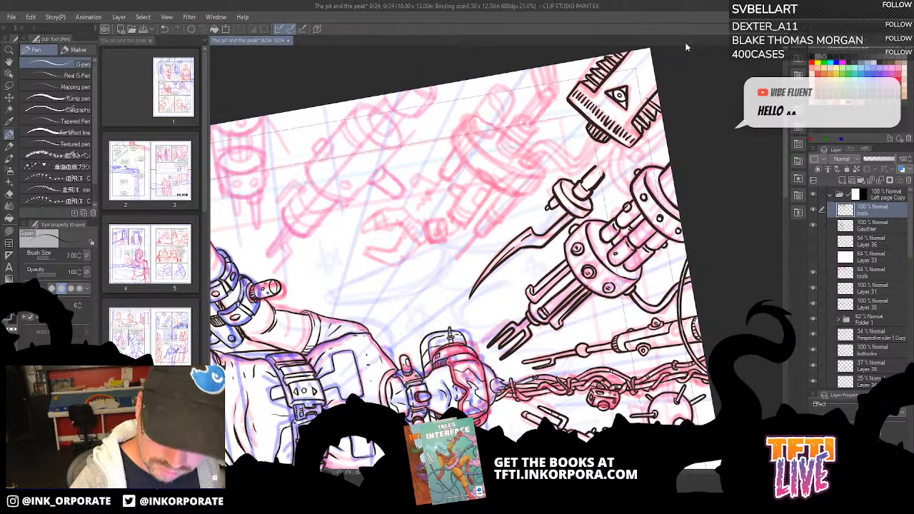
pyautogui.moveTo(615, 140)
pyautogui.mouseDown()
pyautogui.moveTo(608, 161)
pyautogui.moveTo(623, 190)
pyautogui.mouseUp()
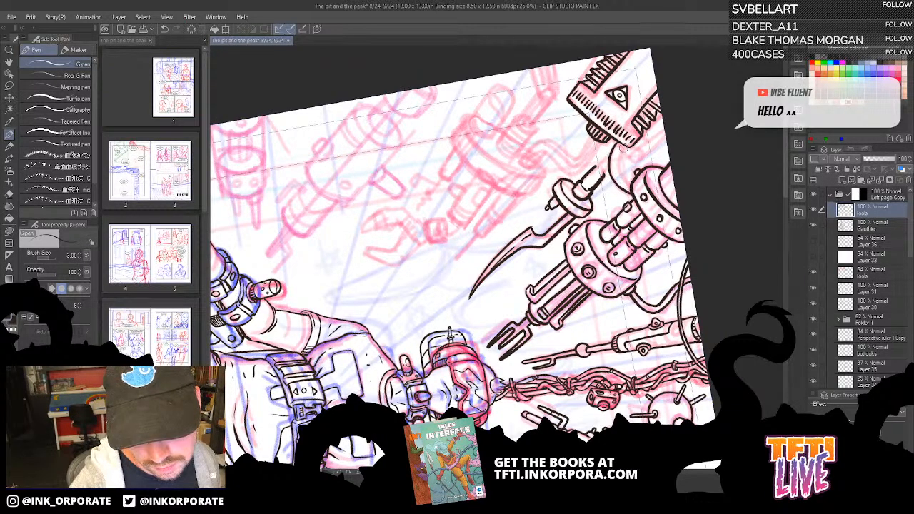
pyautogui.moveTo(625, 145)
pyautogui.mouseDown()
pyautogui.moveTo(617, 162)
pyautogui.moveTo(633, 184)
pyautogui.mouseUp()
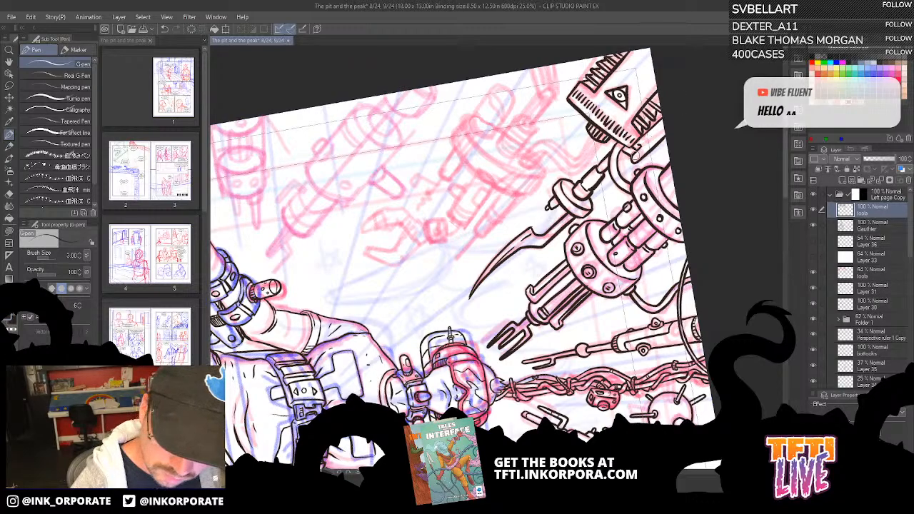
# Ink the first outline of the bent pipe leading from the corner block's side to the next sketched cylindrical tool.
pyautogui.press('^')
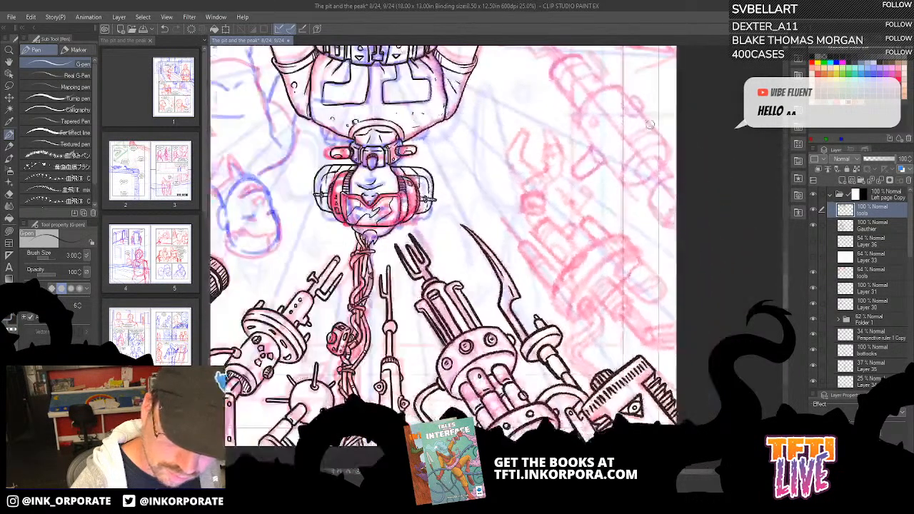
pyautogui.press('^')
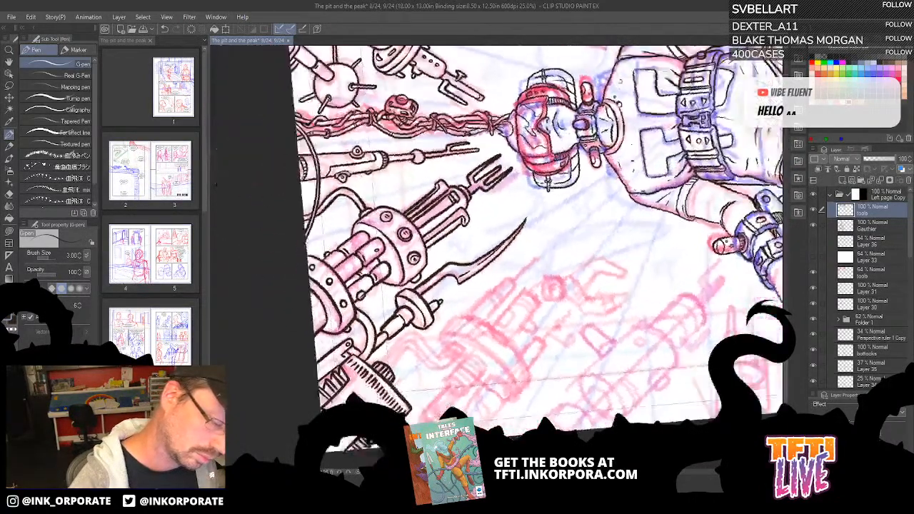
pyautogui.moveTo(493, 251)
pyautogui.mouseDown()
pyautogui.moveTo(537, 216)
pyautogui.moveTo(641, 84)
pyautogui.mouseUp()
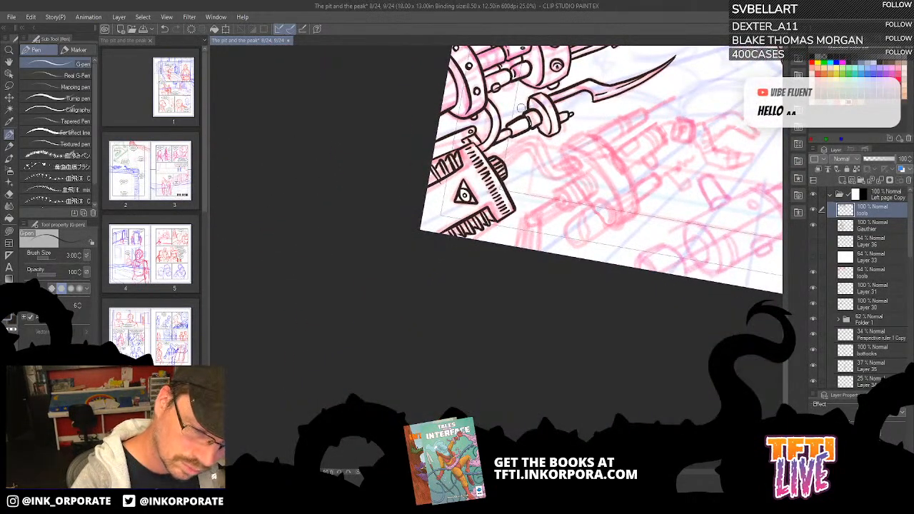
pyautogui.moveTo(578, 156); pyautogui.dragTo(617, 150)
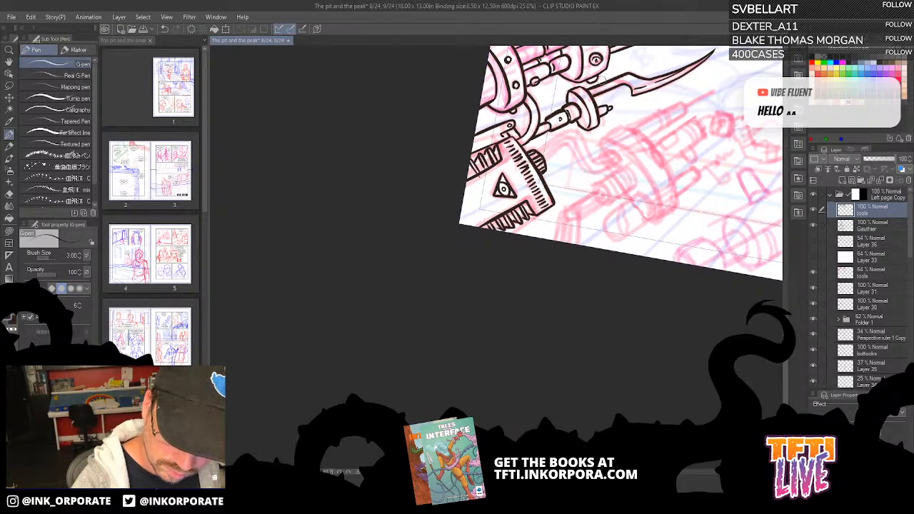
pyautogui.moveTo(687, 100); pyautogui.dragTo(702, 307)
pyautogui.moveTo(636, 293); pyautogui.dragTo(491, 240)
pyautogui.press('^')
pyautogui.press('^')
pyautogui.press('^')
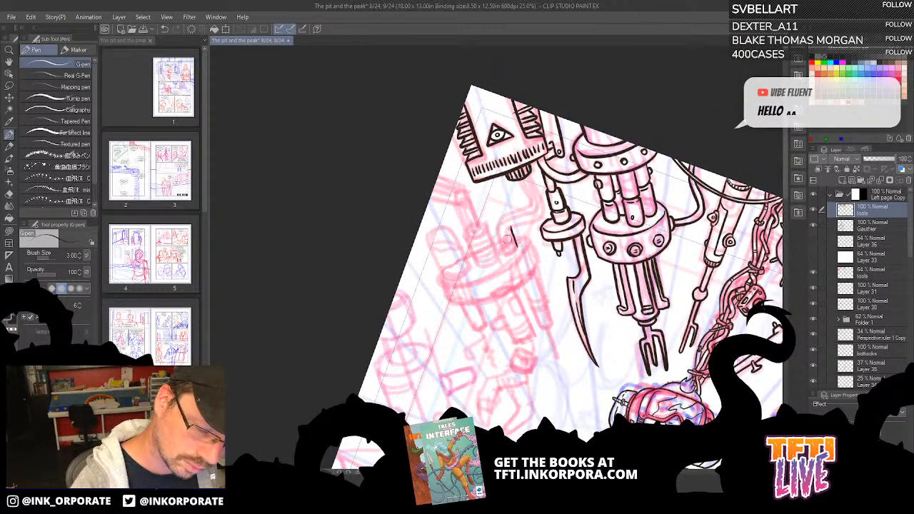
pyautogui.moveTo(508, 250)
pyautogui.mouseDown()
pyautogui.moveTo(510, 227)
pyautogui.moveTo(544, 213)
pyautogui.moveTo(528, 174)
pyautogui.mouseUp()
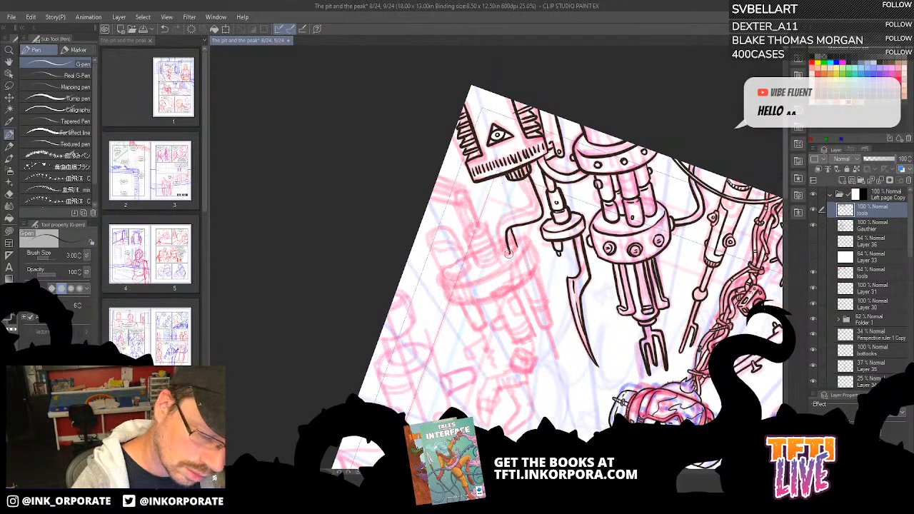
# Ink the second edge of the bent tube hanging below the block with the triangle eye, undoing stray strokes.
pyautogui.moveTo(500, 250)
pyautogui.mouseDown()
pyautogui.moveTo(497, 229)
pyautogui.moveTo(519, 221)
pyautogui.moveTo(500, 239)
pyautogui.moveTo(497, 224)
pyautogui.moveTo(533, 212)
pyautogui.moveTo(505, 246)
pyautogui.moveTo(506, 217)
pyautogui.moveTo(537, 209)
pyautogui.moveTo(524, 174)
pyautogui.mouseUp()
pyautogui.hotkey('ctrl', 'z')
pyautogui.hotkey('ctrl', 'z')
pyautogui.hotkey('ctrl', 'z')
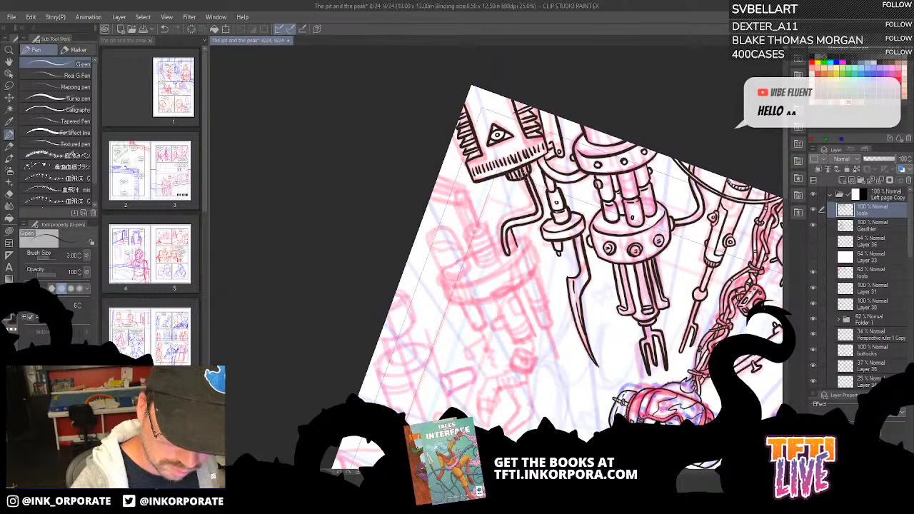
# Ink a parallel tube alongside the bent tube below the triangle-eye block, following the red sketch.
pyautogui.moveTo(593, 260); pyautogui.dragTo(589, 197)
pyautogui.press('^')
pyautogui.press('^')
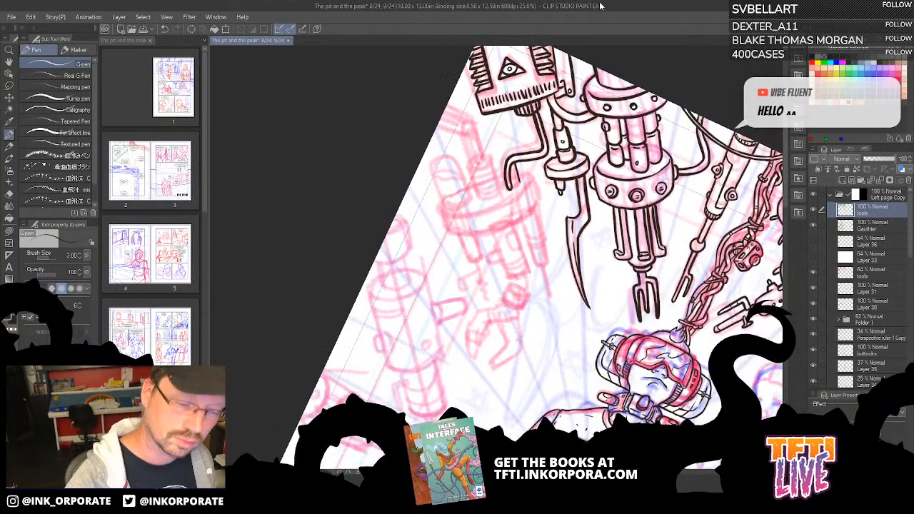
pyautogui.press('^')
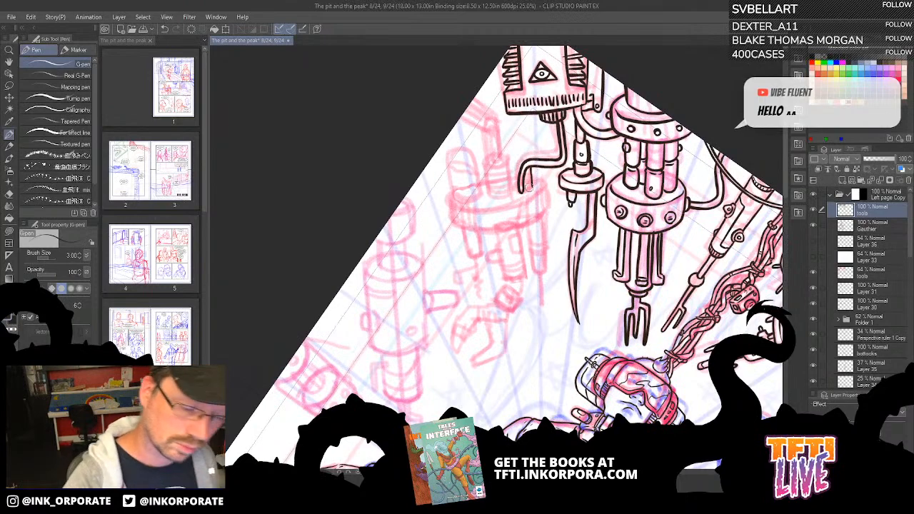
pyautogui.moveTo(529, 189)
pyautogui.mouseDown()
pyautogui.moveTo(522, 159)
pyautogui.moveTo(555, 153)
pyautogui.moveTo(550, 122)
pyautogui.moveTo(554, 157)
pyautogui.mouseUp()
pyautogui.moveTo(546, 117); pyautogui.dragTo(551, 156)
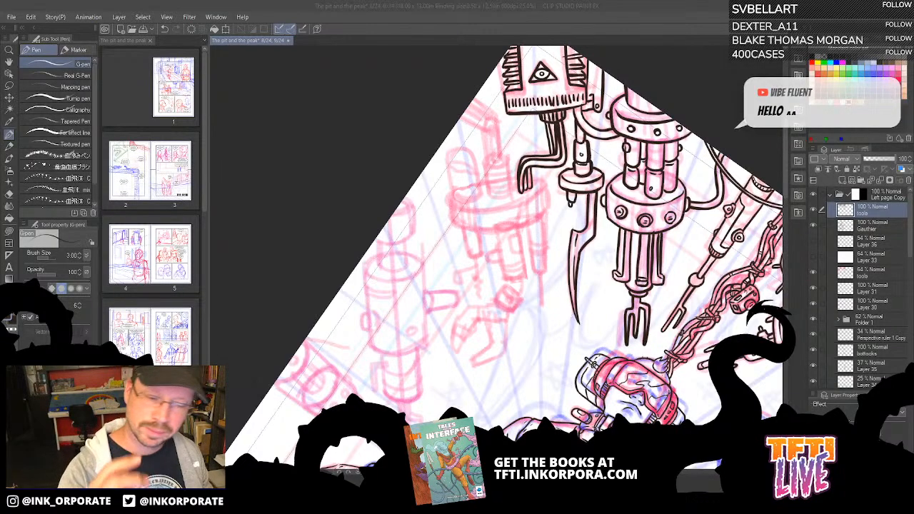
# Ink the small capsule-shaped cylinder beside the bent tubes, with its connecting rod and rivet holes.
pyautogui.click(574, 16)
pyautogui.press('^')
pyautogui.press('^')
pyautogui.press('^')
pyautogui.press('^')
pyautogui.press('^')
pyautogui.press('^')
pyautogui.press('^')
pyautogui.press('^')
pyautogui.press('^')
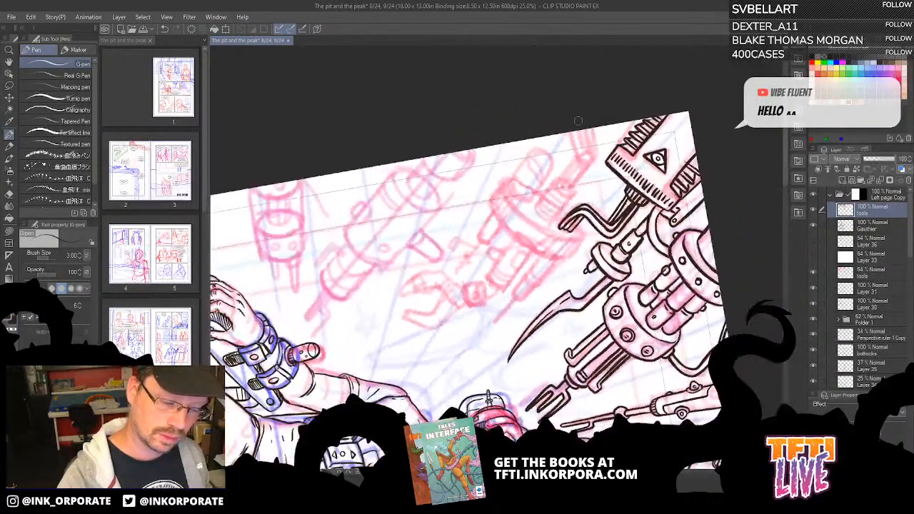
pyautogui.moveTo(561, 224)
pyautogui.mouseDown()
pyautogui.moveTo(567, 183)
pyautogui.moveTo(548, 182)
pyautogui.moveTo(559, 184)
pyautogui.moveTo(577, 156)
pyautogui.moveTo(554, 153)
pyautogui.moveTo(561, 143)
pyautogui.mouseUp()
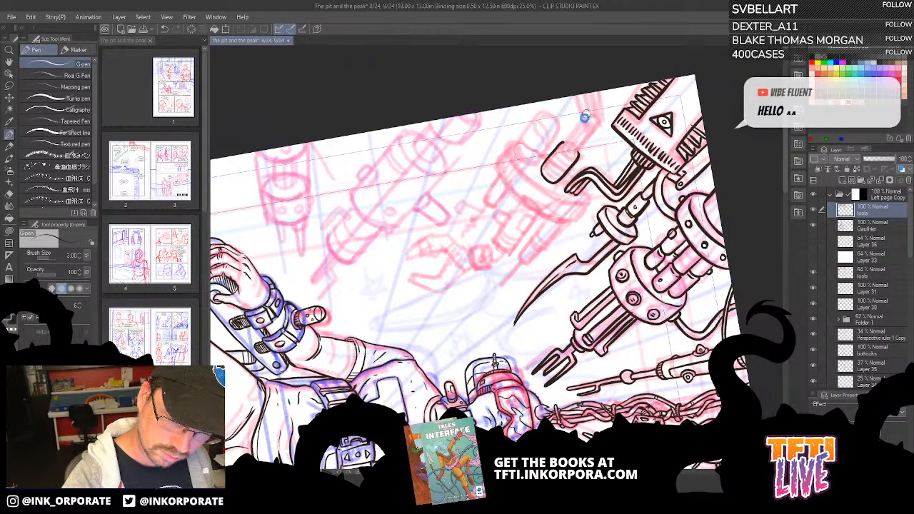
pyautogui.moveTo(572, 153); pyautogui.dragTo(584, 120)
pyautogui.moveTo(572, 151)
pyautogui.mouseDown()
pyautogui.moveTo(600, 119)
pyautogui.moveTo(583, 130)
pyautogui.moveTo(578, 92)
pyautogui.mouseUp()
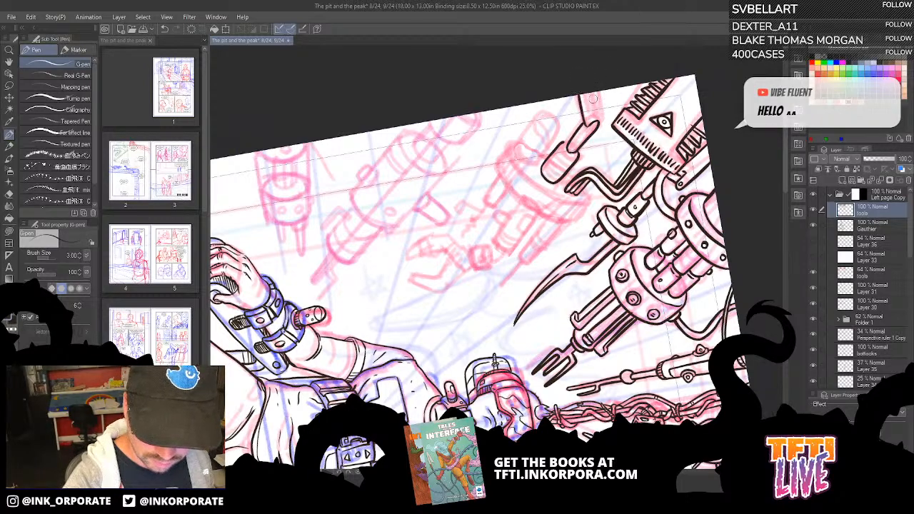
pyautogui.moveTo(590, 121); pyautogui.dragTo(593, 130)
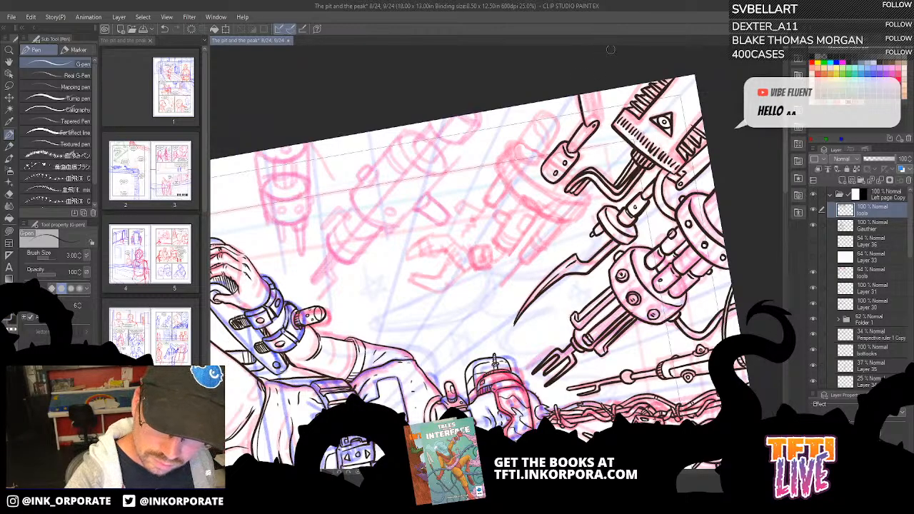
# Ink the joint and the arm segment that link the riveted capsule cylinder to the page edge.
pyautogui.moveTo(612, 51)
pyautogui.mouseDown()
pyautogui.moveTo(632, 70)
pyautogui.moveTo(678, 167)
pyautogui.moveTo(629, 355)
pyautogui.moveTo(578, 255)
pyautogui.mouseUp()
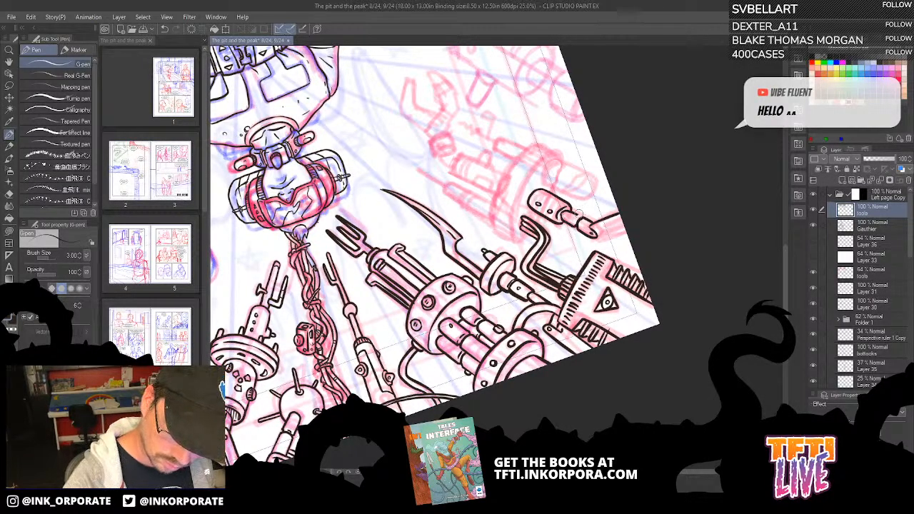
pyautogui.press('^')
pyautogui.press('^')
pyautogui.press('^')
pyautogui.press('^')
pyautogui.press('^')
pyautogui.press('^')
pyautogui.press('^')
pyautogui.press('^')
pyautogui.press('^')
pyautogui.press('^')
pyautogui.press('^')
pyautogui.press('^')
pyautogui.press('^')
pyautogui.press('^')
pyautogui.press('^')
pyautogui.press('^')
pyautogui.press('^')
pyautogui.press('^')
pyautogui.press('^')
pyautogui.press('^')
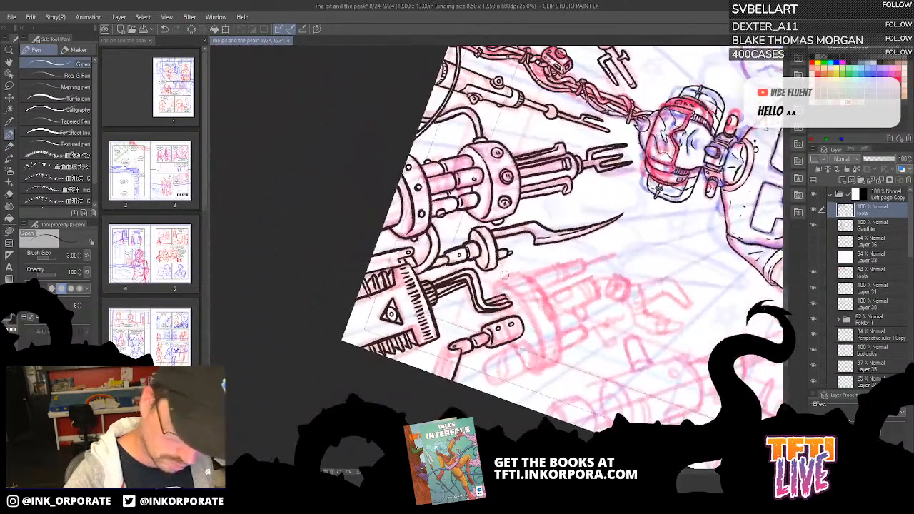
pyautogui.moveTo(497, 330)
pyautogui.mouseDown()
pyautogui.moveTo(567, 198)
pyautogui.moveTo(506, 246)
pyautogui.moveTo(520, 219)
pyautogui.moveTo(535, 215)
pyautogui.mouseUp()
pyautogui.hotkey('ctrl', 'z')
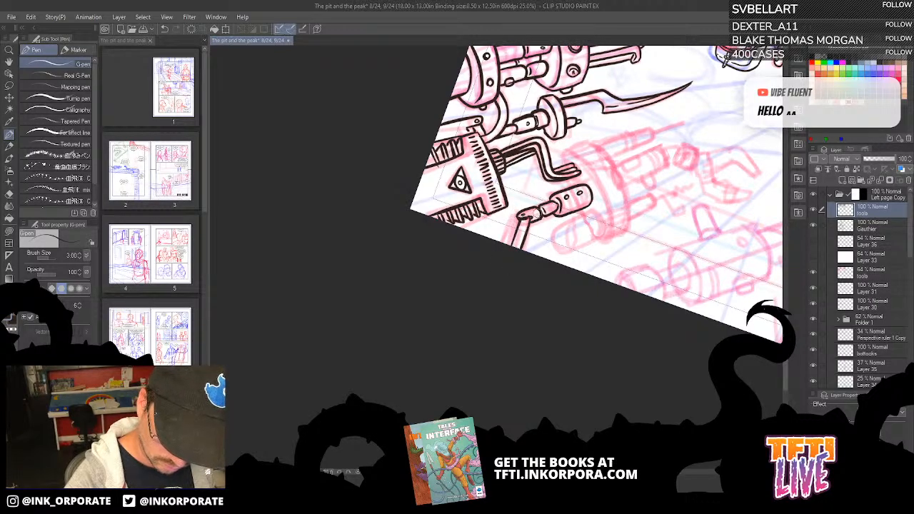
pyautogui.moveTo(517, 249); pyautogui.dragTo(527, 221)
pyautogui.moveTo(653, 75); pyautogui.dragTo(566, 295)
pyautogui.moveTo(562, 376); pyautogui.dragTo(570, 246)
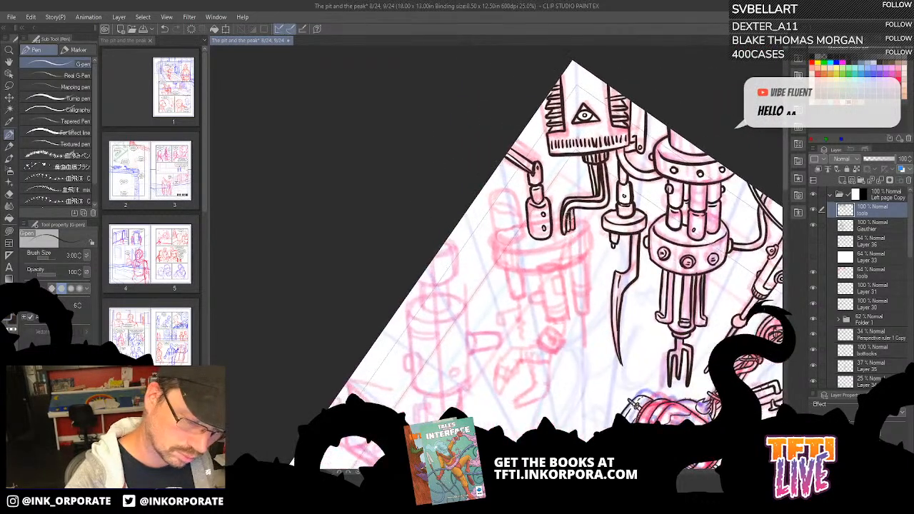
# Ink the rounded end cap of the second capsule cylinder, next to the riveted one.
pyautogui.moveTo(576, 136)
pyautogui.mouseDown()
pyautogui.moveTo(605, 153)
pyautogui.moveTo(627, 315)
pyautogui.mouseUp()
pyautogui.moveTo(539, 194); pyautogui.dragTo(622, 79)
pyautogui.moveTo(602, 138)
pyautogui.mouseDown()
pyautogui.moveTo(594, 147)
pyautogui.moveTo(604, 167)
pyautogui.moveTo(614, 137)
pyautogui.mouseUp()
pyautogui.press('^')
pyautogui.press('^')
pyautogui.press('^')
pyautogui.press('^')
pyautogui.press('^')
pyautogui.press('^')
pyautogui.press('^')
pyautogui.press('^')
pyautogui.press('^')
pyautogui.press('^')
pyautogui.press('^')
pyautogui.press('^')
pyautogui.press('^')
pyautogui.press('^')
pyautogui.press('^')
pyautogui.press('^')
pyautogui.press('^')
pyautogui.press('^')
pyautogui.press('^')
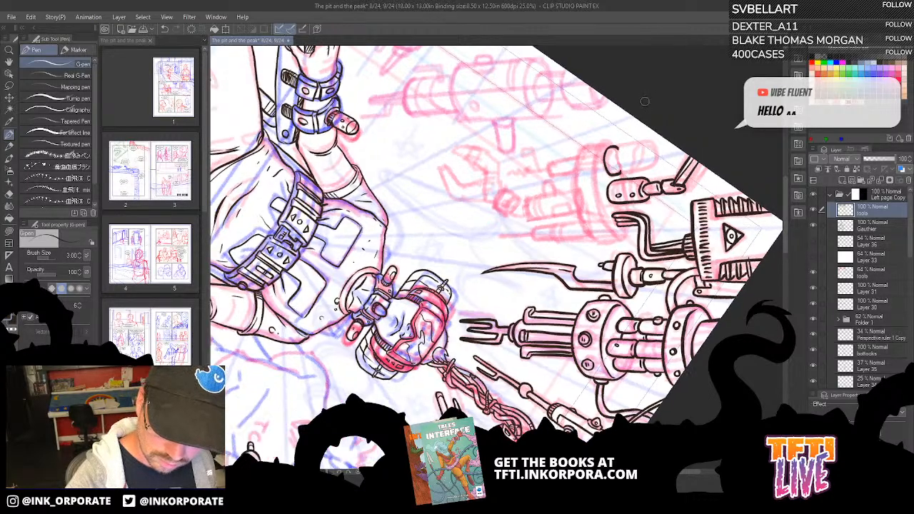
pyautogui.press('^')
pyautogui.press('^')
pyautogui.press('^')
pyautogui.press('^')
pyautogui.press('^')
pyautogui.press('^')
pyautogui.press('^')
pyautogui.press('^')
pyautogui.press('^')
pyautogui.press('^')
pyautogui.press('^')
pyautogui.press('^')
pyautogui.press('^')
pyautogui.press('^')
pyautogui.press('^')
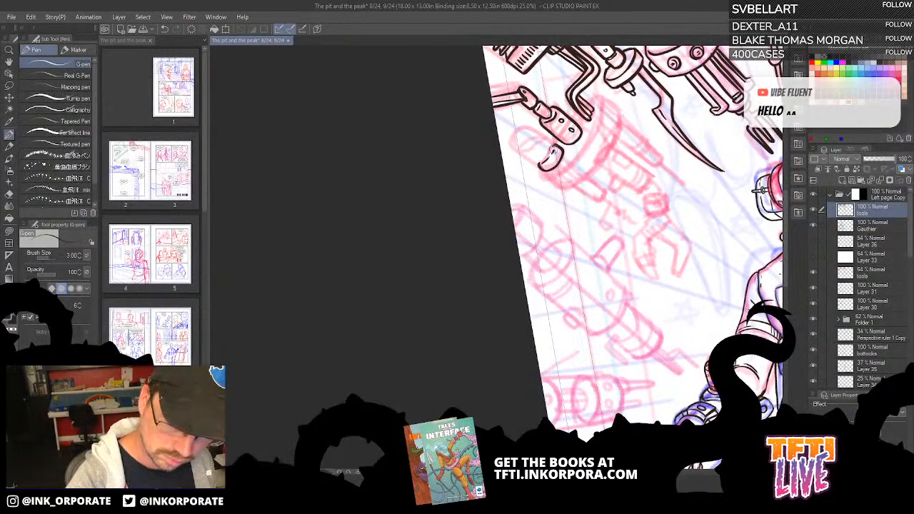
# Ink the second cylinder's body outline, then add its dark hatched band and small surface details.
pyautogui.press('^')
pyautogui.press('^')
pyautogui.press('^')
pyautogui.press('^')
pyautogui.press('^')
pyautogui.press('^')
pyautogui.press('^')
pyautogui.press('^')
pyautogui.press('^')
pyautogui.press('^')
pyautogui.press('^')
pyautogui.press('^')
pyautogui.press('^')
pyautogui.press('^')
pyautogui.press('^')
pyautogui.press('^')
pyautogui.press('^')
pyautogui.press('^')
pyautogui.press('^')
pyautogui.press('^')
pyautogui.press('^')
pyautogui.moveTo(493, 309); pyautogui.dragTo(622, 82)
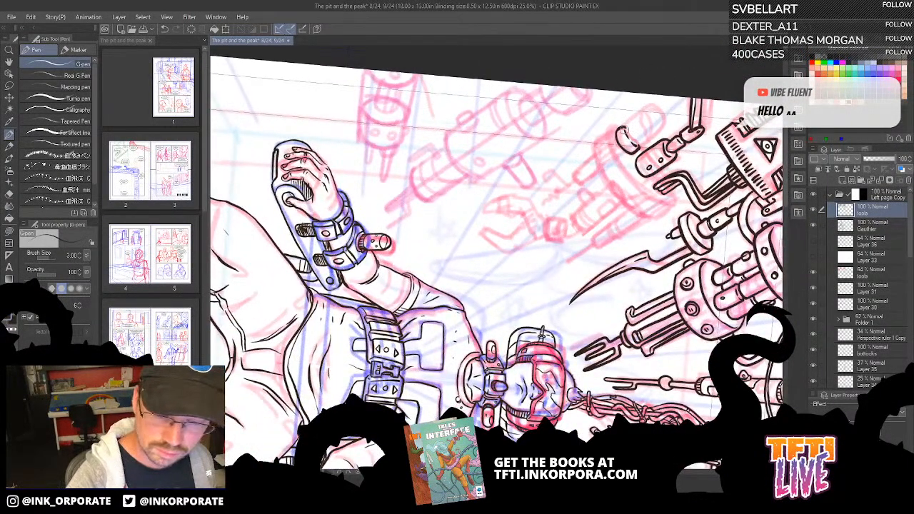
pyautogui.moveTo(622, 130)
pyautogui.mouseDown()
pyautogui.moveTo(660, 104)
pyautogui.moveTo(666, 116)
pyautogui.moveTo(637, 144)
pyautogui.mouseUp()
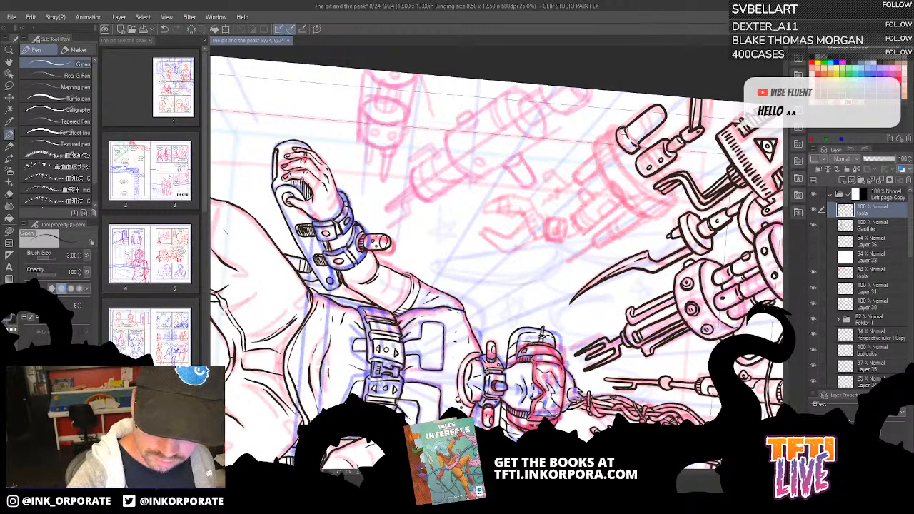
pyautogui.moveTo(620, 138); pyautogui.dragTo(638, 153)
pyautogui.moveTo(634, 120)
pyautogui.mouseDown()
pyautogui.moveTo(668, 105)
pyautogui.moveTo(645, 122)
pyautogui.mouseUp()
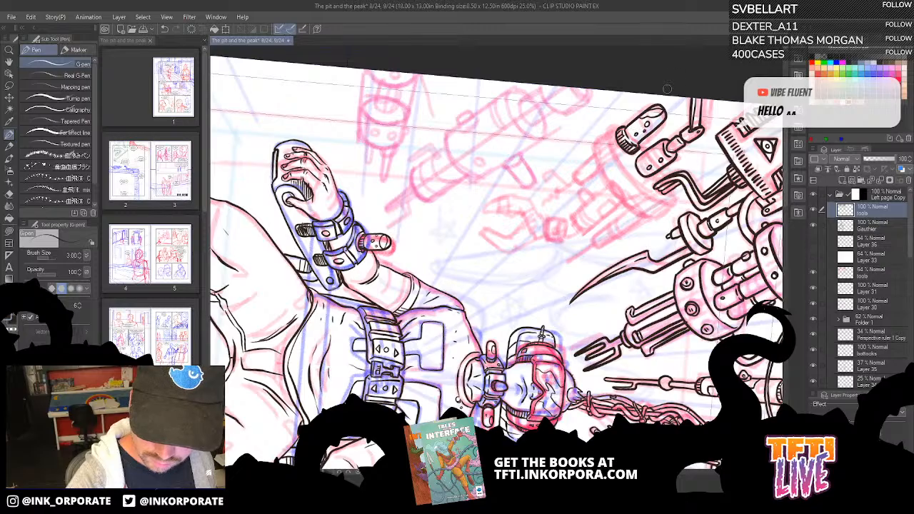
# Ink the curved outline of the large round disc behind the two capsule cylinders, redoing the rejected first stroke.
pyautogui.press('^')
pyautogui.press('^')
pyautogui.press('^')
pyautogui.press('^')
pyautogui.press('^')
pyautogui.press('^')
pyautogui.press('^')
pyautogui.press('^')
pyautogui.press('^')
pyautogui.press('^')
pyautogui.press('^')
pyautogui.press('^')
pyautogui.press('^')
pyautogui.press('^')
pyautogui.press('^')
pyautogui.press('^')
pyautogui.press('^')
pyautogui.press('^')
pyautogui.press('^')
pyautogui.press('^')
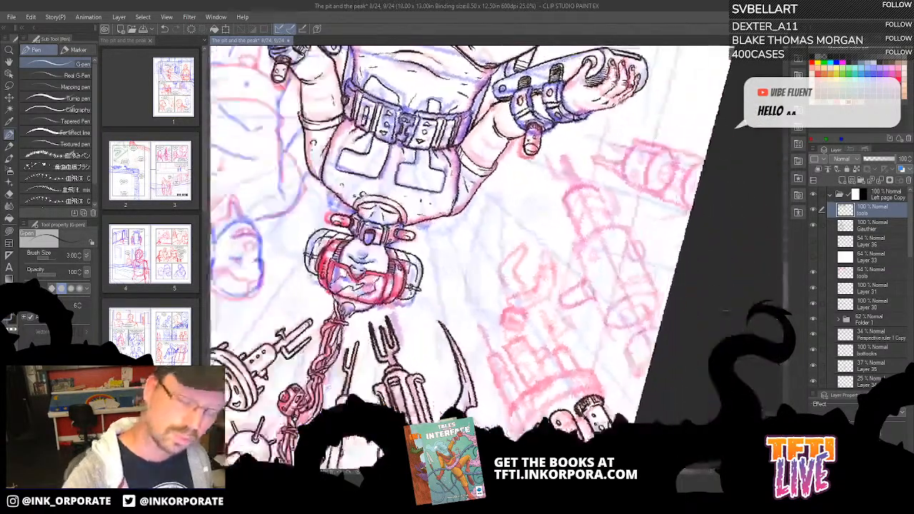
pyautogui.press('^')
pyautogui.press('^')
pyautogui.press('^')
pyautogui.press('^')
pyautogui.press('^')
pyautogui.press('^')
pyautogui.press('^')
pyautogui.press('^')
pyautogui.press('^')
pyautogui.press('^')
pyautogui.press('^')
pyautogui.press('^')
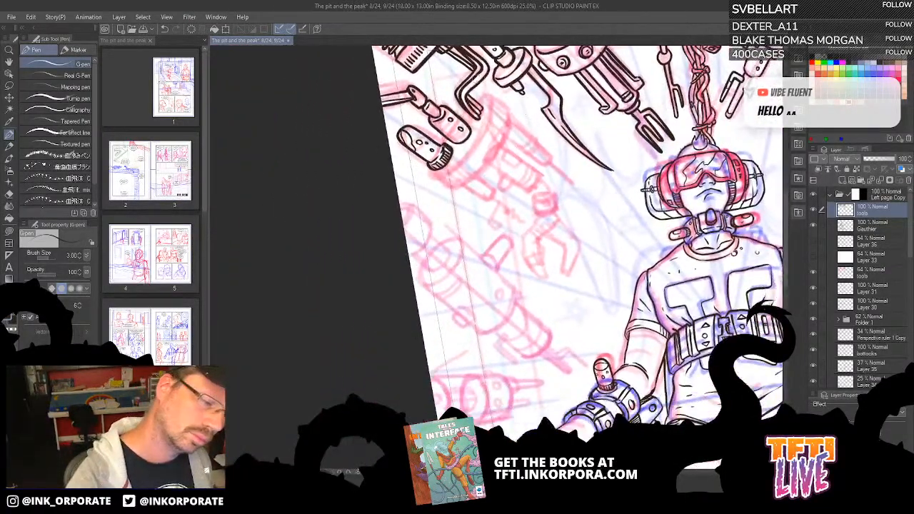
pyautogui.moveTo(429, 169)
pyautogui.mouseDown()
pyautogui.moveTo(443, 189)
pyautogui.moveTo(456, 188)
pyautogui.moveTo(496, 154)
pyautogui.moveTo(511, 104)
pyautogui.moveTo(491, 80)
pyautogui.moveTo(433, 181)
pyautogui.moveTo(447, 190)
pyautogui.moveTo(469, 178)
pyautogui.moveTo(506, 140)
pyautogui.moveTo(509, 115)
pyautogui.mouseUp()
pyautogui.hotkey('ctrl', 'z')
pyautogui.hotkey('ctrl', 'z')
pyautogui.moveTo(430, 171)
pyautogui.mouseDown()
pyautogui.moveTo(452, 191)
pyautogui.moveTo(466, 184)
pyautogui.moveTo(504, 133)
pyautogui.moveTo(505, 104)
pyautogui.moveTo(491, 95)
pyautogui.moveTo(465, 114)
pyautogui.mouseUp()
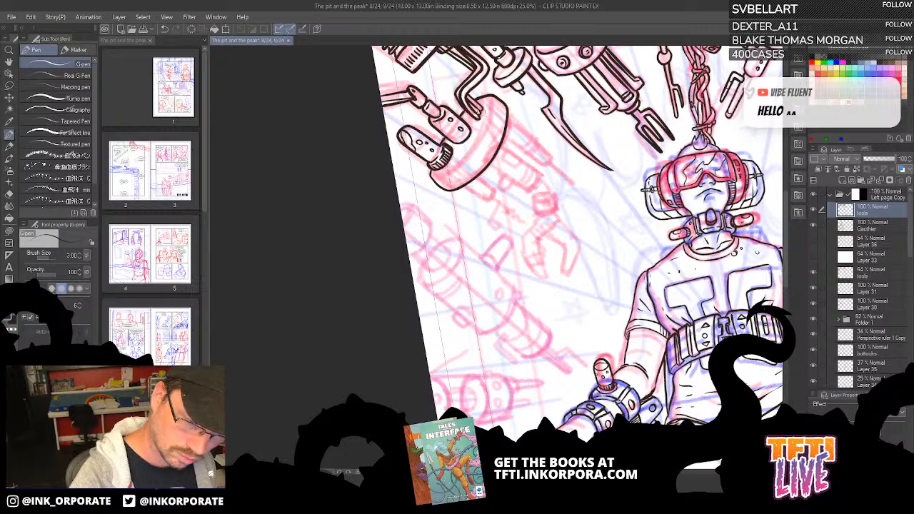
# Ink the thick edge of the large round disc behind the capsule cylinders and add the notches across its rim.
pyautogui.moveTo(431, 180)
pyautogui.mouseDown()
pyautogui.moveTo(473, 154)
pyautogui.moveTo(498, 104)
pyautogui.mouseUp()
pyautogui.press('^')
pyautogui.press('^')
pyautogui.press('^')
pyautogui.press('^')
pyautogui.press('^')
pyautogui.press('^')
pyautogui.press('^')
pyautogui.press('^')
pyautogui.press('^')
pyautogui.press('^')
pyautogui.press('^')
pyautogui.press('^')
pyautogui.press('^')
pyautogui.press('^')
pyautogui.press('^')
pyautogui.press('^')
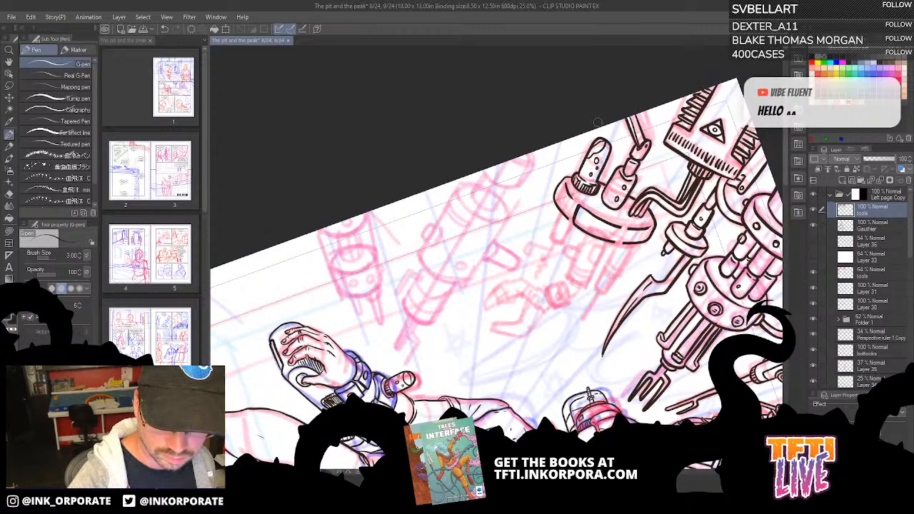
pyautogui.moveTo(629, 275); pyautogui.dragTo(597, 240)
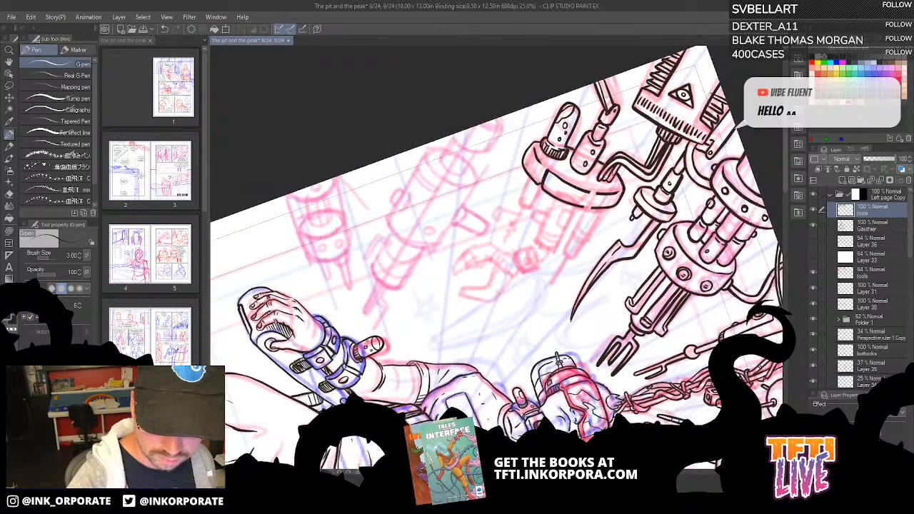
pyautogui.moveTo(585, 208); pyautogui.dragTo(590, 193)
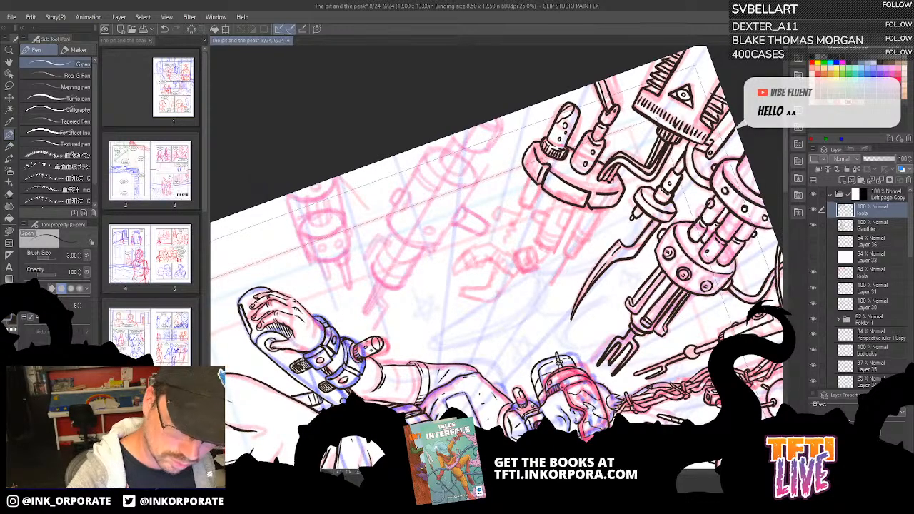
pyautogui.moveTo(592, 188); pyautogui.dragTo(590, 203)
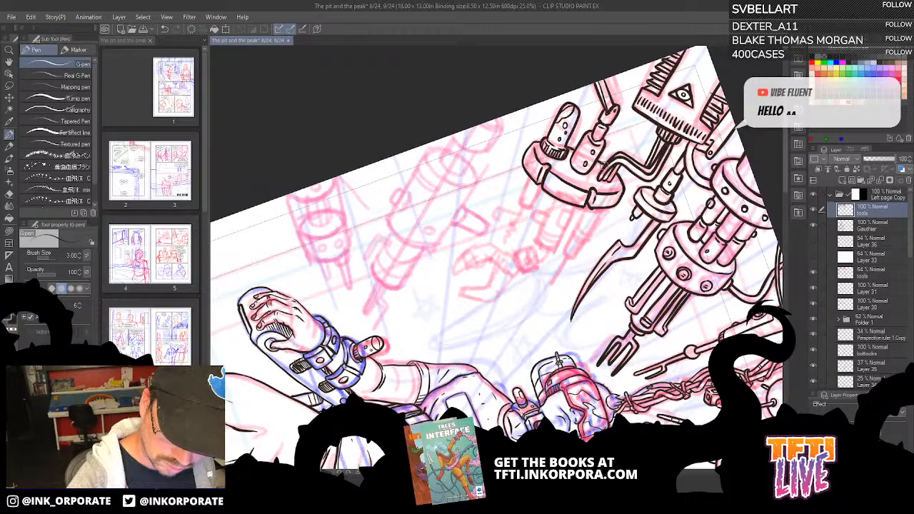
# Ink the needle probe projecting from the front face of the disc, with its narrow cylindrical holder and pointed tip.
pyautogui.press('^')
pyautogui.press('^')
pyautogui.press('^')
pyautogui.press('^')
pyautogui.press('^')
pyautogui.press('^')
pyautogui.press('^')
pyautogui.press('^')
pyautogui.press('^')
pyautogui.press('^')
pyautogui.press('^')
pyautogui.press('^')
pyautogui.press('^')
pyautogui.press('^')
pyautogui.press('^')
pyautogui.press('^')
pyautogui.press('^')
pyautogui.press('^')
pyautogui.press('^')
pyautogui.press('^')
pyautogui.press('^')
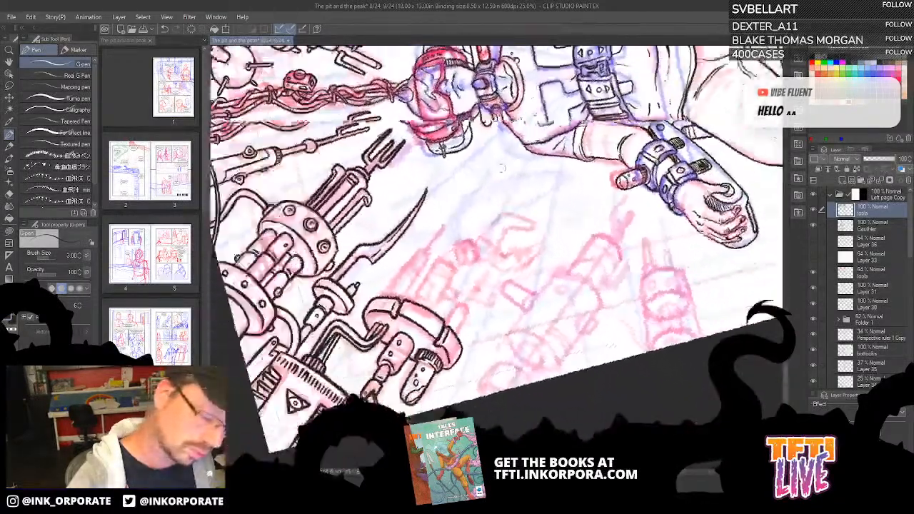
pyautogui.moveTo(506, 224); pyautogui.dragTo(578, 165)
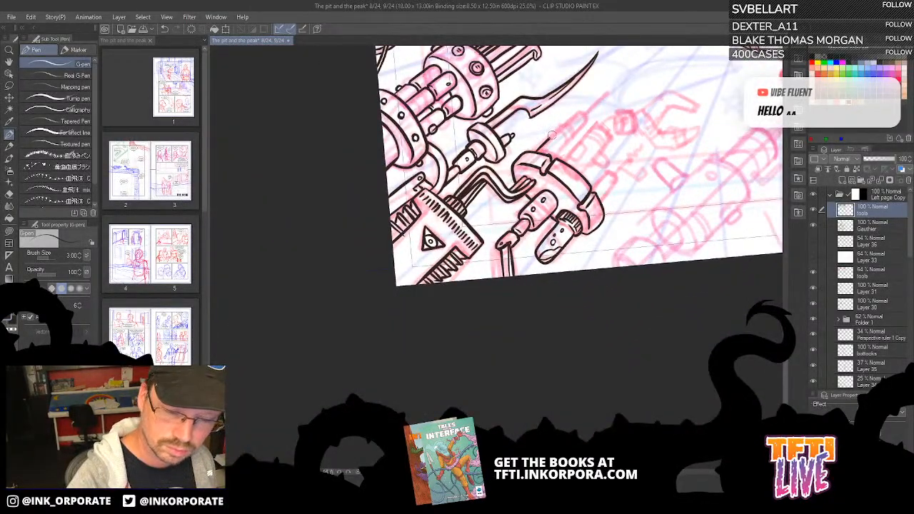
pyautogui.moveTo(562, 129)
pyautogui.mouseDown()
pyautogui.moveTo(568, 137)
pyautogui.moveTo(553, 156)
pyautogui.moveTo(576, 112)
pyautogui.moveTo(588, 121)
pyautogui.moveTo(576, 132)
pyautogui.moveTo(567, 130)
pyautogui.moveTo(610, 87)
pyautogui.mouseUp()
pyautogui.press('^')
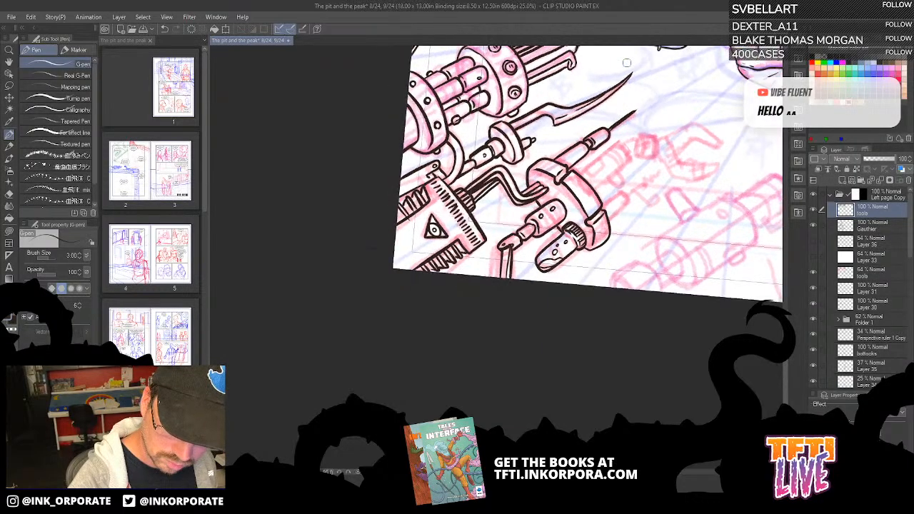
# Ink the stepped cylinder beside the needle probe on the disc, including the small round knob on its side.
pyautogui.press('^')
pyautogui.press('^')
pyautogui.press('^')
pyautogui.press('^')
pyautogui.press('^')
pyautogui.press('^')
pyautogui.moveTo(424, 277); pyautogui.dragTo(637, 65)
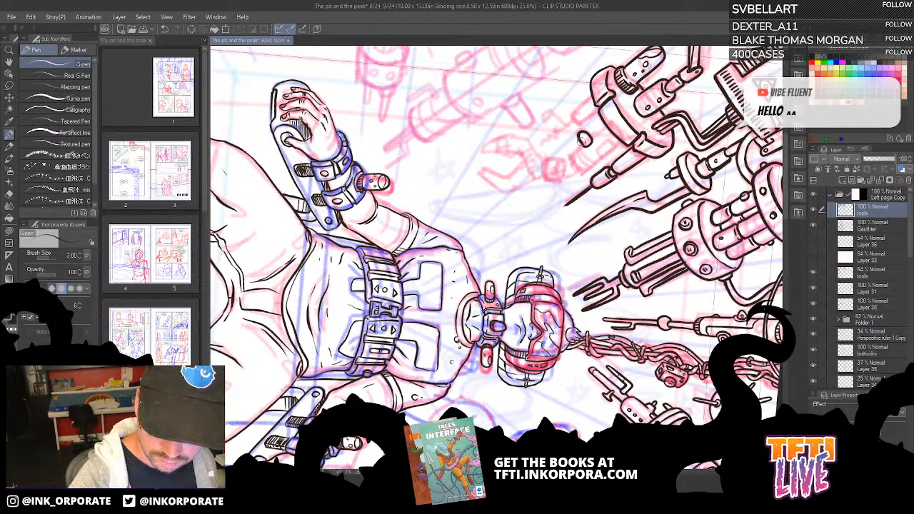
pyautogui.moveTo(570, 155)
pyautogui.mouseDown()
pyautogui.moveTo(594, 165)
pyautogui.moveTo(583, 136)
pyautogui.moveTo(604, 158)
pyautogui.mouseUp()
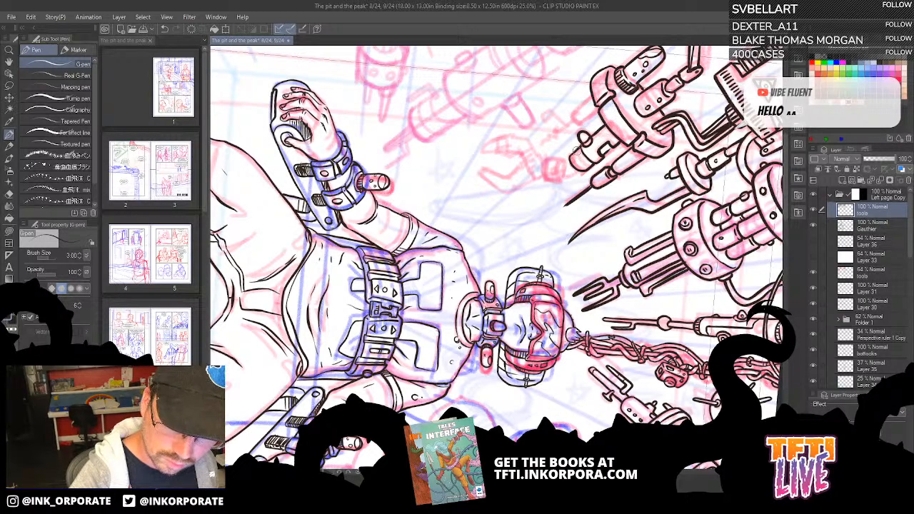
pyautogui.moveTo(577, 150); pyautogui.dragTo(588, 169)
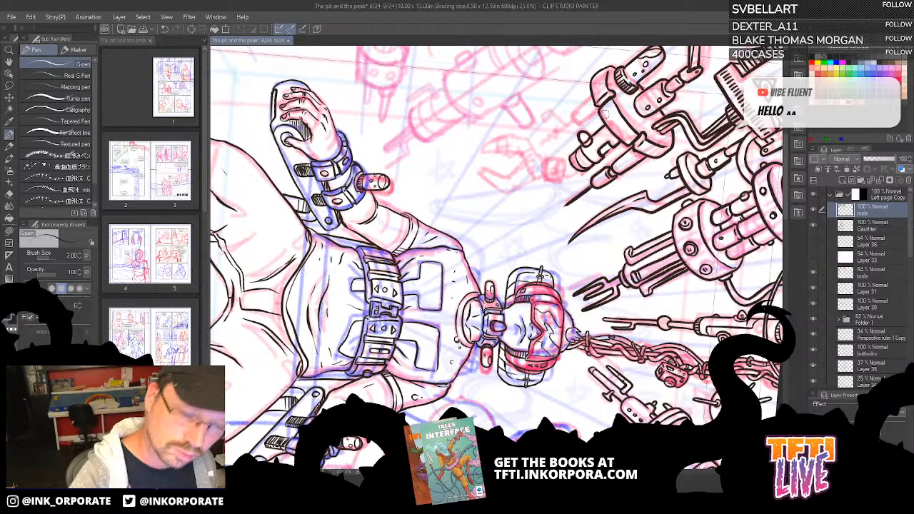
# Hatch the dark band on the stepped cylinder and ink the swivel joint with its ribbed collar at the end.
pyautogui.moveTo(605, 115)
pyautogui.mouseDown()
pyautogui.moveTo(663, 200)
pyautogui.moveTo(607, 371)
pyautogui.mouseUp()
pyautogui.moveTo(612, 337); pyautogui.dragTo(613, 136)
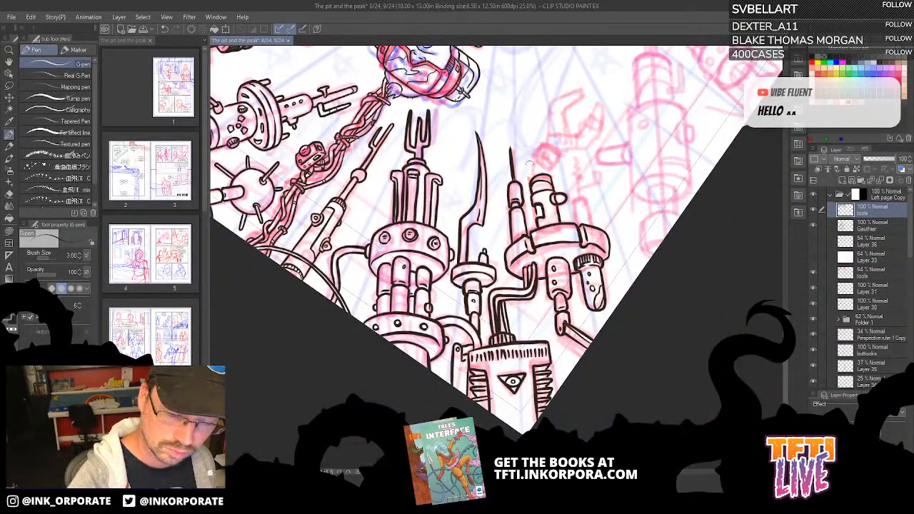
pyautogui.moveTo(537, 177); pyautogui.dragTo(537, 181)
pyautogui.moveTo(540, 175); pyautogui.dragTo(543, 180)
pyautogui.moveTo(545, 176); pyautogui.dragTo(549, 180)
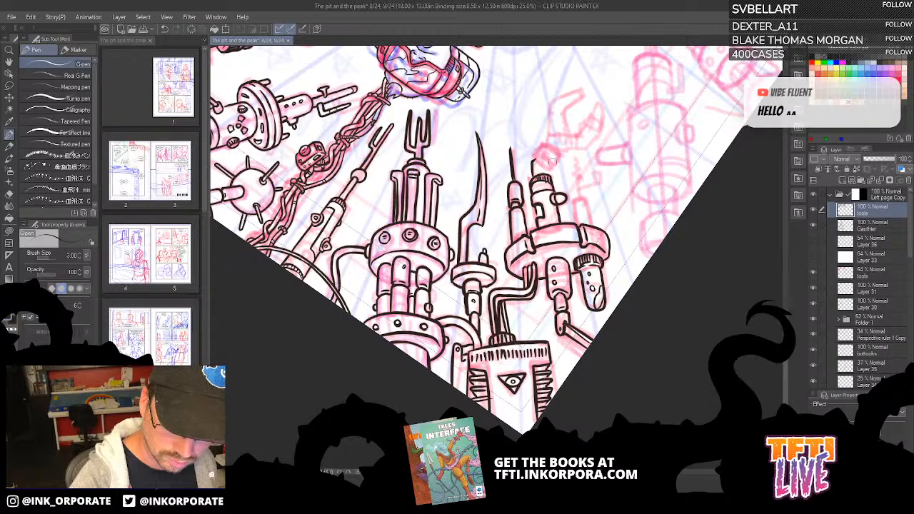
pyautogui.moveTo(532, 158)
pyautogui.mouseDown()
pyautogui.moveTo(551, 143)
pyautogui.moveTo(560, 158)
pyautogui.moveTo(550, 171)
pyautogui.moveTo(549, 157)
pyautogui.moveTo(585, 200)
pyautogui.moveTo(582, 272)
pyautogui.moveTo(543, 195)
pyautogui.mouseUp()
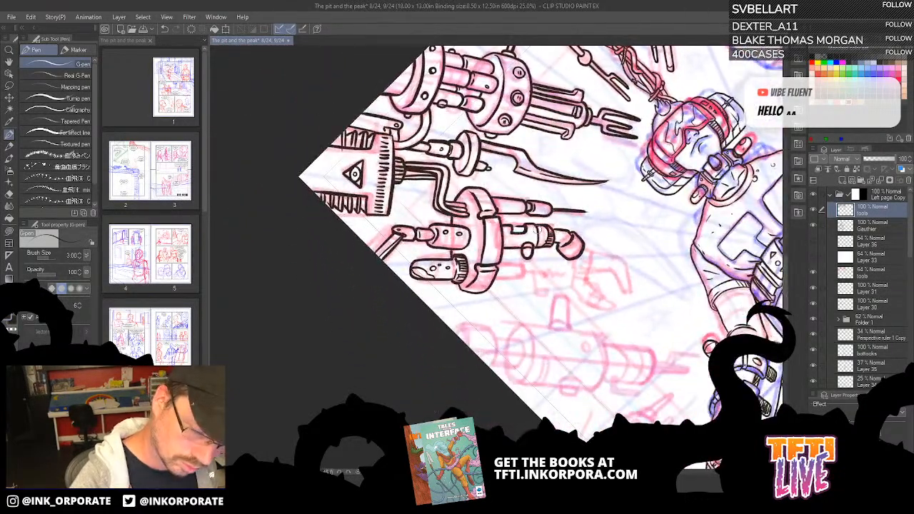
pyautogui.moveTo(536, 229); pyautogui.dragTo(589, 128)
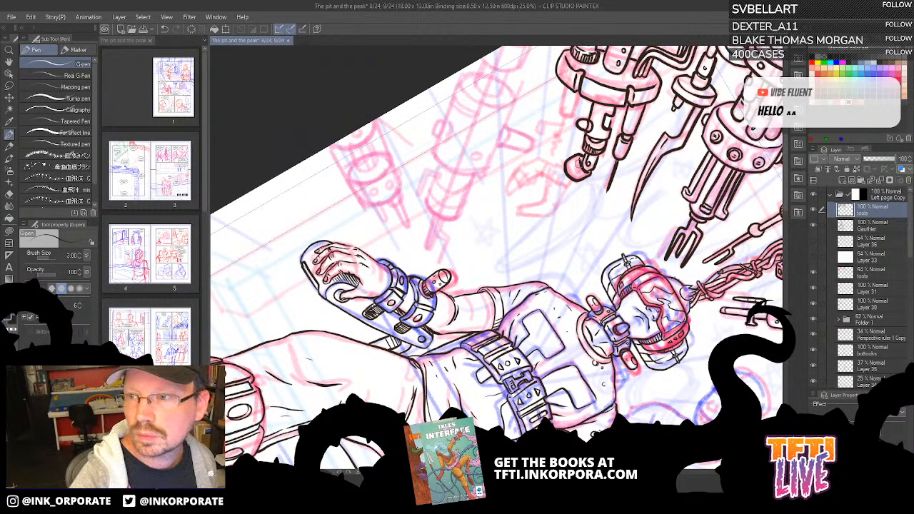
pyautogui.moveTo(567, 196); pyautogui.dragTo(570, 175)
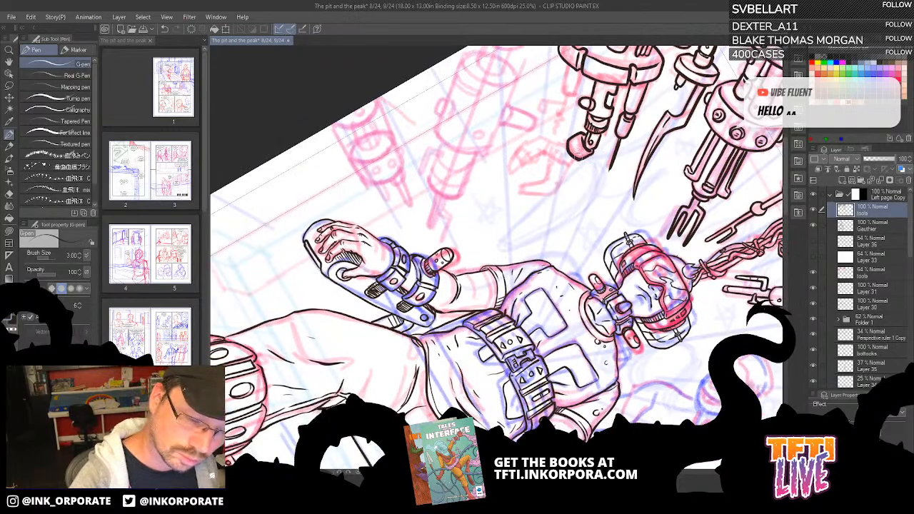
pyautogui.moveTo(579, 127); pyautogui.dragTo(474, 322)
pyautogui.moveTo(474, 321)
pyautogui.mouseDown()
pyautogui.moveTo(492, 279)
pyautogui.moveTo(643, 130)
pyautogui.moveTo(670, 148)
pyautogui.moveTo(682, 178)
pyautogui.mouseUp()
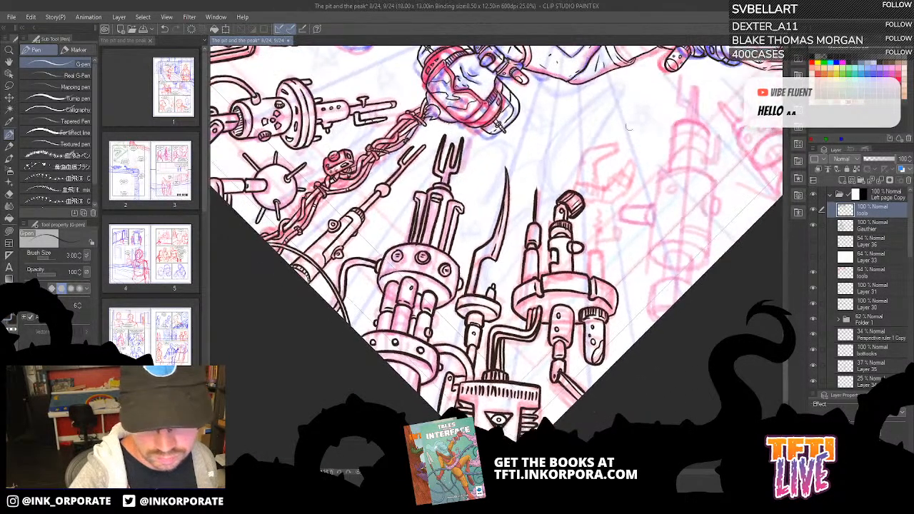
# Ink the curved gripper jaw with serrated teeth extending from the ribbed collar, redoing the rejected back-edge stroke.
pyautogui.moveTo(635, 100); pyautogui.dragTo(643, 332)
pyautogui.moveTo(424, 335); pyautogui.dragTo(602, 157)
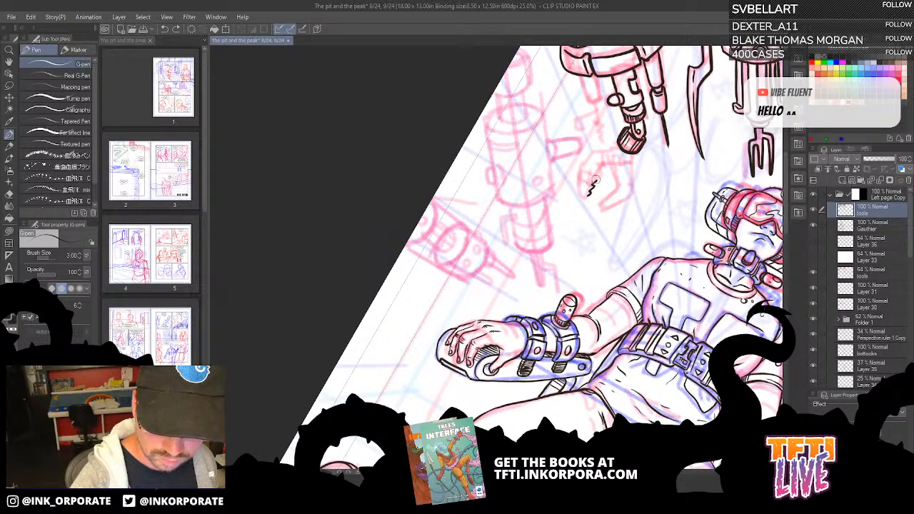
pyautogui.moveTo(599, 170)
pyautogui.mouseDown()
pyautogui.moveTo(633, 156)
pyautogui.moveTo(632, 148)
pyautogui.mouseUp()
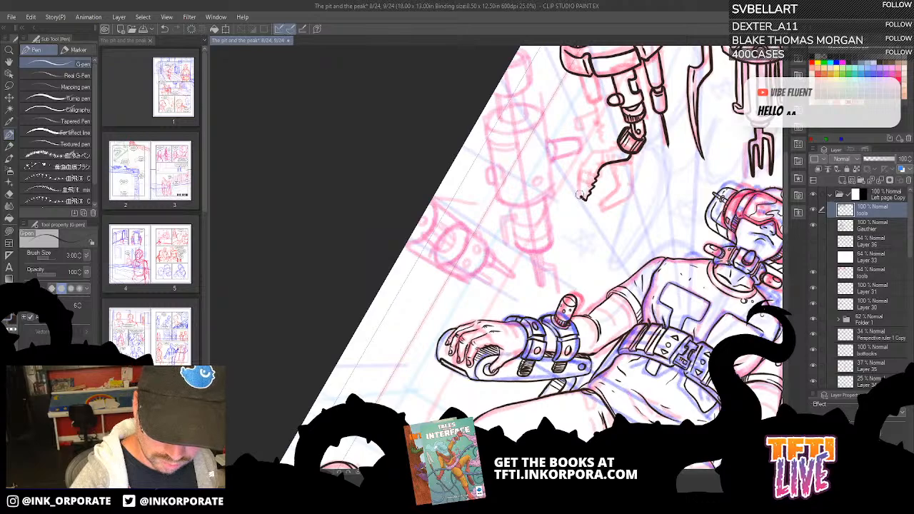
pyautogui.moveTo(582, 181)
pyautogui.mouseDown()
pyautogui.moveTo(589, 154)
pyautogui.moveTo(623, 147)
pyautogui.mouseUp()
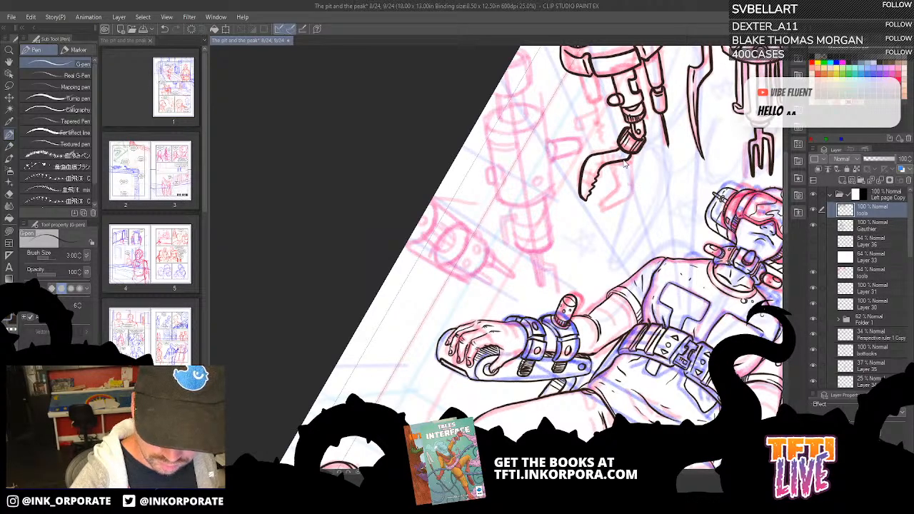
pyautogui.hotkey('ctrl', 'z')
pyautogui.moveTo(588, 197)
pyautogui.mouseDown()
pyautogui.moveTo(579, 195)
pyautogui.moveTo(588, 155)
pyautogui.moveTo(618, 145)
pyautogui.mouseUp()
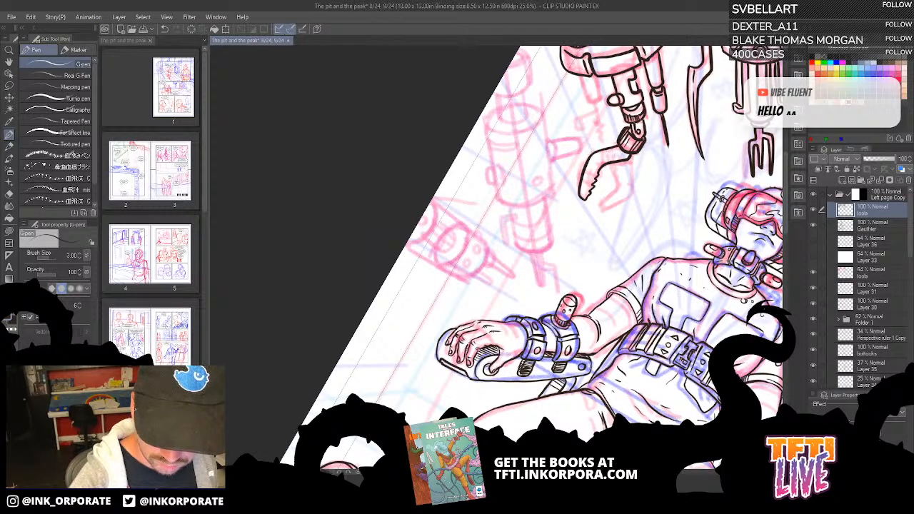
pyautogui.press('^')
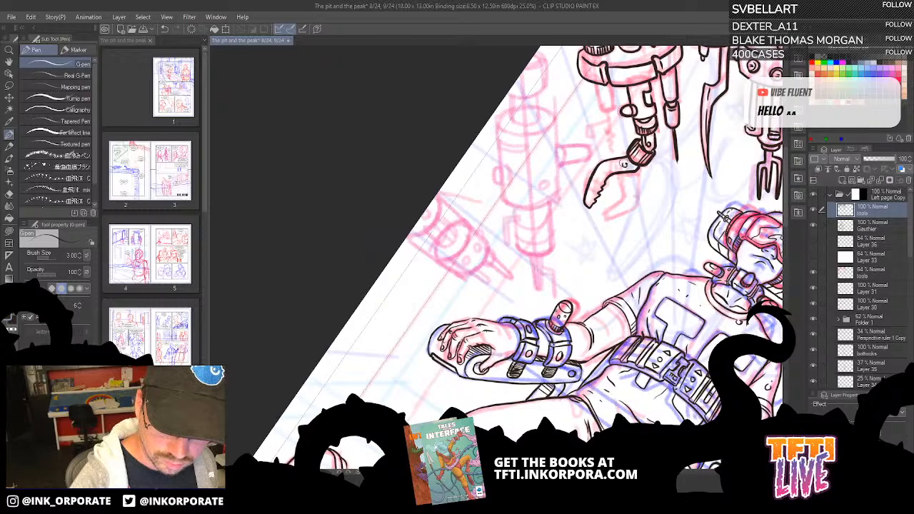
pyautogui.press('^')
pyautogui.press('^')
pyautogui.press('^')
pyautogui.press('^')
pyautogui.press('^')
pyautogui.press('^')
pyautogui.press('^')
pyautogui.press('^')
pyautogui.press('^')
pyautogui.press('^')
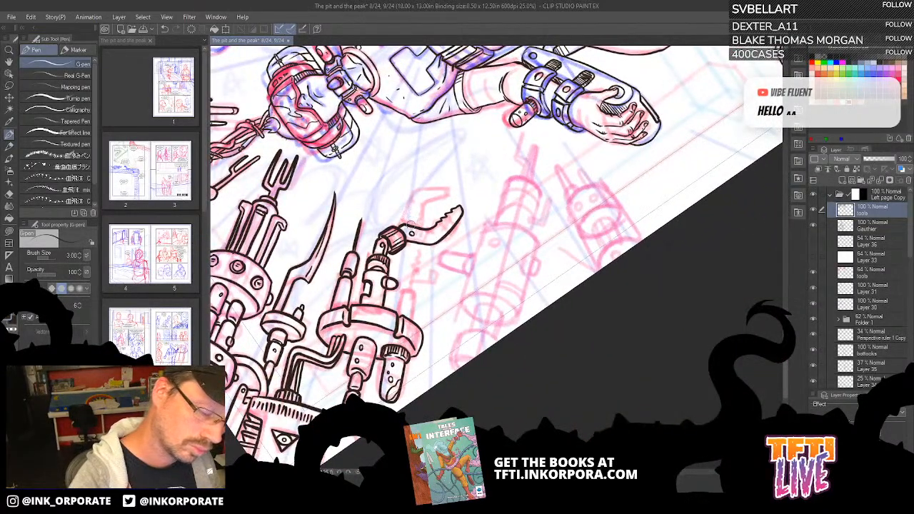
pyautogui.moveTo(404, 224)
pyautogui.mouseDown()
pyautogui.moveTo(420, 195)
pyautogui.moveTo(448, 190)
pyautogui.moveTo(424, 205)
pyautogui.moveTo(422, 228)
pyautogui.mouseUp()
# Ink the gripper's second jaw opposite the serrated one, replacing the rejected first version and undoing the stray extra stroke.
pyautogui.press('^')
pyautogui.press('^')
pyautogui.press('^')
pyautogui.press('^')
pyautogui.press('^')
pyautogui.press('^')
pyautogui.press('^')
pyautogui.press('^')
pyautogui.press('^')
pyautogui.press('^')
pyautogui.press('^')
pyautogui.press('^')
pyautogui.press('^')
pyautogui.press('^')
pyautogui.press('^')
pyautogui.press('^')
pyautogui.press('^')
pyautogui.press('^')
pyautogui.press('^')
pyautogui.press('^')
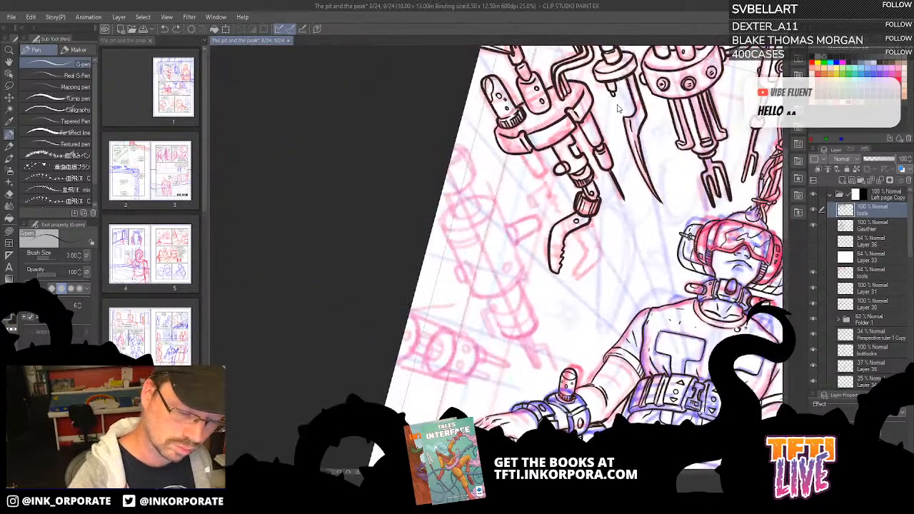
pyautogui.press('^')
pyautogui.press('^')
pyautogui.press('^')
pyautogui.press('^')
pyautogui.press('^')
pyautogui.press('^')
pyautogui.press('^')
pyautogui.scroll(-4, 579, 206)
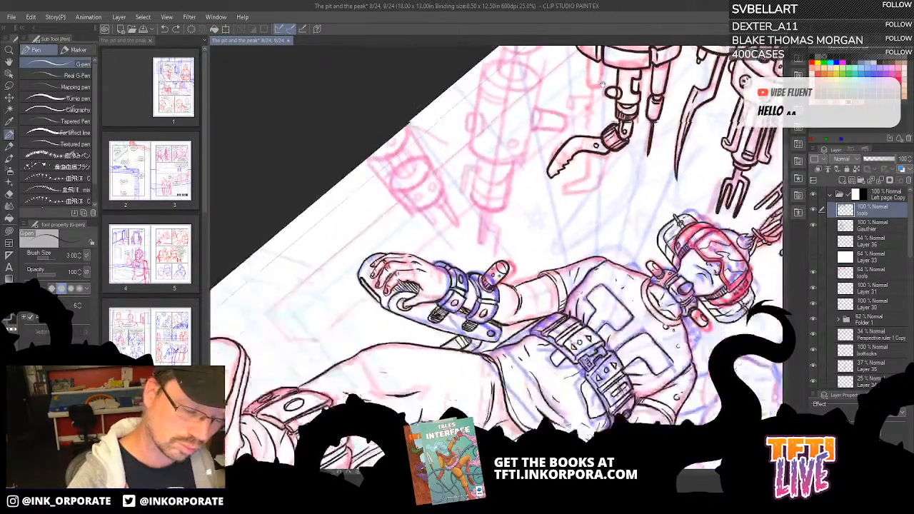
pyautogui.moveTo(560, 170)
pyautogui.mouseDown()
pyautogui.moveTo(582, 148)
pyautogui.moveTo(565, 177)
pyautogui.moveTo(600, 148)
pyautogui.mouseUp()
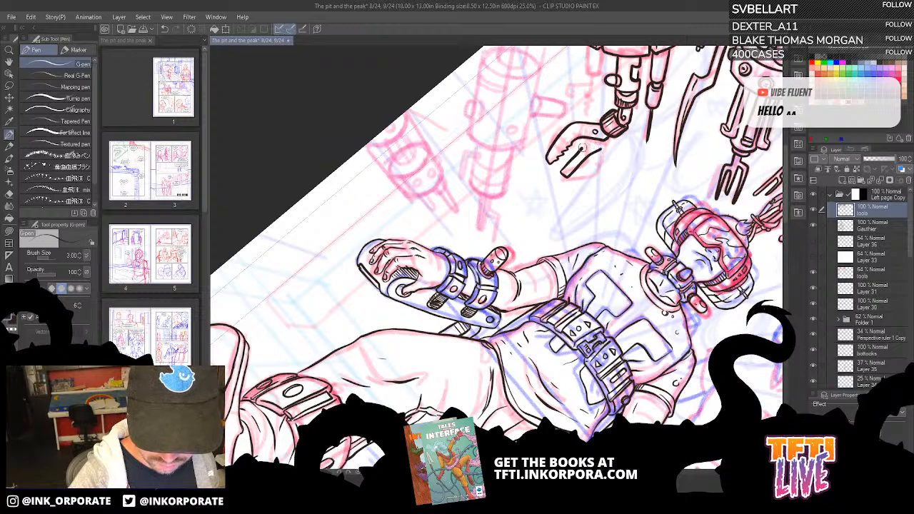
pyautogui.hotkey('ctrl', 'z')
pyautogui.hotkey('ctrl', 'z')
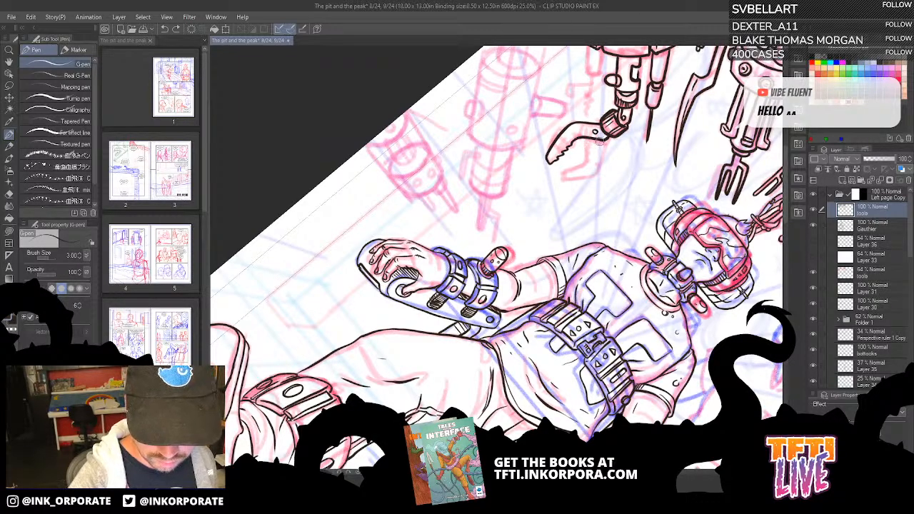
pyautogui.moveTo(600, 141)
pyautogui.mouseDown()
pyautogui.moveTo(589, 141)
pyautogui.moveTo(582, 176)
pyautogui.moveTo(591, 153)
pyautogui.mouseUp()
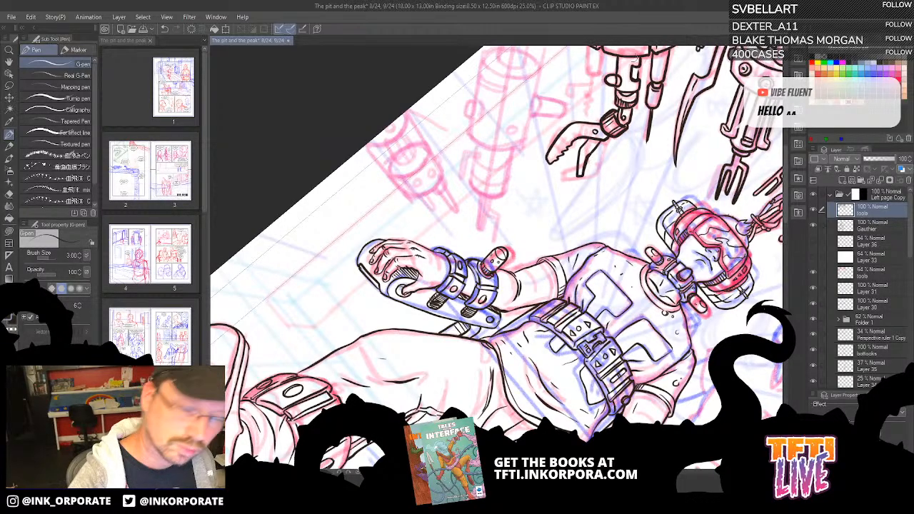
pyautogui.moveTo(533, 293); pyautogui.dragTo(496, 356)
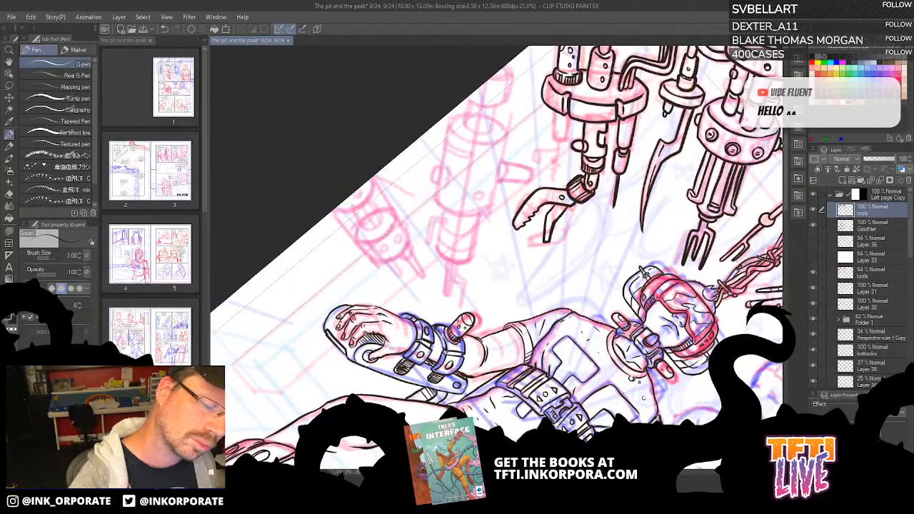
pyautogui.moveTo(551, 221); pyautogui.dragTo(564, 206)
pyautogui.hotkey('ctrl', 'z')
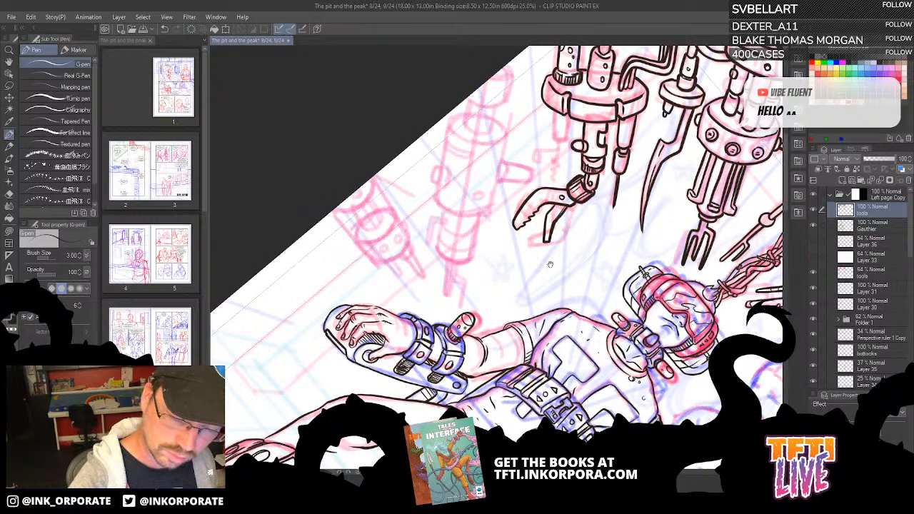
# Ink the slim cylinder on the disc's other side from the needle probe, ending in a zigzag spiral drill bit.
pyautogui.moveTo(550, 264); pyautogui.dragTo(487, 288)
pyautogui.moveTo(553, 160); pyautogui.dragTo(594, 200)
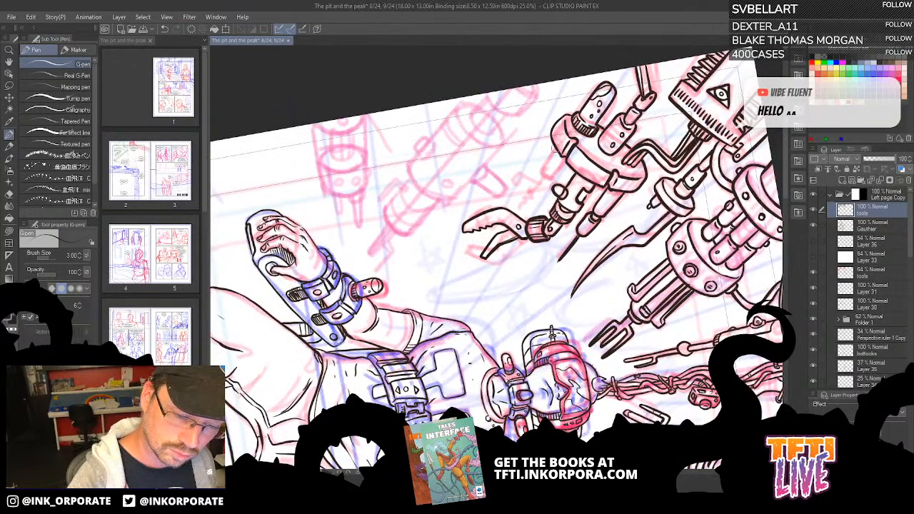
pyautogui.moveTo(558, 148)
pyautogui.mouseDown()
pyautogui.moveTo(542, 177)
pyautogui.moveTo(566, 159)
pyautogui.moveTo(530, 195)
pyautogui.mouseUp()
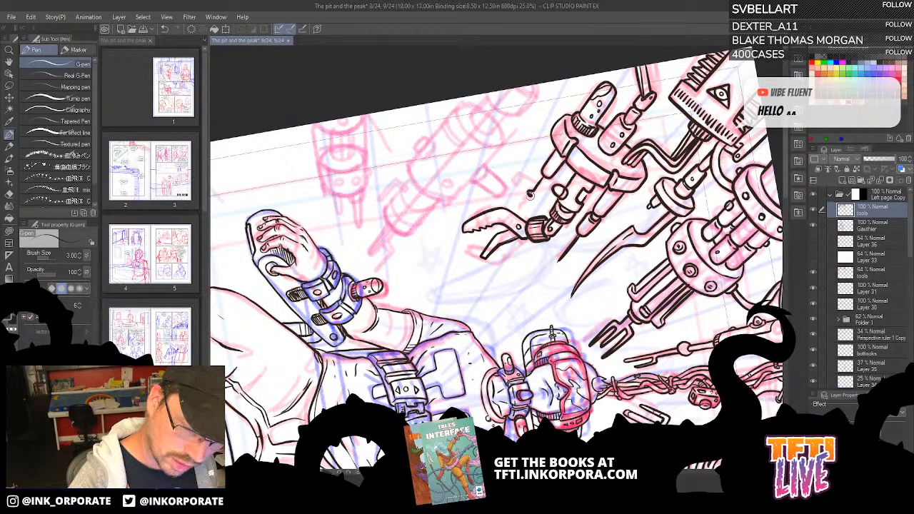
pyautogui.moveTo(531, 191)
pyautogui.mouseDown()
pyautogui.moveTo(542, 177)
pyautogui.moveTo(526, 203)
pyautogui.mouseUp()
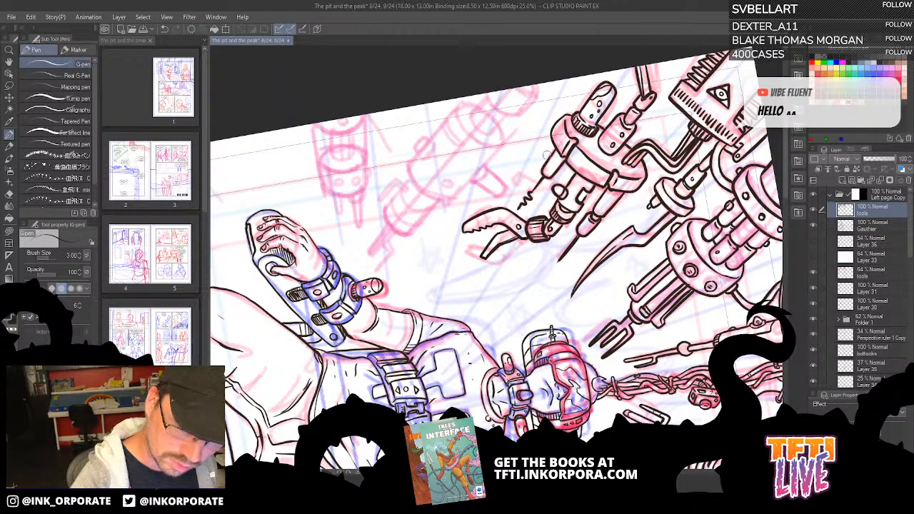
pyautogui.press('^')
pyautogui.press('^')
pyautogui.press('^')
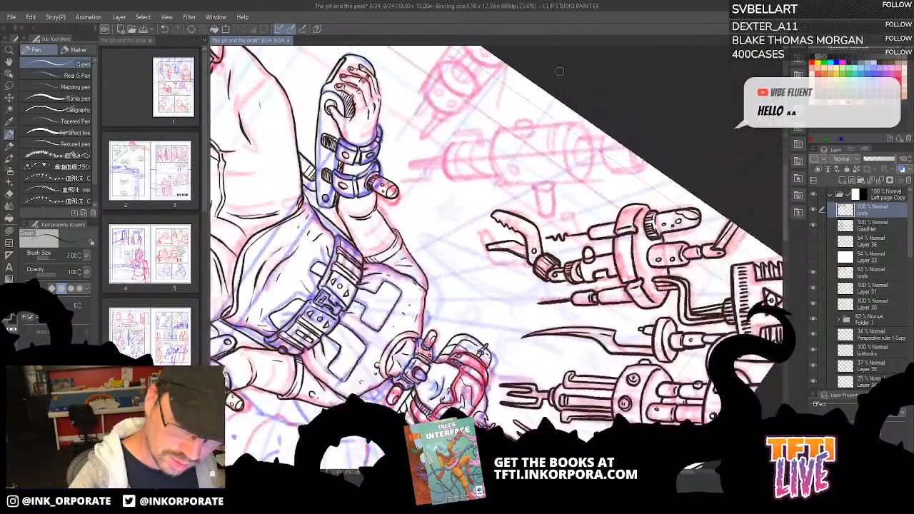
pyautogui.press('^')
pyautogui.press('^')
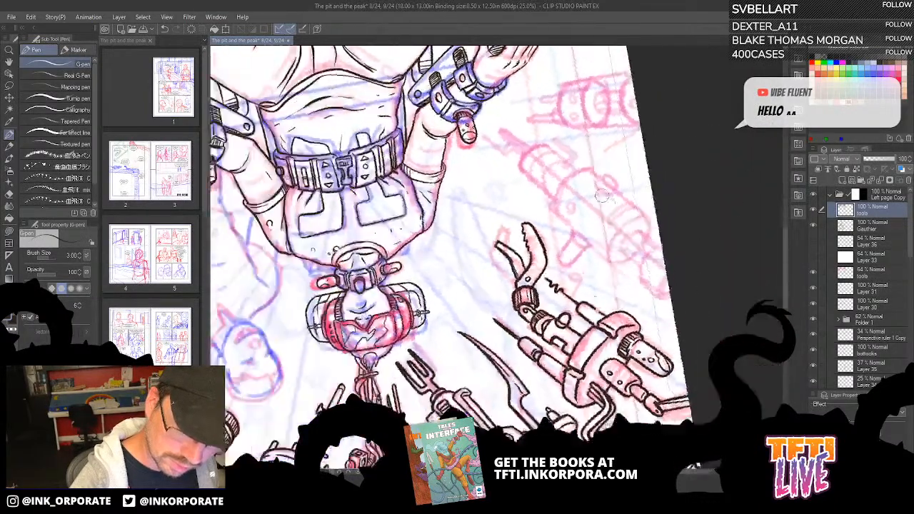
pyautogui.moveTo(583, 291)
pyautogui.mouseDown()
pyautogui.moveTo(583, 163)
pyautogui.moveTo(598, 133)
pyautogui.moveTo(616, 144)
pyautogui.moveTo(609, 151)
pyautogui.moveTo(615, 147)
pyautogui.mouseUp()
pyautogui.hotkey('ctrl', 'z')
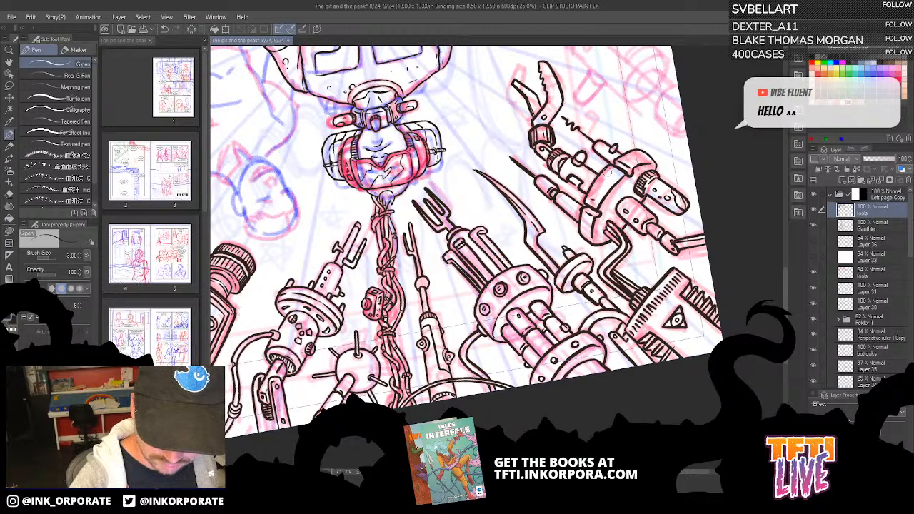
# Letter "TCTEK" across the curved band of the large disc on the serrated gripper arm.
pyautogui.press('^')
pyautogui.press('^')
pyautogui.press('^')
pyautogui.press('^')
pyautogui.press('^')
pyautogui.press('^')
pyautogui.press('^')
pyautogui.press('^')
pyautogui.press('^')
pyautogui.press('^')
pyautogui.press('^')
pyautogui.press('^')
pyautogui.press('^')
pyautogui.press('^')
pyautogui.press('^')
pyautogui.press('^')
pyautogui.press('^')
pyautogui.press('^')
pyautogui.press('^')
pyautogui.press('^')
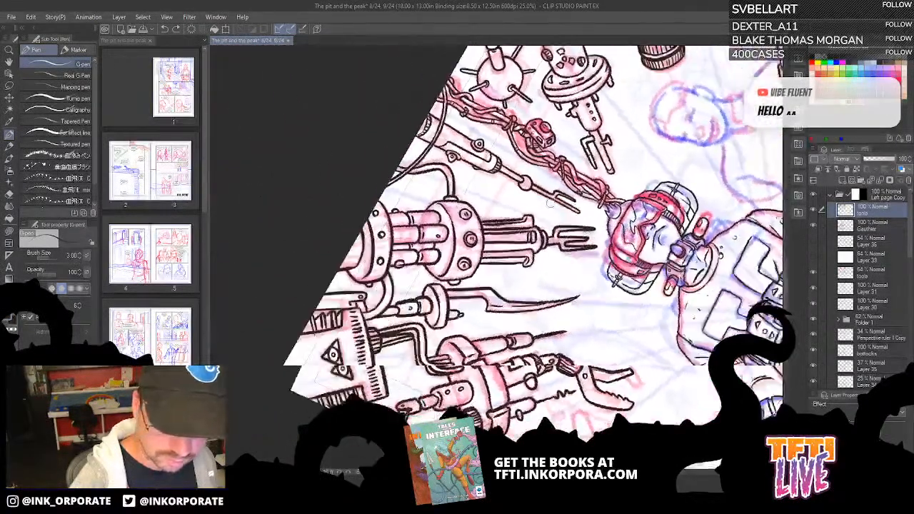
pyautogui.moveTo(399, 313); pyautogui.dragTo(578, 164)
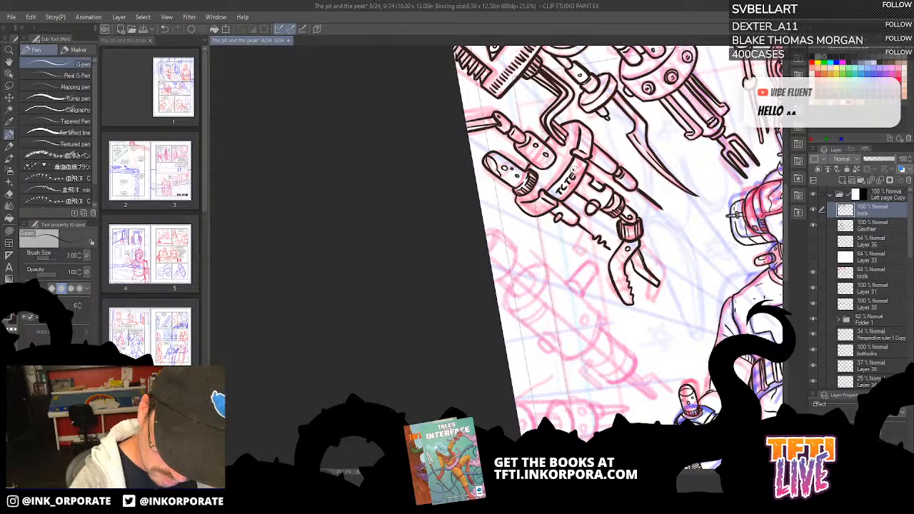
# Add small lettering to the camera's cassette and letter "TC TEK" along the shaft of the spiked ball tool.
pyautogui.moveTo(727, 154); pyautogui.dragTo(560, 327)
pyautogui.moveTo(601, 262)
pyautogui.mouseDown()
pyautogui.moveTo(543, 284)
pyautogui.moveTo(472, 256)
pyautogui.mouseUp()
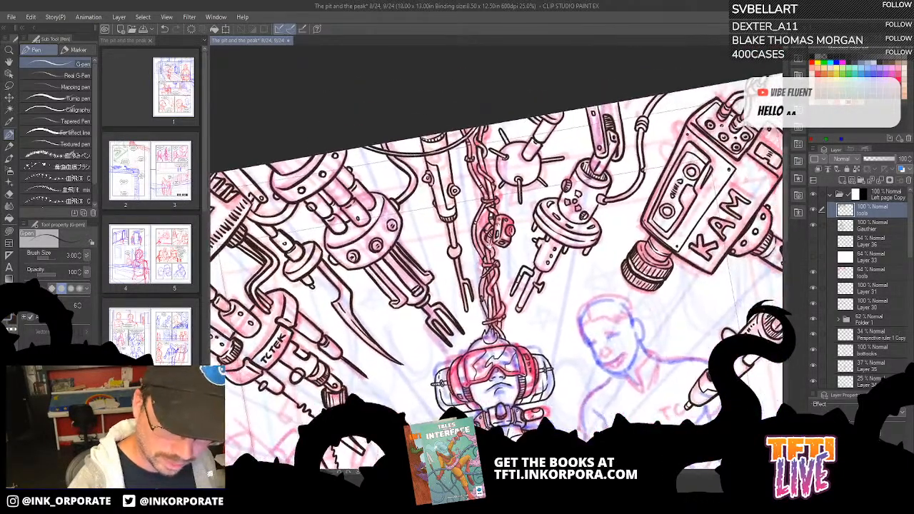
pyautogui.moveTo(584, 50); pyautogui.dragTo(652, 87)
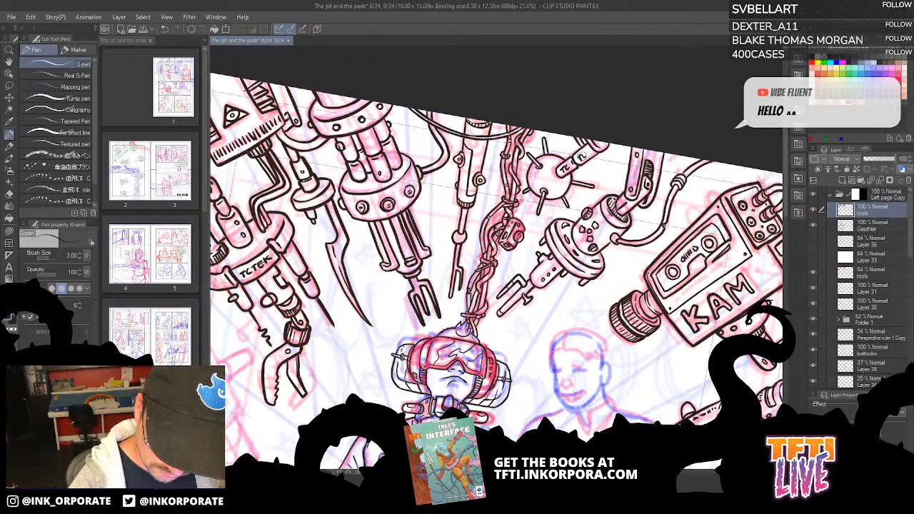
pyautogui.moveTo(580, 156); pyautogui.dragTo(590, 150)
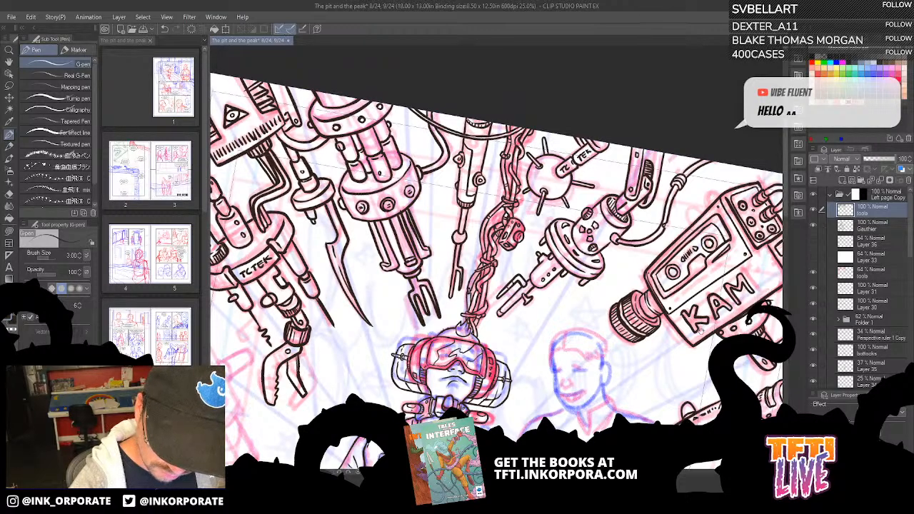
# Draw a small round smiley face after the KAM lettering on the camera body.
pyautogui.moveTo(753, 196); pyautogui.dragTo(666, 106)
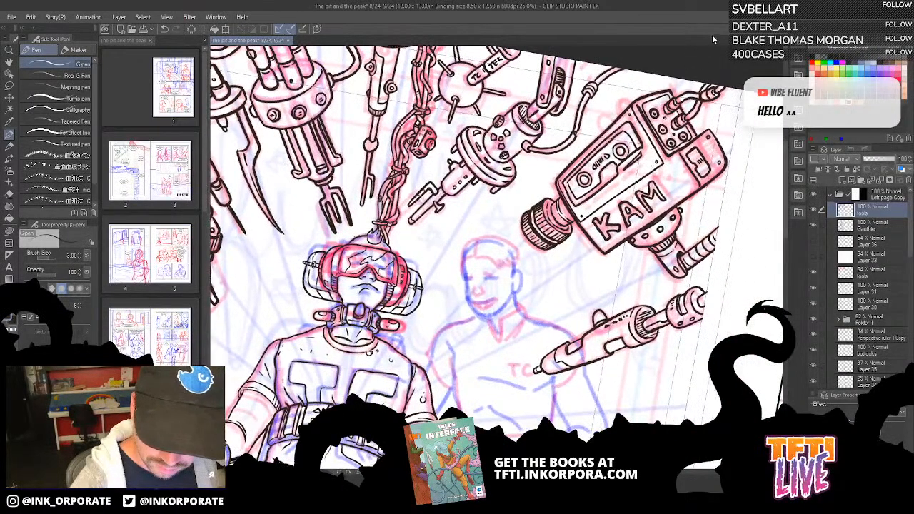
pyautogui.moveTo(697, 66); pyautogui.dragTo(672, 59)
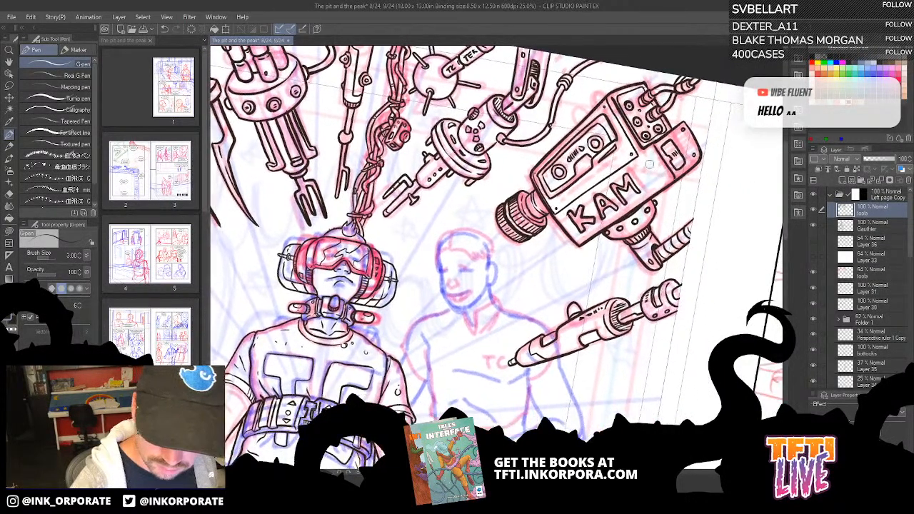
pyautogui.moveTo(636, 167)
pyautogui.mouseDown()
pyautogui.moveTo(652, 187)
pyautogui.moveTo(661, 171)
pyautogui.moveTo(647, 158)
pyautogui.moveTo(641, 173)
pyautogui.moveTo(655, 171)
pyautogui.mouseUp()
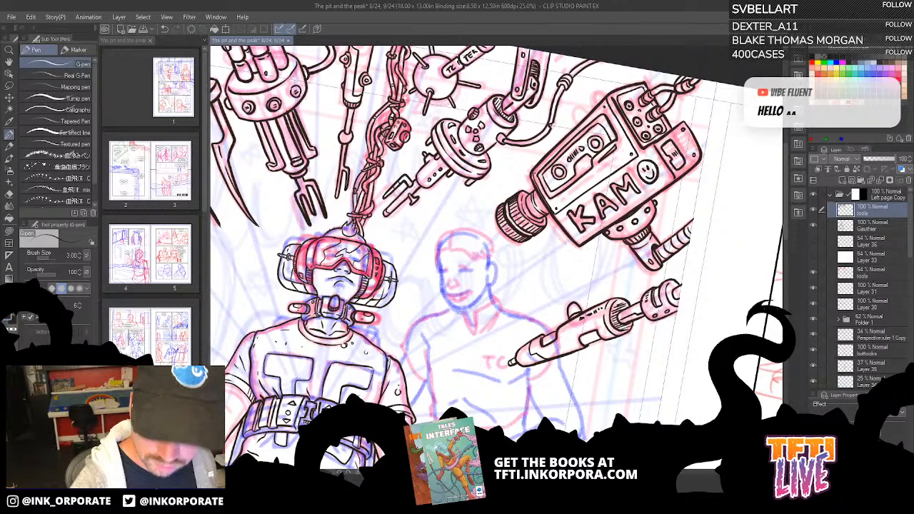
# Ink the ribbed knob, rounded cylinder body and curved slot of the sketched tool arm beside the serrated gripper.
pyautogui.moveTo(399, 378); pyautogui.dragTo(478, 304)
pyautogui.moveTo(443, 362); pyautogui.dragTo(641, 448)
pyautogui.press('^')
pyautogui.press('^')
pyautogui.press('^')
pyautogui.press('^')
pyautogui.press('^')
pyautogui.press('^')
pyautogui.press('^')
pyautogui.press('^')
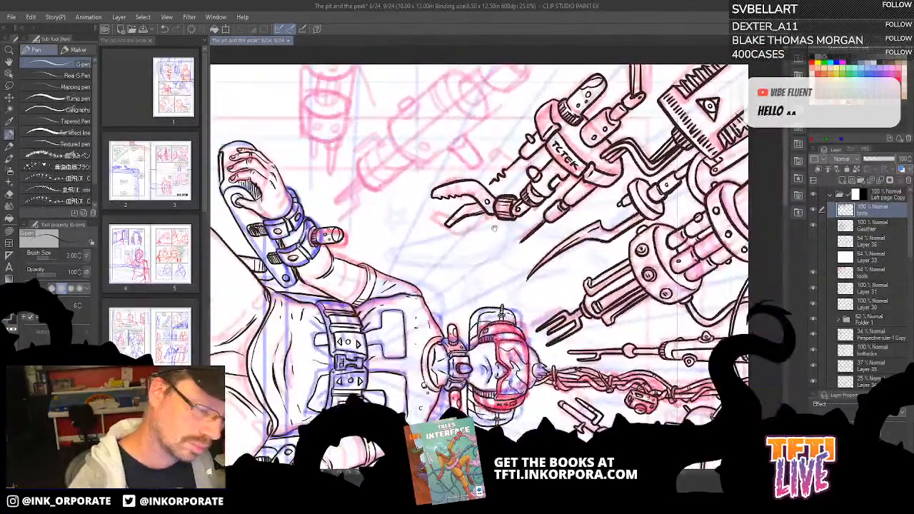
pyautogui.moveTo(476, 81); pyautogui.dragTo(592, 147)
pyautogui.moveTo(520, 187)
pyautogui.mouseDown()
pyautogui.moveTo(518, 173)
pyautogui.moveTo(529, 166)
pyautogui.moveTo(533, 187)
pyautogui.moveTo(518, 183)
pyautogui.moveTo(521, 165)
pyautogui.moveTo(532, 170)
pyautogui.mouseUp()
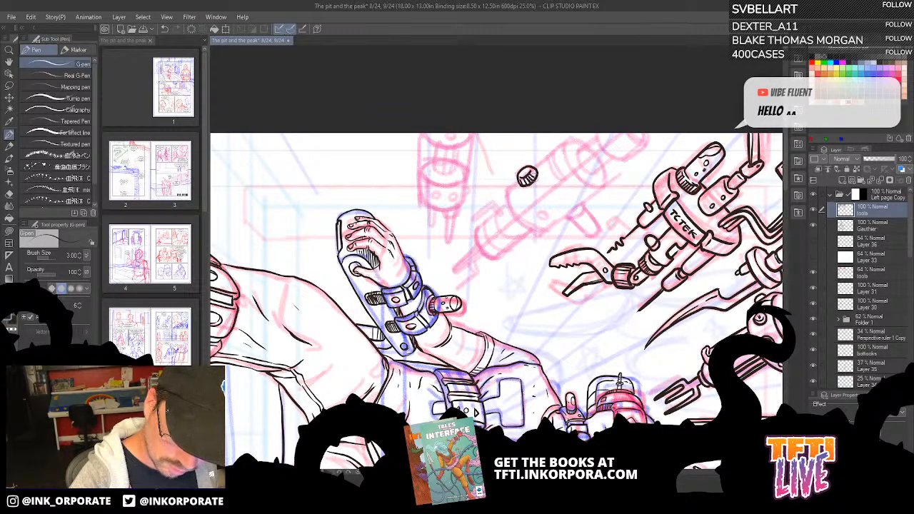
pyautogui.moveTo(546, 230)
pyautogui.mouseDown()
pyautogui.moveTo(506, 194)
pyautogui.moveTo(547, 156)
pyautogui.moveTo(559, 173)
pyautogui.moveTo(575, 140)
pyautogui.mouseUp()
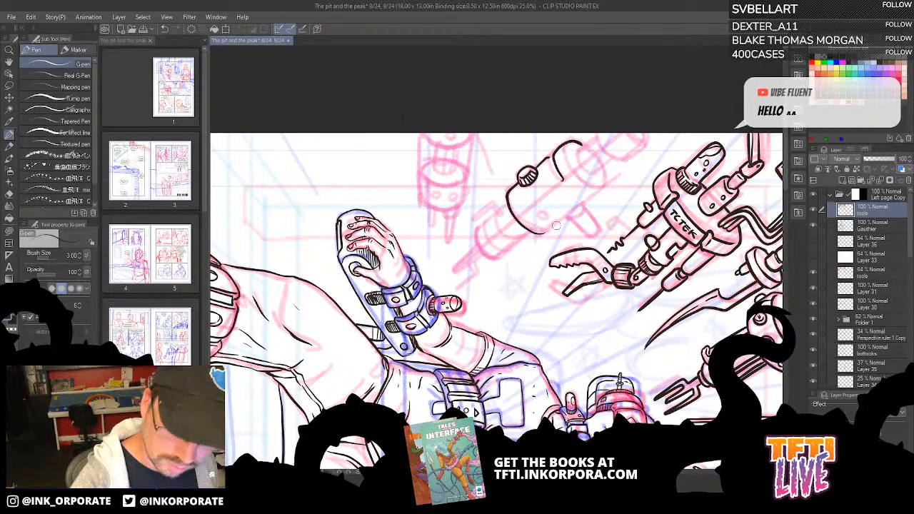
pyautogui.moveTo(540, 234)
pyautogui.mouseDown()
pyautogui.moveTo(604, 175)
pyautogui.moveTo(594, 149)
pyautogui.moveTo(569, 144)
pyautogui.moveTo(570, 167)
pyautogui.moveTo(600, 187)
pyautogui.mouseUp()
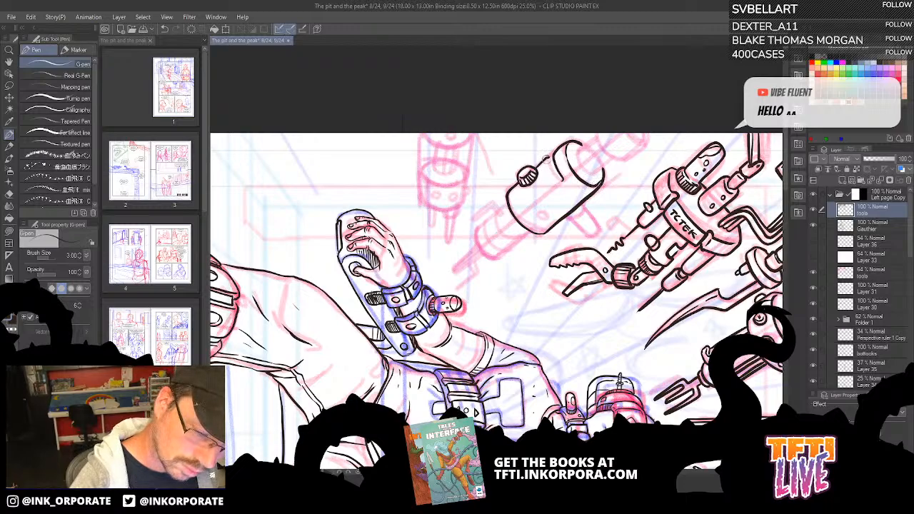
pyautogui.moveTo(547, 158); pyautogui.dragTo(563, 180)
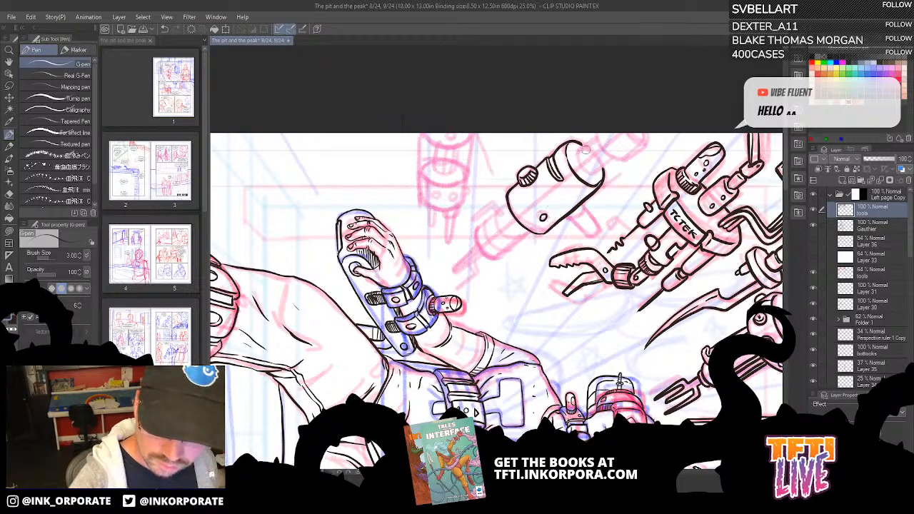
# Ink the cylinder's rear neck and end joint, redoing the rejected stroke, and letter "TC TEK" on its body.
pyautogui.moveTo(595, 139)
pyautogui.mouseDown()
pyautogui.moveTo(575, 158)
pyautogui.moveTo(580, 172)
pyautogui.moveTo(594, 173)
pyautogui.mouseUp()
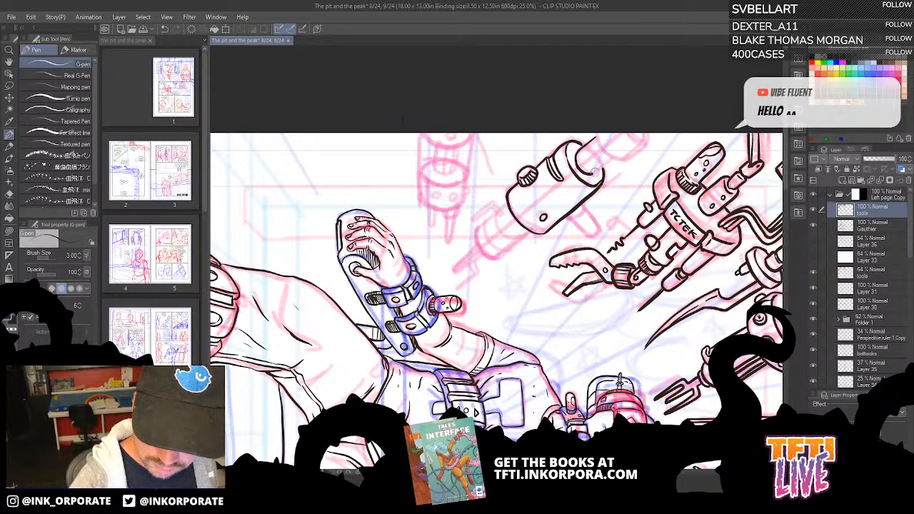
pyautogui.moveTo(596, 133)
pyautogui.mouseDown()
pyautogui.moveTo(619, 162)
pyautogui.moveTo(644, 144)
pyautogui.moveTo(643, 134)
pyautogui.moveTo(620, 130)
pyautogui.moveTo(644, 134)
pyautogui.mouseUp()
pyautogui.hotkey('ctrl', 'z')
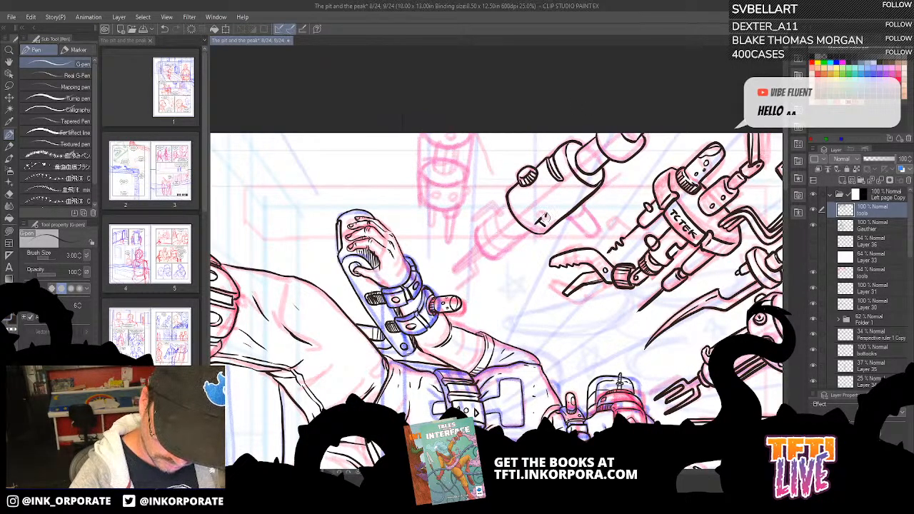
pyautogui.moveTo(553, 217)
pyautogui.mouseDown()
pyautogui.moveTo(553, 224)
pyautogui.moveTo(568, 207)
pyautogui.mouseUp()
pyautogui.moveTo(575, 193); pyautogui.dragTo(571, 205)
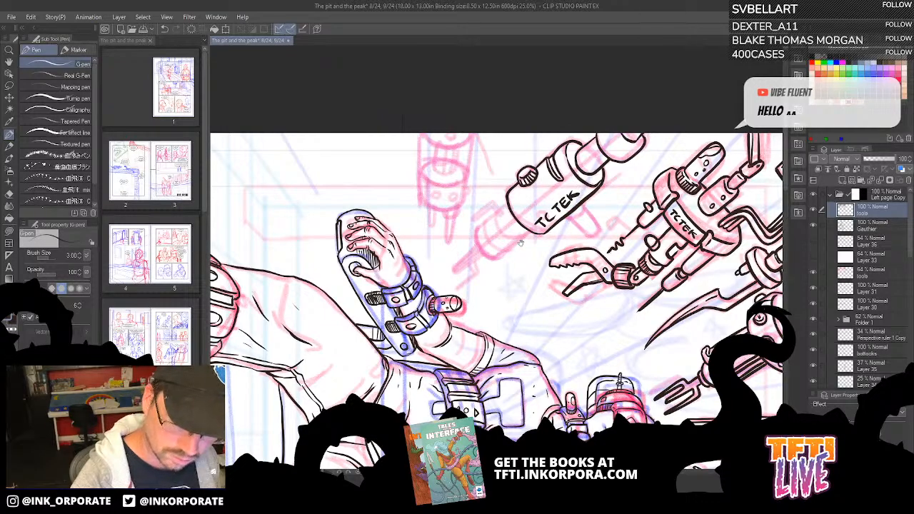
# Ink the cylinder's hatched front collar with its L-shaped hook and the narrow pronged tip, redoing the rejected tip stroke.
pyautogui.moveTo(520, 243); pyautogui.dragTo(581, 202)
pyautogui.moveTo(533, 178)
pyautogui.mouseDown()
pyautogui.moveTo(549, 159)
pyautogui.moveTo(562, 168)
pyautogui.mouseUp()
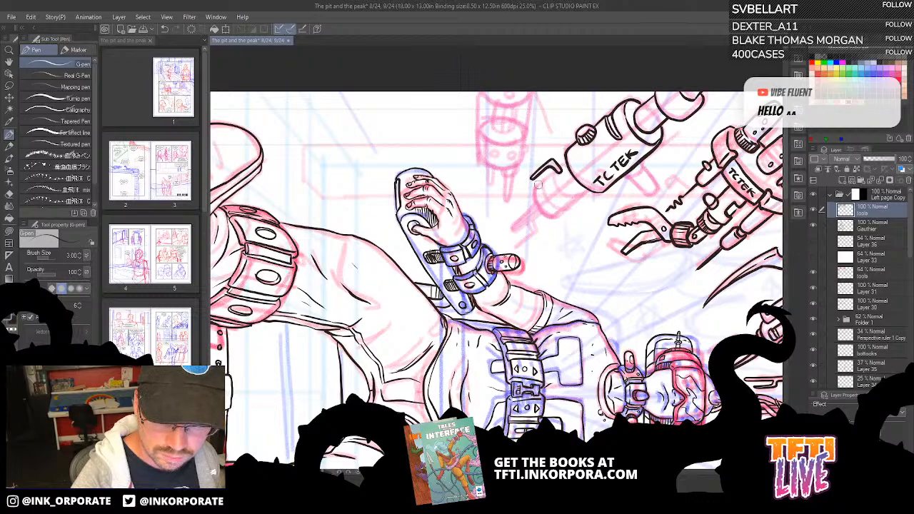
pyautogui.moveTo(554, 169)
pyautogui.mouseDown()
pyautogui.moveTo(529, 212)
pyautogui.moveTo(566, 205)
pyautogui.moveTo(591, 184)
pyautogui.moveTo(543, 184)
pyautogui.moveTo(545, 201)
pyautogui.moveTo(564, 205)
pyautogui.mouseUp()
pyautogui.moveTo(554, 171)
pyautogui.mouseDown()
pyautogui.moveTo(560, 193)
pyautogui.moveTo(580, 191)
pyautogui.mouseUp()
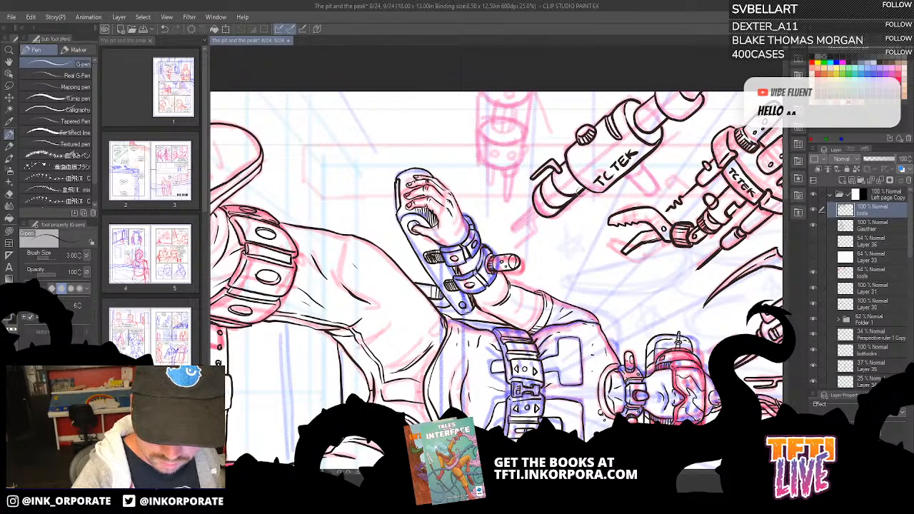
pyautogui.moveTo(542, 183)
pyautogui.mouseDown()
pyautogui.moveTo(553, 199)
pyautogui.moveTo(577, 196)
pyautogui.mouseUp()
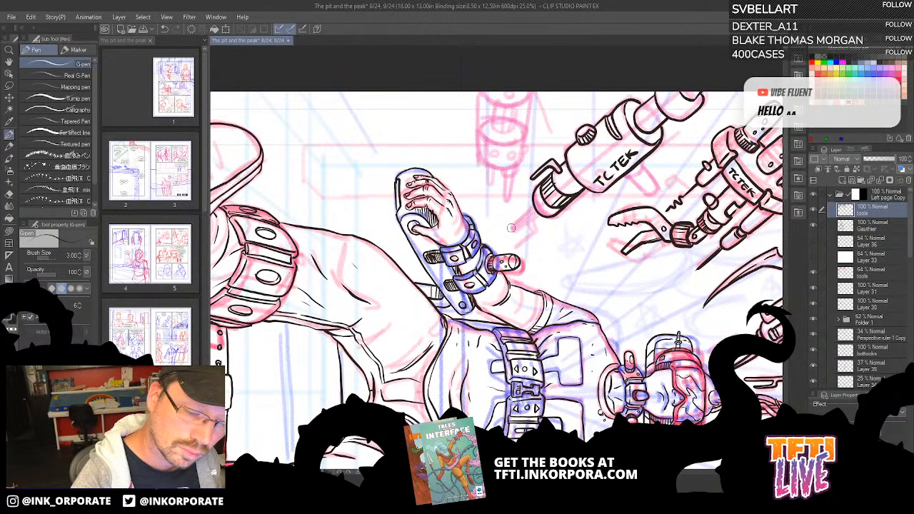
pyautogui.moveTo(511, 229)
pyautogui.mouseDown()
pyautogui.moveTo(535, 206)
pyautogui.moveTo(534, 230)
pyautogui.moveTo(538, 214)
pyautogui.mouseUp()
pyautogui.hotkey('ctrl', 'z')
# Ink the ribbed peg on the side of the TC TEK cylinder and rework the contour lines on its end joint.
pyautogui.moveTo(663, 98)
pyautogui.mouseDown()
pyautogui.moveTo(651, 107)
pyautogui.moveTo(692, 192)
pyautogui.moveTo(700, 258)
pyautogui.mouseUp()
pyautogui.moveTo(632, 183); pyautogui.dragTo(552, 141)
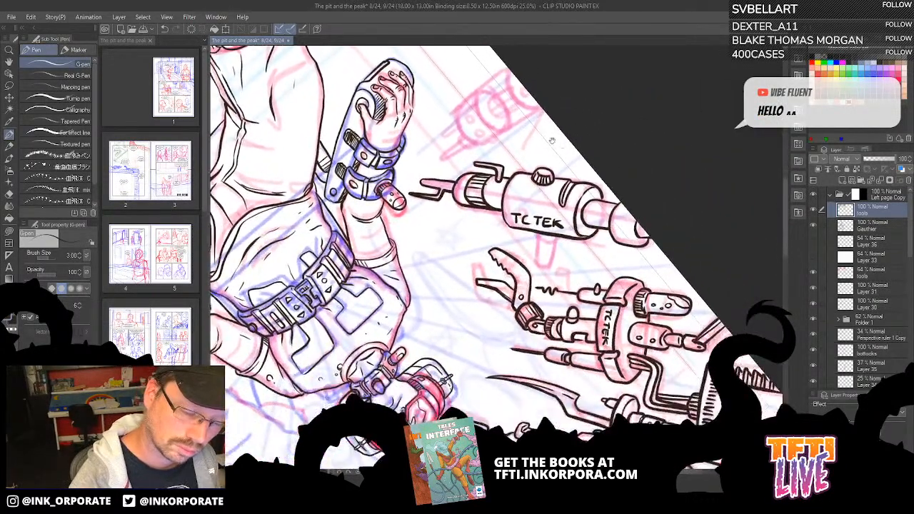
pyautogui.moveTo(541, 104); pyautogui.dragTo(630, 164)
pyautogui.moveTo(593, 193); pyautogui.dragTo(615, 96)
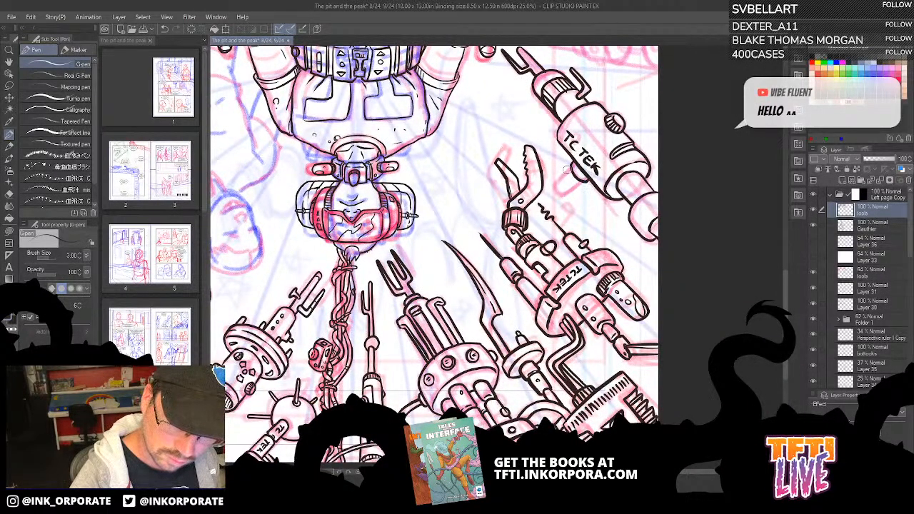
pyautogui.moveTo(573, 170)
pyautogui.mouseDown()
pyautogui.moveTo(557, 189)
pyautogui.moveTo(565, 193)
pyautogui.moveTo(584, 179)
pyautogui.moveTo(572, 173)
pyautogui.moveTo(558, 193)
pyautogui.moveTo(576, 181)
pyautogui.mouseUp()
pyautogui.moveTo(622, 129)
pyautogui.mouseDown()
pyautogui.moveTo(677, 97)
pyautogui.moveTo(706, 137)
pyautogui.moveTo(723, 199)
pyautogui.mouseUp()
pyautogui.moveTo(693, 243); pyautogui.dragTo(576, 227)
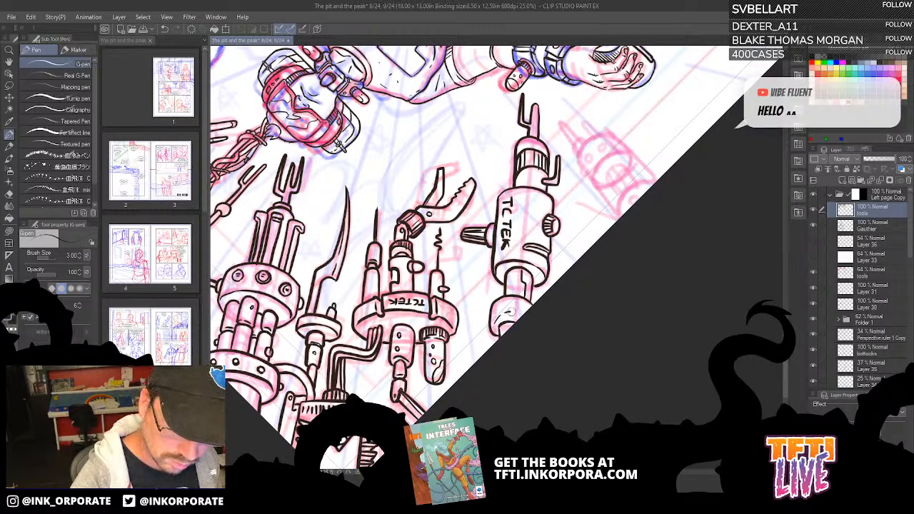
pyautogui.moveTo(495, 323); pyautogui.dragTo(521, 311)
pyautogui.hotkey('ctrl', 'z')
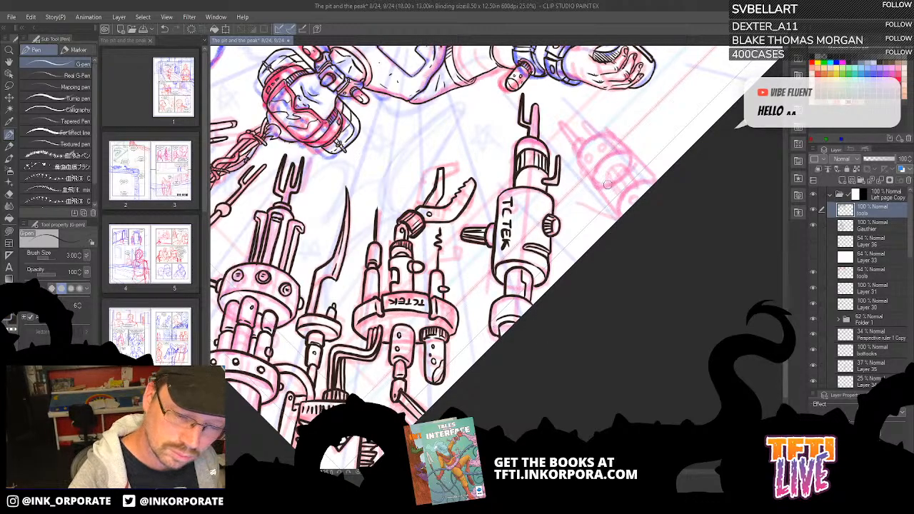
# Ink the rounded head with small holes, the neck and the curved base of the last sketched tool, replacing rejected strokes.
pyautogui.hotkey('ctrl', 'z')
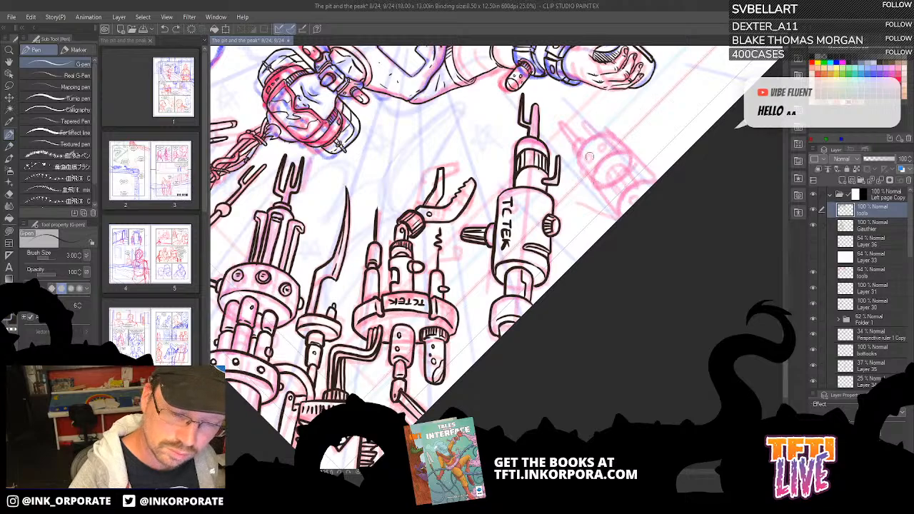
pyautogui.moveTo(580, 169)
pyautogui.mouseDown()
pyautogui.moveTo(585, 176)
pyautogui.moveTo(577, 154)
pyautogui.moveTo(591, 134)
pyautogui.moveTo(613, 134)
pyautogui.moveTo(631, 169)
pyautogui.moveTo(611, 185)
pyautogui.moveTo(590, 182)
pyautogui.moveTo(610, 186)
pyautogui.moveTo(601, 162)
pyautogui.moveTo(632, 152)
pyautogui.moveTo(587, 159)
pyautogui.moveTo(601, 144)
pyautogui.mouseUp()
pyautogui.hotkey('ctrl', 'z')
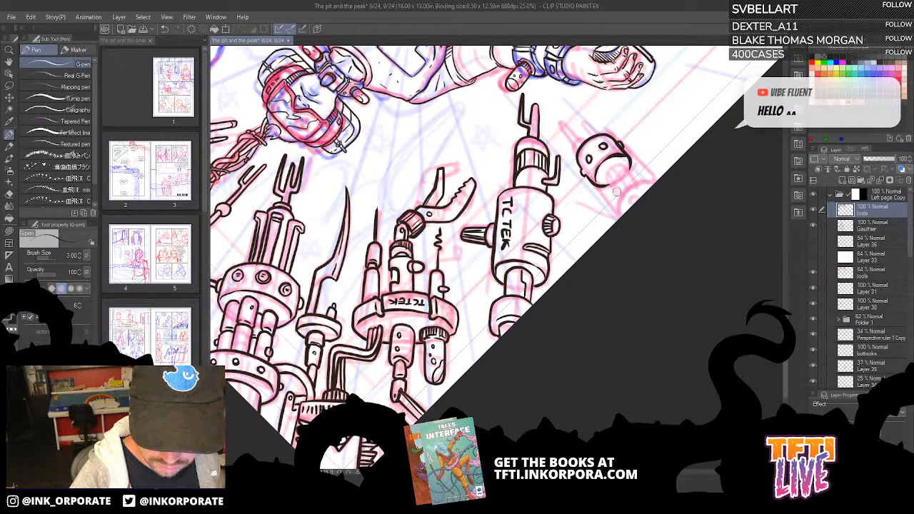
pyautogui.moveTo(608, 181)
pyautogui.mouseDown()
pyautogui.moveTo(620, 200)
pyautogui.moveTo(609, 170)
pyautogui.moveTo(640, 183)
pyautogui.mouseUp()
pyautogui.moveTo(624, 220)
pyautogui.mouseDown()
pyautogui.moveTo(620, 204)
pyautogui.moveTo(654, 183)
pyautogui.mouseUp()
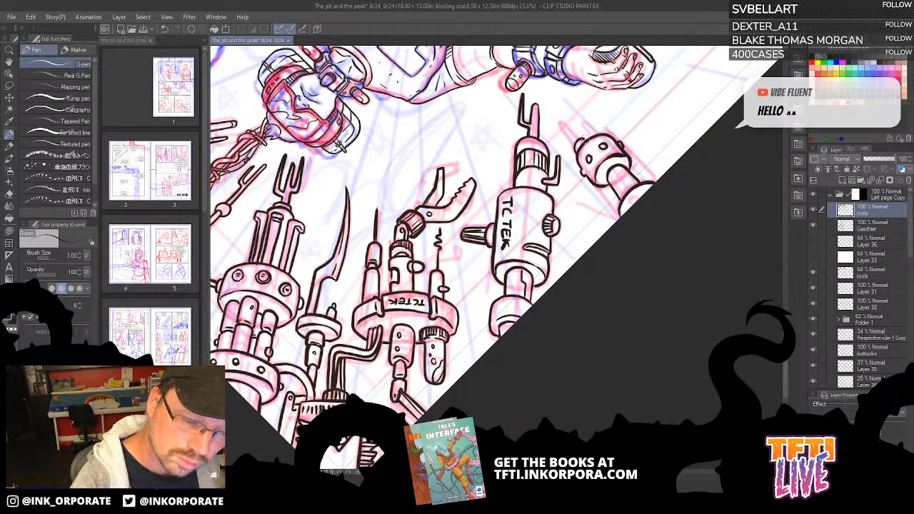
# Ink the pointed prongs on the small tool head and add a rivet to its base, undoing the rejected strokes.
pyautogui.moveTo(577, 147)
pyautogui.mouseDown()
pyautogui.moveTo(560, 124)
pyautogui.moveTo(580, 140)
pyautogui.mouseUp()
pyautogui.hotkey('ctrl', 'z')
pyautogui.moveTo(602, 106)
pyautogui.mouseDown()
pyautogui.moveTo(628, 121)
pyautogui.moveTo(648, 174)
pyautogui.moveTo(651, 281)
pyautogui.moveTo(629, 181)
pyautogui.moveTo(618, 203)
pyautogui.moveTo(633, 203)
pyautogui.moveTo(630, 220)
pyautogui.mouseUp()
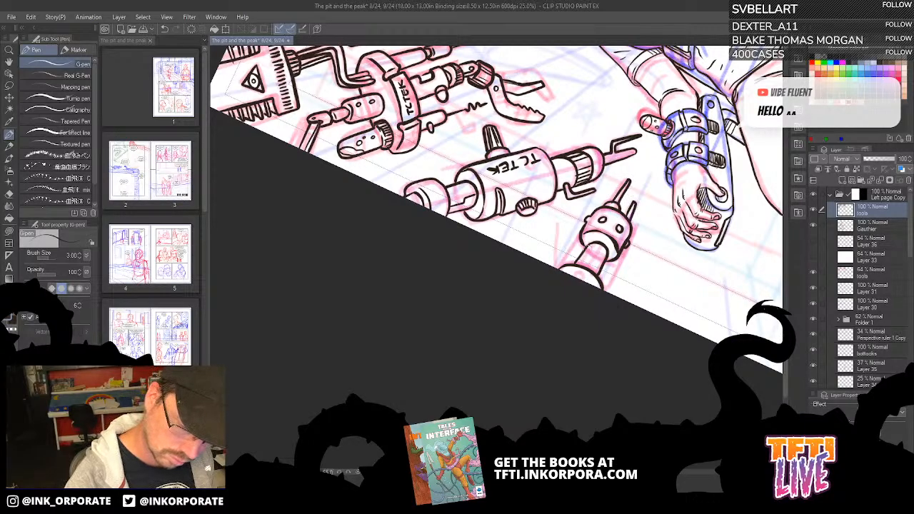
pyautogui.moveTo(584, 265)
pyautogui.mouseDown()
pyautogui.moveTo(593, 252)
pyautogui.moveTo(582, 282)
pyautogui.mouseUp()
pyautogui.hotkey('ctrl', 'z')
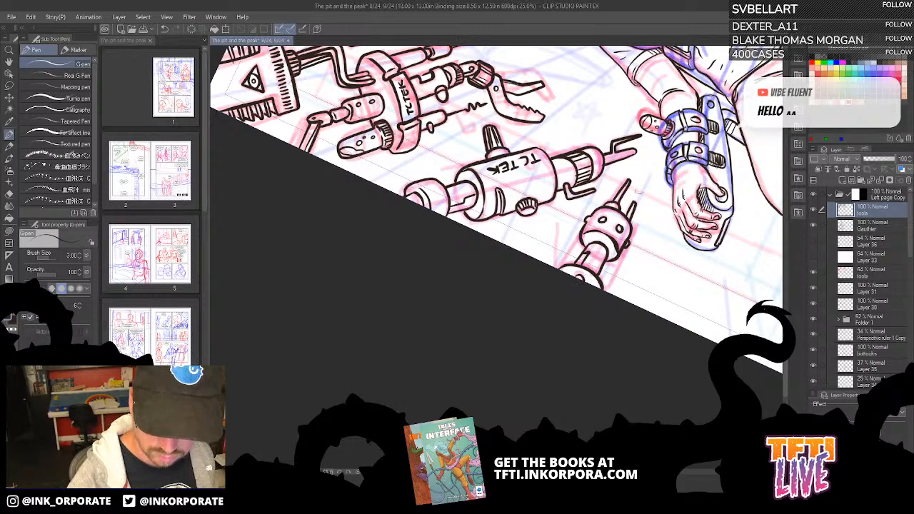
# Ink a thin double-line cable curving from the side of the small tool head to the page edge.
pyautogui.press('^')
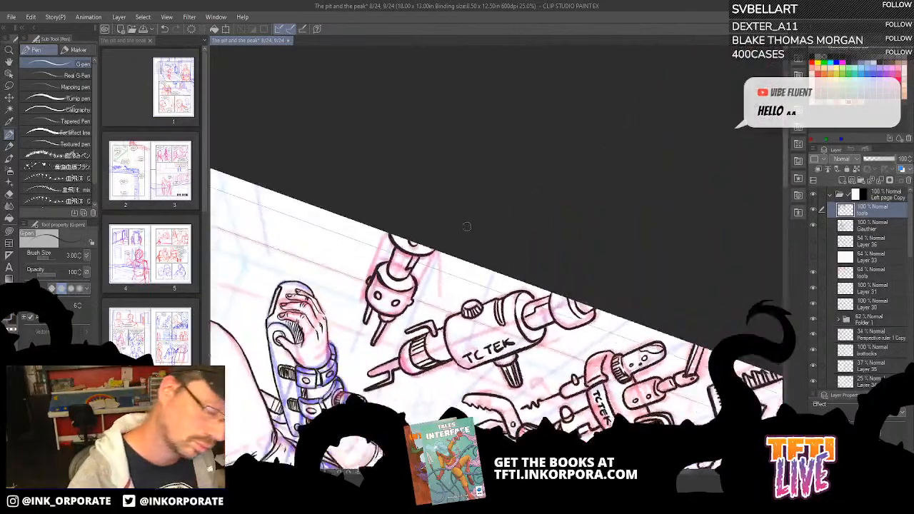
pyautogui.press('^')
pyautogui.press('^')
pyautogui.press('^')
pyautogui.press('^')
pyautogui.press('^')
pyautogui.press('^')
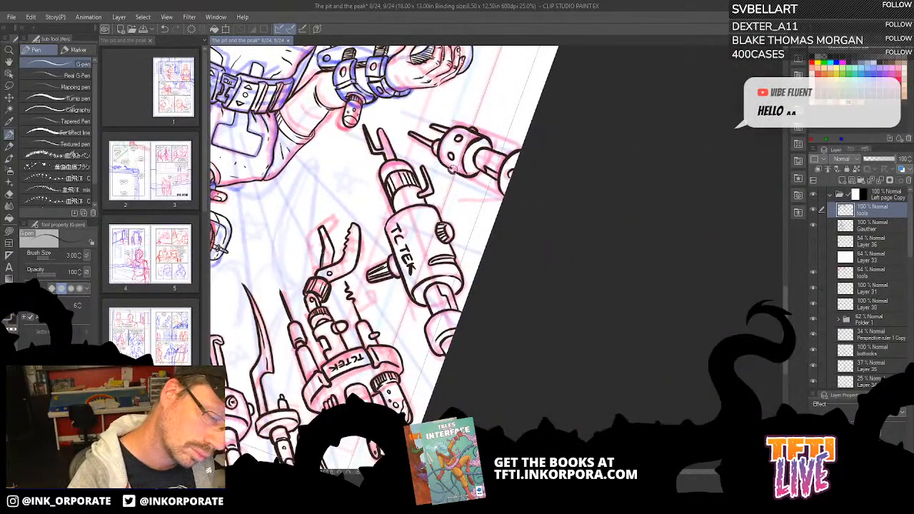
pyautogui.moveTo(451, 168); pyautogui.dragTo(491, 234)
pyautogui.hotkey('ctrl', 'z')
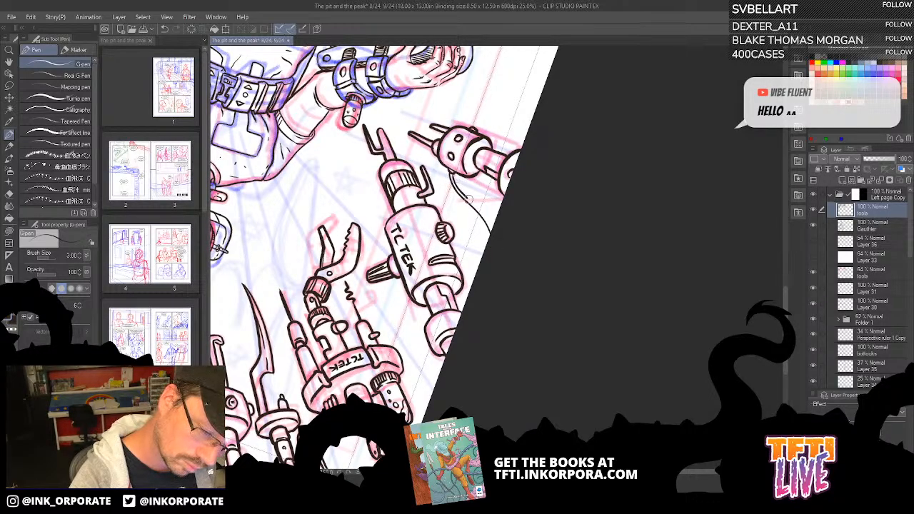
pyautogui.moveTo(474, 205); pyautogui.dragTo(495, 233)
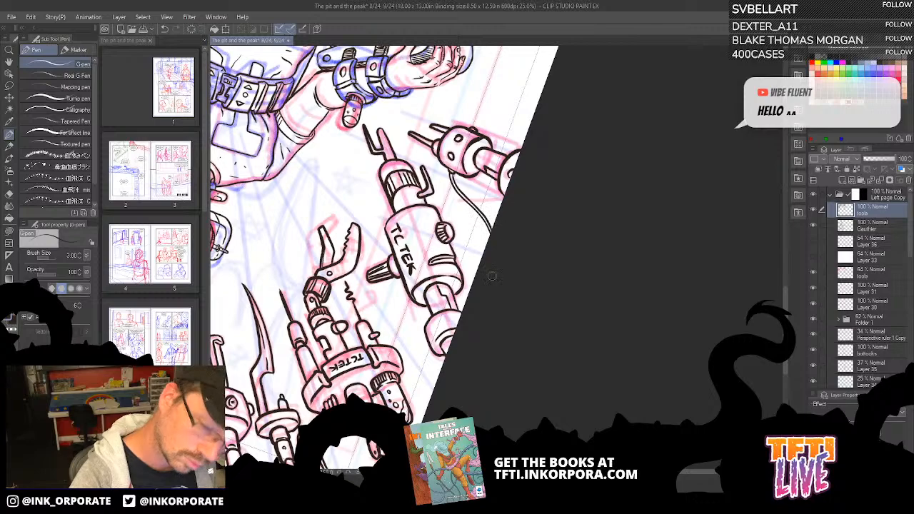
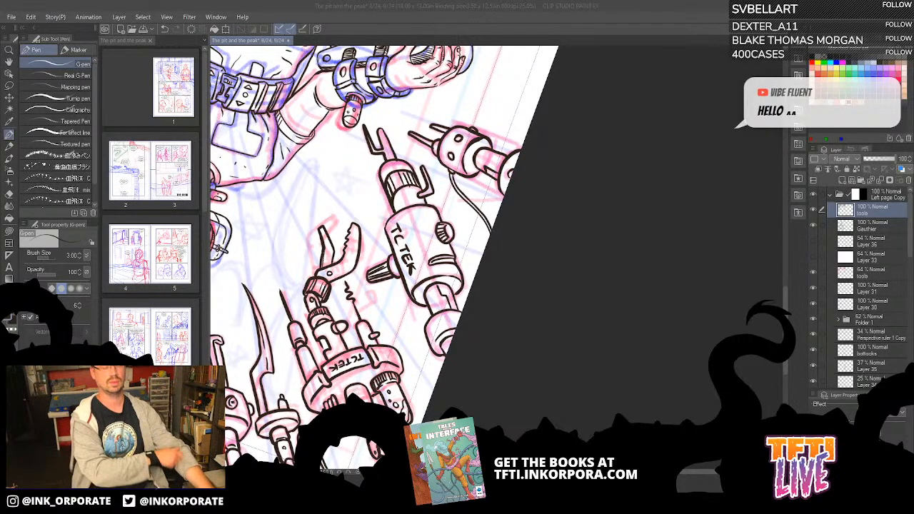
pyautogui.click(321, 9)
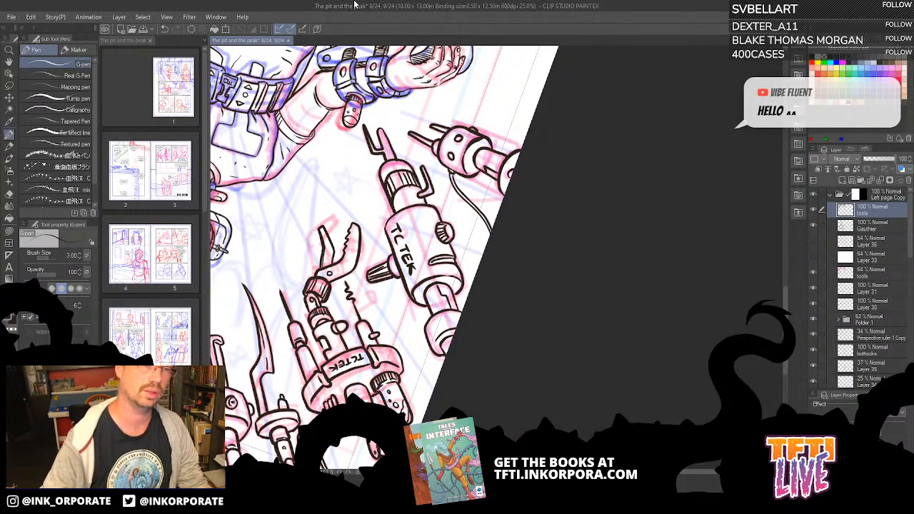
pyautogui.press('^')
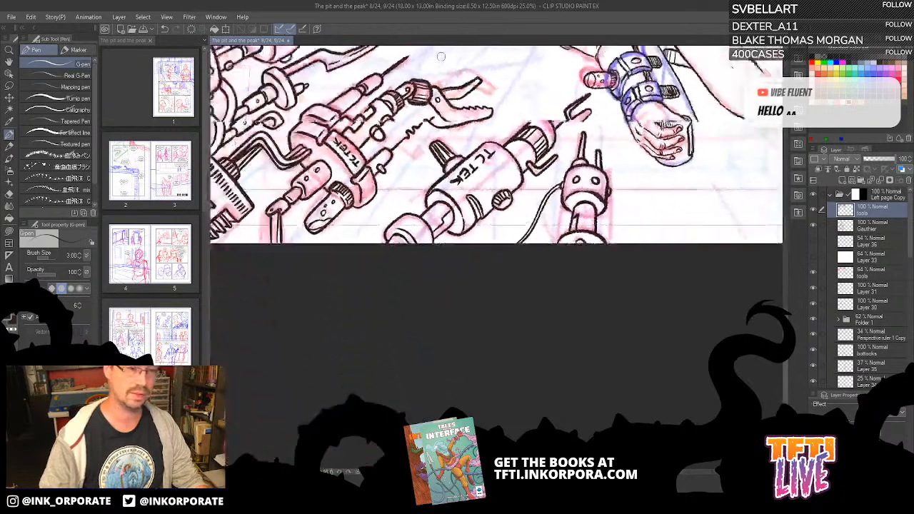
# Show the white Layer 33 at 100% opacity so it covers the coloured sketches beneath the inks.
pyautogui.hotkey('ctrl', '-')
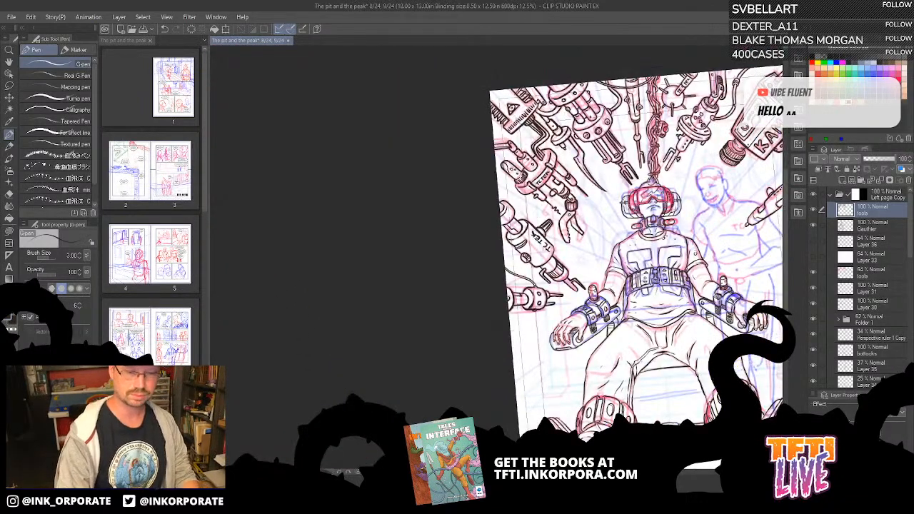
pyautogui.moveTo(580, 243); pyautogui.dragTo(444, 209)
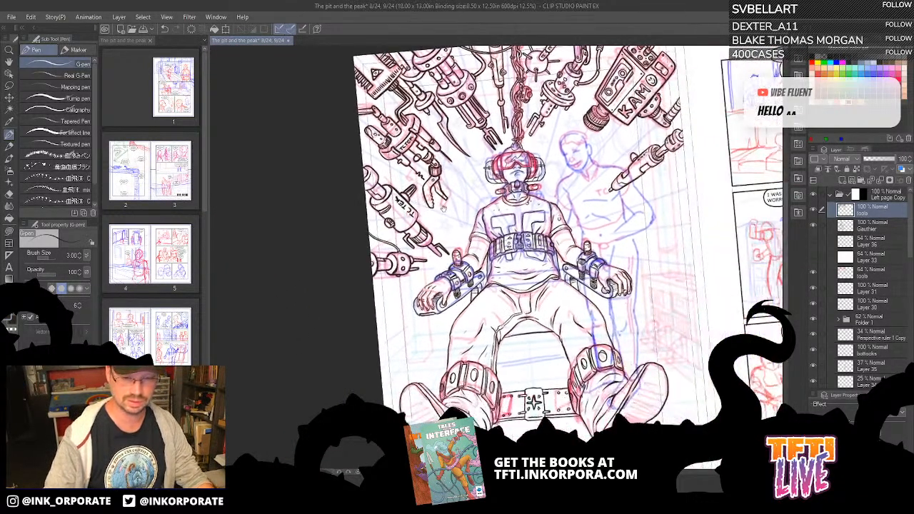
pyautogui.press('^')
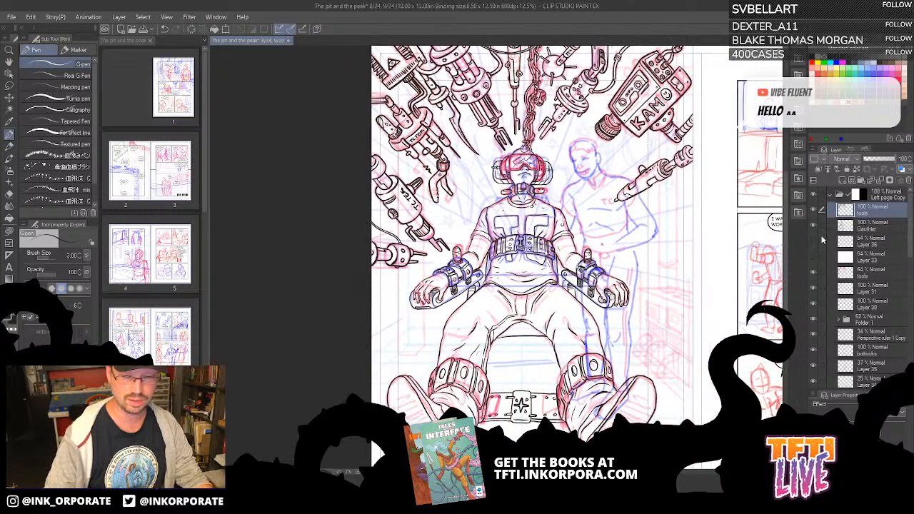
pyautogui.click(889, 261)
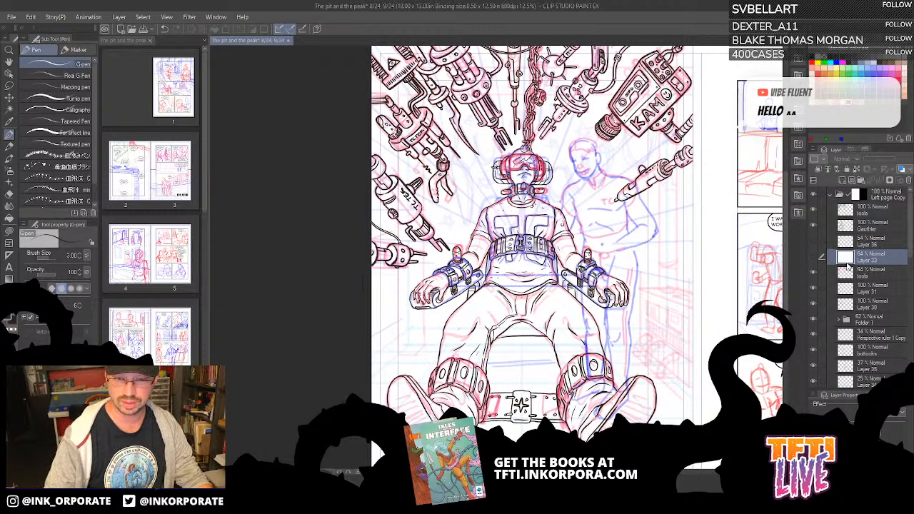
pyautogui.click(813, 258)
pyautogui.click(813, 259)
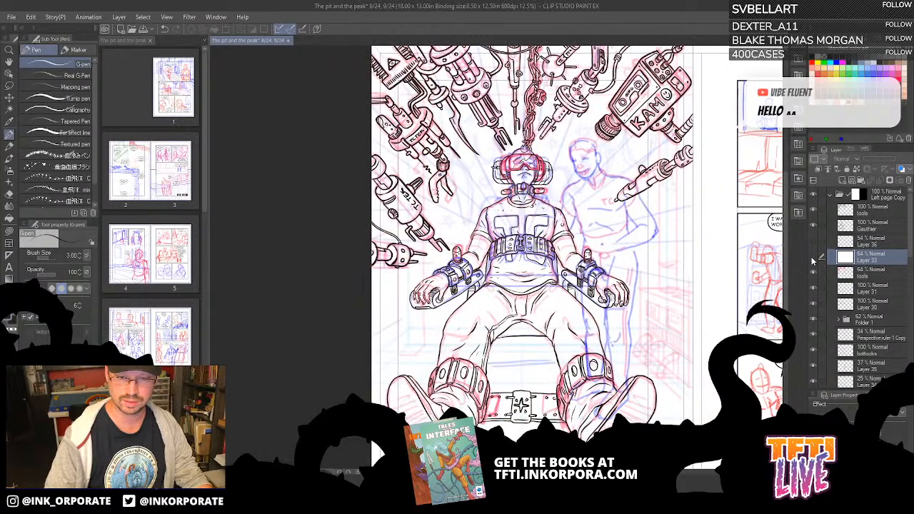
pyautogui.click(812, 259)
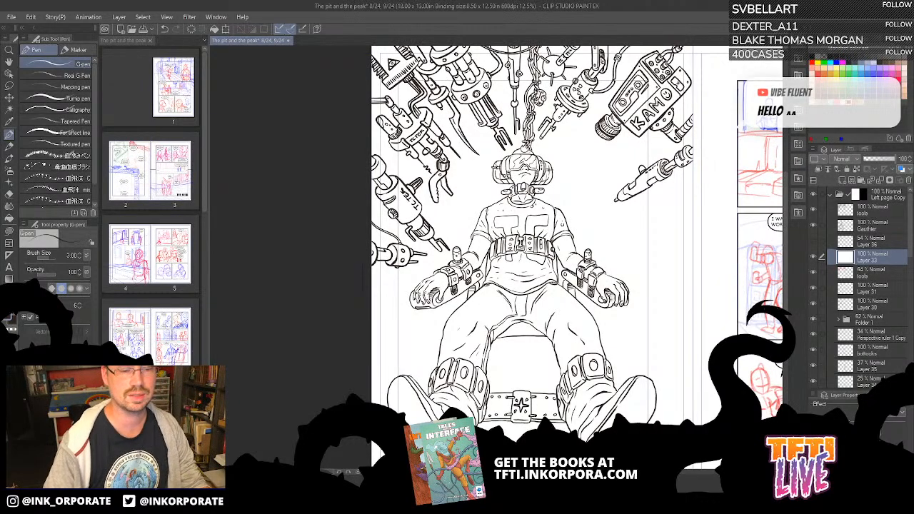
pyautogui.moveTo(525, 250); pyautogui.dragTo(545, 269)
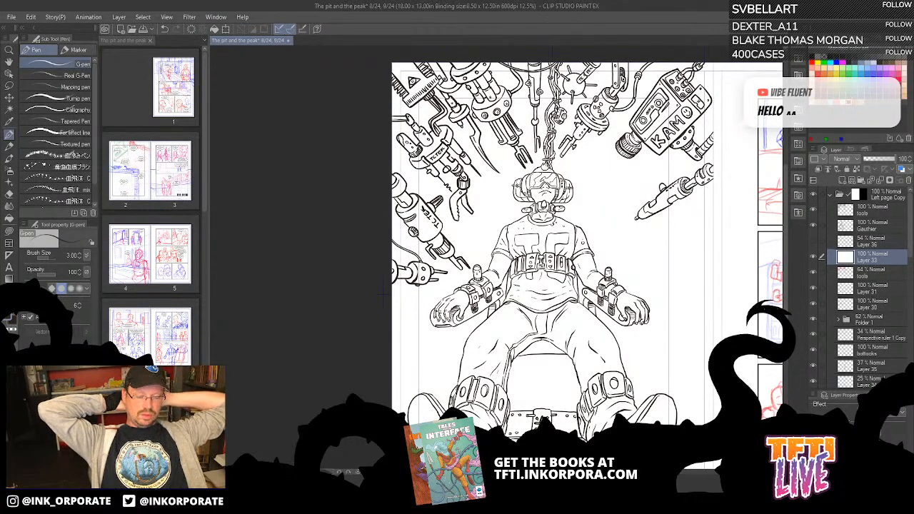
# Check what Layer 36 contains by toggling the visibility of the ink layers around it, and delete Layer 36.
pyautogui.click(814, 209)
pyautogui.click(814, 209)
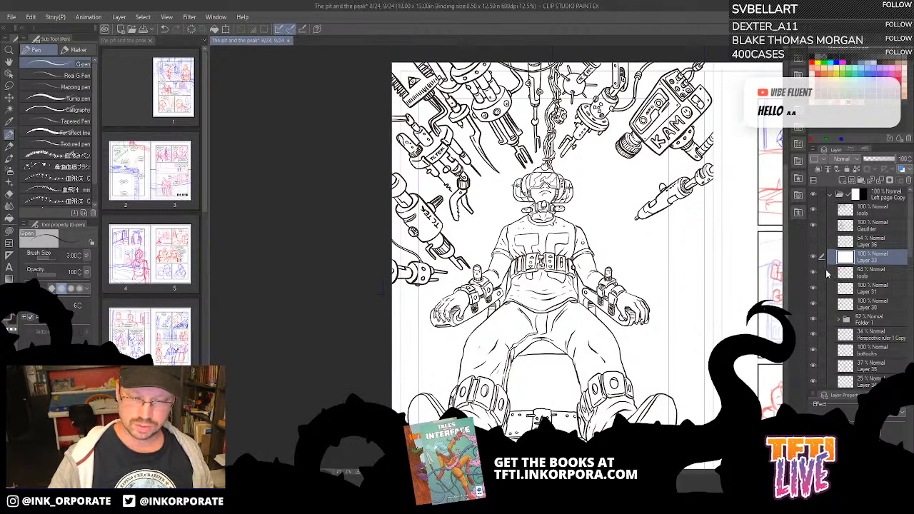
pyautogui.click(815, 243)
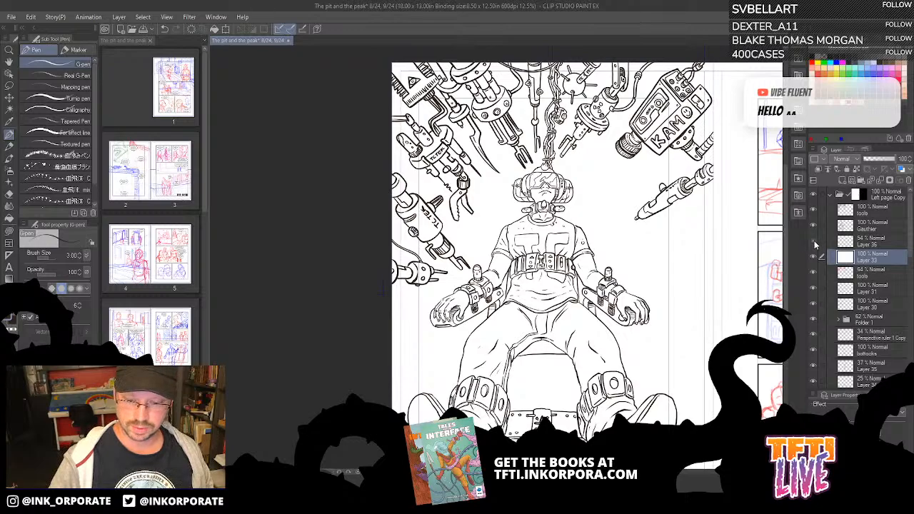
pyautogui.click(815, 244)
pyautogui.click(875, 243)
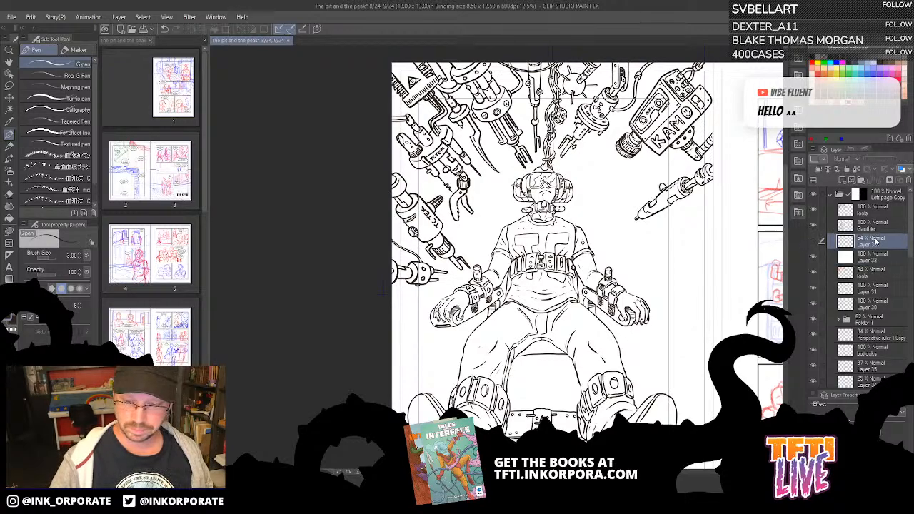
pyautogui.click(815, 243)
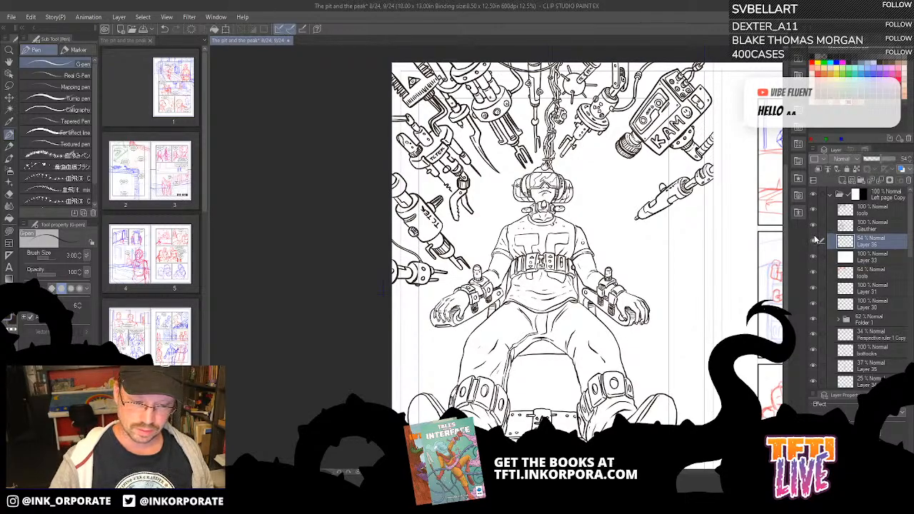
pyautogui.click(815, 244)
pyautogui.click(815, 243)
pyautogui.click(815, 206)
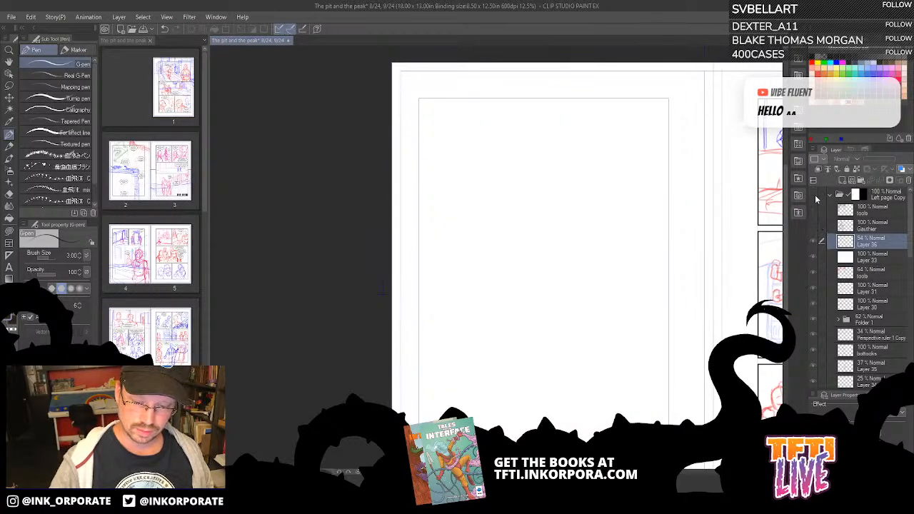
pyautogui.click(815, 194)
pyautogui.click(814, 210)
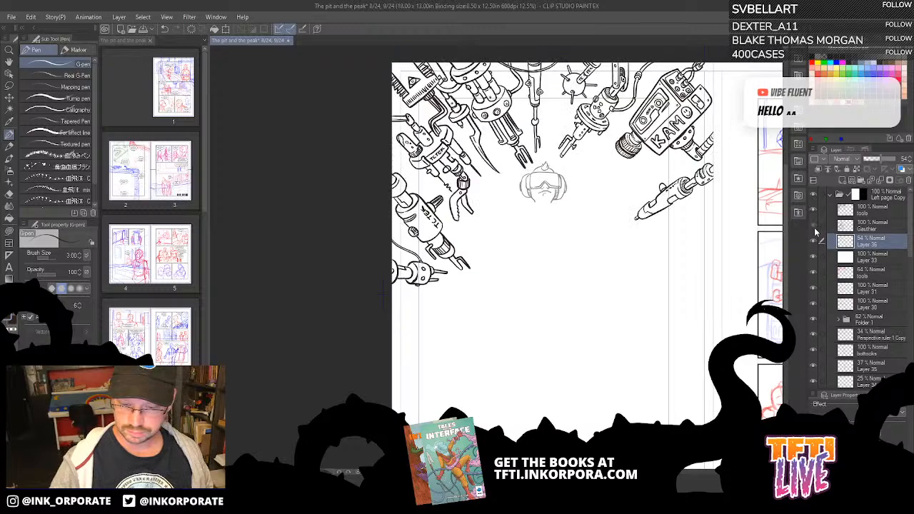
pyautogui.click(814, 225)
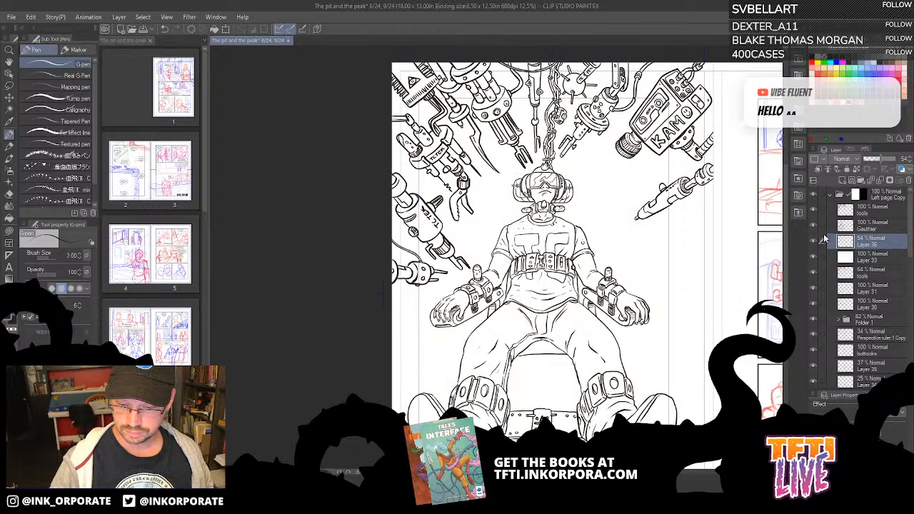
pyautogui.click(903, 180)
pyautogui.click(463, 188)
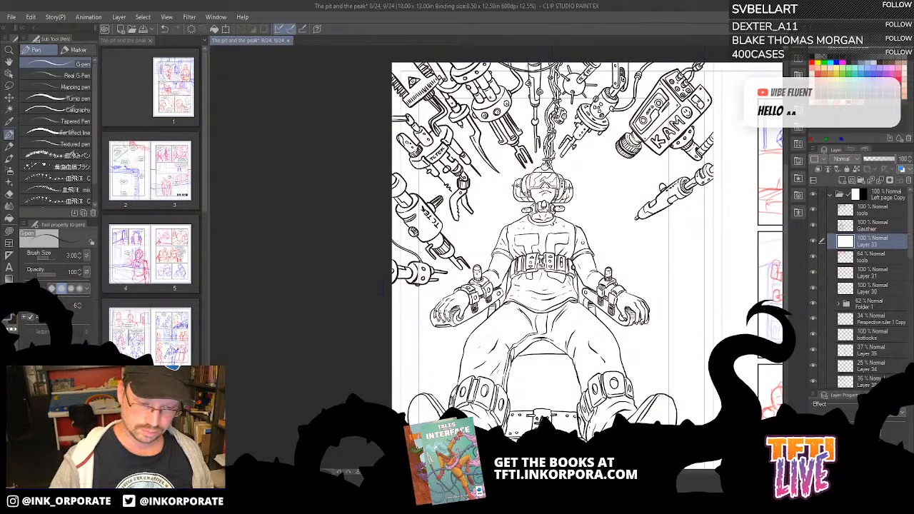
# Make the seated figure's ink layer active and set the G-pen brush size to 2.
pyautogui.click(880, 229)
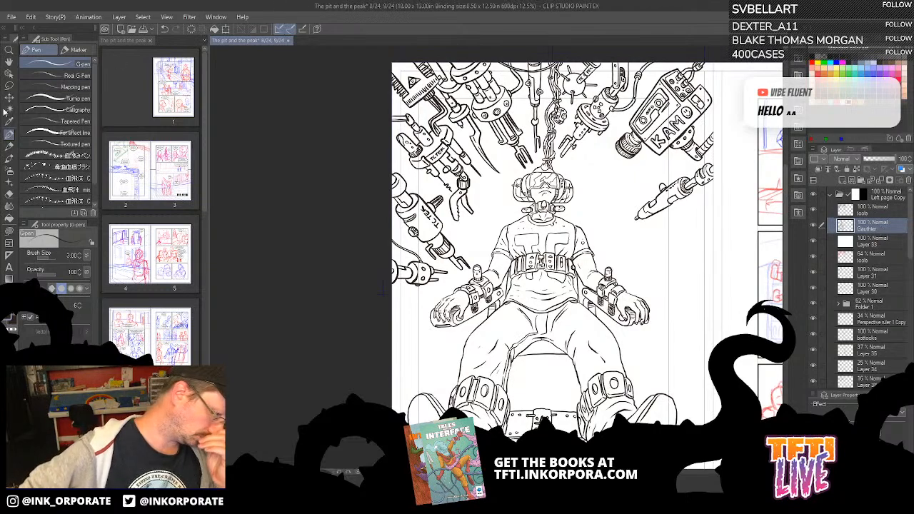
pyautogui.click(71, 256)
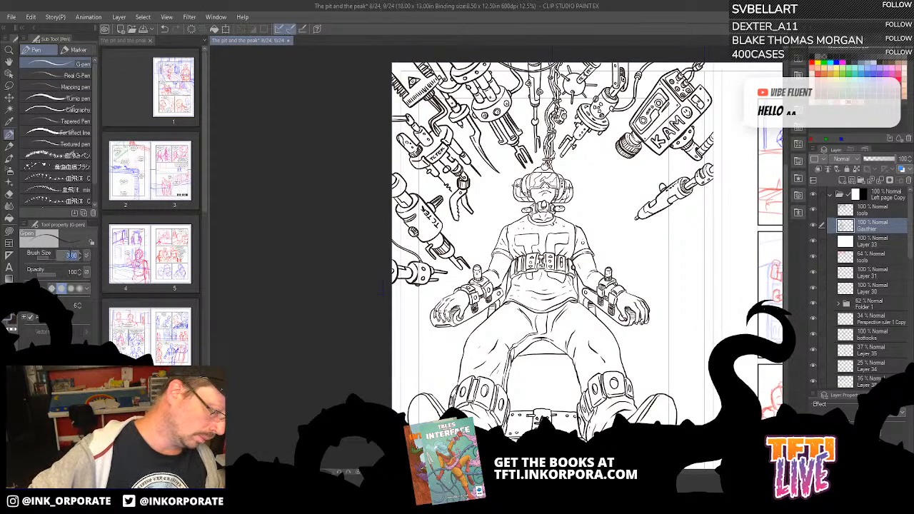
pyautogui.write('23')
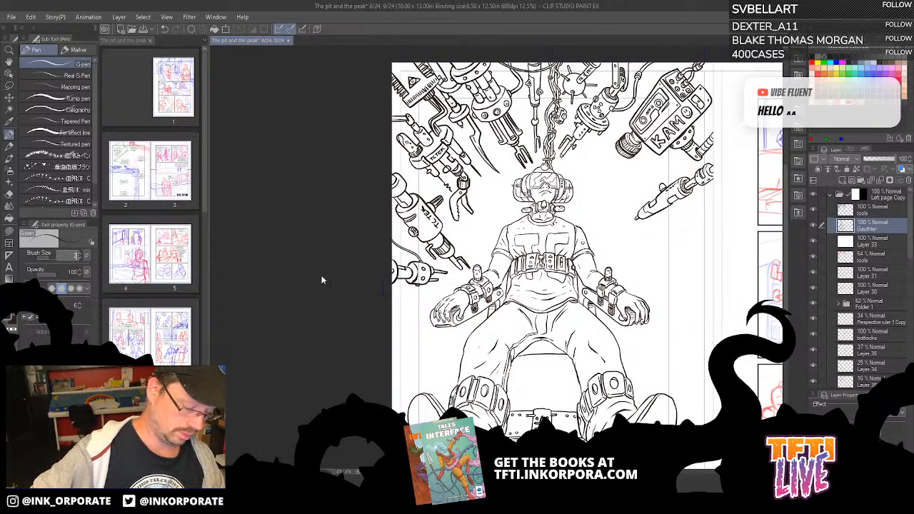
pyautogui.press('Return')
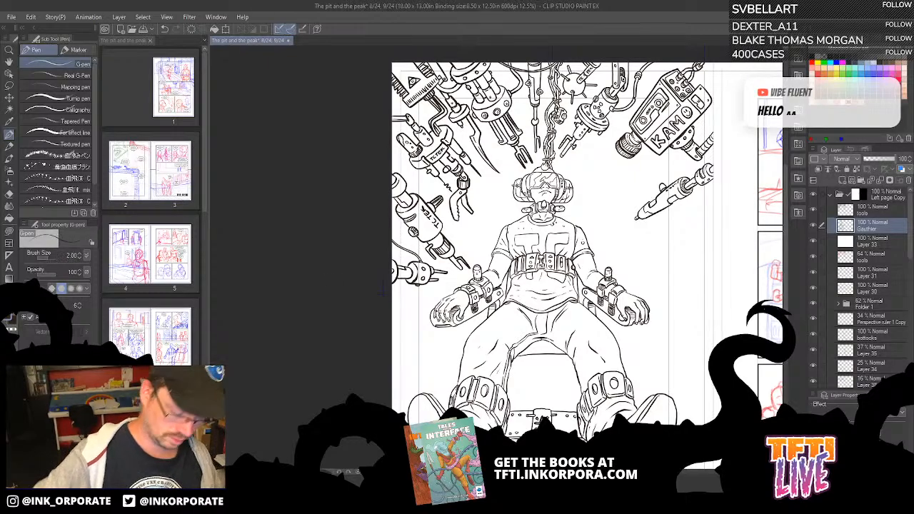
# Examine the inked figure, headset and surrounding tool arms close up at several canvas rotations.
pyautogui.hotkey('ctrl', '+')
pyautogui.hotkey('ctrl', '+')
pyautogui.press('-')
pyautogui.press('-')
pyautogui.press('-')
pyautogui.press('-')
pyautogui.press('-')
pyautogui.press('-')
pyautogui.press('-')
pyautogui.press('-')
pyautogui.press('-')
pyautogui.press('-')
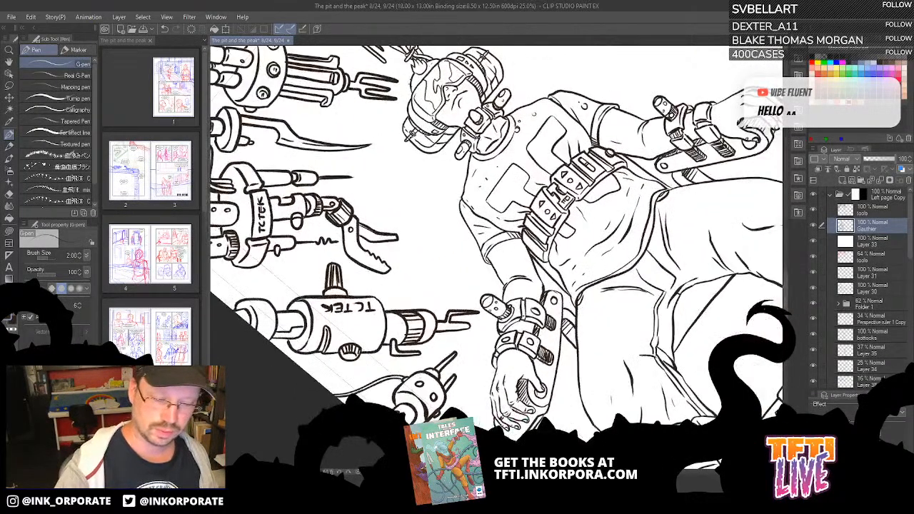
pyautogui.press('^')
pyautogui.press('^')
pyautogui.press('^')
pyautogui.press('^')
pyautogui.press('^')
pyautogui.press('^')
pyautogui.press('^')
pyautogui.press('^')
pyautogui.press('^')
pyautogui.press('^')
pyautogui.press('^')
pyautogui.press('^')
pyautogui.press('^')
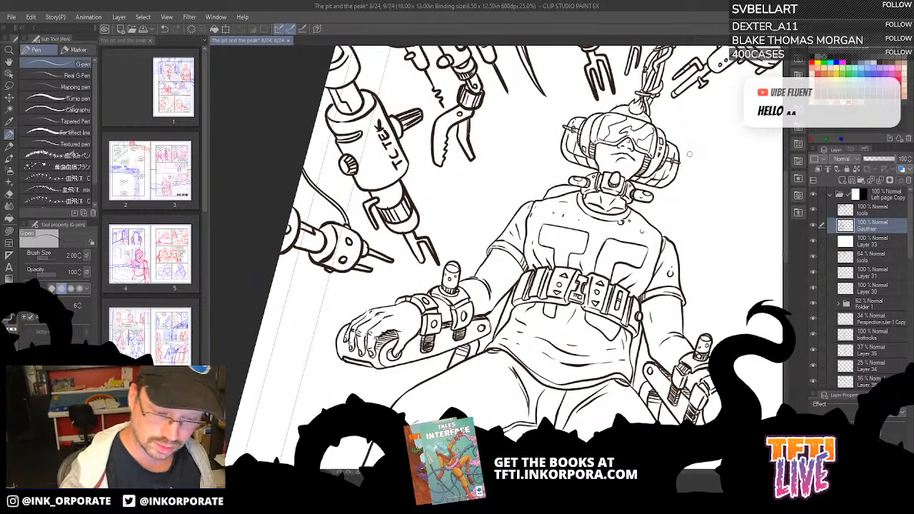
pyautogui.press('^')
pyautogui.press('^')
pyautogui.press('^')
pyautogui.press('^')
pyautogui.press('^')
pyautogui.press('^')
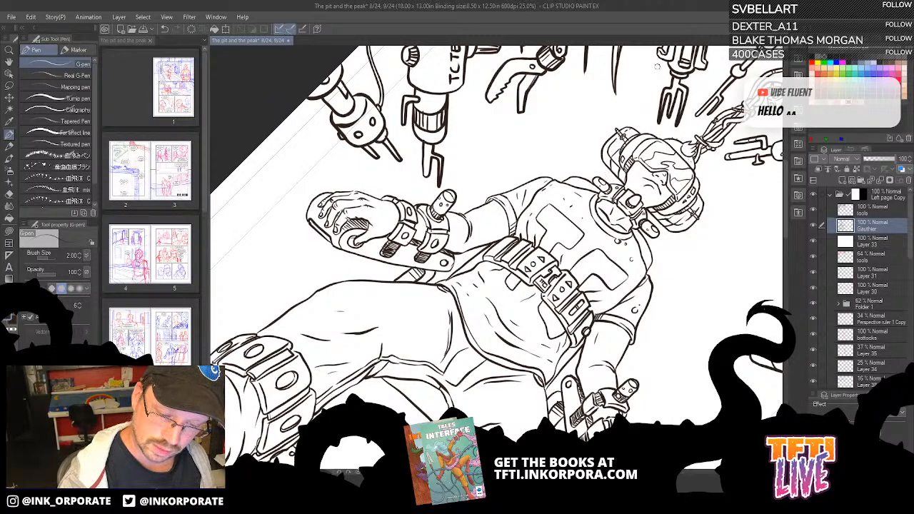
pyautogui.press('-')
pyautogui.press('-')
pyautogui.press('-')
pyautogui.press('-')
pyautogui.press('-')
pyautogui.press('-')
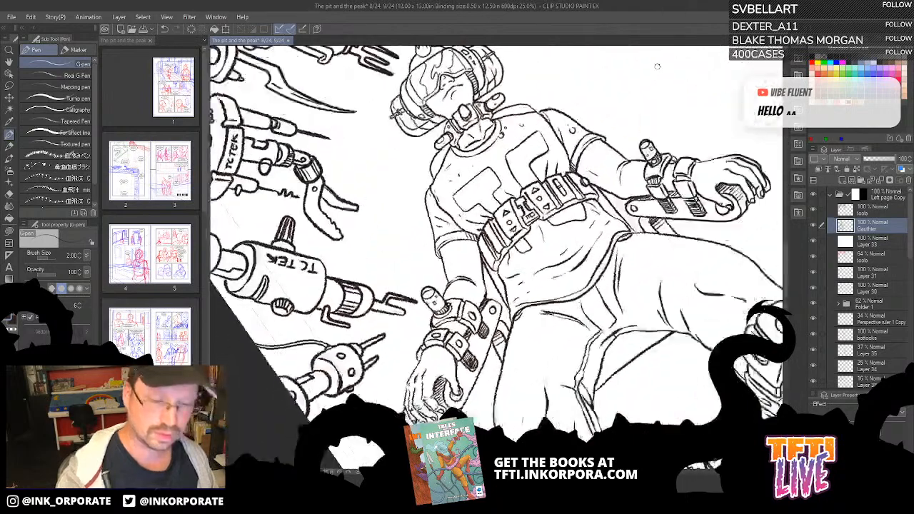
pyautogui.moveTo(557, 200); pyautogui.dragTo(695, 251)
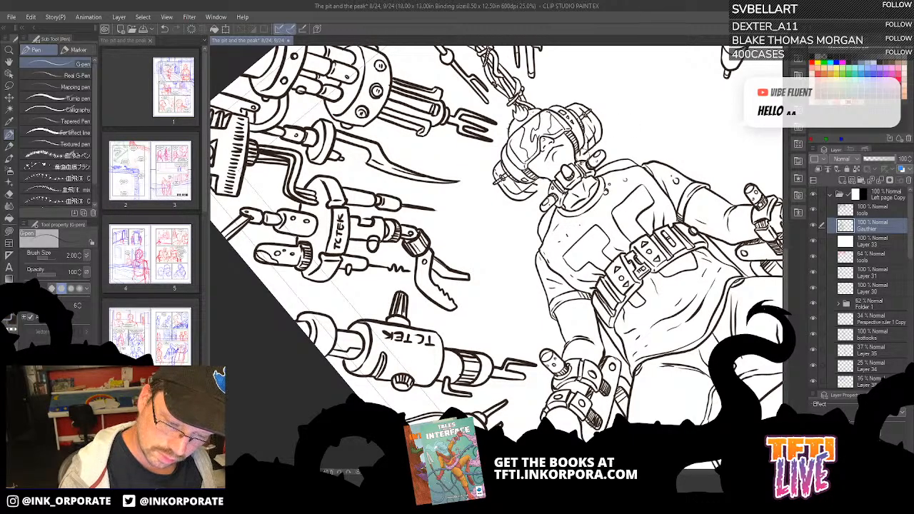
pyautogui.moveTo(585, 153)
pyautogui.mouseDown()
pyautogui.moveTo(602, 182)
pyautogui.moveTo(600, 246)
pyautogui.moveTo(572, 264)
pyautogui.mouseUp()
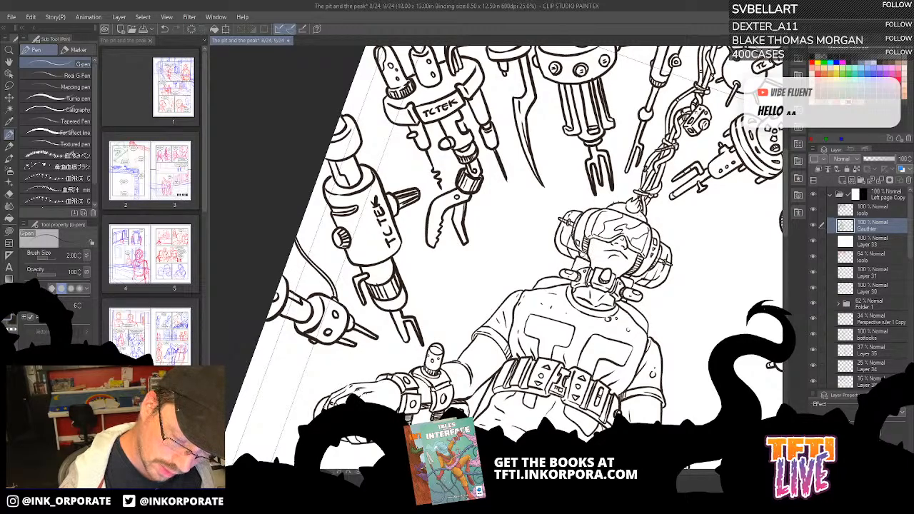
pyautogui.press('^')
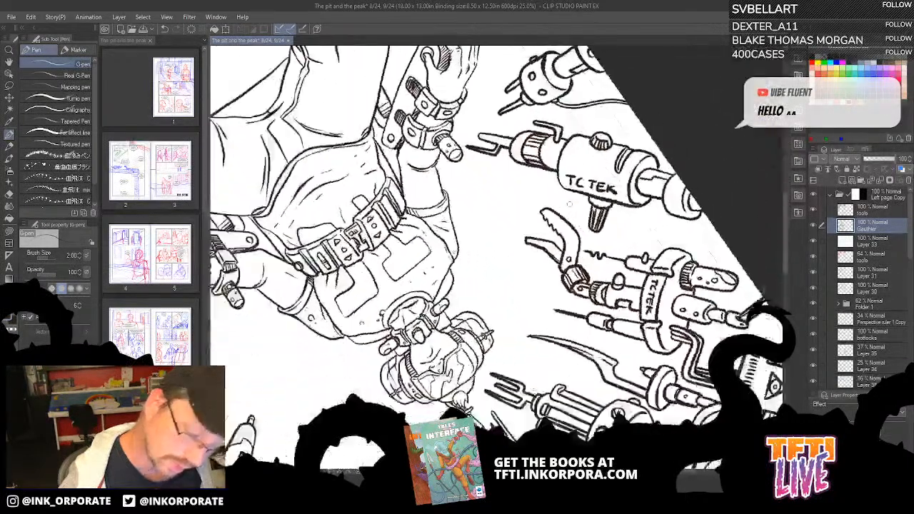
pyautogui.press('^')
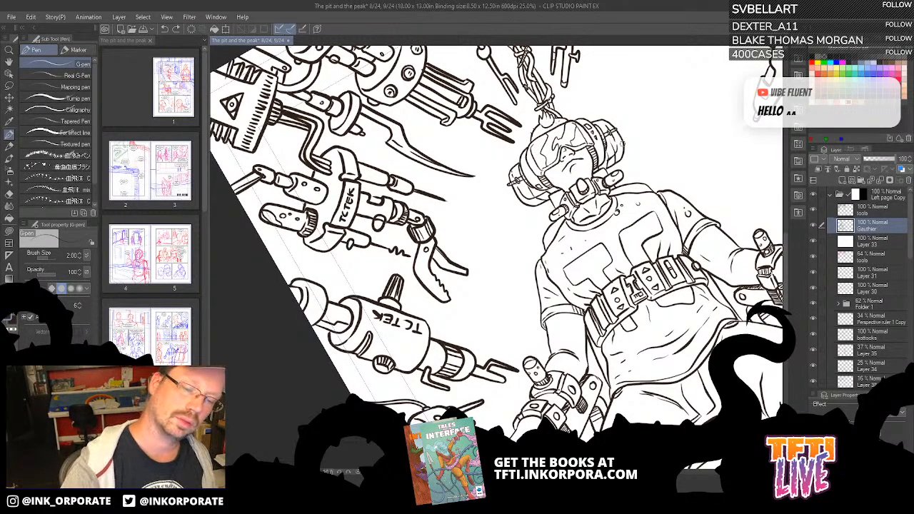
pyautogui.moveTo(558, 189)
pyautogui.mouseDown()
pyautogui.moveTo(562, 180)
pyautogui.moveTo(544, 197)
pyautogui.moveTo(616, 157)
pyautogui.mouseUp()
pyautogui.moveTo(533, 202); pyautogui.dragTo(541, 199)
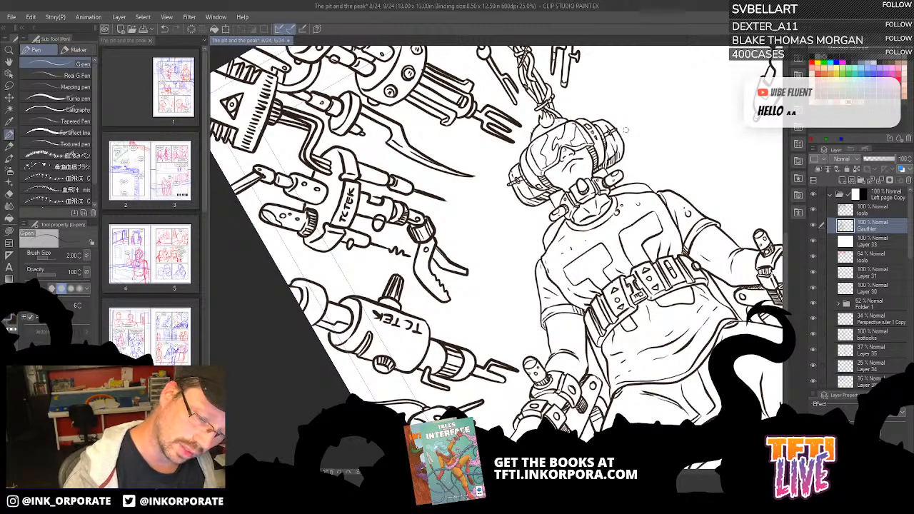
pyautogui.moveTo(643, 325); pyautogui.dragTo(641, 315)
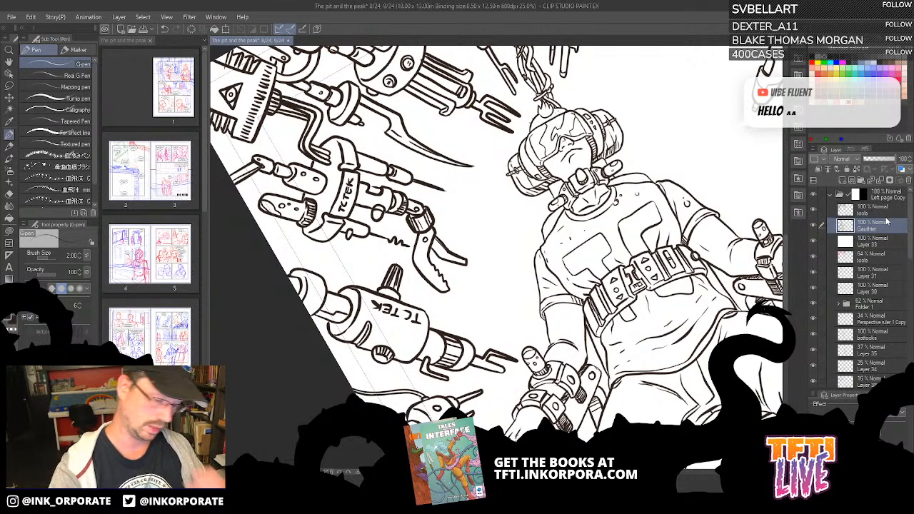
# Hide the white Layer 33 and examine the coloured sketch around the seated figure with the page upright.
pyautogui.click(846, 239)
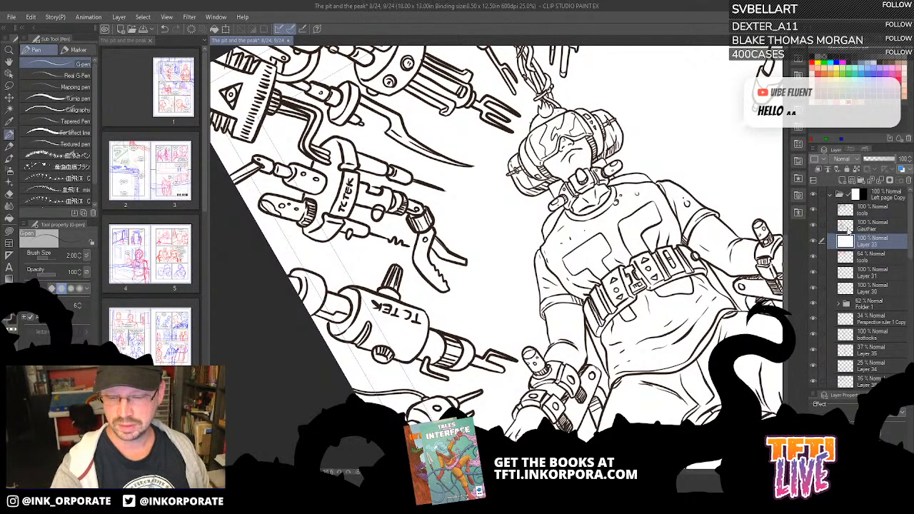
pyautogui.click(814, 242)
pyautogui.click(863, 260)
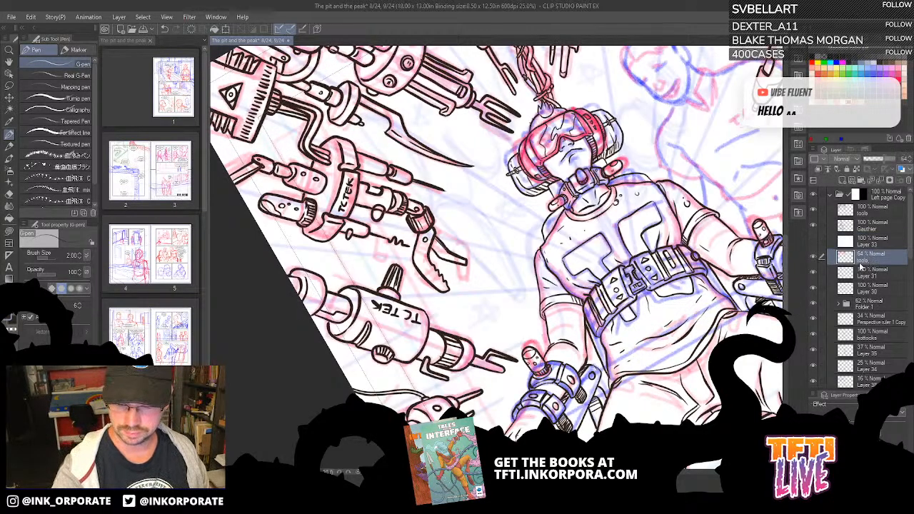
pyautogui.press('^')
pyautogui.press('^')
pyautogui.press('^')
pyautogui.press('^')
pyautogui.press('^')
pyautogui.press('^')
pyautogui.moveTo(744, 339); pyautogui.dragTo(602, 308)
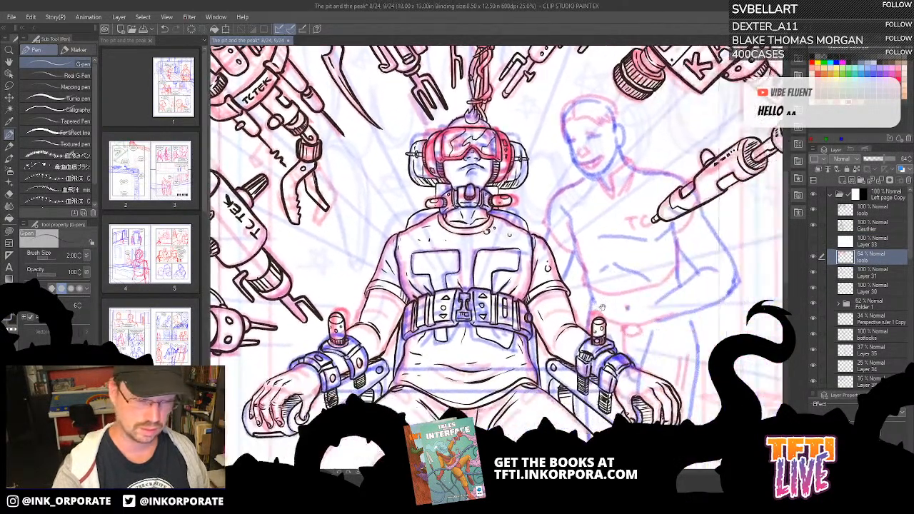
pyautogui.moveTo(673, 330); pyautogui.dragTo(663, 352)
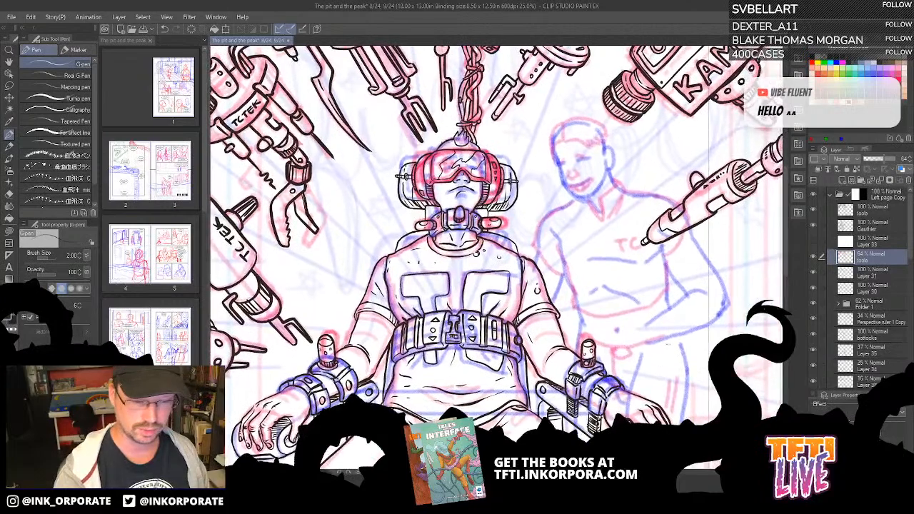
# Add a new layer directly above the white Layer 33 and show Layer 33 again.
pyautogui.click(886, 245)
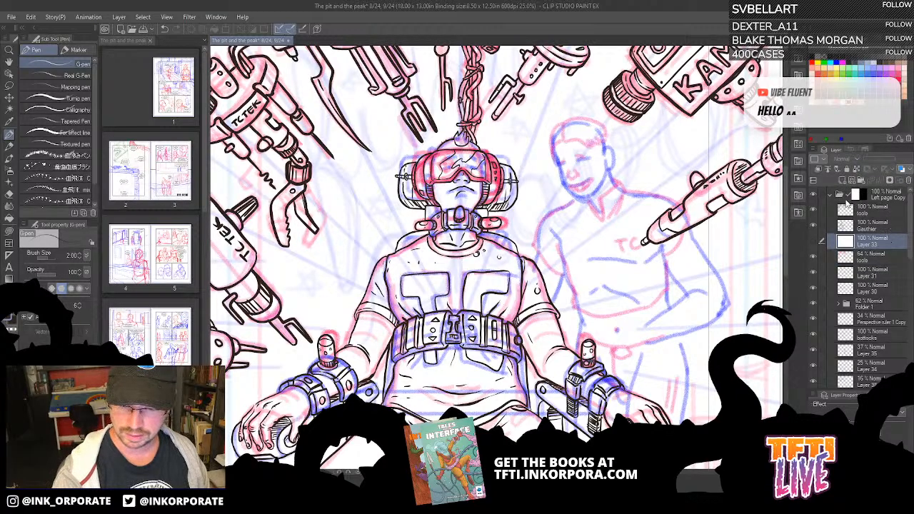
pyautogui.click(842, 180)
pyautogui.click(814, 257)
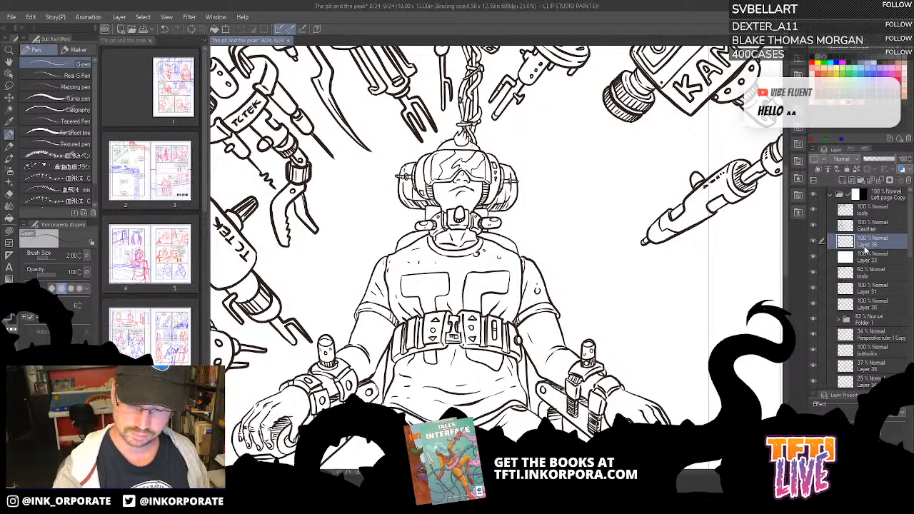
# Rename the new layer above Layer 33 as bottocks and lower the white Layer 33's opacity to 45%.
pyautogui.doubleClick(866, 243)
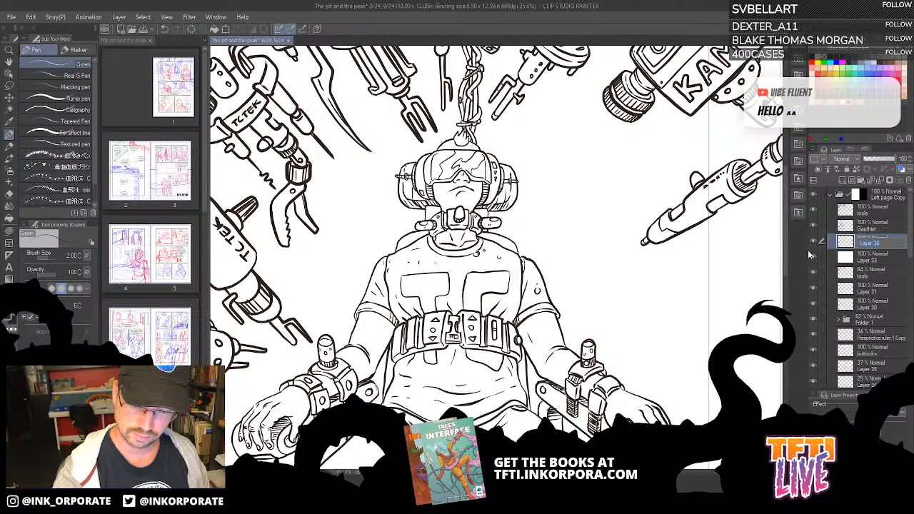
pyautogui.write('bott')
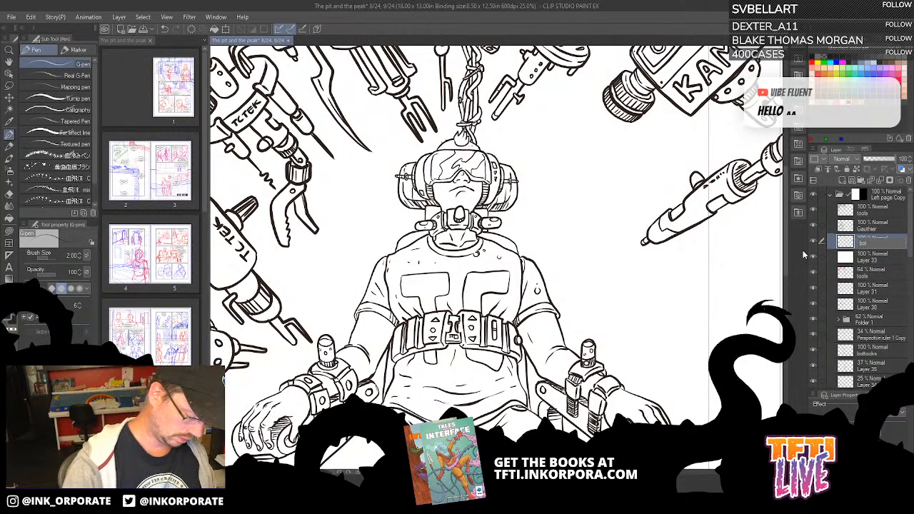
pyautogui.write('oc')
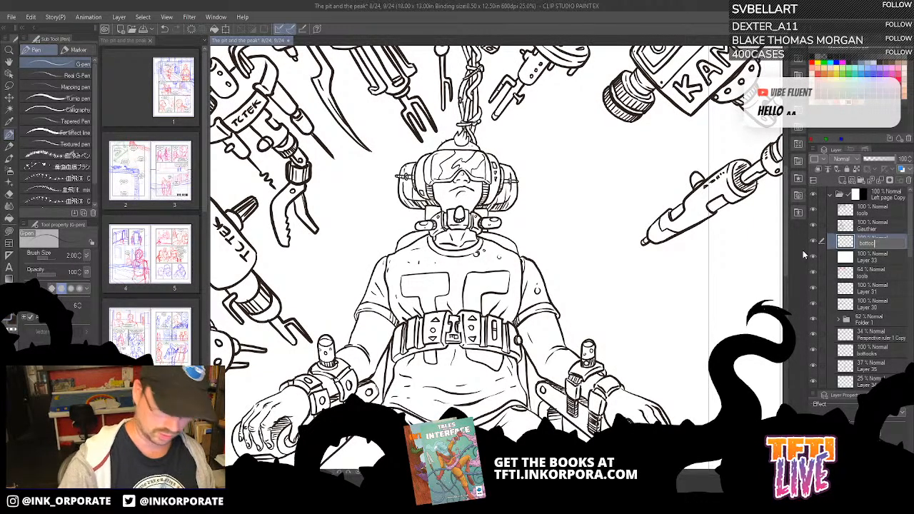
pyautogui.write('ks')
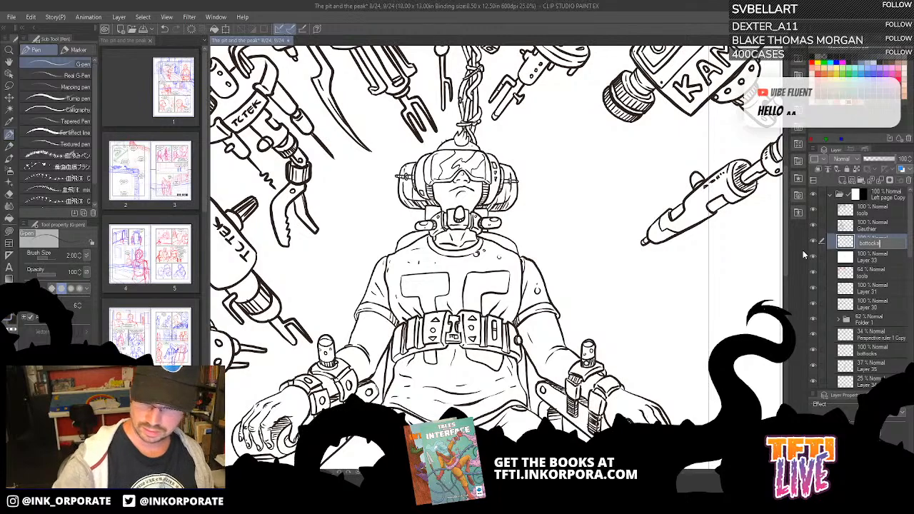
pyautogui.press('Return')
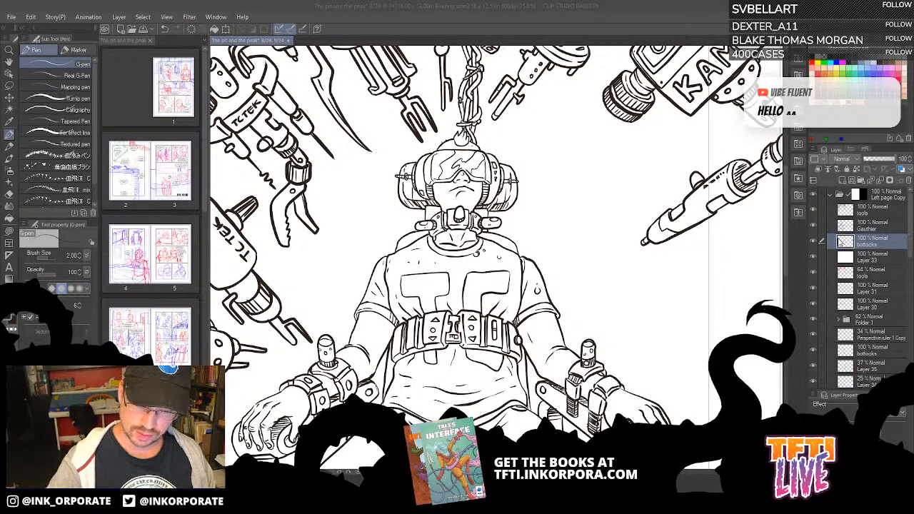
pyautogui.click(899, 259)
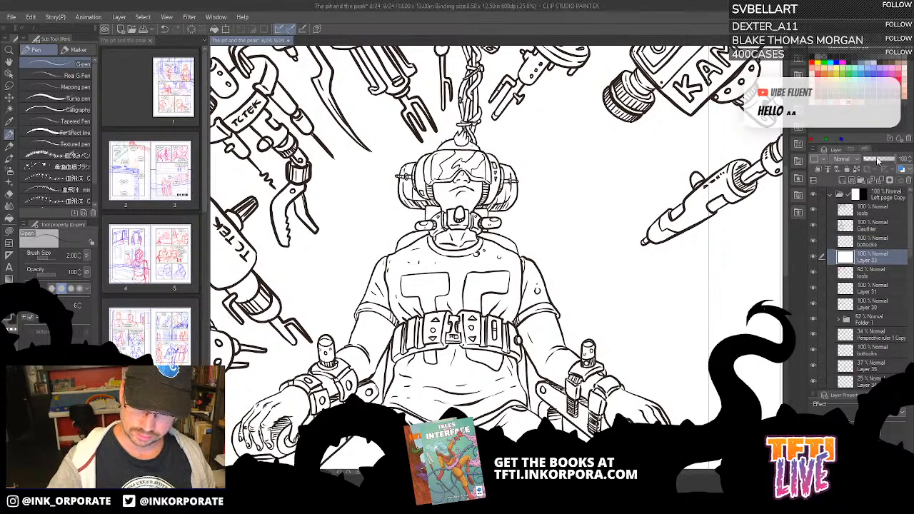
pyautogui.moveTo(874, 157); pyautogui.dragTo(881, 160)
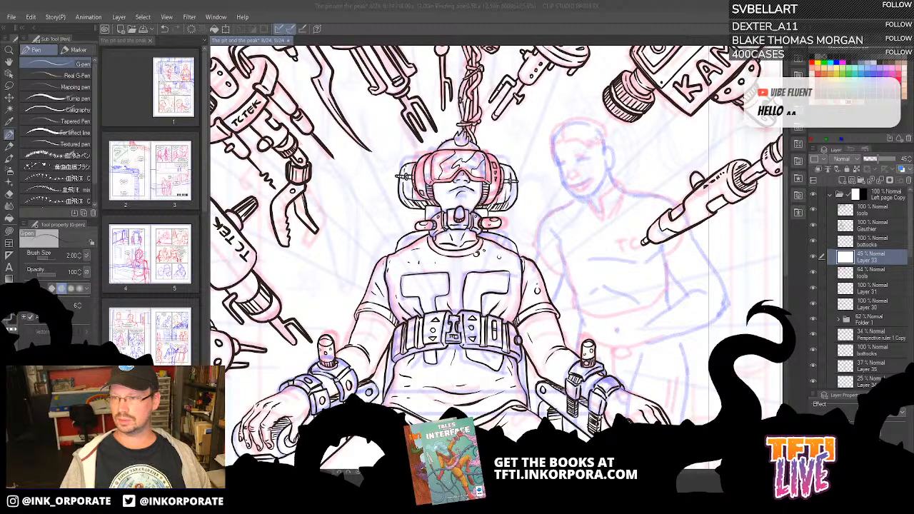
# Switch to the web browser and open Robopax page 7 from the Tales from the Interface comic archive.
pyautogui.moveTo(913, 143); pyautogui.dragTo(684, 27)
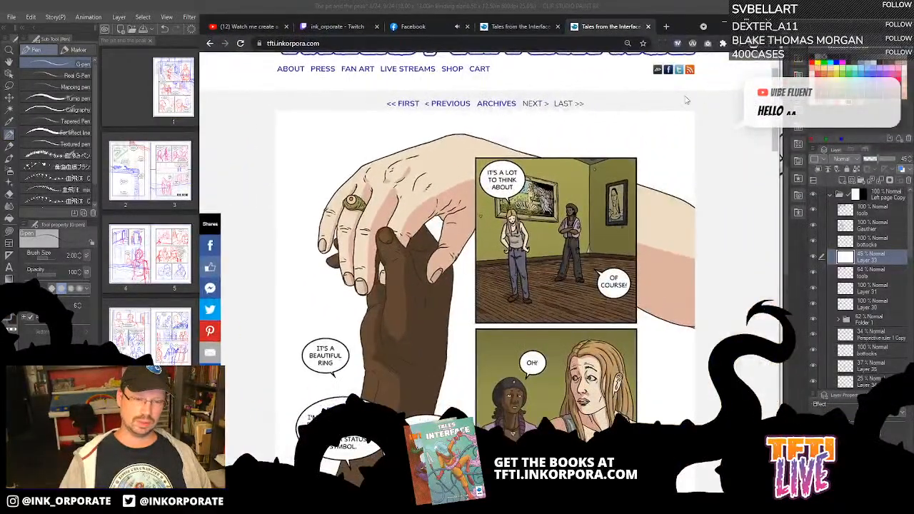
pyautogui.click(499, 107)
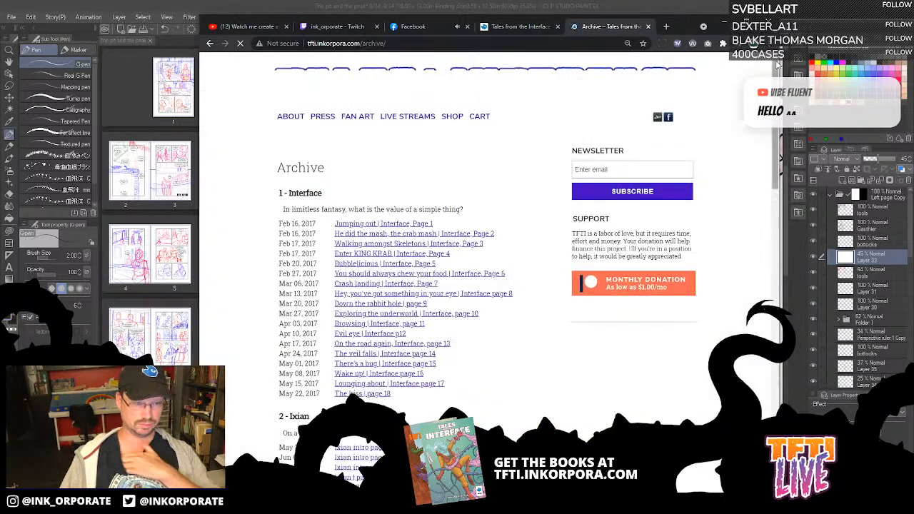
pyautogui.scroll(-3, 439, 107)
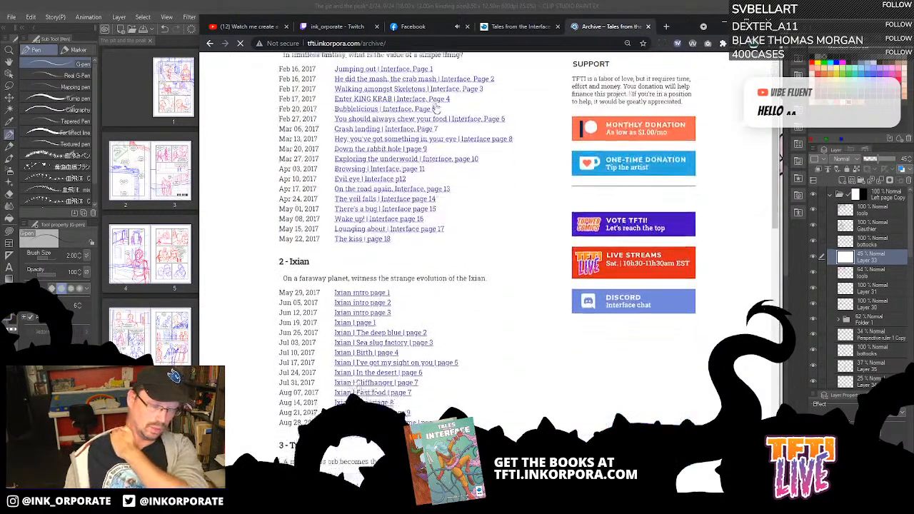
pyautogui.scroll(-2, 436, 107)
pyautogui.scroll(-9, 432, 102)
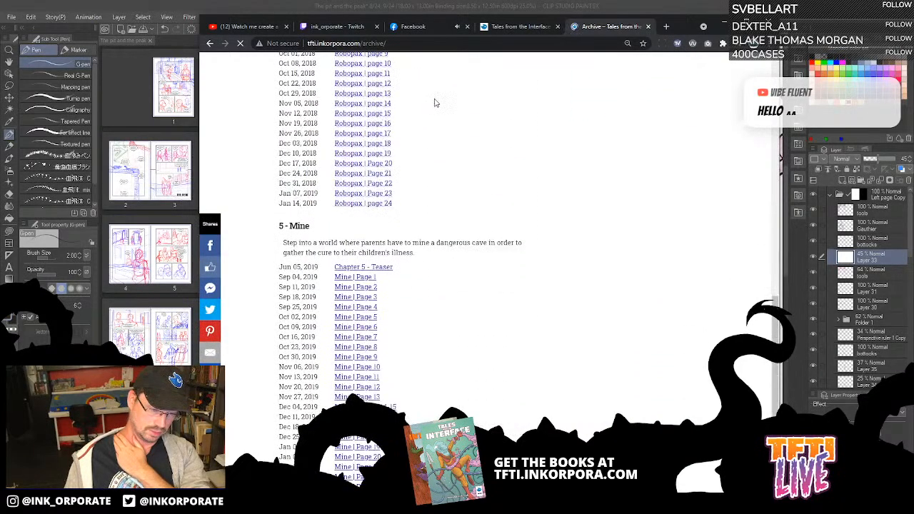
pyautogui.scroll(2, 439, 100)
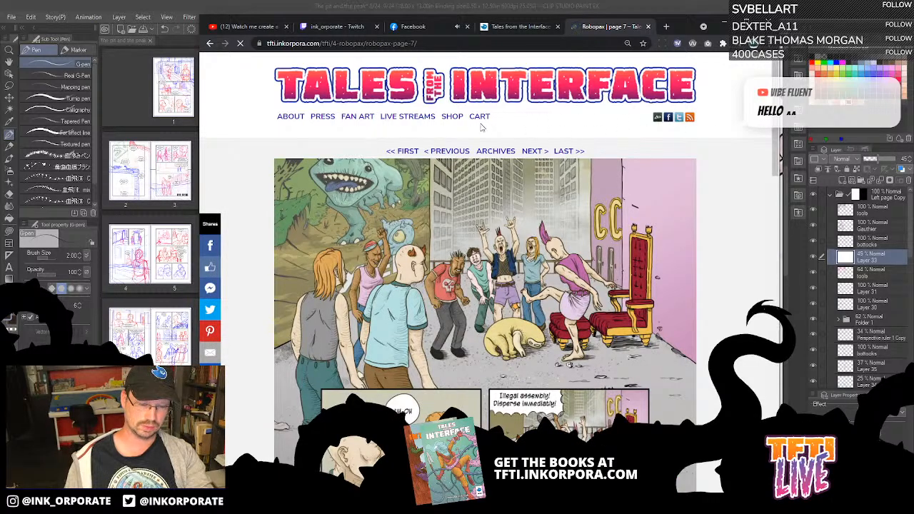
# Go back through the Robopax pages to page 5 and examine the character in the grey collared shirt.
pyautogui.scroll(-5, 489, 285)
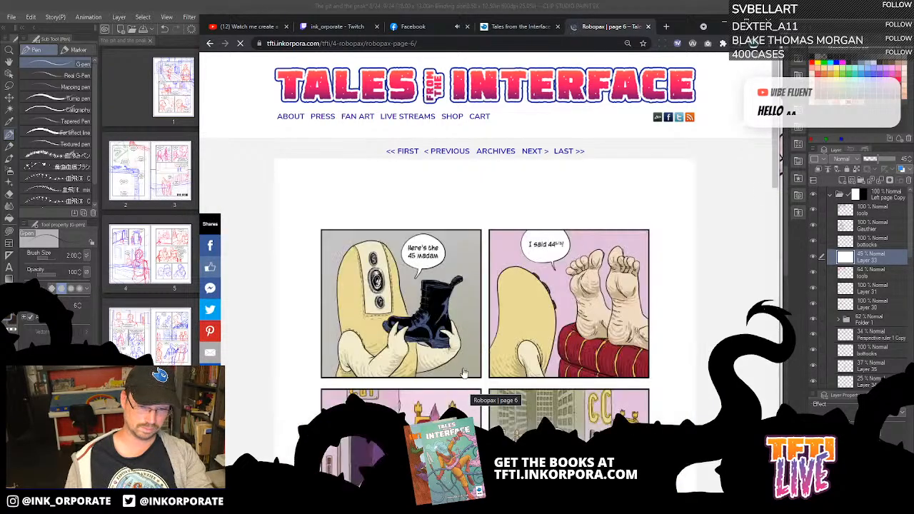
pyautogui.scroll(-10, 464, 378)
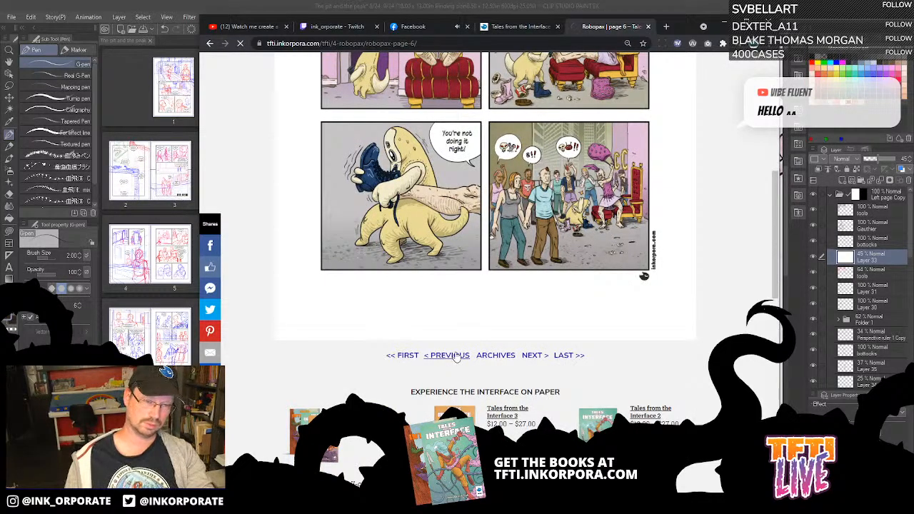
pyautogui.click(456, 357)
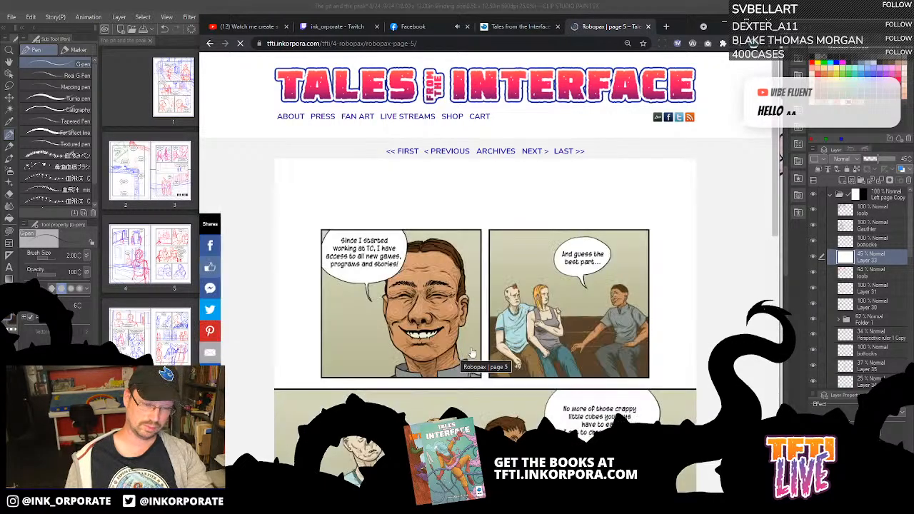
pyautogui.scroll(-3, 593, 268)
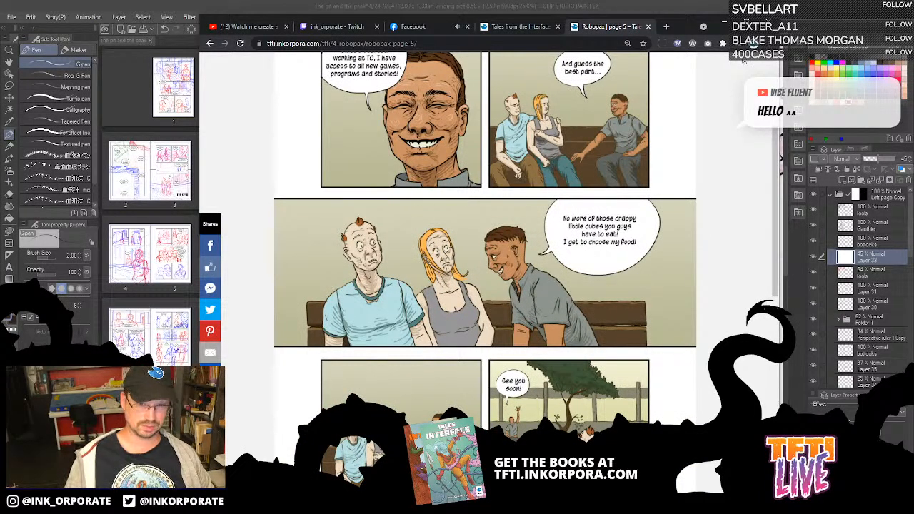
pyautogui.moveTo(686, 27); pyautogui.dragTo(913, 85)
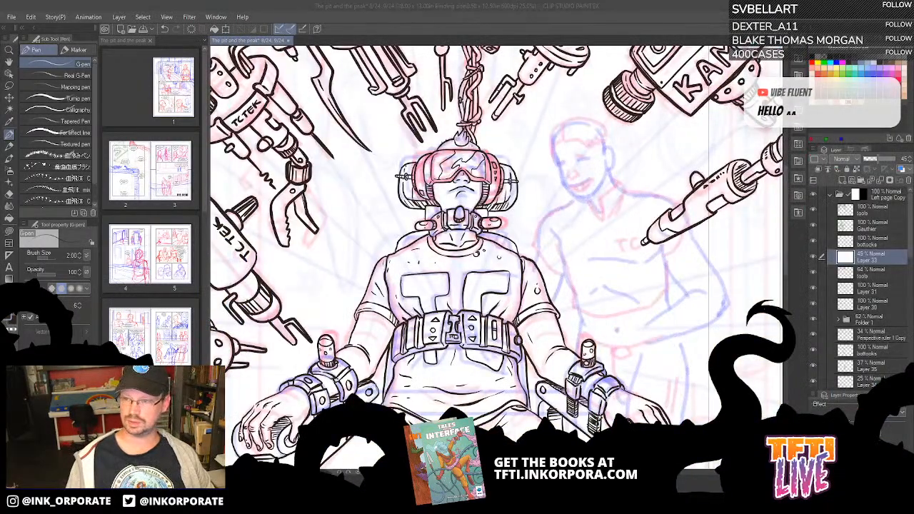
# Return to Clip Studio Paint, check the standing man's sketch with Layer 33 hidden and shown, and make the bottocks ink layer active.
pyautogui.click(614, 26)
pyautogui.hotkey('ctrl', '+')
pyautogui.hotkey('ctrl', '+')
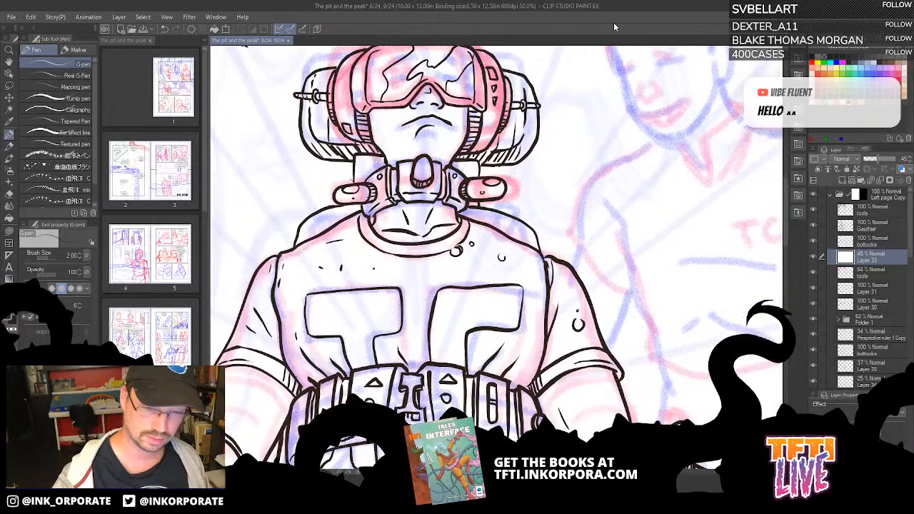
pyautogui.moveTo(539, 201); pyautogui.dragTo(447, 316)
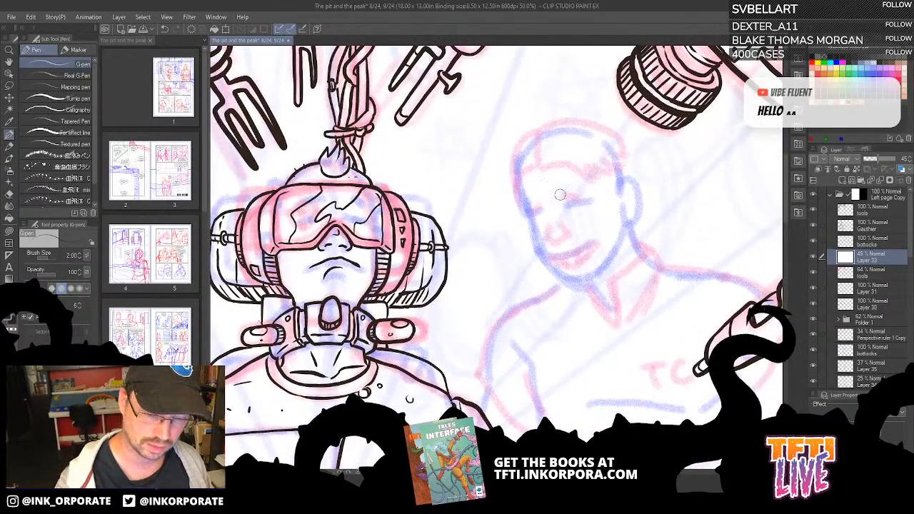
pyautogui.click(814, 257)
pyautogui.click(813, 257)
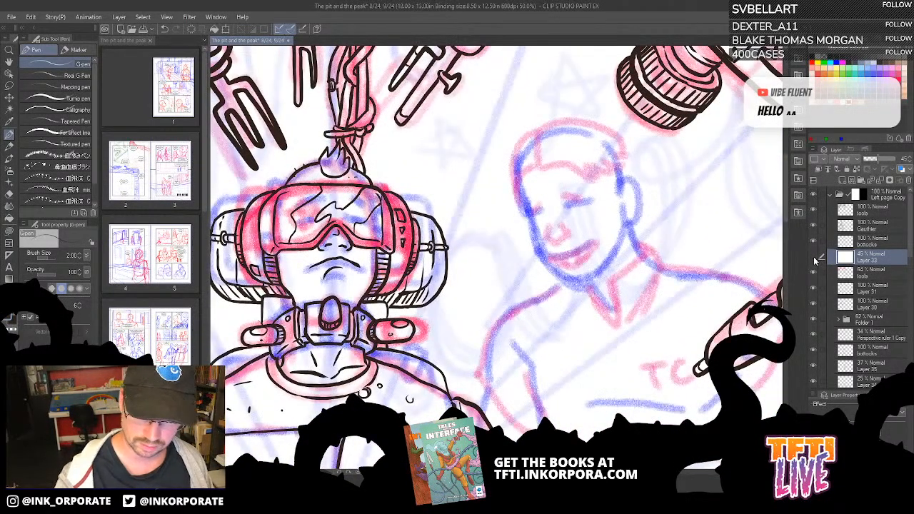
pyautogui.click(814, 257)
pyautogui.click(814, 258)
pyautogui.click(875, 244)
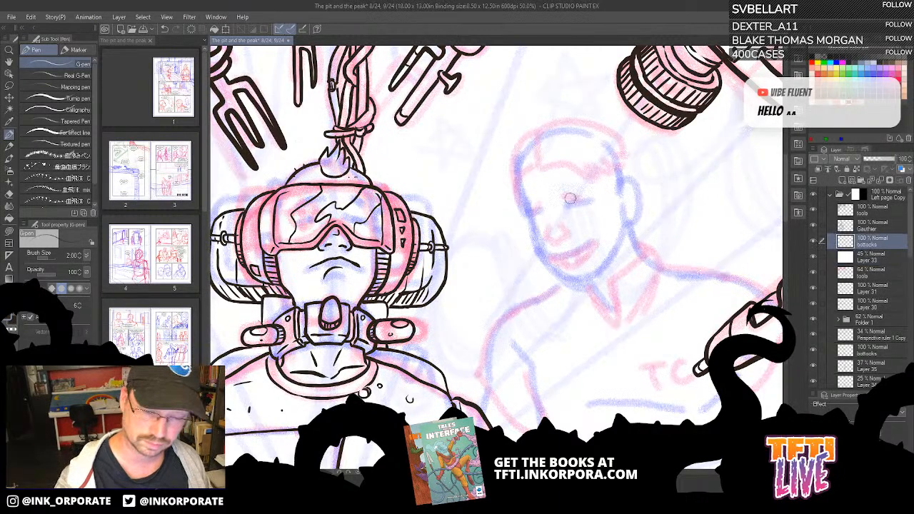
# Ink the standing man's eyes, eyebrows and nose over the sketch on the bottocks layer.
pyautogui.moveTo(560, 194)
pyautogui.mouseDown()
pyautogui.moveTo(587, 200)
pyautogui.moveTo(528, 209)
pyautogui.mouseUp()
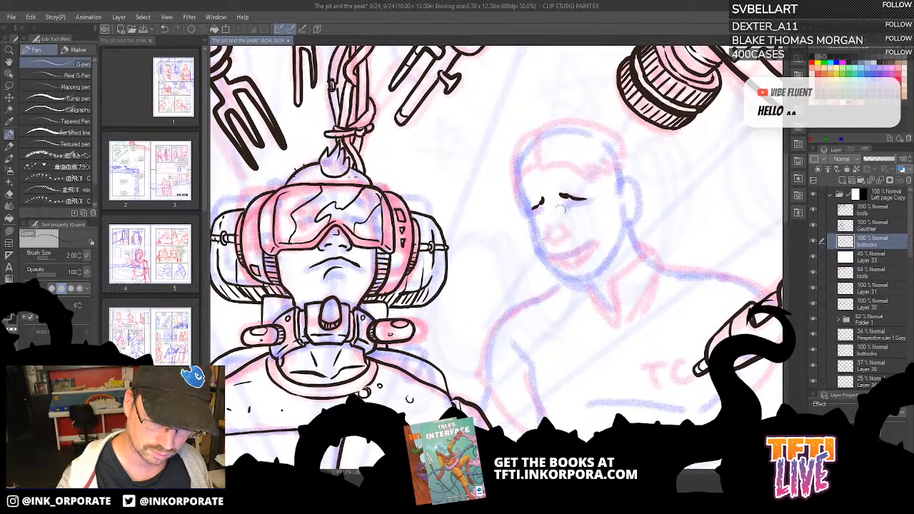
pyautogui.moveTo(549, 242)
pyautogui.mouseDown()
pyautogui.moveTo(549, 212)
pyautogui.moveTo(553, 243)
pyautogui.moveTo(564, 236)
pyautogui.mouseUp()
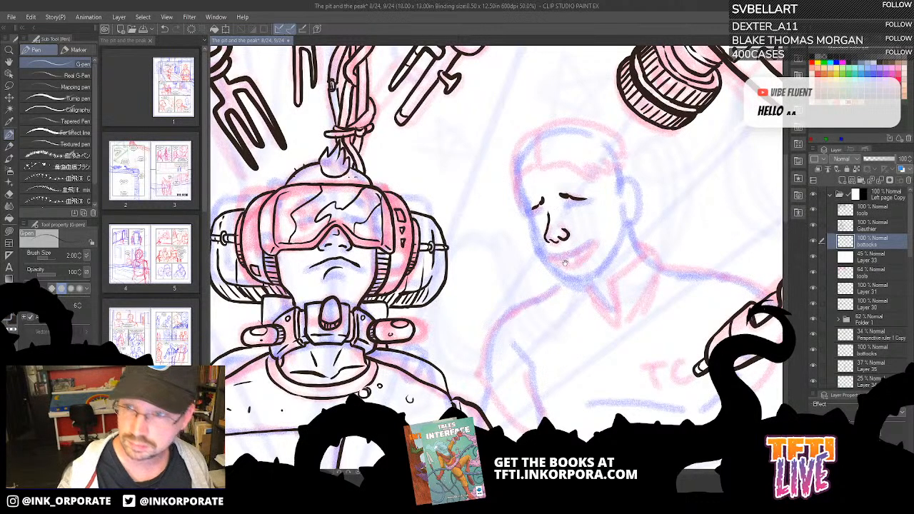
pyautogui.moveTo(565, 263); pyautogui.dragTo(584, 283)
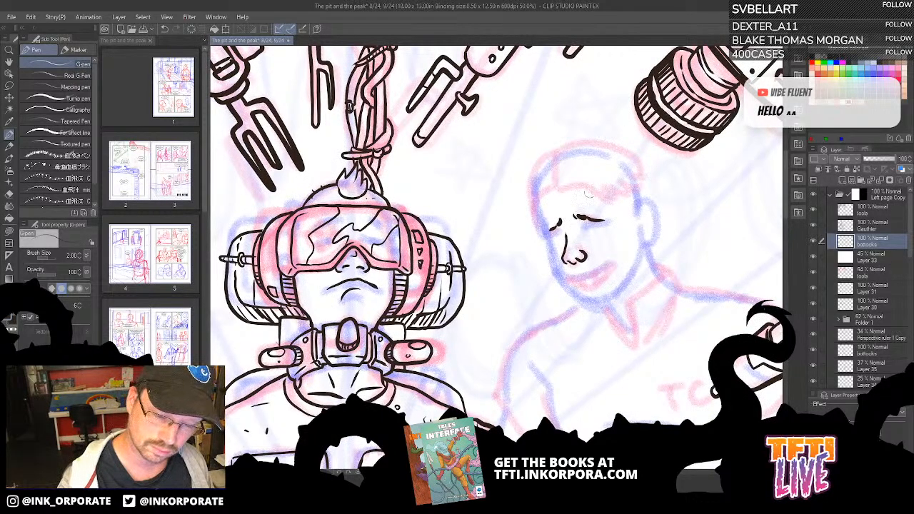
pyautogui.moveTo(577, 219); pyautogui.dragTo(613, 223)
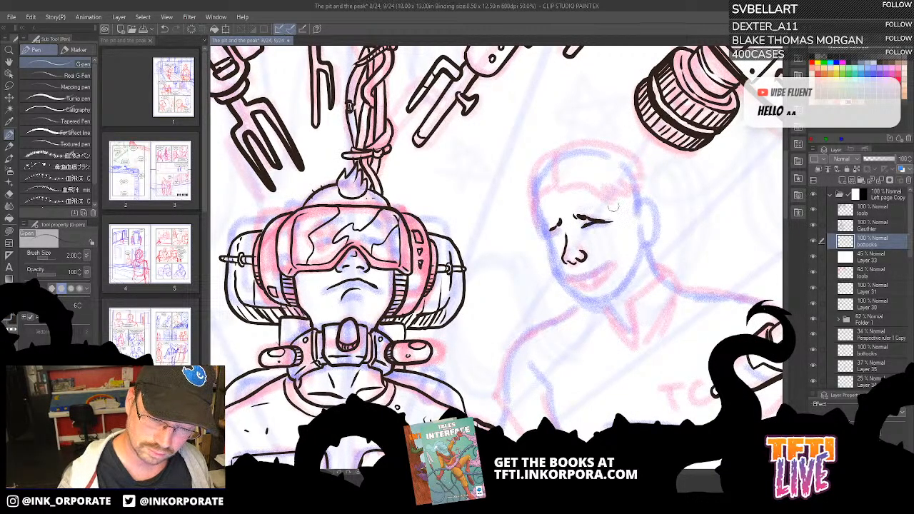
pyautogui.moveTo(551, 236); pyautogui.dragTo(566, 223)
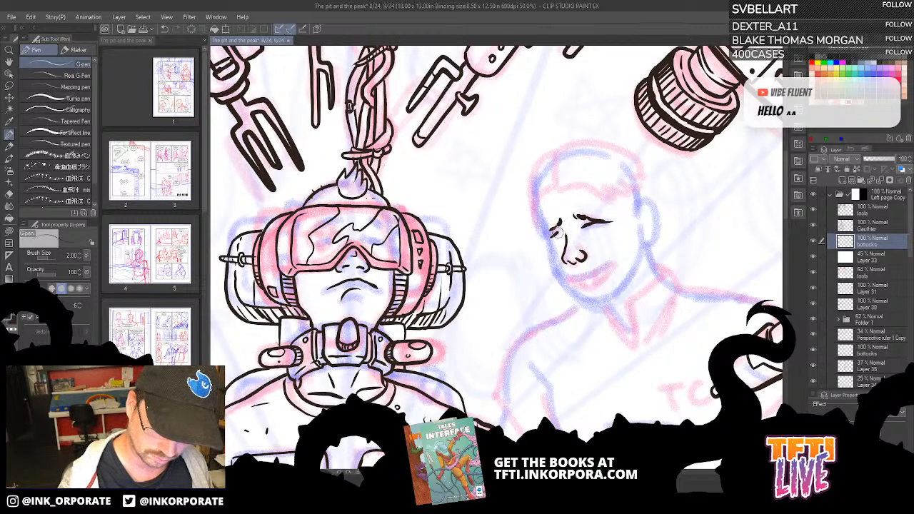
# Ink the forehead and cheek contour on the far side of the standing man's face and the smile fold beside his nose.
pyautogui.scroll(1, 562, 221)
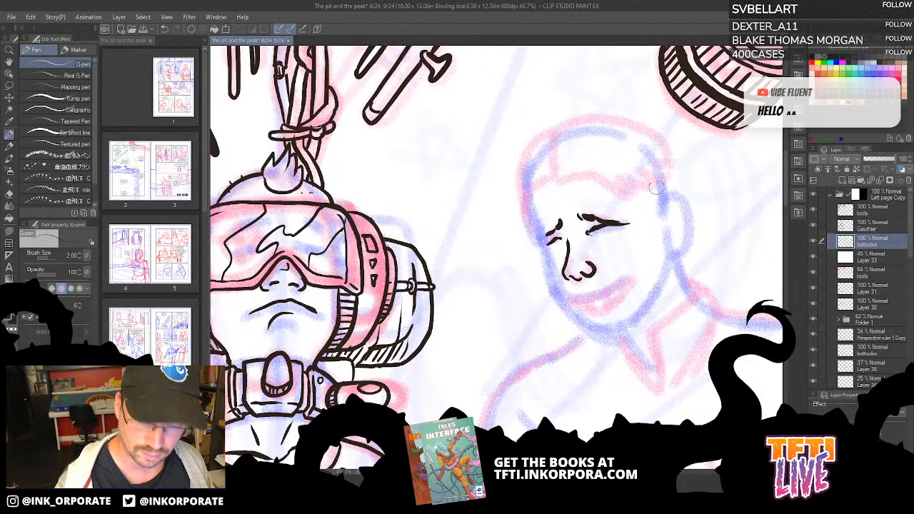
pyautogui.moveTo(539, 250); pyautogui.dragTo(529, 198)
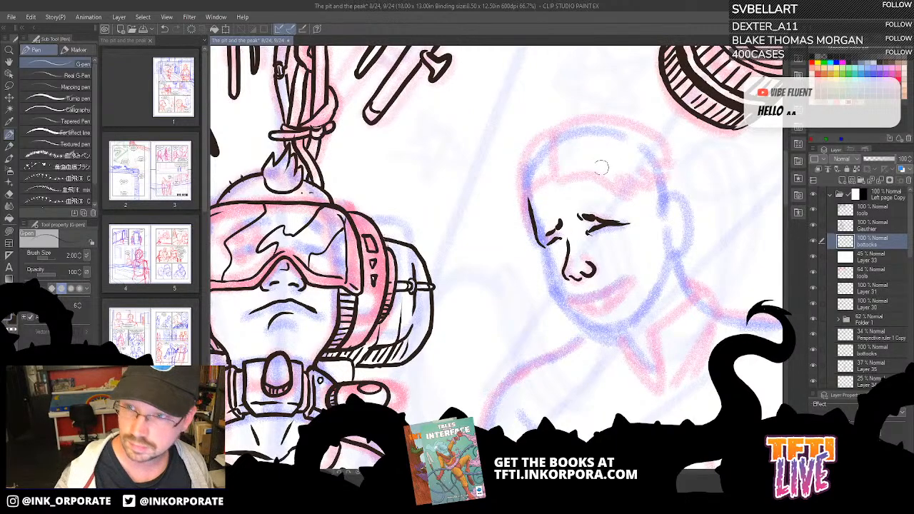
pyautogui.moveTo(539, 243)
pyautogui.mouseDown()
pyautogui.moveTo(549, 286)
pyautogui.moveTo(566, 303)
pyautogui.mouseUp()
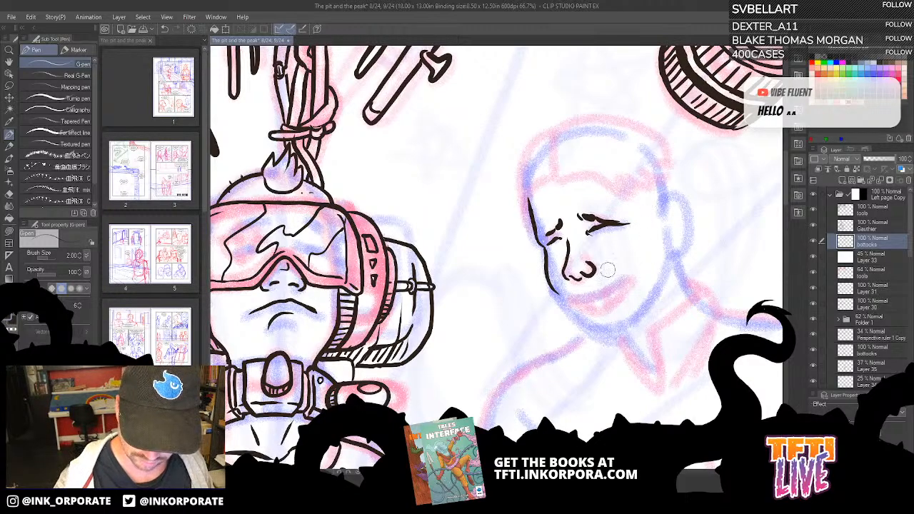
pyautogui.moveTo(603, 268)
pyautogui.mouseDown()
pyautogui.moveTo(627, 276)
pyautogui.moveTo(644, 254)
pyautogui.mouseUp()
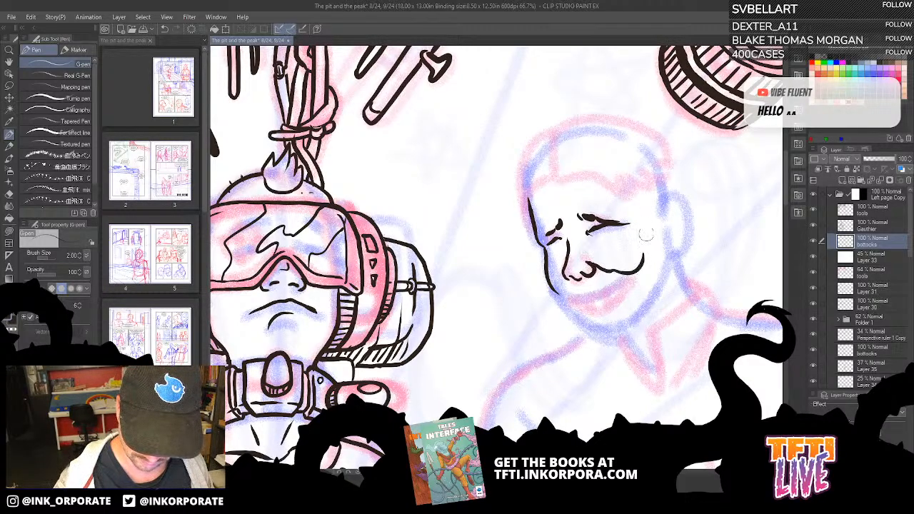
pyautogui.moveTo(563, 285); pyautogui.dragTo(561, 289)
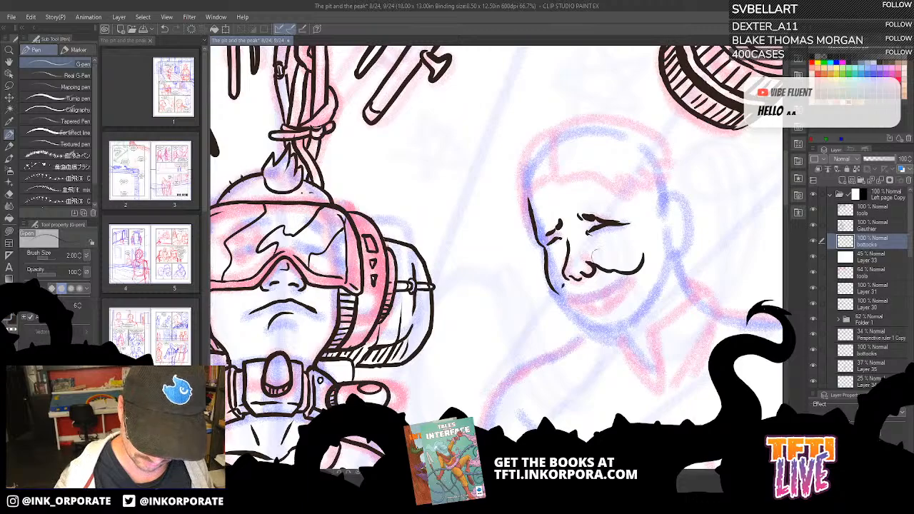
# Try to ink the standing man's jawline from the cheek around the chin with the canvas rotated.
pyautogui.press('^')
pyautogui.press('^')
pyautogui.press('^')
pyautogui.press('^')
pyautogui.press('^')
pyautogui.press('^')
pyautogui.press('^')
pyautogui.press('^')
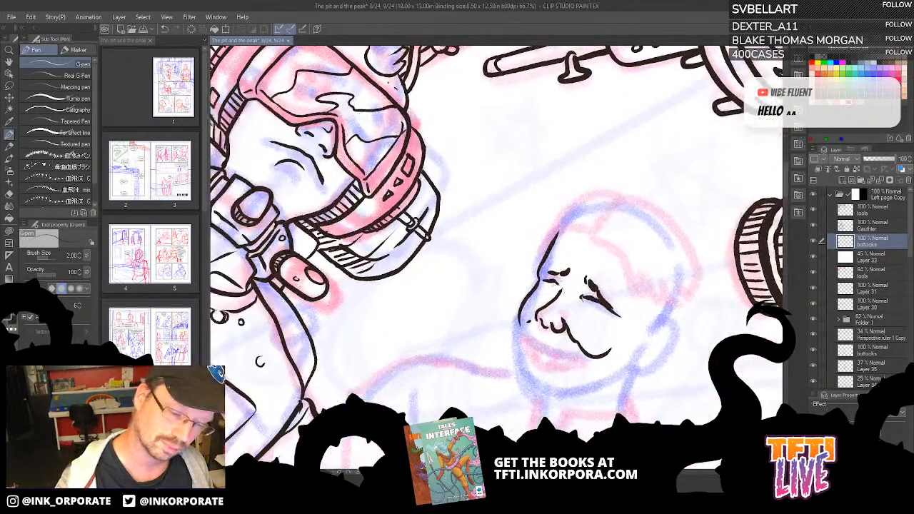
pyautogui.moveTo(525, 321)
pyautogui.mouseDown()
pyautogui.moveTo(589, 212)
pyautogui.moveTo(591, 254)
pyautogui.moveTo(635, 275)
pyautogui.moveTo(696, 250)
pyautogui.moveTo(714, 227)
pyautogui.mouseUp()
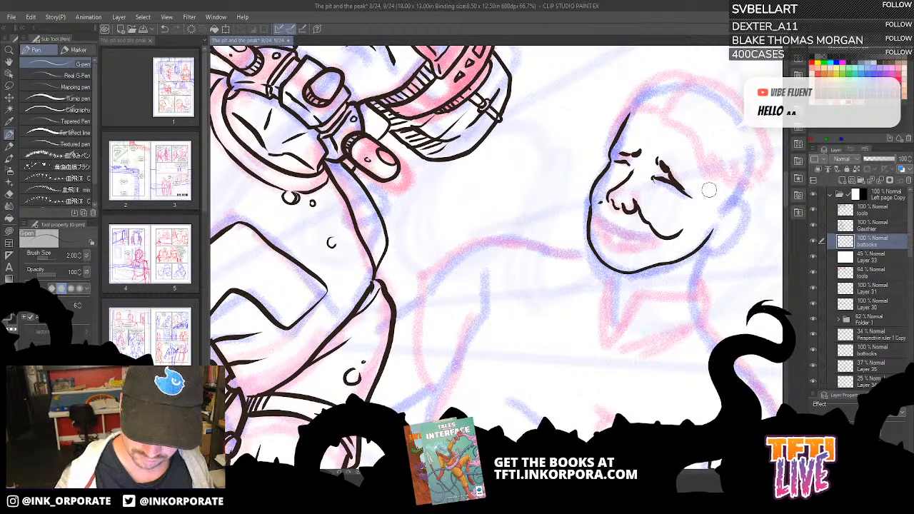
pyautogui.hotkey('ctrl', 'z')
# Ink the standing man's chin and jaw contour up to the ear with the canvas turned nearly upside down.
pyautogui.press('^')
pyautogui.press('^')
pyautogui.press('^')
pyautogui.press('^')
pyautogui.press('^')
pyautogui.press('^')
pyautogui.press('^')
pyautogui.press('^')
pyautogui.press('^')
pyautogui.press('^')
pyautogui.press('^')
pyautogui.press('^')
pyautogui.press('^')
pyautogui.press('^')
pyautogui.press('^')
pyautogui.press('^')
pyautogui.press('^')
pyautogui.press('^')
pyautogui.press('^')
pyautogui.press('^')
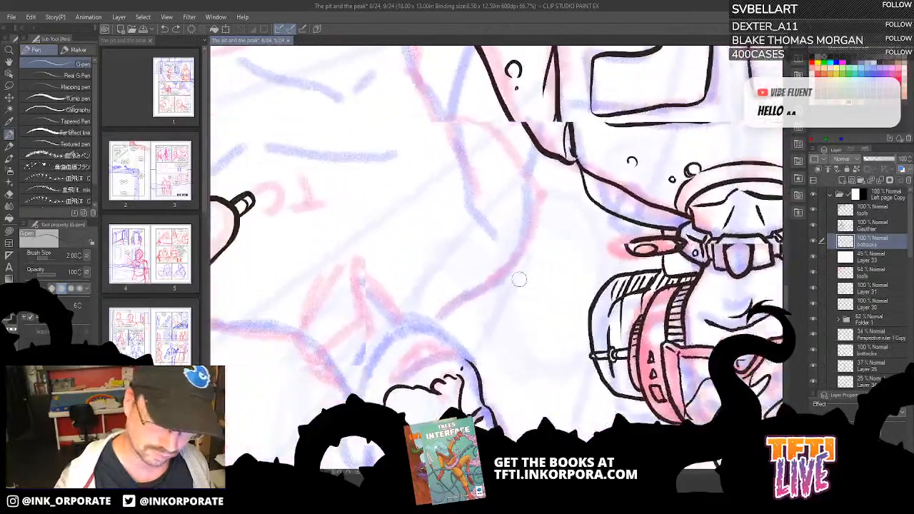
pyautogui.moveTo(457, 274); pyautogui.dragTo(515, 141)
pyautogui.moveTo(412, 280)
pyautogui.mouseDown()
pyautogui.moveTo(420, 230)
pyautogui.moveTo(461, 176)
pyautogui.moveTo(500, 179)
pyautogui.moveTo(528, 227)
pyautogui.moveTo(527, 263)
pyautogui.mouseUp()
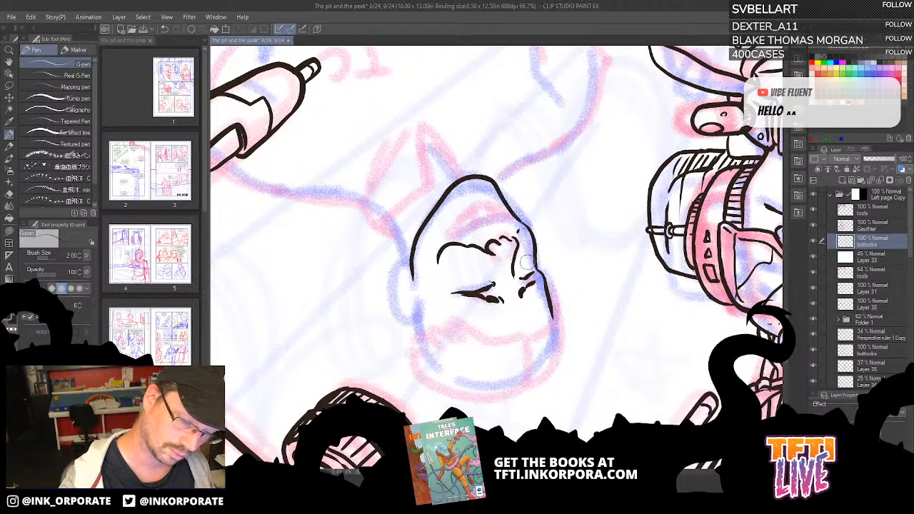
# Replace the standing man's chin and jaw contour with a fresh ink line running from the far cheek to the ear.
pyautogui.hotkey('ctrl', 'z')
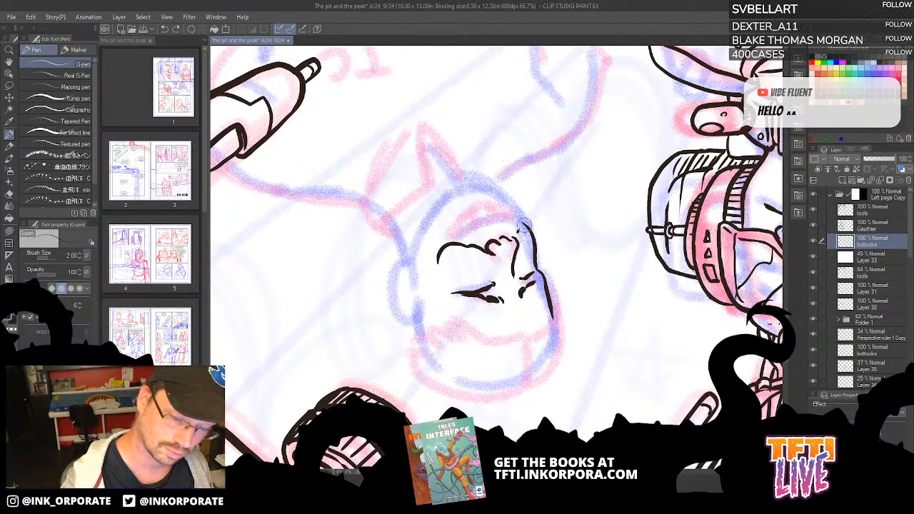
pyautogui.moveTo(527, 227)
pyautogui.mouseDown()
pyautogui.moveTo(481, 180)
pyautogui.moveTo(454, 191)
pyautogui.moveTo(423, 227)
pyautogui.moveTo(410, 282)
pyautogui.mouseUp()
# Ink the standing man's open smiling mouth with its lips, plus the short crease marks at the mouth corner and chin.
pyautogui.press('^')
pyautogui.press('^')
pyautogui.press('^')
pyautogui.press('^')
pyautogui.press('^')
pyautogui.press('^')
pyautogui.press('^')
pyautogui.press('^')
pyautogui.press('^')
pyautogui.press('^')
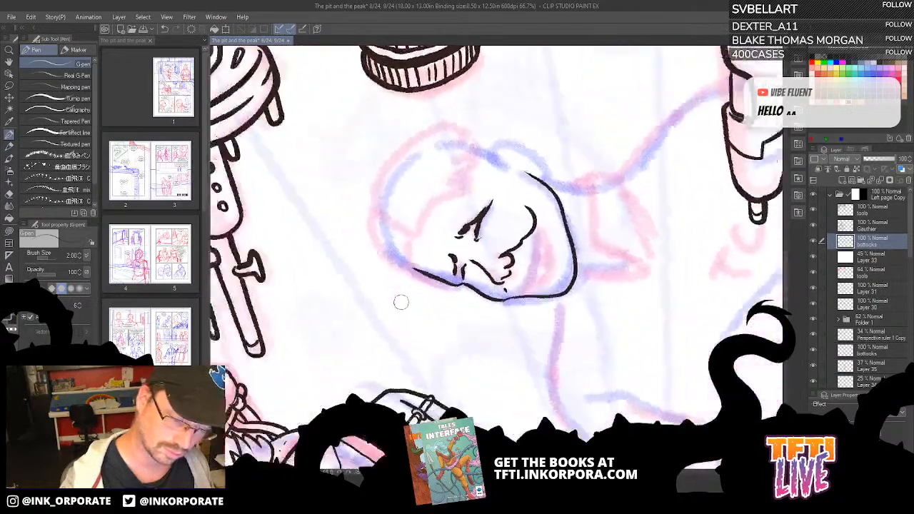
pyautogui.moveTo(536, 263); pyautogui.dragTo(572, 227)
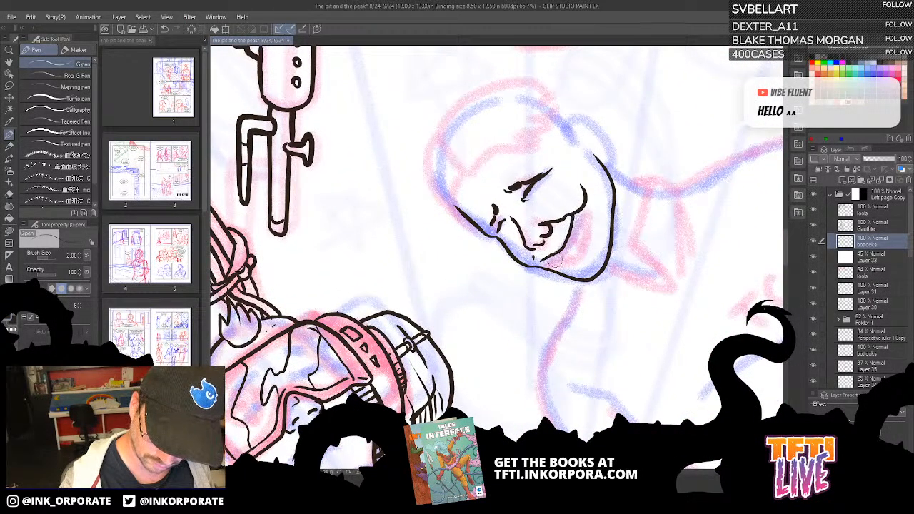
pyautogui.moveTo(545, 260)
pyautogui.mouseDown()
pyautogui.moveTo(570, 271)
pyautogui.moveTo(562, 269)
pyautogui.moveTo(577, 246)
pyautogui.moveTo(577, 217)
pyautogui.mouseUp()
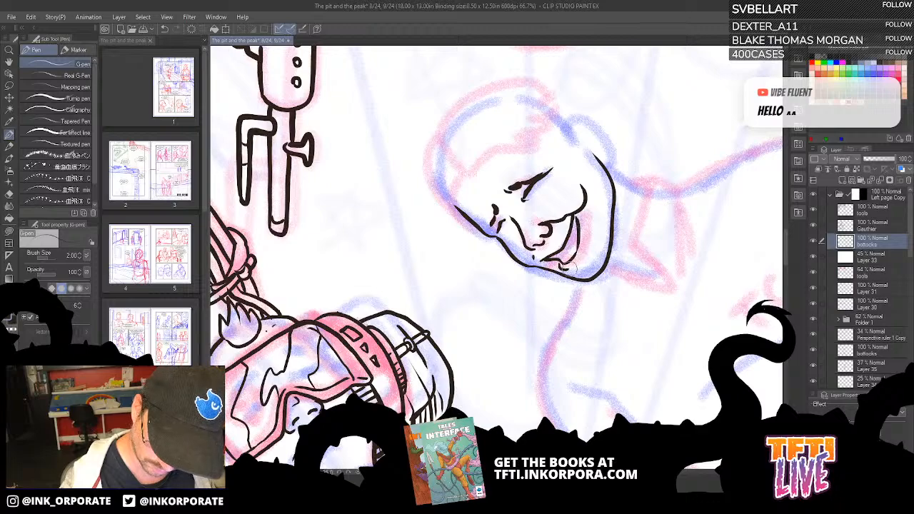
pyautogui.moveTo(576, 265); pyautogui.dragTo(579, 251)
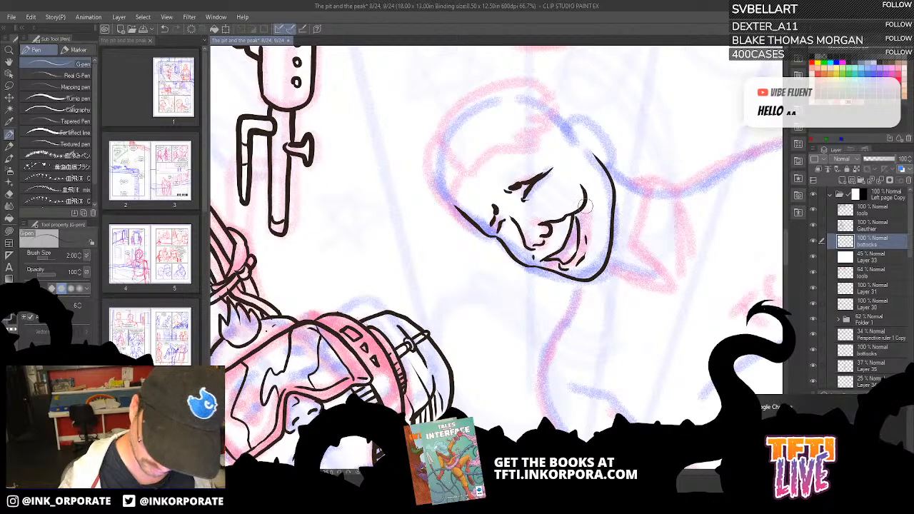
pyautogui.press('^')
pyautogui.press('^')
pyautogui.press('^')
pyautogui.press('^')
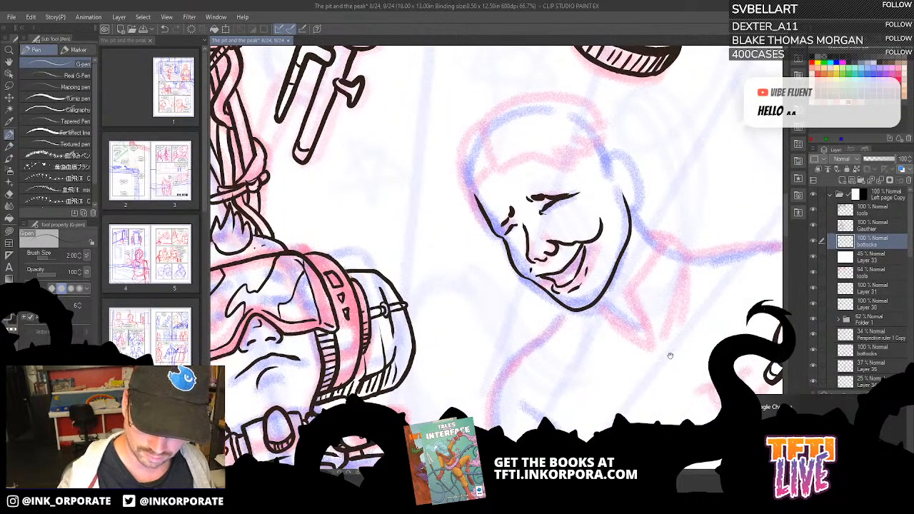
pyautogui.moveTo(670, 355); pyautogui.dragTo(656, 283)
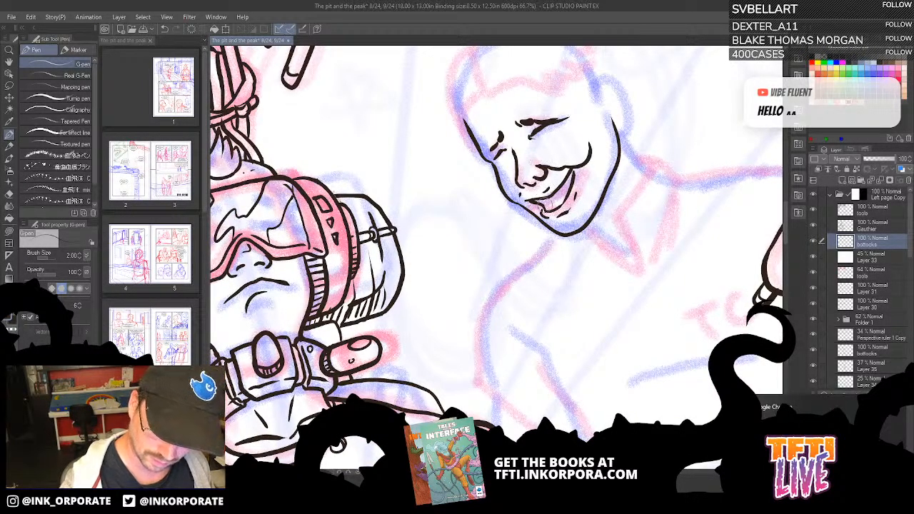
pyautogui.moveTo(570, 185); pyautogui.dragTo(574, 172)
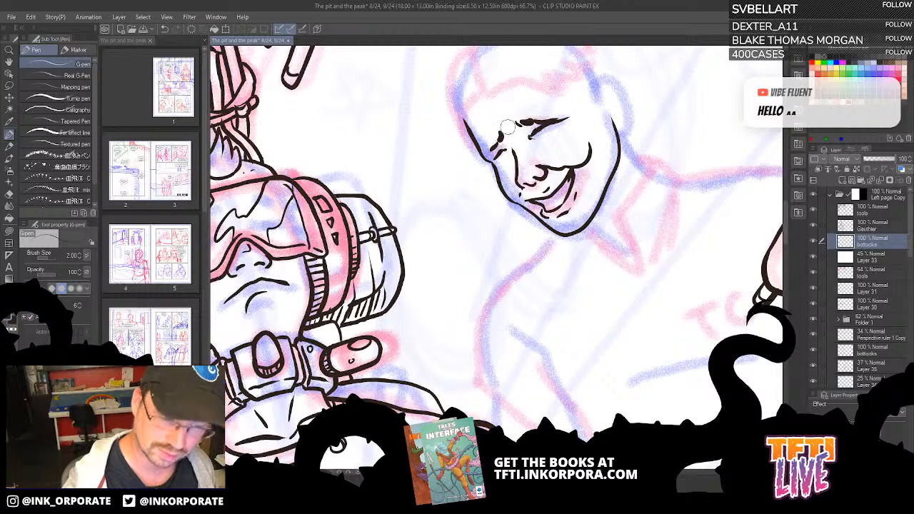
# Try to ink the outline of the standing man's near ear, then undo it together with the upper jaw line.
pyautogui.moveTo(607, 159); pyautogui.dragTo(587, 230)
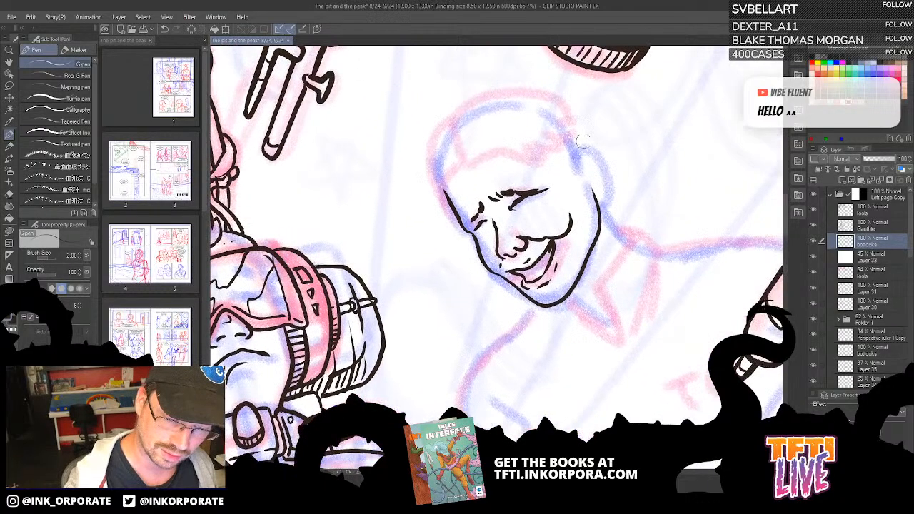
pyautogui.moveTo(571, 165)
pyautogui.mouseDown()
pyautogui.moveTo(591, 154)
pyautogui.moveTo(600, 204)
pyautogui.mouseUp()
pyautogui.moveTo(589, 188); pyautogui.dragTo(593, 201)
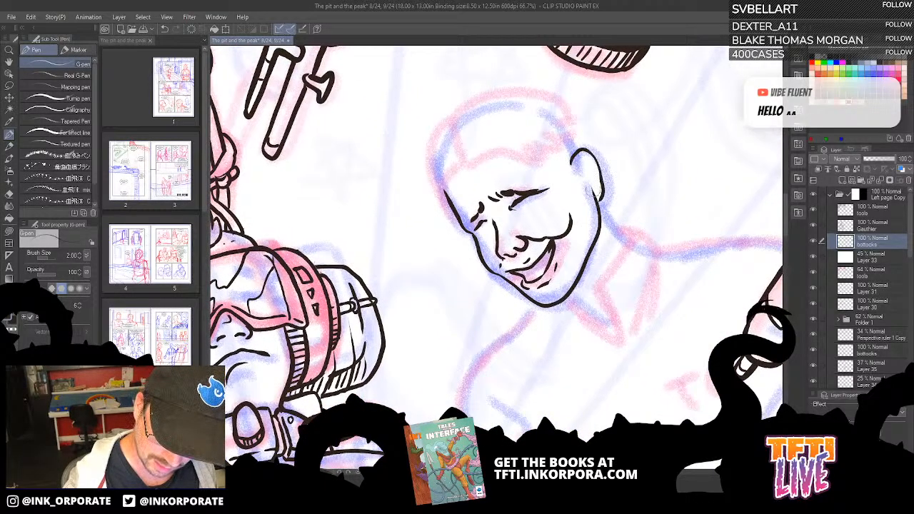
pyautogui.hotkey('ctrl', 'z')
pyautogui.hotkey('ctrl', 'z')
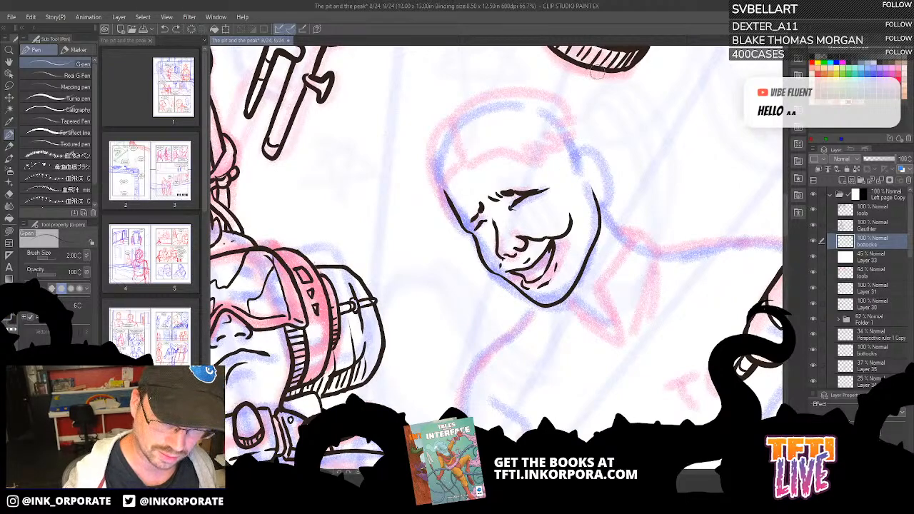
pyautogui.hotkey('ctrl', 'z')
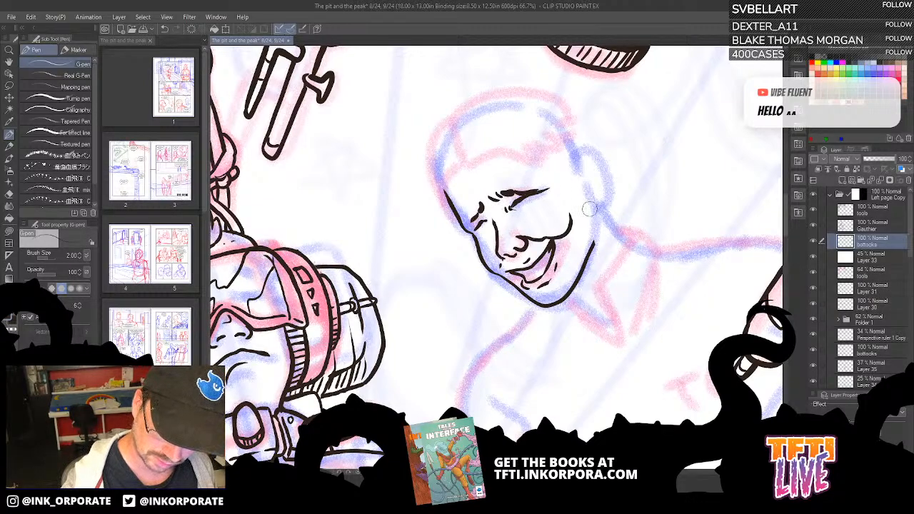
# Redraw the upper jaw line below the ear and ink the near ear with its inner folds.
pyautogui.moveTo(584, 197); pyautogui.dragTo(596, 244)
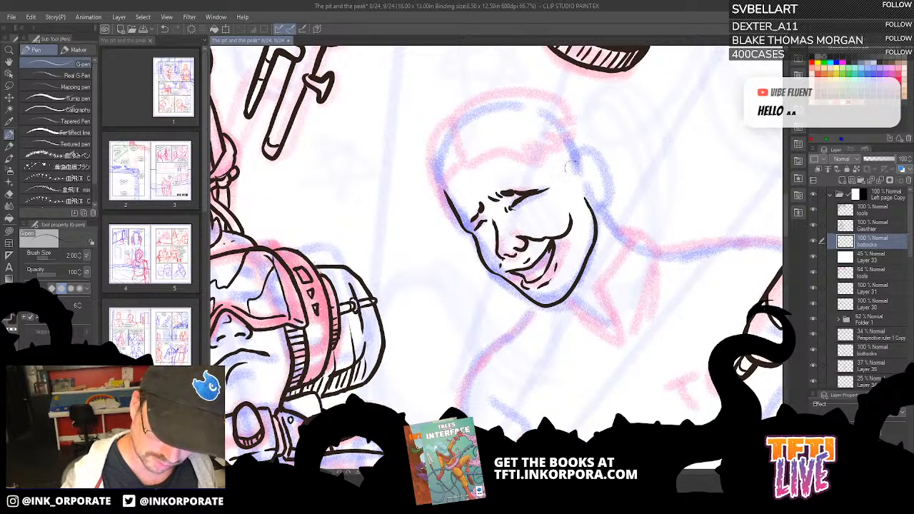
pyautogui.moveTo(564, 171)
pyautogui.mouseDown()
pyautogui.moveTo(567, 153)
pyautogui.moveTo(584, 148)
pyautogui.moveTo(600, 171)
pyautogui.moveTo(603, 205)
pyautogui.moveTo(588, 216)
pyautogui.mouseUp()
pyautogui.moveTo(577, 163)
pyautogui.mouseDown()
pyautogui.moveTo(582, 190)
pyautogui.moveTo(576, 184)
pyautogui.moveTo(587, 193)
pyautogui.moveTo(589, 170)
pyautogui.mouseUp()
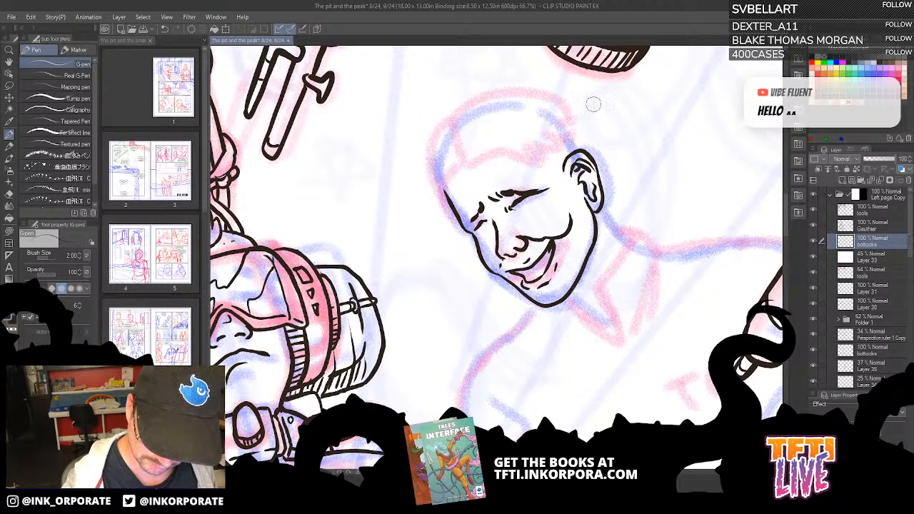
# Ink the teeth lines inside the standing man's smile and small accent strokes around his eyes.
pyautogui.press('^')
pyautogui.press('^')
pyautogui.press('^')
pyautogui.press('^')
pyautogui.press('^')
pyautogui.press('^')
pyautogui.press('^')
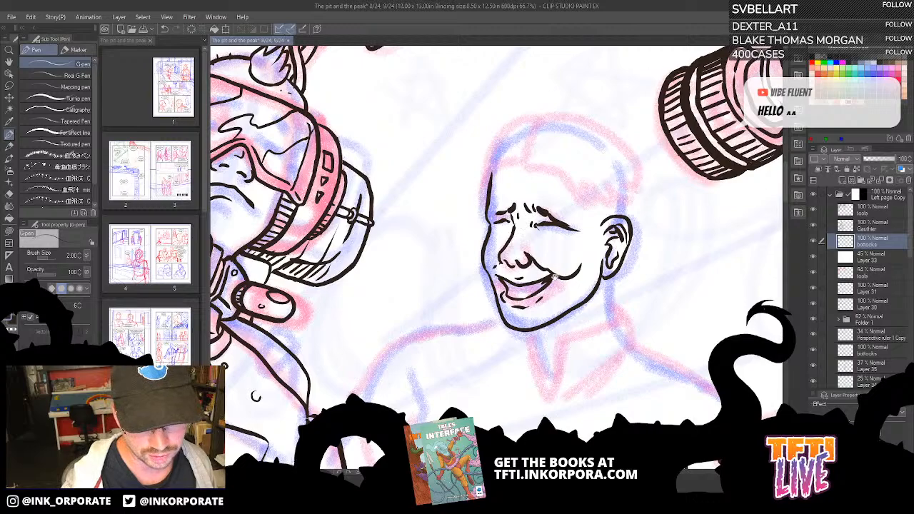
pyautogui.moveTo(554, 277); pyautogui.dragTo(581, 259)
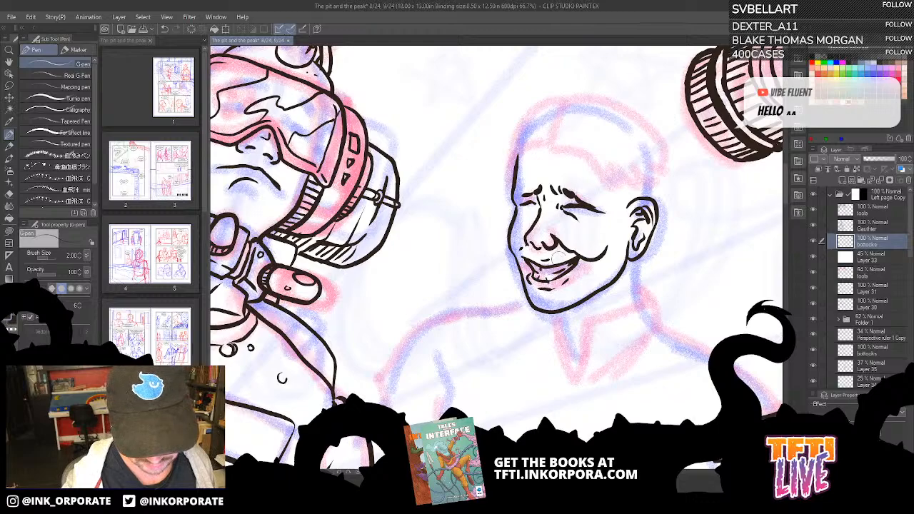
pyautogui.moveTo(626, 178); pyautogui.dragTo(640, 200)
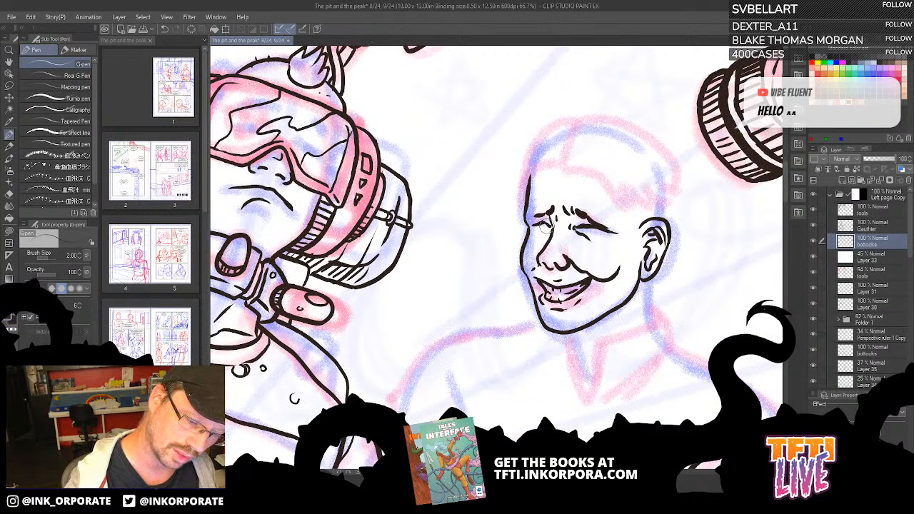
pyautogui.moveTo(576, 226); pyautogui.dragTo(587, 229)
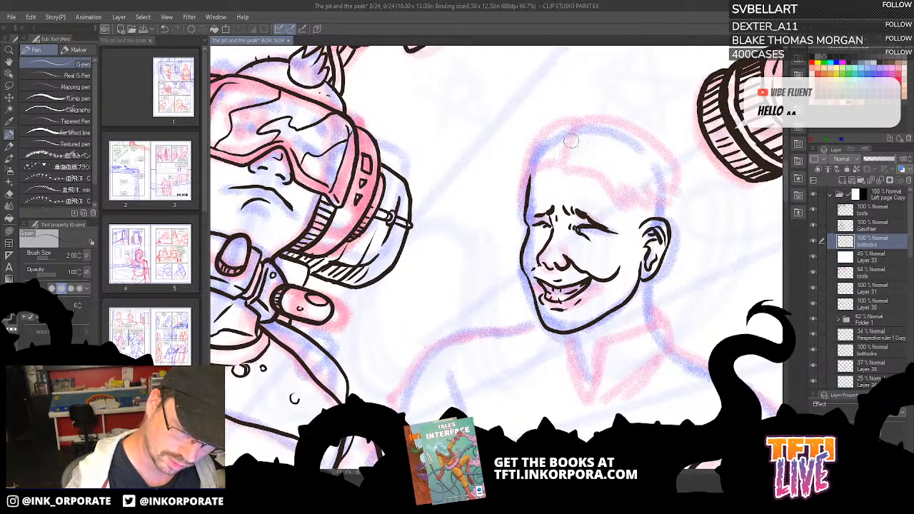
# Ink the outline of the standing man's hair over the crown to the ear and around the far side of his forehead.
pyautogui.moveTo(565, 151)
pyautogui.mouseDown()
pyautogui.moveTo(580, 124)
pyautogui.moveTo(630, 124)
pyautogui.moveTo(646, 134)
pyautogui.moveTo(672, 202)
pyautogui.mouseUp()
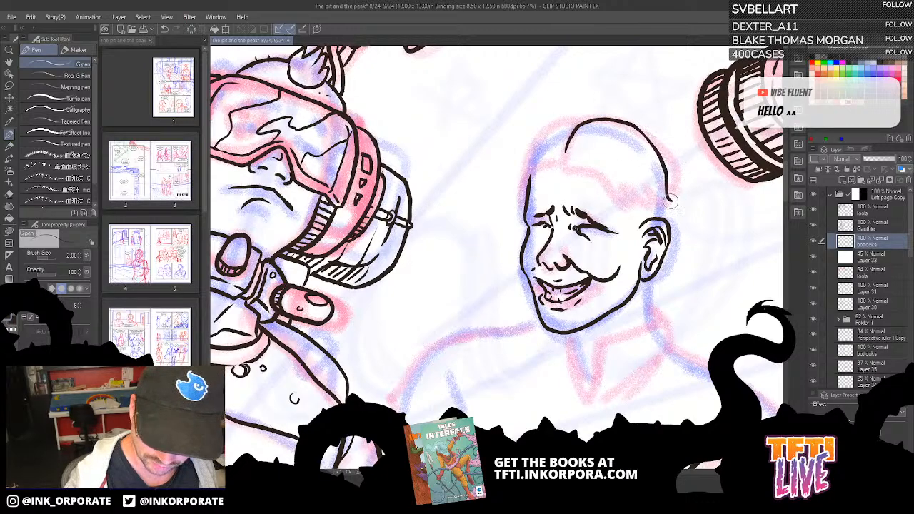
pyautogui.moveTo(527, 166)
pyautogui.mouseDown()
pyautogui.moveTo(530, 173)
pyautogui.moveTo(566, 150)
pyautogui.mouseUp()
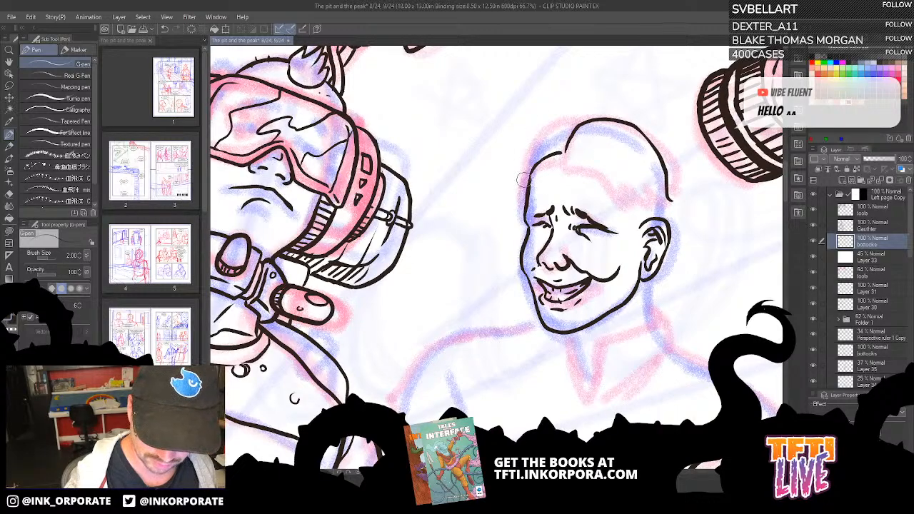
pyautogui.moveTo(532, 184)
pyautogui.mouseDown()
pyautogui.moveTo(520, 170)
pyautogui.moveTo(544, 127)
pyautogui.moveTo(586, 116)
pyautogui.moveTo(545, 128)
pyautogui.moveTo(522, 158)
pyautogui.moveTo(516, 207)
pyautogui.mouseUp()
pyautogui.hotkey('ctrl', 'z')
pyautogui.hotkey('ctrl', 'z')
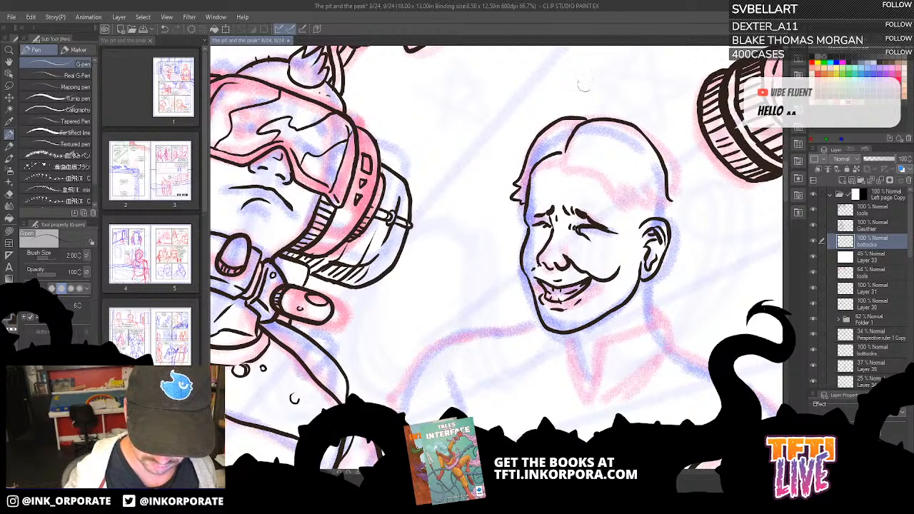
# Ink the hair parting, the near hairline down to the sideburn, and loose strand strokes across the top of the hair.
pyautogui.moveTo(575, 122); pyautogui.dragTo(568, 136)
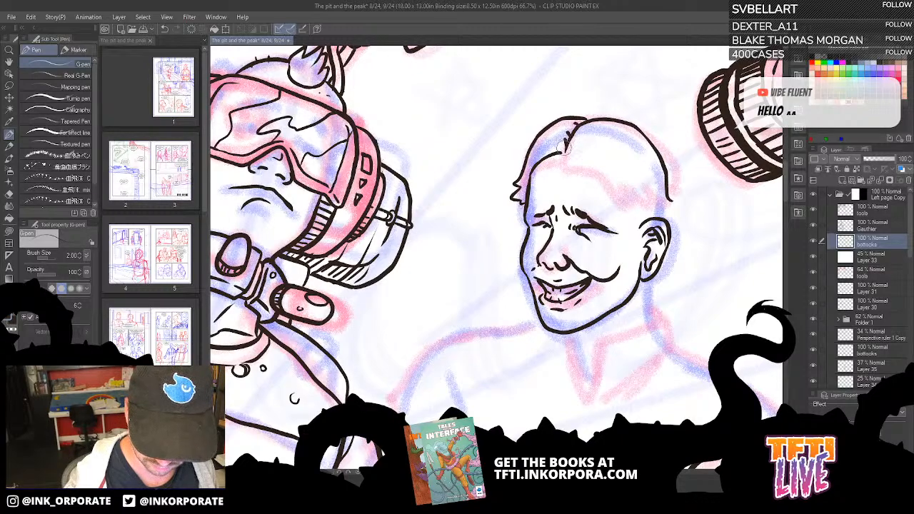
pyautogui.moveTo(532, 168); pyautogui.dragTo(563, 151)
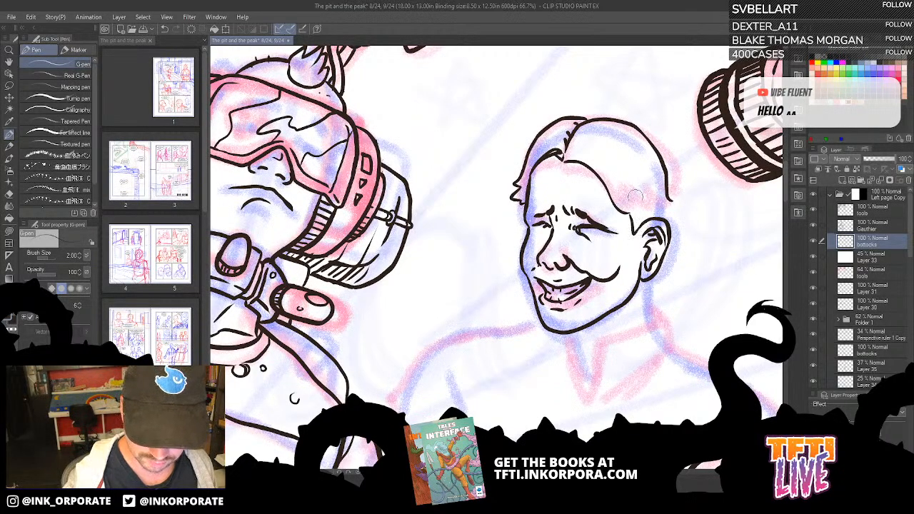
pyautogui.moveTo(635, 208); pyautogui.dragTo(667, 207)
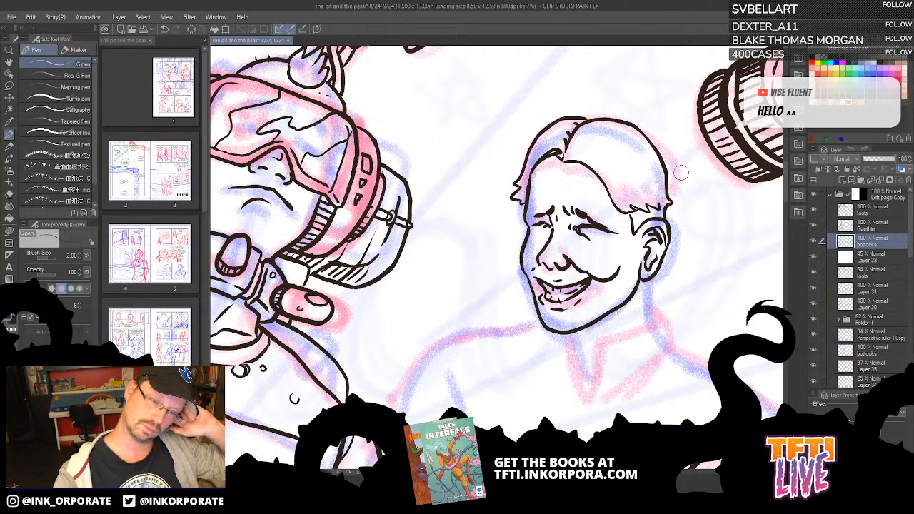
pyautogui.moveTo(579, 129); pyautogui.dragTo(564, 150)
pyautogui.moveTo(611, 128)
pyautogui.mouseDown()
pyautogui.moveTo(596, 146)
pyautogui.moveTo(584, 139)
pyautogui.moveTo(569, 152)
pyautogui.mouseUp()
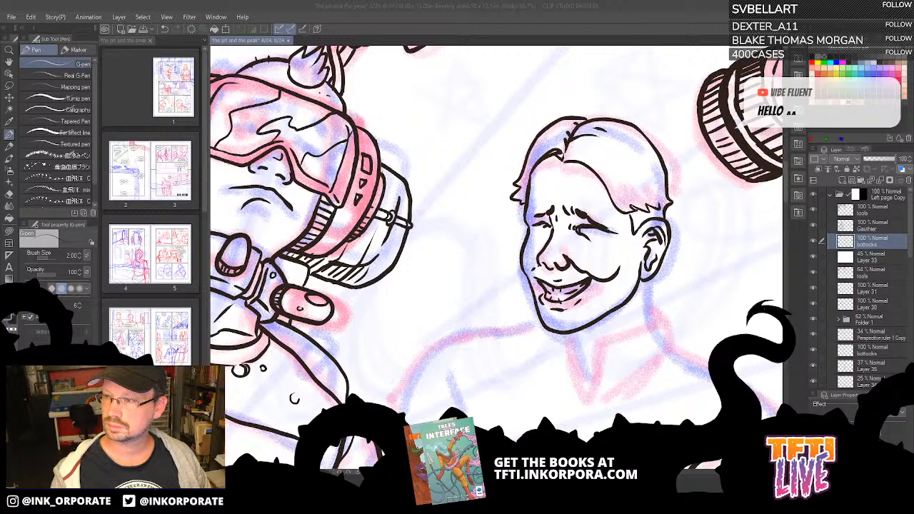
pyautogui.click(627, 142)
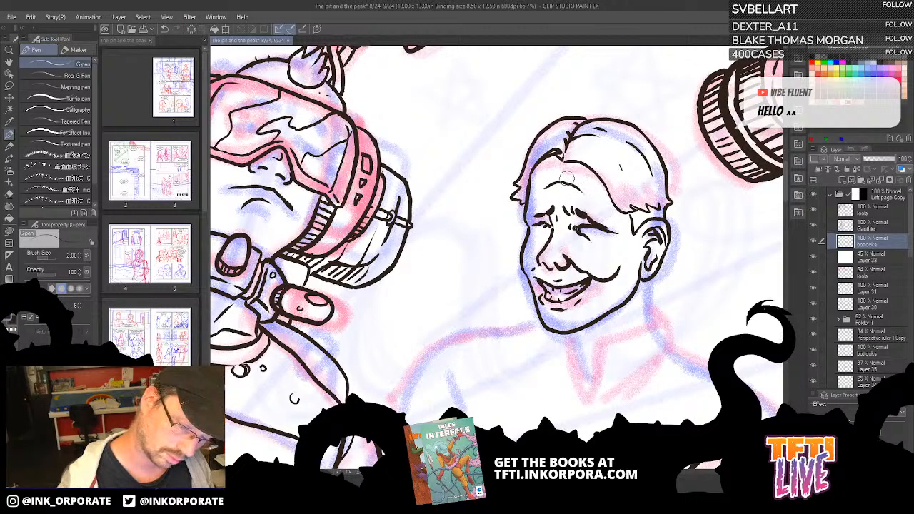
# Ink the near side of the standing man's neck and his open shirt collar with a double line along its edge.
pyautogui.moveTo(658, 329); pyautogui.dragTo(629, 211)
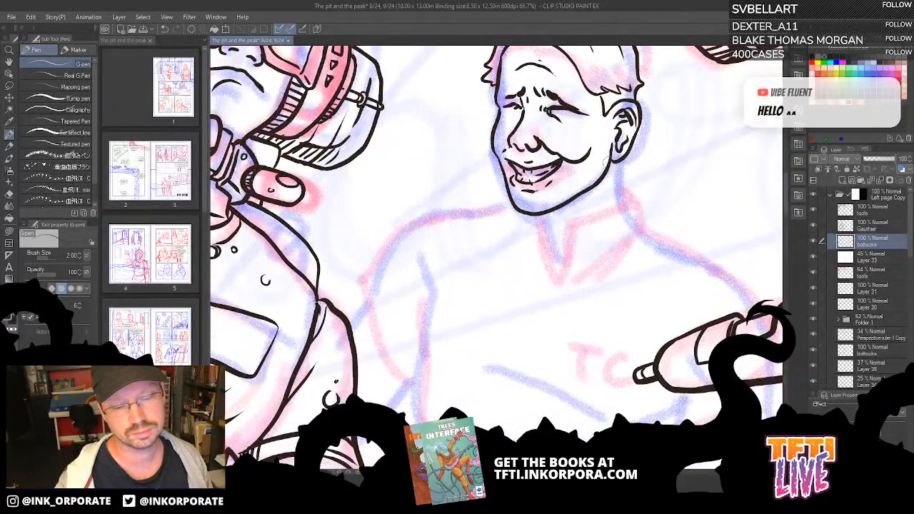
pyautogui.moveTo(613, 166); pyautogui.dragTo(623, 209)
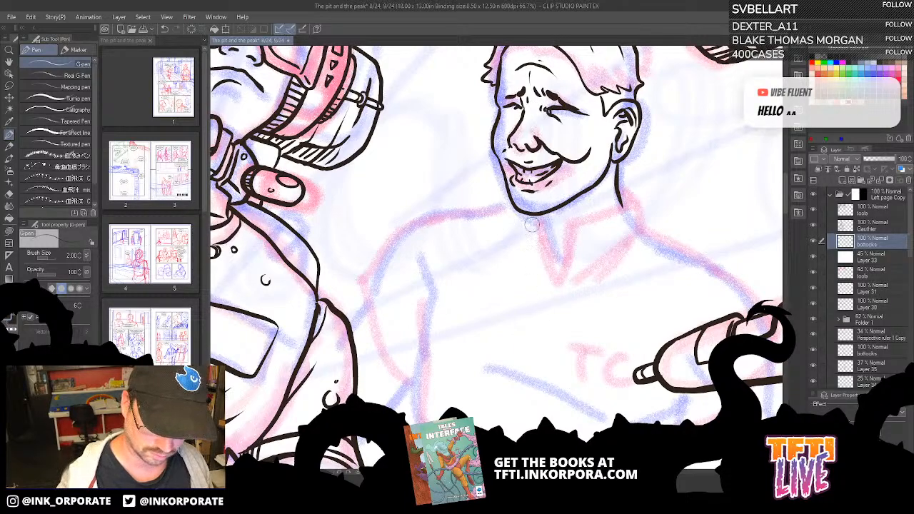
pyautogui.moveTo(540, 235)
pyautogui.mouseDown()
pyautogui.moveTo(558, 280)
pyautogui.moveTo(578, 219)
pyautogui.moveTo(627, 203)
pyautogui.moveTo(639, 230)
pyautogui.mouseUp()
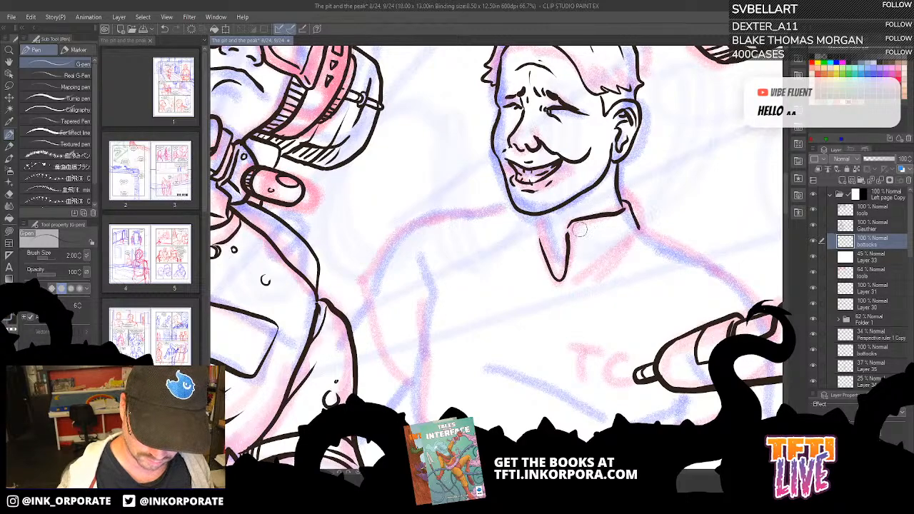
pyautogui.moveTo(575, 230); pyautogui.dragTo(631, 210)
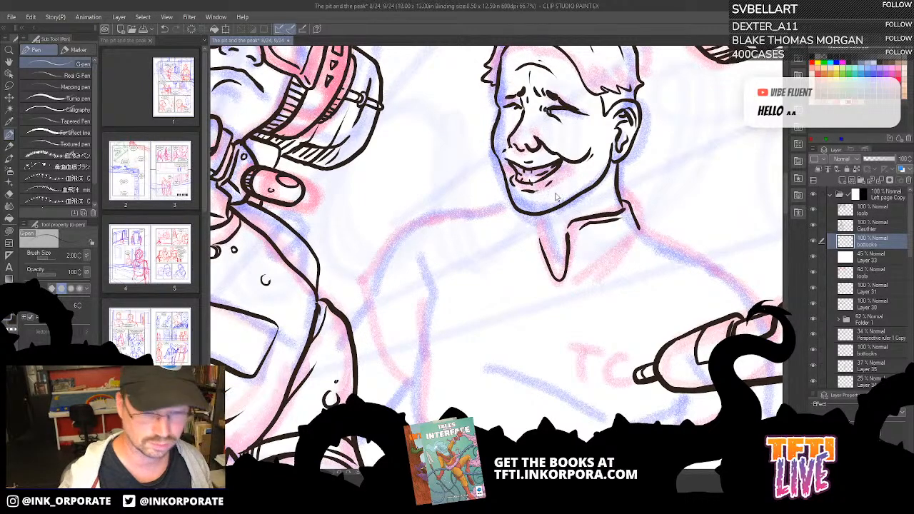
# Ink the standing man's chest creases, the fold lines beside his collar and the edge of his near sleeve.
pyautogui.scroll(-1, 556, 196)
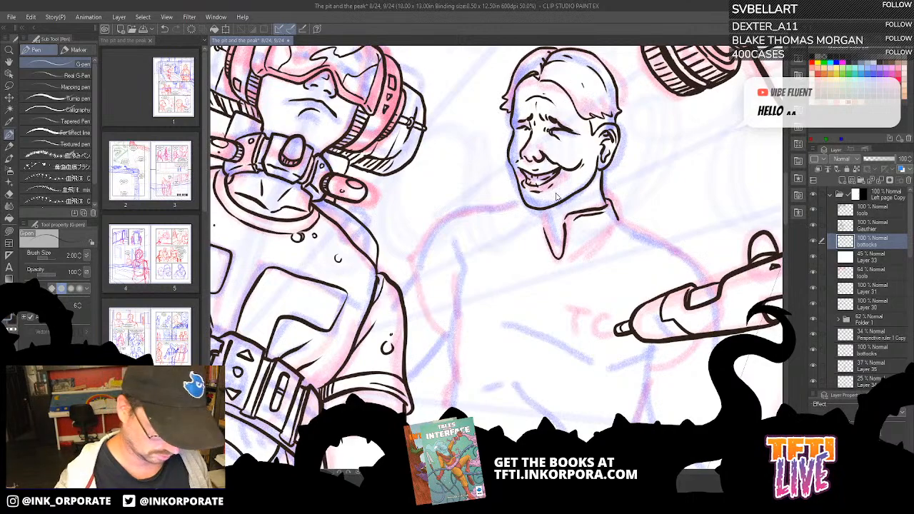
pyautogui.scroll(-1, 557, 194)
pyautogui.press('-')
pyautogui.press('-')
pyautogui.press('-')
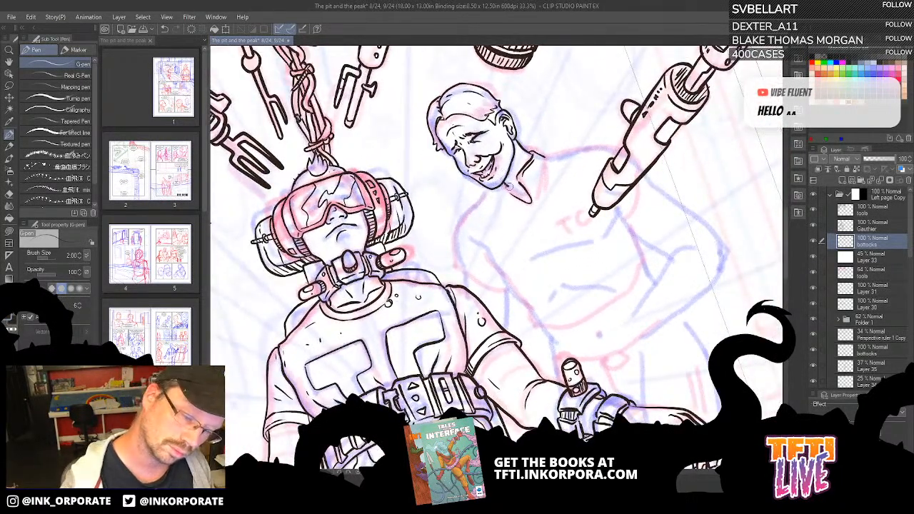
pyautogui.moveTo(504, 185); pyautogui.dragTo(527, 203)
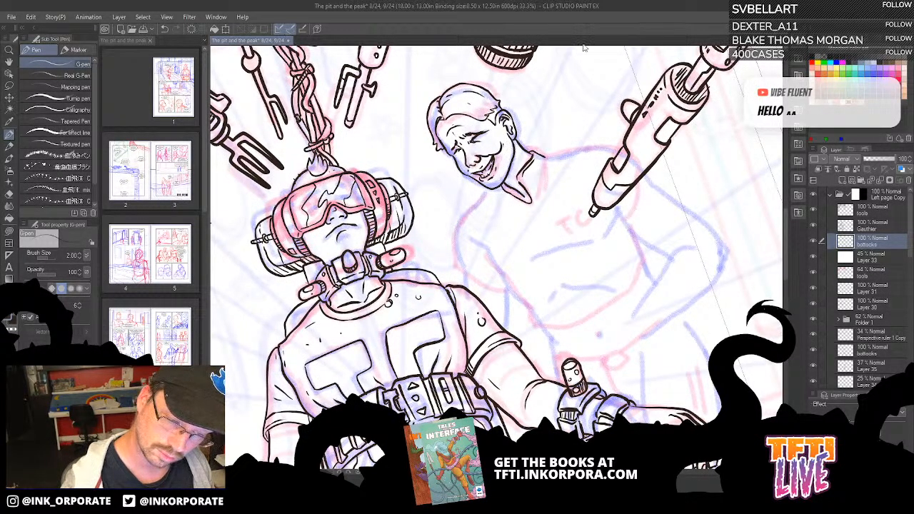
pyautogui.moveTo(544, 261)
pyautogui.mouseDown()
pyautogui.moveTo(585, 250)
pyautogui.moveTo(615, 207)
pyautogui.mouseUp()
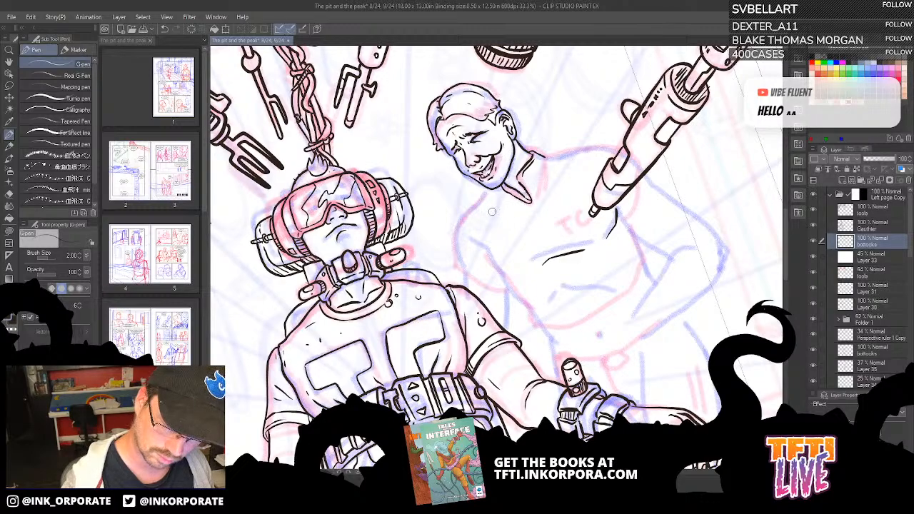
pyautogui.moveTo(487, 212)
pyautogui.mouseDown()
pyautogui.moveTo(533, 197)
pyautogui.moveTo(560, 156)
pyautogui.moveTo(543, 177)
pyautogui.mouseUp()
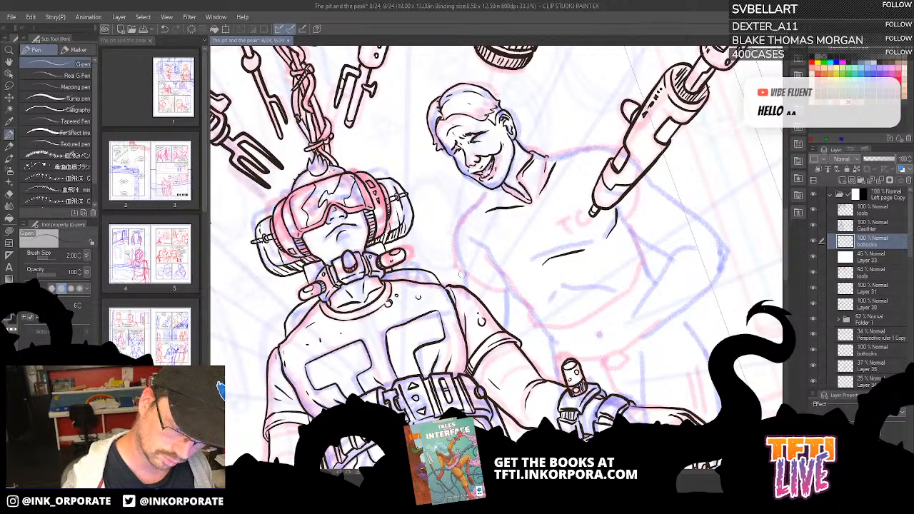
pyautogui.moveTo(460, 270); pyautogui.dragTo(510, 288)
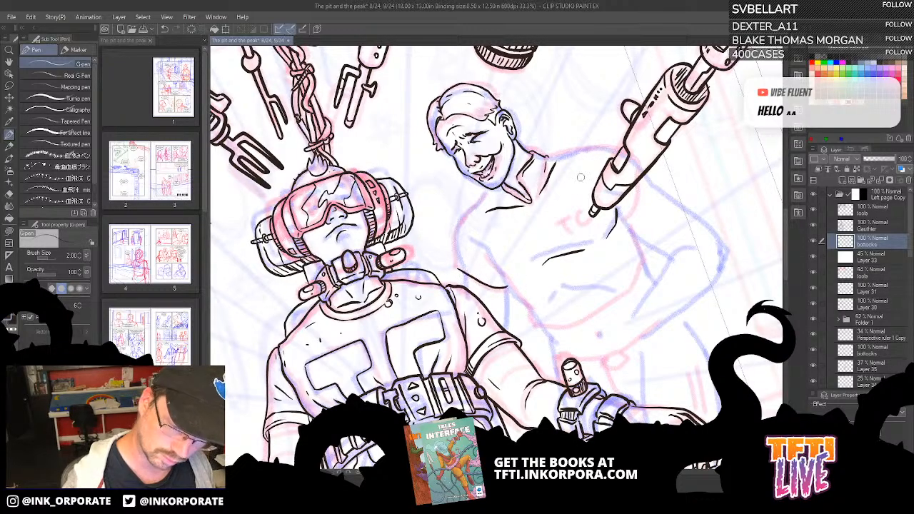
# Ink the lettering on the standing man's chest and the outer contour of his near shoulder down to the sleeve edge.
pyautogui.moveTo(567, 227); pyautogui.dragTo(569, 233)
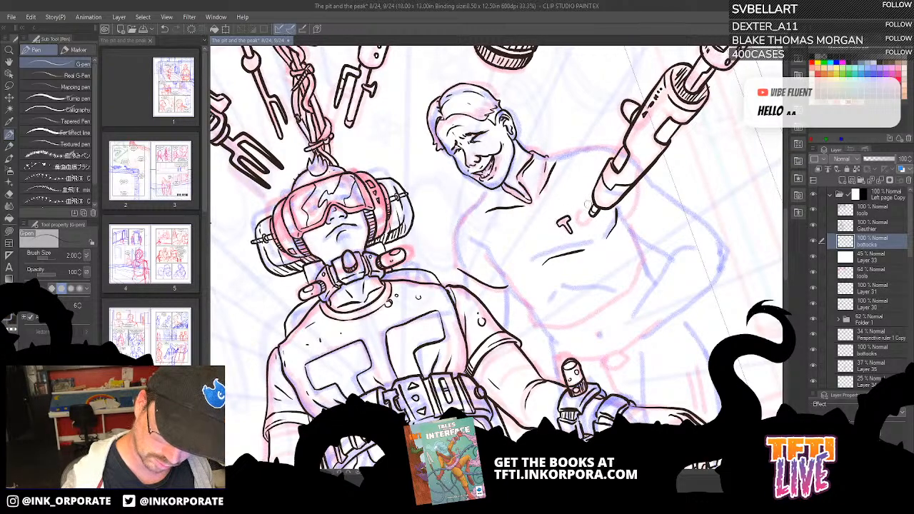
pyautogui.moveTo(578, 211)
pyautogui.mouseDown()
pyautogui.moveTo(577, 225)
pyautogui.moveTo(590, 221)
pyautogui.moveTo(581, 213)
pyautogui.mouseUp()
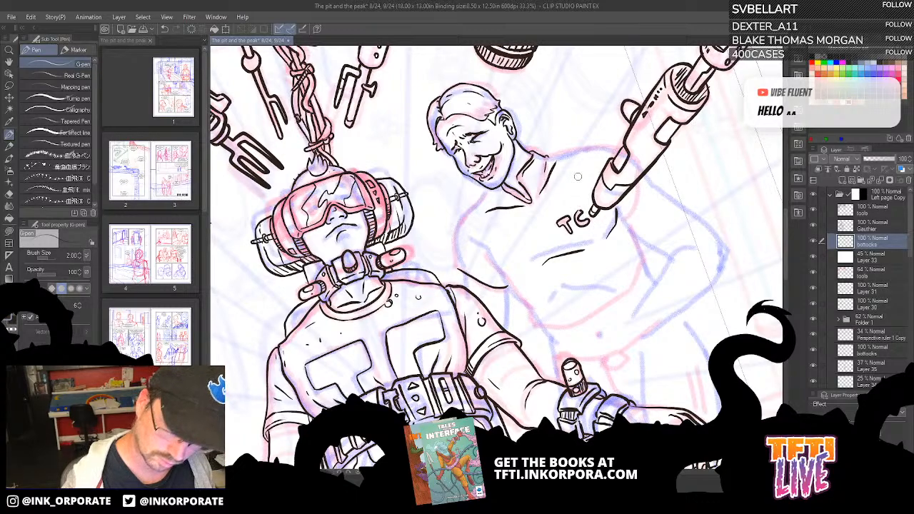
pyautogui.moveTo(454, 268)
pyautogui.mouseDown()
pyautogui.moveTo(454, 232)
pyautogui.moveTo(489, 190)
pyautogui.mouseUp()
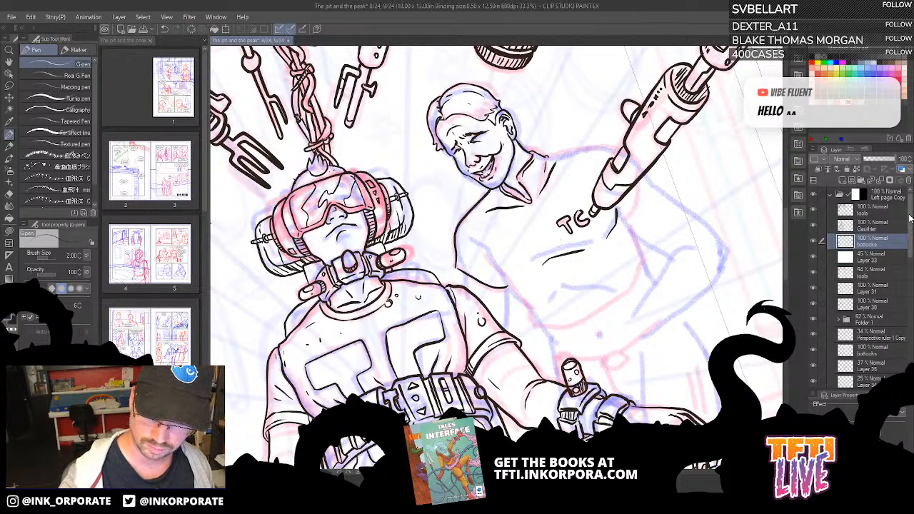
# Check the 3 rows evenly Copy folder's visibility, expand and unlock it, and select its "...but when you're in the game" balloon layer.
pyautogui.moveTo(909, 222); pyautogui.dragTo(909, 318)
pyautogui.click(814, 280)
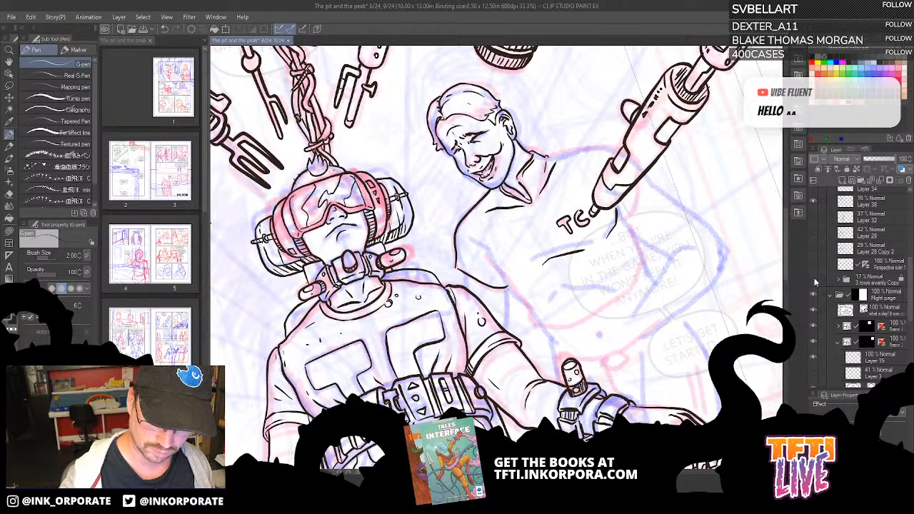
pyautogui.click(814, 280)
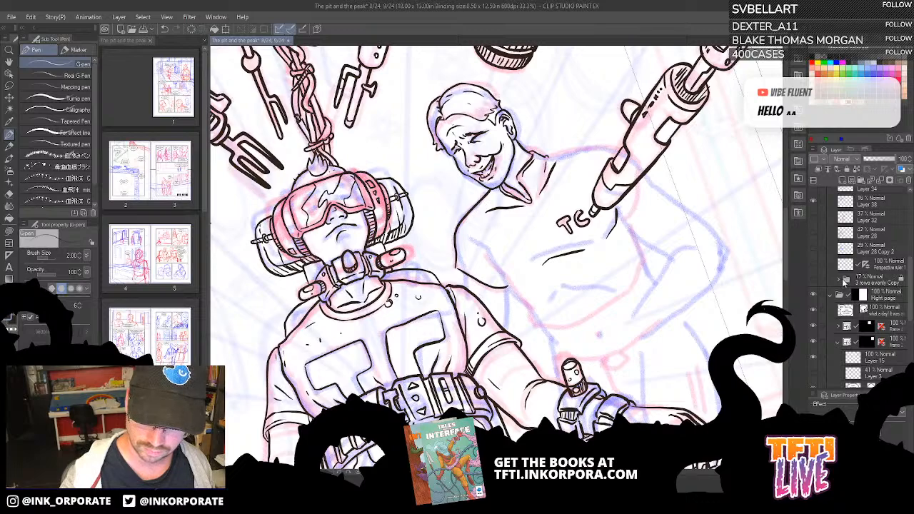
pyautogui.click(845, 280)
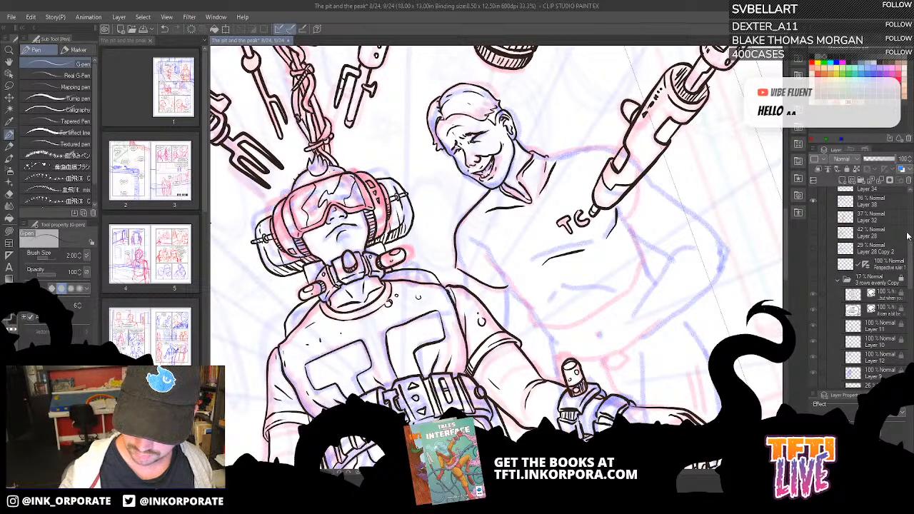
pyautogui.click(902, 280)
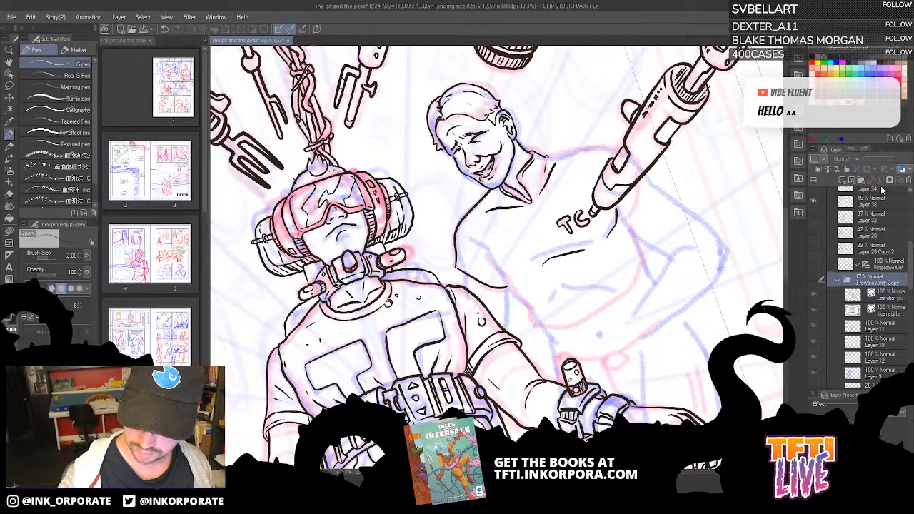
pyautogui.click(892, 300)
pyautogui.moveTo(910, 283); pyautogui.dragTo(908, 255)
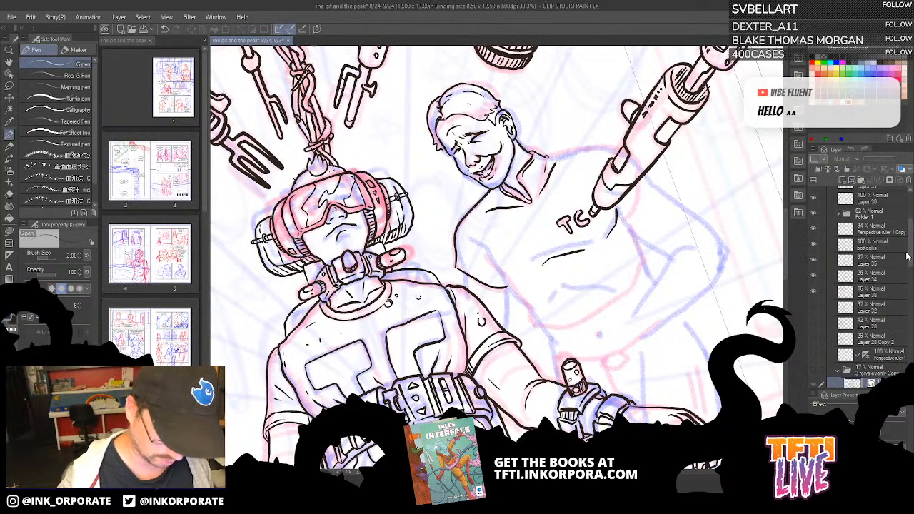
# Reset the page rotation and move both left-page speech balloon layers out of their folder to above the Left page Copy folder.
pyautogui.hotkey('ctrl', '-')
pyautogui.hotkey('ctrl', '-')
pyautogui.hotkey('ctrl', '-')
pyautogui.press('^')
pyautogui.press('^')
pyautogui.press('^')
pyautogui.press('^')
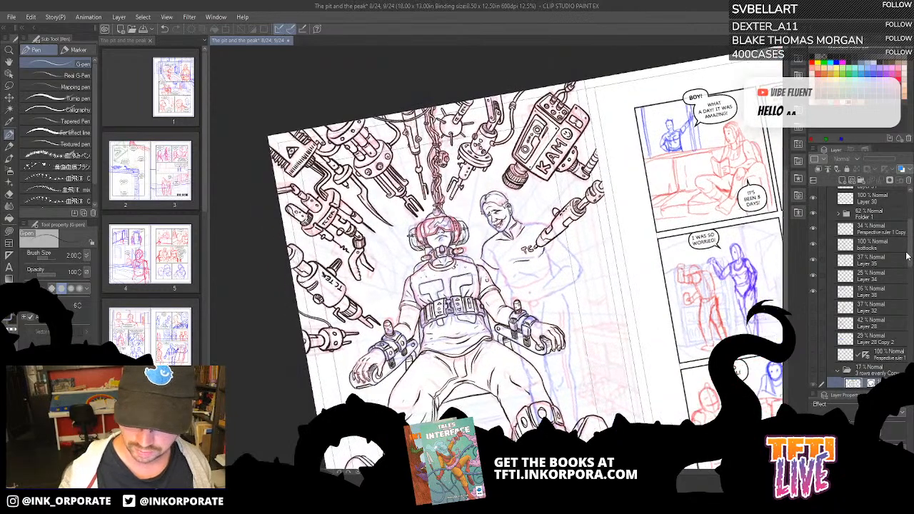
pyautogui.scroll(-3, 892, 332)
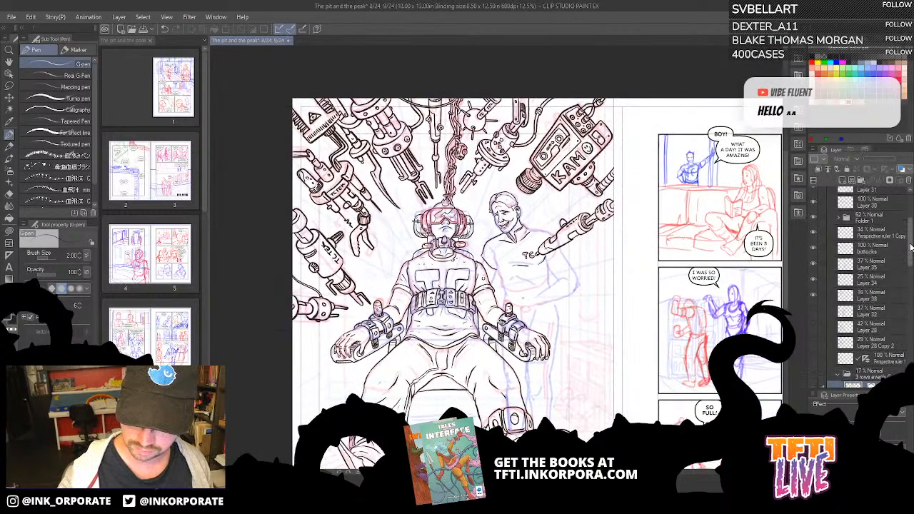
pyautogui.click(891, 328)
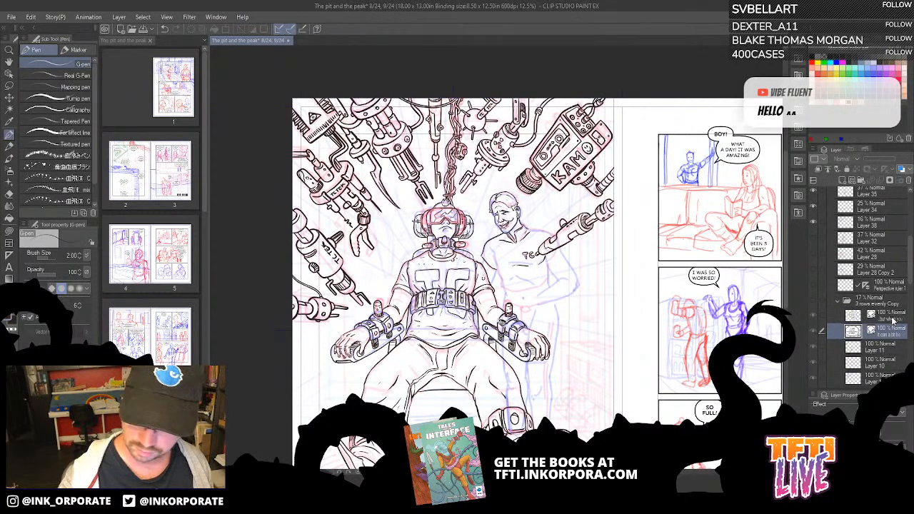
pyautogui.moveTo(893, 322); pyautogui.dragTo(883, 194)
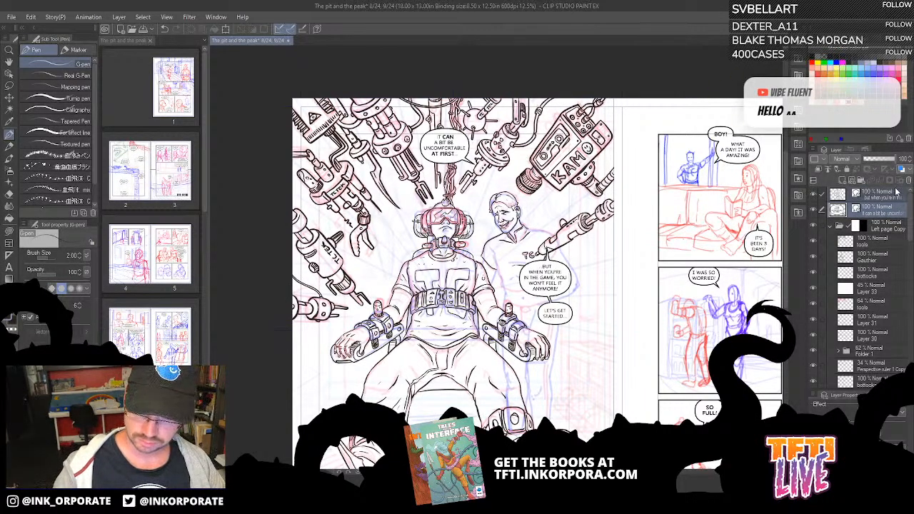
# Move the "It can a bit be uncomfortable at first" balloon closer to the standing man and adjust its tail toward his head.
pyautogui.click(8, 97)
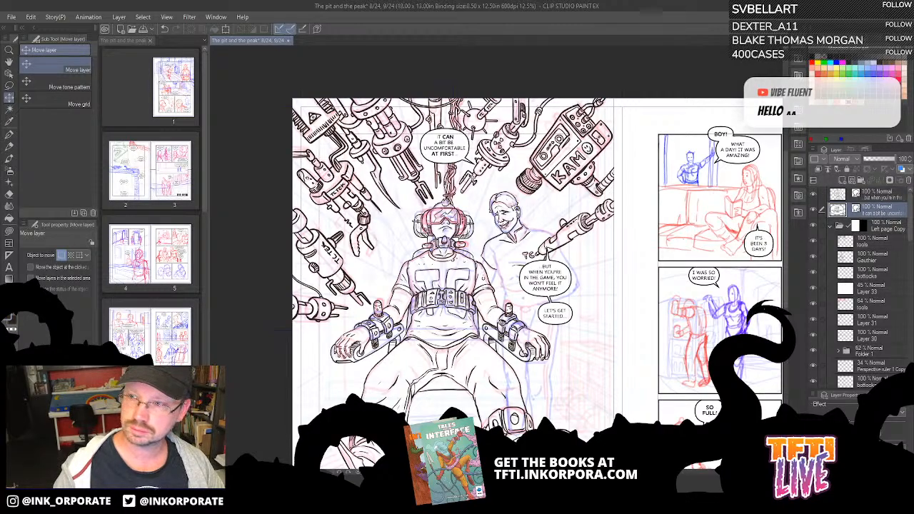
pyautogui.moveTo(463, 156); pyautogui.dragTo(479, 178)
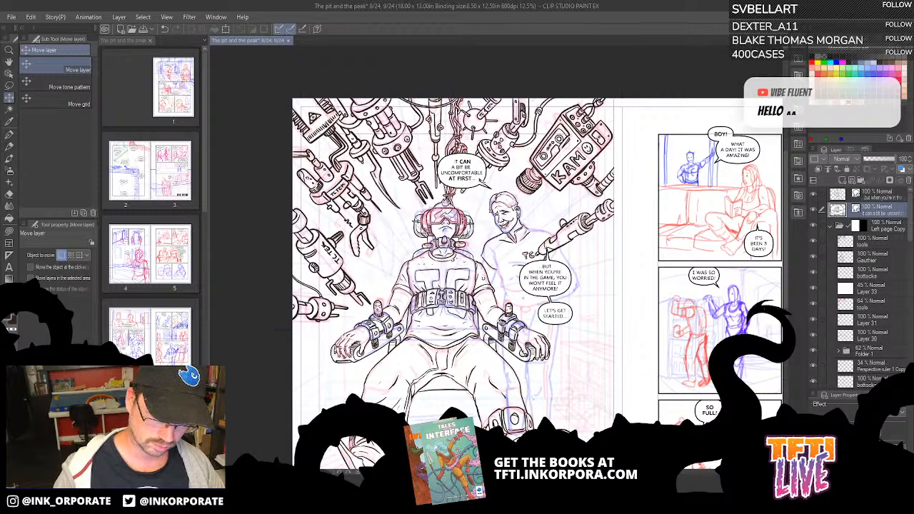
pyautogui.click(8, 74)
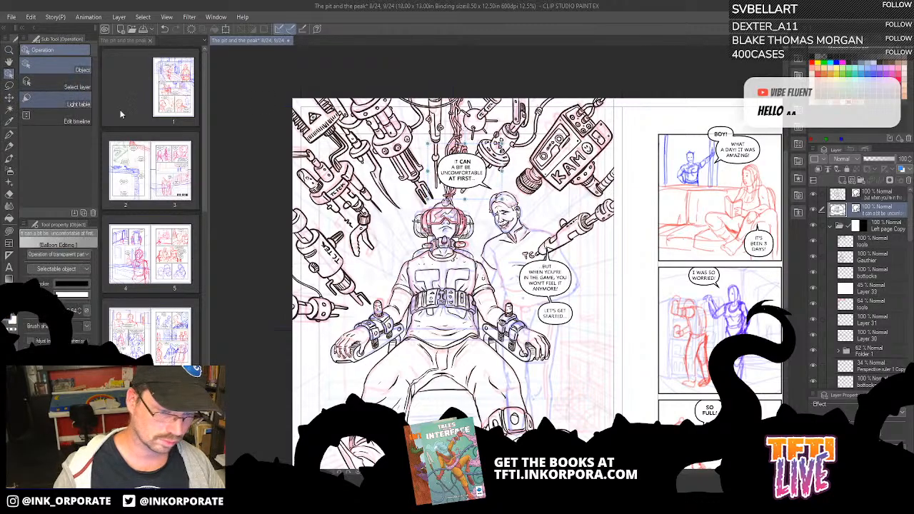
pyautogui.click(489, 189)
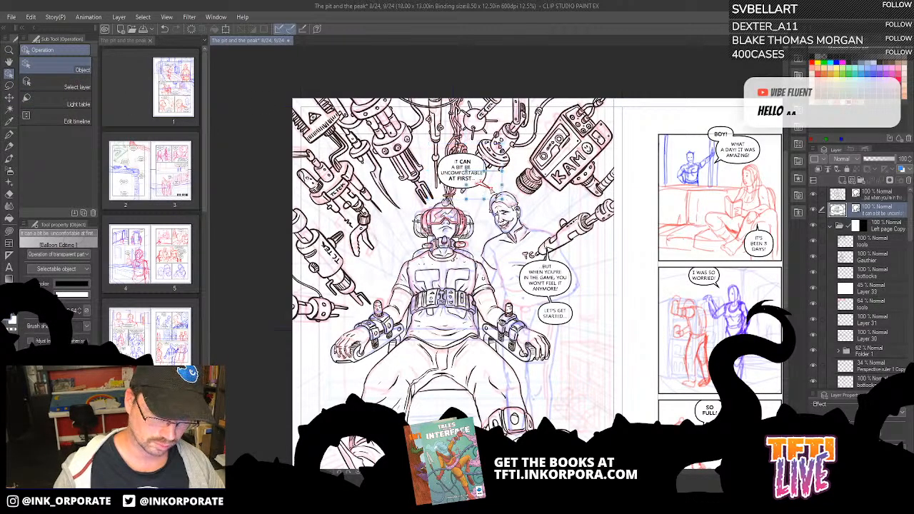
pyautogui.moveTo(492, 190); pyautogui.dragTo(486, 194)
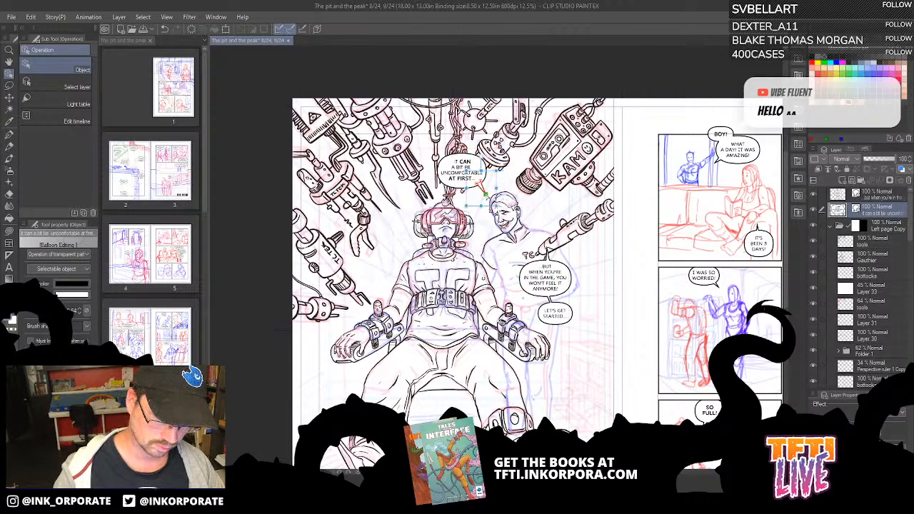
pyautogui.click(504, 183)
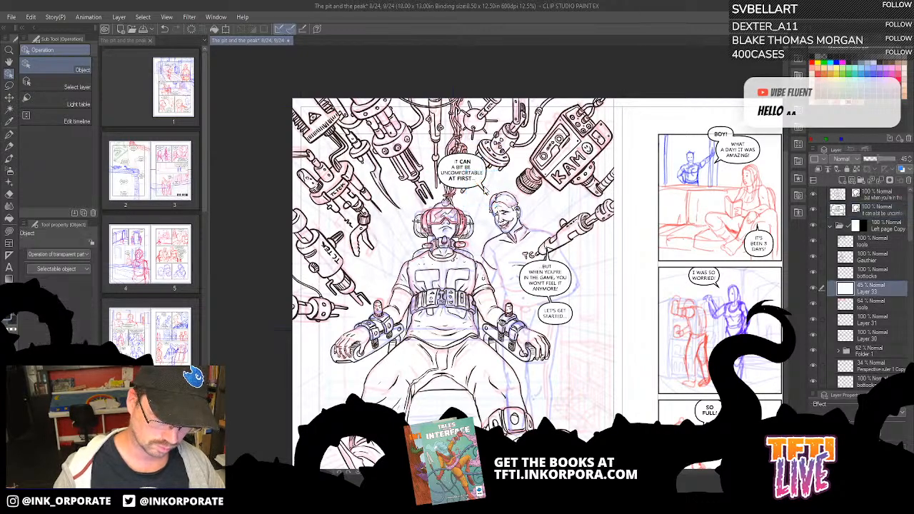
pyautogui.click(485, 193)
pyautogui.moveTo(485, 194); pyautogui.dragTo(487, 195)
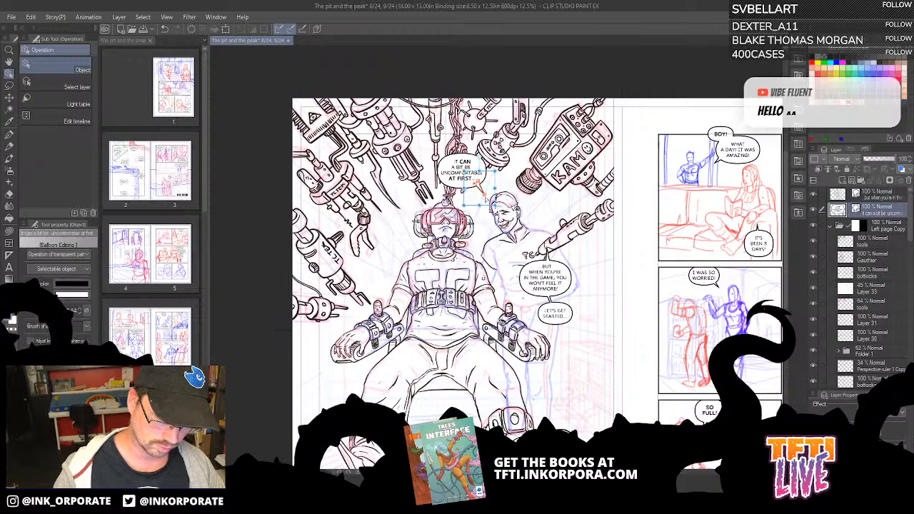
pyautogui.click(557, 212)
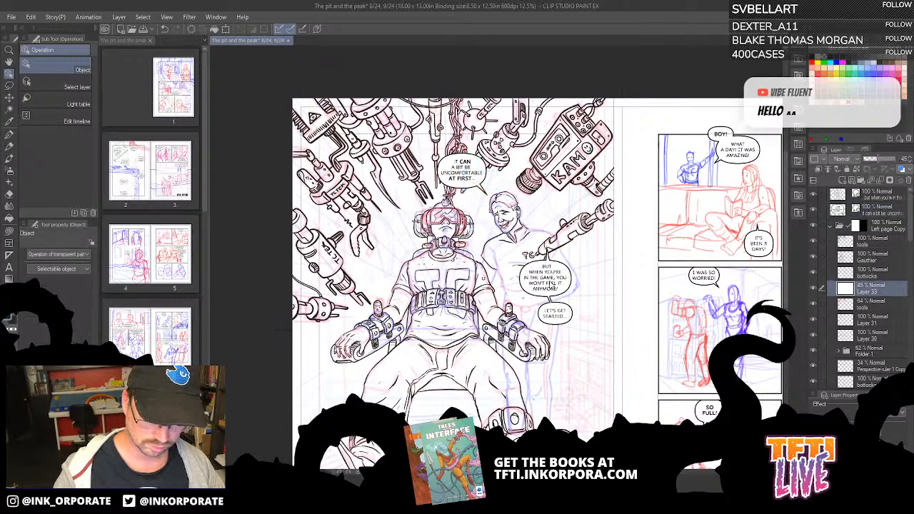
# Shift the "...but when you're in the game" balloons slightly down and right and bend their tail toward the standing man's chest.
pyautogui.click(880, 196)
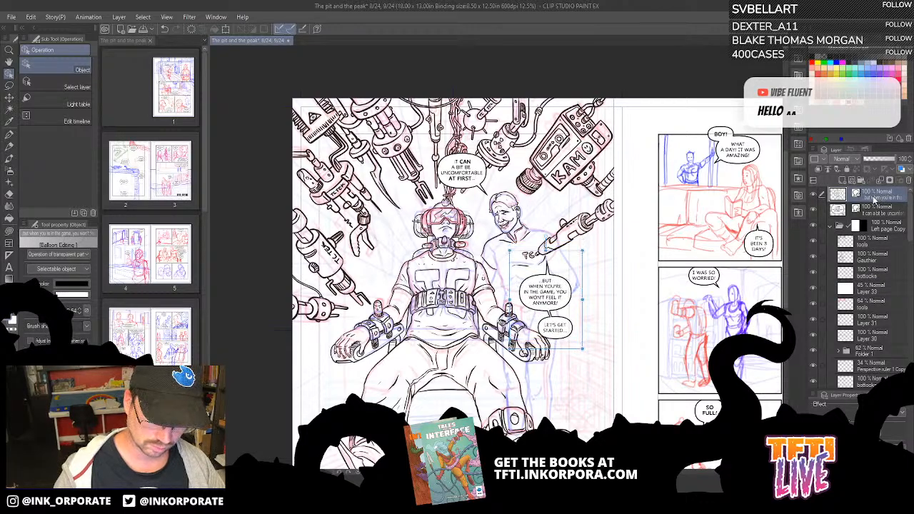
pyautogui.hotkey('shift', 'Right')
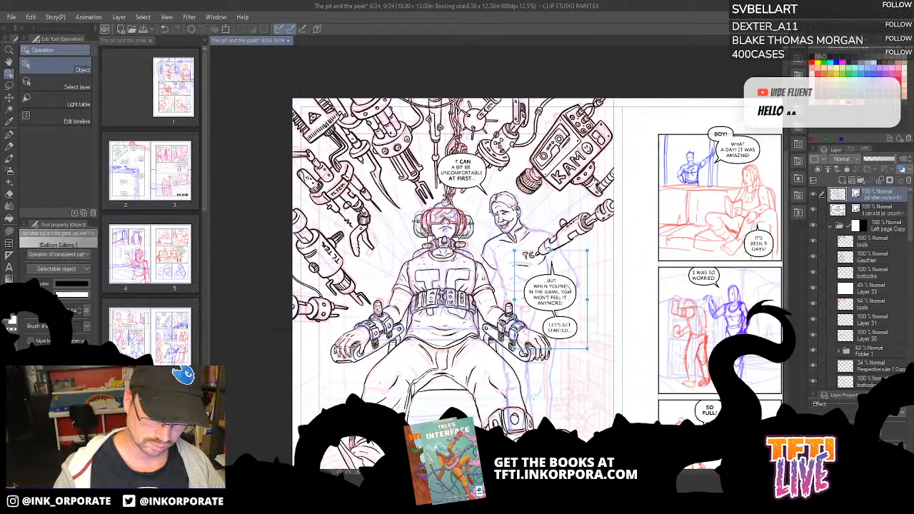
pyautogui.click(553, 274)
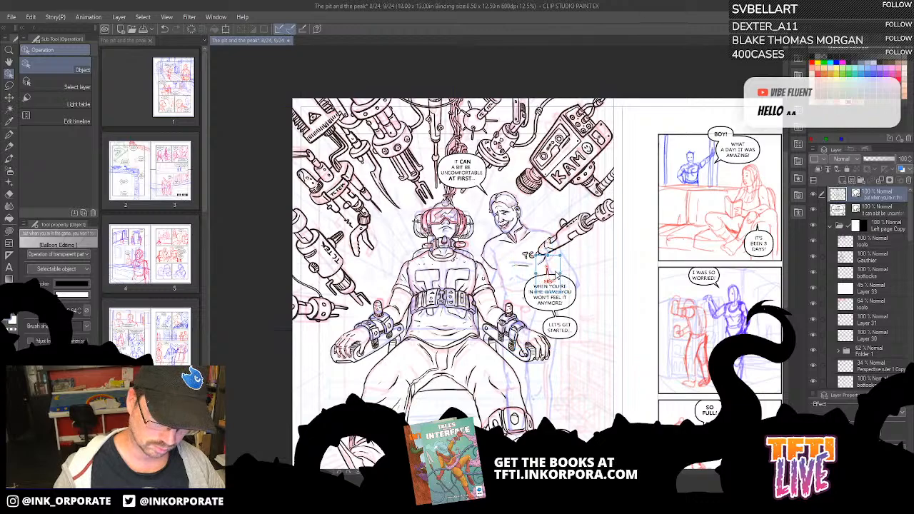
pyautogui.moveTo(552, 274)
pyautogui.mouseDown()
pyautogui.moveTo(533, 275)
pyautogui.moveTo(550, 264)
pyautogui.mouseUp()
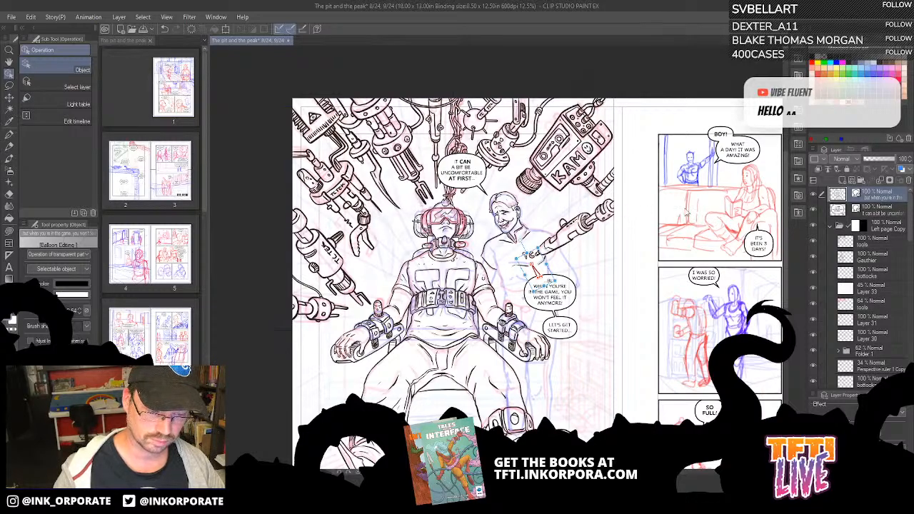
# Reposition the "It can a bit be uncomfortable" balloon beneath the KAMO arm, using 43% opacity to check placement before restoring 100%.
pyautogui.click(901, 209)
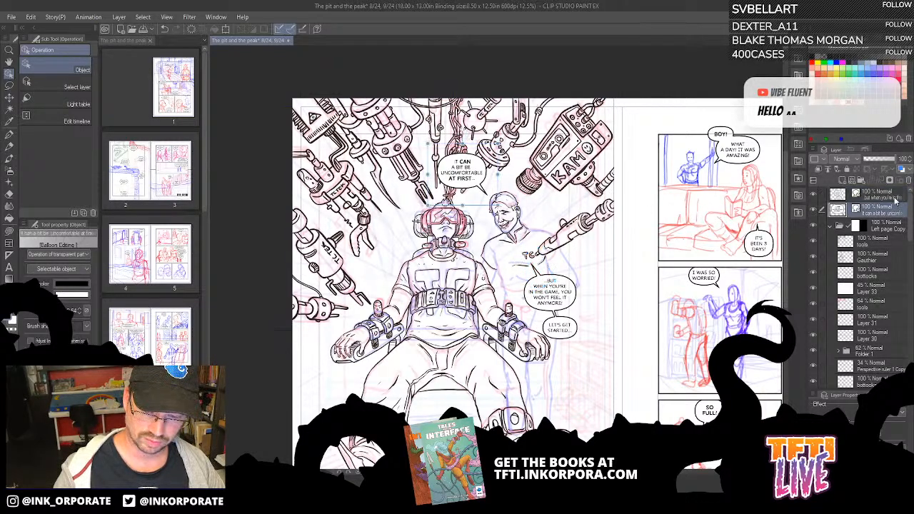
pyautogui.click(880, 159)
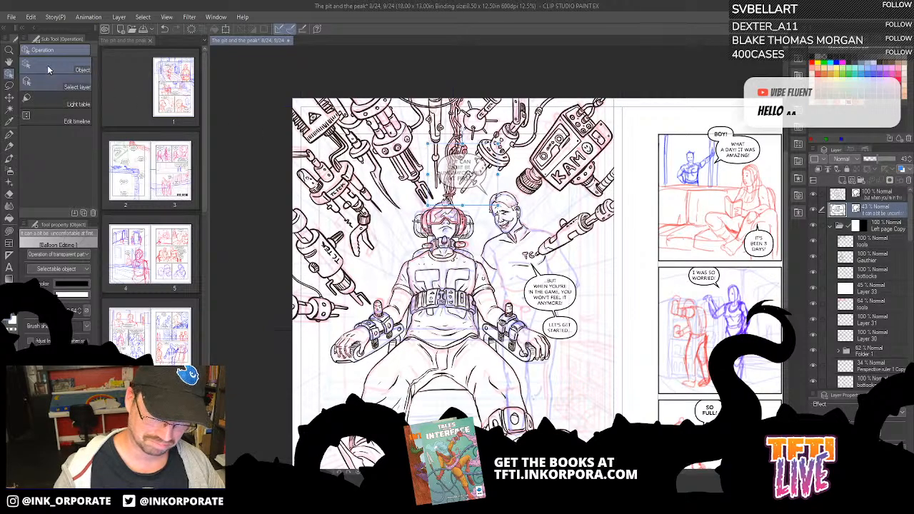
pyautogui.press('k')
pyautogui.moveTo(493, 185)
pyautogui.mouseDown()
pyautogui.moveTo(497, 200)
pyautogui.moveTo(511, 175)
pyautogui.moveTo(572, 202)
pyautogui.moveTo(566, 209)
pyautogui.moveTo(516, 165)
pyautogui.moveTo(498, 167)
pyautogui.mouseUp()
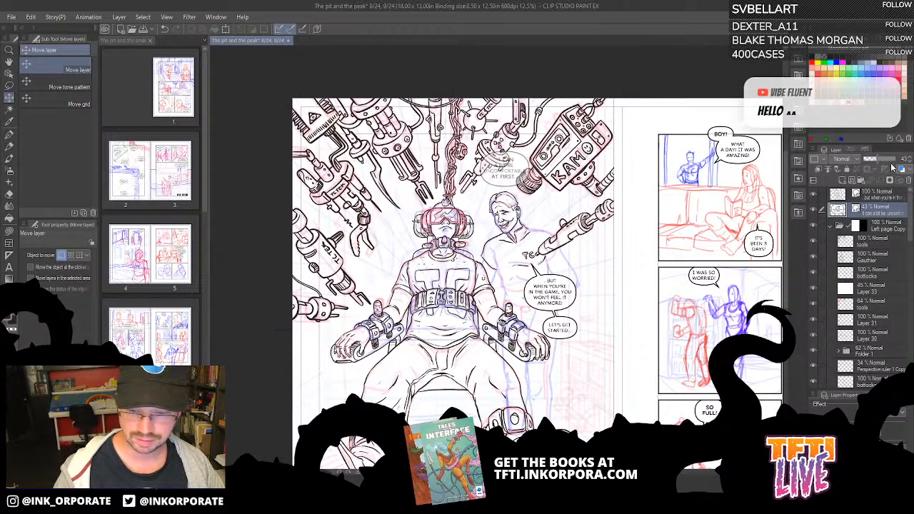
pyautogui.moveTo(888, 163); pyautogui.dragTo(899, 165)
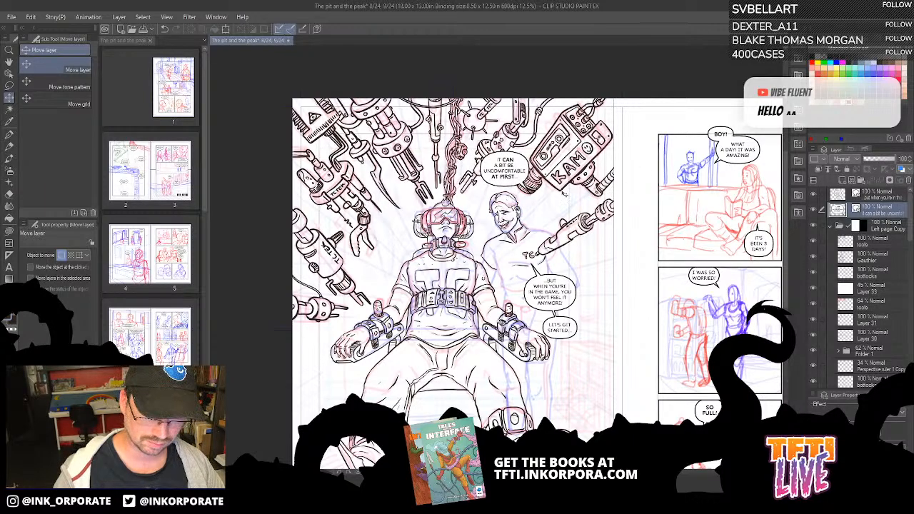
pyautogui.moveTo(504, 176); pyautogui.dragTo(554, 199)
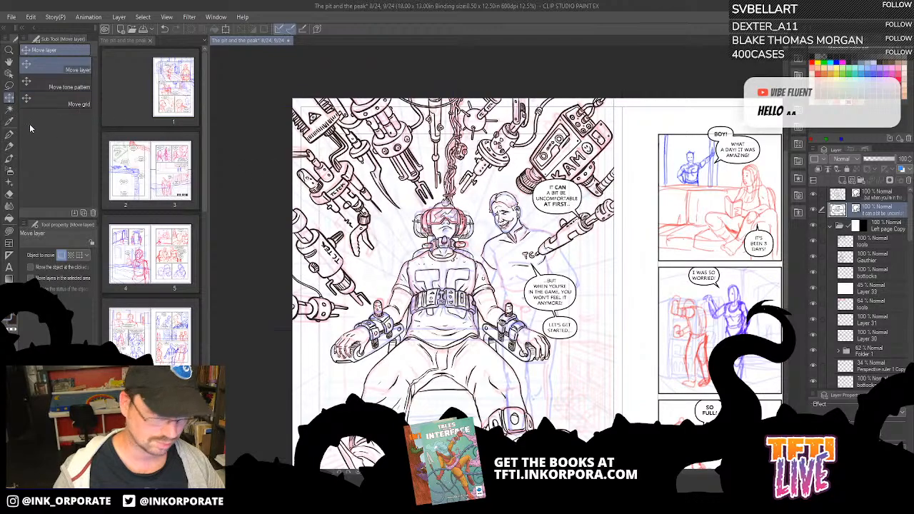
# Adjust the tail of the "It can a bit be uncomfortable at first" balloon toward the standing man's face.
pyautogui.click(10, 75)
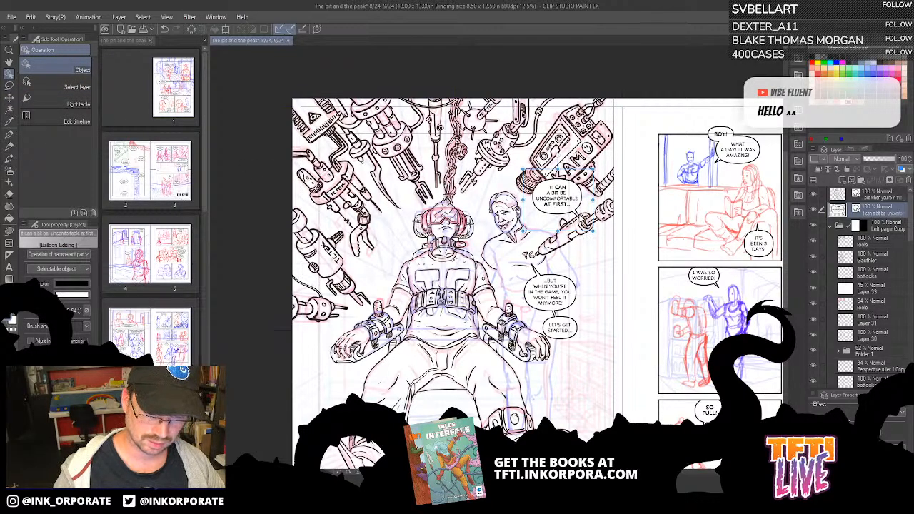
pyautogui.click(581, 218)
pyautogui.moveTo(601, 220); pyautogui.dragTo(539, 207)
pyautogui.press('Return')
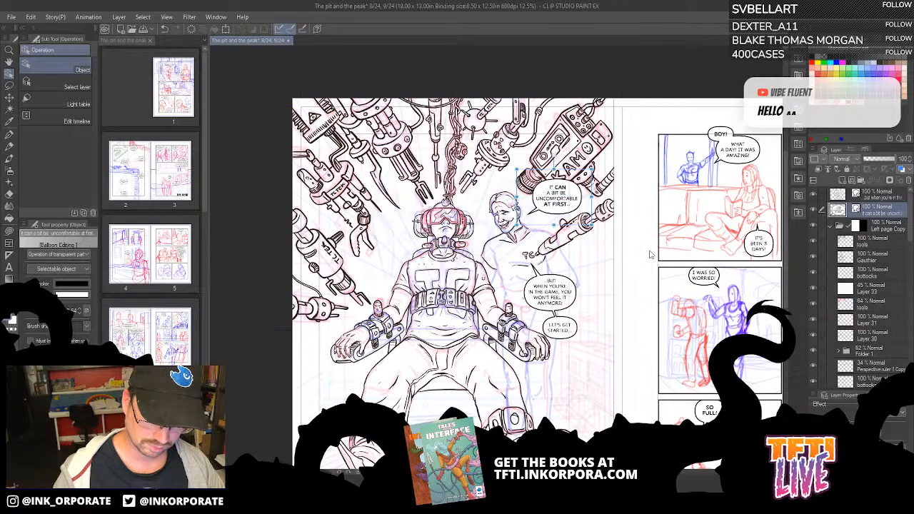
# Start inking the standing man's shirt shoulder and sleeve around the tool arm with the G-pen on the upper tools layer.
pyautogui.click(891, 229)
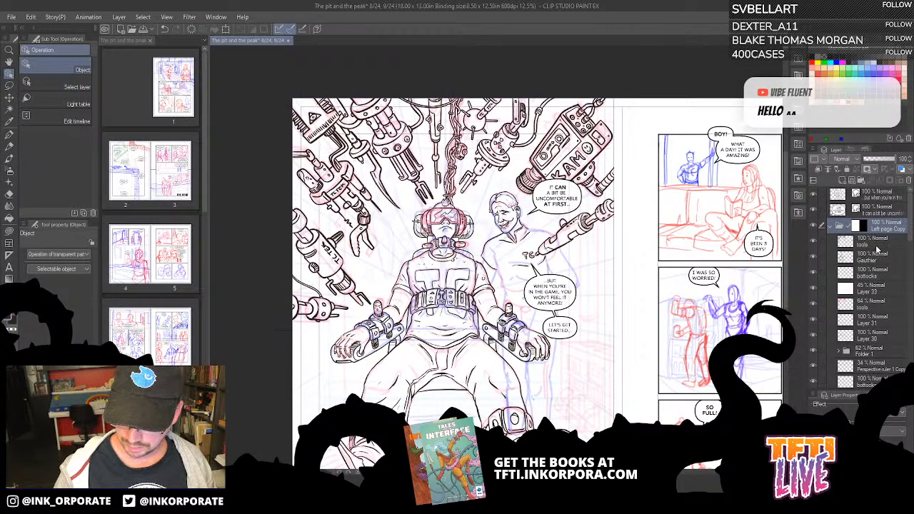
pyautogui.click(877, 246)
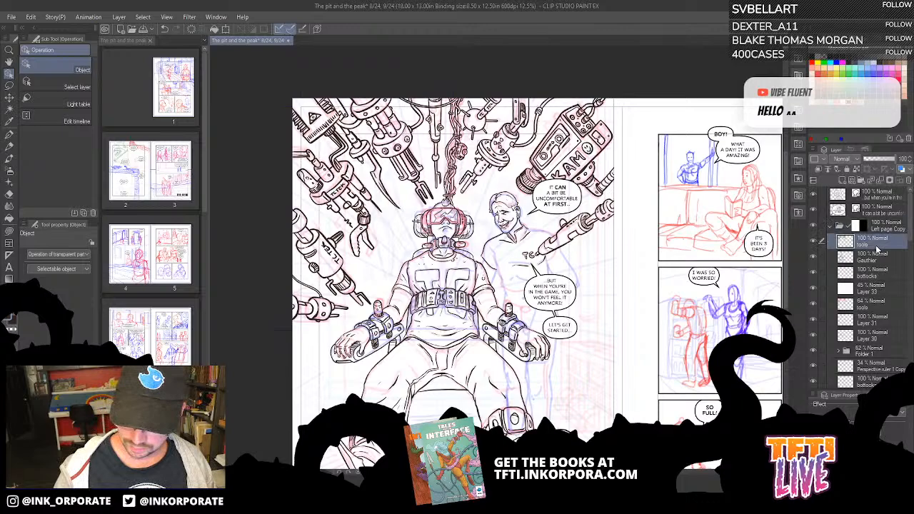
pyautogui.click(8, 135)
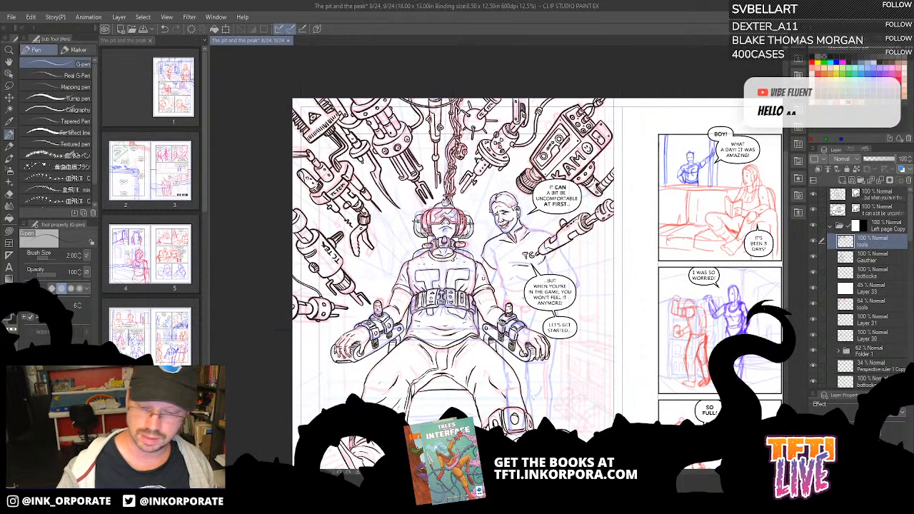
pyautogui.click(814, 241)
pyautogui.click(813, 243)
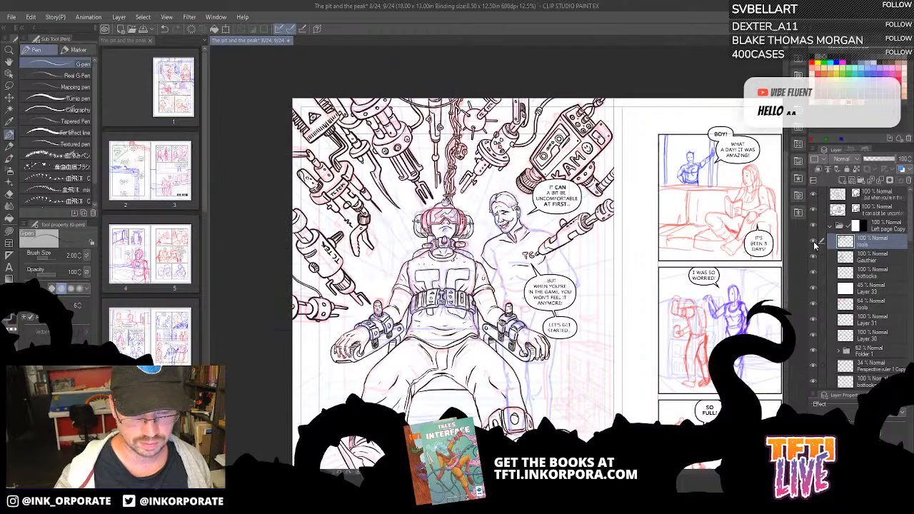
pyautogui.hotkey('ctrl', '+')
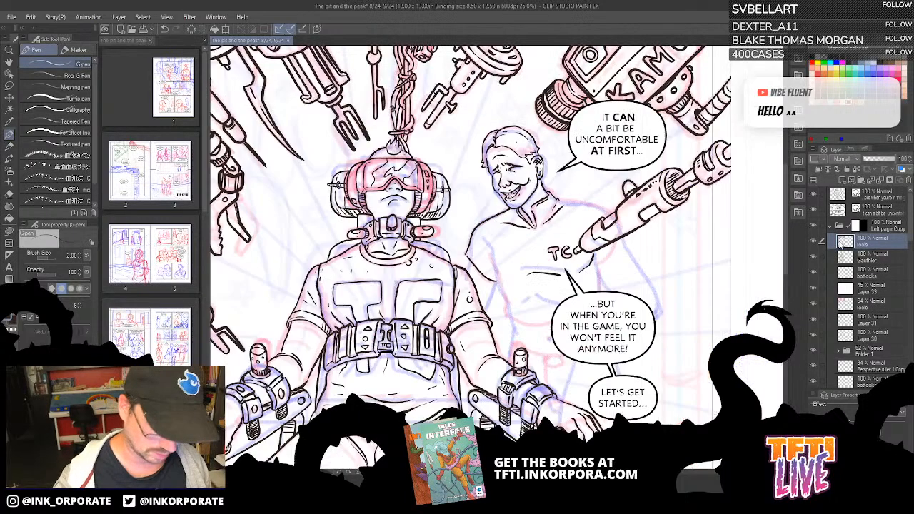
pyautogui.moveTo(593, 253); pyautogui.dragTo(617, 266)
pyautogui.moveTo(672, 127); pyautogui.dragTo(714, 269)
pyautogui.moveTo(492, 299)
pyautogui.mouseDown()
pyautogui.moveTo(506, 246)
pyautogui.moveTo(516, 243)
pyautogui.mouseUp()
pyautogui.moveTo(624, 169)
pyautogui.mouseDown()
pyautogui.moveTo(609, 264)
pyautogui.moveTo(485, 289)
pyautogui.moveTo(461, 322)
pyautogui.mouseUp()
pyautogui.moveTo(439, 373); pyautogui.dragTo(503, 367)
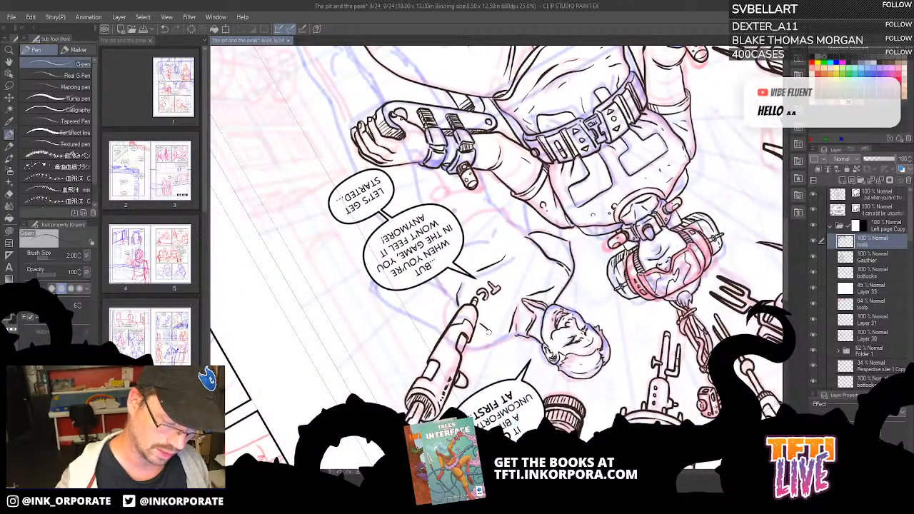
pyautogui.moveTo(488, 328); pyautogui.dragTo(474, 303)
pyautogui.moveTo(586, 168); pyautogui.dragTo(468, 338)
pyautogui.moveTo(535, 253)
pyautogui.mouseDown()
pyautogui.moveTo(563, 247)
pyautogui.moveTo(652, 268)
pyautogui.mouseUp()
pyautogui.moveTo(557, 223)
pyautogui.mouseDown()
pyautogui.moveTo(585, 187)
pyautogui.moveTo(559, 222)
pyautogui.moveTo(603, 188)
pyautogui.mouseUp()
pyautogui.hotkey('ctrl', 'z')
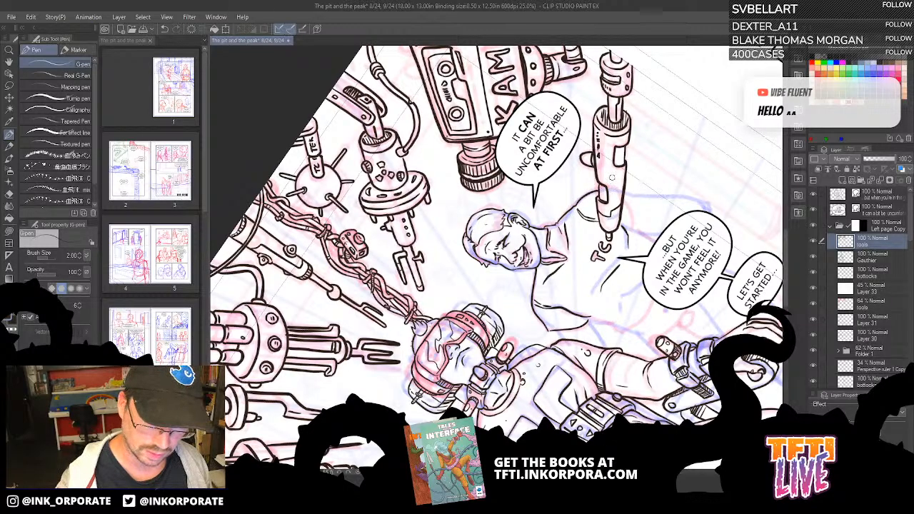
# Ink the standing man's sleeve edges on both arms and add a fold line across the chest of his shirt.
pyautogui.press('^')
pyautogui.press('^')
pyautogui.press('^')
pyautogui.press('^')
pyautogui.press('^')
pyautogui.press('^')
pyautogui.press('^')
pyautogui.scroll(-3, 464, 242)
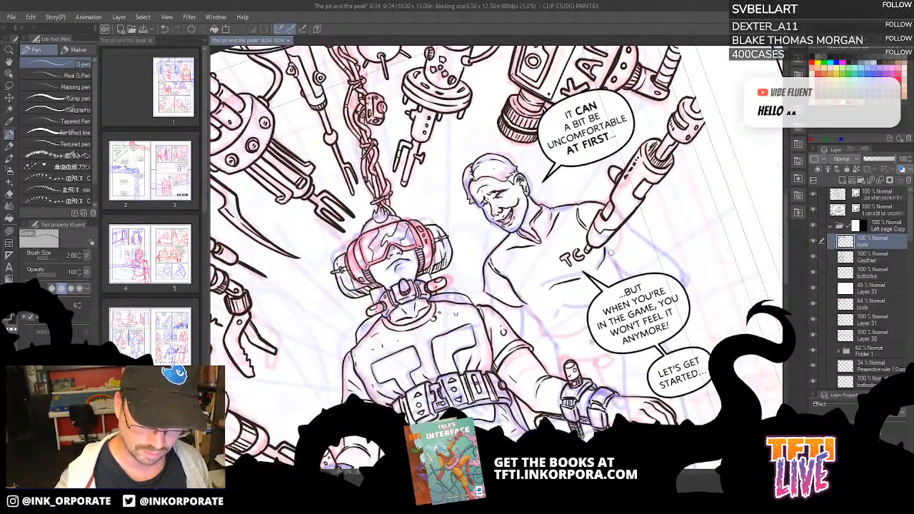
pyautogui.moveTo(611, 253); pyautogui.dragTo(625, 218)
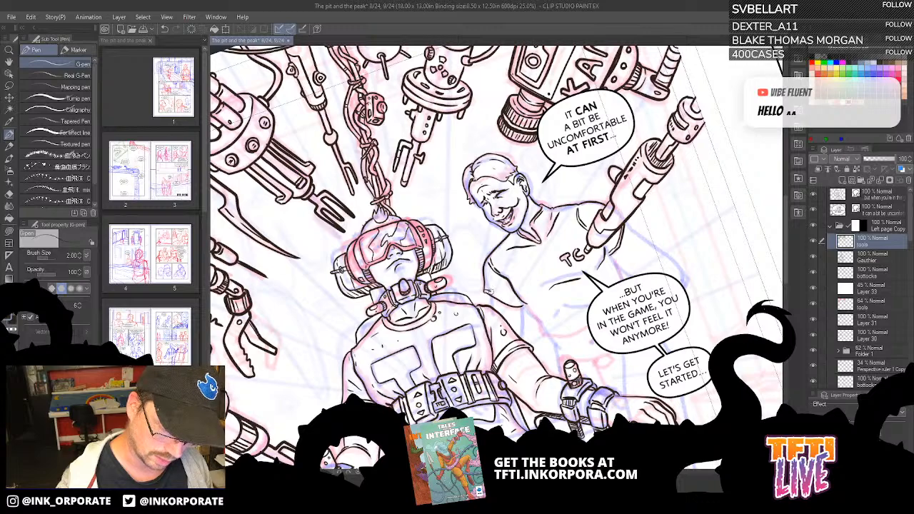
pyautogui.moveTo(489, 292); pyautogui.dragTo(526, 307)
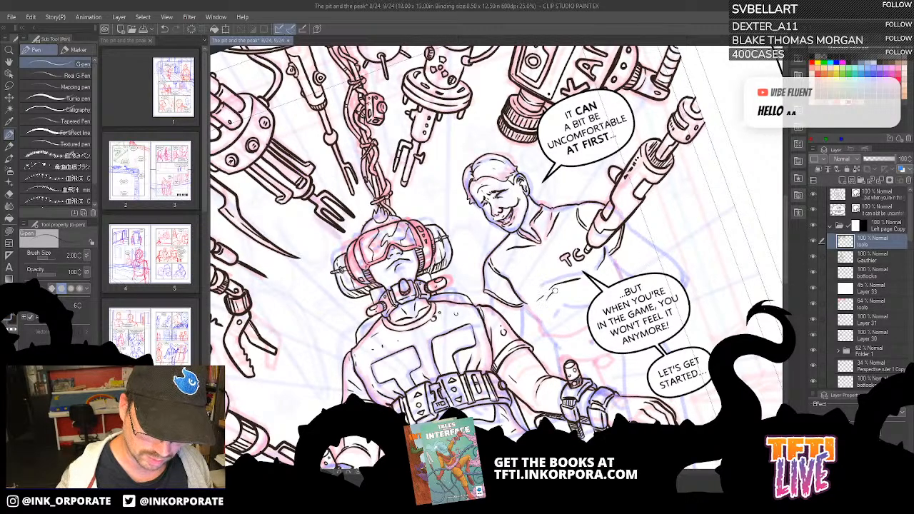
pyautogui.moveTo(551, 293); pyautogui.dragTo(566, 287)
# Ink both sides of the standing man's shirt from the armpits down toward the waist.
pyautogui.moveTo(639, 347); pyautogui.dragTo(597, 222)
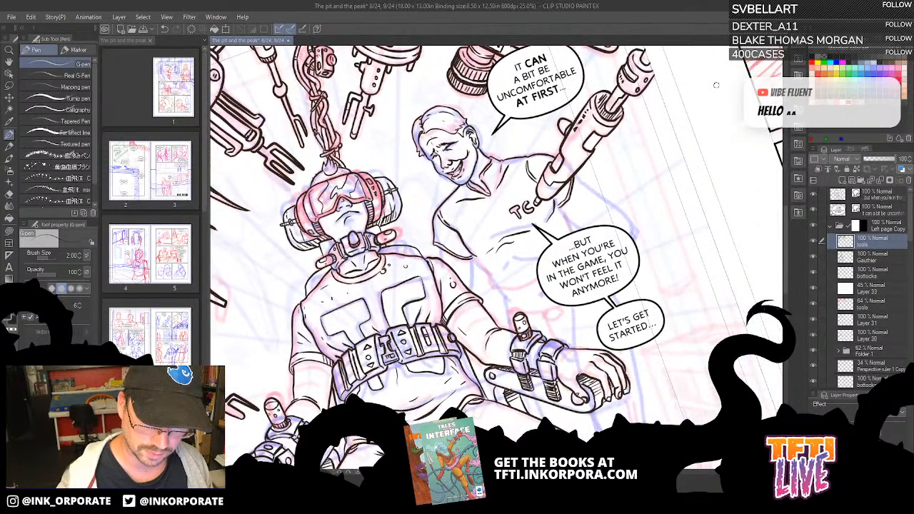
pyautogui.moveTo(717, 85); pyautogui.dragTo(535, 214)
pyautogui.moveTo(472, 273); pyautogui.dragTo(537, 288)
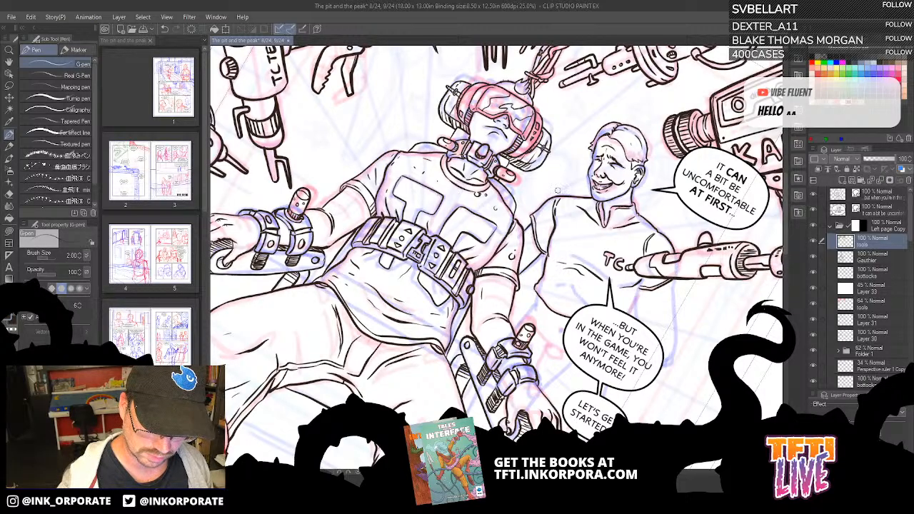
pyautogui.press('^')
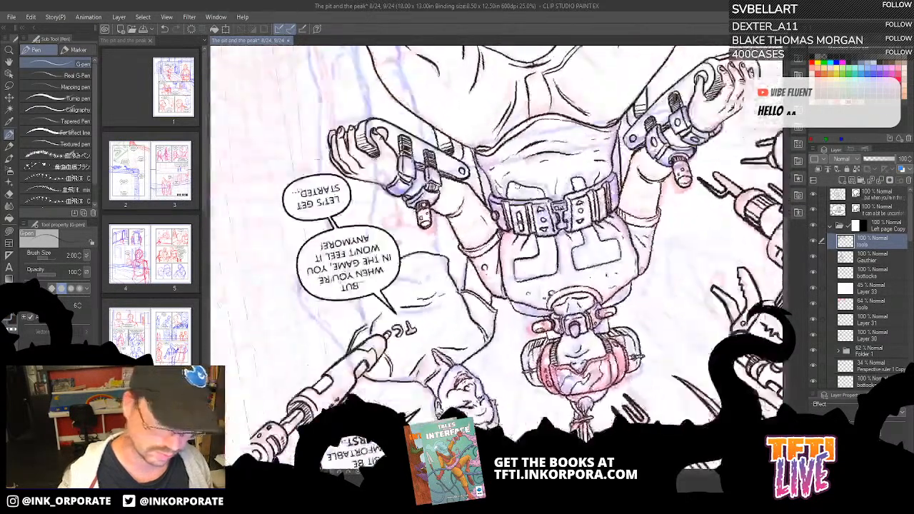
pyautogui.press('^')
pyautogui.moveTo(611, 150); pyautogui.dragTo(579, 189)
pyautogui.press('^')
pyautogui.moveTo(587, 239); pyautogui.dragTo(583, 270)
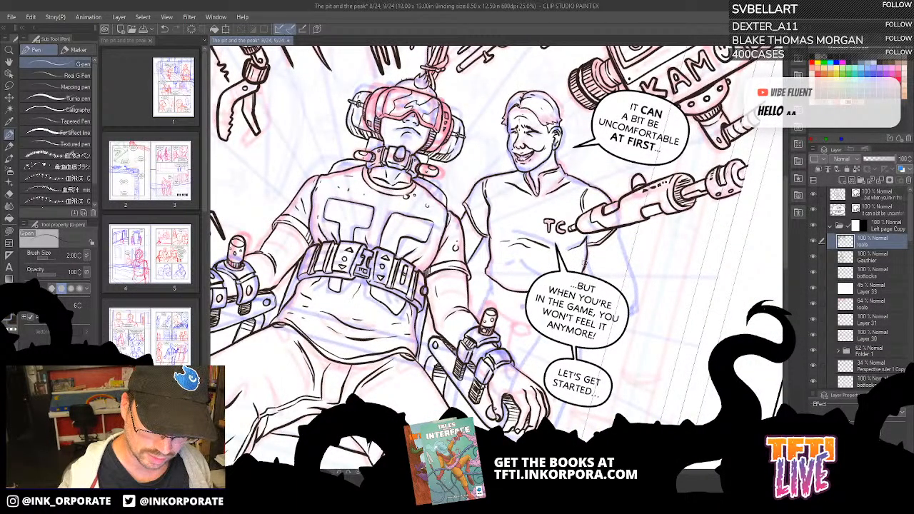
# Hide both left-page speech balloon layers and ink the curved bottom hem of the standing man's shirt.
pyautogui.click(813, 193)
pyautogui.click(815, 210)
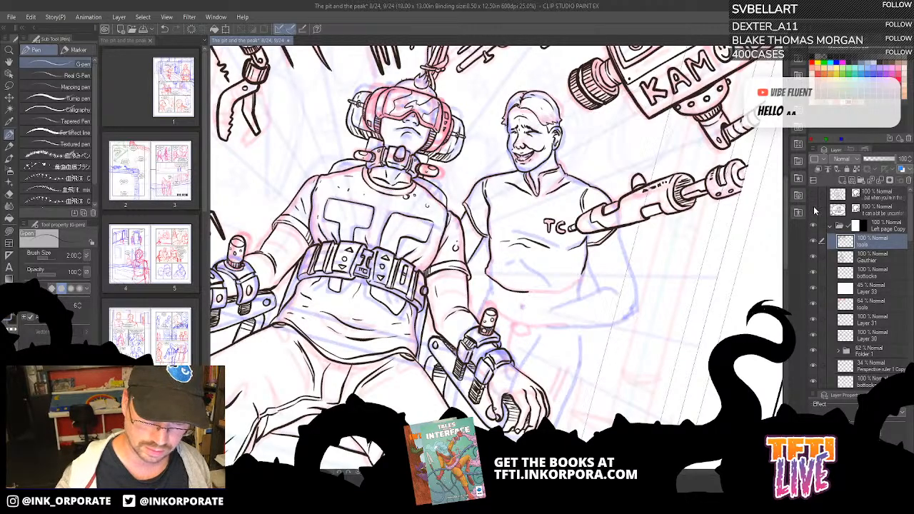
pyautogui.press('^')
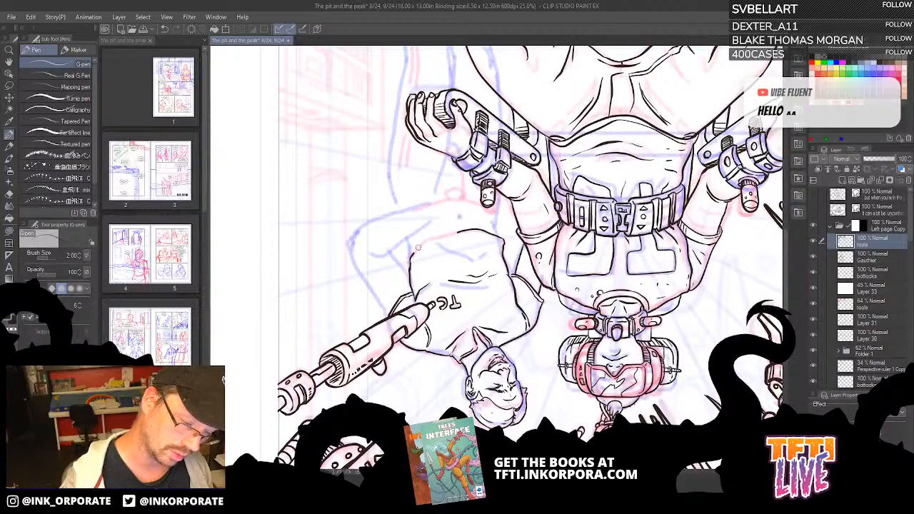
pyautogui.press('^')
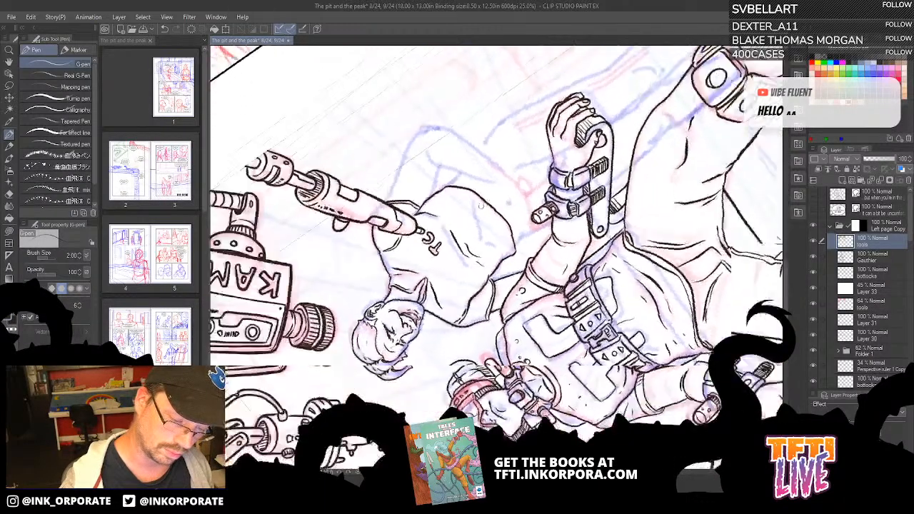
pyautogui.press('^')
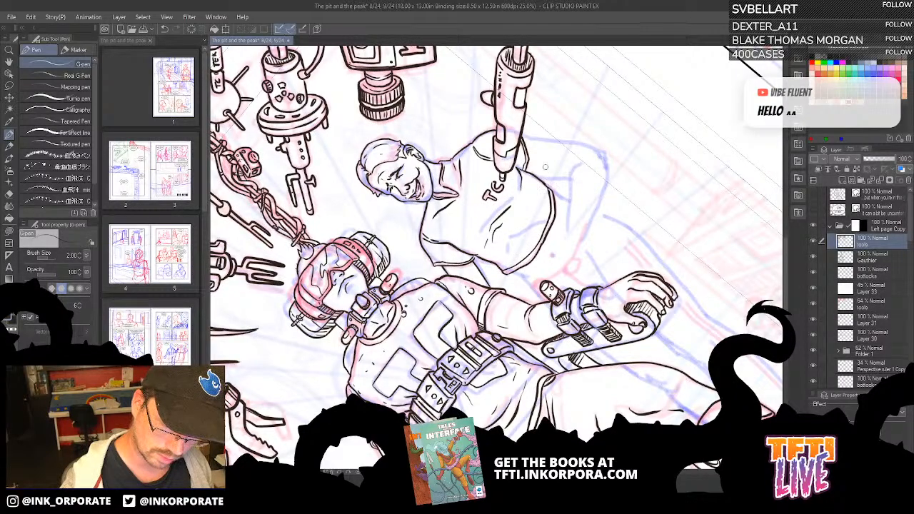
pyautogui.press('^')
pyautogui.press('^')
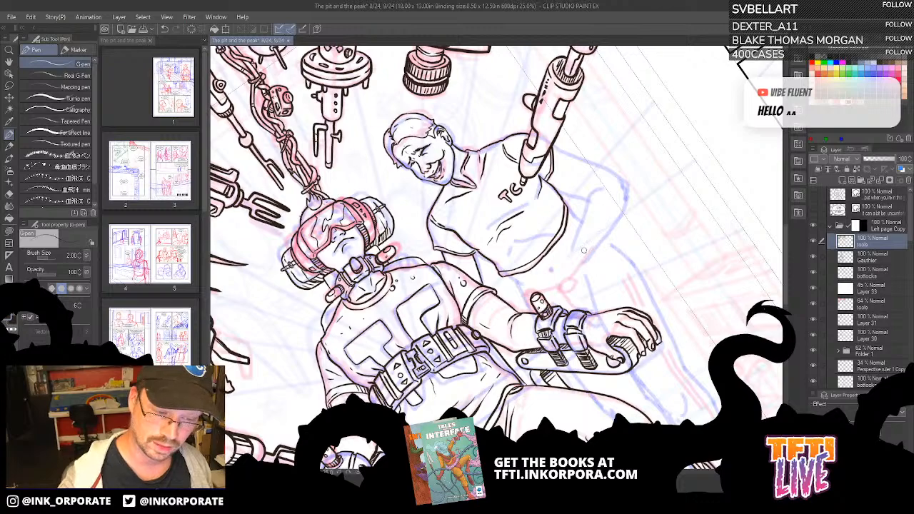
# Ink the standing man's bent arm beside the tool arm, with its upper arm, elbow crease and forearm contours.
pyautogui.moveTo(572, 249)
pyautogui.mouseDown()
pyautogui.moveTo(590, 194)
pyautogui.moveTo(609, 183)
pyautogui.mouseUp()
pyautogui.press('^')
pyautogui.press('^')
pyautogui.press('^')
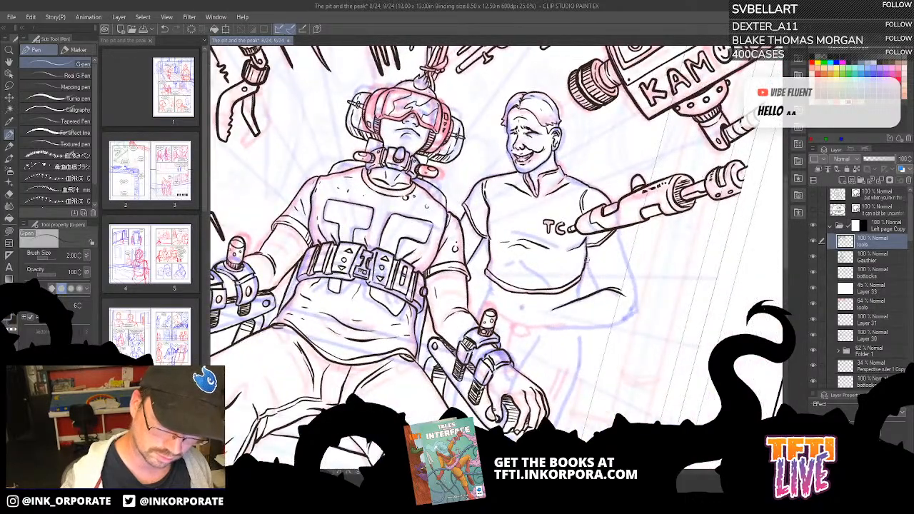
pyautogui.moveTo(586, 259)
pyautogui.mouseDown()
pyautogui.moveTo(597, 286)
pyautogui.moveTo(590, 278)
pyautogui.moveTo(474, 326)
pyautogui.moveTo(442, 299)
pyautogui.moveTo(440, 215)
pyautogui.moveTo(489, 209)
pyautogui.mouseUp()
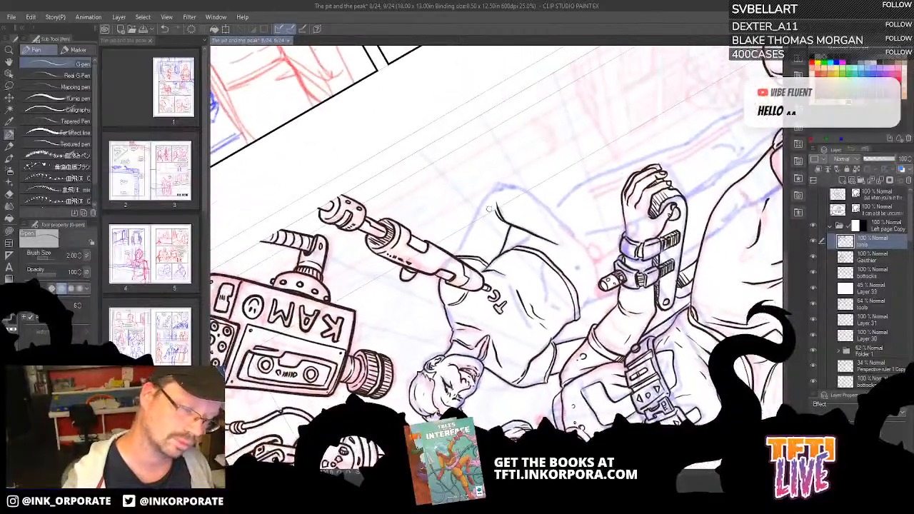
pyautogui.moveTo(457, 253); pyautogui.dragTo(500, 182)
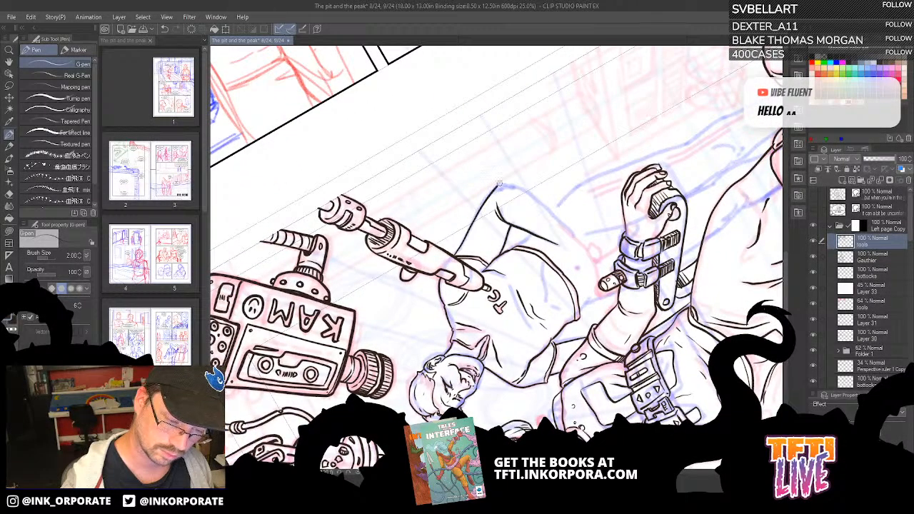
pyautogui.moveTo(555, 203)
pyautogui.mouseDown()
pyautogui.moveTo(575, 195)
pyautogui.moveTo(583, 230)
pyautogui.moveTo(564, 268)
pyautogui.mouseUp()
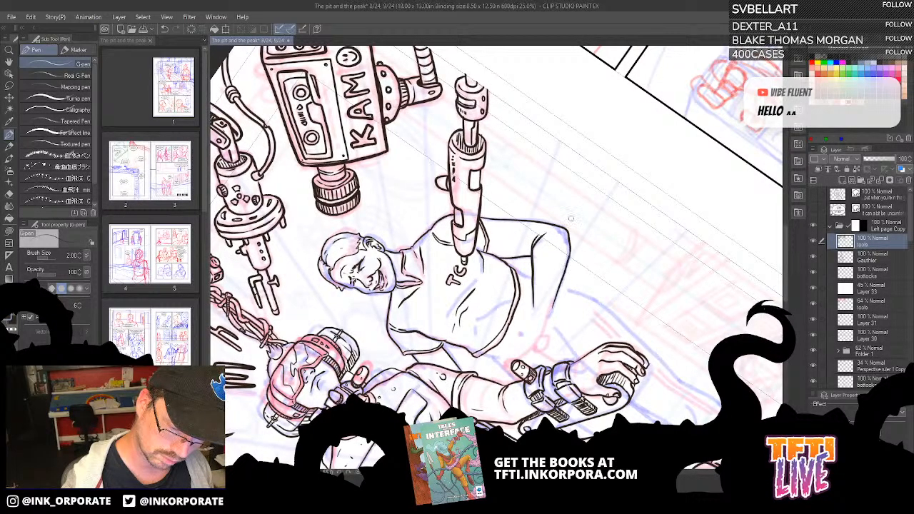
pyautogui.moveTo(584, 195); pyautogui.dragTo(599, 263)
pyautogui.moveTo(493, 342); pyautogui.dragTo(542, 250)
# Add a new layer above the tools layer and ink the wrist and first fingers of the standing man's bent arm.
pyautogui.click(843, 180)
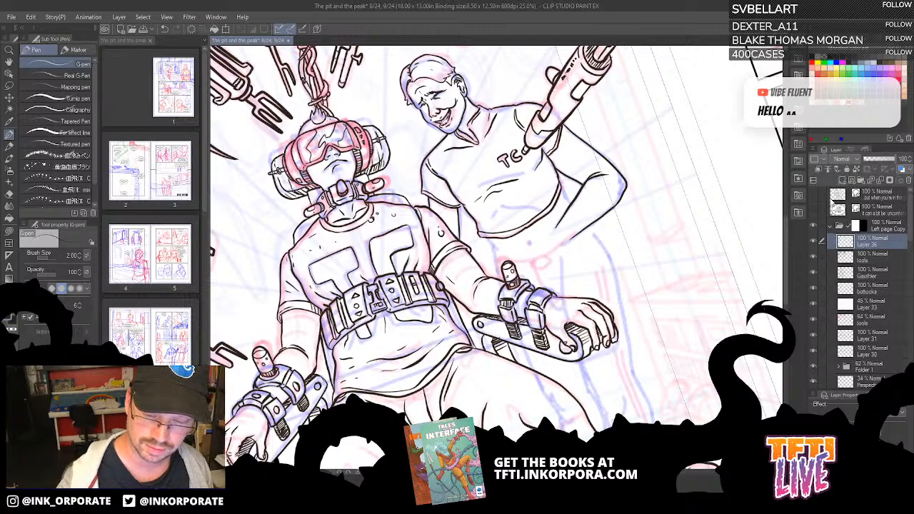
pyautogui.hotkey('ctrl', '+')
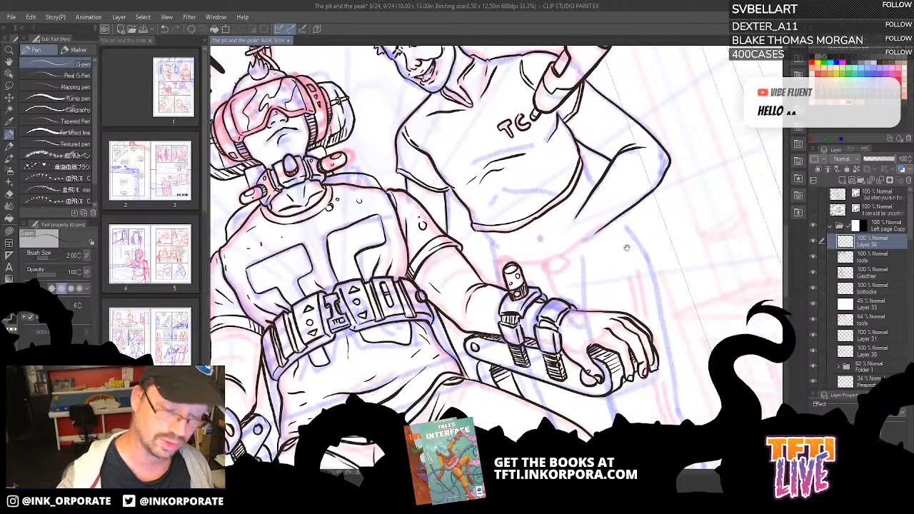
pyautogui.moveTo(627, 248); pyautogui.dragTo(703, 215)
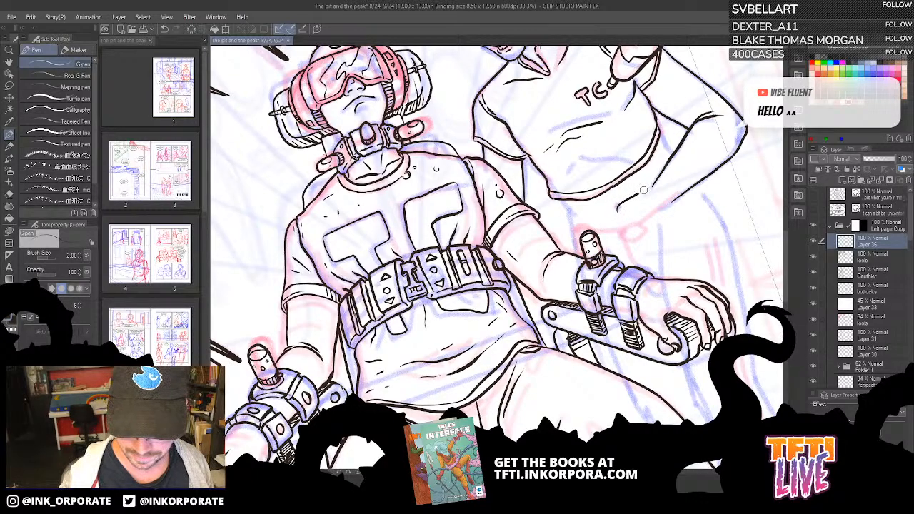
pyautogui.hotkey('ctrl', 'z')
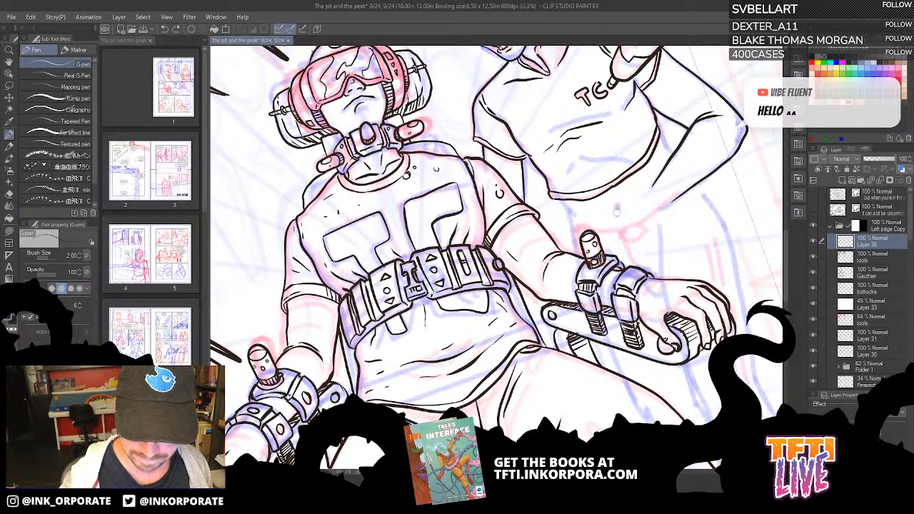
pyautogui.moveTo(619, 211); pyautogui.dragTo(658, 181)
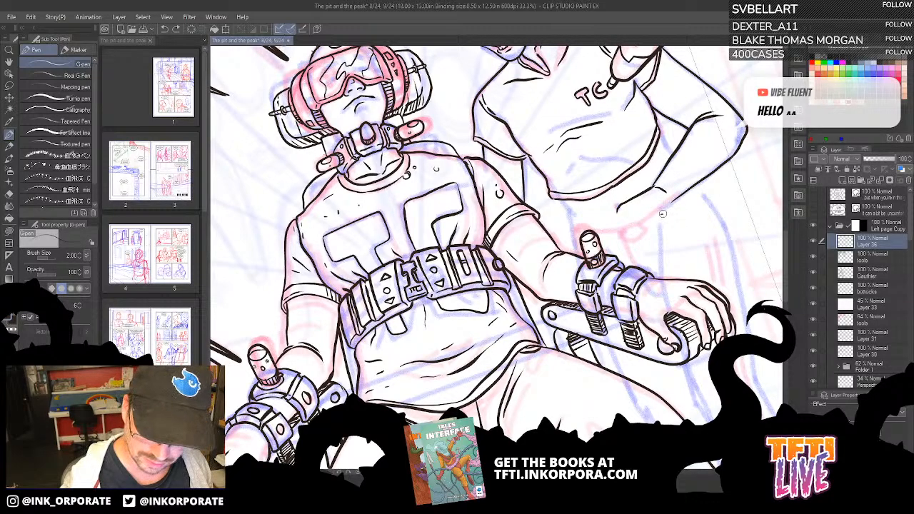
pyautogui.moveTo(662, 212); pyautogui.dragTo(673, 191)
pyautogui.moveTo(627, 213); pyautogui.dragTo(621, 205)
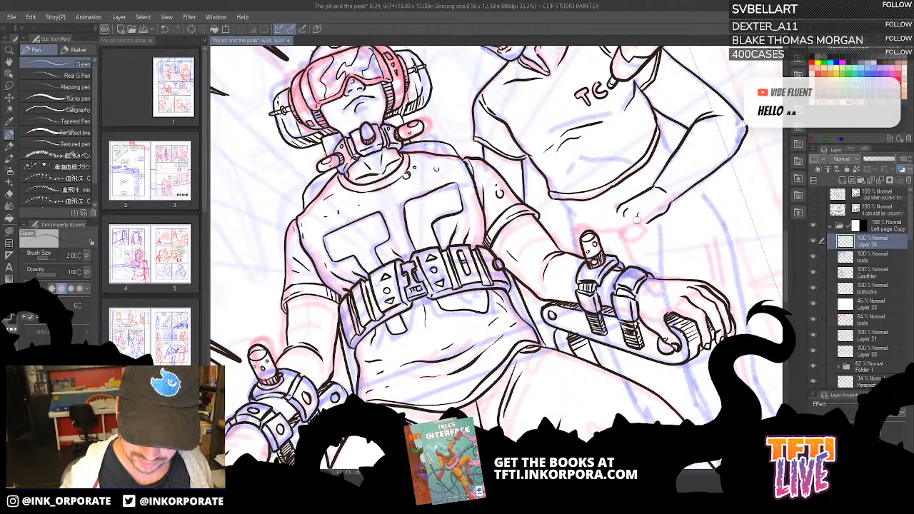
pyautogui.moveTo(636, 219)
pyautogui.mouseDown()
pyautogui.moveTo(658, 226)
pyautogui.moveTo(647, 201)
pyautogui.moveTo(626, 220)
pyautogui.moveTo(655, 250)
pyautogui.mouseUp()
pyautogui.hotkey('ctrl', 'z')
pyautogui.hotkey('ctrl', 'z')
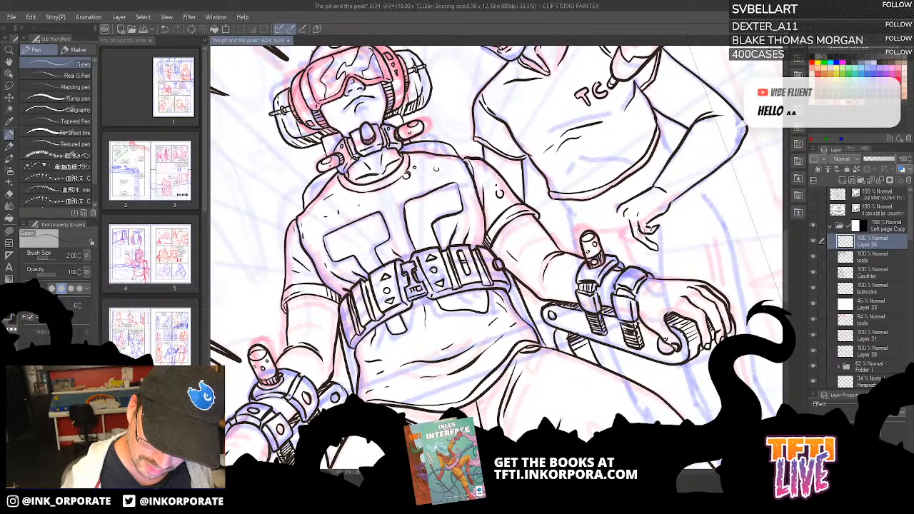
# Ink the remaining curled fingers of the standing man's hand at his hip, undoing unwanted strokes.
pyautogui.press('^')
pyautogui.press('^')
pyautogui.press('^')
pyautogui.press('^')
pyautogui.press('^')
pyautogui.press('^')
pyautogui.press('^')
pyautogui.press('^')
pyautogui.press('^')
pyautogui.press('^')
pyautogui.press('^')
pyautogui.press('^')
pyautogui.press('^')
pyautogui.press('^')
pyautogui.press('^')
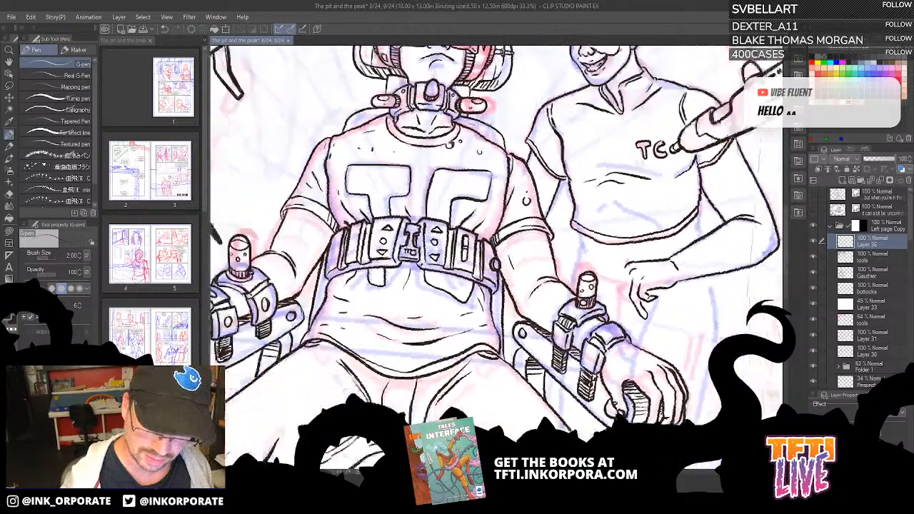
pyautogui.moveTo(585, 357)
pyautogui.mouseDown()
pyautogui.moveTo(626, 214)
pyautogui.moveTo(603, 229)
pyautogui.moveTo(610, 222)
pyautogui.moveTo(591, 251)
pyautogui.moveTo(597, 260)
pyautogui.moveTo(599, 252)
pyautogui.mouseUp()
pyautogui.hotkey('ctrl', 'z')
pyautogui.hotkey('ctrl', 'z')
pyautogui.moveTo(667, 195); pyautogui.dragTo(555, 267)
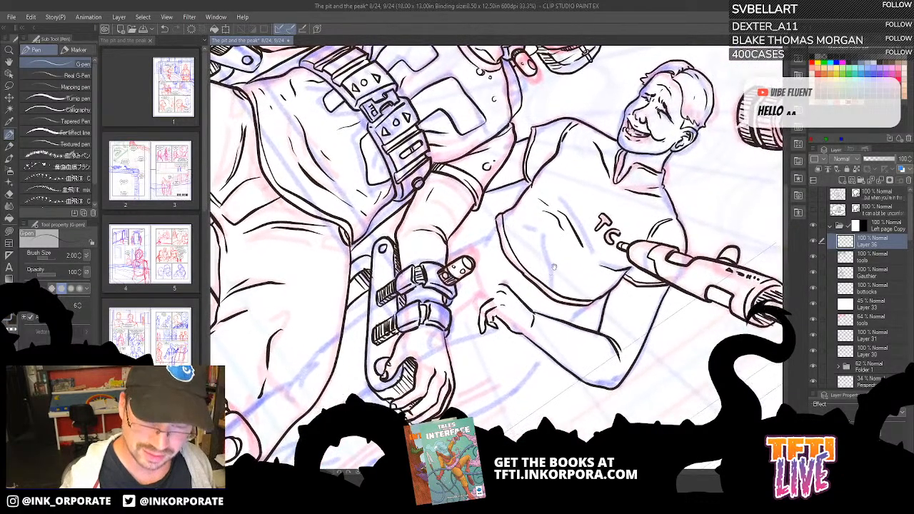
pyautogui.moveTo(557, 330); pyautogui.dragTo(570, 314)
pyautogui.moveTo(696, 116); pyautogui.dragTo(649, 163)
pyautogui.press('-')
pyautogui.press('-')
pyautogui.press('-')
pyautogui.press('-')
pyautogui.press('-')
pyautogui.press('-')
pyautogui.press('-')
pyautogui.press('-')
pyautogui.press('-')
pyautogui.press('-')
pyautogui.press('-')
pyautogui.press('-')
pyautogui.press('-')
pyautogui.press('-')
pyautogui.press('-')
pyautogui.press('-')
pyautogui.press('-')
pyautogui.press('-')
pyautogui.press('-')
pyautogui.press('-')
pyautogui.press('-')
pyautogui.press('-')
pyautogui.press('-')
pyautogui.press('-')
pyautogui.press('-')
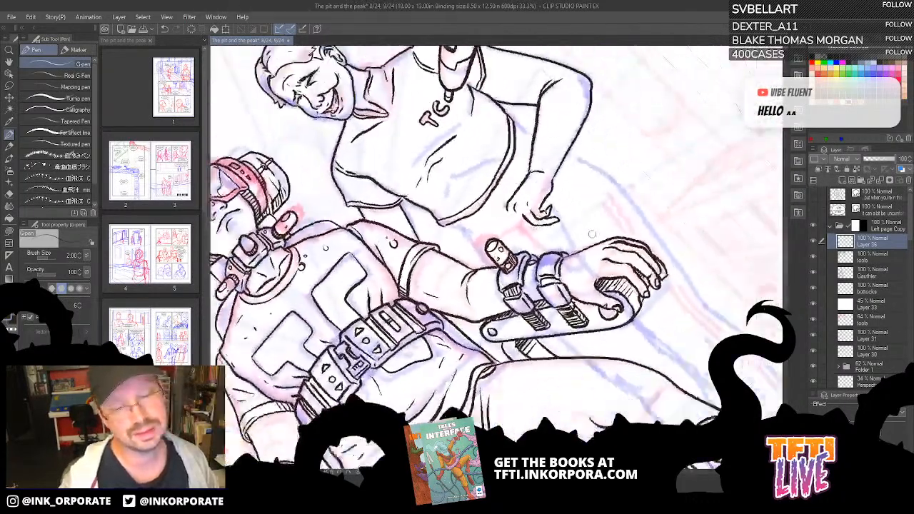
# Touch up the heel of the standing man's hand and ink his waist contour just below the shirt hem.
pyautogui.moveTo(571, 247); pyautogui.dragTo(660, 240)
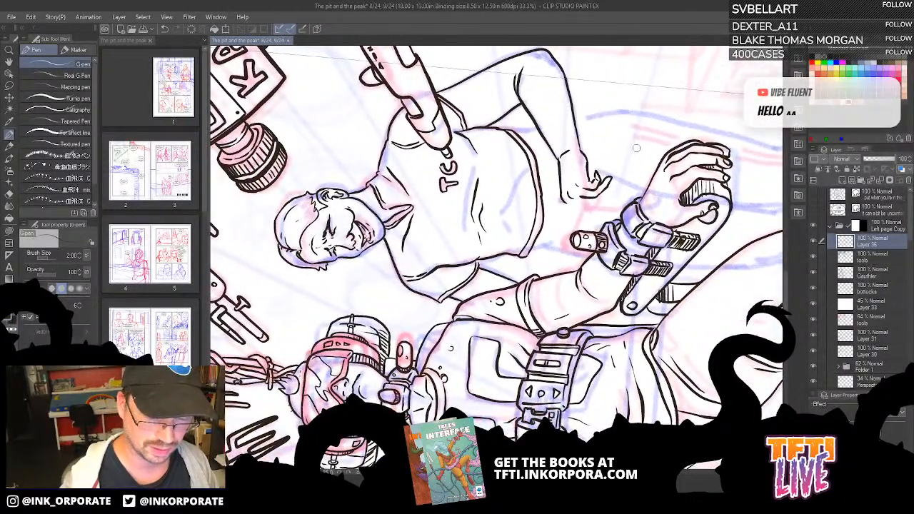
pyautogui.moveTo(571, 200); pyautogui.dragTo(591, 205)
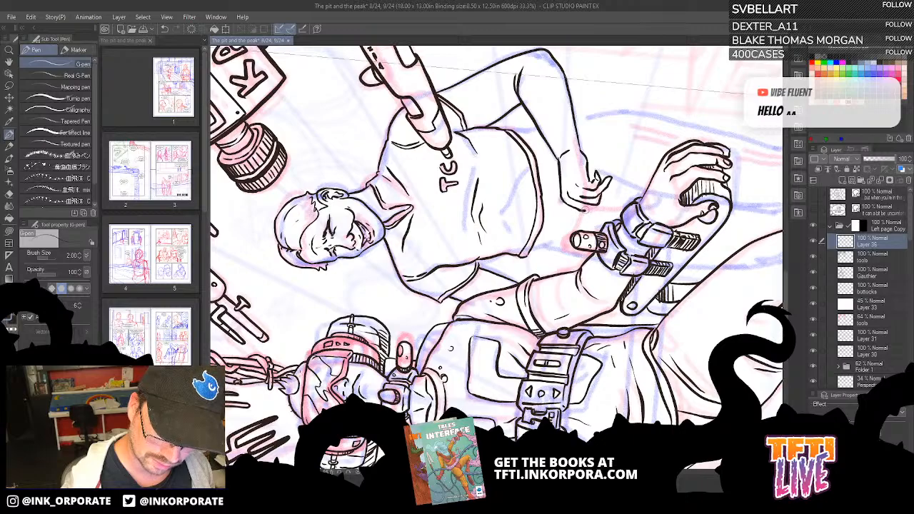
pyautogui.press('^')
pyautogui.press('^')
pyautogui.press('^')
pyautogui.press('^')
pyautogui.press('^')
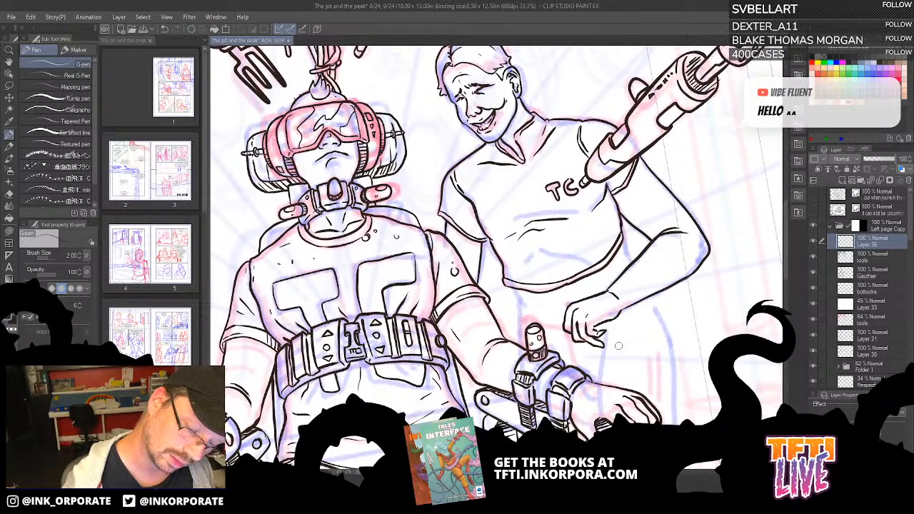
pyautogui.moveTo(611, 346)
pyautogui.mouseDown()
pyautogui.moveTo(605, 304)
pyautogui.moveTo(634, 189)
pyautogui.mouseUp()
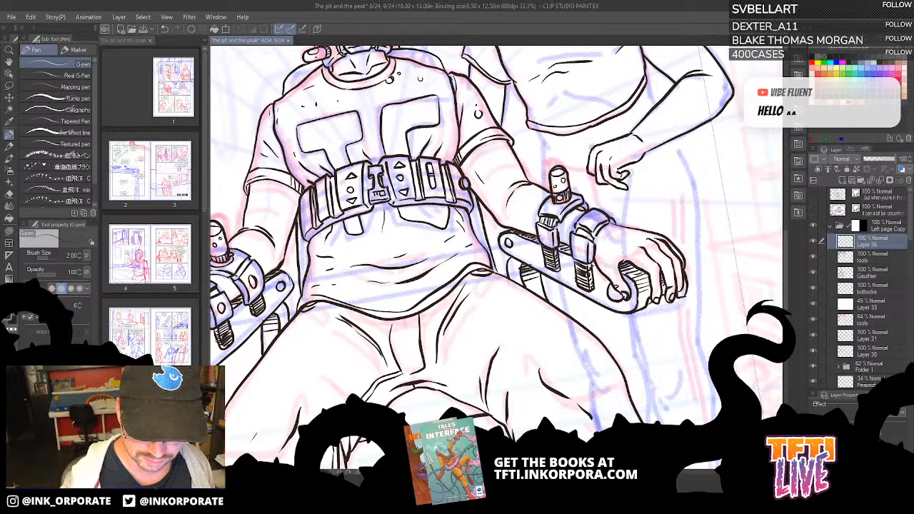
pyautogui.moveTo(628, 175); pyautogui.dragTo(622, 220)
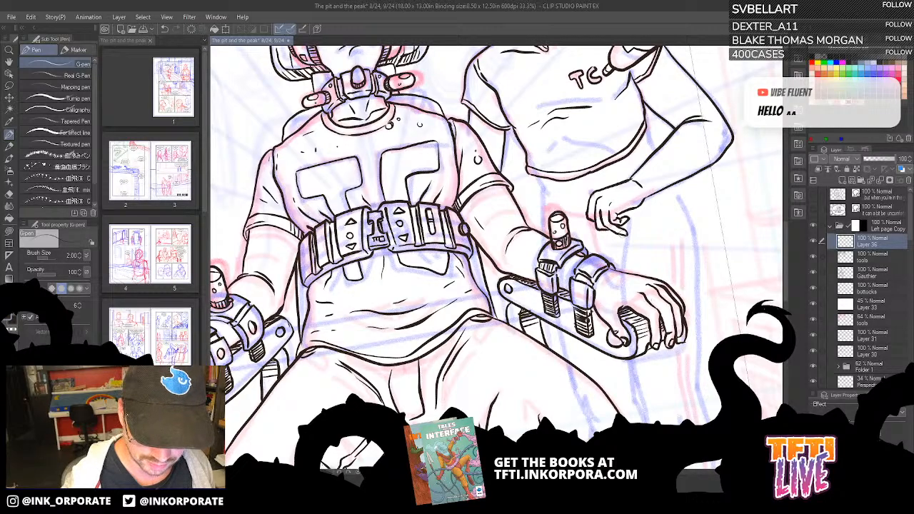
pyautogui.moveTo(675, 205); pyautogui.dragTo(666, 288)
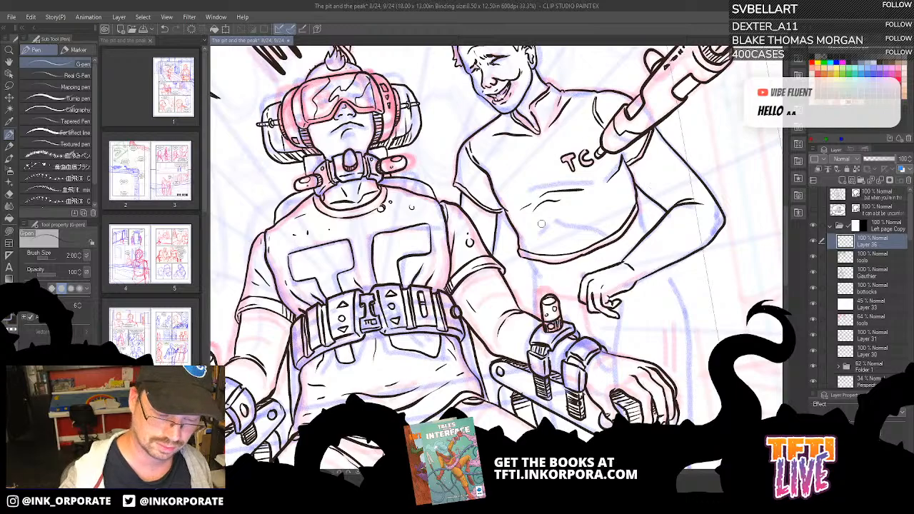
pyautogui.moveTo(529, 259); pyautogui.dragTo(537, 291)
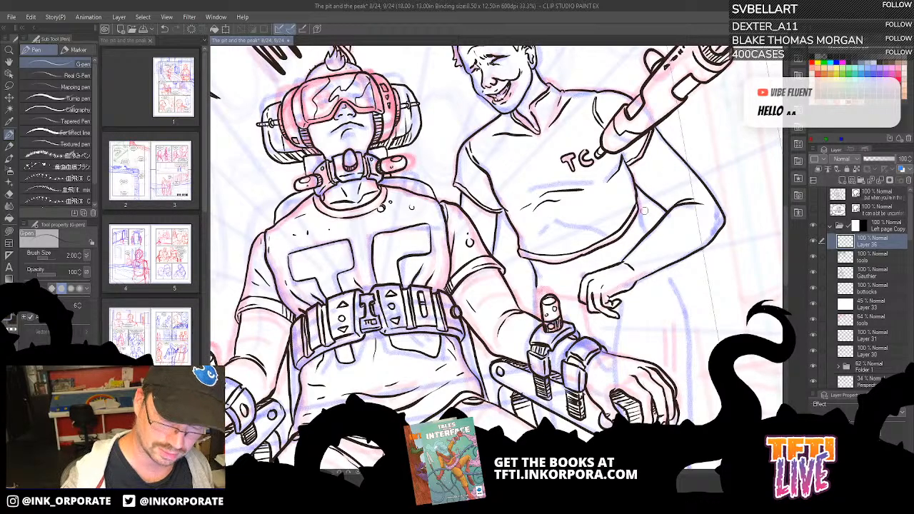
pyautogui.moveTo(633, 210); pyautogui.dragTo(647, 240)
# Toggle the upper tools layer's visibility to check which of the standing man's lines are drawn on it.
pyautogui.press('^')
pyautogui.press('^')
pyautogui.press('^')
pyautogui.press('^')
pyautogui.press('^')
pyautogui.press('^')
pyautogui.press('^')
pyautogui.press('^')
pyautogui.press('^')
pyautogui.press('^')
pyautogui.press('^')
pyautogui.press('^')
pyautogui.press('^')
pyautogui.press('^')
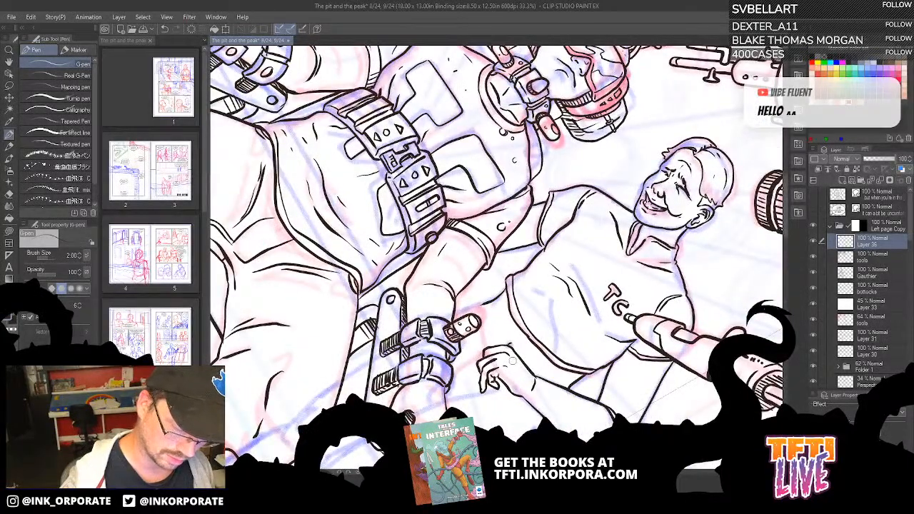
pyautogui.press('^')
pyautogui.press('^')
pyautogui.press('^')
pyautogui.press('^')
pyautogui.press('^')
pyautogui.press('^')
pyautogui.press('^')
pyautogui.press('^')
pyautogui.press('^')
pyautogui.press('^')
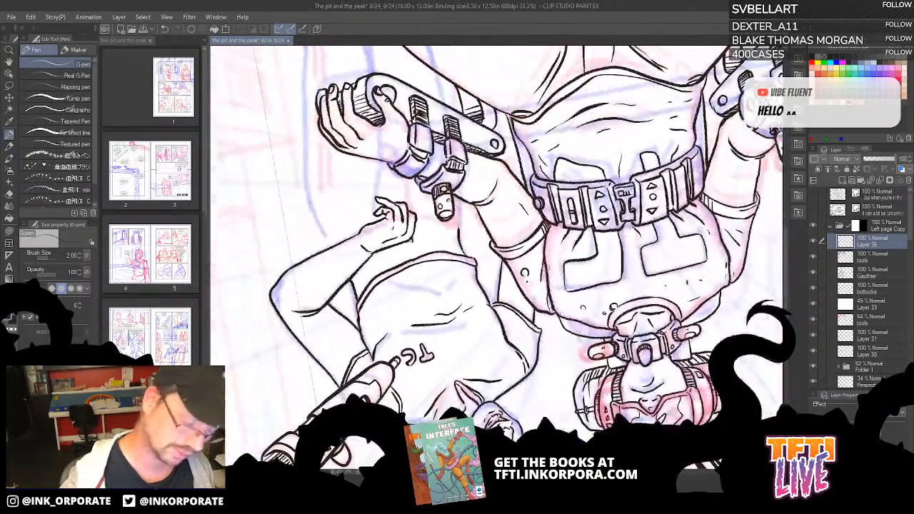
pyautogui.moveTo(470, 241); pyautogui.dragTo(644, 173)
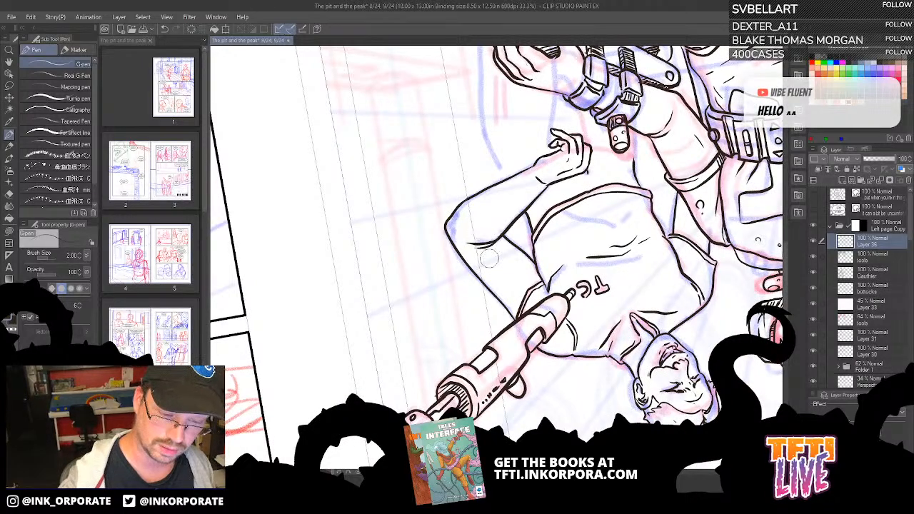
pyautogui.click(880, 264)
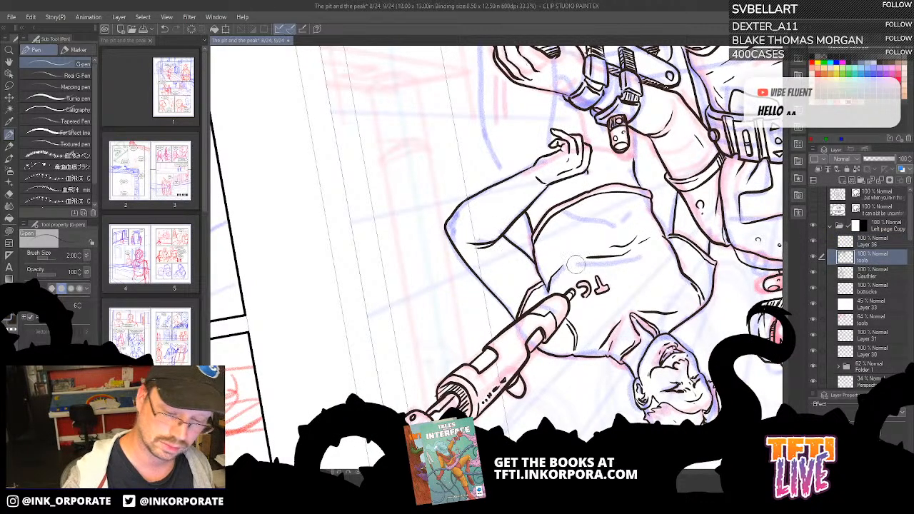
pyautogui.click(814, 259)
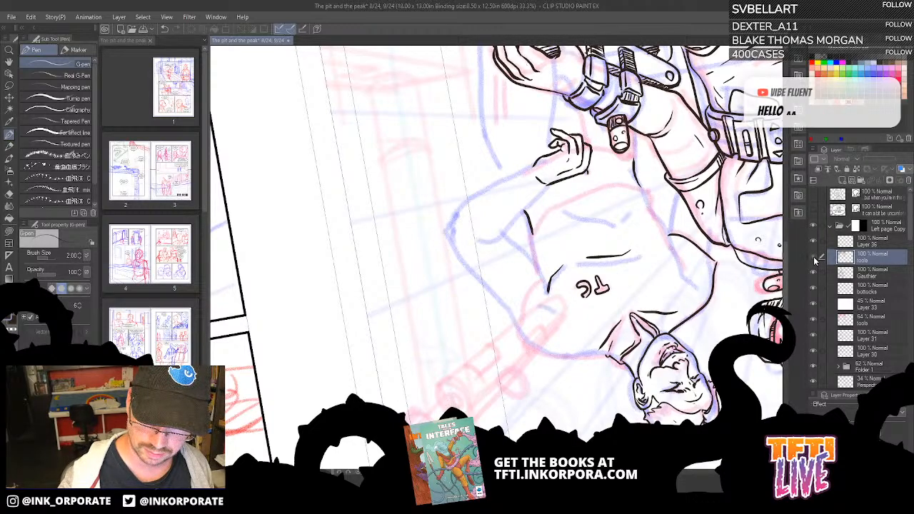
pyautogui.click(814, 259)
pyautogui.click(813, 261)
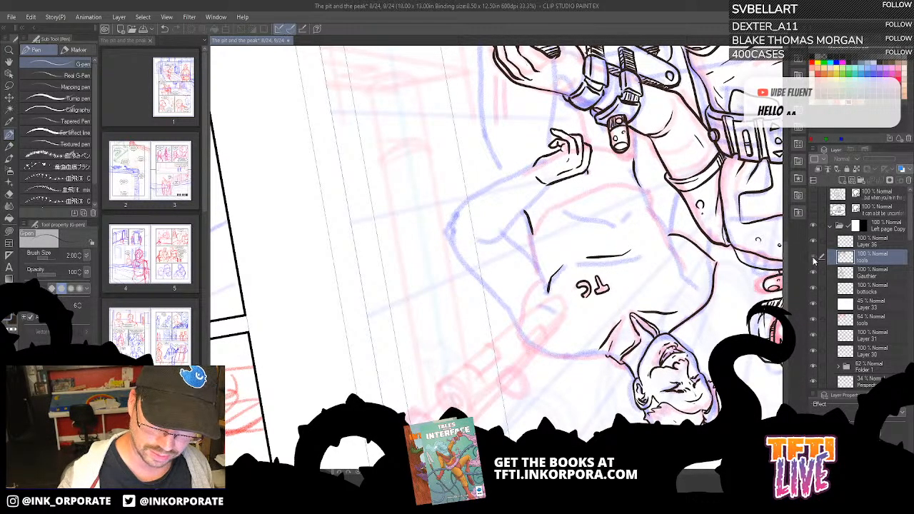
pyautogui.click(814, 260)
# Move Layer 36 beneath the Gauthier layer and hide both, along with the layer holding the standing man's head.
pyautogui.press('^')
pyautogui.press('^')
pyautogui.press('^')
pyautogui.press('^')
pyautogui.press('^')
pyautogui.press('^')
pyautogui.press('^')
pyautogui.press('^')
pyautogui.press('^')
pyautogui.press('^')
pyautogui.press('^')
pyautogui.press('^')
pyautogui.press('^')
pyautogui.press('^')
pyautogui.press('^')
pyautogui.press('^')
pyautogui.press('^')
pyautogui.press('^')
pyautogui.press('^')
pyautogui.press('^')
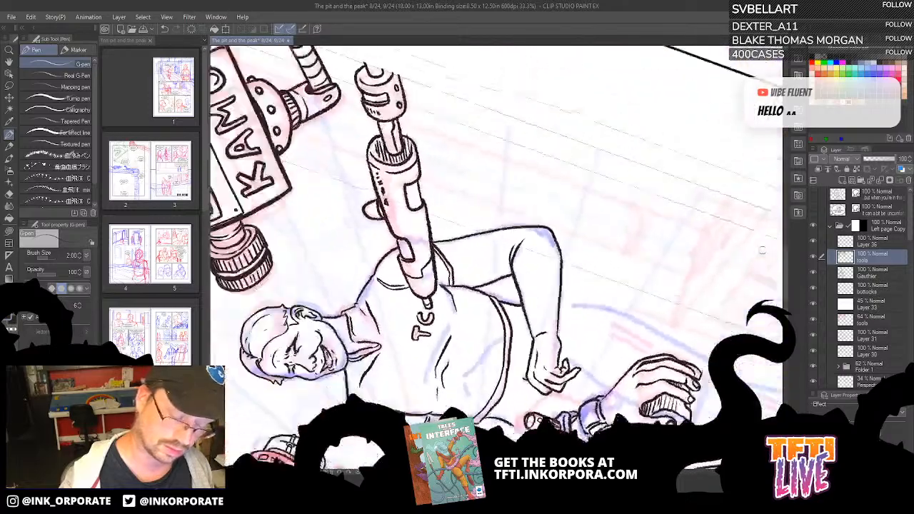
pyautogui.moveTo(762, 250); pyautogui.dragTo(629, 457)
pyautogui.moveTo(577, 261); pyautogui.dragTo(677, 267)
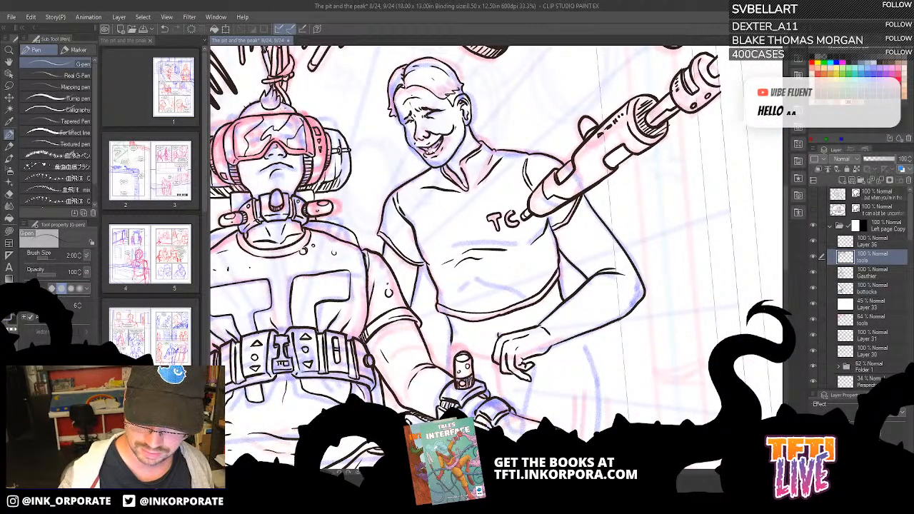
pyautogui.click(813, 288)
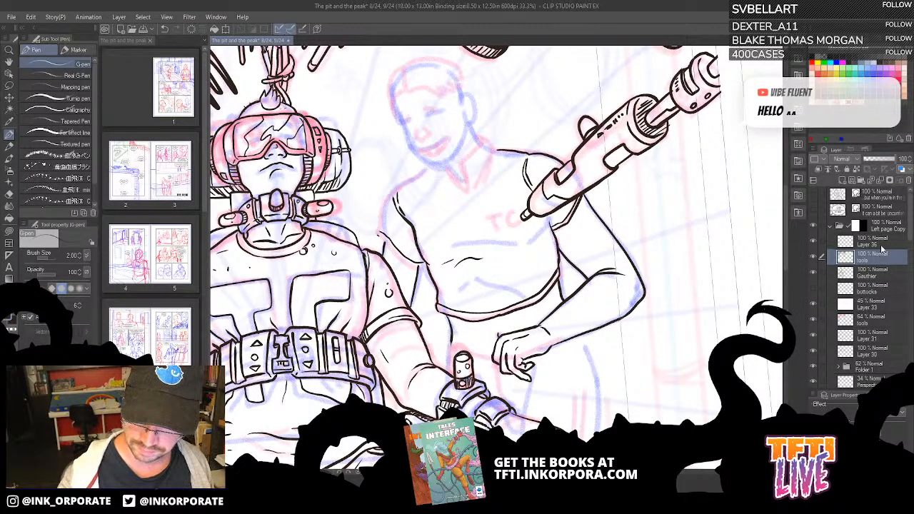
pyautogui.click(813, 244)
pyautogui.click(813, 245)
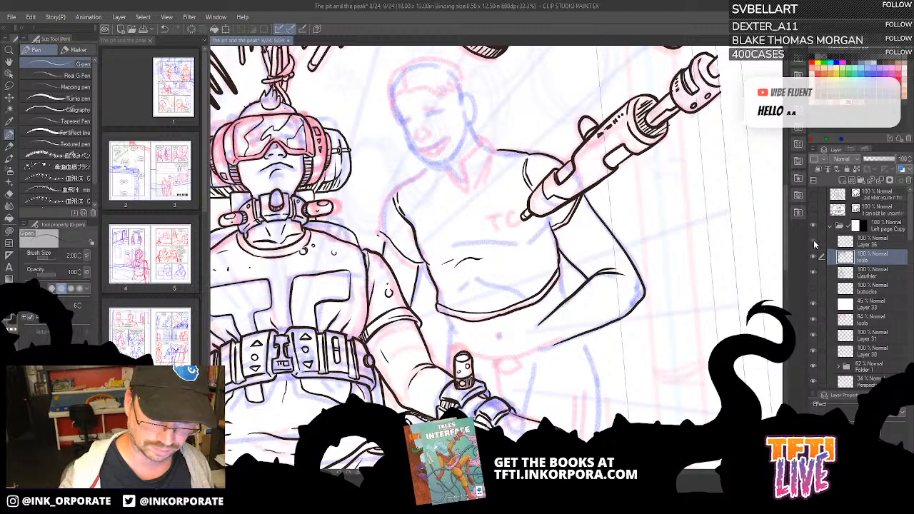
pyautogui.click(895, 242)
pyautogui.moveTo(895, 244); pyautogui.dragTo(832, 285)
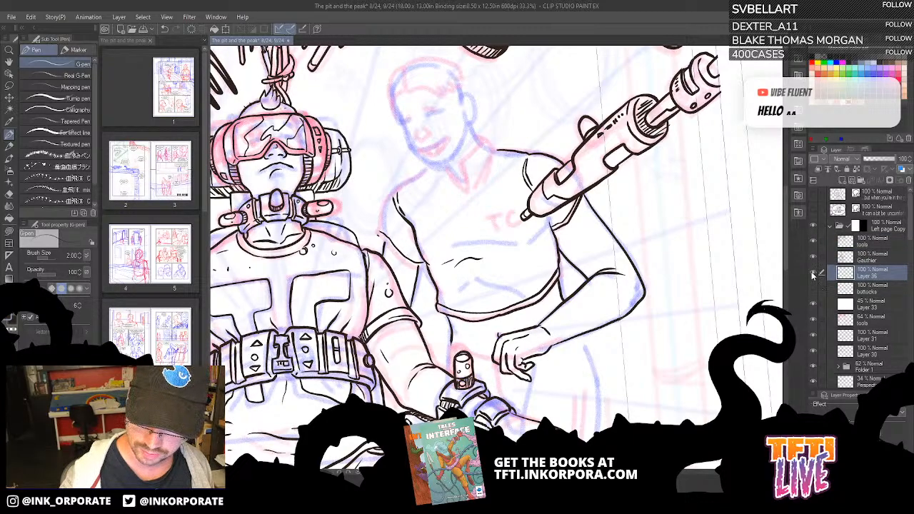
pyautogui.click(813, 275)
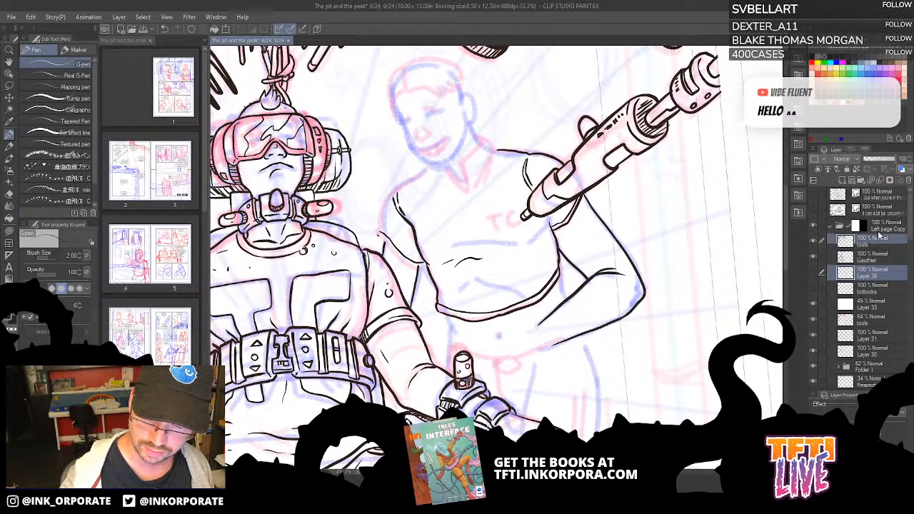
pyautogui.click(880, 238)
pyautogui.click(813, 260)
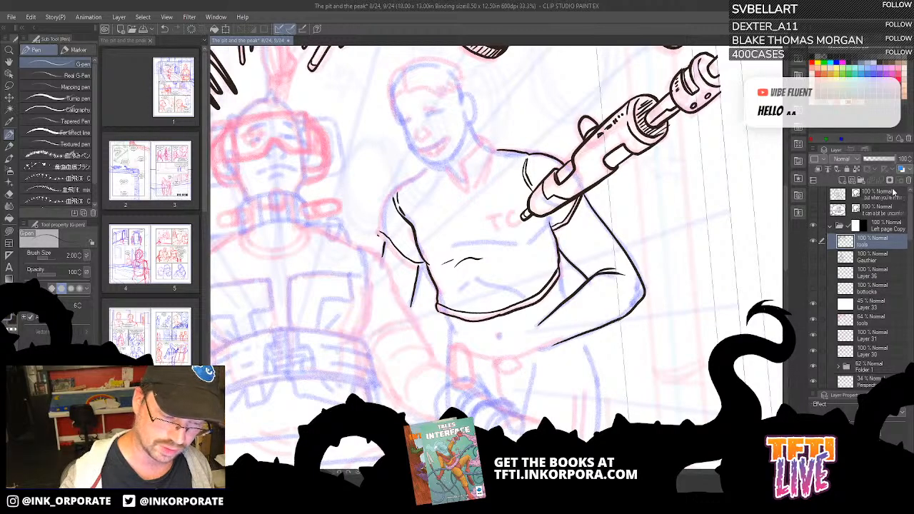
# Lasso the standing man's shirt and arm lines on the tools layer, excluding the mechanical tool arm, and cut them out.
pyautogui.press('m')
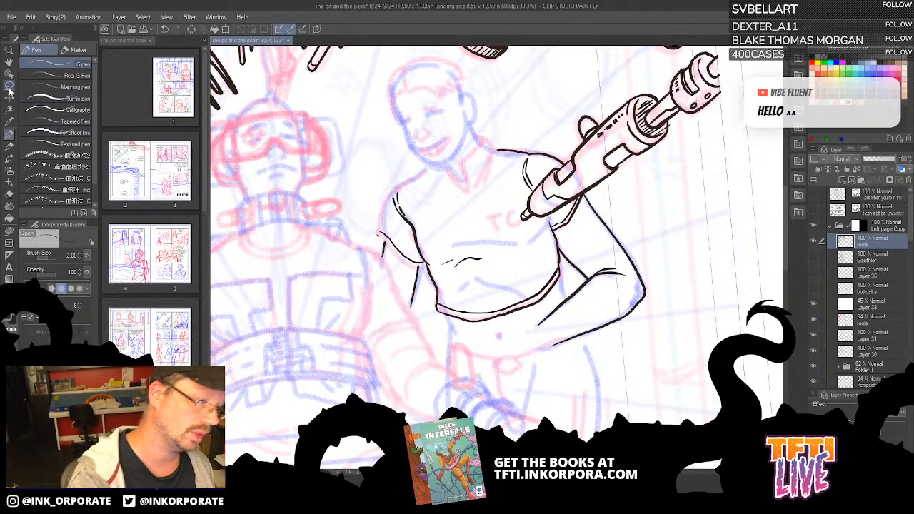
pyautogui.moveTo(576, 197)
pyautogui.mouseDown()
pyautogui.moveTo(623, 203)
pyautogui.moveTo(680, 291)
pyautogui.moveTo(593, 408)
pyautogui.moveTo(417, 395)
pyautogui.moveTo(315, 205)
pyautogui.moveTo(533, 73)
pyautogui.moveTo(570, 161)
pyautogui.moveTo(509, 205)
pyautogui.moveTo(481, 255)
pyautogui.moveTo(492, 290)
pyautogui.moveTo(542, 222)
pyautogui.moveTo(578, 191)
pyautogui.mouseUp()
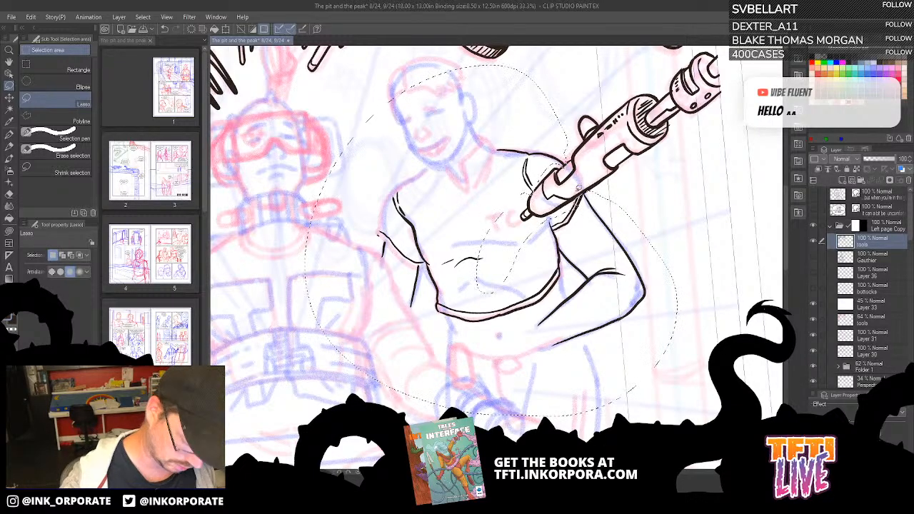
pyautogui.scroll(3, 578, 187)
pyautogui.moveTo(548, 250); pyautogui.dragTo(583, 293)
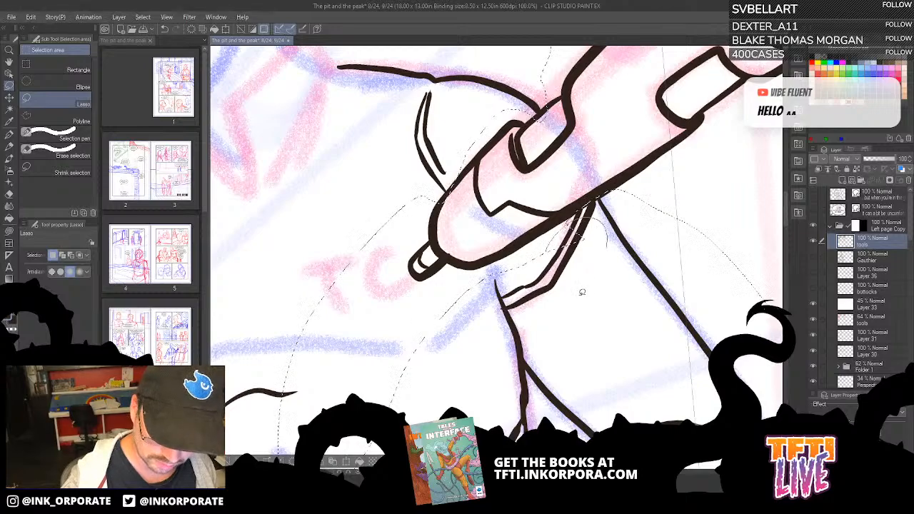
pyautogui.moveTo(603, 210); pyautogui.dragTo(603, 225)
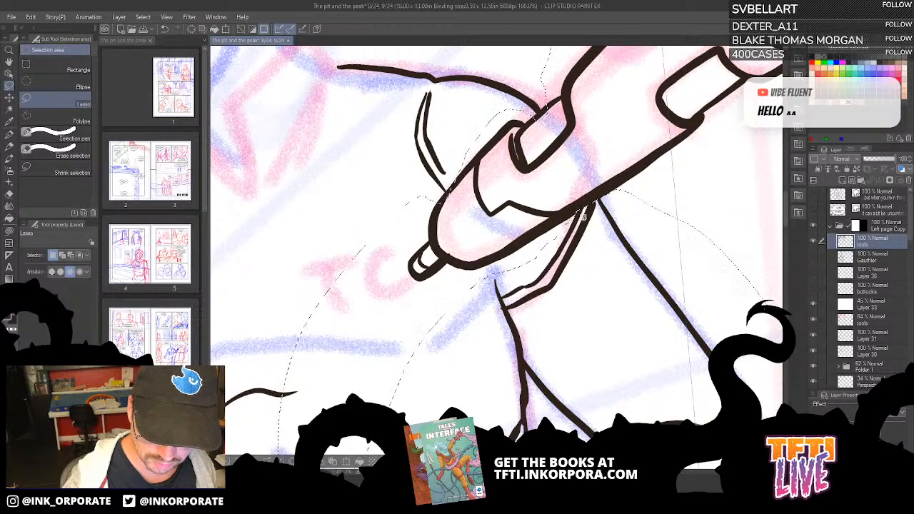
pyautogui.moveTo(476, 268); pyautogui.dragTo(538, 318)
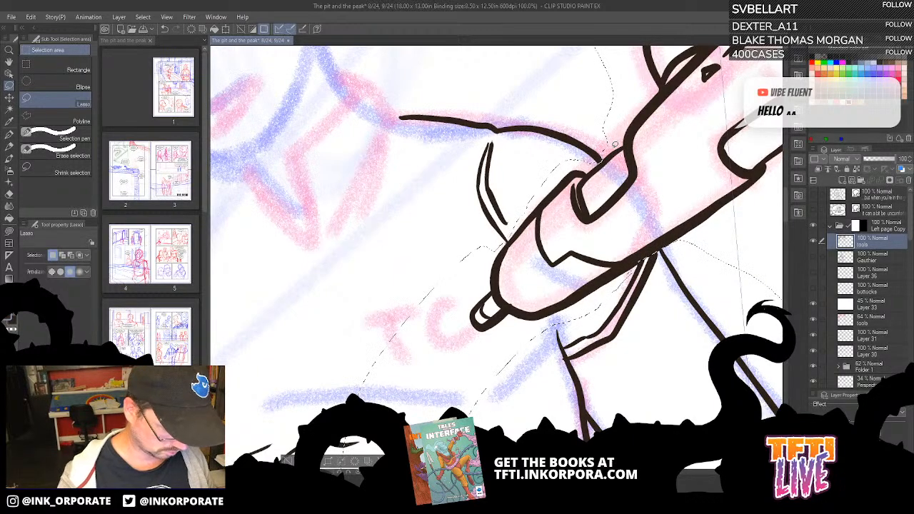
pyautogui.press('Delete')
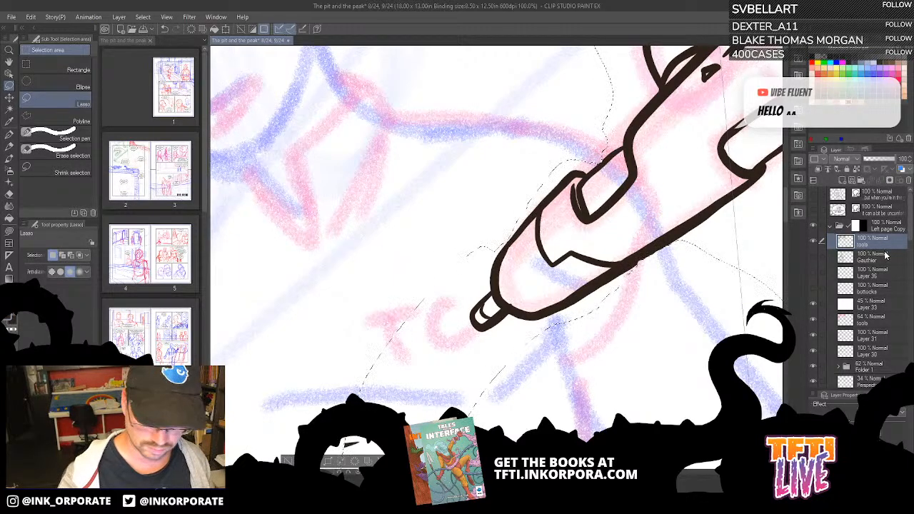
pyautogui.hotkey('ctrl', 'z')
pyautogui.moveTo(560, 404); pyautogui.dragTo(640, 282)
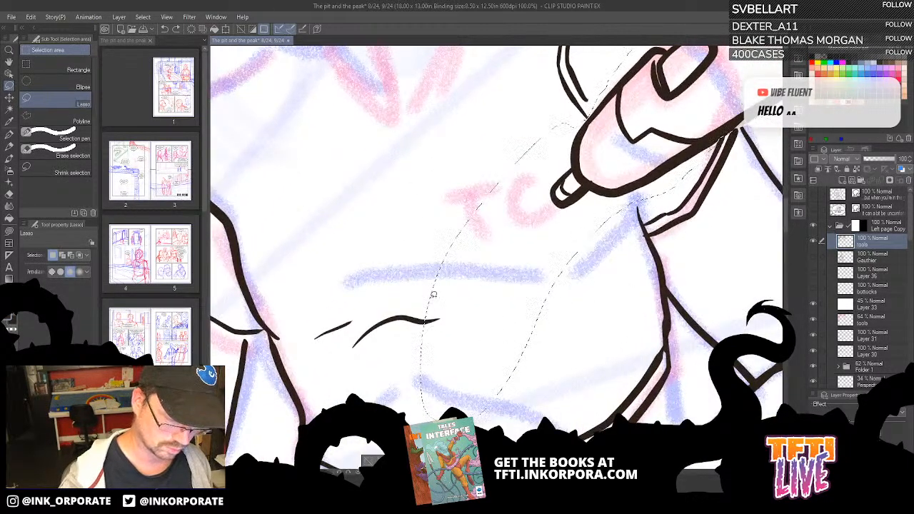
pyautogui.keyDown('alt'); pyautogui.moveTo(429, 301); pyautogui.dragTo(463, 335); pyautogui.keyUp('alt')
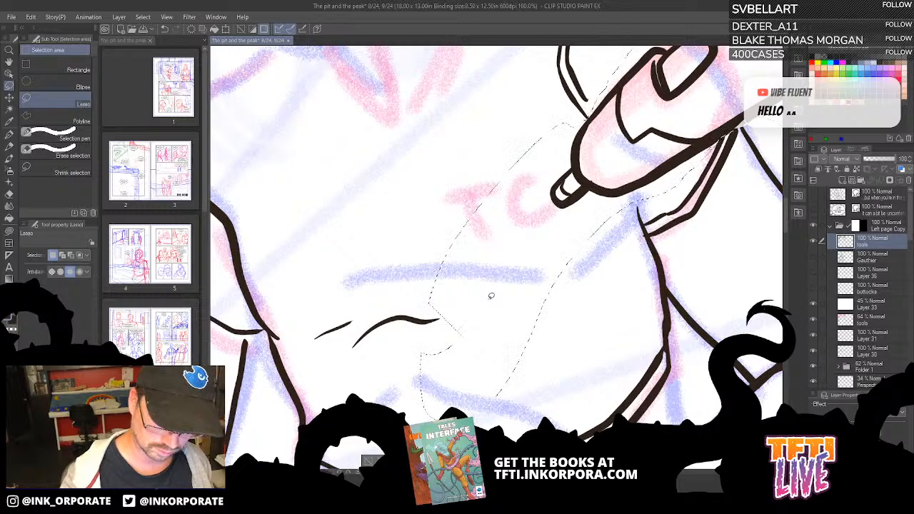
pyautogui.press('Delete')
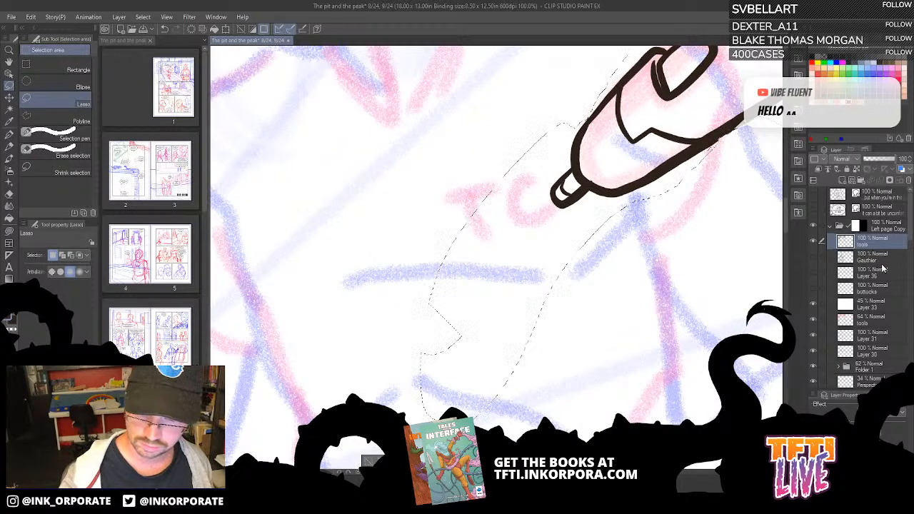
# Paste the cut shirt and arm lines as a separate layer directly above the standing man's head layer and deselect.
pyautogui.click(879, 290)
pyautogui.hotkey('ctrl', 'v')
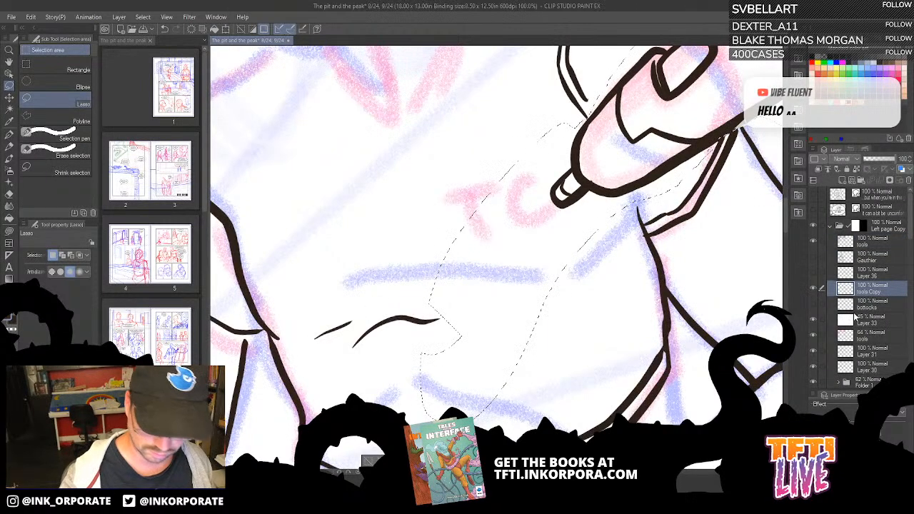
pyautogui.hotkey('ctrl', 'd')
# Hide the tools layer and show the standing man's head layer to check his separated line art.
pyautogui.click(813, 241)
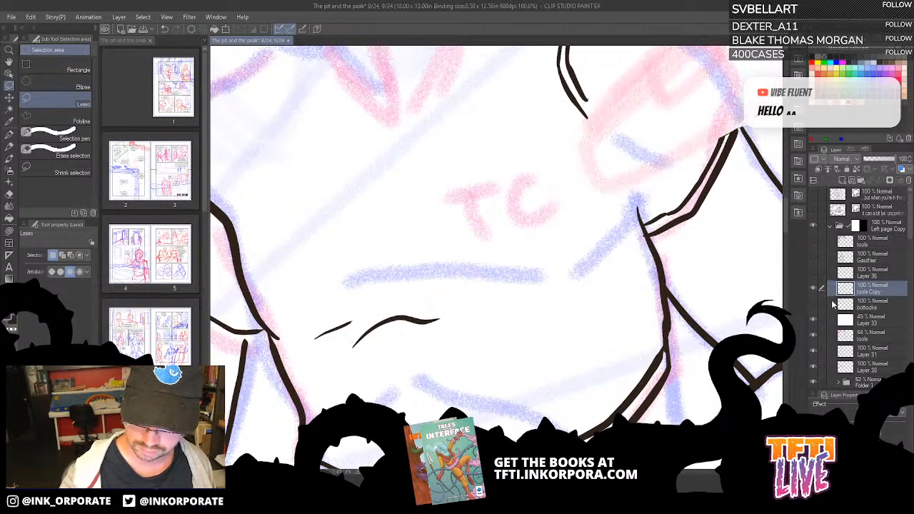
pyautogui.click(812, 304)
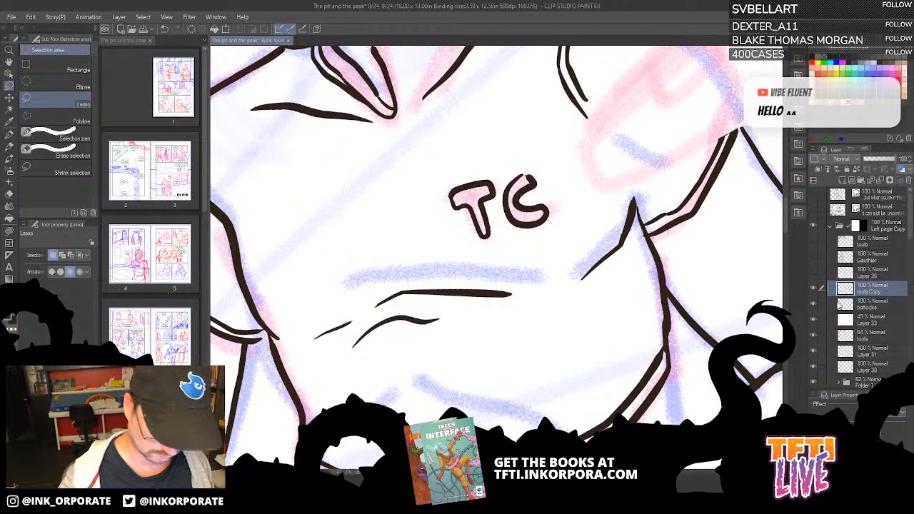
pyautogui.hotkey('ctrl', '-')
pyautogui.hotkey('ctrl', '-')
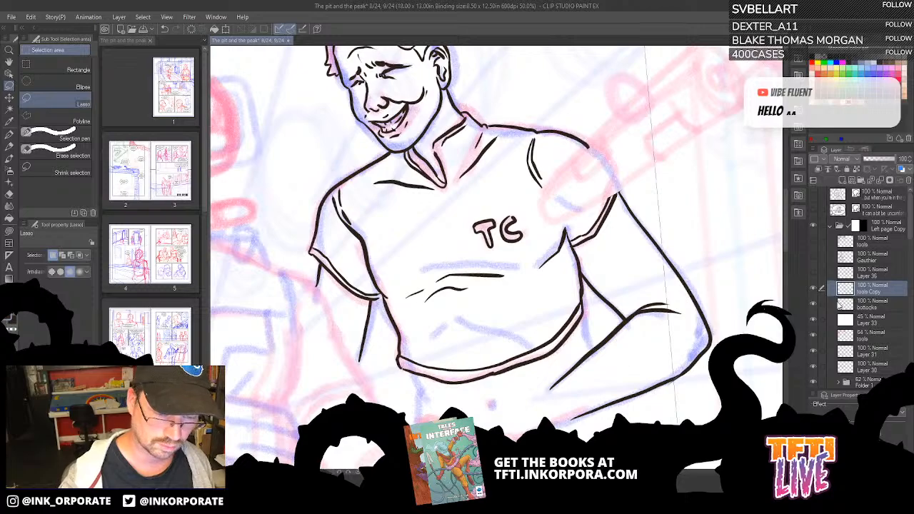
pyautogui.moveTo(567, 339); pyautogui.dragTo(631, 357)
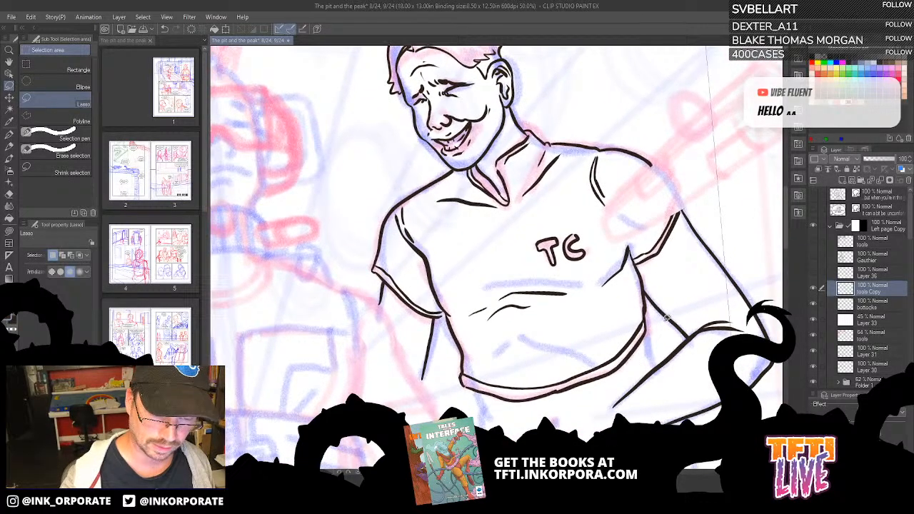
pyautogui.click(814, 291)
pyautogui.click(815, 292)
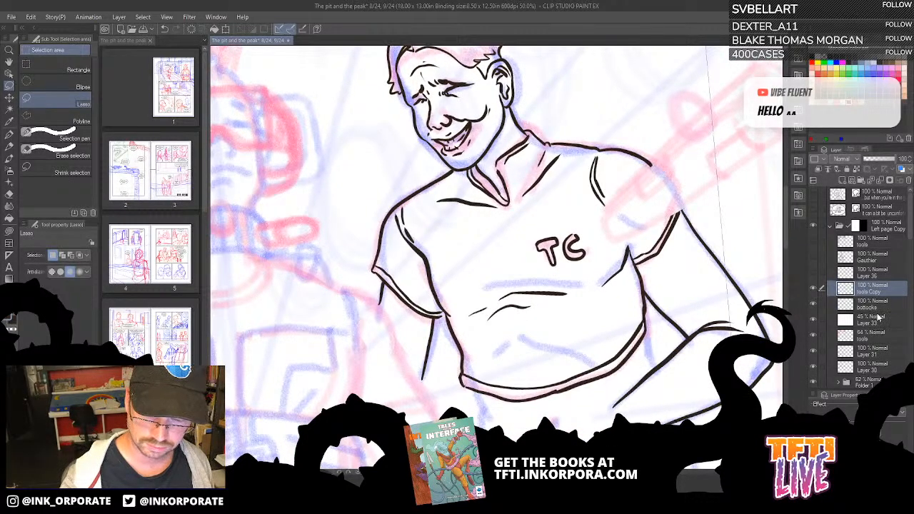
# Merge Layer 36, tools Copy and the standing man's head layer into one, show the tools layer, and switch to the G-pen.
pyautogui.keyDown('ctrl'); pyautogui.click(879, 308); pyautogui.keyUp('ctrl')
pyautogui.click(813, 272)
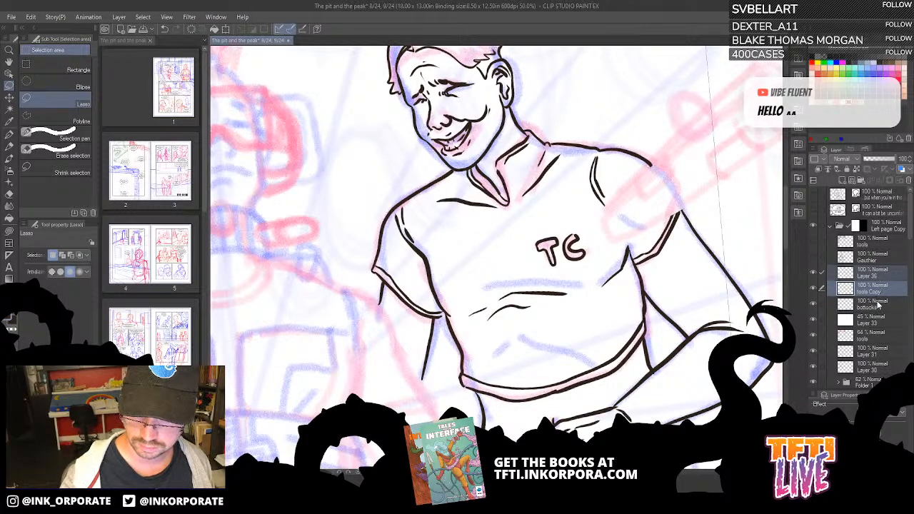
pyautogui.click(878, 304)
pyautogui.rightClick(890, 280)
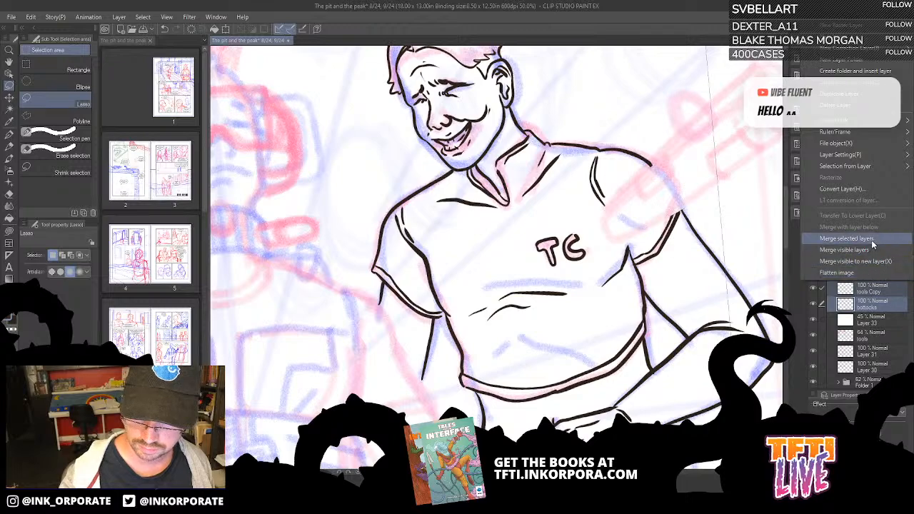
pyautogui.click(871, 240)
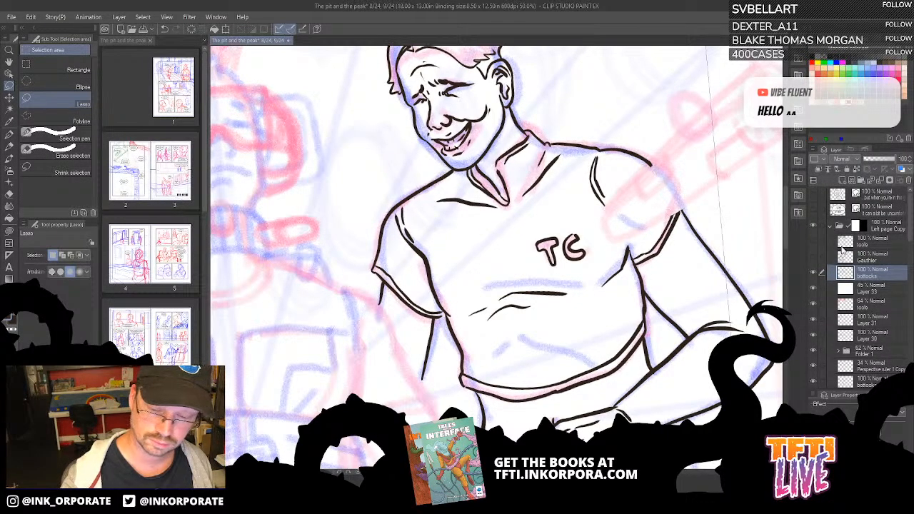
pyautogui.click(813, 243)
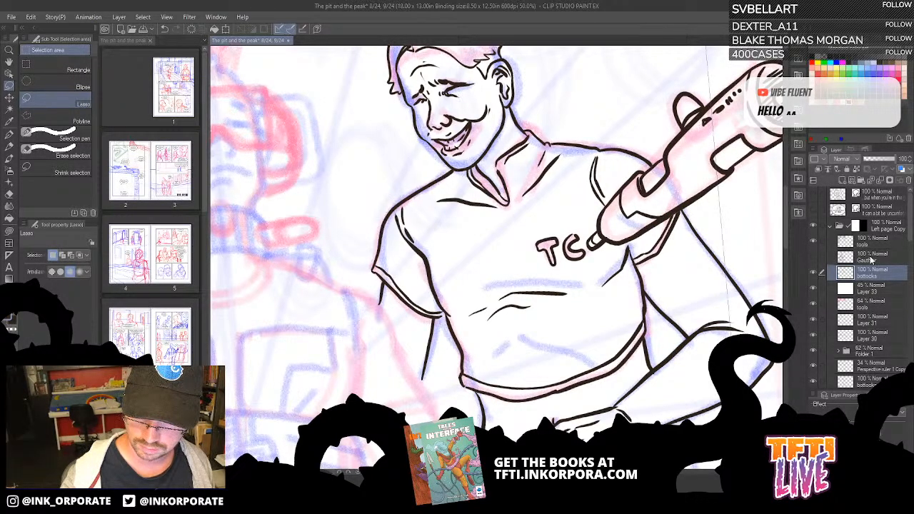
pyautogui.click(9, 134)
# Ink a small fold at the standing man's armpit and a round button beside his shirt collar.
pyautogui.moveTo(463, 290); pyautogui.dragTo(537, 260)
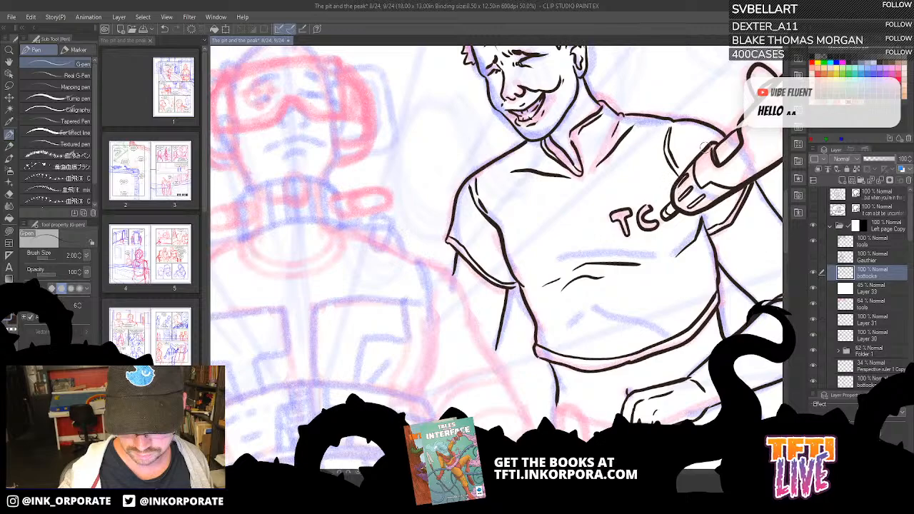
pyautogui.moveTo(712, 223); pyautogui.dragTo(703, 230)
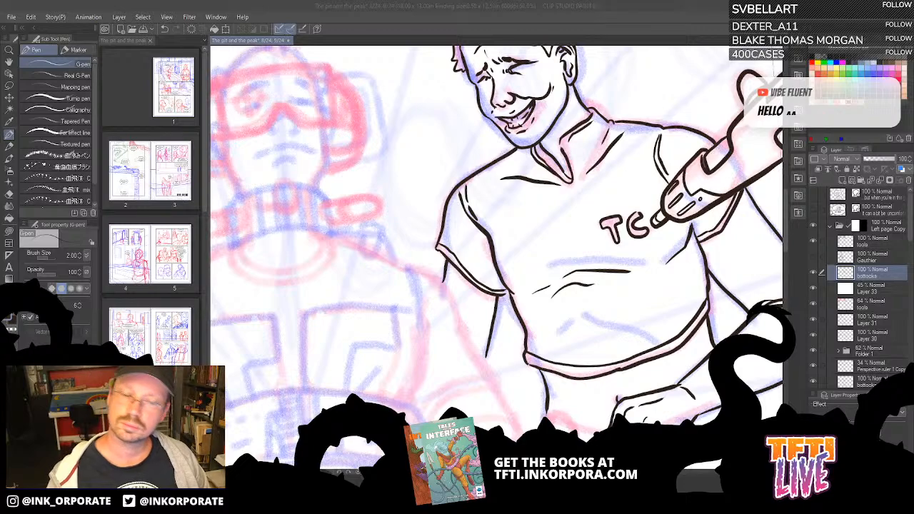
pyautogui.click(646, 23)
pyautogui.moveTo(614, 203); pyautogui.dragTo(670, 284)
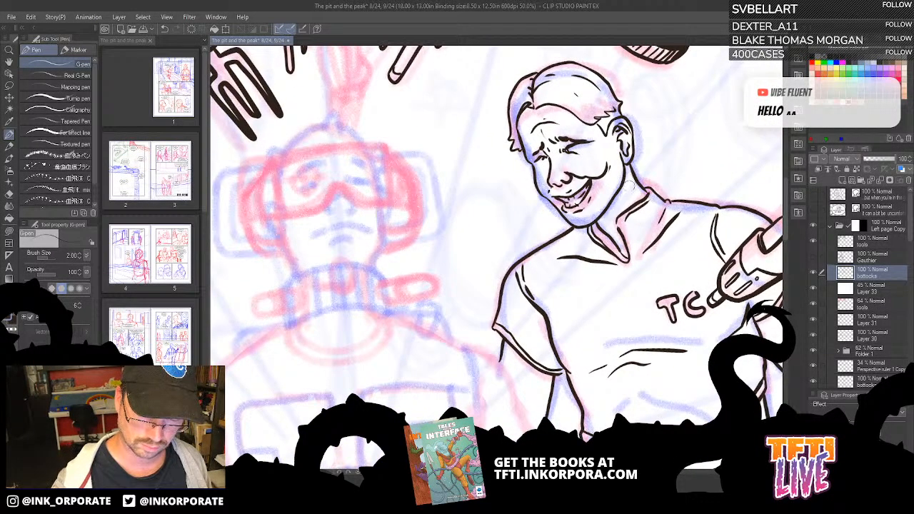
pyautogui.moveTo(680, 343); pyautogui.dragTo(687, 347)
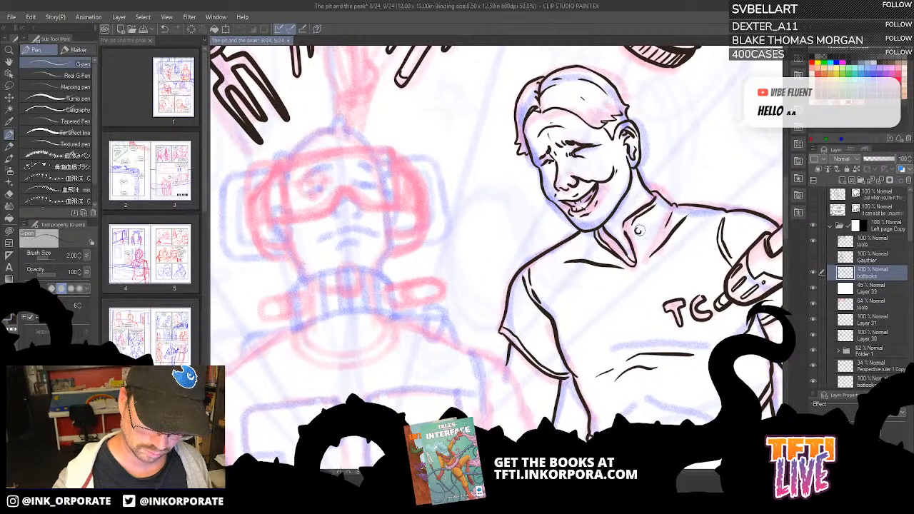
pyautogui.moveTo(702, 388)
pyautogui.mouseDown()
pyautogui.moveTo(618, 341)
pyautogui.moveTo(596, 257)
pyautogui.mouseUp()
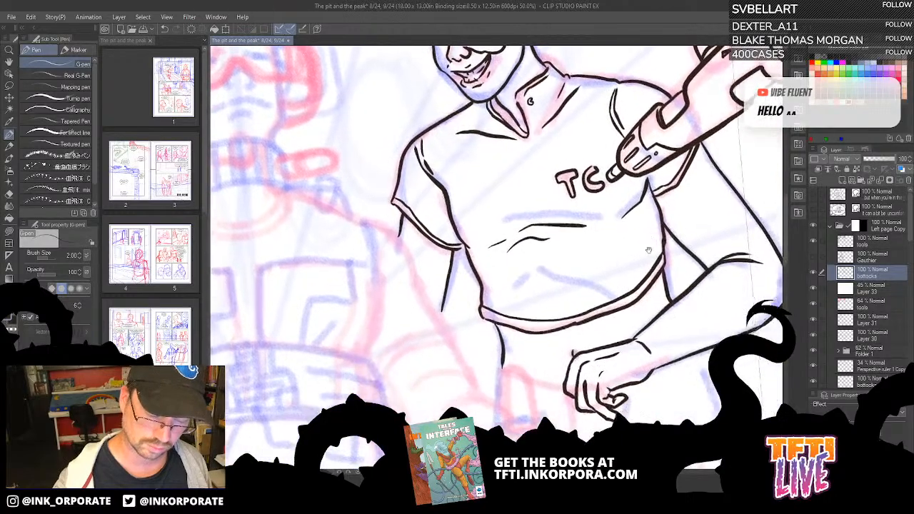
pyautogui.moveTo(619, 381); pyautogui.dragTo(608, 292)
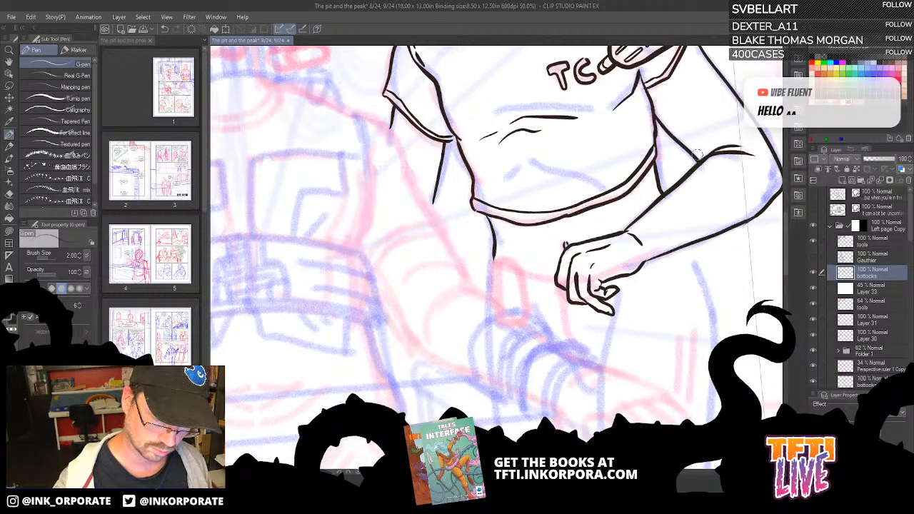
# Show the Gauthier layer and ink the standing man's outer leg contour from beneath his forearm downward.
pyautogui.click(814, 258)
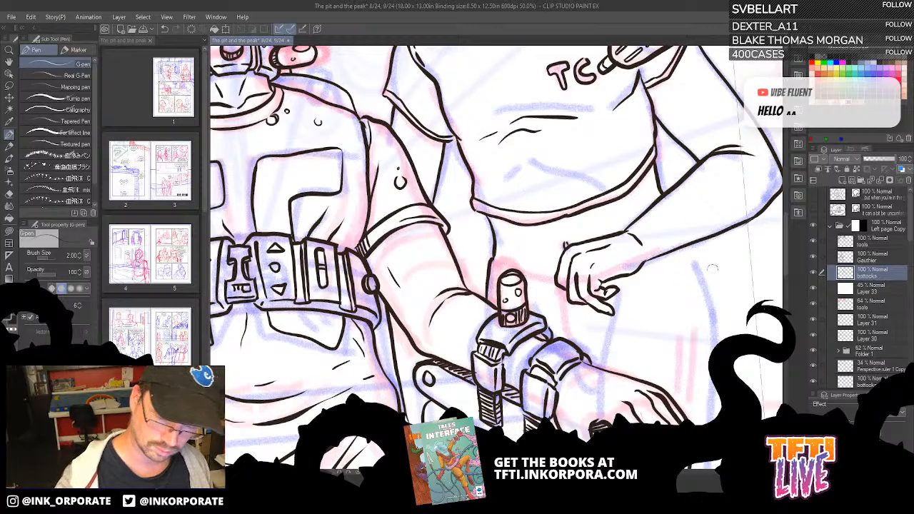
pyautogui.hotkey('ctrl', '-')
pyautogui.press('^')
pyautogui.press('^')
pyautogui.press('^')
pyautogui.press('^')
pyautogui.press('^')
pyautogui.press('^')
pyautogui.press('^')
pyautogui.press('^')
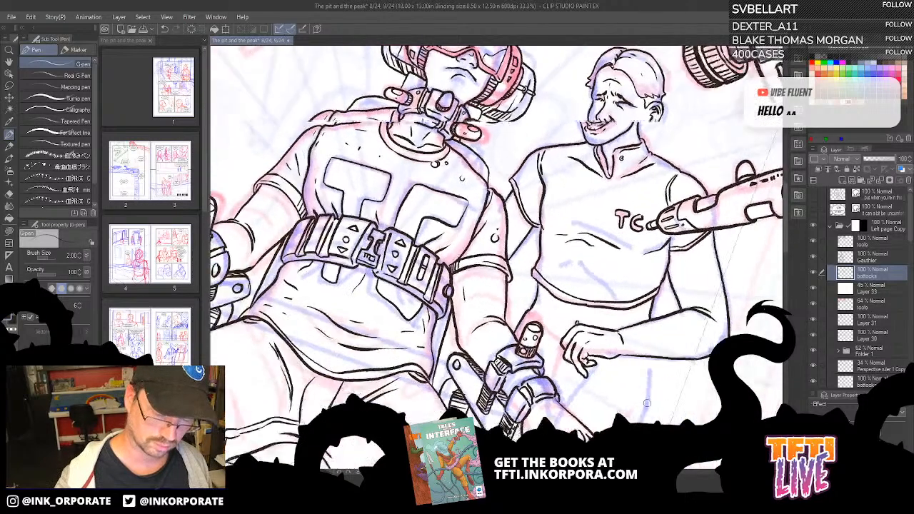
pyautogui.moveTo(605, 408); pyautogui.dragTo(627, 228)
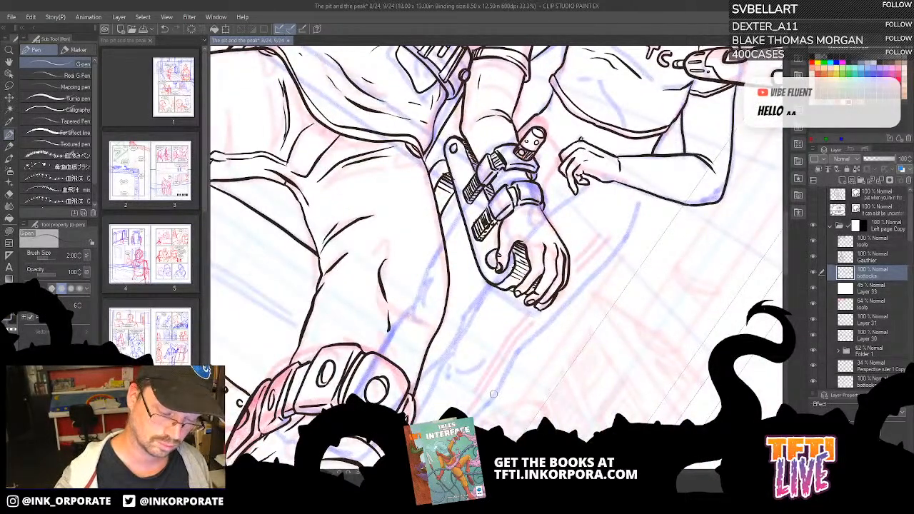
pyautogui.moveTo(493, 394)
pyautogui.mouseDown()
pyautogui.moveTo(539, 330)
pyautogui.moveTo(616, 255)
pyautogui.moveTo(641, 186)
pyautogui.mouseUp()
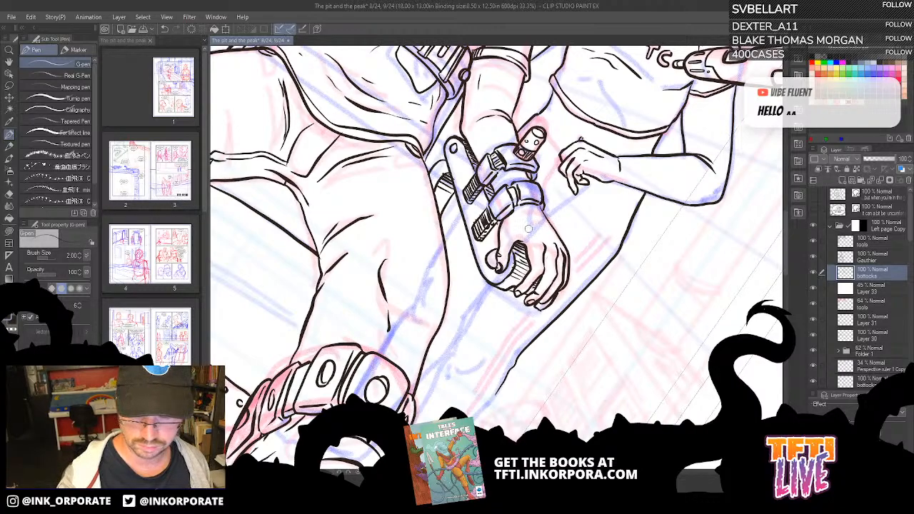
# Check the sketch layers' visibility and hide Layer 34, Perspective ruler 1 Copy and Folder 1.
pyautogui.scroll(-5, 815, 330)
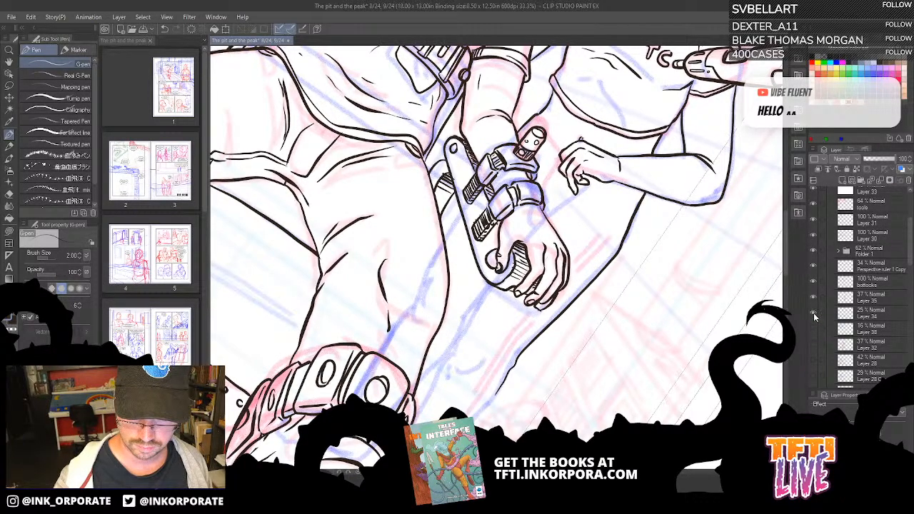
pyautogui.click(814, 313)
pyautogui.click(814, 297)
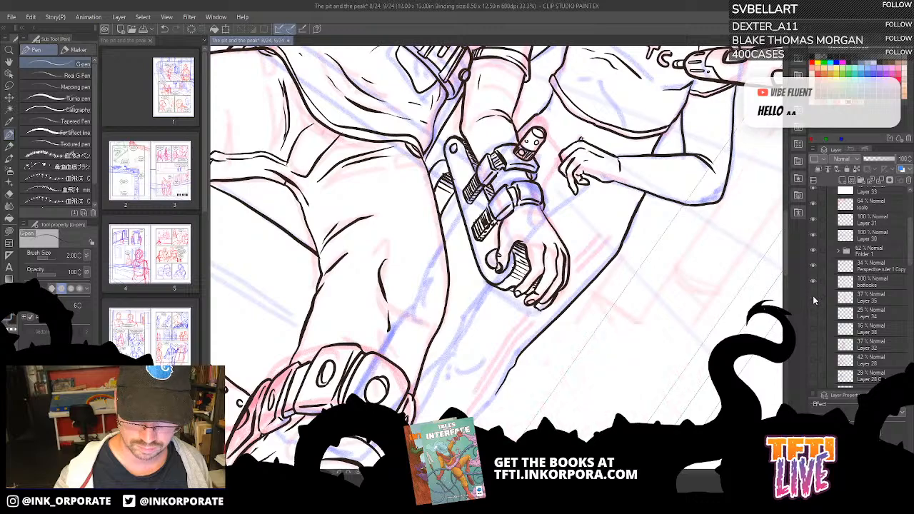
pyautogui.click(814, 297)
pyautogui.click(813, 285)
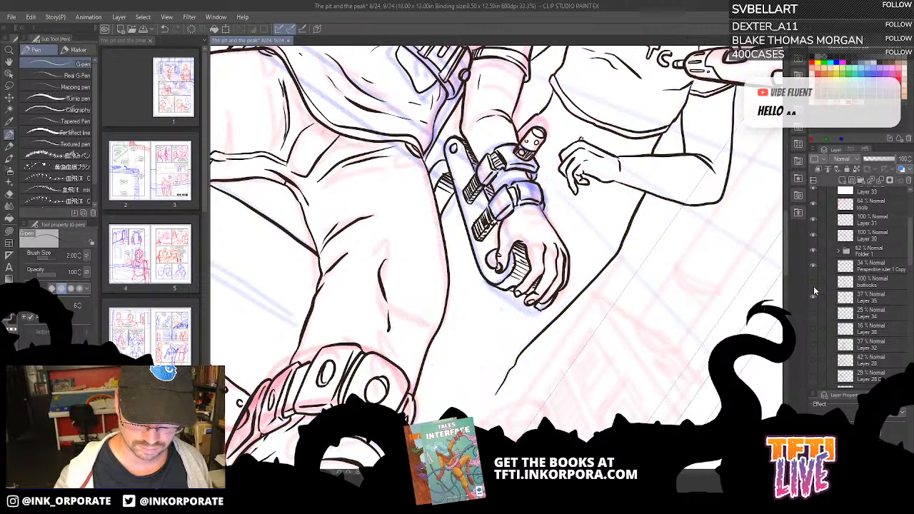
pyautogui.click(814, 283)
pyautogui.click(814, 268)
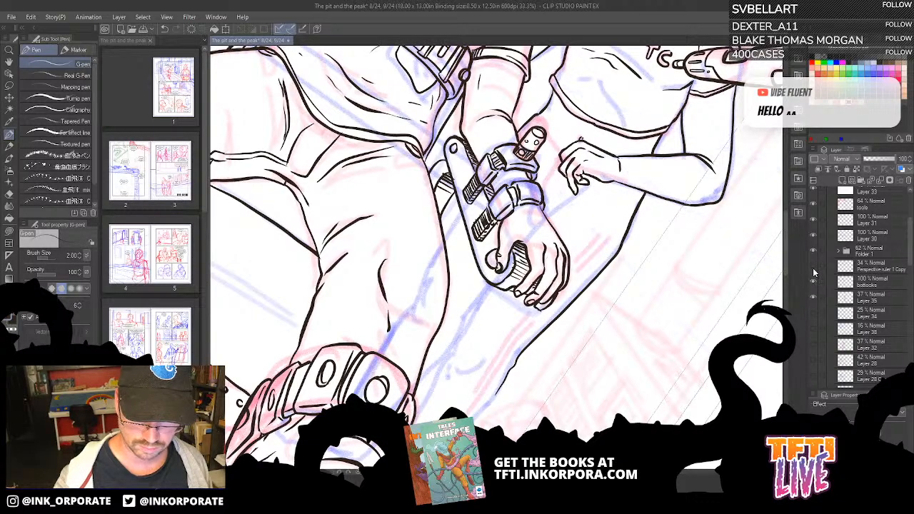
pyautogui.click(814, 260)
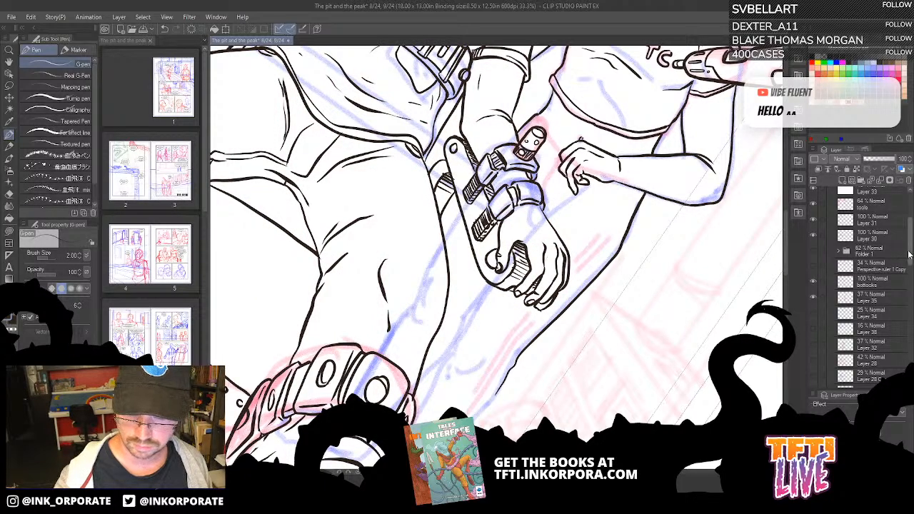
pyautogui.moveTo(910, 256); pyautogui.dragTo(912, 235)
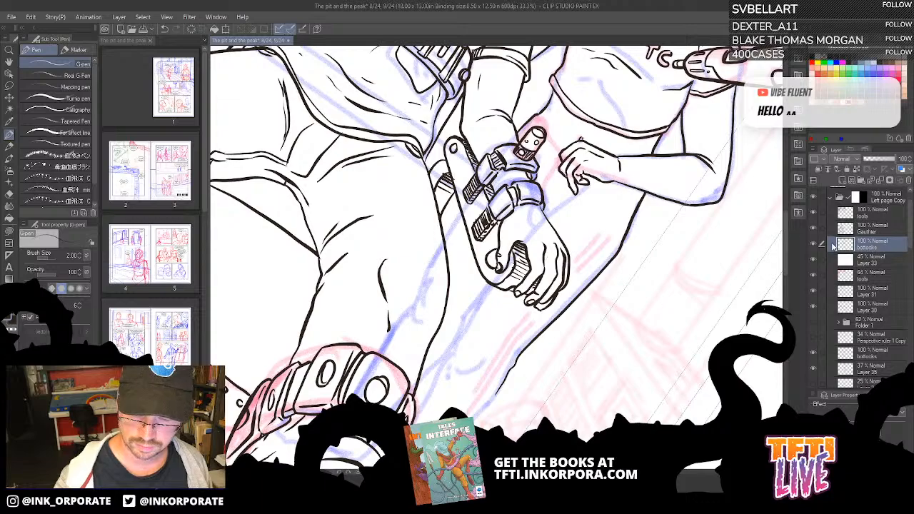
# Ink the standing man's inner leg line between the restrained figure's wrist brace and knee guard.
pyautogui.moveTo(512, 330); pyautogui.dragTo(590, 261)
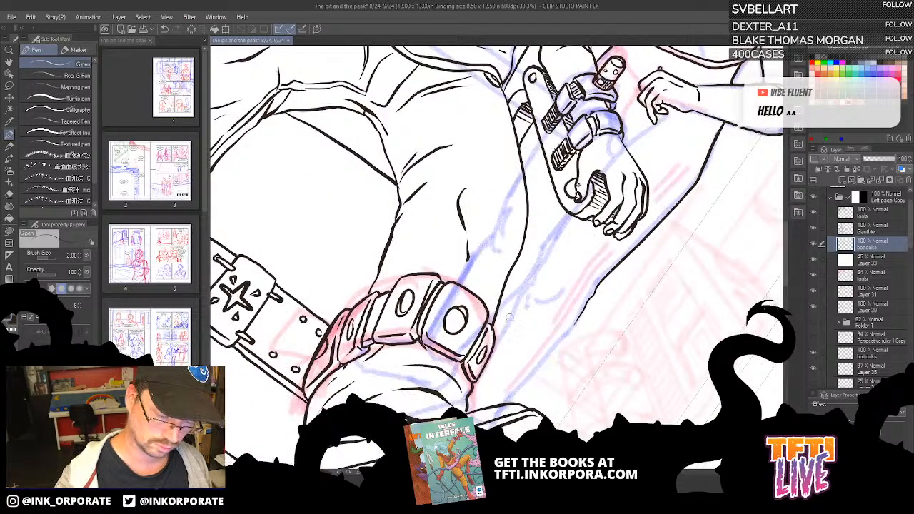
pyautogui.moveTo(494, 345); pyautogui.dragTo(569, 213)
pyautogui.moveTo(633, 172); pyautogui.dragTo(649, 238)
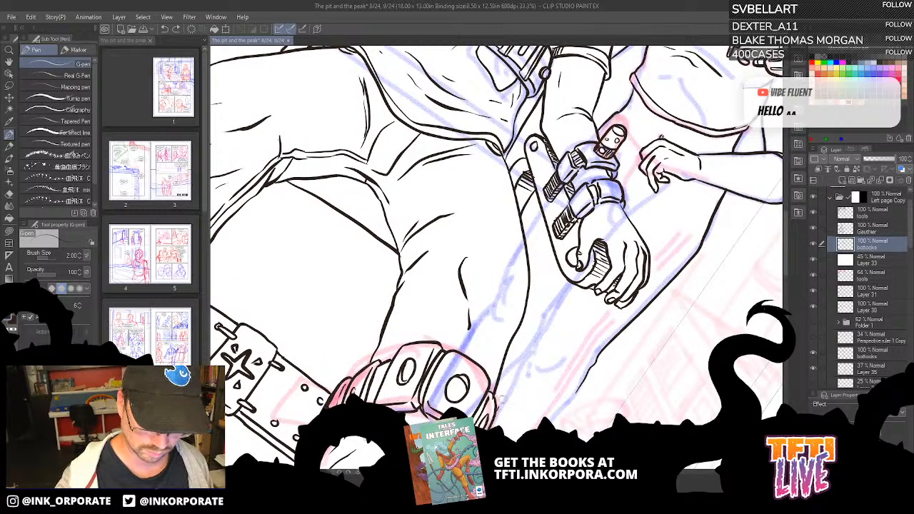
pyautogui.moveTo(532, 350); pyautogui.dragTo(572, 283)
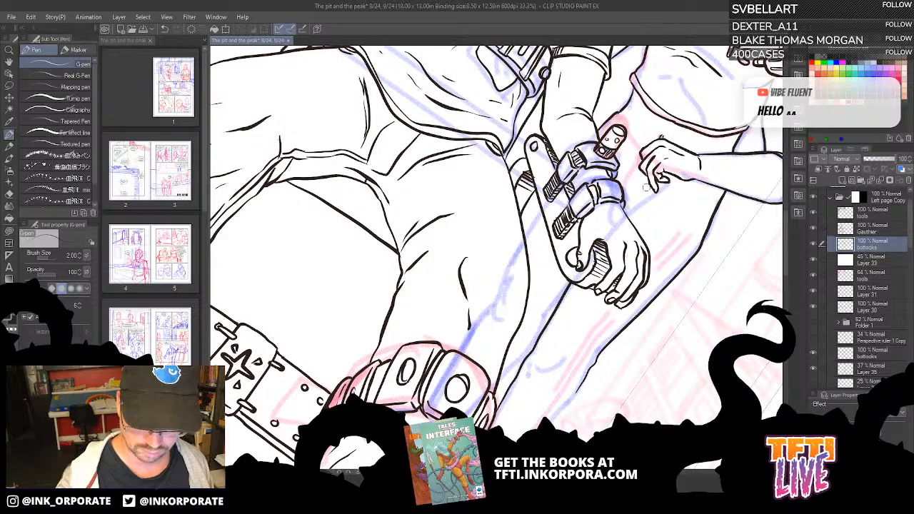
# Ink the standing man's hip line beside his hand and short trouser creases beneath his fingers, undoing stray strokes.
pyautogui.moveTo(626, 215)
pyautogui.mouseDown()
pyautogui.moveTo(693, 195)
pyautogui.moveTo(667, 201)
pyautogui.moveTo(651, 299)
pyautogui.mouseUp()
pyautogui.moveTo(610, 258); pyautogui.dragTo(632, 225)
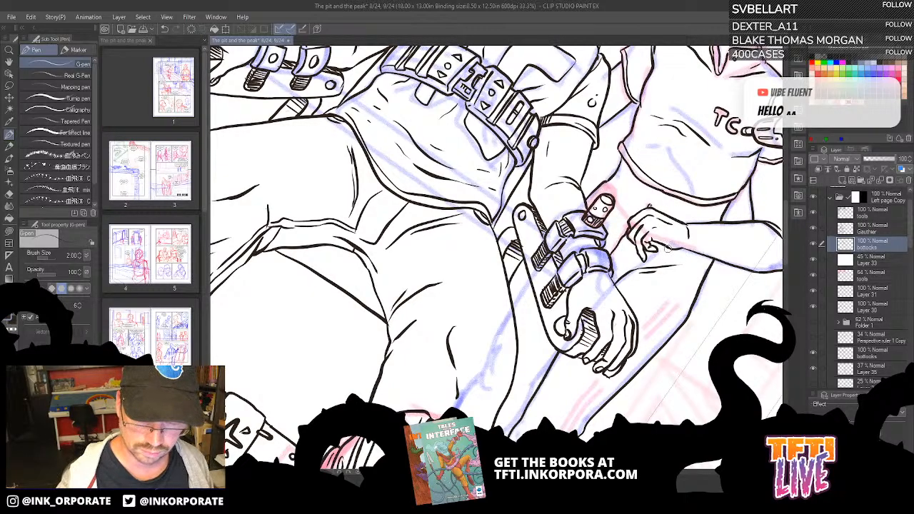
pyautogui.moveTo(669, 248)
pyautogui.mouseDown()
pyautogui.moveTo(662, 260)
pyautogui.moveTo(695, 262)
pyautogui.moveTo(698, 252)
pyautogui.mouseUp()
pyautogui.hotkey('ctrl', 'z')
pyautogui.hotkey('ctrl', 'z')
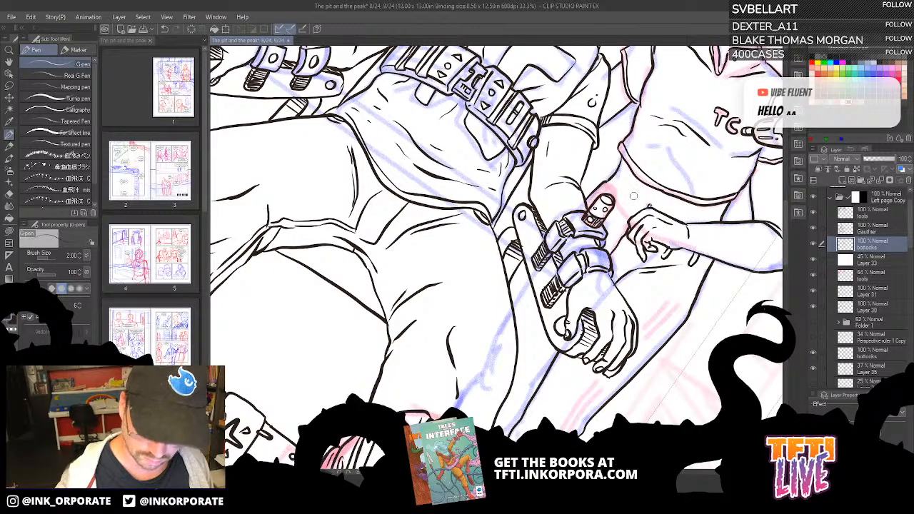
# Ink the rectangular belt buckle outline and its slot on the standing man's waist, around the restrained figure's wrist device.
pyautogui.moveTo(613, 216)
pyautogui.mouseDown()
pyautogui.moveTo(613, 224)
pyautogui.moveTo(621, 217)
pyautogui.moveTo(611, 220)
pyautogui.moveTo(608, 185)
pyautogui.mouseUp()
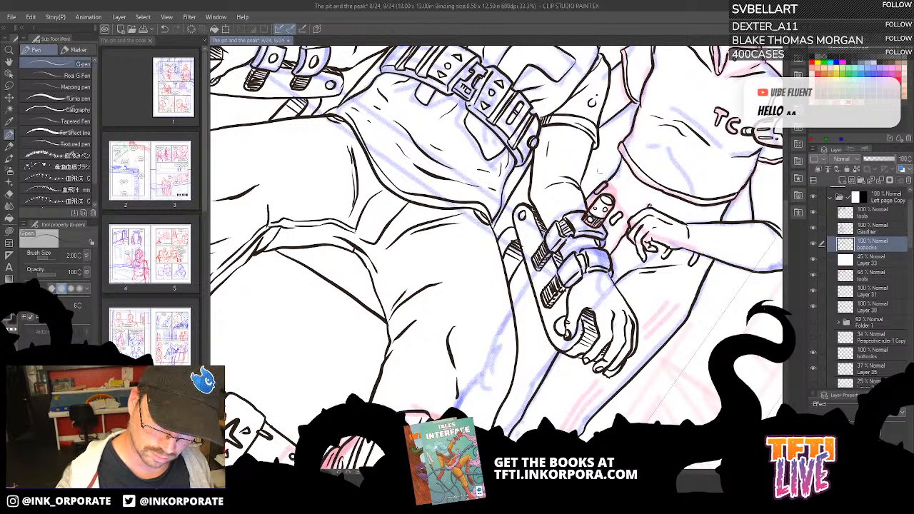
pyautogui.press('^')
pyautogui.press('^')
pyautogui.press('^')
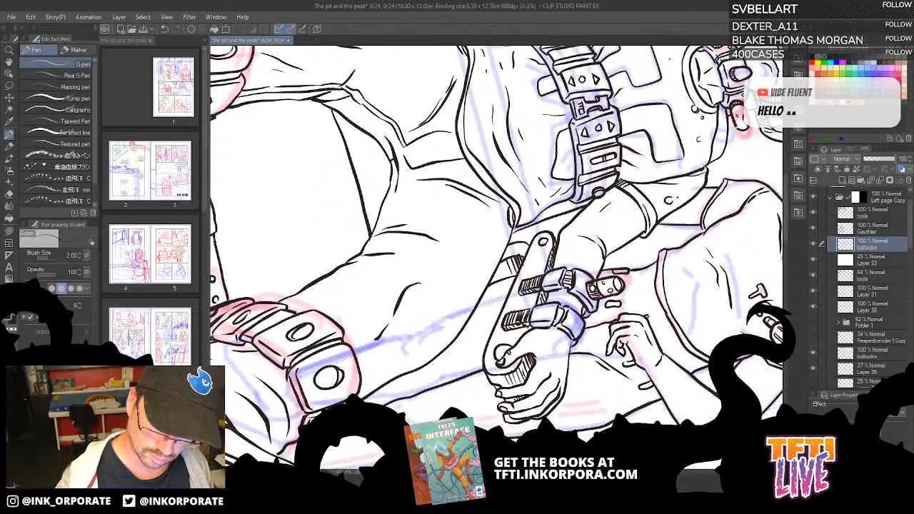
pyautogui.moveTo(624, 310); pyautogui.dragTo(632, 271)
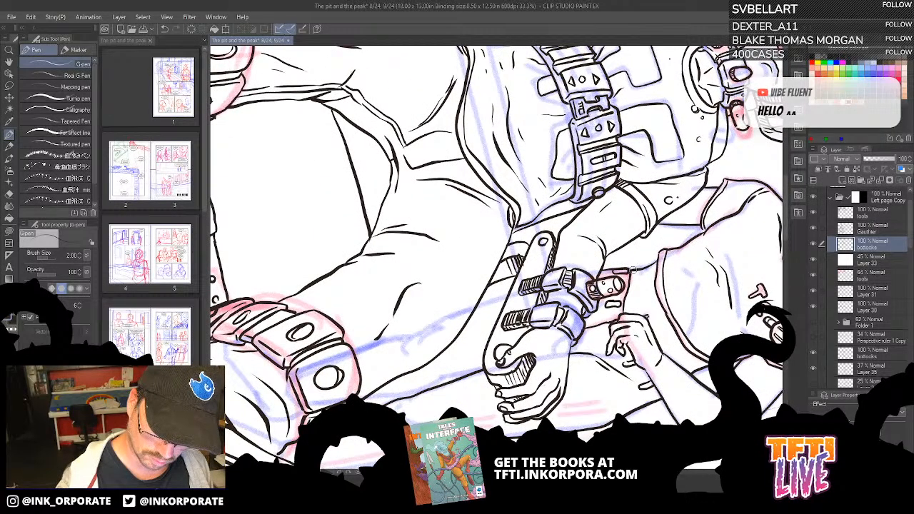
pyautogui.press('^')
pyautogui.press('^')
pyautogui.press('^')
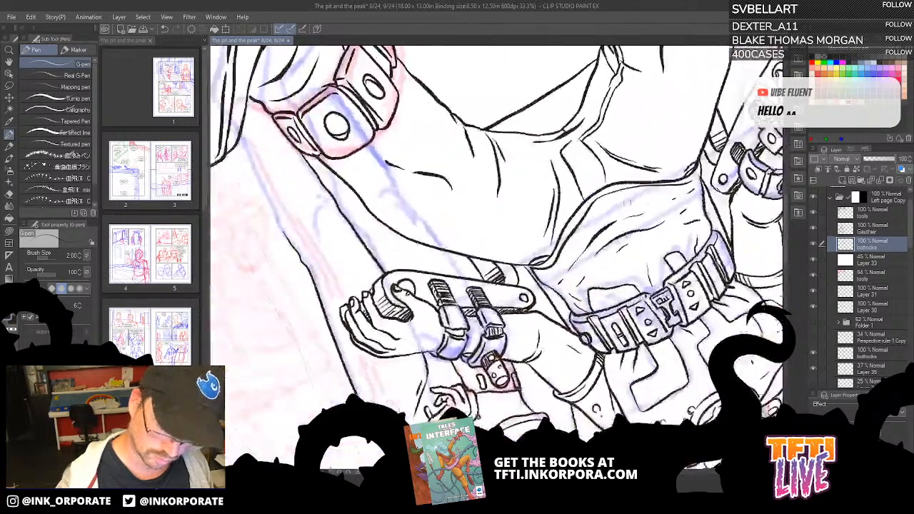
# Extend the standing man's outer leg line down to the restrained figure's boot and reinforce his trouser contours.
pyautogui.press('-')
pyautogui.press('-')
pyautogui.press('-')
pyautogui.press('-')
pyautogui.press('-')
pyautogui.press('-')
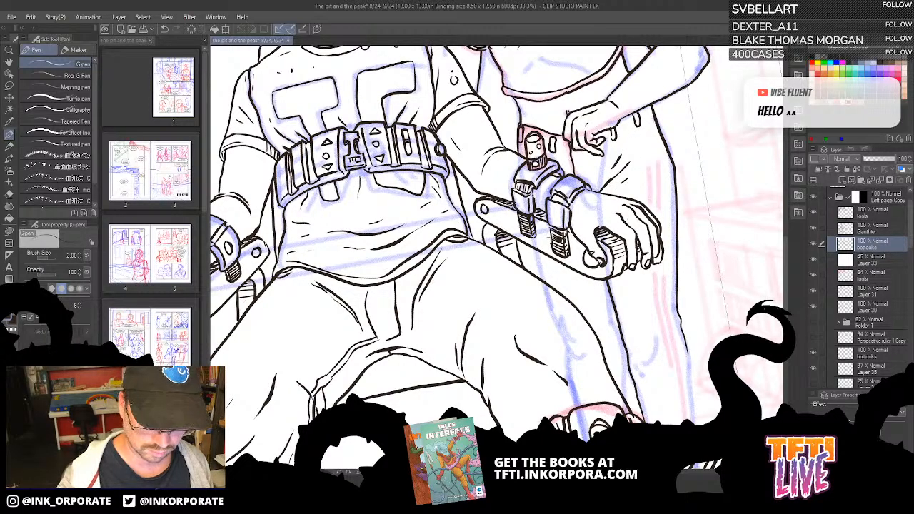
pyautogui.scroll(-3, 544, 281)
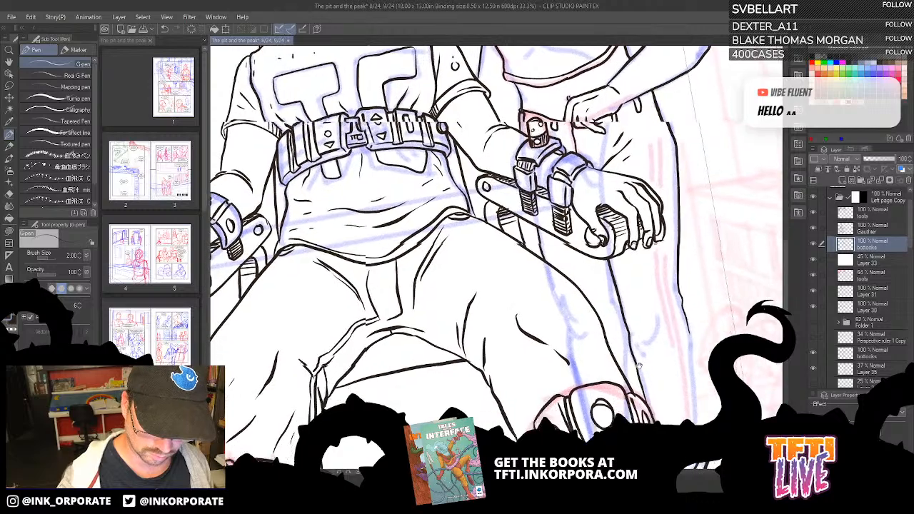
pyautogui.moveTo(603, 197); pyautogui.dragTo(635, 326)
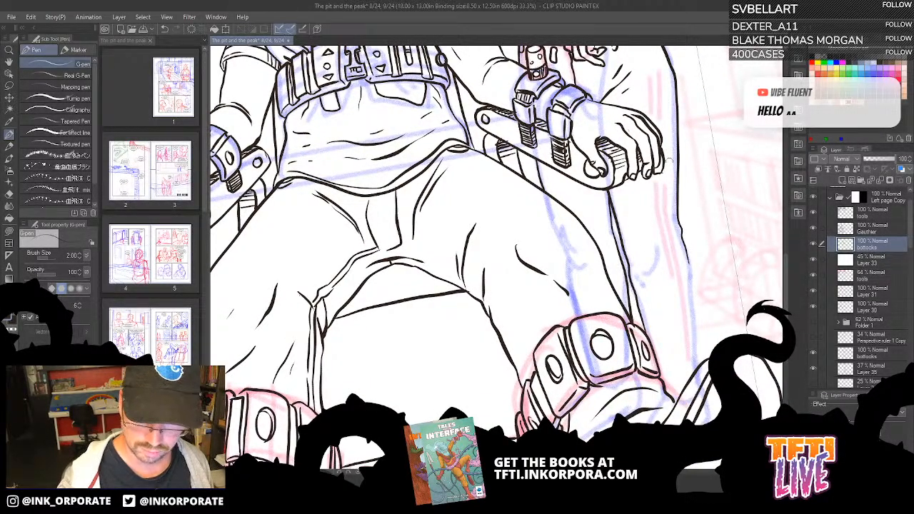
pyautogui.moveTo(669, 162)
pyautogui.mouseDown()
pyautogui.moveTo(662, 271)
pyautogui.moveTo(668, 183)
pyautogui.mouseUp()
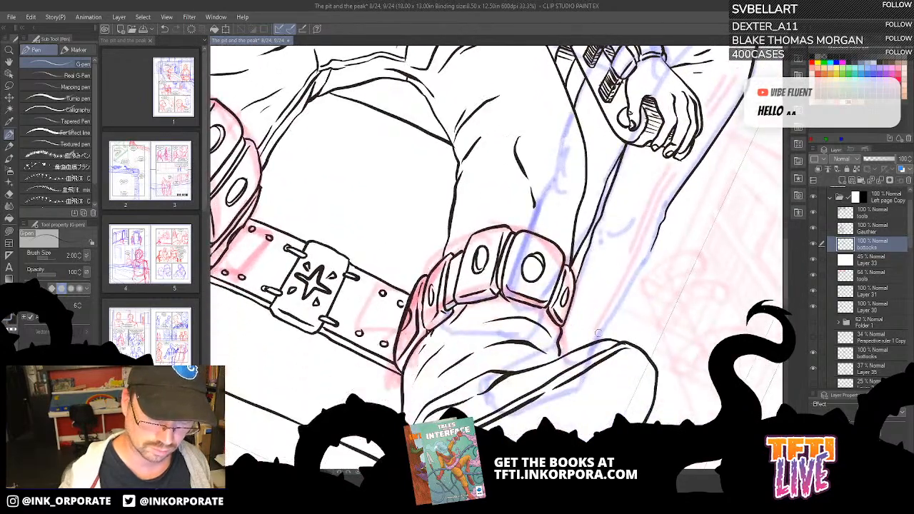
pyautogui.moveTo(607, 336)
pyautogui.mouseDown()
pyautogui.moveTo(648, 255)
pyautogui.moveTo(668, 177)
pyautogui.mouseUp()
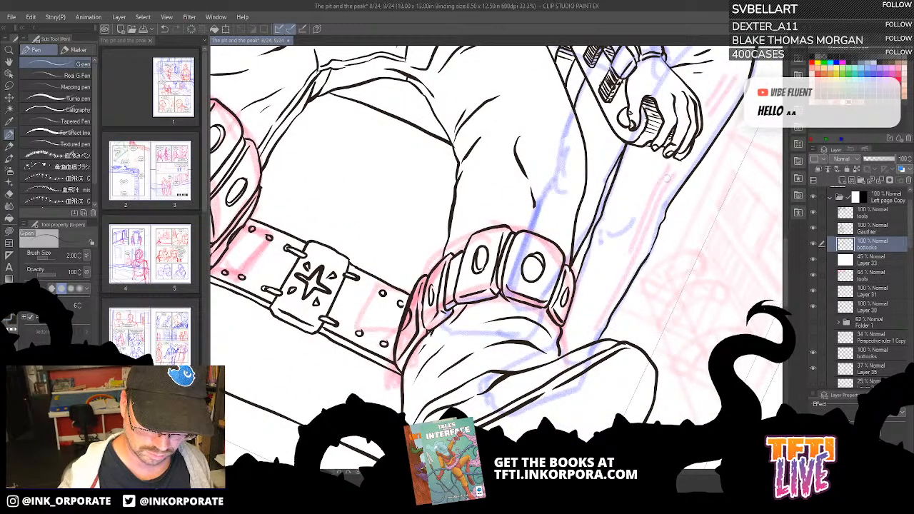
pyautogui.moveTo(585, 347)
pyautogui.mouseDown()
pyautogui.moveTo(686, 157)
pyautogui.moveTo(672, 210)
pyautogui.moveTo(638, 229)
pyautogui.moveTo(654, 191)
pyautogui.mouseUp()
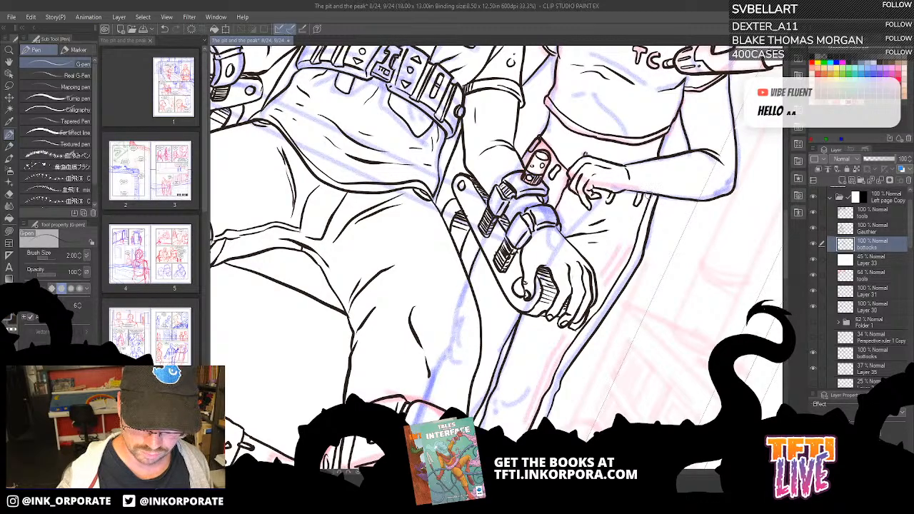
# Ink a second contour line along the standing man's outer leg and short creases inside his trouser leg.
pyautogui.moveTo(581, 352); pyautogui.dragTo(607, 278)
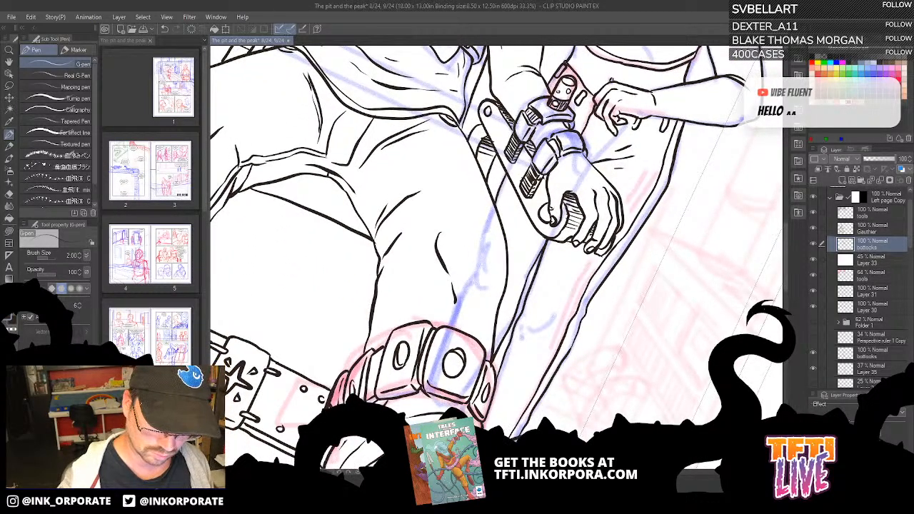
pyautogui.moveTo(506, 436)
pyautogui.mouseDown()
pyautogui.moveTo(592, 264)
pyautogui.moveTo(580, 291)
pyautogui.moveTo(655, 179)
pyautogui.moveTo(675, 110)
pyautogui.mouseUp()
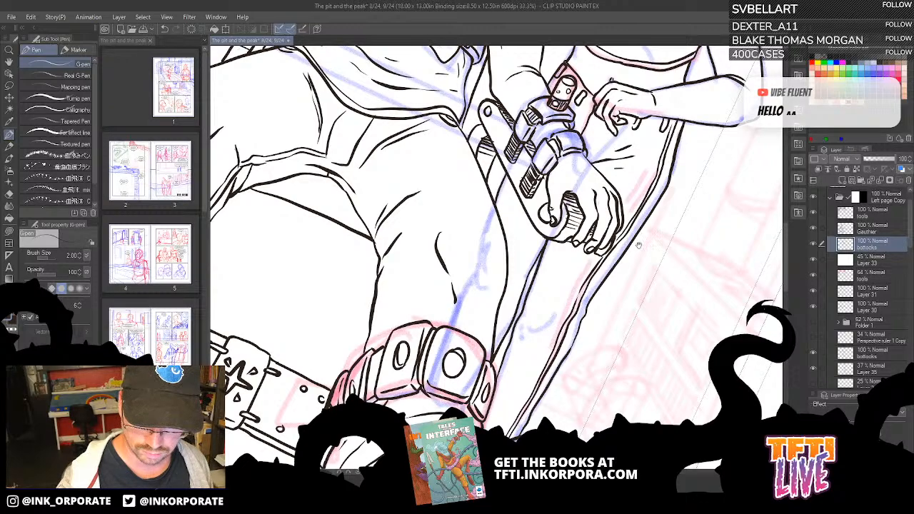
pyautogui.moveTo(638, 245); pyautogui.dragTo(664, 210)
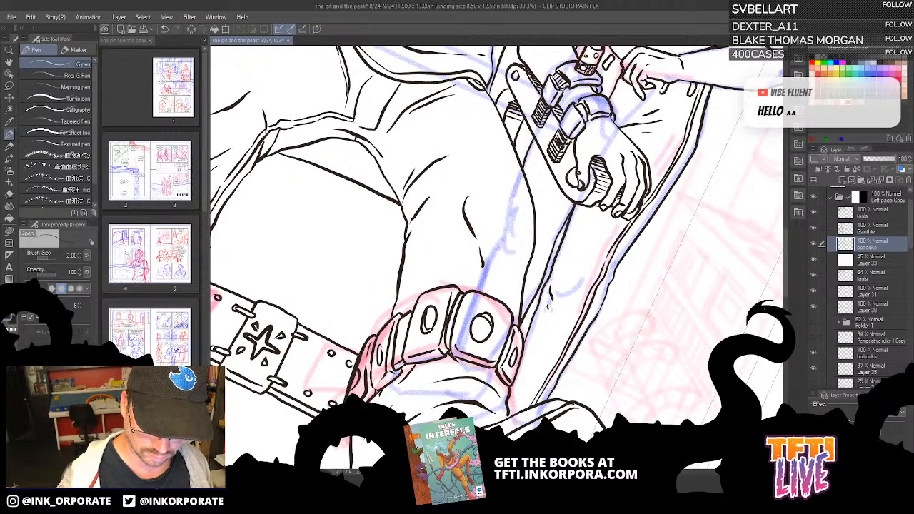
pyautogui.moveTo(548, 306); pyautogui.dragTo(572, 288)
pyautogui.moveTo(571, 221); pyautogui.dragTo(572, 233)
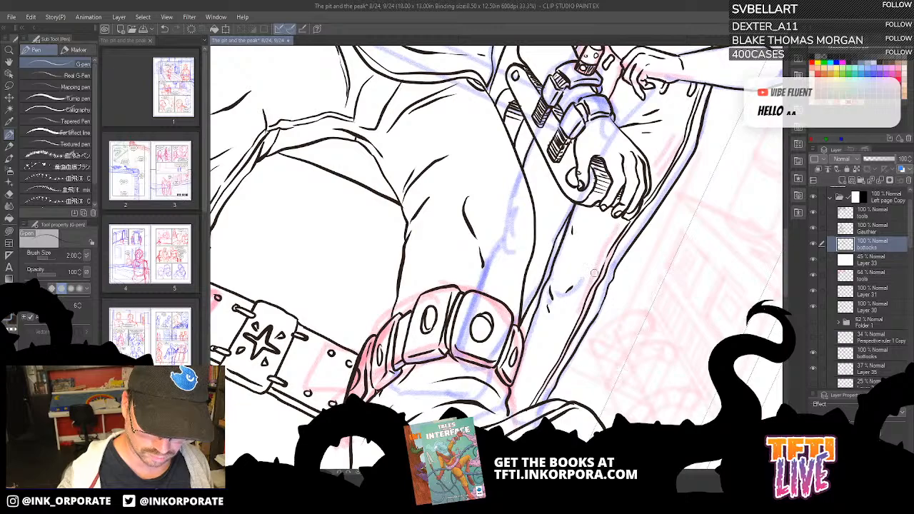
pyautogui.moveTo(588, 280)
pyautogui.mouseDown()
pyautogui.moveTo(595, 275)
pyautogui.moveTo(557, 265)
pyautogui.moveTo(560, 297)
pyautogui.mouseUp()
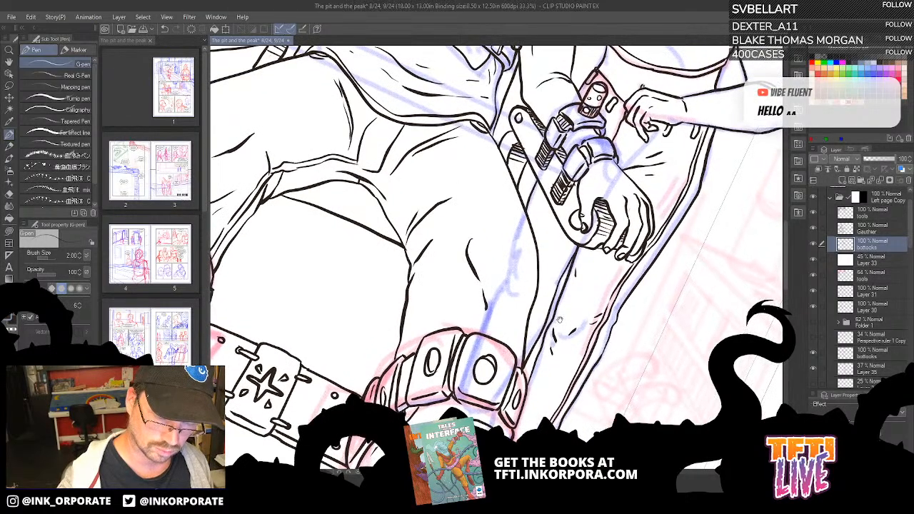
# Straighten the canvas rotation, hide the blue bottocks sketch layer and show the Perspective ruler 1 Copy layer.
pyautogui.scroll(-3, 556, 306)
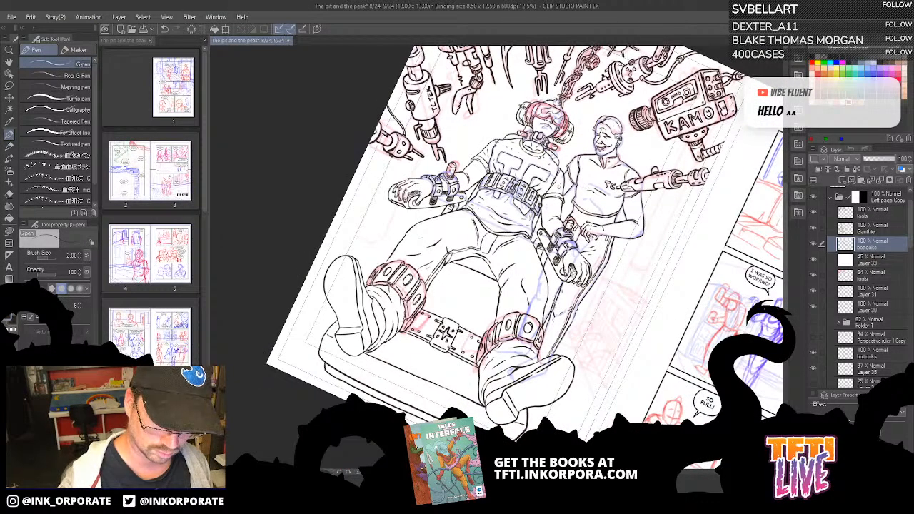
pyautogui.moveTo(655, 237); pyautogui.dragTo(633, 284)
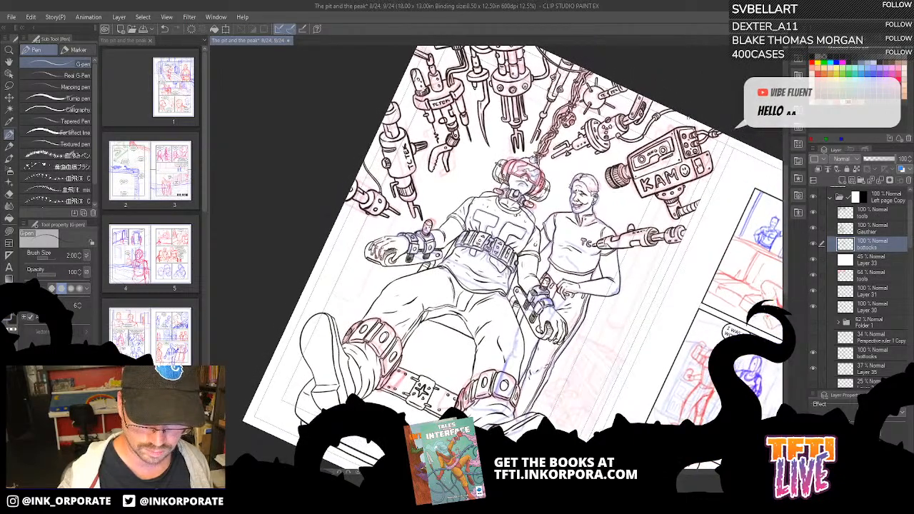
pyautogui.press('-')
pyautogui.press('-')
pyautogui.press('-')
pyautogui.press('-')
pyautogui.press('-')
pyautogui.press('-')
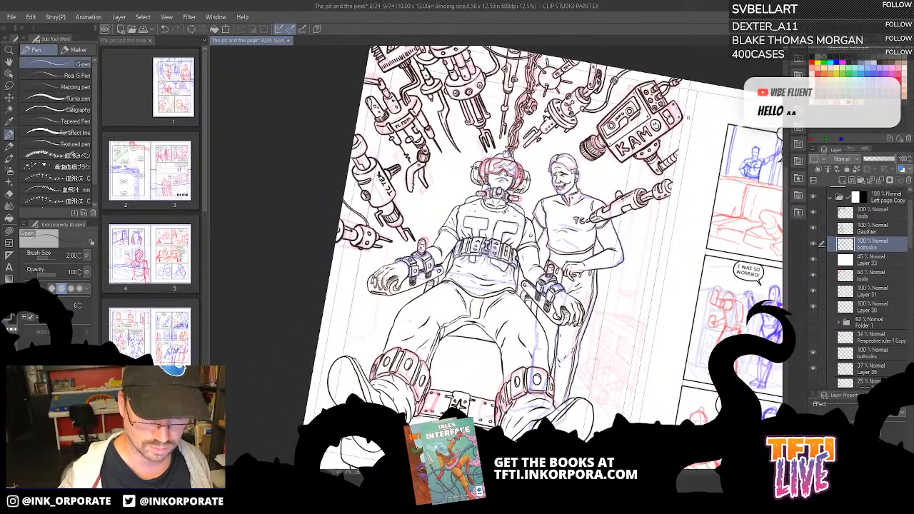
pyautogui.press('^')
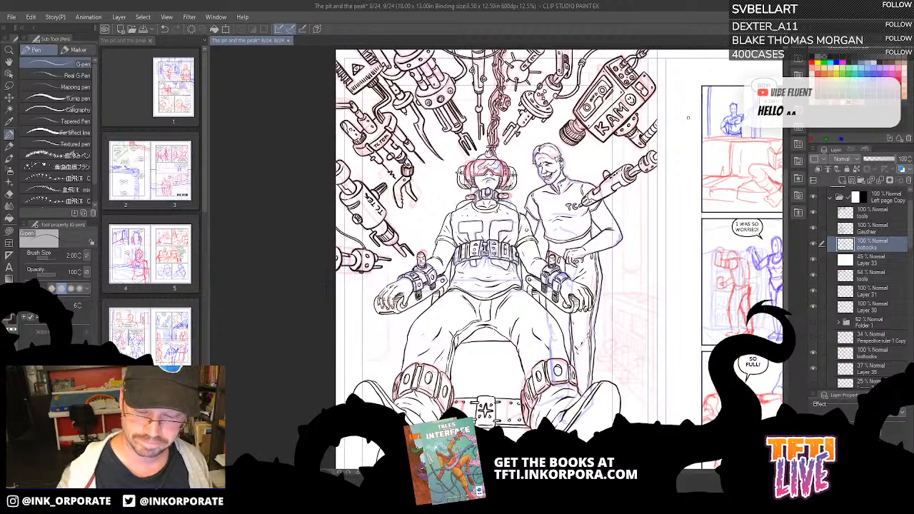
pyautogui.click(815, 353)
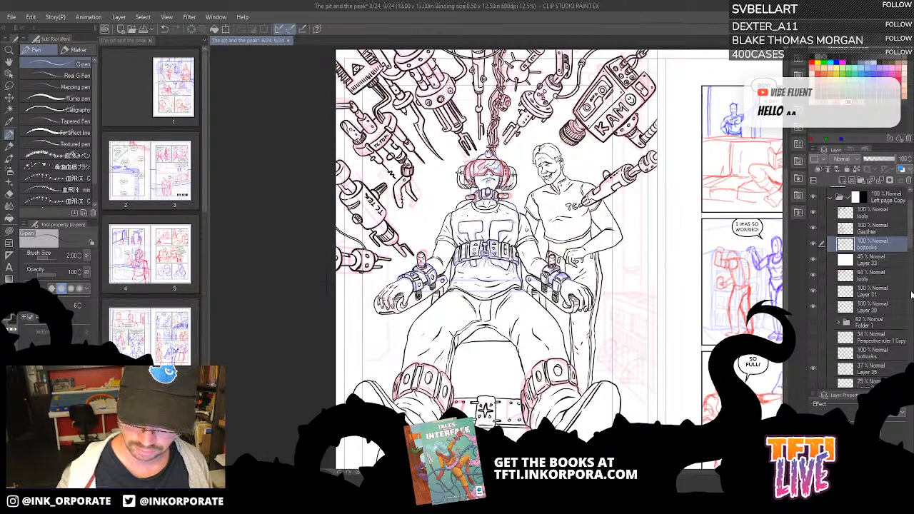
pyautogui.click(813, 337)
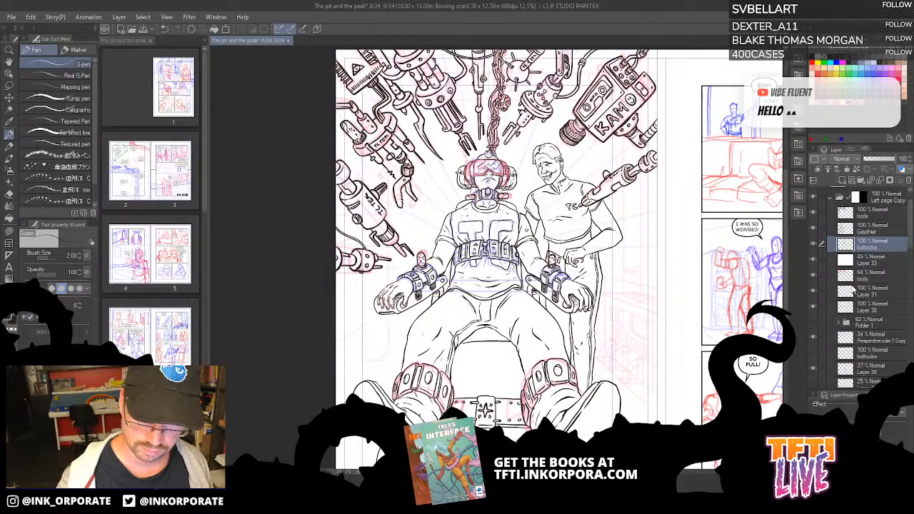
# Show Layer 34 and hide Layer 35, the tools sketch layer, Layer 31 and Layer 30.
pyautogui.moveTo(571, 286); pyautogui.dragTo(558, 259)
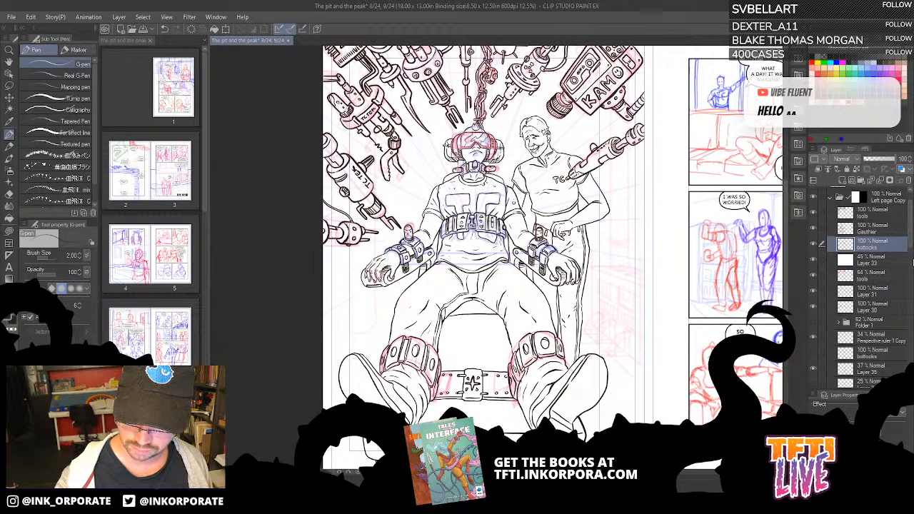
pyautogui.scroll(-3, 911, 236)
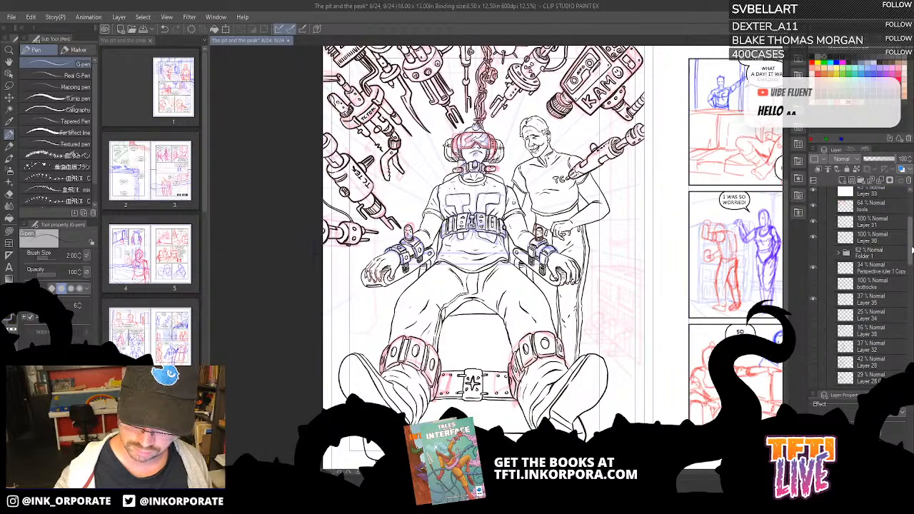
pyautogui.click(812, 299)
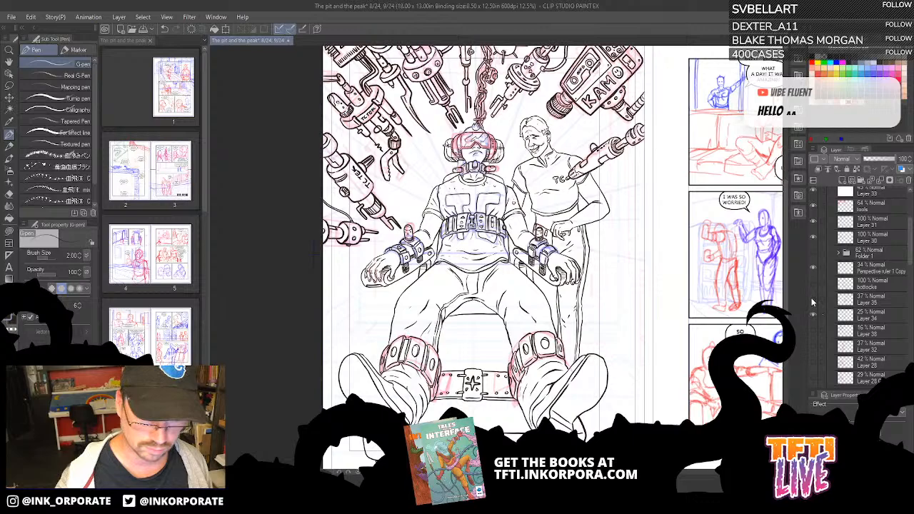
pyautogui.click(814, 212)
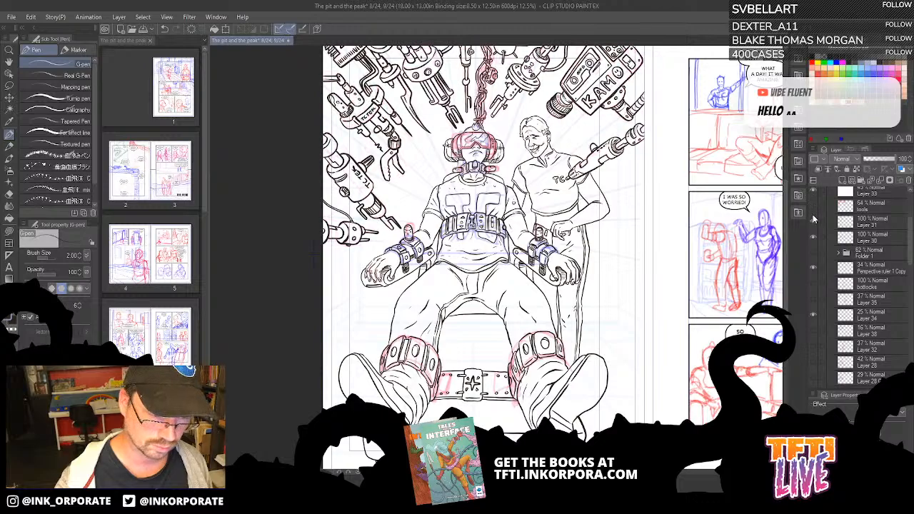
pyautogui.click(813, 225)
pyautogui.click(814, 236)
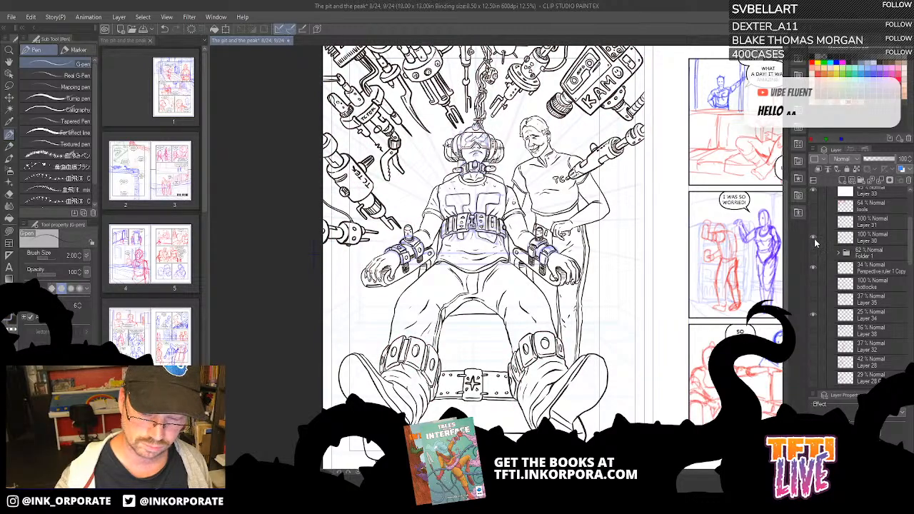
pyautogui.click(815, 240)
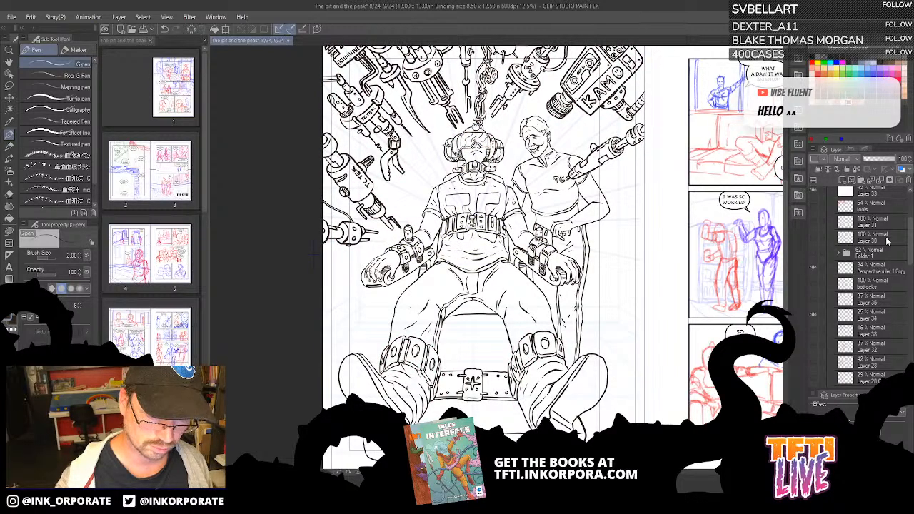
# Hide Layer 33, raise the opacity of Layer 34 to 66% and show Layer 35.
pyautogui.scroll(2, 682, 315)
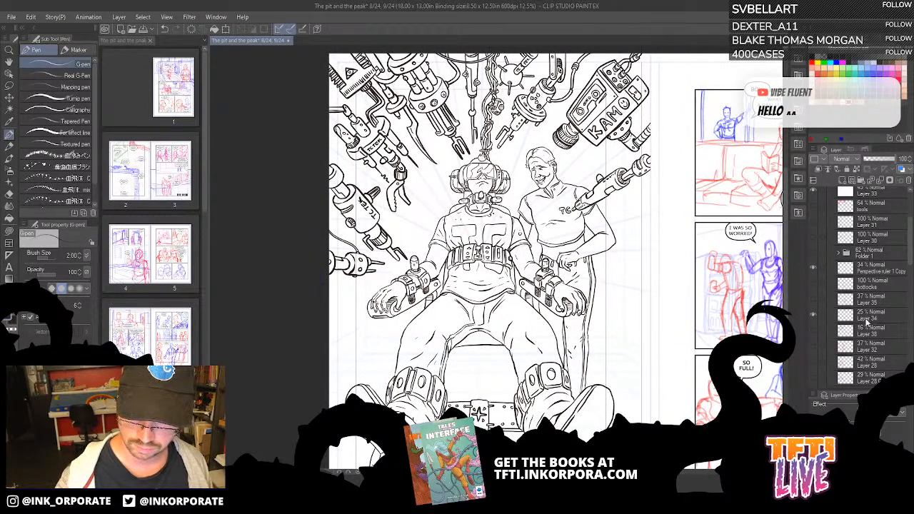
pyautogui.click(880, 195)
pyautogui.click(814, 196)
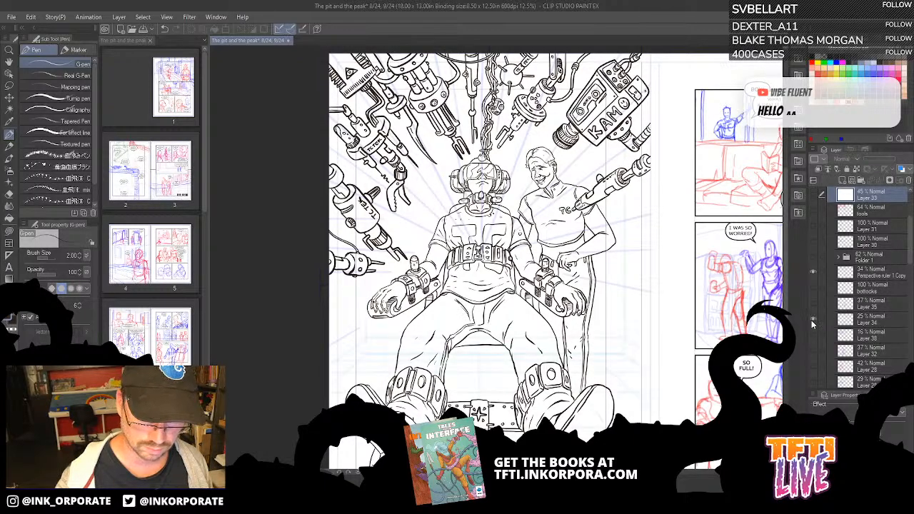
pyautogui.click(878, 322)
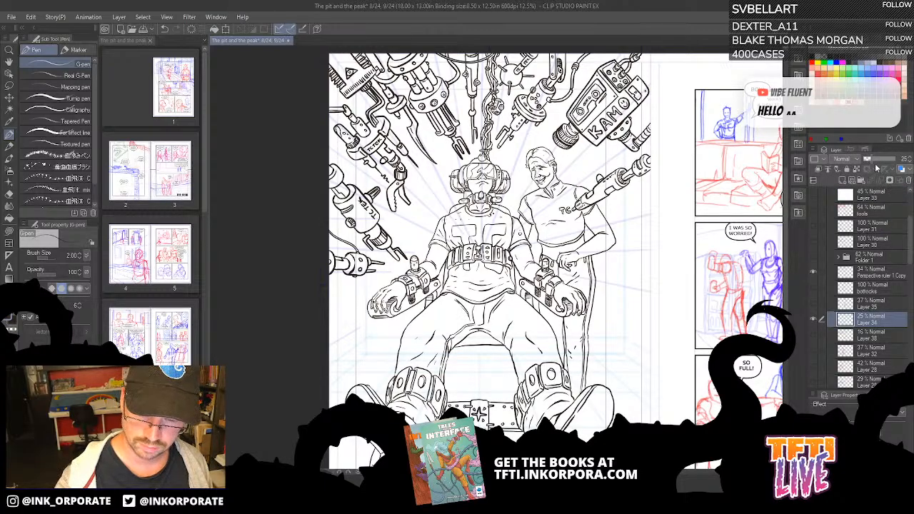
pyautogui.click(884, 159)
pyautogui.click(812, 306)
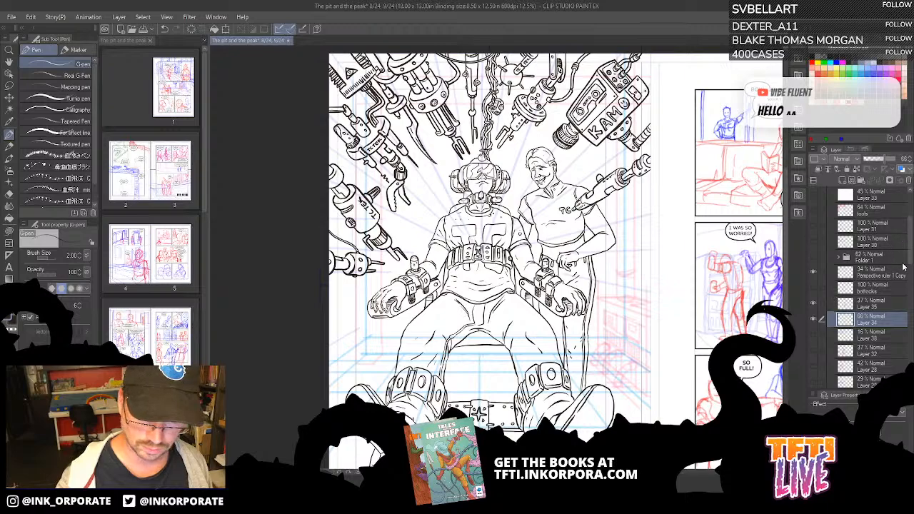
# Add a new layer directly beneath the inked bottocks layer in the Left page Copy folder.
pyautogui.moveTo(482, 253); pyautogui.dragTo(446, 230)
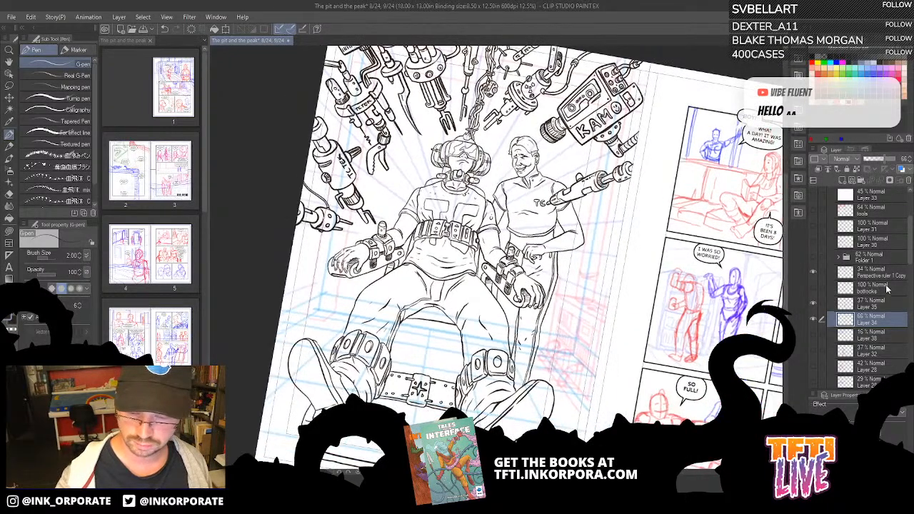
pyautogui.scroll(5, 885, 286)
pyautogui.click(875, 273)
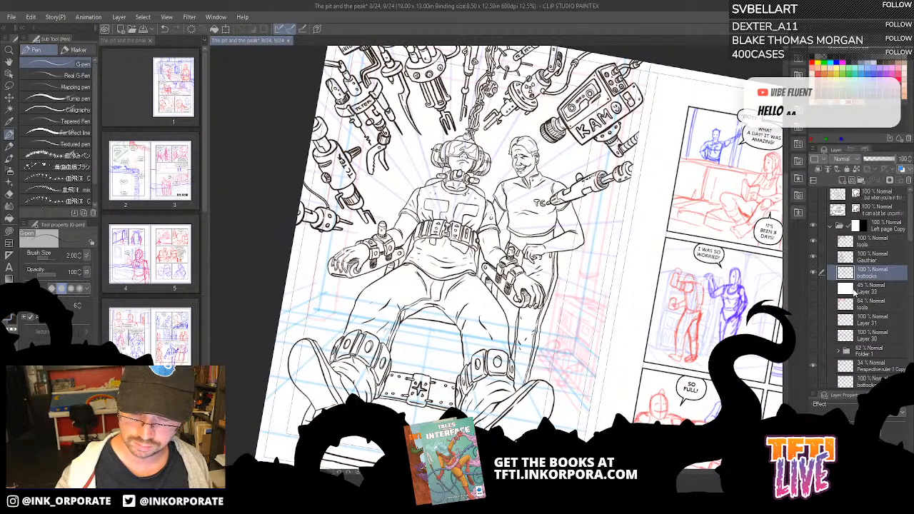
pyautogui.click(843, 179)
pyautogui.moveTo(879, 277); pyautogui.dragTo(881, 299)
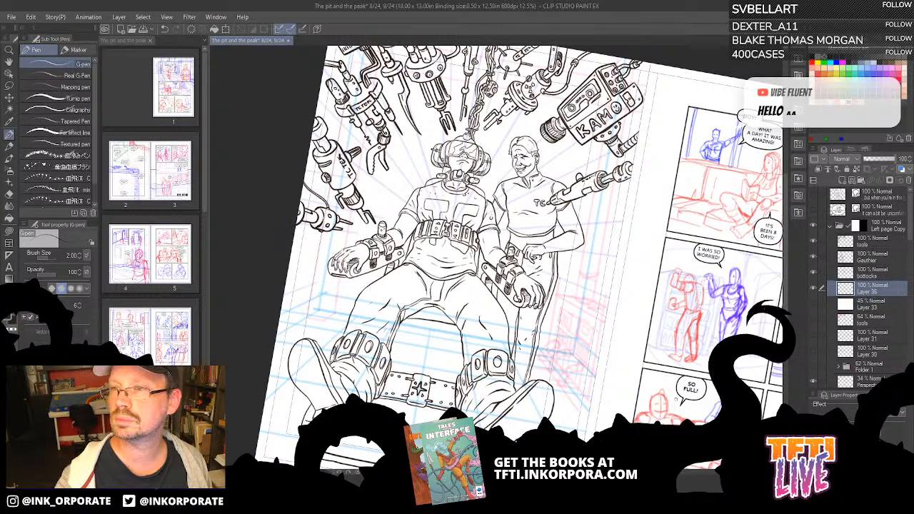
# Ink the first curved tube over the red machinery sketch beside the restrained figure's boot on the new layer.
pyautogui.scroll(2, 561, 325)
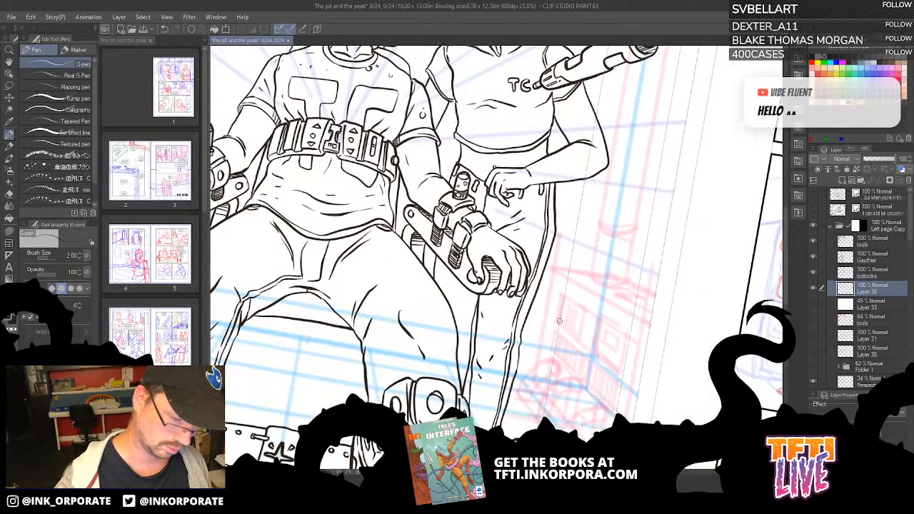
pyautogui.scroll(-3, 547, 414)
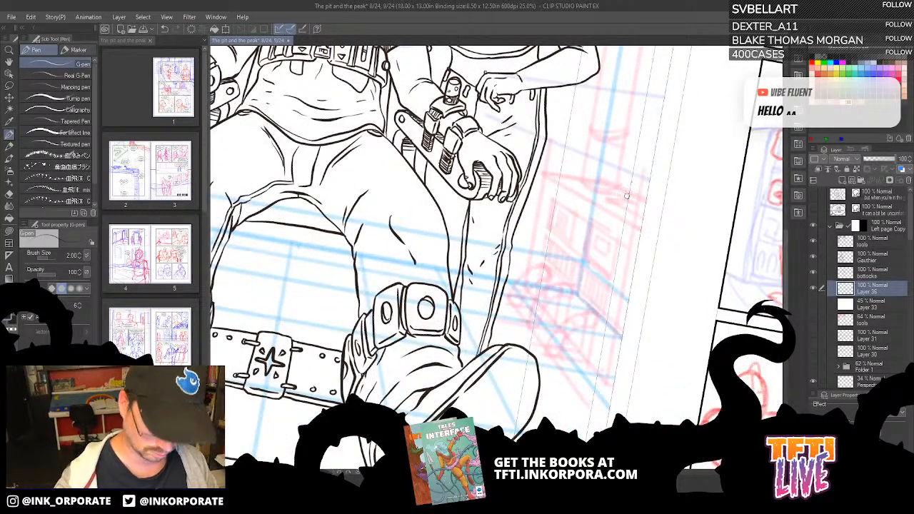
pyautogui.press('-')
pyautogui.press('-')
pyautogui.press('-')
pyautogui.press('-')
pyautogui.press('-')
pyautogui.press('-')
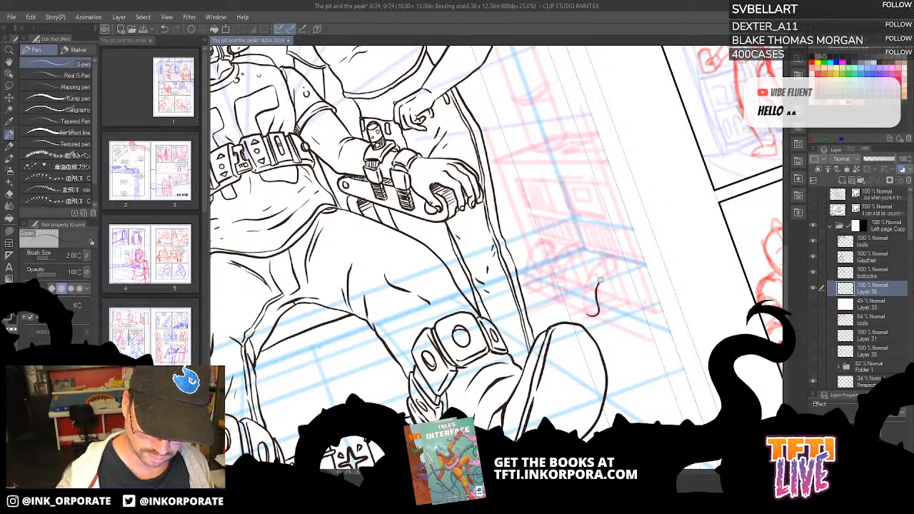
pyautogui.moveTo(599, 281)
pyautogui.mouseDown()
pyautogui.moveTo(615, 271)
pyautogui.moveTo(591, 270)
pyautogui.moveTo(585, 314)
pyautogui.moveTo(588, 307)
pyautogui.mouseUp()
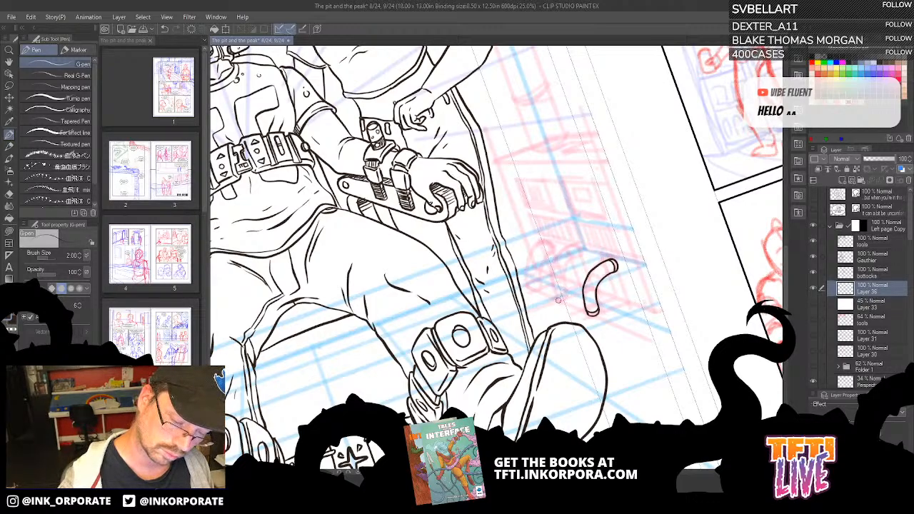
# Ink two more curved tubes beside the first one over the machinery sketch, undoing stray strokes.
pyautogui.moveTo(566, 288)
pyautogui.mouseDown()
pyautogui.moveTo(580, 249)
pyautogui.moveTo(548, 268)
pyautogui.mouseUp()
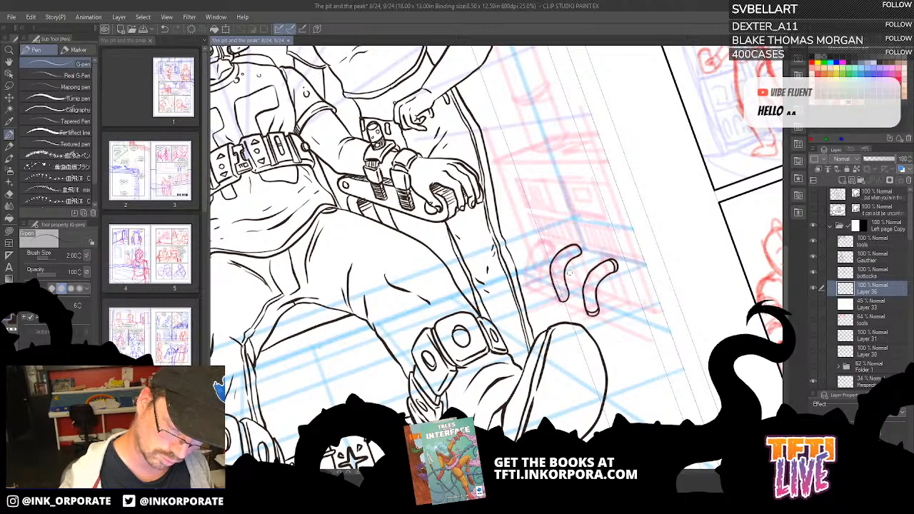
pyautogui.hotkey('ctrl', 'z')
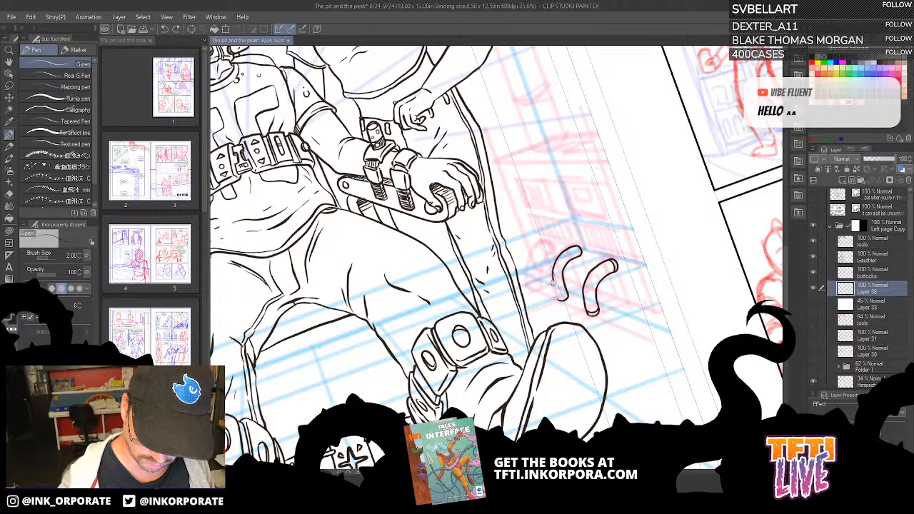
pyautogui.moveTo(552, 283); pyautogui.dragTo(557, 293)
pyautogui.hotkey('ctrl', 'z')
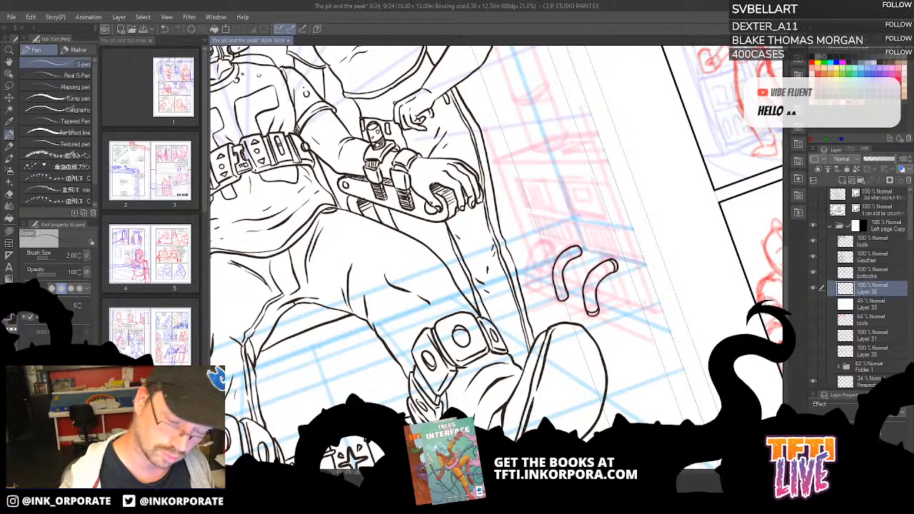
pyautogui.moveTo(543, 287)
pyautogui.mouseDown()
pyautogui.moveTo(533, 292)
pyautogui.moveTo(527, 273)
pyautogui.moveTo(539, 243)
pyautogui.mouseUp()
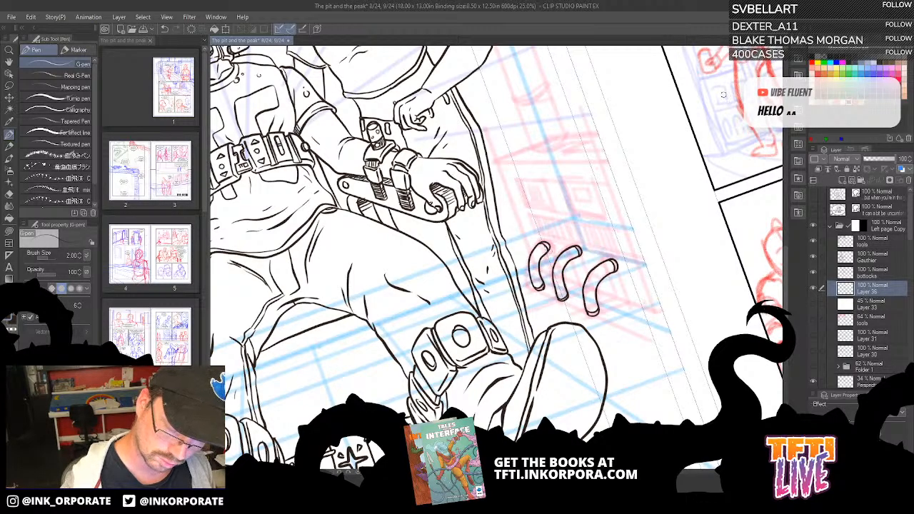
# Ink the machinery's straight diagonal edge in segments passing behind the three curved tubes down to the page edge, undoing a stray stroke.
pyautogui.moveTo(724, 94); pyautogui.dragTo(550, 372)
pyautogui.moveTo(535, 303); pyautogui.dragTo(635, 218)
pyautogui.moveTo(495, 301); pyautogui.dragTo(534, 255)
pyautogui.hotkey('ctrl', 'z')
pyautogui.moveTo(549, 223); pyautogui.dragTo(585, 199)
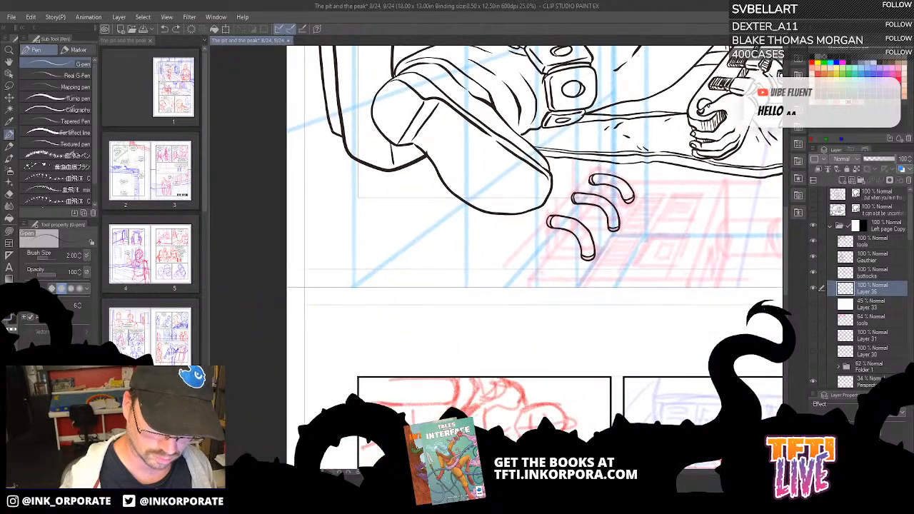
pyautogui.moveTo(528, 282); pyautogui.dragTo(562, 238)
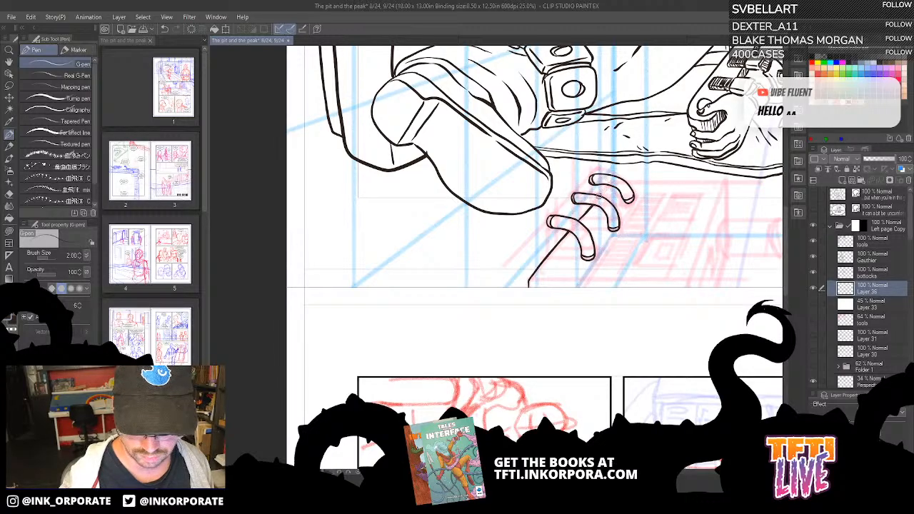
pyautogui.moveTo(599, 197); pyautogui.dragTo(610, 186)
pyautogui.press('-')
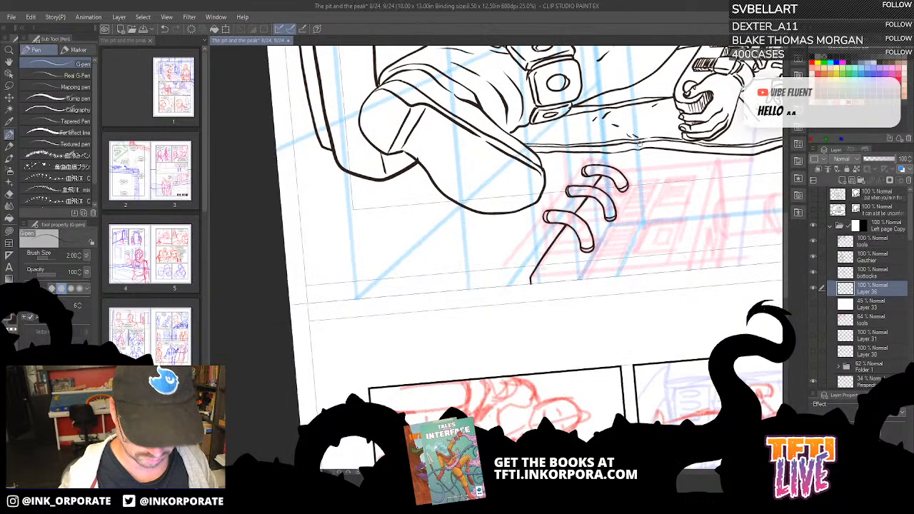
# Ink small round joints on the three curved tubes where they meet the machinery's diagonal edge, undoing a stray stroke.
pyautogui.press('-')
pyautogui.press('-')
pyautogui.press('-')
pyautogui.press('-')
pyautogui.press('-')
pyautogui.press('-')
pyautogui.press('-')
pyautogui.press('-')
pyautogui.press('-')
pyautogui.press('-')
pyautogui.press('-')
pyautogui.press('-')
pyautogui.press('-')
pyautogui.press('-')
pyautogui.press('-')
pyautogui.press('-')
pyautogui.press('-')
pyautogui.press('-')
pyautogui.press('-')
pyautogui.moveTo(442, 356); pyautogui.dragTo(577, 391)
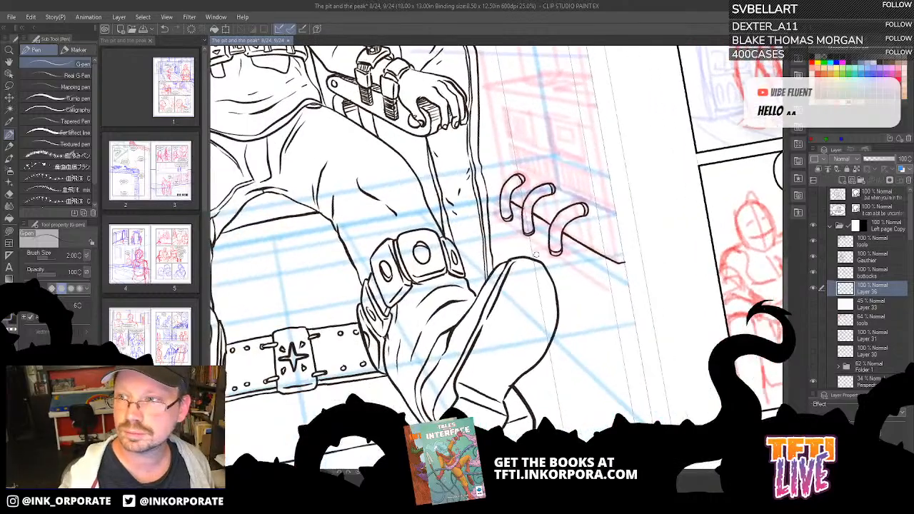
pyautogui.press('^')
pyautogui.press('^')
pyautogui.moveTo(579, 274); pyautogui.dragTo(656, 300)
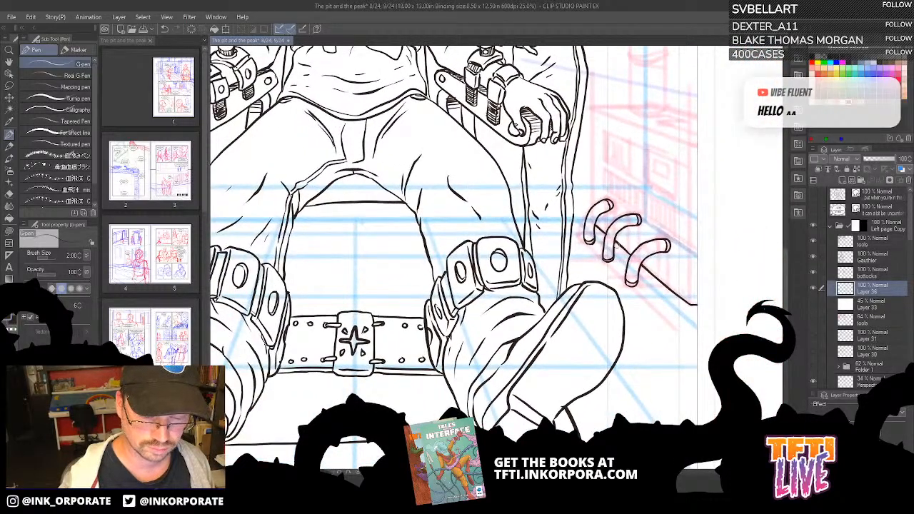
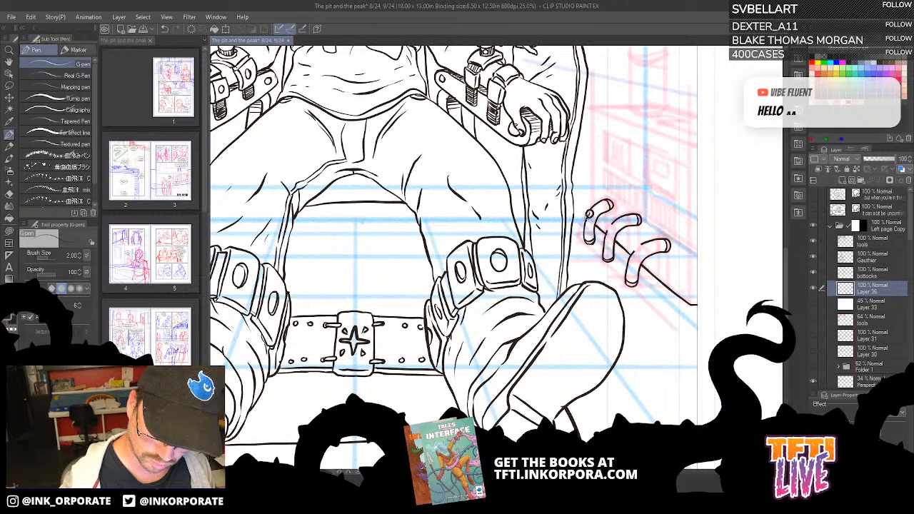
pyautogui.hotkey('ctrl', 'z')
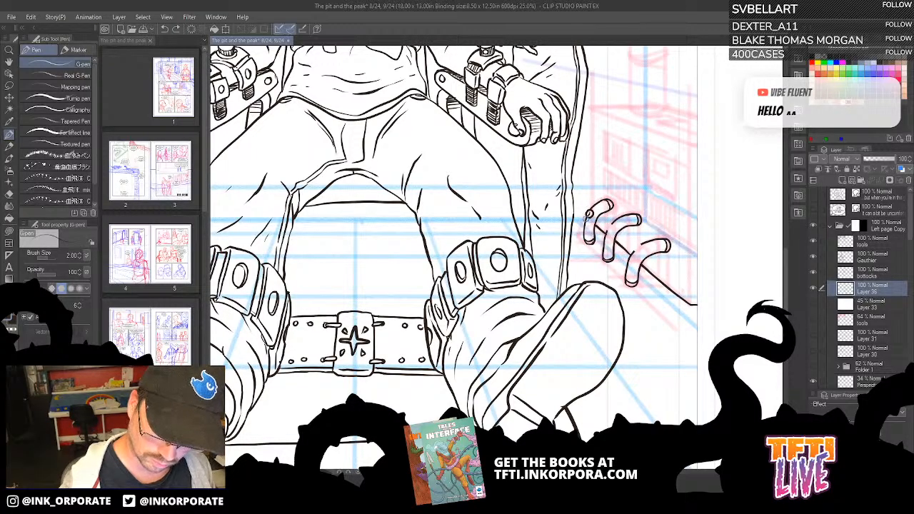
pyautogui.moveTo(588, 214)
pyautogui.mouseDown()
pyautogui.moveTo(608, 230)
pyautogui.moveTo(628, 216)
pyautogui.moveTo(641, 251)
pyautogui.mouseUp()
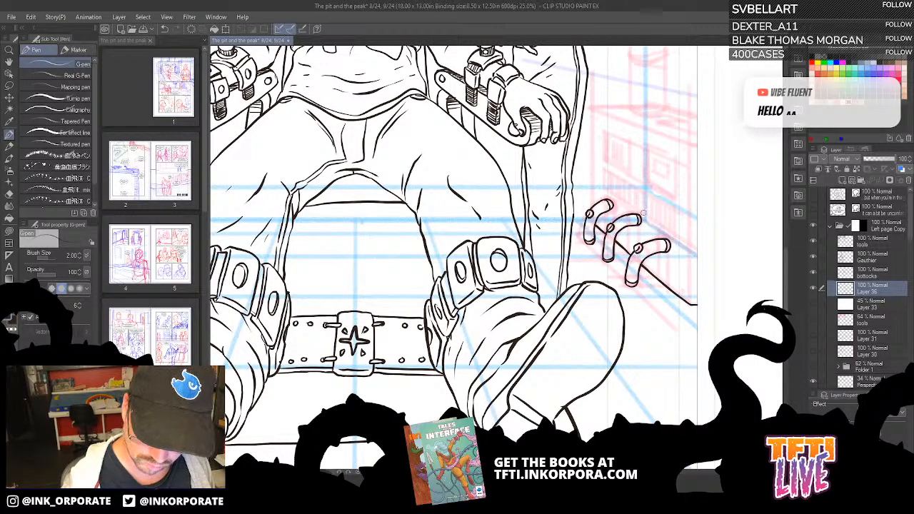
# Ink the machinery cabinet's straight vertical edge next to the standing man's leg, starting from the curved tubes.
pyautogui.press('^')
pyautogui.press('^')
pyautogui.press('^')
pyautogui.press('^')
pyautogui.press('^')
pyautogui.press('^')
pyautogui.press('^')
pyautogui.press('^')
pyautogui.moveTo(646, 267)
pyautogui.mouseDown()
pyautogui.moveTo(681, 194)
pyautogui.moveTo(655, 186)
pyautogui.moveTo(696, 135)
pyautogui.mouseUp()
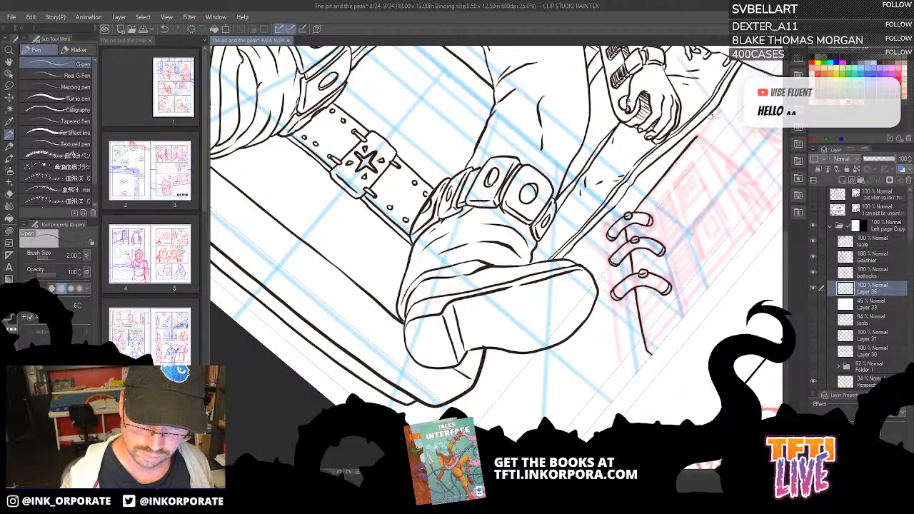
# Ink the cabinet's opposite vertical edge on the side facing the page margin, following the red sketch.
pyautogui.press('^')
pyautogui.press('^')
pyautogui.press('^')
pyautogui.press('^')
pyautogui.press('^')
pyautogui.press('^')
pyautogui.press('^')
pyautogui.press('^')
pyautogui.press('^')
pyautogui.press('^')
pyautogui.press('^')
pyautogui.press('^')
pyautogui.press('^')
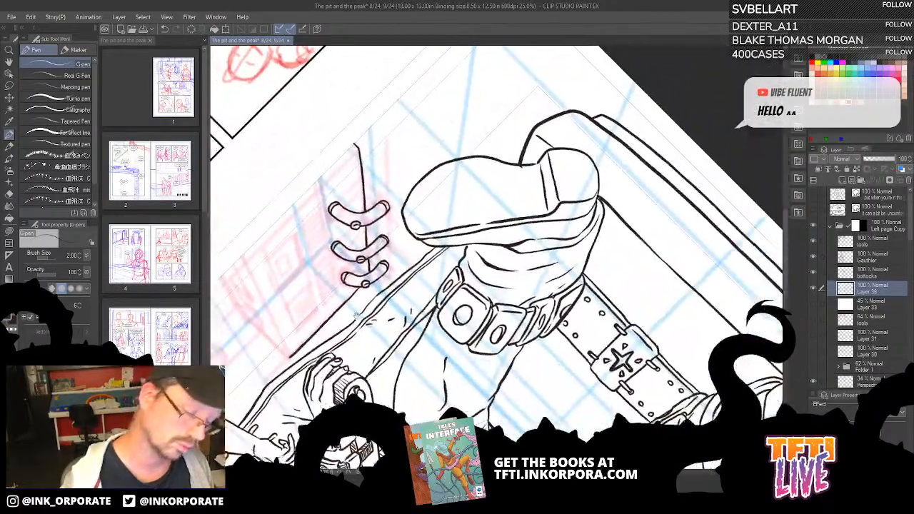
pyautogui.moveTo(455, 331); pyautogui.dragTo(741, 314)
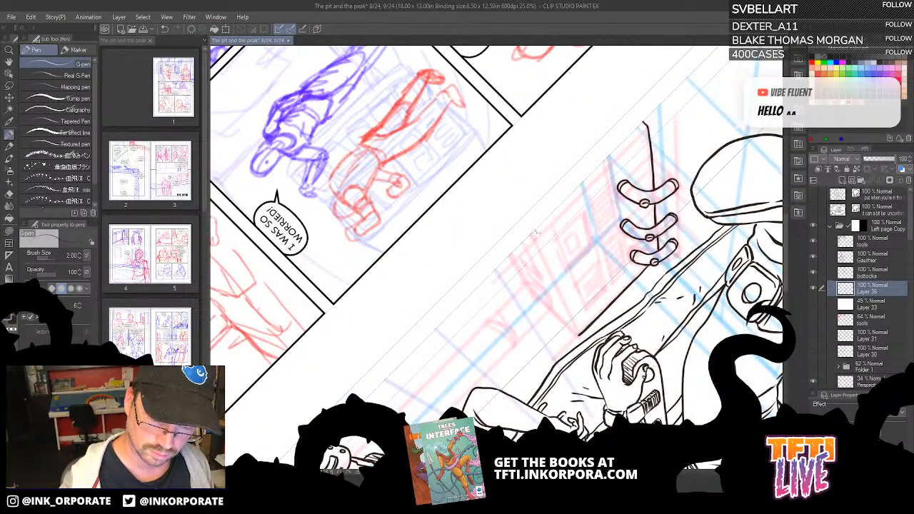
pyautogui.moveTo(535, 240); pyautogui.dragTo(644, 128)
# Ink the cabinet's slanted top edge joining both vertical edges, plus the short receding edge at the inner corner.
pyautogui.press('^')
pyautogui.press('^')
pyautogui.press('^')
pyautogui.press('^')
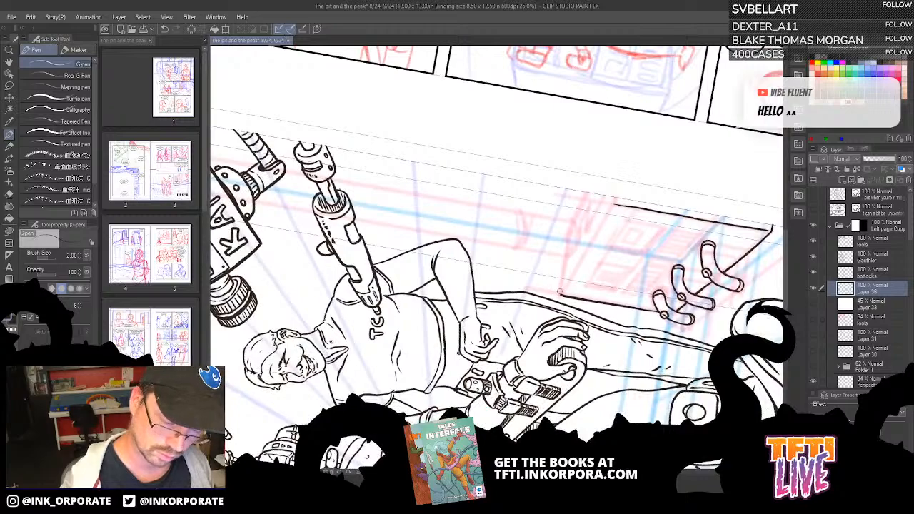
pyautogui.moveTo(560, 293)
pyautogui.mouseDown()
pyautogui.moveTo(567, 257)
pyautogui.moveTo(571, 277)
pyautogui.moveTo(615, 202)
pyautogui.mouseUp()
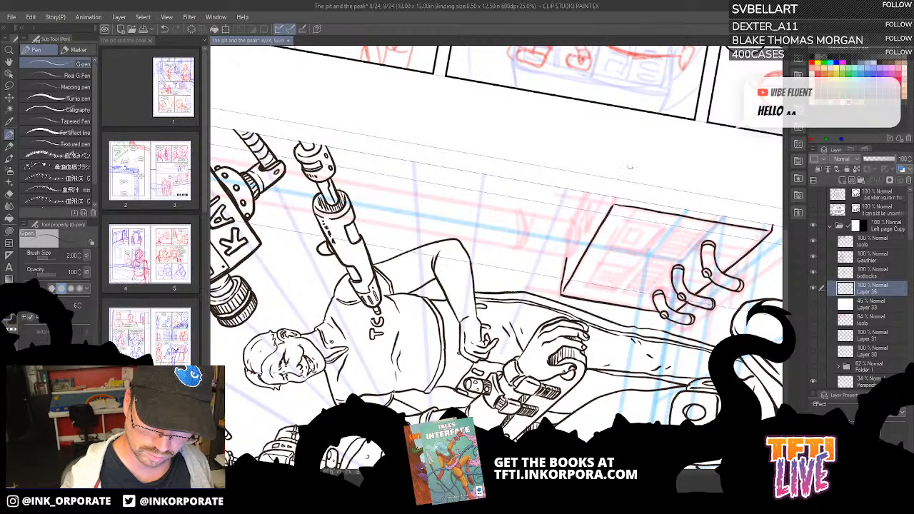
# Ink the pipe's rounded lower end and collar above the cabinet, undoing a stray stroke.
pyautogui.press('^')
pyautogui.press('^')
pyautogui.press('^')
pyautogui.press('^')
pyautogui.press('^')
pyautogui.press('^')
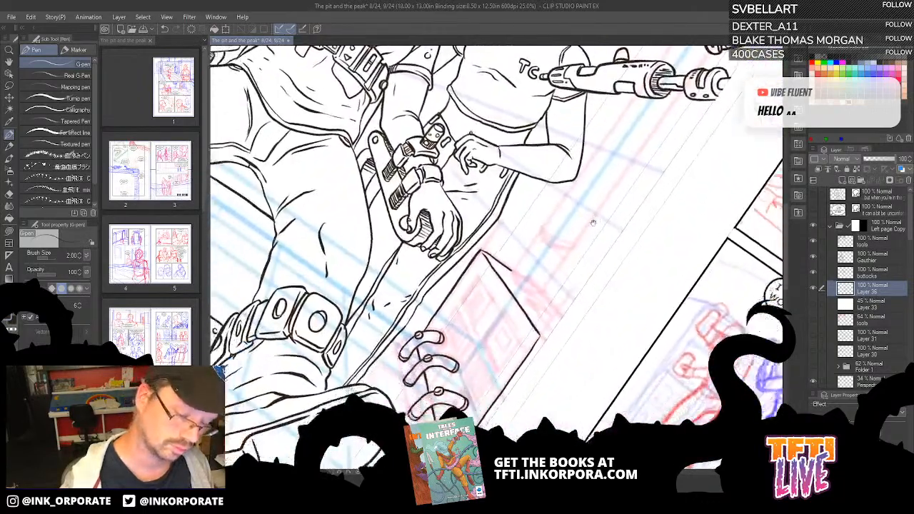
pyautogui.moveTo(538, 245)
pyautogui.mouseDown()
pyautogui.moveTo(565, 266)
pyautogui.moveTo(594, 229)
pyautogui.mouseUp()
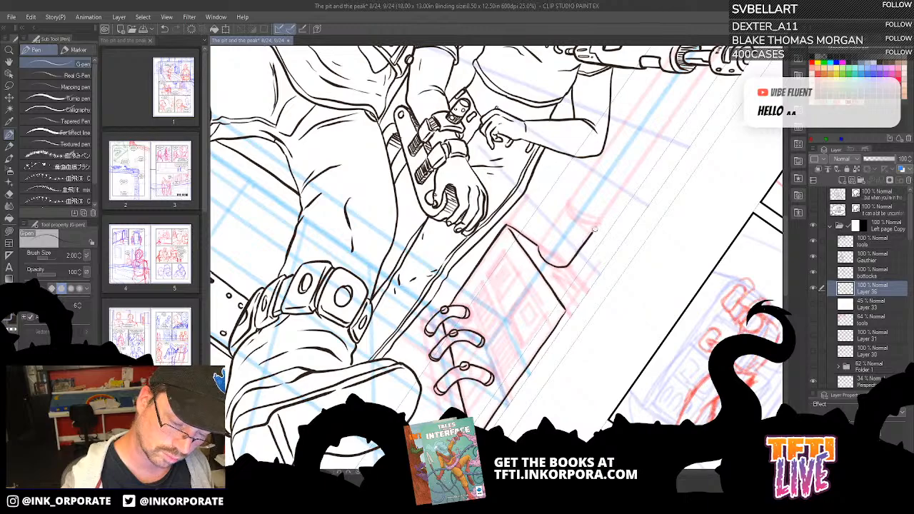
pyautogui.moveTo(539, 248)
pyautogui.mouseDown()
pyautogui.moveTo(567, 205)
pyautogui.moveTo(650, 205)
pyautogui.moveTo(564, 241)
pyautogui.mouseUp()
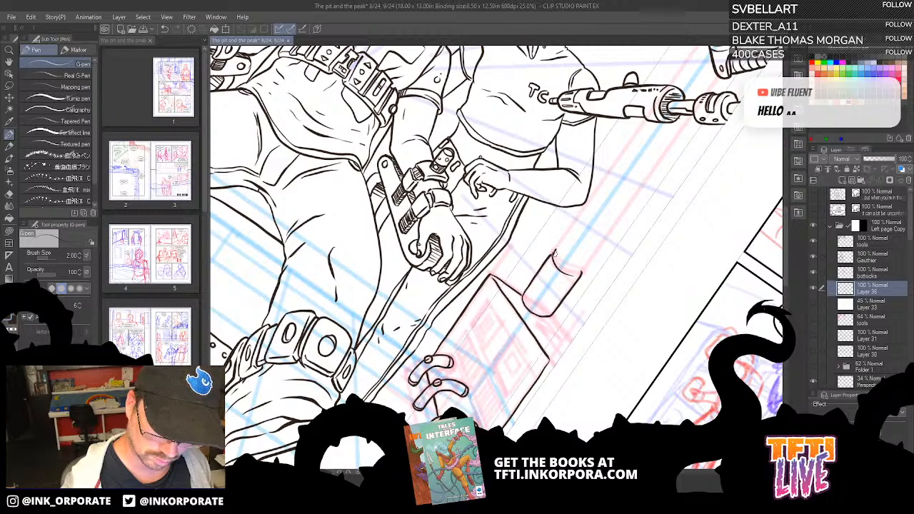
pyautogui.hotkey('ctrl', 'z')
# Ink the pipe's two long parallel sides from the collar up to the drill-like tool behind the standing man.
pyautogui.moveTo(553, 252)
pyautogui.mouseDown()
pyautogui.moveTo(560, 268)
pyautogui.moveTo(590, 259)
pyautogui.moveTo(695, 115)
pyautogui.moveTo(592, 256)
pyautogui.moveTo(666, 151)
pyautogui.mouseUp()
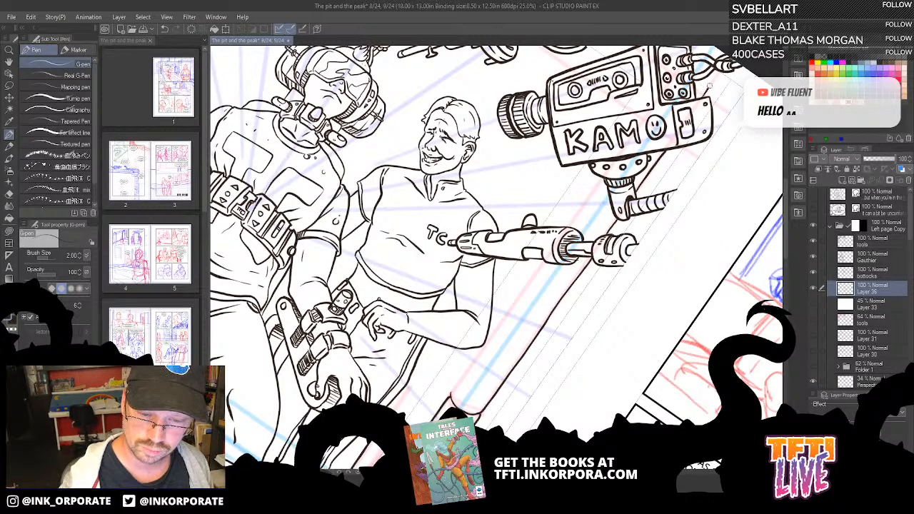
pyautogui.moveTo(637, 209)
pyautogui.mouseDown()
pyautogui.moveTo(550, 326)
pyautogui.moveTo(658, 192)
pyautogui.mouseUp()
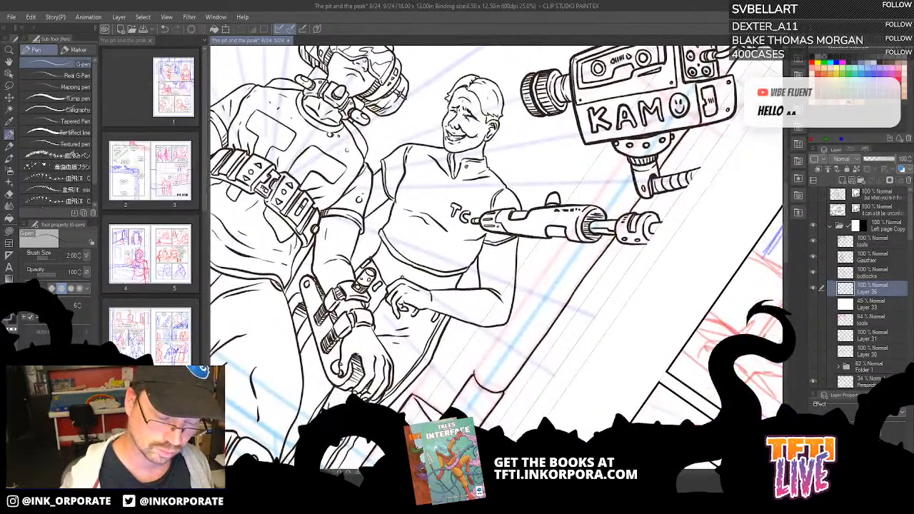
pyautogui.moveTo(476, 366)
pyautogui.mouseDown()
pyautogui.moveTo(570, 235)
pyautogui.moveTo(623, 229)
pyautogui.moveTo(675, 153)
pyautogui.mouseUp()
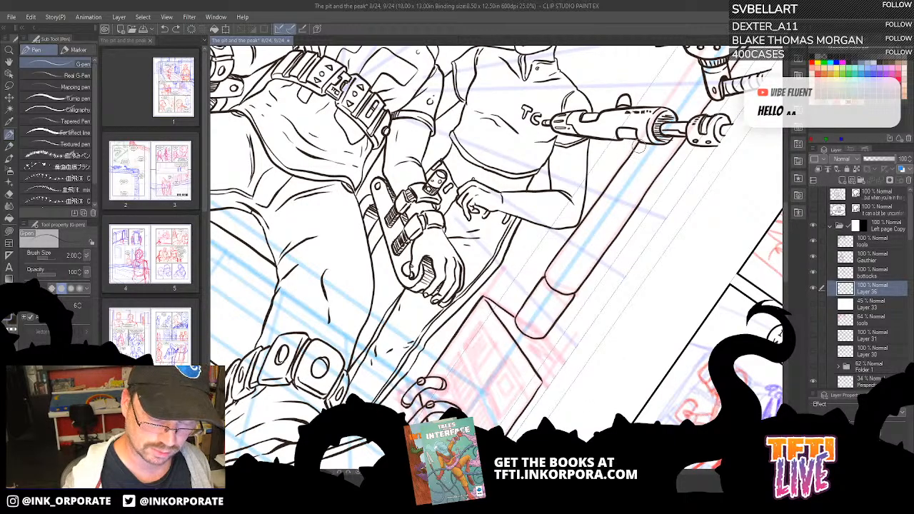
# Remove the pipe's inked side nearest the standing man along with the collar's inner side and rounded bottom.
pyautogui.press('^')
pyautogui.press('^')
pyautogui.press('^')
pyautogui.press('^')
pyautogui.press('^')
pyautogui.press('^')
pyautogui.press('^')
pyautogui.press('^')
pyautogui.press('^')
pyautogui.press('^')
pyautogui.press('^')
pyautogui.press('^')
pyautogui.press('^')
pyautogui.press('^')
pyautogui.press('^')
pyautogui.press('^')
pyautogui.press('^')
pyautogui.press('^')
pyautogui.press('^')
pyautogui.press('^')
pyautogui.press('^')
pyautogui.press('^')
pyautogui.press('^')
pyautogui.press('^')
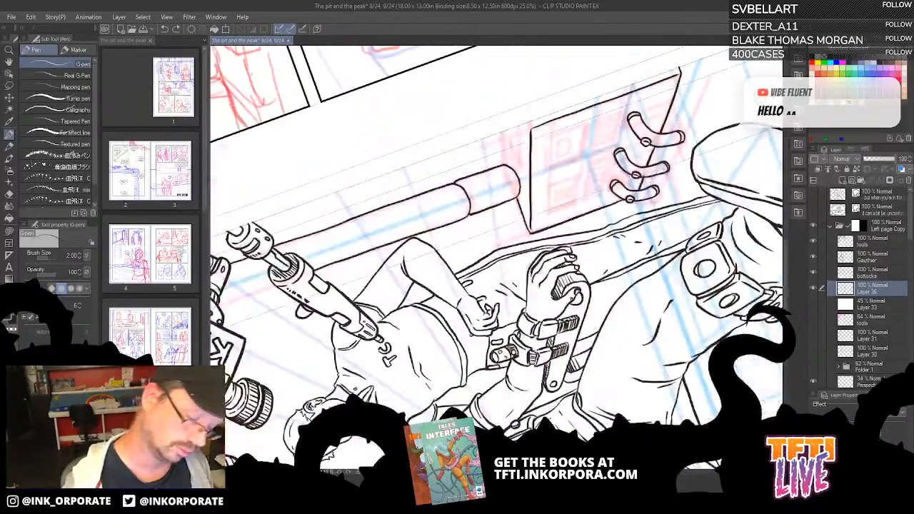
pyautogui.press('^')
pyautogui.press('^')
pyautogui.press('^')
pyautogui.press('^')
pyautogui.press('^')
pyautogui.press('^')
pyautogui.press('^')
pyautogui.press('^')
pyautogui.press('^')
pyautogui.press('^')
pyautogui.press('^')
pyautogui.press('^')
pyautogui.press('^')
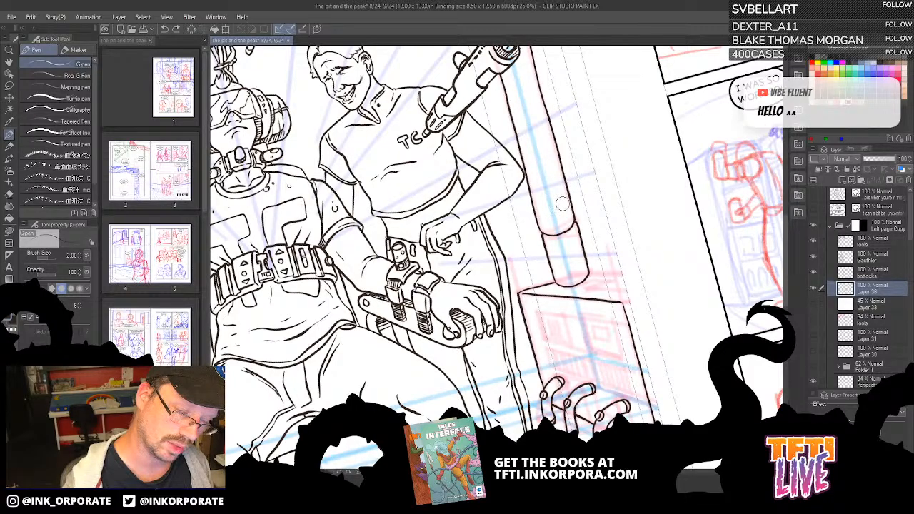
pyautogui.press('^')
pyautogui.press('^')
pyautogui.press('^')
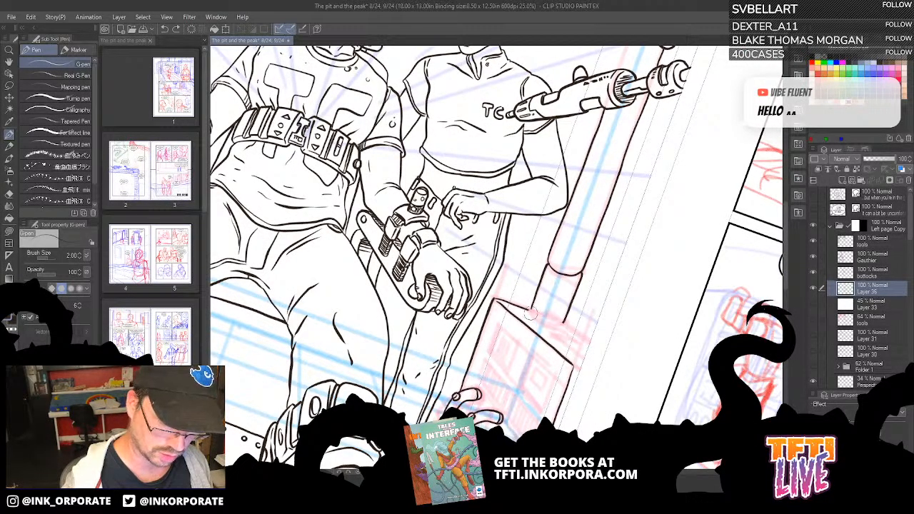
pyautogui.moveTo(534, 313); pyautogui.dragTo(610, 99)
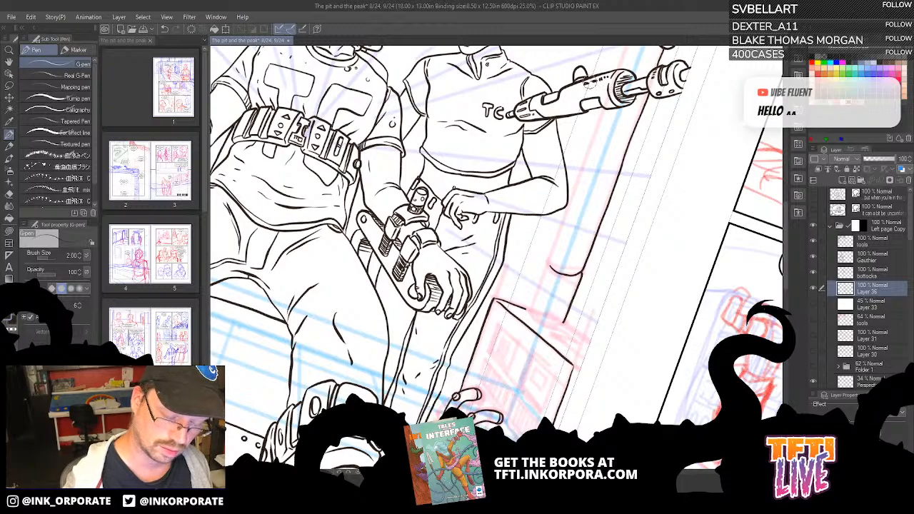
# Try to ink the collar's inner side and rounded bottom again, then undo the strokes.
pyautogui.moveTo(539, 312)
pyautogui.mouseDown()
pyautogui.moveTo(564, 321)
pyautogui.moveTo(541, 291)
pyautogui.moveTo(548, 270)
pyautogui.mouseUp()
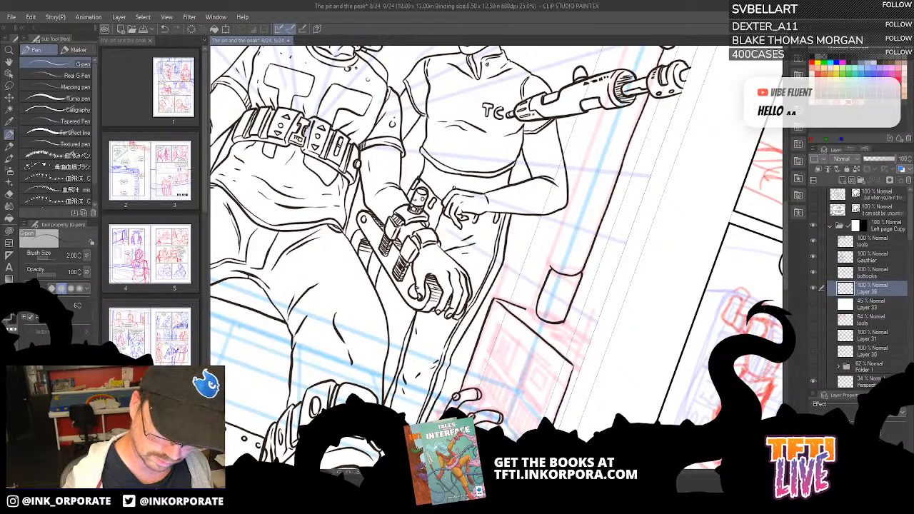
pyautogui.press('^')
pyautogui.press('^')
pyautogui.press('^')
pyautogui.press('^')
pyautogui.press('^')
pyautogui.press('^')
pyautogui.press('^')
pyautogui.press('^')
pyautogui.press('^')
pyautogui.press('^')
pyautogui.press('^')
pyautogui.press('^')
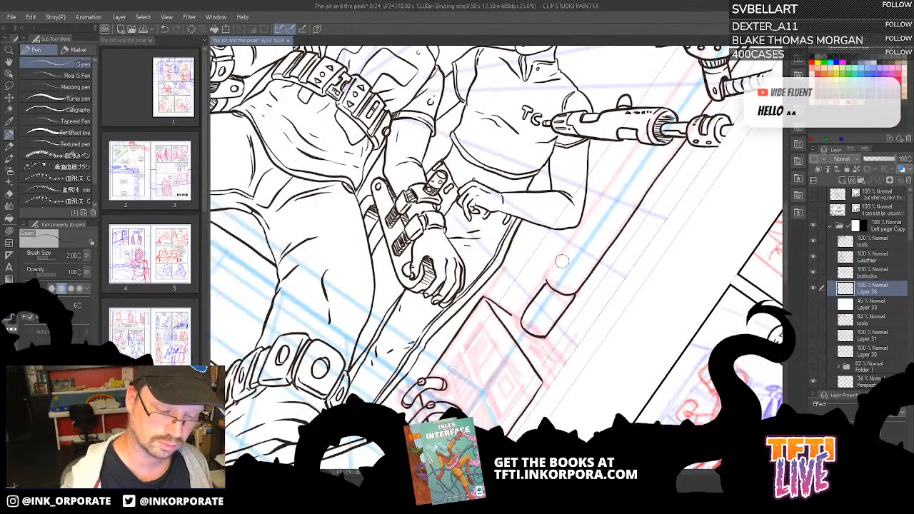
pyautogui.press('^')
pyautogui.press('^')
pyautogui.press('^')
pyautogui.press('^')
pyautogui.press('^')
pyautogui.press('^')
pyautogui.press('^')
pyautogui.press('^')
pyautogui.press('^')
pyautogui.press('^')
pyautogui.press('^')
pyautogui.press('^')
pyautogui.press('^')
pyautogui.press('^')
pyautogui.press('^')
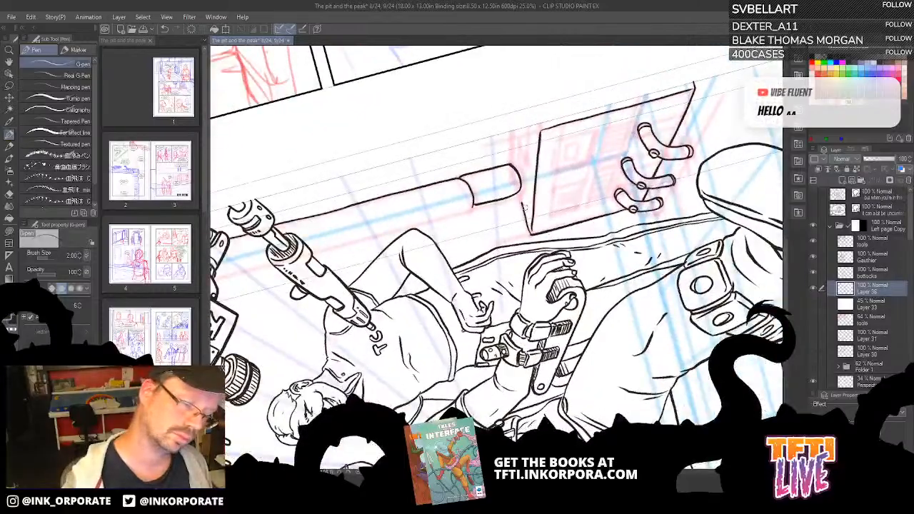
pyautogui.press('^')
pyautogui.press('^')
pyautogui.press('^')
pyautogui.press('^')
pyautogui.press('^')
pyautogui.press('^')
pyautogui.press('^')
pyautogui.press('^')
pyautogui.press('^')
pyautogui.press('^')
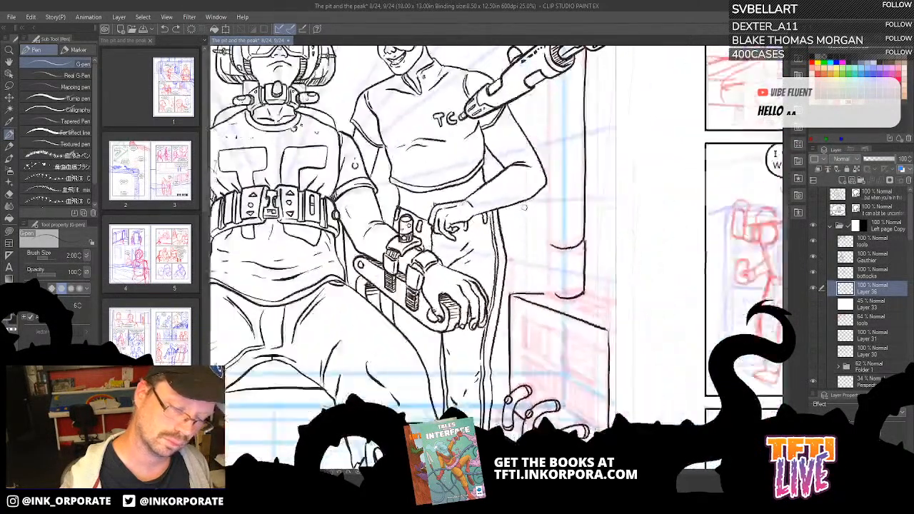
pyautogui.hotkey('ctrl', 'z')
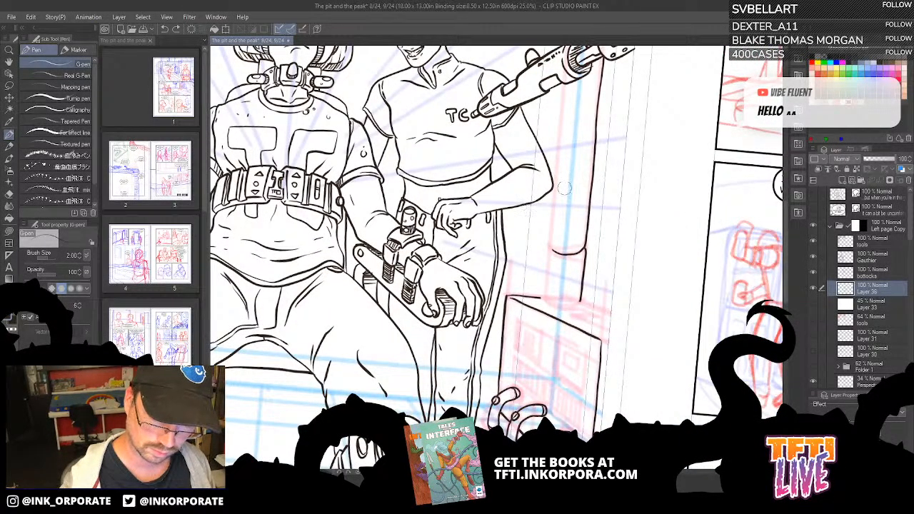
# Ink the pipe's rounded lower end above the cabinet, curving from its outer side toward the standing man.
pyautogui.moveTo(553, 259); pyautogui.dragTo(577, 255)
pyautogui.press('^')
pyautogui.press('^')
pyautogui.press('^')
pyautogui.press('^')
pyautogui.press('^')
pyautogui.press('^')
pyautogui.press('^')
pyautogui.press('^')
pyautogui.press('^')
pyautogui.press('^')
pyautogui.press('^')
pyautogui.press('^')
pyautogui.press('^')
pyautogui.press('^')
pyautogui.press('^')
pyautogui.press('^')
pyautogui.press('^')
pyautogui.press('^')
pyautogui.press('^')
pyautogui.press('^')
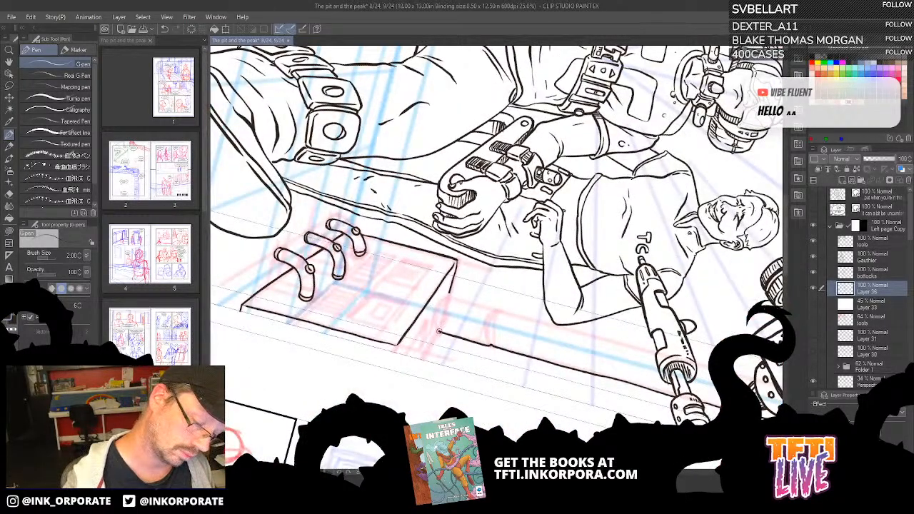
pyautogui.moveTo(439, 331); pyautogui.dragTo(448, 301)
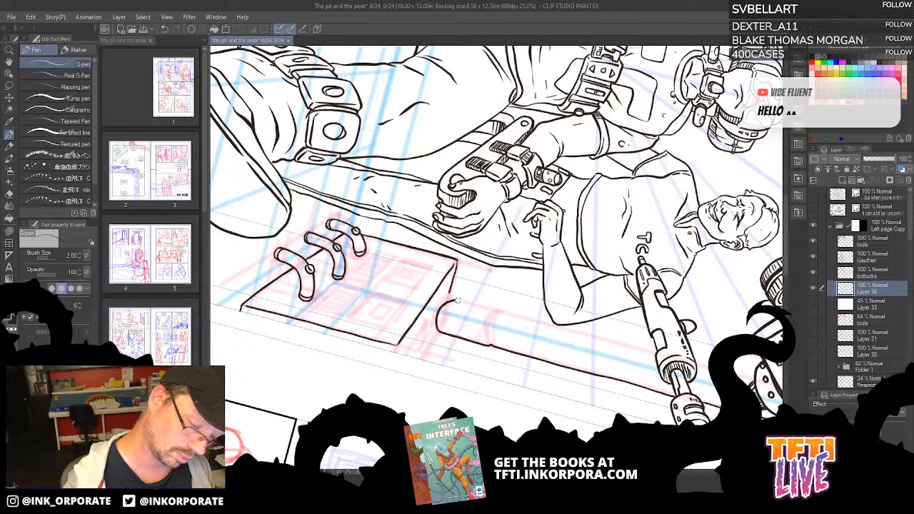
pyautogui.press('^')
pyautogui.press('^')
pyautogui.press('^')
pyautogui.press('^')
pyautogui.press('^')
pyautogui.press('^')
pyautogui.press('^')
pyautogui.press('^')
pyautogui.press('^')
pyautogui.press('^')
pyautogui.press('^')
pyautogui.press('^')
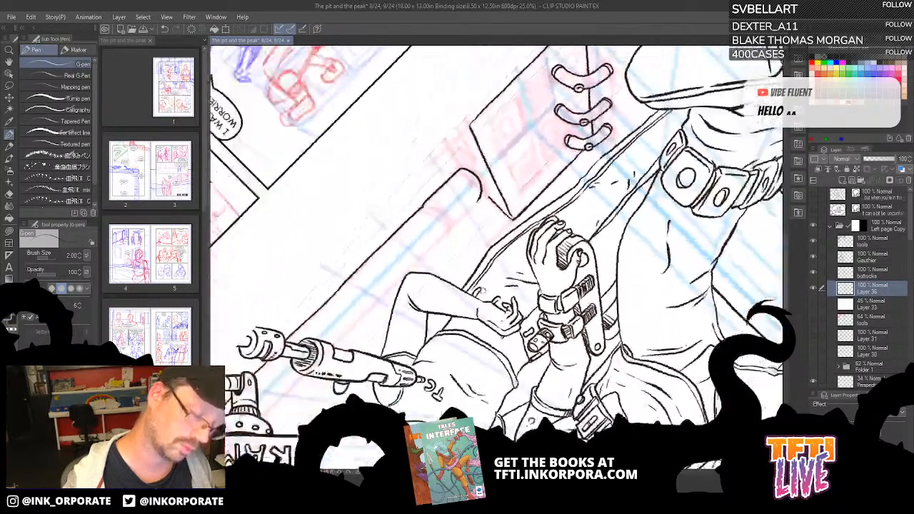
# Ink the cylindrical collar at the end of the long pole and the short back edge of the box beside it.
pyautogui.press('^')
pyautogui.press('^')
pyautogui.press('^')
pyautogui.press('^')
pyautogui.press('^')
pyautogui.press('^')
pyautogui.hotkey('ctrl', 'z')
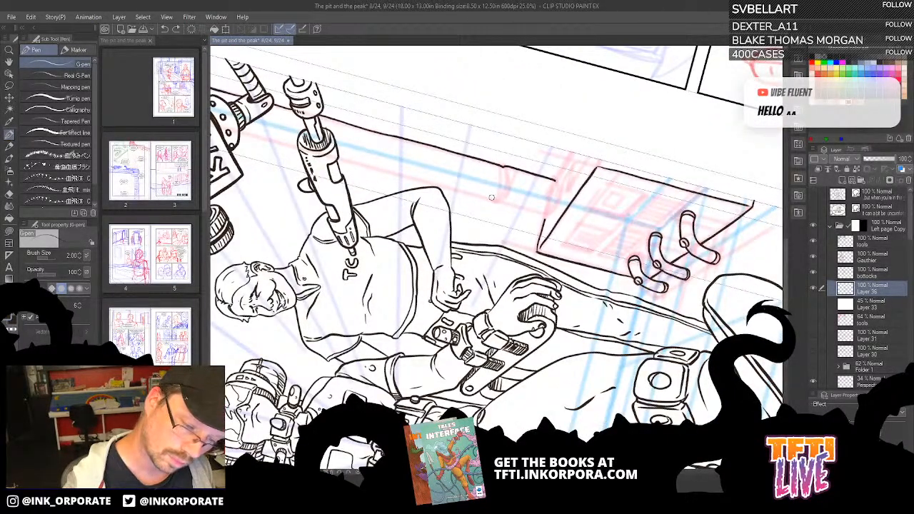
pyautogui.moveTo(504, 172)
pyautogui.mouseDown()
pyautogui.moveTo(496, 200)
pyautogui.moveTo(537, 211)
pyautogui.moveTo(556, 208)
pyautogui.moveTo(560, 184)
pyautogui.mouseUp()
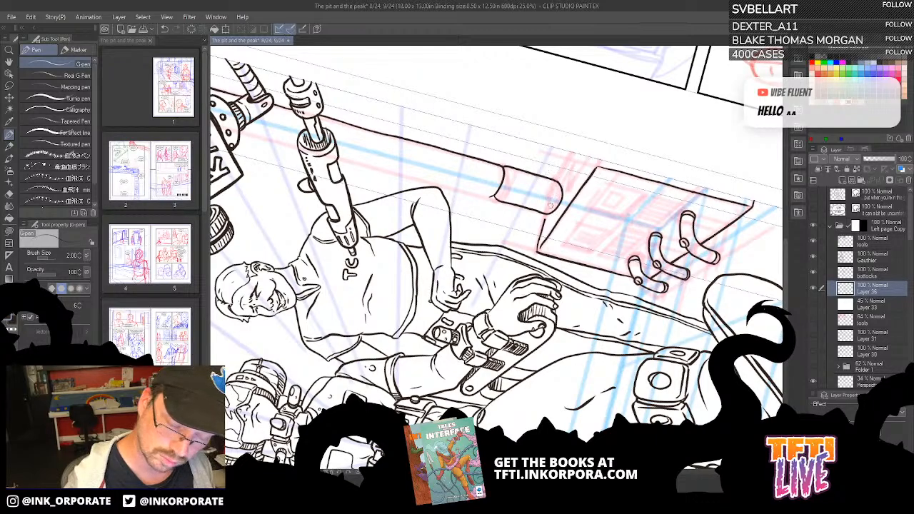
pyautogui.hotkey('ctrl', 'z')
pyautogui.hotkey('ctrl', 'z')
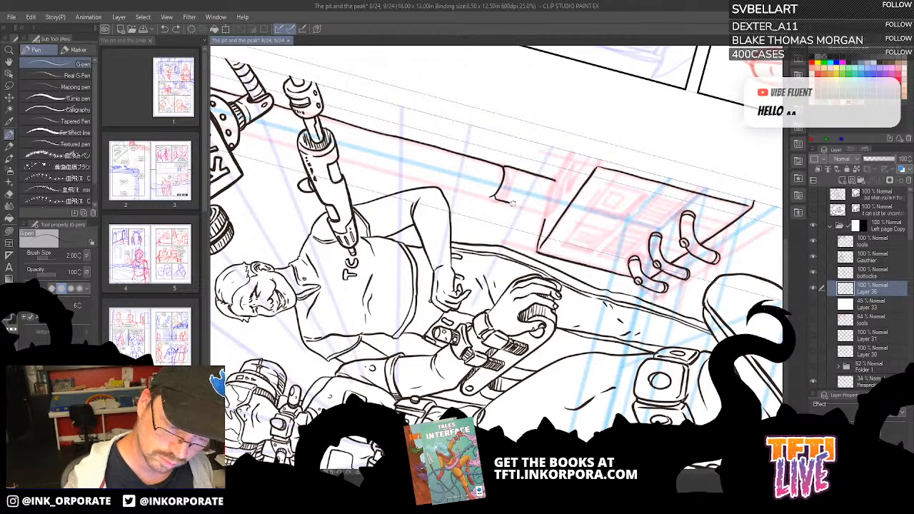
pyautogui.moveTo(495, 197)
pyautogui.mouseDown()
pyautogui.moveTo(527, 209)
pyautogui.moveTo(557, 200)
pyautogui.moveTo(557, 172)
pyautogui.moveTo(572, 152)
pyautogui.mouseUp()
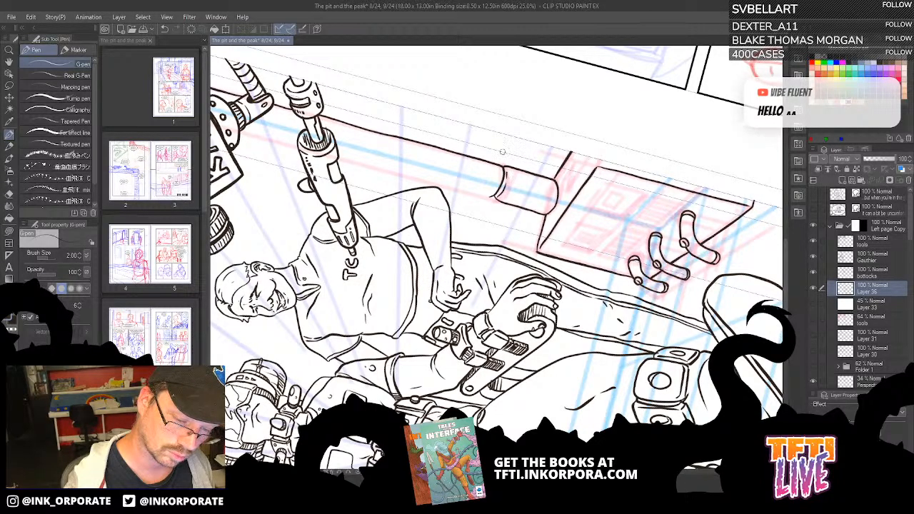
# Ink the long parallel edges of the pole from its collar up behind the drill to the KAMO camera mount.
pyautogui.press('^')
pyautogui.press('^')
pyautogui.press('^')
pyautogui.press('^')
pyautogui.press('^')
pyautogui.press('^')
pyautogui.press('^')
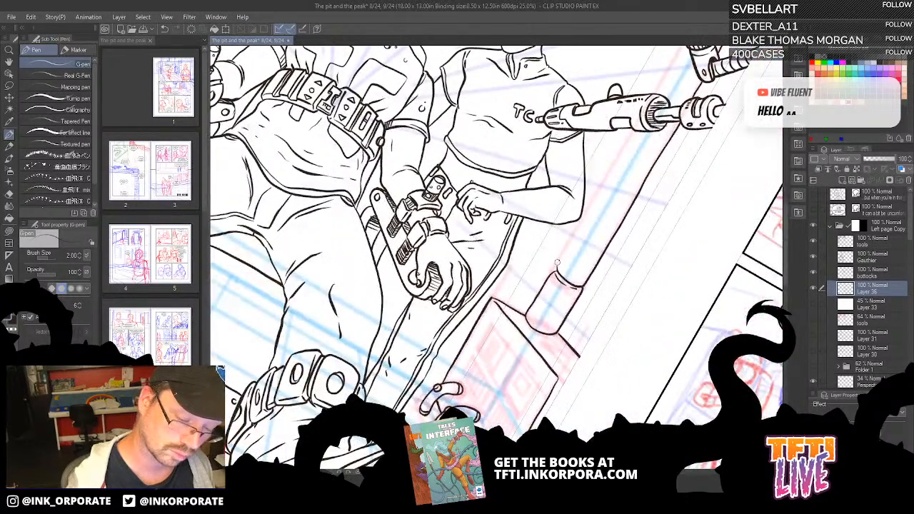
pyautogui.moveTo(557, 268); pyautogui.dragTo(569, 242)
pyautogui.moveTo(579, 224)
pyautogui.mouseDown()
pyautogui.moveTo(631, 136)
pyautogui.moveTo(550, 229)
pyautogui.moveTo(554, 281)
pyautogui.mouseUp()
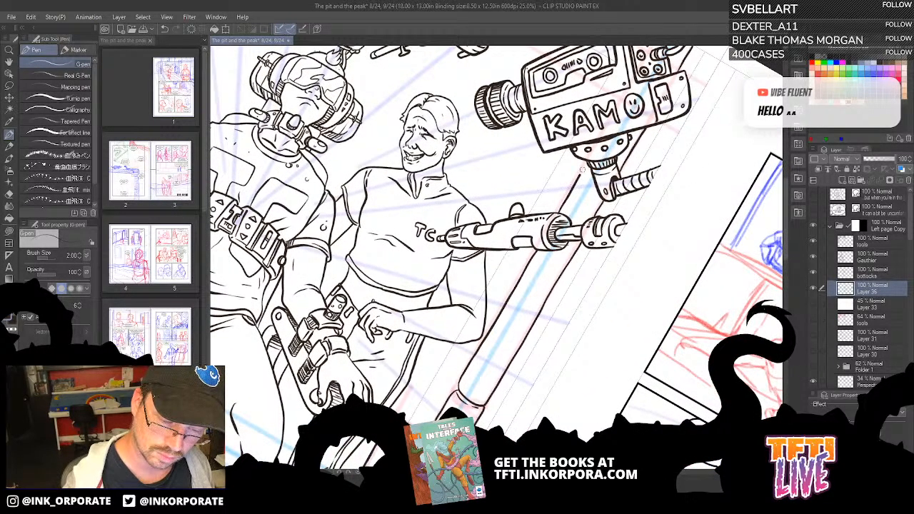
pyautogui.moveTo(582, 169); pyautogui.dragTo(585, 160)
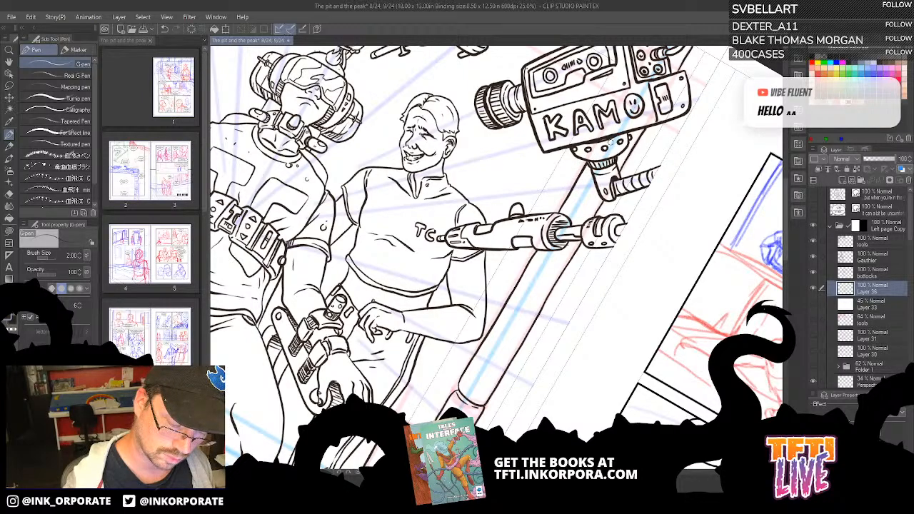
pyautogui.moveTo(499, 337)
pyautogui.mouseDown()
pyautogui.moveTo(442, 315)
pyautogui.moveTo(592, 169)
pyautogui.mouseUp()
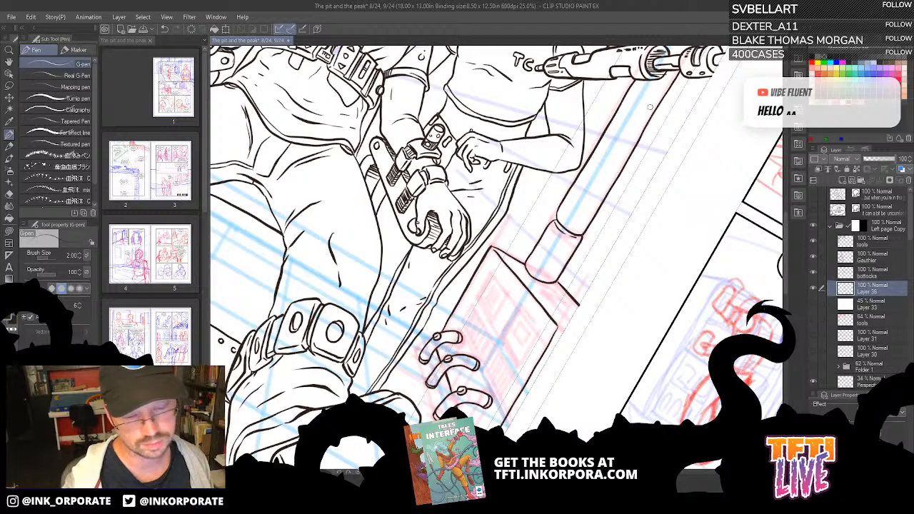
# Fade the bottocks layer to 40% opacity and add a new layer above it for the redraw.
pyautogui.click(814, 272)
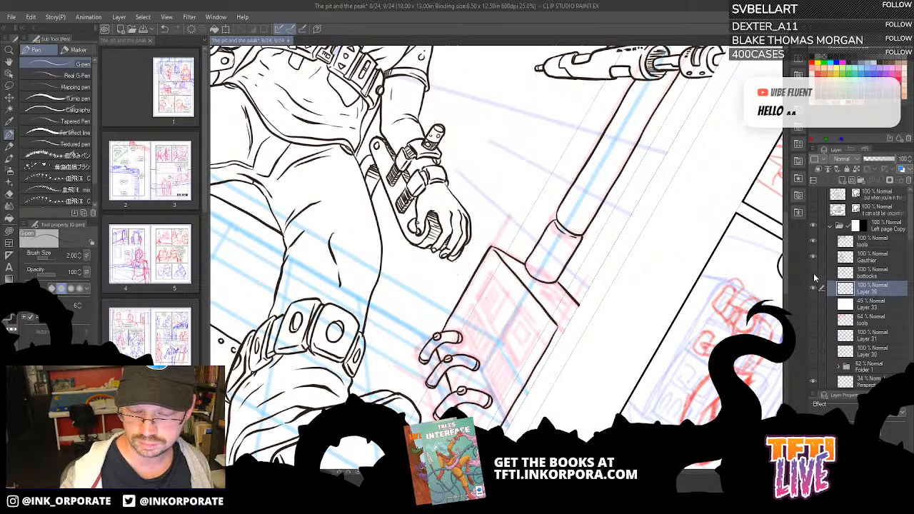
pyautogui.click(814, 273)
pyautogui.click(873, 274)
pyautogui.click(879, 159)
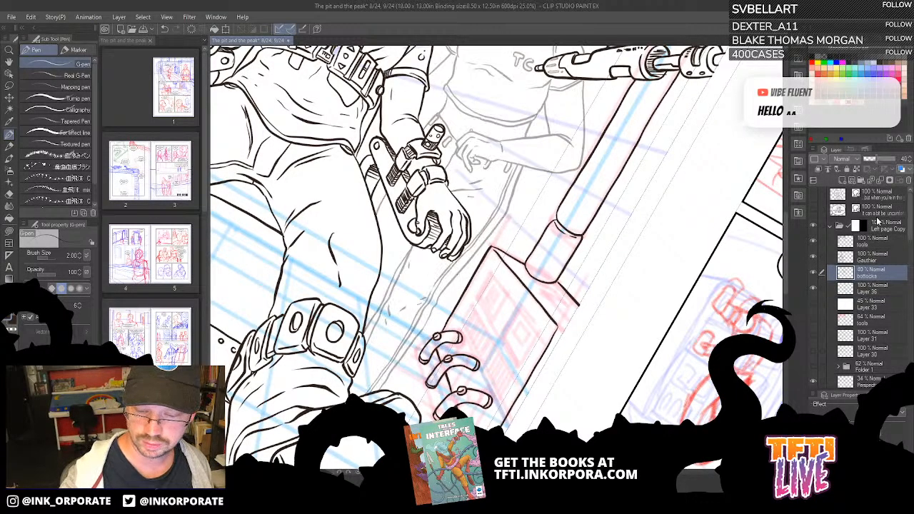
pyautogui.click(855, 184)
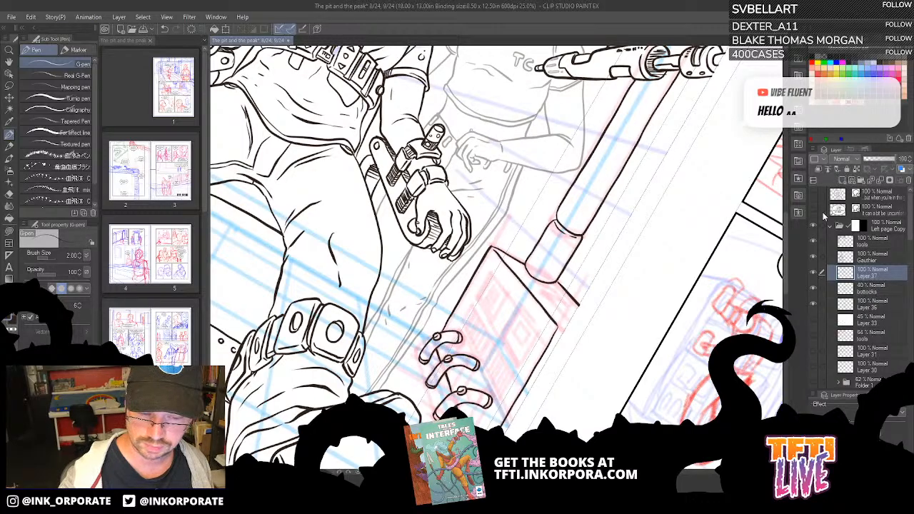
# Ink a short line on the TC shirt beside the drill's tip on the new layer.
pyautogui.hotkey('ctrl', '+')
pyautogui.press('^')
pyautogui.press('^')
pyautogui.press('^')
pyautogui.press('^')
pyautogui.press('^')
pyautogui.press('^')
pyautogui.press('^')
pyautogui.press('^')
pyautogui.press('^')
pyautogui.press('^')
pyautogui.press('^')
pyautogui.press('^')
pyautogui.press('^')
pyautogui.press('^')
pyautogui.press('^')
pyautogui.press('^')
pyautogui.press('^')
pyautogui.press('^')
pyautogui.press('^')
pyautogui.press('^')
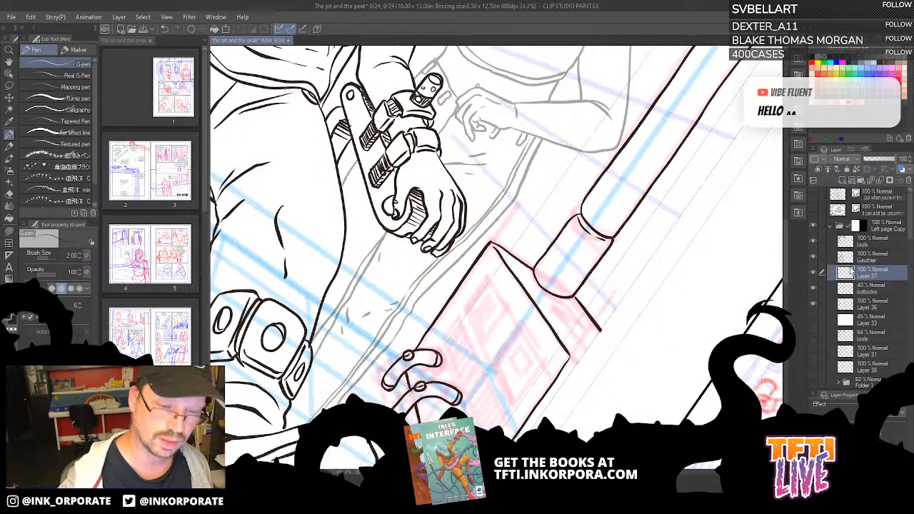
pyautogui.press('^')
pyautogui.press('^')
pyautogui.press('^')
pyautogui.press('^')
pyautogui.press('^')
pyautogui.press('^')
pyautogui.press('^')
pyautogui.press('^')
pyautogui.press('^')
pyautogui.press('^')
pyautogui.press('^')
pyautogui.press('^')
pyautogui.press('^')
pyautogui.press('^')
pyautogui.press('^')
pyautogui.press('^')
pyautogui.press('^')
pyautogui.press('^')
pyautogui.press('^')
pyautogui.press('^')
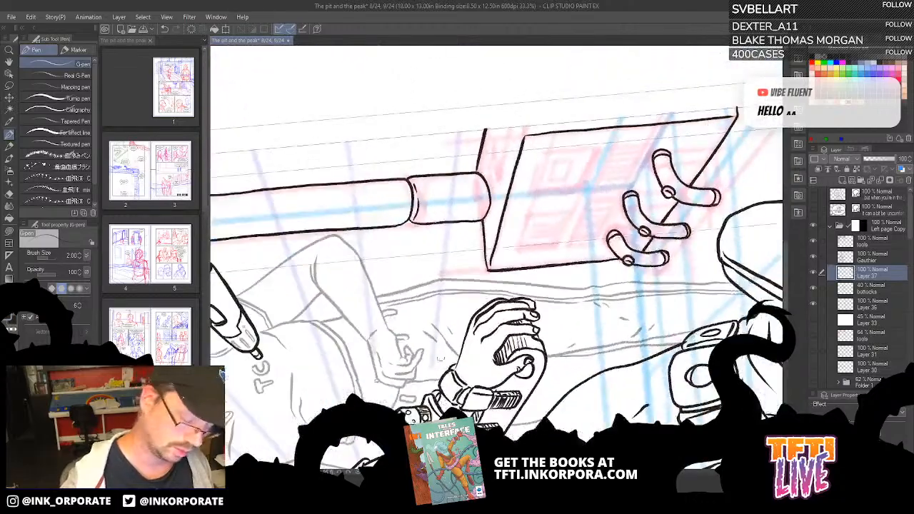
pyautogui.moveTo(444, 275); pyautogui.dragTo(670, 187)
pyautogui.press('-')
pyautogui.press('-')
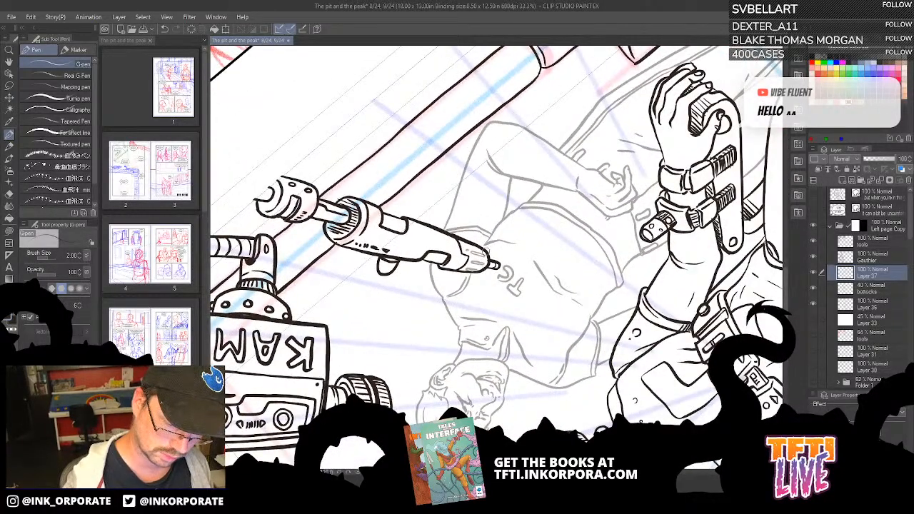
pyautogui.moveTo(487, 251); pyautogui.dragTo(496, 237)
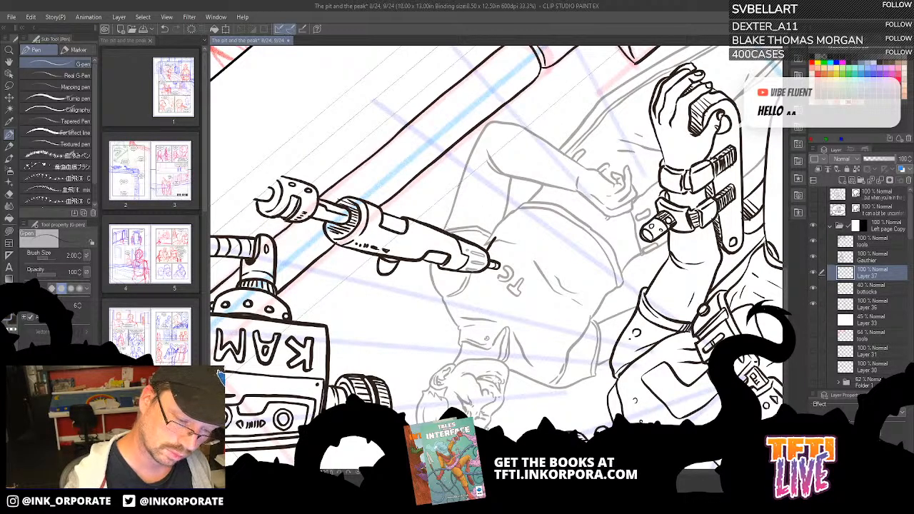
# Ink the outer contour of the smiling man's arm from the drill down to the bent elbow.
pyautogui.moveTo(441, 295)
pyautogui.mouseDown()
pyautogui.moveTo(433, 276)
pyautogui.moveTo(472, 171)
pyautogui.moveTo(497, 126)
pyautogui.moveTo(524, 129)
pyautogui.mouseUp()
pyautogui.press('^')
pyautogui.press('^')
pyautogui.press('^')
pyautogui.press('^')
pyautogui.press('^')
pyautogui.press('^')
pyautogui.press('^')
pyautogui.press('^')
pyautogui.press('^')
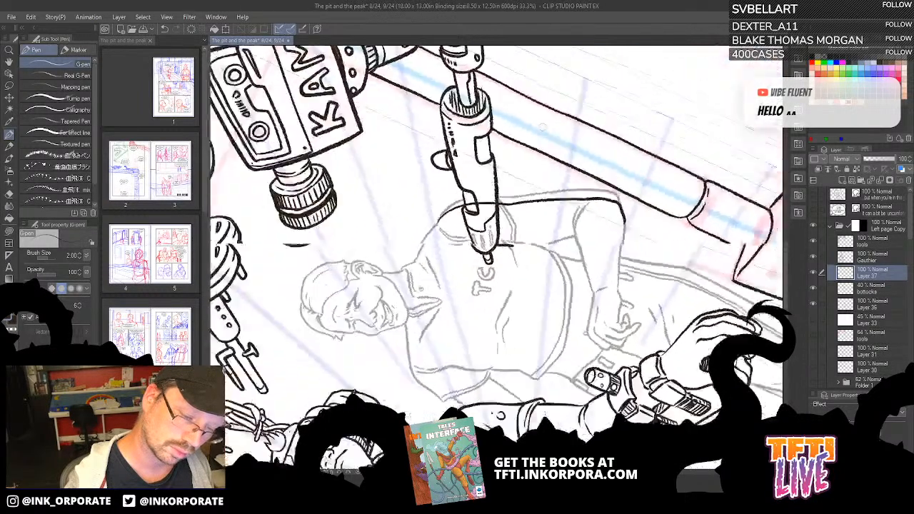
pyautogui.moveTo(608, 263); pyautogui.dragTo(610, 200)
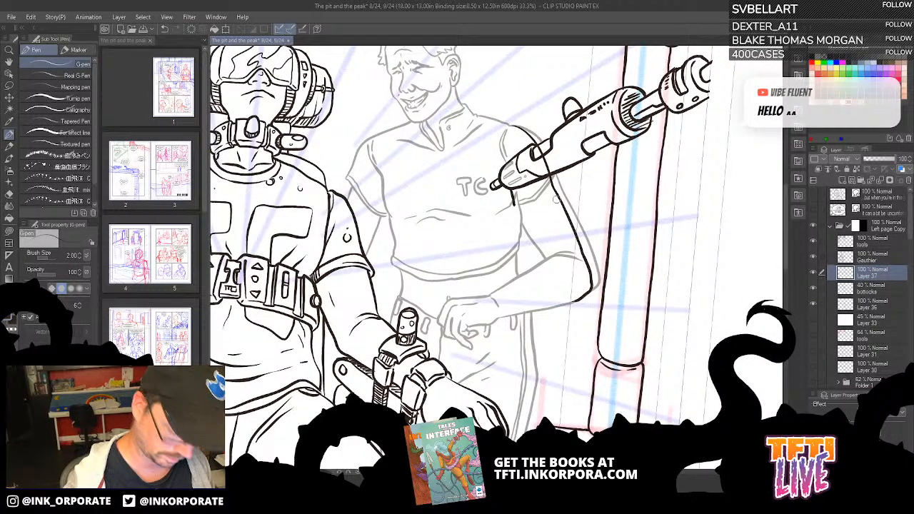
# Ink both edges of the man's forearm from wrist to elbow, pulling the elbow in from the faded drawing.
pyautogui.press('-')
pyautogui.press('-')
pyautogui.moveTo(503, 297)
pyautogui.mouseDown()
pyautogui.moveTo(540, 227)
pyautogui.moveTo(563, 217)
pyautogui.mouseUp()
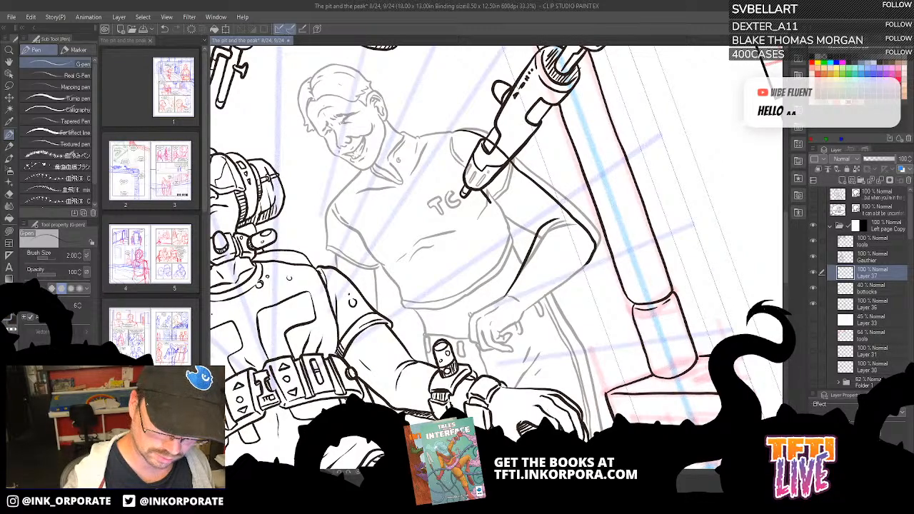
pyautogui.moveTo(525, 309)
pyautogui.mouseDown()
pyautogui.moveTo(585, 242)
pyautogui.moveTo(568, 195)
pyautogui.moveTo(576, 254)
pyautogui.moveTo(581, 220)
pyautogui.mouseUp()
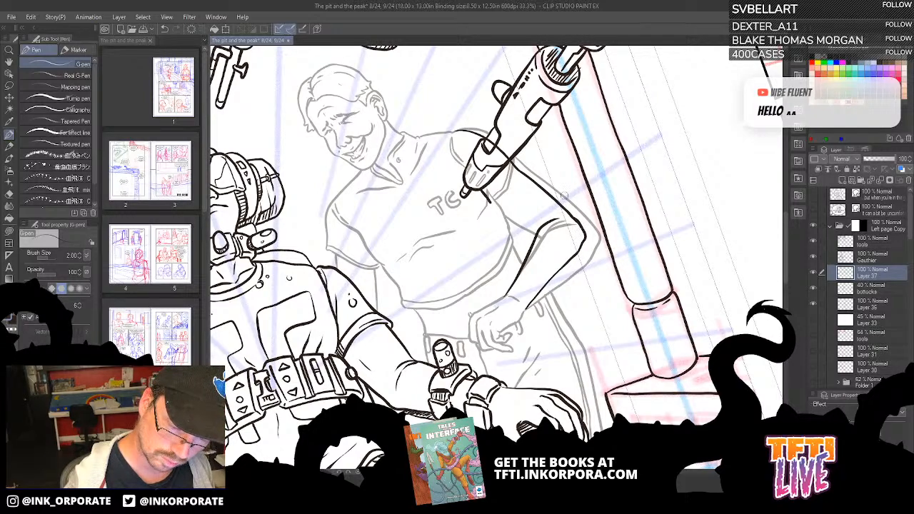
pyautogui.moveTo(575, 256)
pyautogui.mouseDown()
pyautogui.moveTo(583, 242)
pyautogui.moveTo(575, 221)
pyautogui.mouseUp()
# Ink the inner edge of the man's upper arm from the elbow crease up to the sleeve.
pyautogui.press('^')
pyautogui.press('^')
pyautogui.press('^')
pyautogui.press('^')
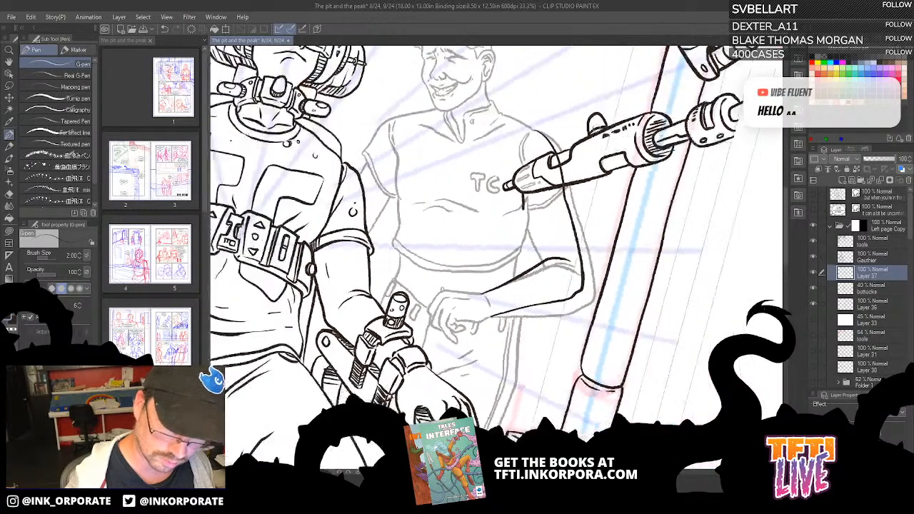
pyautogui.moveTo(537, 280); pyautogui.dragTo(546, 227)
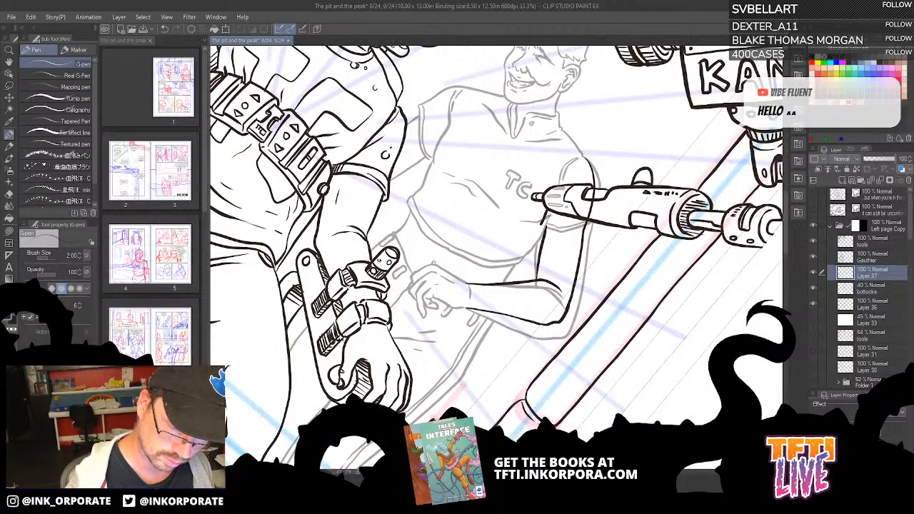
pyautogui.hotkey('ctrl', 'z')
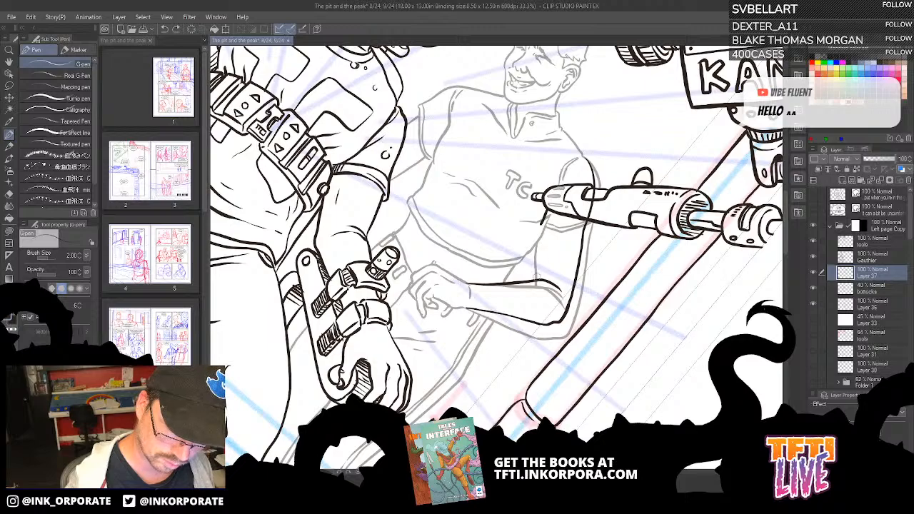
pyautogui.moveTo(537, 281); pyautogui.dragTo(543, 223)
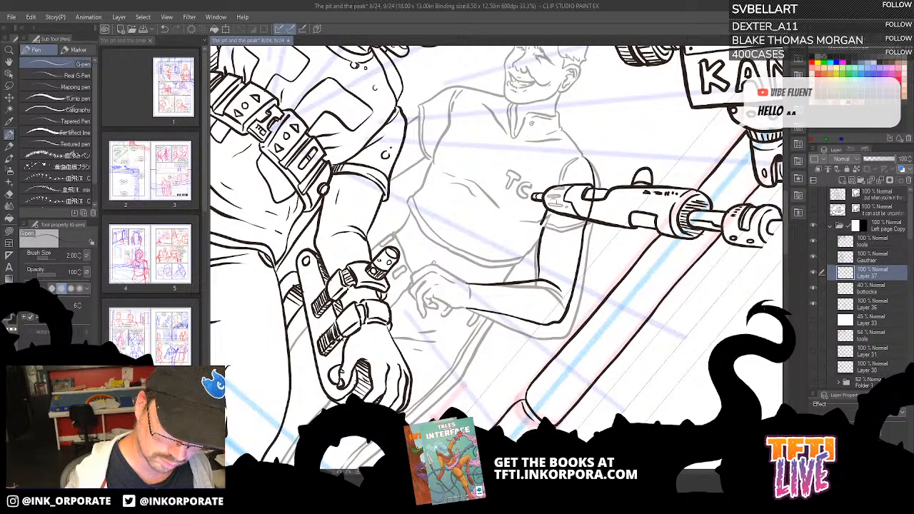
# Ink the hem of the man's short sleeve around the upper arm where the drill crosses it.
pyautogui.press('^')
pyautogui.press('^')
pyautogui.press('^')
pyautogui.press('^')
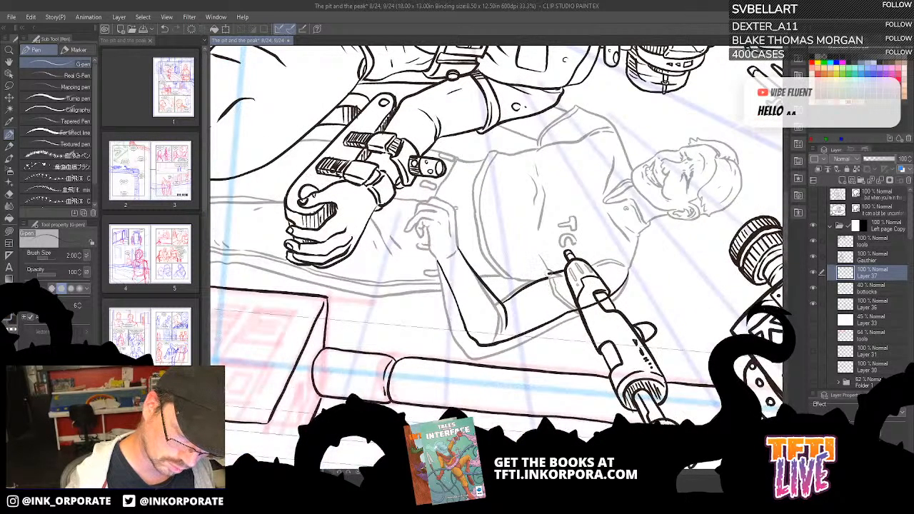
pyautogui.moveTo(543, 270)
pyautogui.mouseDown()
pyautogui.moveTo(553, 295)
pyautogui.moveTo(581, 317)
pyautogui.mouseUp()
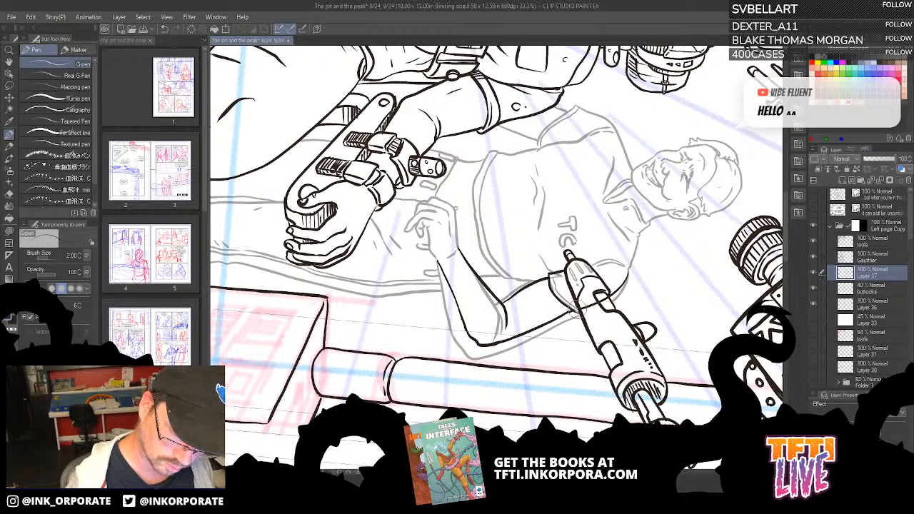
# Ink the curved armhole seam at the man's shoulder above the drill on the new layer.
pyautogui.press('^')
pyautogui.press('^')
pyautogui.press('^')
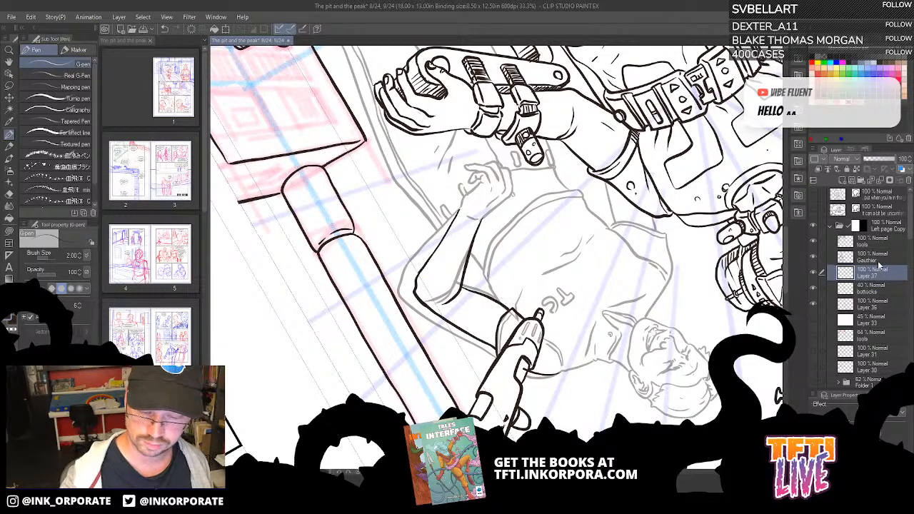
pyautogui.click(886, 289)
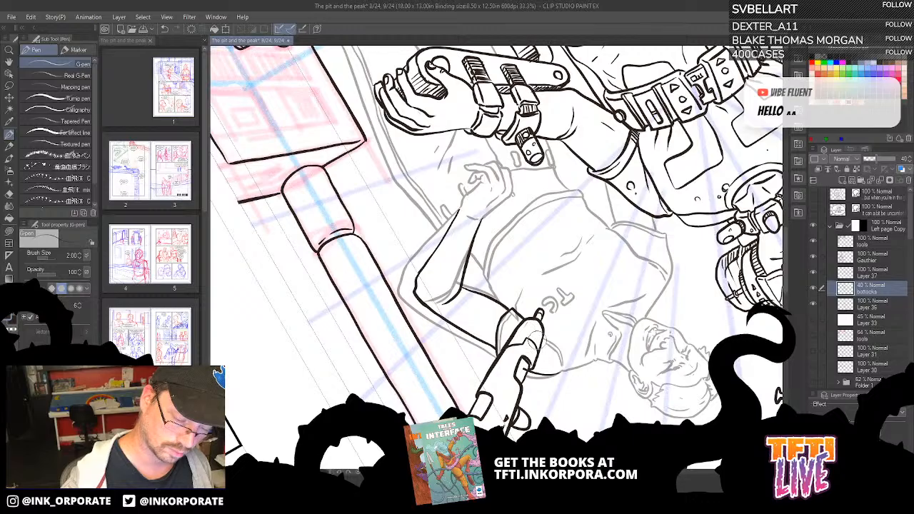
pyautogui.press('^')
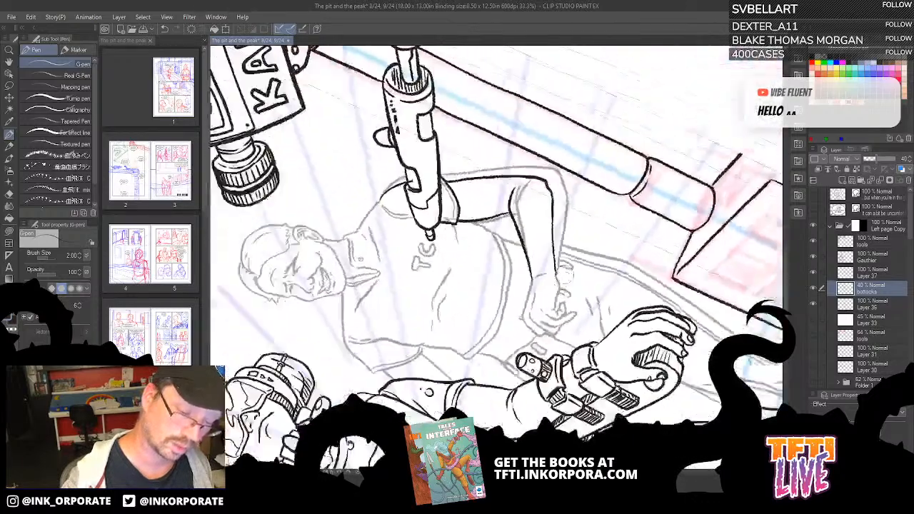
pyautogui.press('^')
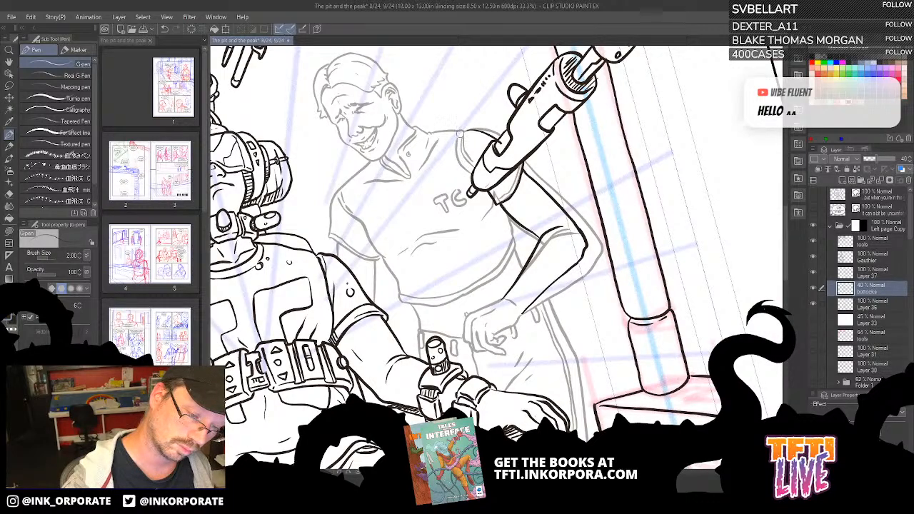
pyautogui.click(873, 272)
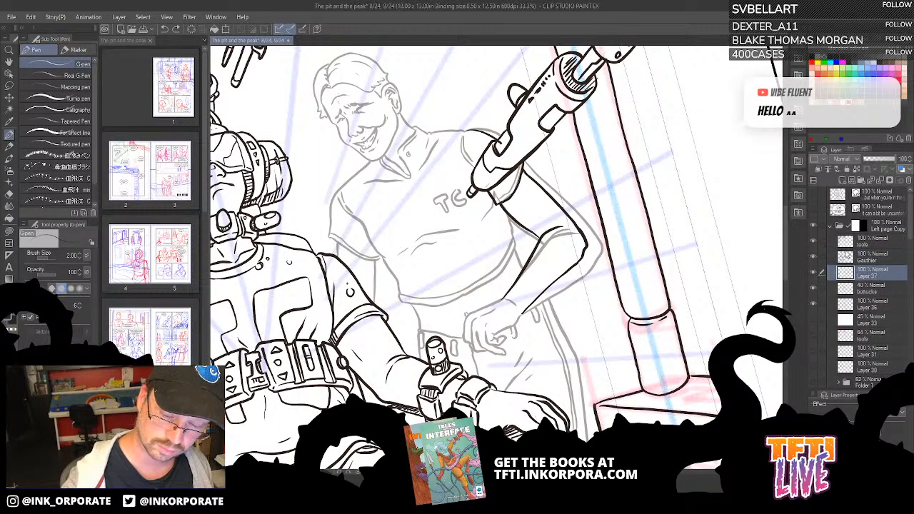
pyautogui.moveTo(452, 140); pyautogui.dragTo(473, 179)
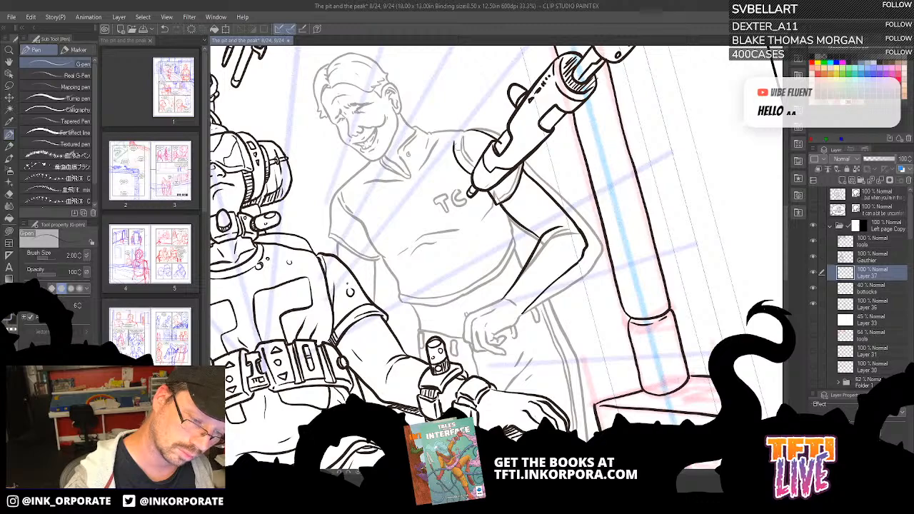
pyautogui.hotkey('ctrl', 'z')
pyautogui.moveTo(462, 135)
pyautogui.mouseDown()
pyautogui.moveTo(459, 156)
pyautogui.moveTo(472, 174)
pyautogui.moveTo(457, 137)
pyautogui.moveTo(468, 138)
pyautogui.mouseUp()
pyautogui.hotkey('ctrl', 'z')
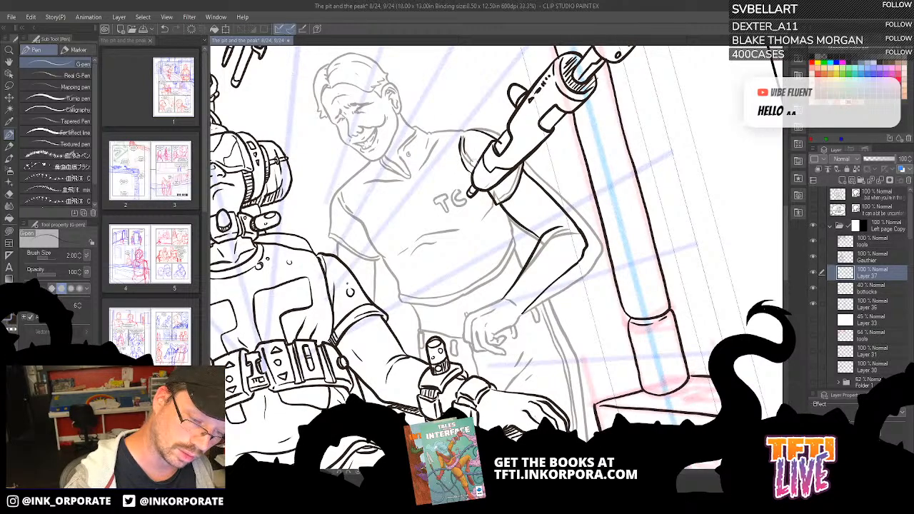
pyautogui.moveTo(591, 243); pyautogui.dragTo(603, 239)
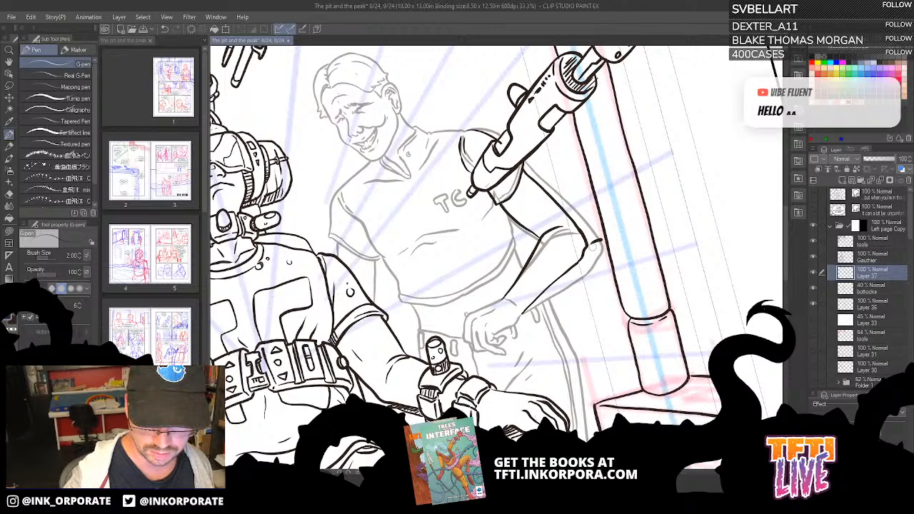
pyautogui.moveTo(582, 192)
pyautogui.mouseDown()
pyautogui.moveTo(596, 202)
pyautogui.moveTo(577, 229)
pyautogui.mouseUp()
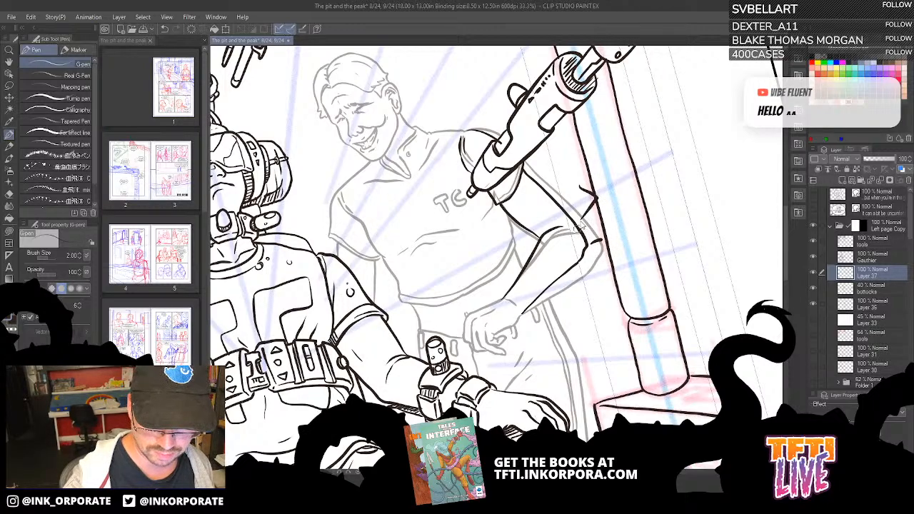
pyautogui.hotkey('ctrl', 'z')
pyautogui.moveTo(583, 192)
pyautogui.mouseDown()
pyautogui.moveTo(594, 201)
pyautogui.moveTo(588, 215)
pyautogui.mouseUp()
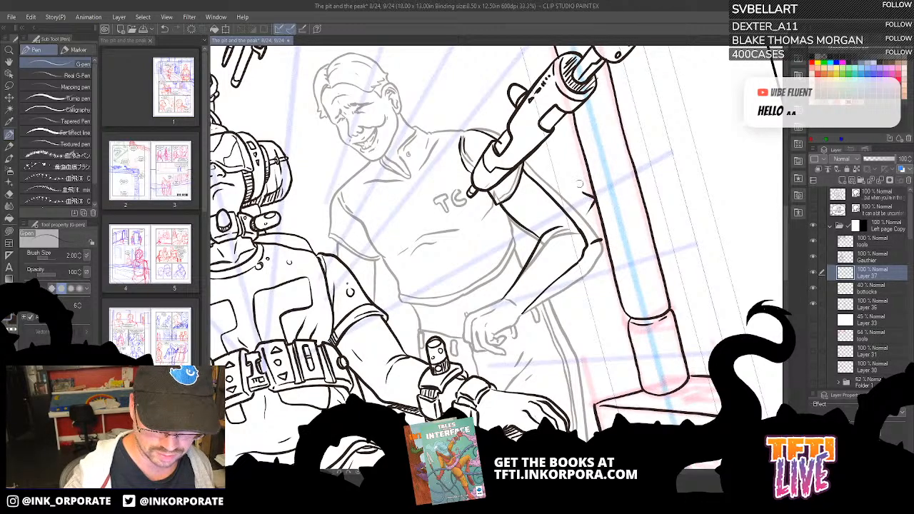
pyautogui.hotkey('ctrl', 'z')
pyautogui.hotkey('ctrl', 'z')
pyautogui.hotkey('ctrl', 'z')
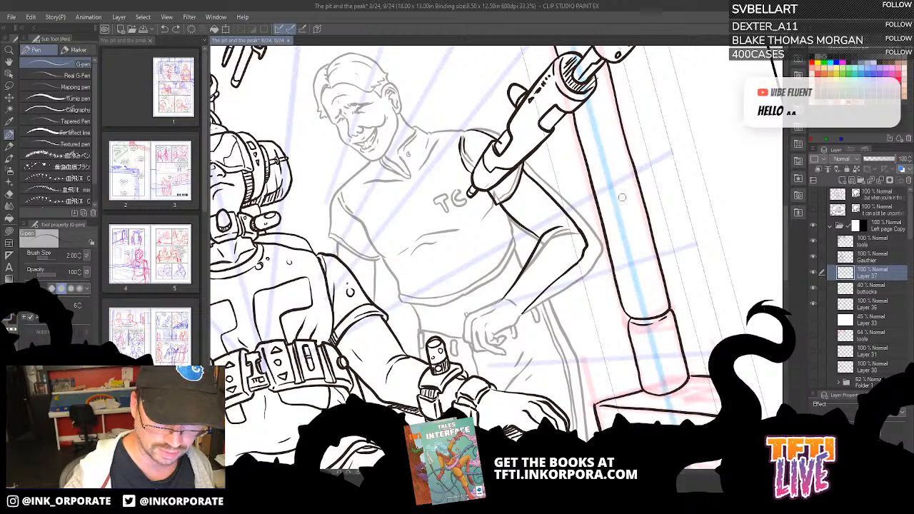
# Ink a short crease on the forearm and a second sleeve line beside the drill, checking the arm without the faded drawing.
pyautogui.moveTo(534, 264)
pyautogui.mouseDown()
pyautogui.moveTo(557, 249)
pyautogui.moveTo(543, 263)
pyautogui.mouseUp()
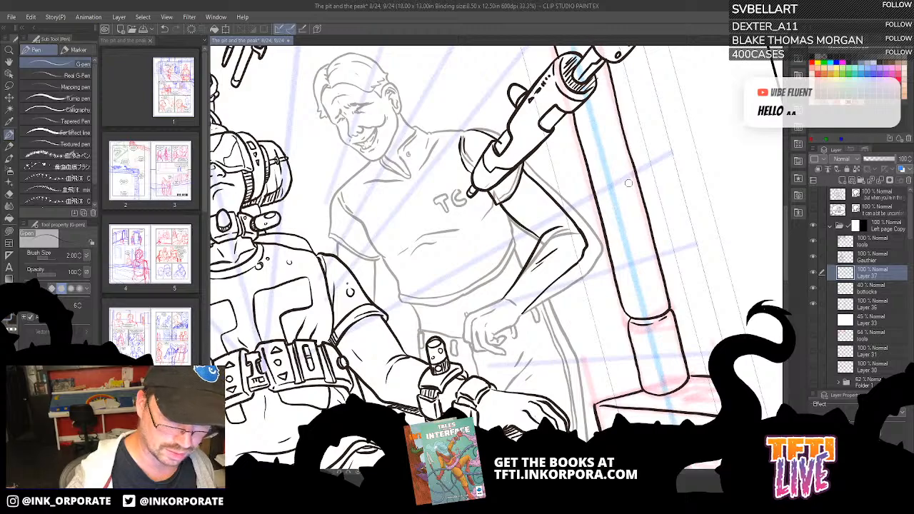
pyautogui.click(814, 290)
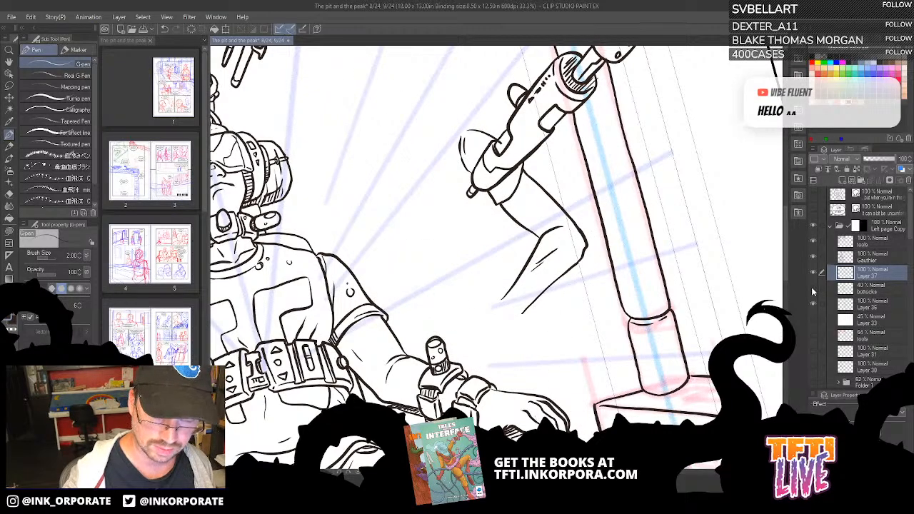
pyautogui.click(813, 292)
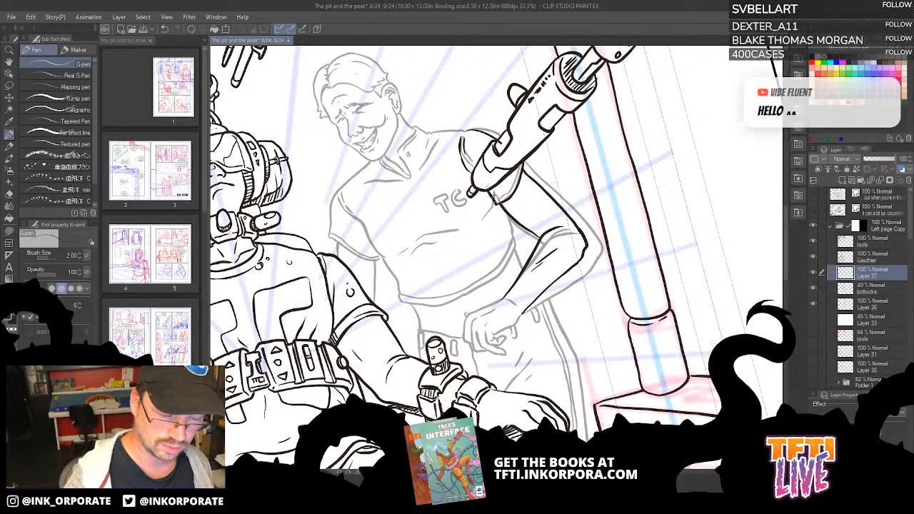
pyautogui.moveTo(496, 200)
pyautogui.mouseDown()
pyautogui.moveTo(518, 168)
pyautogui.moveTo(519, 149)
pyautogui.mouseUp()
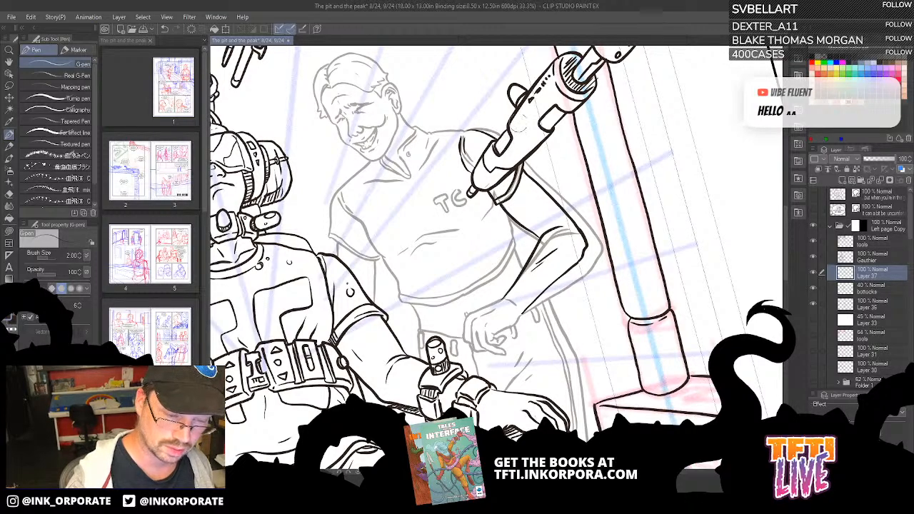
# Erase the old arm and elbow lines from the faded bottocks layer around the newly inked arm.
pyautogui.click(884, 288)
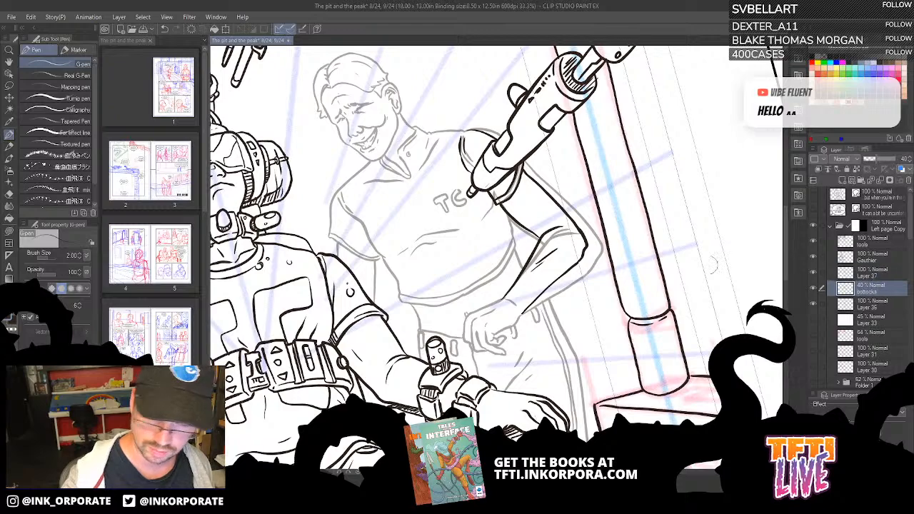
pyautogui.moveTo(527, 312)
pyautogui.mouseDown()
pyautogui.moveTo(587, 274)
pyautogui.moveTo(598, 256)
pyautogui.moveTo(573, 214)
pyautogui.moveTo(525, 169)
pyautogui.mouseUp()
pyautogui.moveTo(496, 143)
pyautogui.mouseDown()
pyautogui.moveTo(464, 147)
pyautogui.moveTo(499, 196)
pyautogui.moveTo(508, 192)
pyautogui.mouseUp()
pyautogui.moveTo(525, 158)
pyautogui.mouseDown()
pyautogui.moveTo(512, 209)
pyautogui.moveTo(520, 227)
pyautogui.moveTo(552, 240)
pyautogui.moveTo(574, 230)
pyautogui.mouseUp()
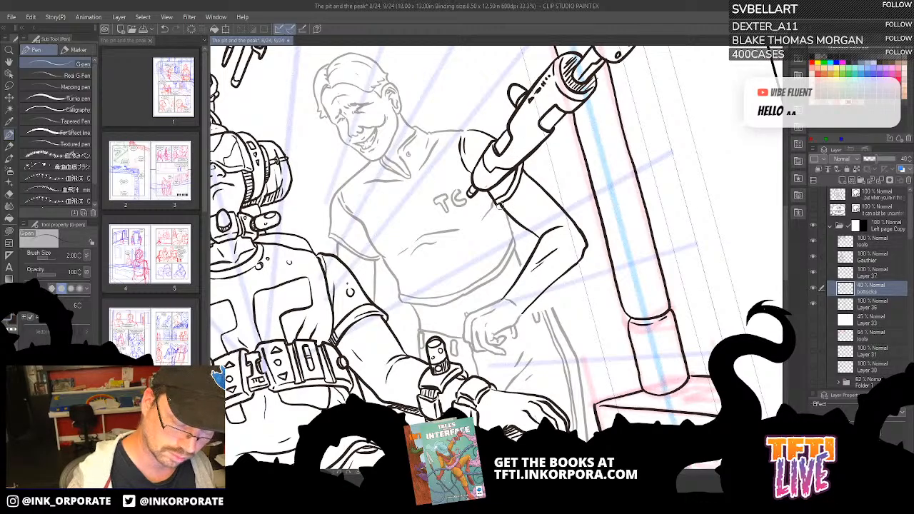
# Tidy the faded shirt and trouser lines where they meet the inked forearm, on the bottocks layer.
pyautogui.press('^')
pyautogui.press('^')
pyautogui.press('^')
pyautogui.press('^')
pyautogui.press('^')
pyautogui.press('^')
pyautogui.press('^')
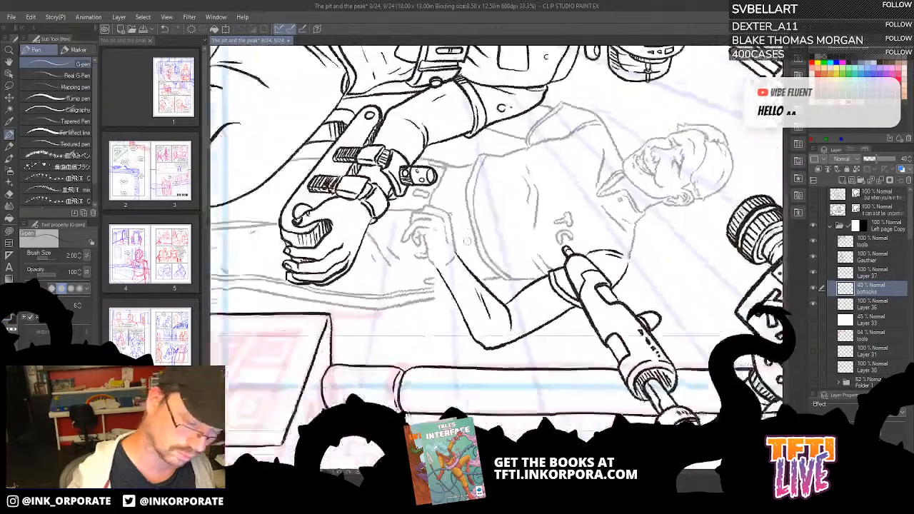
pyautogui.press('^')
pyautogui.press('^')
pyautogui.press('^')
pyautogui.press('^')
pyautogui.press('^')
pyautogui.press('^')
pyautogui.press('^')
pyautogui.press('^')
pyautogui.press('^')
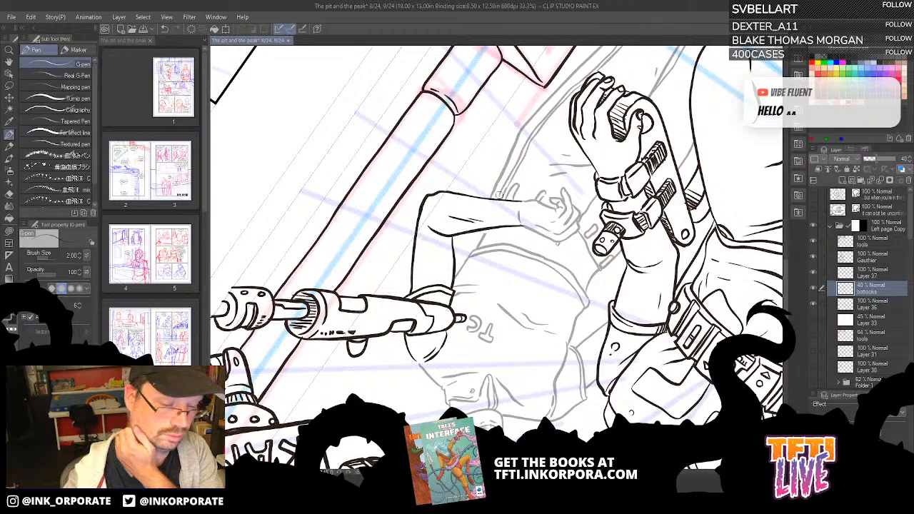
pyautogui.press('^')
pyautogui.press('^')
pyautogui.press('^')
pyautogui.press('^')
pyautogui.press('^')
pyautogui.press('^')
pyautogui.press('^')
pyautogui.press('^')
pyautogui.press('^')
pyautogui.press('^')
pyautogui.press('^')
pyautogui.press('^')
pyautogui.press('^')
pyautogui.press('^')
pyautogui.press('^')
pyautogui.press('^')
pyautogui.press('^')
pyautogui.press('^')
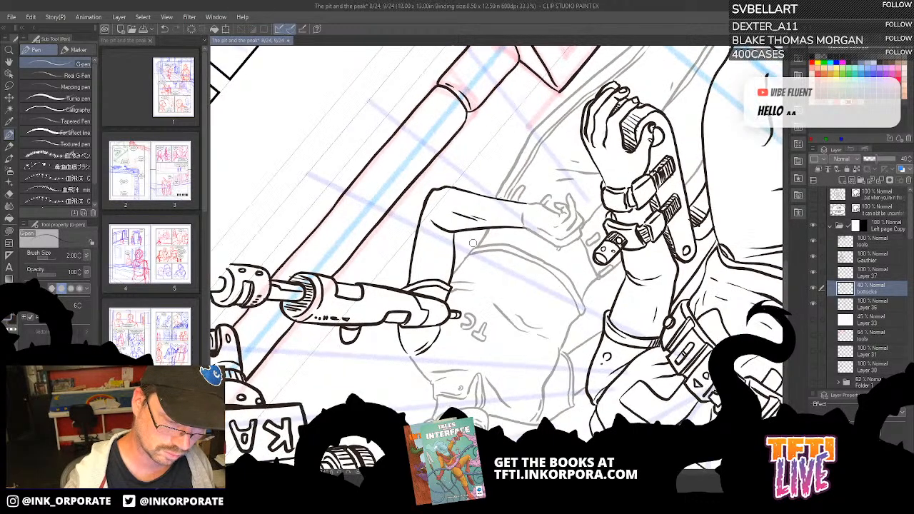
pyautogui.press('^')
pyautogui.press('^')
pyautogui.press('^')
pyautogui.press('^')
pyautogui.press('^')
pyautogui.press('^')
pyautogui.press('^')
pyautogui.press('^')
pyautogui.press('^')
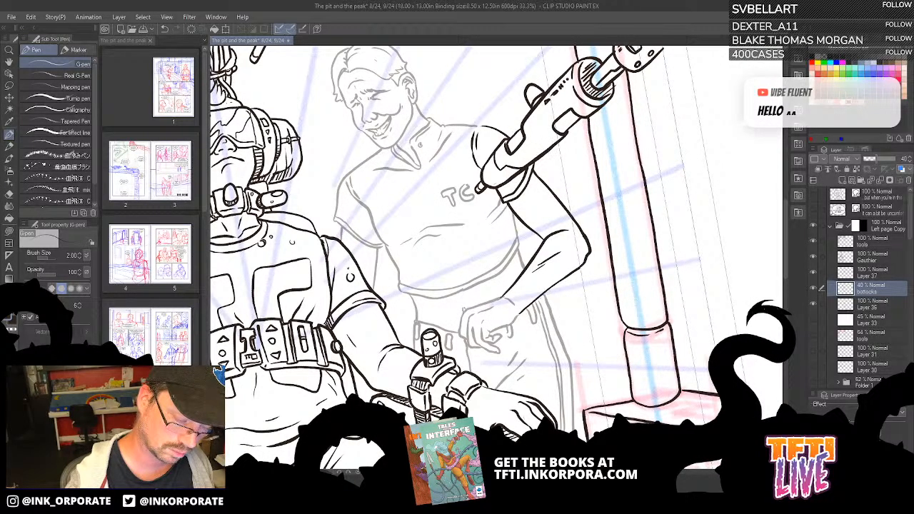
# Restore the bottocks layer to 100% opacity and merge the separate arm layer, Layer 37, into it.
pyautogui.moveTo(500, 268); pyautogui.dragTo(527, 184)
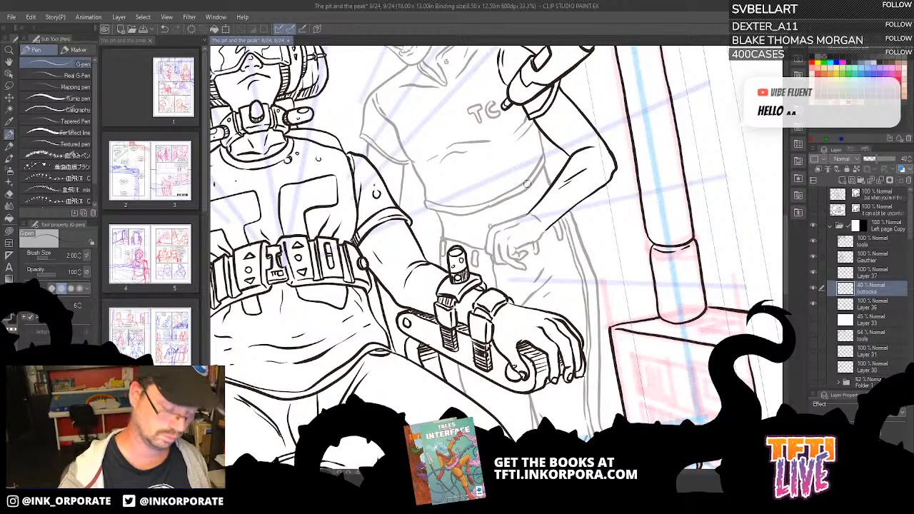
pyautogui.moveTo(492, 261); pyautogui.dragTo(667, 396)
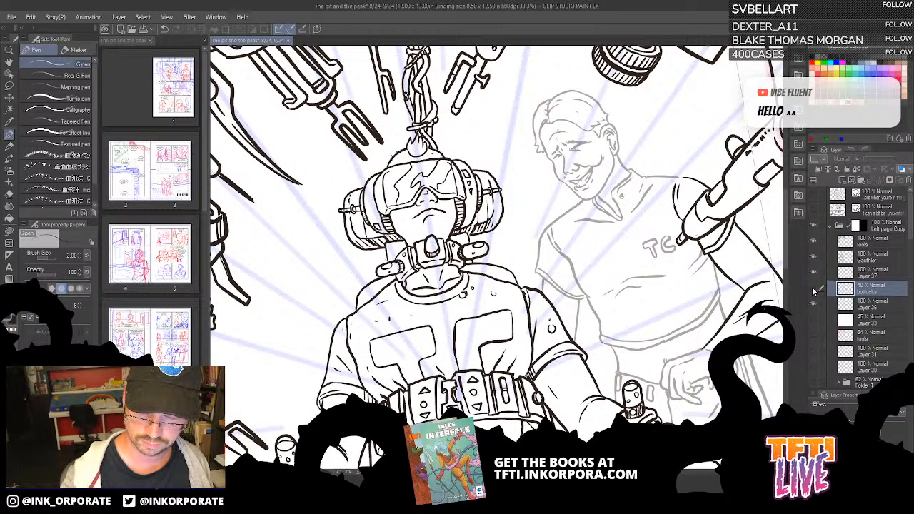
pyautogui.moveTo(880, 159); pyautogui.dragTo(905, 158)
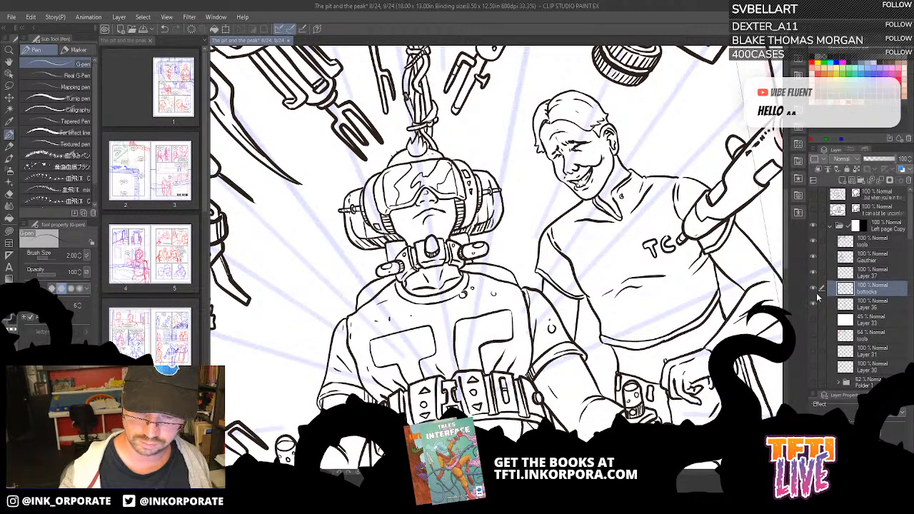
pyautogui.click(815, 275)
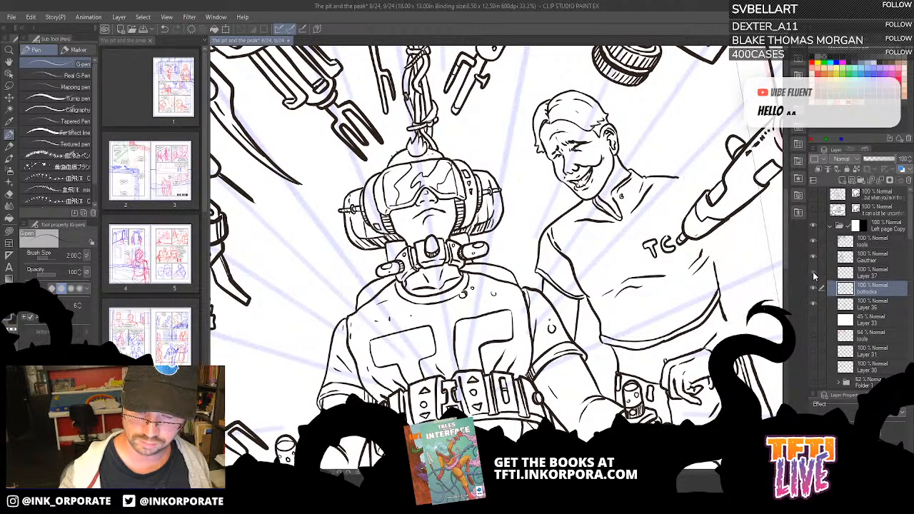
pyautogui.keyDown('ctrl'); pyautogui.click(883, 277); pyautogui.keyUp('ctrl')
pyautogui.rightClick(882, 279)
pyautogui.click(884, 254)
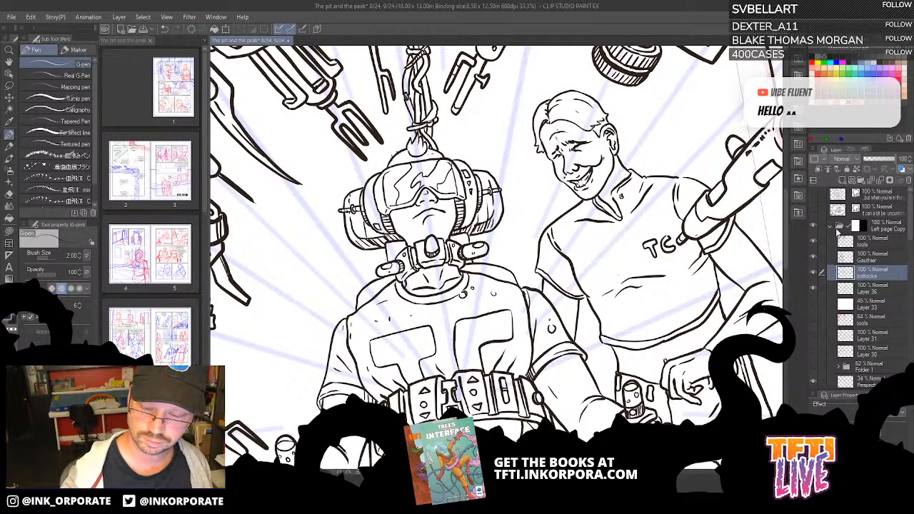
# Fade the Gauthier layer to 33% opacity and add a new layer directly above it.
pyautogui.click(876, 166)
pyautogui.click(895, 161)
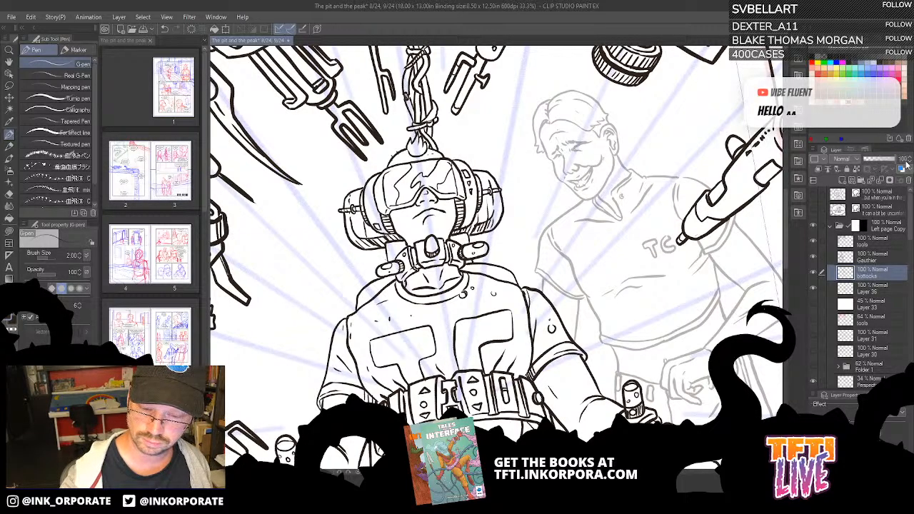
pyautogui.click(881, 260)
pyautogui.click(876, 160)
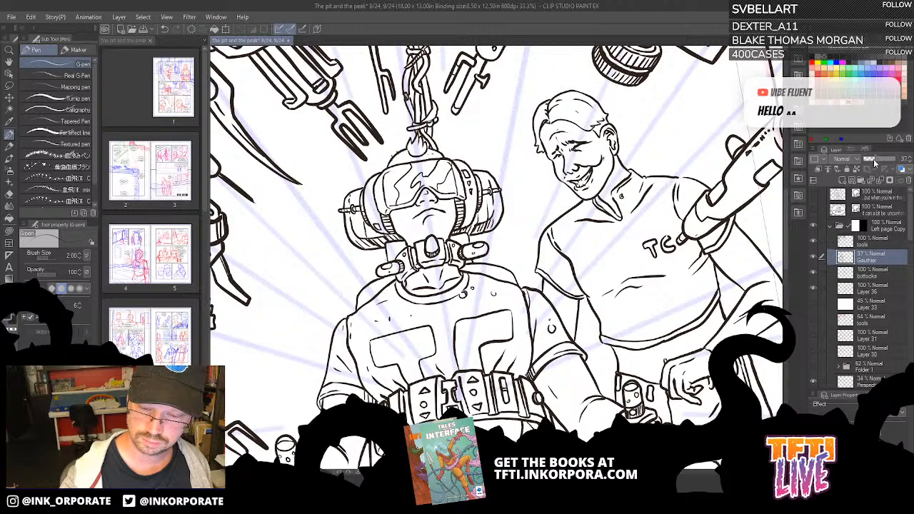
pyautogui.click(843, 180)
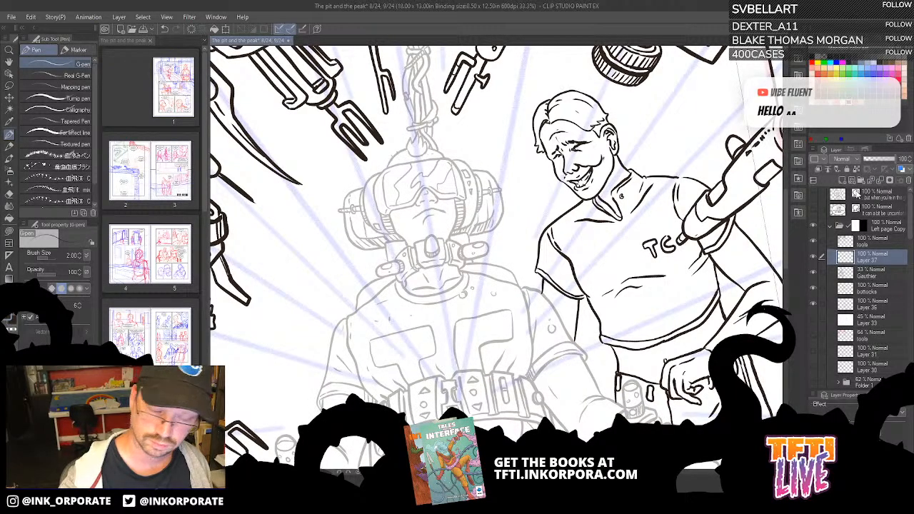
# Ink the smiling man's fingers gripping the seated figure's shoulder beside the collar on the new layer.
pyautogui.moveTo(487, 271); pyautogui.dragTo(493, 259)
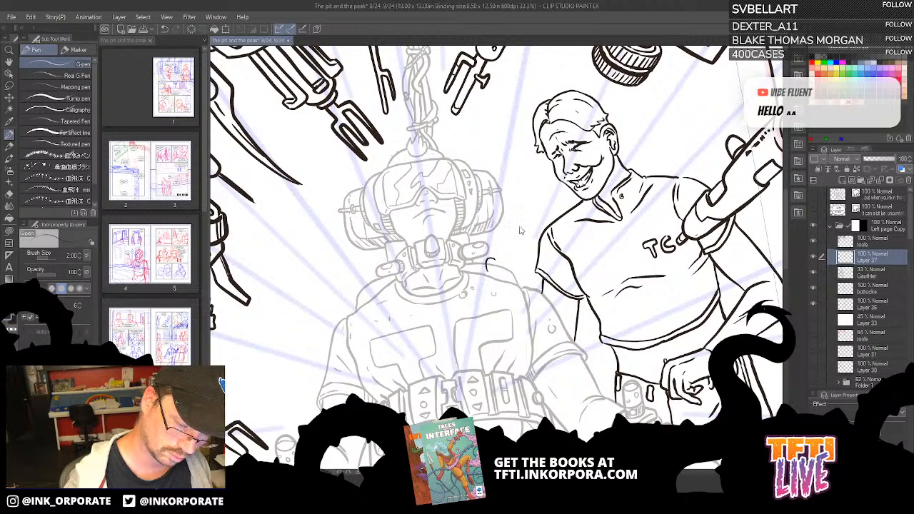
pyautogui.hotkey('ctrl', 'z')
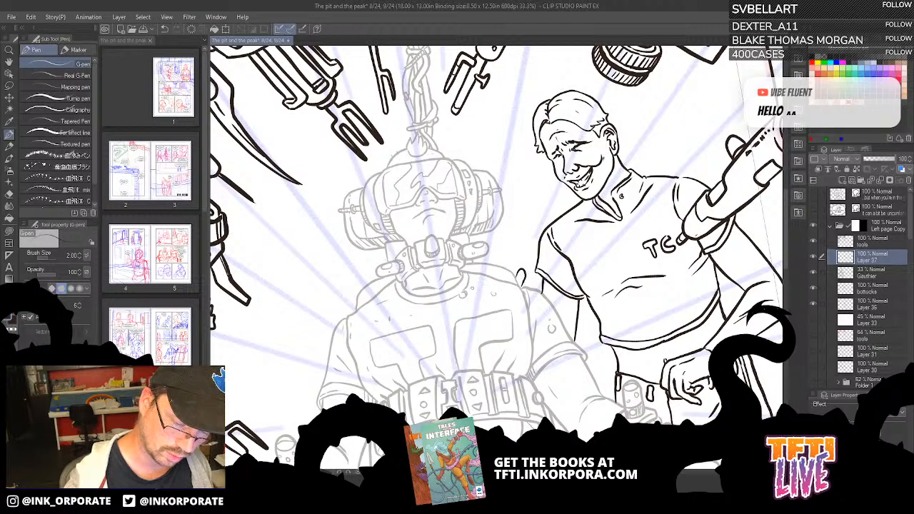
pyautogui.moveTo(521, 275); pyautogui.dragTo(522, 286)
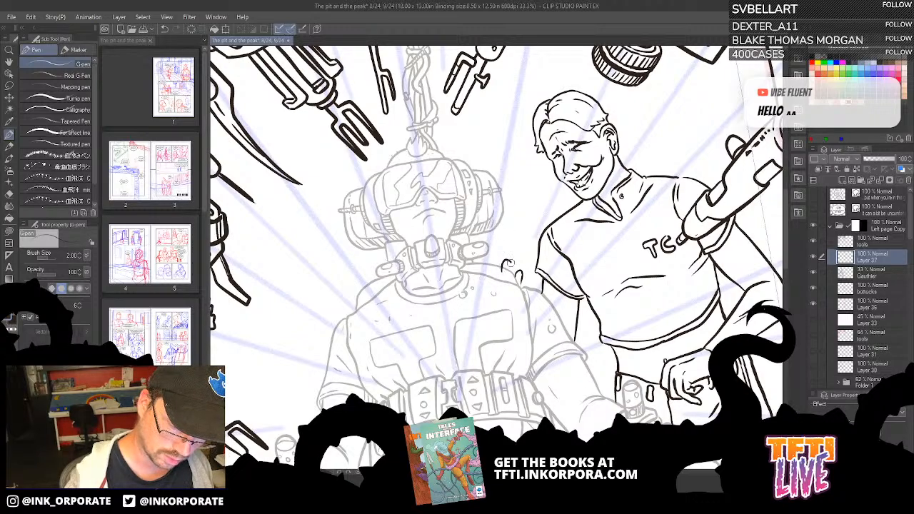
pyautogui.hotkey('ctrl', 'z')
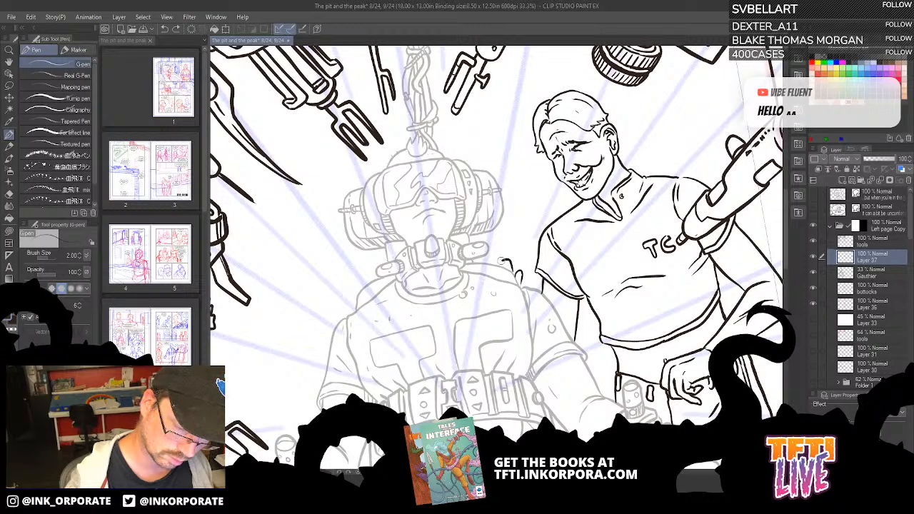
pyautogui.moveTo(500, 279); pyautogui.dragTo(509, 258)
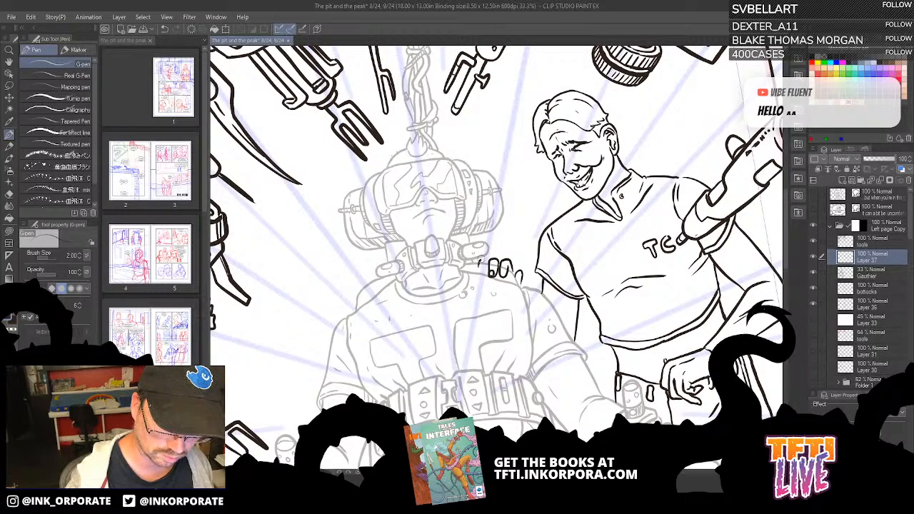
pyautogui.moveTo(477, 259); pyautogui.dragTo(480, 276)
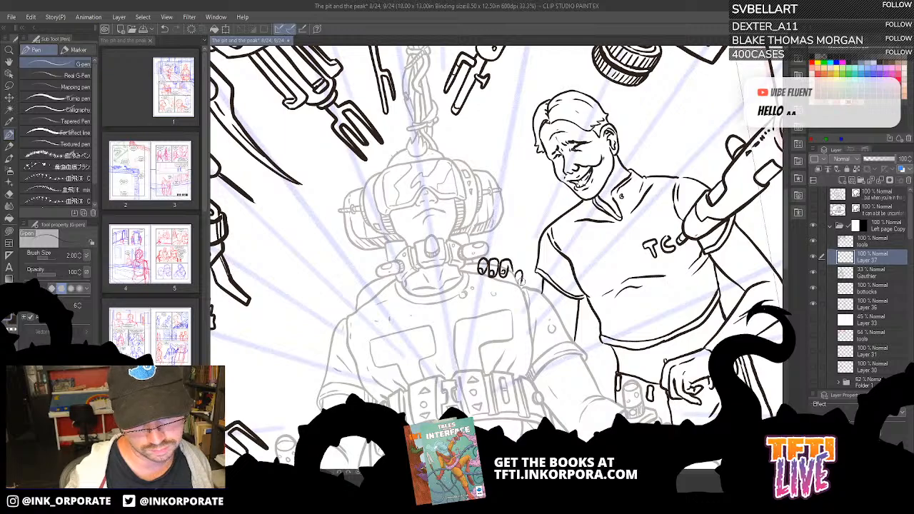
pyautogui.moveTo(521, 274); pyautogui.dragTo(519, 288)
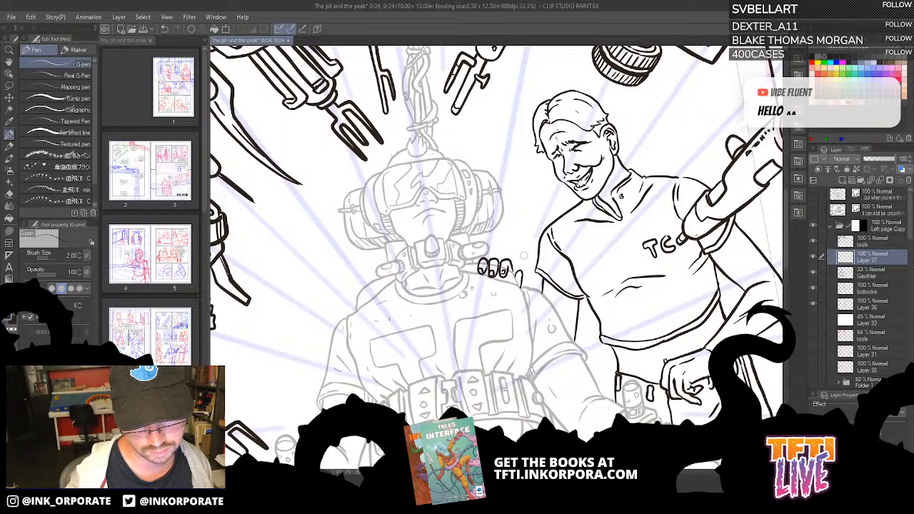
# Restore the Gauthier layer to 100% opacity and review the inked figures across the whole panel.
pyautogui.click(888, 276)
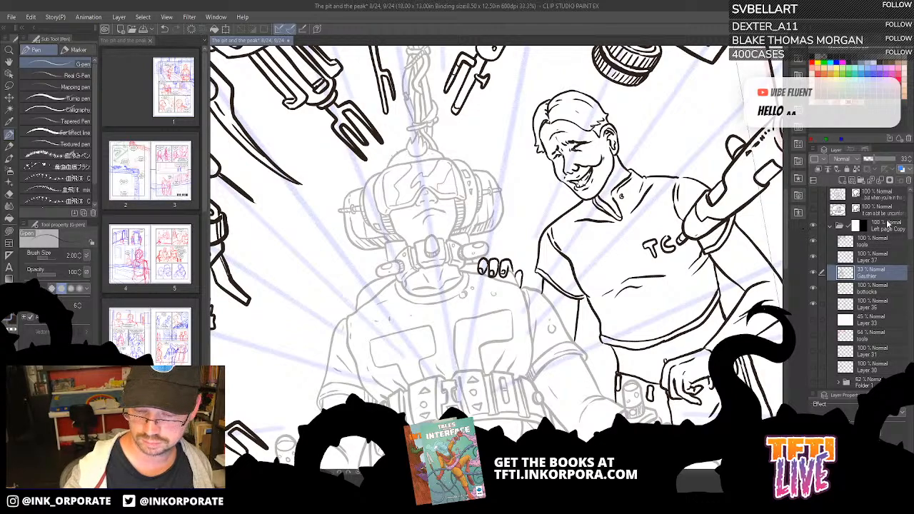
pyautogui.click(902, 160)
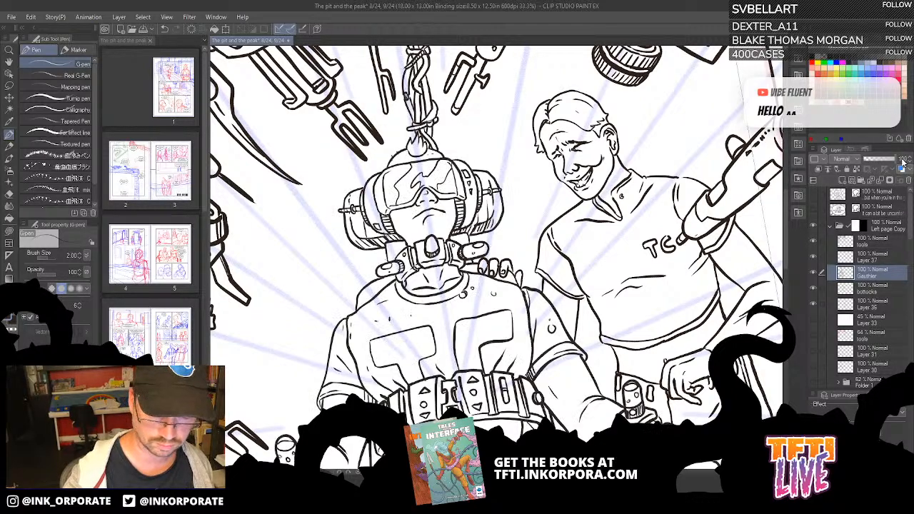
pyautogui.hotkey('ctrl', '-')
pyautogui.hotkey('ctrl', '-')
pyautogui.hotkey('ctrl', '-')
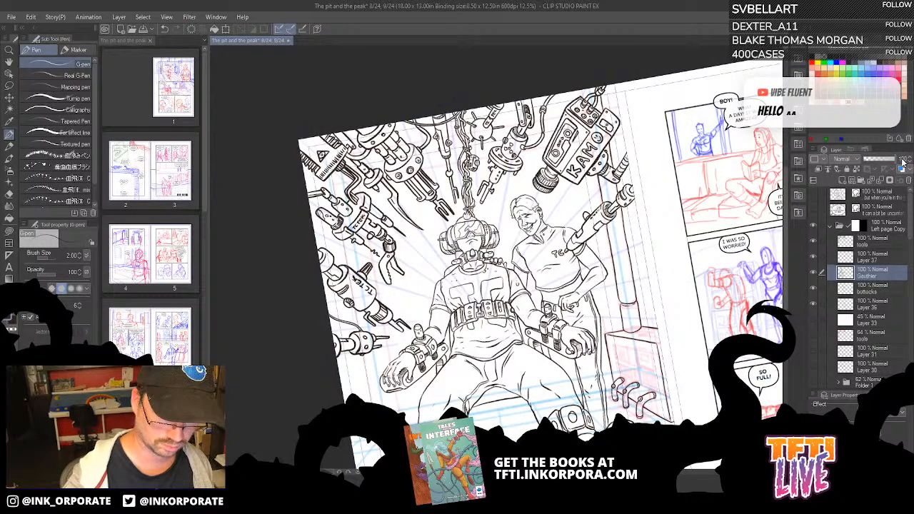
pyautogui.moveTo(641, 384); pyautogui.dragTo(632, 363)
pyautogui.scroll(3, 691, 326)
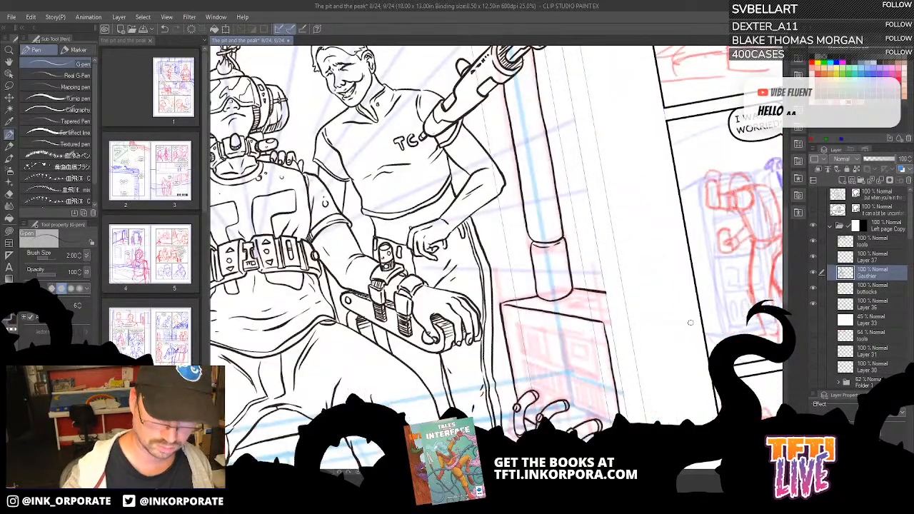
# Select Layer 36 and ink the small triangular recess on the narrow end face of the pole's base box.
pyautogui.click(875, 304)
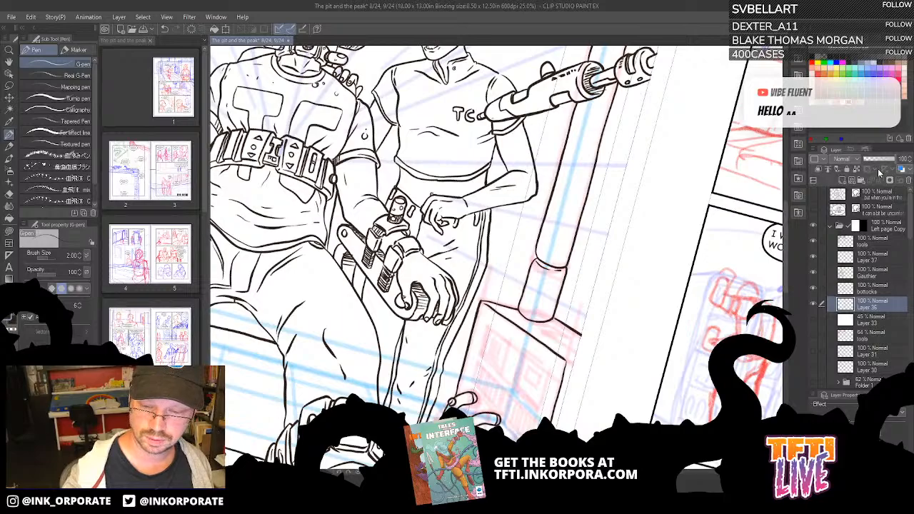
pyautogui.press('^')
pyautogui.press('^')
pyautogui.press('^')
pyautogui.press('^')
pyautogui.press('^')
pyautogui.press('^')
pyautogui.press('^')
pyautogui.press('^')
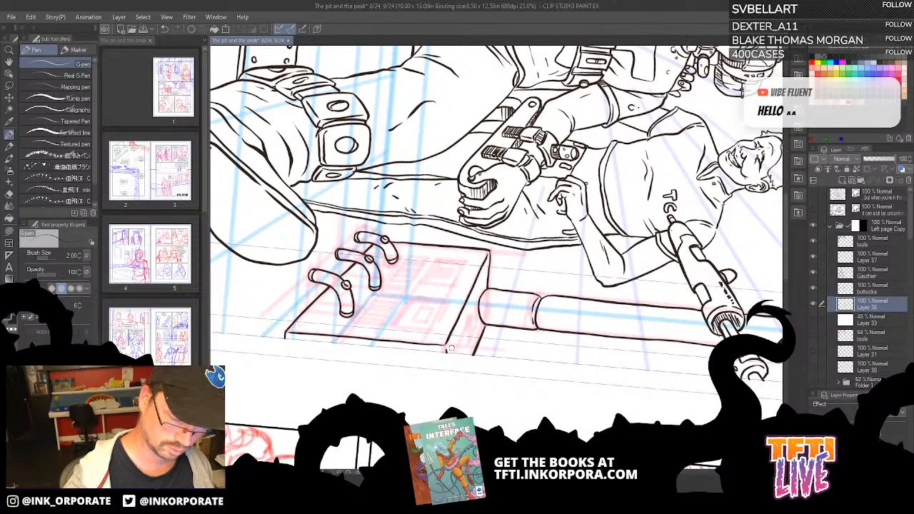
pyautogui.moveTo(451, 349)
pyautogui.mouseDown()
pyautogui.moveTo(470, 312)
pyautogui.moveTo(471, 334)
pyautogui.mouseUp()
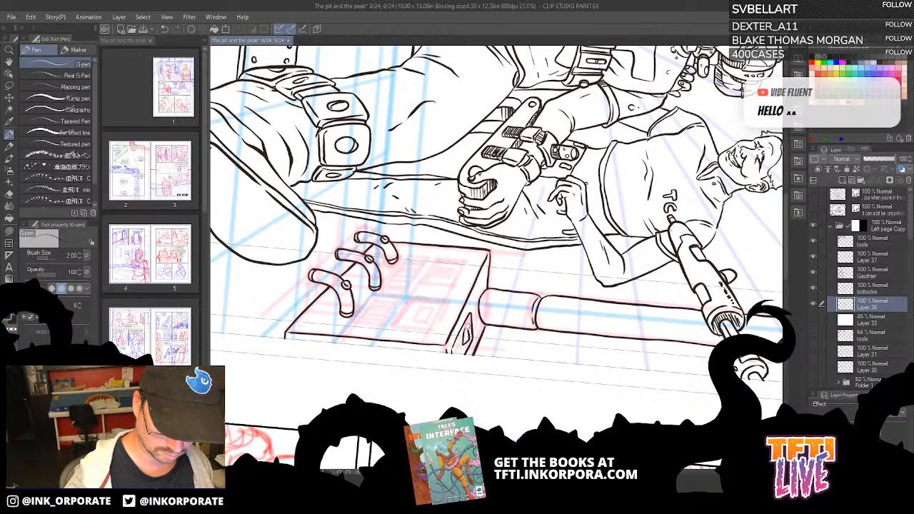
pyautogui.moveTo(447, 373)
pyautogui.mouseDown()
pyautogui.moveTo(433, 360)
pyautogui.moveTo(398, 206)
pyautogui.moveTo(551, 175)
pyautogui.moveTo(500, 294)
pyautogui.mouseUp()
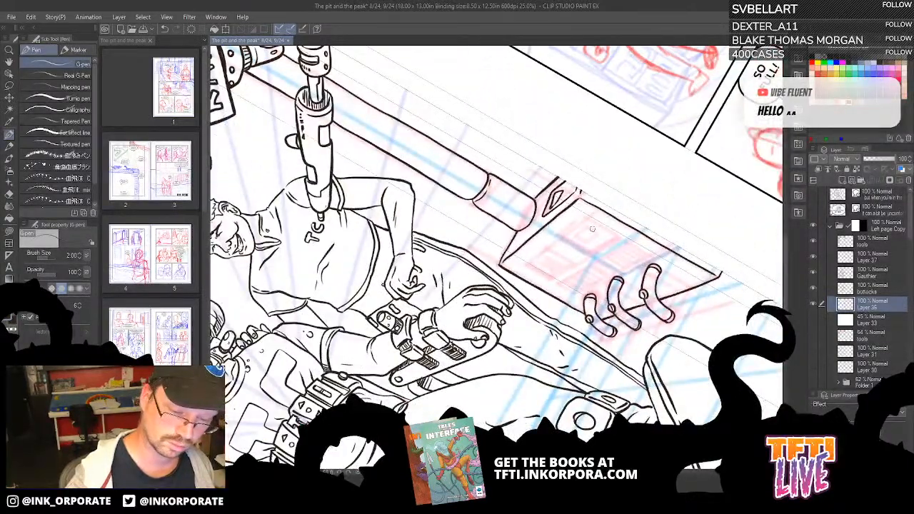
# Ink the outline of the first rectangular control plate on the base box's front, in the corner nearest the standing man.
pyautogui.moveTo(611, 152)
pyautogui.mouseDown()
pyautogui.moveTo(621, 317)
pyautogui.moveTo(456, 388)
pyautogui.moveTo(383, 335)
pyautogui.mouseUp()
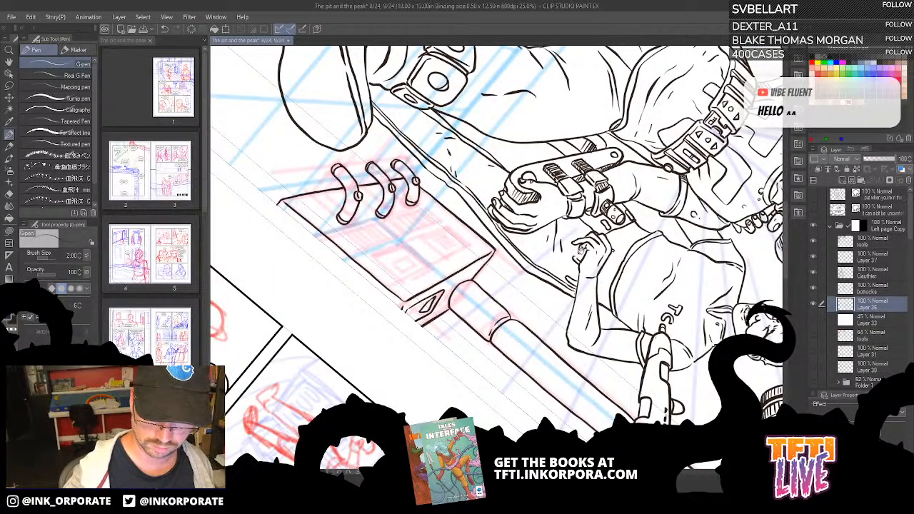
pyautogui.moveTo(620, 270)
pyautogui.mouseDown()
pyautogui.moveTo(693, 195)
pyautogui.moveTo(629, 231)
pyautogui.moveTo(552, 250)
pyautogui.moveTo(516, 322)
pyautogui.moveTo(449, 306)
pyautogui.mouseUp()
pyautogui.moveTo(540, 234)
pyautogui.mouseDown()
pyautogui.moveTo(657, 159)
pyautogui.moveTo(584, 221)
pyautogui.mouseUp()
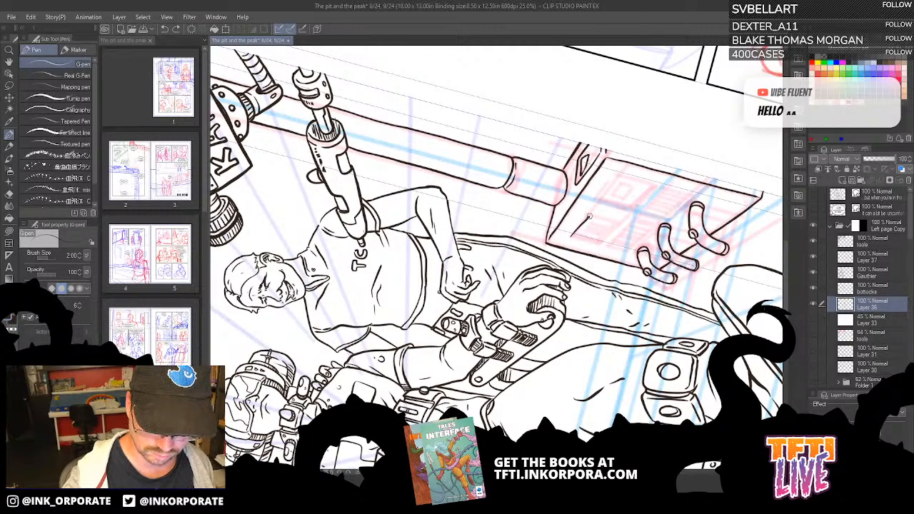
pyautogui.moveTo(619, 226); pyautogui.dragTo(599, 243)
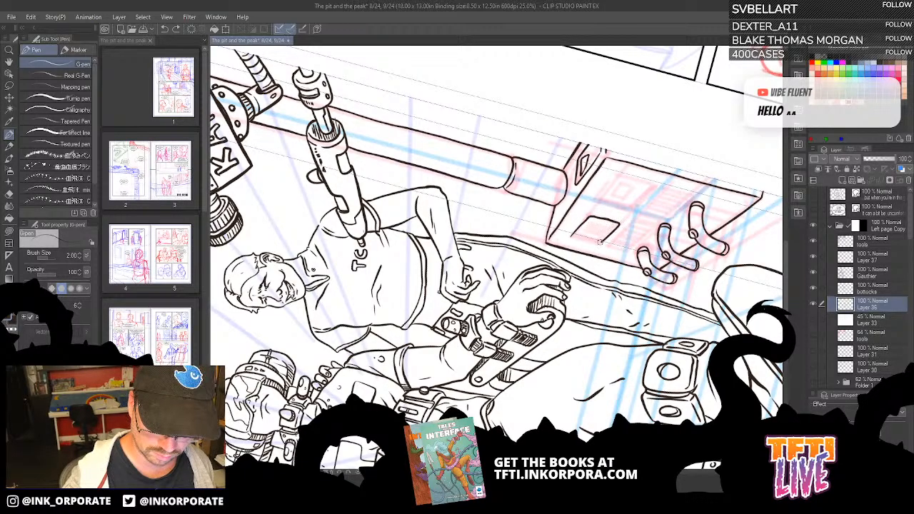
pyautogui.moveTo(577, 200); pyautogui.dragTo(588, 263)
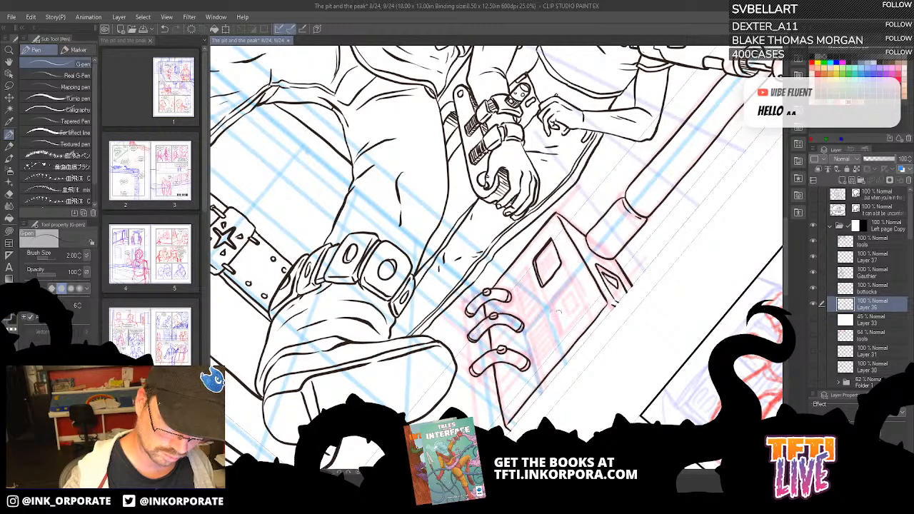
# Ink a second rectangular plate beside the first and add the small display and button shapes inside both plates.
pyautogui.moveTo(561, 334)
pyautogui.mouseDown()
pyautogui.moveTo(552, 312)
pyautogui.moveTo(570, 286)
pyautogui.mouseUp()
pyautogui.hotkey('ctrl', 'z')
pyautogui.moveTo(559, 336)
pyautogui.mouseDown()
pyautogui.moveTo(552, 305)
pyautogui.moveTo(571, 284)
pyautogui.moveTo(587, 308)
pyautogui.mouseUp()
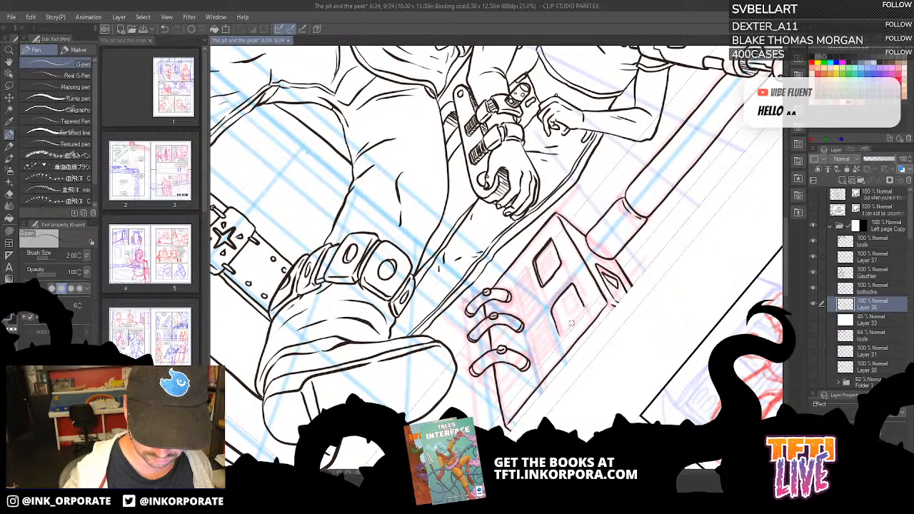
pyautogui.moveTo(560, 338)
pyautogui.mouseDown()
pyautogui.moveTo(583, 310)
pyautogui.moveTo(554, 312)
pyautogui.moveTo(572, 283)
pyautogui.mouseUp()
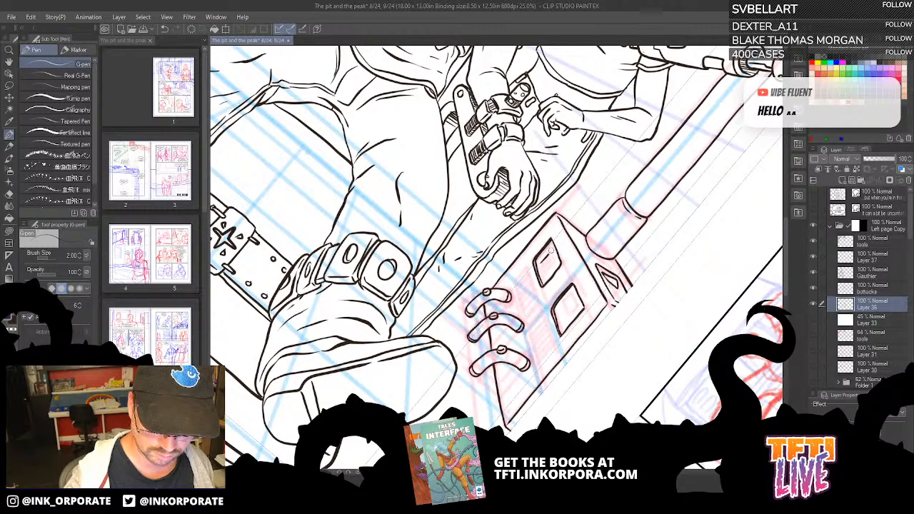
pyautogui.moveTo(539, 265)
pyautogui.mouseDown()
pyautogui.moveTo(550, 247)
pyautogui.moveTo(543, 267)
pyautogui.moveTo(587, 269)
pyautogui.moveTo(613, 215)
pyautogui.mouseUp()
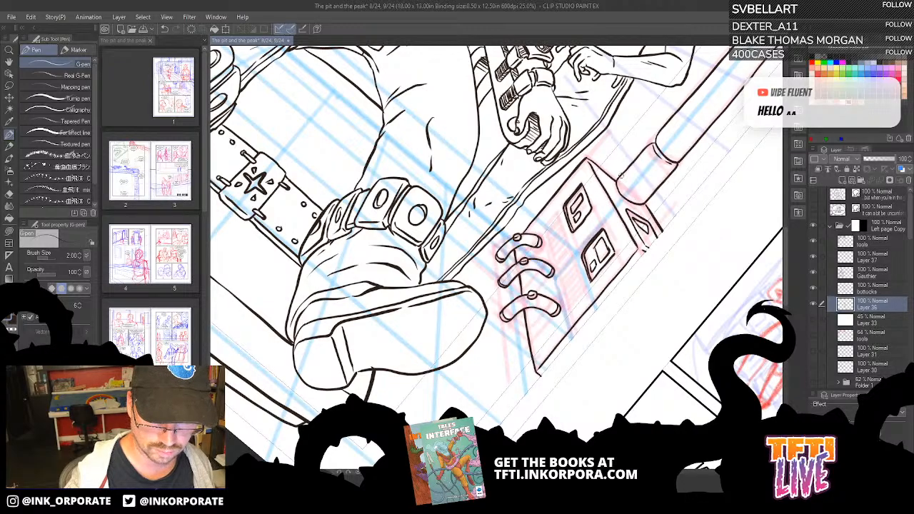
pyautogui.moveTo(590, 255); pyautogui.dragTo(587, 258)
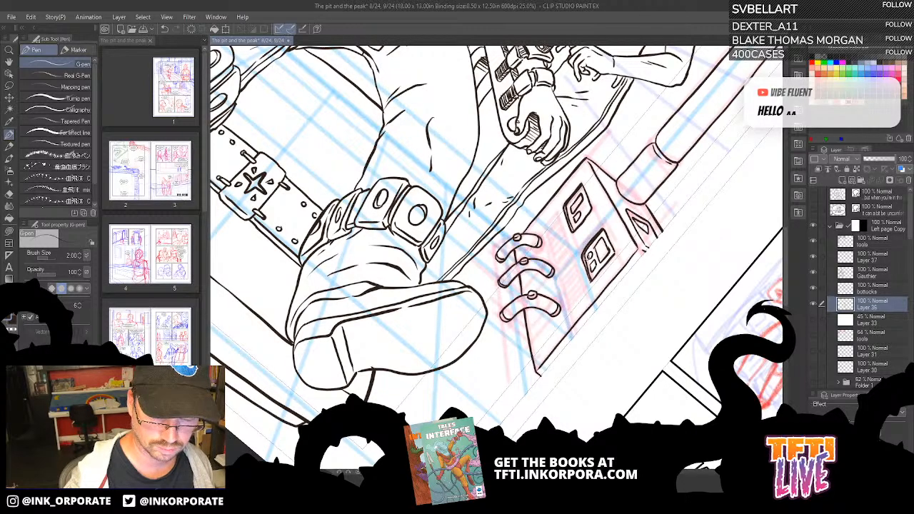
# Ink the long, narrow vent strip across the box's front between the two control plates and the curved levers.
pyautogui.press('^')
pyautogui.press('^')
pyautogui.press('^')
pyautogui.press('^')
pyautogui.press('^')
pyautogui.press('^')
pyautogui.press('^')
pyautogui.press('^')
pyautogui.press('^')
pyautogui.press('^')
pyautogui.press('^')
pyautogui.press('^')
pyautogui.press('^')
pyautogui.press('^')
pyautogui.press('^')
pyautogui.press('^')
pyautogui.press('^')
pyautogui.press('^')
pyautogui.press('^')
pyautogui.press('^')
pyautogui.press('^')
pyautogui.press('^')
pyautogui.press('^')
pyautogui.press('^')
pyautogui.press('^')
pyautogui.press('^')
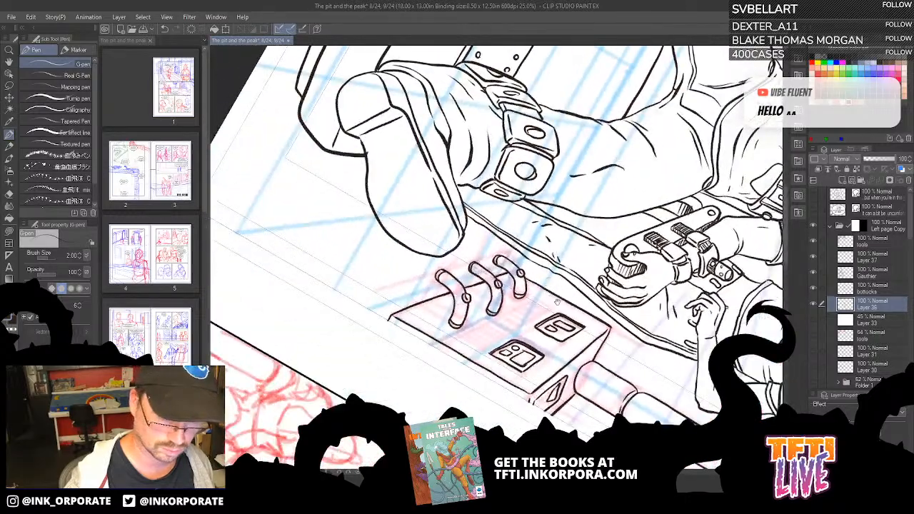
pyautogui.press('^')
pyautogui.press('^')
pyautogui.press('^')
pyautogui.press('^')
pyautogui.press('^')
pyautogui.press('^')
pyautogui.press('^')
pyautogui.press('^')
pyautogui.press('^')
pyautogui.press('^')
pyautogui.press('^')
pyautogui.press('^')
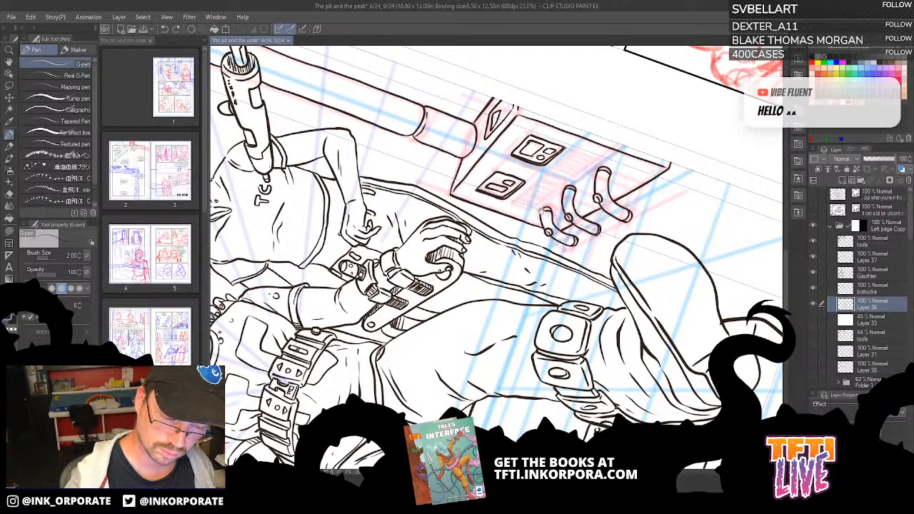
pyautogui.hscroll(-1, 542, 211)
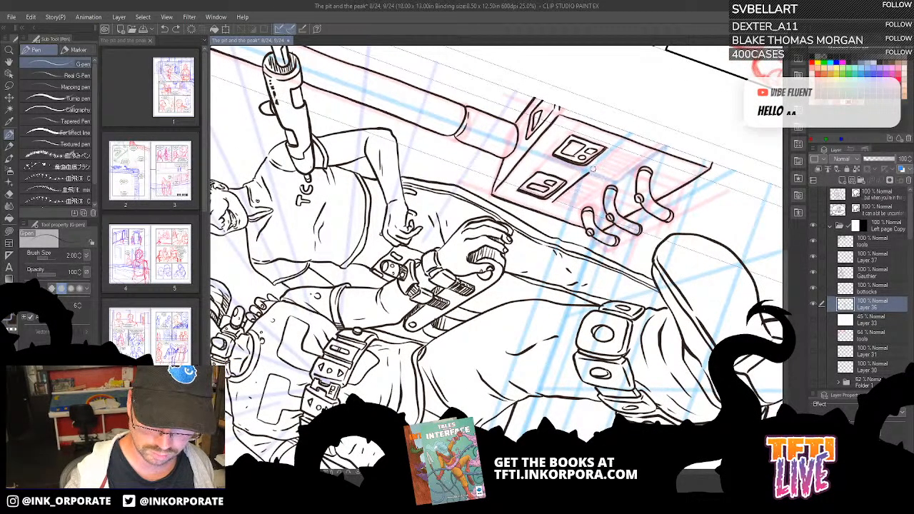
pyautogui.moveTo(619, 134)
pyautogui.mouseDown()
pyautogui.moveTo(629, 145)
pyautogui.moveTo(620, 320)
pyautogui.moveTo(516, 341)
pyautogui.moveTo(493, 330)
pyautogui.mouseUp()
pyautogui.moveTo(437, 413); pyautogui.dragTo(509, 285)
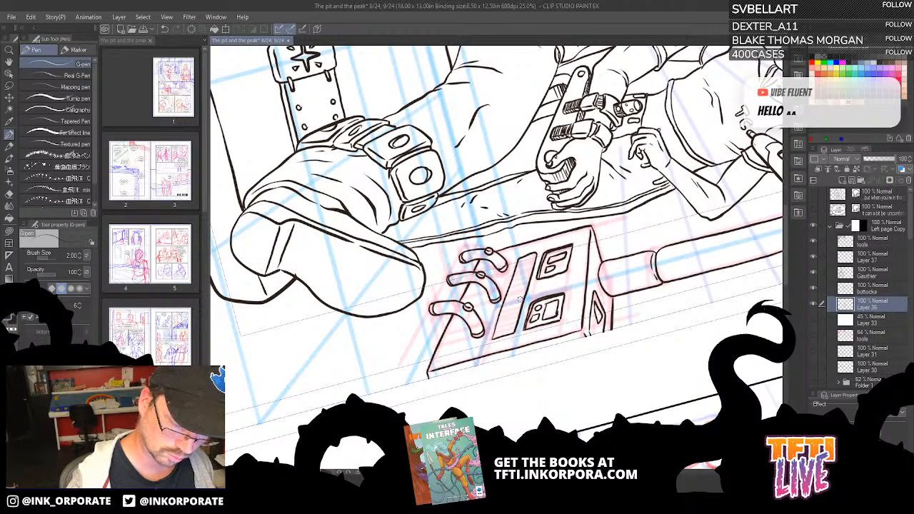
# Hide the tool and layer palettes and ink the short end of the vent strip to close its outline.
pyautogui.press('Tab')
pyautogui.moveTo(521, 300); pyautogui.dragTo(527, 170)
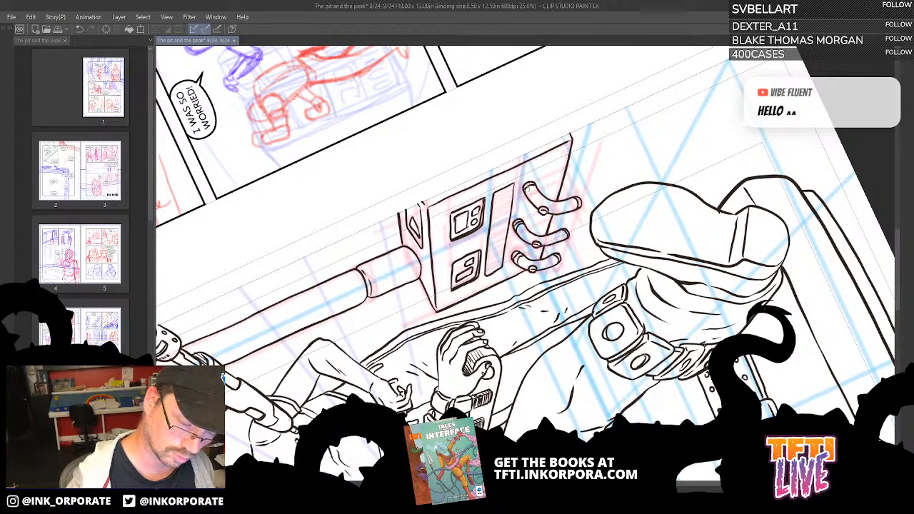
pyautogui.press('^')
pyautogui.press('^')
pyautogui.press('^')
pyautogui.press('^')
pyautogui.press('^')
pyautogui.press('^')
pyautogui.press('^')
pyautogui.press('^')
pyautogui.press('^')
pyautogui.press('^')
pyautogui.press('^')
pyautogui.press('^')
pyautogui.press('^')
pyautogui.press('^')
pyautogui.press('^')
pyautogui.press('^')
pyautogui.press('^')
pyautogui.press('^')
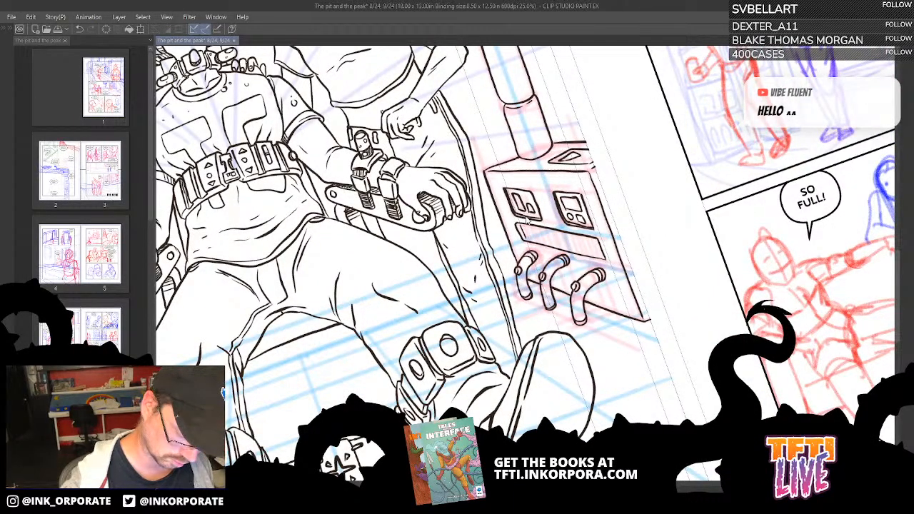
pyautogui.scroll(4, 527, 218)
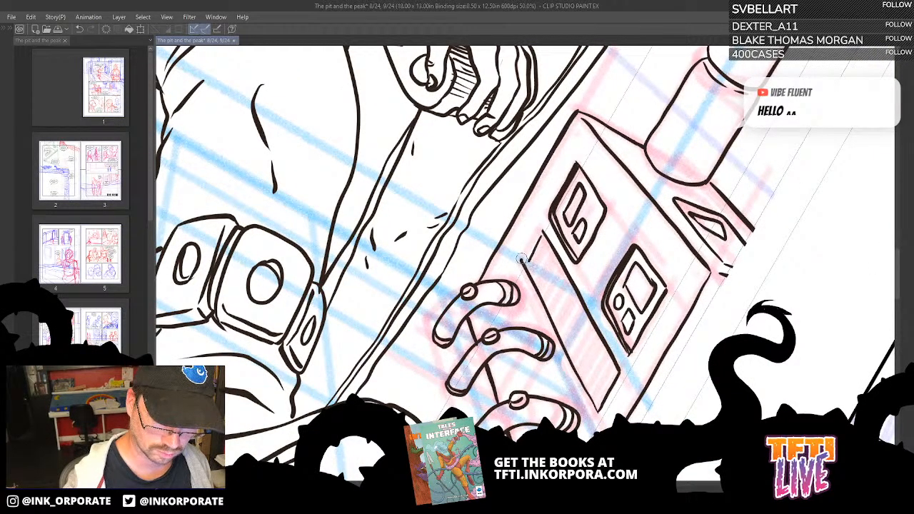
pyautogui.moveTo(523, 263); pyautogui.dragTo(541, 227)
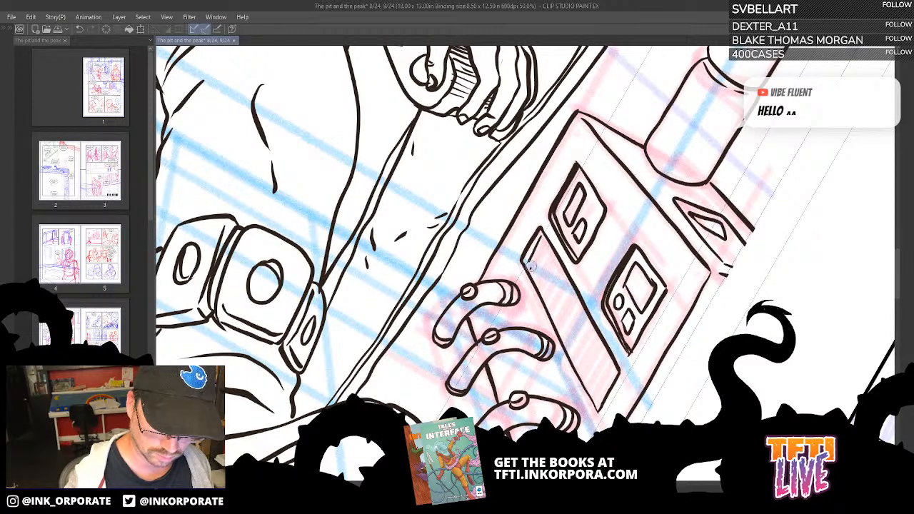
# Fill the vent strip from end to end with short, evenly spaced parallel slat lines.
pyautogui.moveTo(530, 267); pyautogui.dragTo(550, 248)
pyautogui.moveTo(538, 281)
pyautogui.mouseDown()
pyautogui.moveTo(556, 263)
pyautogui.moveTo(565, 193)
pyautogui.mouseUp()
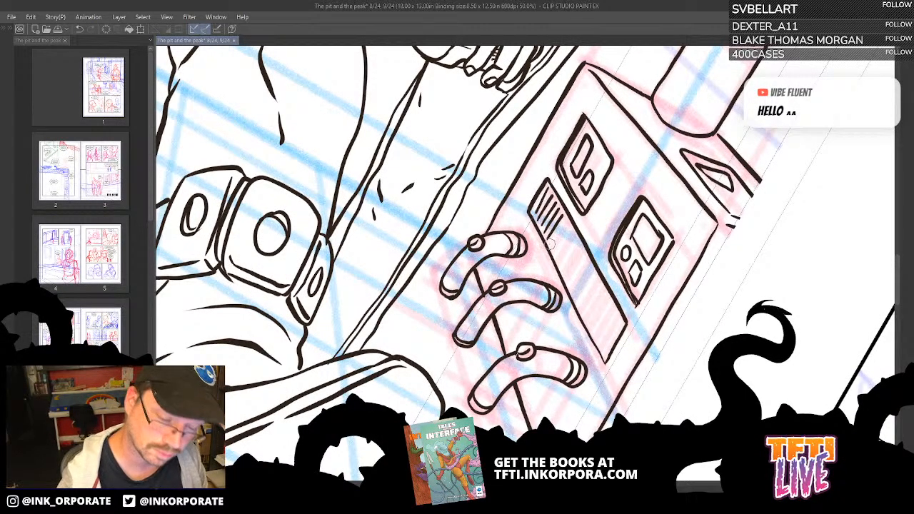
pyautogui.moveTo(550, 244)
pyautogui.mouseDown()
pyautogui.moveTo(566, 220)
pyautogui.moveTo(563, 236)
pyautogui.moveTo(575, 228)
pyautogui.mouseUp()
pyautogui.moveTo(560, 262); pyautogui.dragTo(580, 236)
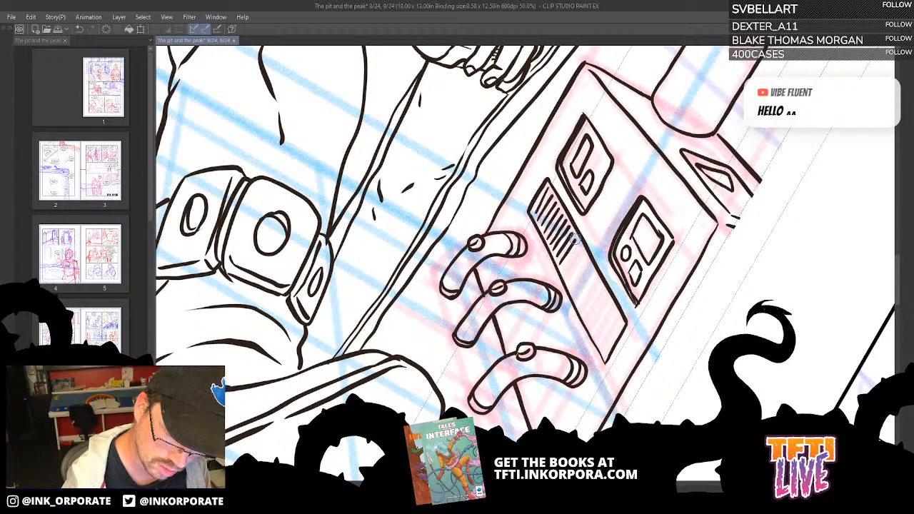
pyautogui.moveTo(562, 270)
pyautogui.mouseDown()
pyautogui.moveTo(580, 242)
pyautogui.moveTo(570, 257)
pyautogui.mouseUp()
pyautogui.hotkey('ctrl', 'z')
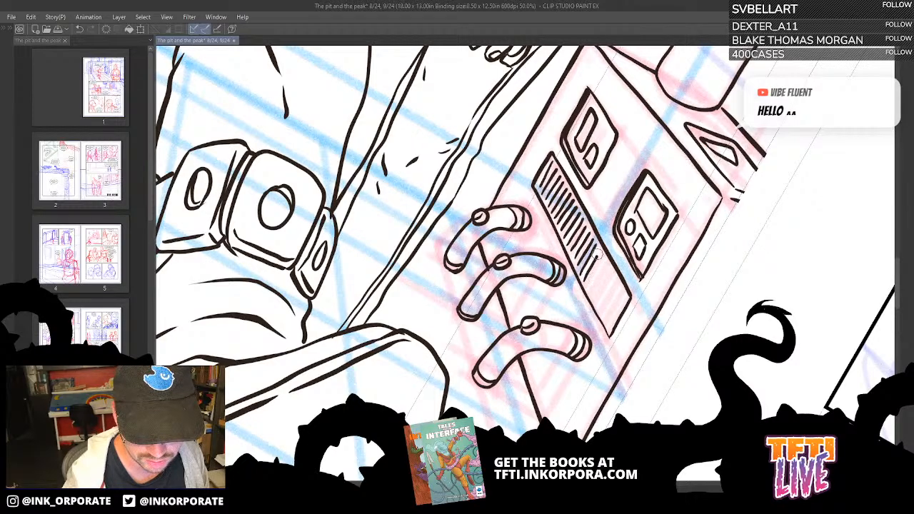
pyautogui.scroll(-1, 597, 252)
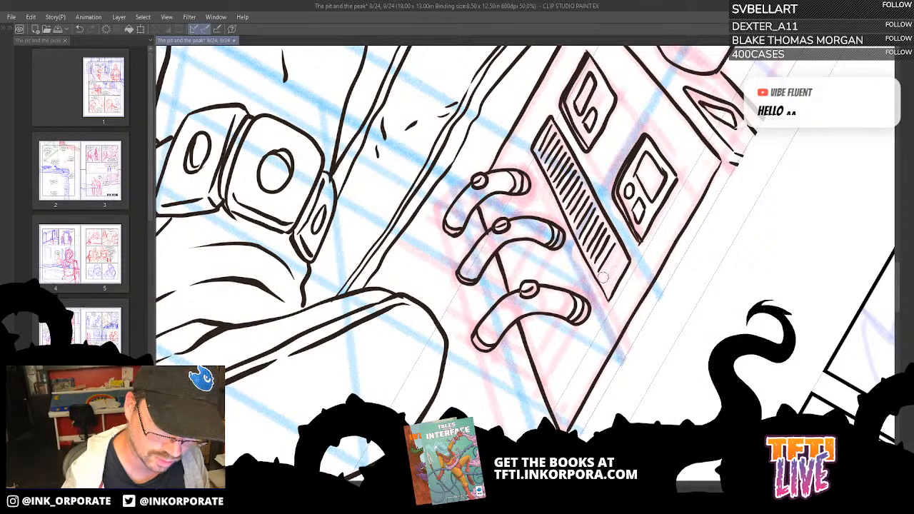
pyautogui.moveTo(619, 250); pyautogui.dragTo(597, 312)
pyautogui.moveTo(599, 279)
pyautogui.mouseDown()
pyautogui.moveTo(622, 221)
pyautogui.moveTo(597, 273)
pyautogui.moveTo(578, 333)
pyautogui.mouseUp()
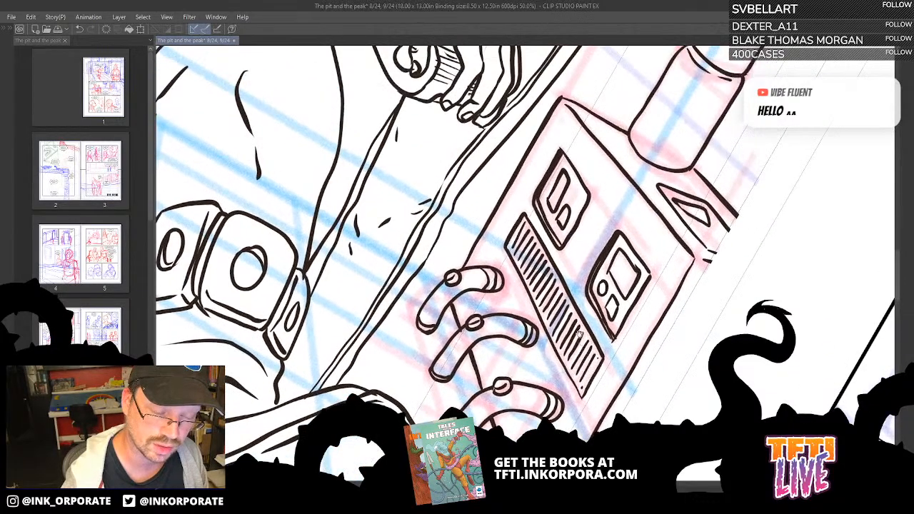
# Erase the base box's outer corner below the levers and redraw it with a second parallel edge running behind them.
pyautogui.moveTo(561, 103); pyautogui.dragTo(563, 100)
pyautogui.press('^')
pyautogui.press('^')
pyautogui.press('^')
pyautogui.press('^')
pyautogui.press('^')
pyautogui.press('^')
pyautogui.press('^')
pyautogui.press('^')
pyautogui.press('^')
pyautogui.press('^')
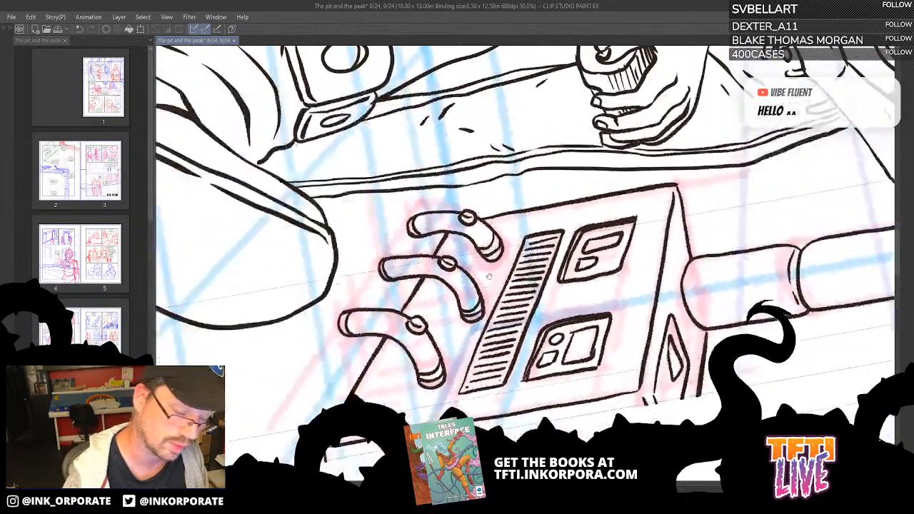
pyautogui.moveTo(489, 276); pyautogui.dragTo(587, 159)
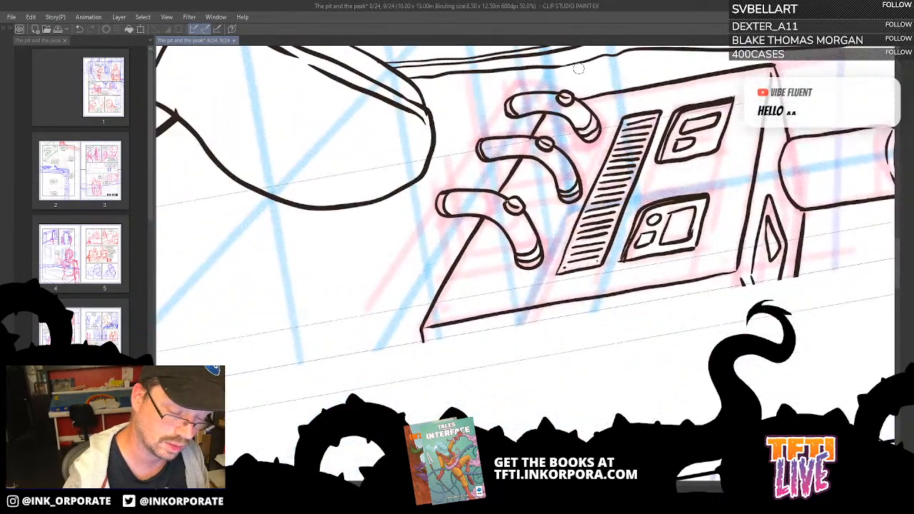
pyautogui.press('e')
pyautogui.moveTo(420, 340)
pyautogui.mouseDown()
pyautogui.moveTo(421, 316)
pyautogui.moveTo(422, 327)
pyautogui.moveTo(444, 322)
pyautogui.mouseUp()
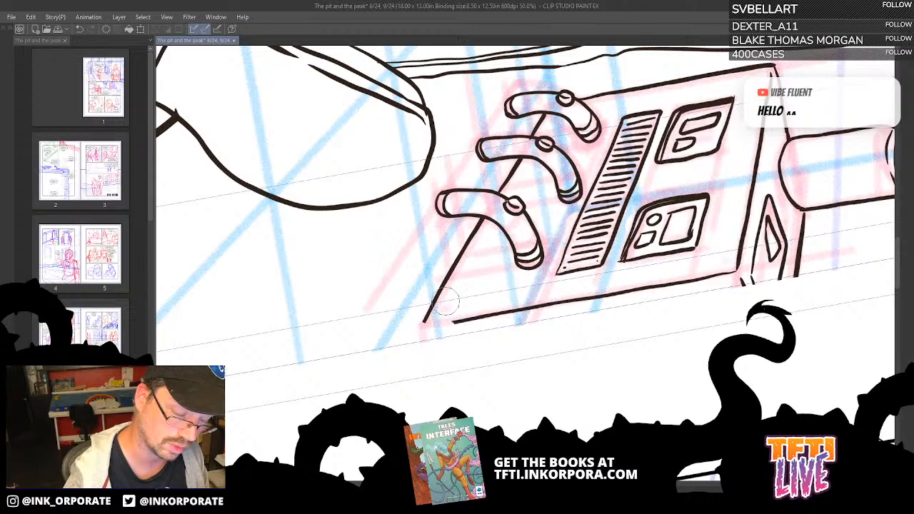
pyautogui.press('p')
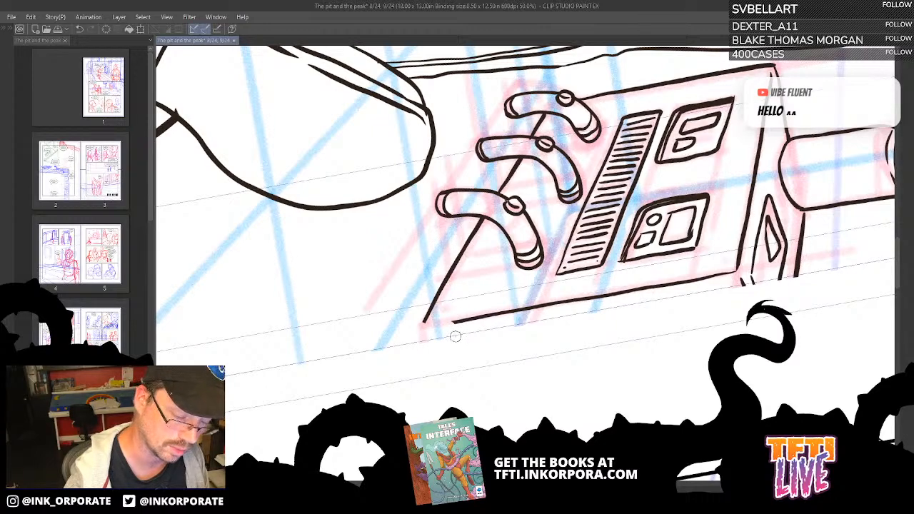
pyautogui.moveTo(453, 329); pyautogui.dragTo(499, 227)
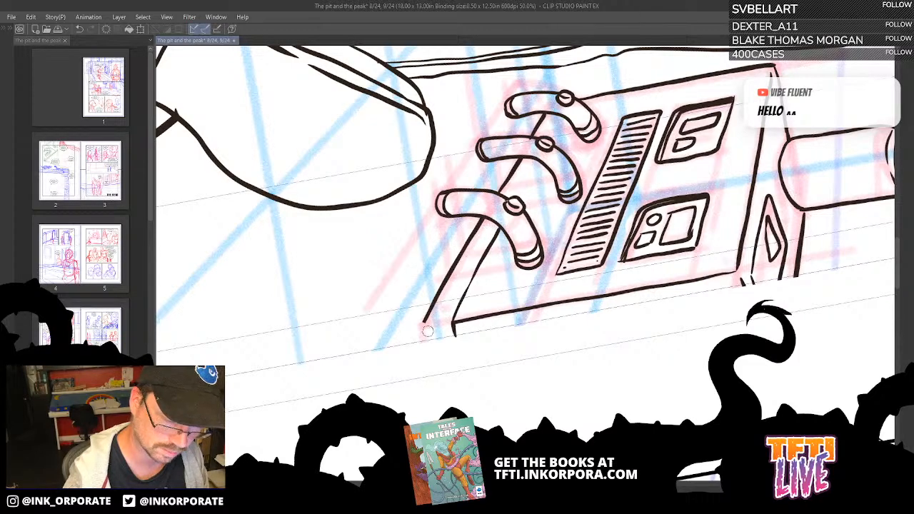
pyautogui.moveTo(425, 322)
pyautogui.mouseDown()
pyautogui.moveTo(428, 344)
pyautogui.moveTo(428, 323)
pyautogui.moveTo(455, 319)
pyautogui.mouseUp()
pyautogui.moveTo(460, 280); pyautogui.dragTo(418, 391)
pyautogui.moveTo(471, 314)
pyautogui.mouseDown()
pyautogui.moveTo(498, 273)
pyautogui.moveTo(500, 236)
pyautogui.moveTo(513, 234)
pyautogui.moveTo(506, 250)
pyautogui.moveTo(530, 195)
pyautogui.moveTo(522, 229)
pyautogui.mouseUp()
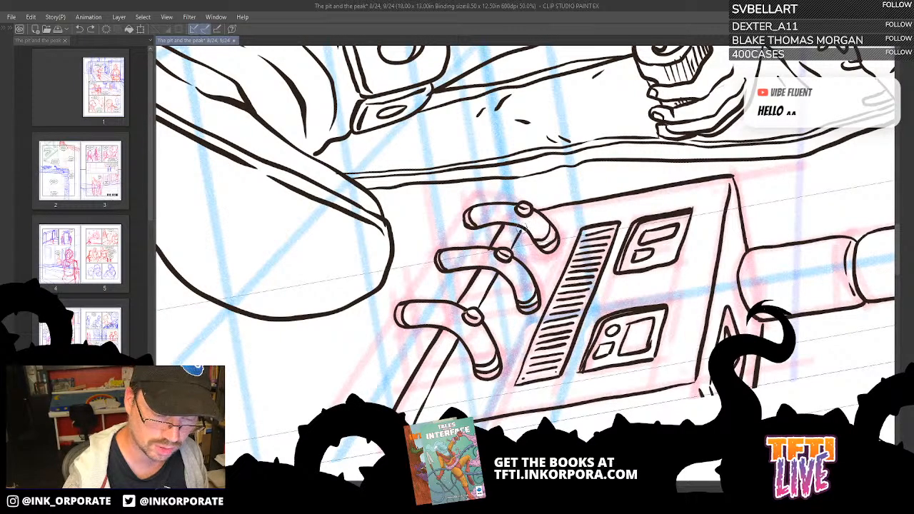
# Ink curved bands around the plain ends of the three levers on the base box.
pyautogui.press('^')
pyautogui.press('^')
pyautogui.press('^')
pyautogui.press('^')
pyautogui.press('^')
pyautogui.press('^')
pyautogui.press('^')
pyautogui.press('^')
pyautogui.press('^')
pyautogui.press('^')
pyautogui.press('^')
pyautogui.press('^')
pyautogui.press('^')
pyautogui.press('^')
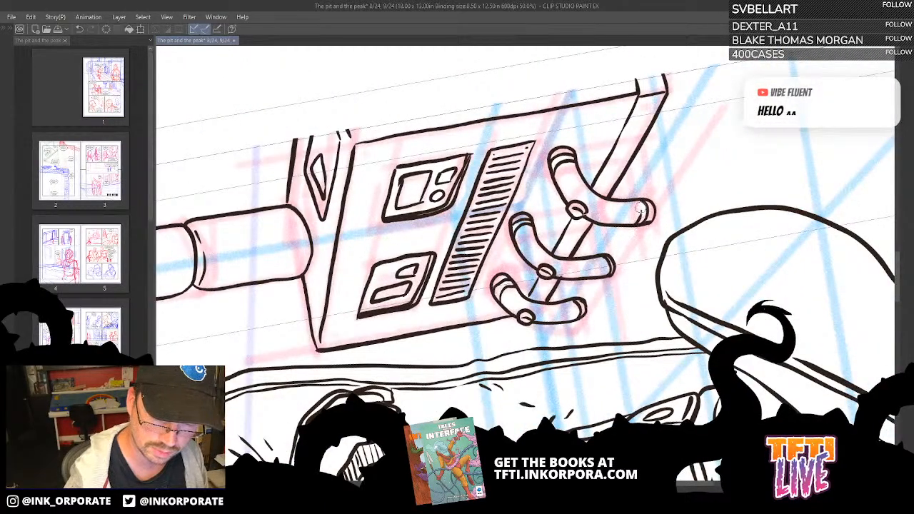
pyautogui.scroll(-1, 636, 203)
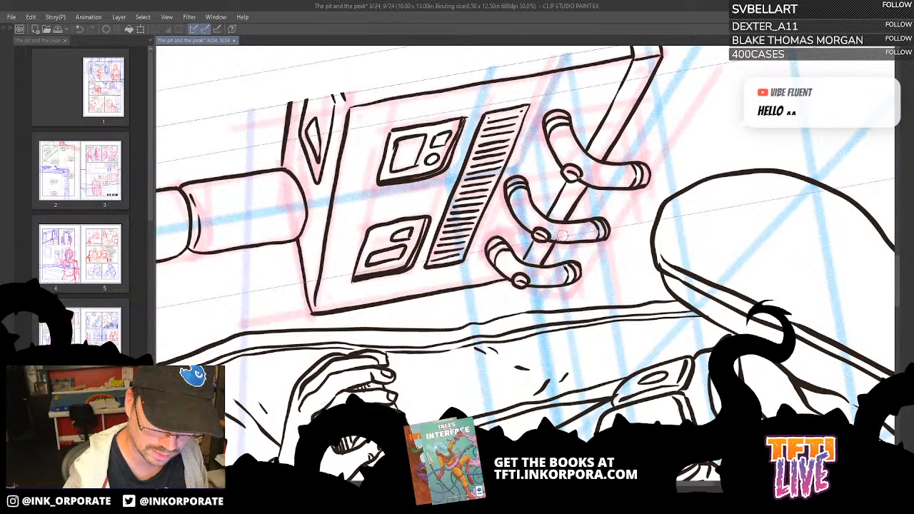
pyautogui.press('^')
pyautogui.press('^')
pyautogui.press('^')
pyautogui.press('^')
pyautogui.press('^')
pyautogui.press('^')
pyautogui.press('^')
pyautogui.press('^')
pyautogui.press('^')
pyautogui.press('^')
pyautogui.press('^')
pyautogui.press('^')
pyautogui.press('^')
pyautogui.press('^')
pyautogui.press('^')
pyautogui.press('^')
pyautogui.press('^')
pyautogui.scroll(-2, 587, 280)
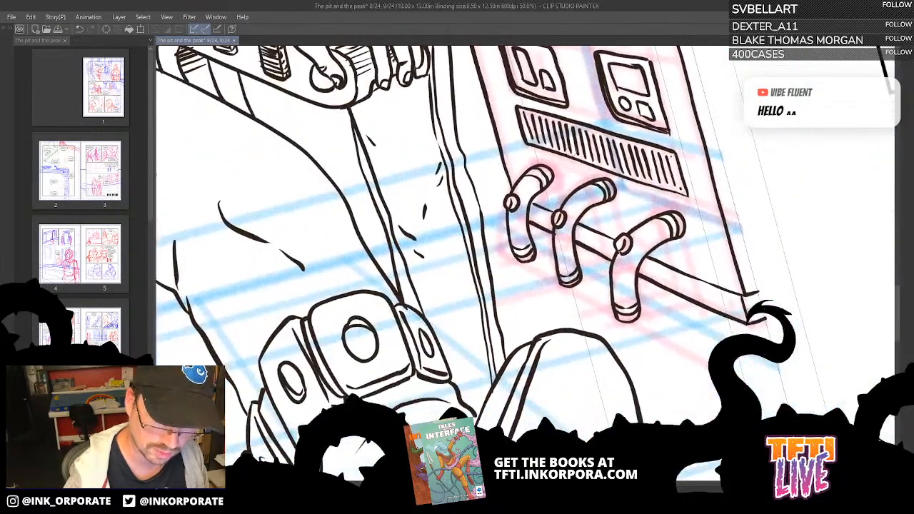
# Ink an inner ring on the round pivot knob of each of the three levers on the base box.
pyautogui.moveTo(570, 218)
pyautogui.mouseDown()
pyautogui.moveTo(559, 207)
pyautogui.moveTo(520, 216)
pyautogui.moveTo(535, 236)
pyautogui.moveTo(530, 213)
pyautogui.mouseUp()
pyautogui.moveTo(607, 239); pyautogui.dragTo(566, 181)
pyautogui.moveTo(586, 223)
pyautogui.mouseDown()
pyautogui.moveTo(592, 235)
pyautogui.moveTo(611, 215)
pyautogui.moveTo(605, 198)
pyautogui.moveTo(540, 280)
pyautogui.moveTo(567, 356)
pyautogui.mouseUp()
pyautogui.moveTo(606, 154); pyautogui.dragTo(598, 152)
pyautogui.moveTo(664, 74); pyautogui.dragTo(589, 275)
pyautogui.moveTo(642, 290); pyautogui.dragTo(649, 306)
# Hand-letter "TC TEK" along the base box's upper front edge, beside the two control plates.
pyautogui.press('-')
pyautogui.press('-')
pyautogui.press('-')
pyautogui.press('-')
pyautogui.press('-')
pyautogui.press('-')
pyautogui.press('-')
pyautogui.press('-')
pyautogui.press('-')
pyautogui.press('-')
pyautogui.press('-')
pyautogui.press('-')
pyautogui.press('-')
pyautogui.press('-')
pyautogui.press('-')
pyautogui.press('-')
pyautogui.press('-')
pyautogui.press('-')
pyautogui.press('-')
pyautogui.press('-')
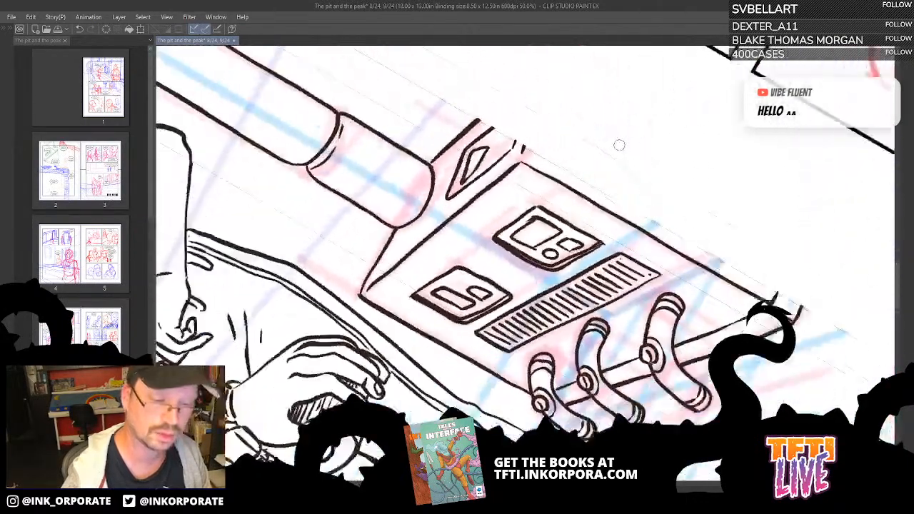
pyautogui.moveTo(469, 226); pyautogui.dragTo(540, 185)
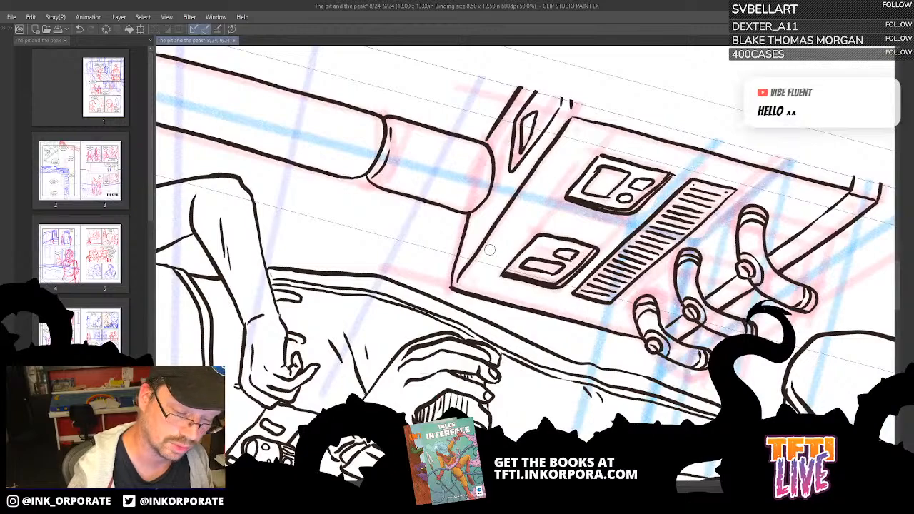
pyautogui.moveTo(491, 244)
pyautogui.mouseDown()
pyautogui.moveTo(509, 230)
pyautogui.moveTo(532, 223)
pyautogui.mouseUp()
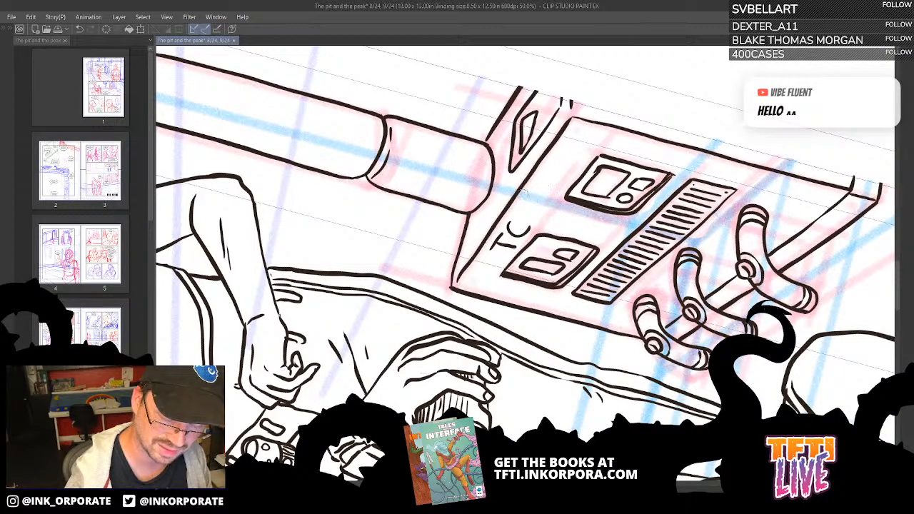
pyautogui.moveTo(494, 249)
pyautogui.mouseDown()
pyautogui.moveTo(504, 233)
pyautogui.moveTo(513, 249)
pyautogui.mouseUp()
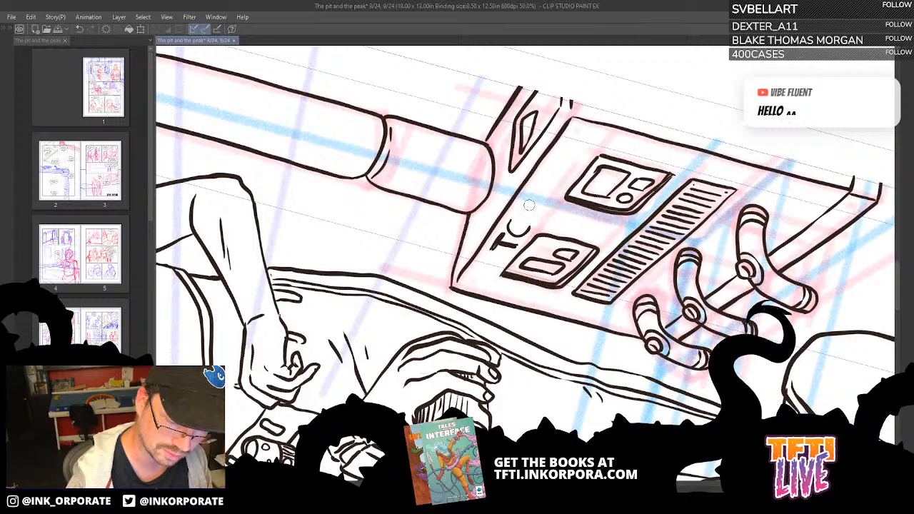
pyautogui.moveTo(520, 218)
pyautogui.mouseDown()
pyautogui.moveTo(510, 235)
pyautogui.moveTo(531, 226)
pyautogui.mouseUp()
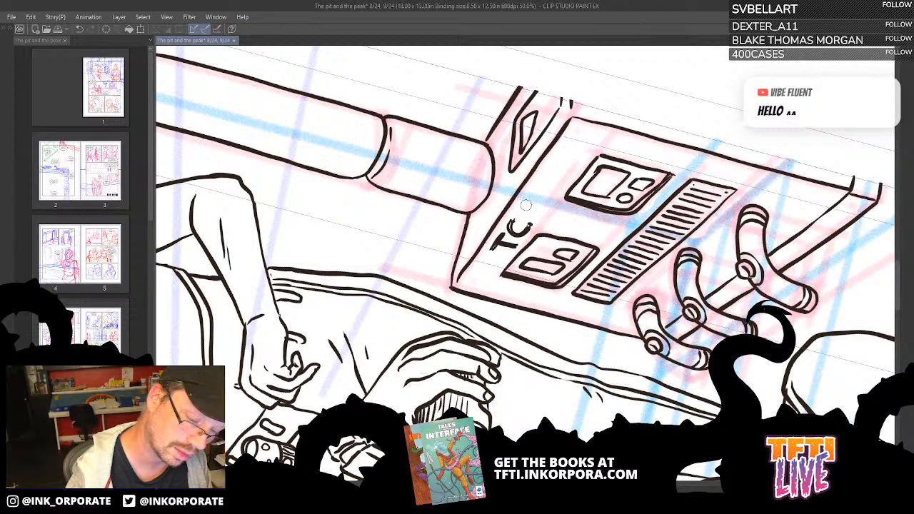
pyautogui.moveTo(532, 192)
pyautogui.mouseDown()
pyautogui.moveTo(525, 206)
pyautogui.moveTo(551, 204)
pyautogui.moveTo(552, 191)
pyautogui.mouseUp()
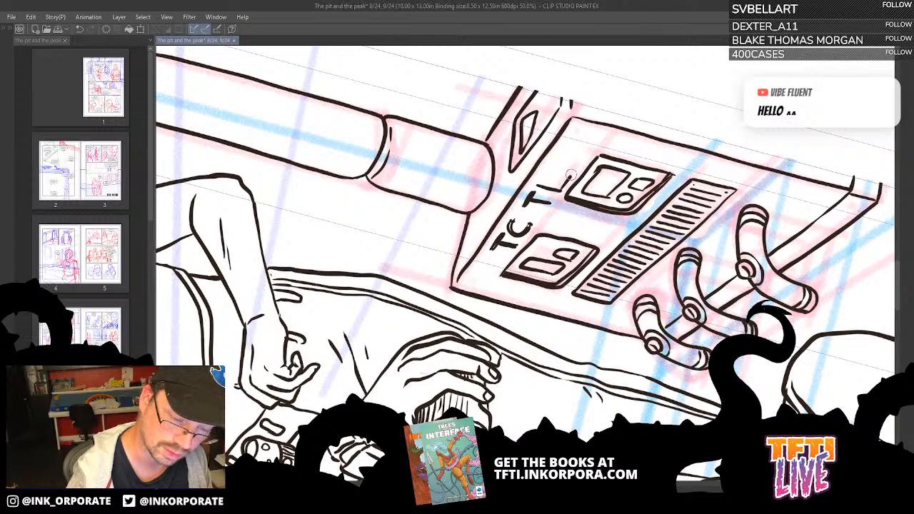
pyautogui.moveTo(565, 181)
pyautogui.mouseDown()
pyautogui.moveTo(535, 184)
pyautogui.moveTo(561, 183)
pyautogui.mouseUp()
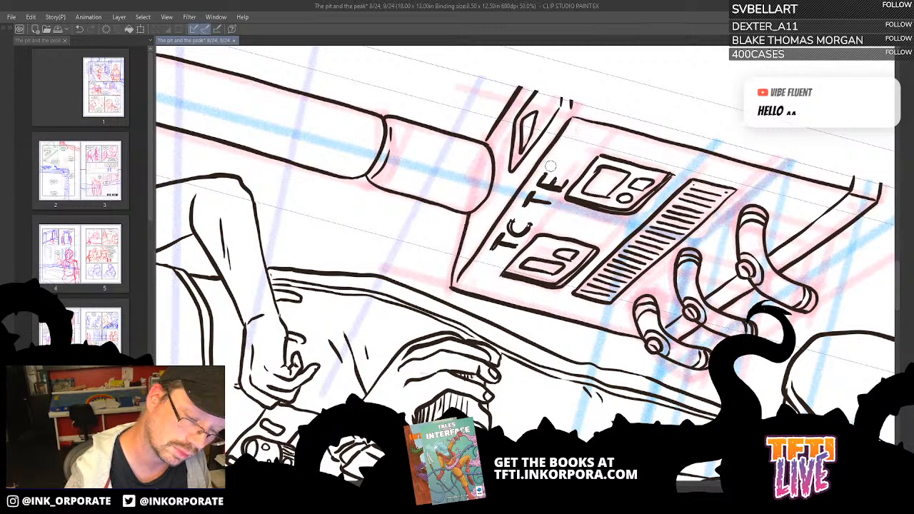
pyautogui.hotkey('ctrl', 'z')
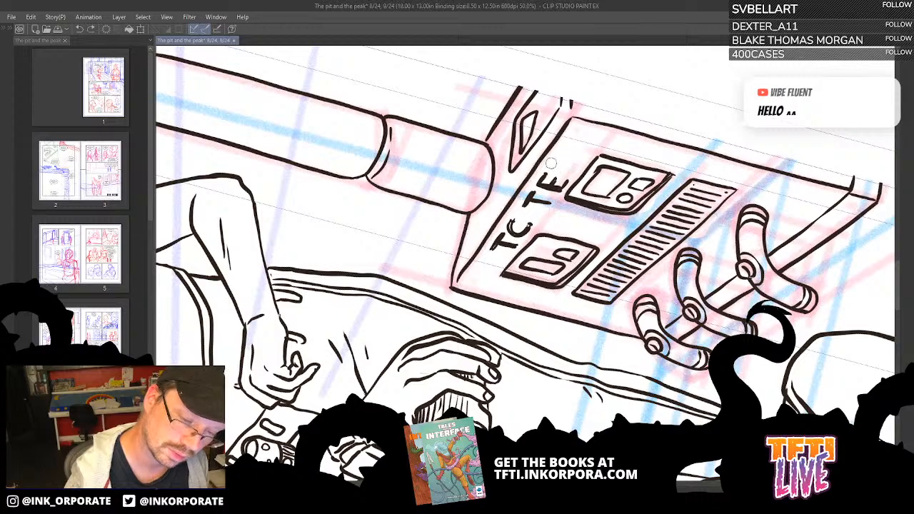
pyautogui.moveTo(573, 172); pyautogui.dragTo(569, 165)
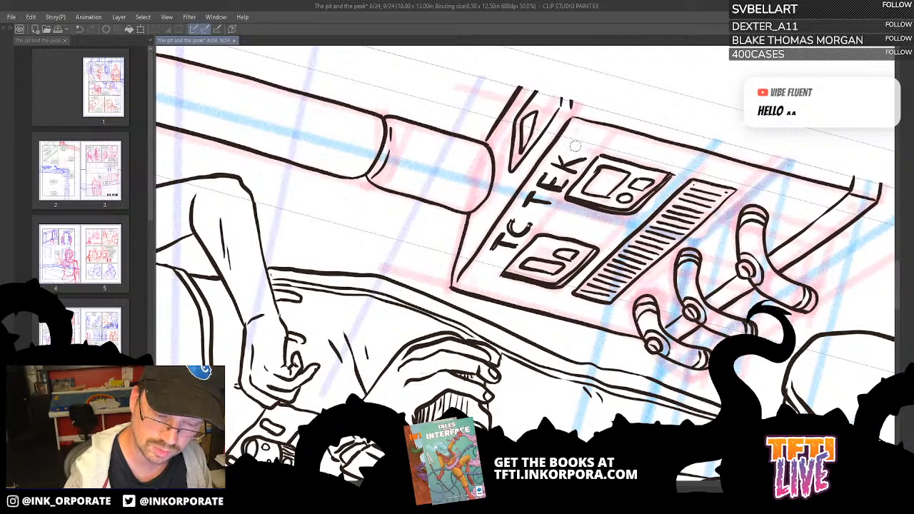
# Examine the lettered base box upright and at reduced size within the whole panel and page.
pyautogui.press('^')
pyautogui.press('^')
pyautogui.press('^')
pyautogui.press('^')
pyautogui.press('^')
pyautogui.press('^')
pyautogui.press('^')
pyautogui.press('^')
pyautogui.press('^')
pyautogui.press('^')
pyautogui.press('^')
pyautogui.press('^')
pyautogui.press('^')
pyautogui.press('^')
pyautogui.press('^')
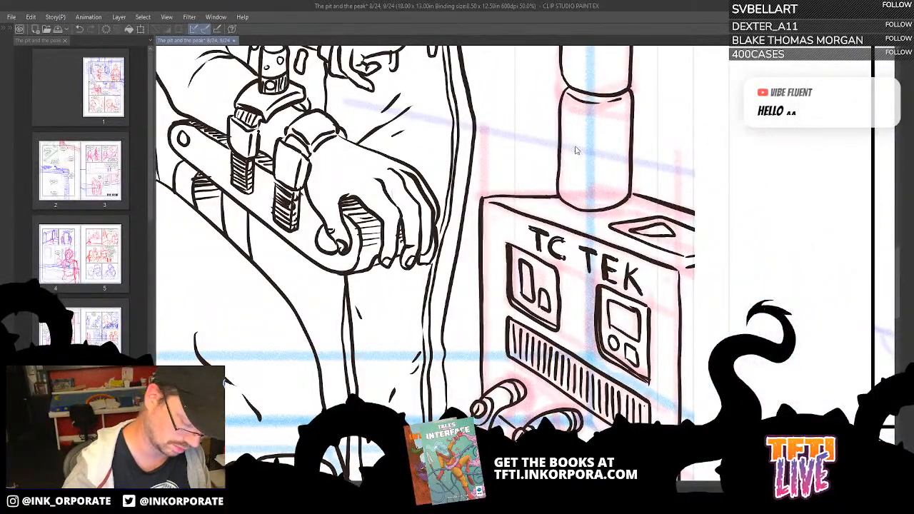
pyautogui.scroll(-2, 576, 150)
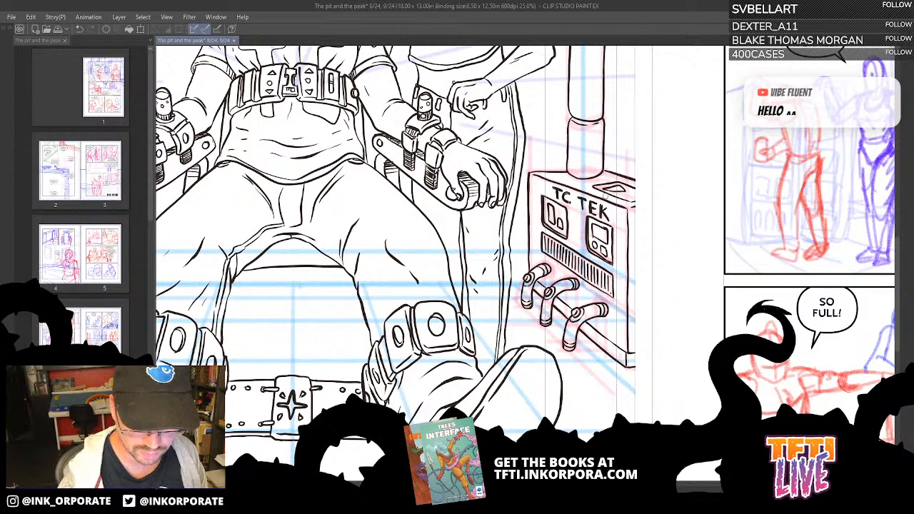
pyautogui.moveTo(568, 260); pyautogui.dragTo(577, 223)
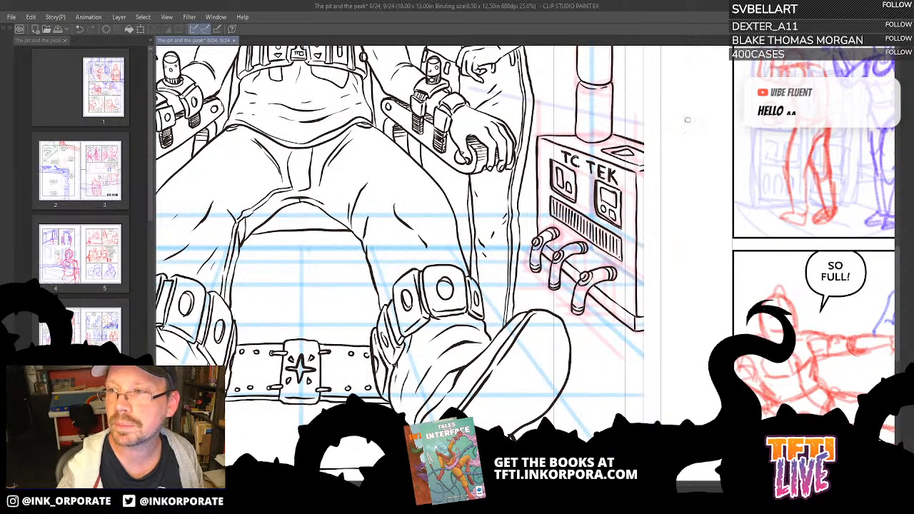
pyautogui.hotkey('ctrl', '-')
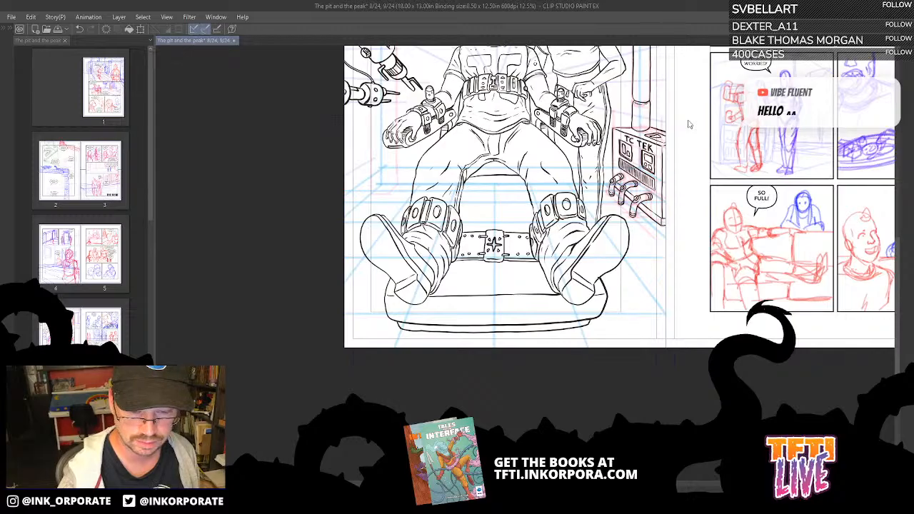
# Lasso the "TC TEK" lettering, move it along the box's upper edge toward the corner nearest the seated figure, and deselect it.
pyautogui.scroll(4, 690, 125)
pyautogui.press('^')
pyautogui.press('^')
pyautogui.press('^')
pyautogui.press('^')
pyautogui.press('^')
pyautogui.press('^')
pyautogui.press('^')
pyautogui.press('^')
pyautogui.press('^')
pyautogui.press('^')
pyautogui.press('^')
pyautogui.press('^')
pyautogui.press('^')
pyautogui.press('^')
pyautogui.press('^')
pyautogui.press('^')
pyautogui.press('^')
pyautogui.press('^')
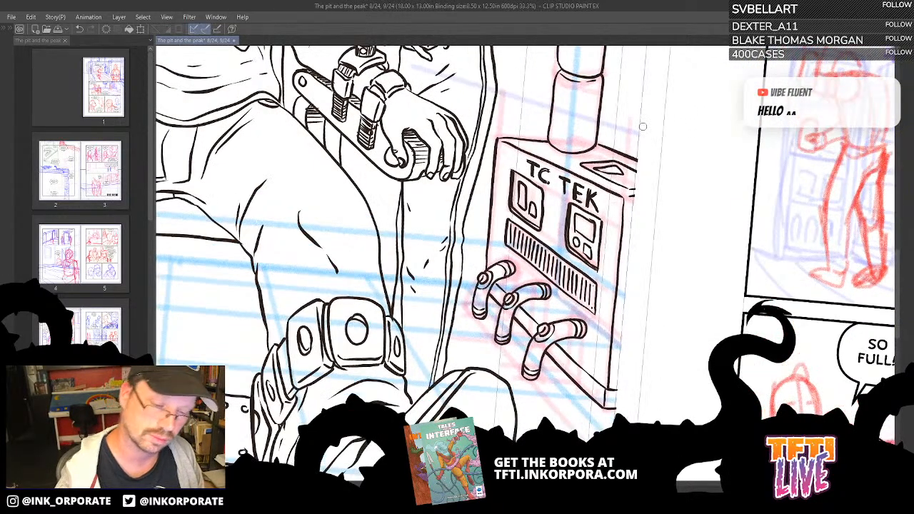
pyautogui.press('^')
pyautogui.press('^')
pyautogui.press('^')
pyautogui.press('^')
pyautogui.press('^')
pyautogui.press('^')
pyautogui.press('^')
pyautogui.press('^')
pyautogui.press('^')
pyautogui.press('^')
pyautogui.press('^')
pyautogui.press('^')
pyautogui.press('^')
pyautogui.press('^')
pyautogui.press('^')
pyautogui.press('^')
pyautogui.press('^')
pyautogui.press('^')
pyautogui.press('^')
pyautogui.press('^')
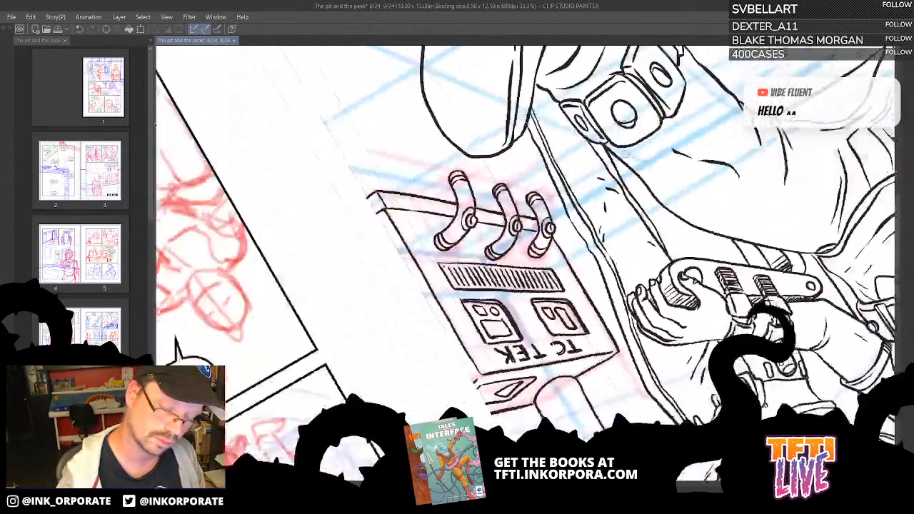
pyautogui.moveTo(505, 236); pyautogui.dragTo(586, 226)
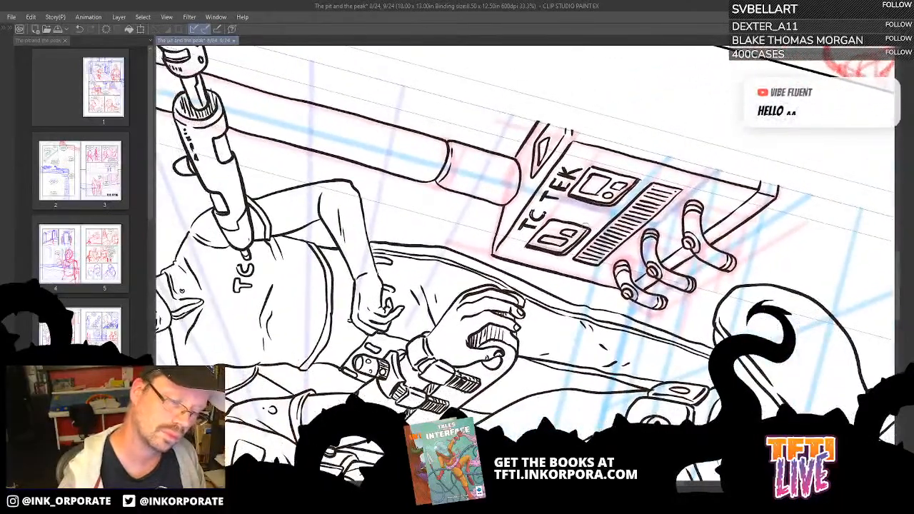
pyautogui.press('Tab')
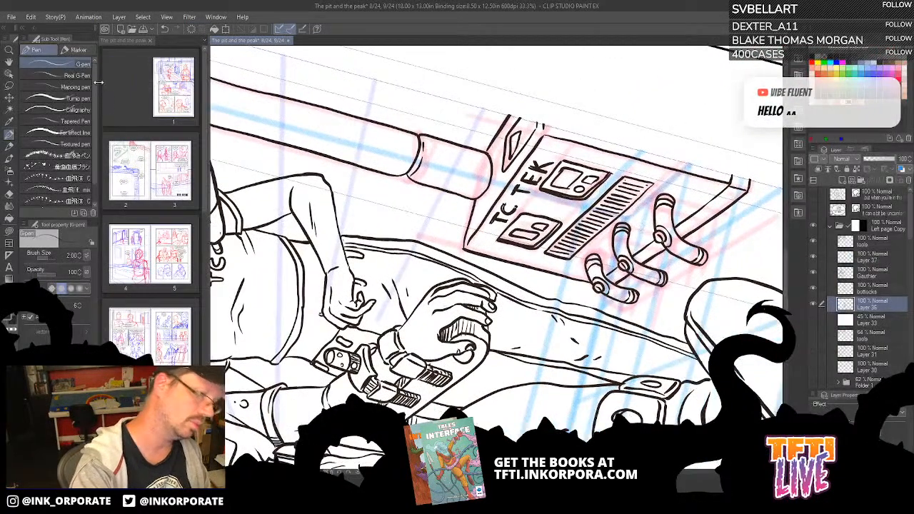
pyautogui.click(10, 85)
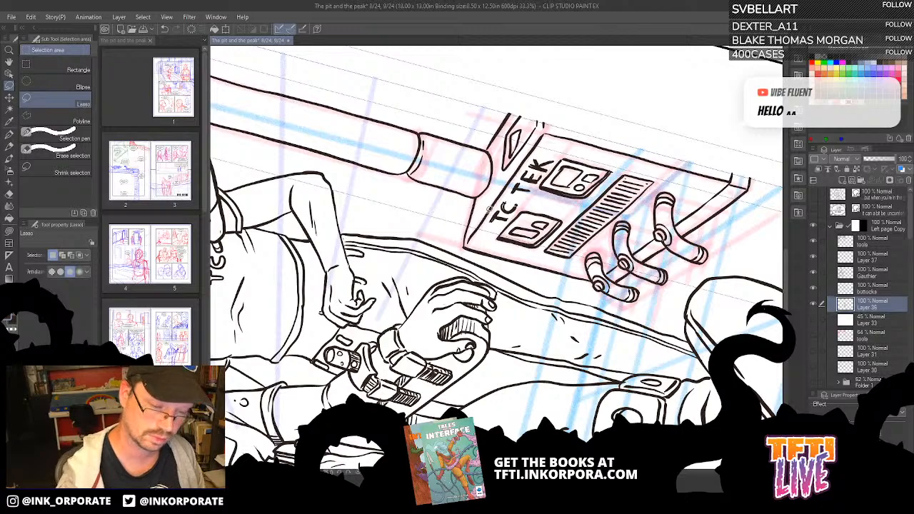
pyautogui.moveTo(491, 217)
pyautogui.mouseDown()
pyautogui.moveTo(529, 158)
pyautogui.moveTo(561, 150)
pyautogui.mouseUp()
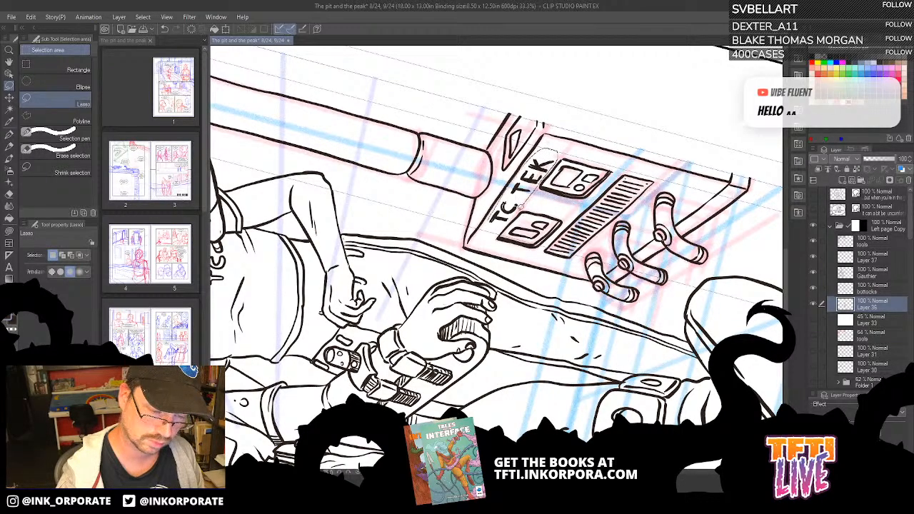
pyautogui.moveTo(521, 206)
pyautogui.mouseDown()
pyautogui.moveTo(479, 212)
pyautogui.moveTo(508, 222)
pyautogui.moveTo(499, 234)
pyautogui.mouseUp()
pyautogui.click(9, 98)
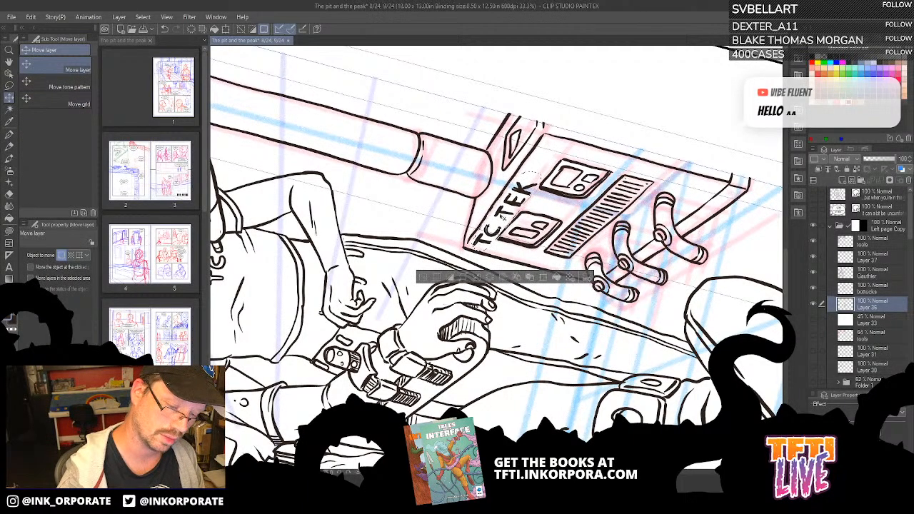
pyautogui.hotkey('ctrl', 'd')
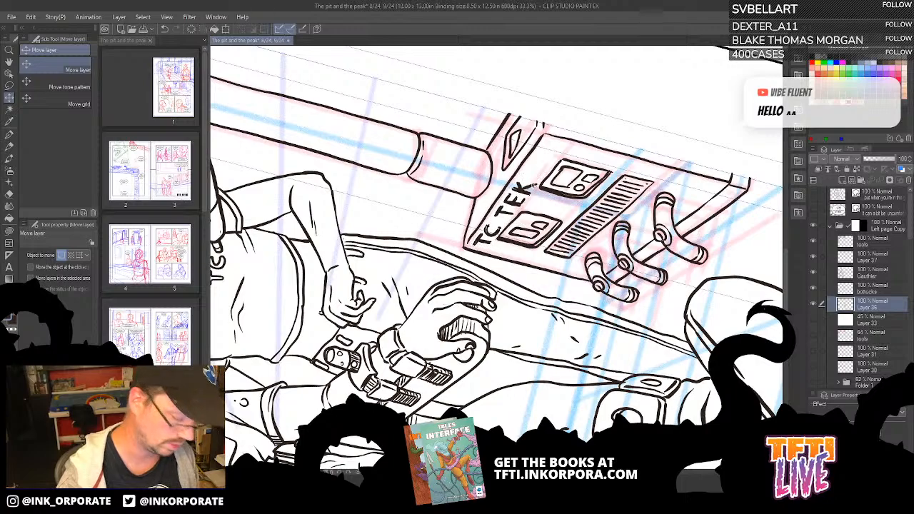
# With the G-pen, ink two small triangles in the free space after the "TC TEK" lettering.
pyautogui.click(10, 135)
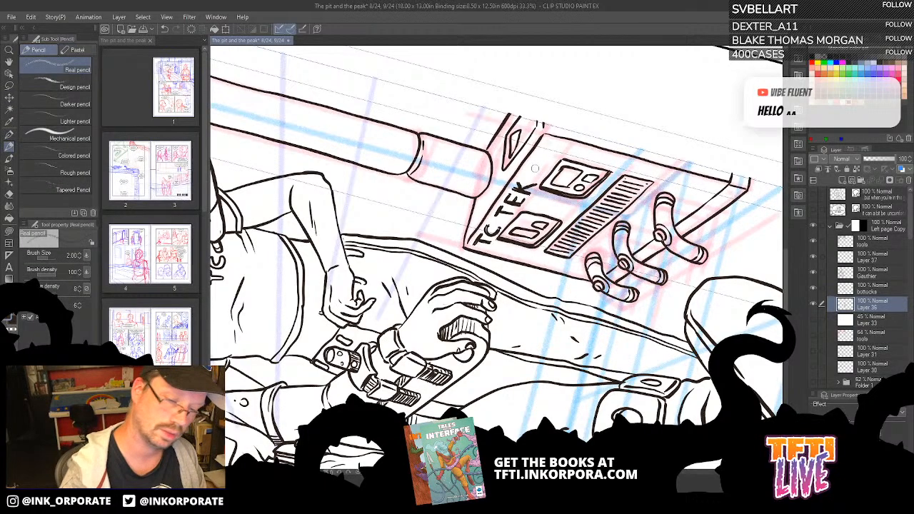
pyautogui.press('p')
pyautogui.moveTo(555, 153); pyautogui.dragTo(598, 152)
pyautogui.moveTo(608, 207); pyautogui.dragTo(659, 215)
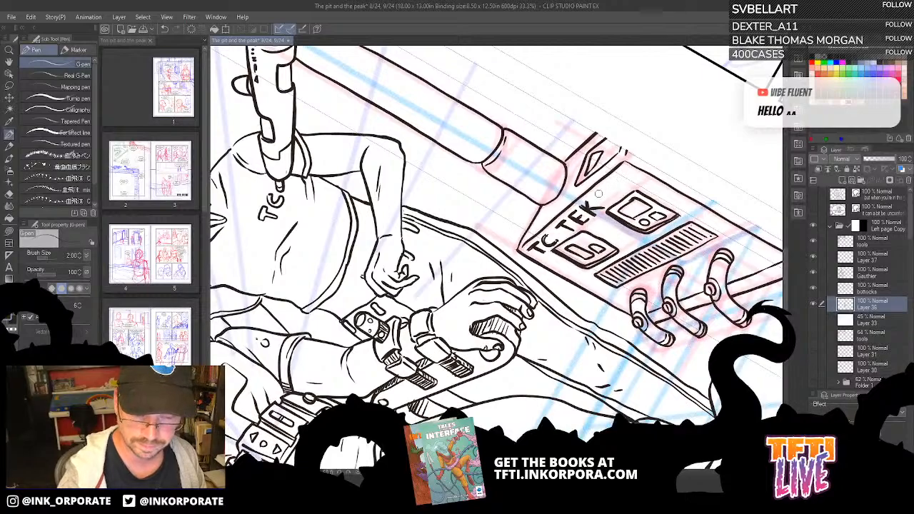
pyautogui.moveTo(596, 193)
pyautogui.mouseDown()
pyautogui.moveTo(610, 200)
pyautogui.moveTo(607, 185)
pyautogui.mouseUp()
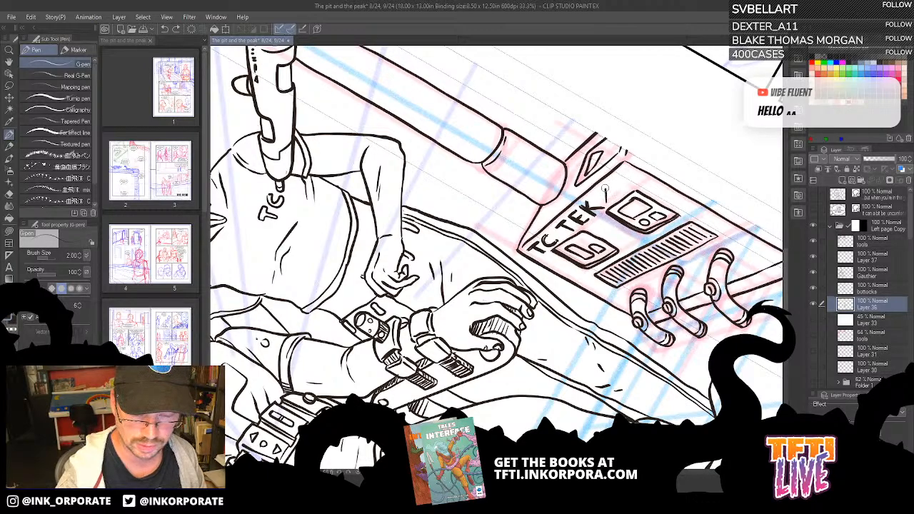
pyautogui.hotkey('ctrl', 'z')
pyautogui.moveTo(603, 194)
pyautogui.mouseDown()
pyautogui.moveTo(637, 172)
pyautogui.moveTo(623, 174)
pyautogui.mouseUp()
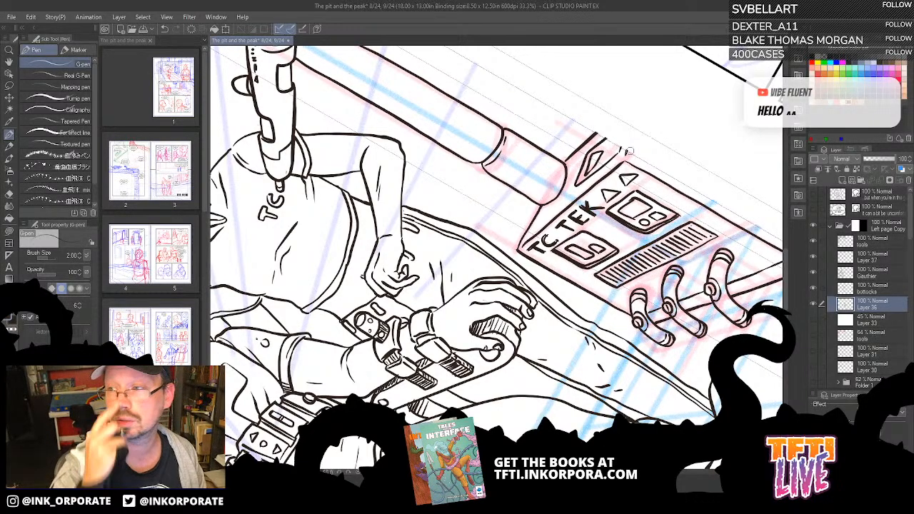
# Ink short lengthwise accent lines on the collar where the pole meets the base box.
pyautogui.moveTo(617, 208); pyautogui.dragTo(593, 243)
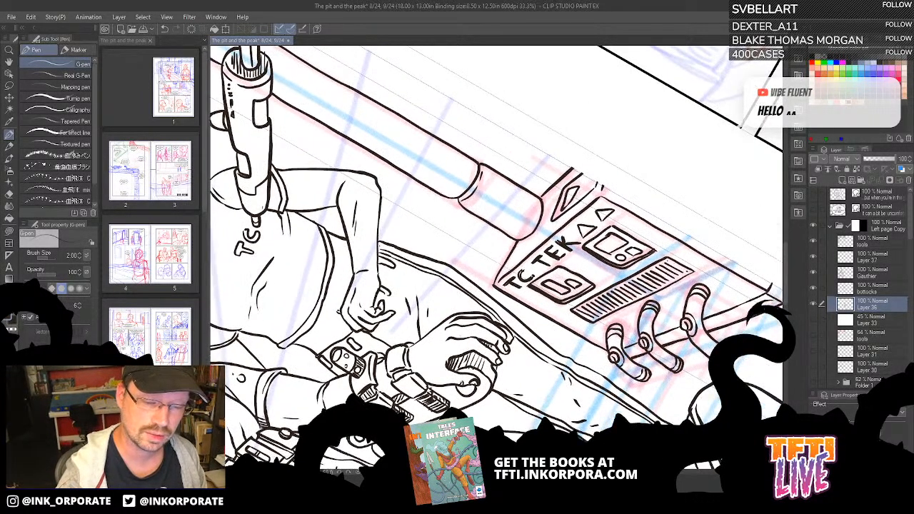
pyautogui.press('^')
pyautogui.press('^')
pyautogui.press('^')
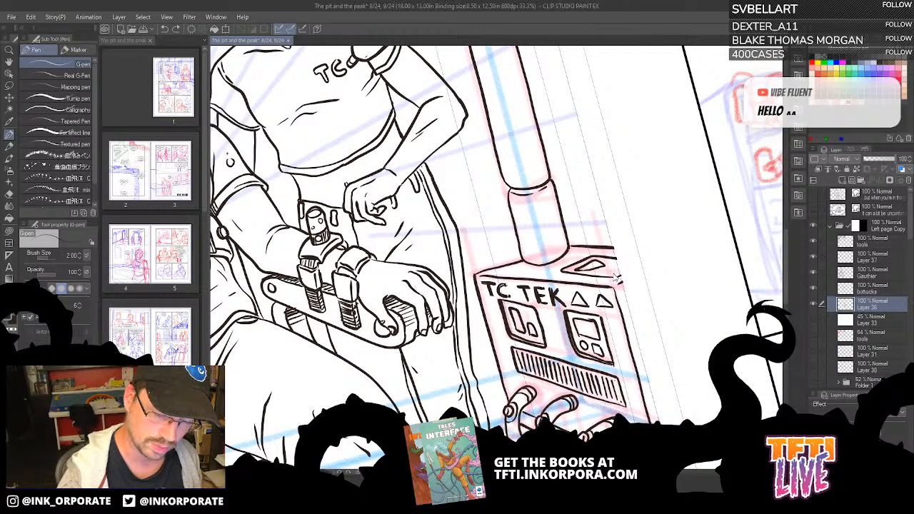
pyautogui.moveTo(616, 279)
pyautogui.mouseDown()
pyautogui.moveTo(611, 266)
pyautogui.moveTo(625, 263)
pyautogui.mouseUp()
pyautogui.press('^')
pyautogui.press('^')
pyautogui.press('^')
pyautogui.press('^')
pyautogui.press('^')
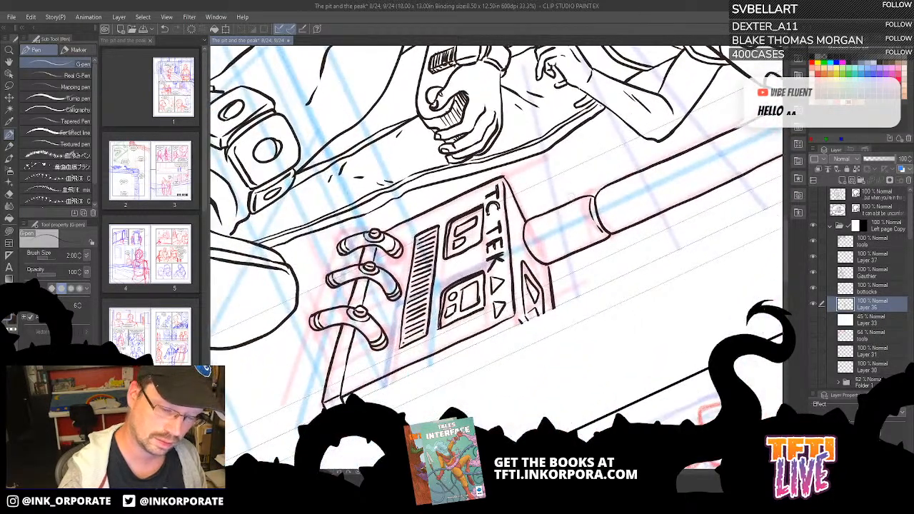
pyautogui.press('^')
pyautogui.press('^')
pyautogui.press('^')
pyautogui.press('^')
pyautogui.press('^')
pyautogui.press('^')
pyautogui.press('^')
pyautogui.press('^')
pyautogui.press('^')
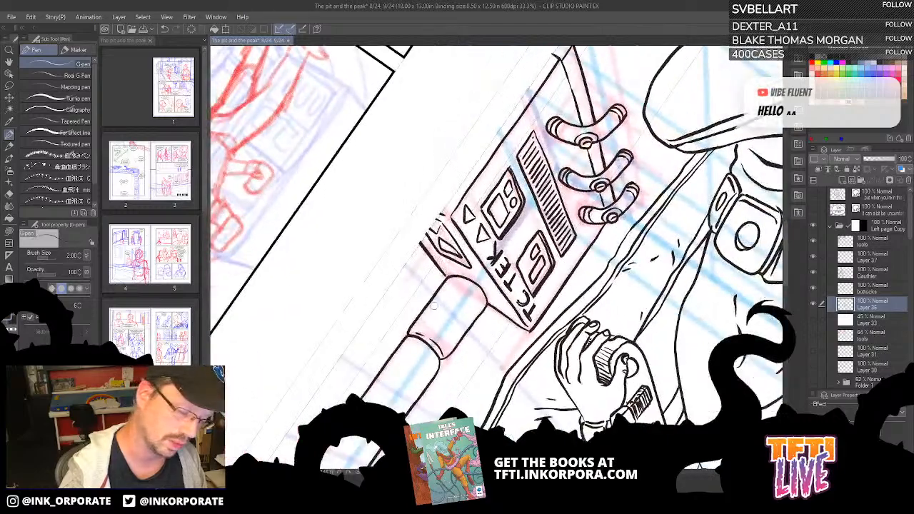
pyautogui.moveTo(470, 269); pyautogui.dragTo(572, 199)
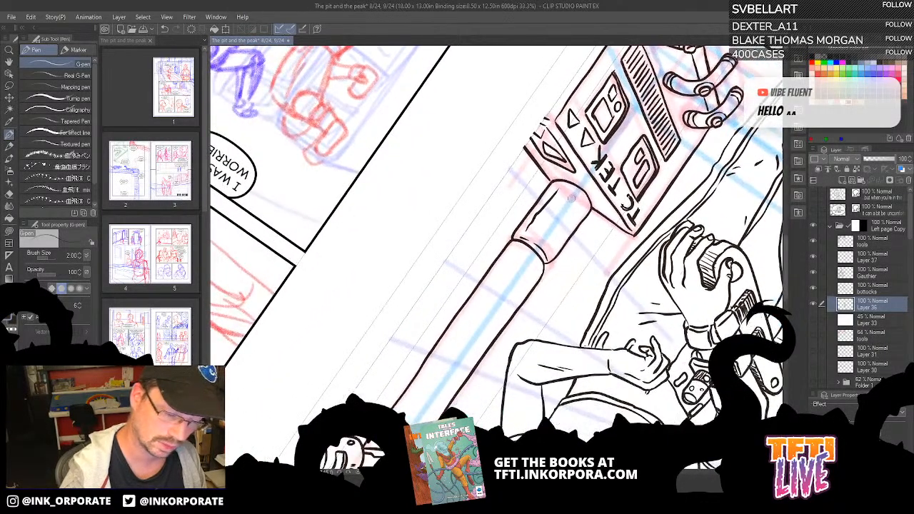
pyautogui.moveTo(562, 231)
pyautogui.mouseDown()
pyautogui.moveTo(557, 238)
pyautogui.moveTo(568, 204)
pyautogui.mouseUp()
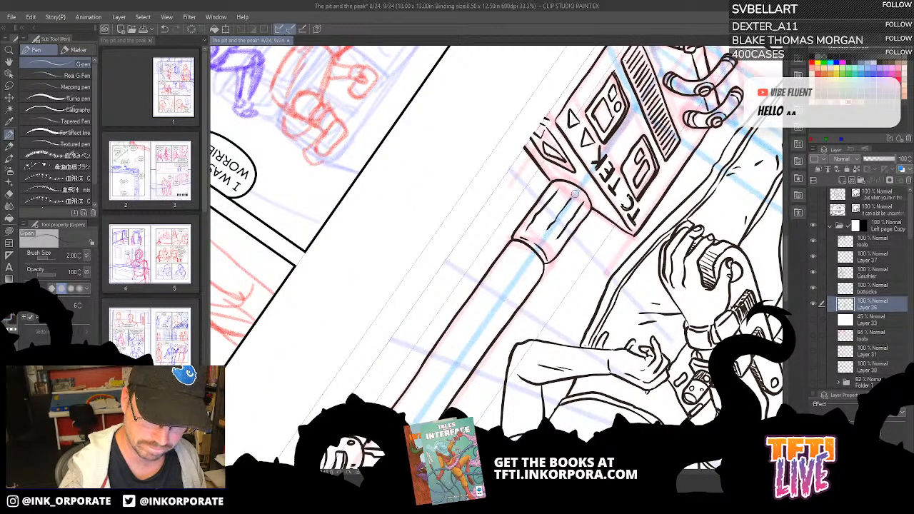
pyautogui.moveTo(532, 237); pyautogui.dragTo(541, 222)
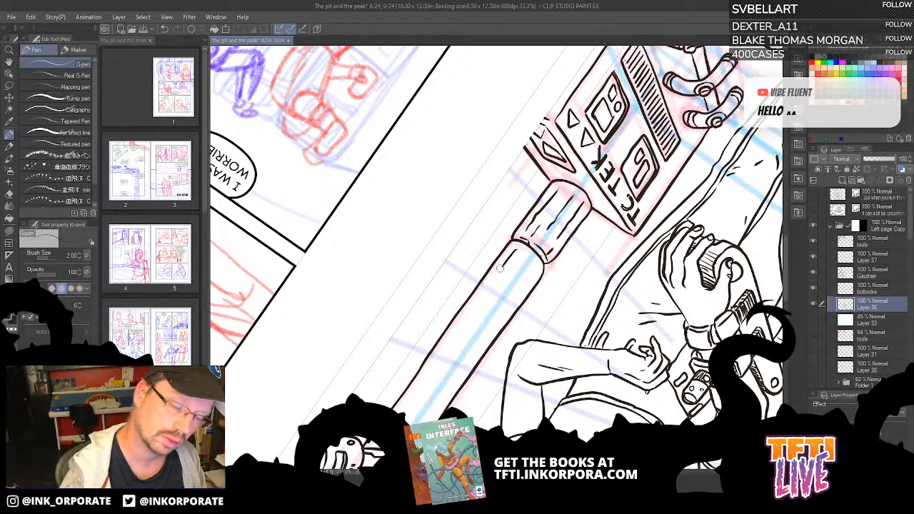
# Ink lengthwise accent lines on the pole section just above the collar.
pyautogui.moveTo(493, 299); pyautogui.dragTo(523, 260)
pyautogui.press('^')
pyautogui.press('^')
pyautogui.press('^')
pyautogui.press('^')
pyautogui.press('^')
pyautogui.press('^')
pyautogui.press('^')
pyautogui.press('^')
pyautogui.press('^')
pyautogui.press('^')
pyautogui.press('^')
pyautogui.press('^')
pyautogui.press('^')
pyautogui.press('^')
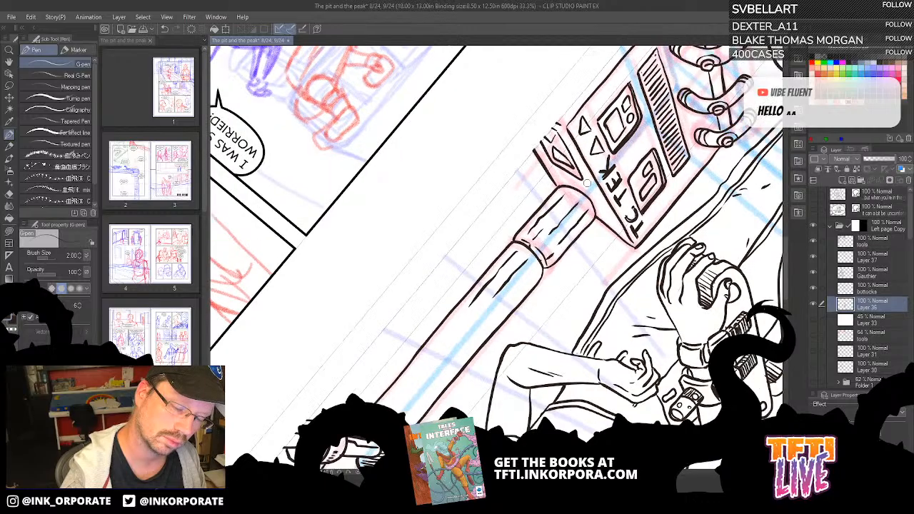
pyautogui.press('^')
pyautogui.press('^')
pyautogui.press('^')
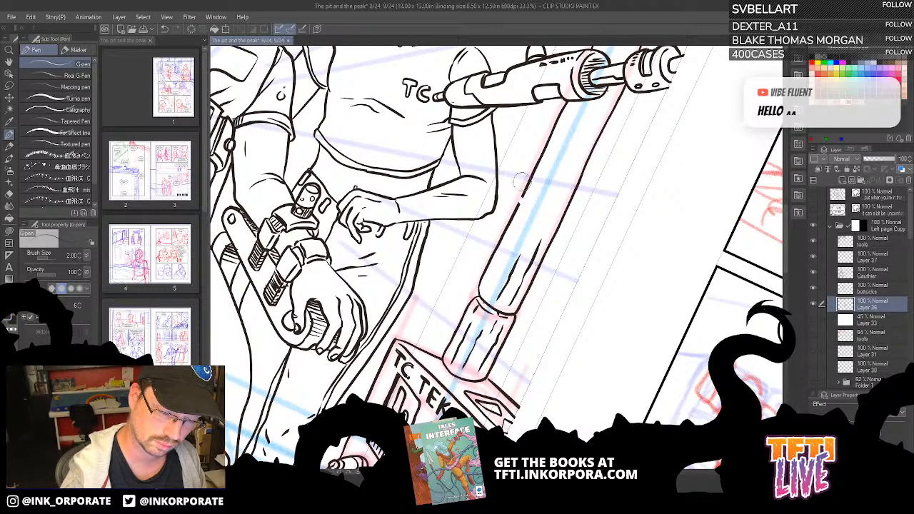
# Ink the stepped joint partway up the pole and undo the last stray strokes.
pyautogui.press('^')
pyautogui.press('^')
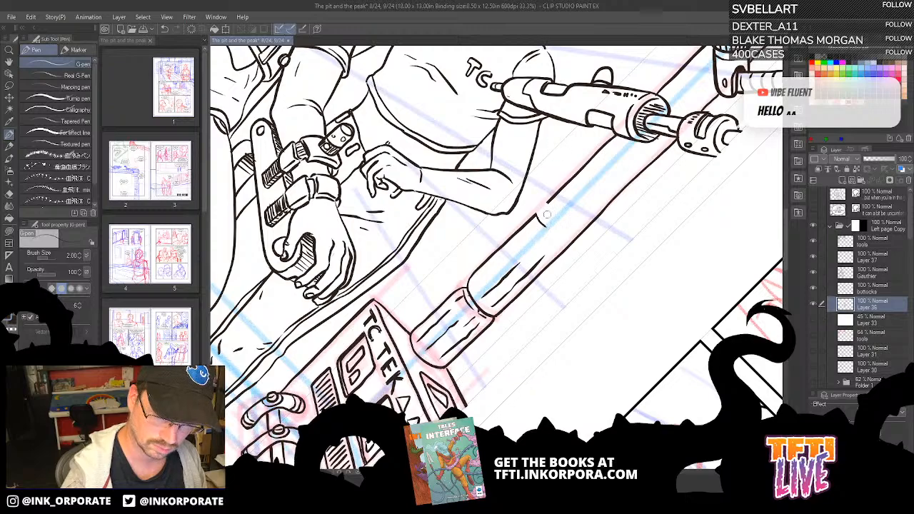
pyautogui.moveTo(541, 220)
pyautogui.mouseDown()
pyautogui.moveTo(552, 221)
pyautogui.moveTo(546, 202)
pyautogui.moveTo(539, 216)
pyautogui.moveTo(560, 239)
pyautogui.moveTo(534, 234)
pyautogui.moveTo(485, 281)
pyautogui.moveTo(609, 147)
pyautogui.mouseUp()
pyautogui.hotkey('ctrl', 'z')
pyautogui.hotkey('ctrl', 'z')
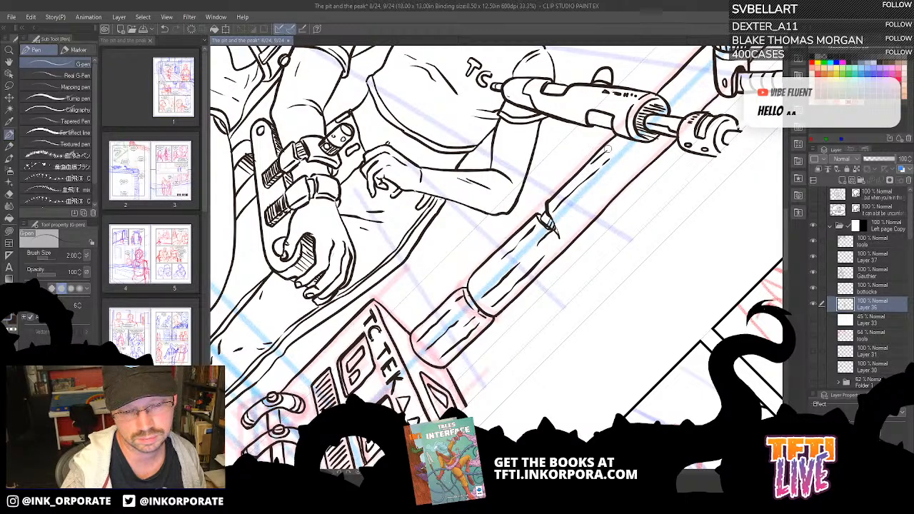
# Ink broken lengthwise accent lines along the pole's upper section, continuing past the drill arm and behind the KAMO camera.
pyautogui.moveTo(569, 234); pyautogui.dragTo(643, 159)
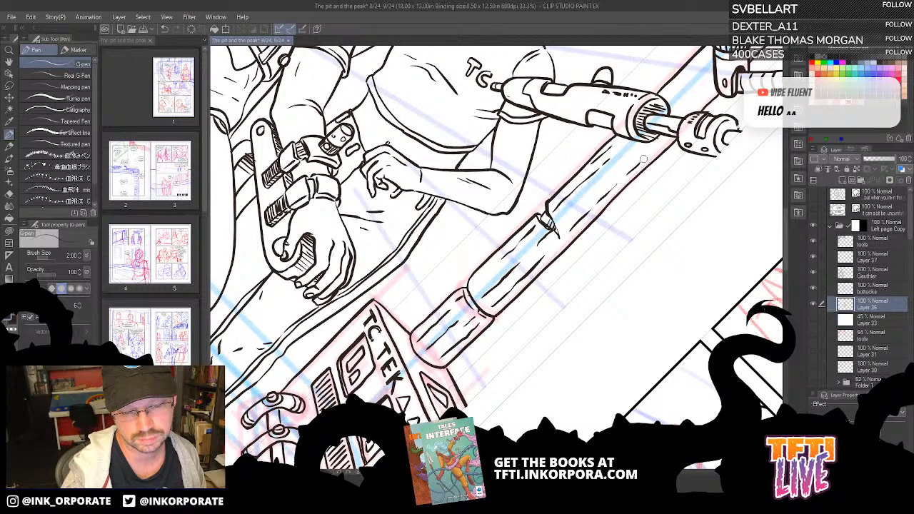
pyautogui.moveTo(601, 184); pyautogui.dragTo(637, 150)
pyautogui.moveTo(654, 132)
pyautogui.mouseDown()
pyautogui.moveTo(582, 204)
pyautogui.moveTo(639, 156)
pyautogui.moveTo(611, 166)
pyautogui.moveTo(643, 119)
pyautogui.moveTo(573, 203)
pyautogui.mouseUp()
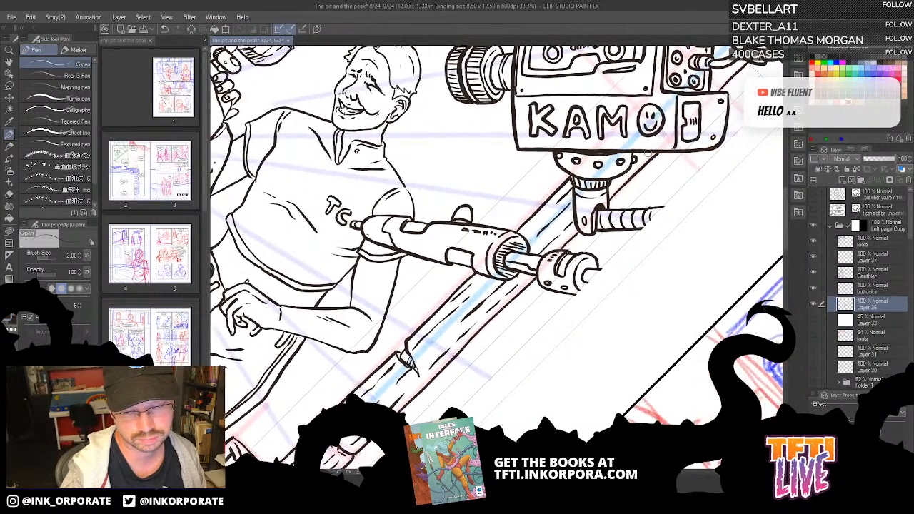
pyautogui.moveTo(637, 160)
pyautogui.mouseDown()
pyautogui.moveTo(647, 153)
pyautogui.moveTo(592, 222)
pyautogui.mouseUp()
pyautogui.moveTo(635, 168); pyautogui.dragTo(650, 150)
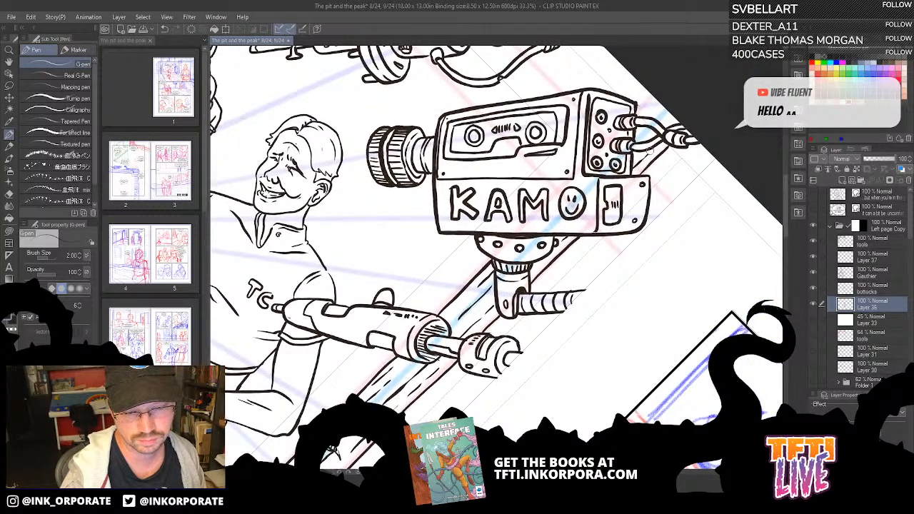
pyautogui.moveTo(637, 117)
pyautogui.mouseDown()
pyautogui.moveTo(664, 86)
pyautogui.moveTo(675, 109)
pyautogui.mouseUp()
pyautogui.moveTo(642, 138); pyautogui.dragTo(675, 110)
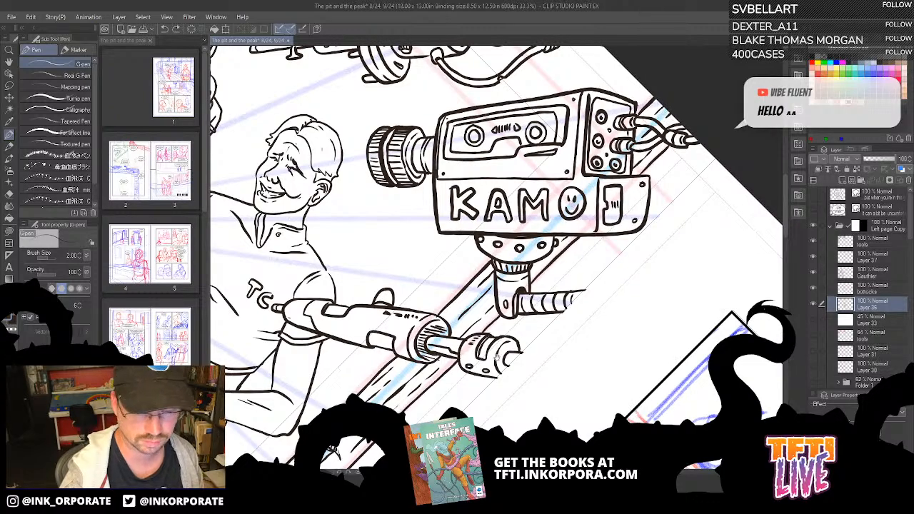
# Examine the inked pole at reduced size within the whole panel and again up close.
pyautogui.moveTo(478, 330); pyautogui.dragTo(533, 285)
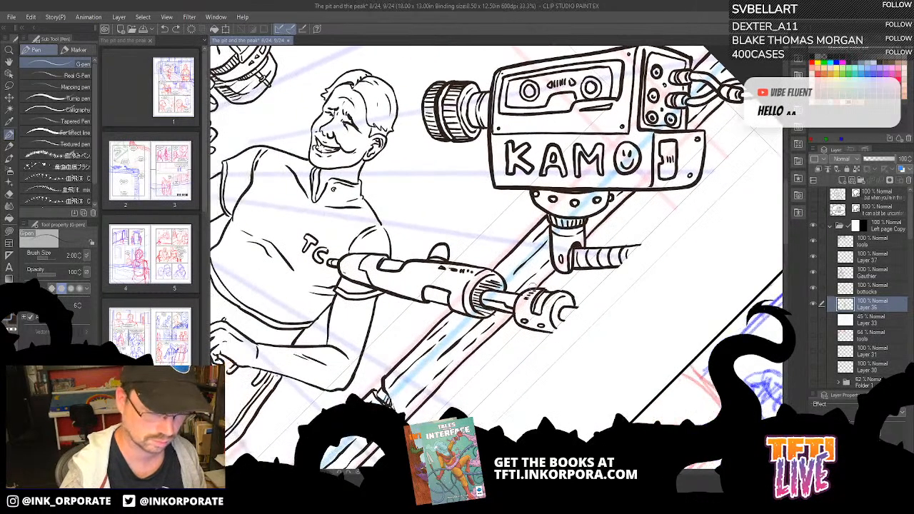
pyautogui.click(887, 249)
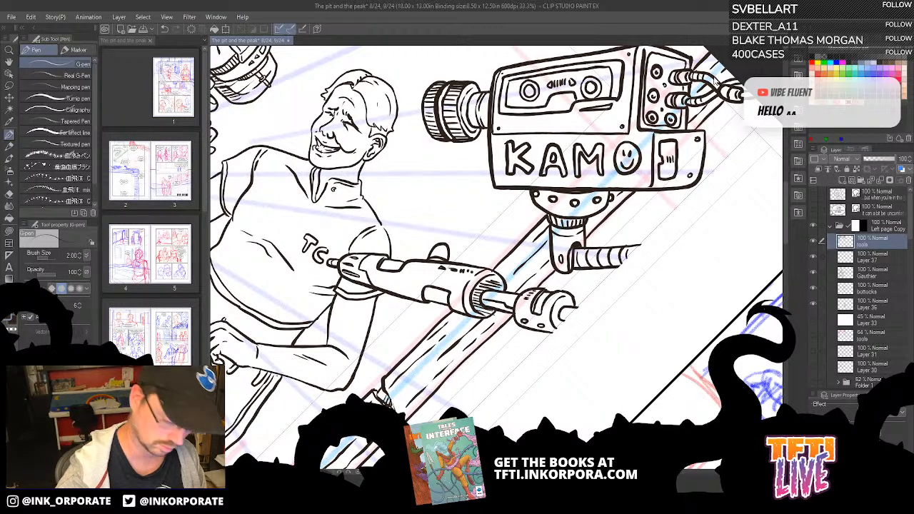
pyautogui.scroll(-2, 707, 79)
pyautogui.scroll(-3, 712, 77)
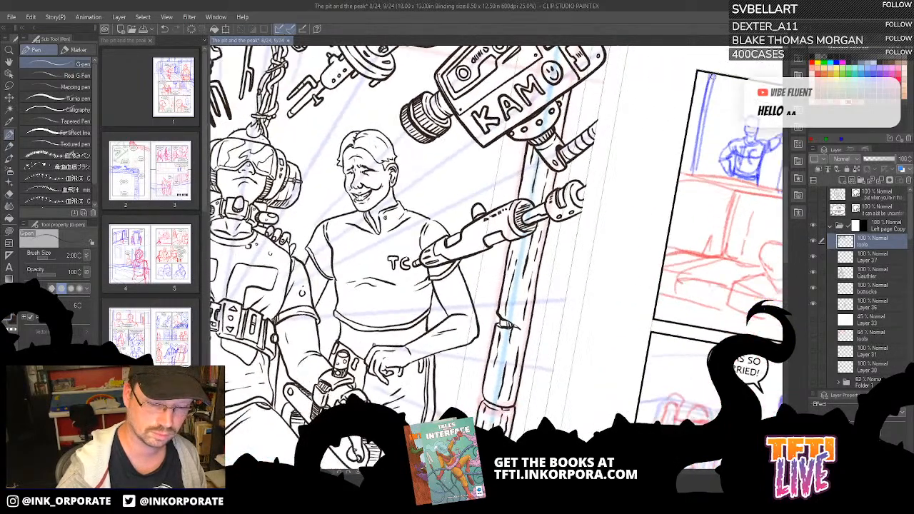
pyautogui.moveTo(550, 369); pyautogui.dragTo(554, 374)
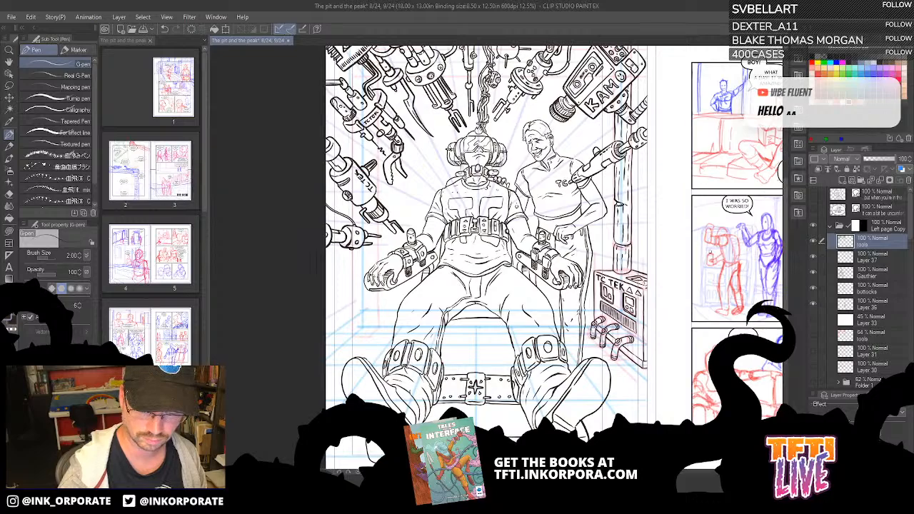
pyautogui.scroll(2, 755, 240)
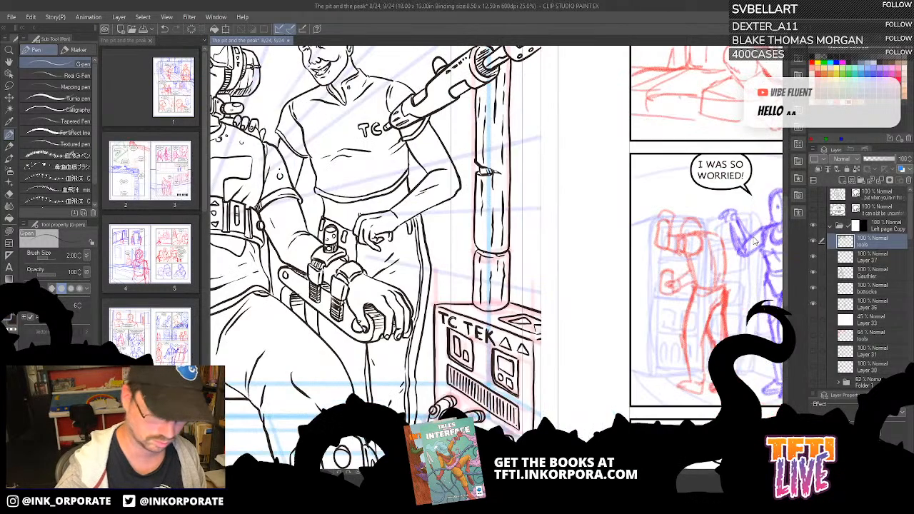
pyautogui.moveTo(538, 244); pyautogui.dragTo(540, 322)
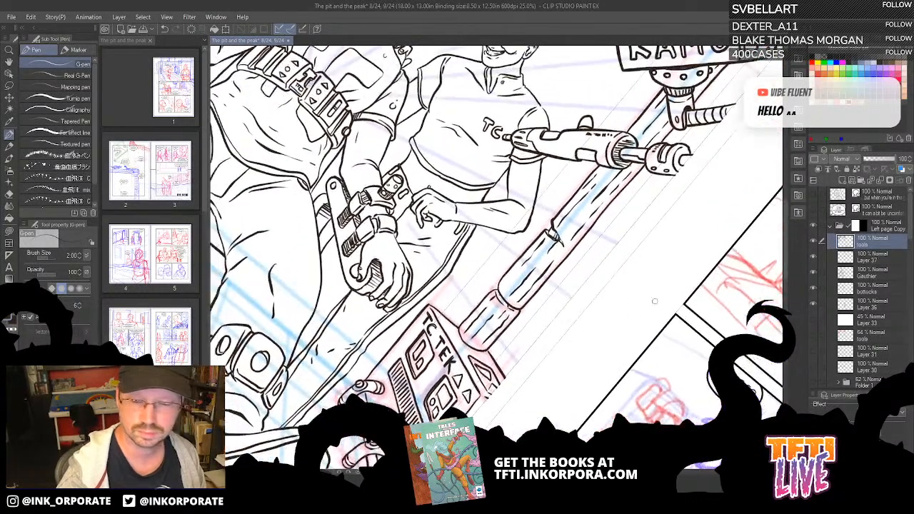
# On Layer 36, ink a small knob fixture on the side of the pole just above the stepped joint.
pyautogui.click(866, 305)
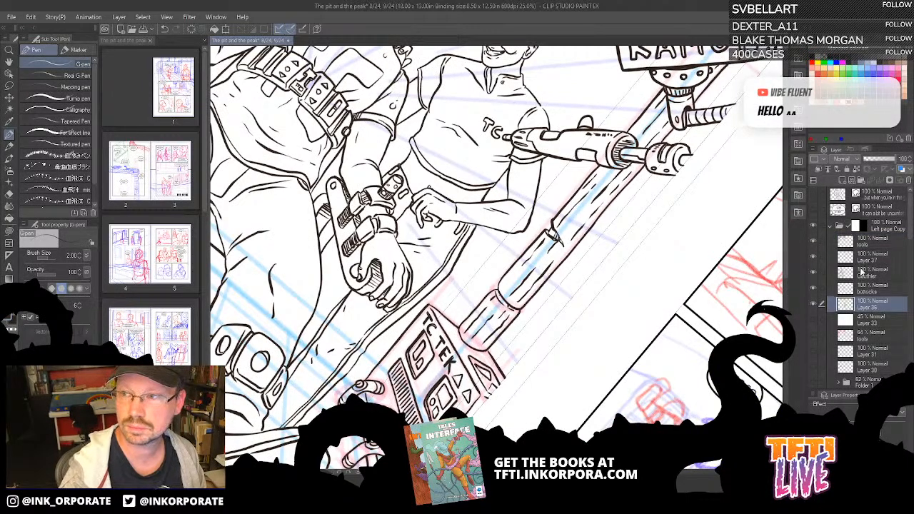
pyautogui.moveTo(575, 158); pyautogui.dragTo(582, 150)
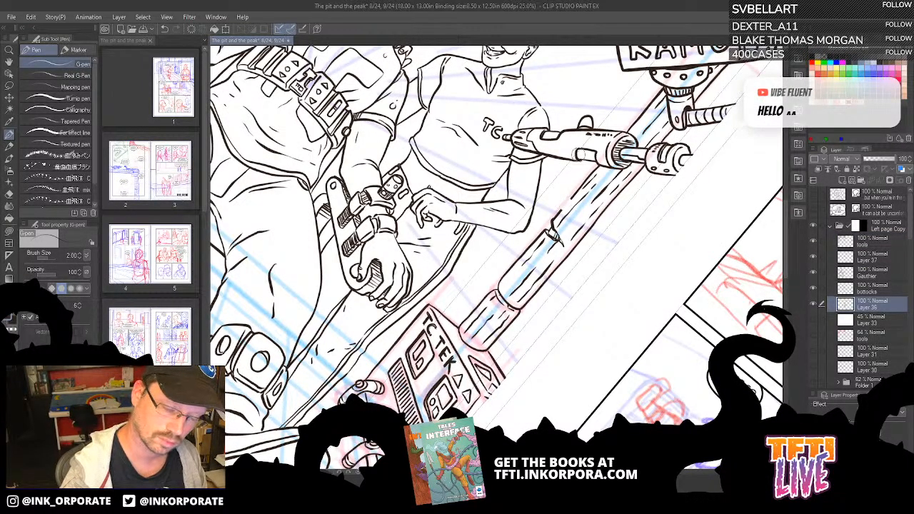
pyautogui.hotkey('ctrl', 'z')
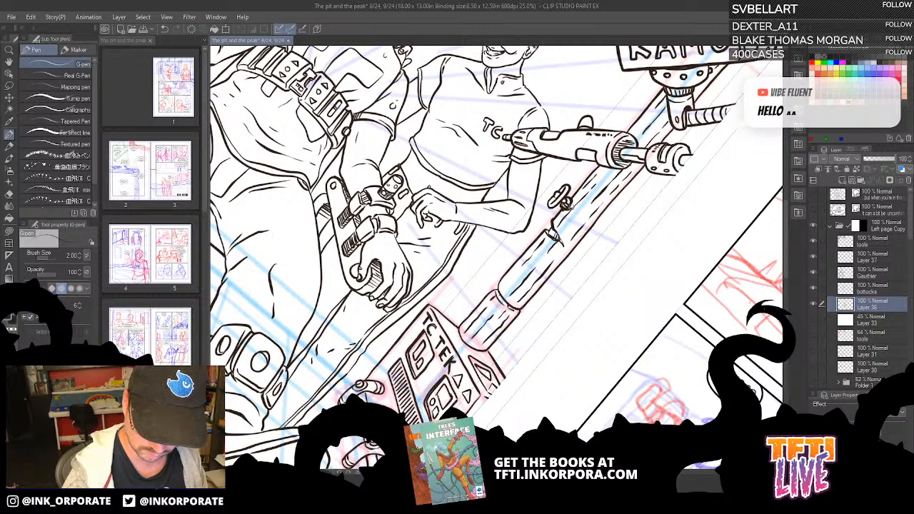
pyautogui.moveTo(571, 195); pyautogui.dragTo(570, 211)
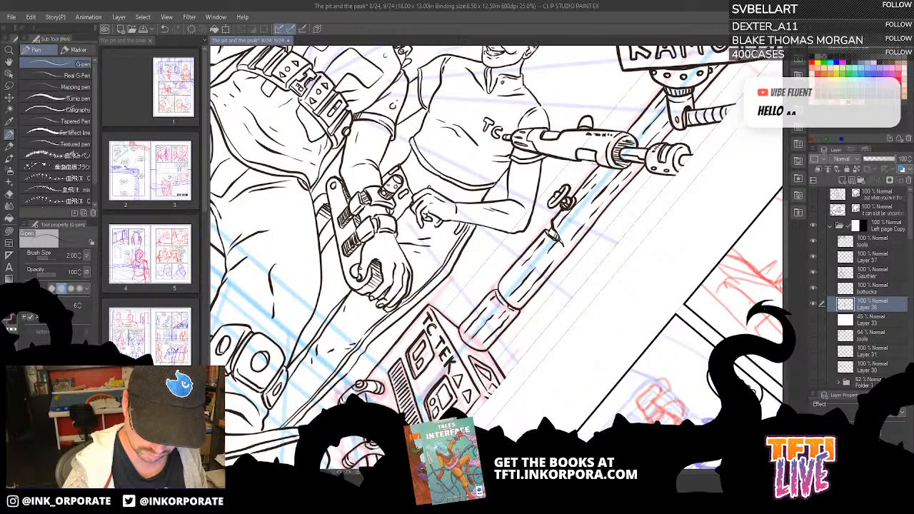
# Examine the pole and its new knob at reduced size, turning the page back toward upright.
pyautogui.moveTo(652, 104); pyautogui.dragTo(634, 145)
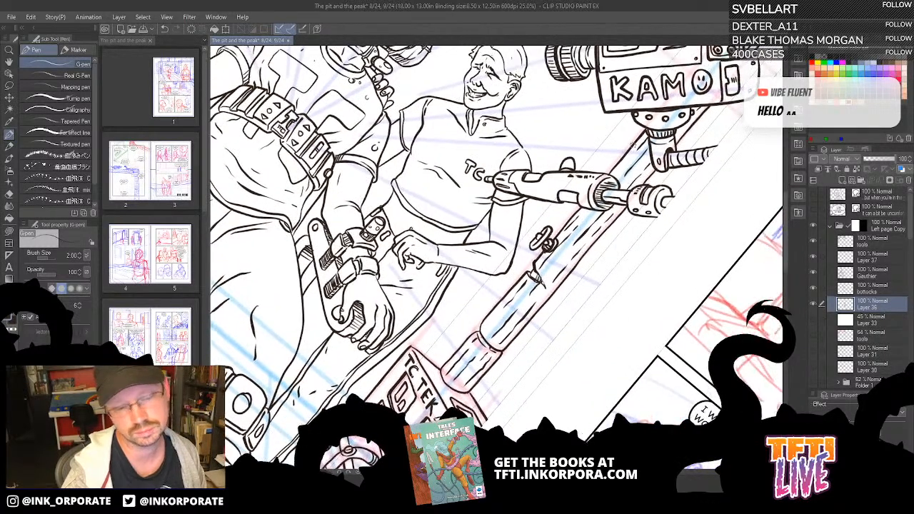
pyautogui.scroll(-2, 633, 145)
pyautogui.press('-')
pyautogui.press('-')
pyautogui.press('-')
pyautogui.press('-')
pyautogui.press('-')
pyautogui.press('-')
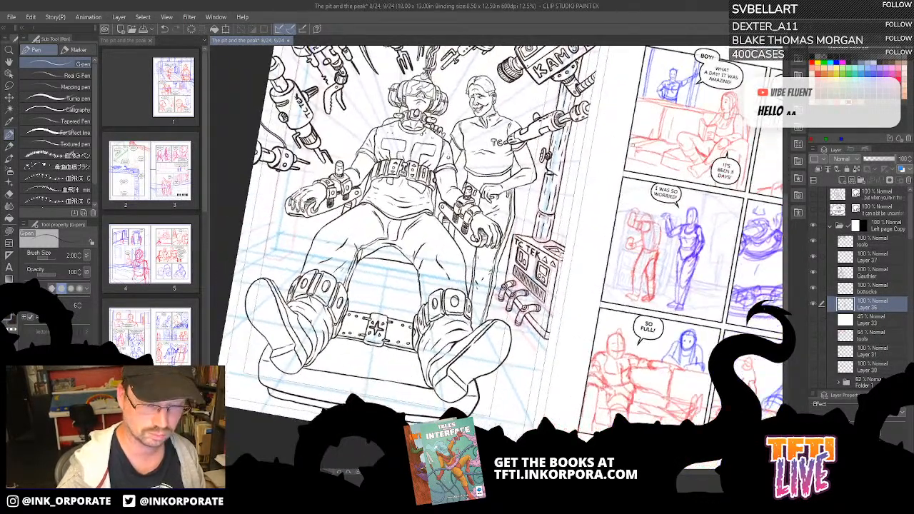
pyautogui.press('-')
pyautogui.press('-')
pyautogui.press('-')
pyautogui.press('-')
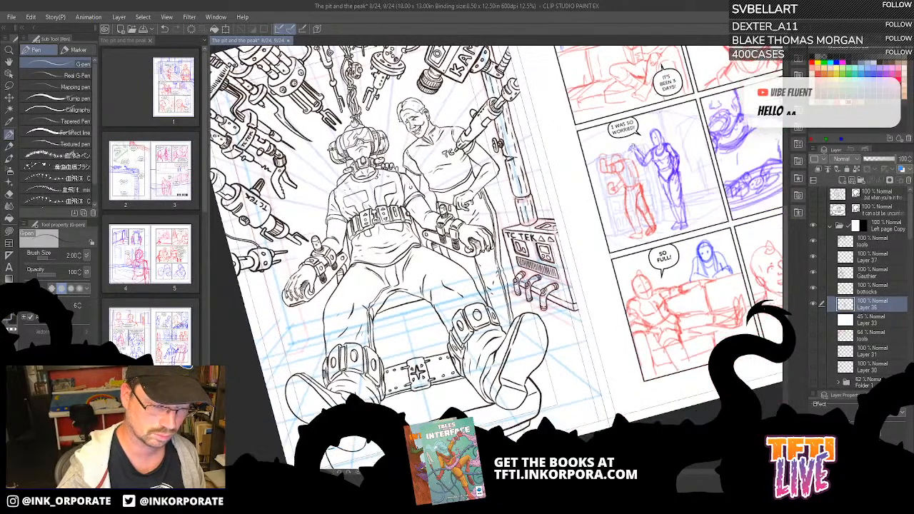
pyautogui.press('^')
pyautogui.press('^')
pyautogui.moveTo(633, 145); pyautogui.dragTo(646, 165)
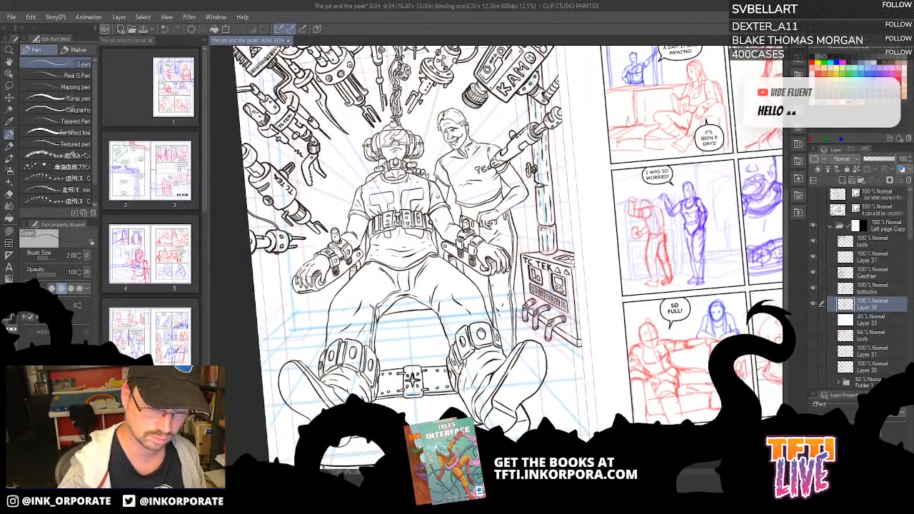
pyautogui.scroll(2, 480, 333)
# Ink a small control box with inner details and a bracket on the pole's side below the KAMO camera.
pyautogui.moveTo(567, 260); pyautogui.dragTo(588, 405)
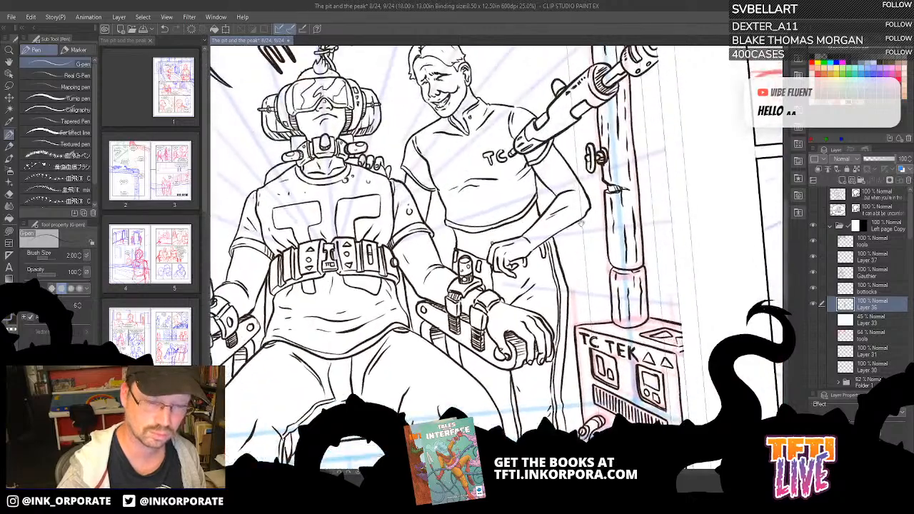
pyautogui.moveTo(560, 89); pyautogui.dragTo(532, 285)
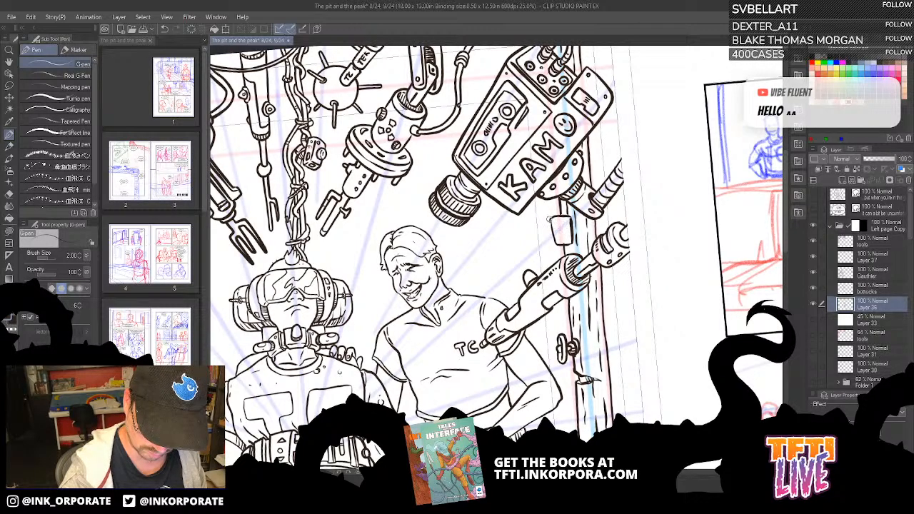
pyautogui.moveTo(565, 229); pyautogui.dragTo(569, 247)
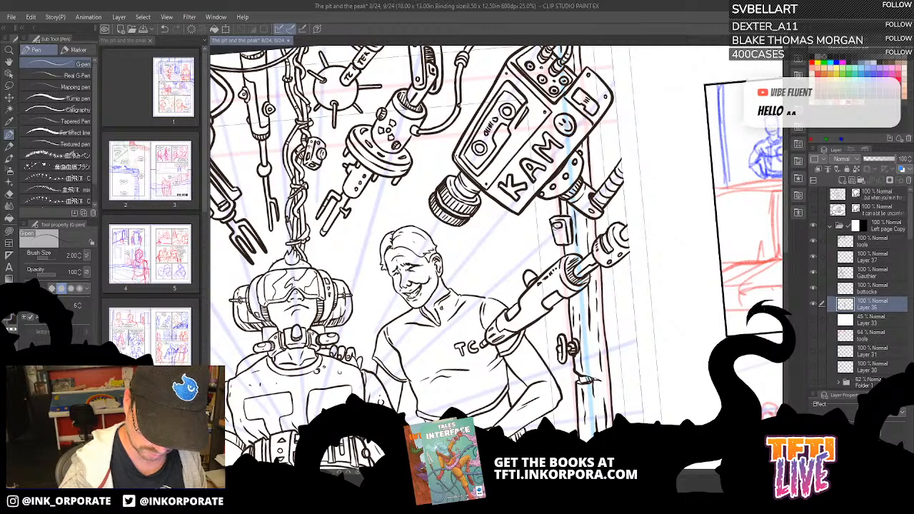
pyautogui.moveTo(555, 223); pyautogui.dragTo(560, 242)
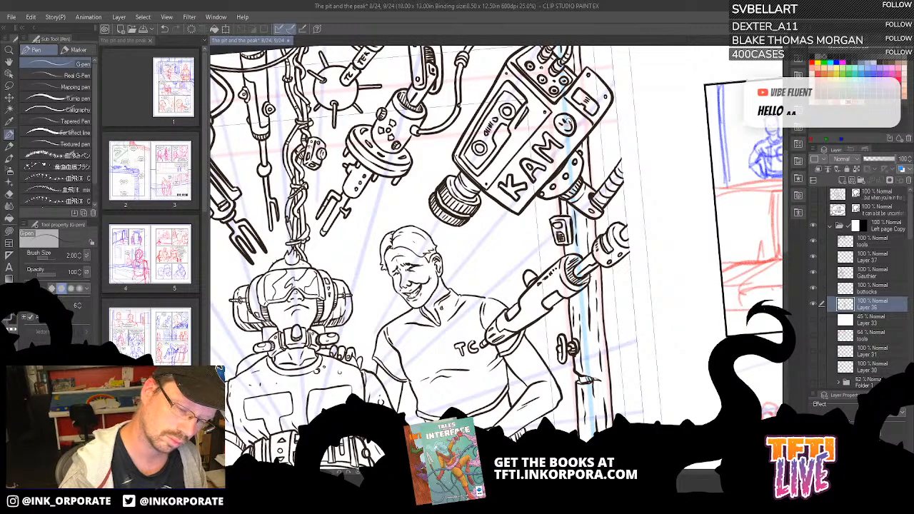
pyautogui.moveTo(555, 200); pyautogui.dragTo(542, 193)
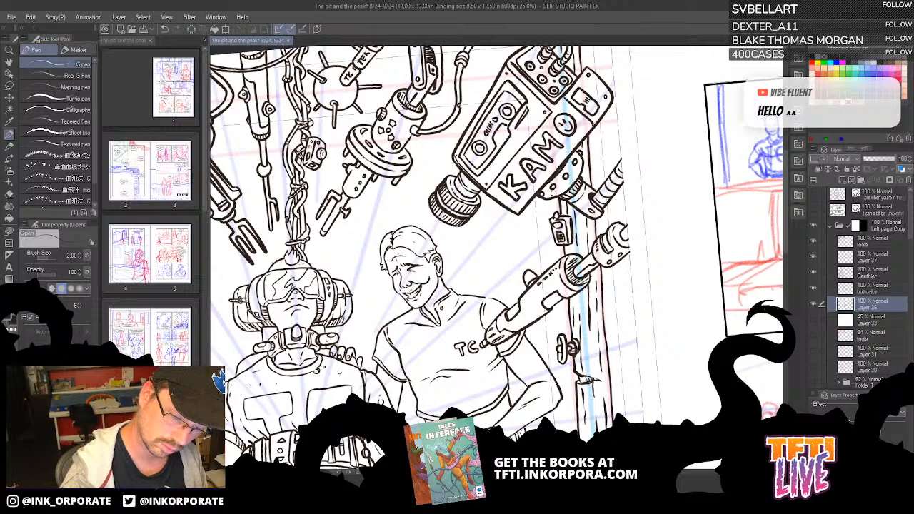
# Ink a rounded curve at the sketched background corner beside the seated figure's leg, on the side opposite the pole.
pyautogui.scroll(-2, 556, 198)
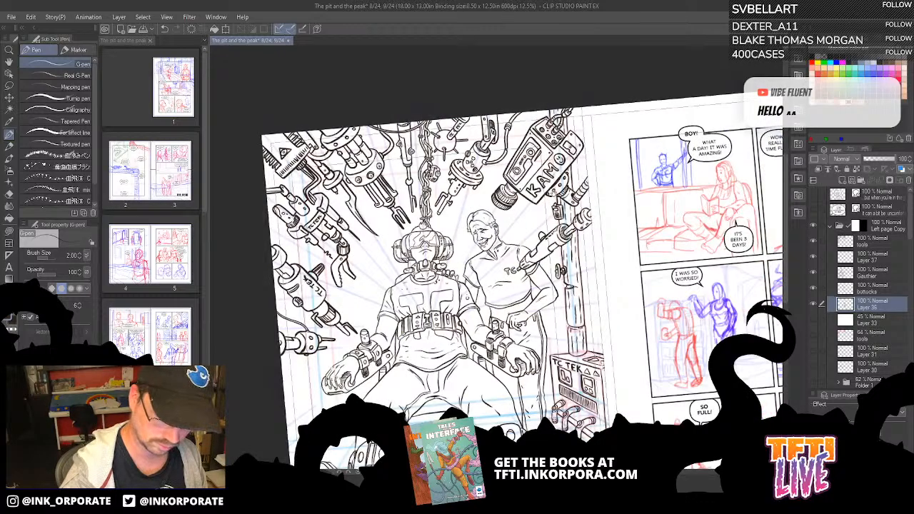
pyautogui.moveTo(460, 397); pyautogui.dragTo(559, 210)
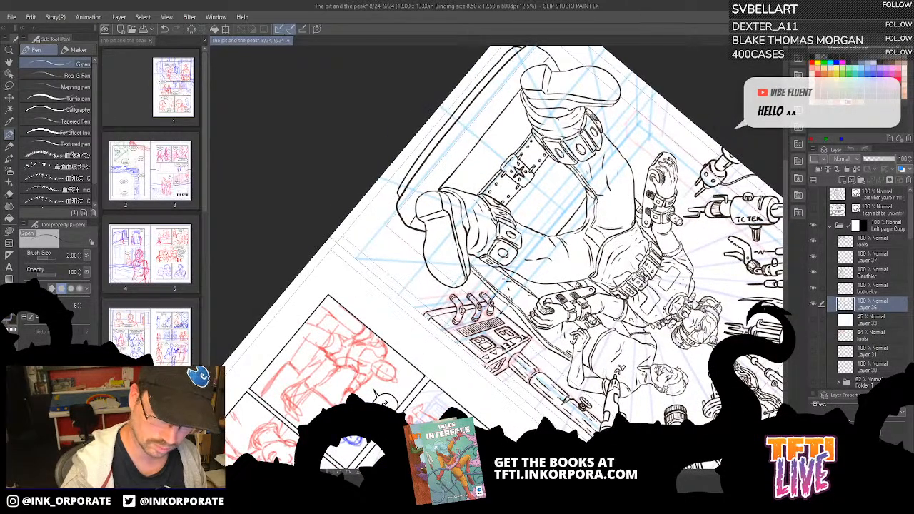
pyautogui.moveTo(612, 211); pyautogui.dragTo(543, 298)
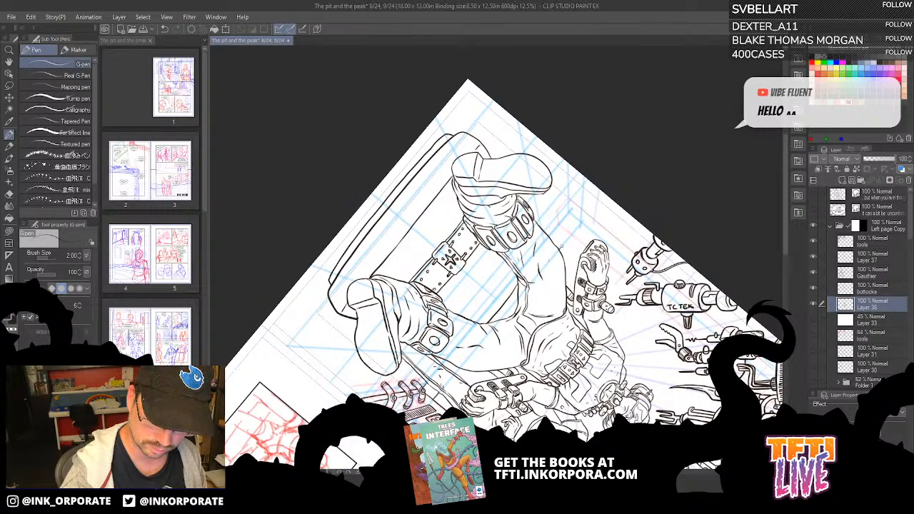
pyautogui.moveTo(571, 202)
pyautogui.mouseDown()
pyautogui.moveTo(589, 248)
pyautogui.moveTo(523, 348)
pyautogui.moveTo(419, 307)
pyautogui.moveTo(398, 260)
pyautogui.moveTo(405, 201)
pyautogui.moveTo(517, 175)
pyautogui.moveTo(555, 210)
pyautogui.mouseUp()
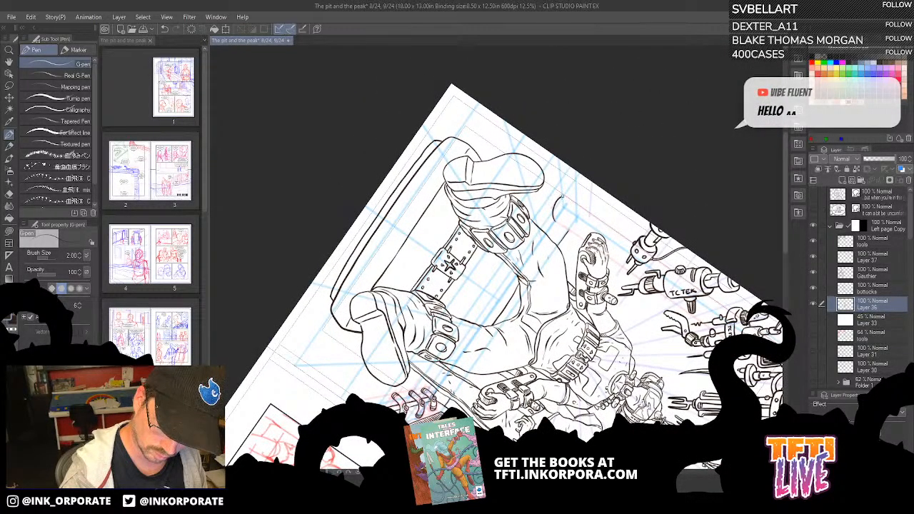
pyautogui.moveTo(588, 200); pyautogui.dragTo(586, 272)
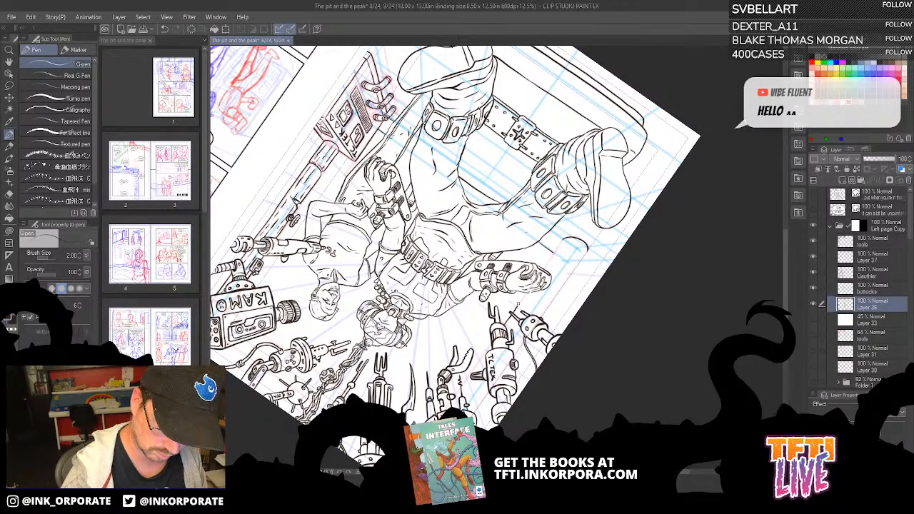
# Undo the edge line between the seated figure's strapped hand and the forked tools, and redraw it along the sketch.
pyautogui.scroll(4, 522, 287)
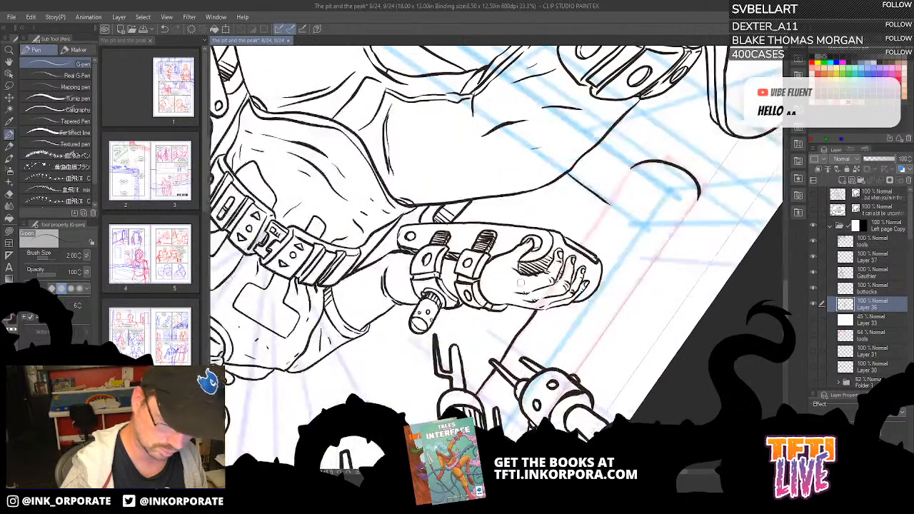
pyautogui.hotkey('ctrl', 'z')
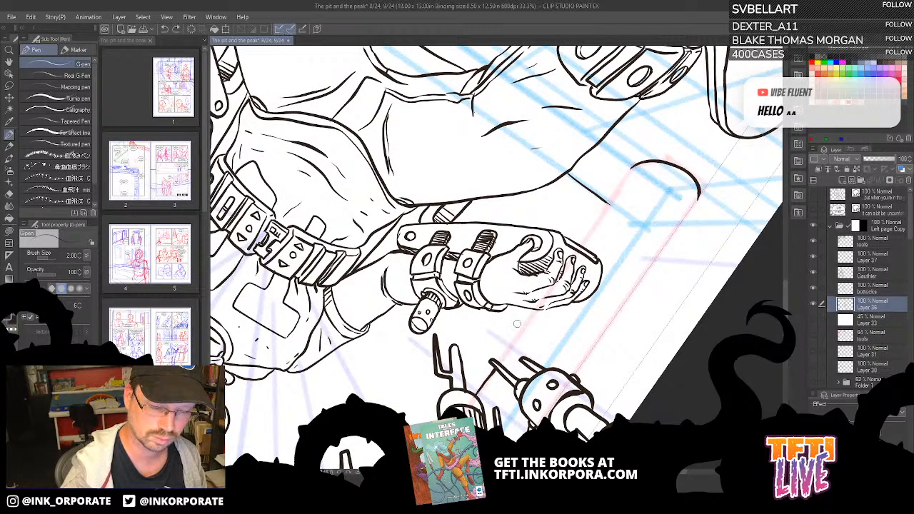
pyautogui.moveTo(500, 363); pyautogui.dragTo(532, 315)
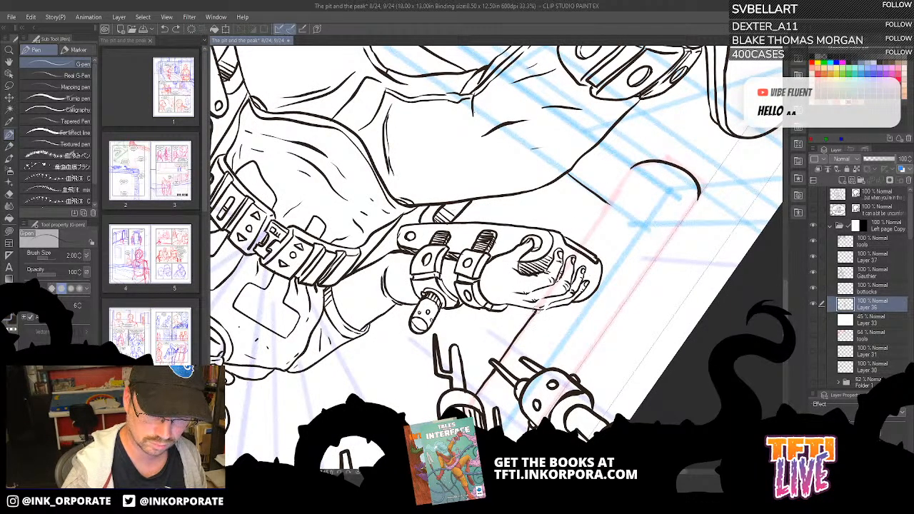
# Ink the background pole's two long edges from its rounded end, past the seated figure's strapped hand and behind the hanging tools.
pyautogui.moveTo(581, 249); pyautogui.dragTo(633, 166)
pyautogui.press('^')
pyautogui.press('^')
pyautogui.press('^')
pyautogui.press('^')
pyautogui.press('^')
pyautogui.press('^')
pyautogui.press('^')
pyautogui.press('^')
pyautogui.press('^')
pyautogui.press('^')
pyautogui.press('^')
pyautogui.press('^')
pyautogui.press('^')
pyautogui.press('^')
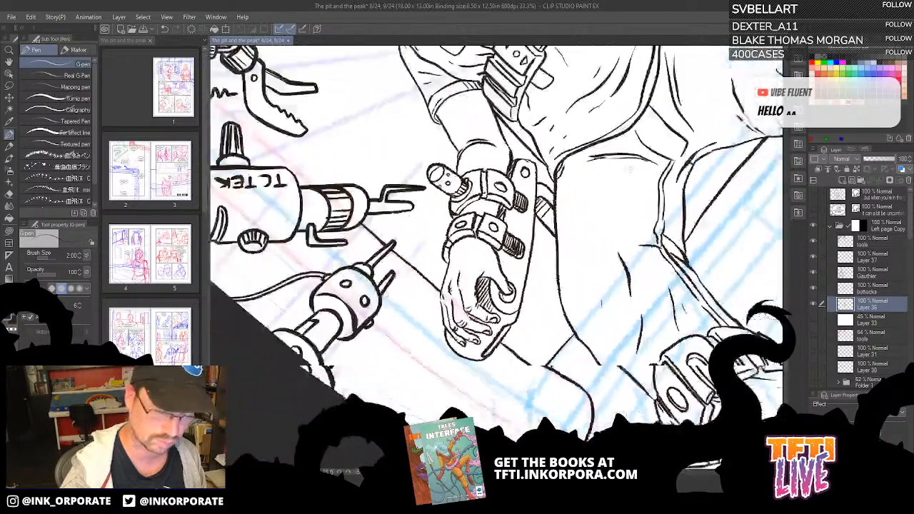
pyautogui.moveTo(346, 186); pyautogui.dragTo(512, 248)
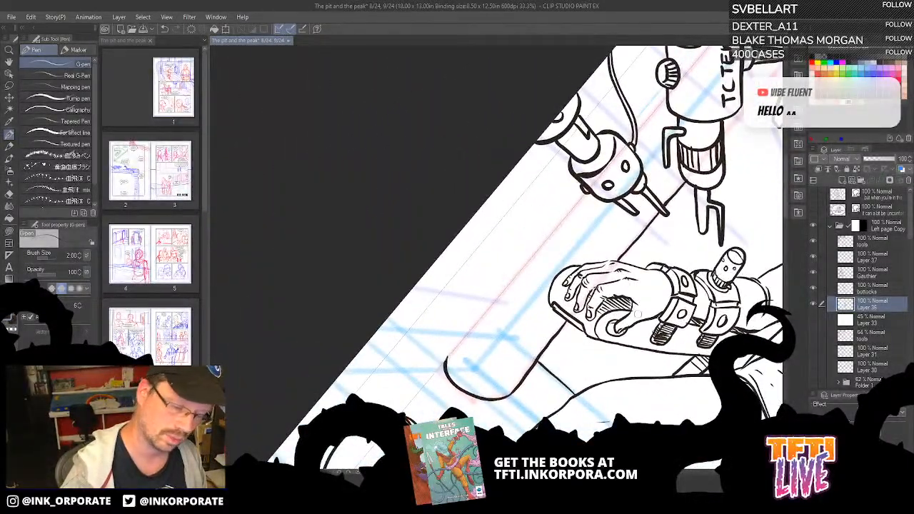
pyautogui.moveTo(448, 355); pyautogui.dragTo(586, 193)
pyautogui.moveTo(619, 149)
pyautogui.mouseDown()
pyautogui.moveTo(562, 246)
pyautogui.moveTo(604, 200)
pyautogui.moveTo(507, 355)
pyautogui.mouseUp()
pyautogui.moveTo(568, 273); pyautogui.dragTo(613, 219)
pyautogui.moveTo(662, 176); pyautogui.dragTo(585, 275)
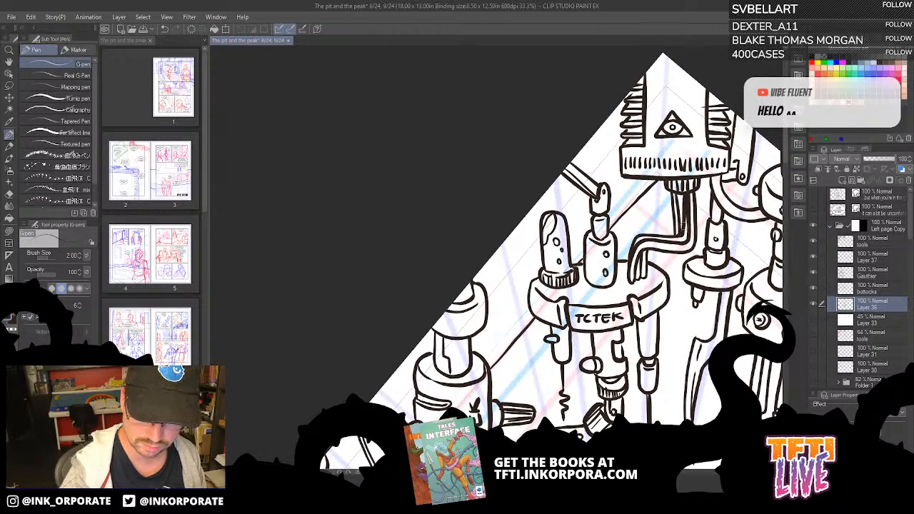
# Examine the new pole edges against the whole panel at reduced size, turning the page through several angles.
pyautogui.press('^')
pyautogui.scroll(-3, 730, 128)
pyautogui.press('-')
pyautogui.press('-')
pyautogui.press('-')
pyautogui.press('-')
pyautogui.press('-')
pyautogui.press('-')
pyautogui.press('-')
pyautogui.press('-')
pyautogui.press('-')
pyautogui.press('-')
pyautogui.press('-')
pyautogui.press('-')
pyautogui.press('-')
pyautogui.press('-')
pyautogui.press('-')
pyautogui.press('-')
pyautogui.press('-')
pyautogui.press('-')
pyautogui.press('-')
pyautogui.press('-')
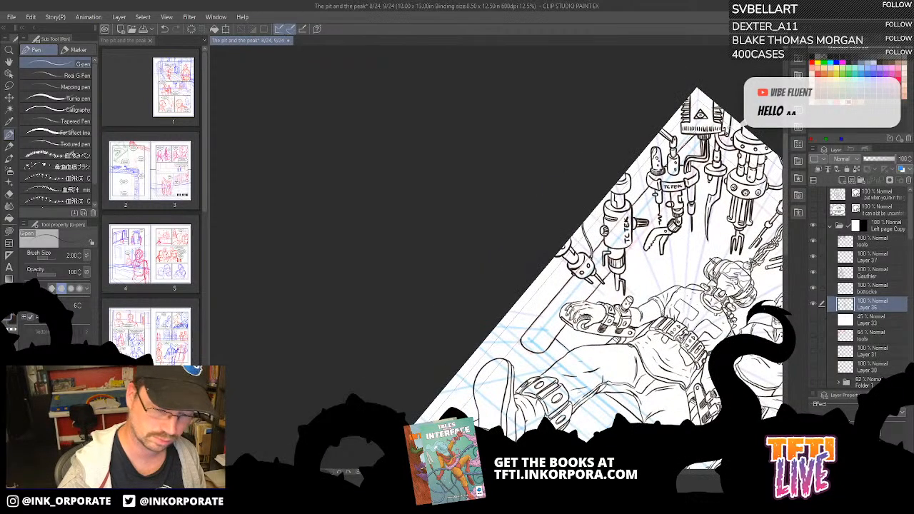
pyautogui.press('-')
pyautogui.press('-')
pyautogui.press('-')
pyautogui.press('-')
pyautogui.press('-')
pyautogui.press('-')
pyautogui.press('-')
pyautogui.press('-')
pyautogui.press('-')
pyautogui.press('-')
pyautogui.press('-')
pyautogui.press('-')
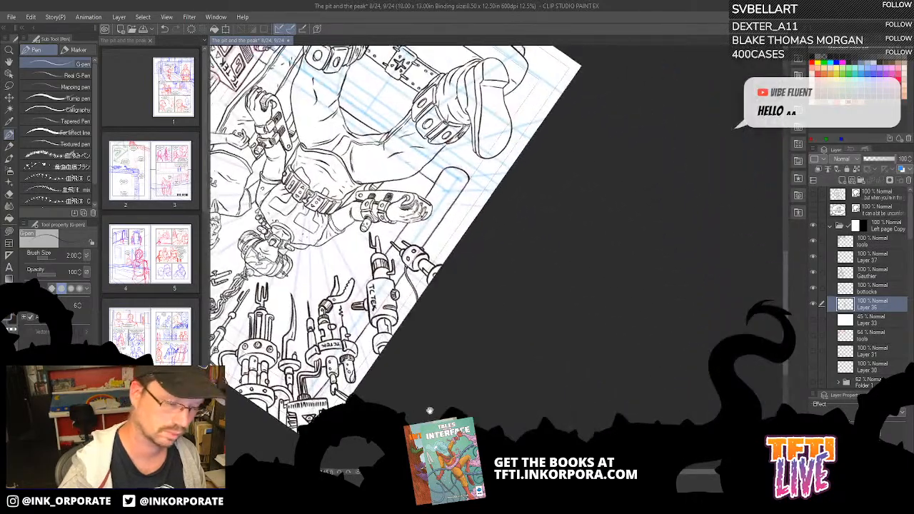
pyautogui.moveTo(423, 339); pyautogui.dragTo(590, 316)
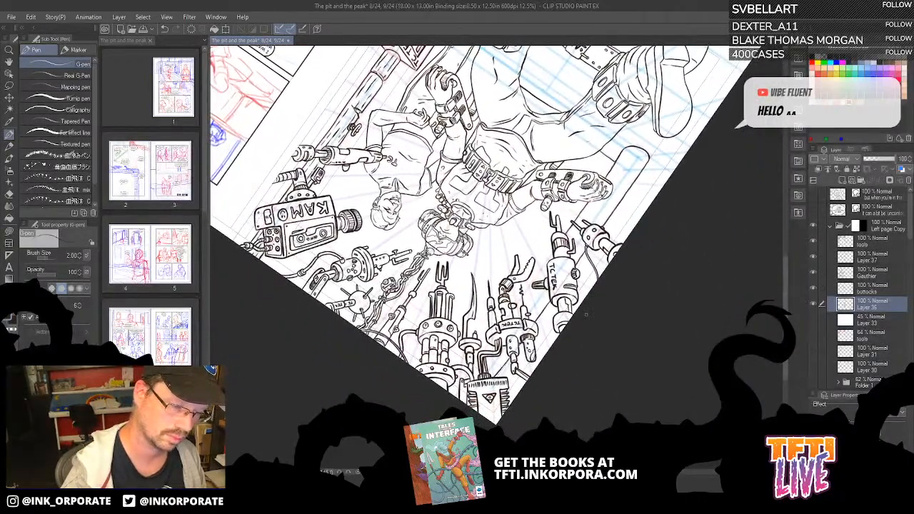
pyautogui.press('-')
pyautogui.press('-')
pyautogui.press('-')
pyautogui.press('-')
pyautogui.press('-')
pyautogui.press('-')
pyautogui.press('-')
pyautogui.press('-')
pyautogui.press('-')
pyautogui.press('-')
pyautogui.press('-')
pyautogui.press('-')
pyautogui.press('-')
pyautogui.press('-')
pyautogui.press('-')
pyautogui.press('-')
pyautogui.press('-')
pyautogui.press('-')
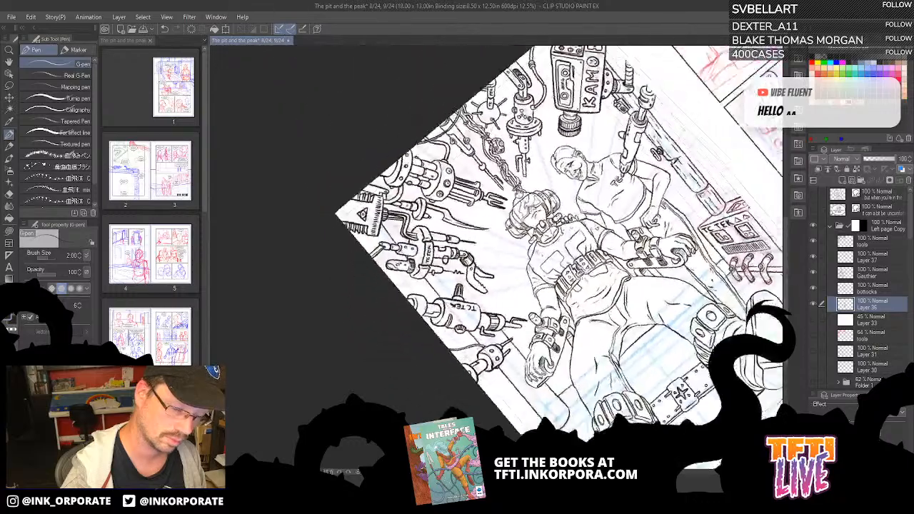
# Hide the inked tools layer and erase the excess end of the pole's outer edge near the page corner.
pyautogui.moveTo(587, 237); pyautogui.dragTo(562, 327)
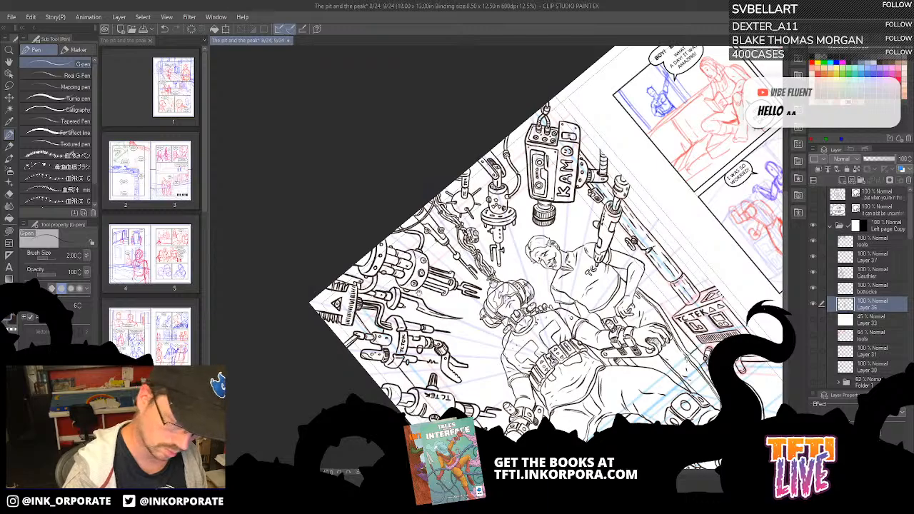
pyautogui.moveTo(420, 292); pyautogui.dragTo(499, 239)
pyautogui.scroll(2, 505, 226)
pyautogui.moveTo(462, 329); pyautogui.dragTo(506, 323)
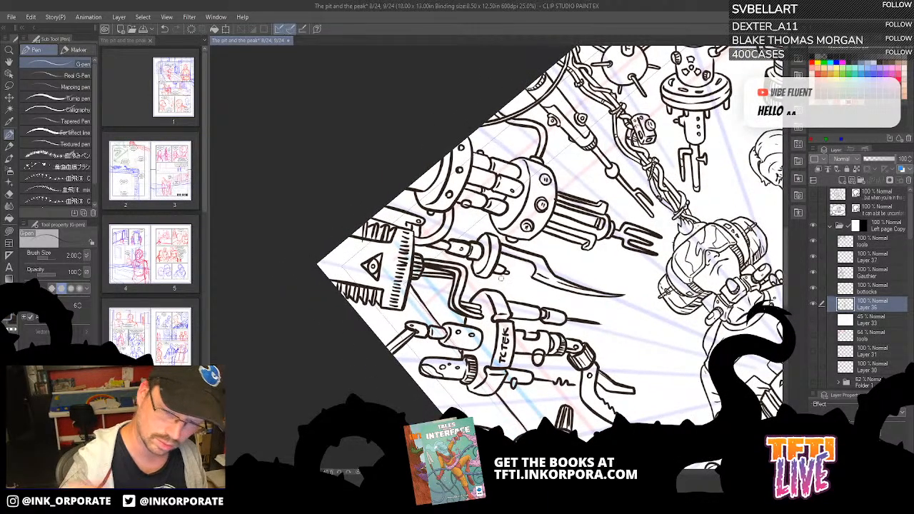
pyautogui.click(813, 240)
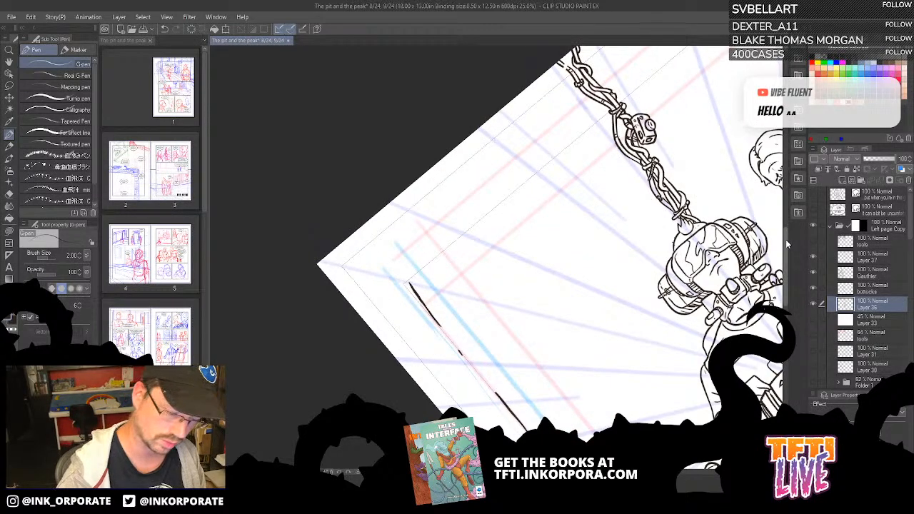
pyautogui.moveTo(410, 284); pyautogui.dragTo(441, 326)
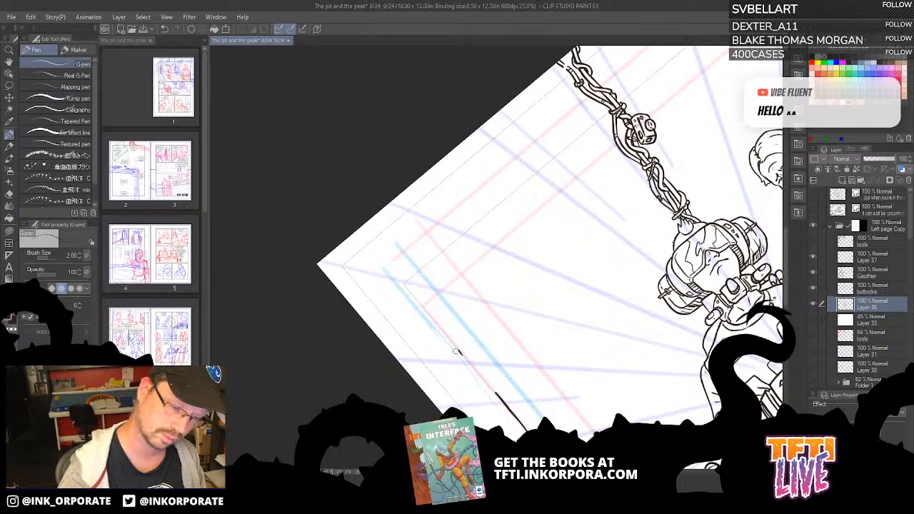
# Ink a rounded curve closing the pole's end near the page corner, and show the tools layer again.
pyautogui.moveTo(640, 375); pyautogui.dragTo(560, 282)
pyautogui.scroll(-2, 567, 333)
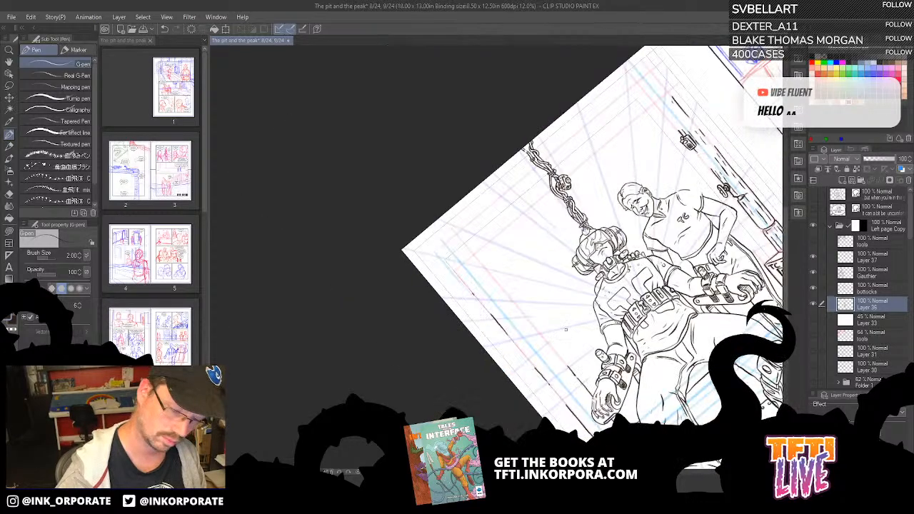
pyautogui.moveTo(566, 330); pyautogui.dragTo(454, 339)
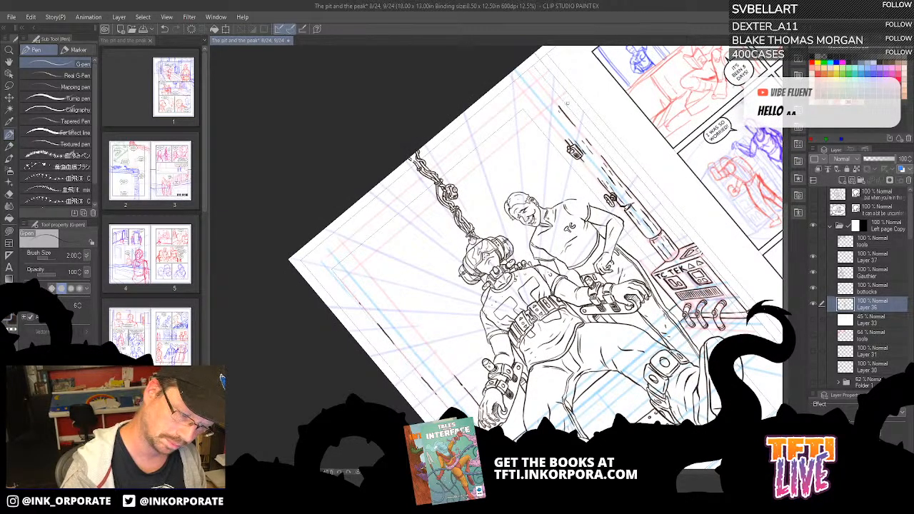
pyautogui.moveTo(564, 195); pyautogui.dragTo(547, 152)
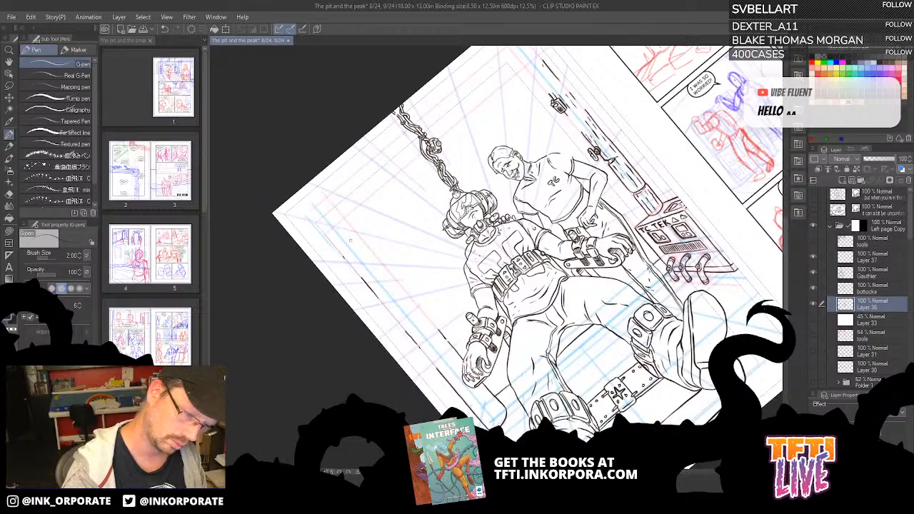
pyautogui.moveTo(376, 235); pyautogui.dragTo(472, 277)
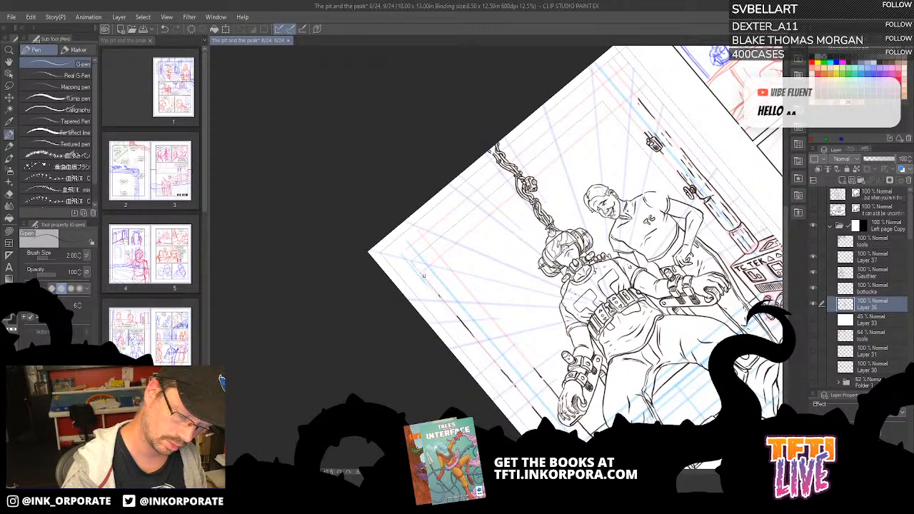
pyautogui.moveTo(423, 278); pyautogui.dragTo(432, 264)
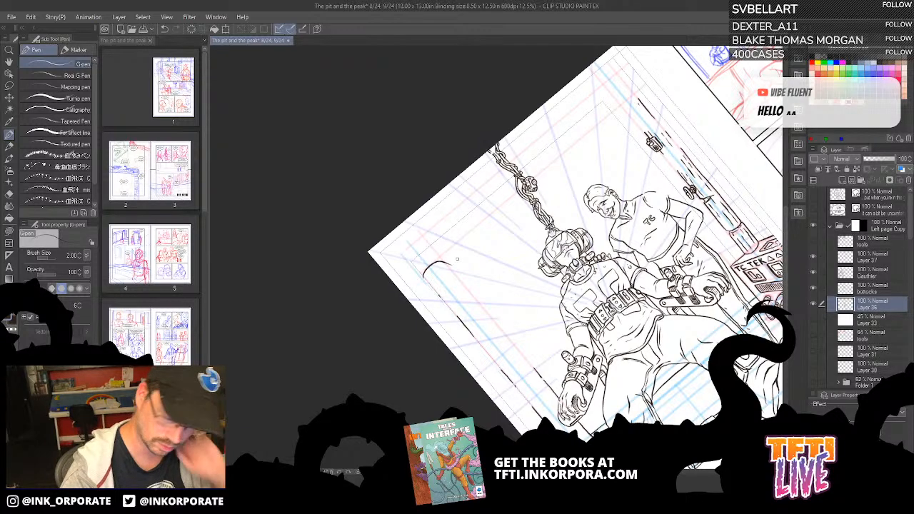
pyautogui.click(813, 242)
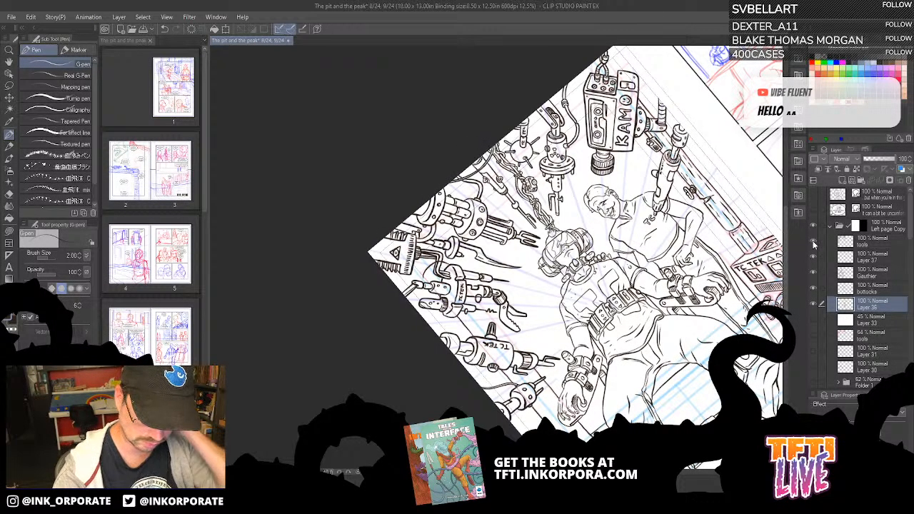
# Undo the last stroke and ink the pole's inner edge in the gap between the two TCTEK tools, redoing the line once.
pyautogui.hotkey('ctrl', 'z')
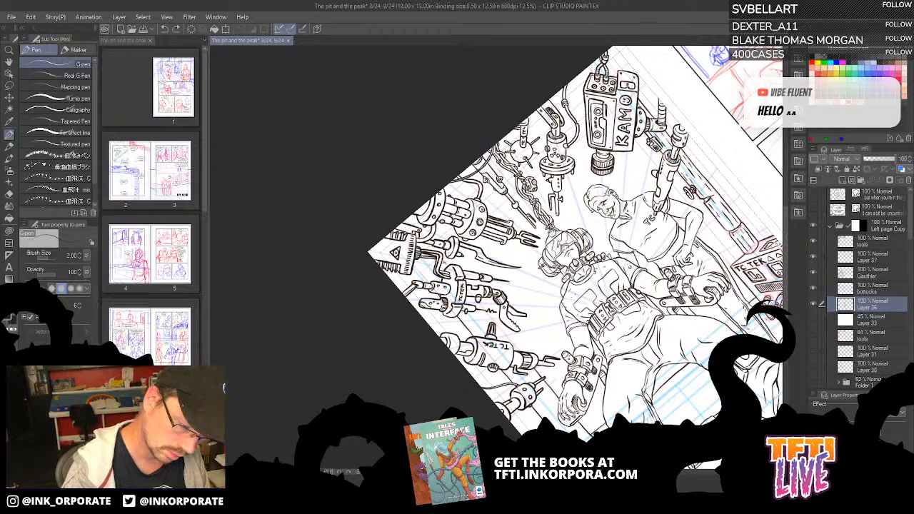
pyautogui.moveTo(427, 268)
pyautogui.mouseDown()
pyautogui.moveTo(423, 279)
pyautogui.moveTo(434, 218)
pyautogui.moveTo(456, 195)
pyautogui.moveTo(535, 190)
pyautogui.mouseUp()
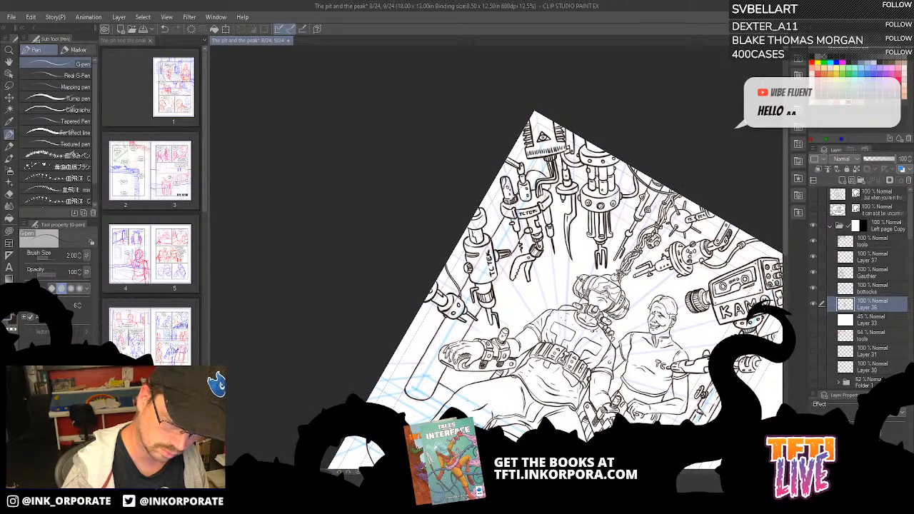
pyautogui.moveTo(514, 252); pyautogui.dragTo(495, 279)
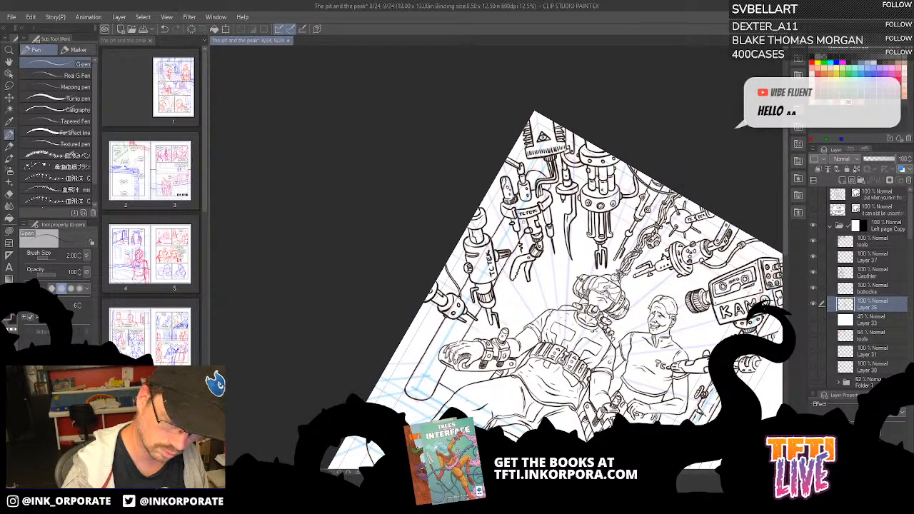
pyautogui.hotkey('ctrl', 'z')
pyautogui.moveTo(493, 289); pyautogui.dragTo(514, 253)
# Shorten the ribbed peg on the side of the TCTEK cylinder on the tools layer, and redraw its rounded end.
pyautogui.scroll(4, 530, 212)
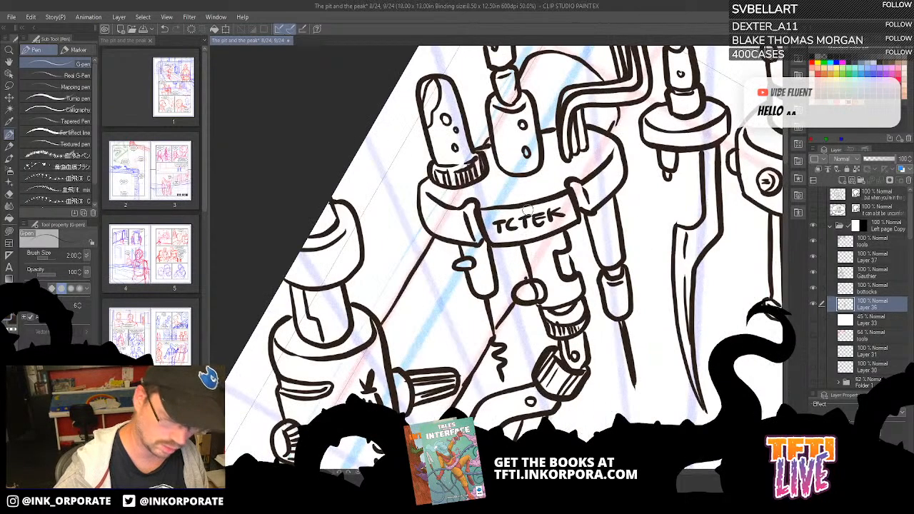
pyautogui.moveTo(500, 400); pyautogui.dragTo(579, 295)
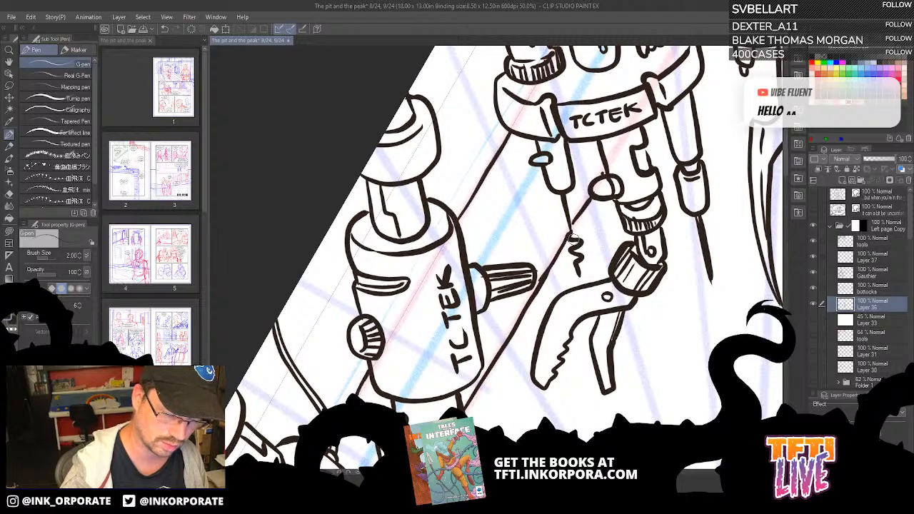
pyautogui.click(862, 241)
pyautogui.moveTo(527, 262); pyautogui.dragTo(527, 277)
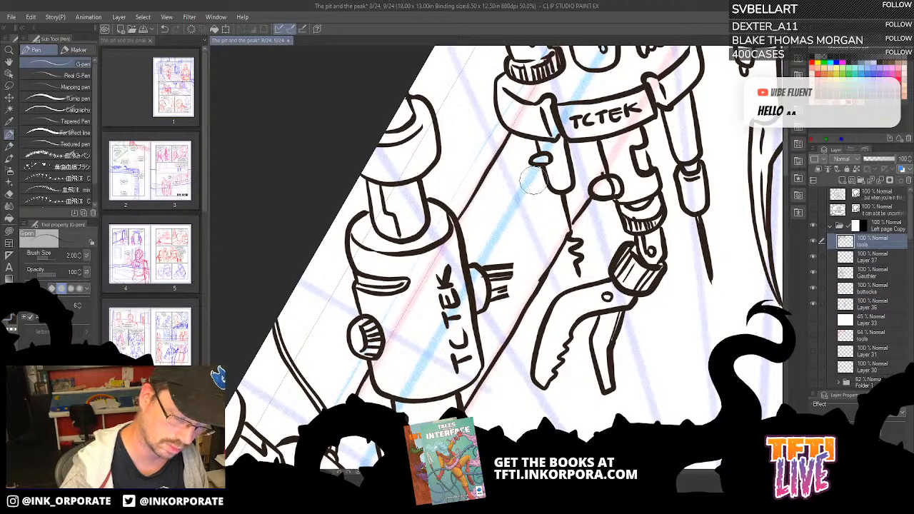
pyautogui.hotkey('ctrl', 'z')
pyautogui.moveTo(526, 255); pyautogui.dragTo(527, 286)
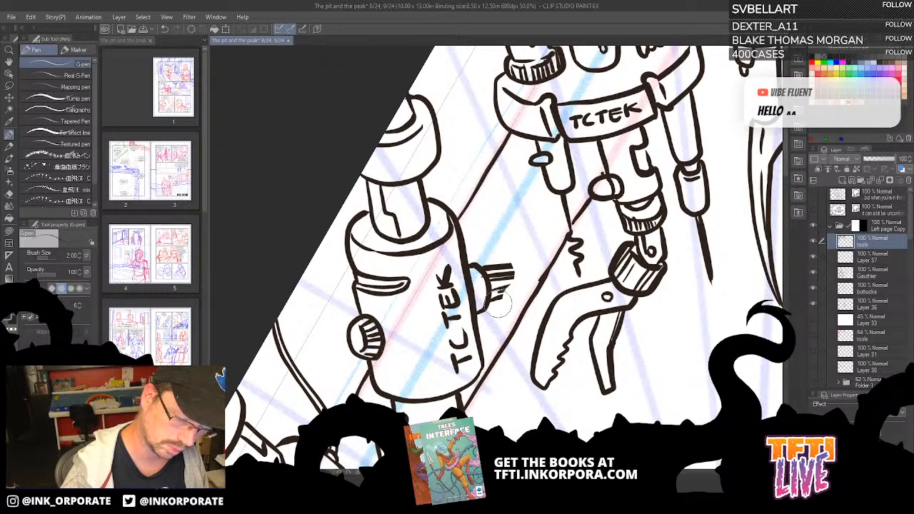
pyautogui.hotkey('ctrl', 'z')
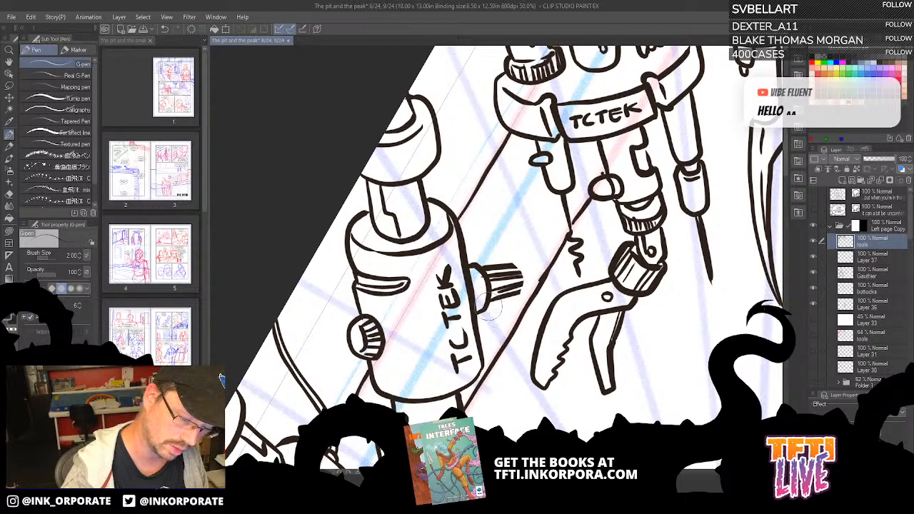
pyautogui.moveTo(525, 259); pyautogui.dragTo(528, 289)
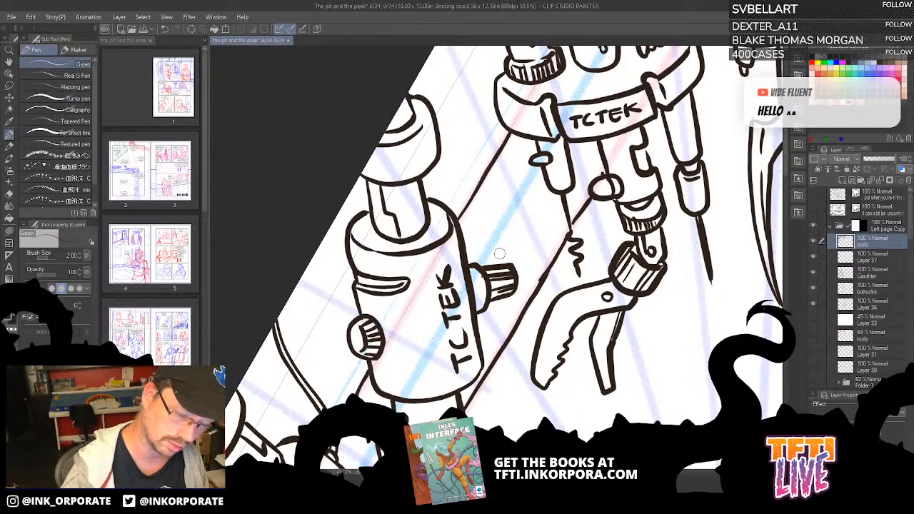
pyautogui.moveTo(518, 267); pyautogui.dragTo(520, 287)
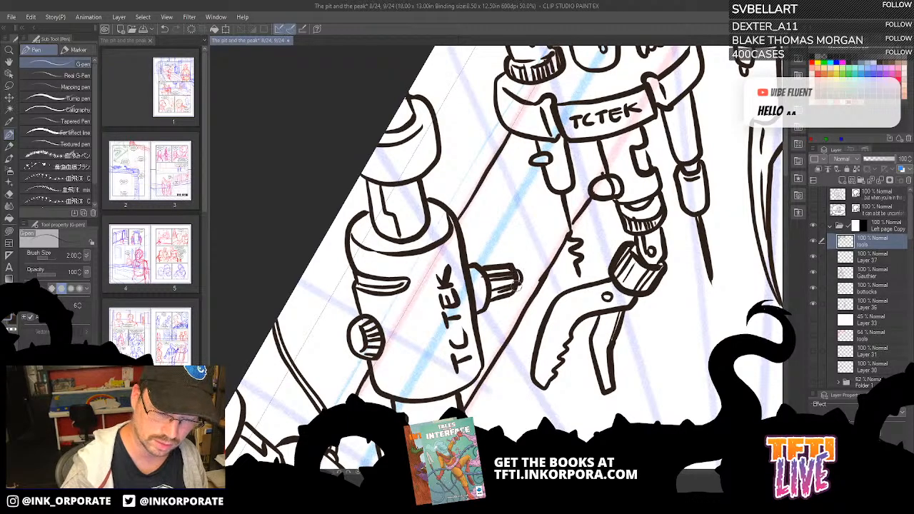
# On Layer 36, ink the room's corner line from the pole's rounded base toward the page edge, and try a short floor line beside the leg.
pyautogui.click(885, 262)
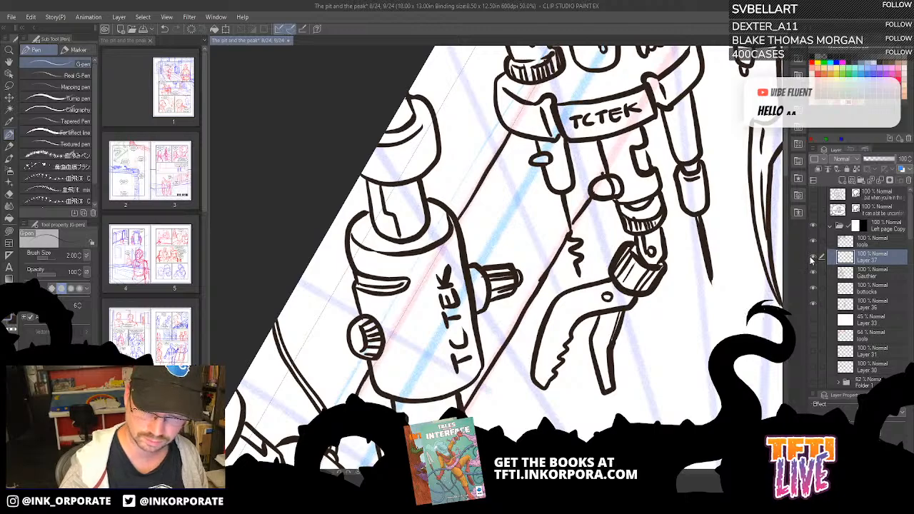
pyautogui.hotkey('ctrl', '-')
pyautogui.hotkey('ctrl', '-')
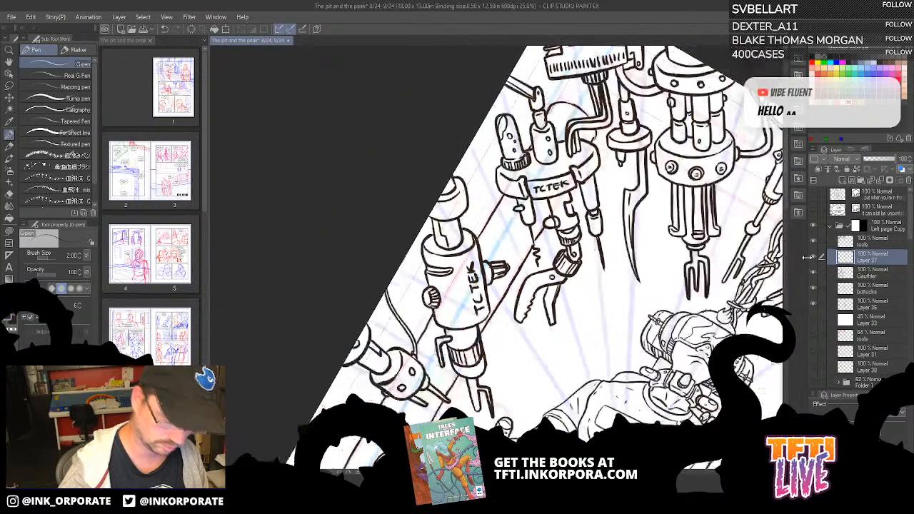
pyautogui.hotkey('ctrl', '-')
pyautogui.press('-')
pyautogui.press('-')
pyautogui.press('-')
pyautogui.press('-')
pyautogui.press('-')
pyautogui.press('-')
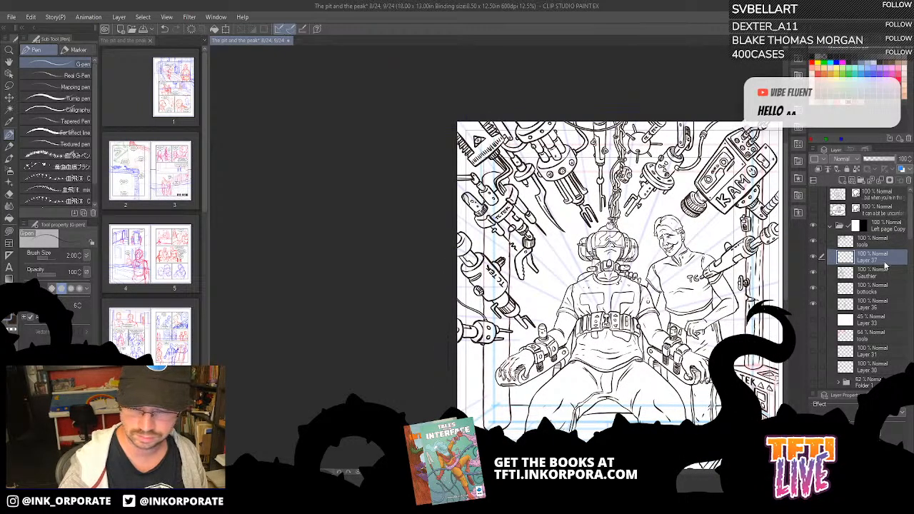
pyautogui.moveTo(880, 258)
pyautogui.mouseDown()
pyautogui.moveTo(883, 284)
pyautogui.moveTo(878, 256)
pyautogui.mouseUp()
pyautogui.click(882, 308)
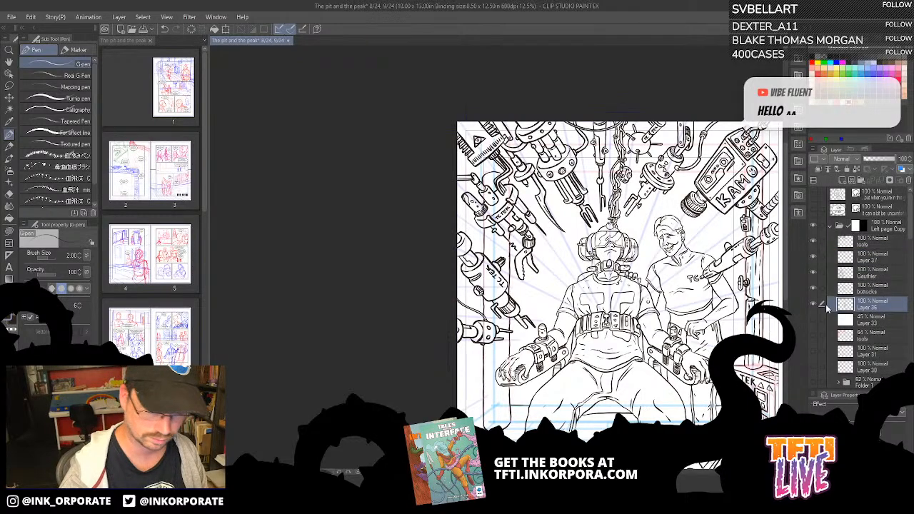
pyautogui.moveTo(489, 404); pyautogui.dragTo(539, 265)
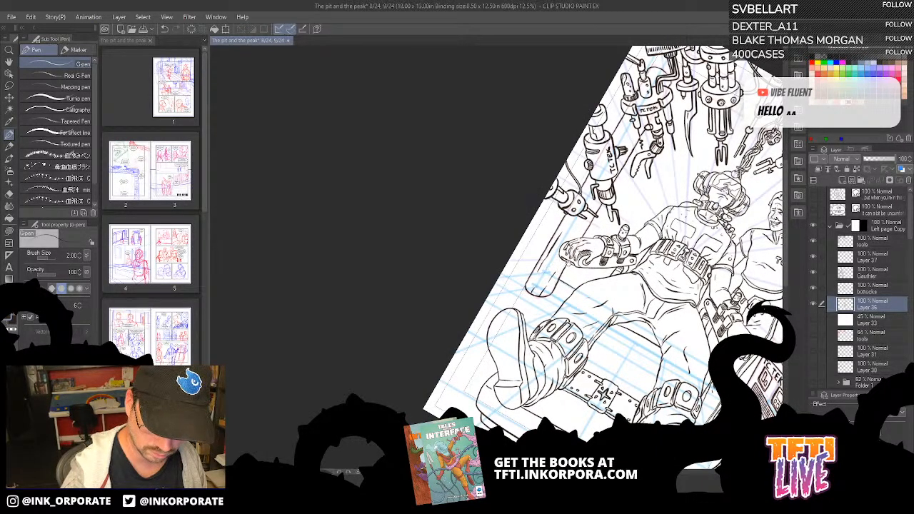
pyautogui.moveTo(579, 227); pyautogui.dragTo(561, 264)
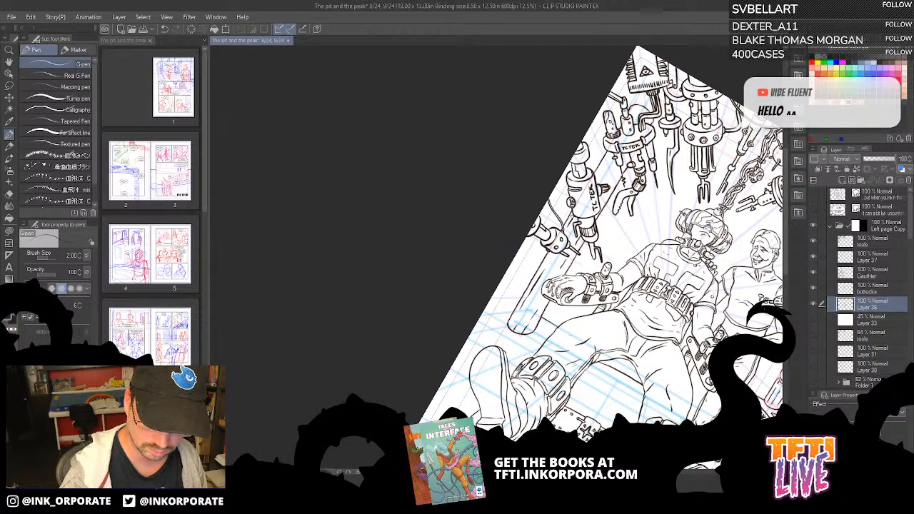
pyautogui.moveTo(601, 180); pyautogui.dragTo(549, 257)
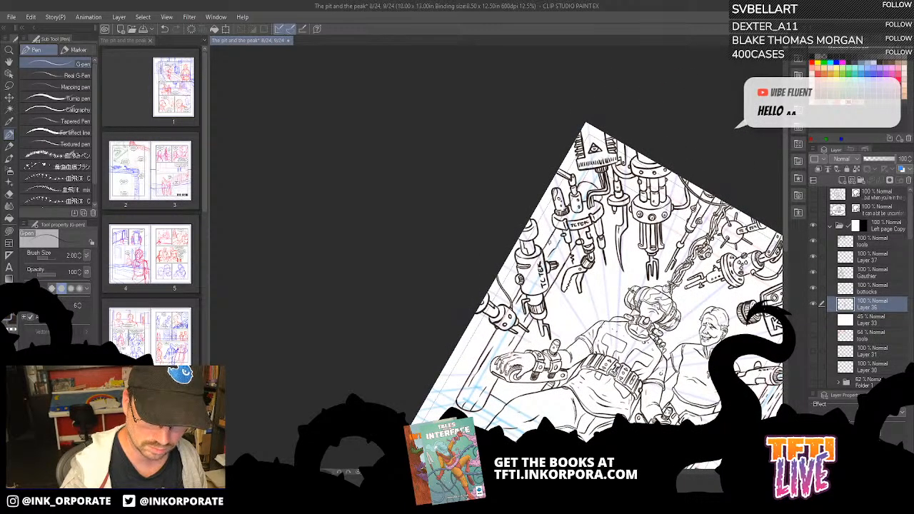
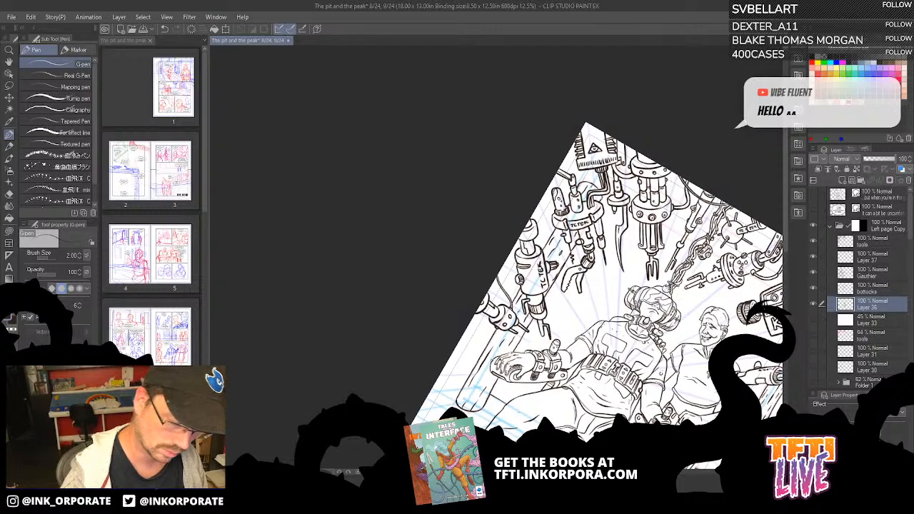
pyautogui.moveTo(483, 378); pyautogui.dragTo(509, 187)
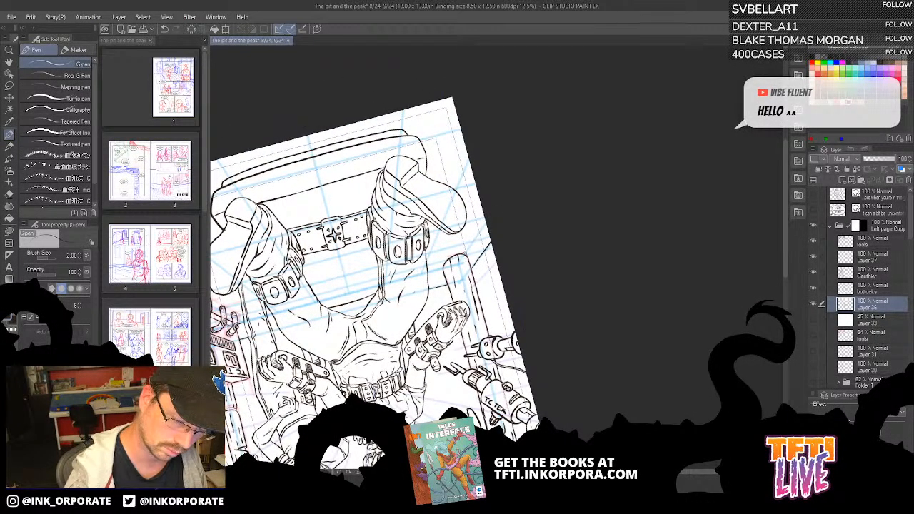
pyautogui.moveTo(463, 255); pyautogui.dragTo(486, 221)
pyautogui.moveTo(501, 172)
pyautogui.mouseDown()
pyautogui.moveTo(586, 236)
pyautogui.moveTo(544, 332)
pyautogui.moveTo(525, 342)
pyautogui.mouseUp()
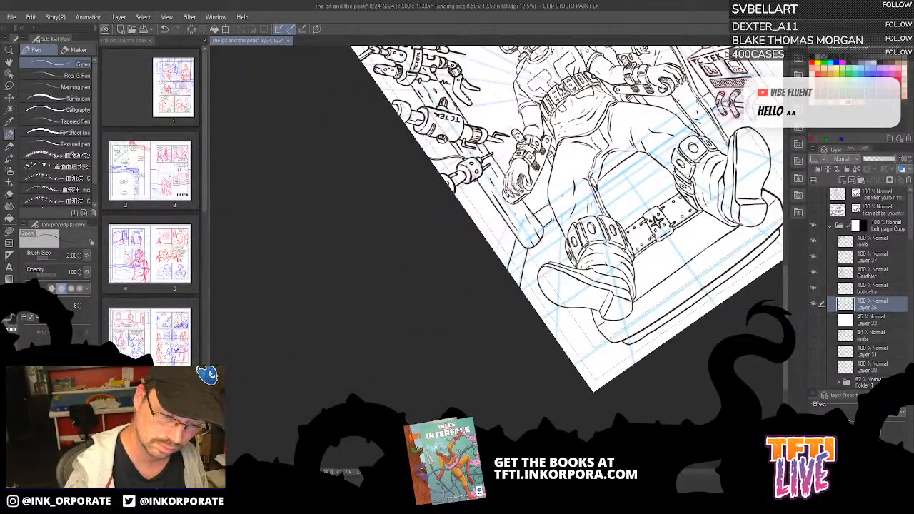
pyautogui.moveTo(546, 226); pyautogui.dragTo(556, 219)
pyautogui.hotkey('ctrl', 'z')
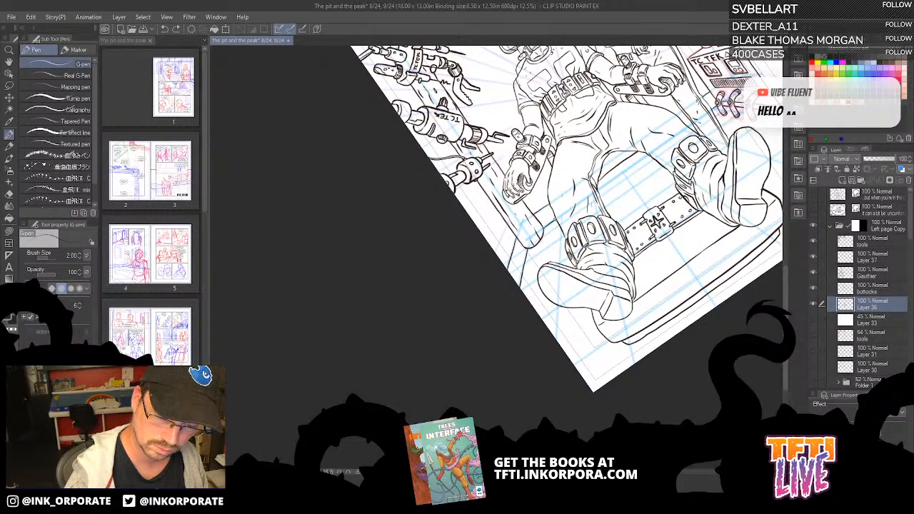
pyautogui.moveTo(632, 173); pyautogui.dragTo(545, 242)
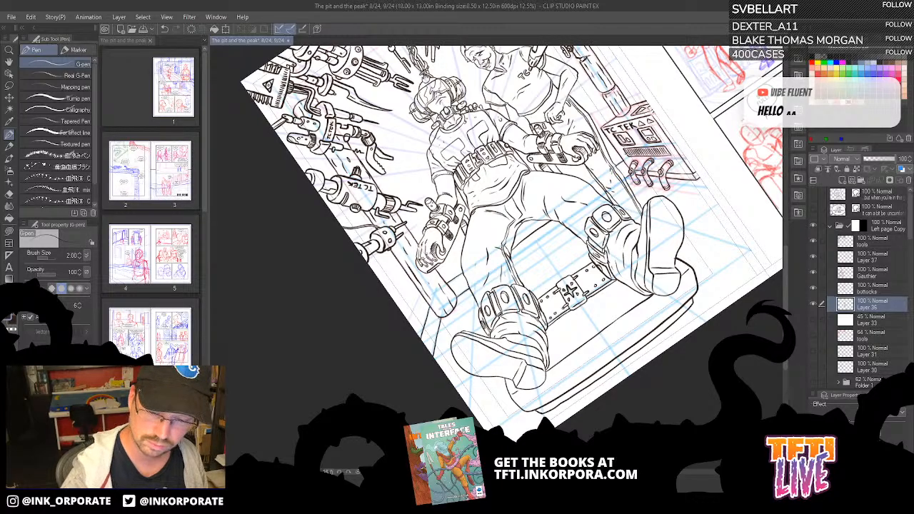
# On the bottocks layer, ink the short edge below the armrest beside the seated figure's thigh, redoing the stroke once.
pyautogui.click(886, 292)
pyautogui.hotkey('ctrl', '+')
pyautogui.hotkey('ctrl', '+')
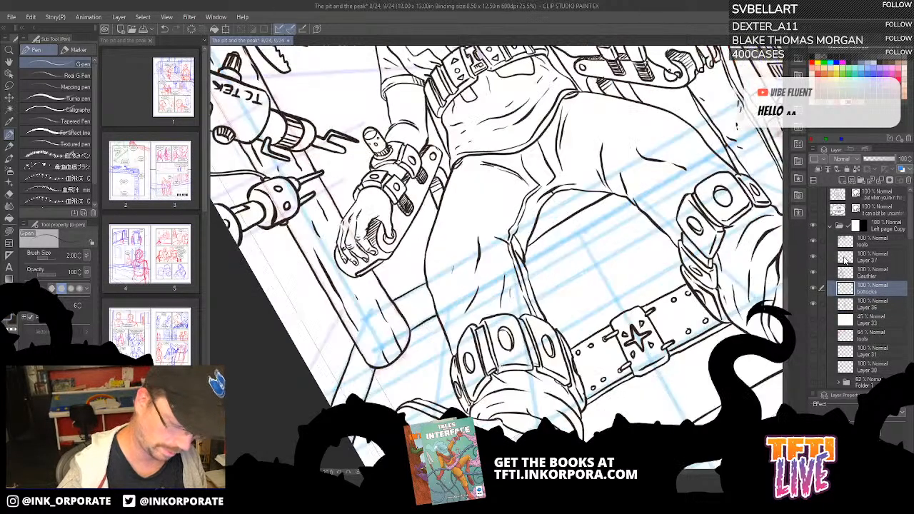
pyautogui.press('^')
pyautogui.press('^')
pyautogui.press('^')
pyautogui.press('^')
pyautogui.press('^')
pyautogui.press('^')
pyautogui.press('^')
pyautogui.press('^')
pyautogui.press('^')
pyautogui.moveTo(530, 412); pyautogui.dragTo(434, 386)
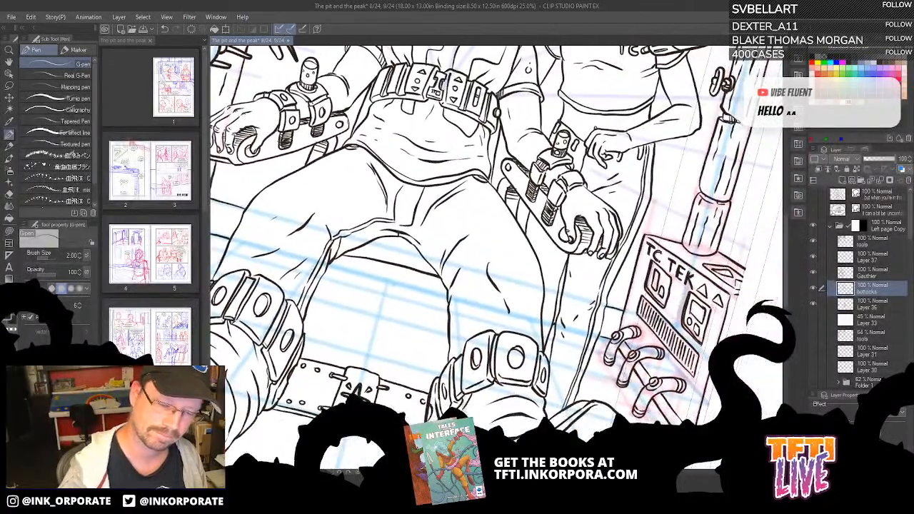
pyautogui.moveTo(547, 295); pyautogui.dragTo(558, 258)
pyautogui.hotkey('ctrl', 'z')
pyautogui.moveTo(552, 306)
pyautogui.mouseDown()
pyautogui.moveTo(563, 251)
pyautogui.moveTo(542, 338)
pyautogui.moveTo(563, 234)
pyautogui.mouseUp()
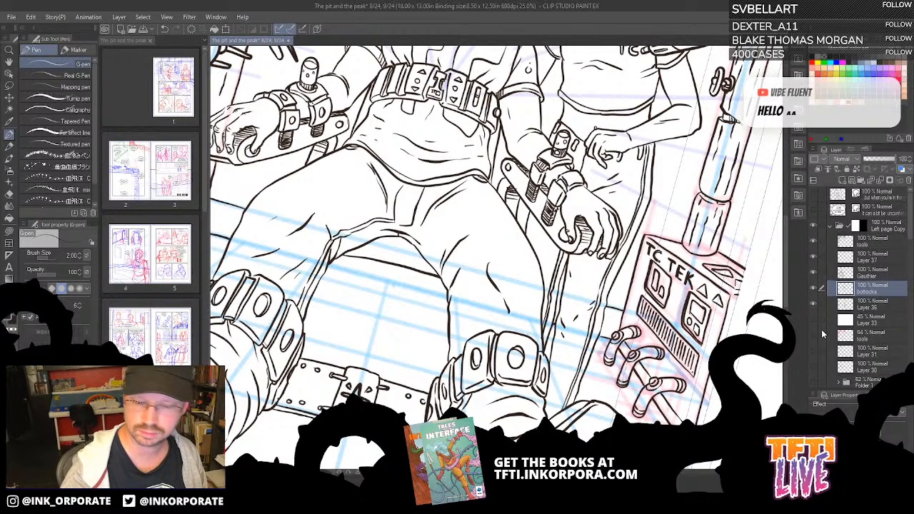
# Fade the inked tools layer to 13% opacity and make Layer 36 the active layer.
pyautogui.click(876, 307)
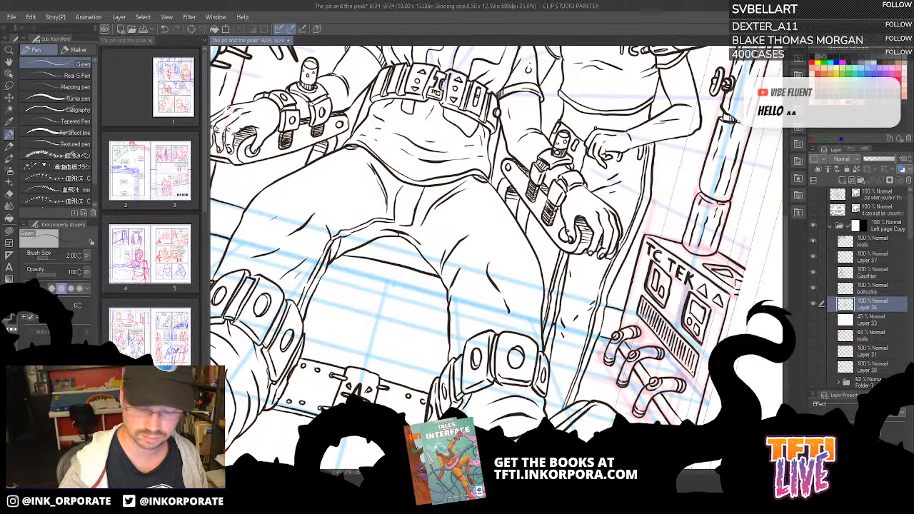
pyautogui.hotkey('ctrl', '-')
pyautogui.hotkey('ctrl', '-')
pyautogui.press('-')
pyautogui.press('-')
pyautogui.press('-')
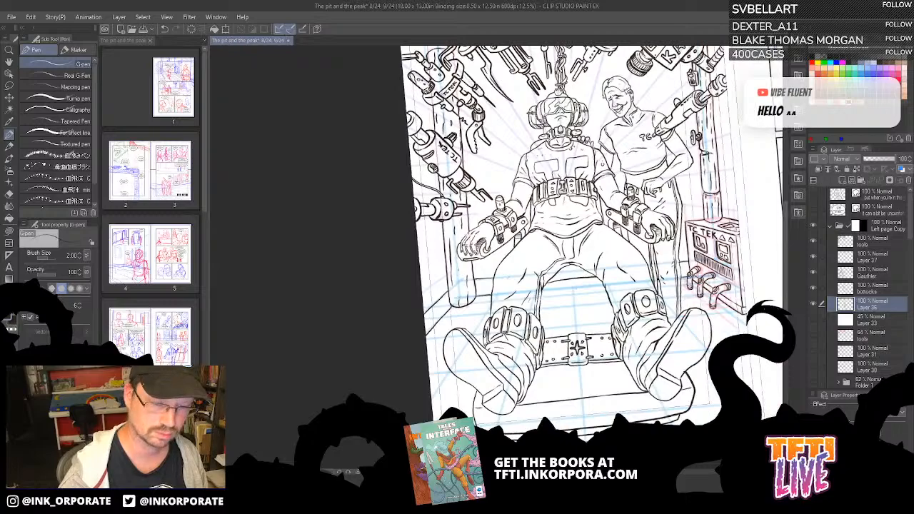
pyautogui.press('-')
pyautogui.press('-')
pyautogui.press('-')
pyautogui.press('-')
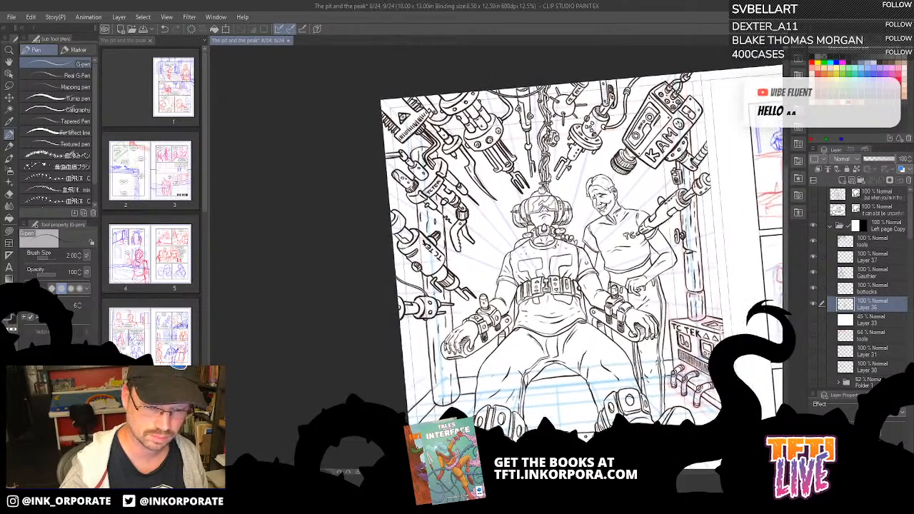
pyautogui.press('-')
pyautogui.press('-')
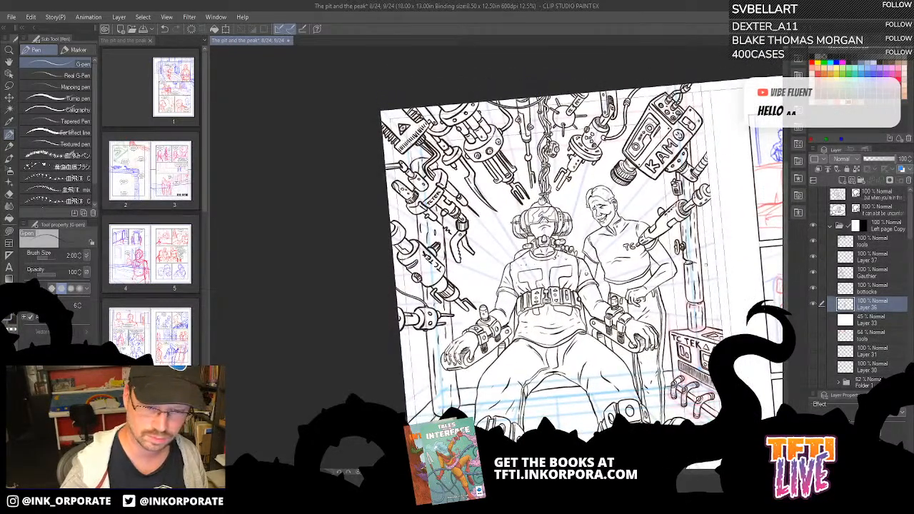
pyautogui.click(814, 242)
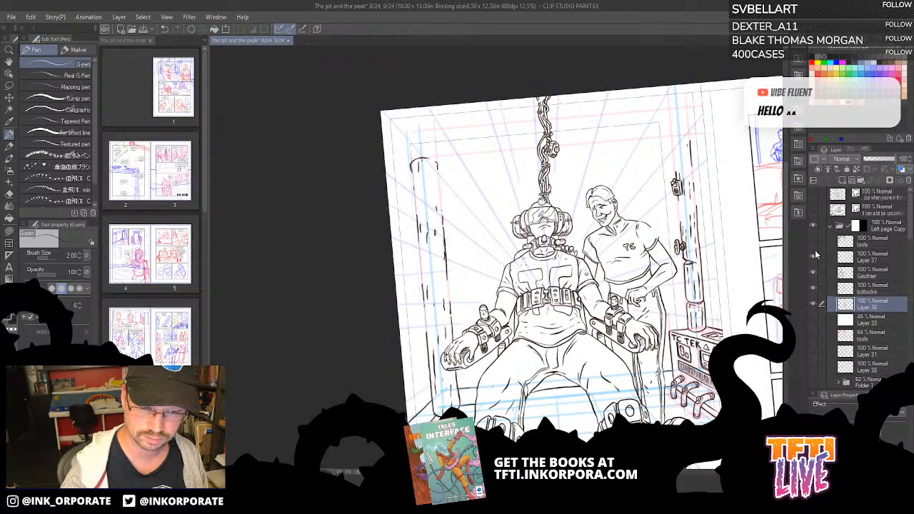
pyautogui.click(821, 244)
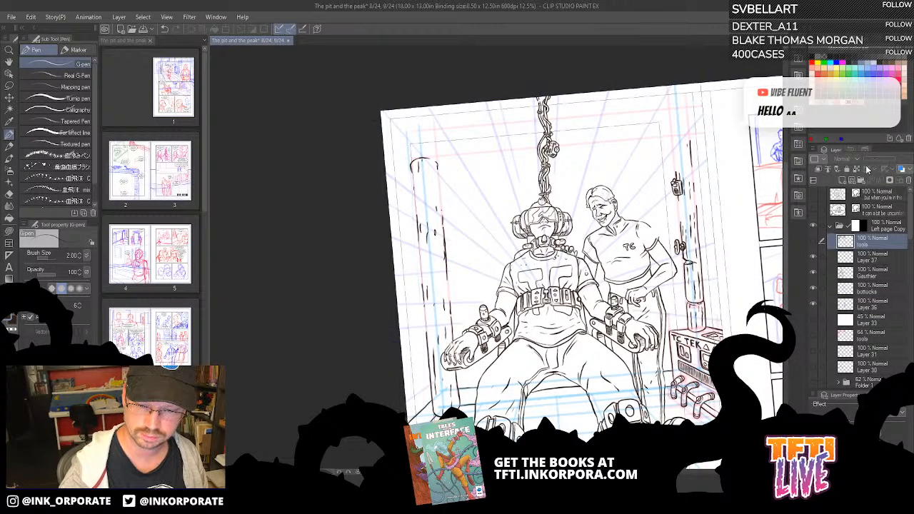
pyautogui.click(814, 242)
pyautogui.click(872, 159)
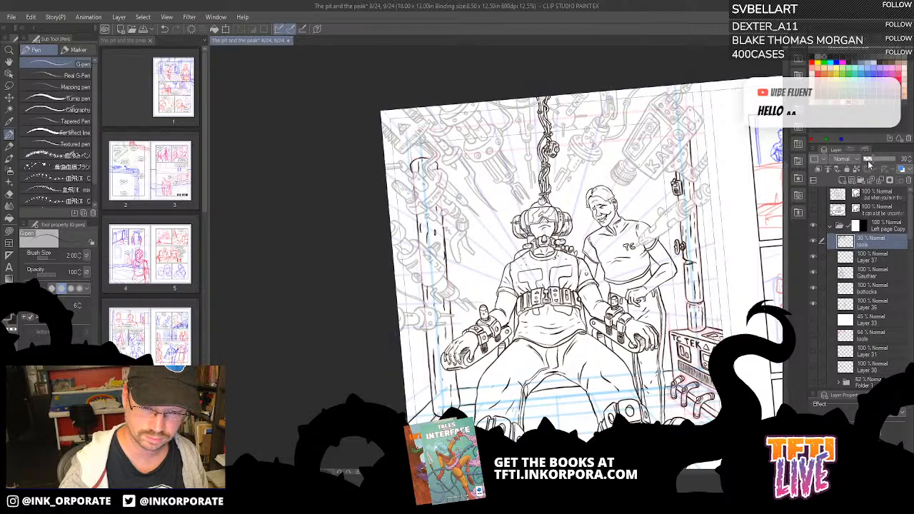
pyautogui.click(867, 161)
pyautogui.click(883, 310)
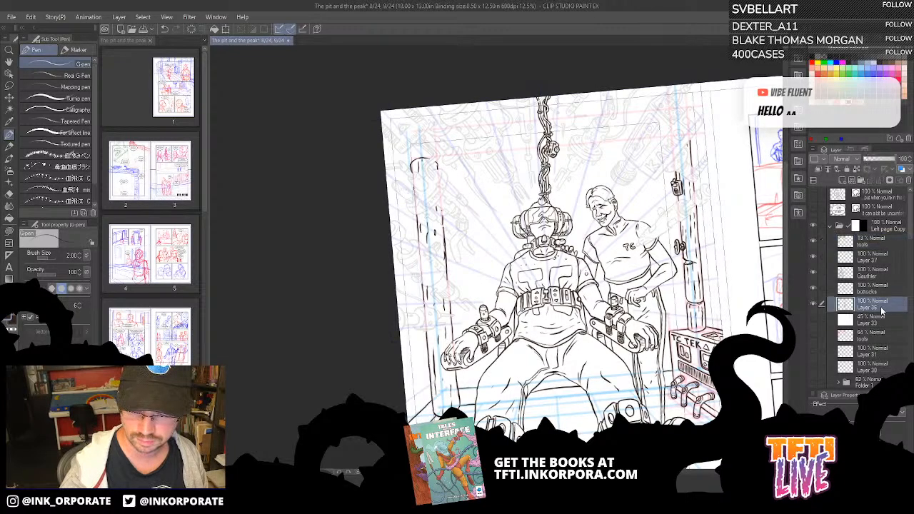
# Ink the back wall's long straight upper edge between the two poles behind the hanging cable, redoing the line once.
pyautogui.moveTo(643, 310); pyautogui.dragTo(639, 337)
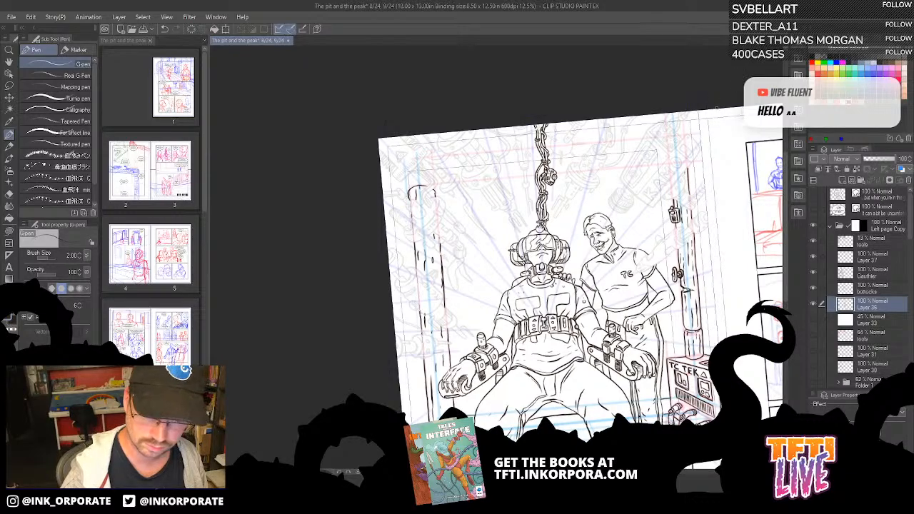
pyautogui.press('^')
pyautogui.press('^')
pyautogui.press('^')
pyautogui.press('^')
pyautogui.press('^')
pyautogui.press('^')
pyautogui.press('^')
pyautogui.press('^')
pyautogui.press('^')
pyautogui.press('^')
pyautogui.press('^')
pyautogui.press('^')
pyautogui.press('^')
pyautogui.press('^')
pyautogui.press('^')
pyautogui.press('^')
pyautogui.press('^')
pyautogui.press('^')
pyautogui.press('^')
pyautogui.press('^')
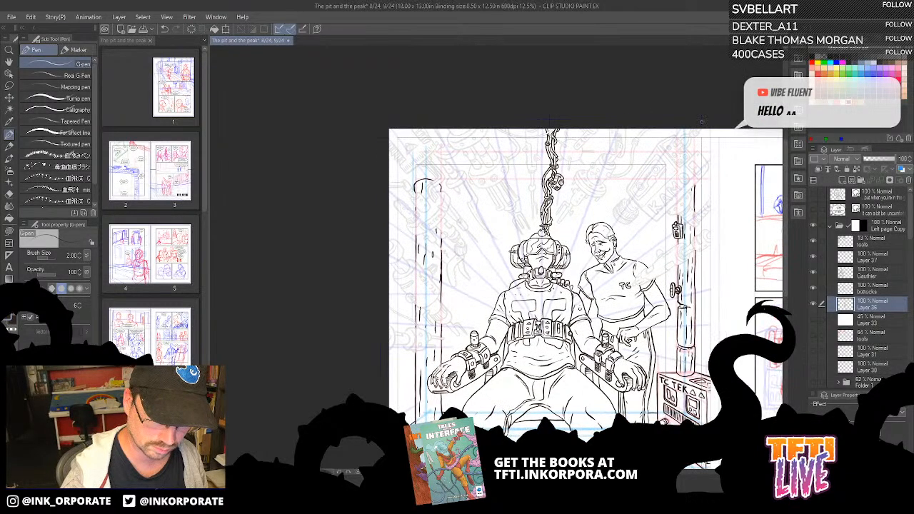
pyautogui.moveTo(568, 304); pyautogui.dragTo(621, 220)
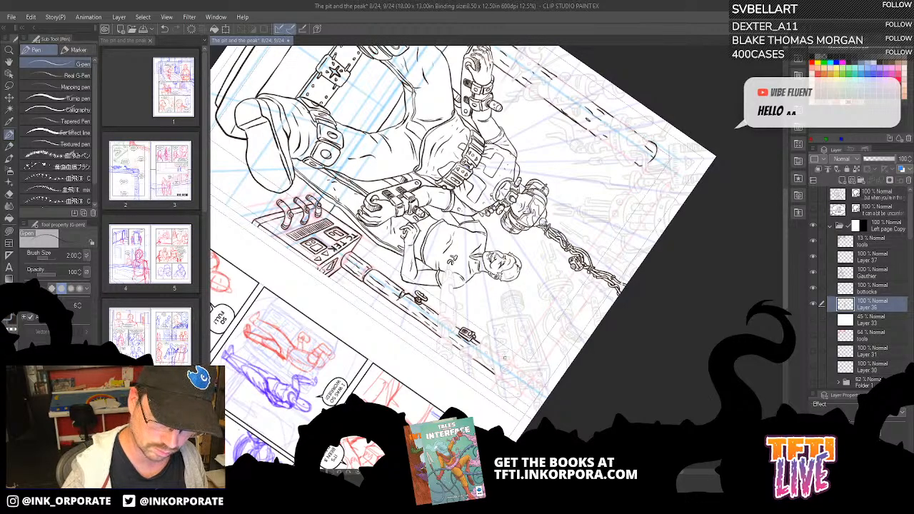
pyautogui.moveTo(532, 322); pyautogui.dragTo(642, 169)
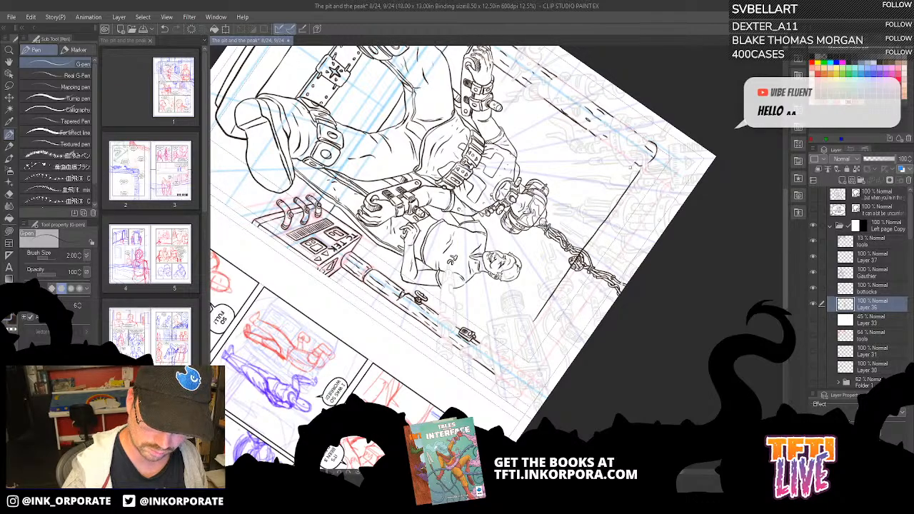
pyautogui.hotkey('ctrl', 'z')
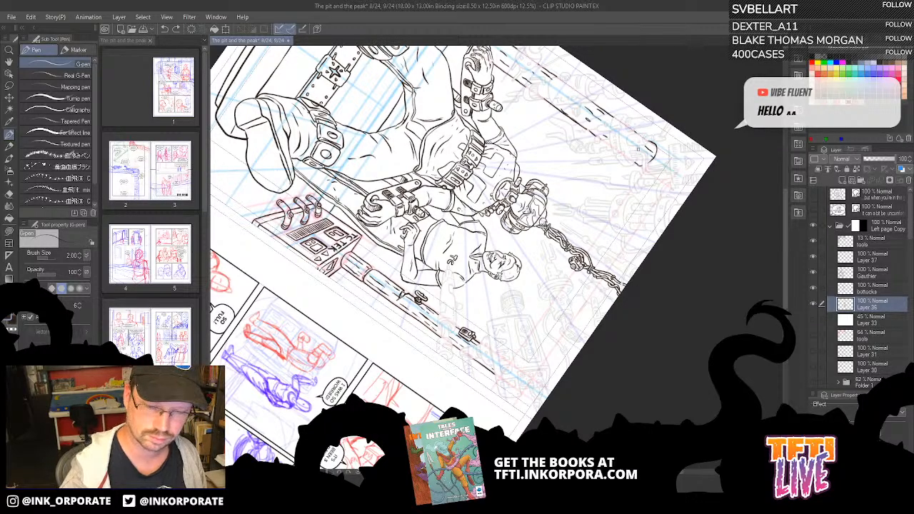
pyautogui.moveTo(629, 173)
pyautogui.mouseDown()
pyautogui.moveTo(573, 262)
pyautogui.moveTo(567, 270)
pyautogui.moveTo(573, 252)
pyautogui.moveTo(492, 362)
pyautogui.mouseUp()
# Erase the end of the back wall's upper edge where it crosses behind the hanging KAM tool.
pyautogui.press('^')
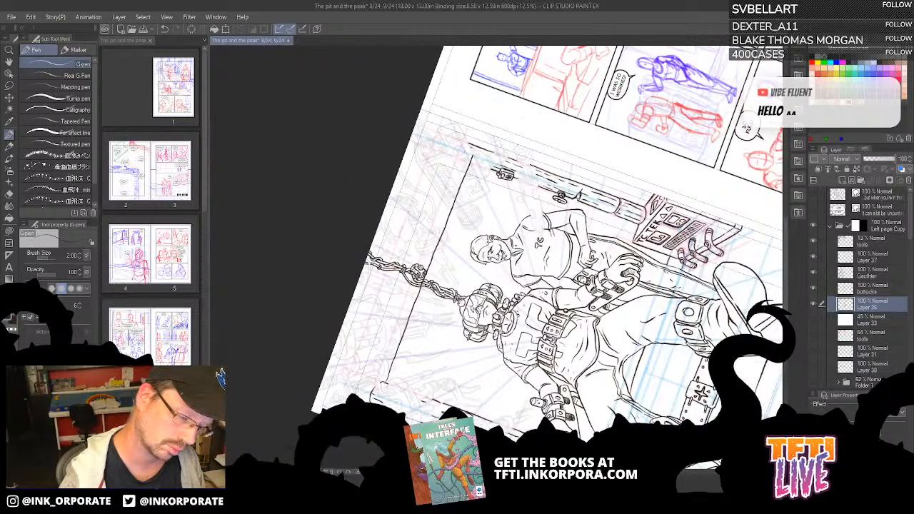
pyautogui.press('^')
pyautogui.press('^')
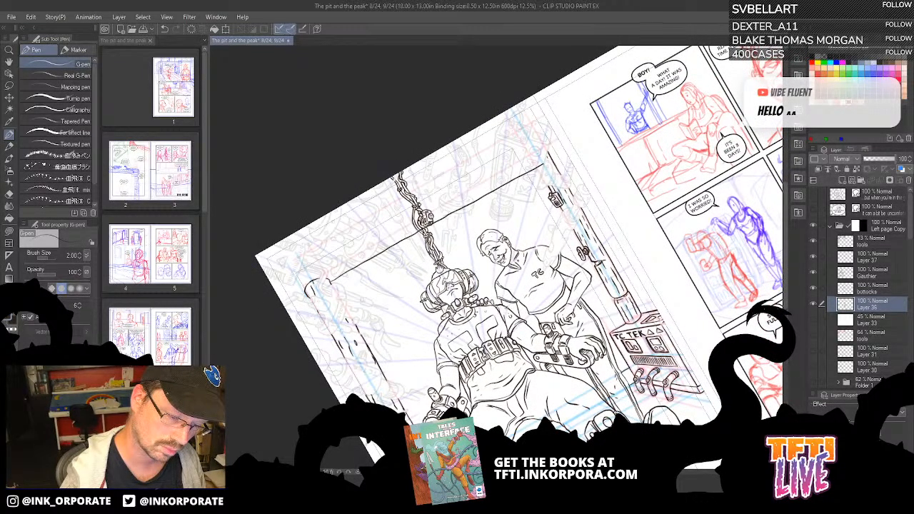
pyautogui.press('-')
pyautogui.press('-')
pyautogui.press('-')
pyautogui.press('-')
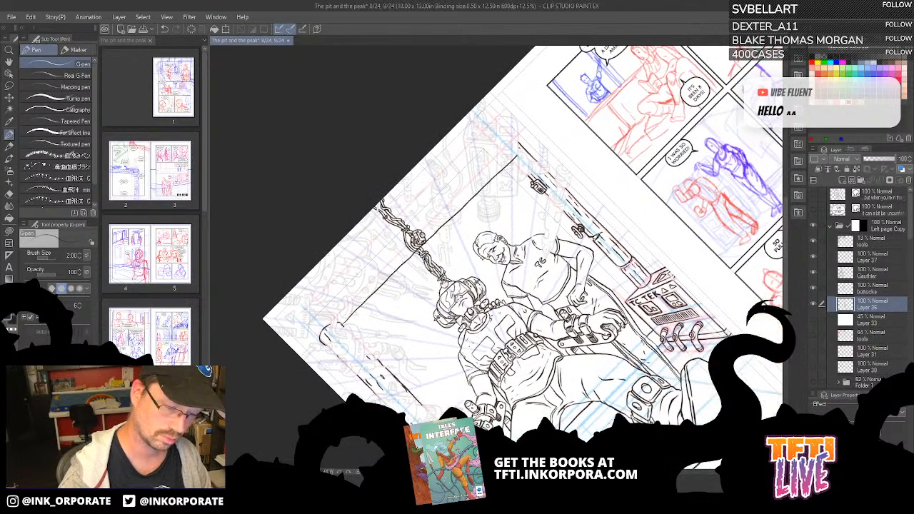
pyautogui.moveTo(508, 152)
pyautogui.mouseDown()
pyautogui.moveTo(406, 306)
pyautogui.moveTo(439, 286)
pyautogui.moveTo(428, 290)
pyautogui.moveTo(510, 192)
pyautogui.mouseUp()
pyautogui.moveTo(545, 153); pyautogui.dragTo(560, 137)
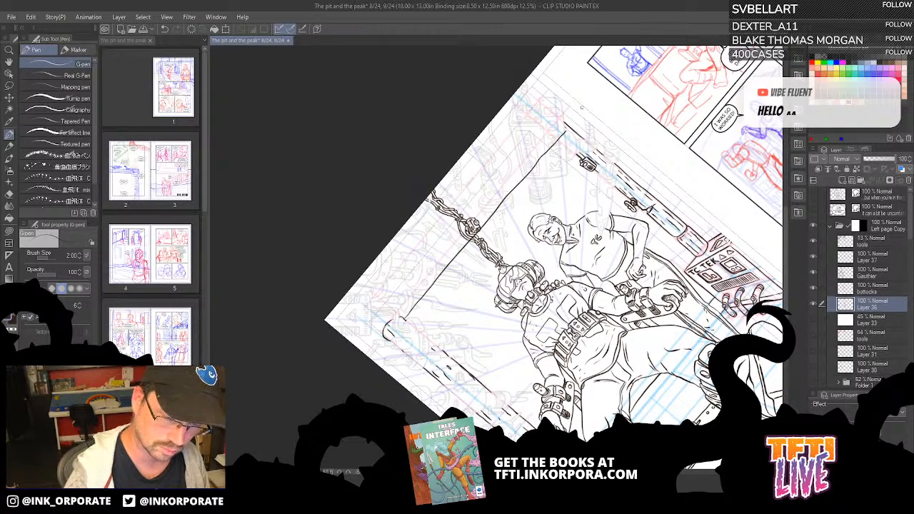
pyautogui.moveTo(565, 133); pyautogui.dragTo(526, 175)
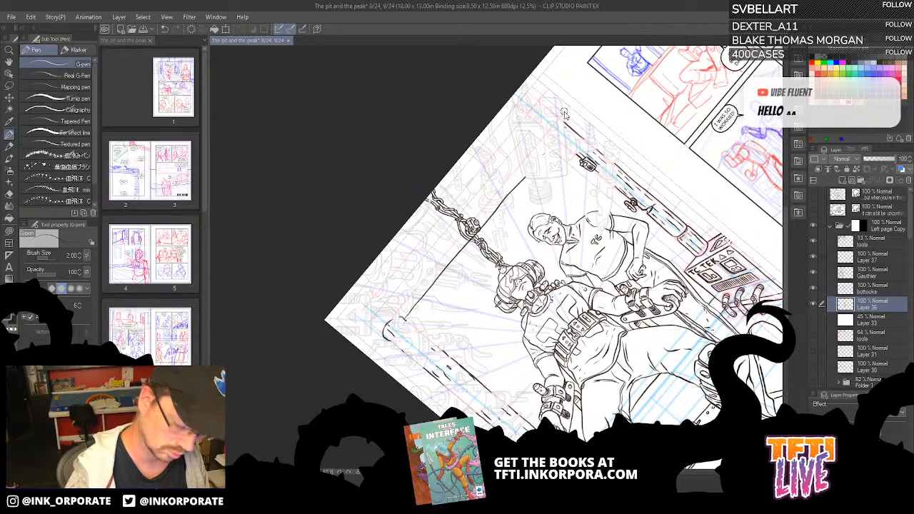
# Erase the wall's upper edge where it crosses the round-based hanging tool, and try cleaning it beside the twisted cable.
pyautogui.scroll(3, 564, 115)
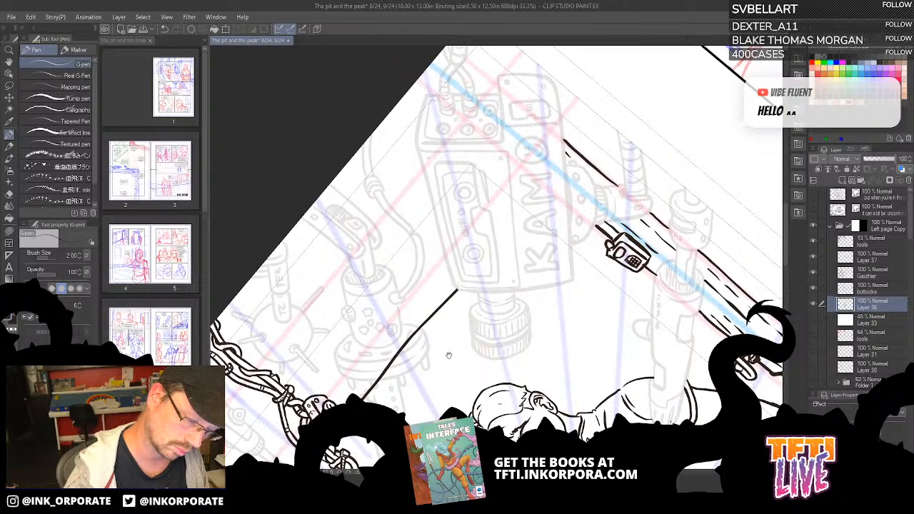
pyautogui.moveTo(450, 356); pyautogui.dragTo(542, 248)
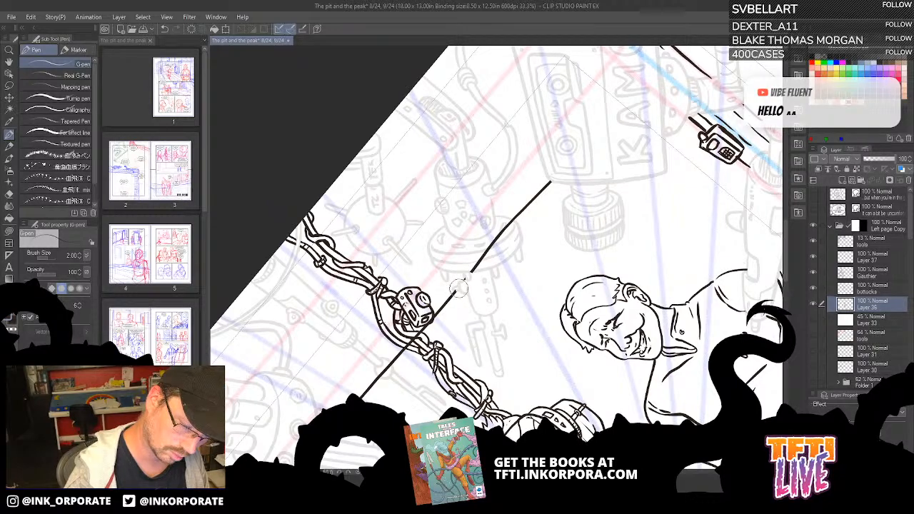
pyautogui.moveTo(469, 277); pyautogui.dragTo(509, 225)
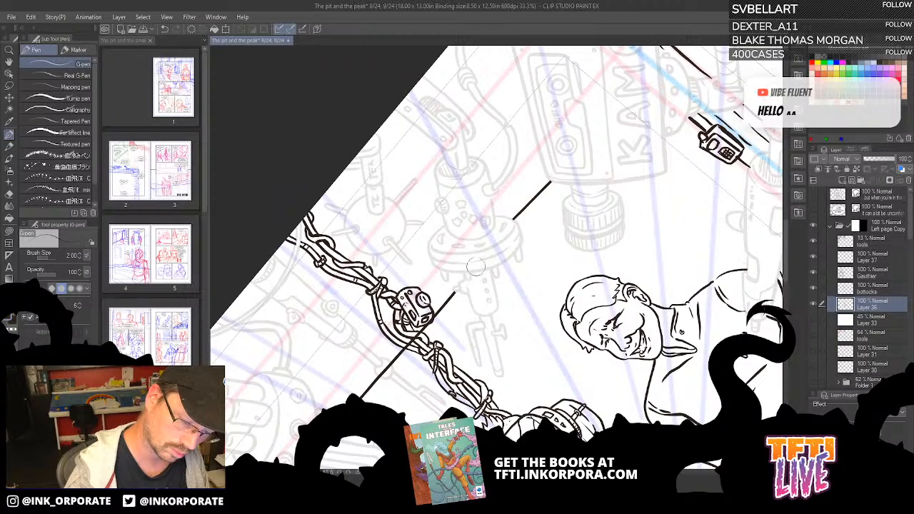
pyautogui.moveTo(474, 330)
pyautogui.mouseDown()
pyautogui.moveTo(546, 277)
pyautogui.moveTo(503, 262)
pyautogui.moveTo(485, 288)
pyautogui.mouseUp()
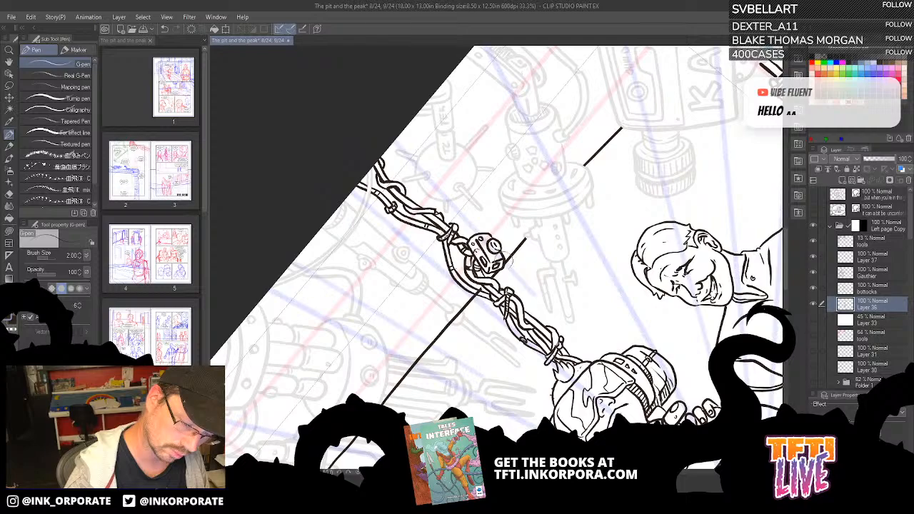
pyautogui.hotkey('ctrl', 'z')
pyautogui.moveTo(489, 284); pyautogui.dragTo(482, 295)
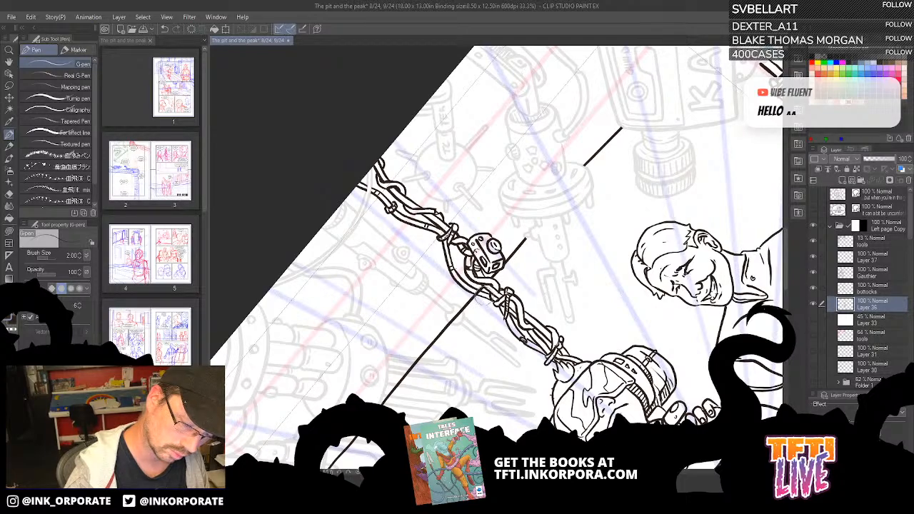
pyautogui.hotkey('ctrl', 'z')
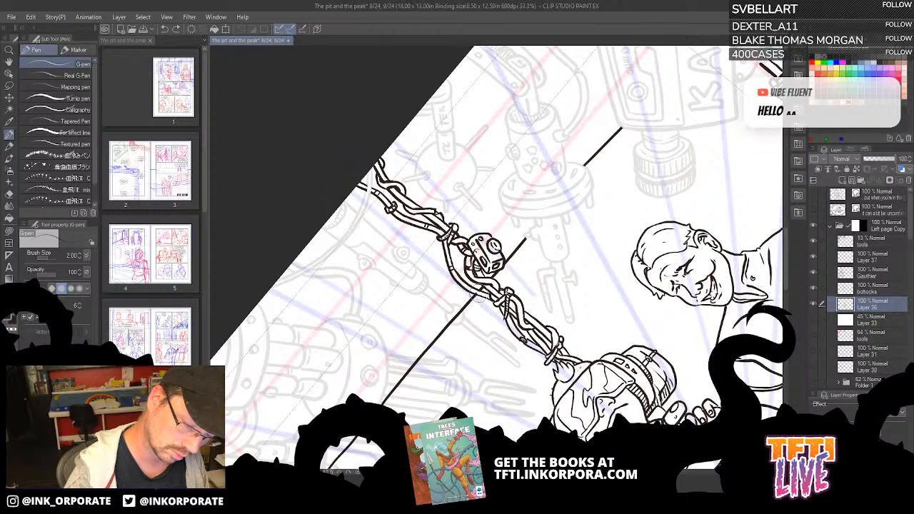
# Erase the wall's upper edge where the small pointed tool, the forked tool and the knife hang between cable and pole.
pyautogui.moveTo(479, 292)
pyautogui.mouseDown()
pyautogui.moveTo(454, 320)
pyautogui.moveTo(457, 310)
pyautogui.moveTo(460, 336)
pyautogui.moveTo(503, 307)
pyautogui.mouseUp()
pyautogui.moveTo(453, 346)
pyautogui.mouseDown()
pyautogui.moveTo(460, 338)
pyautogui.moveTo(418, 380)
pyautogui.moveTo(432, 382)
pyautogui.mouseUp()
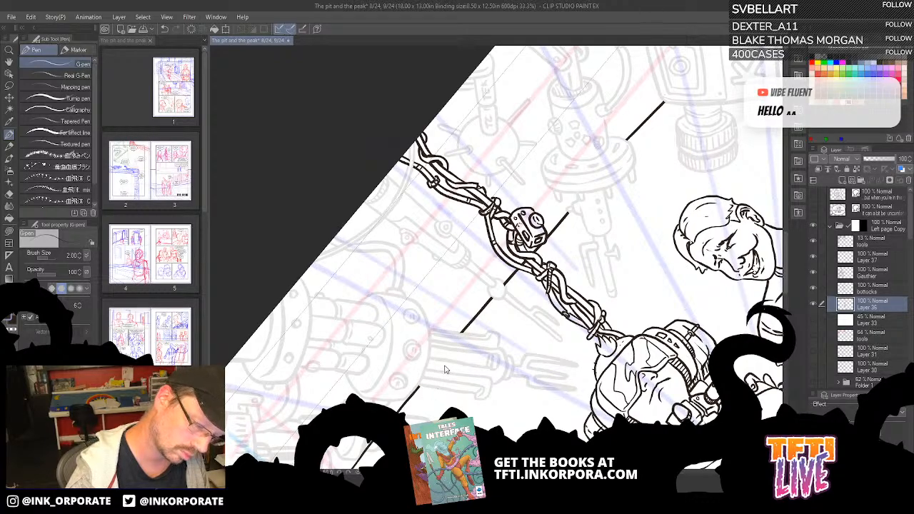
pyautogui.hotkey('ctrl', 'z')
pyautogui.moveTo(452, 347)
pyautogui.mouseDown()
pyautogui.moveTo(425, 377)
pyautogui.moveTo(588, 214)
pyautogui.mouseUp()
pyautogui.hotkey('ctrl', 'z')
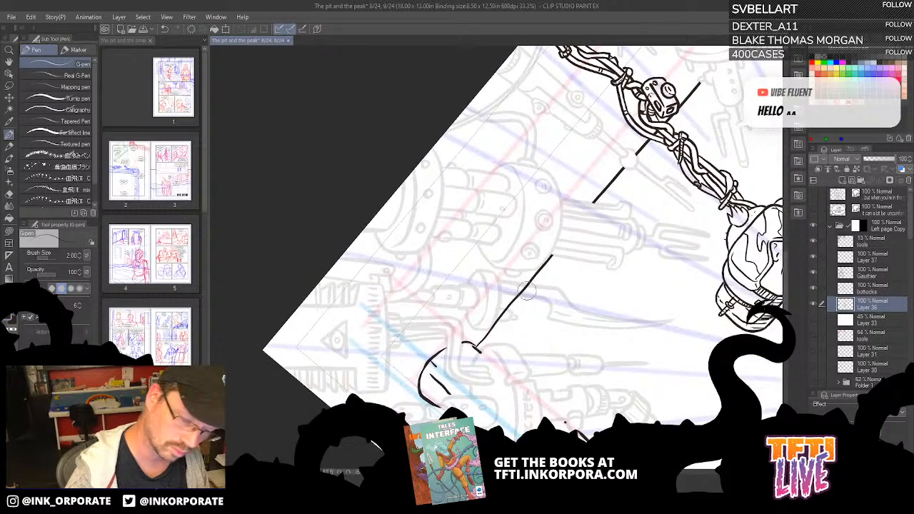
pyautogui.moveTo(527, 291); pyautogui.dragTo(519, 291)
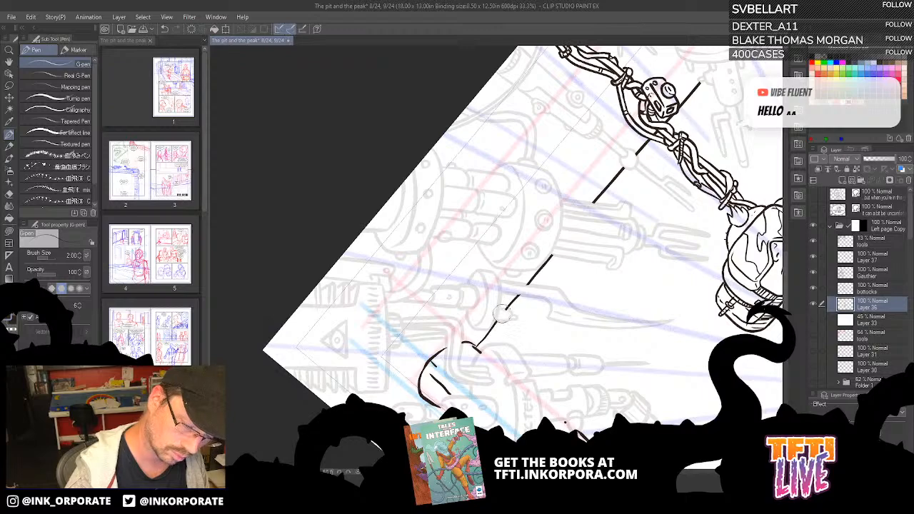
pyautogui.moveTo(506, 338); pyautogui.dragTo(526, 298)
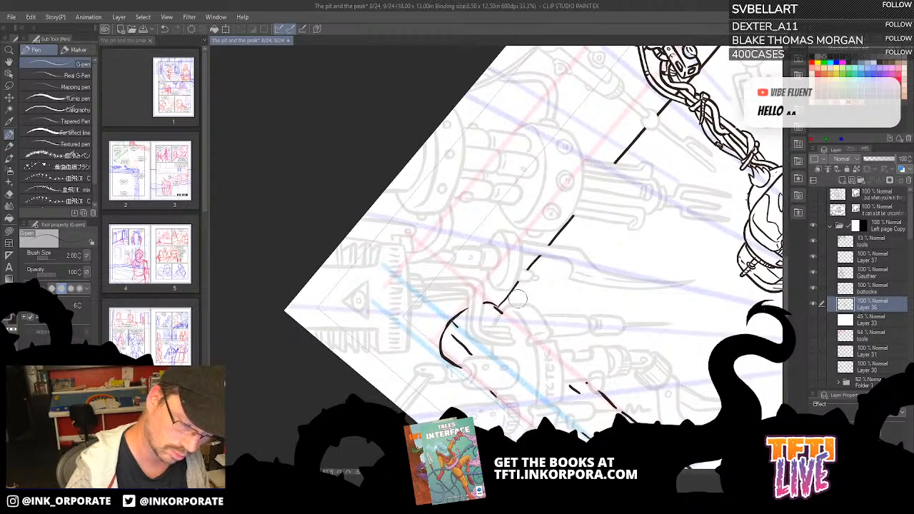
pyautogui.scroll(-1, 511, 286)
pyautogui.scroll(-2, 511, 286)
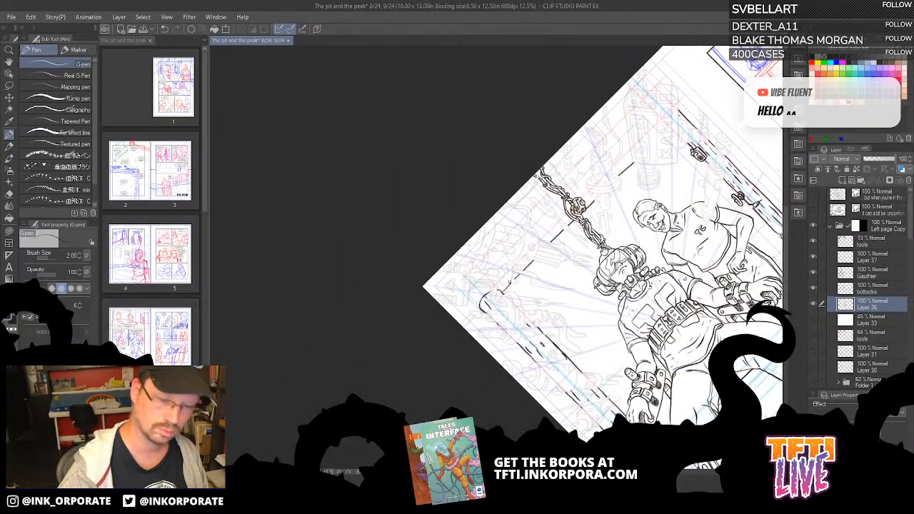
# Ink the perspective floor lines between the pole's rounded base, the seated figure's nearby boot and the page edge.
pyautogui.hotkey('ctrl', '@')
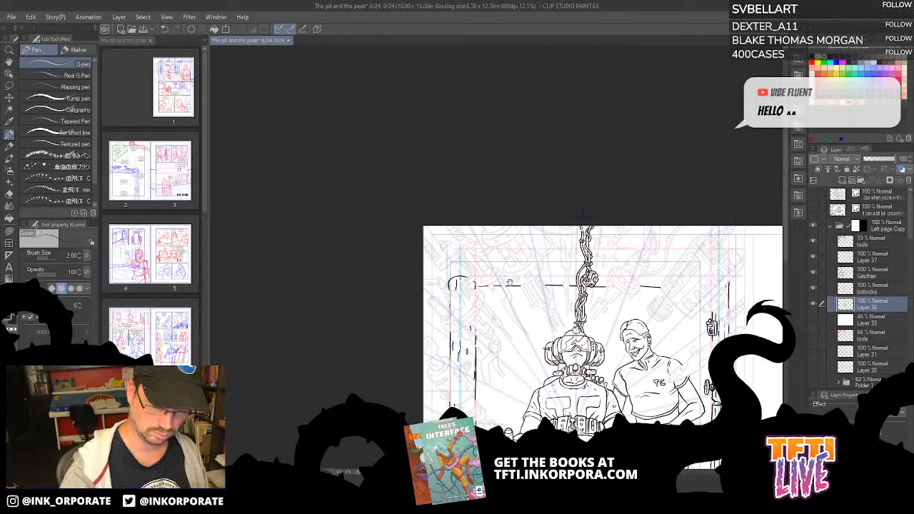
pyautogui.moveTo(621, 375); pyautogui.dragTo(568, 150)
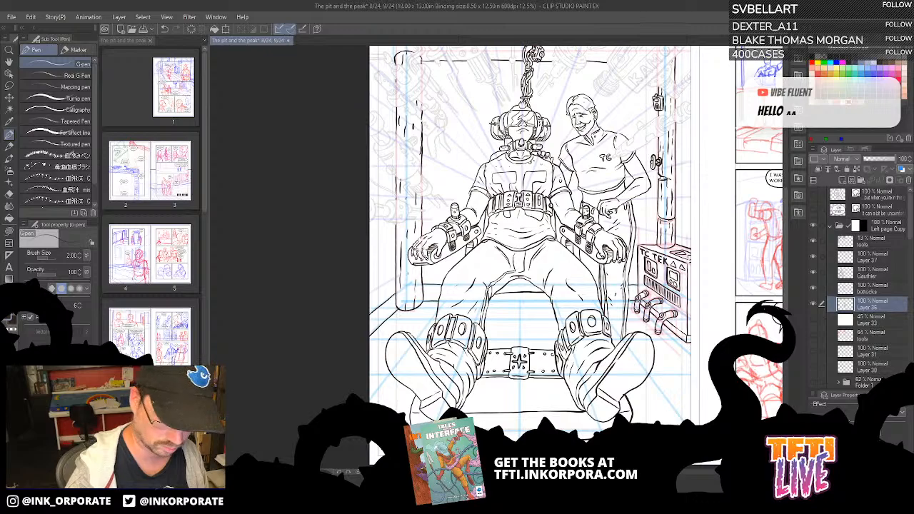
pyautogui.moveTo(493, 315); pyautogui.dragTo(557, 255)
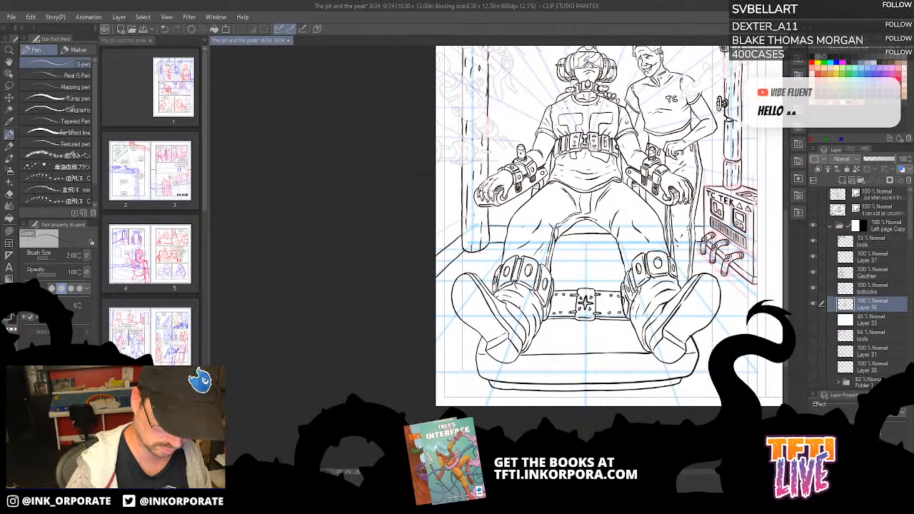
pyautogui.moveTo(426, 172); pyautogui.dragTo(390, 364)
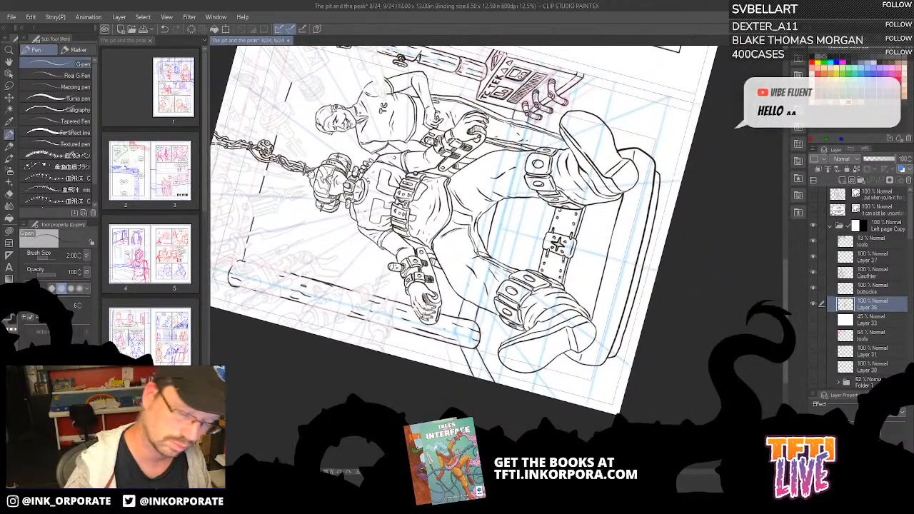
pyautogui.moveTo(417, 273); pyautogui.dragTo(416, 250)
pyautogui.moveTo(491, 324); pyautogui.dragTo(527, 299)
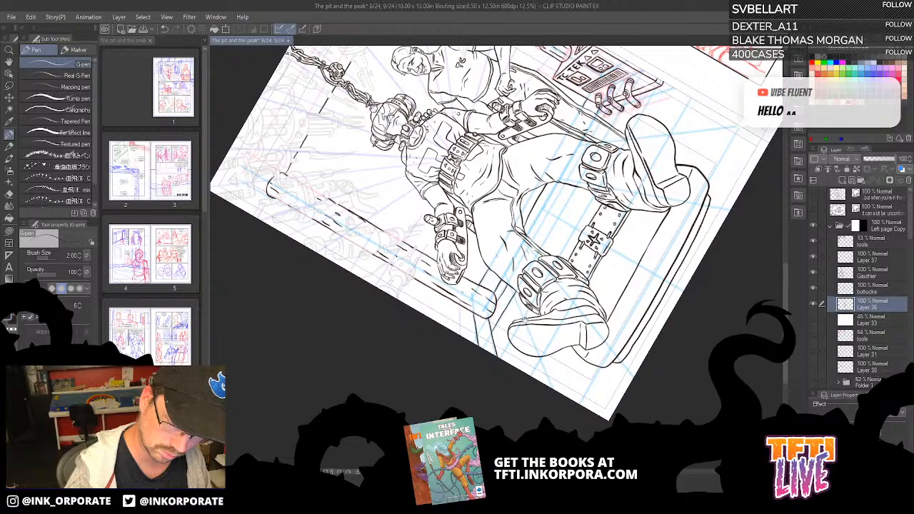
pyautogui.moveTo(525, 320); pyautogui.dragTo(527, 285)
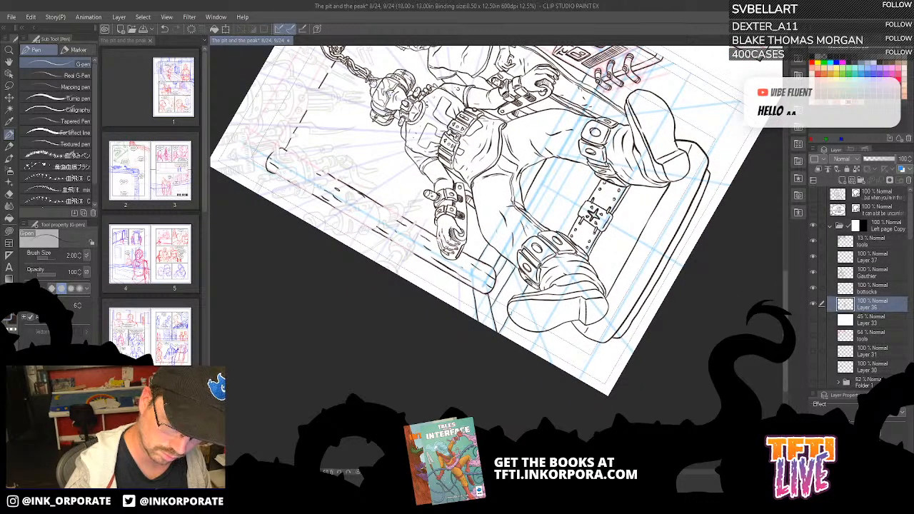
pyautogui.moveTo(526, 347)
pyautogui.mouseDown()
pyautogui.moveTo(514, 329)
pyautogui.moveTo(523, 310)
pyautogui.mouseUp()
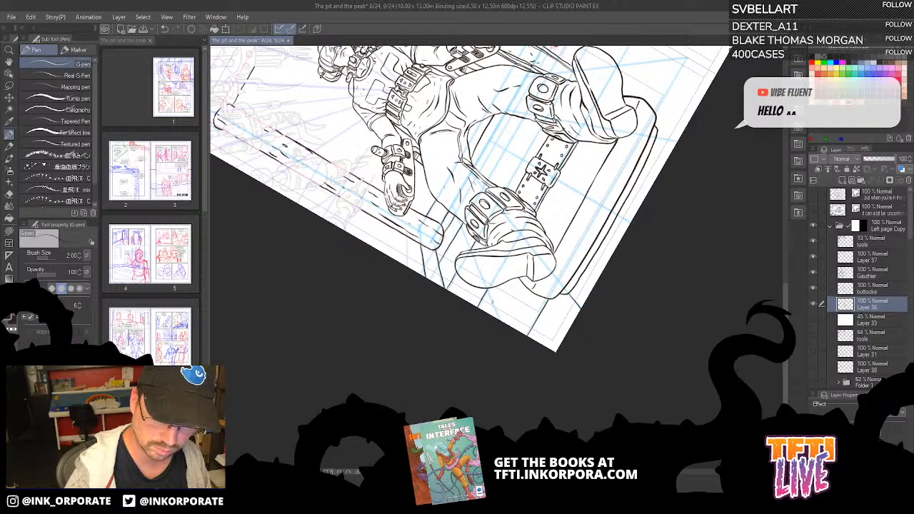
pyautogui.moveTo(504, 329); pyautogui.dragTo(538, 370)
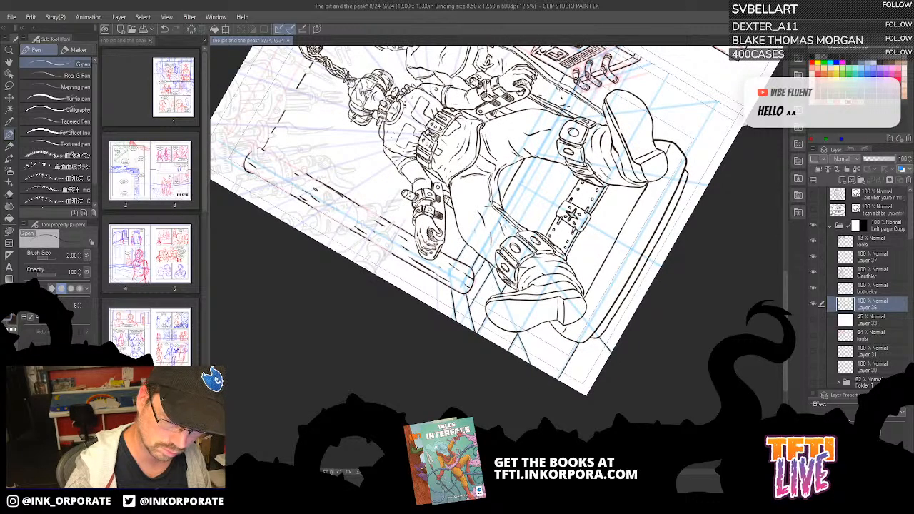
# Ink the perspective floor lines around the chair base and the boot on the control box side, out to the page edge.
pyautogui.moveTo(578, 257); pyautogui.dragTo(498, 332)
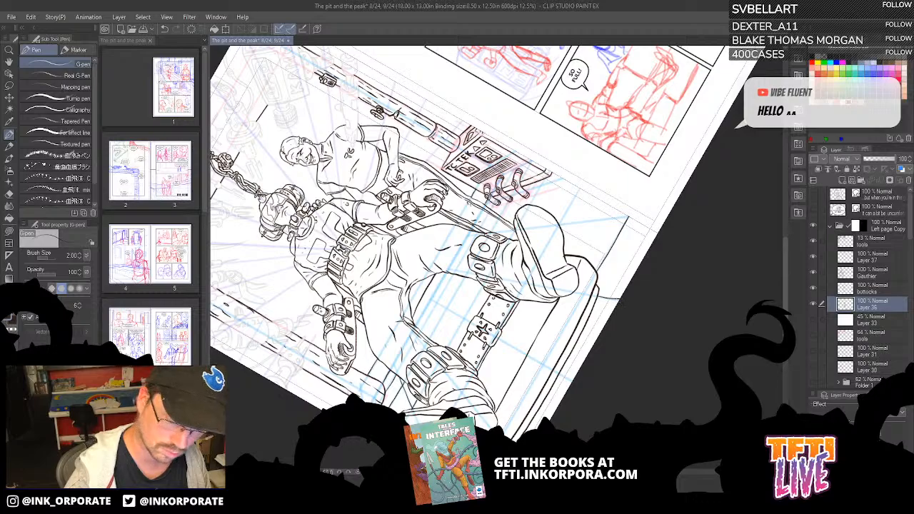
pyautogui.moveTo(486, 236); pyautogui.dragTo(507, 271)
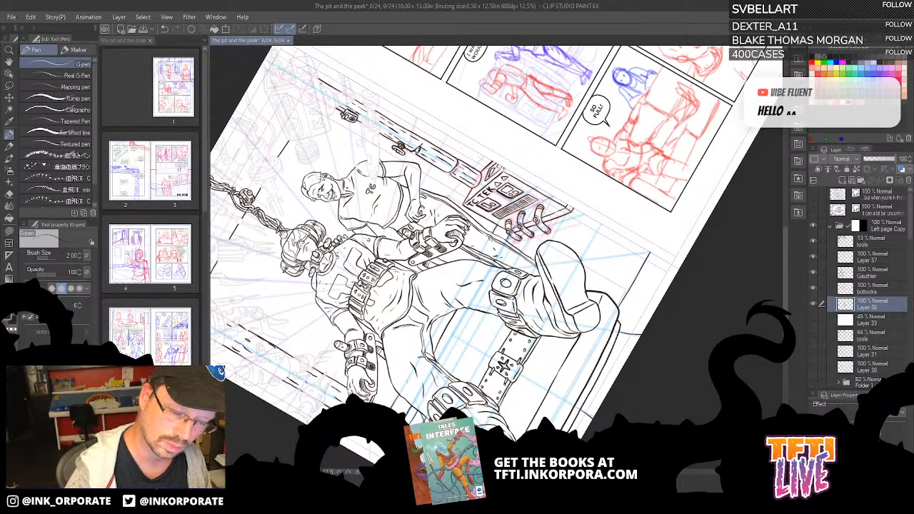
pyautogui.moveTo(577, 261)
pyautogui.mouseDown()
pyautogui.moveTo(596, 232)
pyautogui.moveTo(600, 275)
pyautogui.moveTo(571, 343)
pyautogui.moveTo(451, 393)
pyautogui.mouseUp()
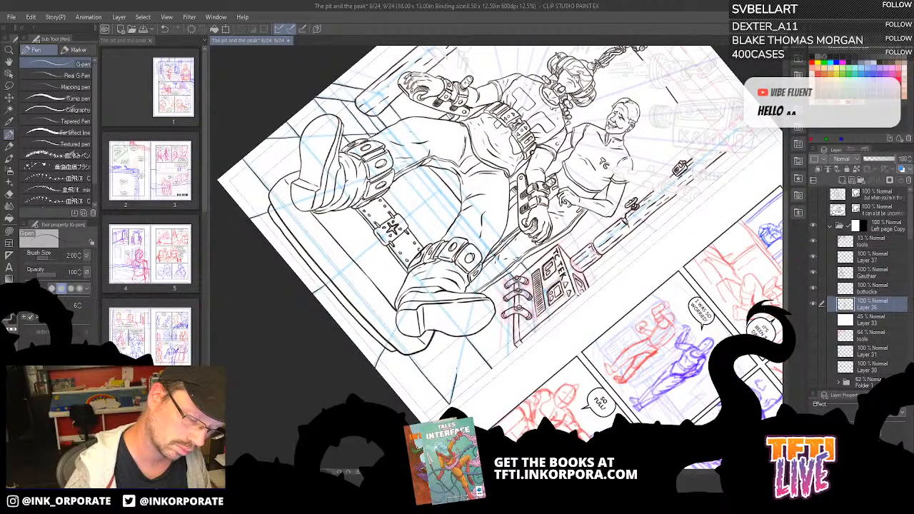
pyautogui.moveTo(493, 294); pyautogui.dragTo(508, 329)
pyautogui.moveTo(504, 323); pyautogui.dragTo(499, 308)
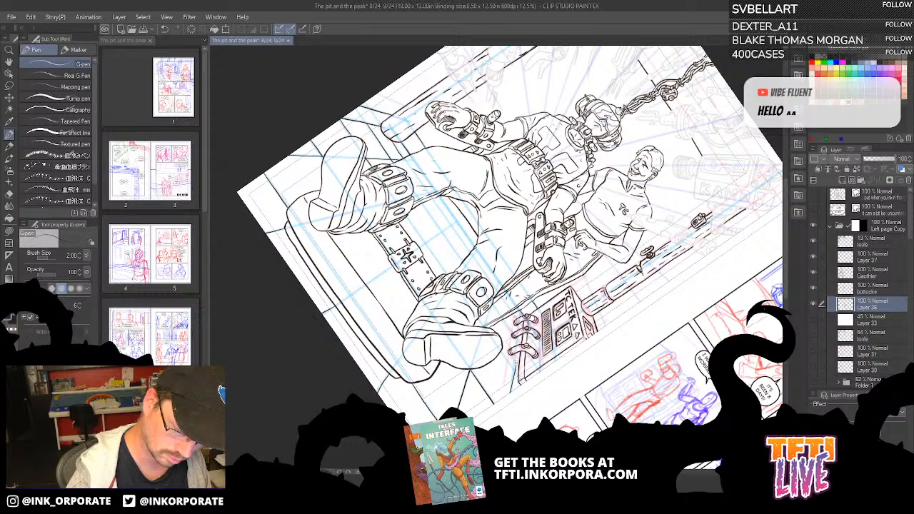
# Ink the floor edge running alongside the control box and behind its levers, redoing the first stroke.
pyautogui.scroll(4, 510, 325)
pyautogui.moveTo(507, 323); pyautogui.dragTo(614, 151)
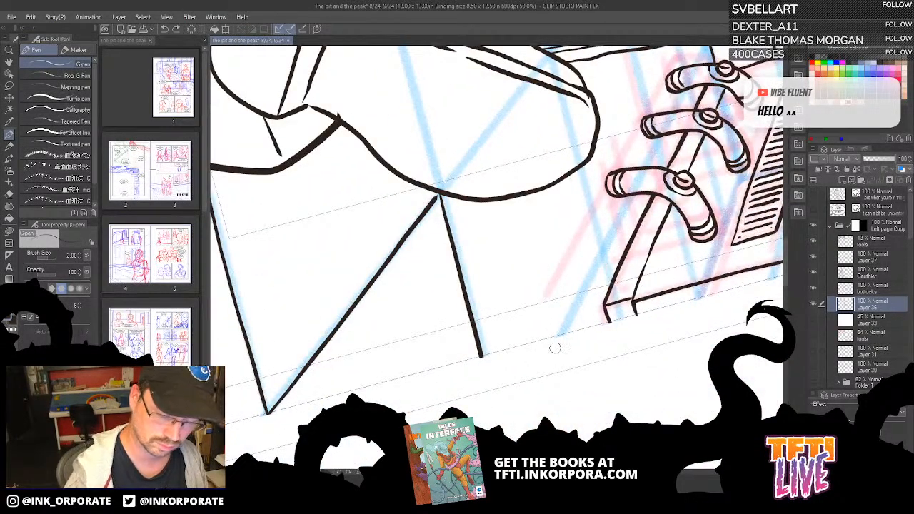
pyautogui.moveTo(560, 336); pyautogui.dragTo(617, 223)
pyautogui.hotkey('ctrl', 'z')
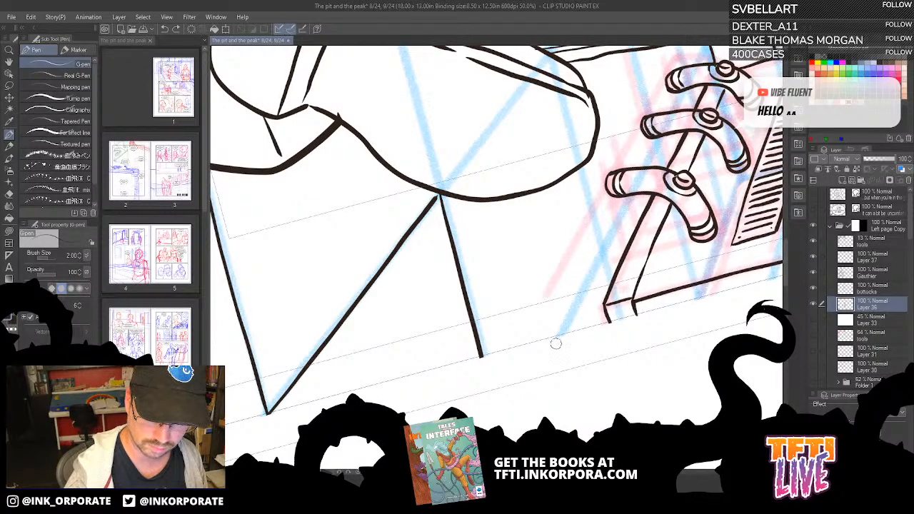
pyautogui.moveTo(560, 336)
pyautogui.mouseDown()
pyautogui.moveTo(631, 194)
pyautogui.moveTo(582, 307)
pyautogui.mouseUp()
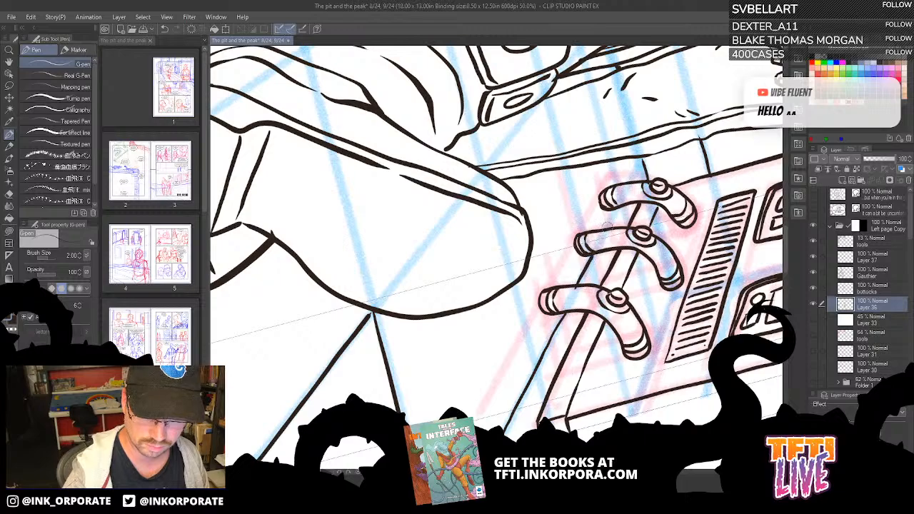
pyautogui.moveTo(578, 286); pyautogui.dragTo(593, 255)
pyautogui.moveTo(607, 225)
pyautogui.mouseDown()
pyautogui.moveTo(568, 293)
pyautogui.moveTo(604, 228)
pyautogui.mouseUp()
# Ink the short floor lines between the control box's levers, the chair edge and the boot sole.
pyautogui.press('^')
pyautogui.press('^')
pyautogui.press('^')
pyautogui.press('^')
pyautogui.press('^')
pyautogui.press('^')
pyautogui.press('^')
pyautogui.press('^')
pyautogui.press('^')
pyautogui.press('^')
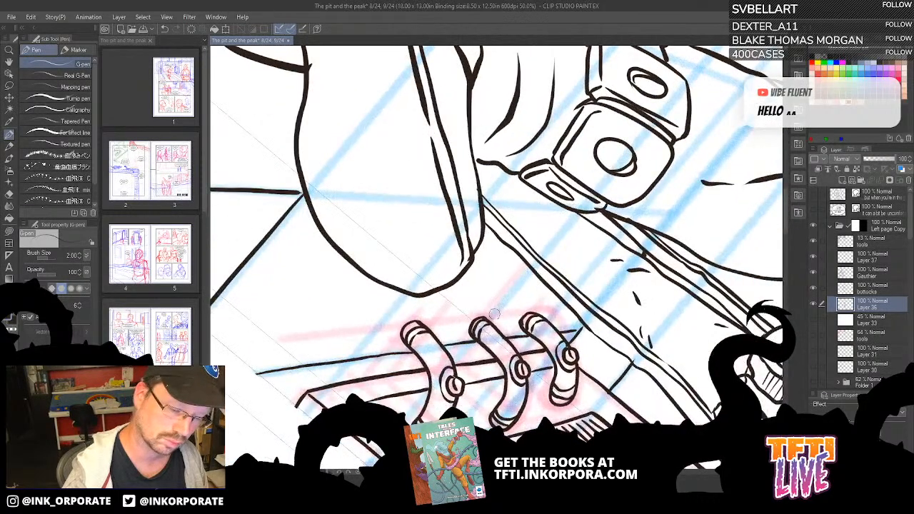
pyautogui.moveTo(492, 319); pyautogui.dragTo(529, 271)
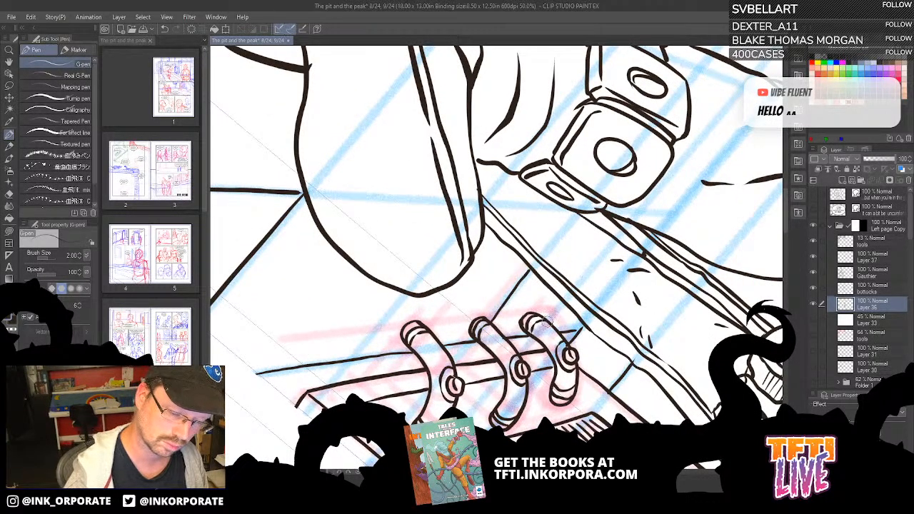
pyautogui.moveTo(547, 321); pyautogui.dragTo(563, 302)
pyautogui.moveTo(412, 316); pyautogui.dragTo(523, 302)
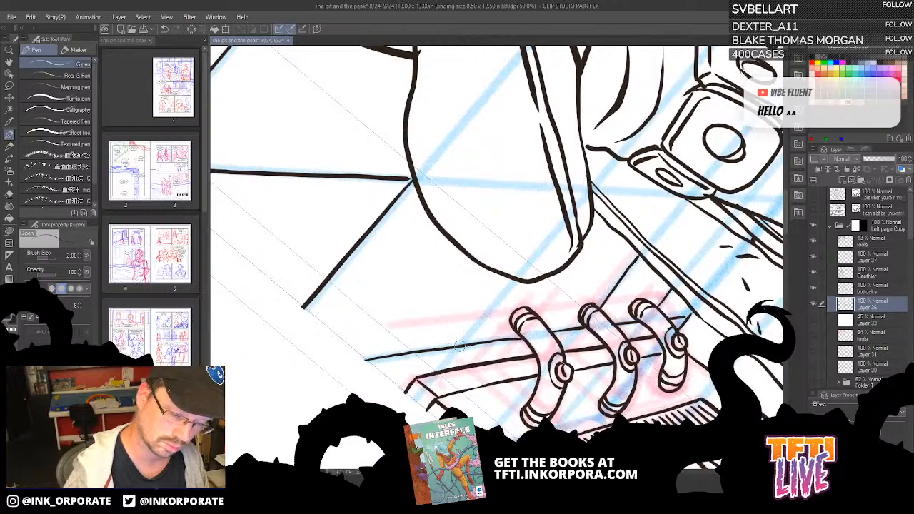
pyautogui.moveTo(463, 345); pyautogui.dragTo(512, 278)
pyautogui.hotkey('ctrl', '-')
pyautogui.hotkey('ctrl', '-')
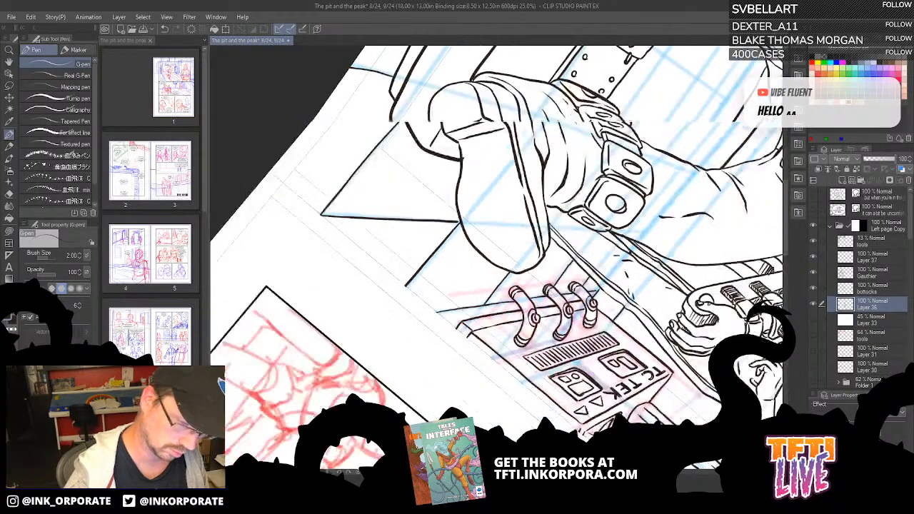
# Raise the opacity of the inked tools layer to 100%.
pyautogui.press('-')
pyautogui.press('-')
pyautogui.press('-')
pyautogui.press('-')
pyautogui.press('-')
pyautogui.press('-')
pyautogui.press('-')
pyautogui.press('-')
pyautogui.press('-')
pyautogui.press('-')
pyautogui.press('-')
pyautogui.press('-')
pyautogui.press('-')
pyautogui.press('-')
pyautogui.press('-')
pyautogui.press('-')
pyautogui.press('-')
pyautogui.press('-')
pyautogui.press('-')
pyautogui.press('-')
pyautogui.press('-')
pyautogui.press('-')
pyautogui.press('-')
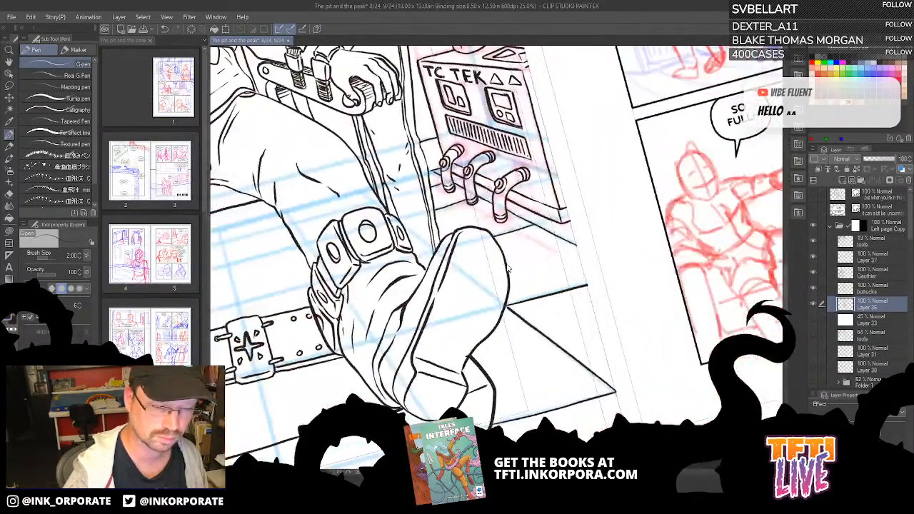
pyautogui.hotkey('ctrl', '-')
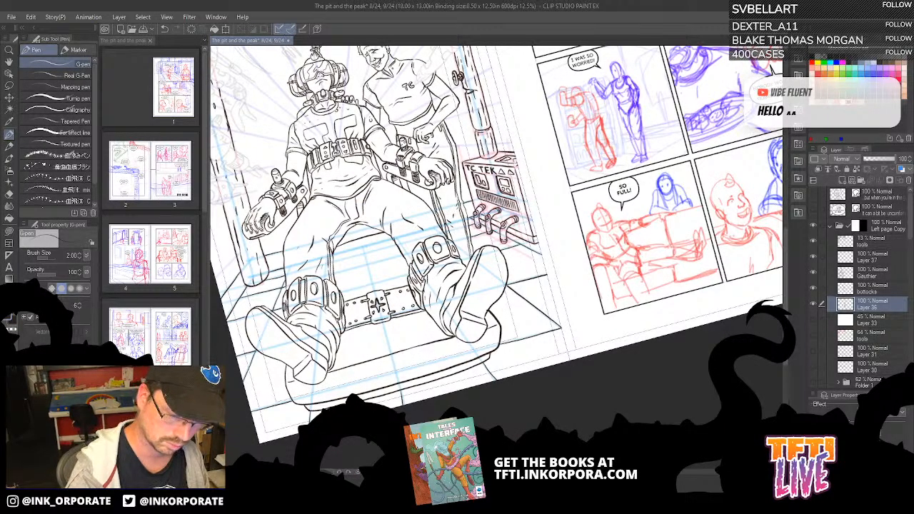
pyautogui.moveTo(463, 290); pyautogui.dragTo(549, 350)
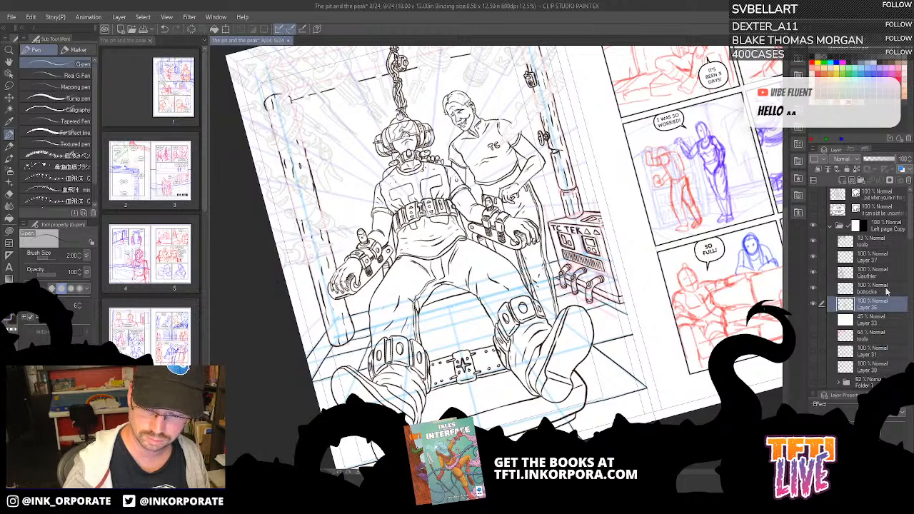
pyautogui.scroll(-3, 871, 300)
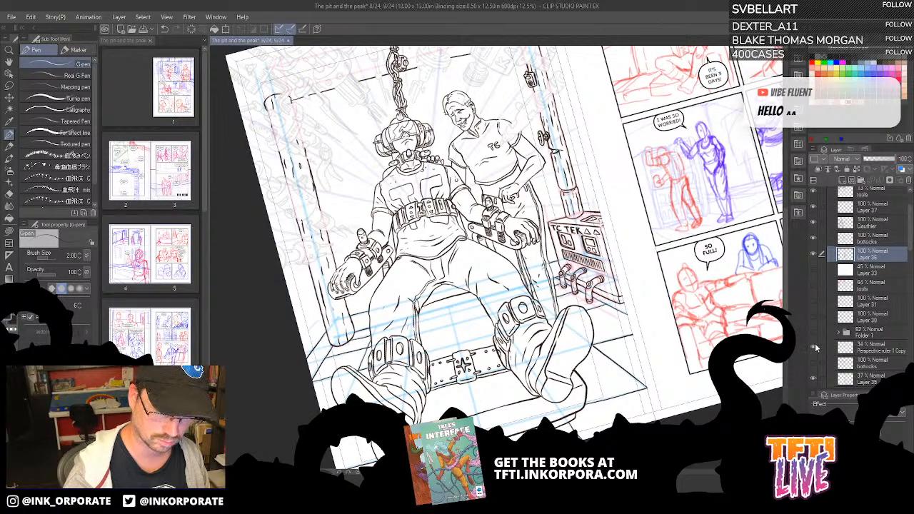
pyautogui.scroll(3, 905, 243)
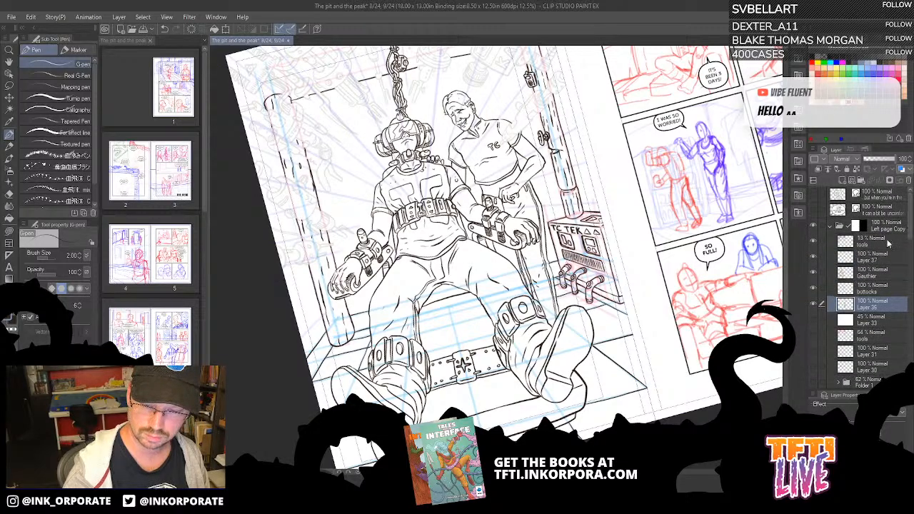
pyautogui.click(892, 241)
pyautogui.moveTo(885, 163); pyautogui.dragTo(901, 163)
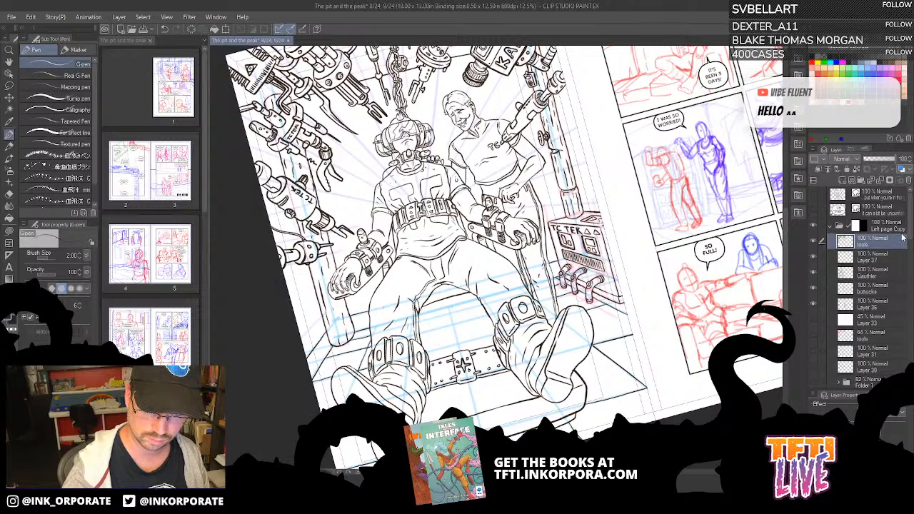
# Hide the Perspective ruler 1 Copy layer and the red and blue sketch layers, Layer 35 and Layer 34.
pyautogui.scroll(-5, 860, 292)
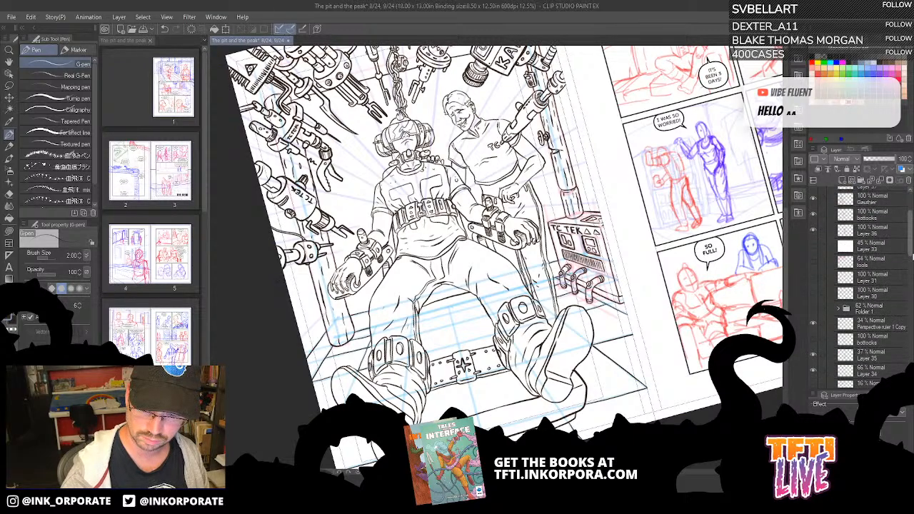
pyautogui.click(814, 319)
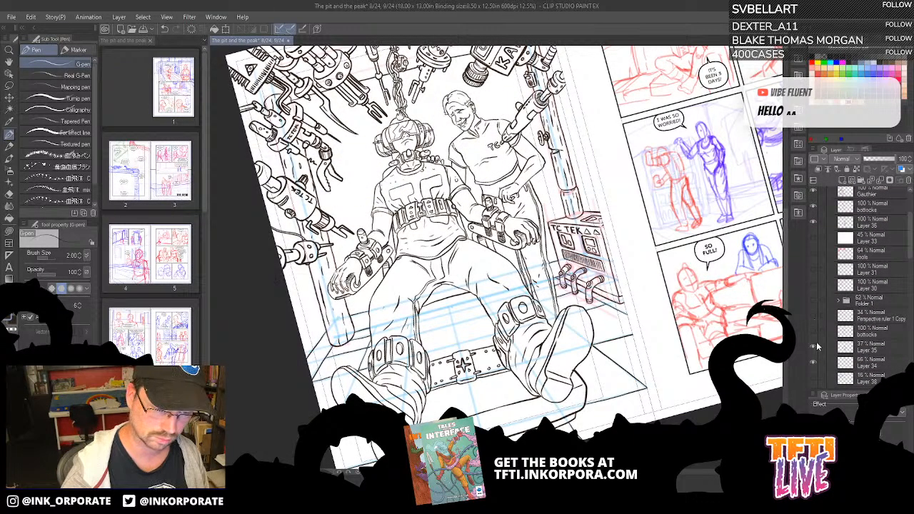
pyautogui.click(814, 347)
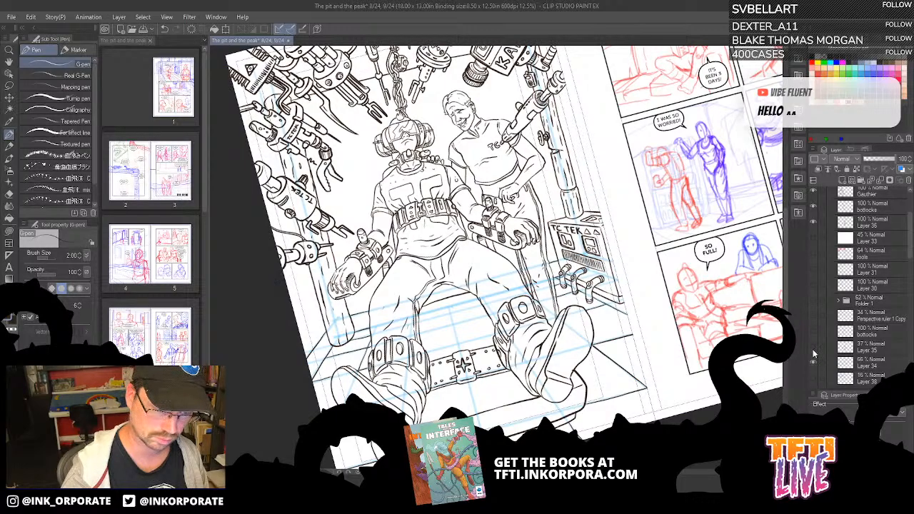
pyautogui.click(813, 363)
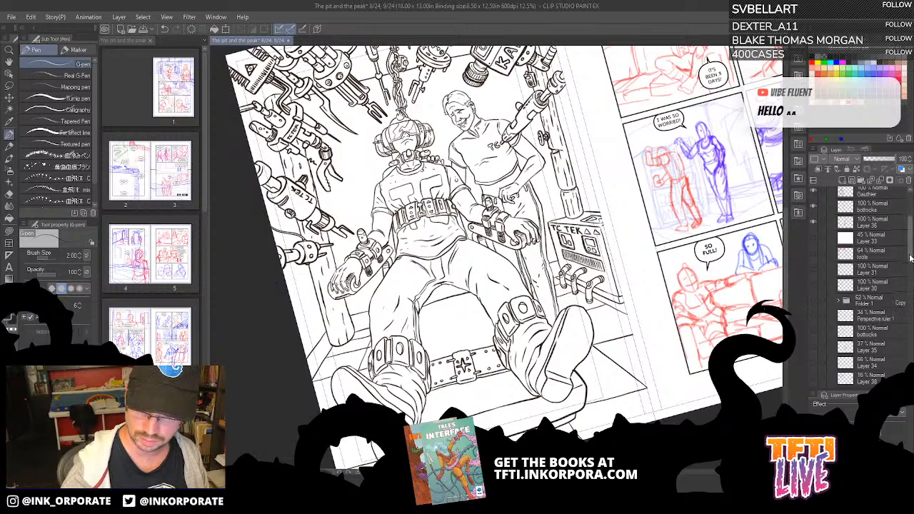
# Check the hidden sketch layers one at a time and turn on Layer 38, which holds the blue lettering sketch.
pyautogui.scroll(-5, 909, 272)
pyautogui.moveTo(910, 278); pyautogui.dragTo(910, 277)
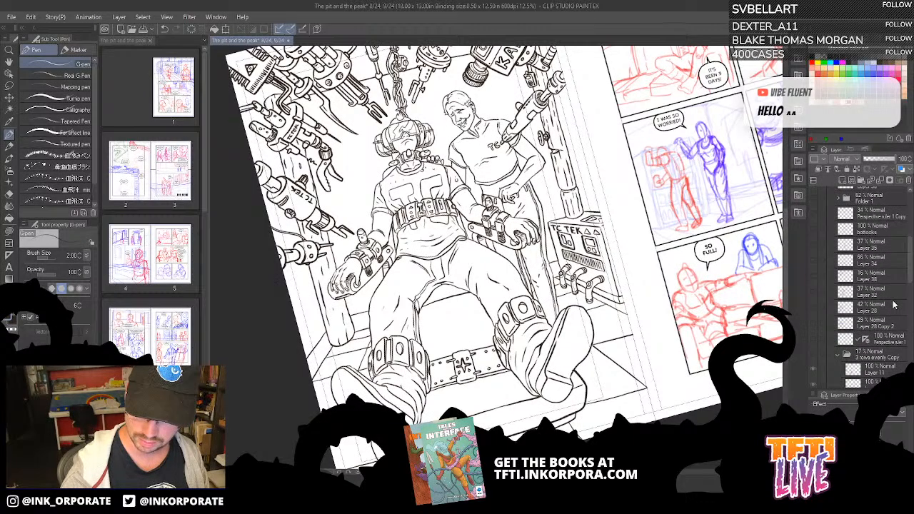
pyautogui.click(814, 356)
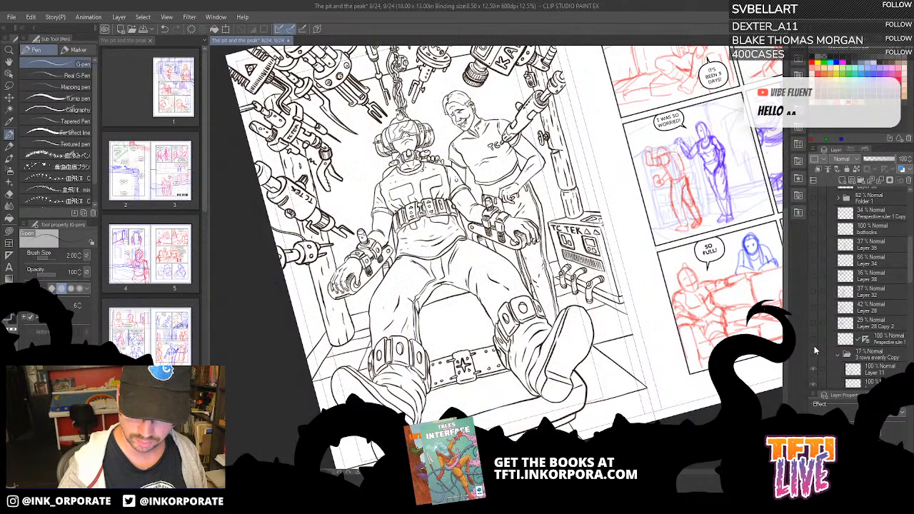
pyautogui.click(814, 341)
pyautogui.click(813, 327)
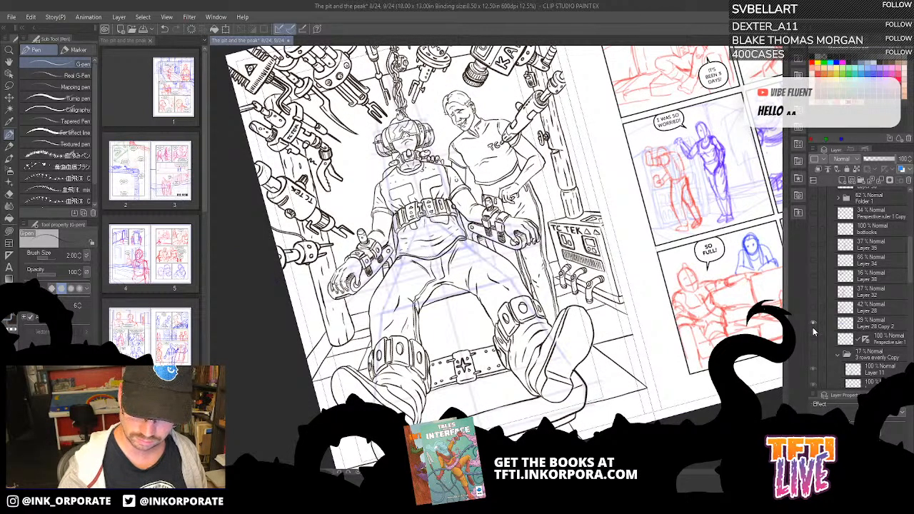
pyautogui.click(813, 325)
pyautogui.click(813, 306)
pyautogui.click(814, 306)
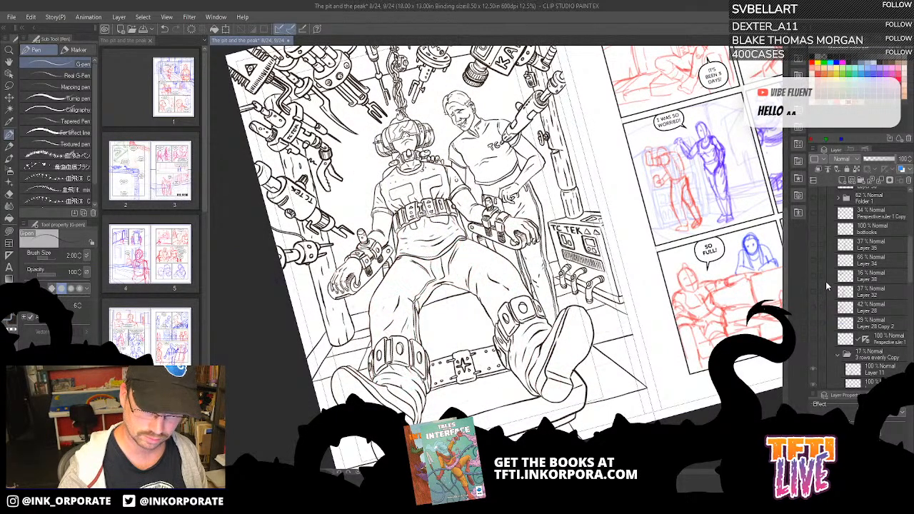
pyautogui.click(814, 293)
pyautogui.click(816, 290)
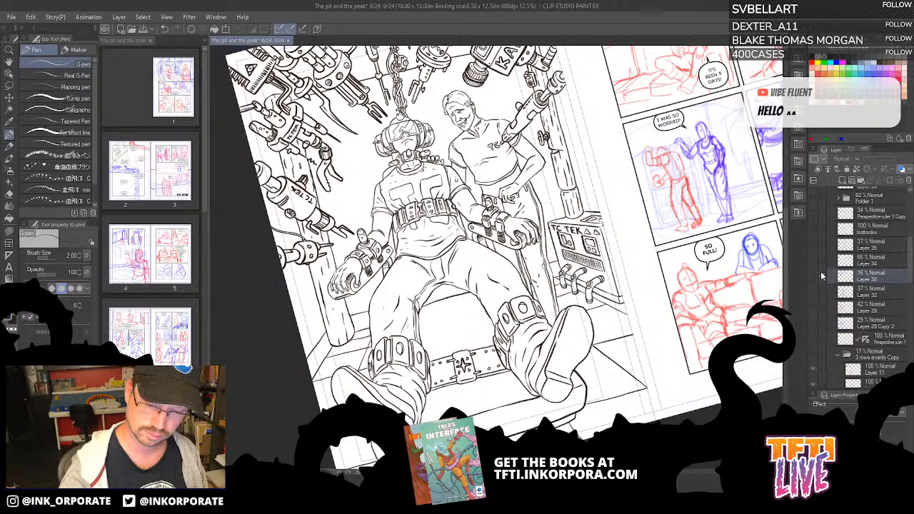
pyautogui.click(815, 277)
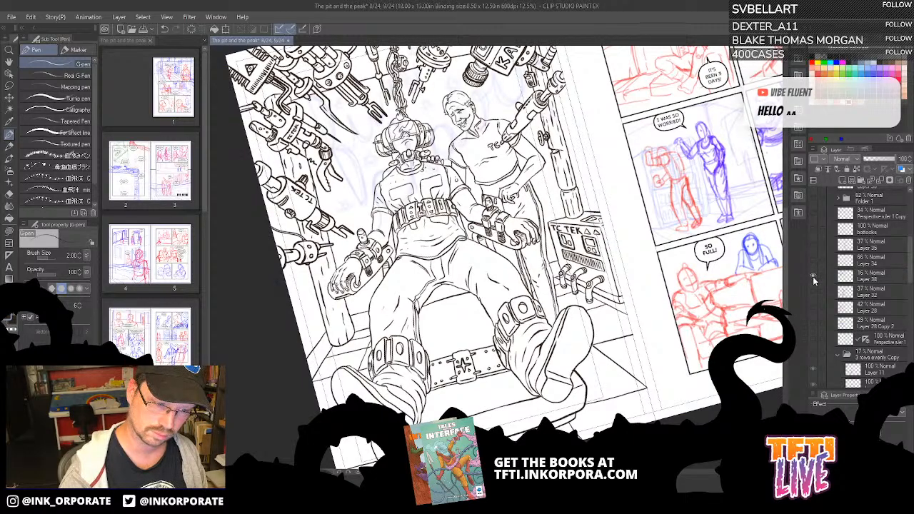
# Move the lettering sketch layer directly beneath Layer 36 and raise its opacity to 100%.
pyautogui.click(880, 277)
pyautogui.moveTo(911, 258); pyautogui.dragTo(911, 237)
pyautogui.moveTo(885, 358); pyautogui.dragTo(879, 225)
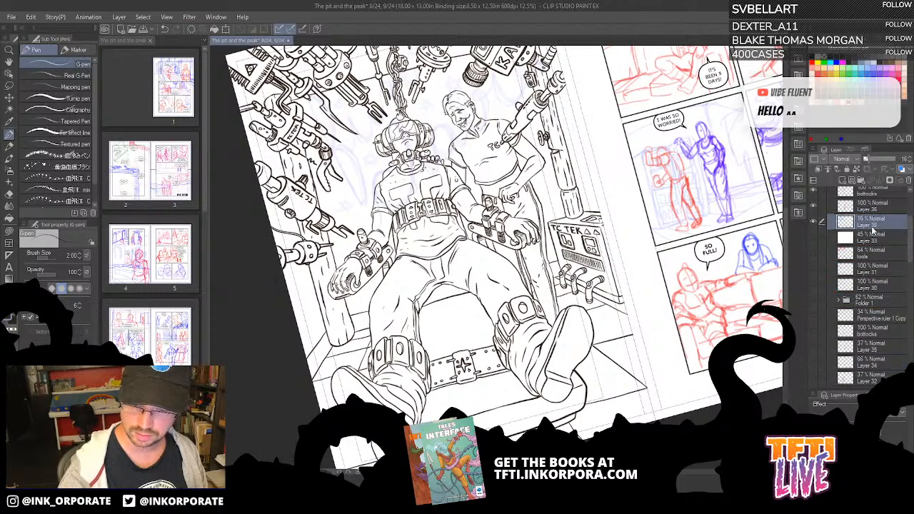
pyautogui.moveTo(874, 163); pyautogui.dragTo(896, 165)
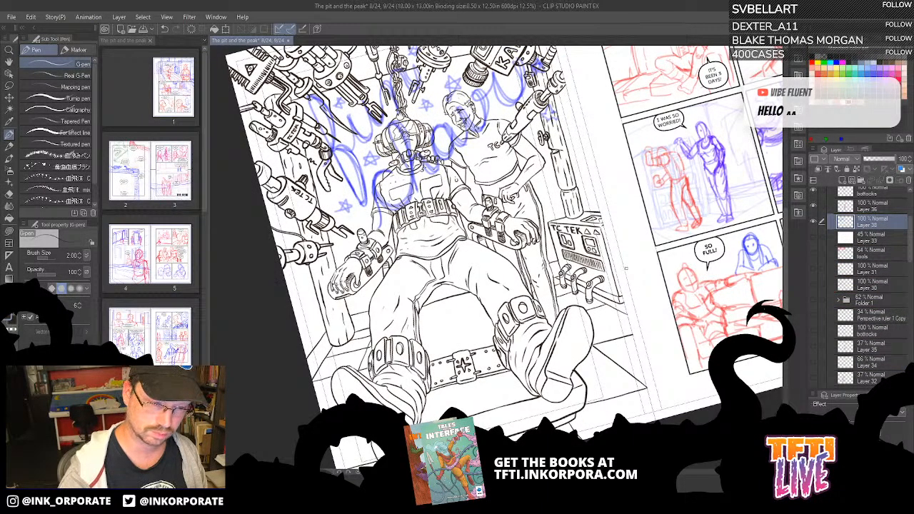
# Transform the blue lettering sketch, scaling it down slightly and positioning it across the two figures' heads.
pyautogui.moveTo(600, 306); pyautogui.dragTo(627, 356)
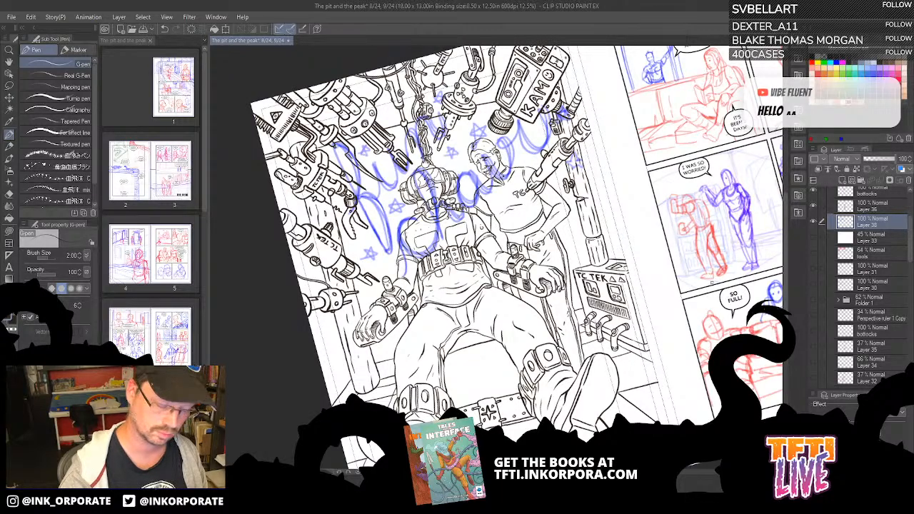
pyautogui.hotkey('ctrl', 't')
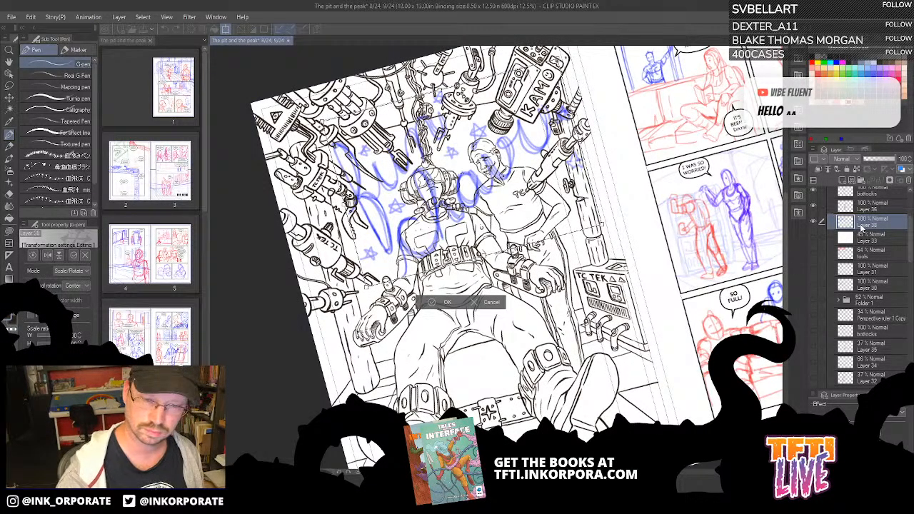
pyautogui.press('^')
pyautogui.press('^')
pyautogui.press('^')
pyautogui.moveTo(643, 104); pyautogui.dragTo(647, 173)
pyautogui.moveTo(610, 116); pyautogui.dragTo(598, 133)
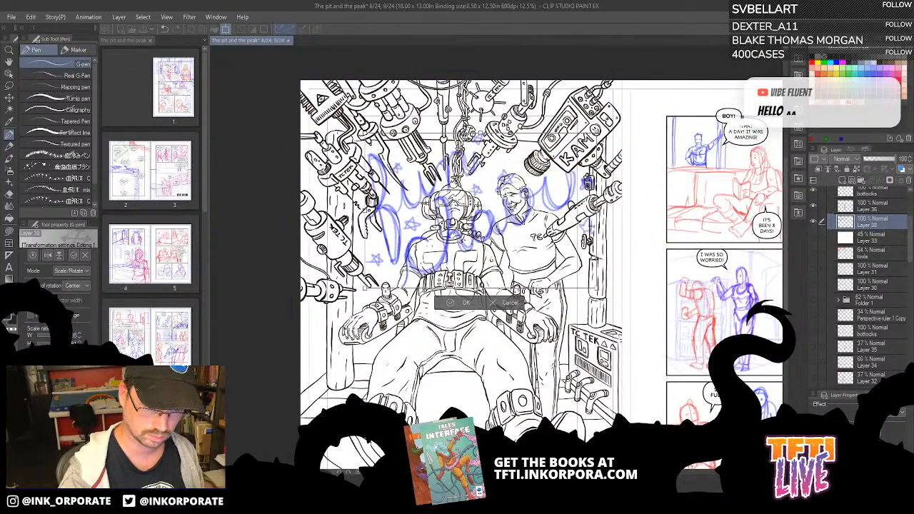
pyautogui.moveTo(366, 288); pyautogui.dragTo(365, 290)
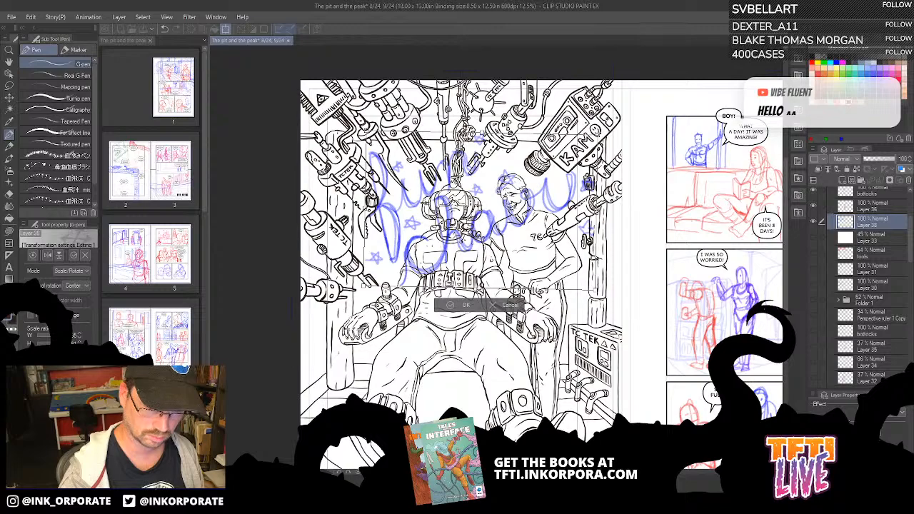
pyautogui.moveTo(604, 128); pyautogui.dragTo(600, 122)
pyautogui.moveTo(367, 294); pyautogui.dragTo(365, 291)
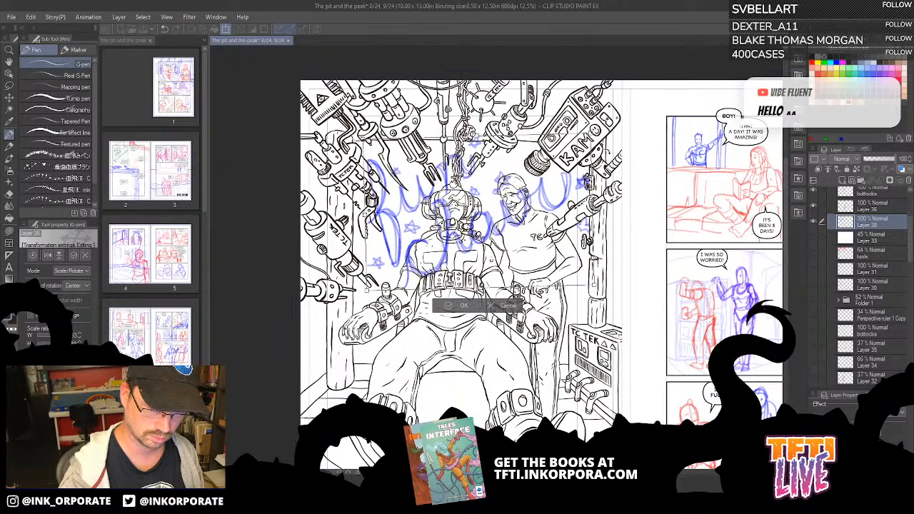
pyautogui.moveTo(574, 203); pyautogui.dragTo(571, 202)
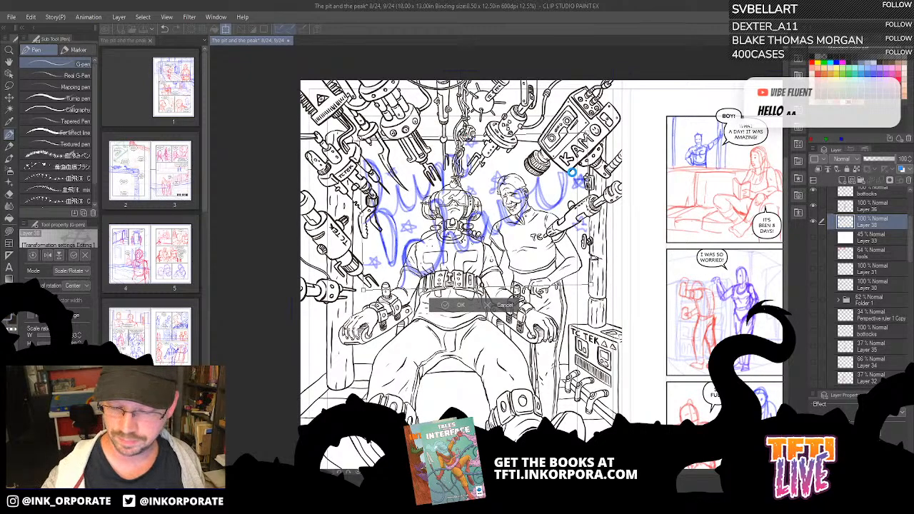
pyautogui.press('Return')
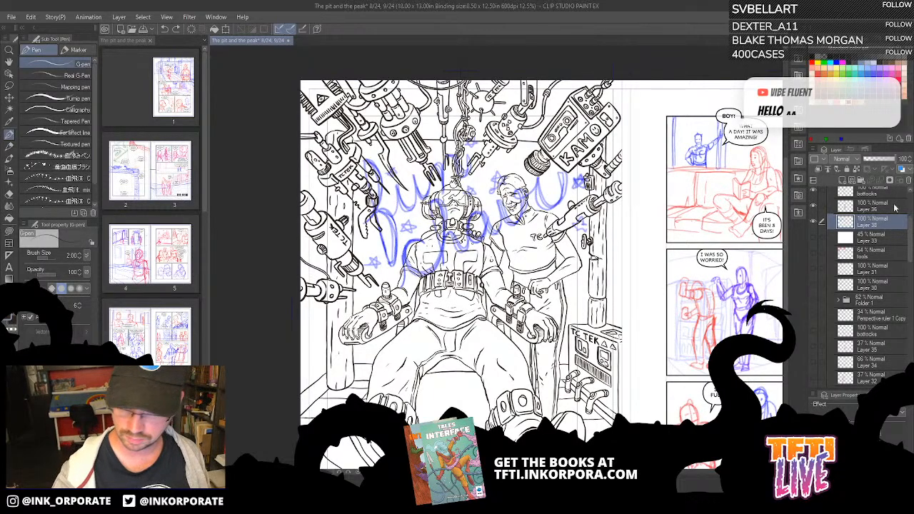
# Add a new layer at the top of the Left page Copy folder and show the 45% white layer directly beneath it.
pyautogui.click(843, 180)
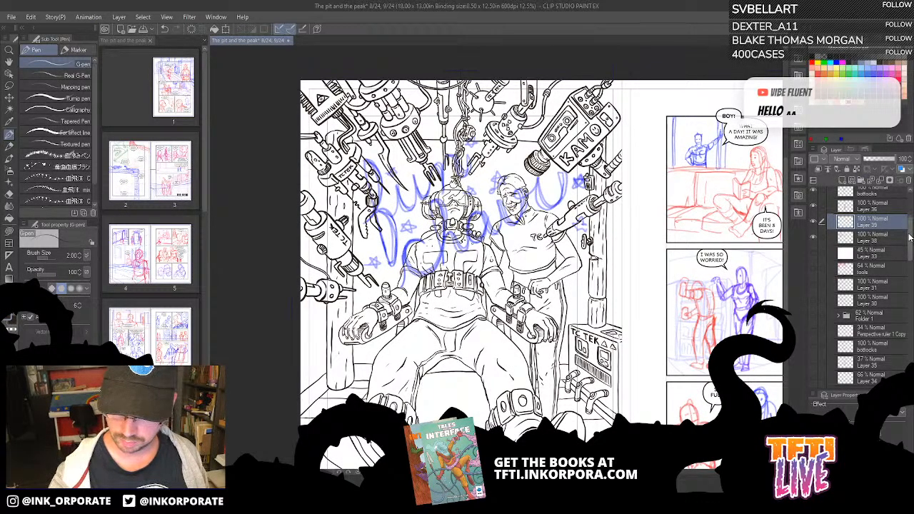
pyautogui.scroll(5, 893, 271)
pyautogui.moveTo(893, 318); pyautogui.dragTo(890, 230)
pyautogui.click(883, 336)
pyautogui.moveTo(886, 350); pyautogui.dragTo(894, 250)
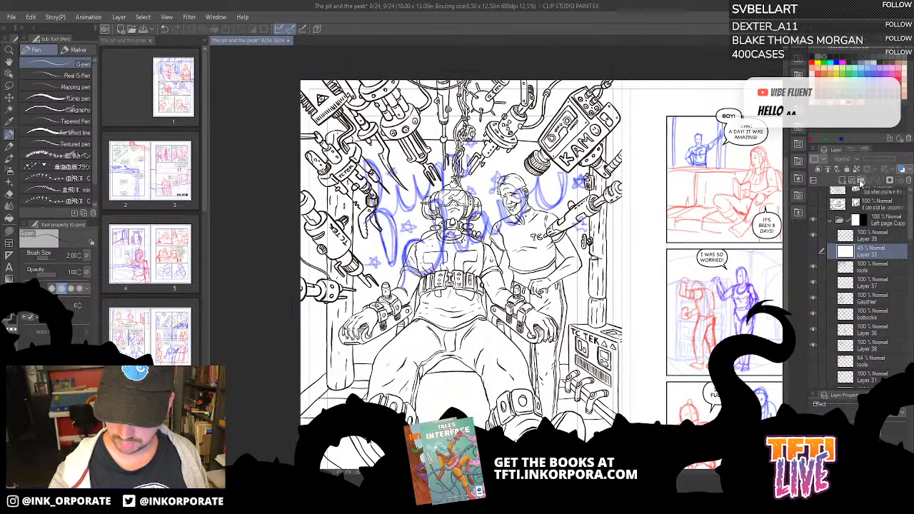
pyautogui.click(814, 252)
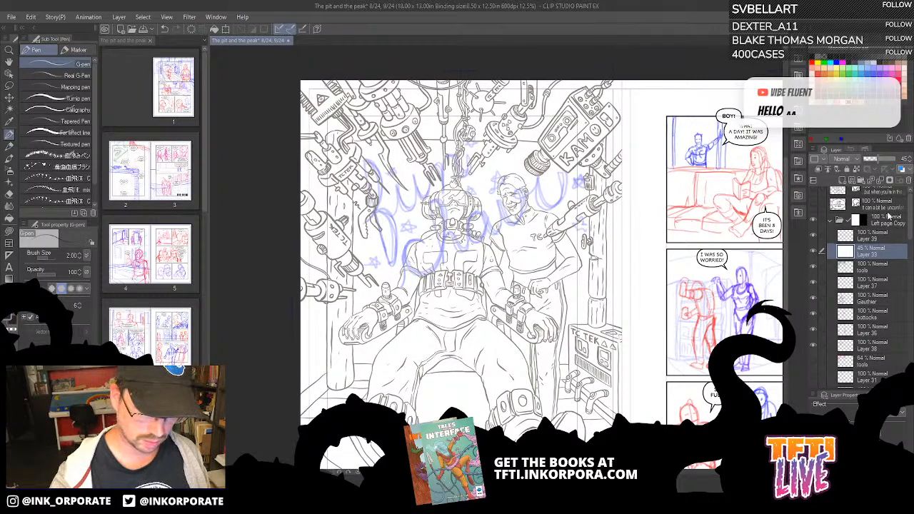
# Move the blue lettering sketch layer above the white layer, just beneath the new empty layer.
pyautogui.click(883, 235)
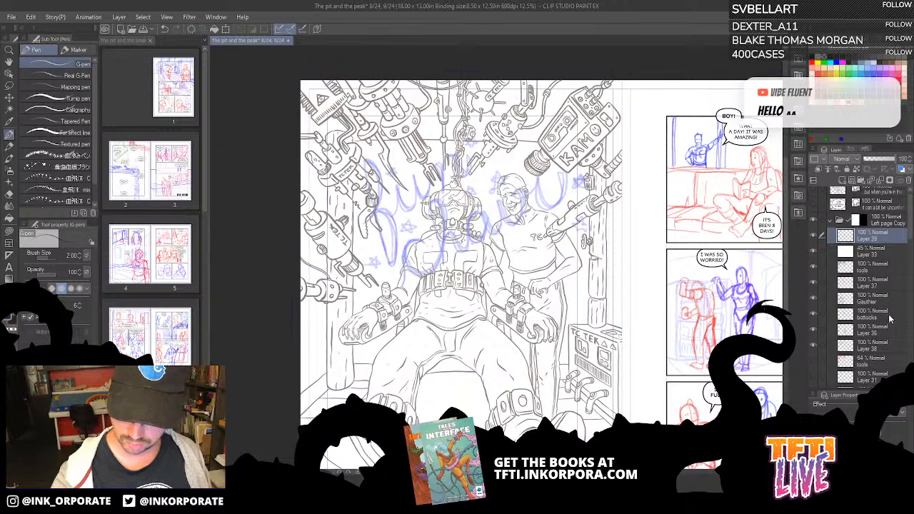
pyautogui.click(814, 347)
pyautogui.click(814, 347)
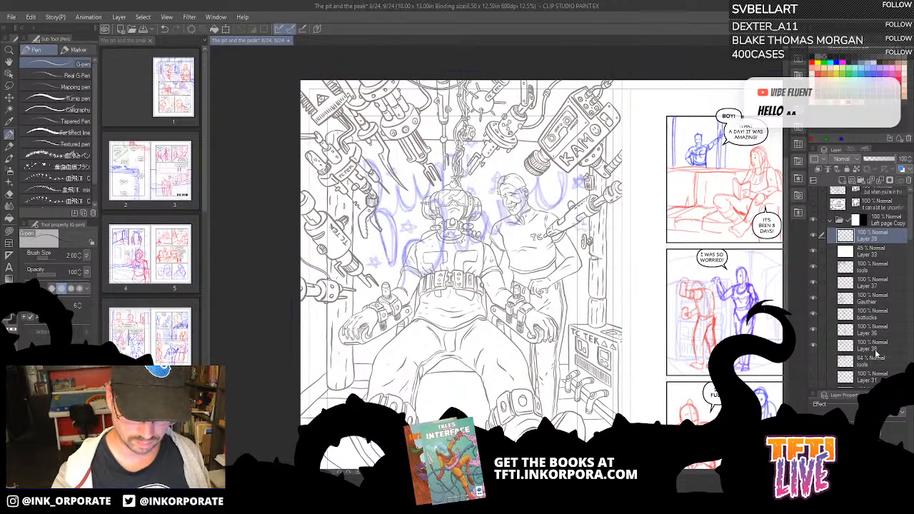
pyautogui.moveTo(857, 350); pyautogui.dragTo(864, 252)
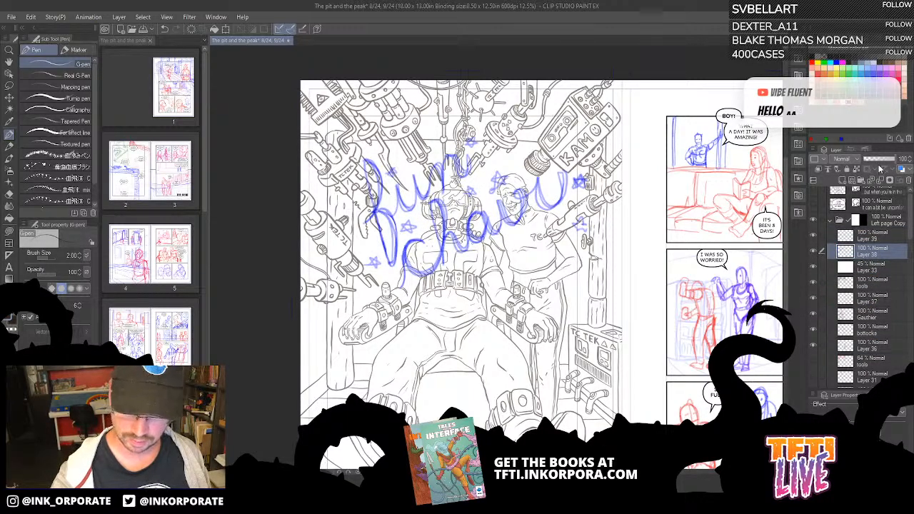
# Select the empty Layer 39 and ink the outer curve of the f's upper loop over the blue lettering sketch.
pyautogui.click(875, 237)
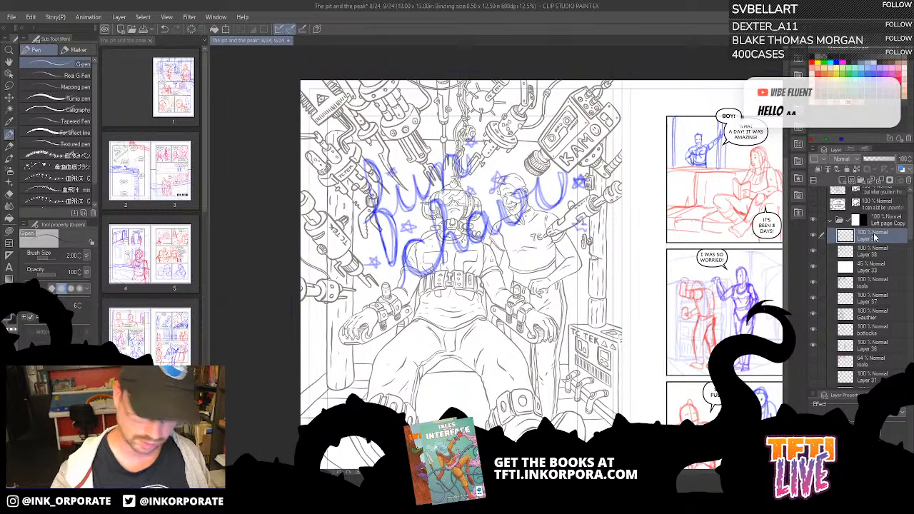
pyautogui.hotkey('ctrl', '+')
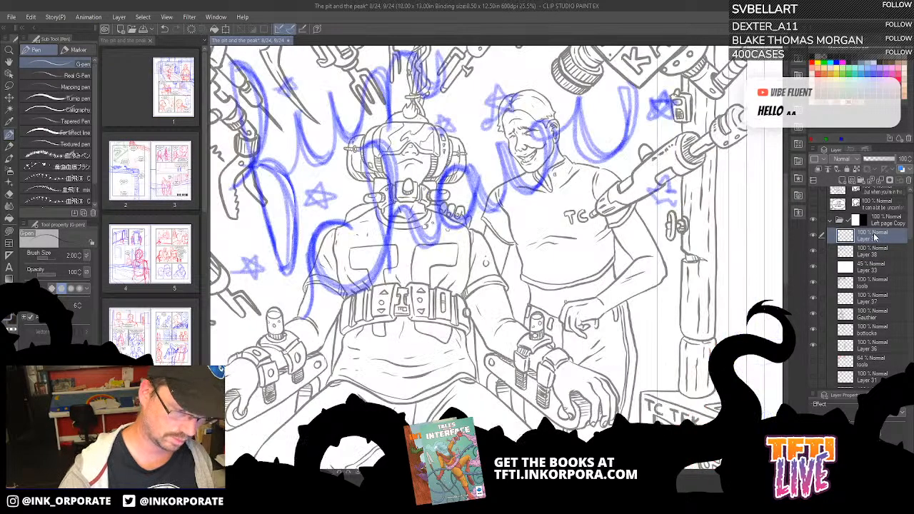
pyautogui.moveTo(348, 256); pyautogui.dragTo(455, 305)
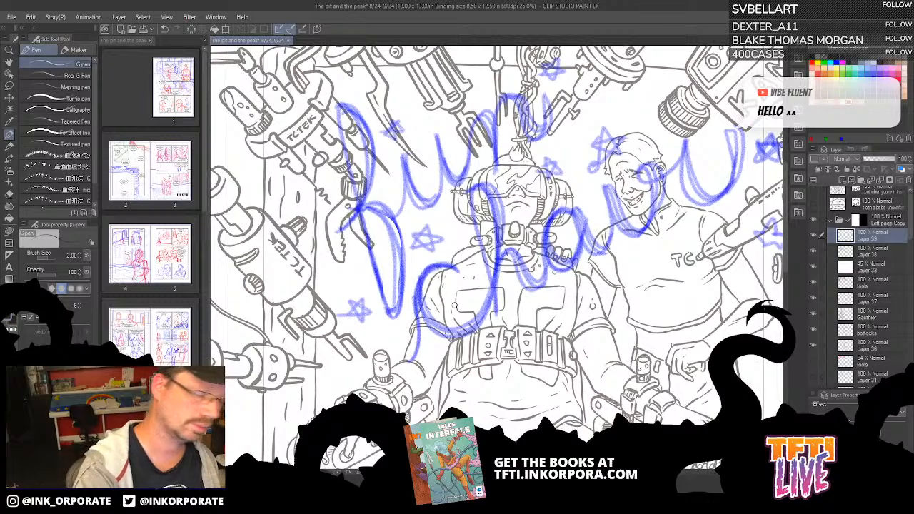
pyautogui.moveTo(477, 216); pyautogui.dragTo(534, 178)
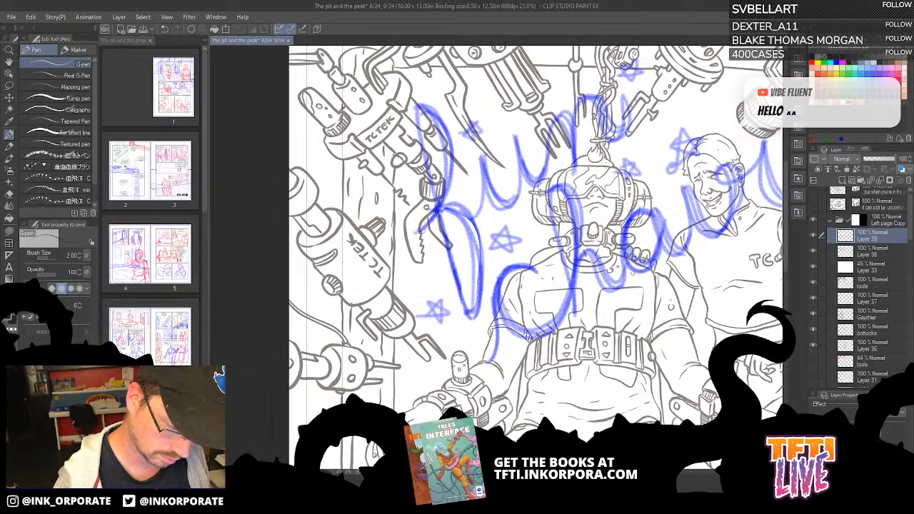
pyautogui.moveTo(417, 233); pyautogui.dragTo(430, 218)
pyautogui.moveTo(460, 179)
pyautogui.mouseDown()
pyautogui.moveTo(466, 210)
pyautogui.moveTo(455, 220)
pyautogui.moveTo(455, 154)
pyautogui.moveTo(430, 134)
pyautogui.mouseUp()
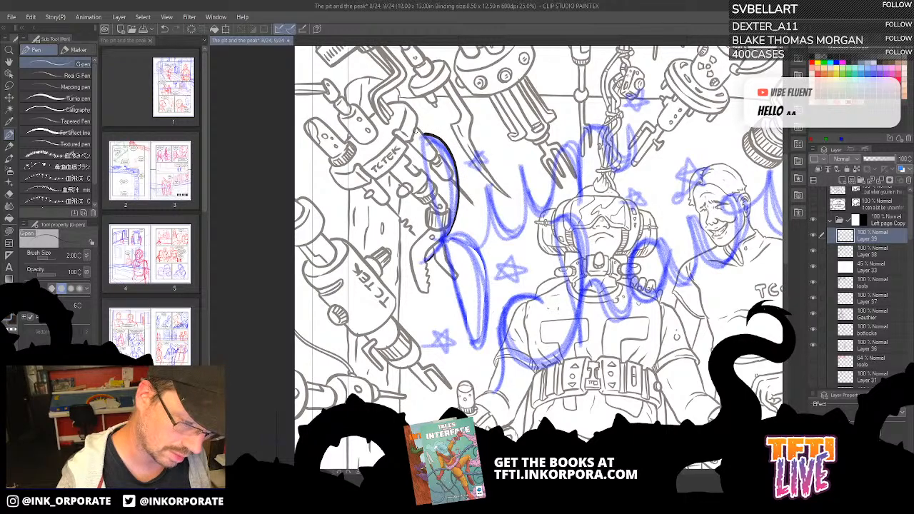
# Ink the straighter inner side of the f's upper loop up to its tip, redoing the first stroke.
pyautogui.press('^')
pyautogui.press('^')
pyautogui.press('^')
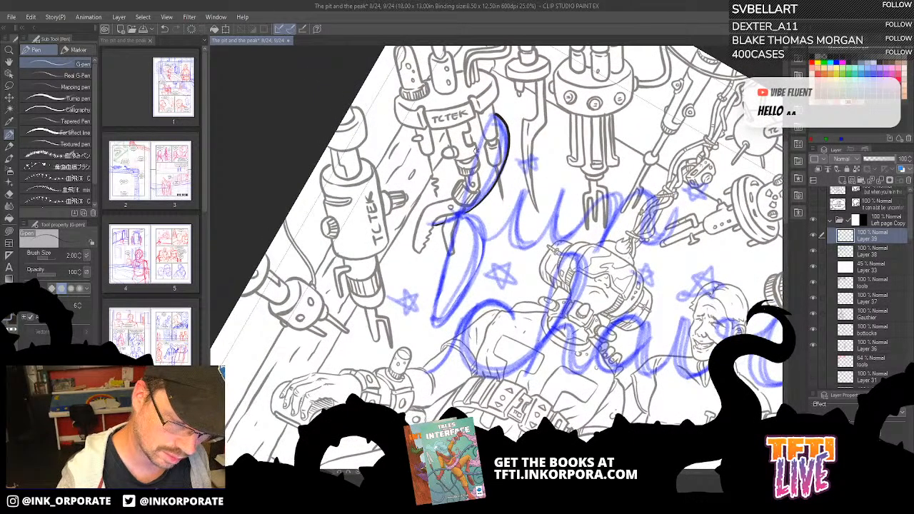
pyautogui.moveTo(476, 150); pyautogui.dragTo(486, 138)
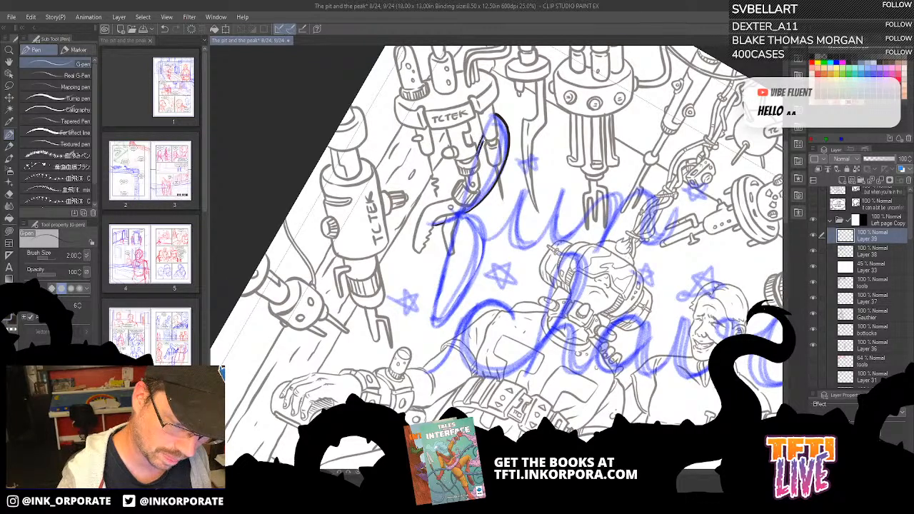
pyautogui.hotkey('ctrl', 'z')
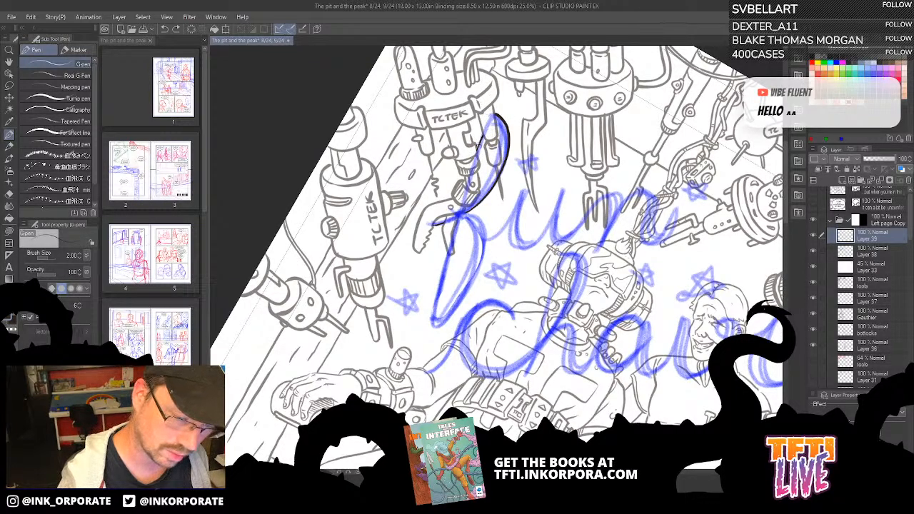
pyautogui.hotkey('ctrl', 'z')
pyautogui.moveTo(471, 171); pyautogui.dragTo(497, 109)
pyautogui.moveTo(474, 175); pyautogui.dragTo(491, 122)
# Thicken the outer curve of the f's upper loop with a second line along its inside.
pyautogui.press('^')
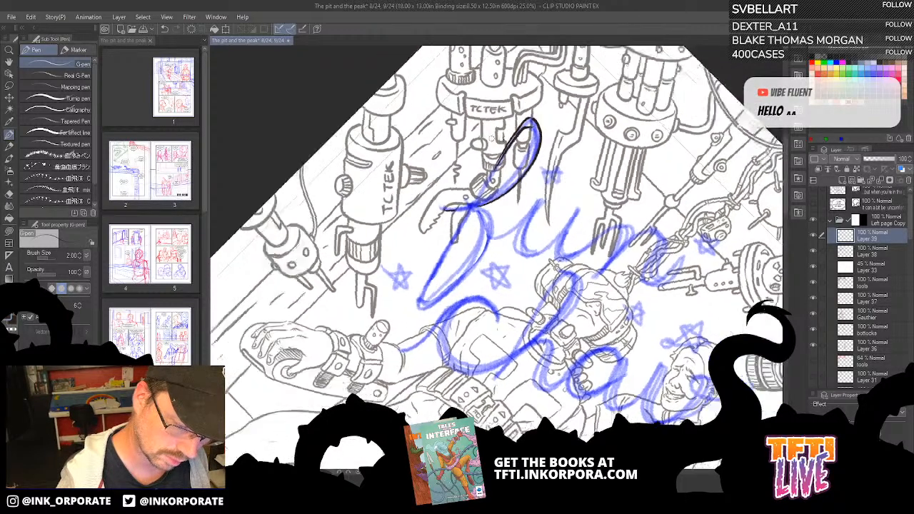
pyautogui.scroll(-5, 496, 233)
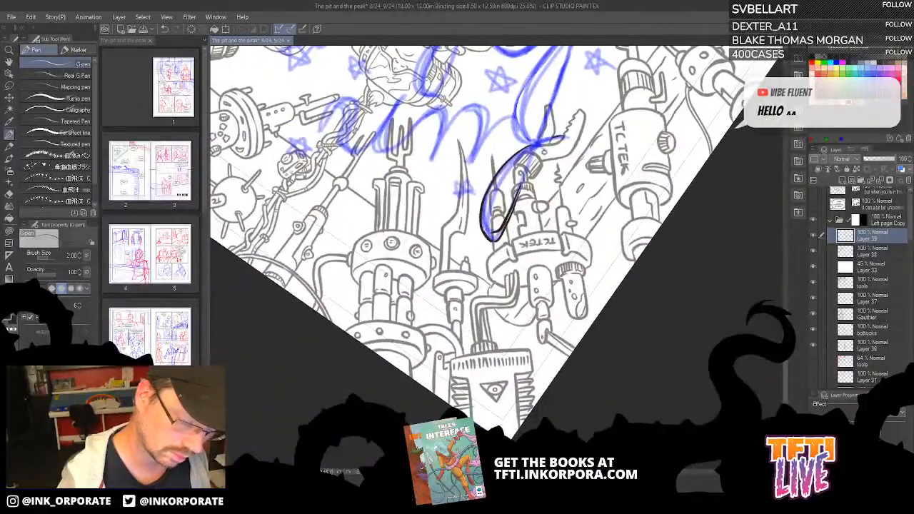
pyautogui.moveTo(489, 223)
pyautogui.mouseDown()
pyautogui.moveTo(521, 153)
pyautogui.moveTo(552, 121)
pyautogui.mouseUp()
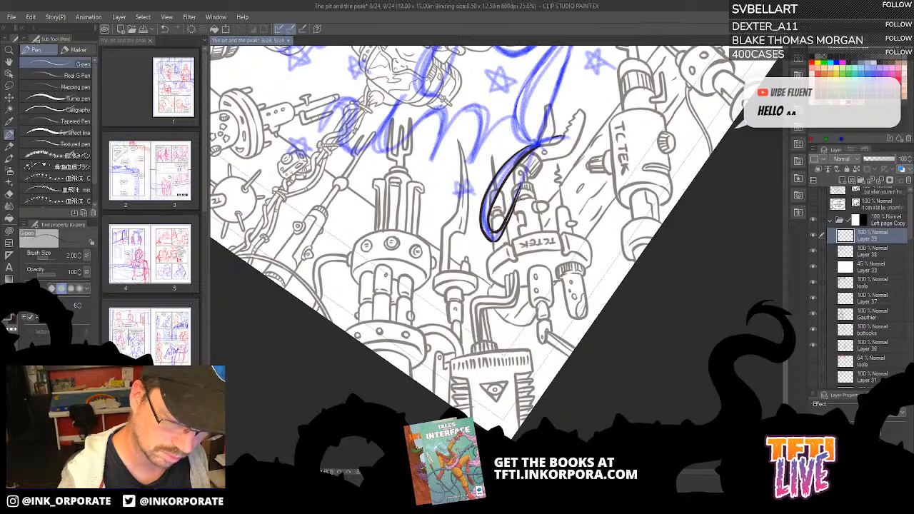
# Extend the upper loop's curve into a short pointed tail past the f's crossing point.
pyautogui.press('^')
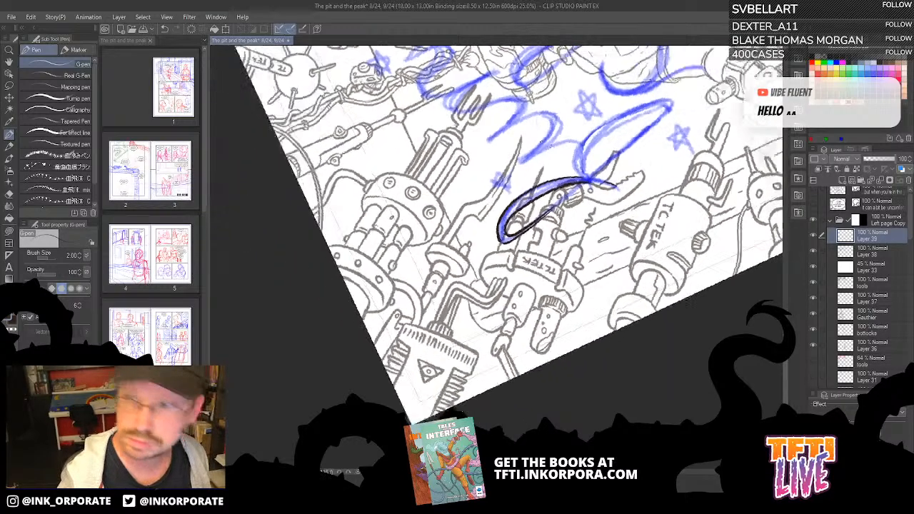
pyautogui.press('^')
pyautogui.press('^')
pyautogui.press('^')
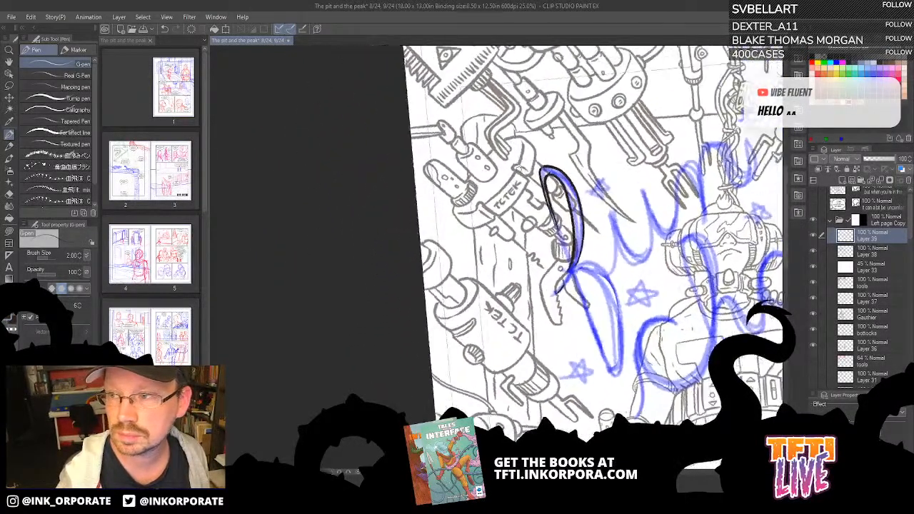
pyautogui.moveTo(516, 285); pyautogui.dragTo(506, 264)
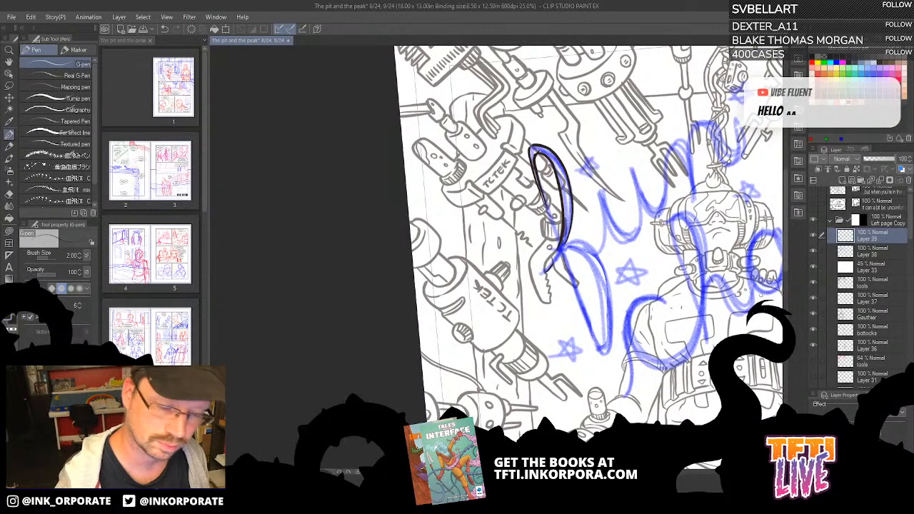
pyautogui.press('^')
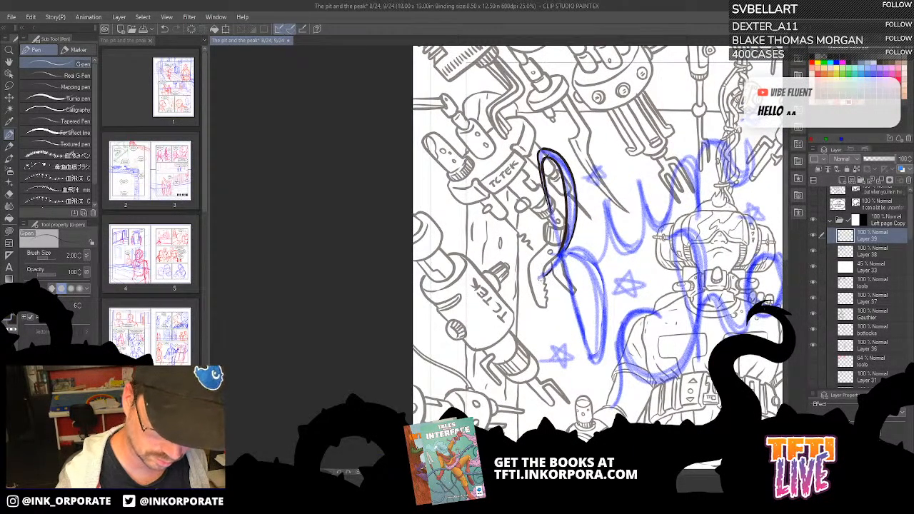
pyautogui.moveTo(540, 275); pyautogui.dragTo(564, 254)
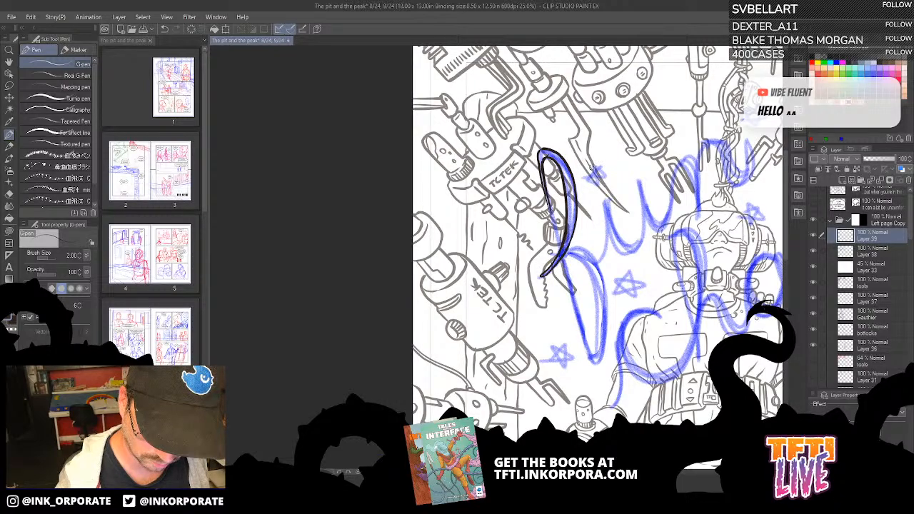
# Ink the f's long diagonal stem from the upper loop to its lower tip and thicken it with parallel strokes.
pyautogui.press('^')
pyautogui.press('^')
pyautogui.press('^')
pyautogui.press('^')
pyautogui.press('^')
pyautogui.press('^')
pyautogui.press('^')
pyautogui.press('^')
pyautogui.press('^')
pyautogui.press('^')
pyautogui.moveTo(528, 348); pyautogui.dragTo(583, 225)
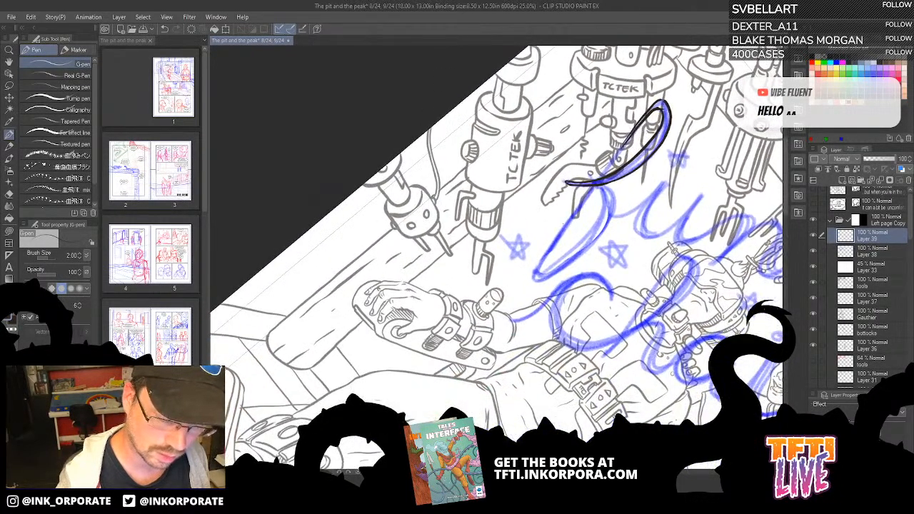
pyautogui.moveTo(536, 279); pyautogui.dragTo(629, 138)
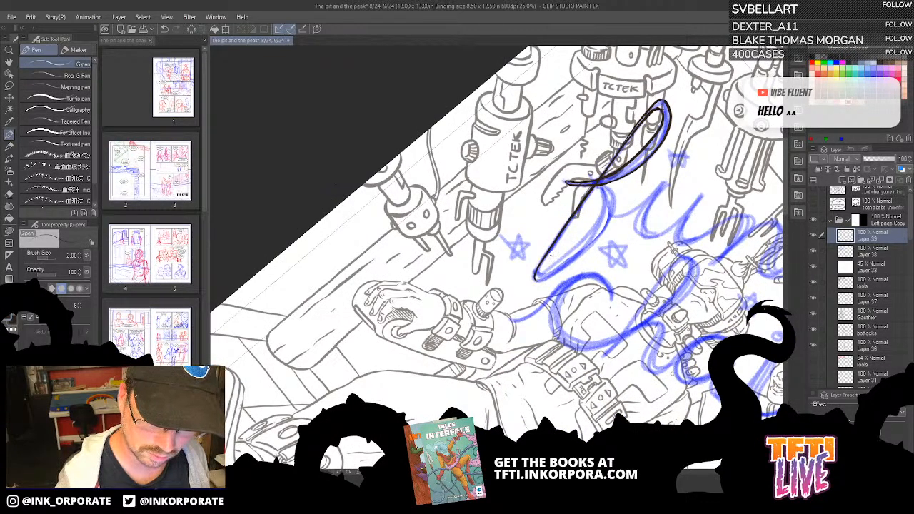
pyautogui.moveTo(539, 279); pyautogui.dragTo(636, 130)
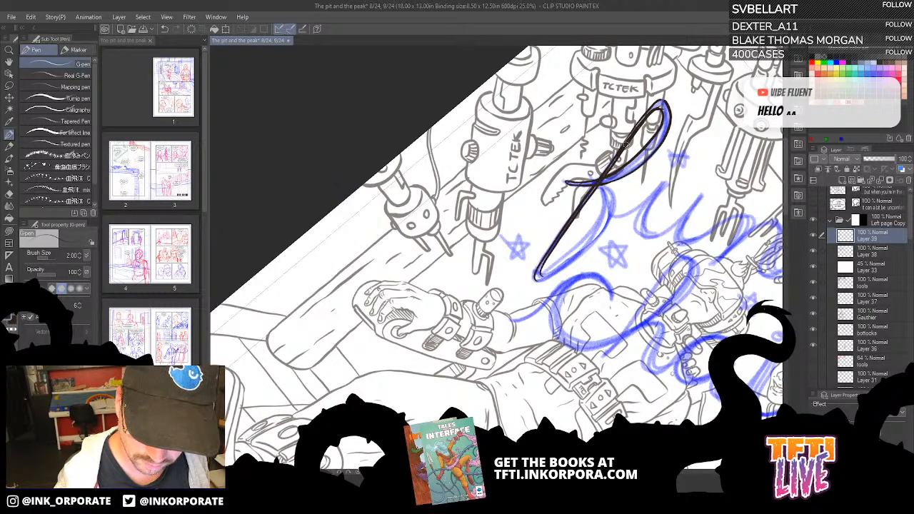
pyautogui.moveTo(625, 145); pyautogui.dragTo(660, 105)
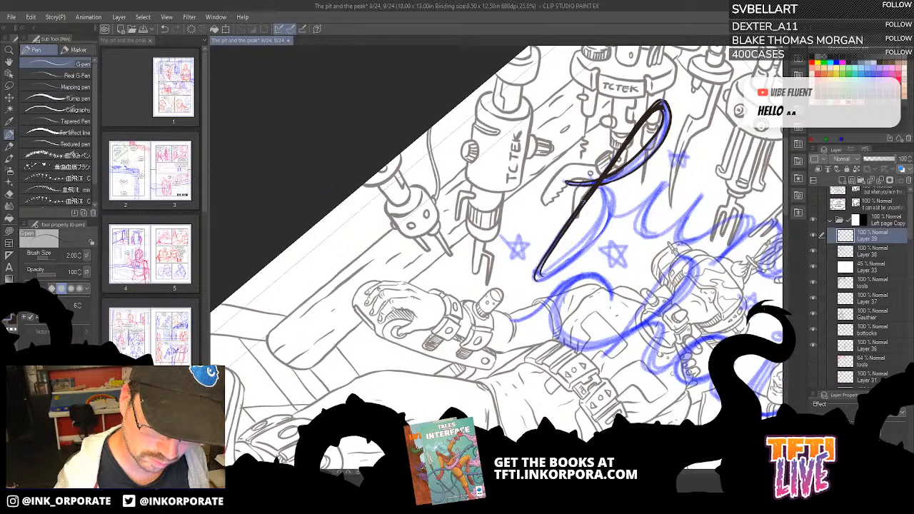
# Ink the curved side of the f's lower loop from the stem crossing to the lower tip, thickening it with a second stroke.
pyautogui.press('^')
pyautogui.press('^')
pyautogui.press('^')
pyautogui.press('^')
pyautogui.press('^')
pyautogui.press('^')
pyautogui.press('^')
pyautogui.press('^')
pyautogui.press('^')
pyautogui.press('^')
pyautogui.press('^')
pyautogui.press('^')
pyautogui.press('^')
pyautogui.press('^')
pyautogui.press('^')
pyautogui.press('^')
pyautogui.press('^')
pyautogui.press('^')
pyautogui.press('^')
pyautogui.press('^')
pyautogui.press('^')
pyautogui.press('^')
pyautogui.press('^')
pyautogui.press('^')
pyautogui.press('^')
pyautogui.press('^')
pyautogui.press('^')
pyautogui.press('^')
pyautogui.press('^')
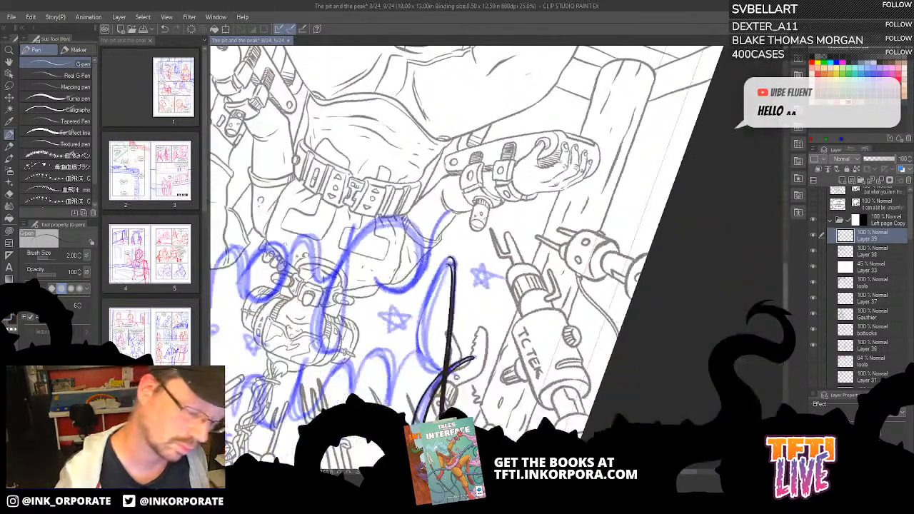
pyautogui.moveTo(502, 290)
pyautogui.mouseDown()
pyautogui.moveTo(477, 258)
pyautogui.moveTo(478, 230)
pyautogui.moveTo(507, 181)
pyautogui.mouseUp()
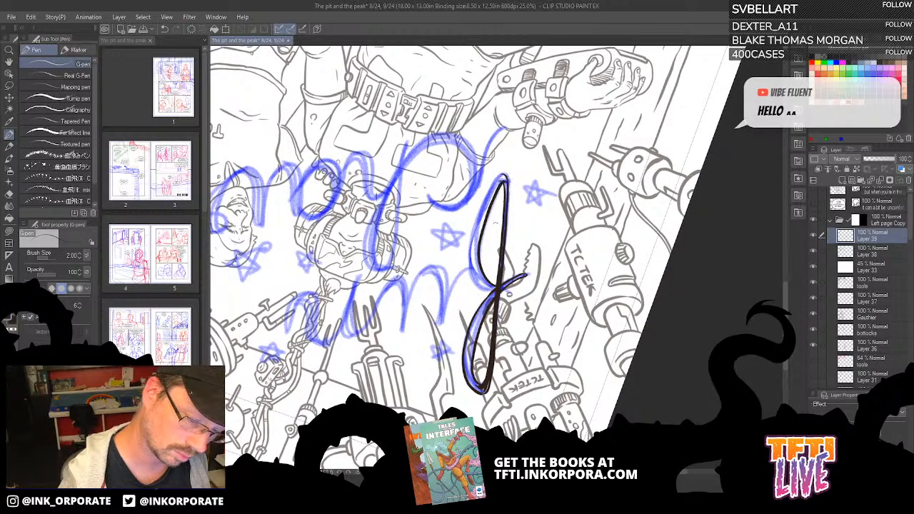
pyautogui.moveTo(493, 292)
pyautogui.mouseDown()
pyautogui.moveTo(473, 276)
pyautogui.moveTo(468, 247)
pyautogui.moveTo(476, 213)
pyautogui.moveTo(503, 178)
pyautogui.mouseUp()
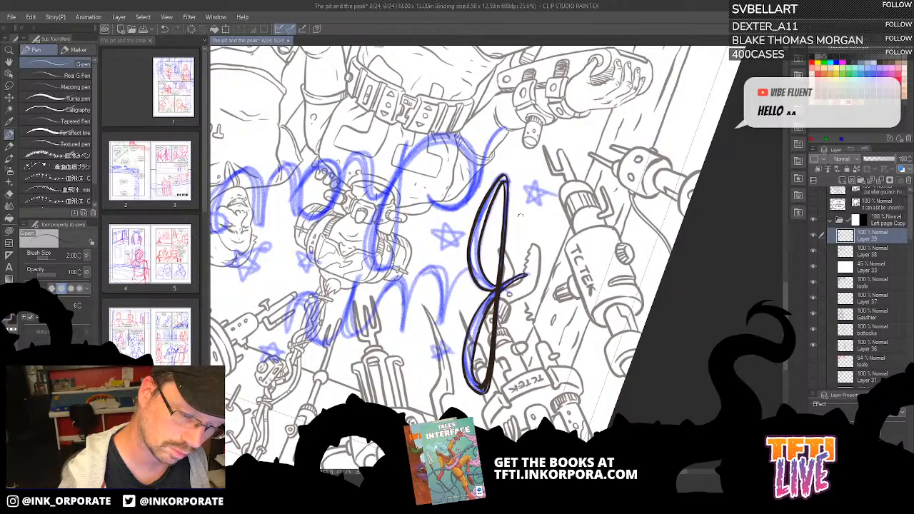
# Ink the letter u and the first arch of the n over the sketch, thickening their strokes.
pyautogui.press('^')
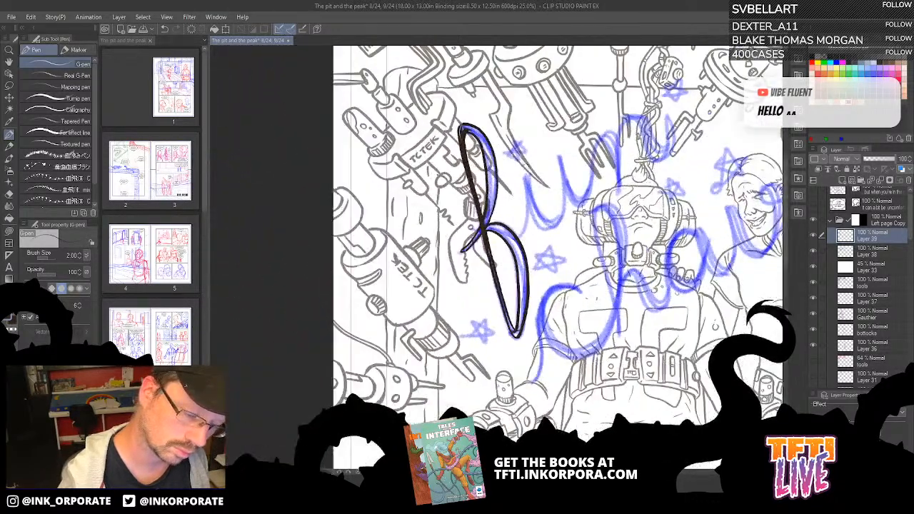
pyautogui.moveTo(515, 238)
pyautogui.mouseDown()
pyautogui.moveTo(526, 213)
pyautogui.moveTo(521, 168)
pyautogui.moveTo(534, 180)
pyautogui.moveTo(559, 158)
pyautogui.mouseUp()
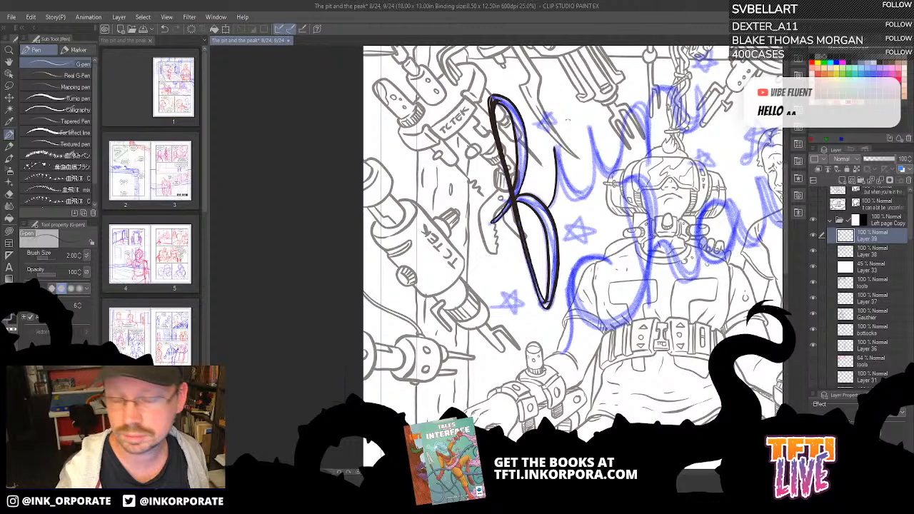
pyautogui.moveTo(559, 146)
pyautogui.mouseDown()
pyautogui.moveTo(570, 188)
pyautogui.moveTo(591, 171)
pyautogui.moveTo(589, 127)
pyautogui.moveTo(609, 174)
pyautogui.mouseUp()
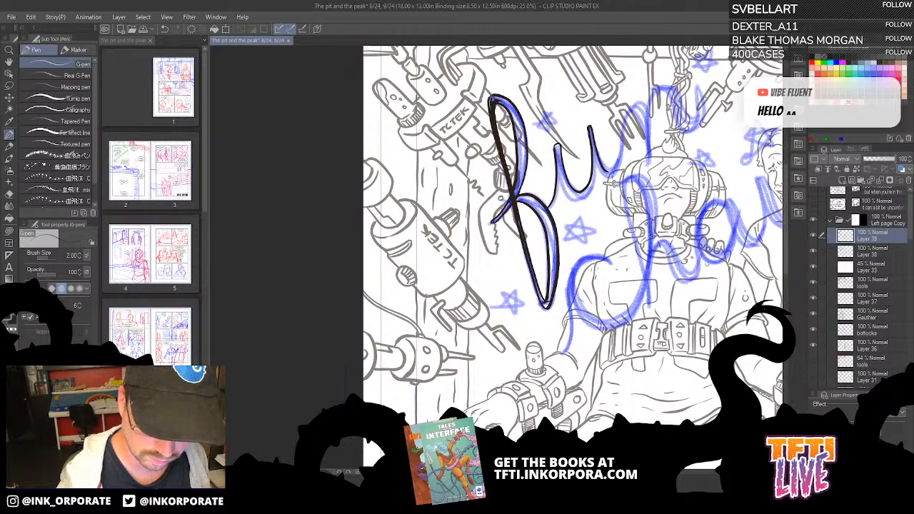
pyautogui.moveTo(548, 208)
pyautogui.mouseDown()
pyautogui.moveTo(558, 148)
pyautogui.moveTo(568, 201)
pyautogui.moveTo(588, 200)
pyautogui.moveTo(598, 179)
pyautogui.moveTo(594, 110)
pyautogui.mouseUp()
pyautogui.moveTo(591, 158)
pyautogui.mouseDown()
pyautogui.moveTo(609, 181)
pyautogui.moveTo(623, 167)
pyautogui.moveTo(627, 121)
pyautogui.moveTo(642, 101)
pyautogui.mouseUp()
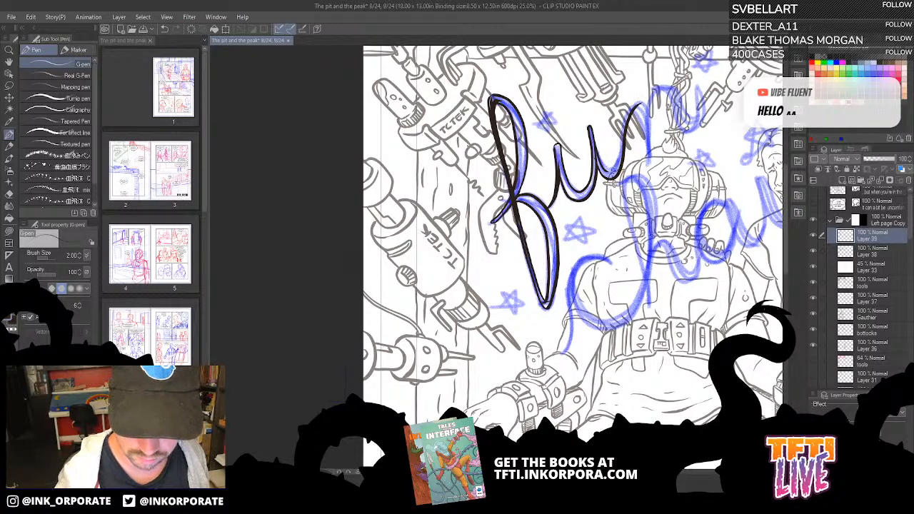
pyautogui.moveTo(595, 147)
pyautogui.mouseDown()
pyautogui.moveTo(608, 169)
pyautogui.moveTo(643, 101)
pyautogui.moveTo(647, 164)
pyautogui.moveTo(650, 91)
pyautogui.mouseUp()
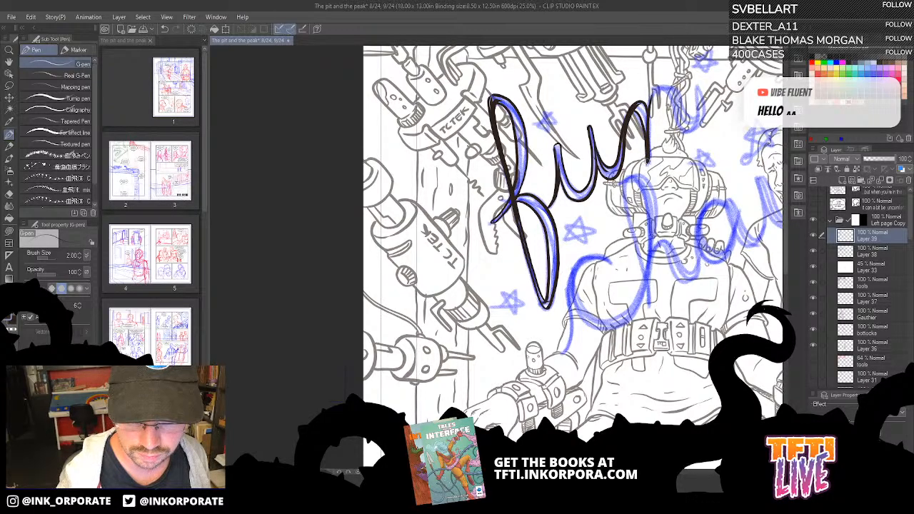
# Finish inking the n and outline small stars above its end and beside the seated figure's helmet.
pyautogui.moveTo(648, 163)
pyautogui.mouseDown()
pyautogui.moveTo(655, 89)
pyautogui.moveTo(687, 137)
pyautogui.moveTo(700, 84)
pyautogui.moveTo(694, 114)
pyautogui.moveTo(673, 84)
pyautogui.moveTo(656, 83)
pyautogui.moveTo(651, 95)
pyautogui.moveTo(675, 82)
pyautogui.moveTo(665, 141)
pyautogui.mouseUp()
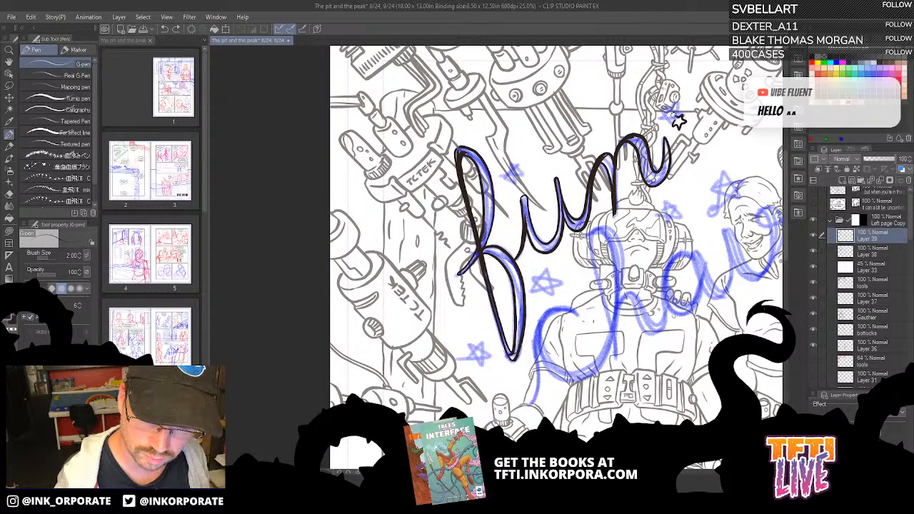
pyautogui.moveTo(679, 120); pyautogui.dragTo(653, 68)
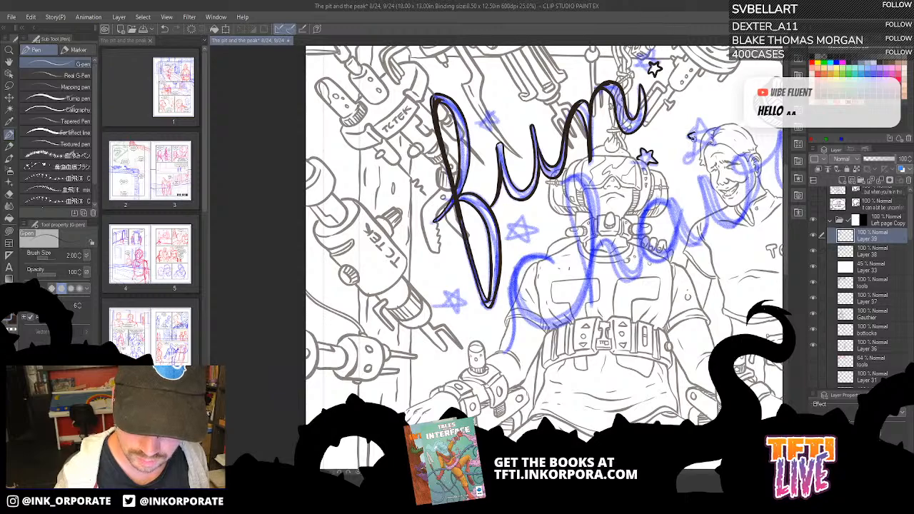
pyautogui.moveTo(692, 137)
pyautogui.mouseDown()
pyautogui.moveTo(696, 149)
pyautogui.moveTo(700, 120)
pyautogui.moveTo(712, 130)
pyautogui.mouseUp()
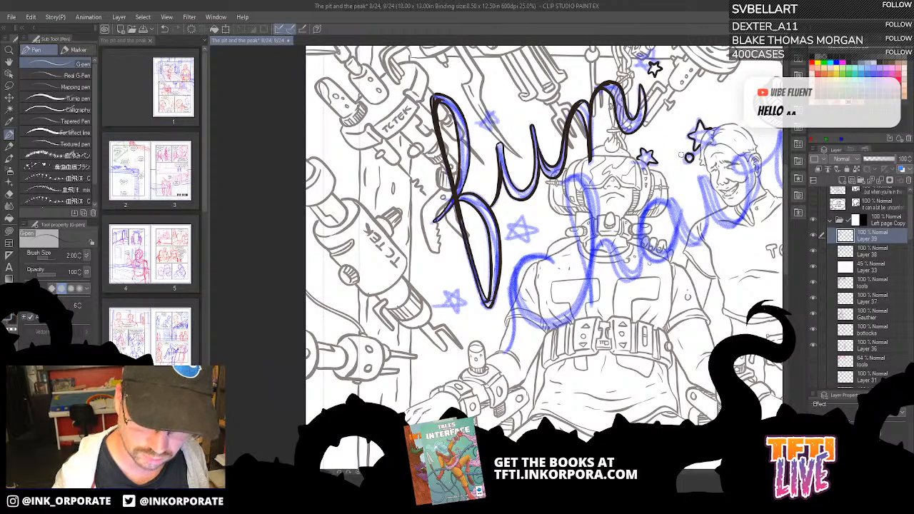
pyautogui.hotkey('ctrl', 'z')
pyautogui.hotkey('ctrl', 'z')
pyautogui.hotkey('ctrl', 'z')
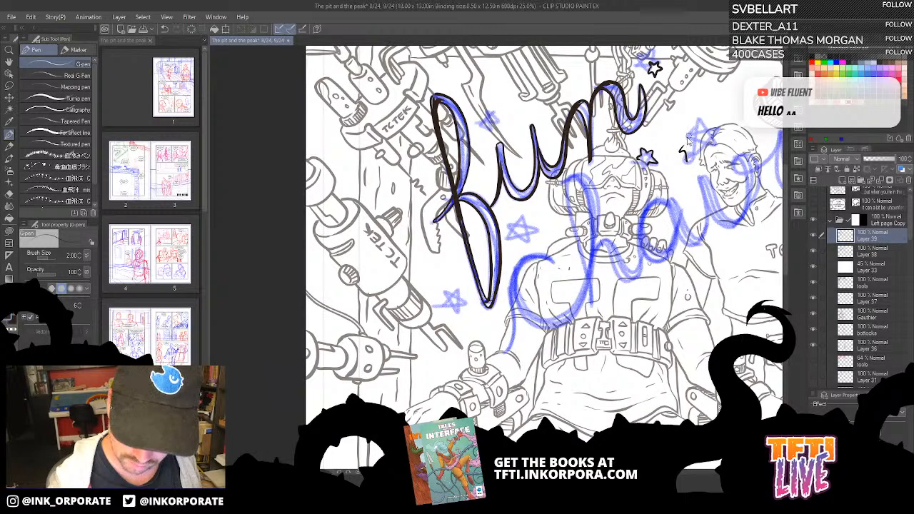
# Ink an outlined star beside the smiling man's head and another next to the f's lower loop.
pyautogui.moveTo(683, 153)
pyautogui.mouseDown()
pyautogui.moveTo(693, 166)
pyautogui.moveTo(701, 152)
pyautogui.moveTo(683, 137)
pyautogui.moveTo(698, 147)
pyautogui.mouseUp()
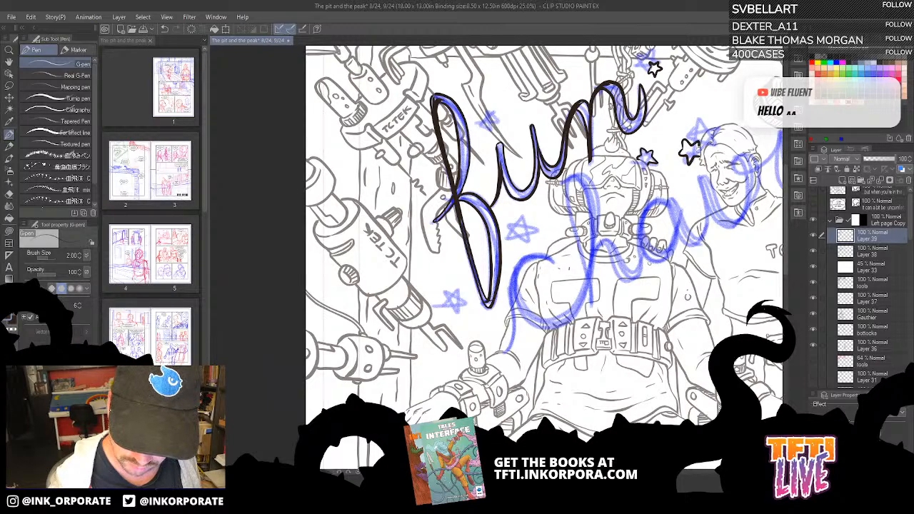
pyautogui.moveTo(670, 204); pyautogui.dragTo(677, 142)
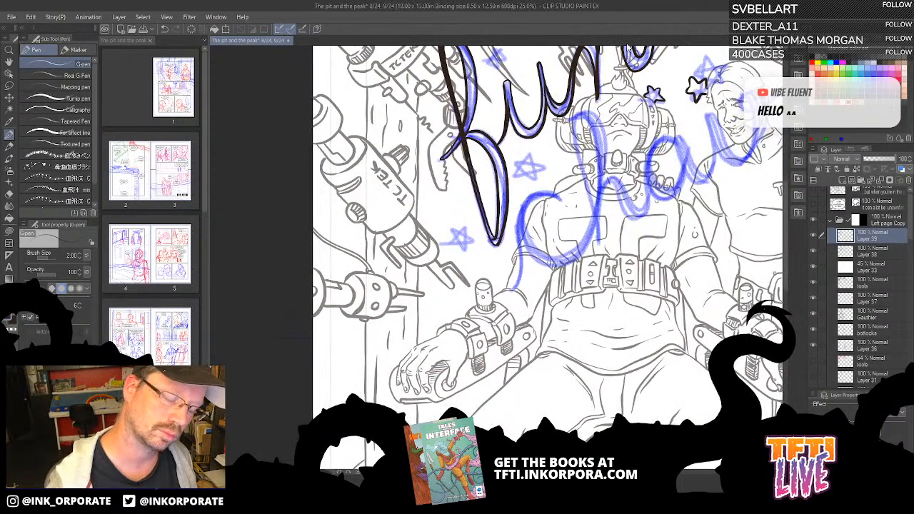
pyautogui.moveTo(455, 234)
pyautogui.mouseDown()
pyautogui.moveTo(450, 247)
pyautogui.moveTo(464, 249)
pyautogui.moveTo(466, 230)
pyautogui.moveTo(451, 233)
pyautogui.mouseUp()
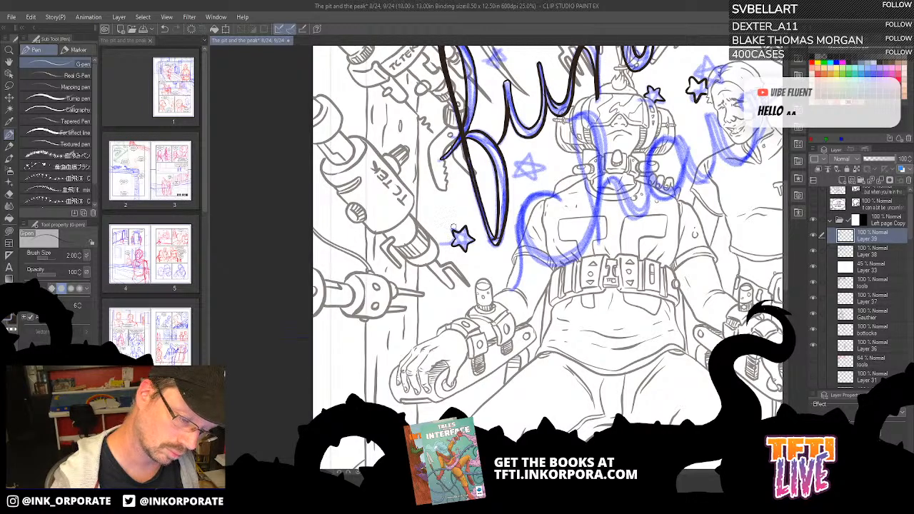
# Ink the outlined star between the two lettering lines, plus the c and the h's tall stroke on the lower line.
pyautogui.moveTo(517, 167)
pyautogui.mouseDown()
pyautogui.moveTo(534, 181)
pyautogui.moveTo(544, 166)
pyautogui.moveTo(536, 152)
pyautogui.moveTo(515, 163)
pyautogui.moveTo(522, 153)
pyautogui.mouseUp()
pyautogui.moveTo(577, 235); pyautogui.dragTo(598, 206)
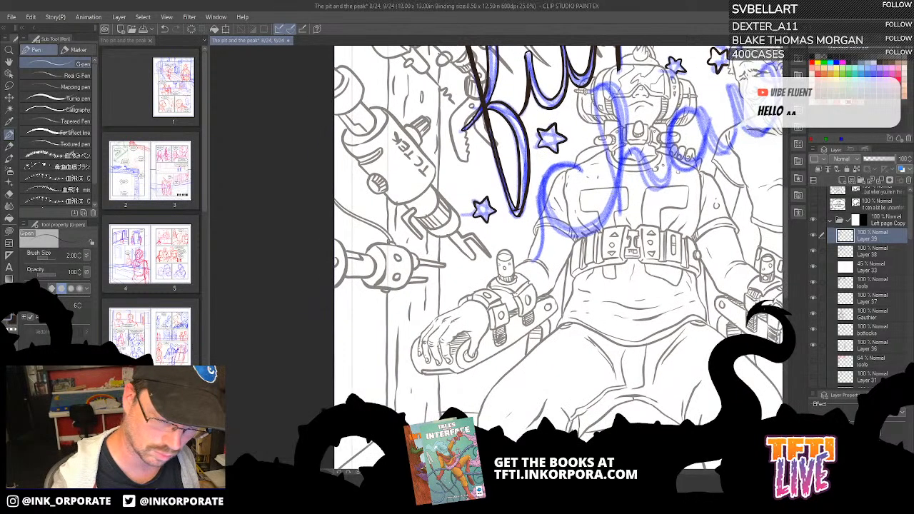
pyautogui.moveTo(540, 221)
pyautogui.mouseDown()
pyautogui.moveTo(550, 167)
pyautogui.moveTo(568, 160)
pyautogui.moveTo(581, 169)
pyautogui.moveTo(554, 159)
pyautogui.moveTo(539, 187)
pyautogui.moveTo(543, 257)
pyautogui.mouseUp()
pyautogui.hotkey('ctrl', 'z')
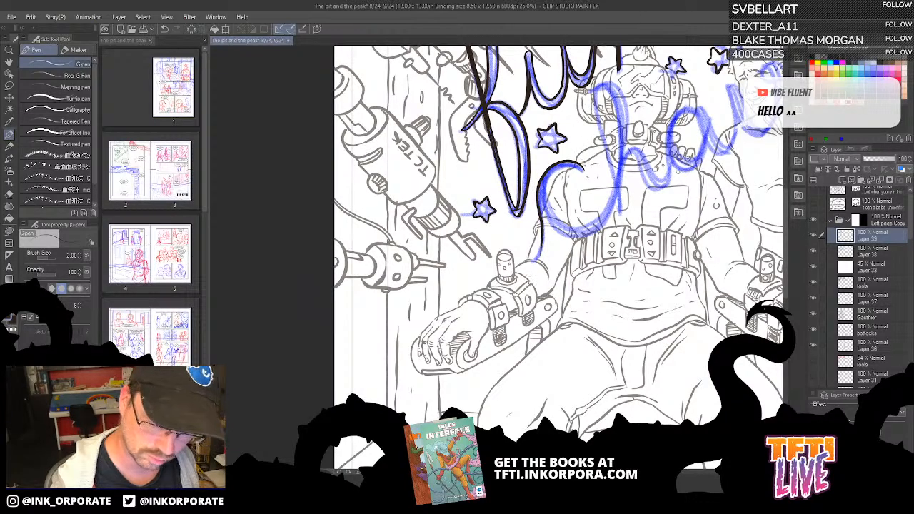
pyautogui.moveTo(584, 170)
pyautogui.mouseDown()
pyautogui.moveTo(556, 169)
pyautogui.moveTo(546, 199)
pyautogui.moveTo(557, 223)
pyautogui.moveTo(580, 230)
pyautogui.moveTo(601, 216)
pyautogui.moveTo(619, 182)
pyautogui.moveTo(613, 94)
pyautogui.moveTo(595, 87)
pyautogui.moveTo(613, 195)
pyautogui.mouseUp()
pyautogui.moveTo(667, 249); pyautogui.dragTo(642, 275)
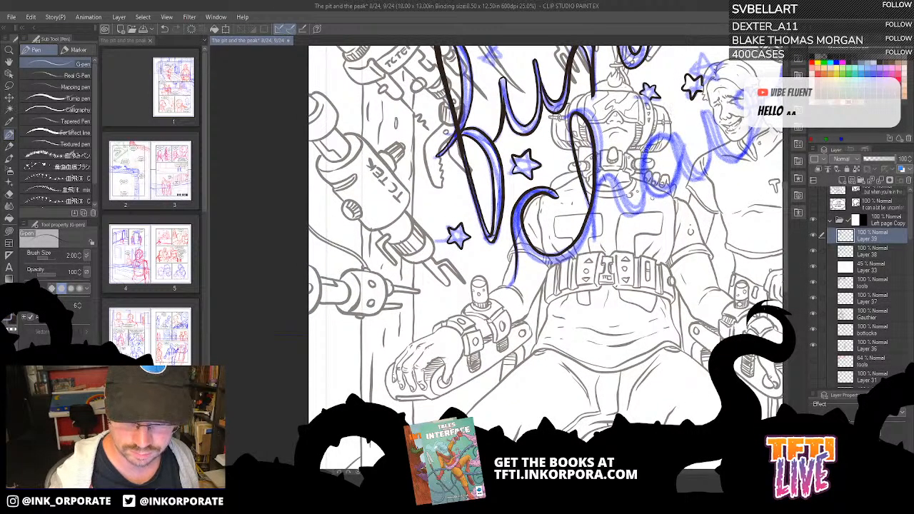
# Ink the letter a over the sketch, thicken its loop, and continue through its tail into the i.
pyautogui.moveTo(643, 148)
pyautogui.mouseDown()
pyautogui.moveTo(659, 184)
pyautogui.moveTo(674, 177)
pyautogui.moveTo(675, 151)
pyautogui.moveTo(658, 135)
pyautogui.moveTo(647, 190)
pyautogui.mouseUp()
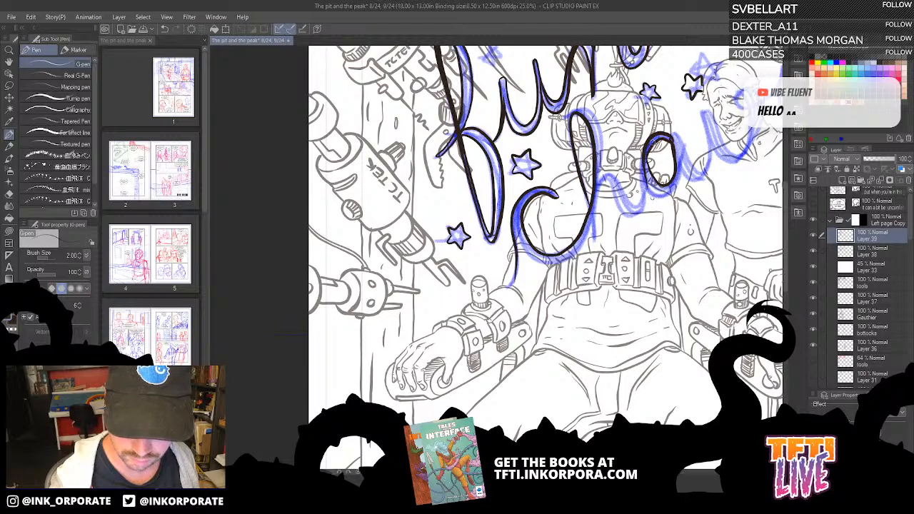
pyautogui.moveTo(659, 140); pyautogui.dragTo(663, 188)
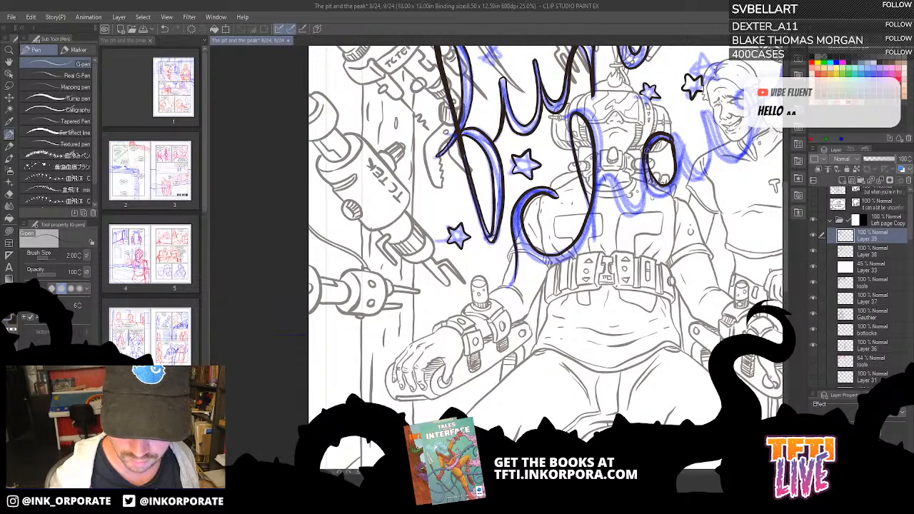
pyautogui.moveTo(647, 142); pyautogui.dragTo(645, 199)
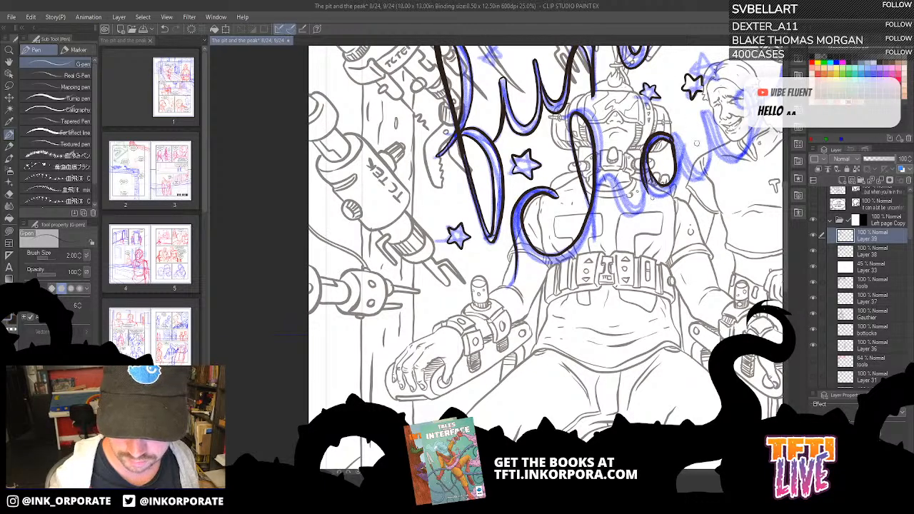
pyautogui.moveTo(670, 140)
pyautogui.mouseDown()
pyautogui.moveTo(679, 133)
pyautogui.moveTo(705, 171)
pyautogui.moveTo(704, 106)
pyautogui.moveTo(717, 114)
pyautogui.moveTo(724, 150)
pyautogui.moveTo(734, 146)
pyautogui.mouseUp()
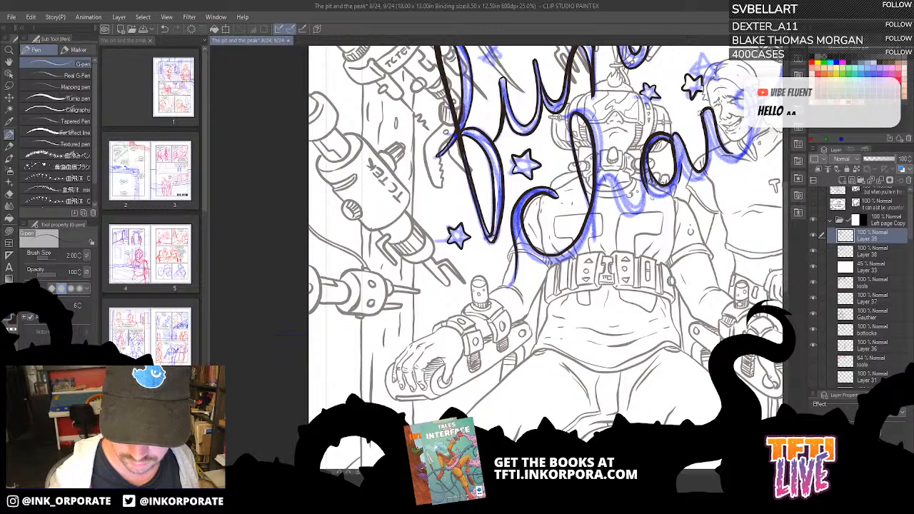
pyautogui.moveTo(680, 165)
pyautogui.mouseDown()
pyautogui.moveTo(706, 181)
pyautogui.moveTo(712, 119)
pyautogui.moveTo(722, 163)
pyautogui.moveTo(740, 162)
pyautogui.moveTo(752, 124)
pyautogui.mouseUp()
# Ink the r at the end of the lower lettering line with its sweeping tail, thickening the strokes.
pyautogui.moveTo(750, 129)
pyautogui.mouseDown()
pyautogui.moveTo(683, 217)
pyautogui.moveTo(692, 213)
pyautogui.mouseUp()
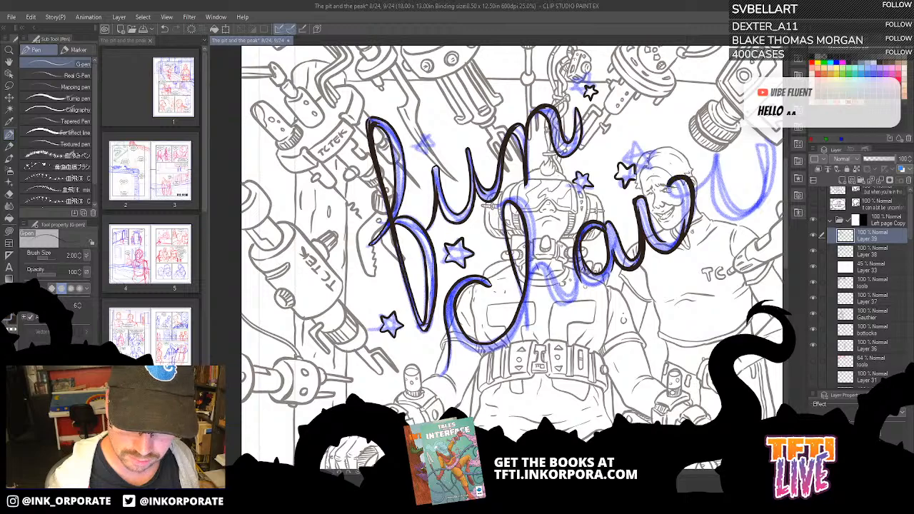
pyautogui.moveTo(674, 186); pyautogui.dragTo(677, 239)
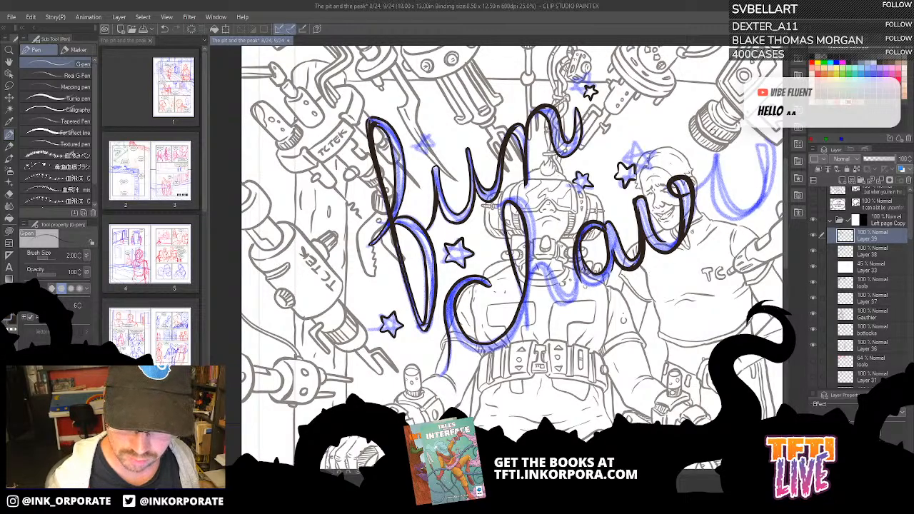
pyautogui.moveTo(687, 191)
pyautogui.mouseDown()
pyautogui.moveTo(714, 163)
pyautogui.moveTo(718, 204)
pyautogui.moveTo(773, 170)
pyautogui.moveTo(732, 211)
pyautogui.moveTo(718, 151)
pyautogui.mouseUp()
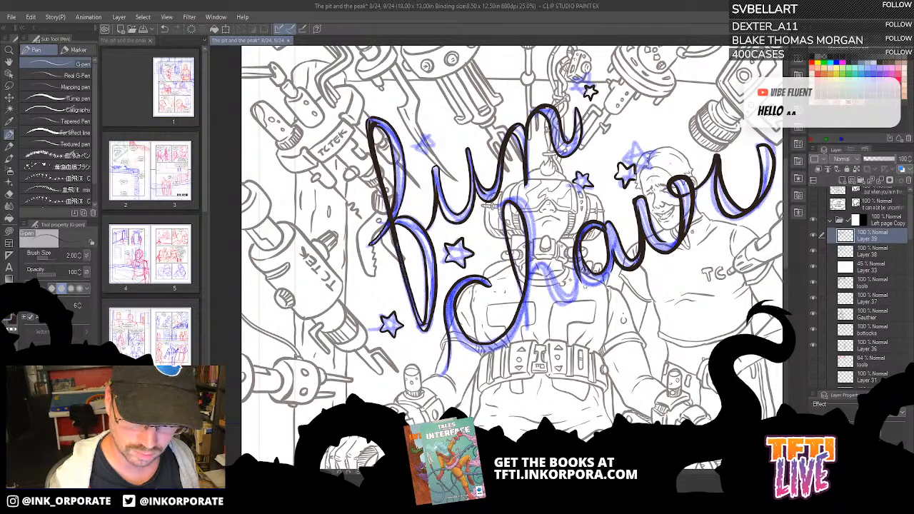
# Ink outlined stars beside the r's tail and below it near the smiling man's mechanical arm, redrawing the lower star.
pyautogui.moveTo(608, 334); pyautogui.dragTo(615, 308)
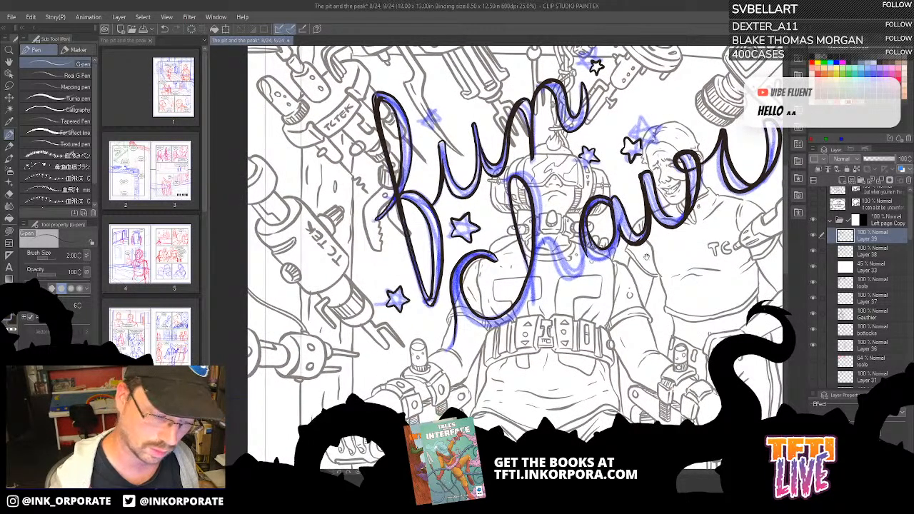
pyautogui.moveTo(647, 257); pyautogui.dragTo(568, 271)
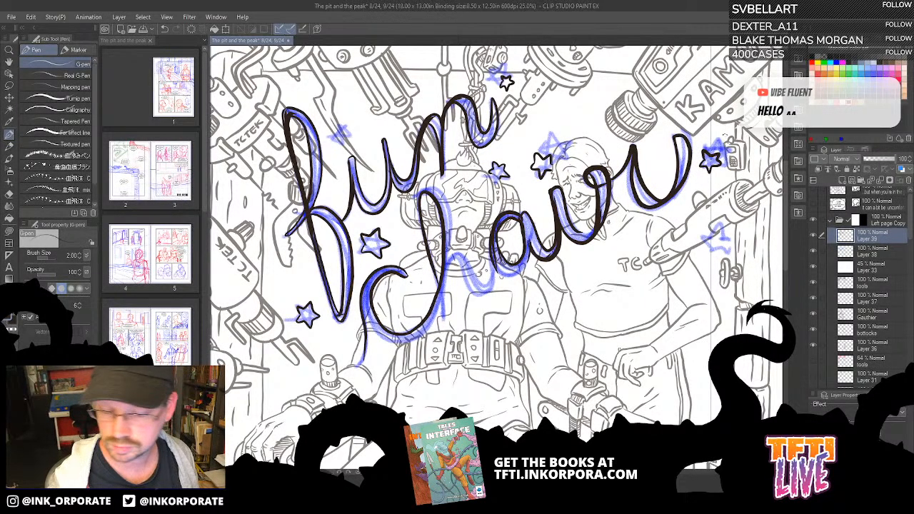
pyautogui.moveTo(620, 349); pyautogui.dragTo(610, 307)
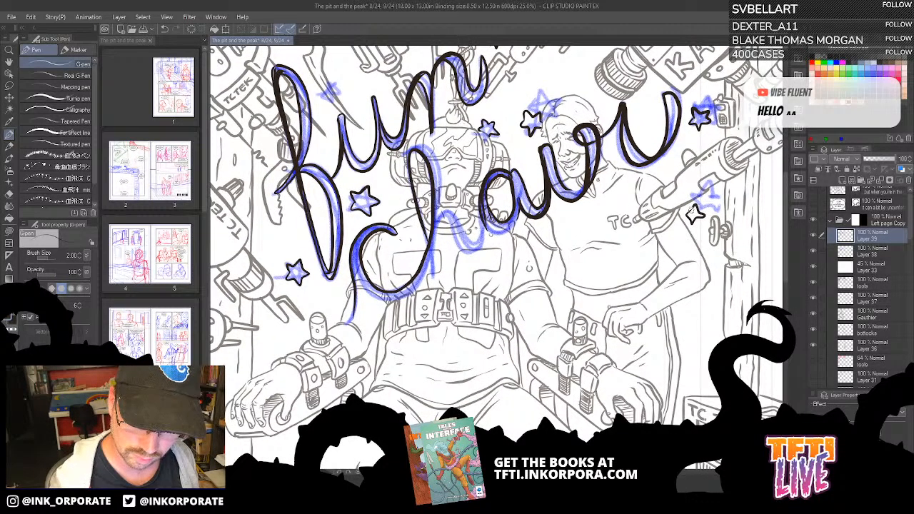
pyautogui.hotkey('ctrl', 'z')
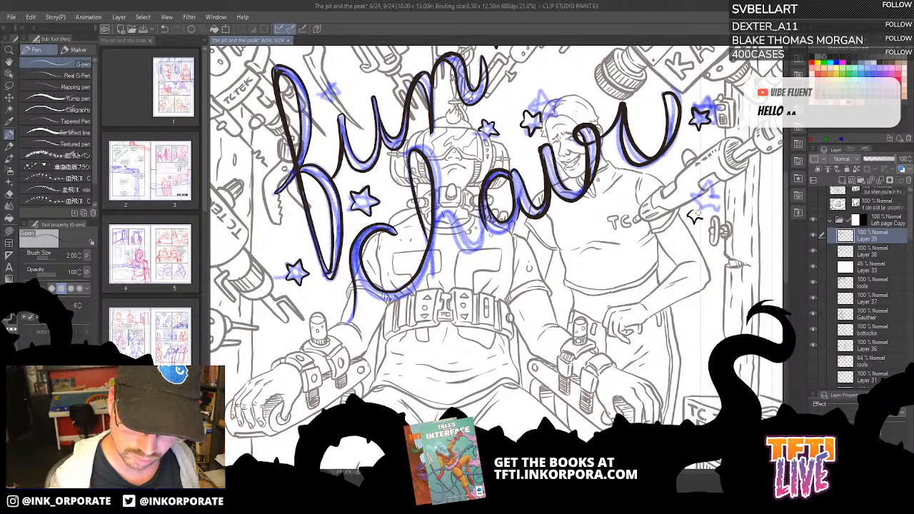
pyautogui.hotkey('ctrl', 'z')
pyautogui.hotkey('ctrl', 'z')
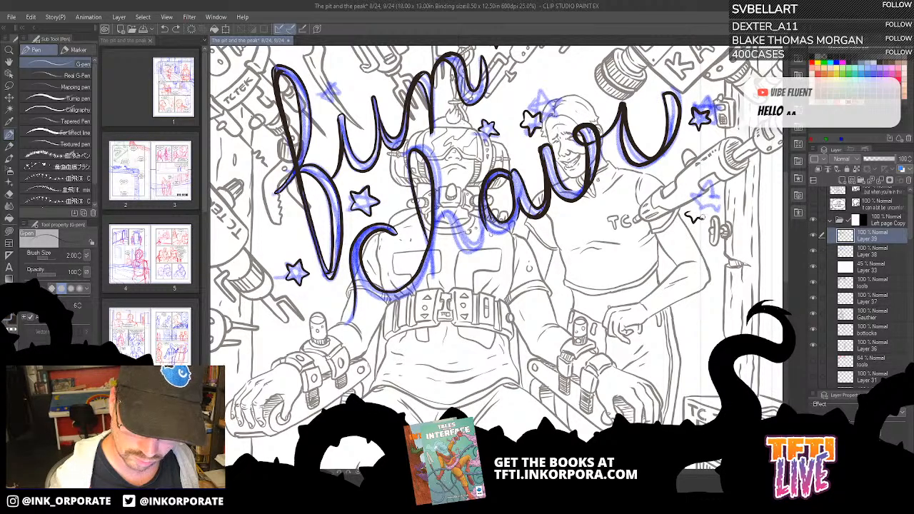
pyautogui.moveTo(698, 218)
pyautogui.mouseDown()
pyautogui.moveTo(707, 207)
pyautogui.moveTo(688, 202)
pyautogui.mouseUp()
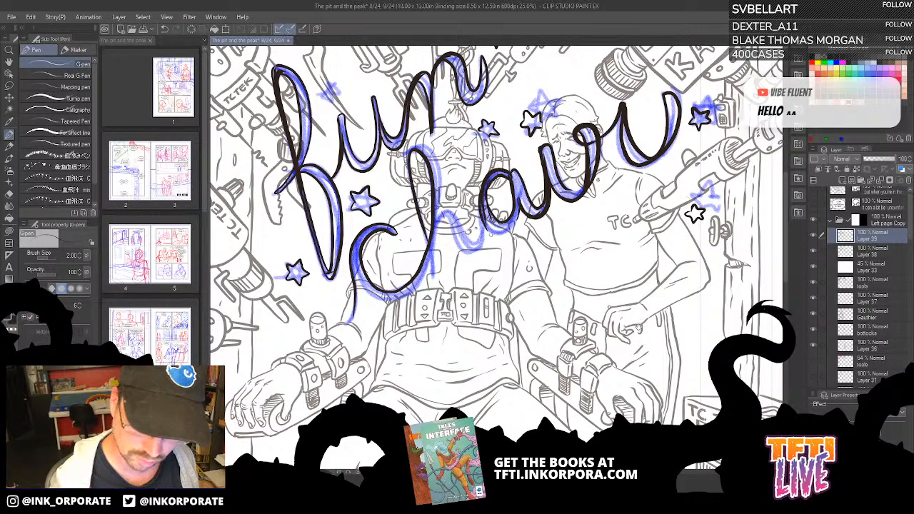
pyautogui.moveTo(627, 320); pyautogui.dragTo(645, 305)
pyautogui.moveTo(698, 202); pyautogui.dragTo(687, 233)
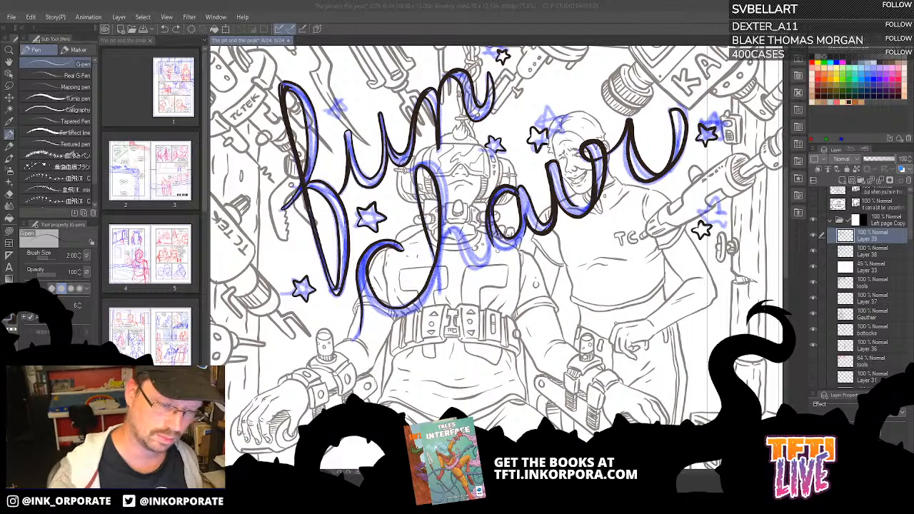
# Hide the blue lettering sketch and erase the inked c and h strokes crossing the seated figure's body and helmet.
pyautogui.click(815, 255)
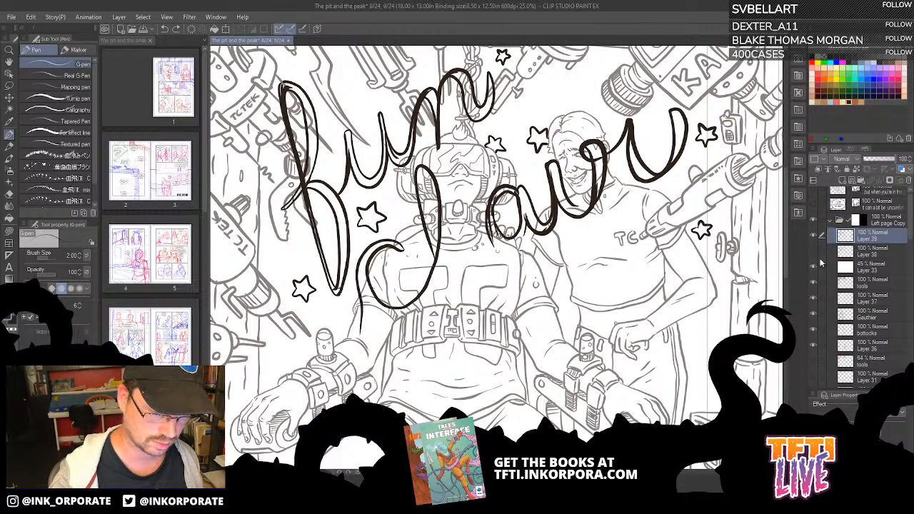
pyautogui.moveTo(589, 336); pyautogui.dragTo(664, 361)
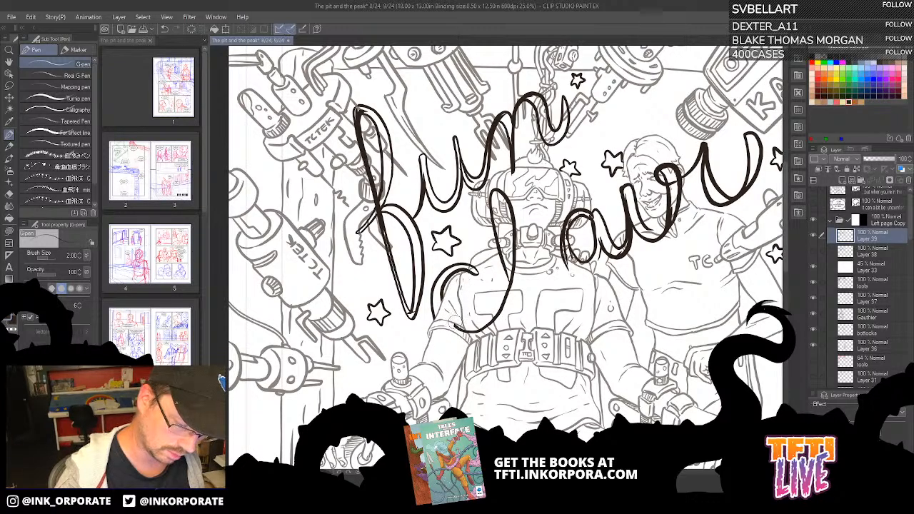
pyautogui.moveTo(454, 327)
pyautogui.mouseDown()
pyautogui.moveTo(487, 329)
pyautogui.moveTo(512, 268)
pyautogui.moveTo(504, 255)
pyautogui.moveTo(523, 231)
pyautogui.moveTo(516, 224)
pyautogui.moveTo(511, 244)
pyautogui.moveTo(499, 247)
pyautogui.mouseUp()
pyautogui.moveTo(498, 213)
pyautogui.mouseDown()
pyautogui.moveTo(495, 220)
pyautogui.moveTo(495, 195)
pyautogui.moveTo(511, 213)
pyautogui.mouseUp()
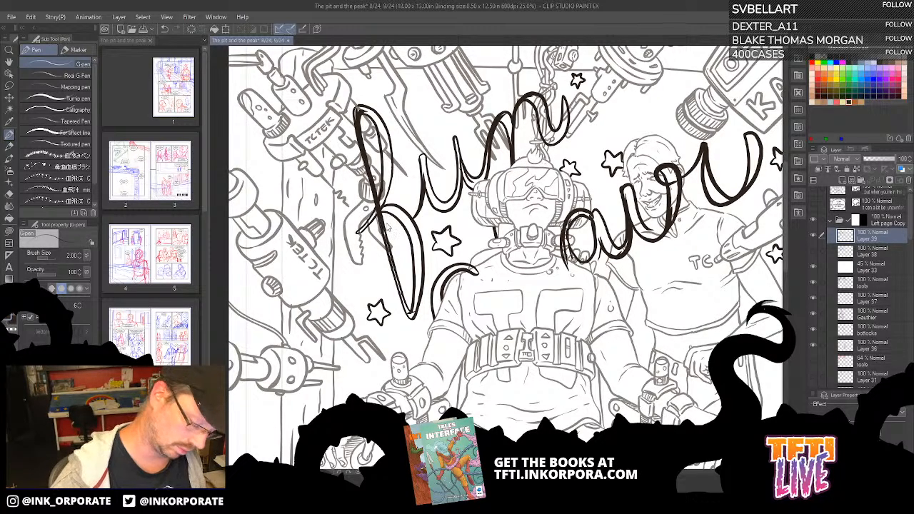
# Erase the f's stem where it passes over the clamp-tipped robotic tool.
pyautogui.scroll(2, 384, 226)
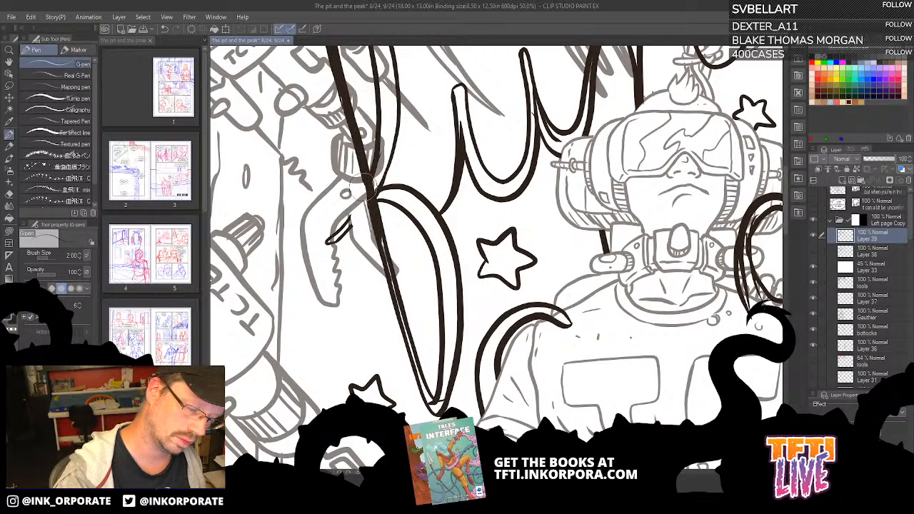
pyautogui.moveTo(366, 187)
pyautogui.mouseDown()
pyautogui.moveTo(371, 139)
pyautogui.moveTo(368, 194)
pyautogui.moveTo(371, 146)
pyautogui.moveTo(344, 104)
pyautogui.moveTo(363, 133)
pyautogui.mouseUp()
pyautogui.hotkey('ctrl', 'z')
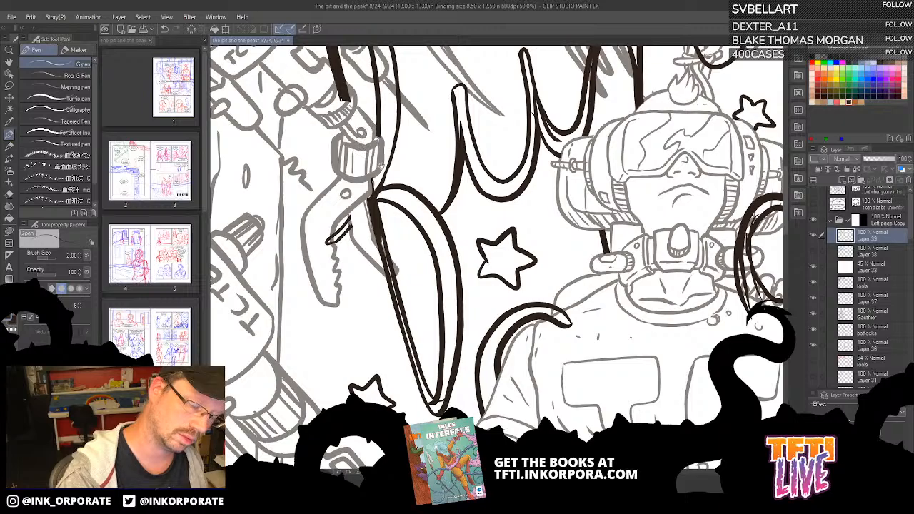
pyautogui.moveTo(383, 165); pyautogui.dragTo(389, 181)
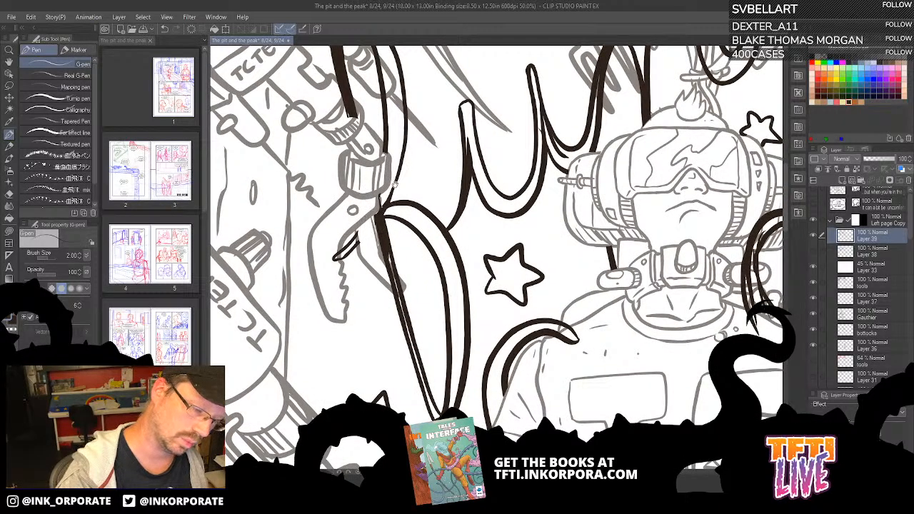
pyautogui.moveTo(395, 198); pyautogui.dragTo(432, 303)
pyautogui.moveTo(386, 224); pyautogui.dragTo(379, 212)
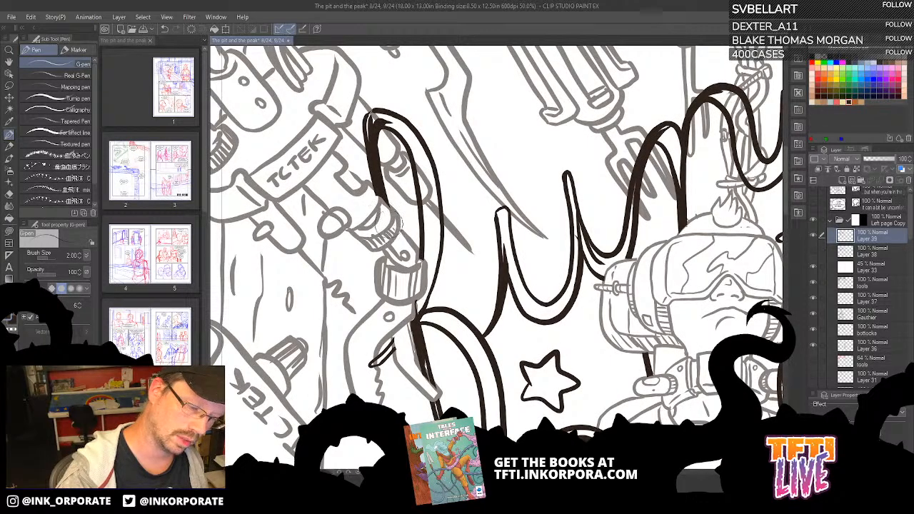
# Erase the f's upper loop where it overlaps the TCTEK machine's thin tool attachment, leaving the layer uncut.
pyautogui.moveTo(367, 133)
pyautogui.mouseDown()
pyautogui.moveTo(382, 155)
pyautogui.moveTo(371, 130)
pyautogui.moveTo(376, 151)
pyautogui.moveTo(370, 132)
pyautogui.moveTo(367, 140)
pyautogui.moveTo(373, 145)
pyautogui.moveTo(376, 119)
pyautogui.moveTo(391, 152)
pyautogui.mouseUp()
pyautogui.hotkey('ctrl', 'z')
pyautogui.hotkey('ctrl', 'z')
pyautogui.moveTo(415, 193); pyautogui.dragTo(417, 199)
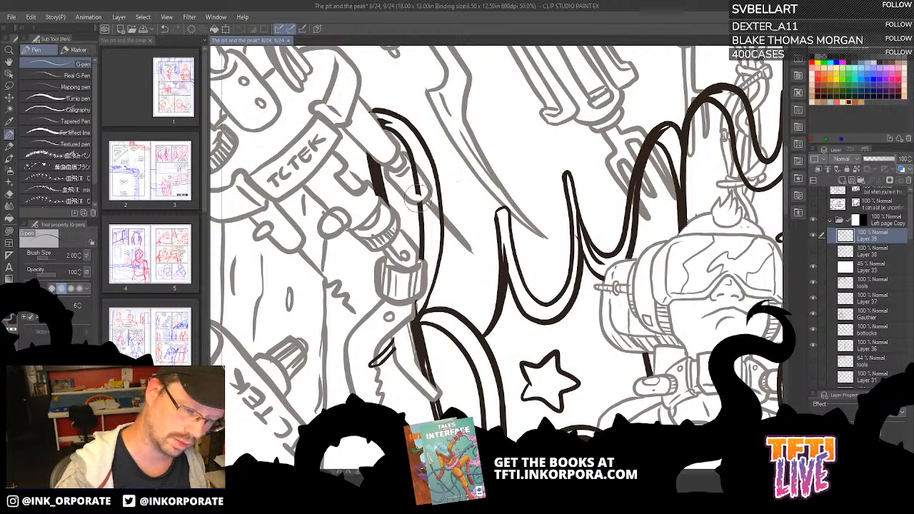
pyautogui.hotkey('ctrl', 'x')
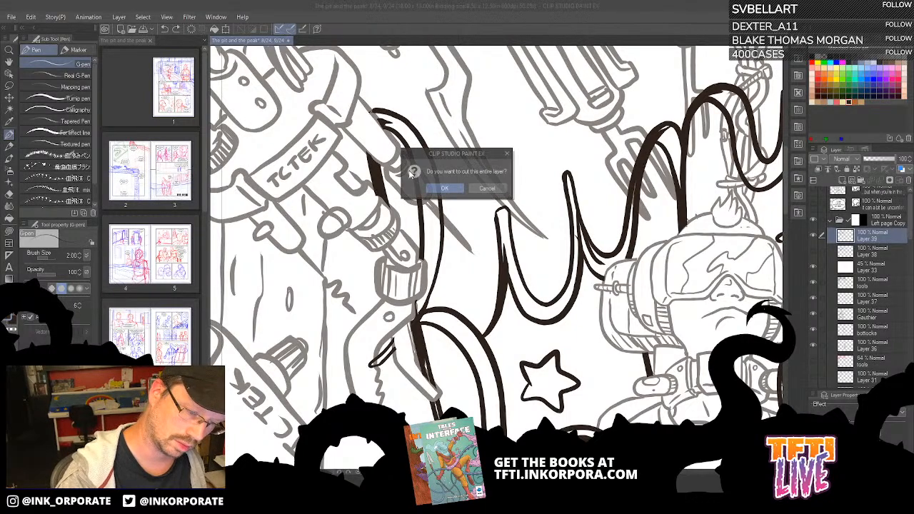
pyautogui.click(494, 188)
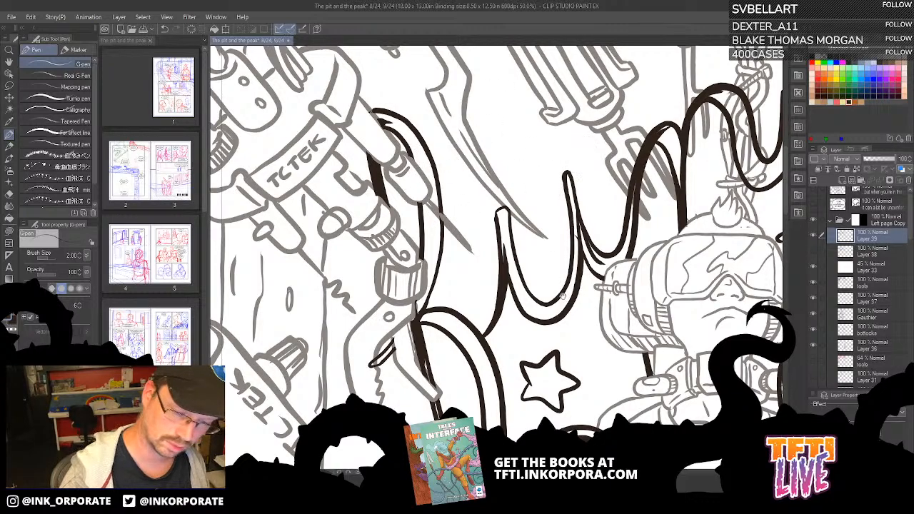
# Erase the u and n strokes where they overlap the hanging cables and surrounding mechanical tools.
pyautogui.moveTo(576, 192); pyautogui.dragTo(534, 212)
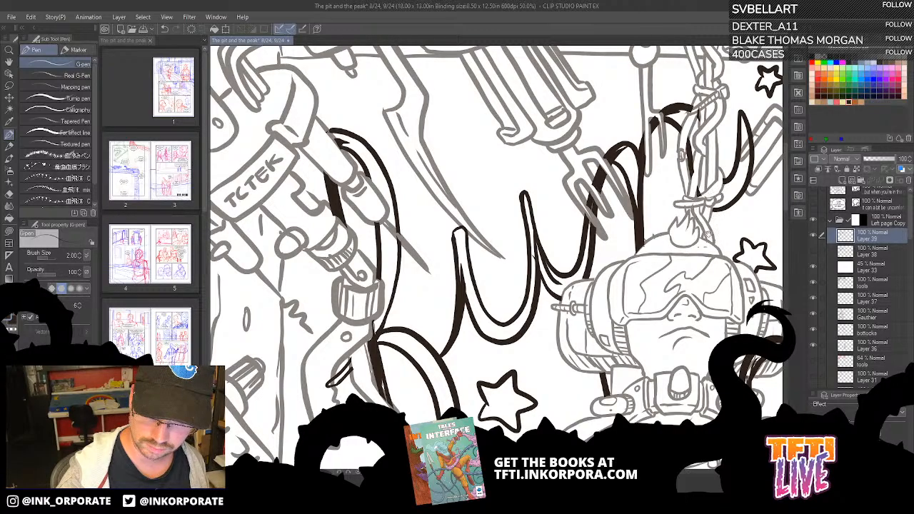
pyautogui.moveTo(707, 225); pyautogui.dragTo(660, 243)
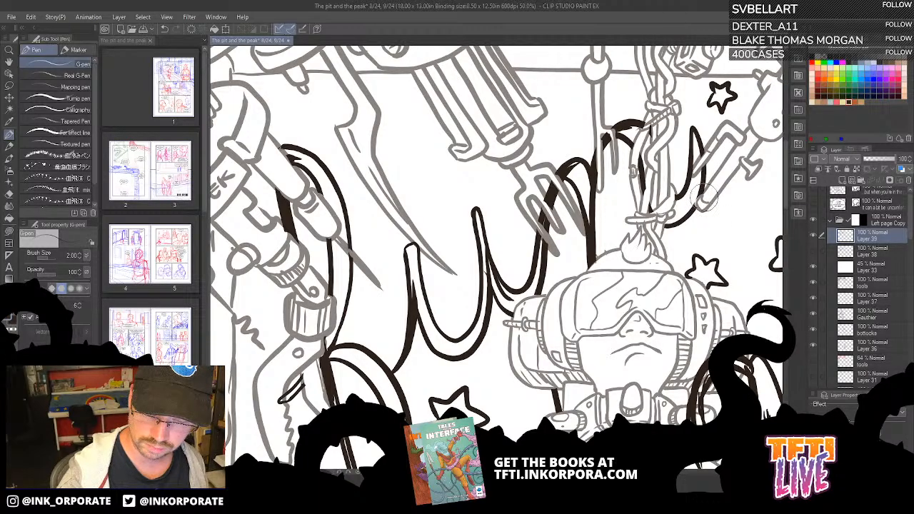
pyautogui.moveTo(702, 203); pyautogui.dragTo(712, 189)
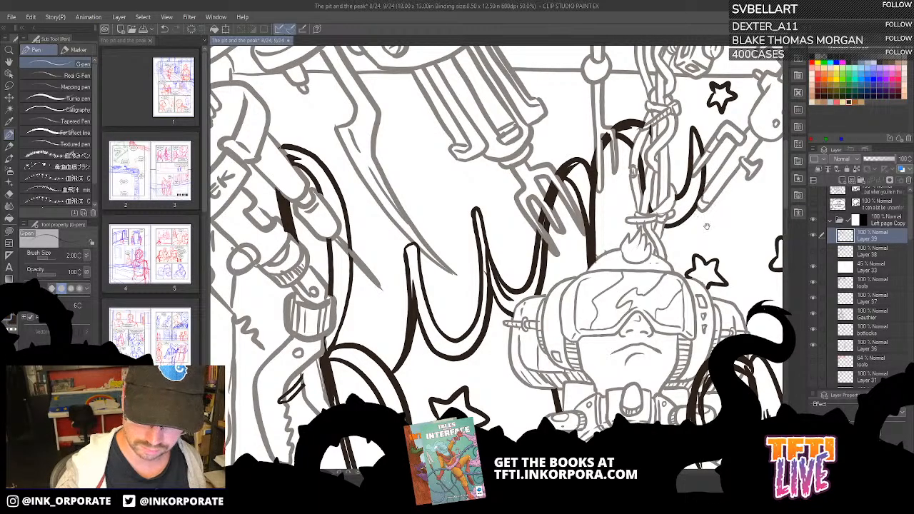
# Erase the letter a where it covers the seated figure's helmet, collar and the fingers on his shoulder.
pyautogui.moveTo(719, 264)
pyautogui.mouseDown()
pyautogui.moveTo(669, 141)
pyautogui.moveTo(664, 83)
pyautogui.mouseUp()
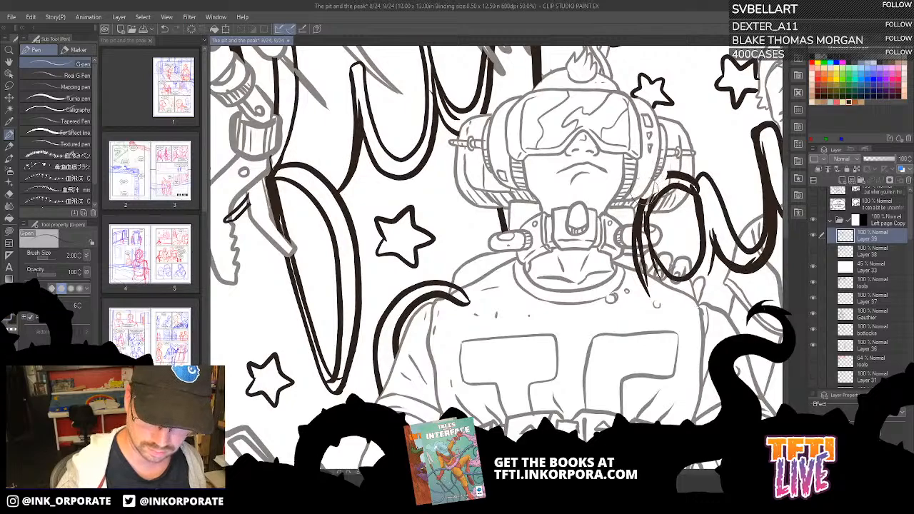
pyautogui.moveTo(643, 206)
pyautogui.mouseDown()
pyautogui.moveTo(662, 172)
pyautogui.moveTo(689, 182)
pyautogui.mouseUp()
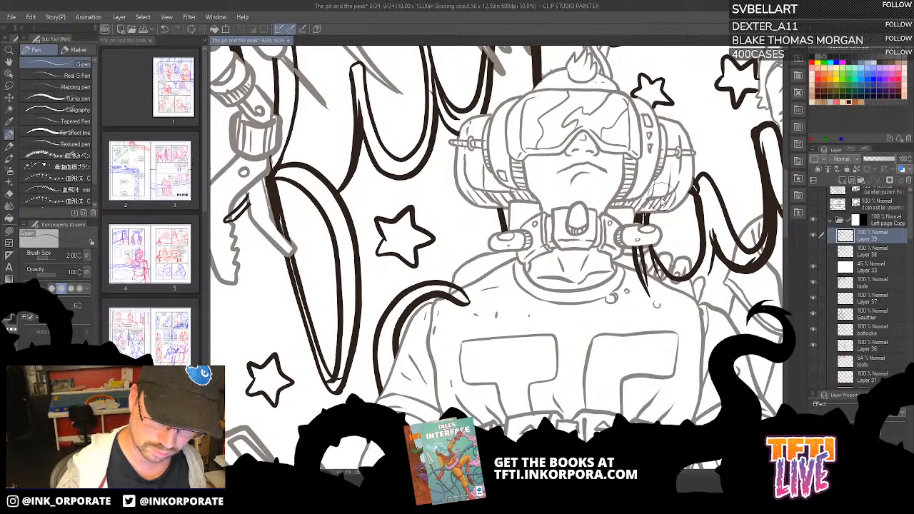
pyautogui.moveTo(635, 236); pyautogui.dragTo(640, 236)
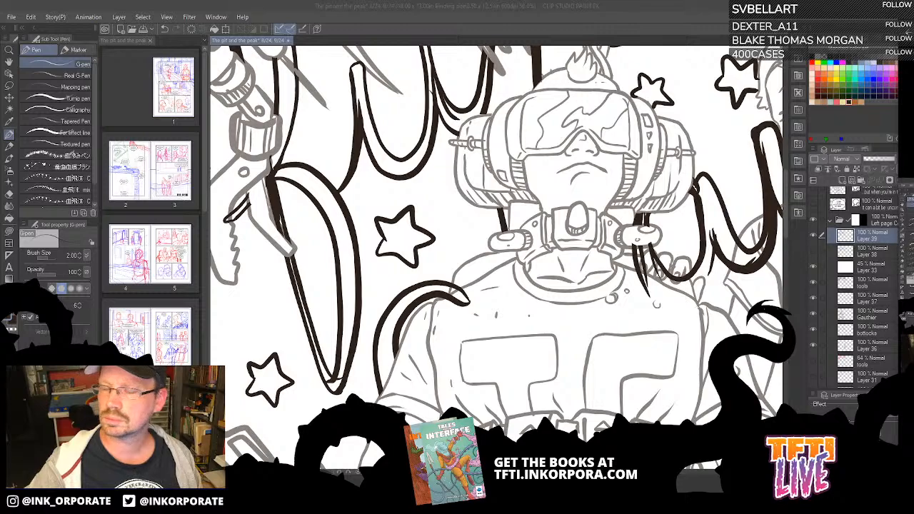
pyautogui.moveTo(649, 302)
pyautogui.mouseDown()
pyautogui.moveTo(633, 270)
pyautogui.moveTo(646, 274)
pyautogui.moveTo(648, 293)
pyautogui.moveTo(651, 280)
pyautogui.moveTo(679, 281)
pyautogui.mouseUp()
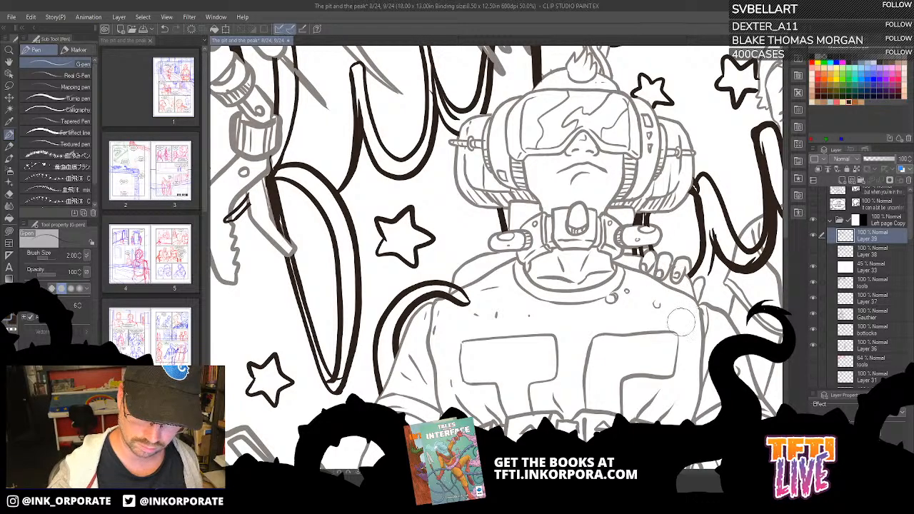
# Erase the i and r strokes where they cross the smiling man's face, neck and shirt.
pyautogui.moveTo(670, 389); pyautogui.dragTo(559, 374)
pyautogui.moveTo(650, 264)
pyautogui.mouseDown()
pyautogui.moveTo(638, 235)
pyautogui.moveTo(647, 260)
pyautogui.moveTo(659, 218)
pyautogui.mouseUp()
pyautogui.moveTo(707, 194)
pyautogui.mouseDown()
pyautogui.moveTo(722, 218)
pyautogui.moveTo(748, 171)
pyautogui.moveTo(718, 82)
pyautogui.moveTo(725, 136)
pyautogui.moveTo(687, 116)
pyautogui.moveTo(651, 208)
pyautogui.mouseUp()
pyautogui.moveTo(685, 140)
pyautogui.mouseDown()
pyautogui.moveTo(705, 169)
pyautogui.moveTo(682, 122)
pyautogui.moveTo(712, 217)
pyautogui.mouseUp()
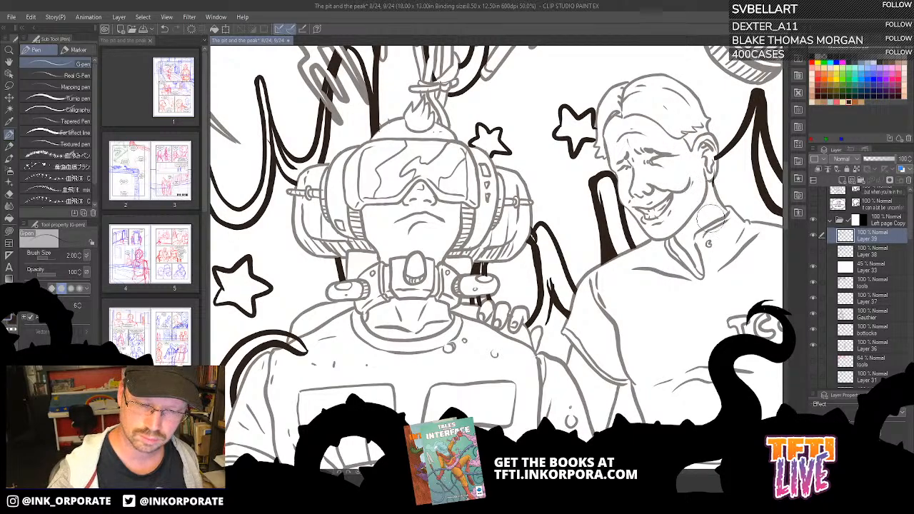
# Touch up the r stroke beside the smiling man's ear, and set the white overlay Layer 33's opacity to 0%.
pyautogui.moveTo(722, 150); pyautogui.dragTo(711, 160)
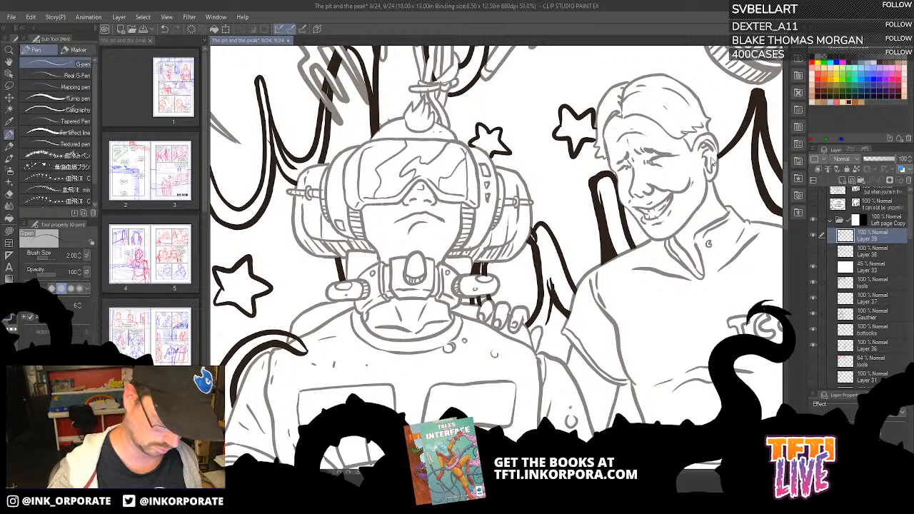
pyautogui.scroll(-2, 713, 162)
pyautogui.scroll(-1, 713, 162)
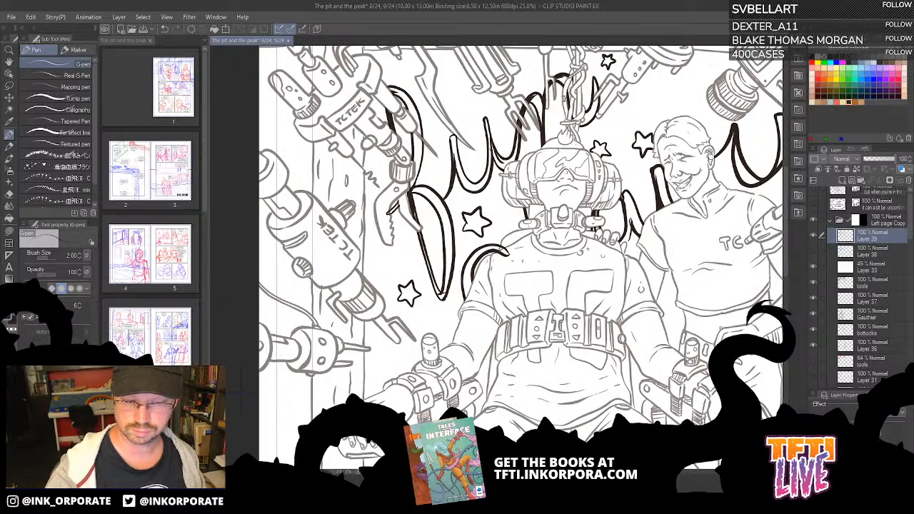
pyautogui.click(889, 268)
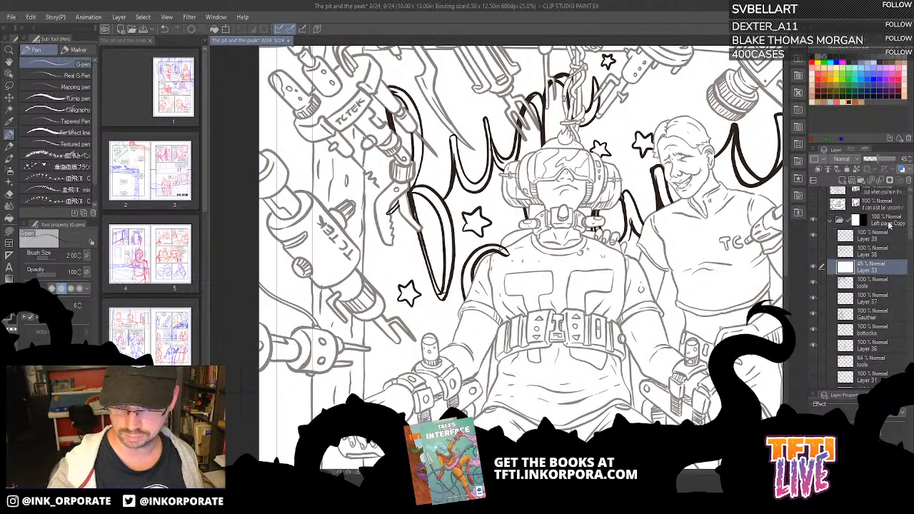
pyautogui.click(903, 172)
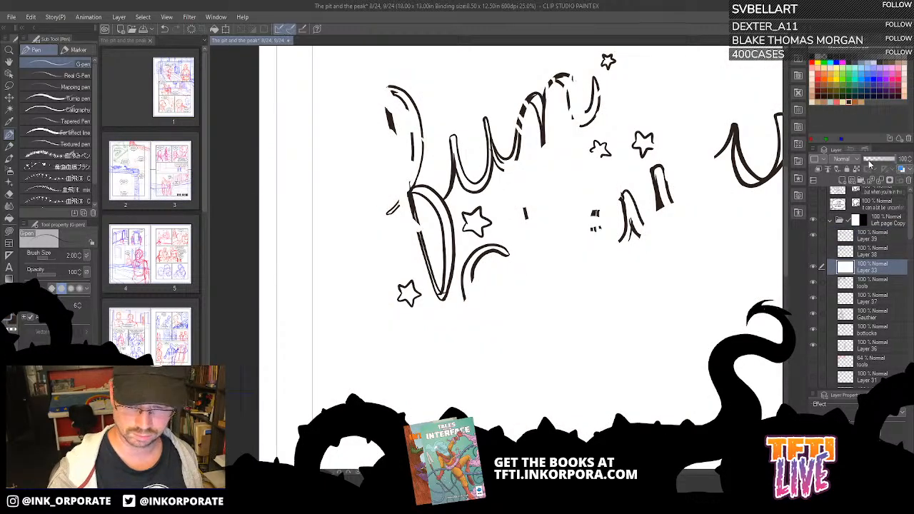
pyautogui.moveTo(870, 160); pyautogui.dragTo(854, 164)
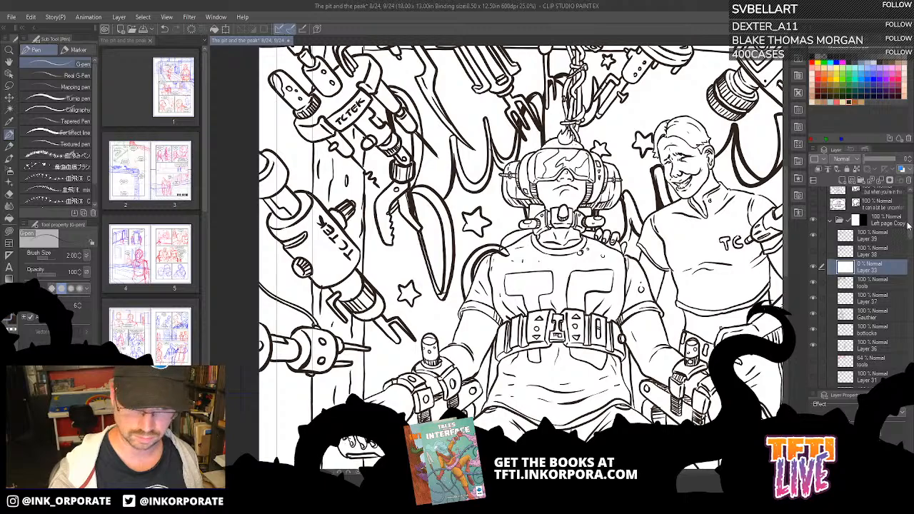
# Fill the outlined f, u and n of the lettering with solid black on Layer 39, using the Refer other layers fill.
pyautogui.click(813, 237)
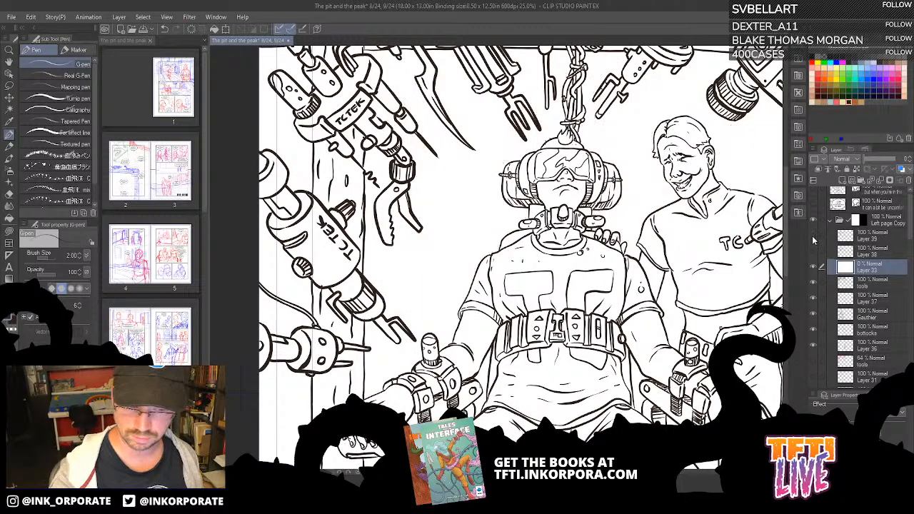
pyautogui.click(813, 239)
pyautogui.click(868, 236)
pyautogui.press('g')
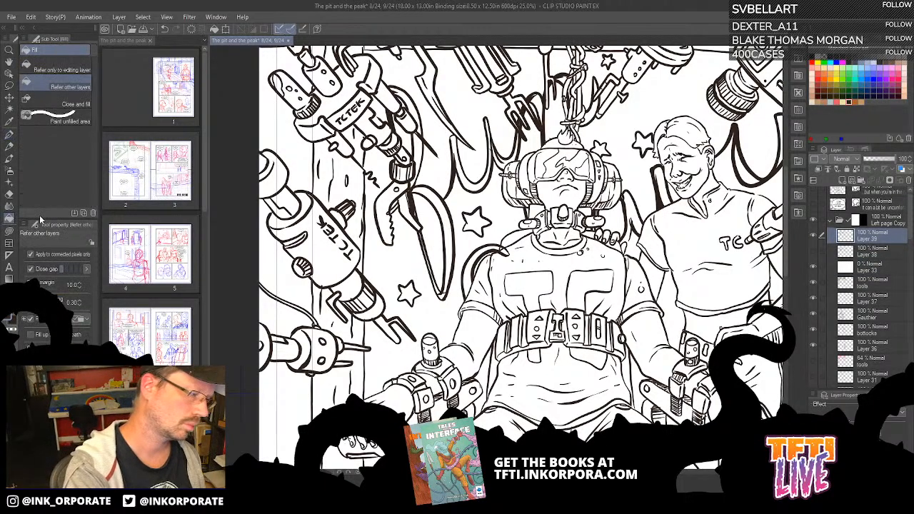
pyautogui.click(417, 114)
pyautogui.click(420, 145)
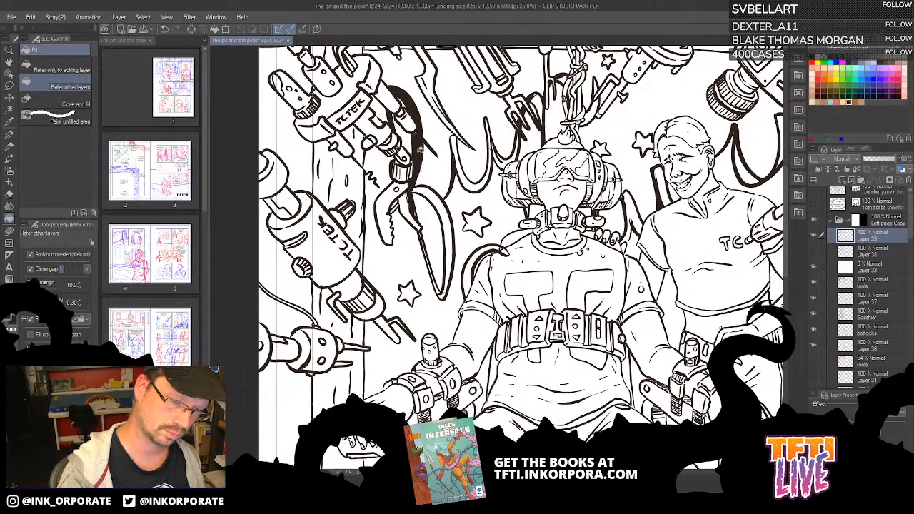
pyautogui.click(434, 191)
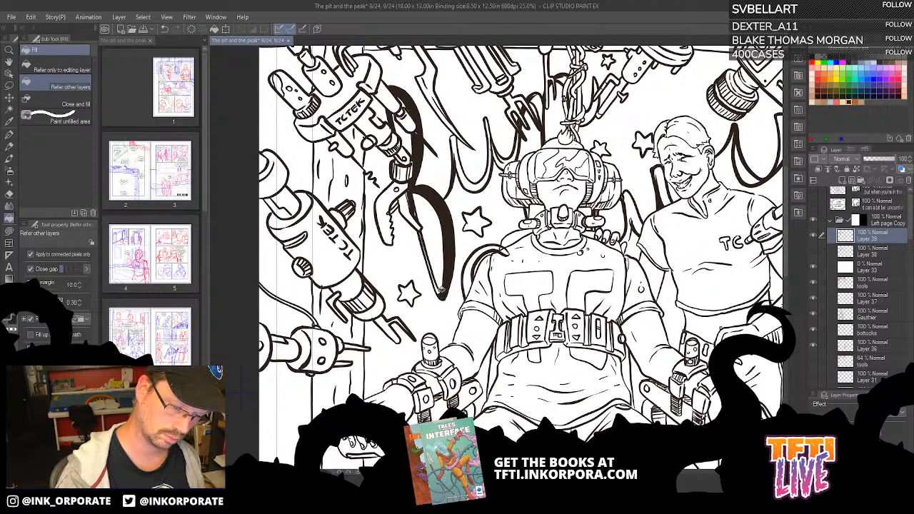
pyautogui.click(441, 289)
pyautogui.click(460, 173)
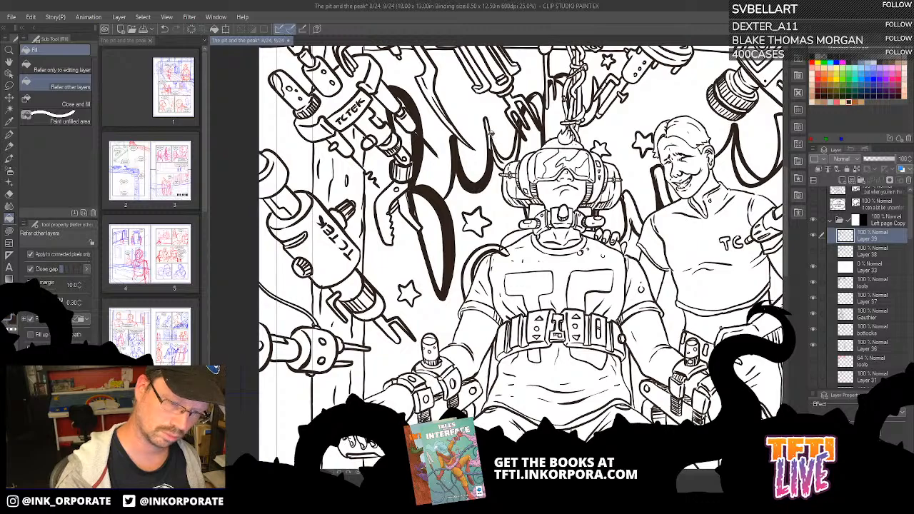
pyautogui.click(490, 133)
pyautogui.click(509, 160)
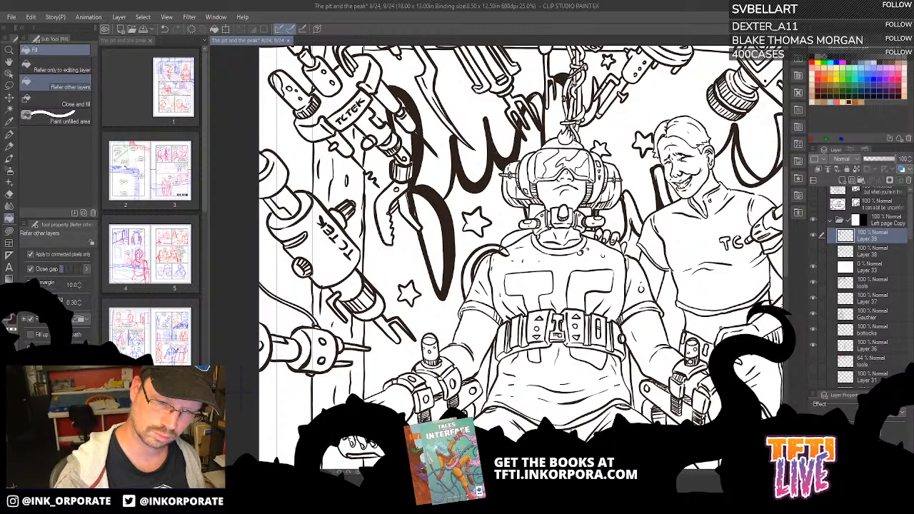
# Fill the outlined i, r and c of "chair" with solid black around the two figures.
pyautogui.click(668, 182)
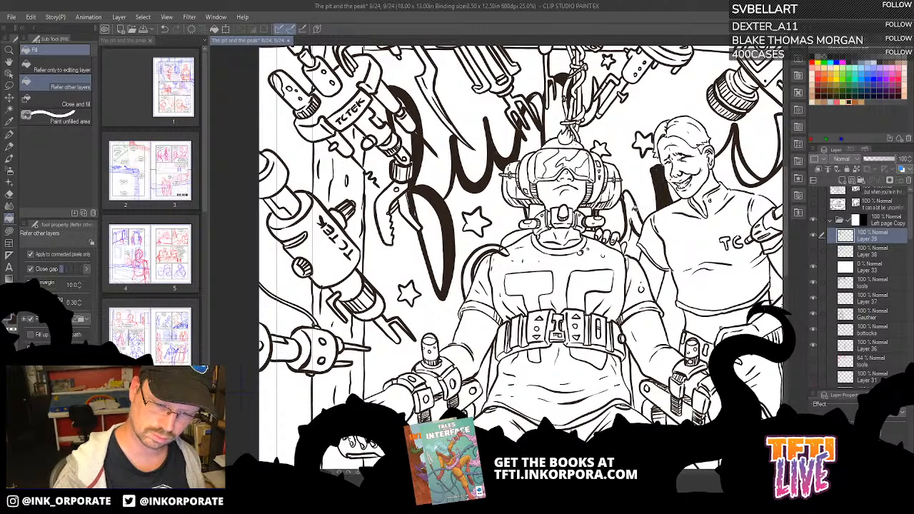
pyautogui.click(631, 223)
pyautogui.hotkey('ctrl', 'z')
pyautogui.click(747, 171)
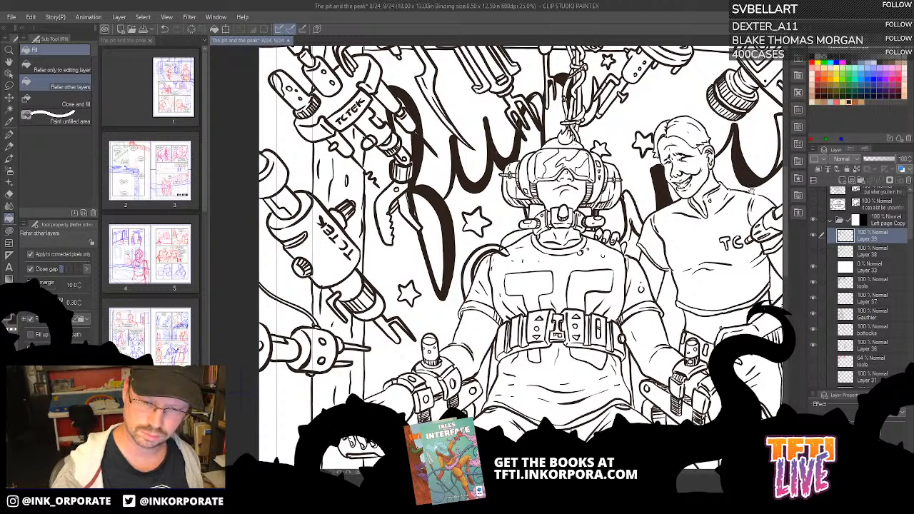
pyautogui.moveTo(747, 172); pyautogui.dragTo(656, 240)
pyautogui.click(696, 205)
pyautogui.moveTo(647, 378); pyautogui.dragTo(666, 327)
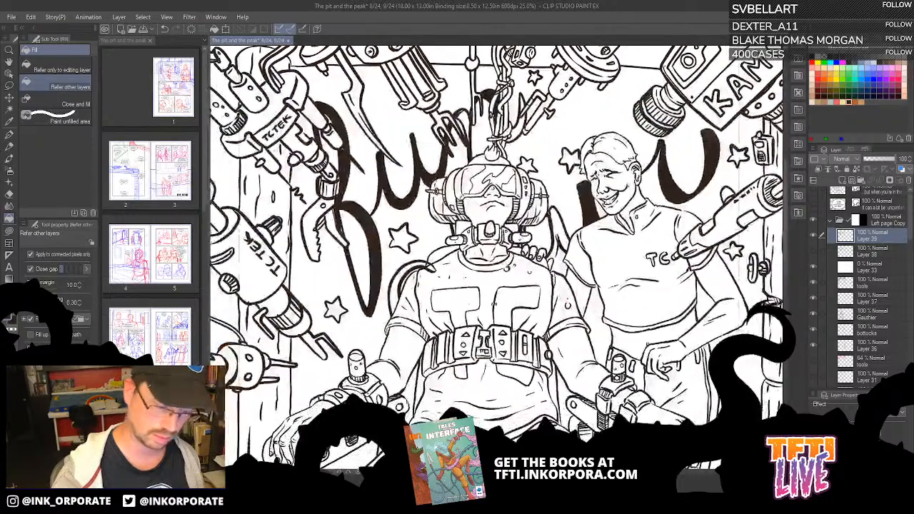
pyautogui.click(397, 295)
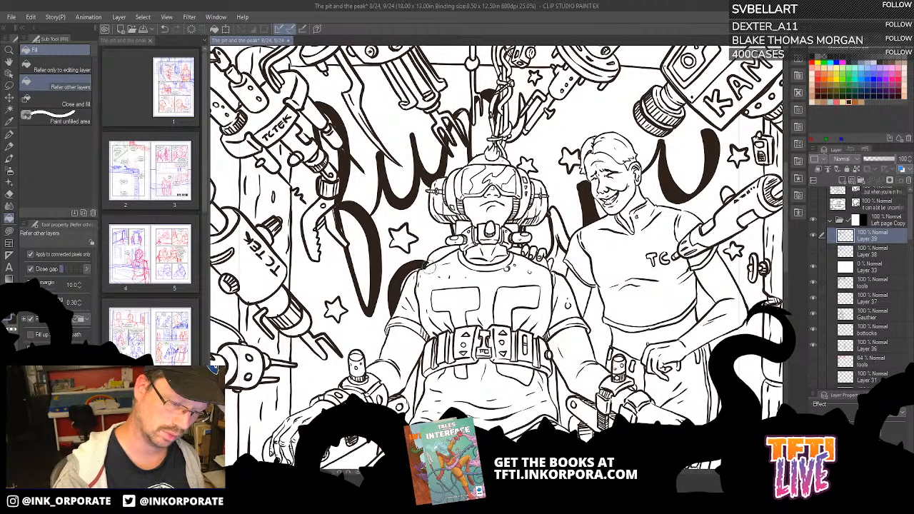
# Close the gap in the letter a's outline with the G-pen beside the seated figure's shoulder, and fill it black.
pyautogui.hotkey('ctrl', '-')
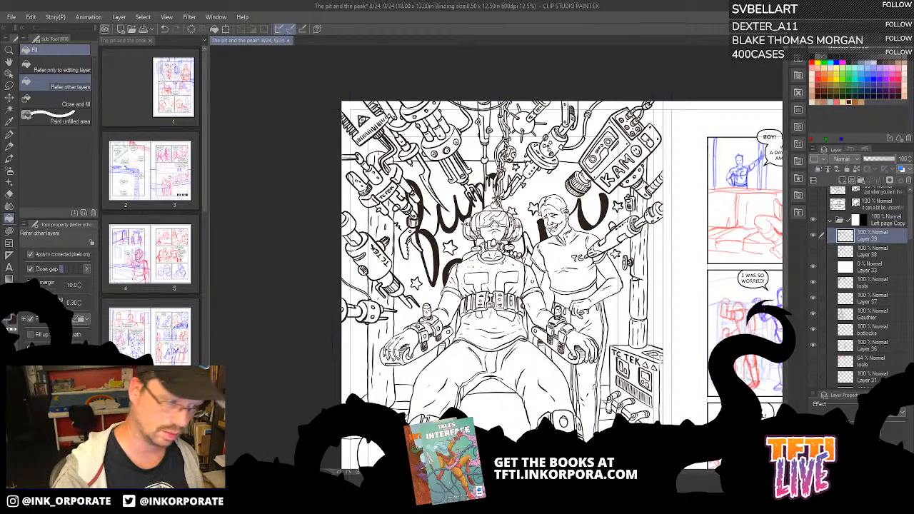
pyautogui.click(9, 134)
pyautogui.hotkey('ctrl', '+')
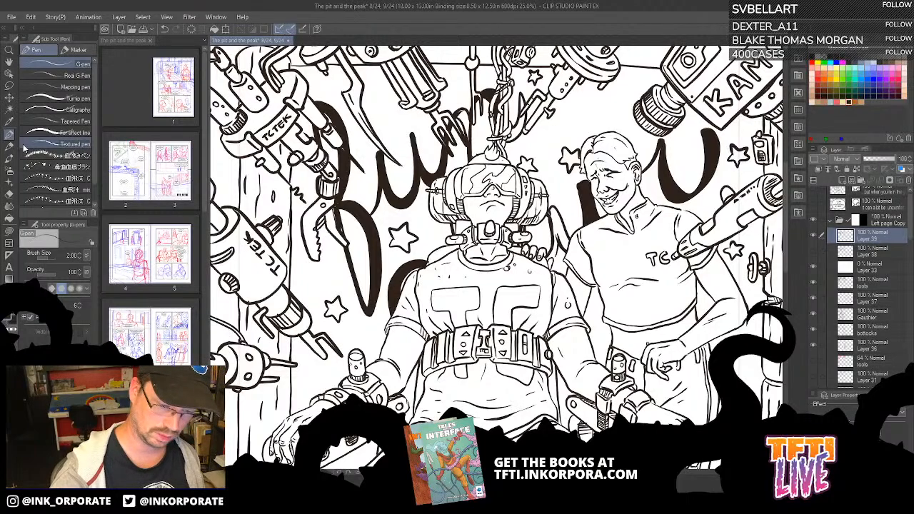
pyautogui.moveTo(557, 245); pyautogui.dragTo(553, 257)
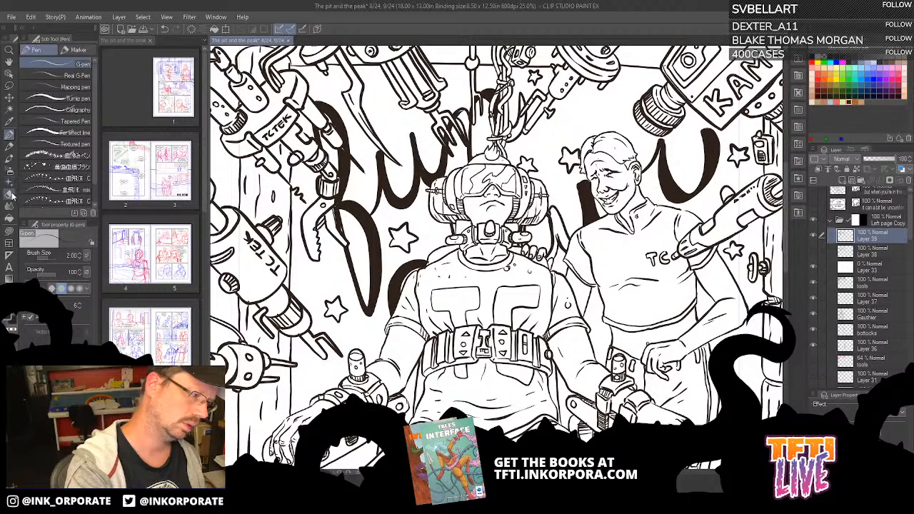
pyautogui.click(9, 217)
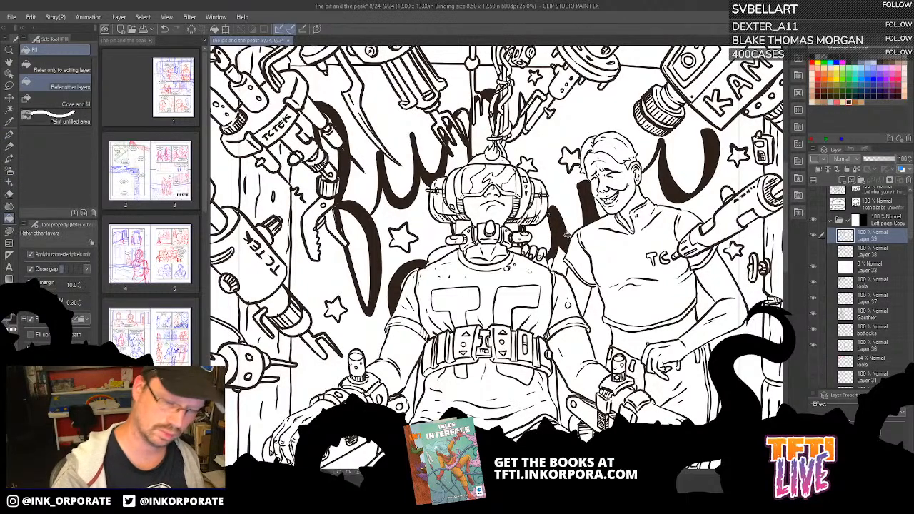
# Try the lettering on Layer 39 at 40% opacity and return it to 100%.
pyautogui.scroll(-3, 605, 337)
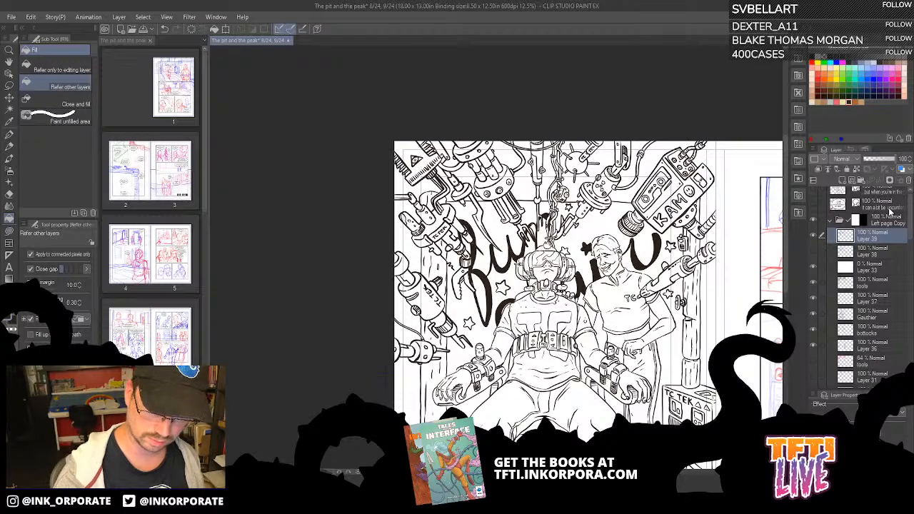
pyautogui.click(878, 160)
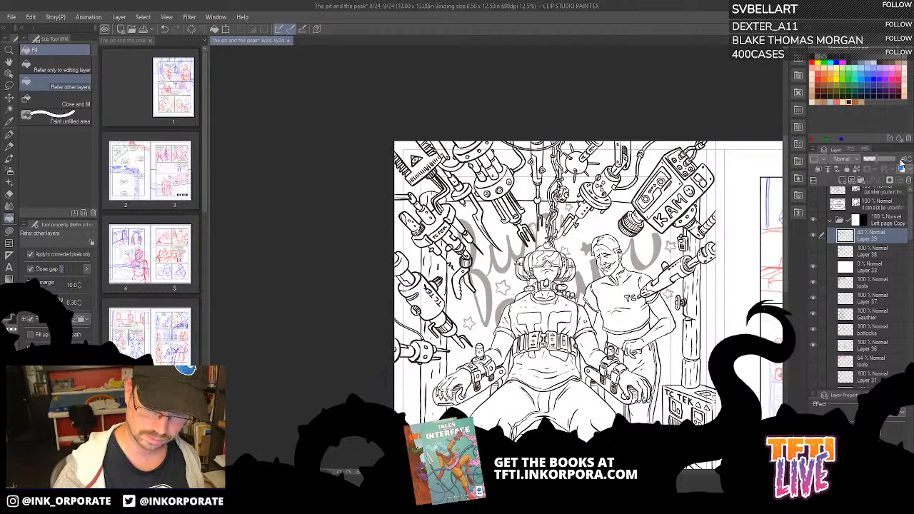
pyautogui.click(901, 163)
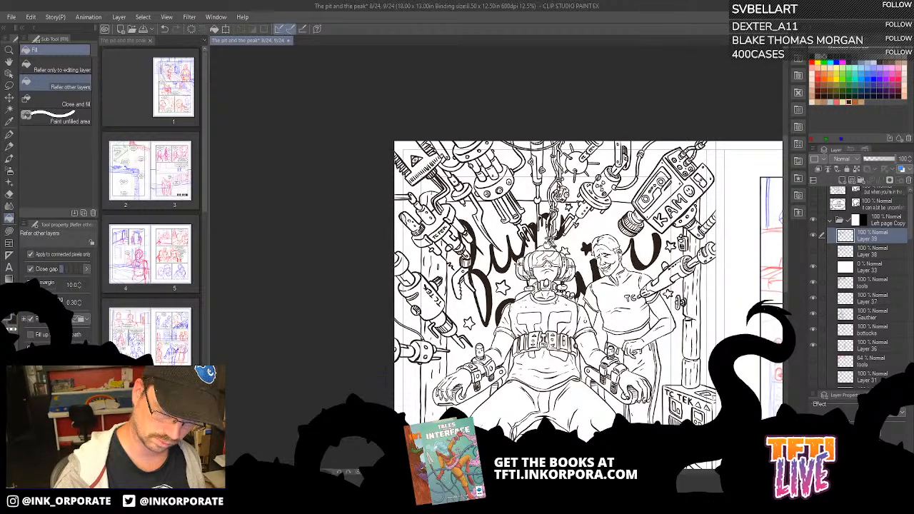
# Show the three speech balloon layers over the left page's artwork.
pyautogui.scroll(-2, 554, 250)
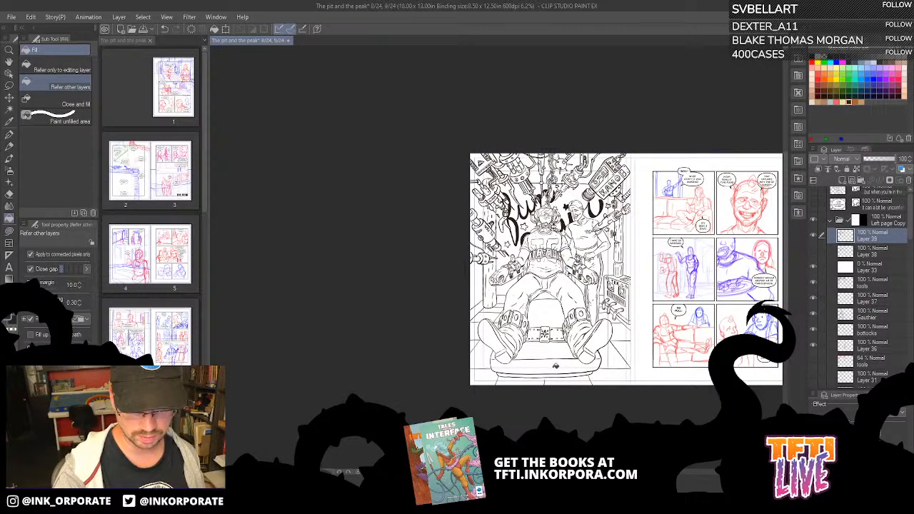
pyautogui.click(814, 204)
pyautogui.click(822, 190)
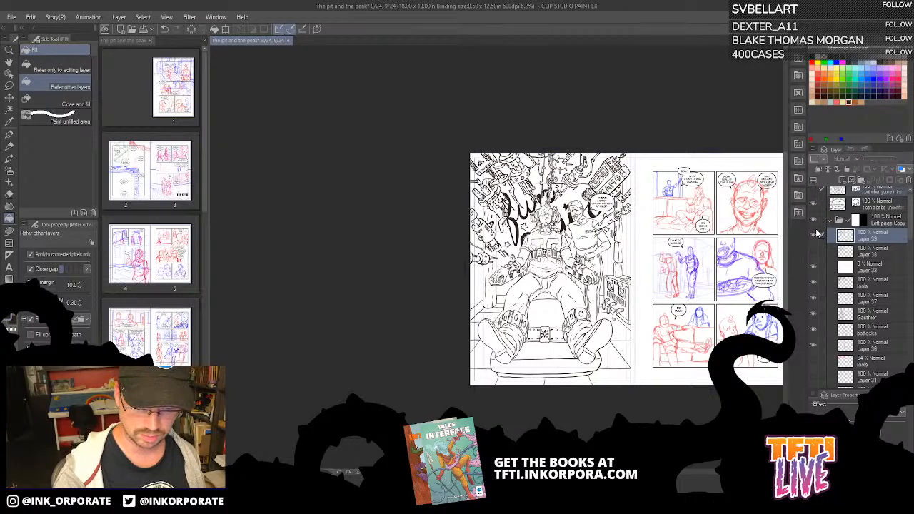
pyautogui.click(815, 215)
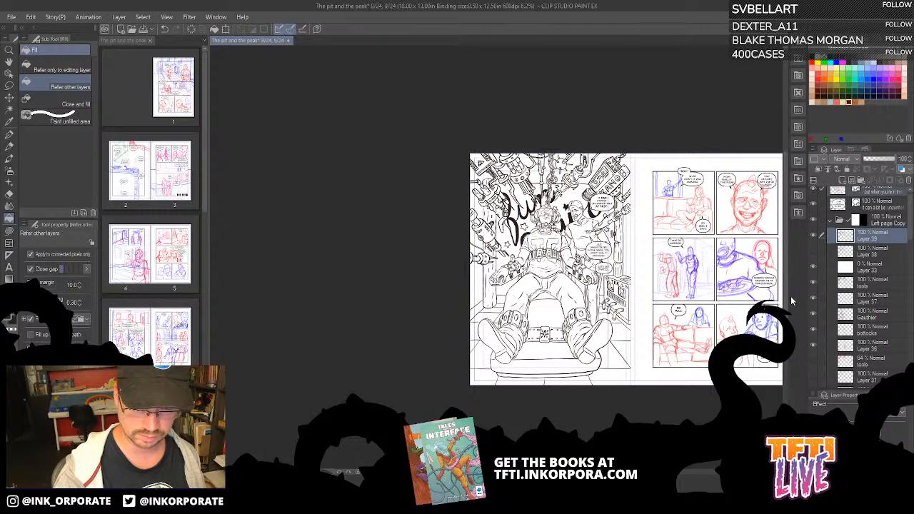
pyautogui.hotkey('ctrl', '+')
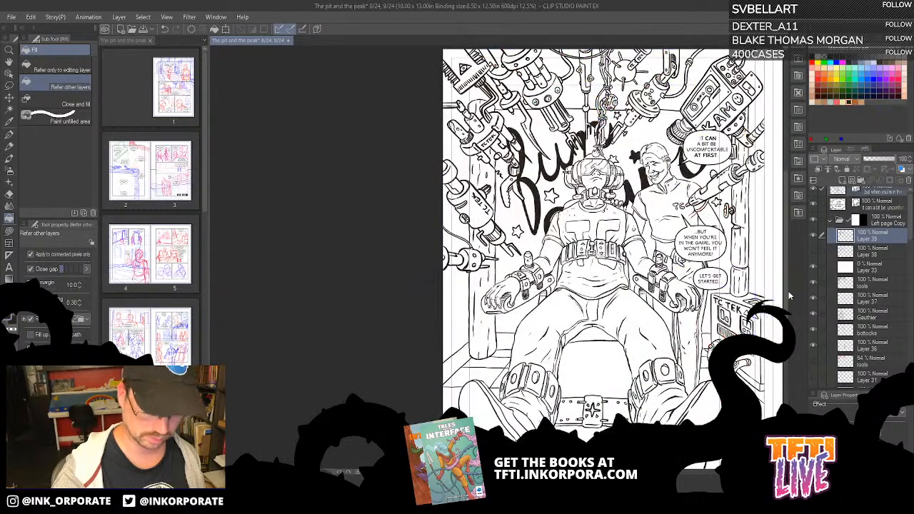
pyautogui.moveTo(702, 352); pyautogui.dragTo(620, 368)
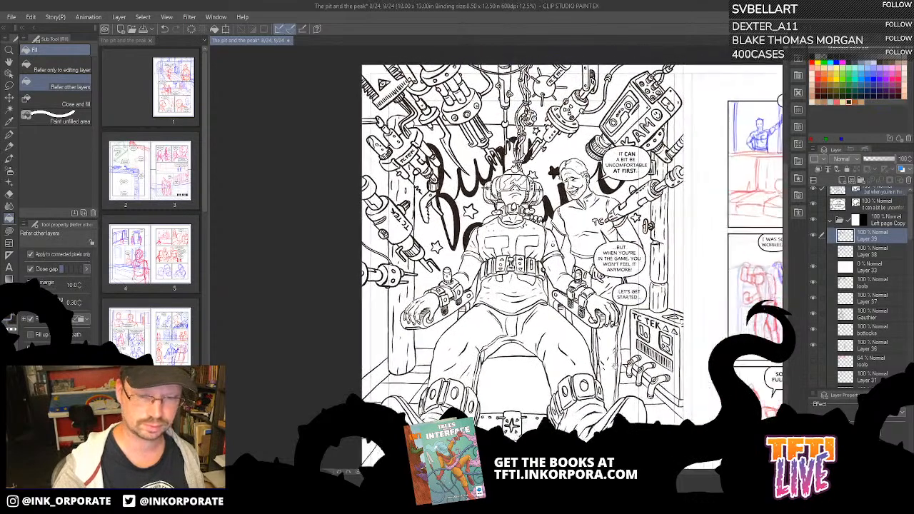
# Set the room background's Layer 36 to 45% opacity and move it directly below Layer 39.
pyautogui.click(814, 346)
pyautogui.click(815, 347)
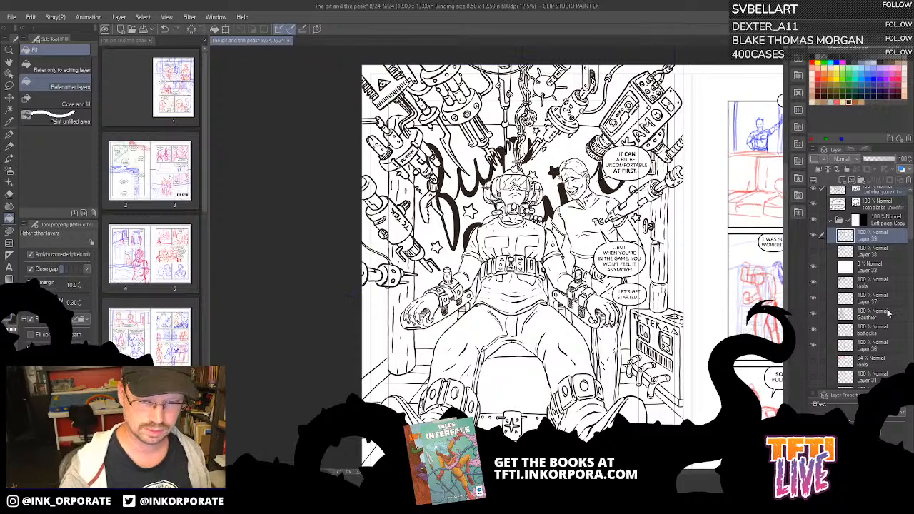
pyautogui.click(879, 347)
pyautogui.click(815, 347)
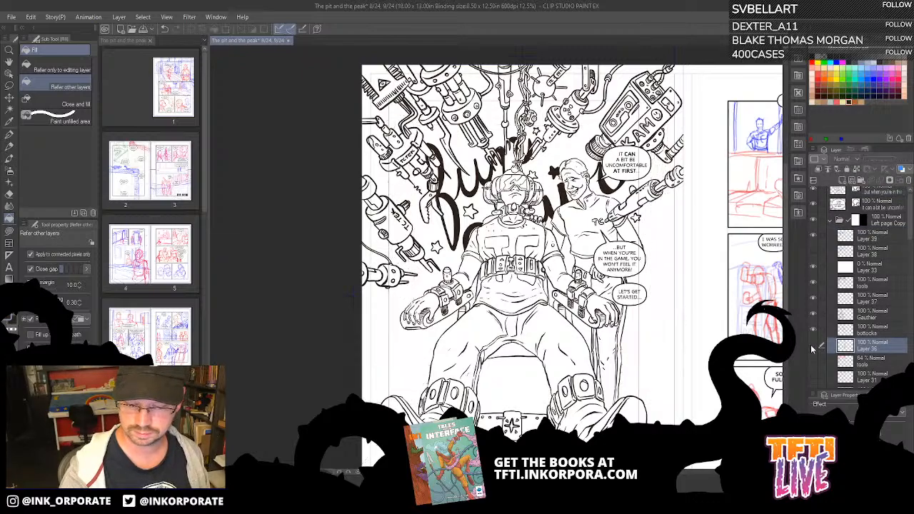
pyautogui.click(814, 347)
pyautogui.click(881, 160)
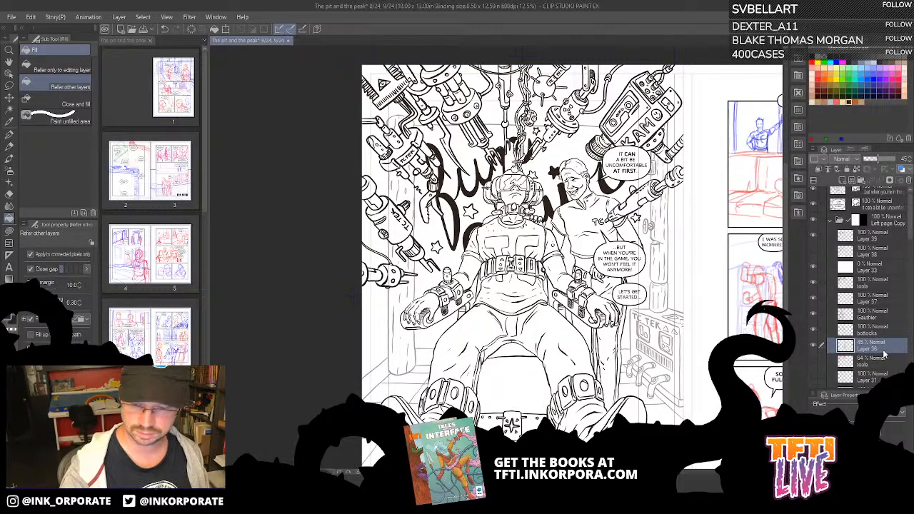
pyautogui.moveTo(888, 354); pyautogui.dragTo(879, 247)
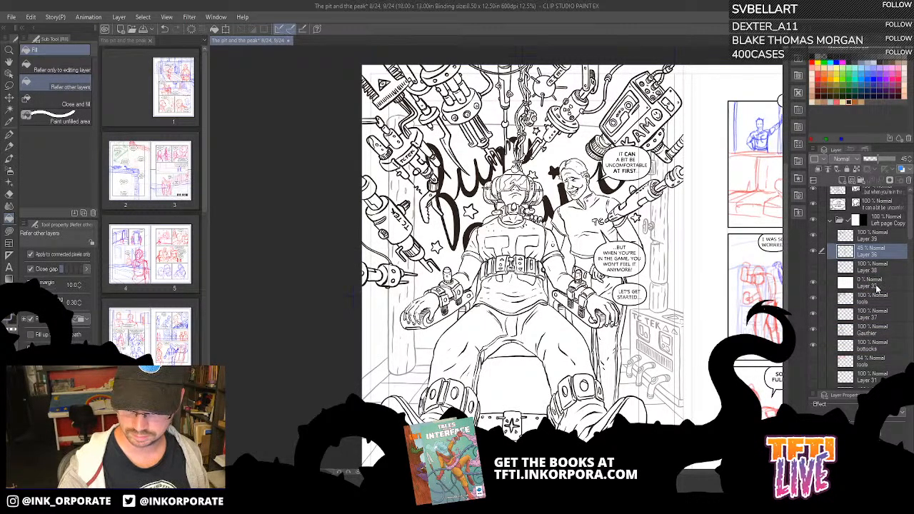
# Compare the page with and without the "fun chair" lettering, and leave Layer 39 hidden.
pyautogui.click(813, 237)
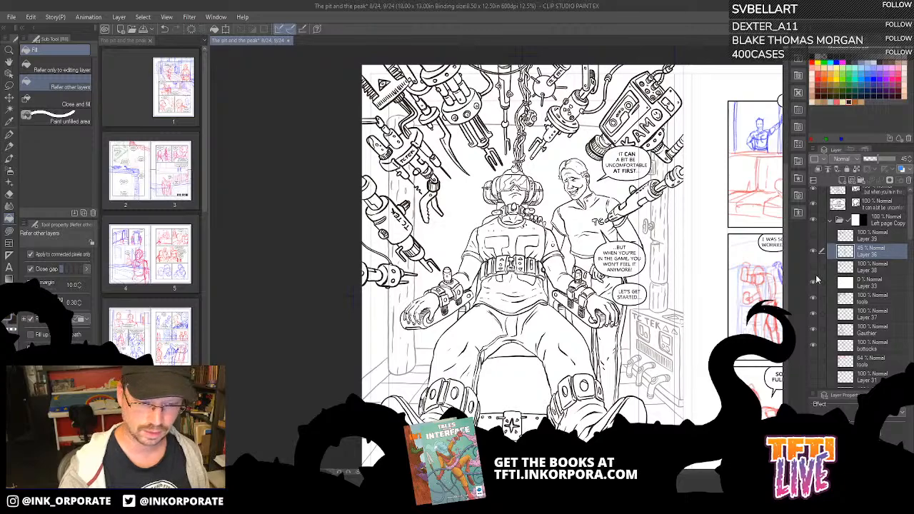
pyautogui.click(814, 238)
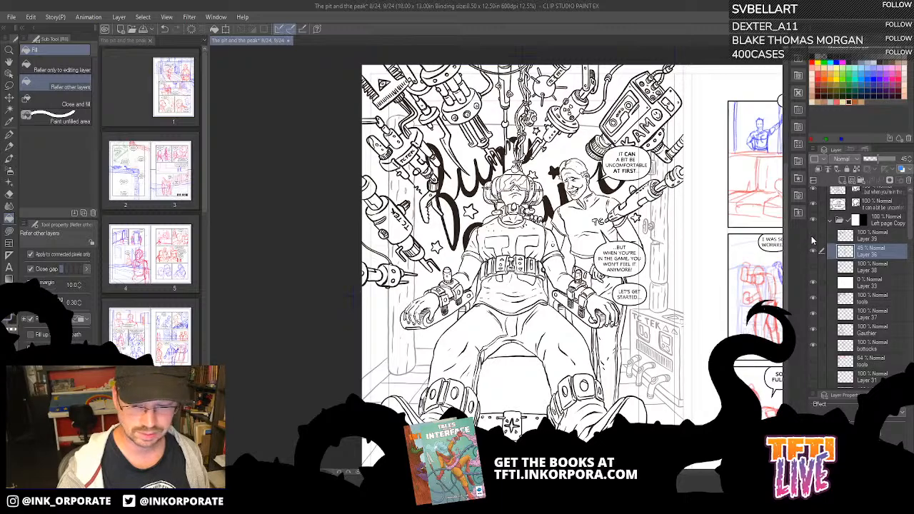
pyautogui.click(813, 239)
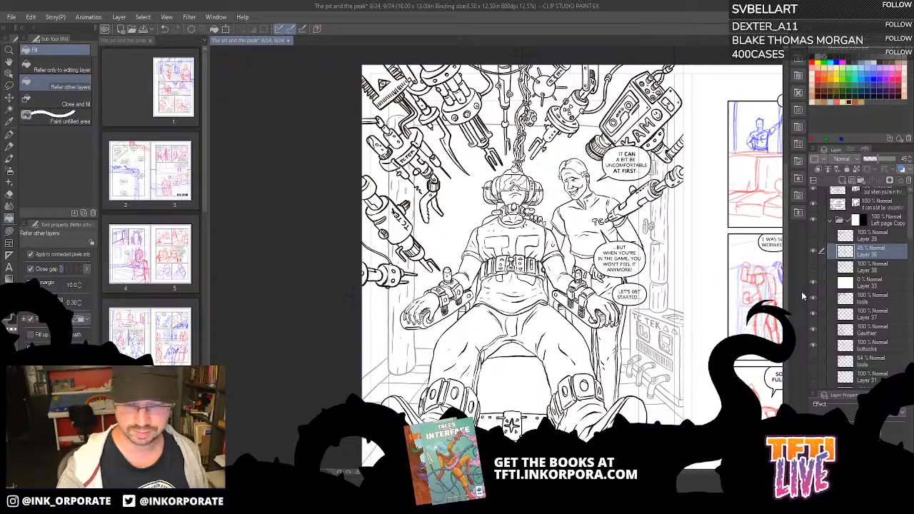
# Rotate the canvas so the page tilts counter-clockwise, and set Layer 36's opacity to 24%.
pyautogui.press('-')
pyautogui.press('-')
pyautogui.press('-')
pyautogui.press('-')
pyautogui.press('-')
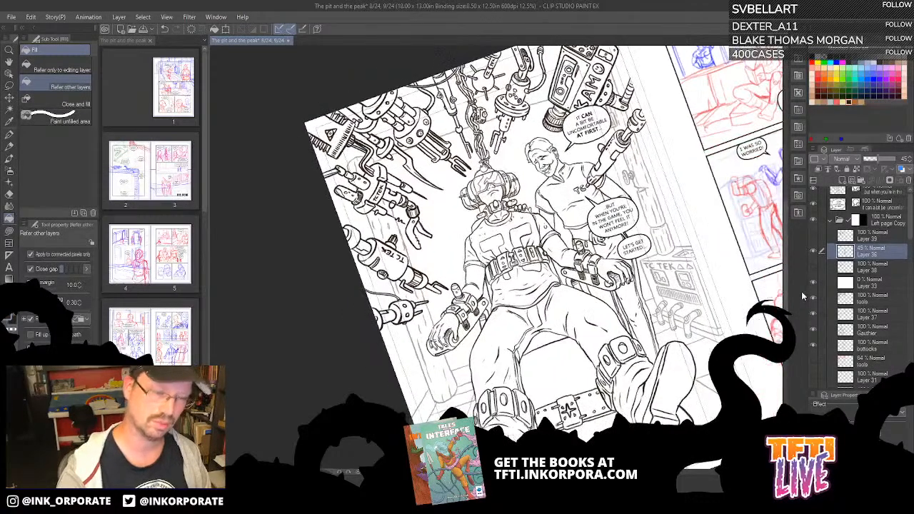
pyautogui.moveTo(514, 215); pyautogui.dragTo(599, 328)
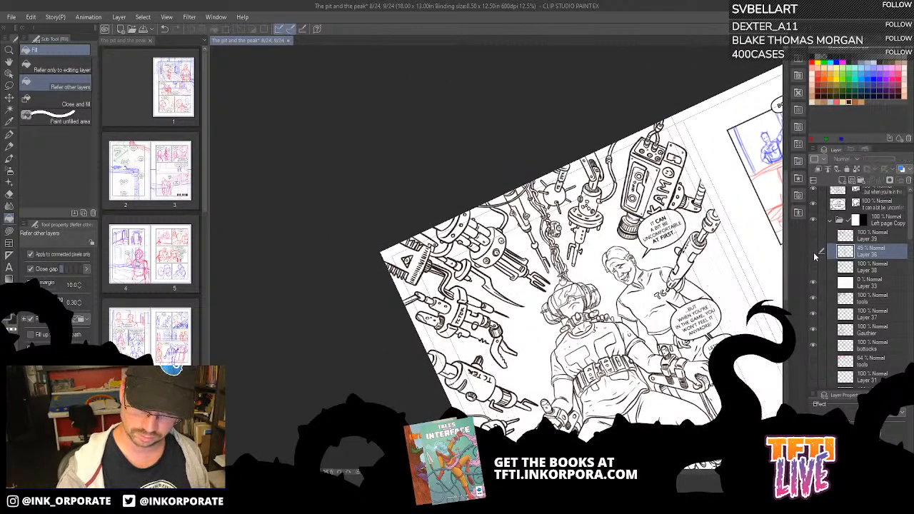
pyautogui.moveTo(876, 165); pyautogui.dragTo(867, 160)
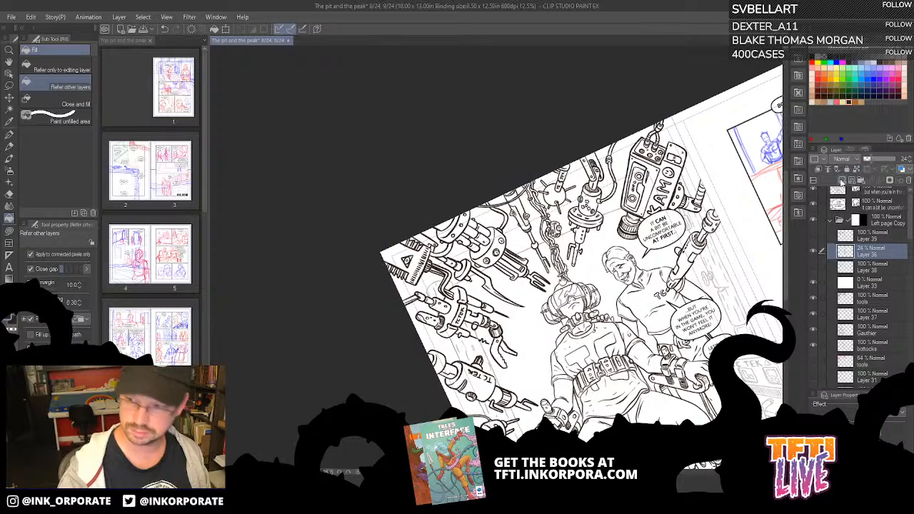